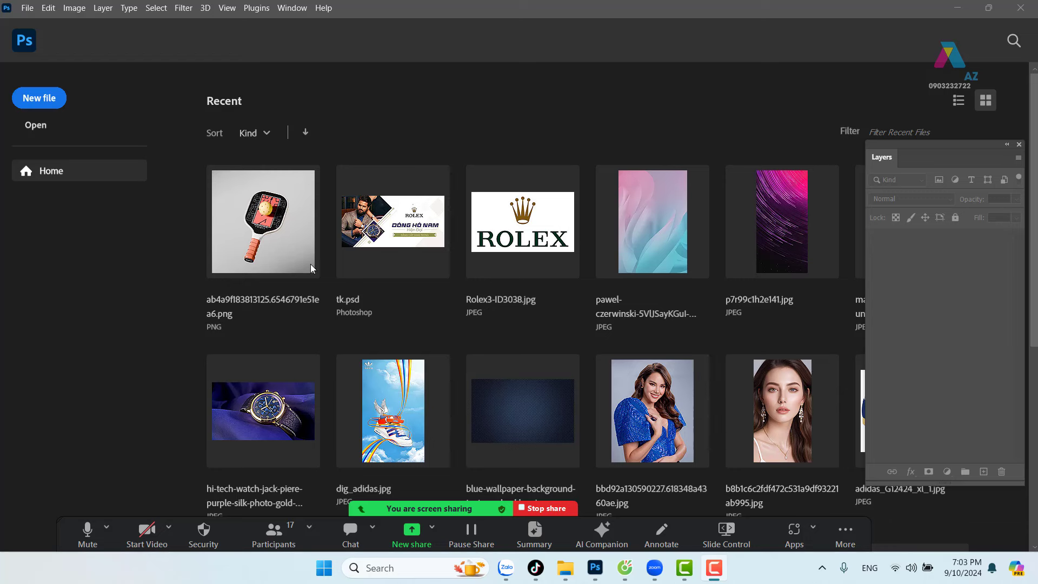
Start a new 1200×600 px document, changing resolution from 72 to 150 ppi.
click(54, 103)
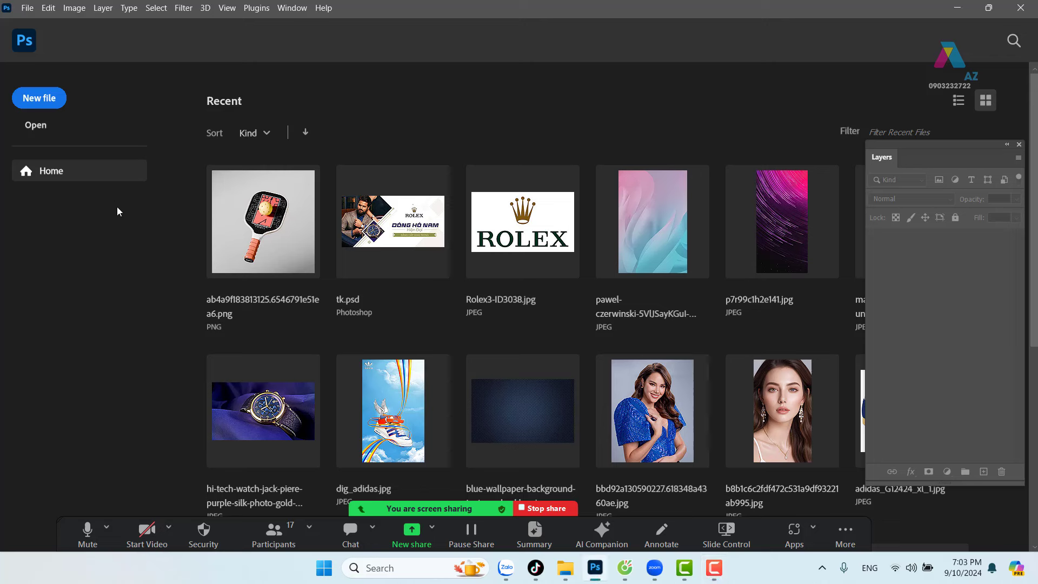
click(44, 104)
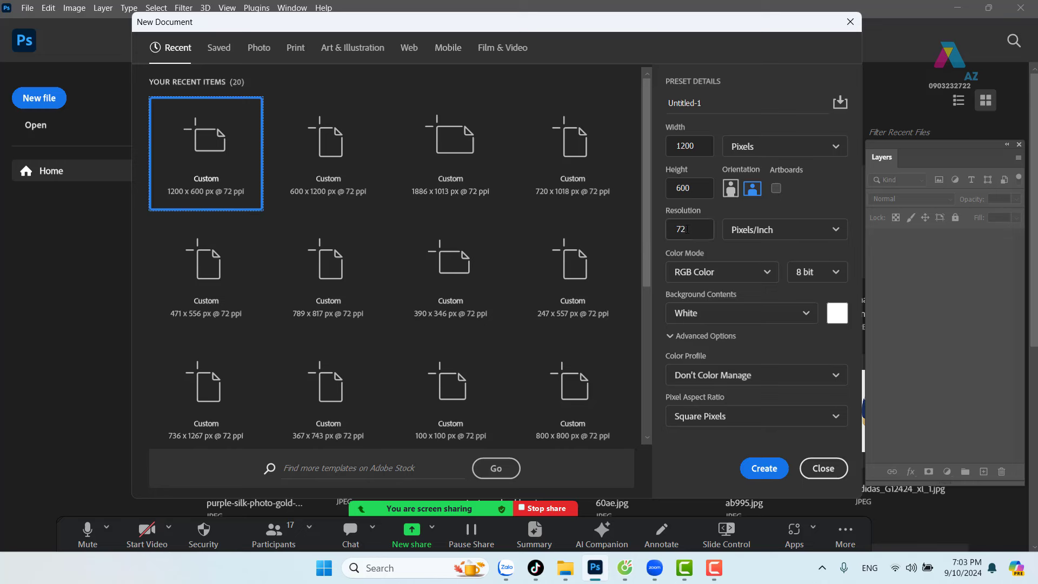
drag(689, 229, 668, 231)
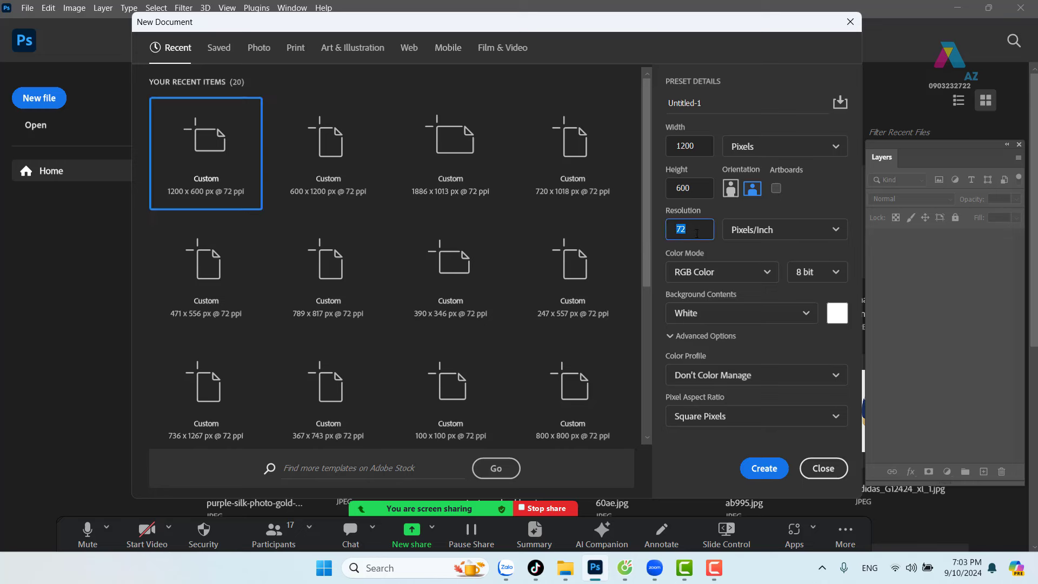
text(150)
click(770, 471)
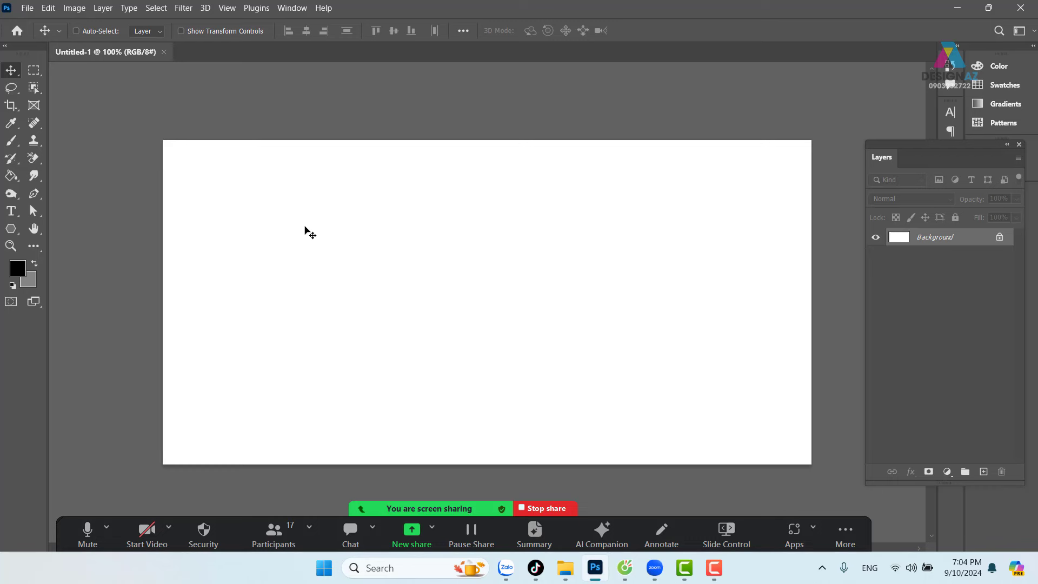
click(36, 71)
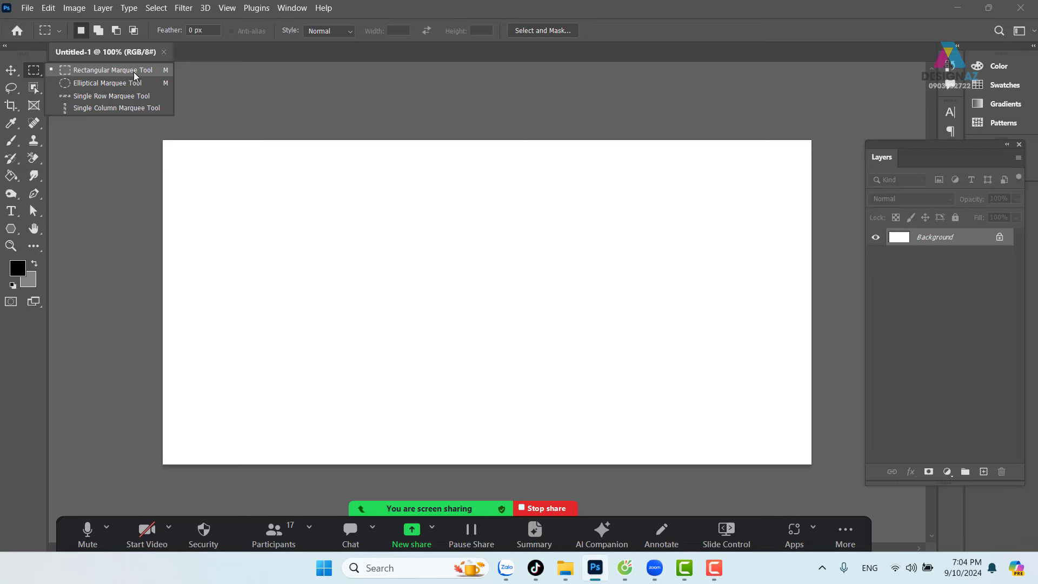
click(134, 72)
drag(199, 186, 301, 324)
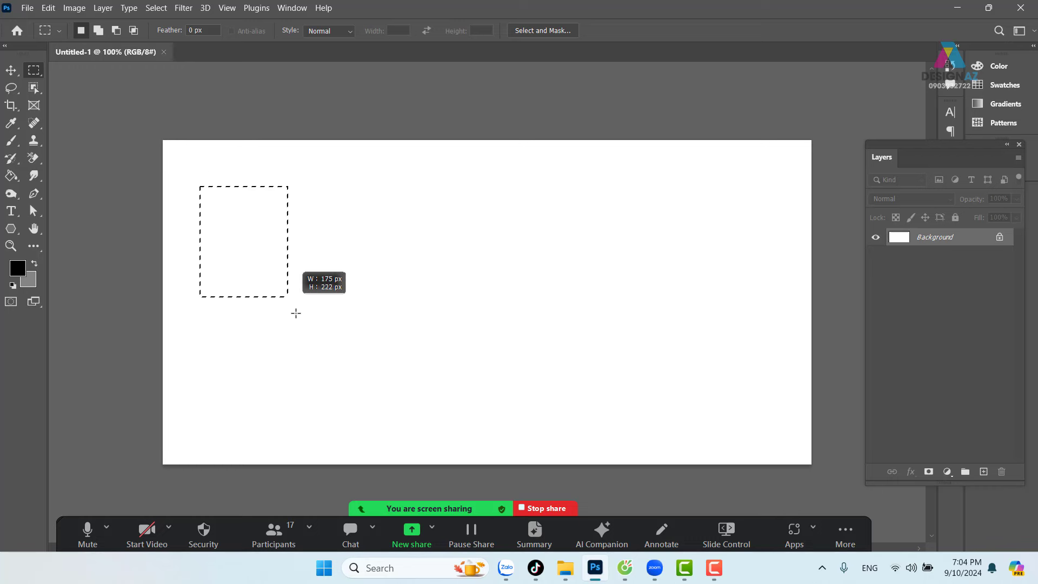
drag(393, 214, 600, 259)
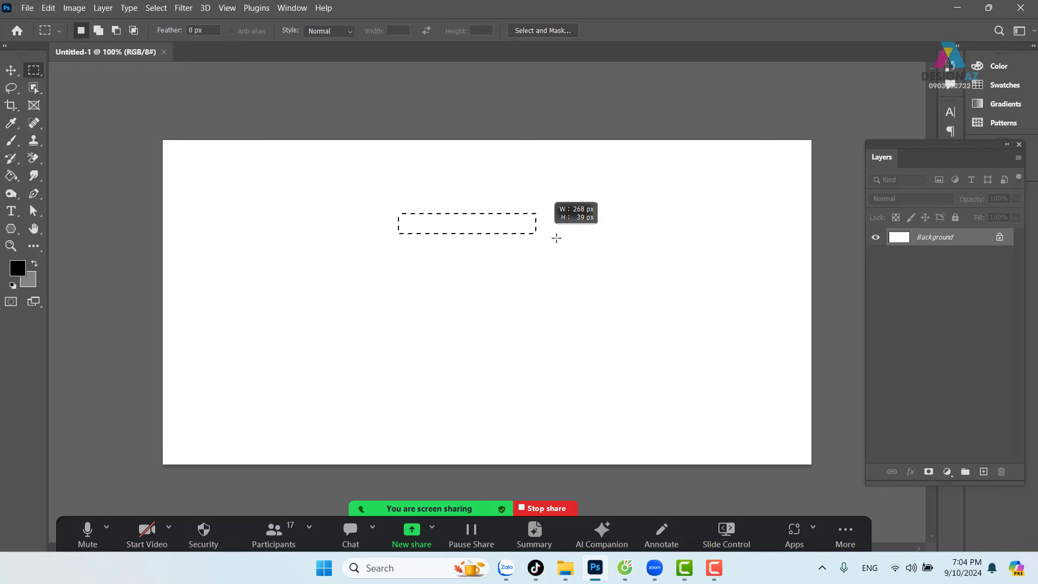
drag(273, 137, 357, 439)
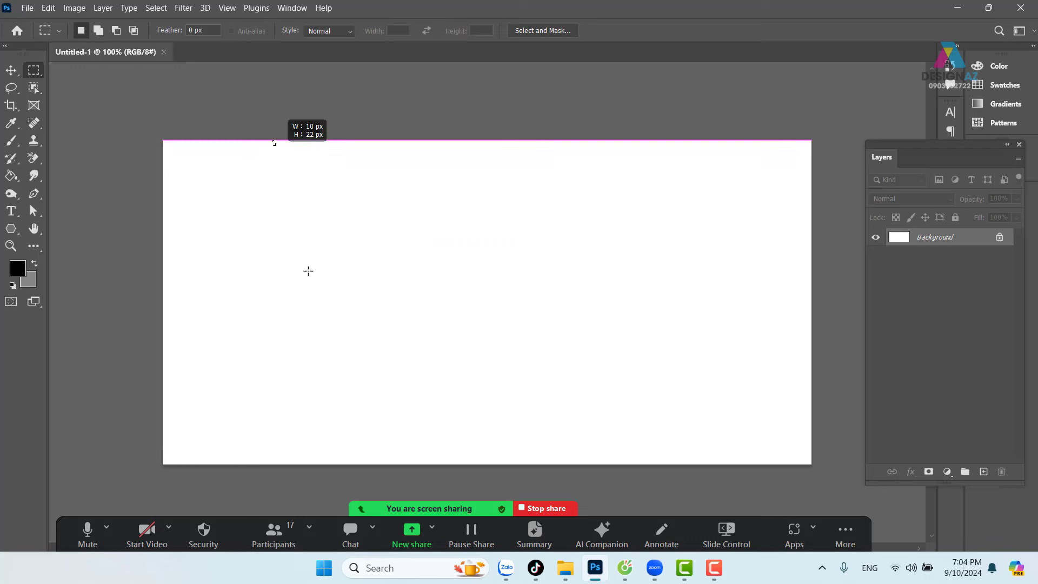
click(275, 531)
click(542, 377)
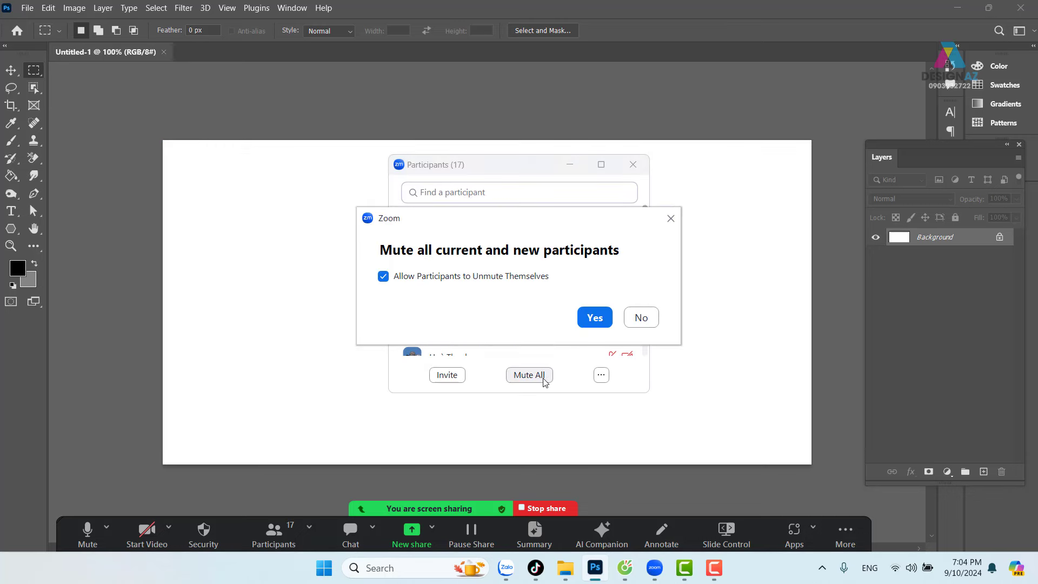
click(594, 316)
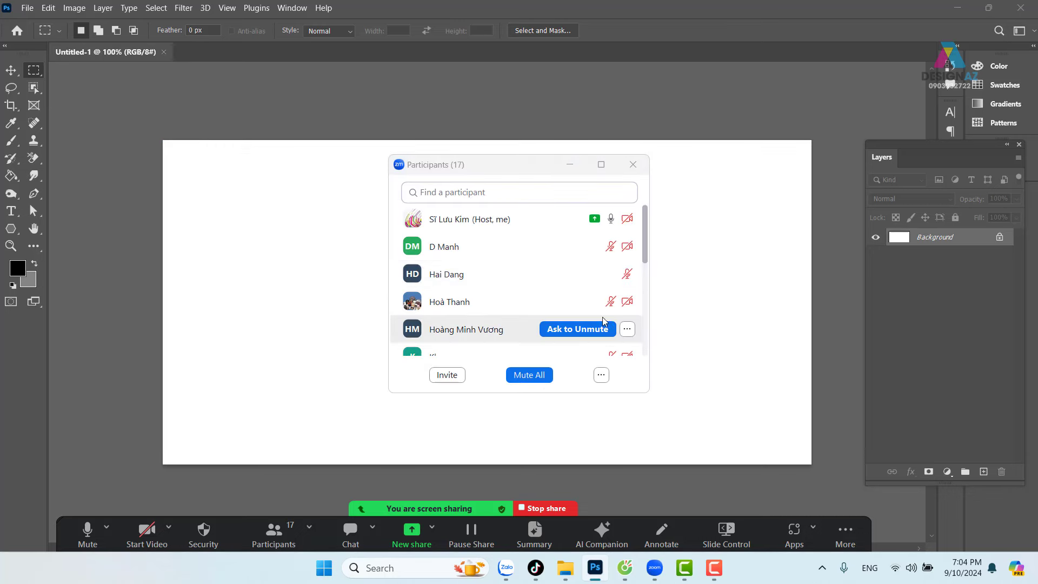
click(634, 165)
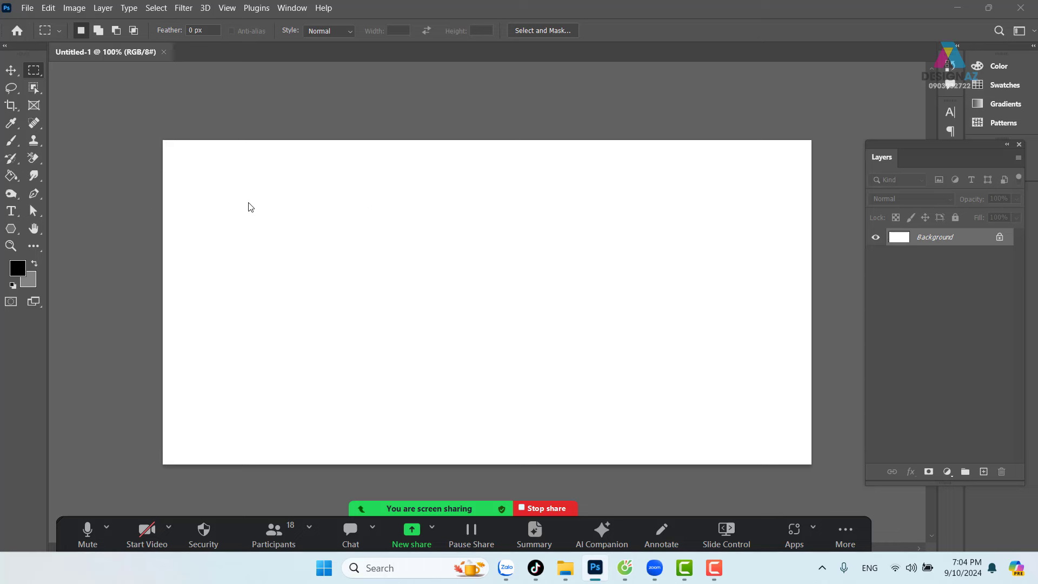
Marquee-select the 600×600 px left half, from the canvas top-left corner to bottom centre.
drag(359, 440, 272, 136)
mouse_move(161, 140)
mouse_down()
mouse_move(351, 441)
mouse_move(389, 408)
mouse_move(524, 373)
mouse_move(280, 323)
mouse_move(569, 399)
mouse_move(358, 288)
mouse_move(616, 345)
mouse_move(409, 461)
mouse_move(384, 417)
mouse_move(415, 399)
mouse_move(473, 386)
mouse_move(474, 394)
mouse_up()
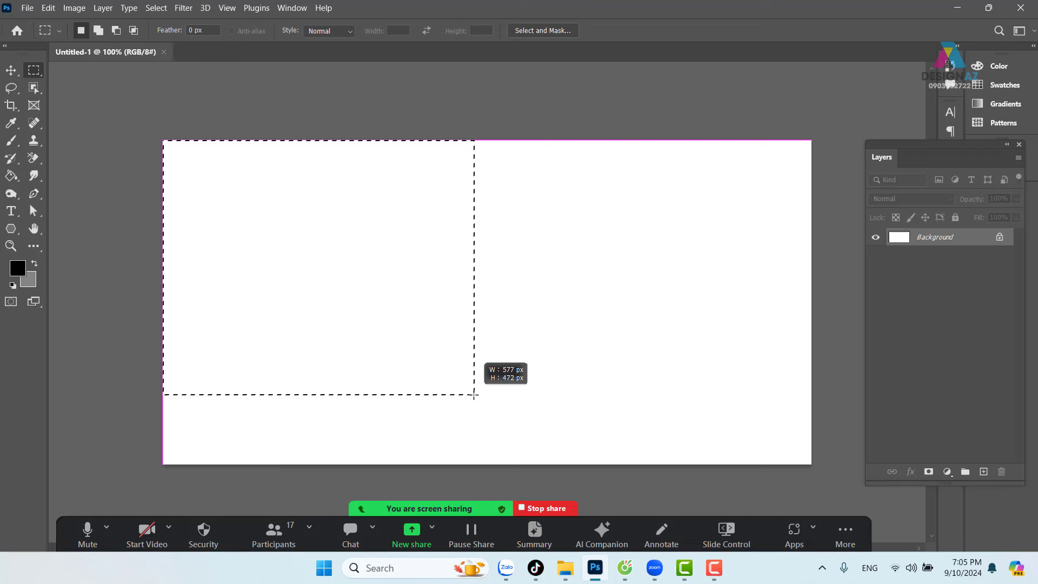
drag(474, 395, 528, 467)
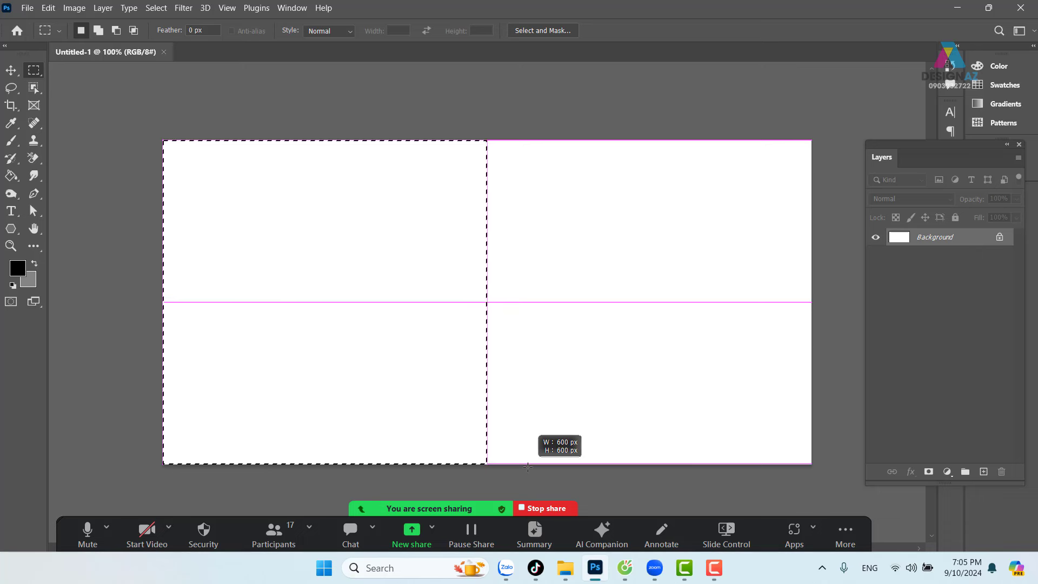
drag(528, 468, 528, 467)
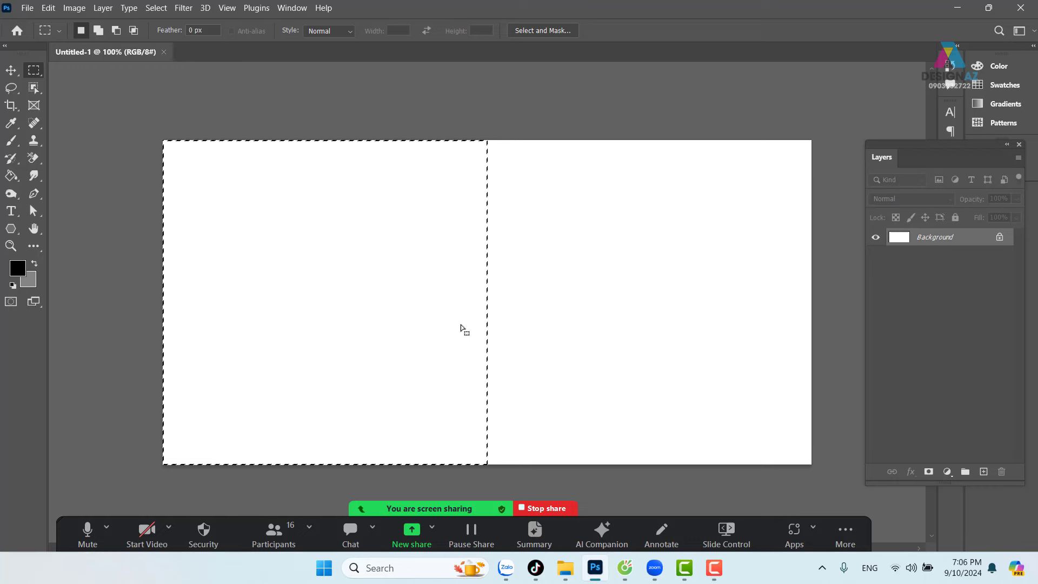
Create an empty Layer 1 above the Background using Ctrl+Shift+N.
click(984, 472)
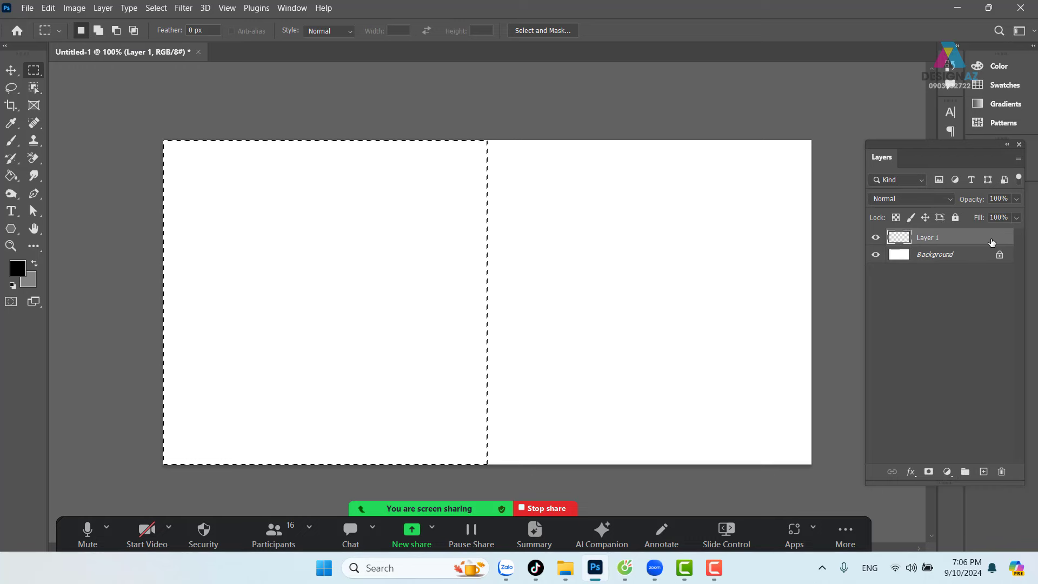
key(Delete)
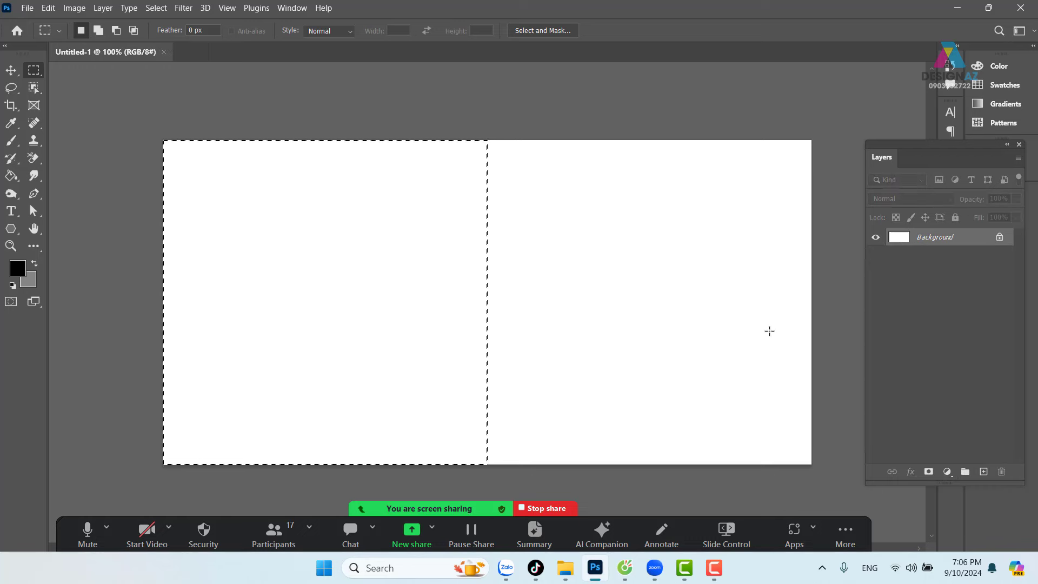
key(ctrl+shift+z)
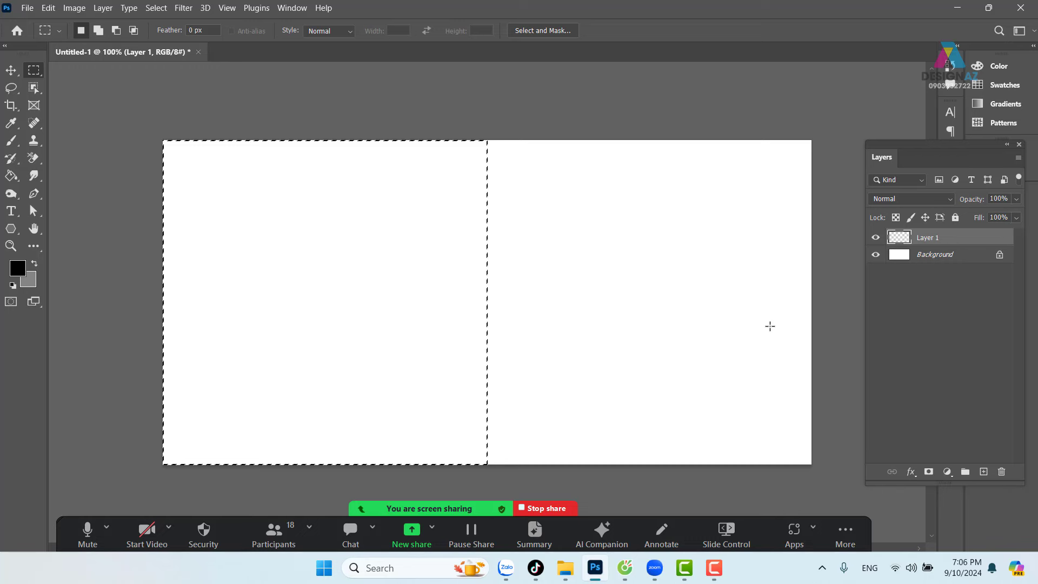
key(ctrl+z)
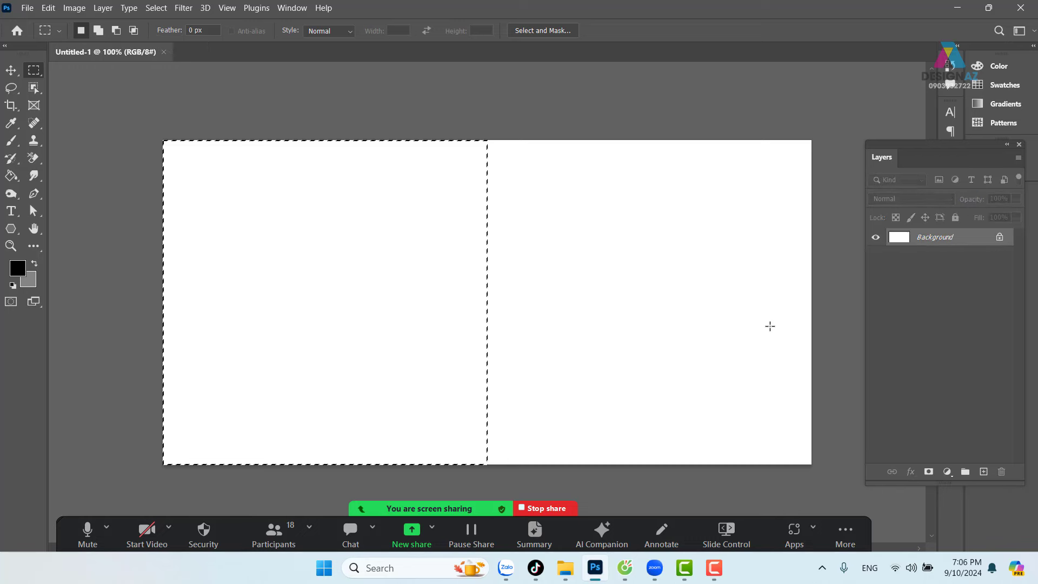
key(shift)
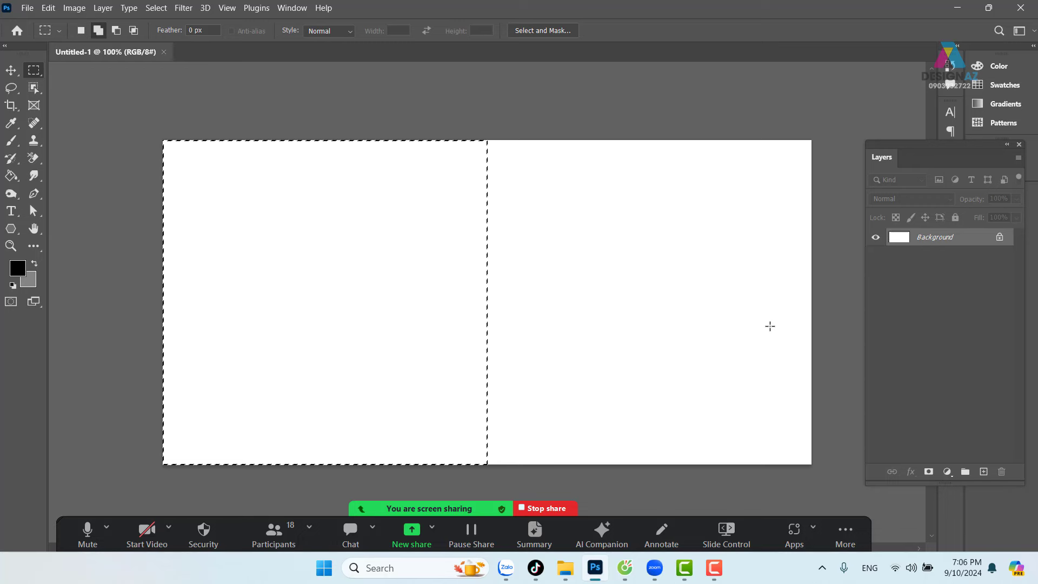
key(ctrl+shift+n)
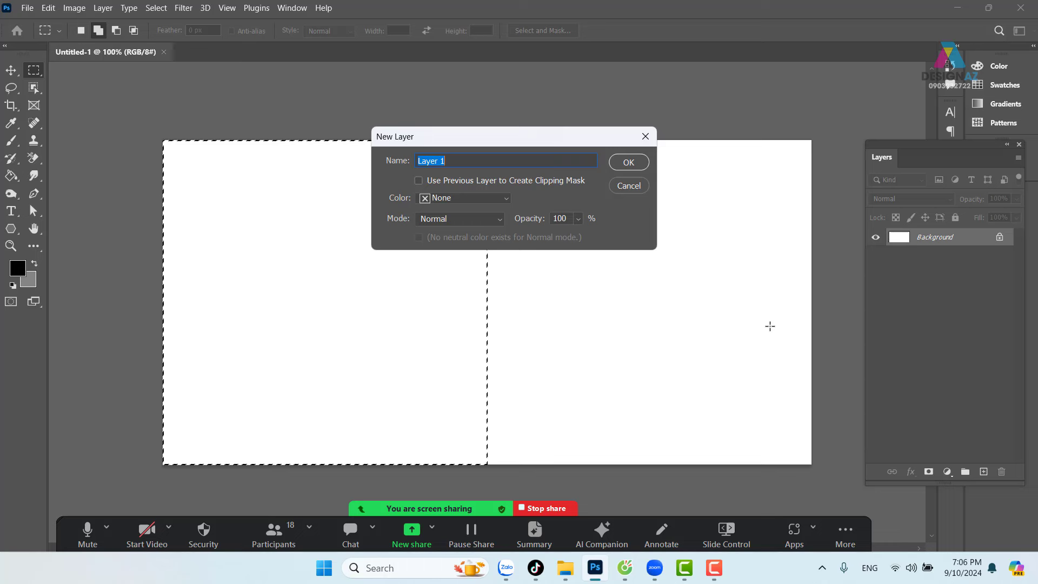
key(Return)
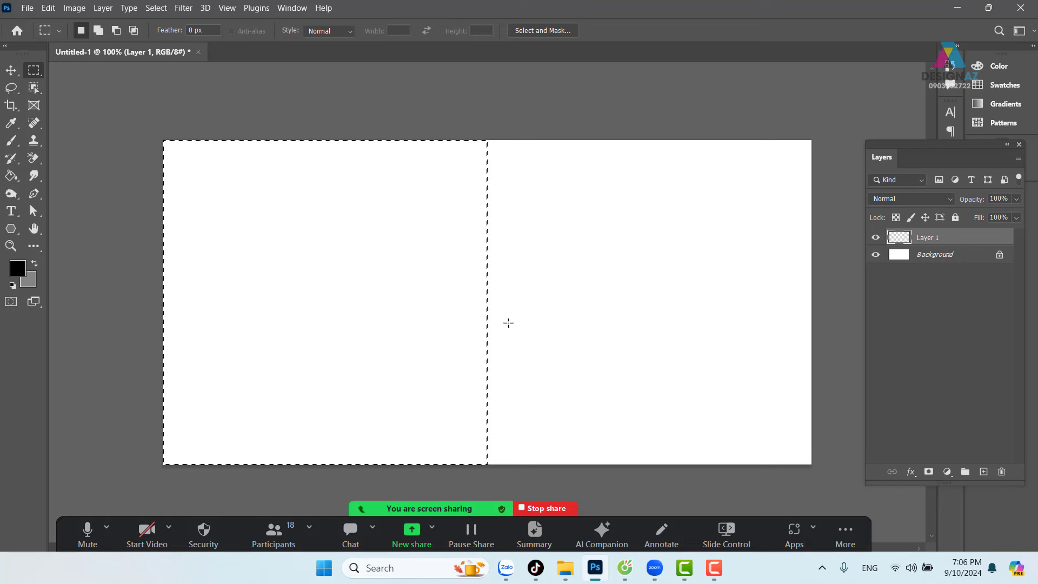
Set the foreground to dark blue, fill the left-half selection, and deselect.
click(17, 268)
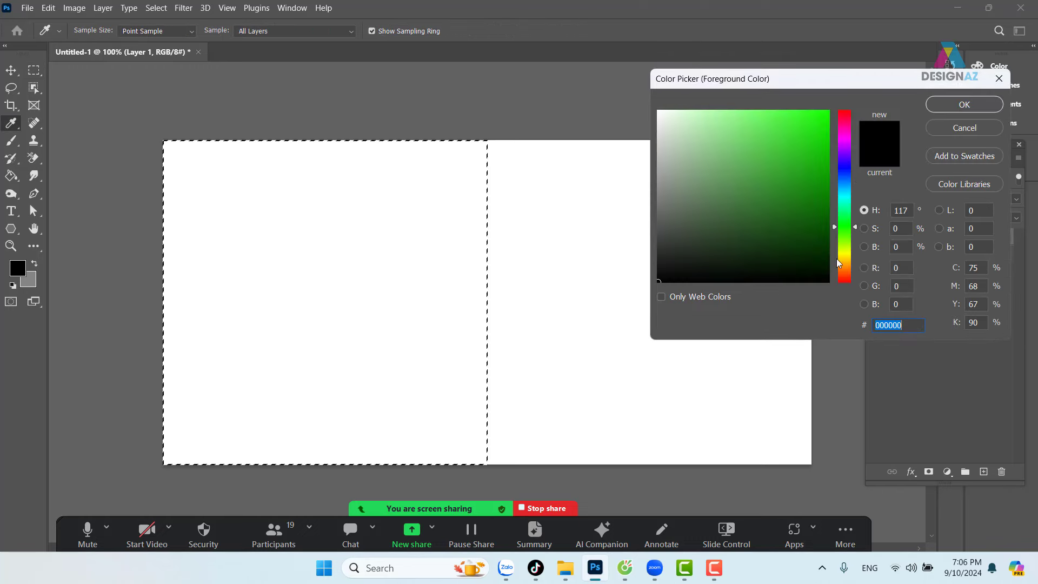
click(845, 180)
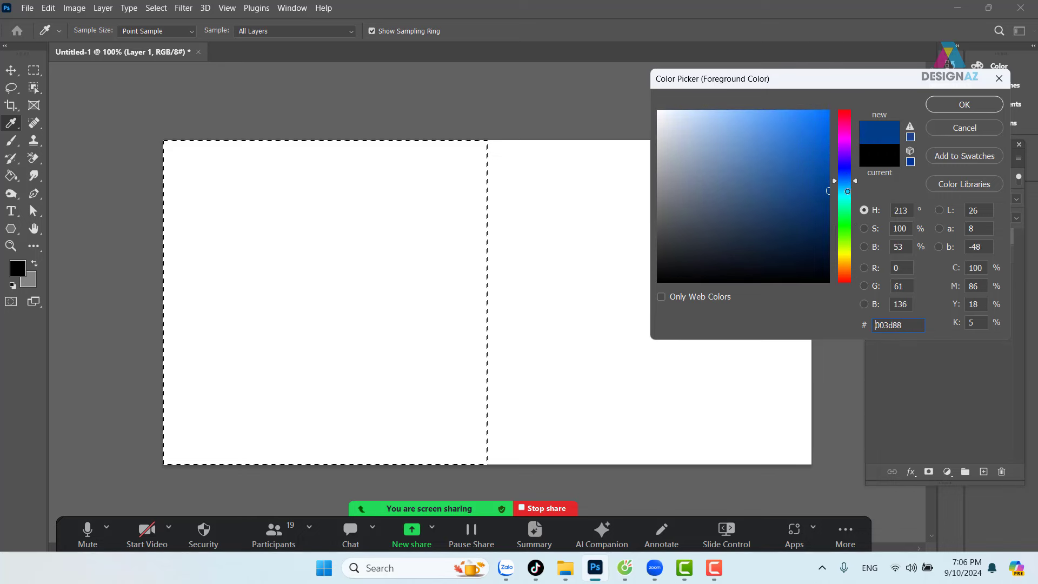
click(957, 105)
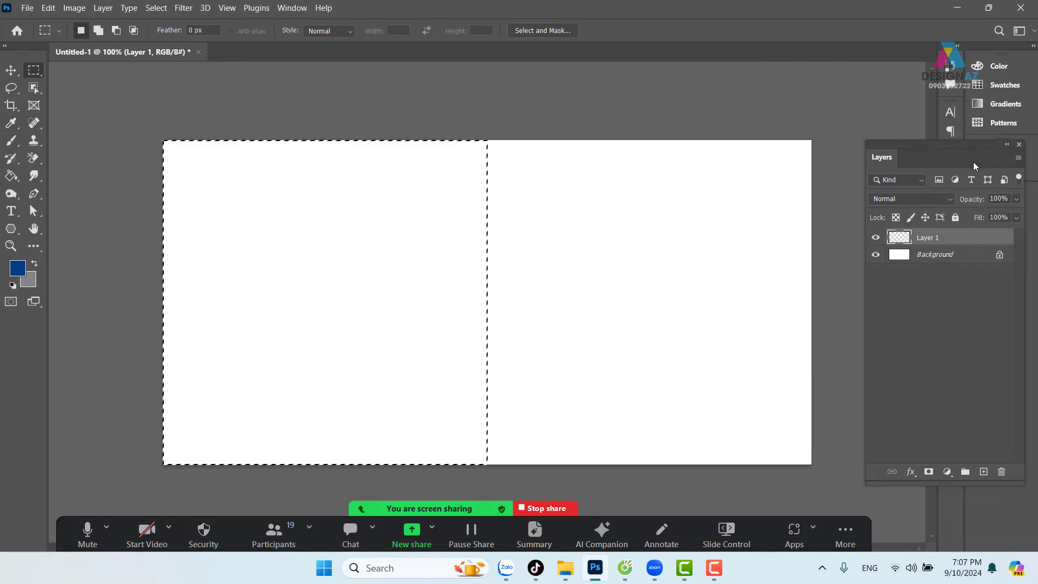
key(alt+BackSpace)
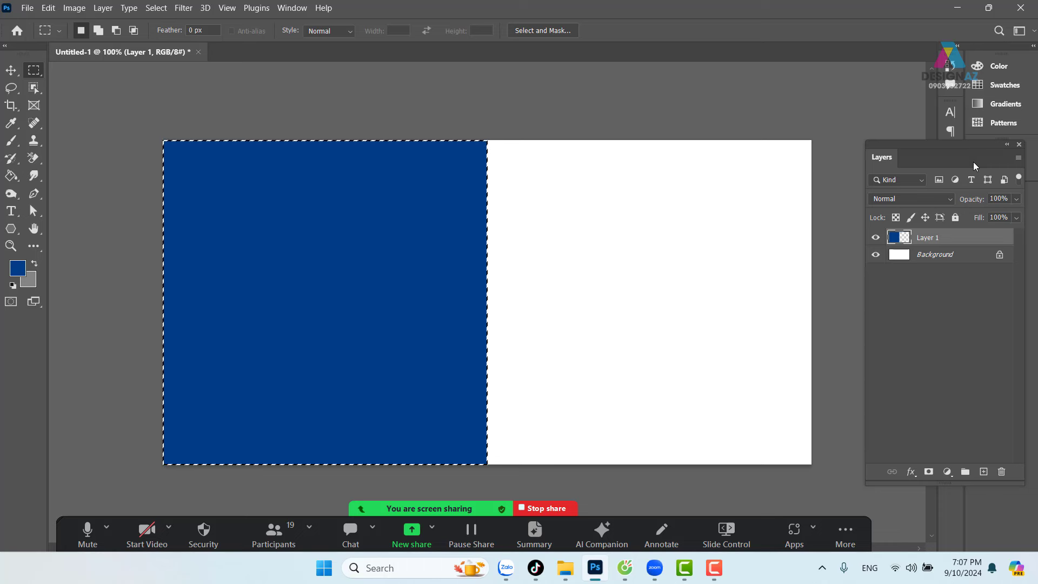
key(ctrl+d)
click(10, 70)
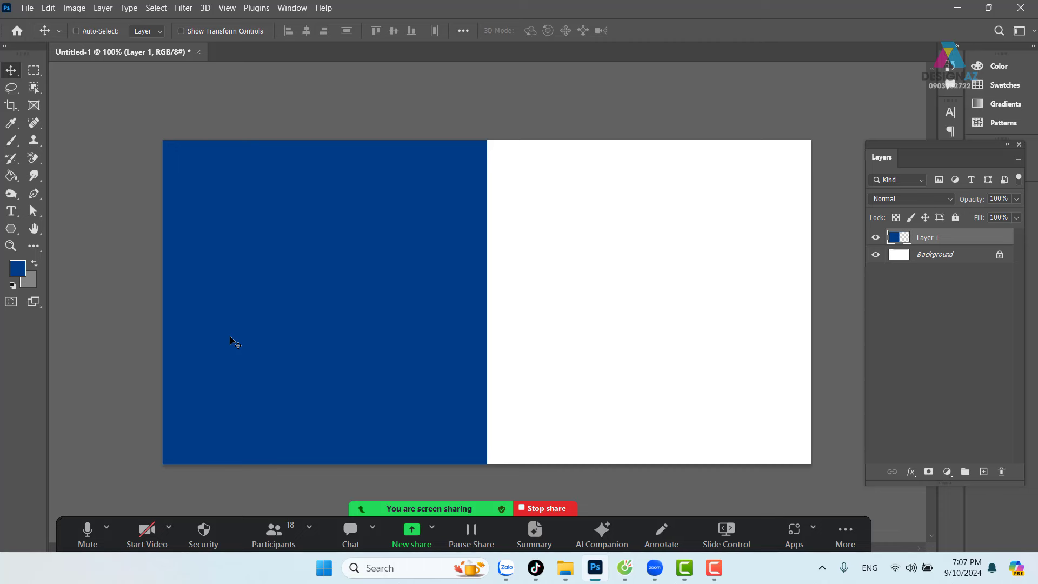
Duplicate Layer 1, scale the copy to a square on the right half, set 50% opacity.
key(ctrl)
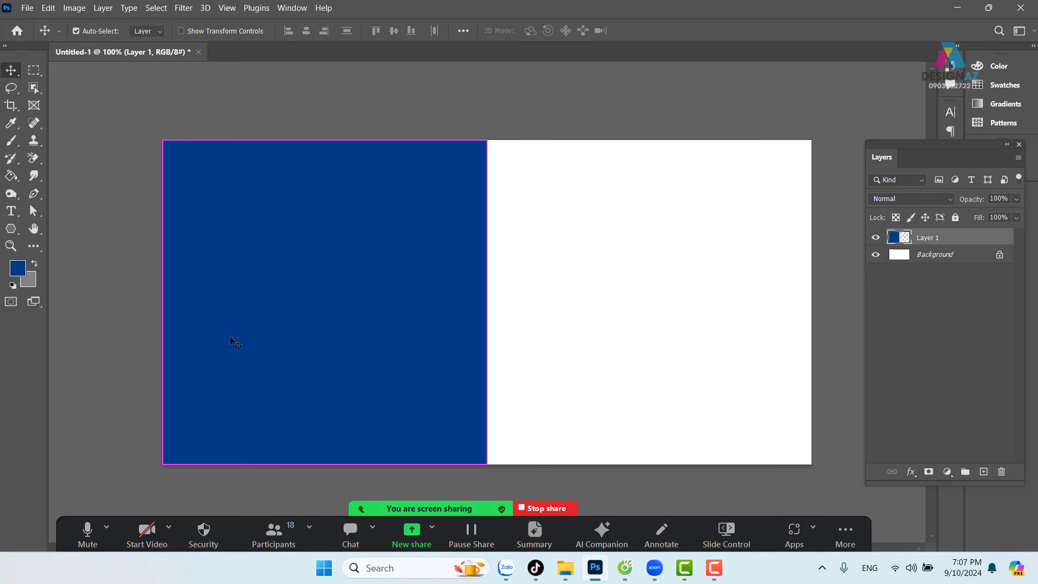
key(ctrl+j)
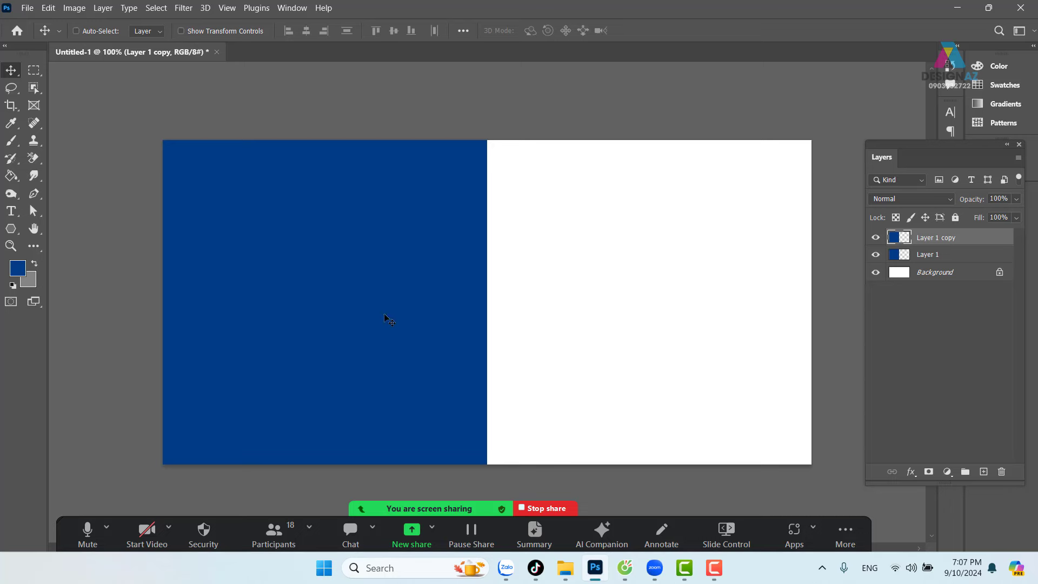
key(ctrl+t)
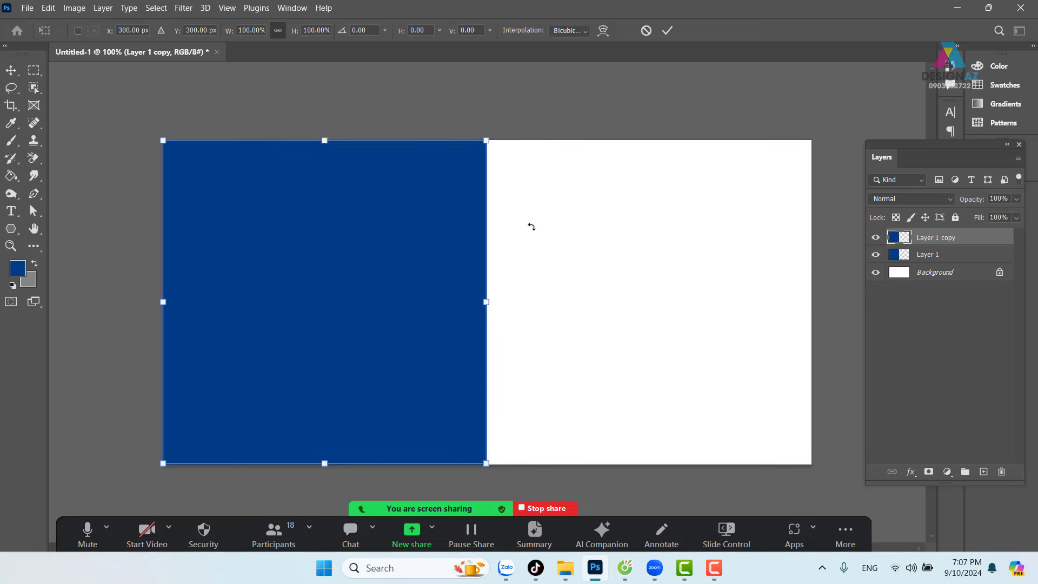
mouse_move(486, 140)
mouse_down()
mouse_move(312, 247)
mouse_move(268, 292)
mouse_up()
drag(243, 376, 579, 295)
key(Return)
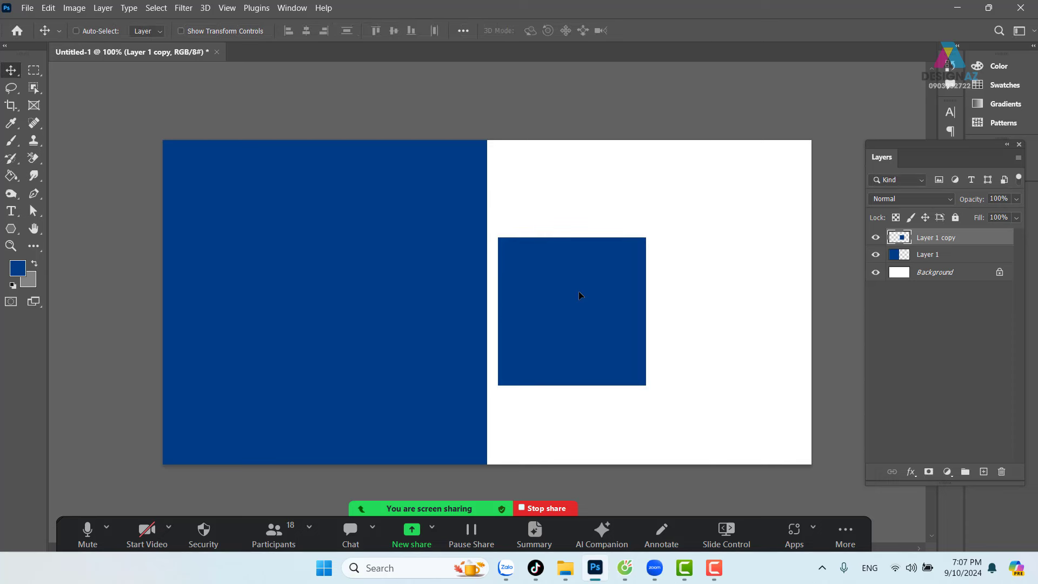
key(5)
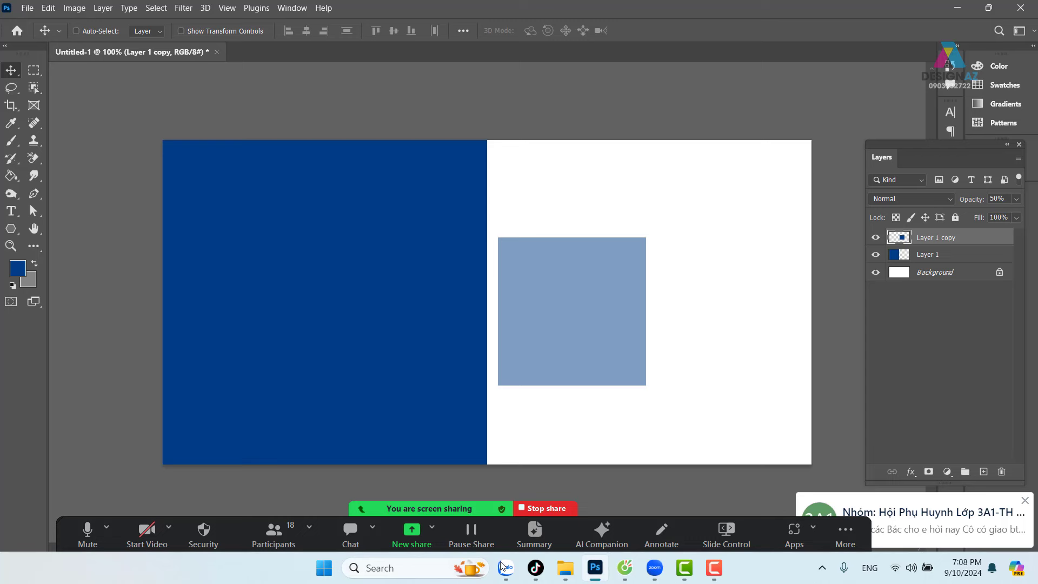
Turn off Zalo's new-message notifications in its settings, then return to Photoshop.
mouse_move(505, 567)
click(439, 518)
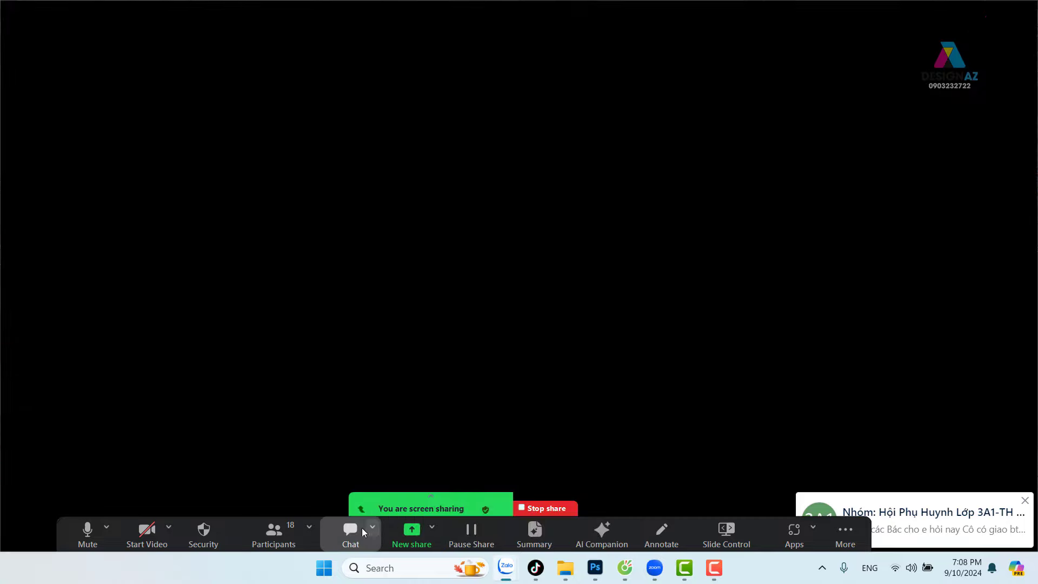
click(22, 531)
mouse_move(50, 363)
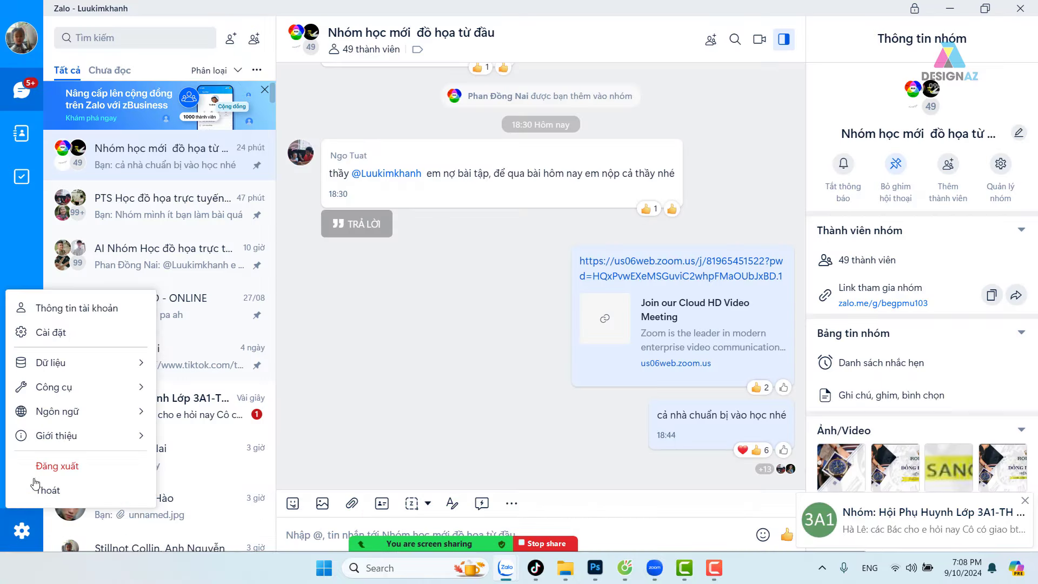
click(75, 333)
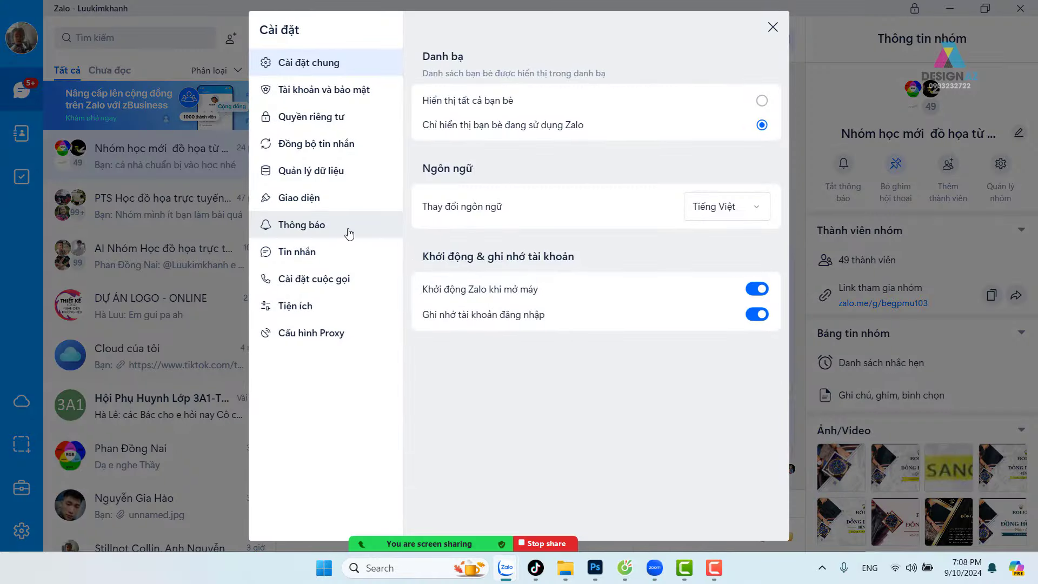
click(346, 227)
click(556, 175)
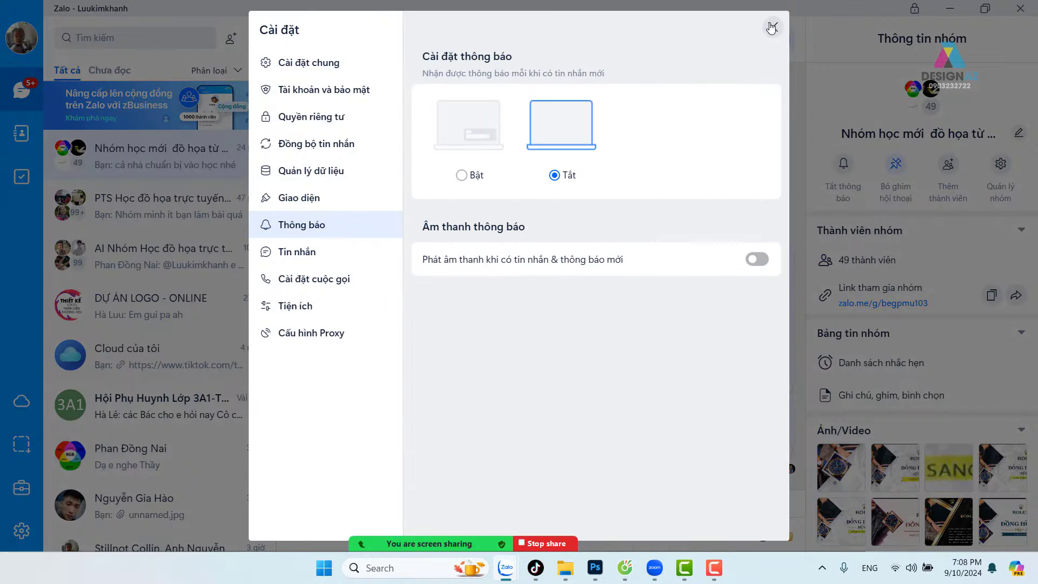
click(773, 28)
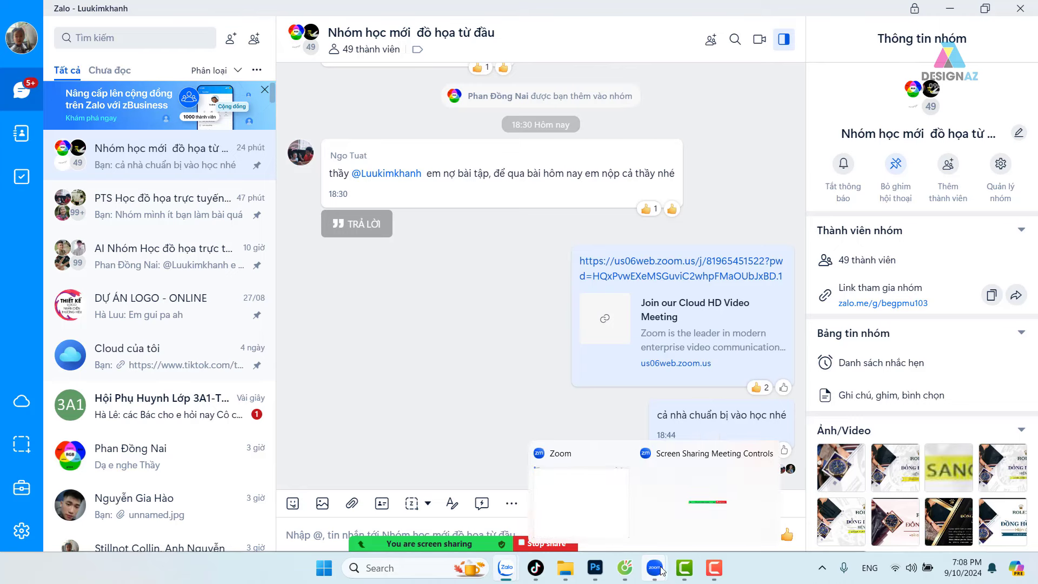
mouse_move(595, 568)
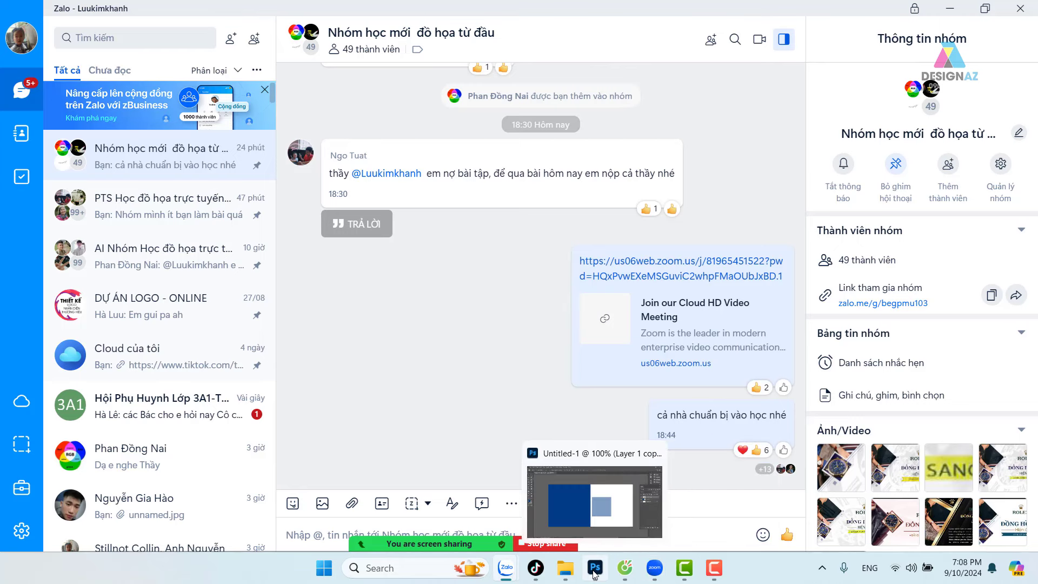
click(594, 573)
Duplicate the translucent square into a smaller 30%-opacity copy beside it.
right_click(605, 299)
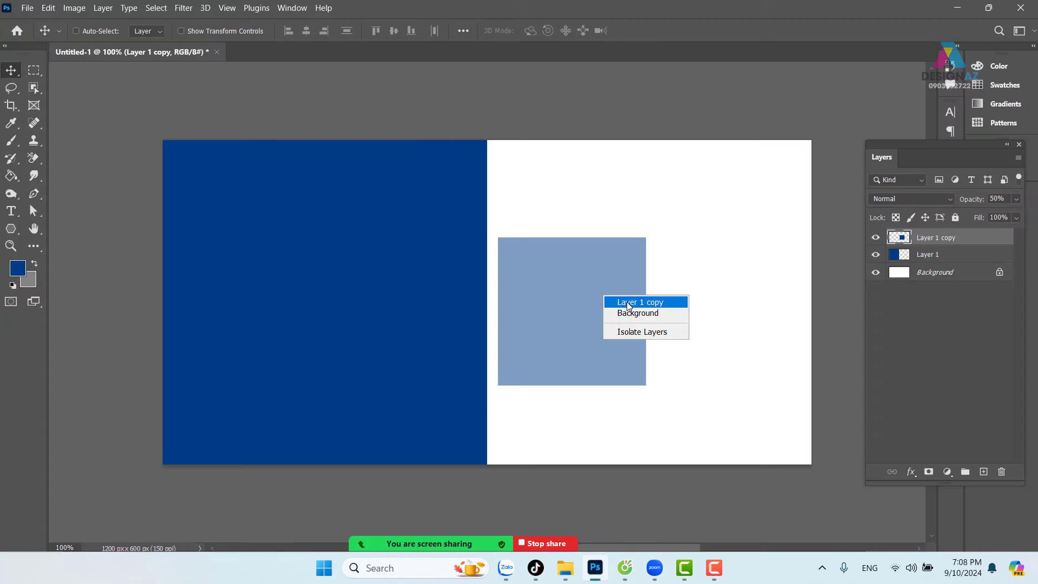
click(611, 302)
key(ctrl+j)
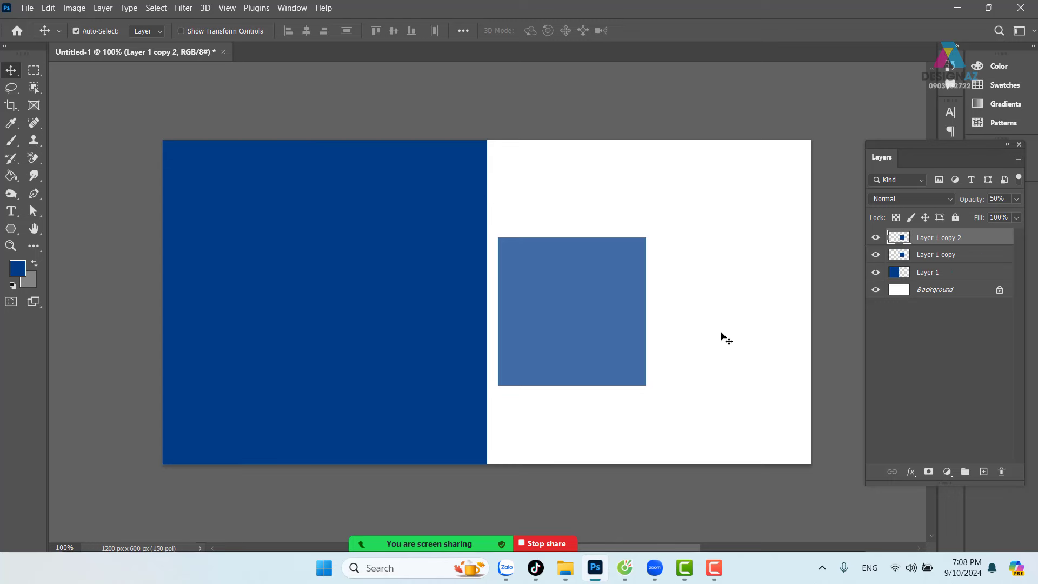
drag(563, 319, 712, 315)
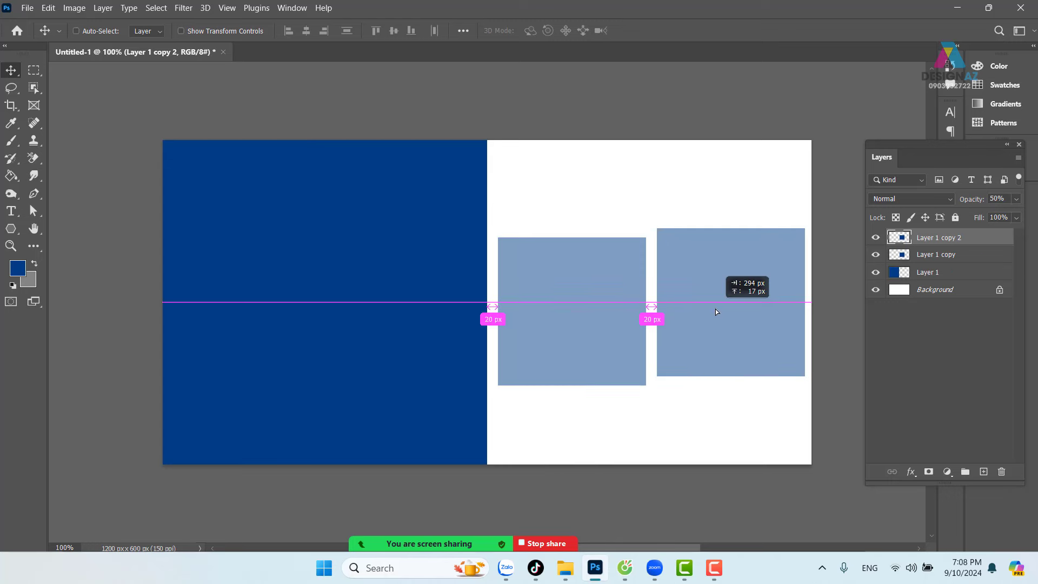
key(ctrl+t)
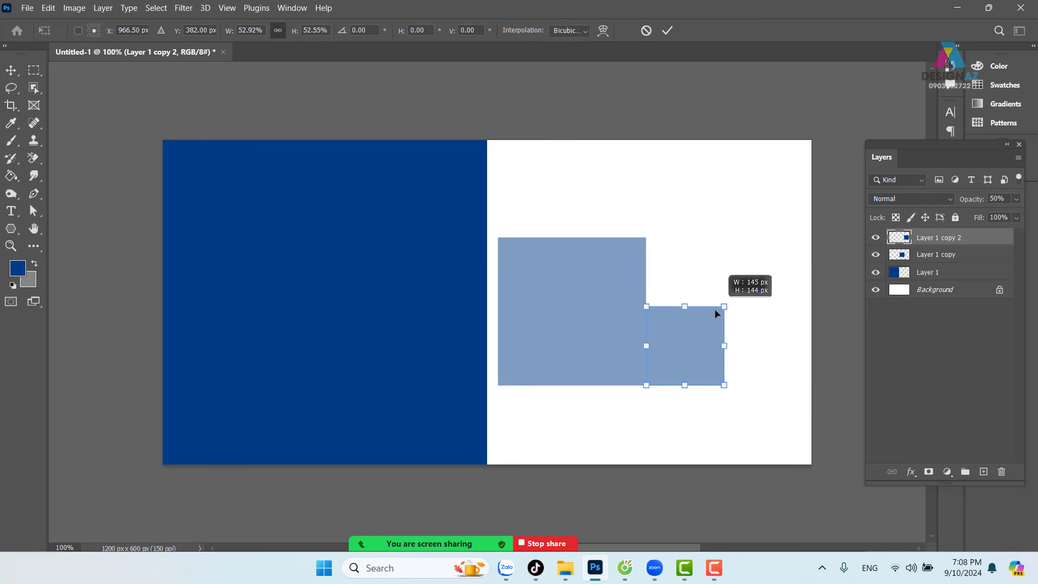
drag(793, 241, 725, 306)
mouse_move(667, 349)
mouse_down()
mouse_move(698, 322)
mouse_move(673, 323)
mouse_up()
key(Return)
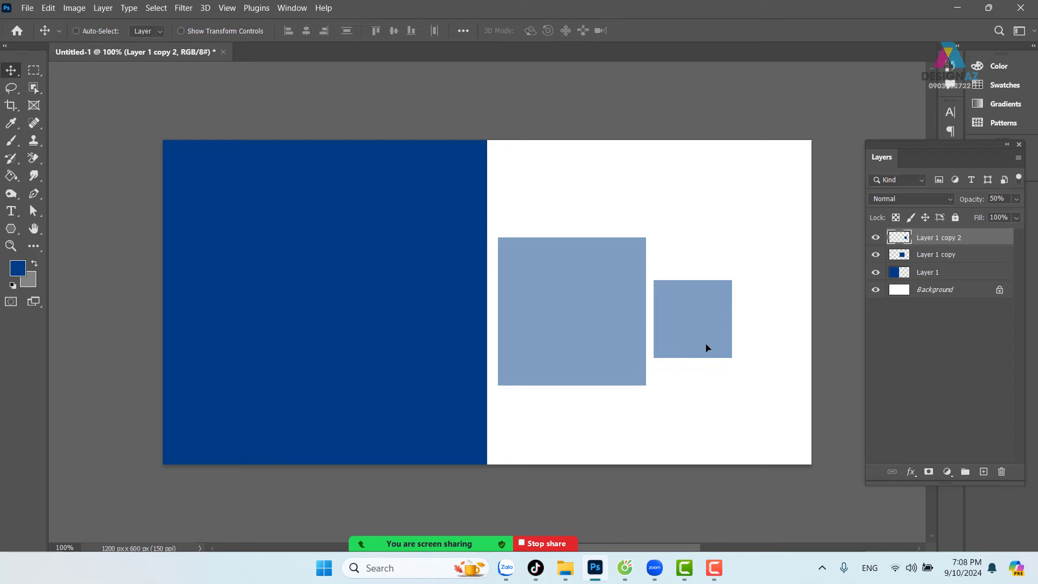
key(3)
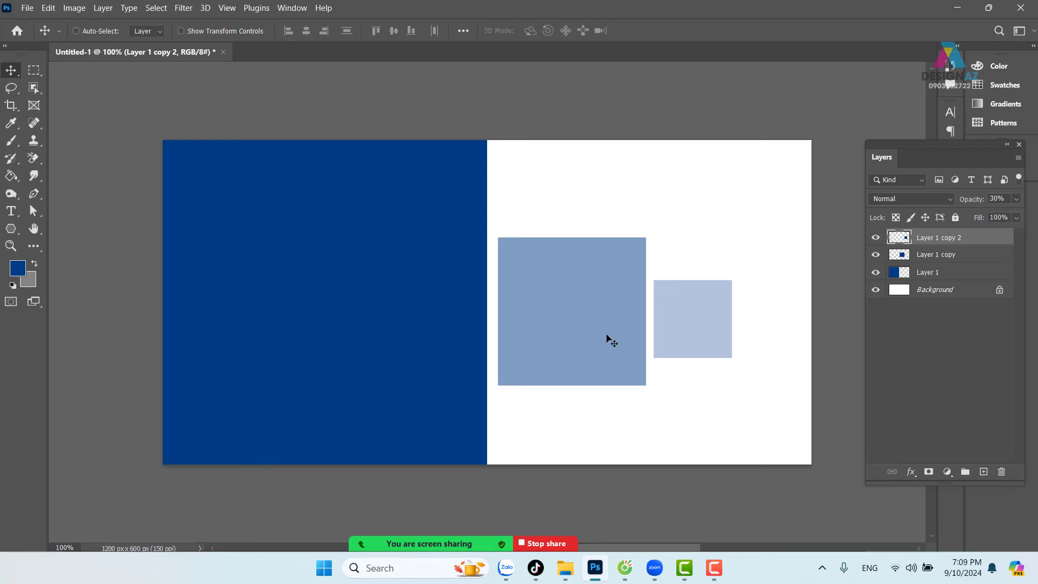
drag(611, 339, 617, 322)
Delete the small square and the Layer 1 copy square, then select blue Layer 1.
key(Delete)
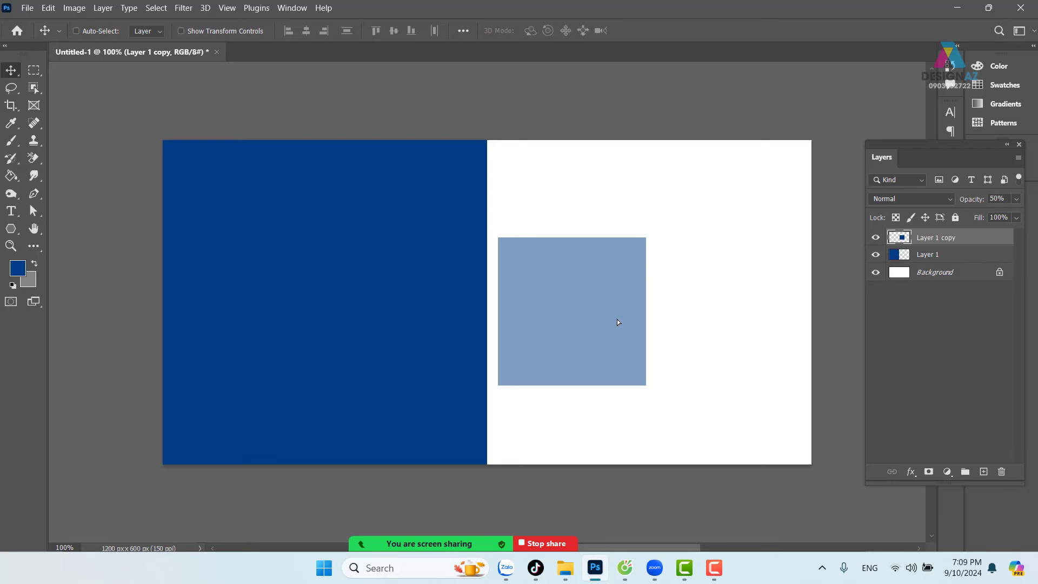
right_click(599, 288)
click(628, 296)
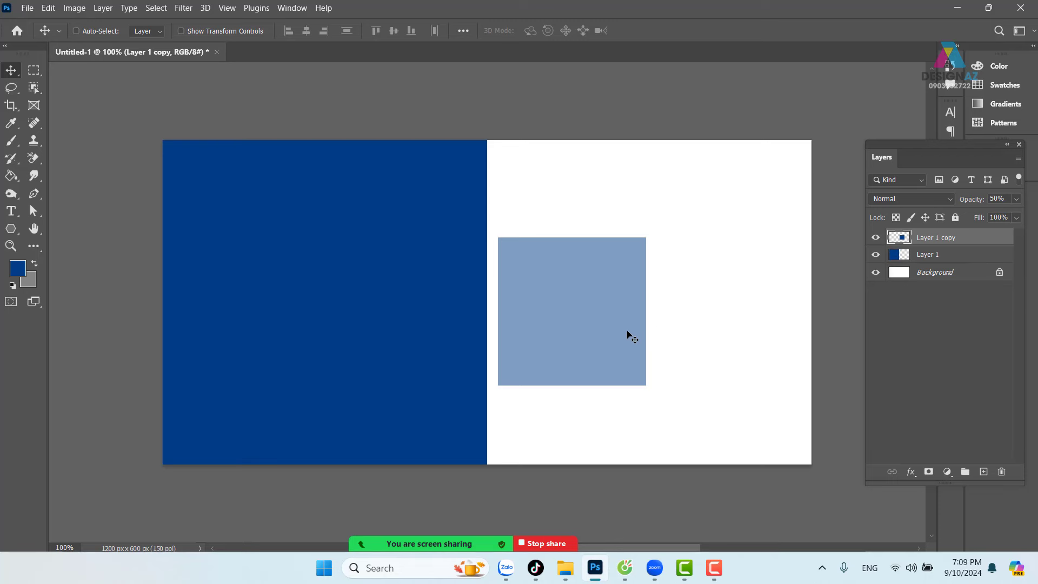
right_click(608, 287)
click(625, 290)
key(Delete)
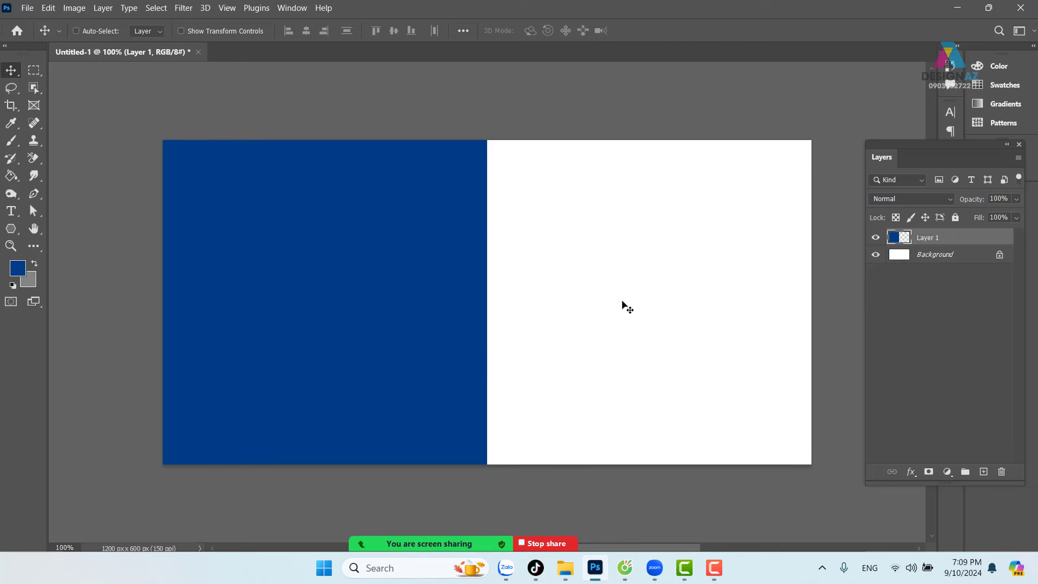
right_click(430, 264)
click(457, 270)
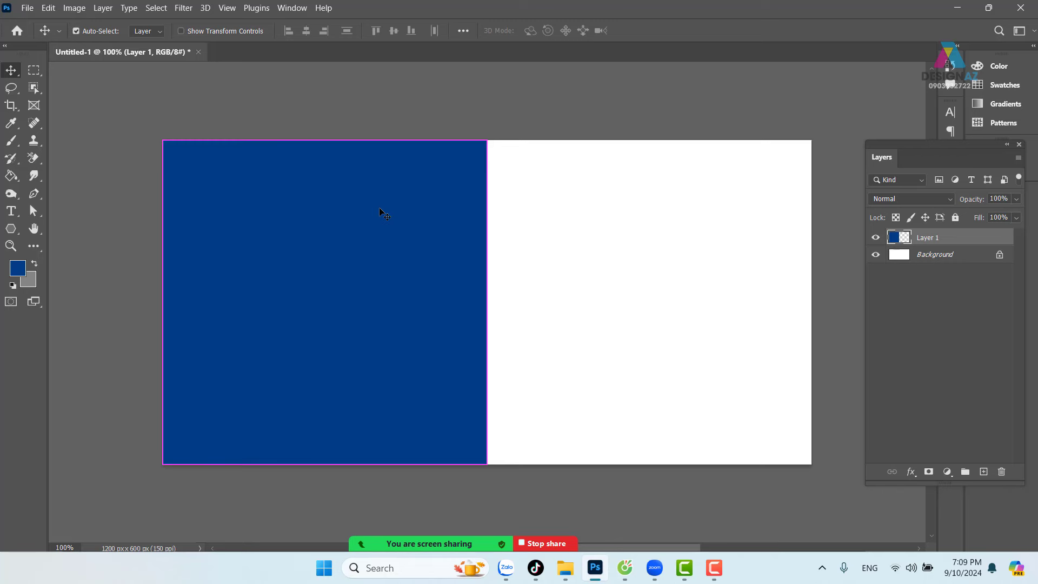
Rotate the blue Layer 1 block 45°, move it about 185 px left, and enlarge slightly.
key(ctrl+t)
drag(505, 135, 532, 244)
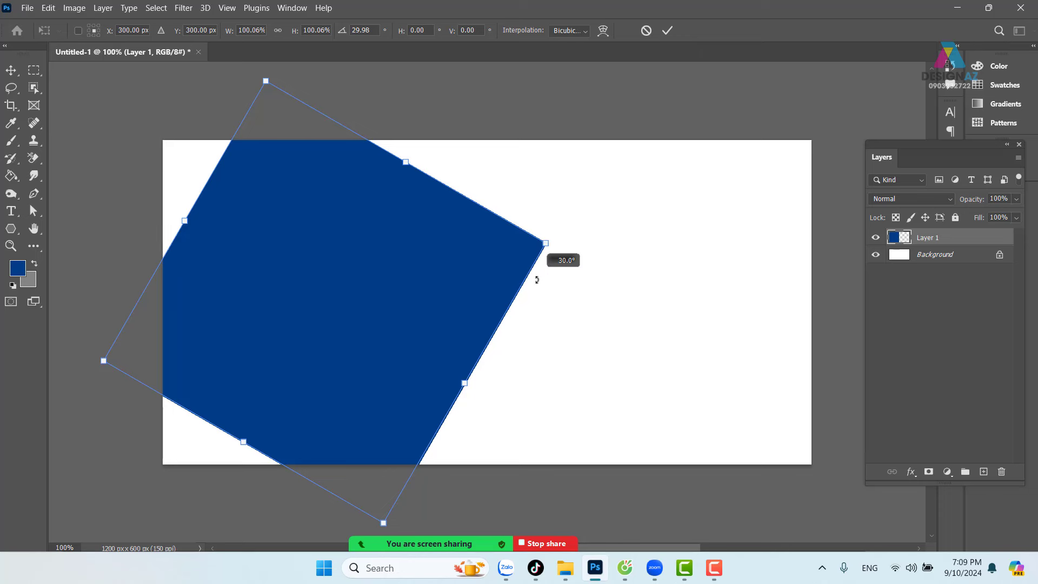
drag(534, 262, 540, 308)
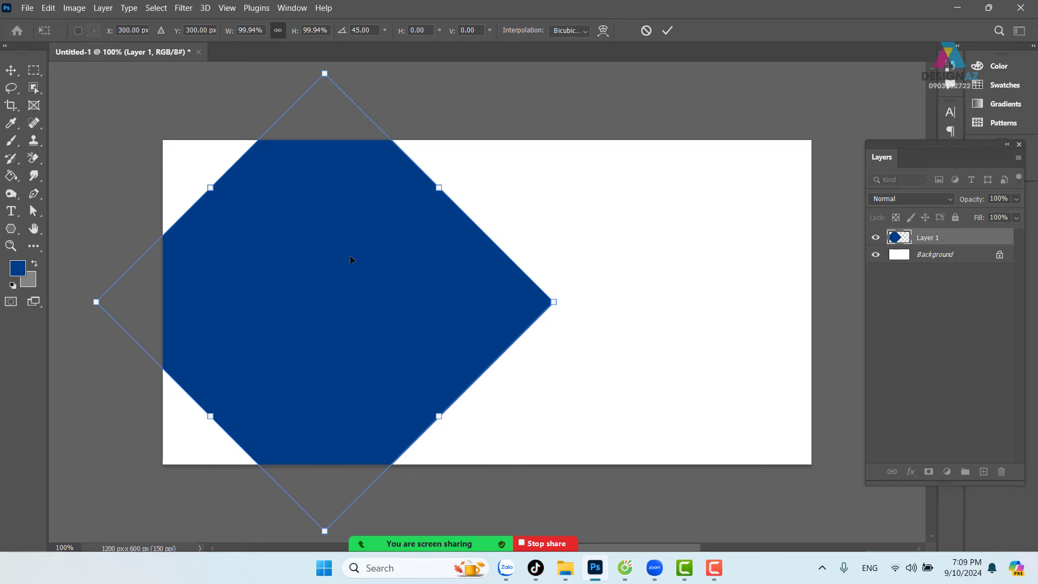
drag(350, 260, 251, 263)
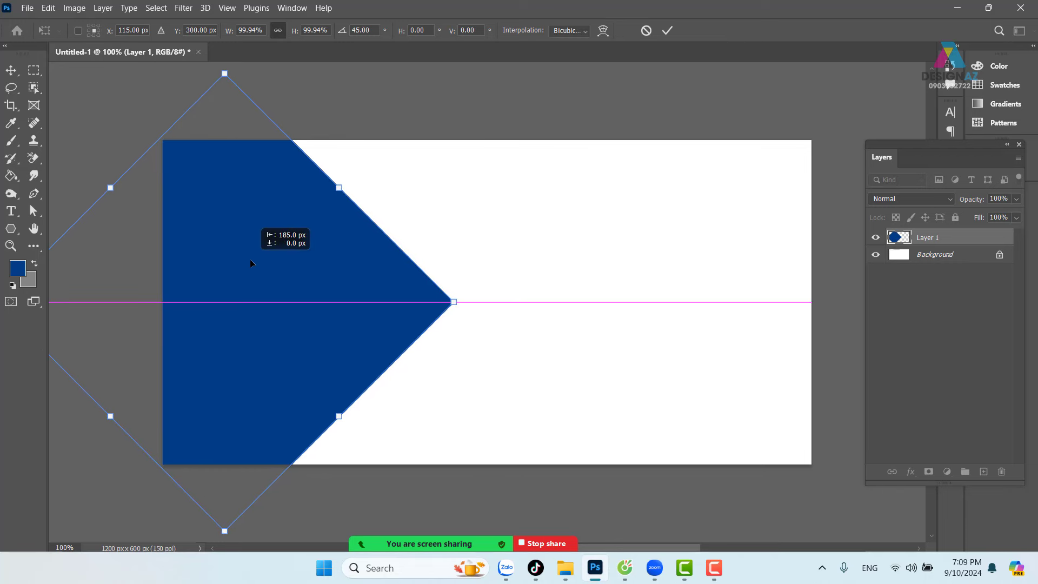
mouse_move(454, 301)
mouse_down()
mouse_move(492, 301)
mouse_move(361, 303)
mouse_up()
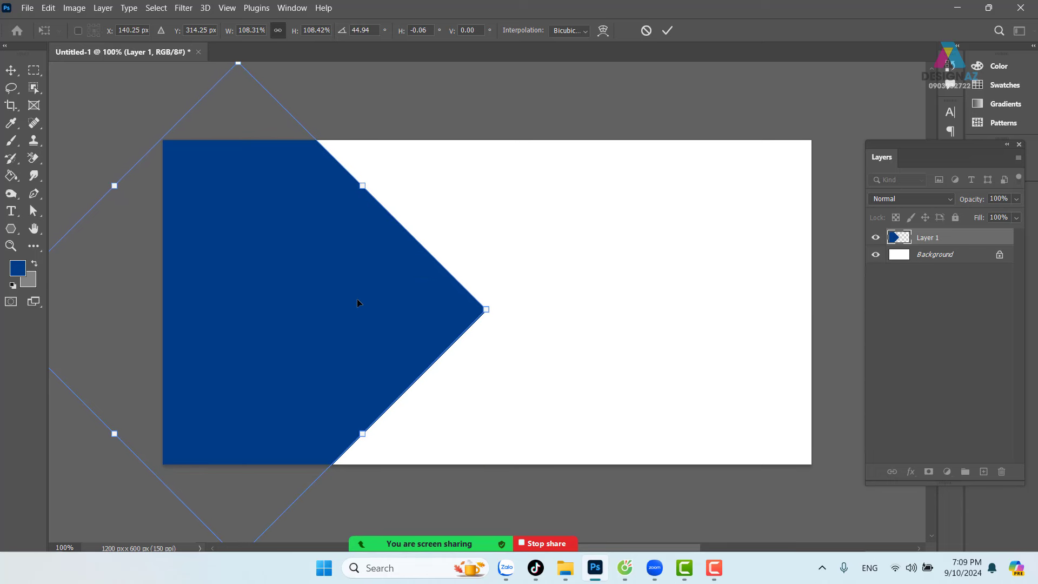
key(Return)
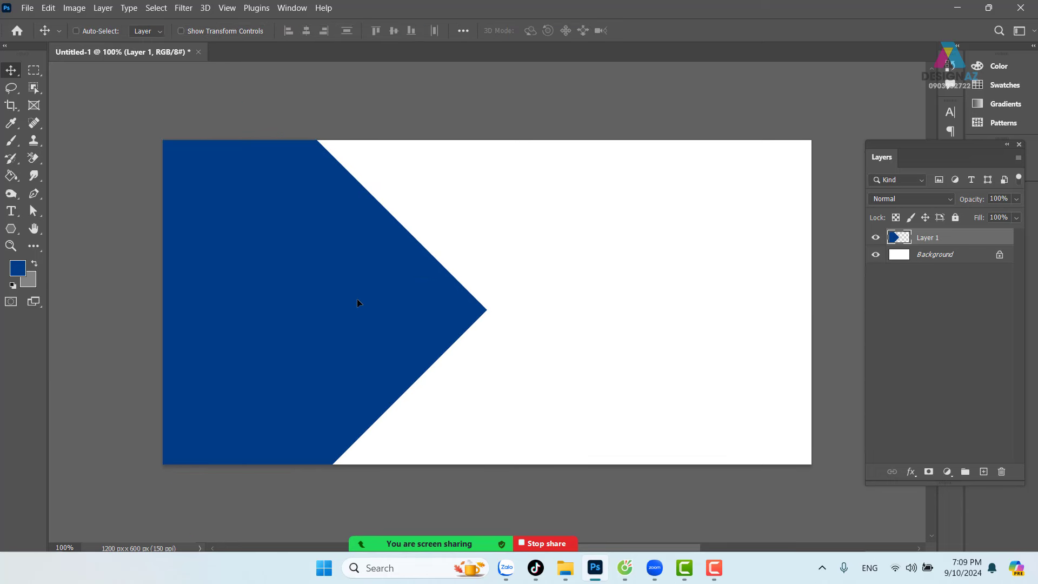
click(33, 70)
Marquee a square on the white right side, add a new layer, and pick a gold foreground.
drag(505, 189, 639, 324)
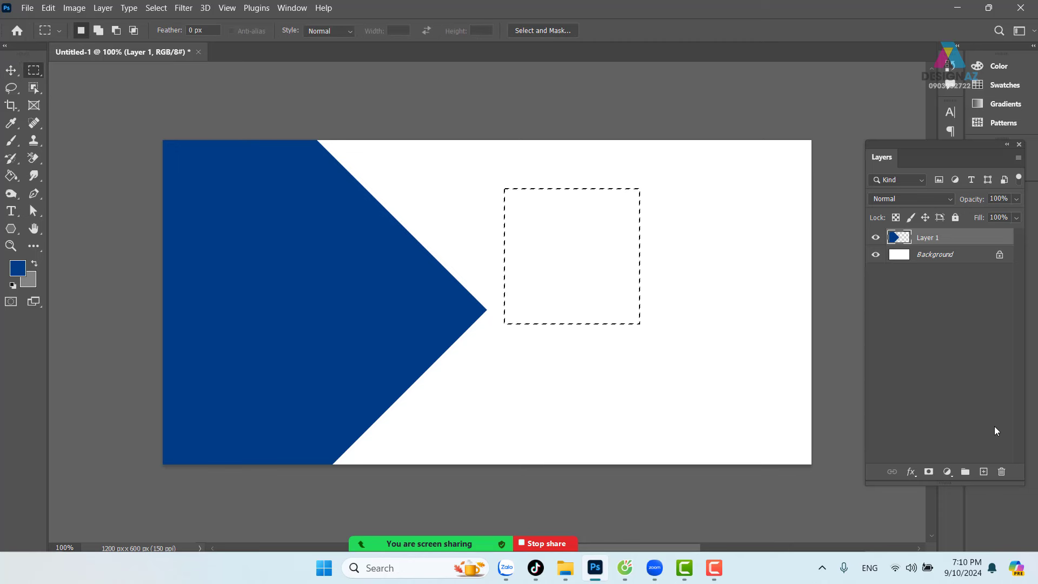
click(983, 472)
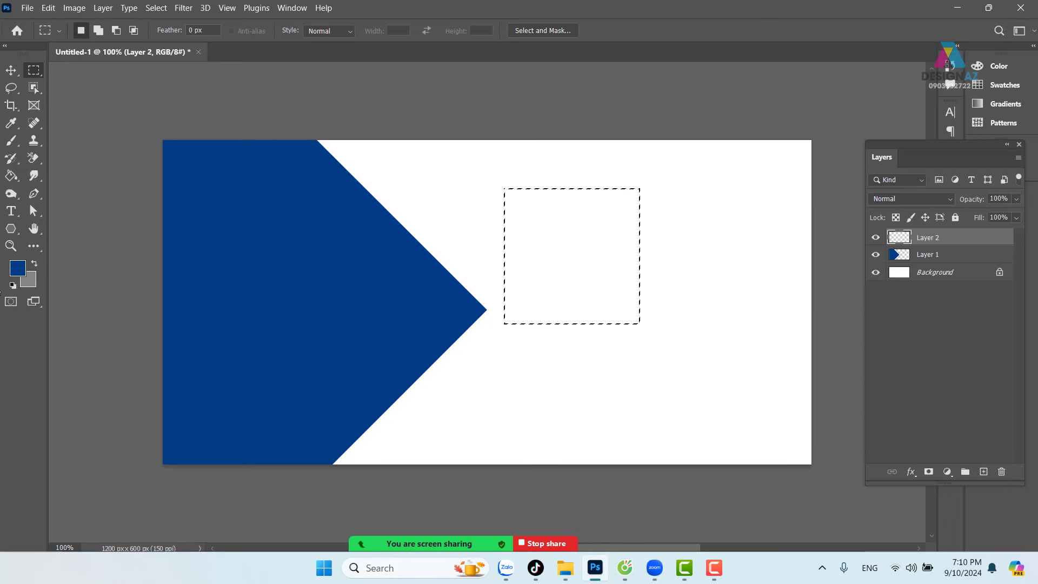
click(18, 268)
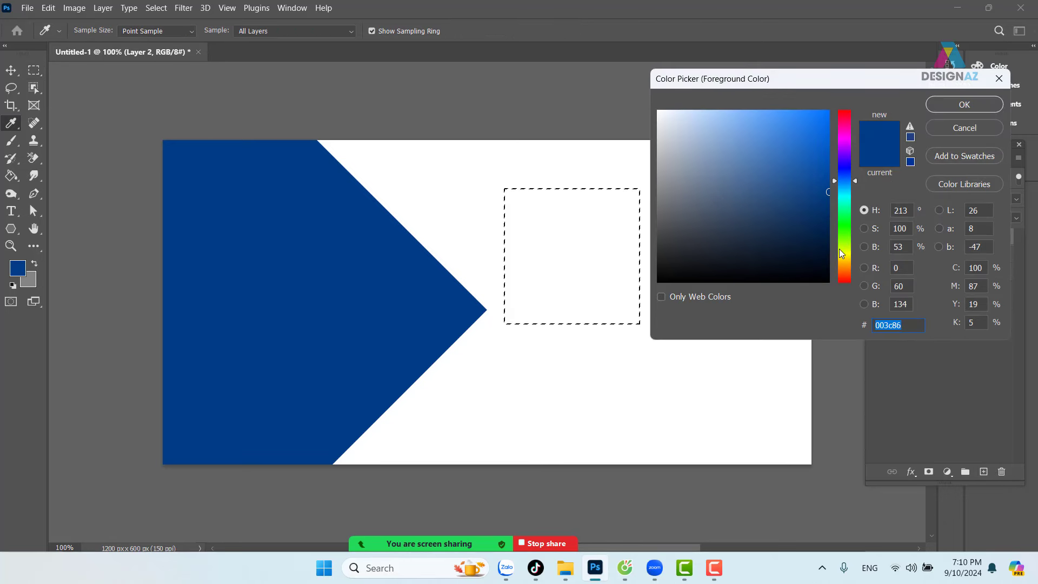
drag(841, 252, 849, 267)
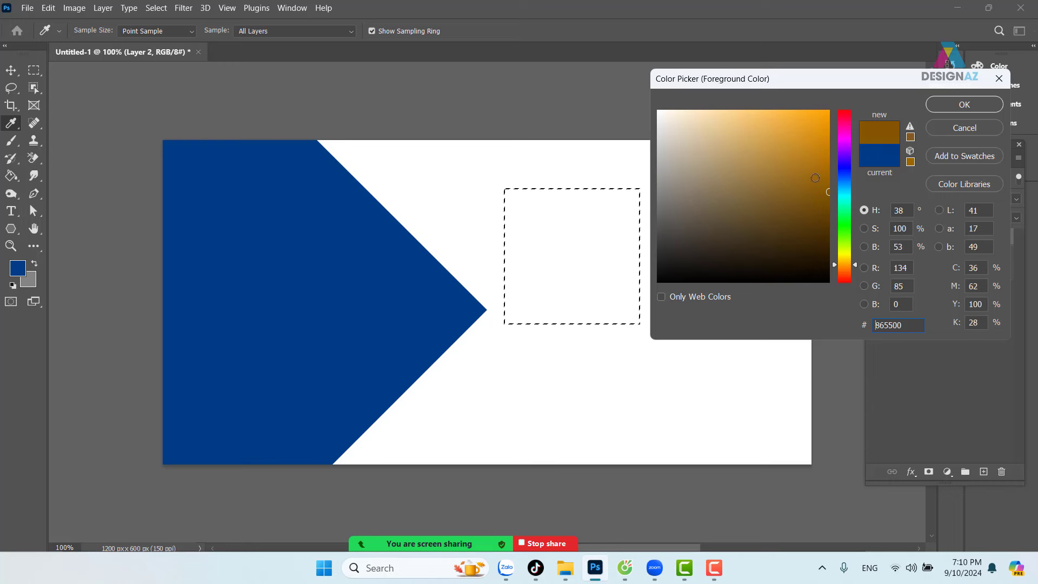
drag(815, 178, 845, 159)
click(945, 107)
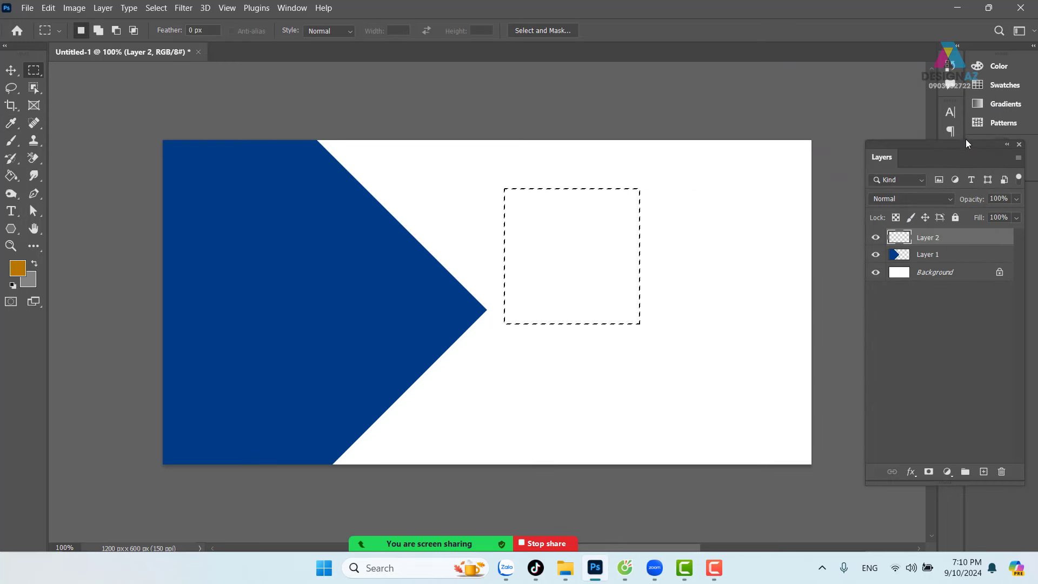
Fill the square selection with gold on Layer 2 and deselect.
key(alt+Delete)
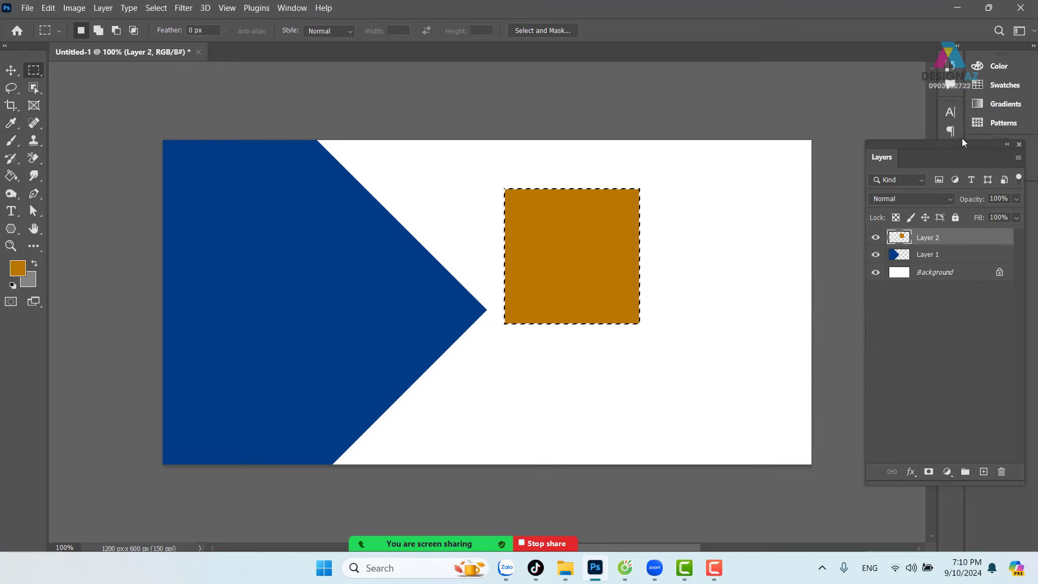
key(v)
key(ctrl+d)
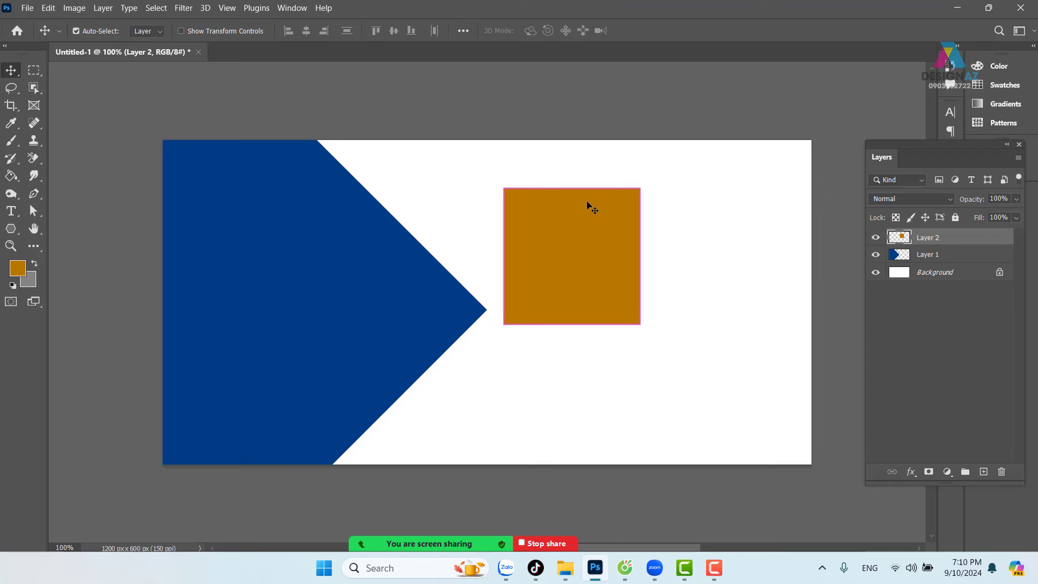
key(ctrl+t)
Rotate the ochre square 45°, move it over the blue point's tip, and load its selection.
mouse_move(660, 187)
mouse_down()
mouse_move(684, 236)
mouse_move(684, 268)
mouse_up()
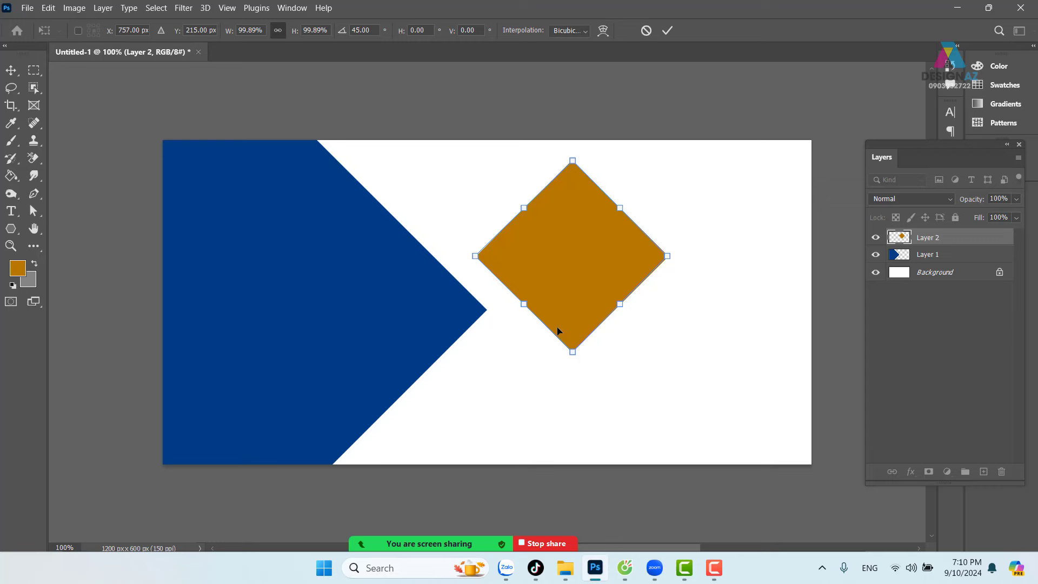
click(10, 73)
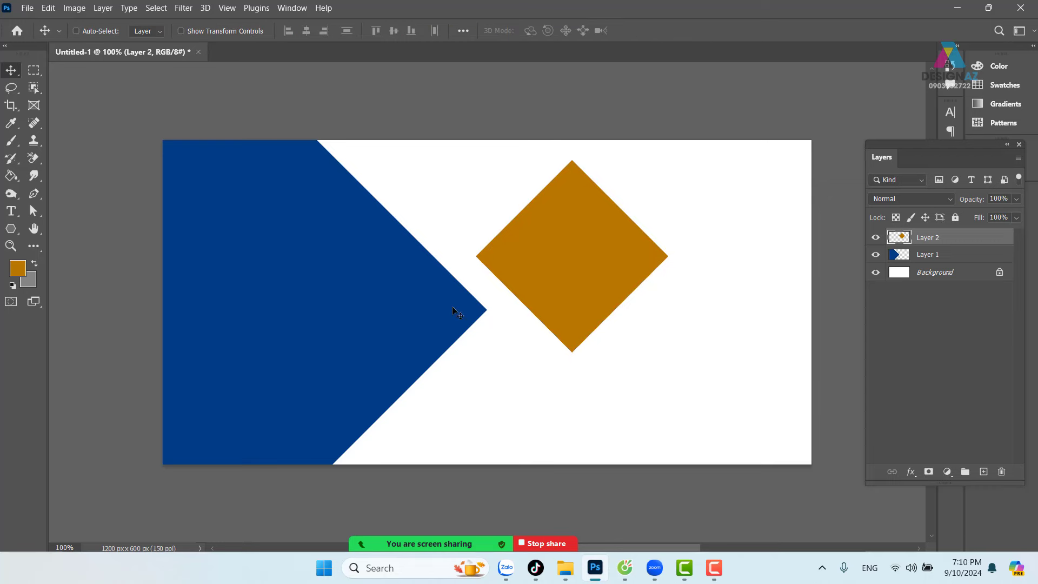
mouse_move(593, 267)
mouse_down()
mouse_move(521, 335)
mouse_move(477, 309)
mouse_up()
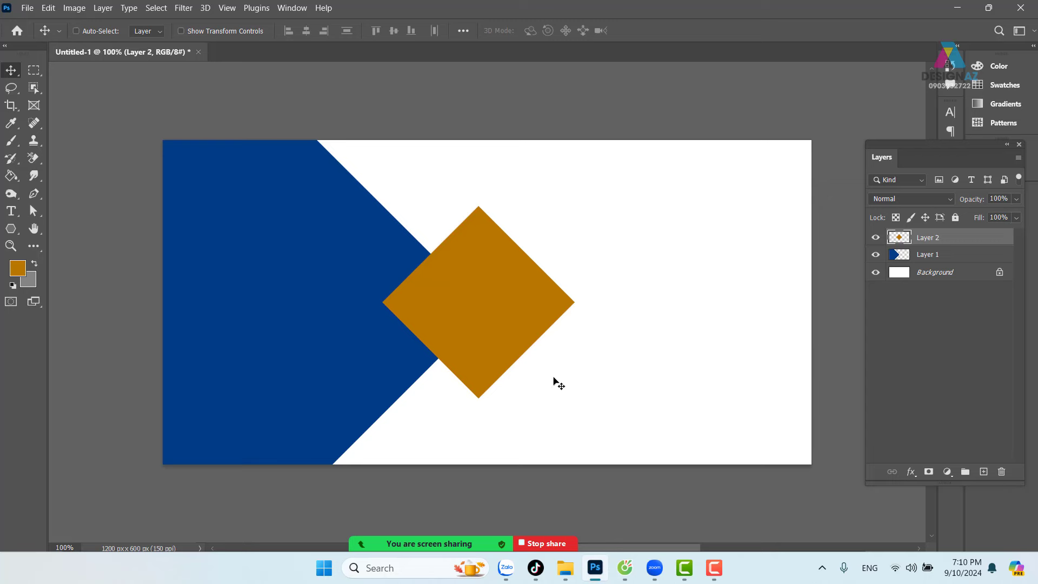
drag(479, 335, 464, 317)
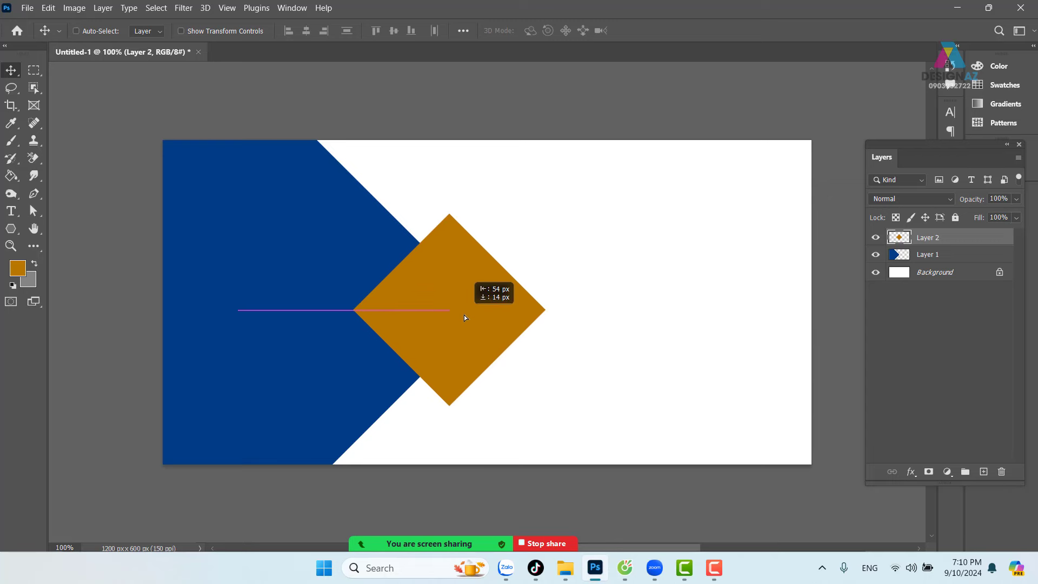
drag(464, 317, 464, 318)
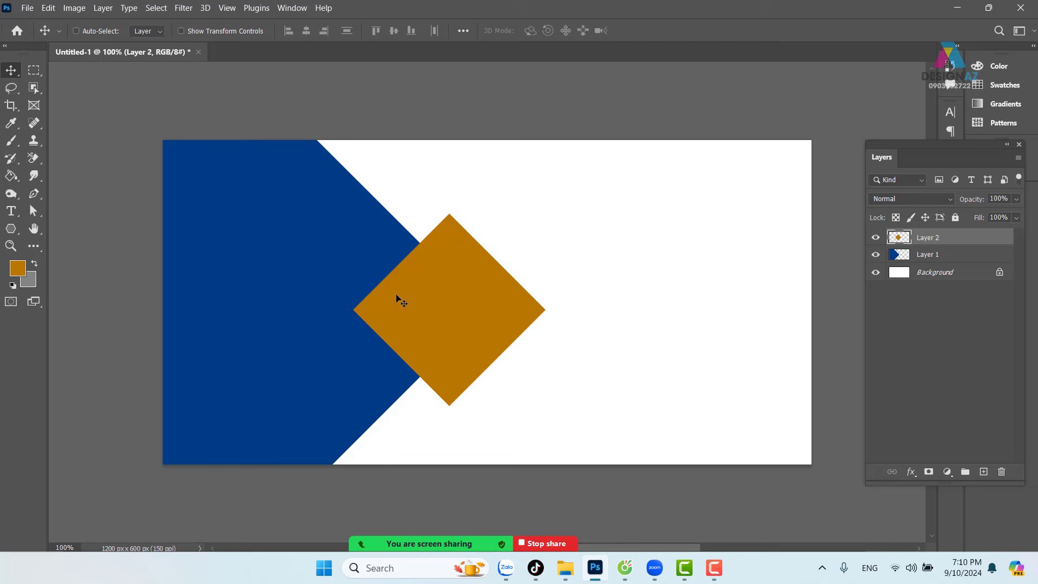
drag(475, 308, 464, 335)
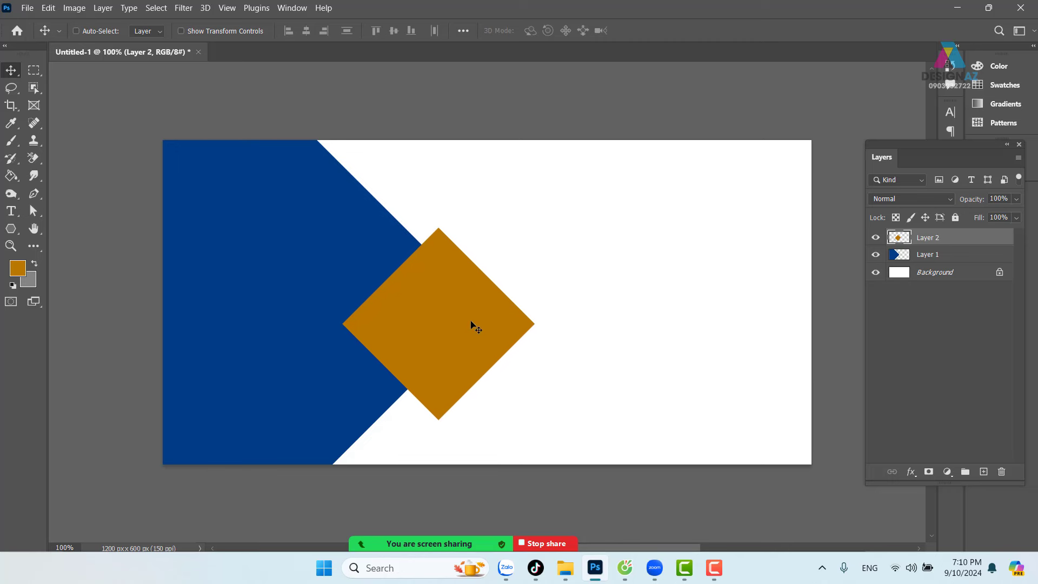
mouse_move(463, 319)
mouse_down()
mouse_move(448, 314)
mouse_move(446, 342)
mouse_up()
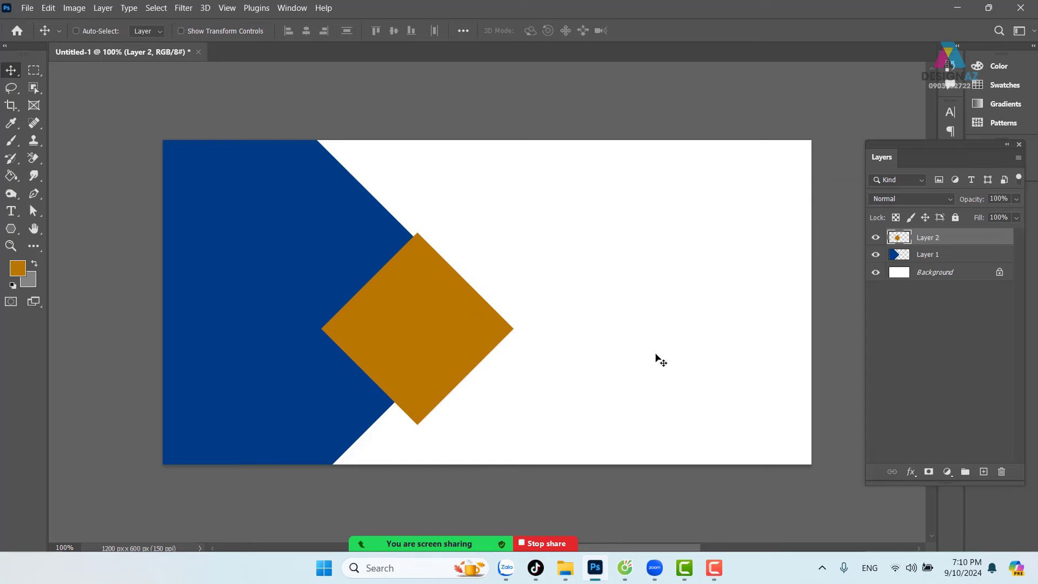
ctrl+click(907, 242)
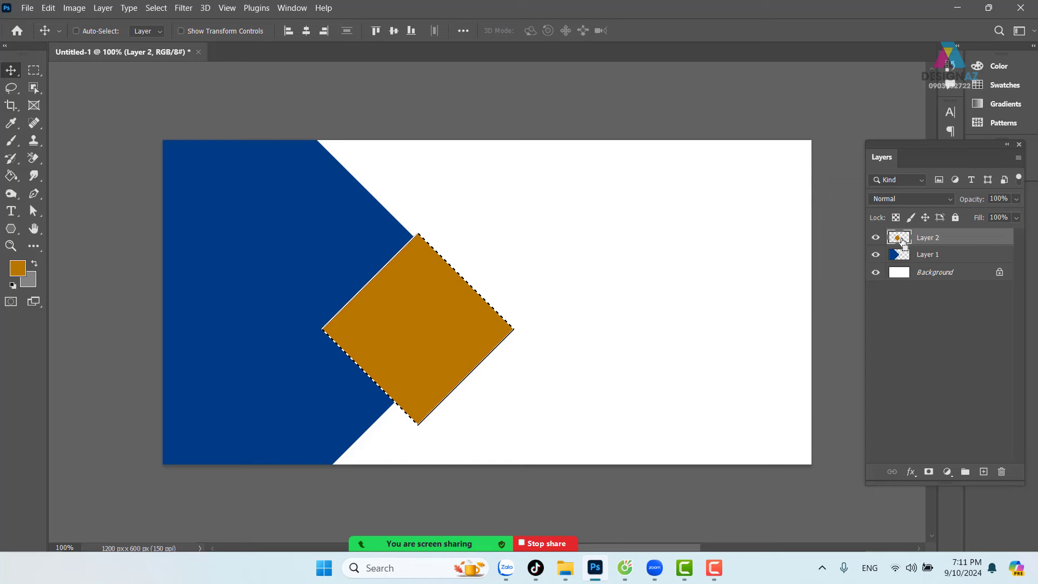
Hide the orange diamond and delete its diamond-shaped area from blue Layer 1, then deselect.
click(966, 256)
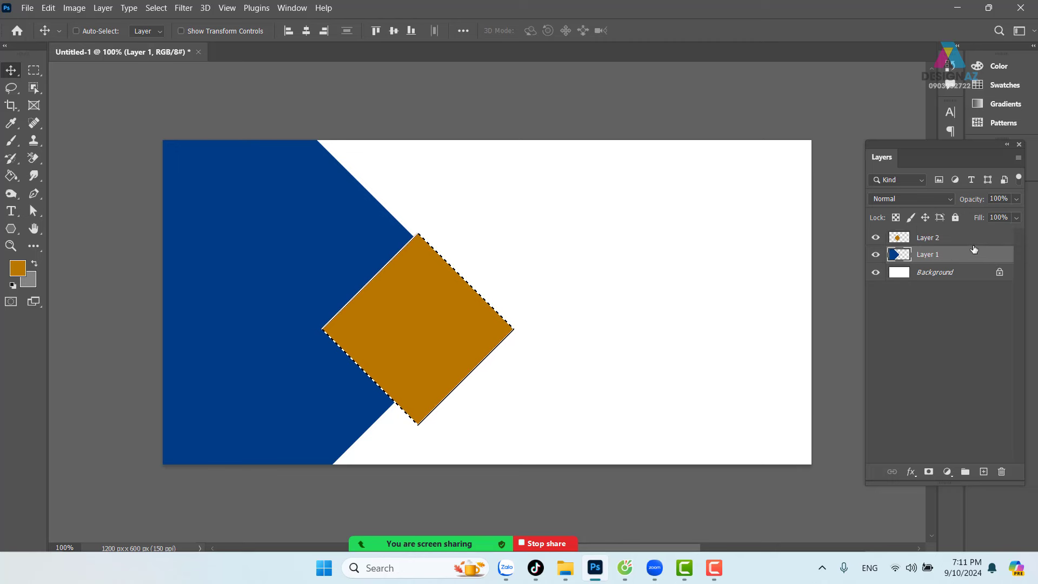
click(875, 237)
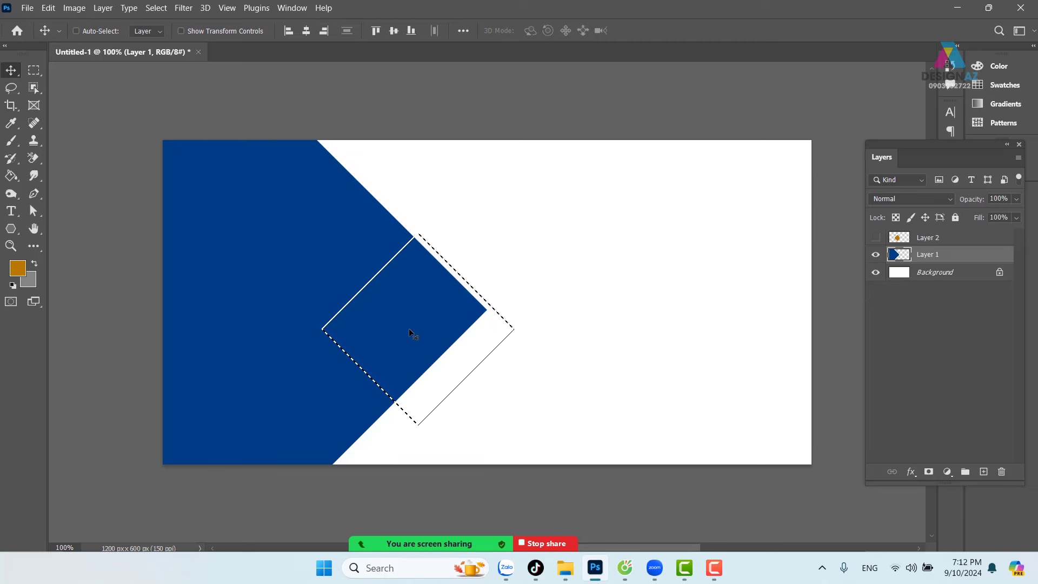
key(Delete)
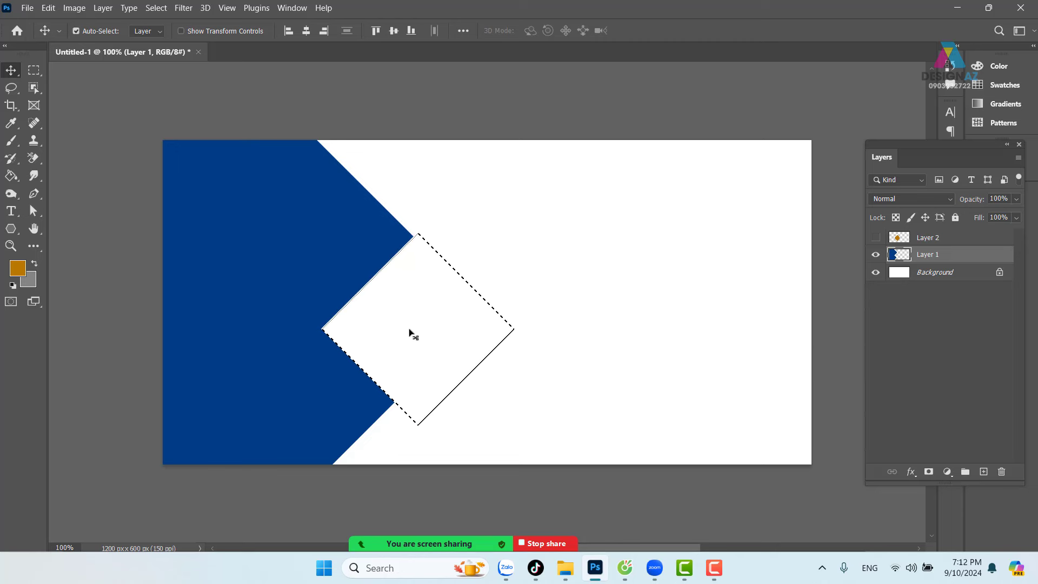
key(ctrl)
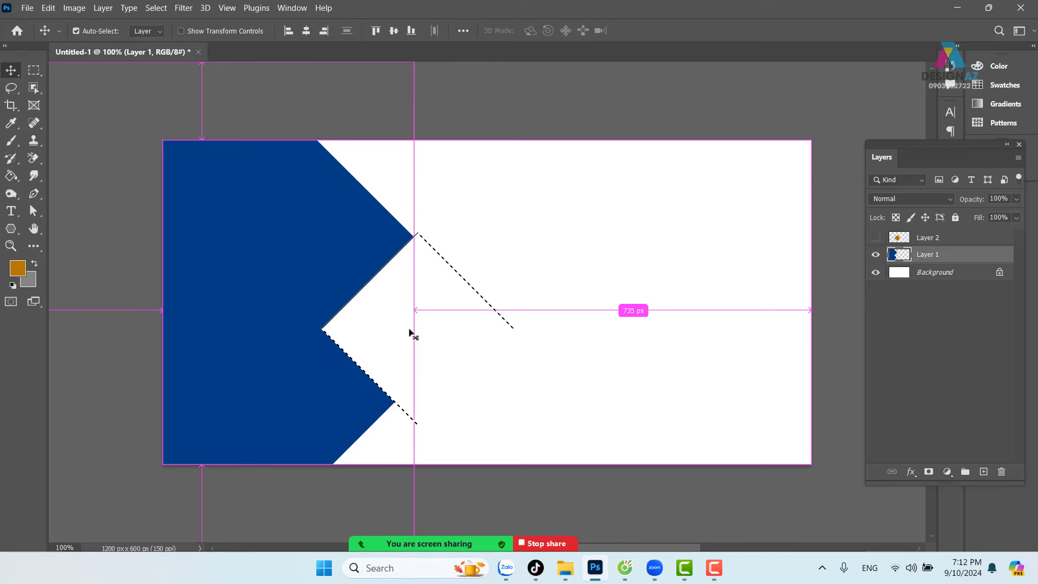
key(ctrl+d)
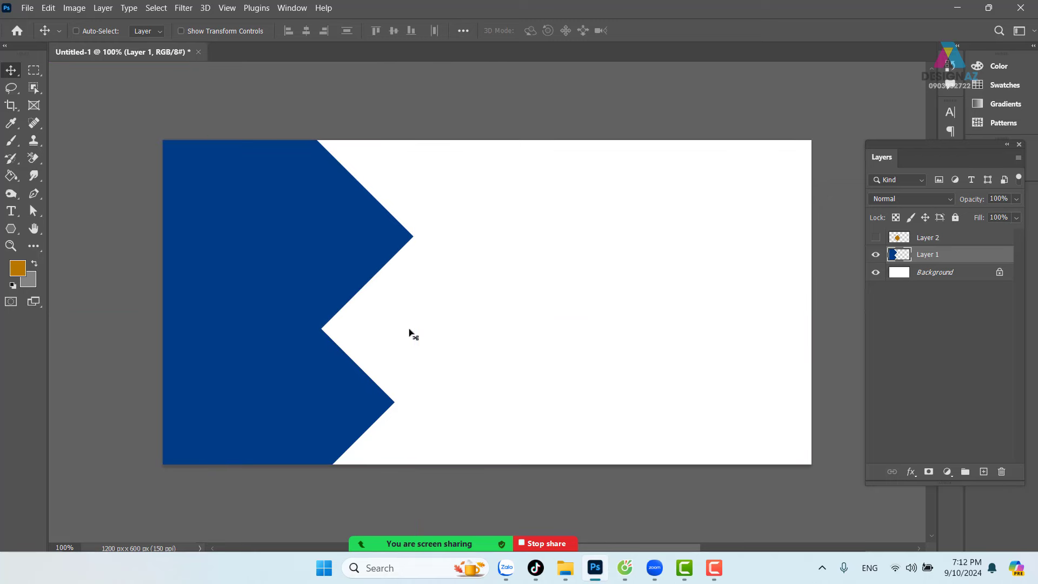
Show the orange diamond again, shrink it slightly and fit it into the blue notch.
click(876, 238)
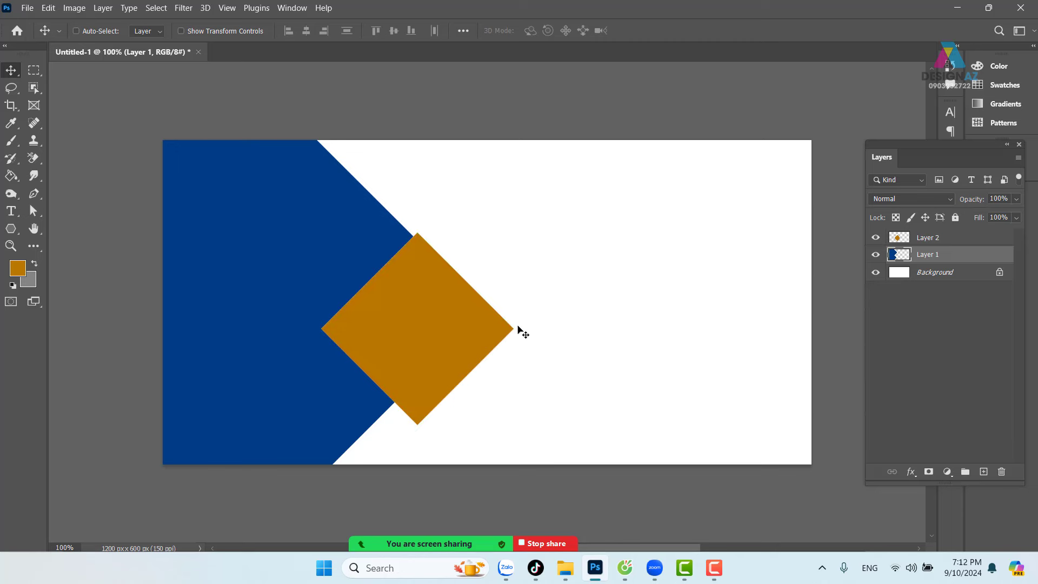
key(ctrl)
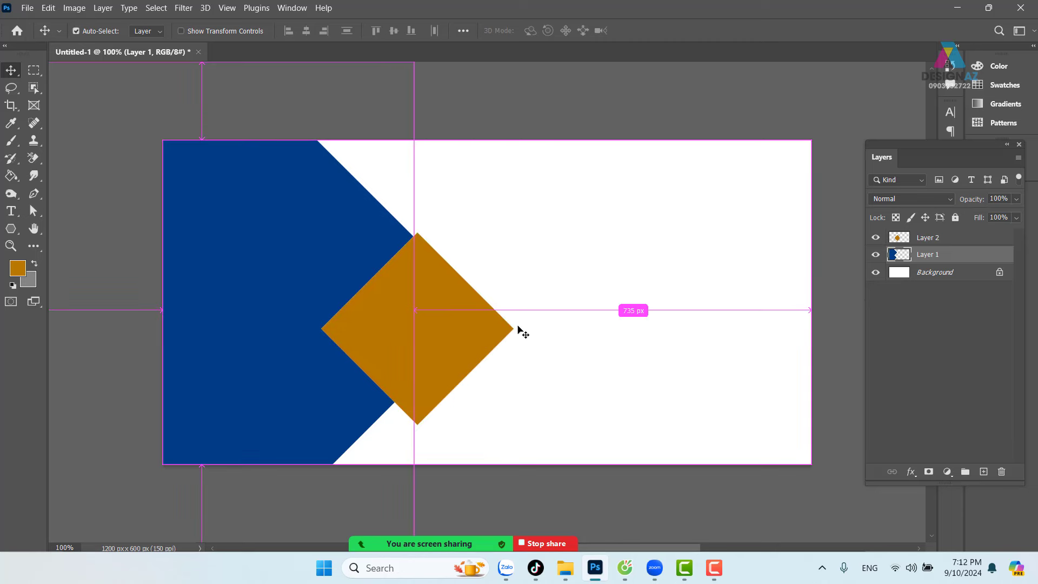
click(966, 241)
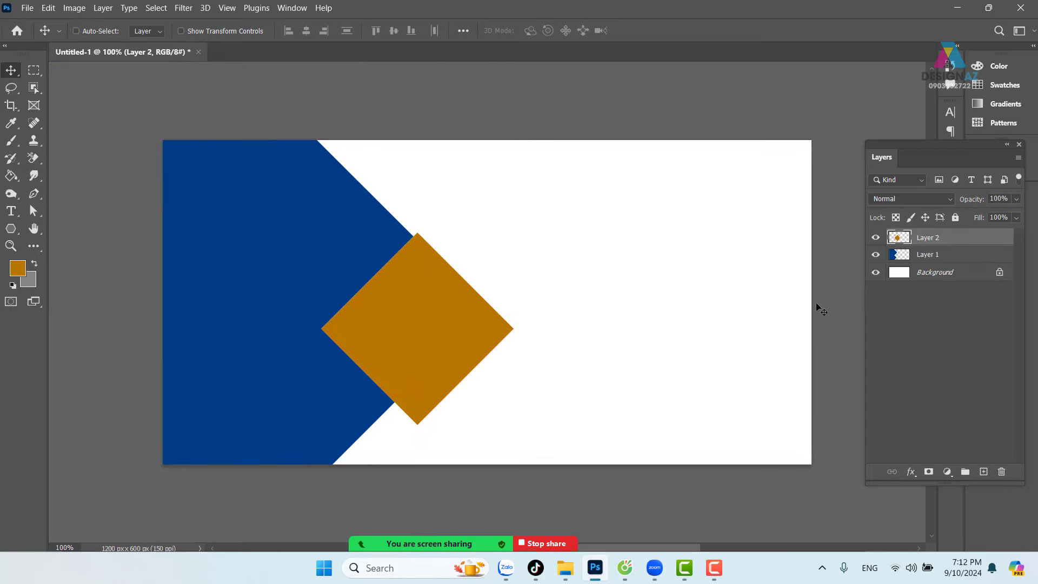
key(ctrl+t)
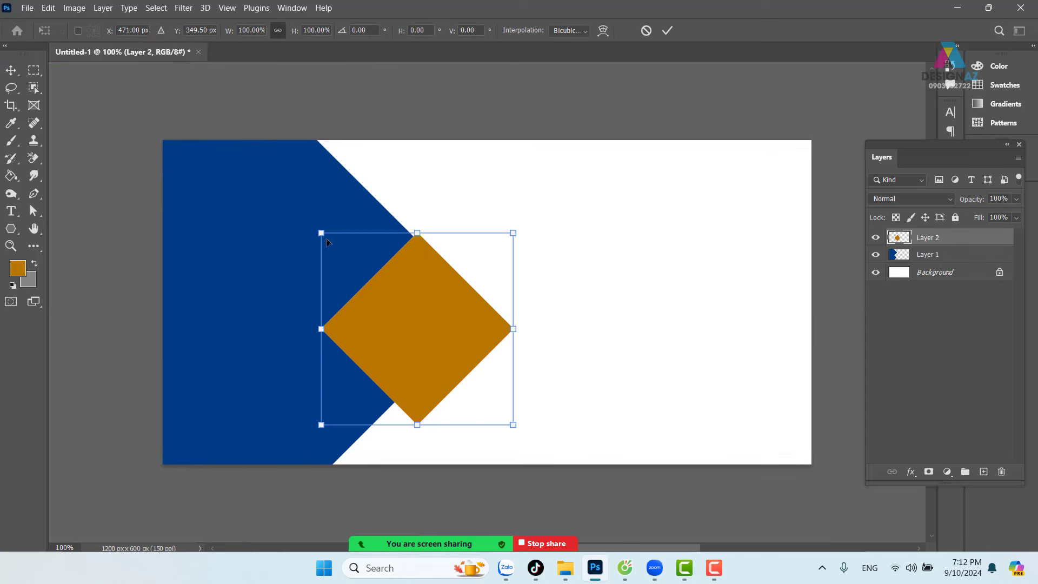
drag(321, 233, 340, 240)
drag(468, 333, 460, 325)
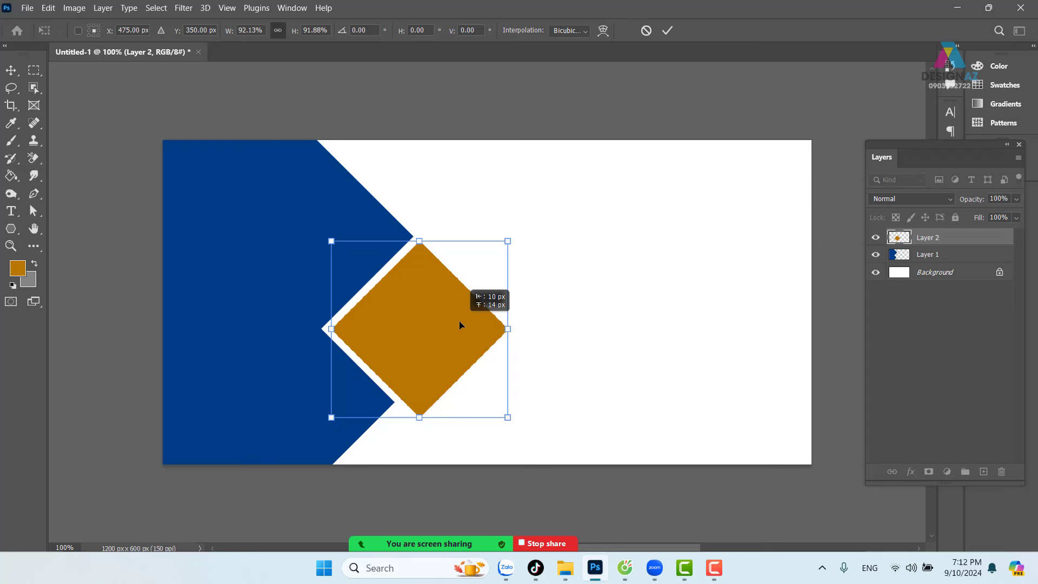
drag(460, 321, 460, 319)
key(Return)
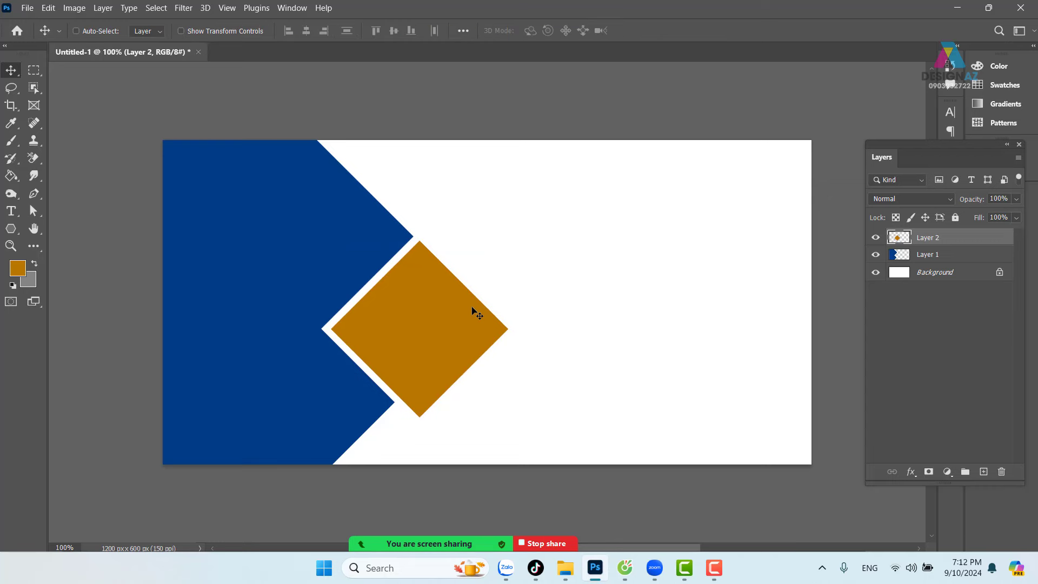
Check the layers under the diamond and switch to the Rectangular Marquee tool.
right_click(456, 311)
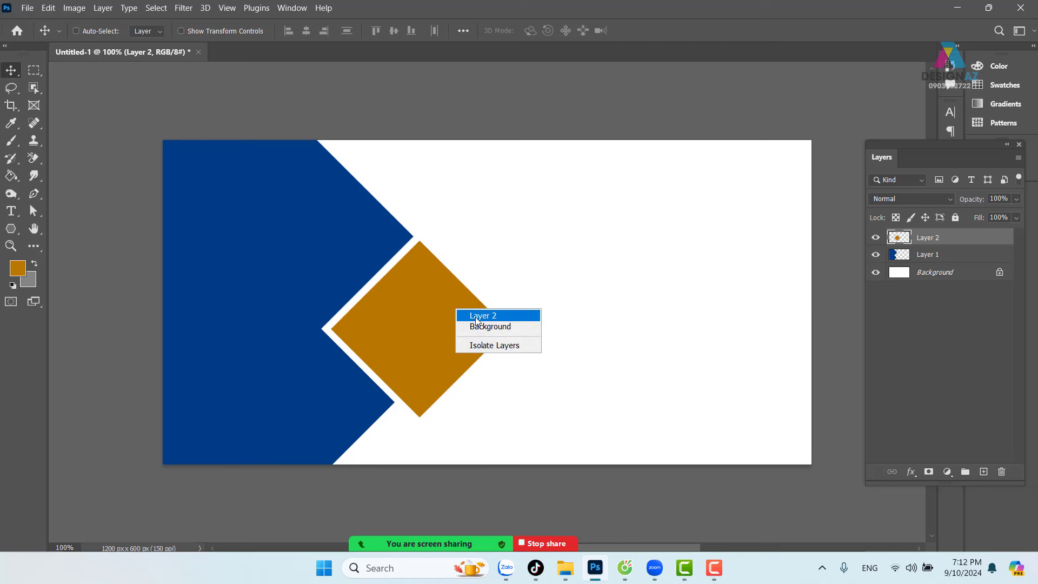
click(391, 288)
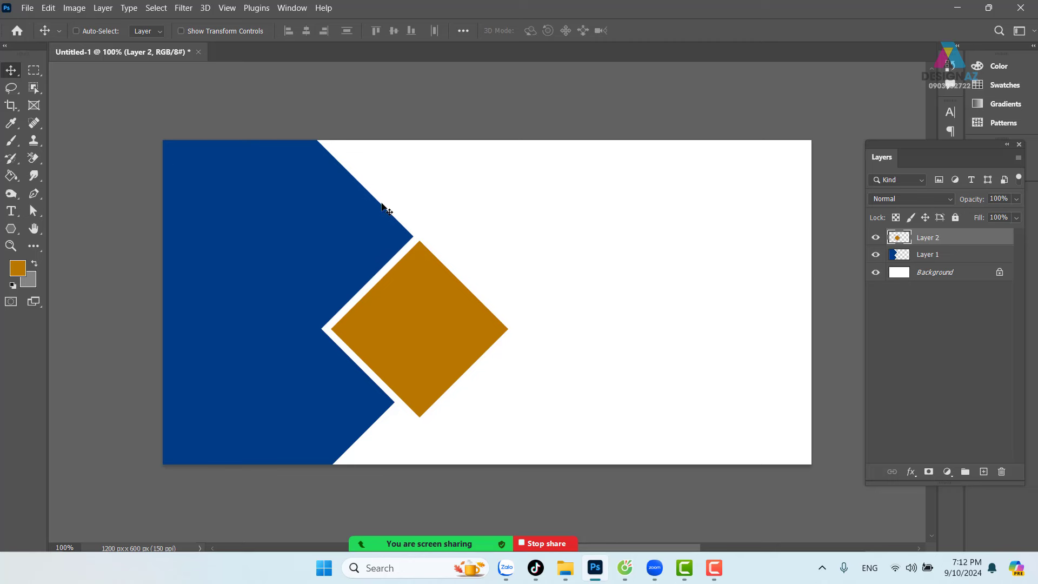
click(34, 70)
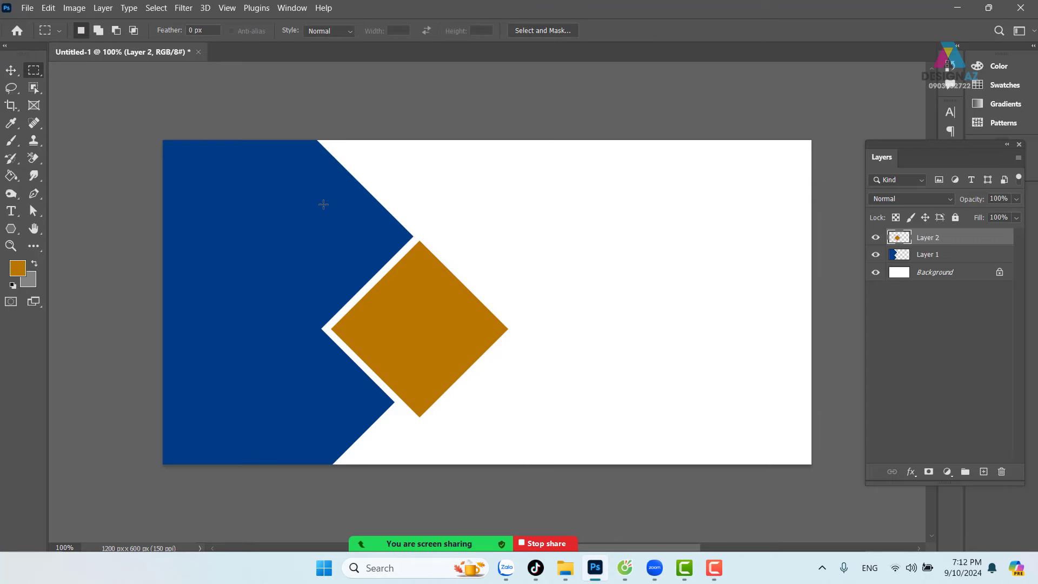
Make a small square selection, rotate it 45° and position it on the blue edge.
drag(321, 200, 385, 264)
right_click(350, 239)
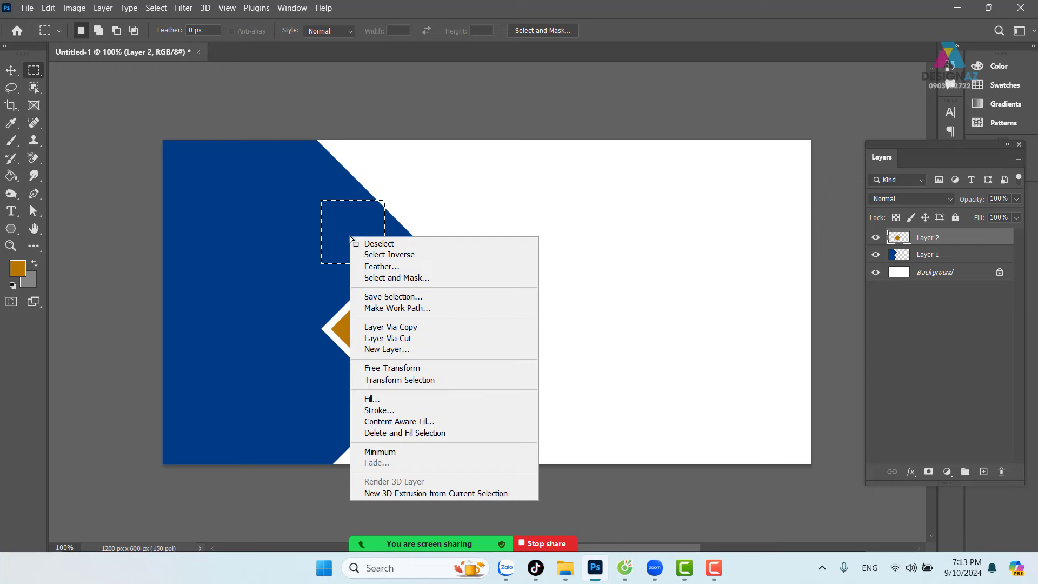
click(416, 381)
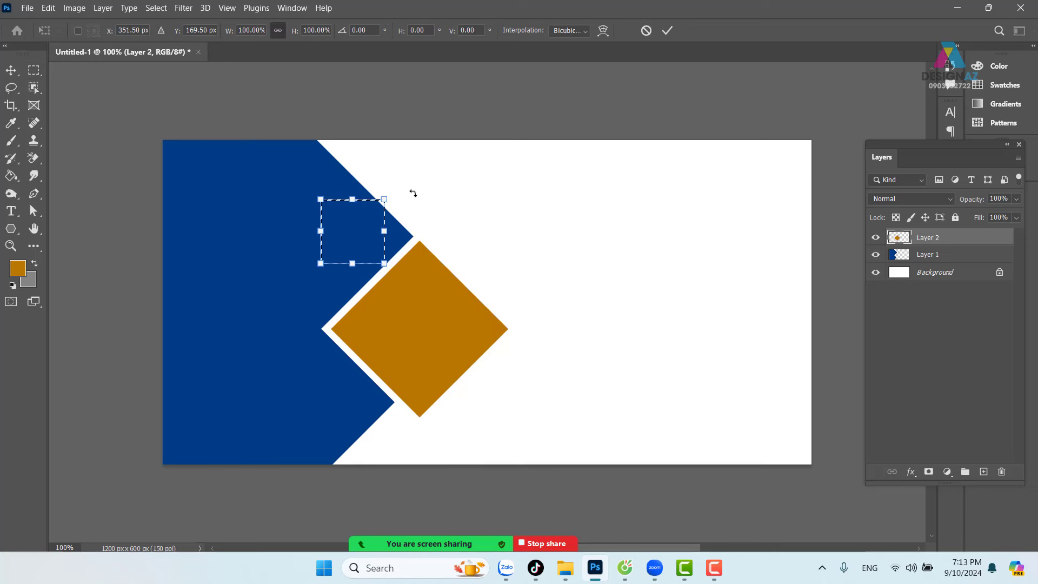
drag(397, 195, 406, 232)
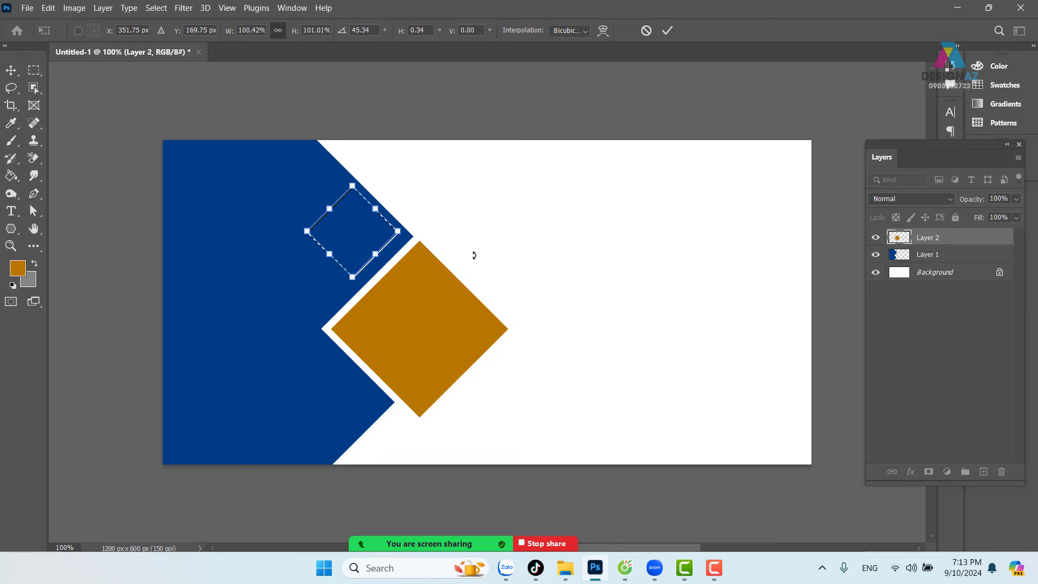
key(Return)
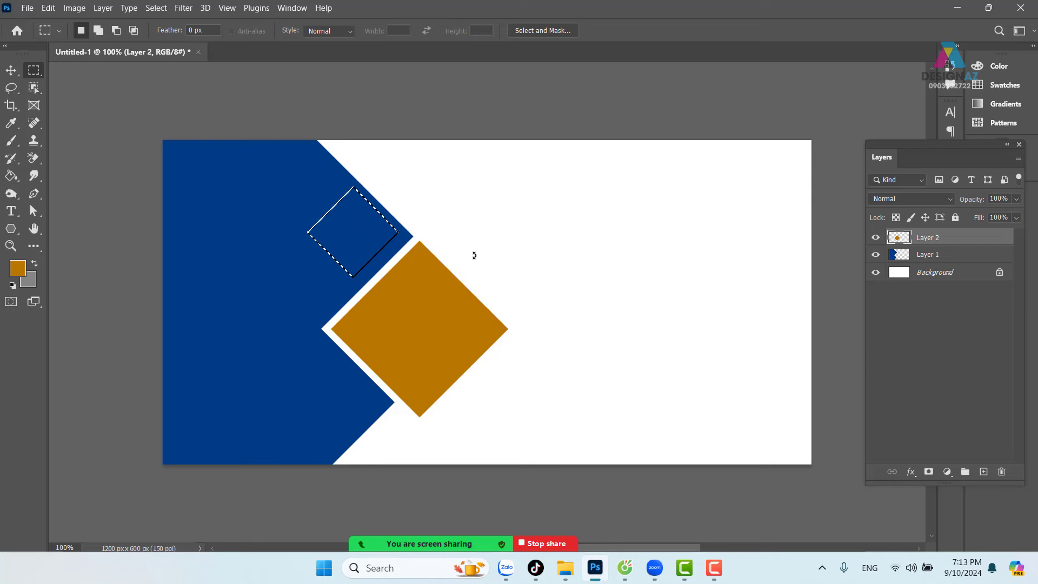
drag(351, 235, 404, 238)
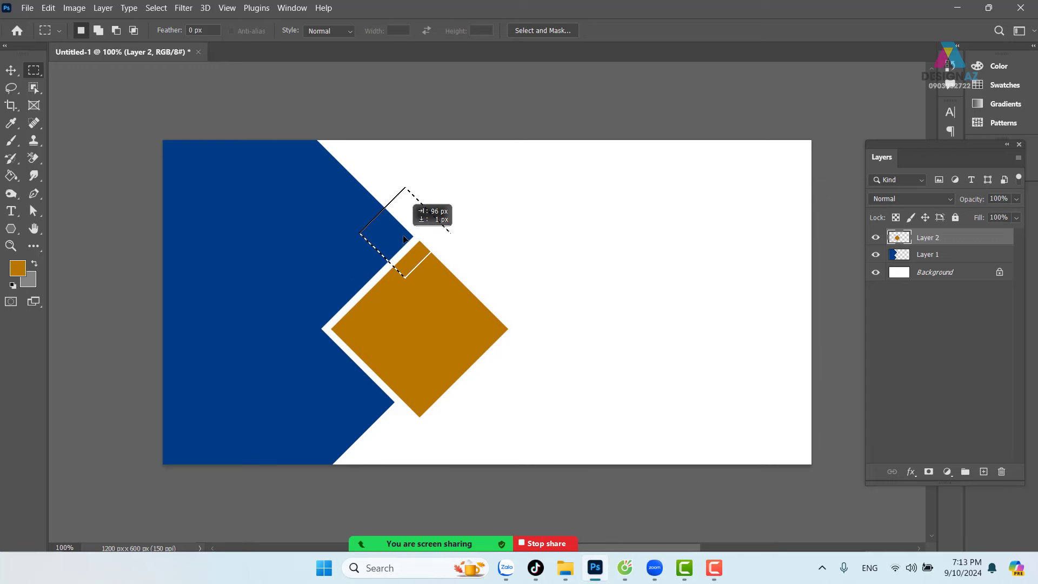
drag(404, 238, 405, 236)
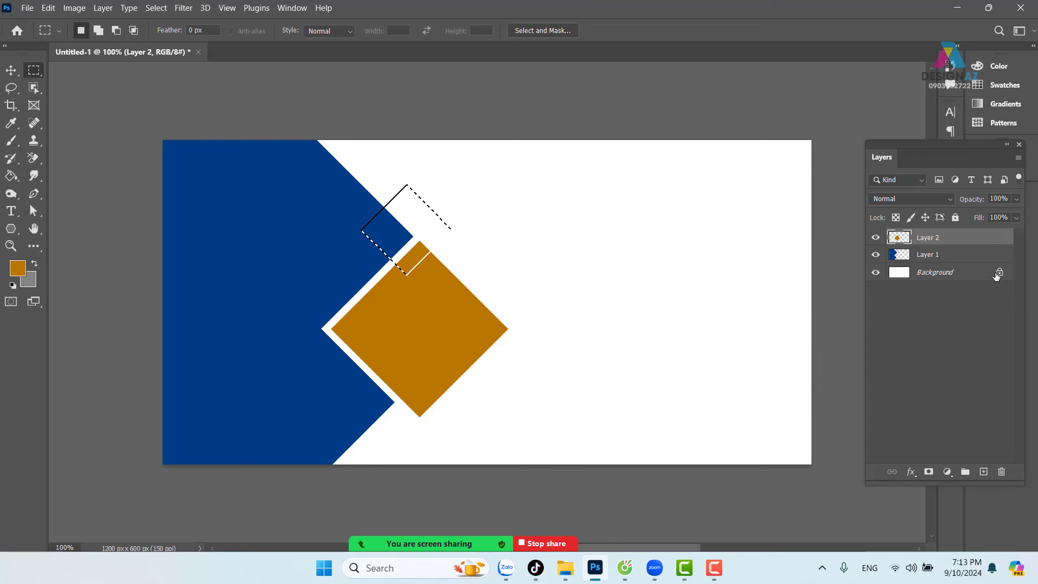
Delete the blue area inside the rotated square on Layer 1 and deselect.
click(977, 257)
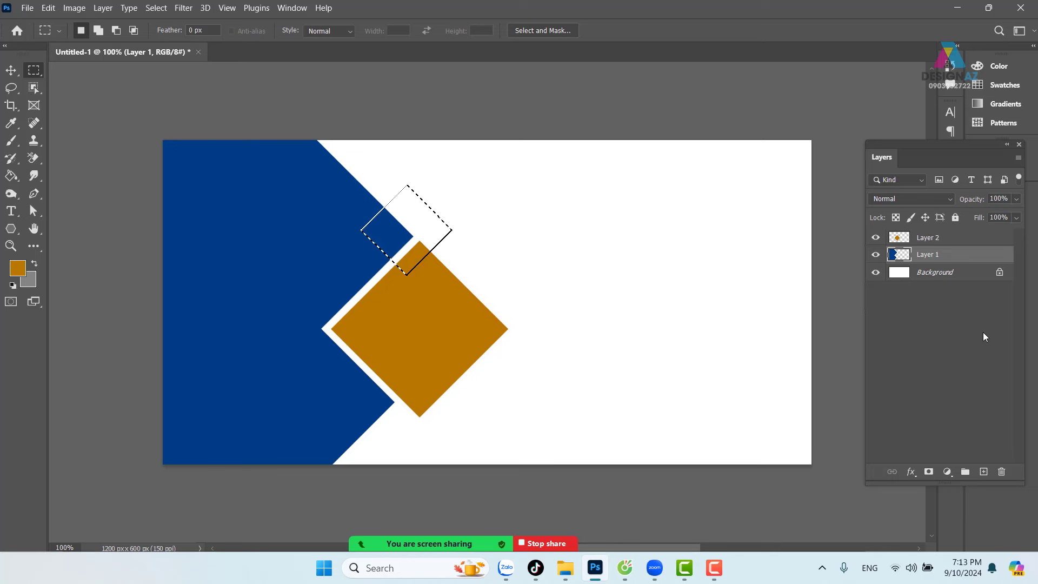
key(Delete)
key(v)
key(ctrl+d)
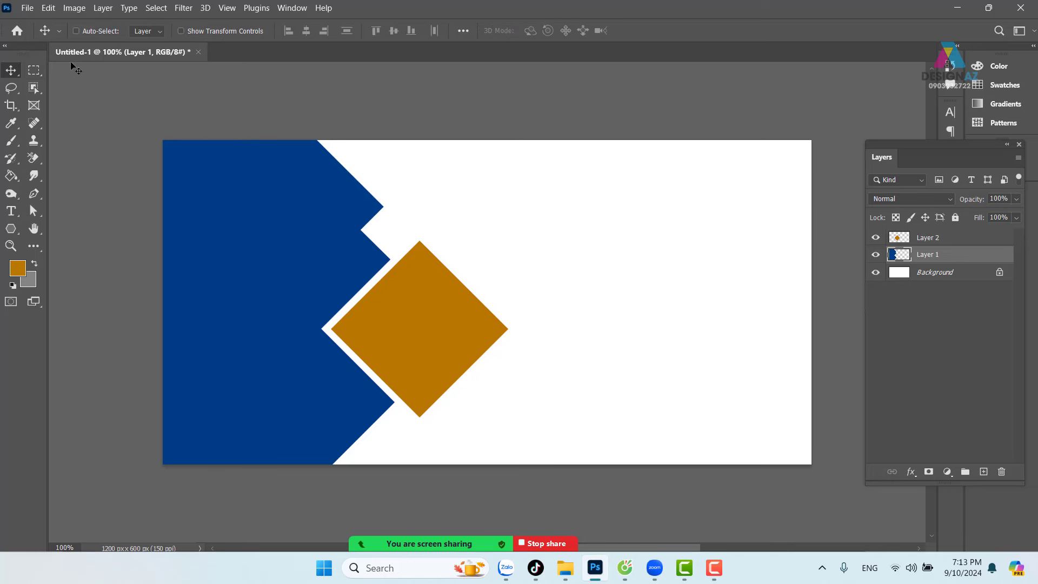
Duplicate the gold diamond, scale the copy to about 31% and place it in the upper notch.
right_click(461, 300)
click(481, 304)
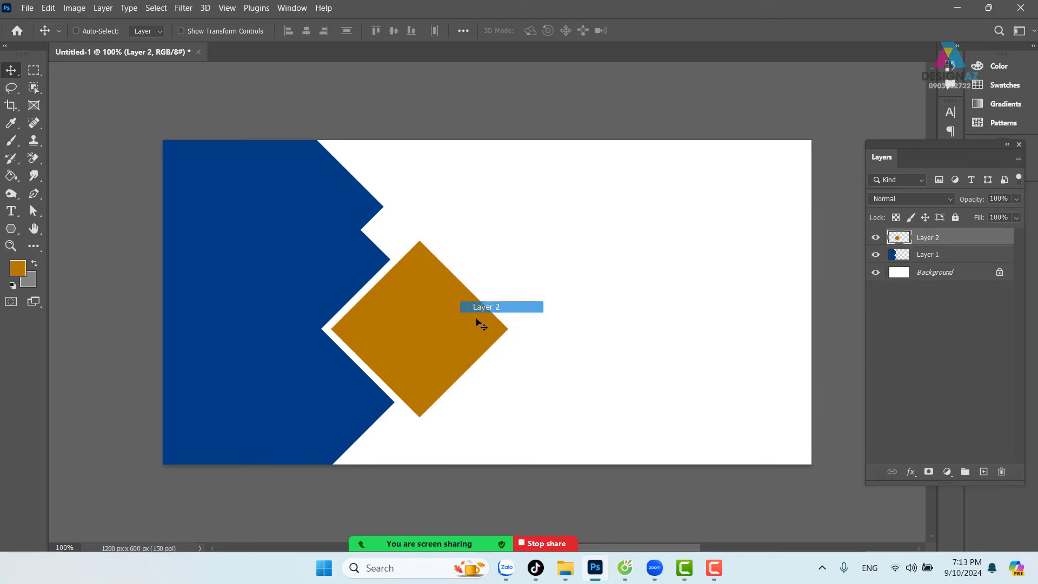
drag(421, 361, 588, 266)
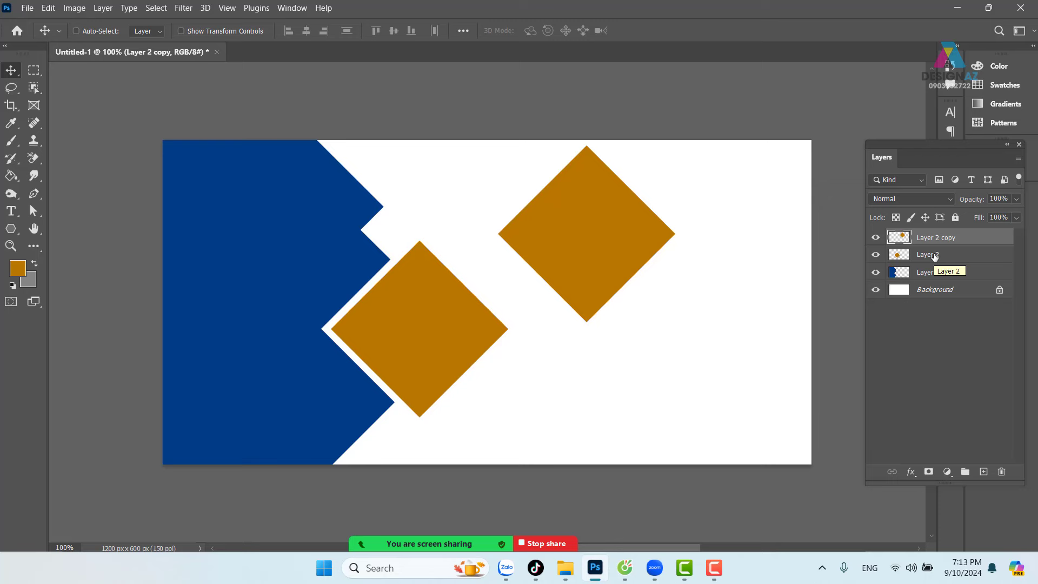
key(ctrl+t)
drag(674, 145, 552, 268)
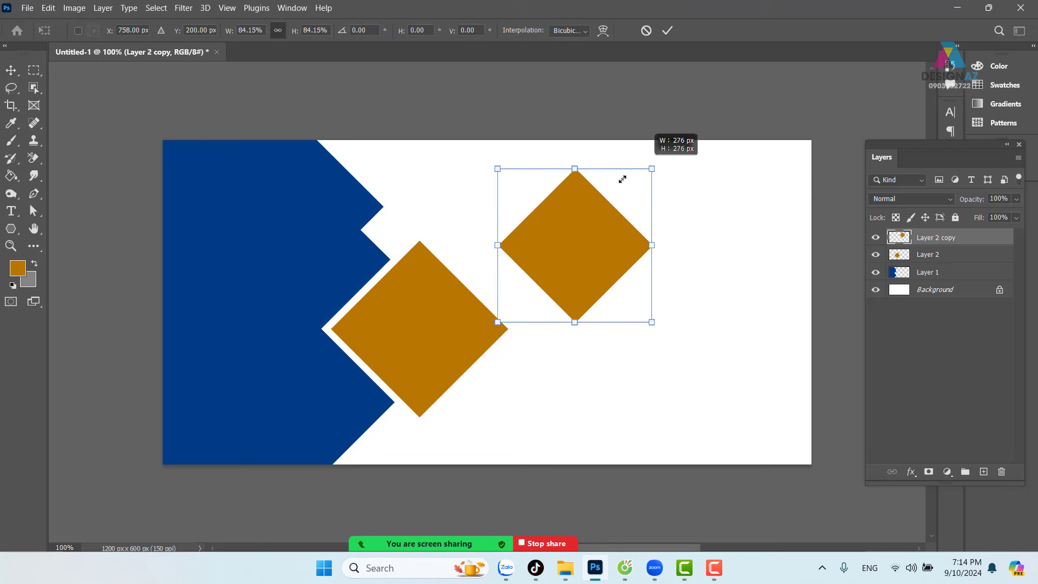
drag(533, 305, 400, 232)
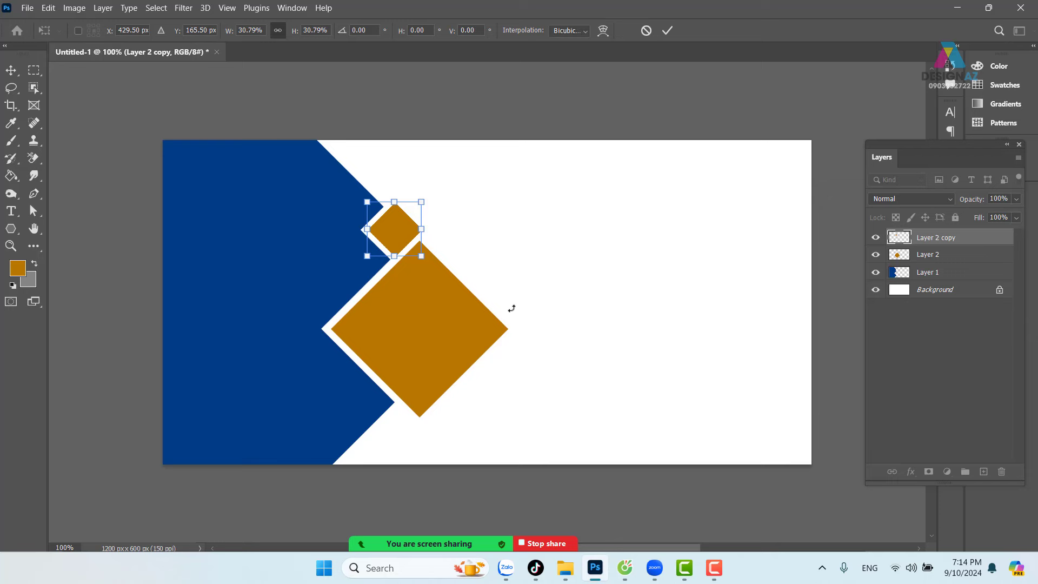
key(Return)
Shrink the big gold diamond to 93.9% and shift it slightly left and up.
right_click(466, 320)
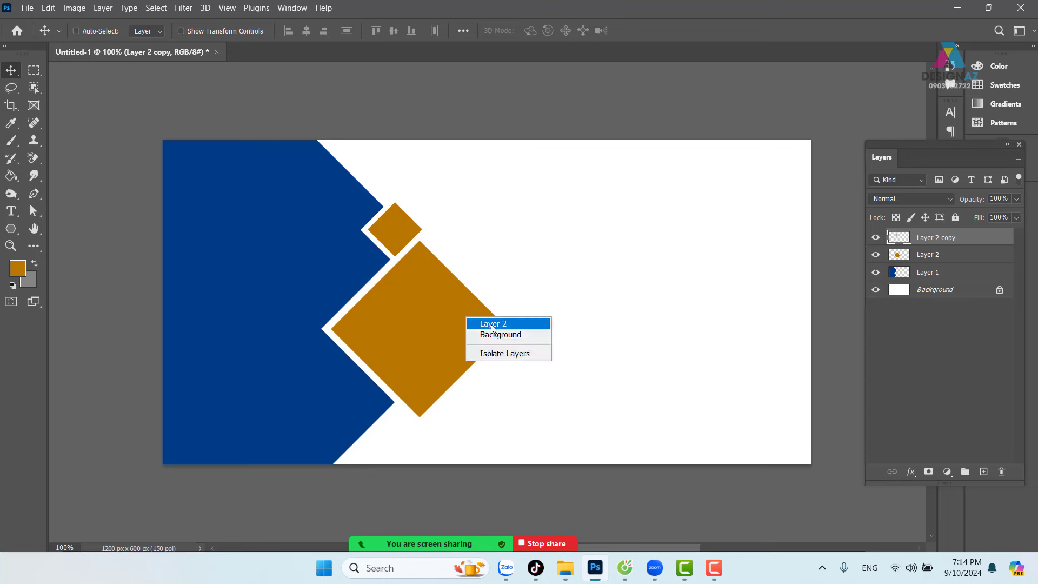
click(472, 323)
key(ctrl+t)
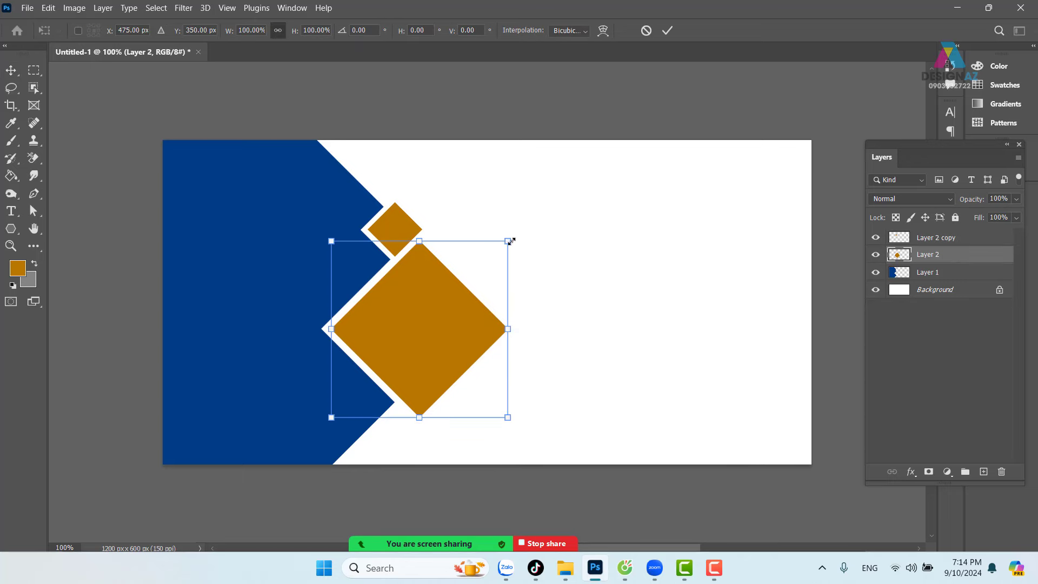
drag(511, 242, 496, 250)
drag(452, 322, 448, 318)
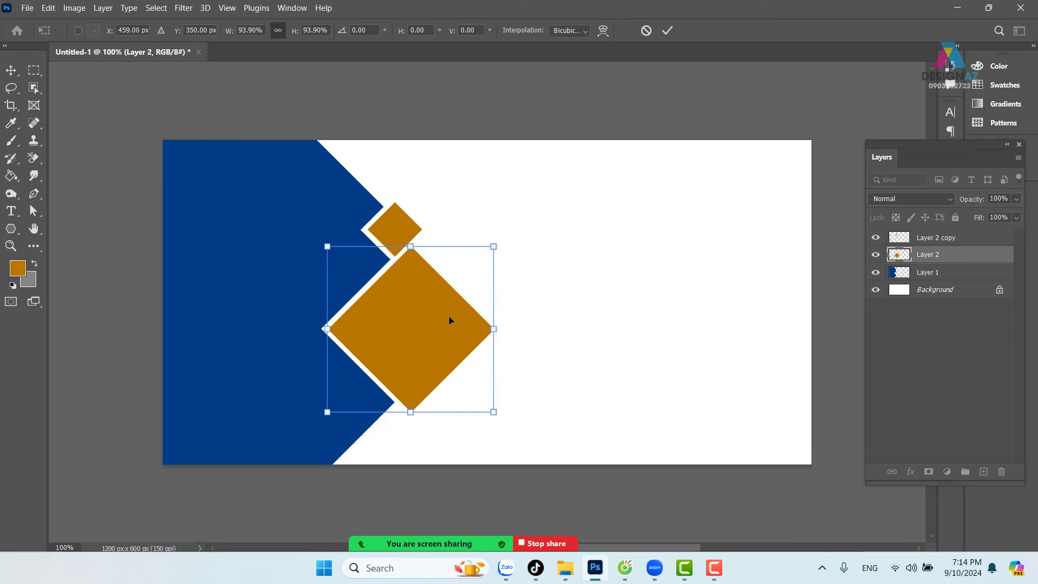
key(Return)
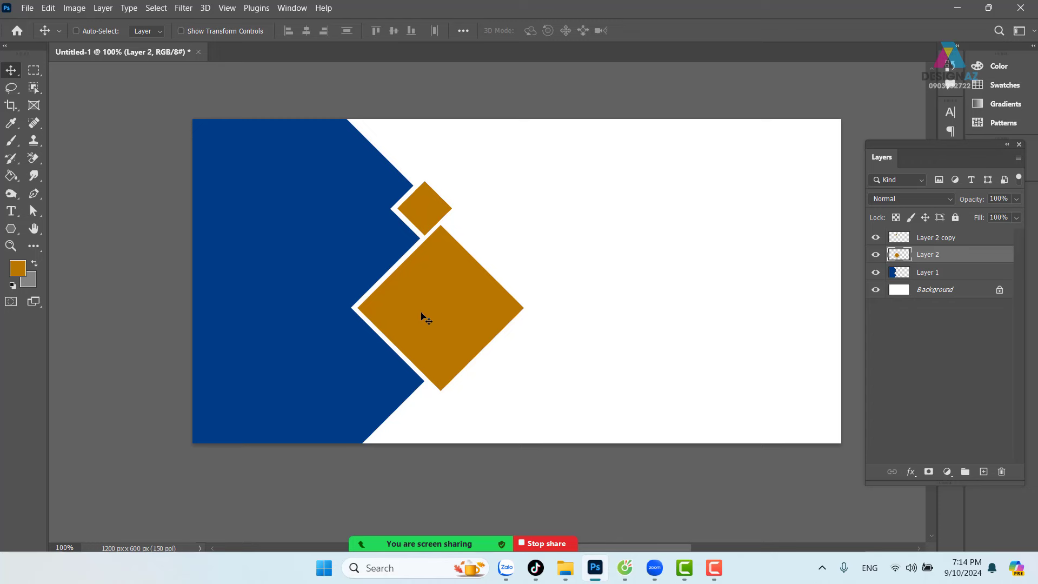
drag(427, 321, 465, 304)
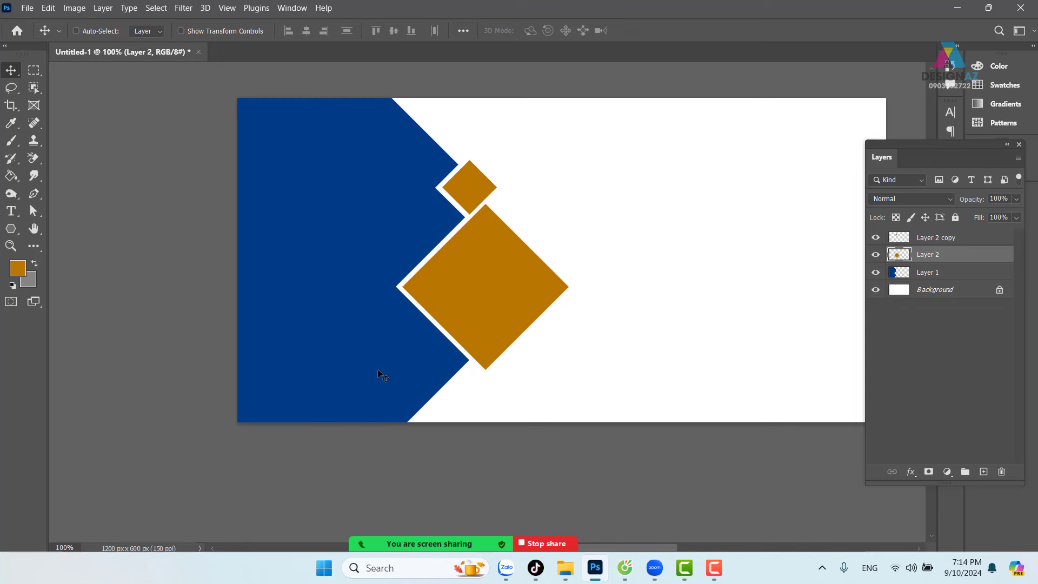
Draw a thin tall rectangular selection, rotate it 45° and align it along the blue panel's lower edge.
click(40, 71)
mouse_move(598, 157)
mouse_down()
mouse_move(630, 378)
mouse_move(609, 374)
mouse_up()
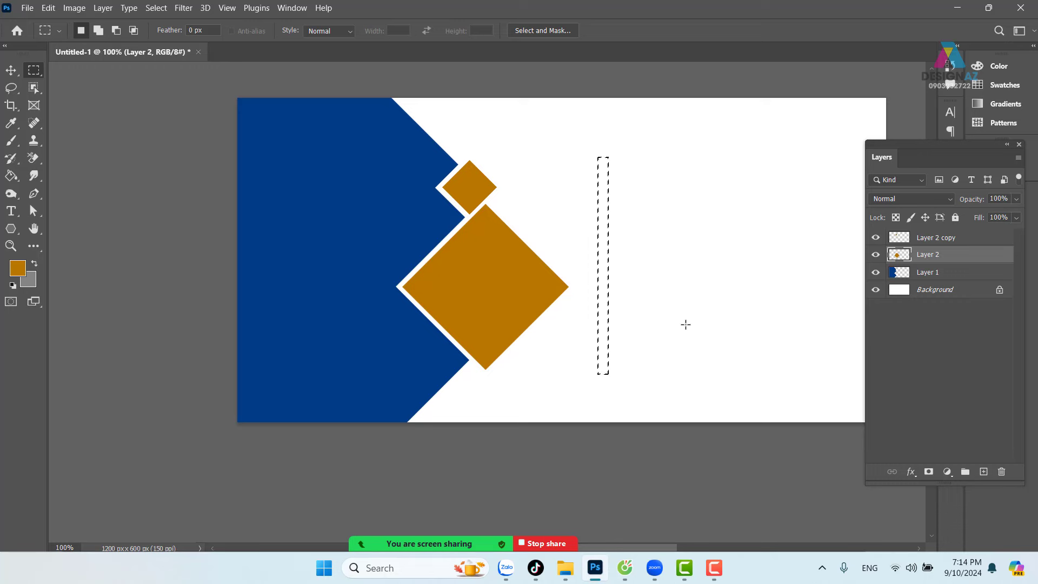
right_click(607, 214)
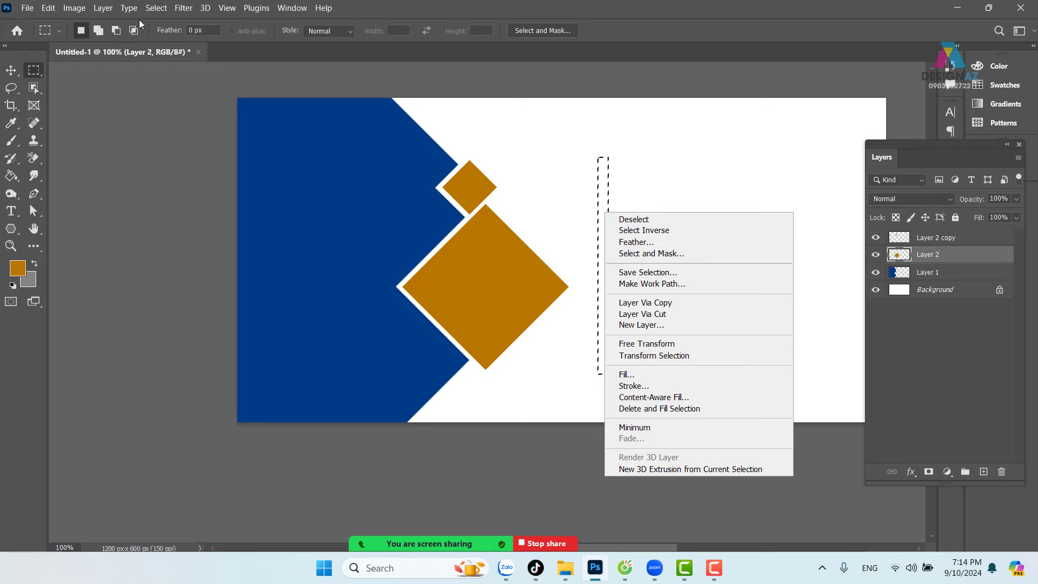
click(157, 10)
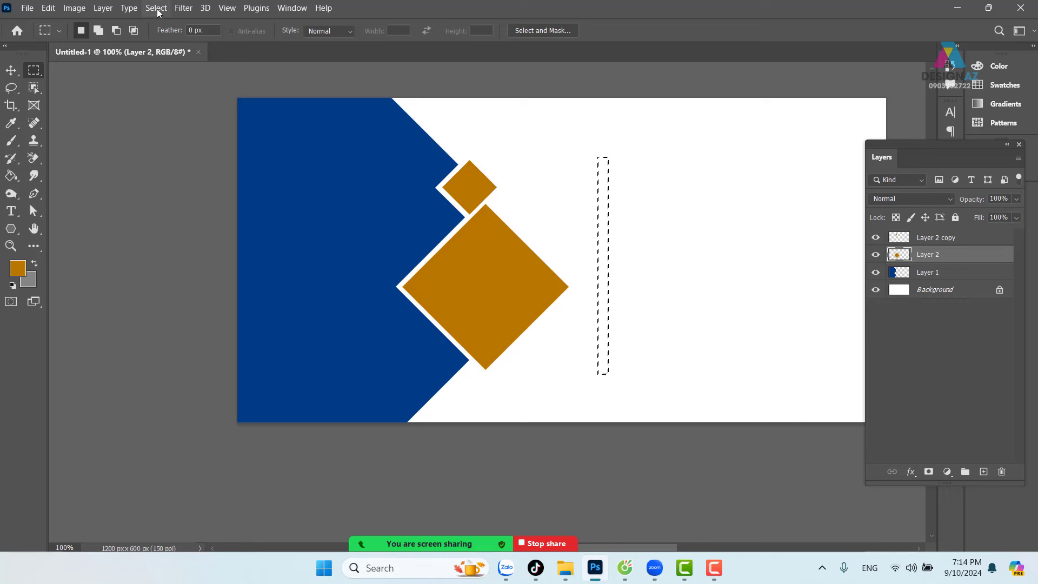
click(158, 12)
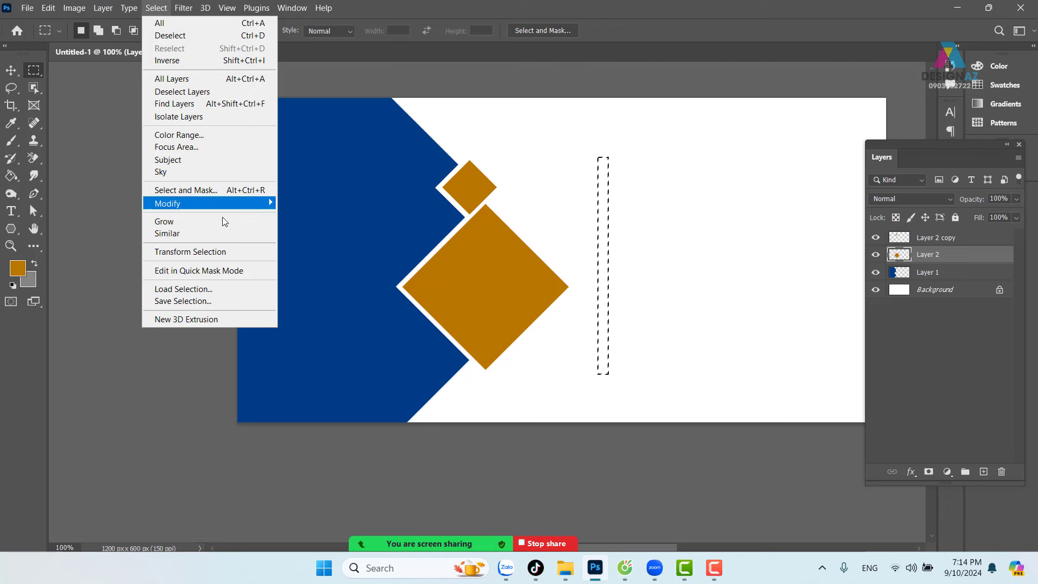
click(236, 257)
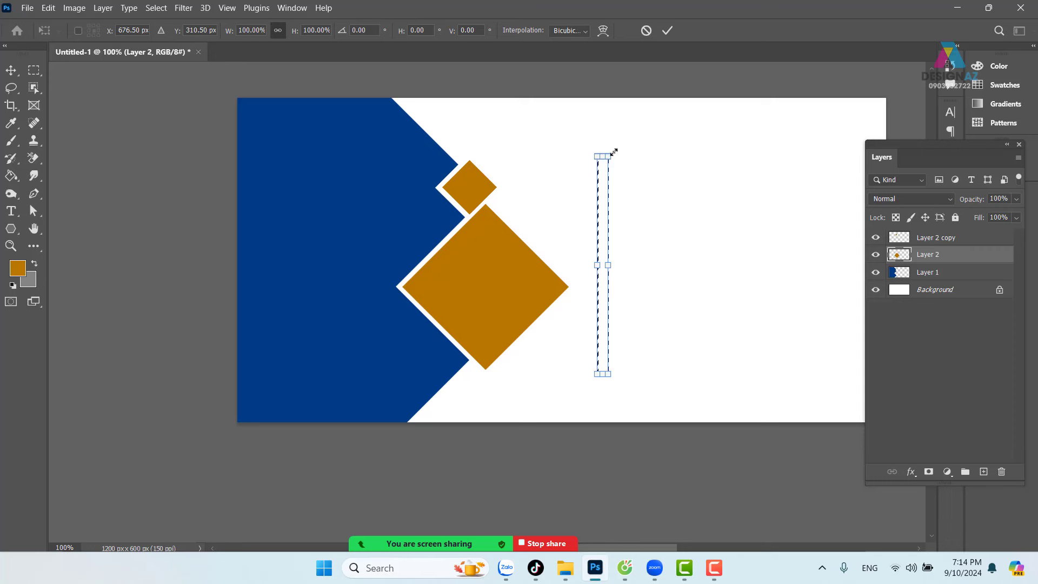
drag(617, 151, 692, 202)
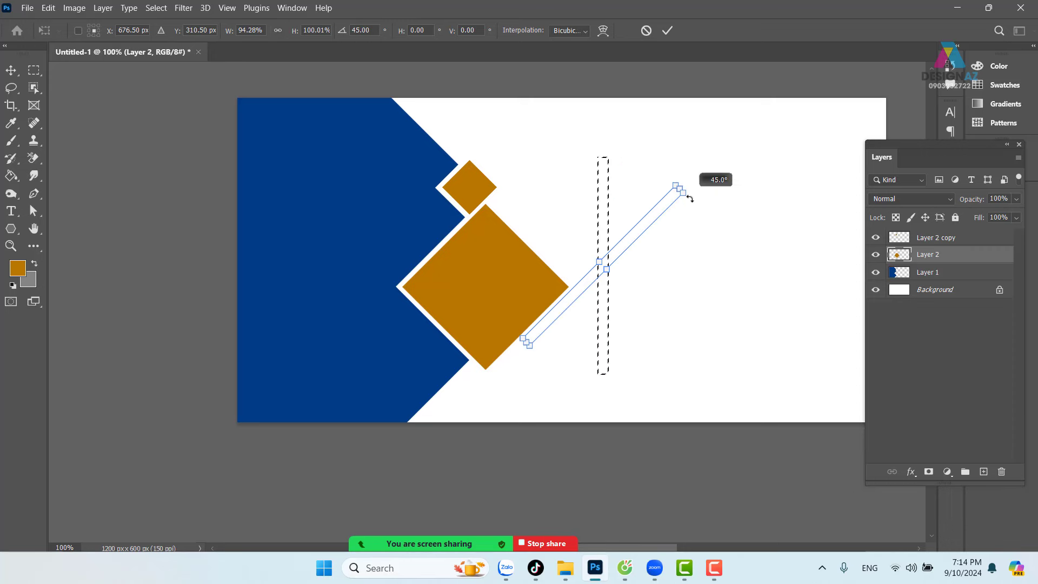
mouse_move(628, 249)
mouse_down()
mouse_move(386, 419)
mouse_move(517, 316)
mouse_up()
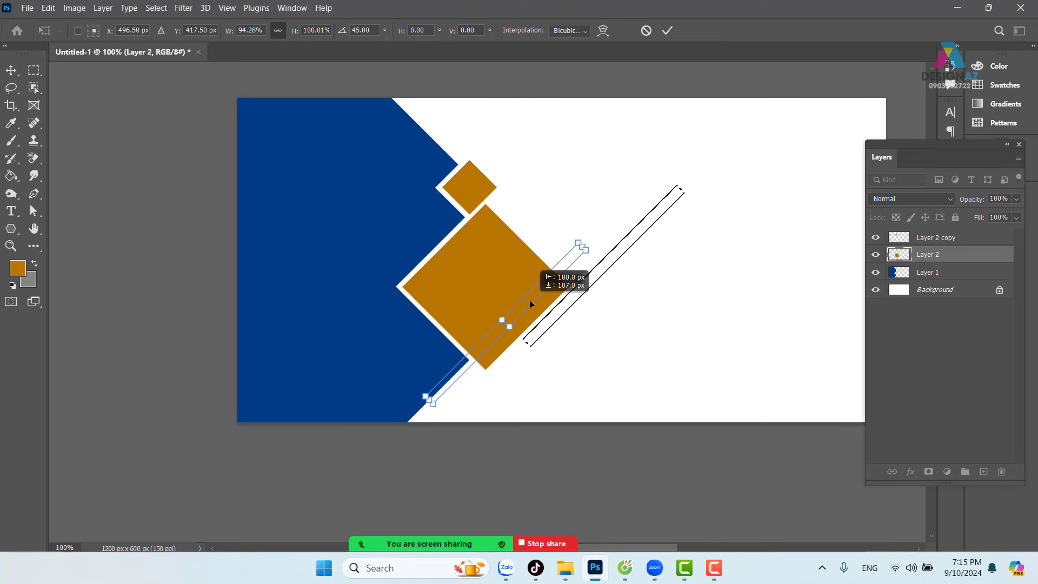
mouse_move(516, 316)
mouse_down()
mouse_move(530, 303)
mouse_move(488, 313)
mouse_move(401, 417)
mouse_move(422, 381)
mouse_up()
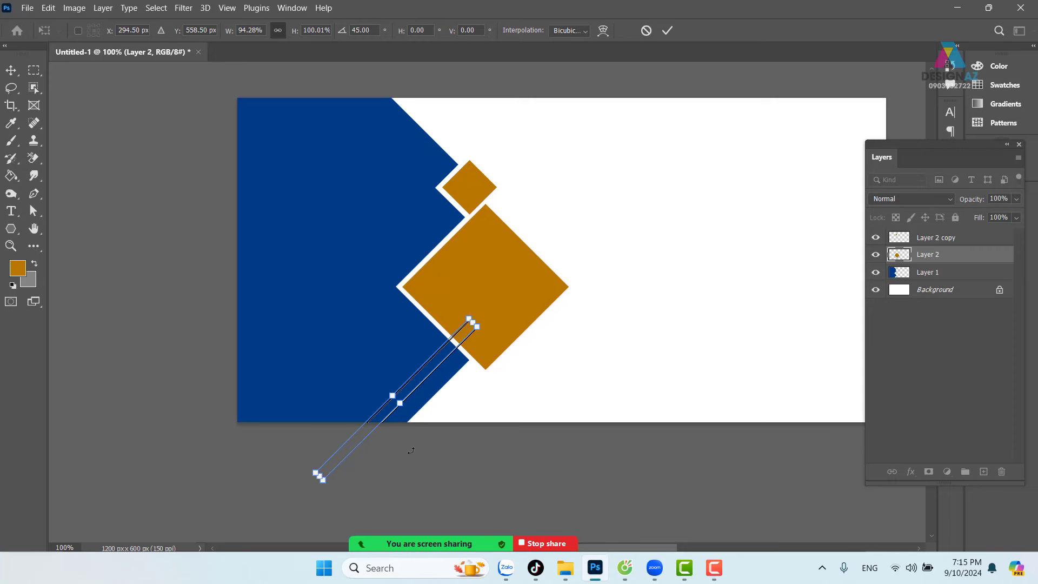
key(Return)
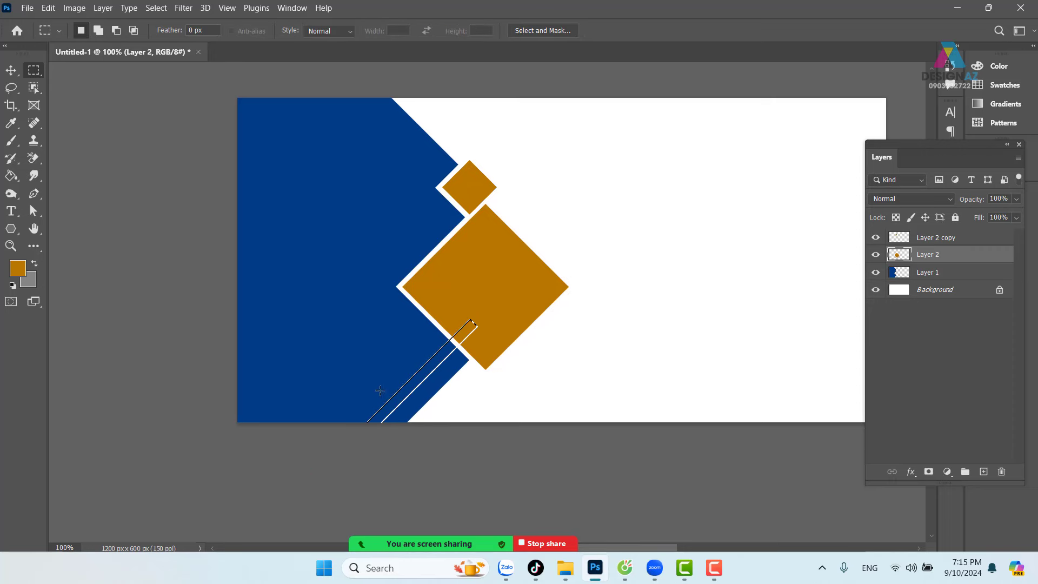
Delete the strip from blue Layer 1 to cut a diagonal gap, then deselect.
key(v)
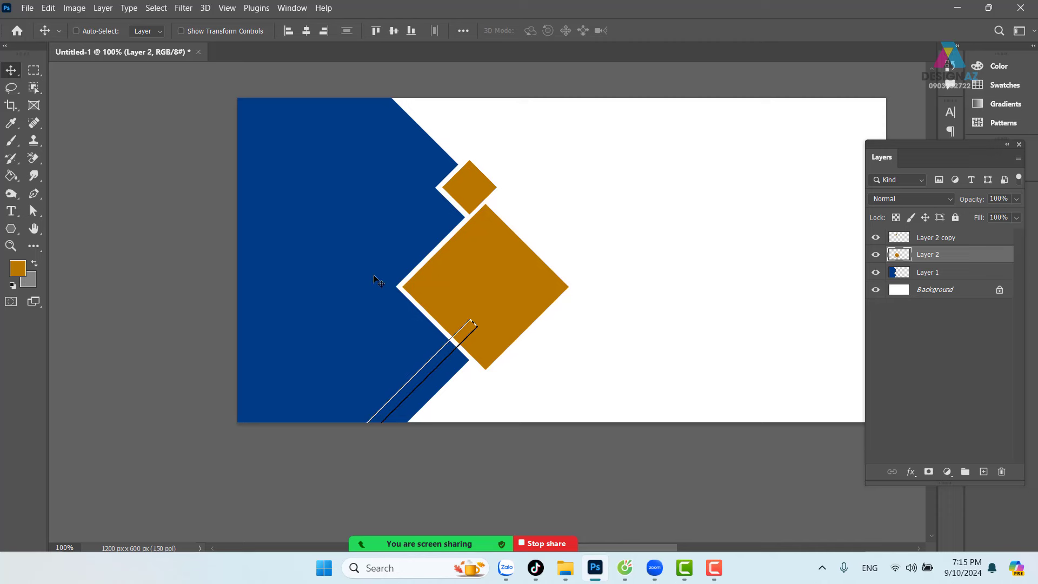
right_click(371, 276)
click(386, 284)
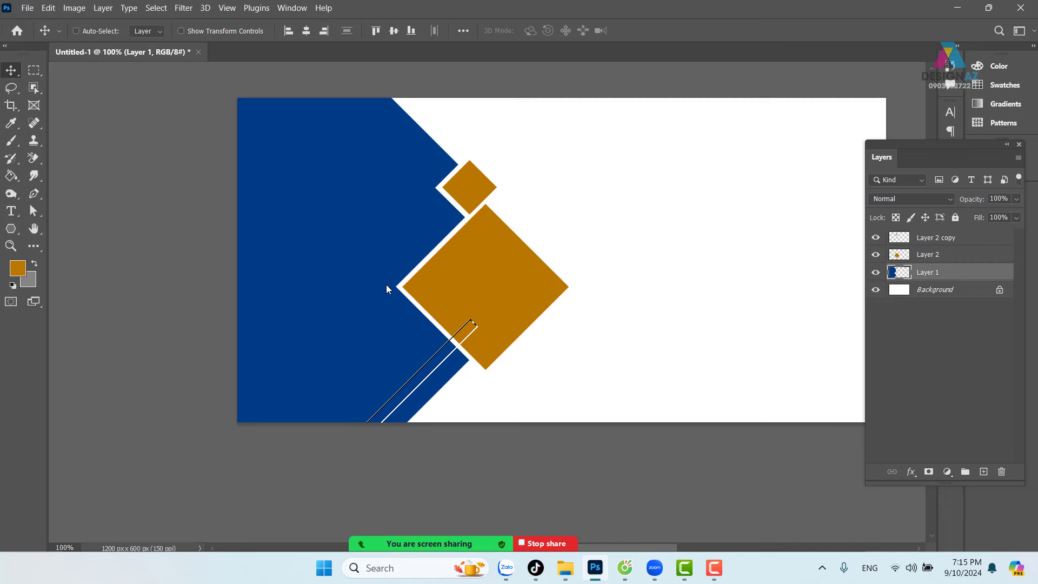
key(Delete)
key(ctrl+d)
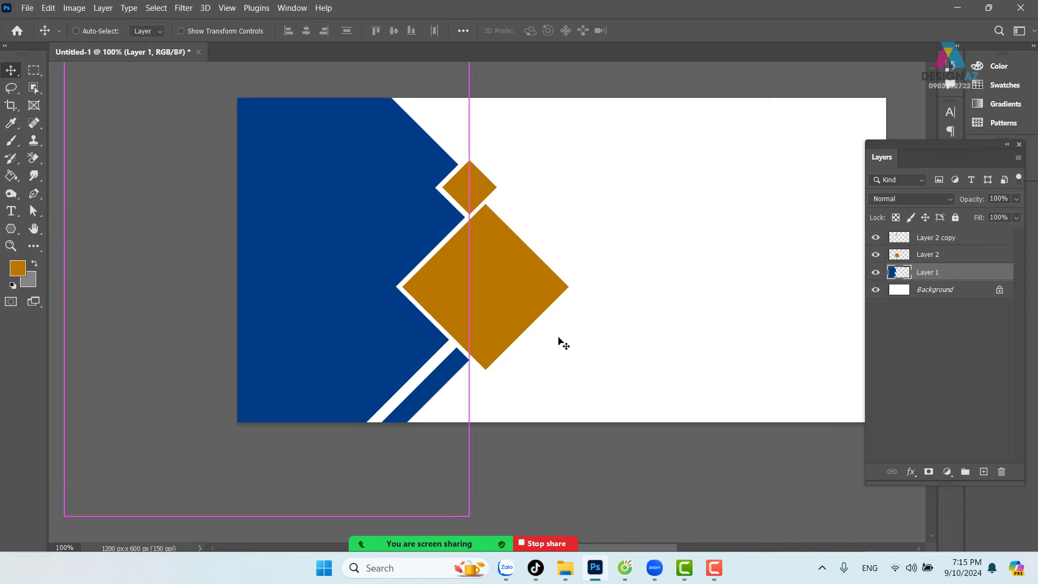
drag(574, 335, 571, 350)
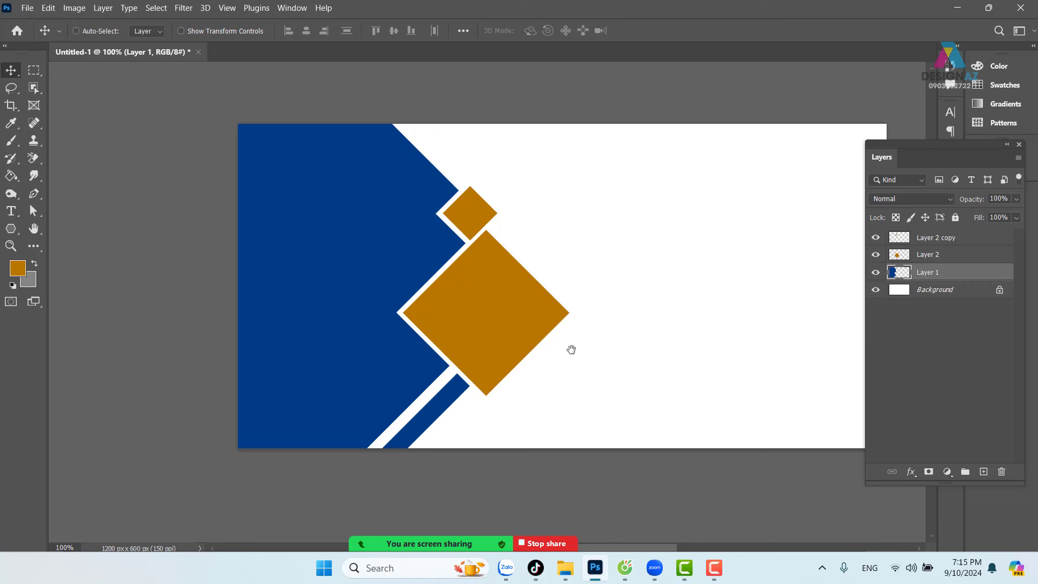
Duplicate the small diamond below the big one, scale it to 70.3% and nudge it into place.
right_click(464, 217)
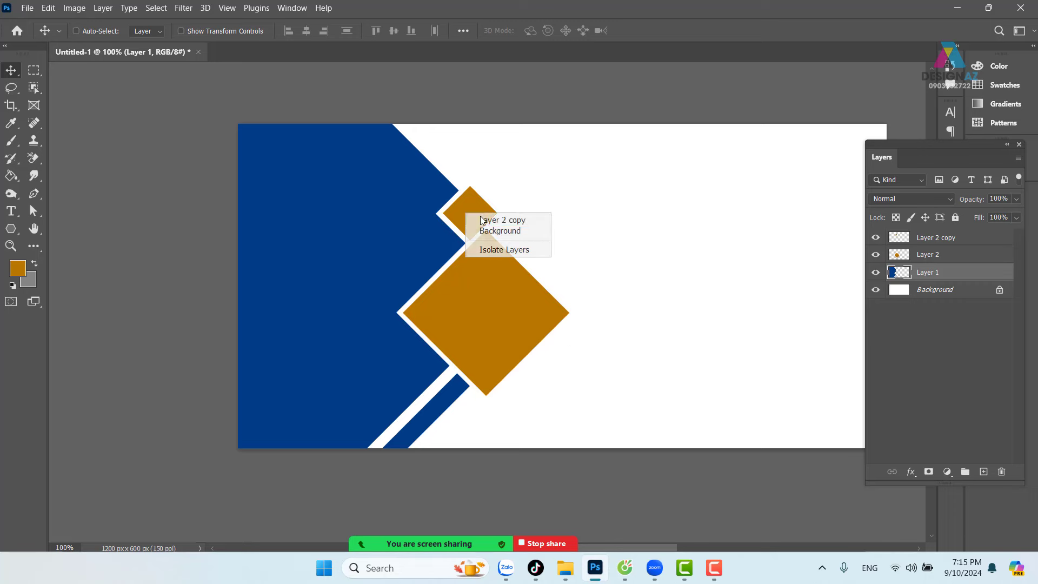
click(492, 219)
mouse_move(481, 239)
mouse_down()
mouse_move(532, 450)
mouse_move(481, 451)
mouse_move(529, 449)
mouse_move(474, 435)
mouse_up()
key(ctrl+t)
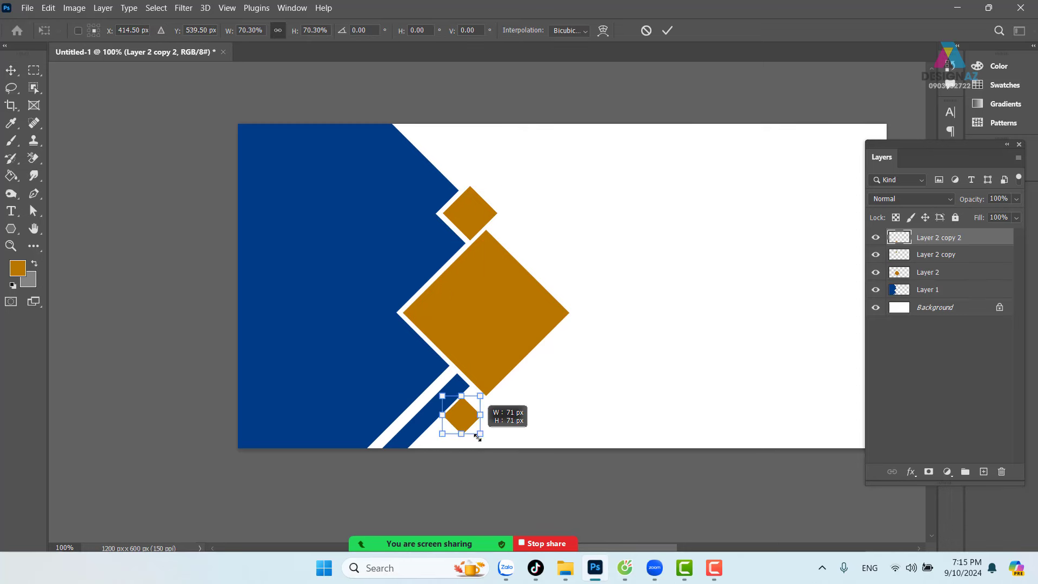
key(Return)
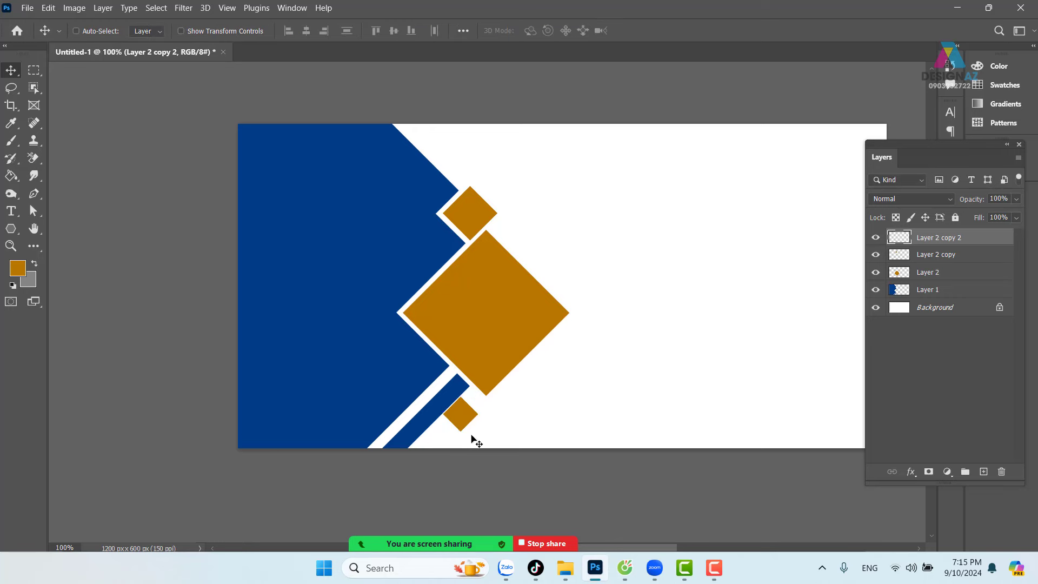
mouse_move(462, 420)
mouse_down()
mouse_move(488, 420)
mouse_move(472, 410)
mouse_up()
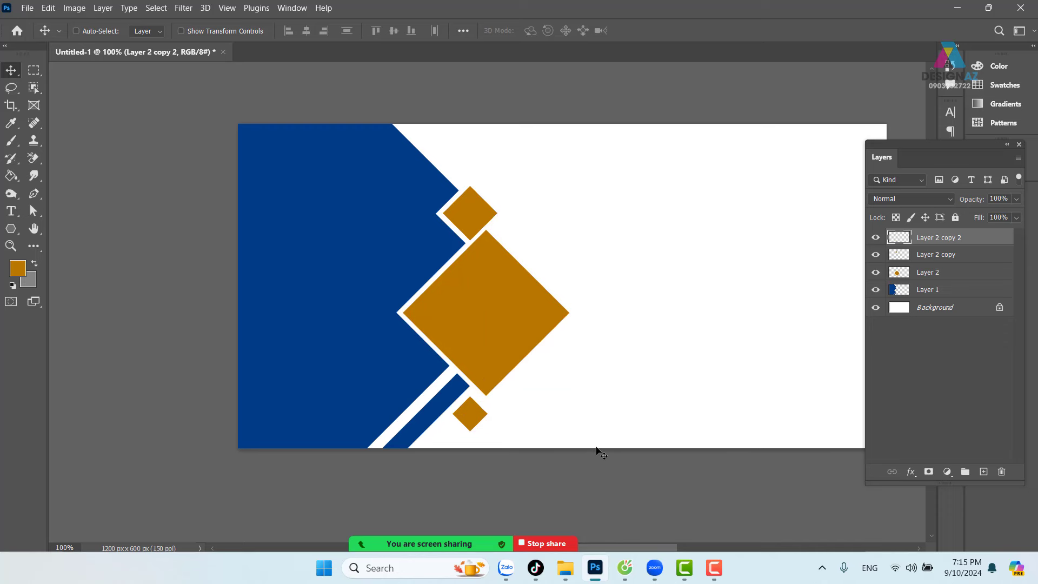
key(Right)
key(Right)
key(Right)
key(Right)
key(Right)
key(Up)
key(Up)
key(Up)
key(Up)
key(Up)
key(Up)
key(Up)
key(Up)
key(Up)
key(Left)
key(Left)
Fade the bottom small diamond to 30% and the upper one to 50% opacity, then select Layer 1.
key(3)
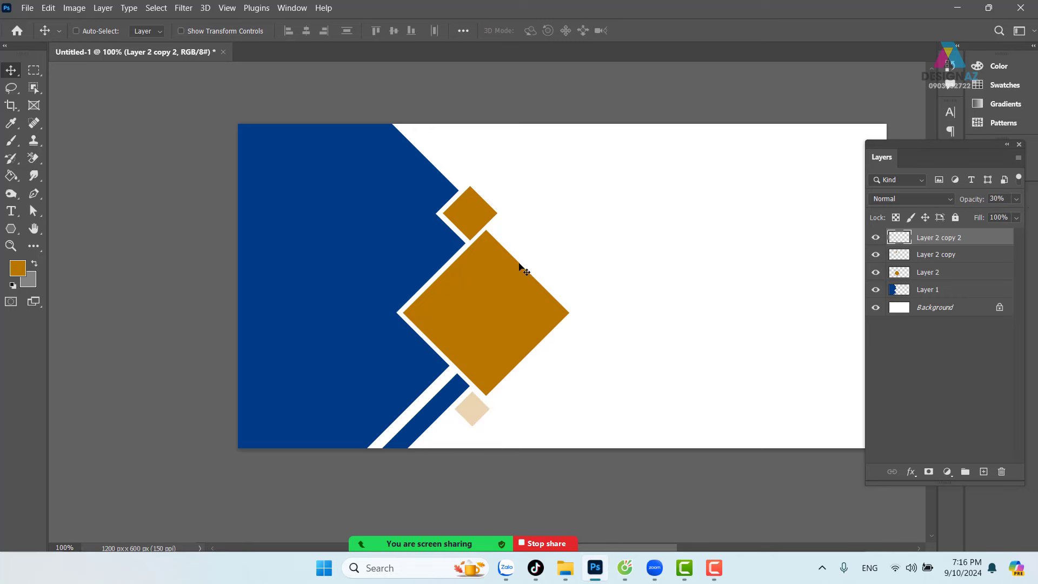
right_click(480, 213)
click(503, 216)
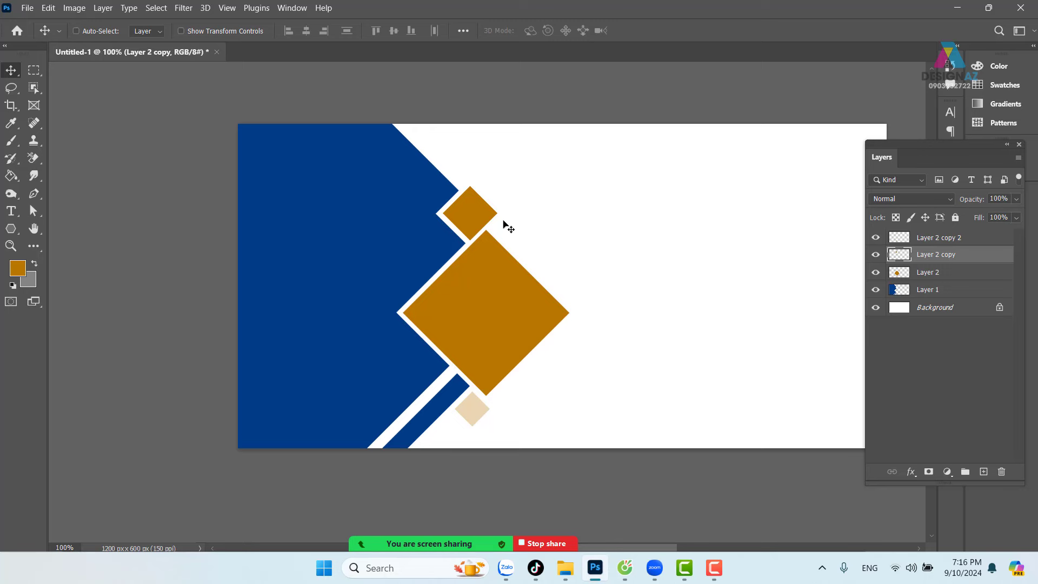
key(5)
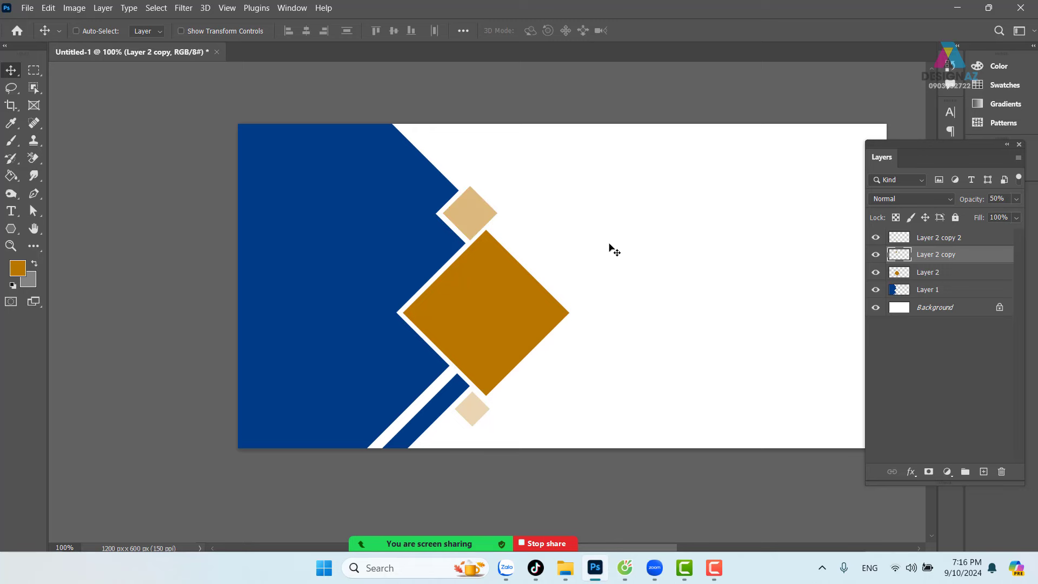
right_click(443, 402)
click(459, 405)
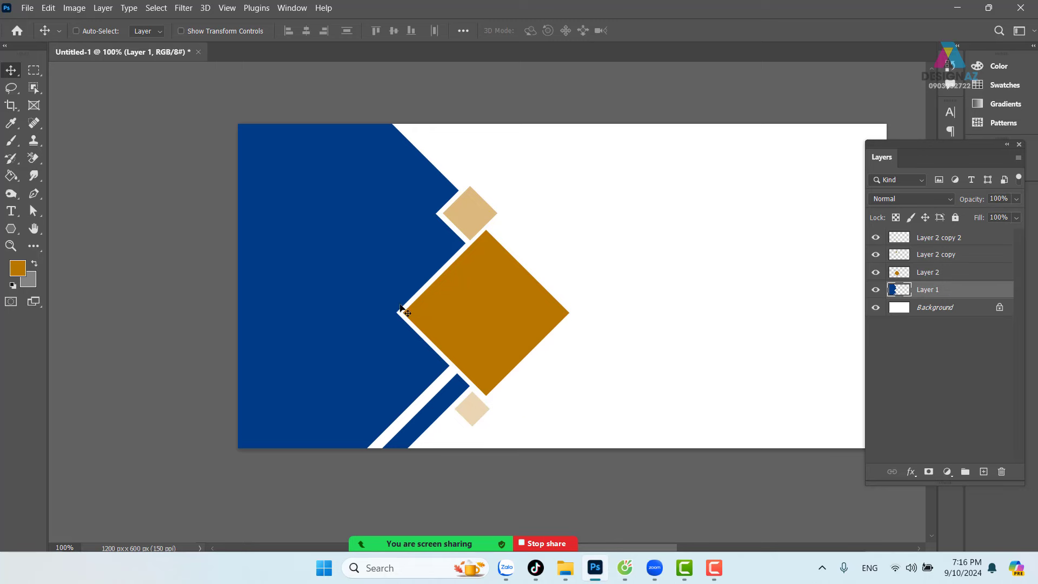
right_click(347, 208)
Load the blue shape as a selection and nudge it three pixels left.
right_click(400, 213)
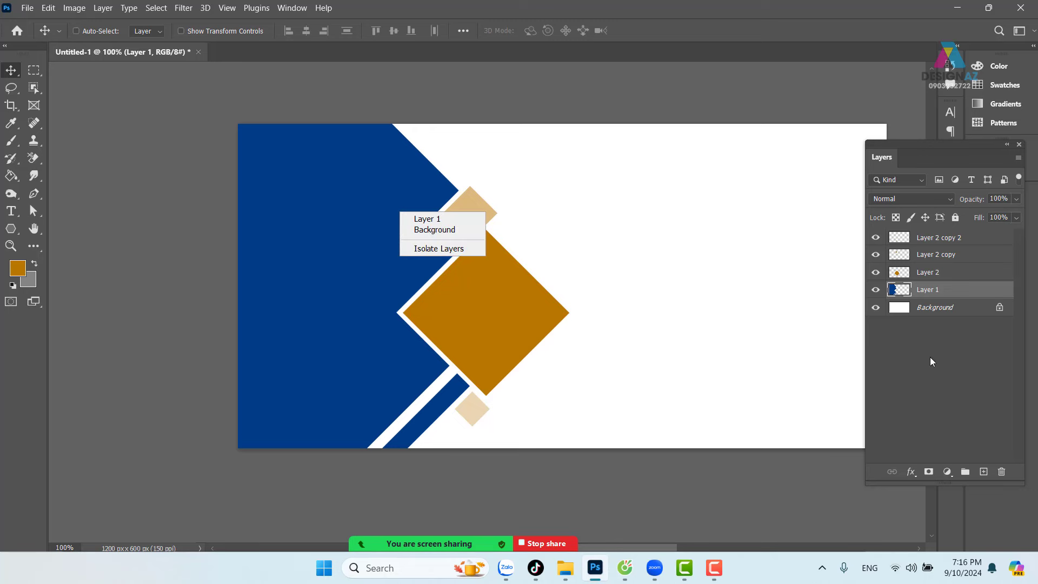
click(900, 291)
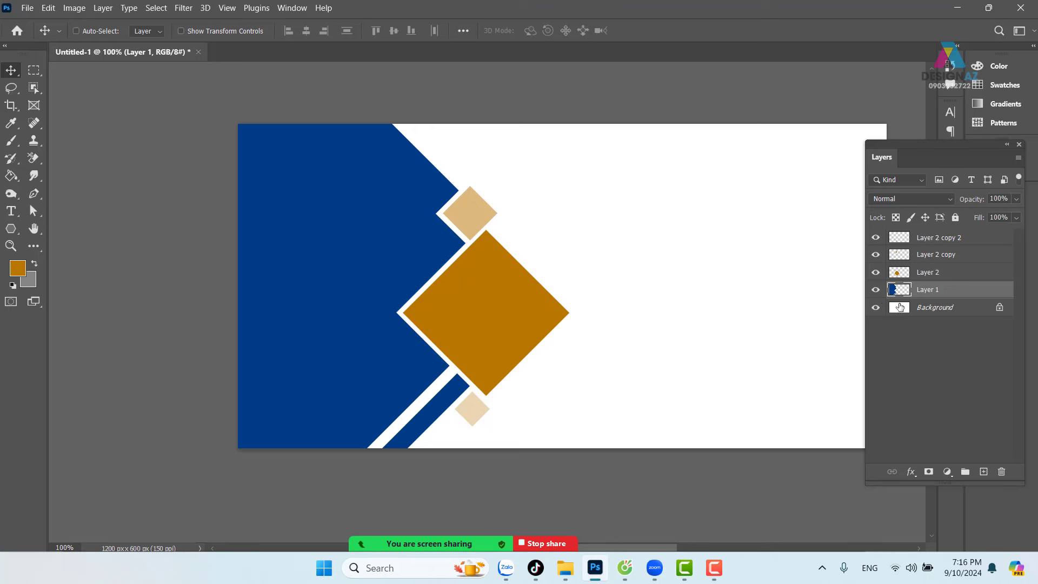
ctrl+click(905, 294)
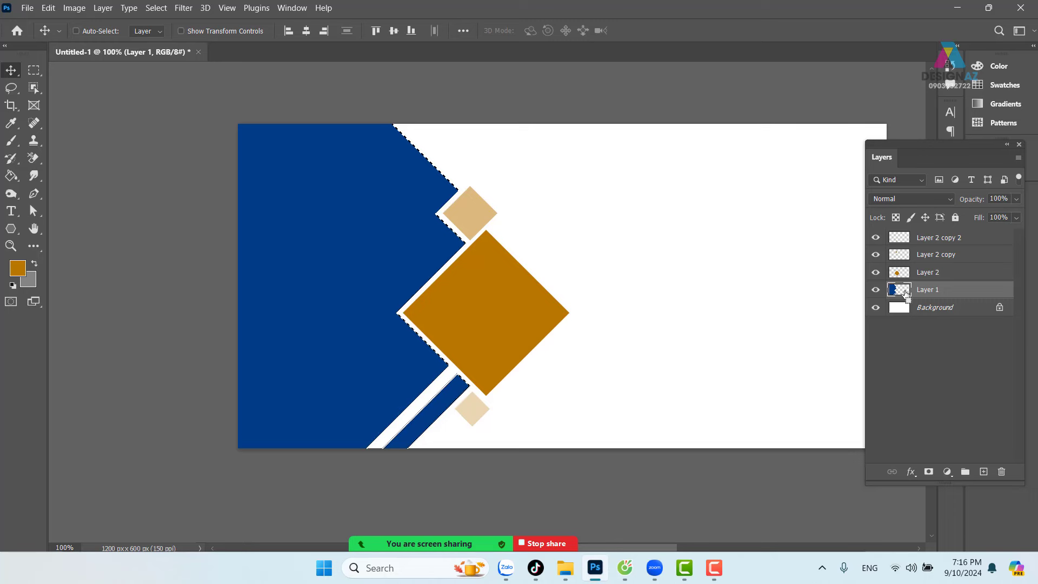
key(m)
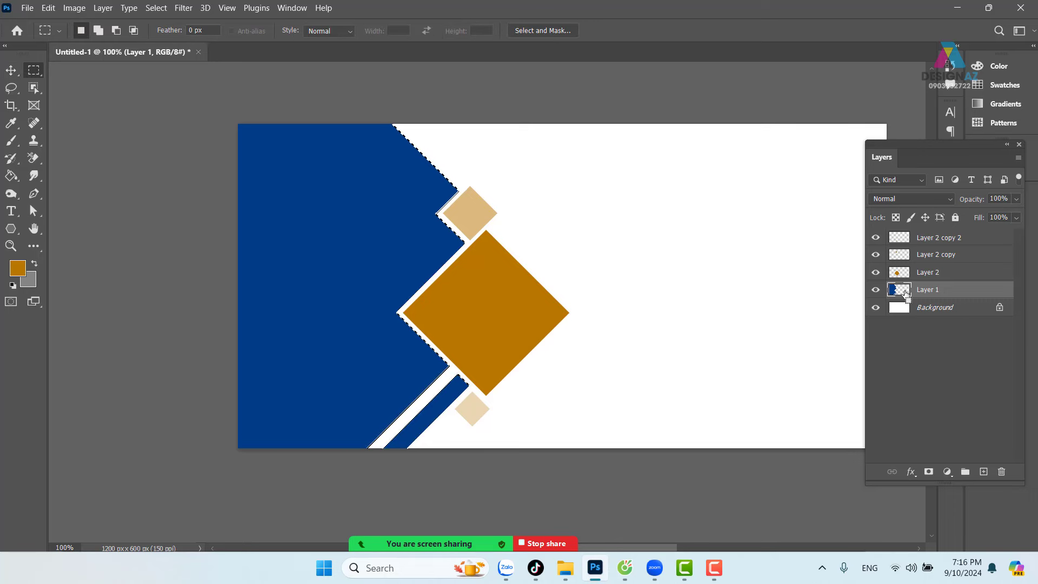
key(Left)
key(Left)
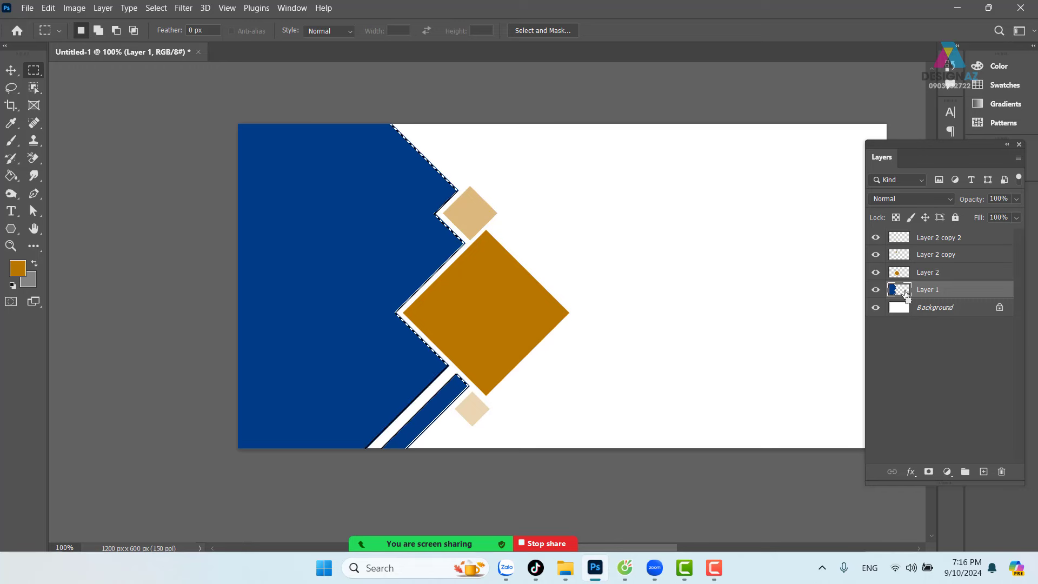
key(Left)
key(Left)
key(Left)
key(Left)
key(Left)
key(Left)
key(Left)
key(Left)
key(Left)
key(Left)
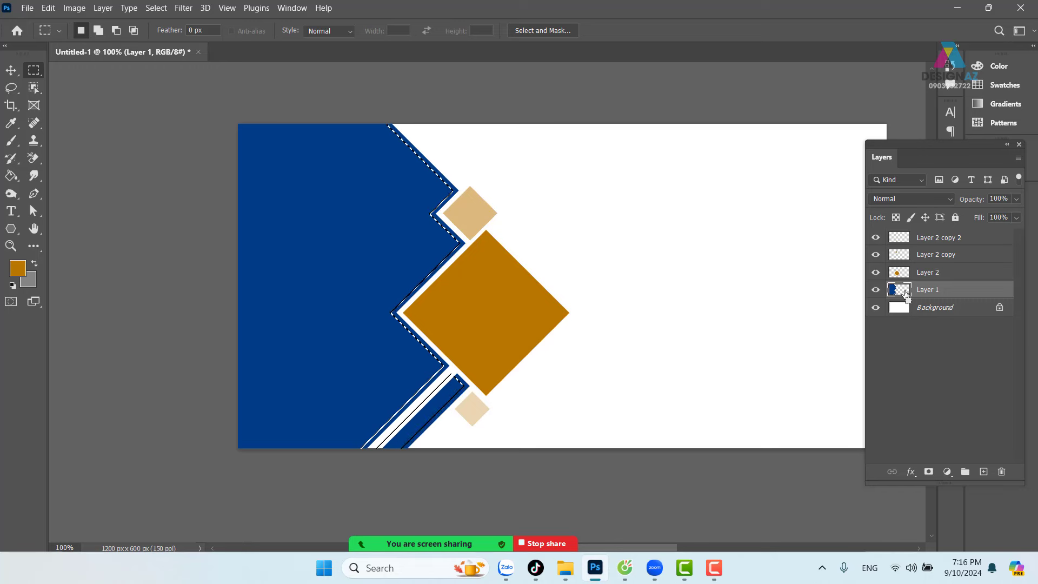
key(Left)
key(Left)
key(Left)
key(Left)
key(Left)
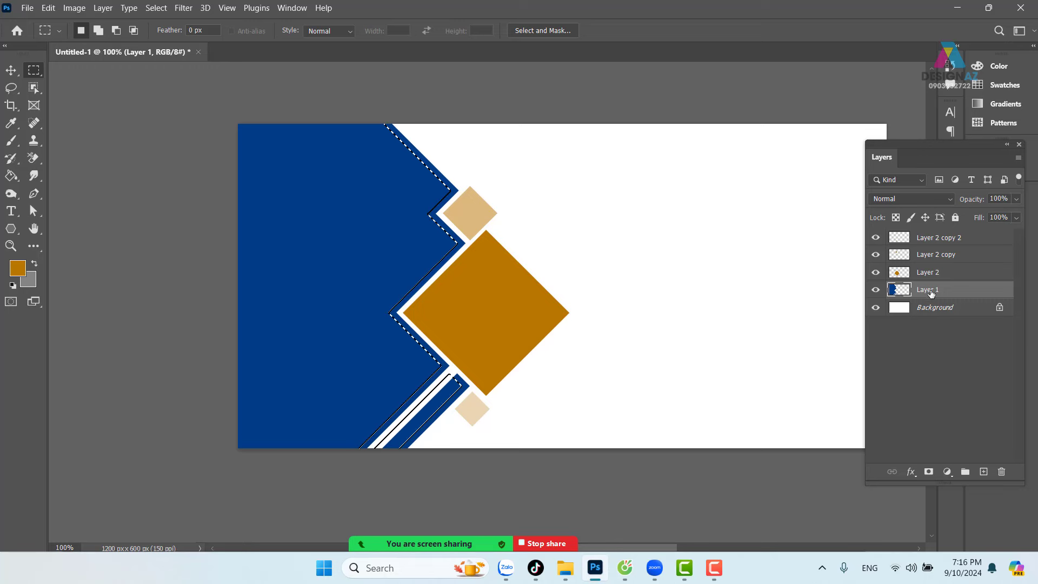
Fill the selection with grey on a new Layer 3 and deselect.
click(984, 471)
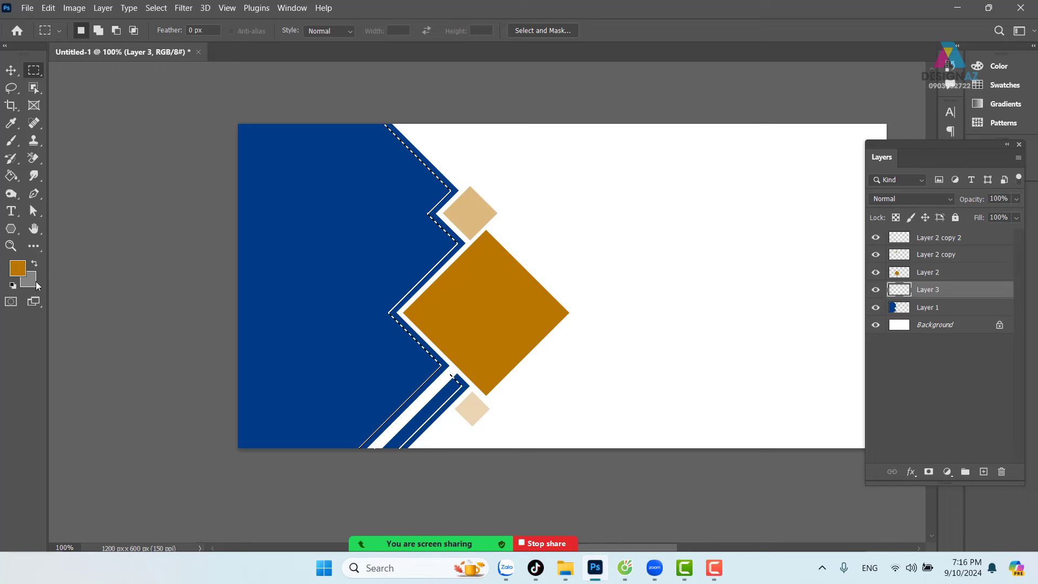
key(ctrl+BackSpace)
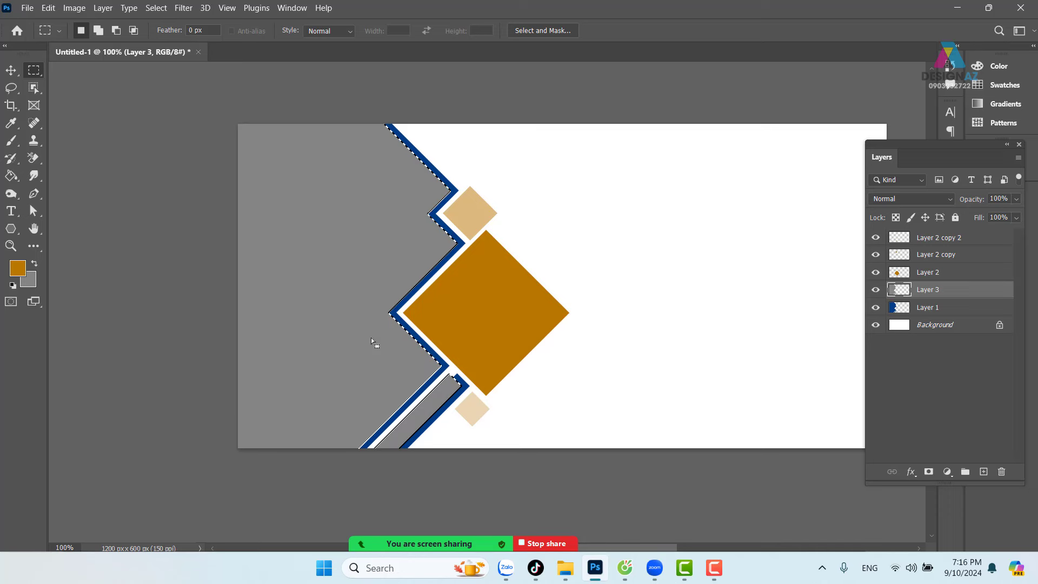
key(ctrl+d)
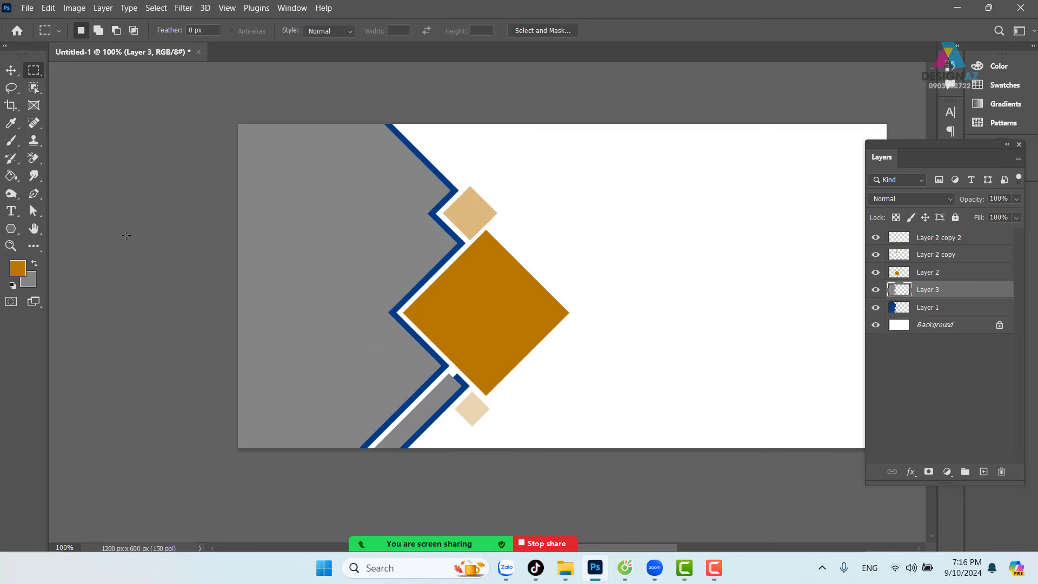
click(11, 72)
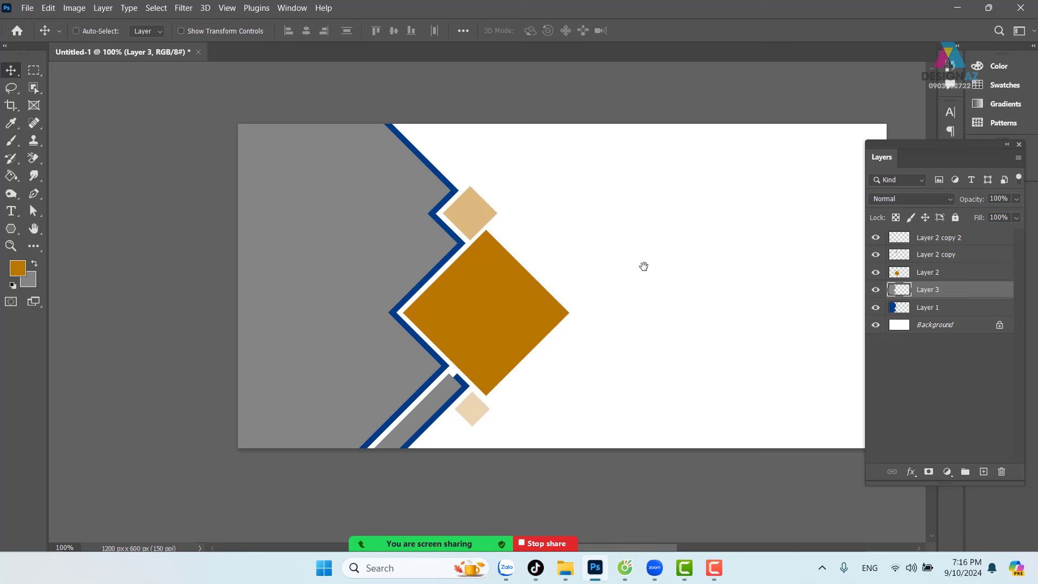
Flip the whole canvas horizontally and then vertically.
drag(644, 266, 537, 261)
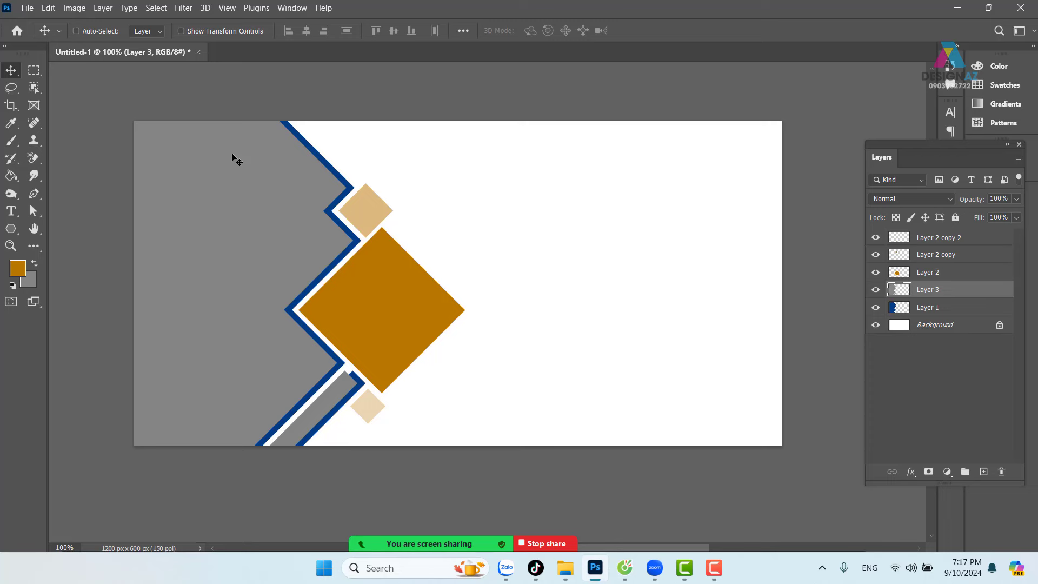
click(76, 8)
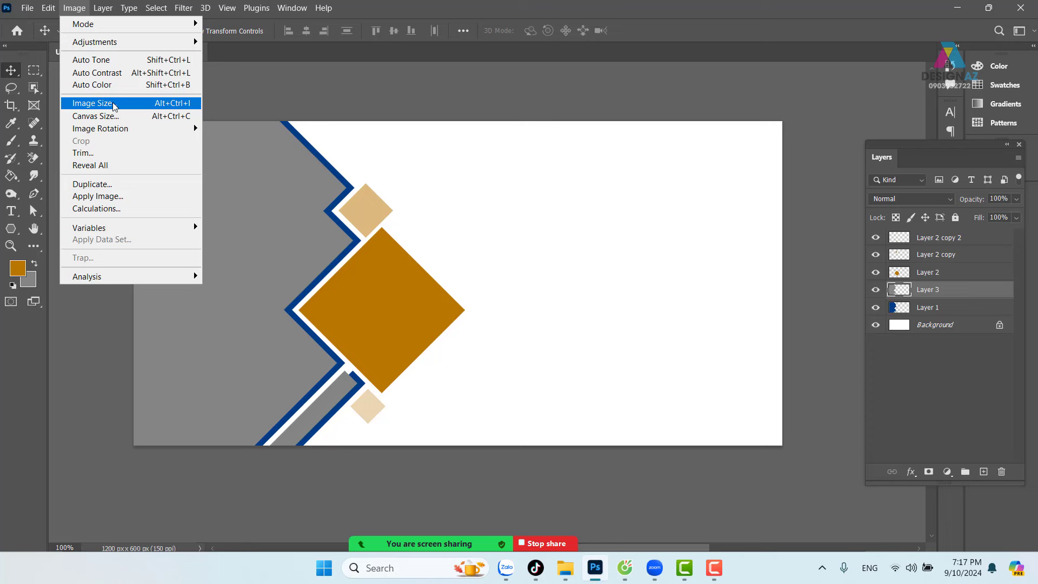
mouse_move(101, 128)
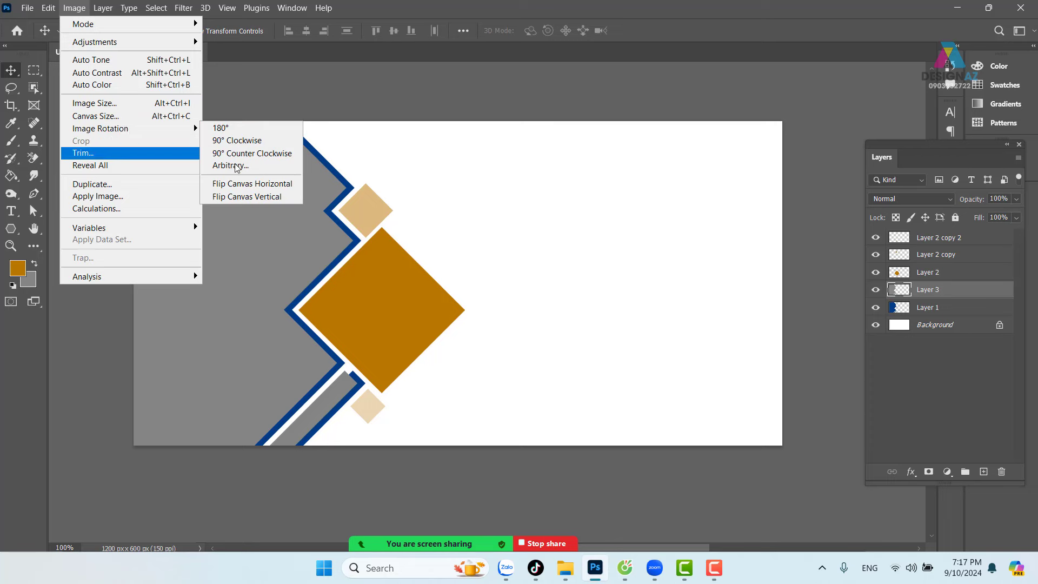
click(264, 187)
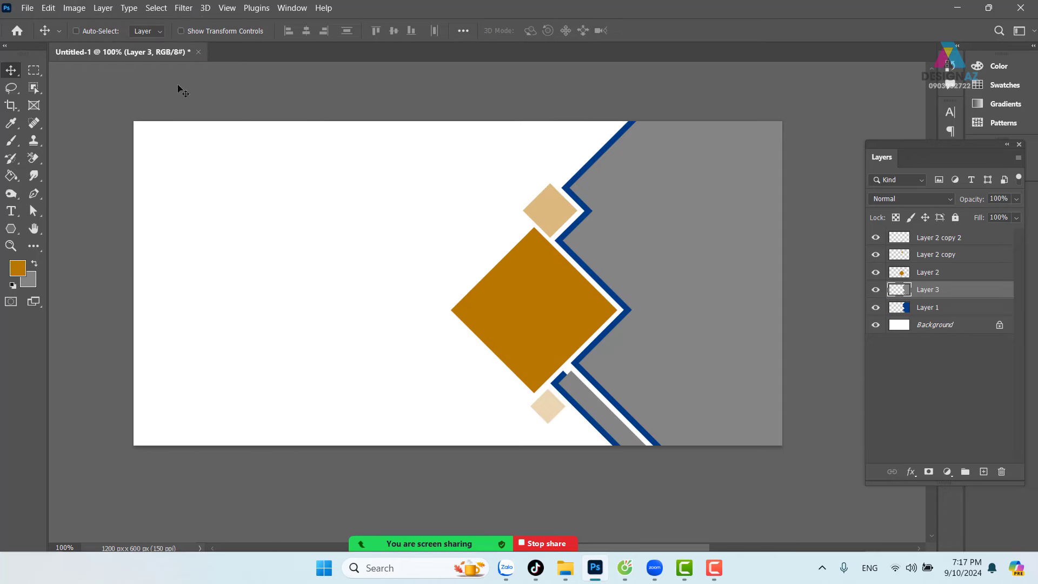
click(76, 9)
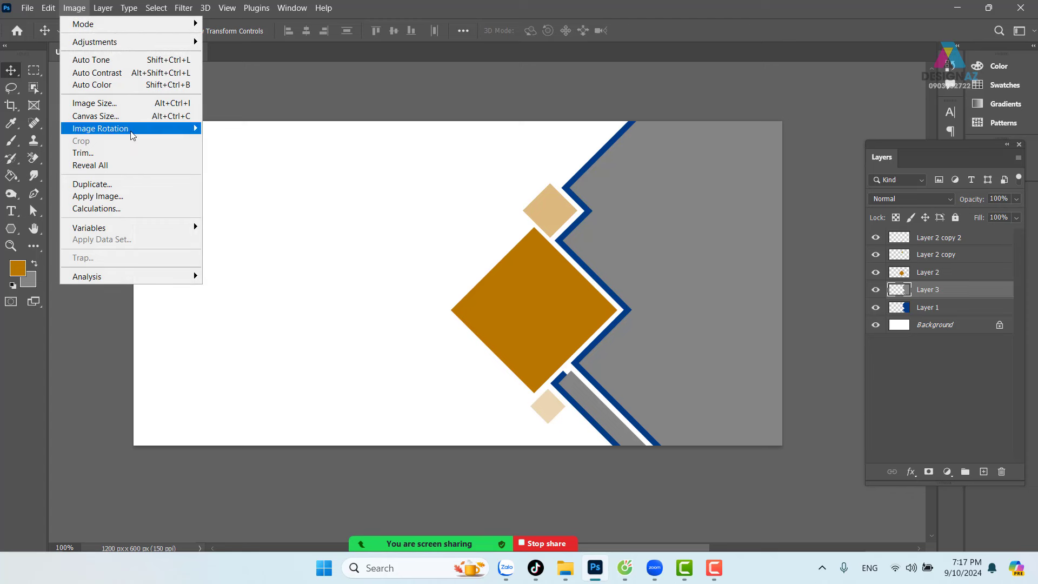
mouse_move(101, 128)
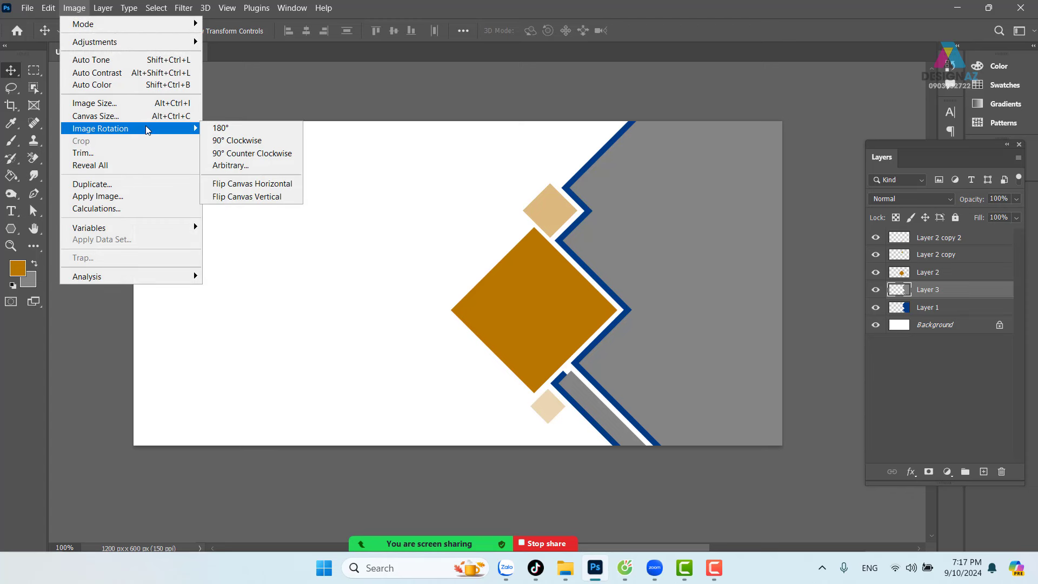
click(256, 197)
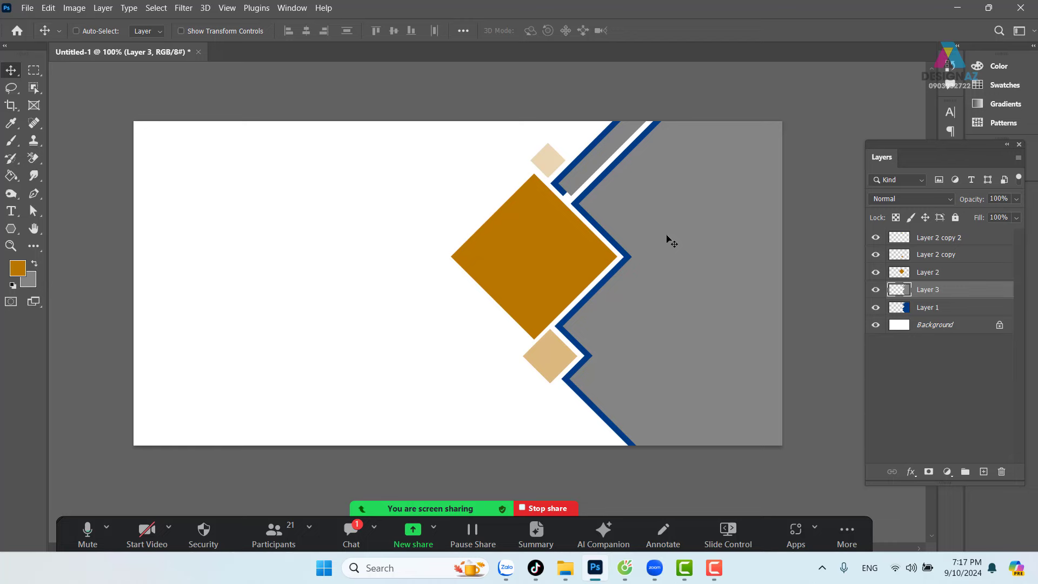
Open the beach photo of the woman in a hat, then close it.
key(ctrl)
key(ctrl)
key(ctrl+o)
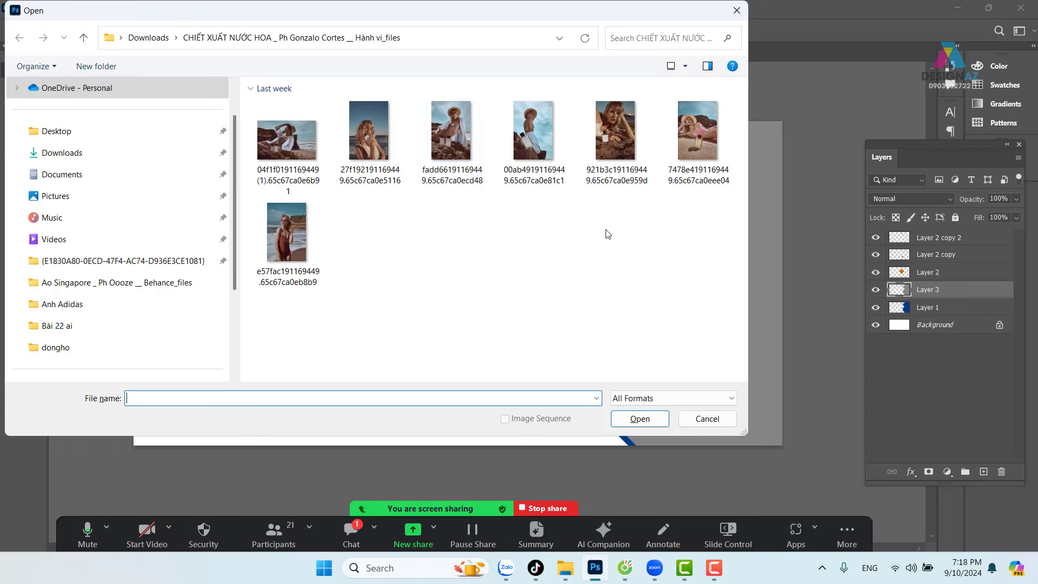
click(287, 146)
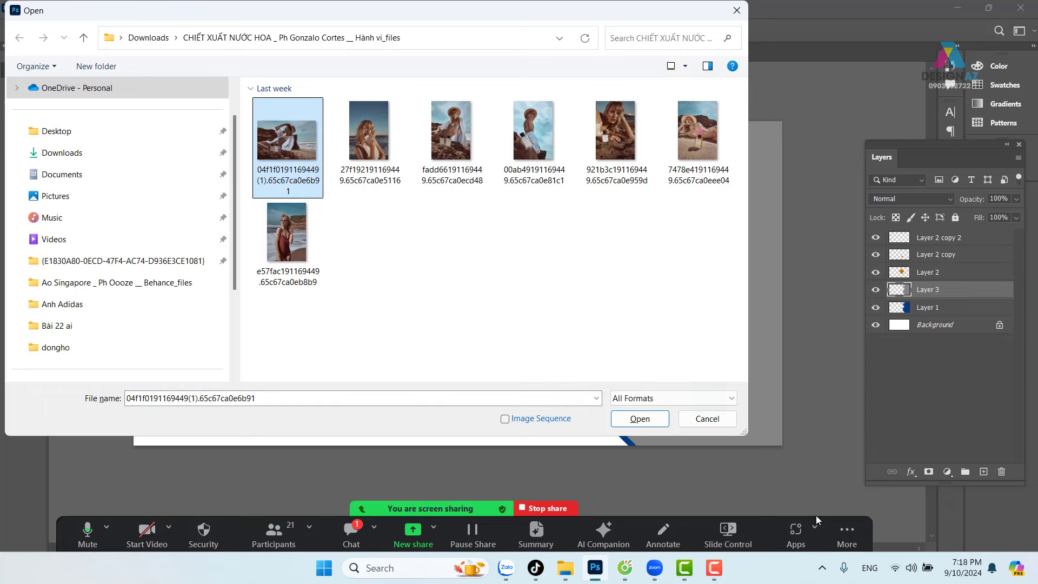
click(653, 426)
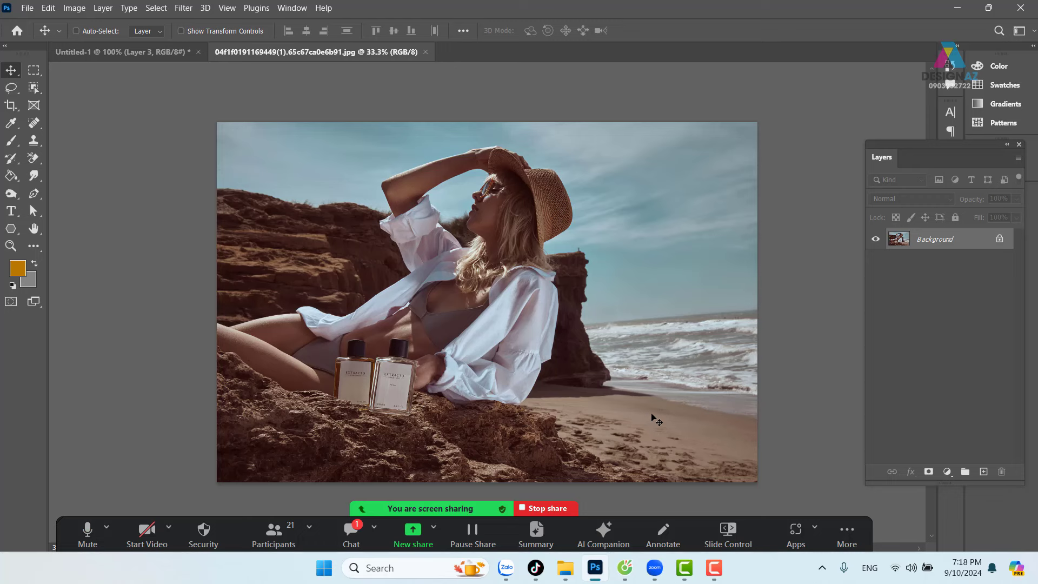
click(424, 53)
key(ctrl)
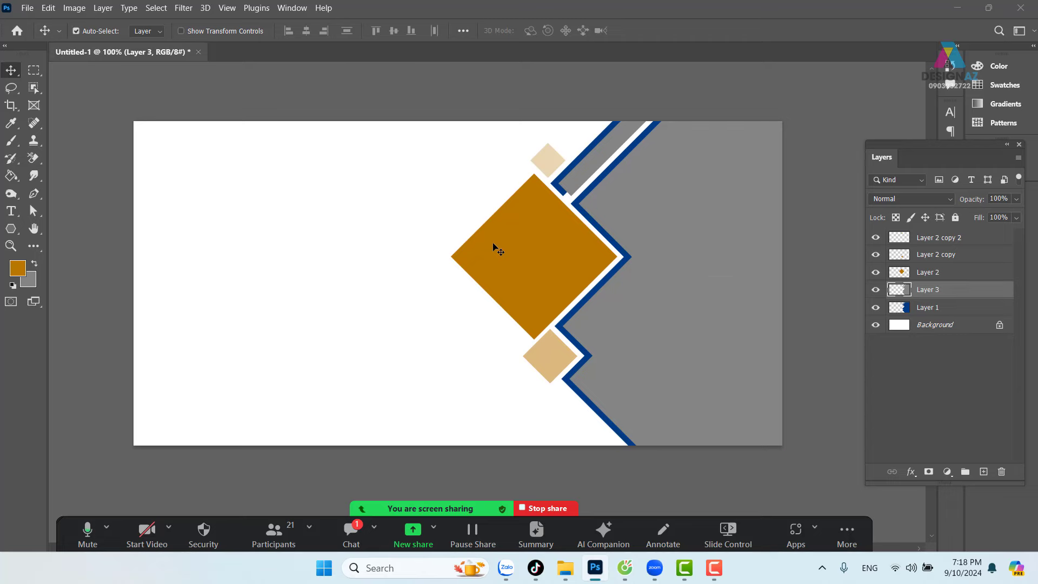
Browse to Downloads > Ao Singapore Behance files > folder 5 with large thumbnails.
key(ctrl+o)
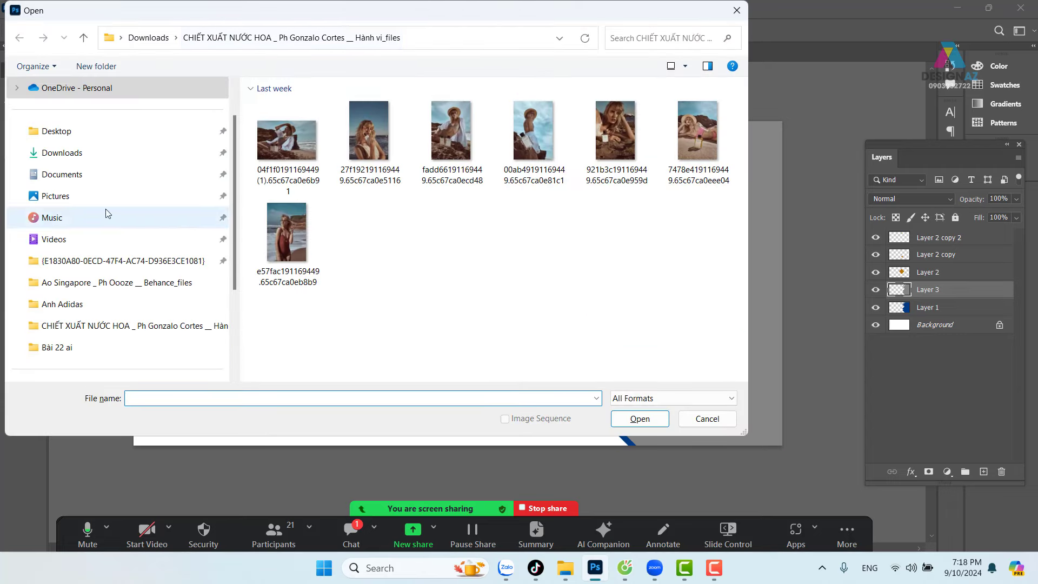
scroll(103, 208, up, 1)
click(79, 202)
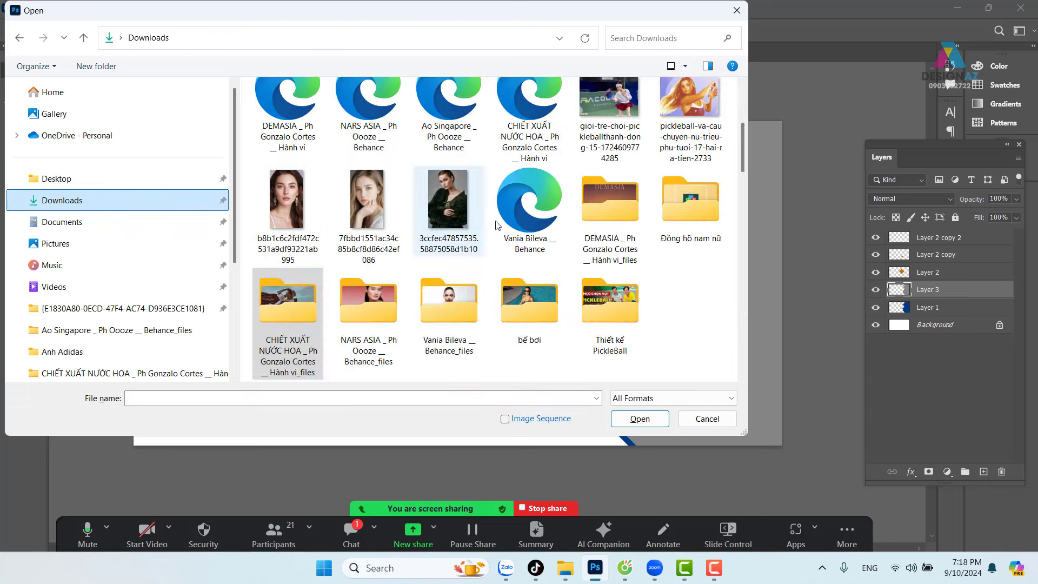
scroll(572, 276, up, 2)
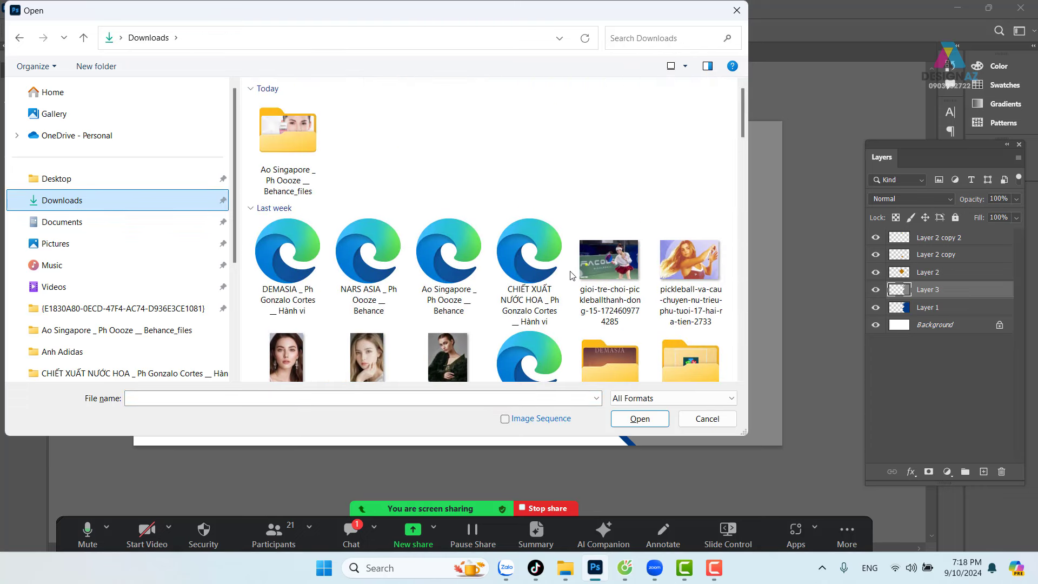
double_click(291, 137)
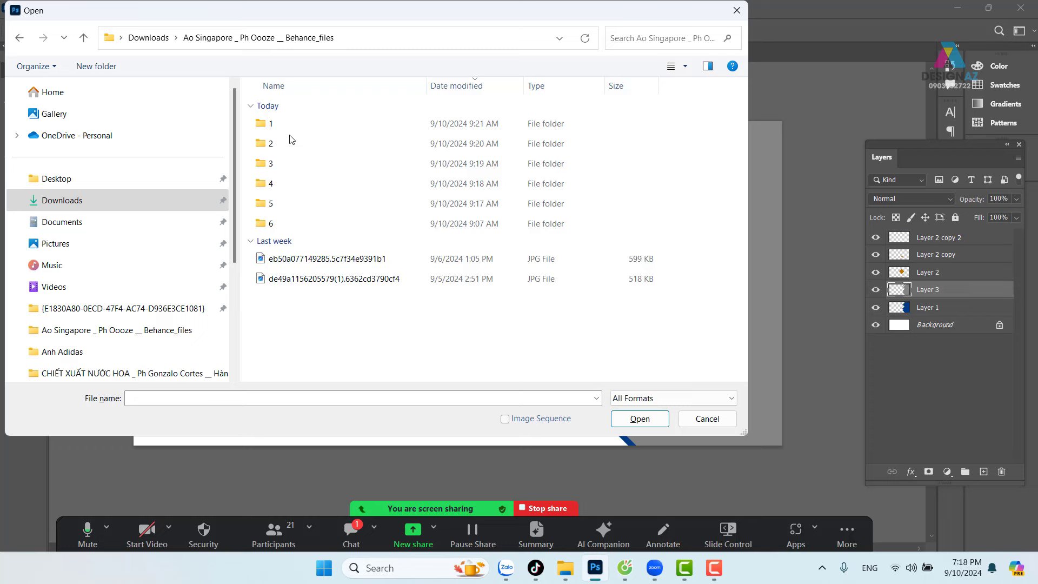
click(685, 67)
click(747, 40)
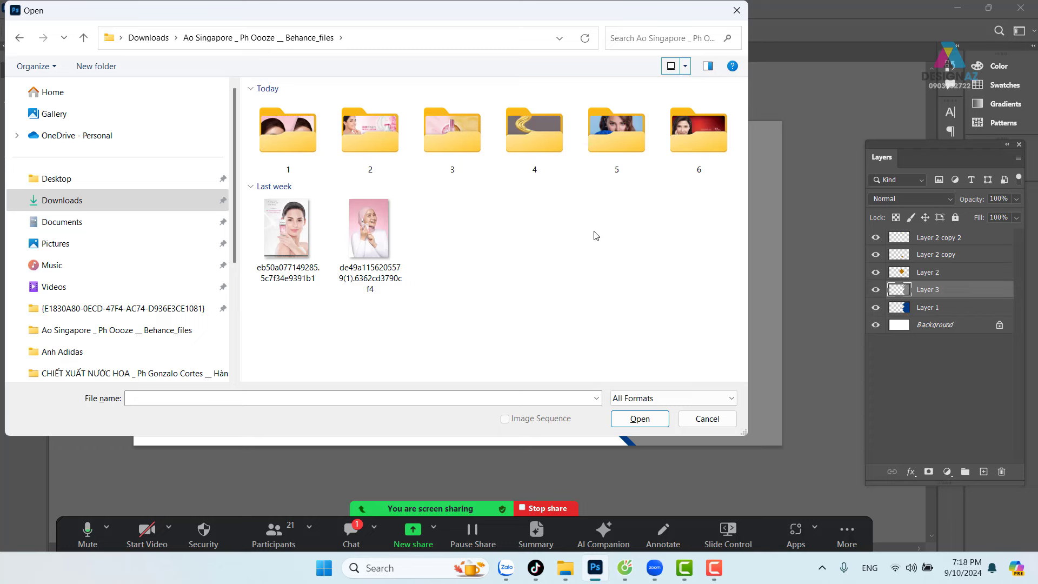
double_click(617, 136)
Open the blue-dress portrait bbd92a130590227.618348a4360ae.jpg from the thumbnail previews.
click(685, 66)
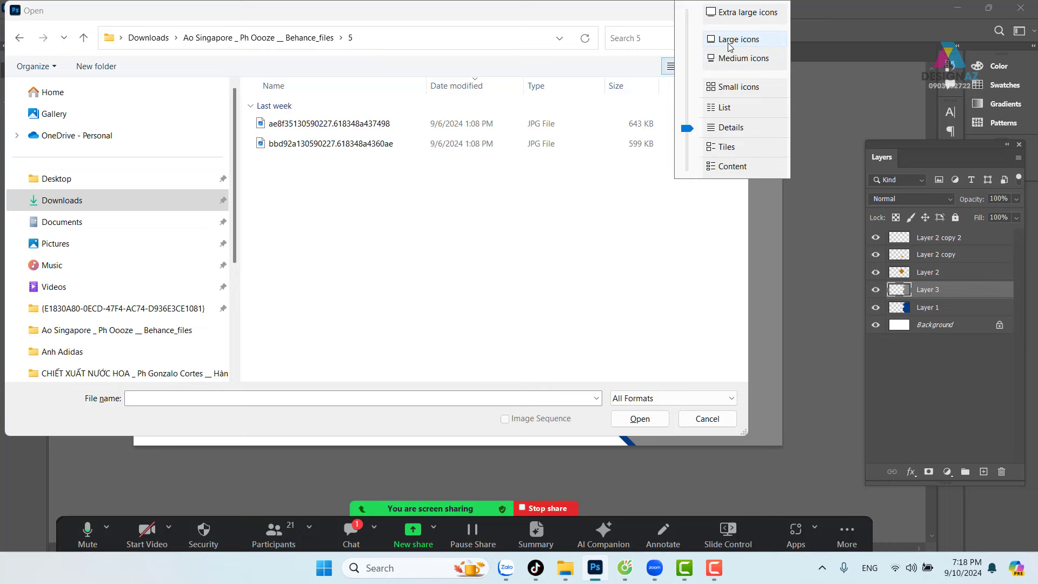
click(740, 58)
click(331, 125)
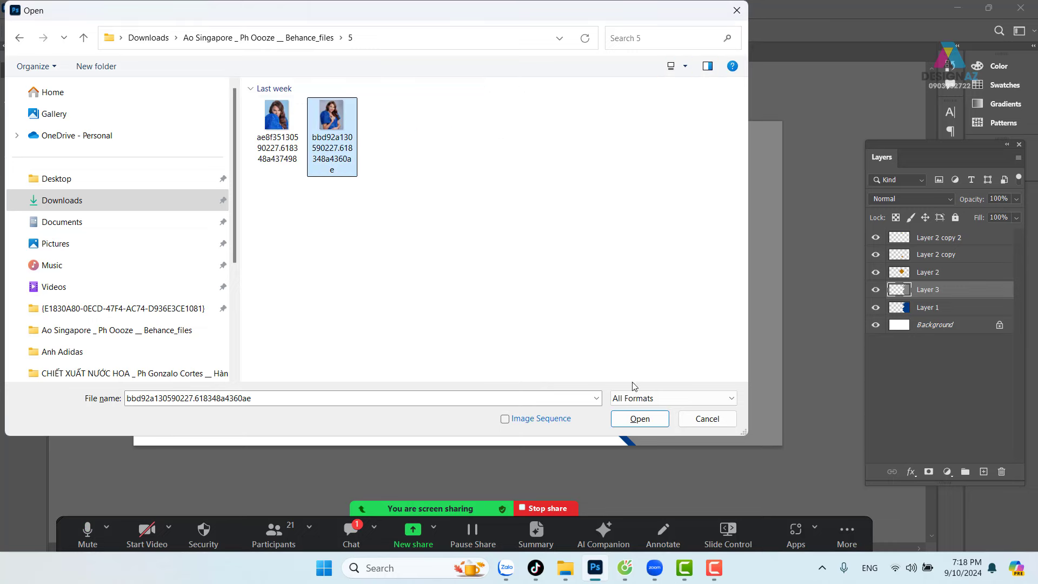
click(651, 416)
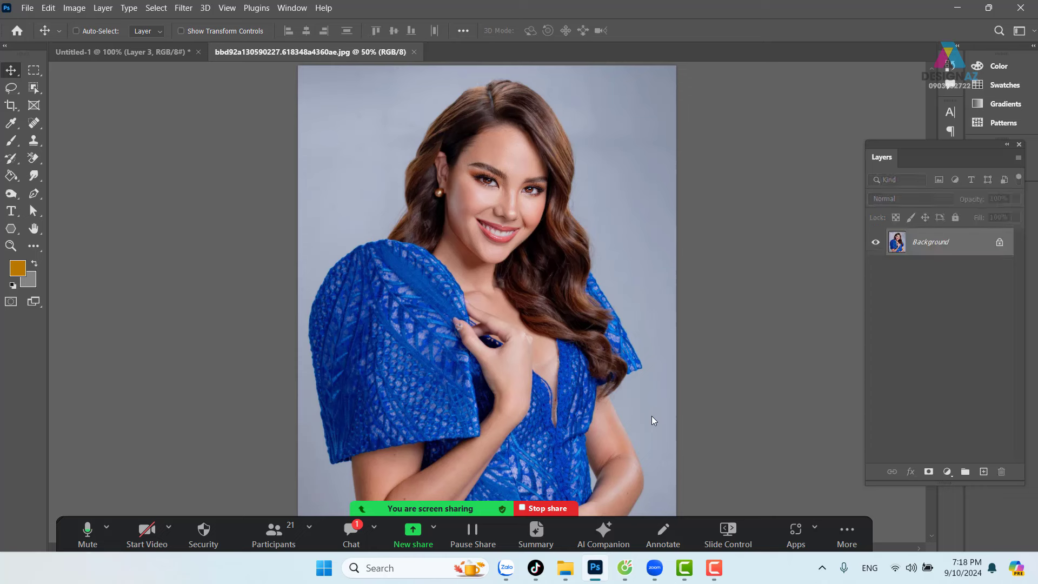
Copy the entire blue-dress portrait and return to the Untitled-1 banner document.
key(ctrl+a)
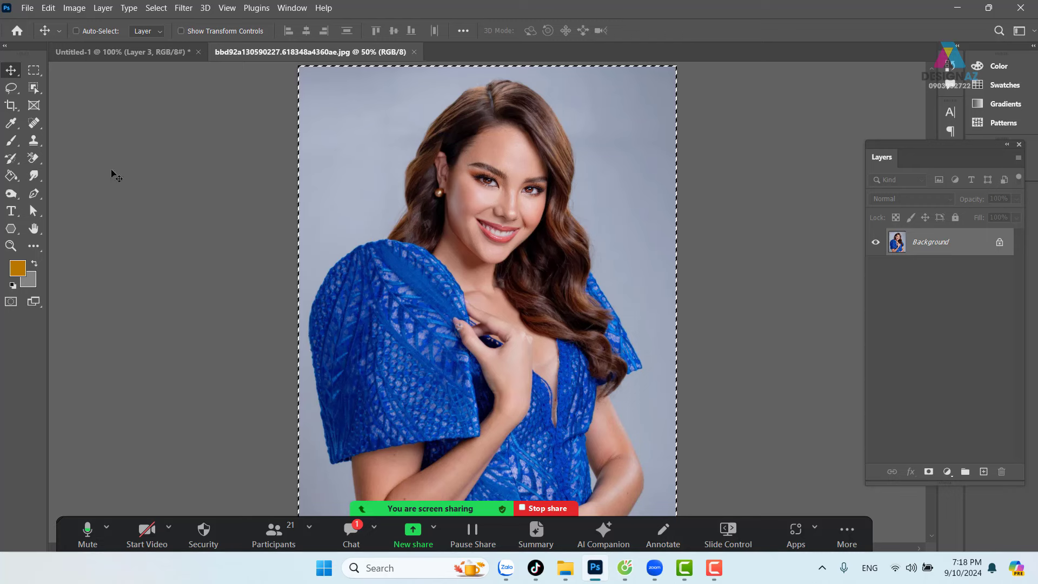
click(107, 58)
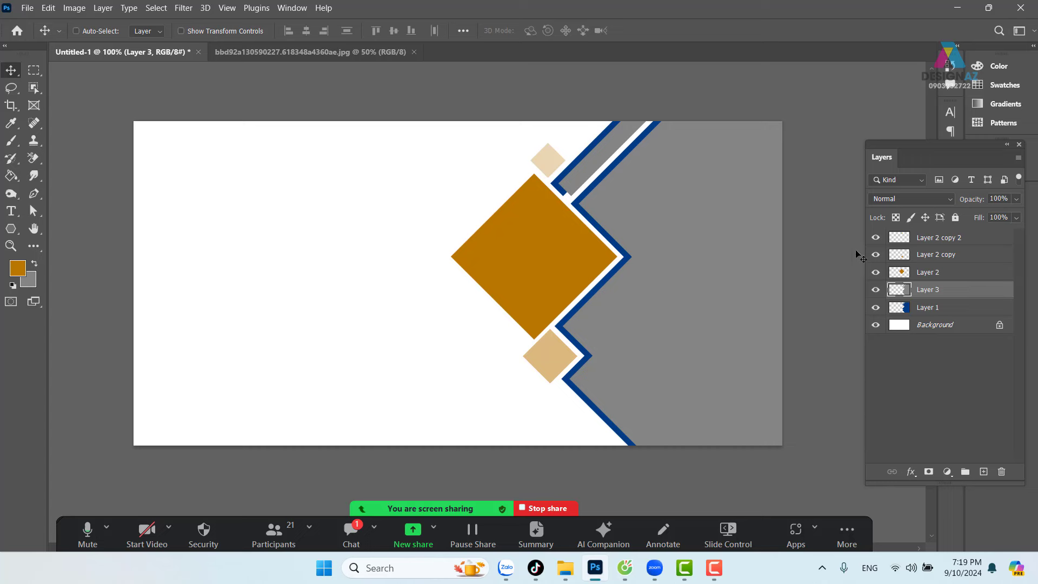
Select the blue frame Layer 3 from the canvas, nudging it back after an accidental move.
right_click(743, 252)
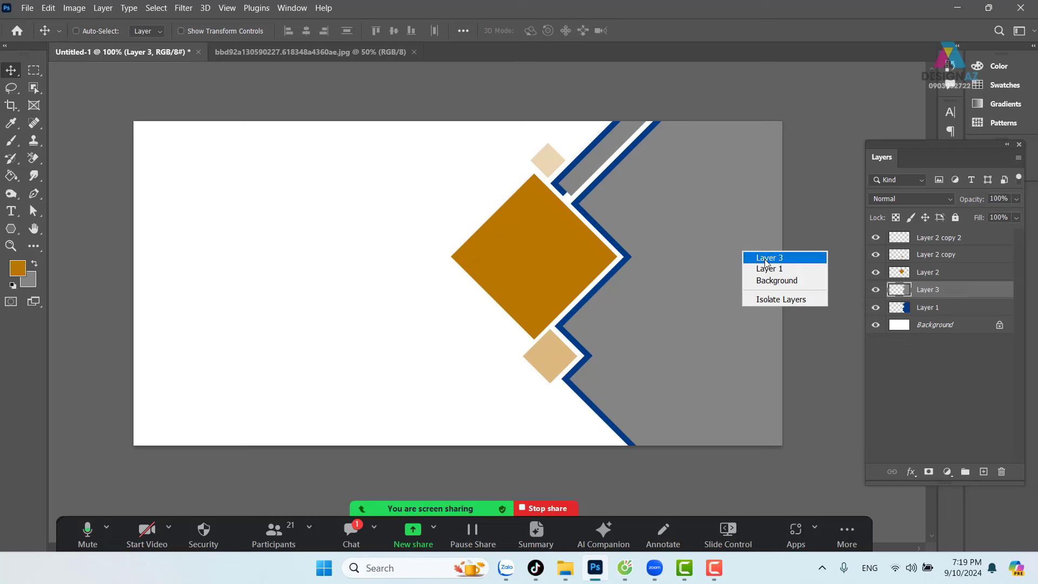
click(766, 258)
drag(736, 278, 757, 292)
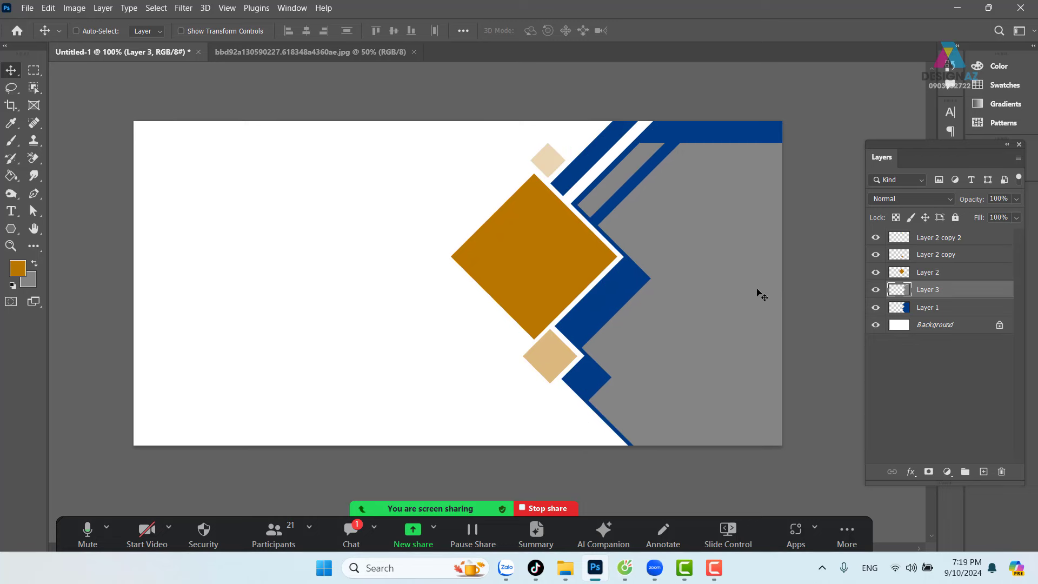
key(shift+Left)
key(shift+Left)
key(shift+Left)
key(shift+Up)
key(shift+Up)
key(shift+Up)
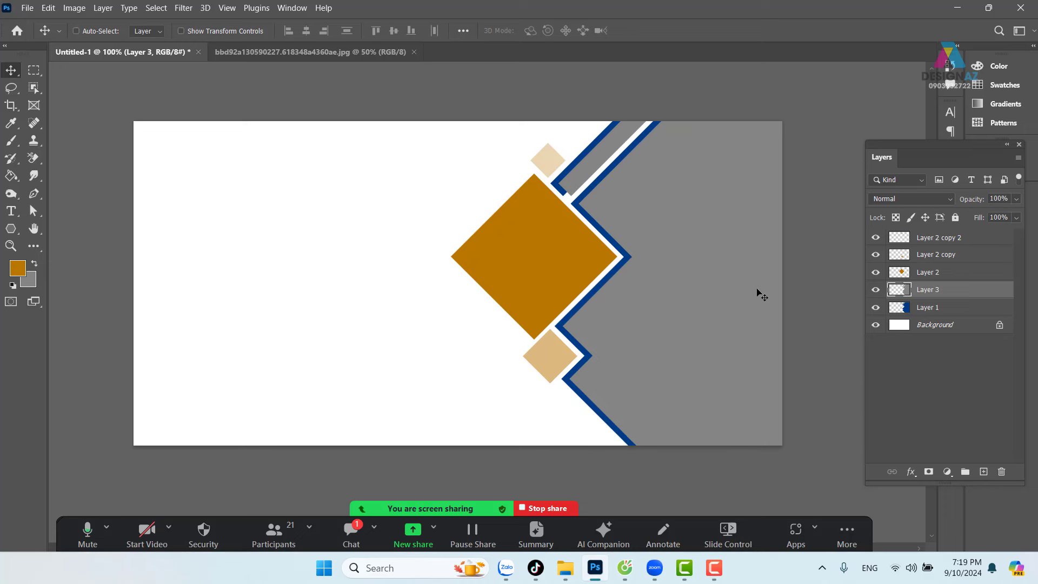
Paste the portrait as Layer 4 and drag it toward the banner's right side.
key(ctrl)
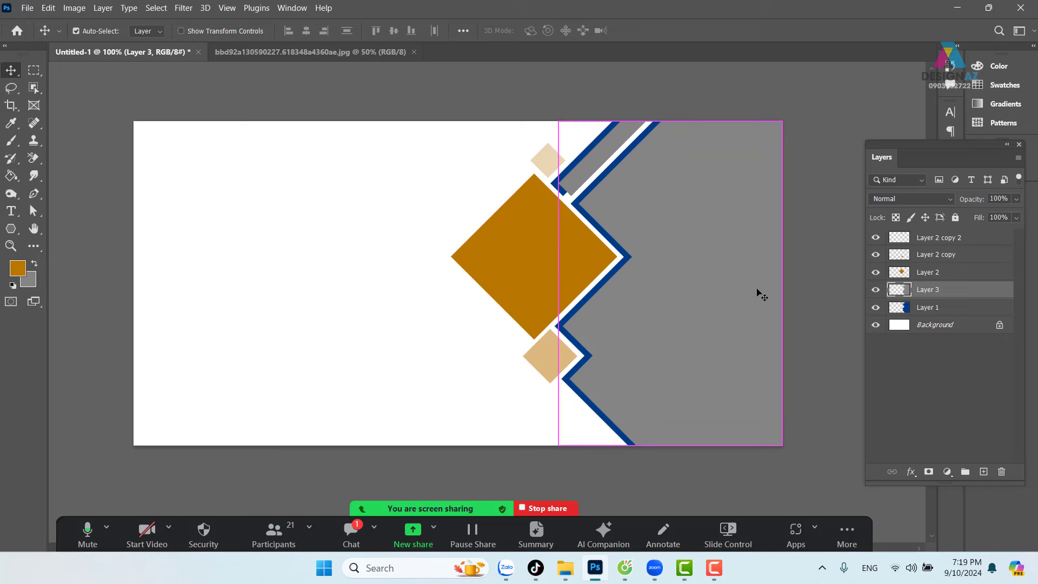
key(ctrl+v)
mouse_move(753, 297)
mouse_down()
mouse_move(817, 189)
mouse_move(807, 195)
mouse_up()
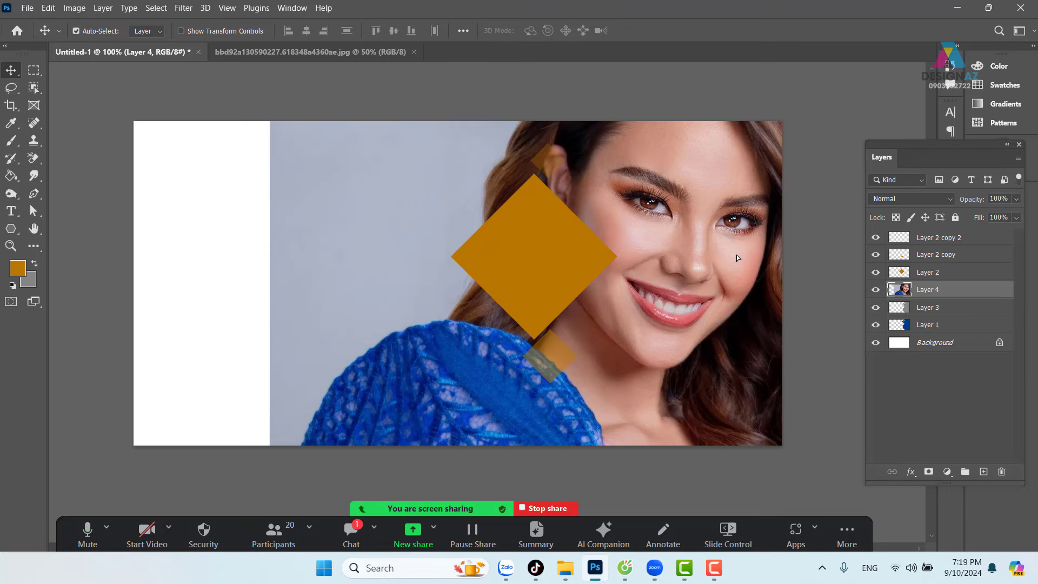
Free-transform portrait Layer 4, roughly shrinking it and moving it up to the banner's top edge.
key(ctrl+t)
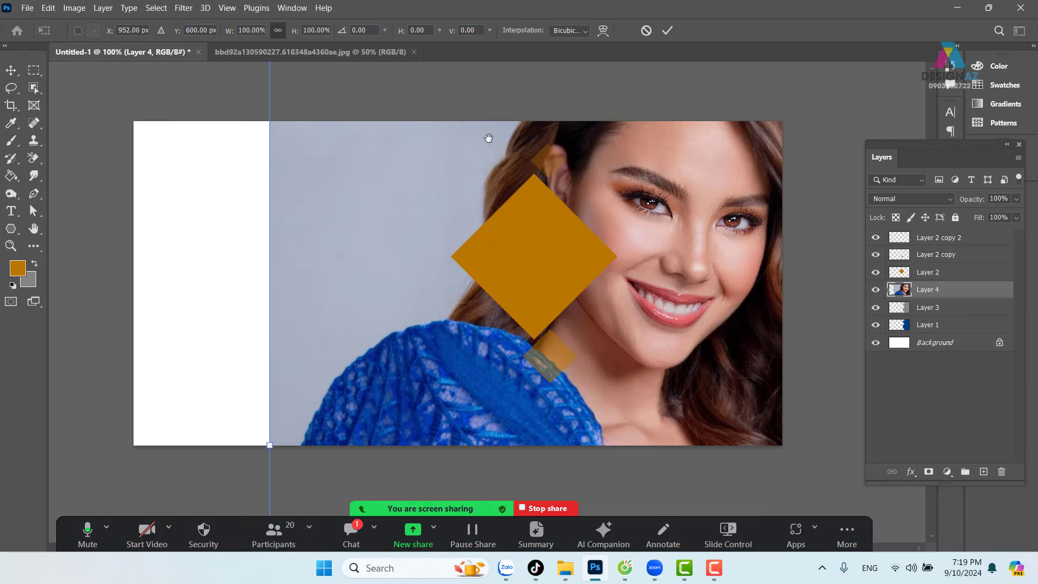
mouse_move(487, 139)
mouse_down()
mouse_move(439, 306)
mouse_move(440, 278)
mouse_up()
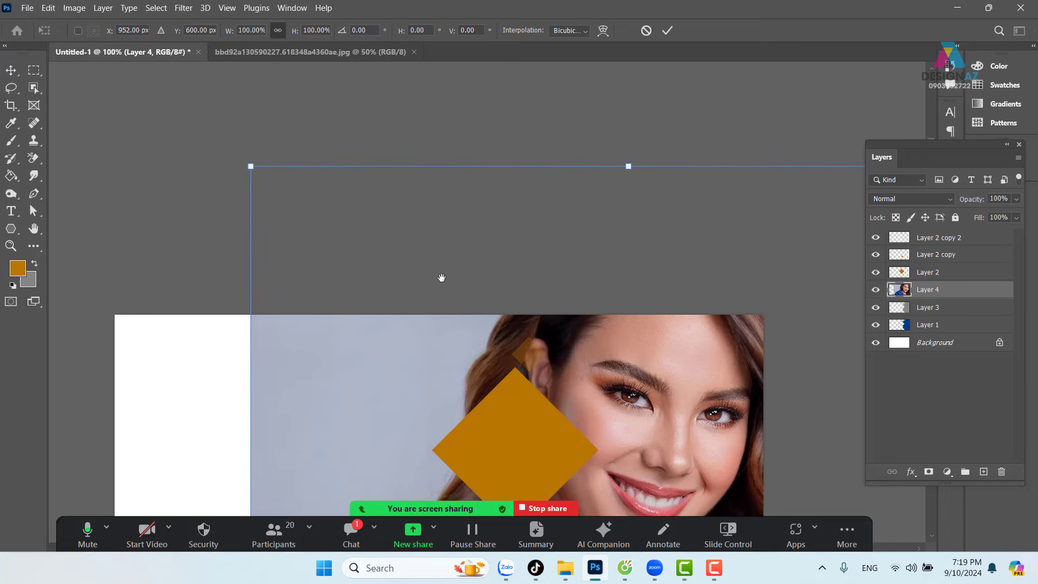
drag(252, 164, 441, 400)
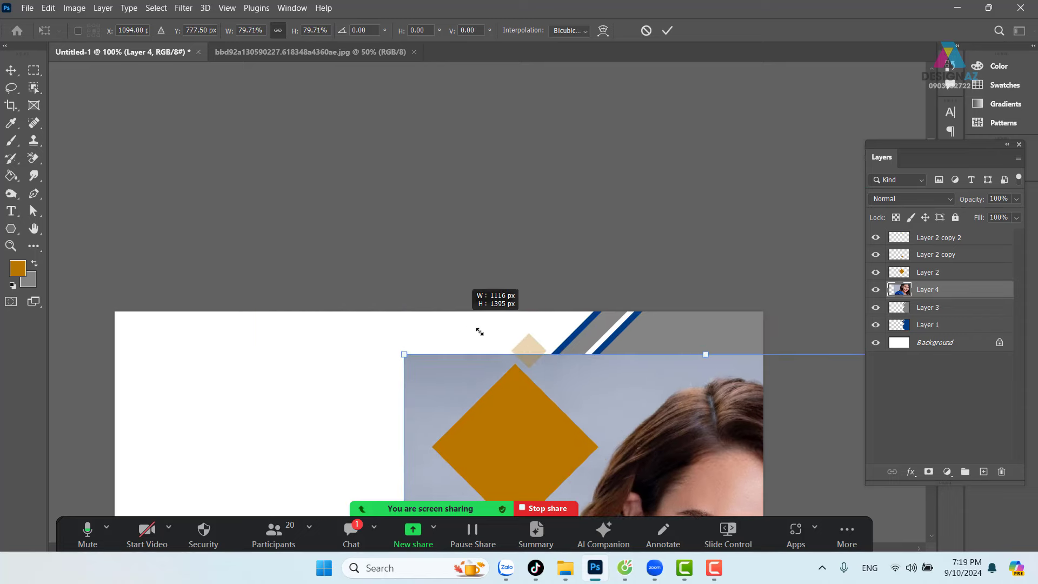
drag(583, 320, 560, 240)
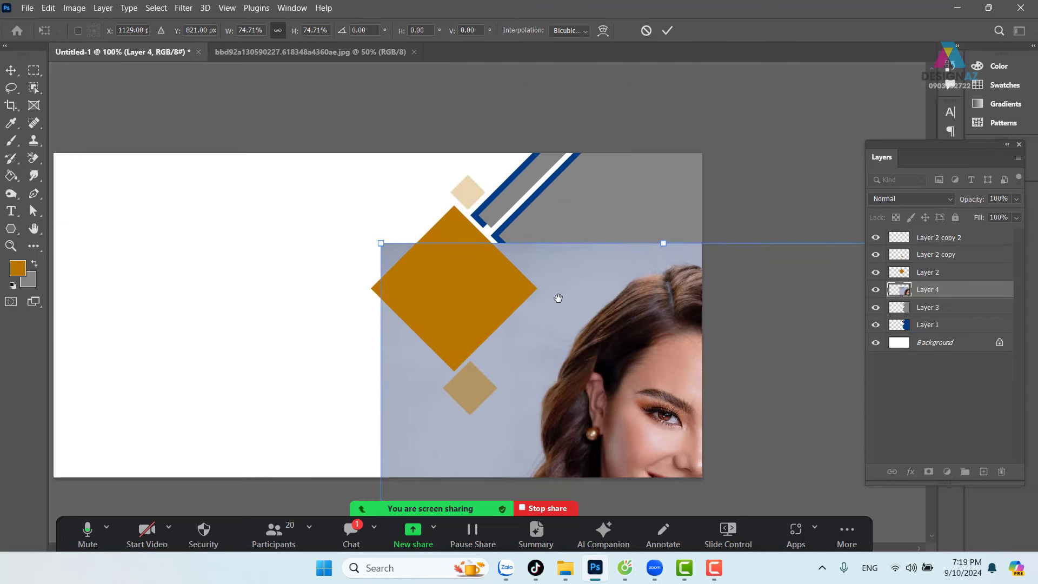
mouse_move(557, 298)
mouse_down()
mouse_move(557, 316)
mouse_move(494, 164)
mouse_up()
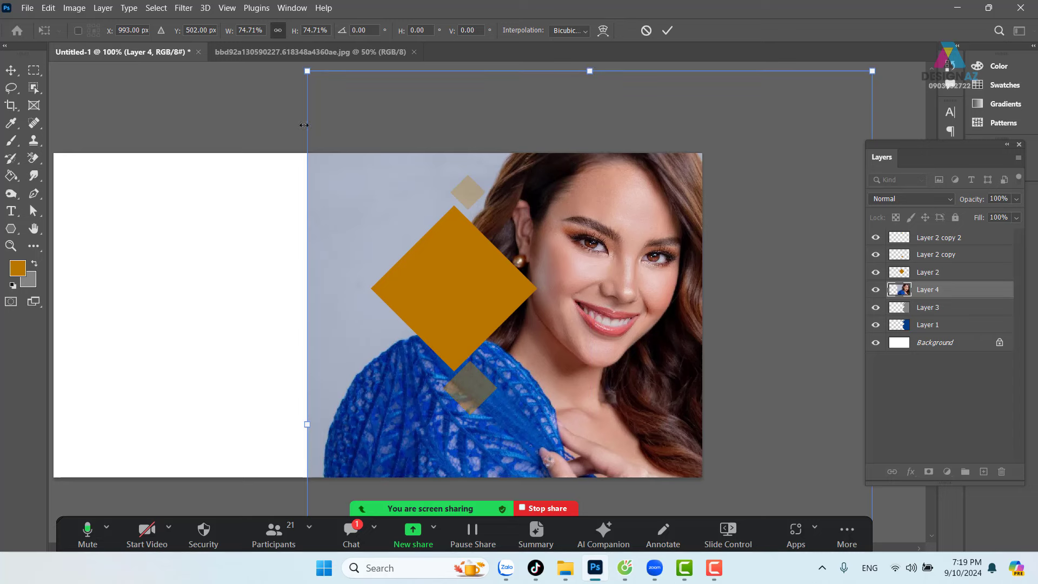
drag(394, 189, 467, 360)
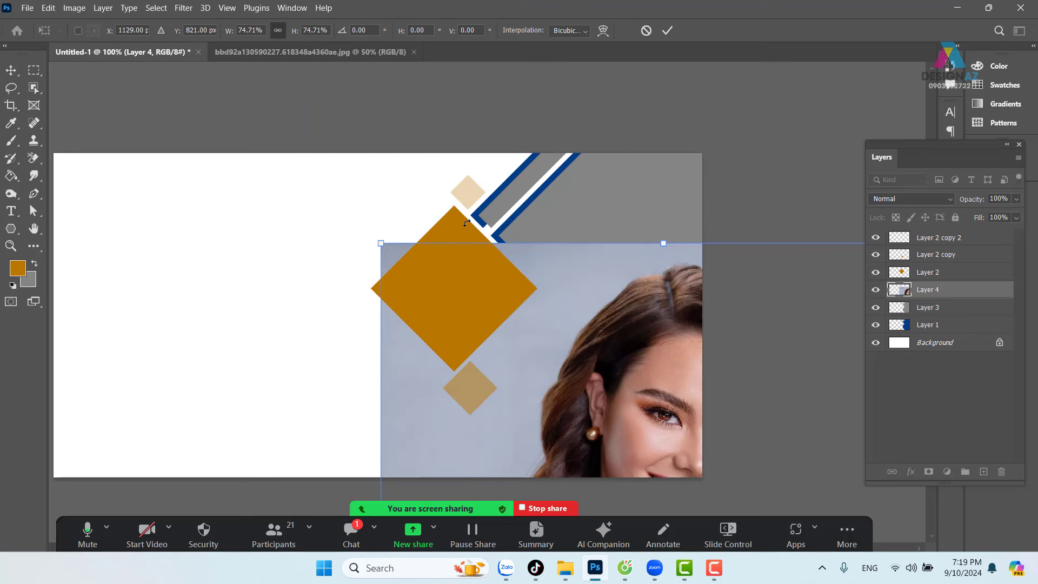
key(ctrl+minus)
key(ctrl+minus)
key(ctrl+minus)
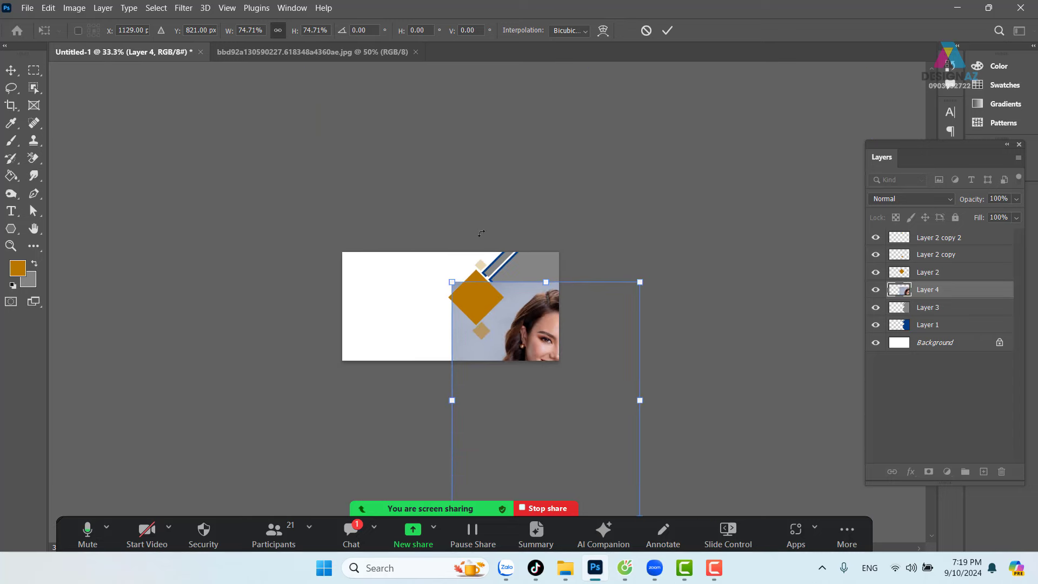
drag(587, 357, 595, 257)
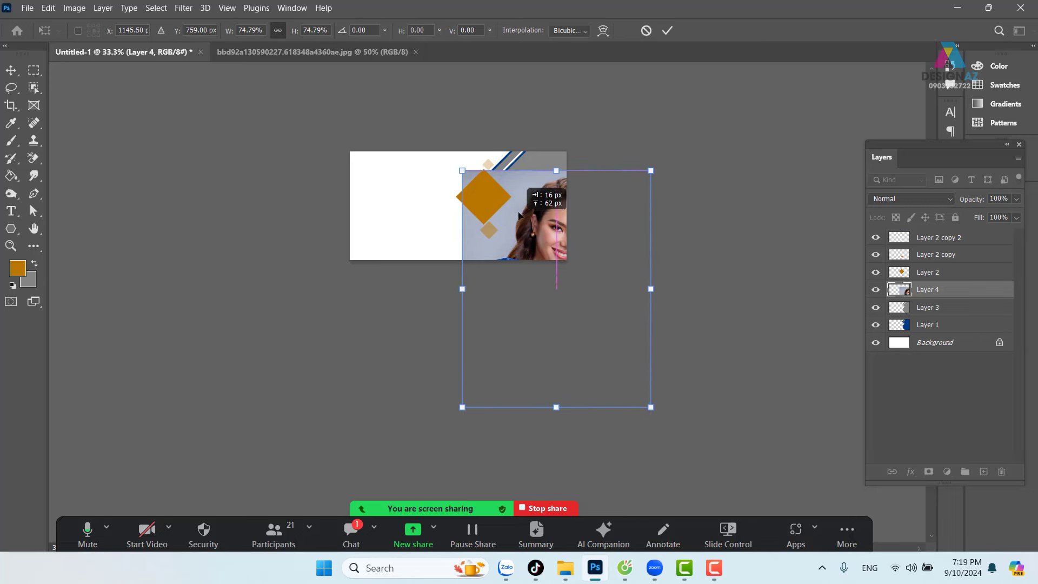
drag(516, 233, 519, 194)
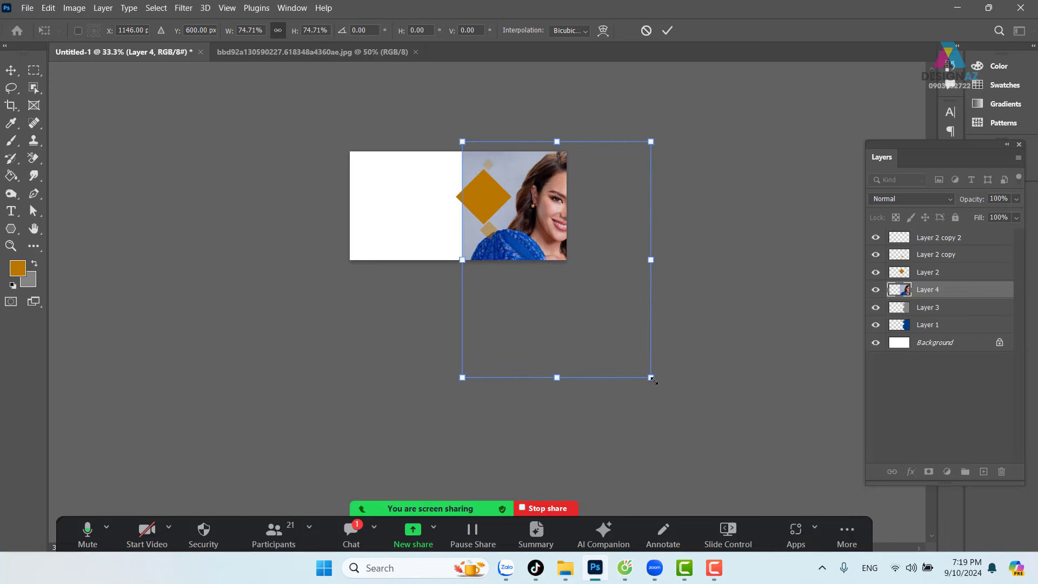
Scale the portrait to about 35% so it matches the banner height, then commit.
drag(652, 379, 581, 266)
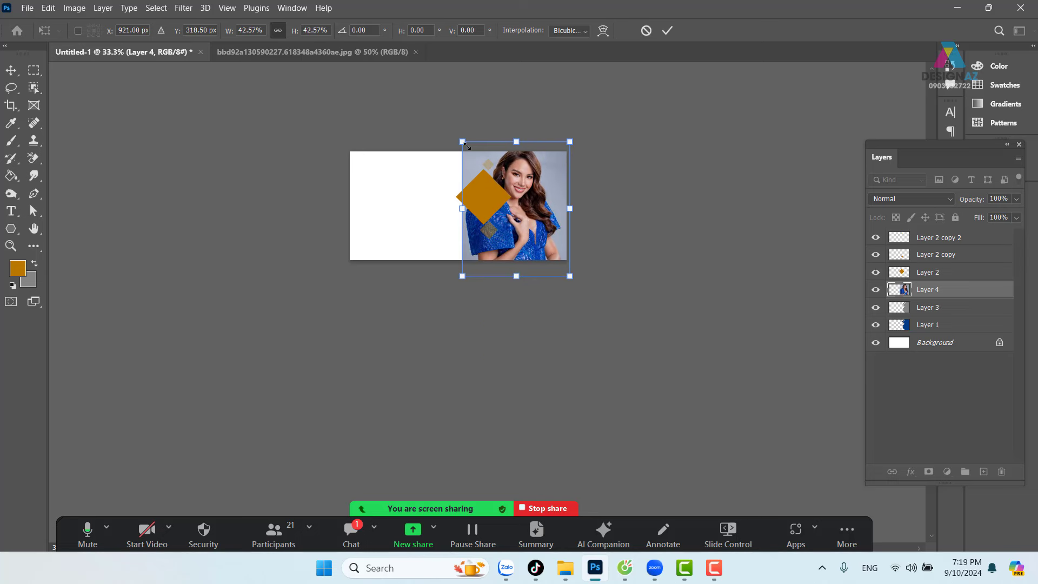
drag(466, 145, 474, 154)
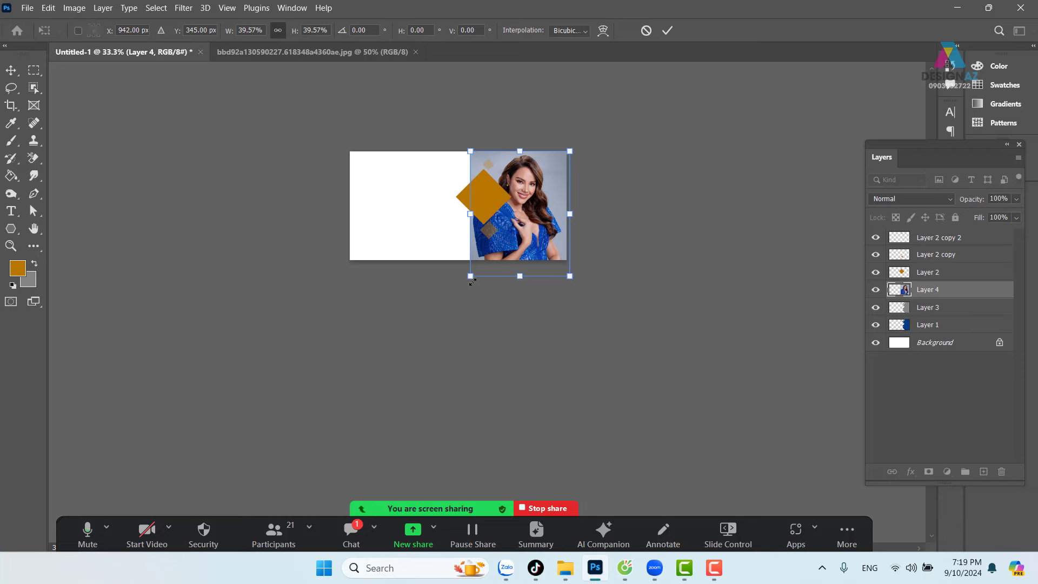
drag(472, 281, 477, 265)
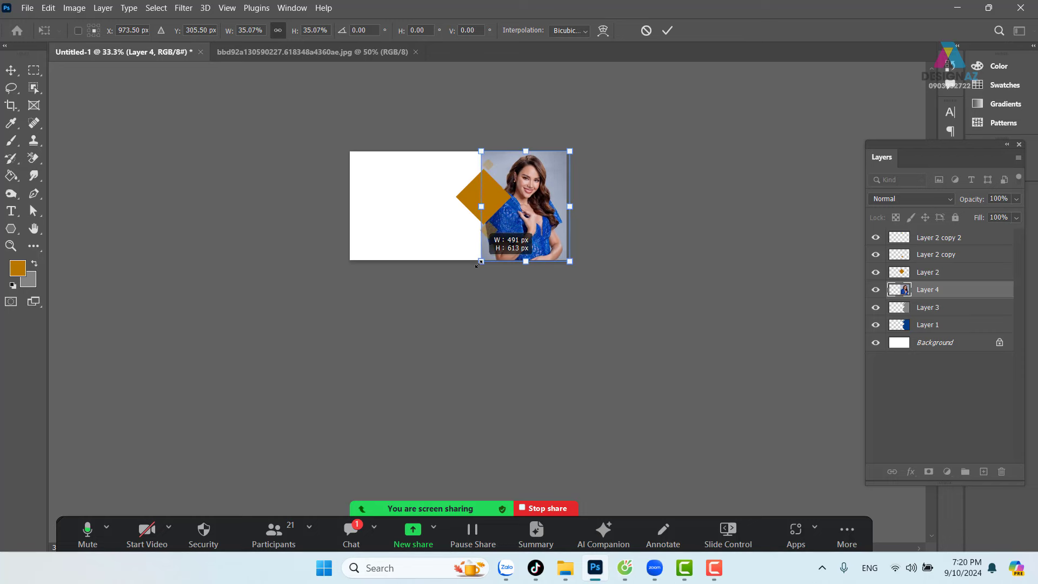
drag(477, 265, 476, 266)
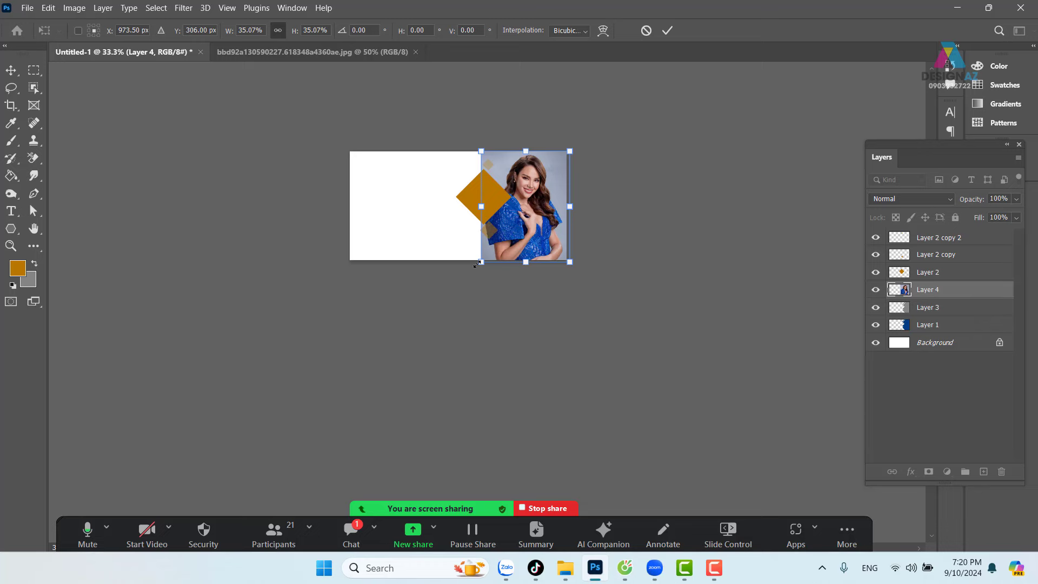
key(ctrl+1)
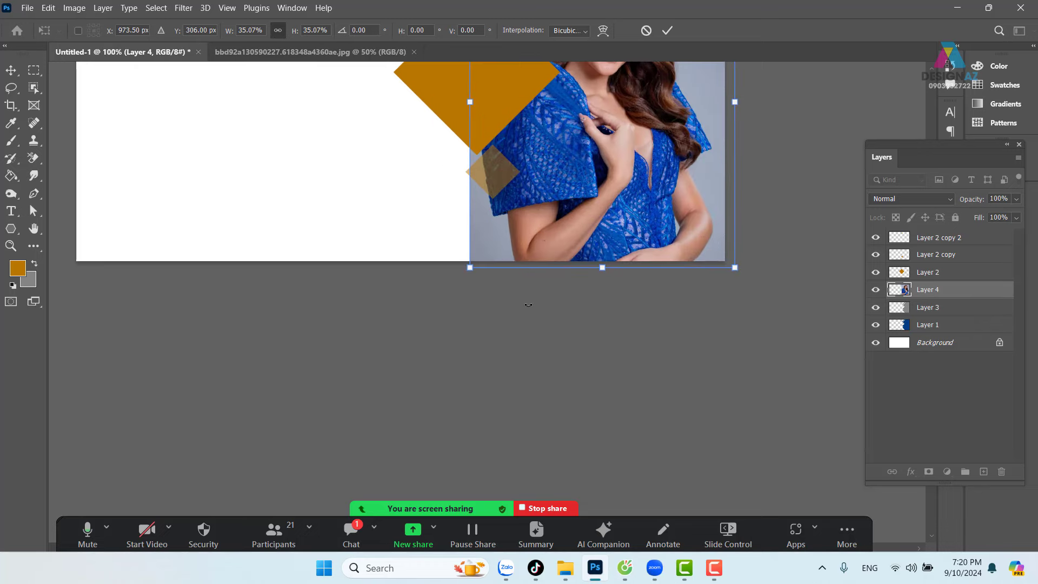
drag(484, 269, 494, 348)
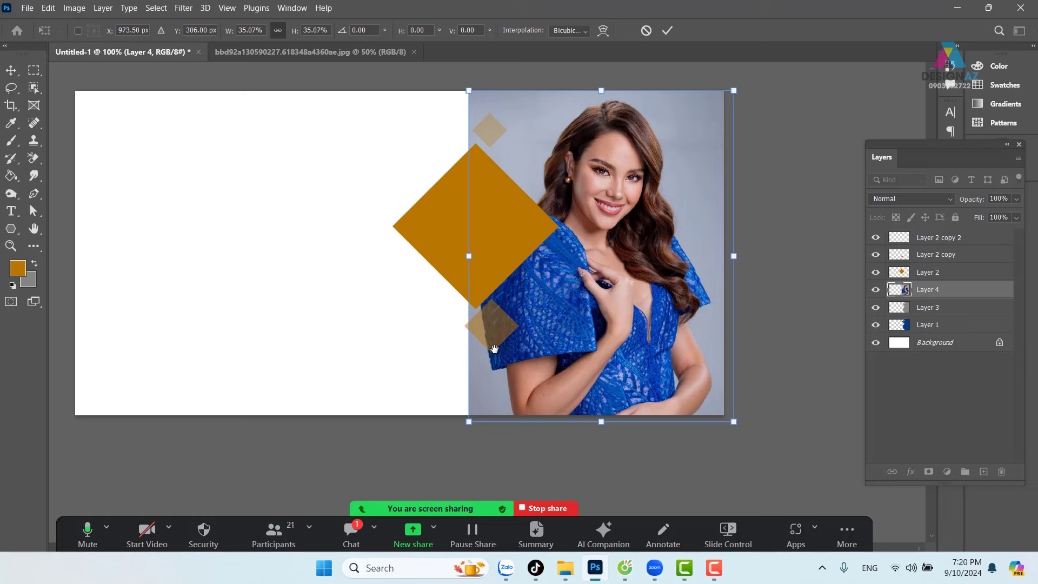
key(Return)
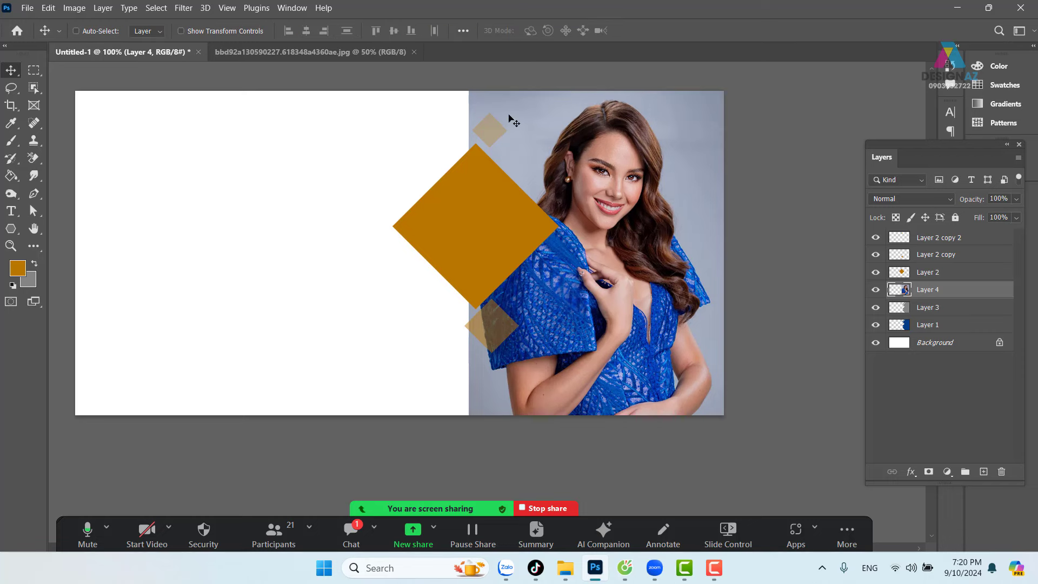
Clip portrait Layer 4 into blue frame Layer 3 and select the outline Layer 1.
key(ctrl+alt+g)
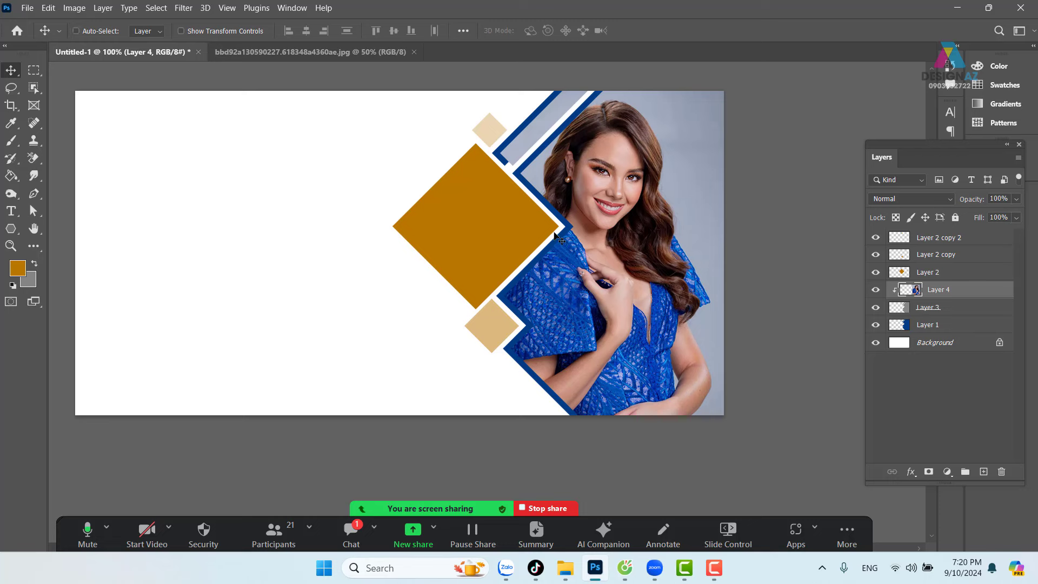
right_click(543, 200)
click(557, 202)
Move the blue outline Layer 1 left and down and set its opacity to 20%.
mouse_move(546, 203)
mouse_down()
mouse_move(138, 283)
mouse_move(253, 298)
mouse_up()
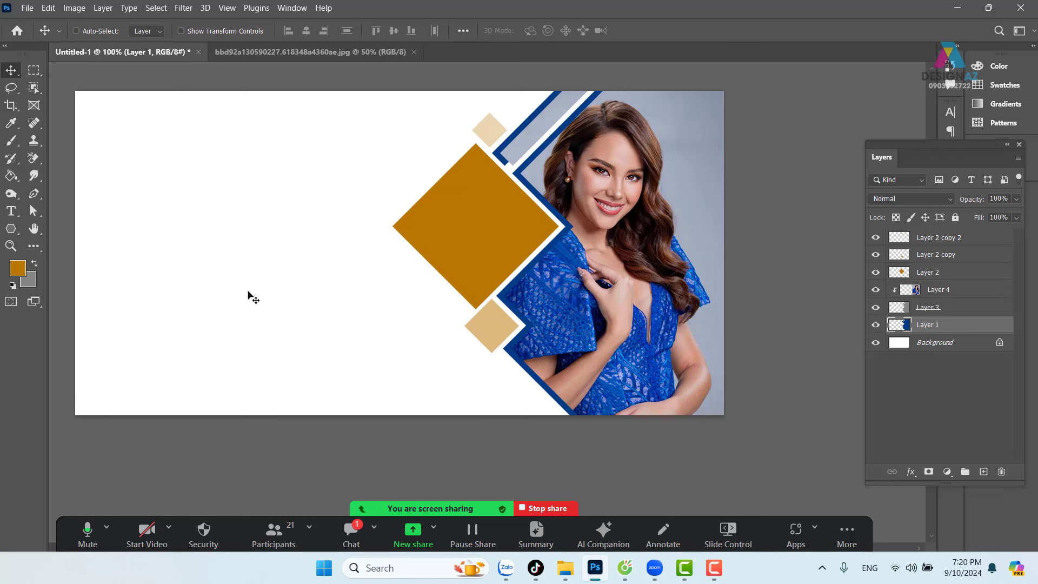
key(1)
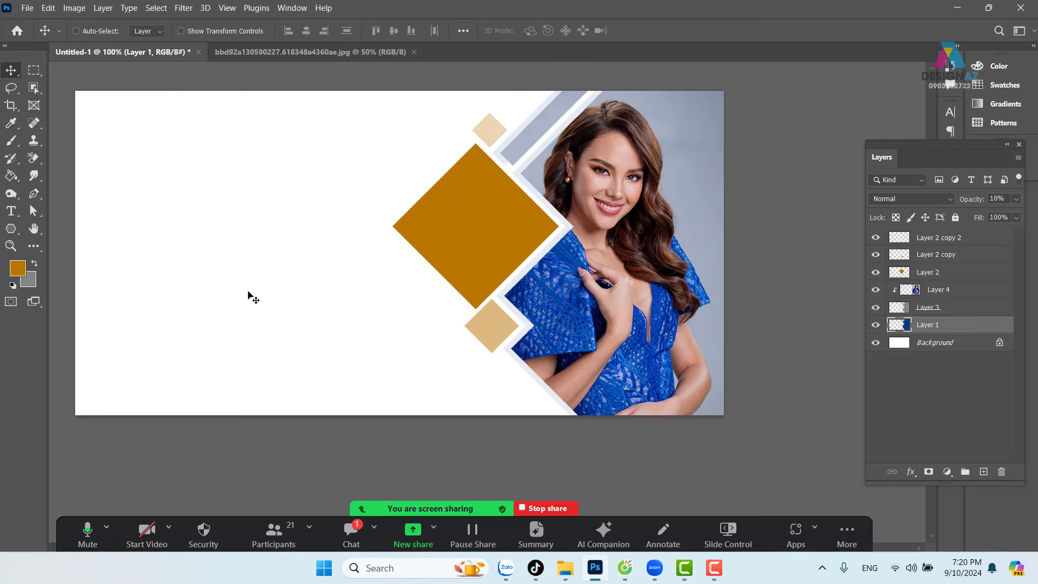
key(2)
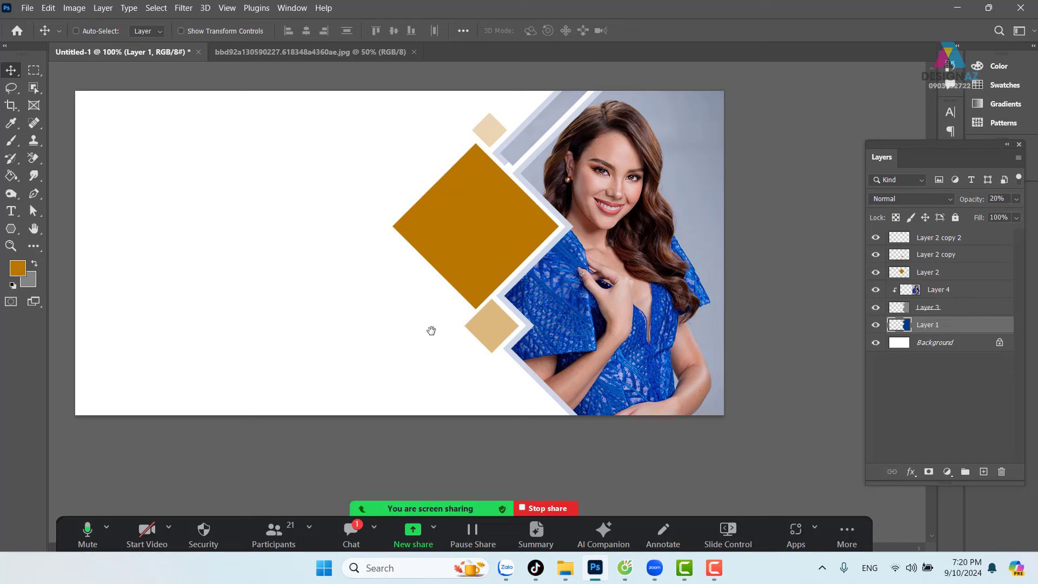
drag(428, 331, 470, 335)
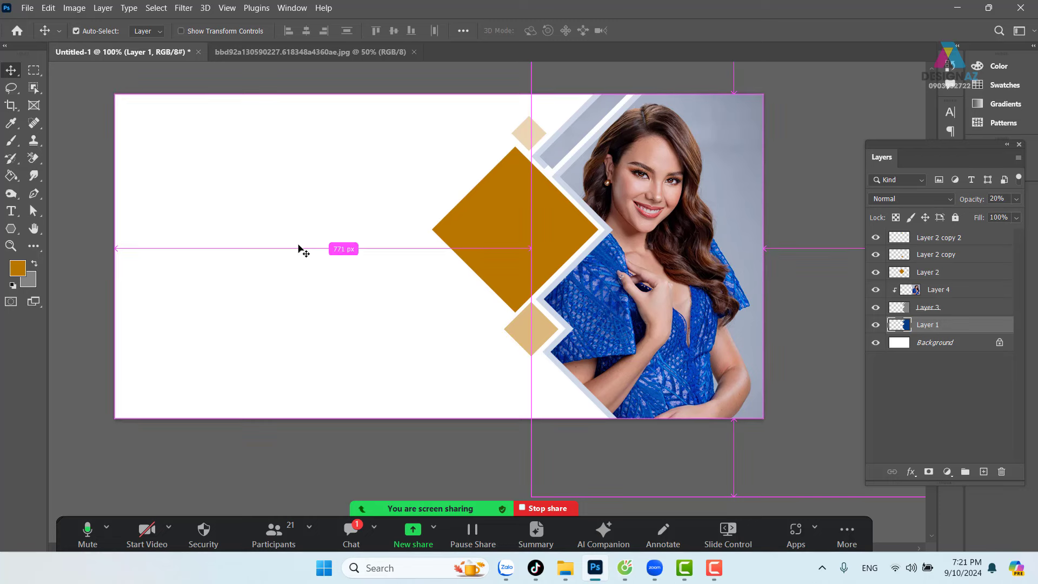
key(ctrl+o)
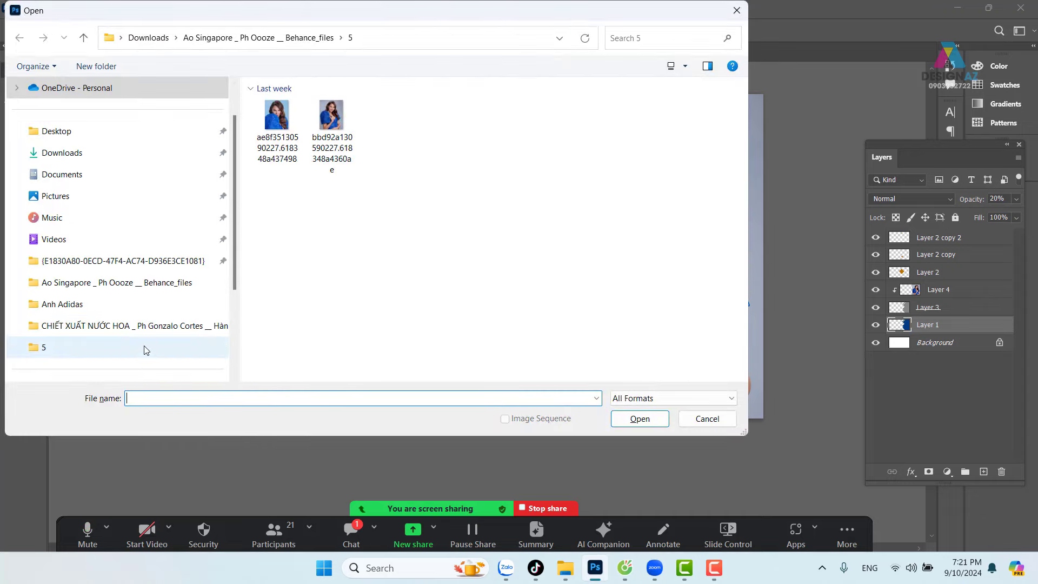
scroll(124, 334, down, 2)
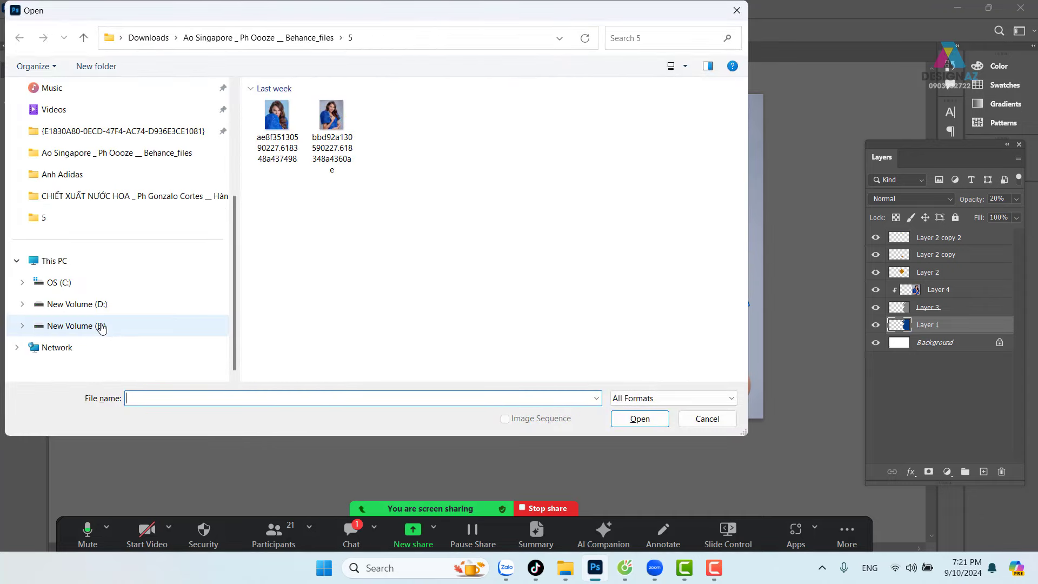
click(100, 325)
scroll(582, 319, down, 5)
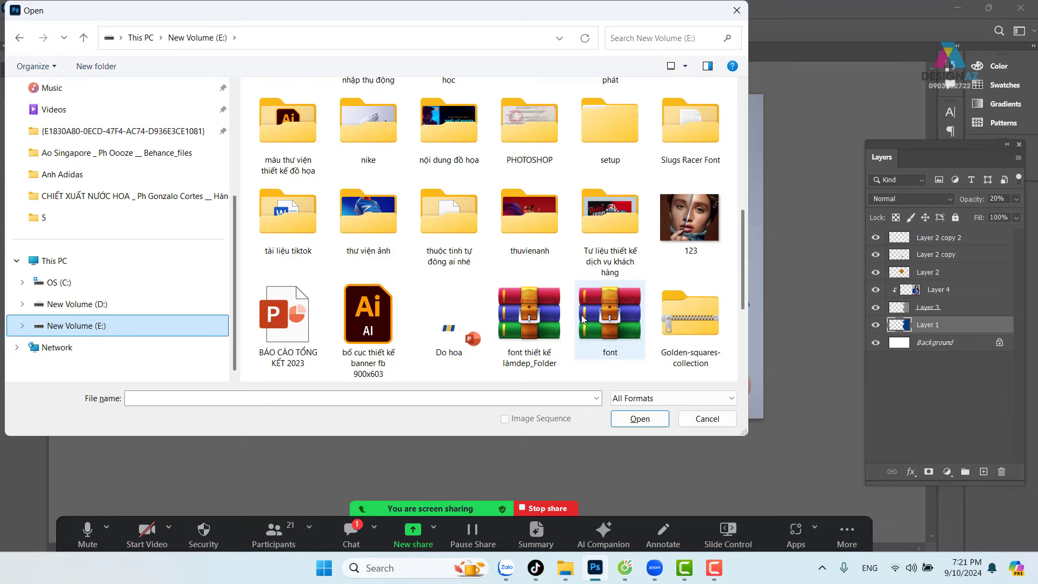
click(97, 304)
scroll(636, 276, down, 5)
scroll(636, 276, down, 3)
scroll(632, 278, down, 3)
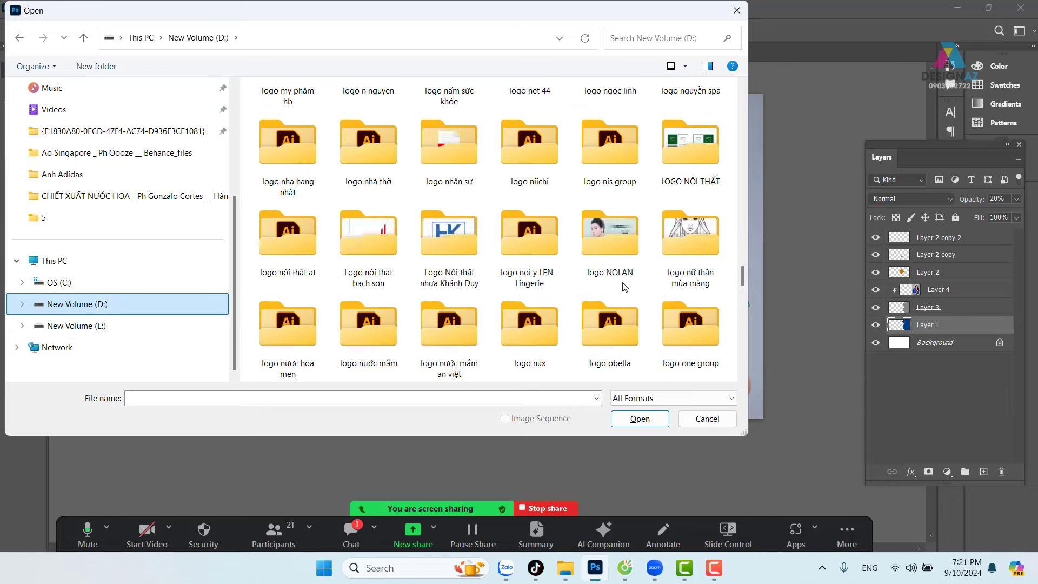
scroll(628, 282, down, 3)
scroll(621, 286, down, 3)
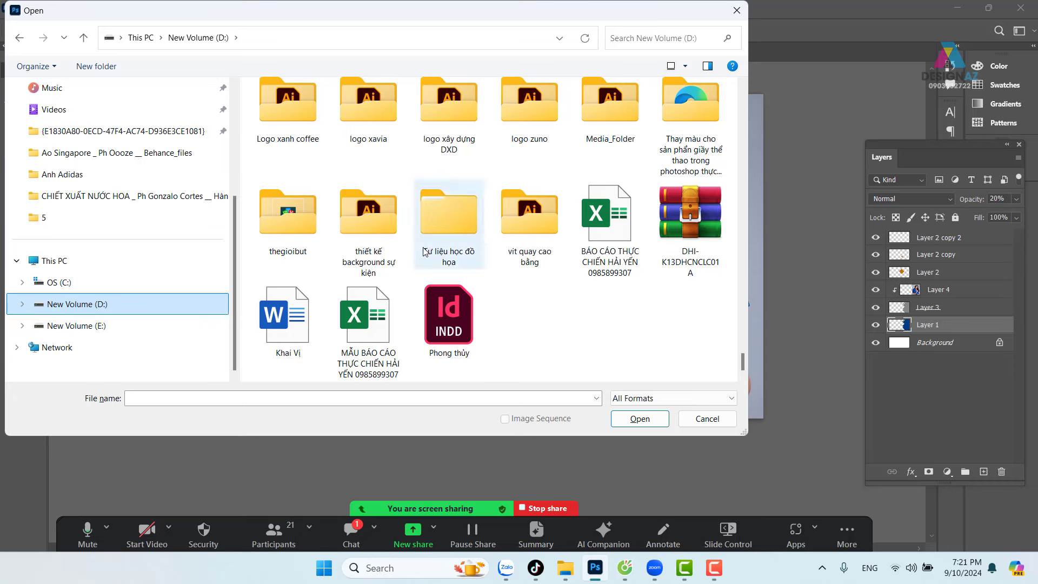
double_click(439, 260)
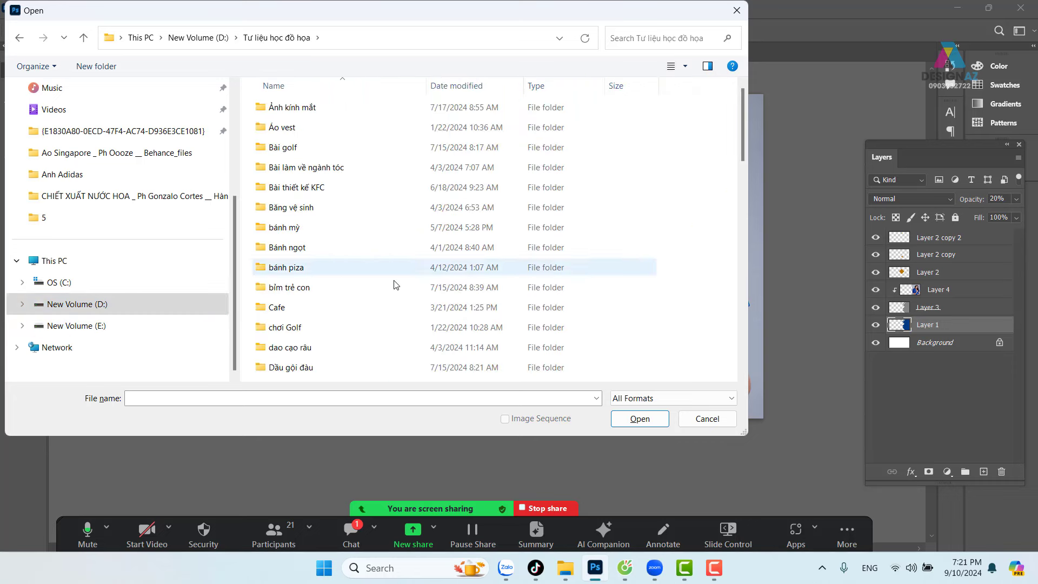
scroll(340, 281, down, 2)
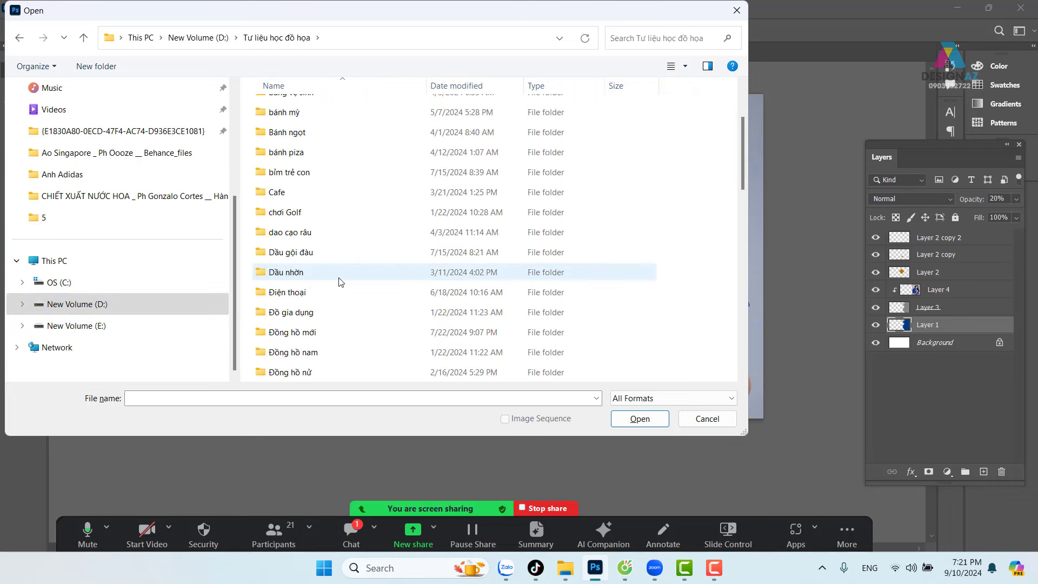
double_click(301, 252)
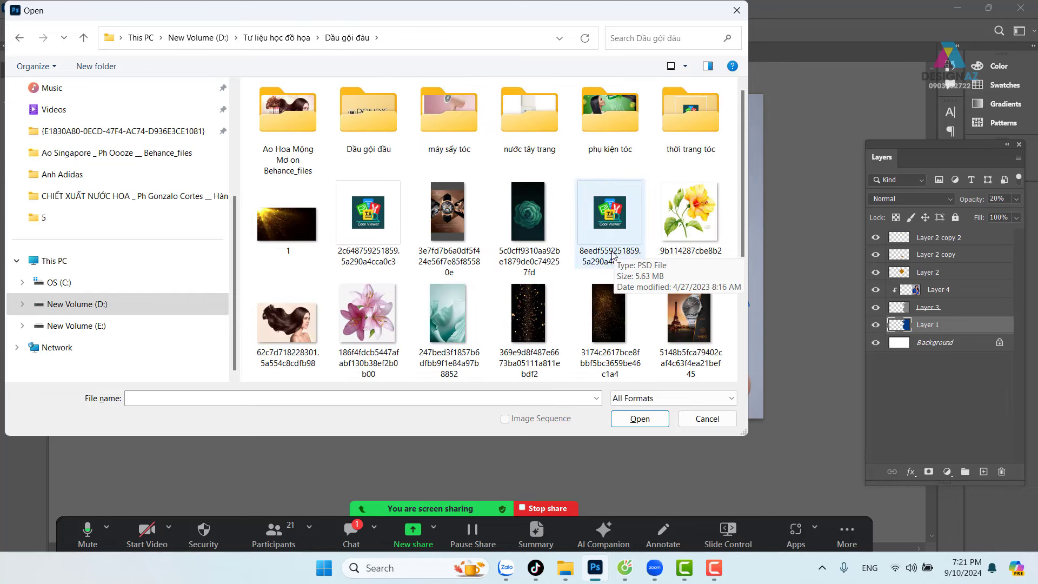
scroll(614, 254, down, 3)
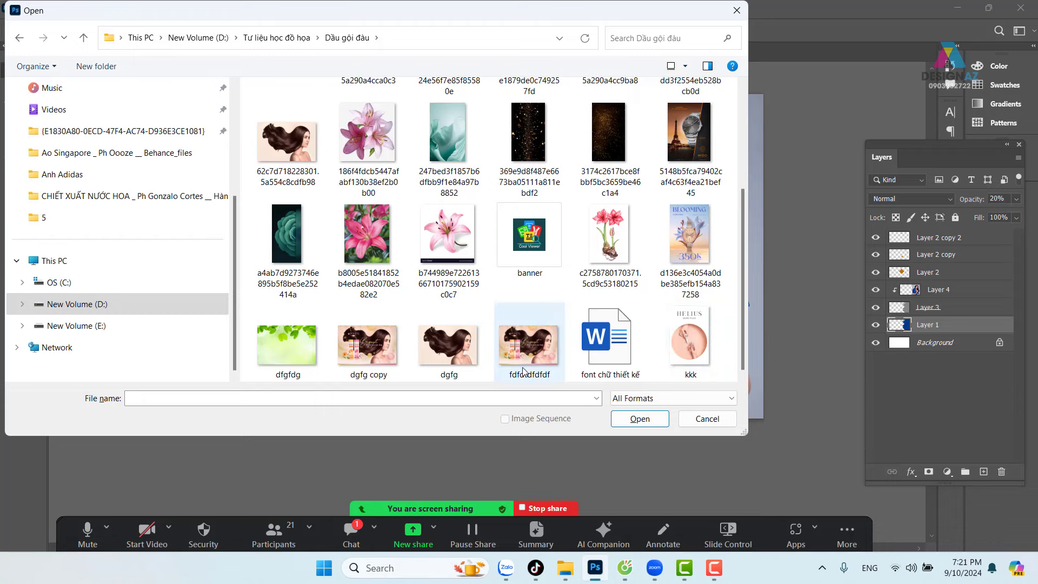
scroll(524, 356, up, 2)
scroll(494, 352, up, 3)
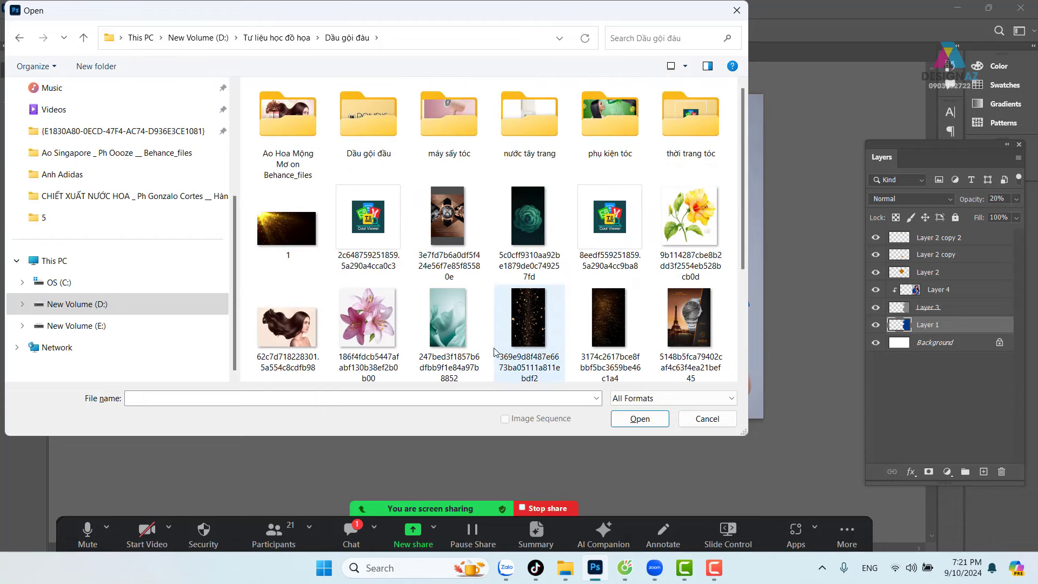
double_click(287, 119)
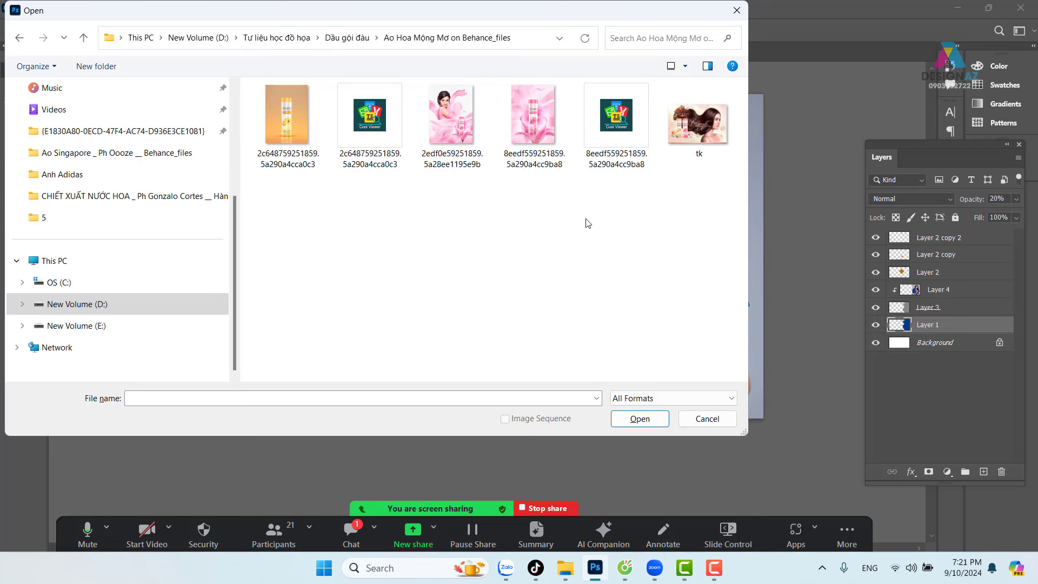
click(18, 38)
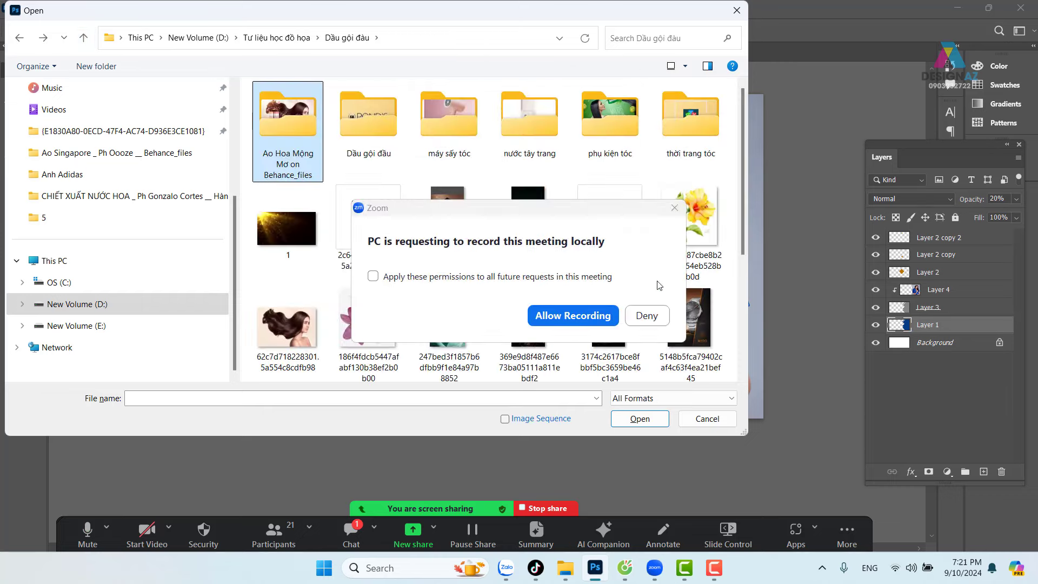
click(674, 208)
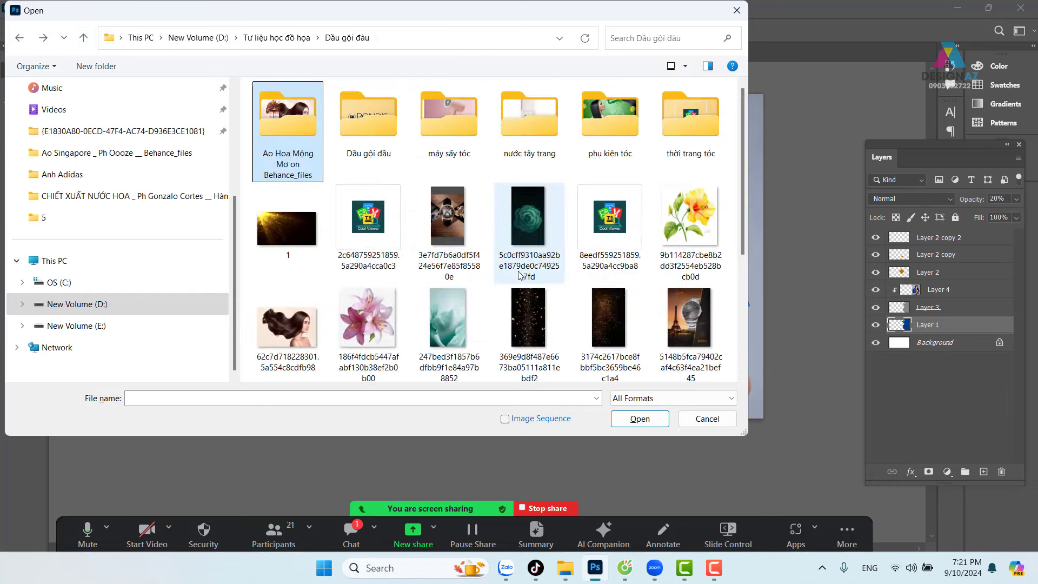
scroll(519, 274, down, 3)
scroll(519, 274, up, 5)
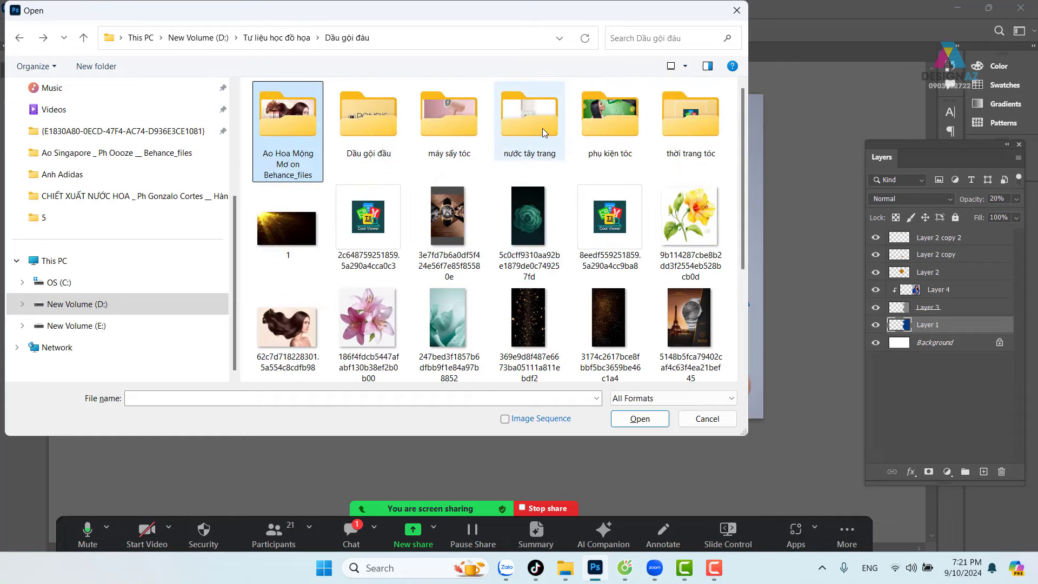
double_click(702, 133)
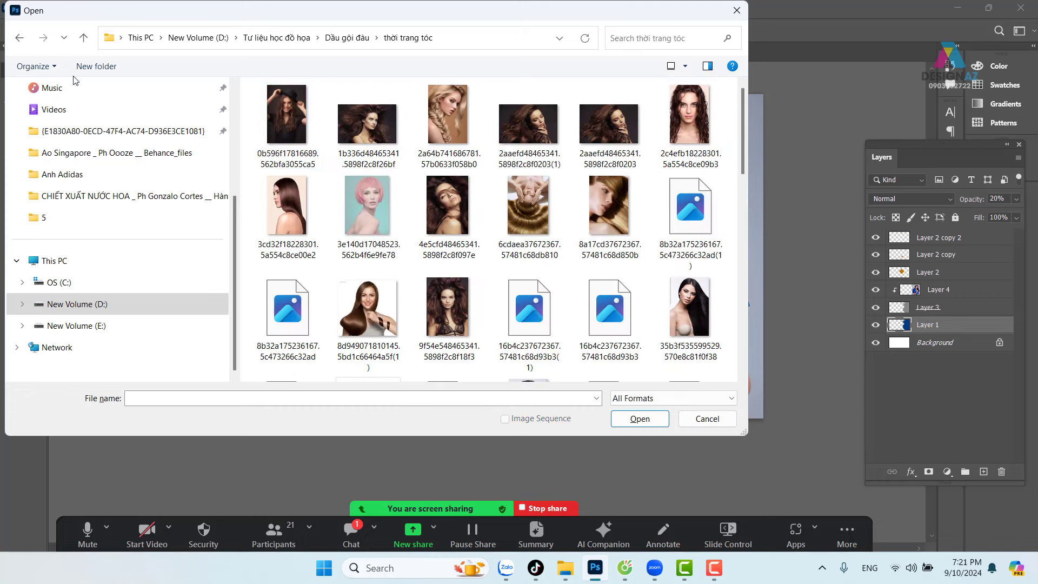
key(alt+Left)
double_click(623, 116)
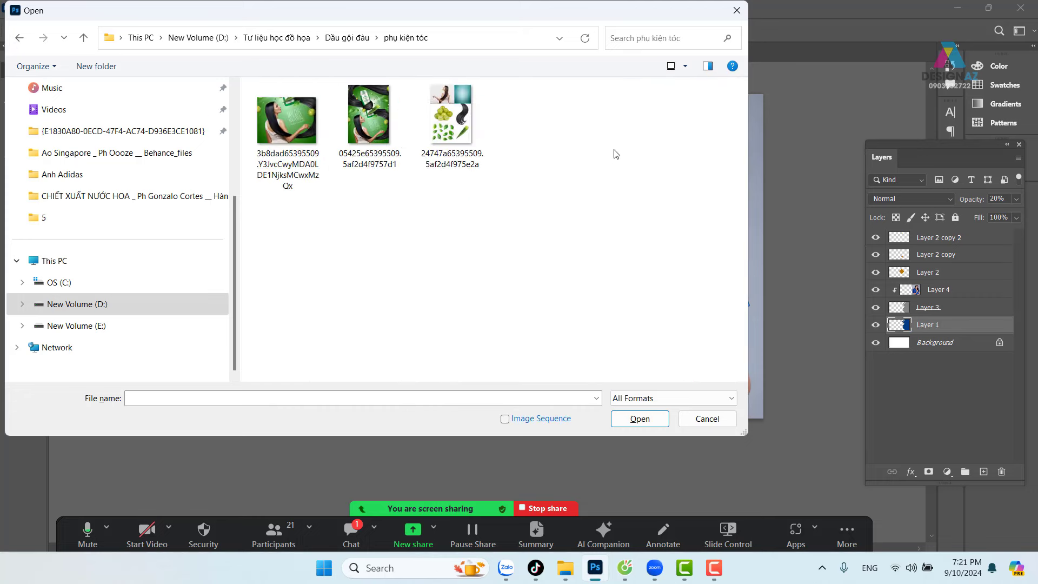
click(20, 37)
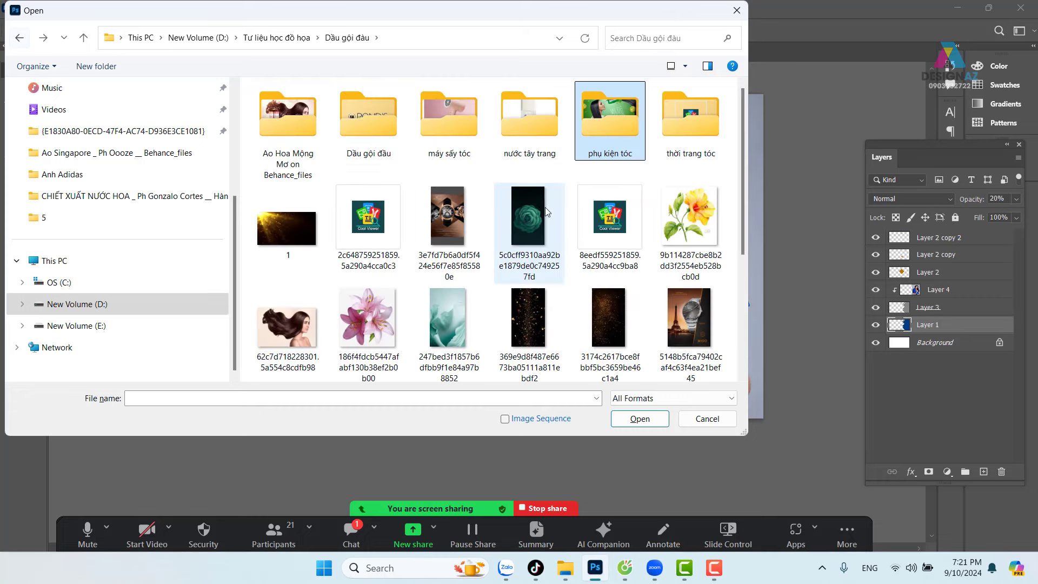
scroll(546, 207, down, 5)
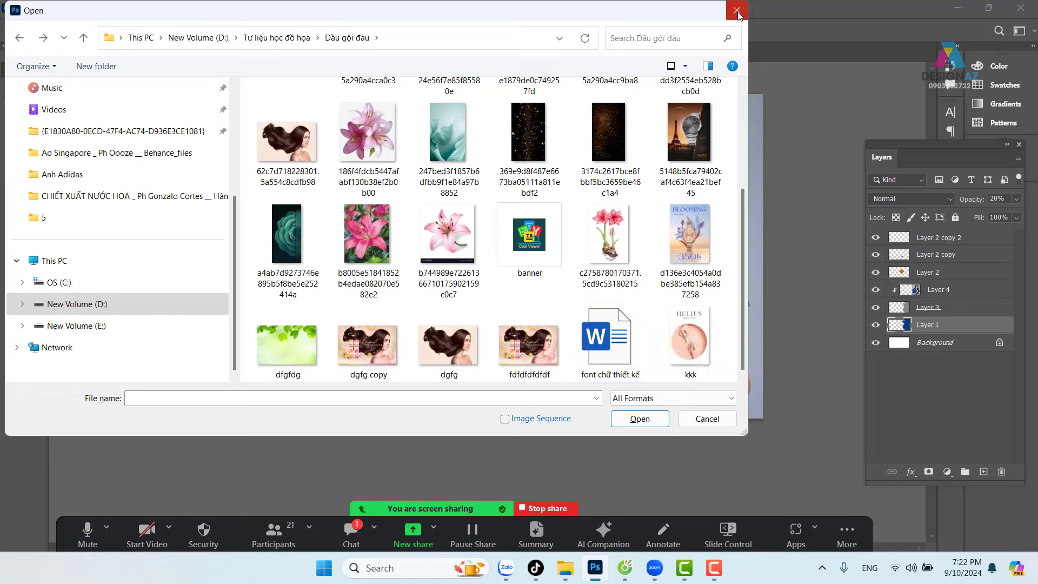
scroll(183, 211, up, 3)
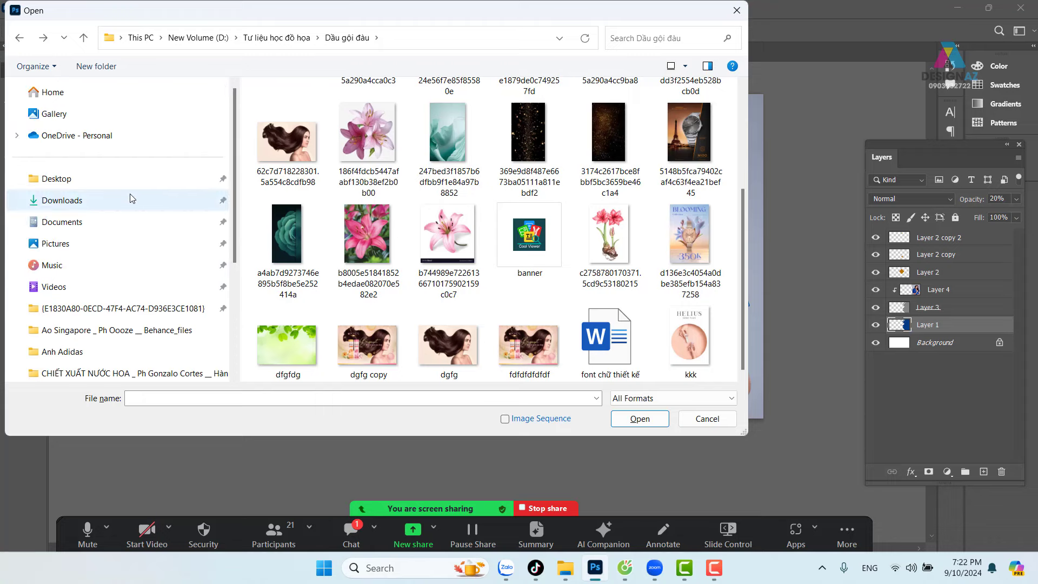
click(114, 200)
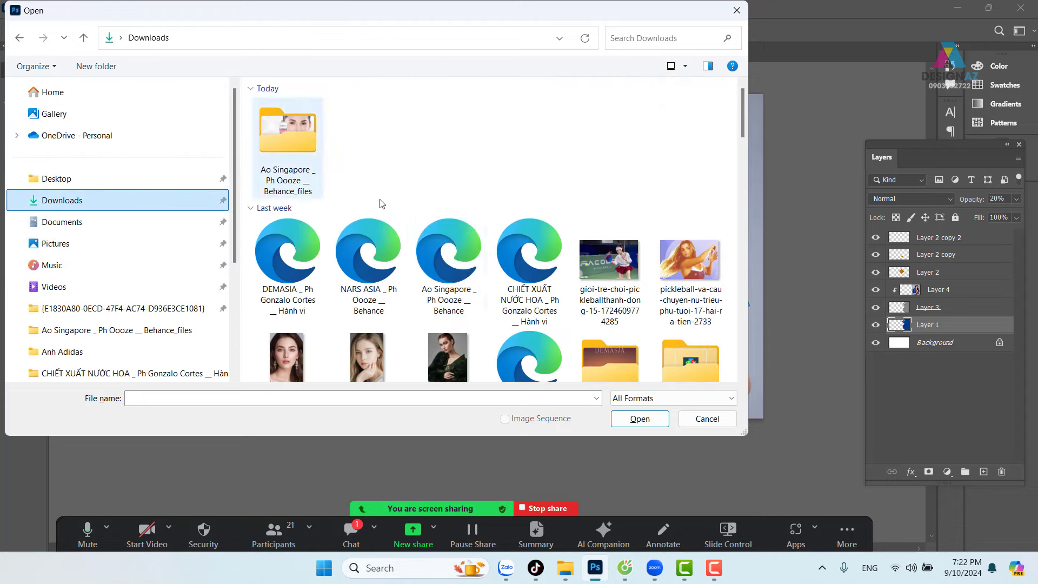
double_click(307, 138)
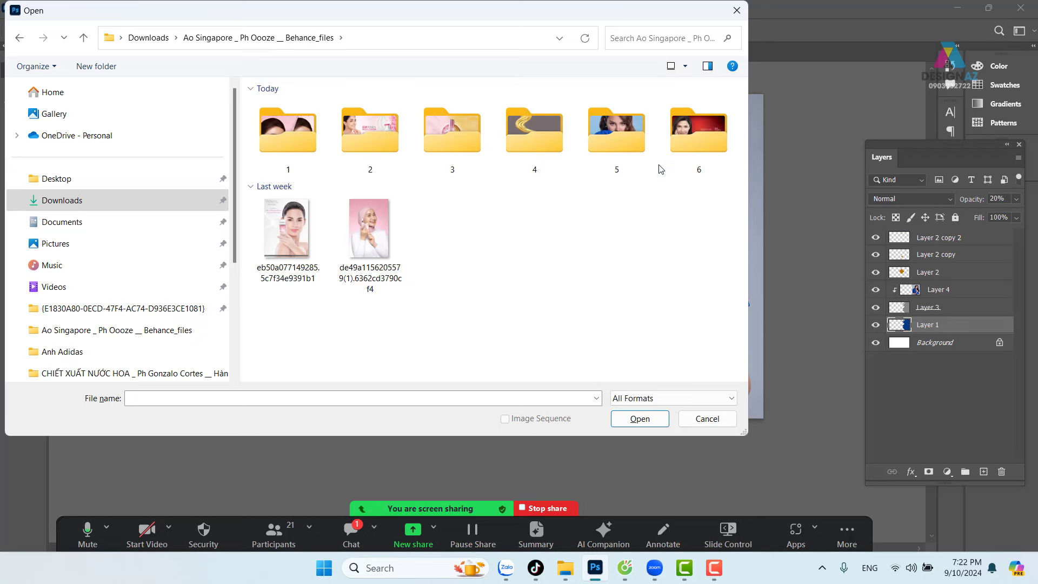
double_click(453, 137)
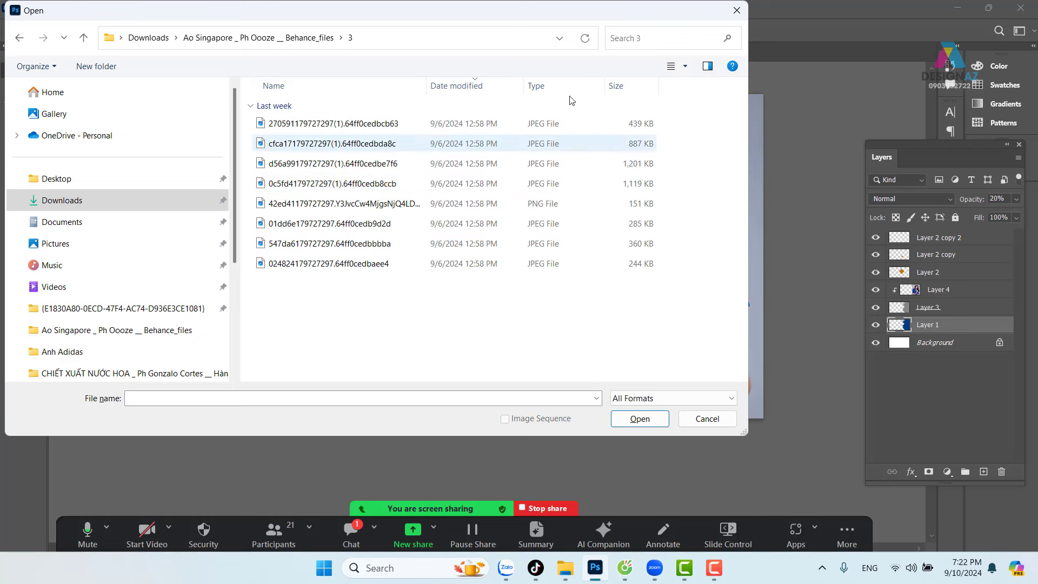
click(686, 66)
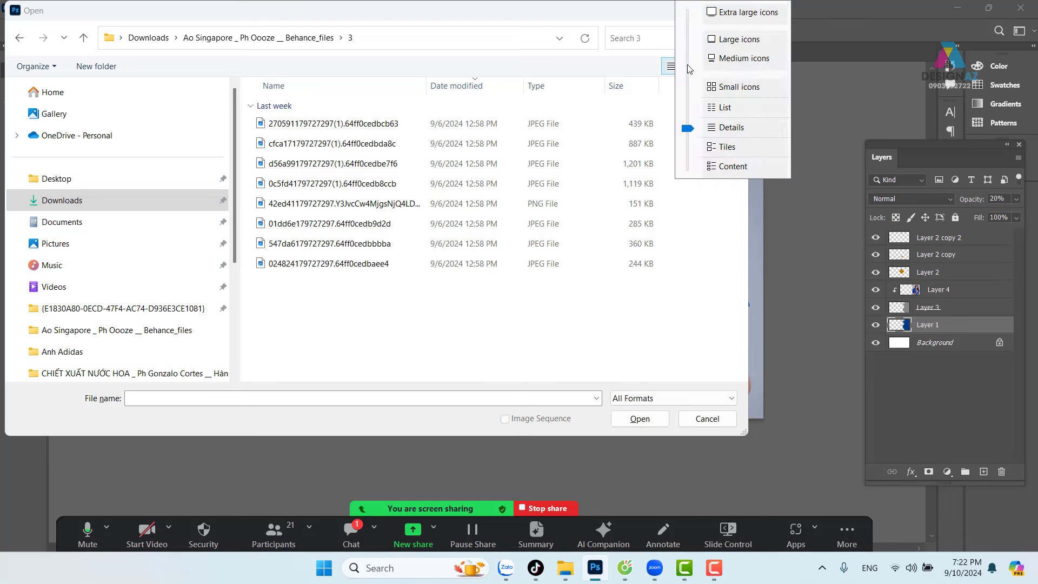
click(736, 41)
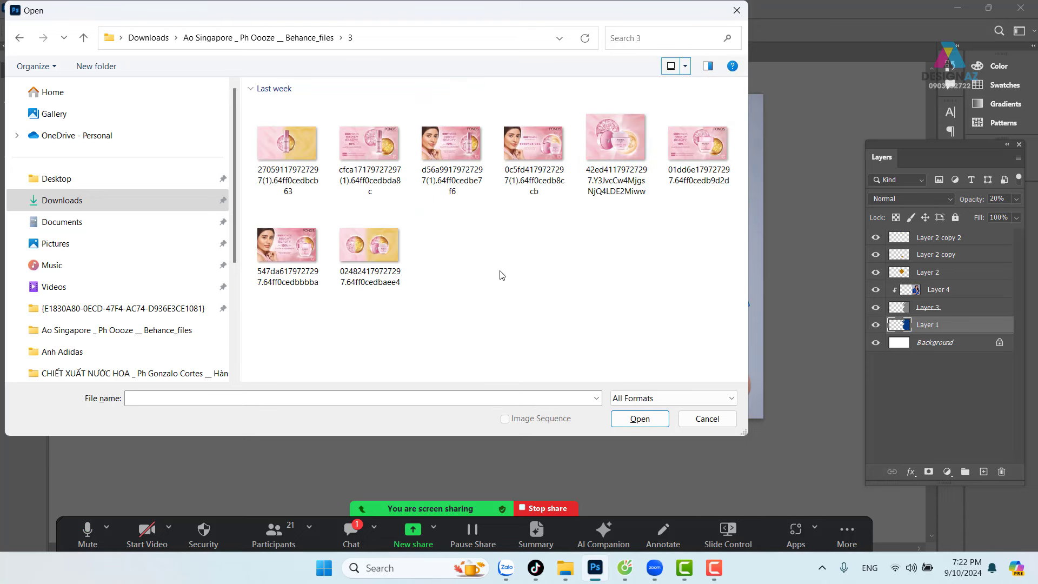
click(736, 10)
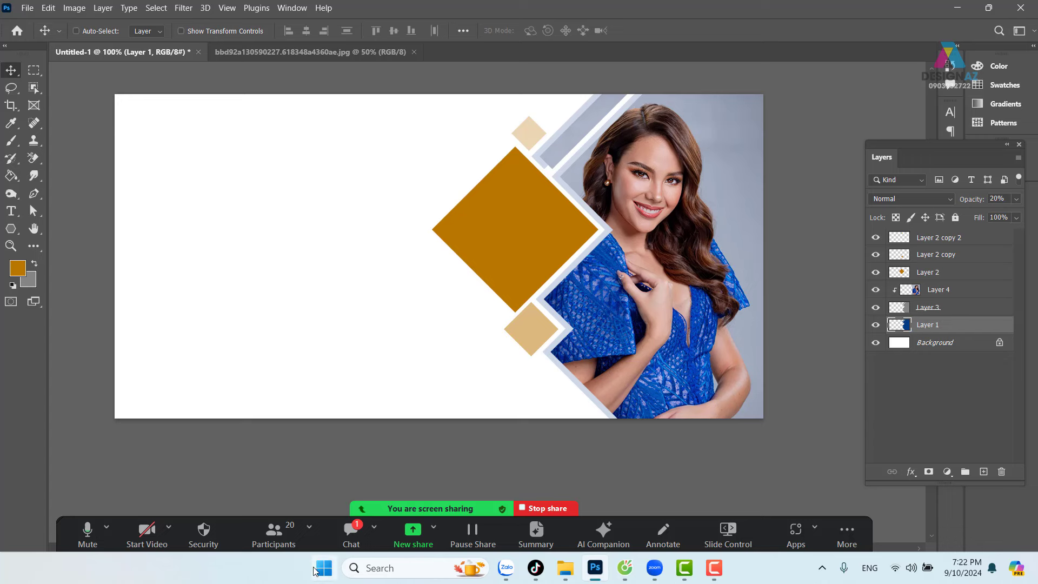
Launch Illustrator 2023 from Windows search, then switch Photoshop's Type tool back to Move.
click(315, 569)
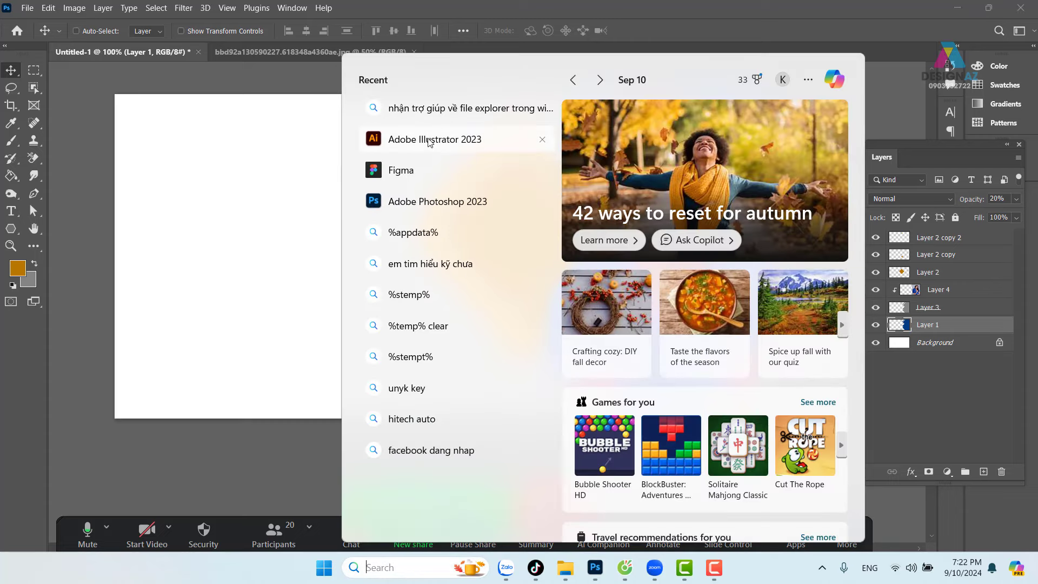
click(429, 141)
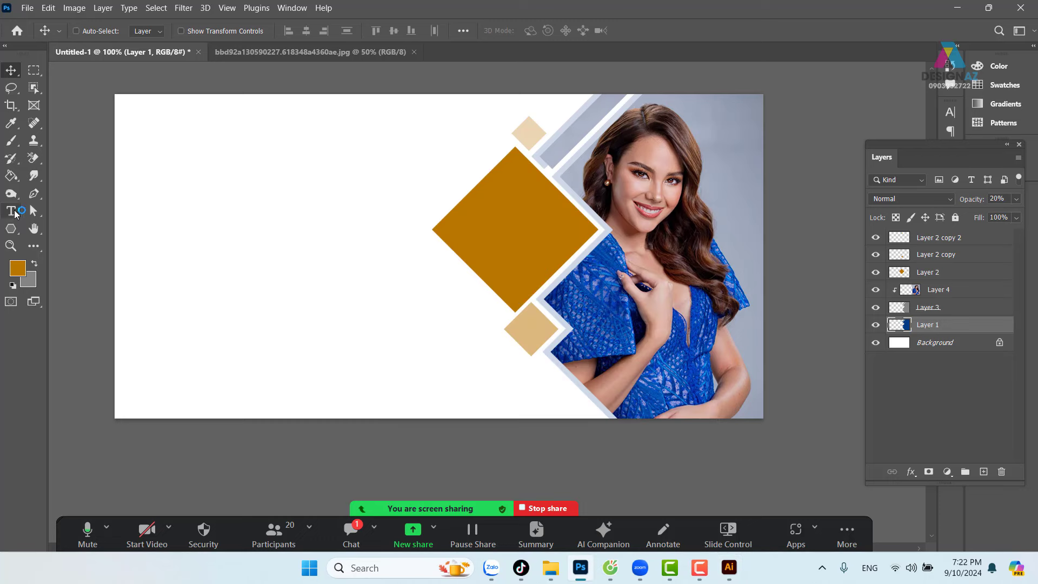
click(14, 212)
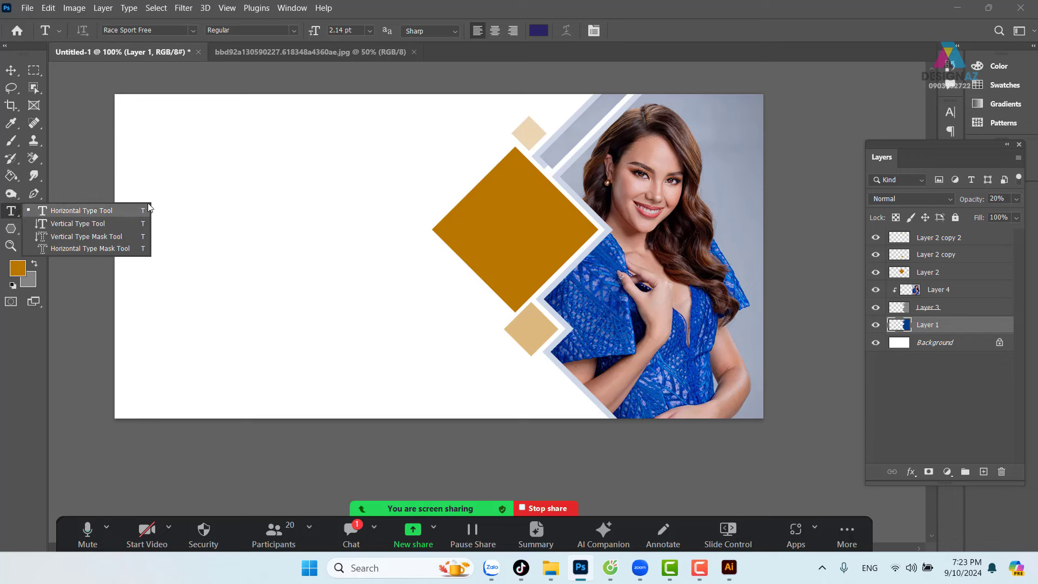
click(11, 70)
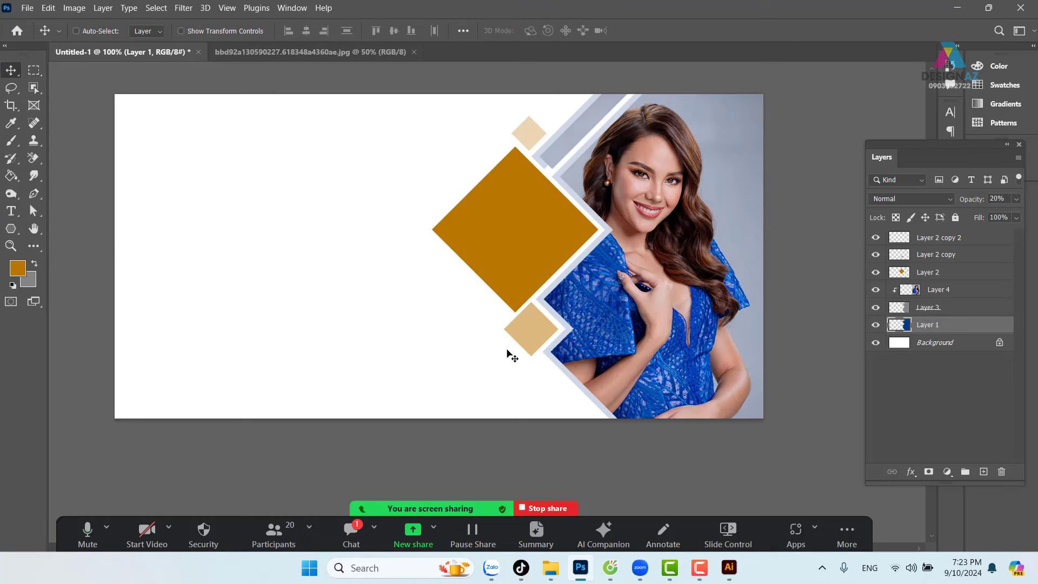
Dismiss Windows search and open the 'Tài liệu cần thiết cho thiết kế ui ux' Figma file.
click(386, 572)
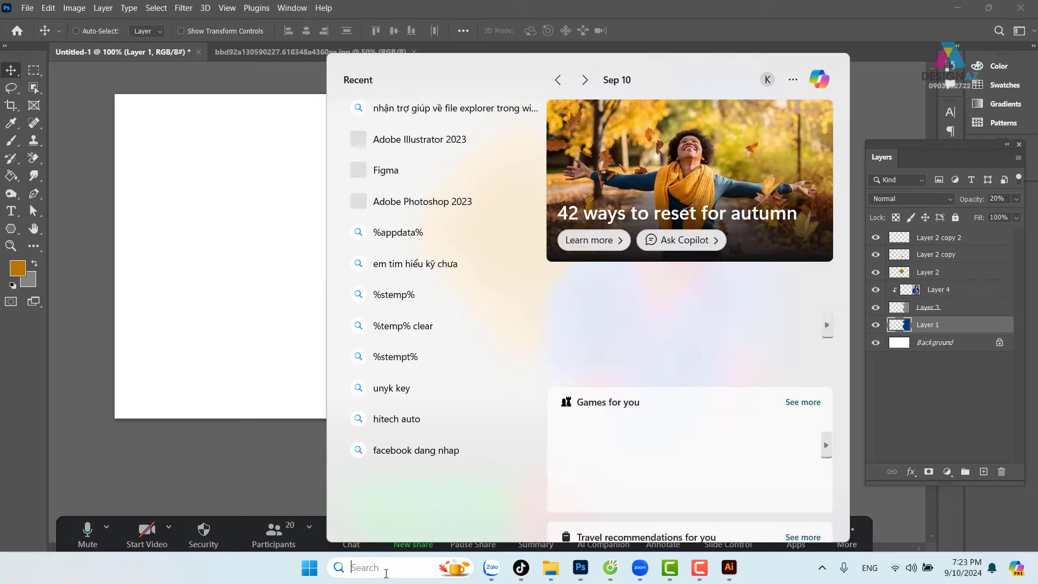
key(Escape)
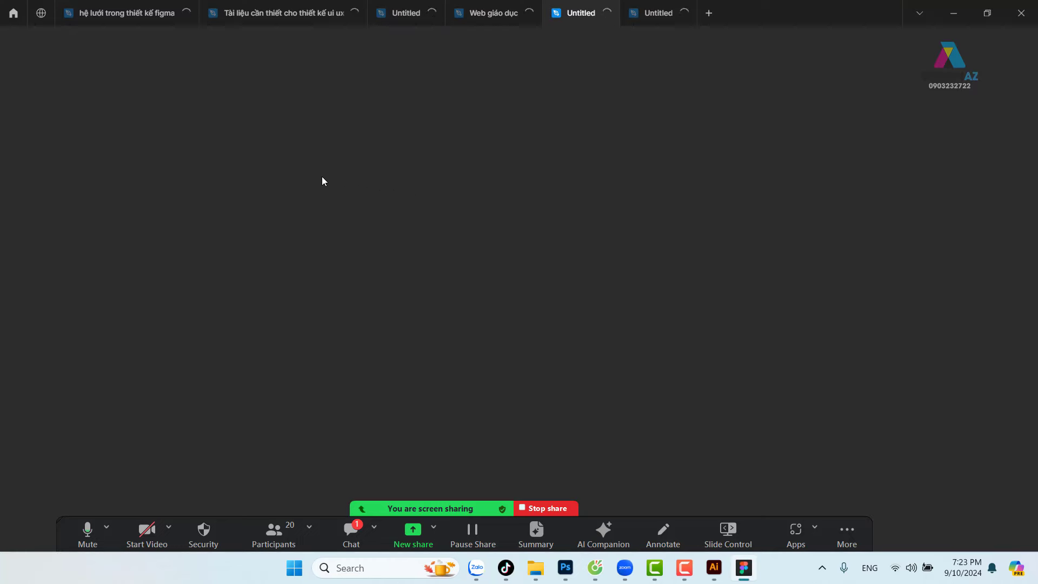
click(289, 17)
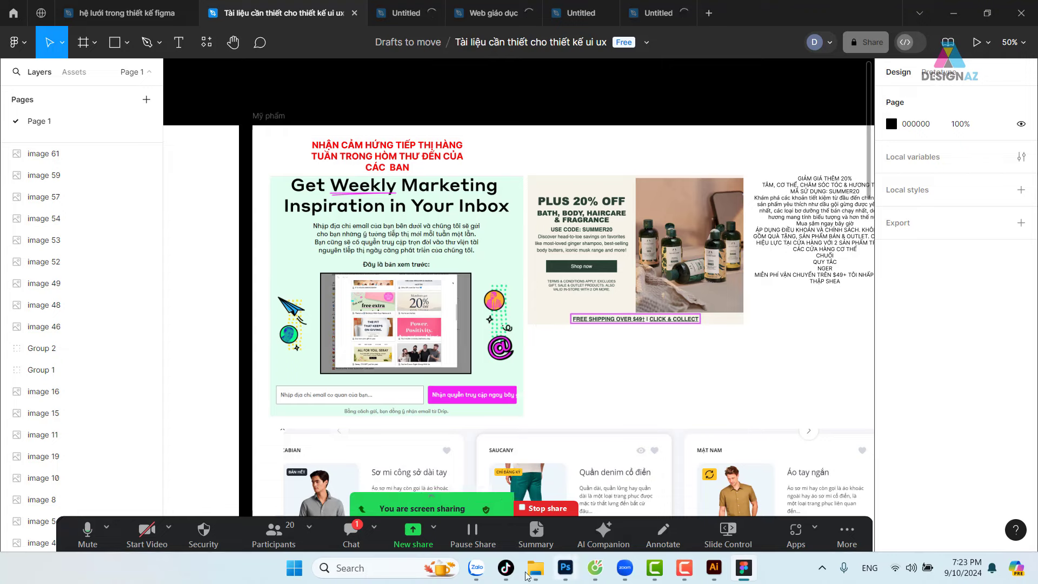
Switch the Zoom screen share to the Figma reference-layouts window.
click(413, 533)
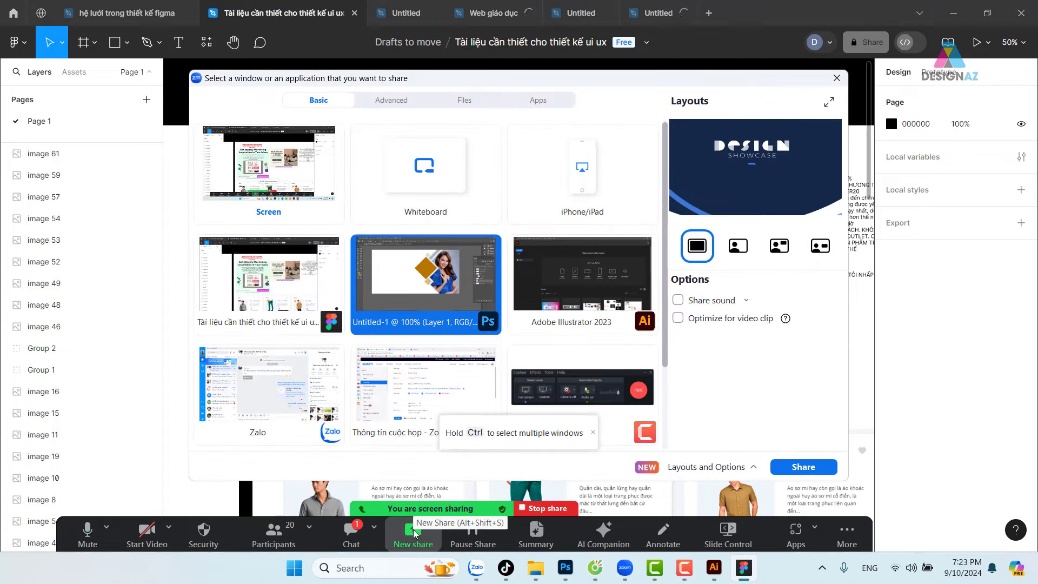
click(308, 273)
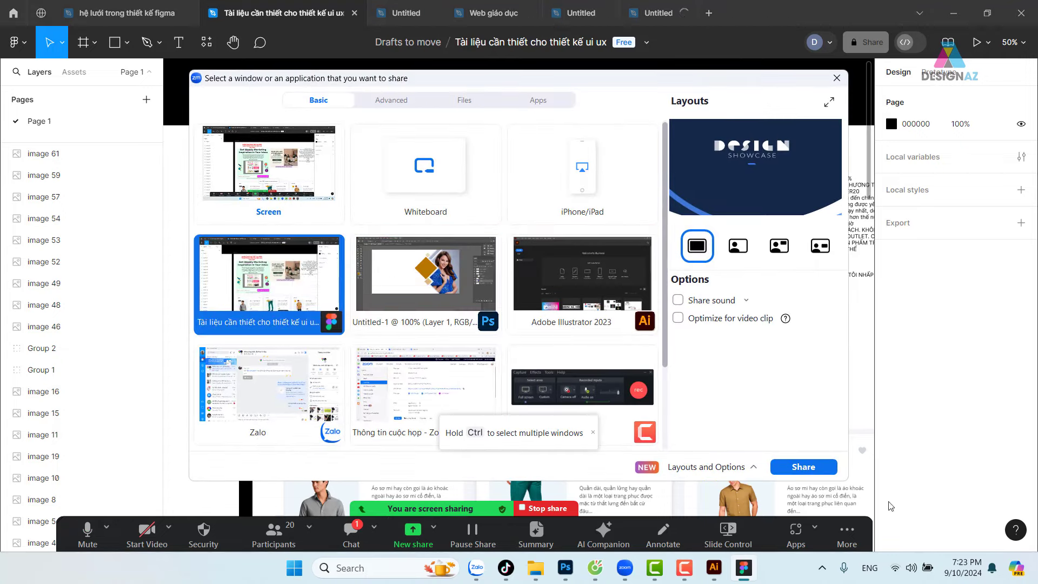
click(821, 467)
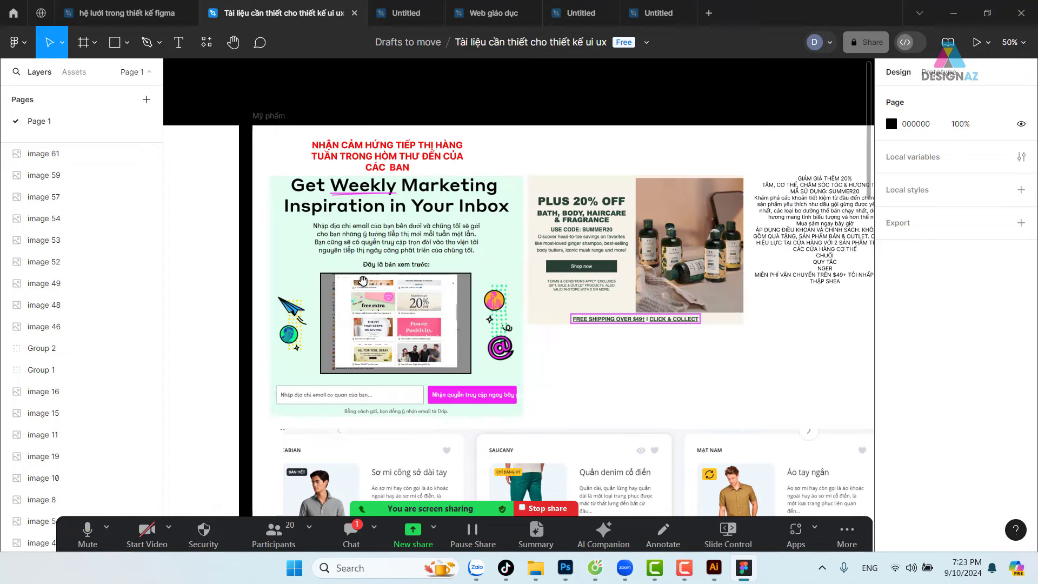
Pan across the reference layouts and zoom out on the Figma canvas.
mouse_move(362, 281)
mouse_down()
mouse_move(699, 254)
mouse_move(646, 116)
mouse_move(568, 366)
mouse_move(487, 271)
mouse_move(447, 271)
mouse_move(479, 262)
mouse_move(637, 265)
mouse_up()
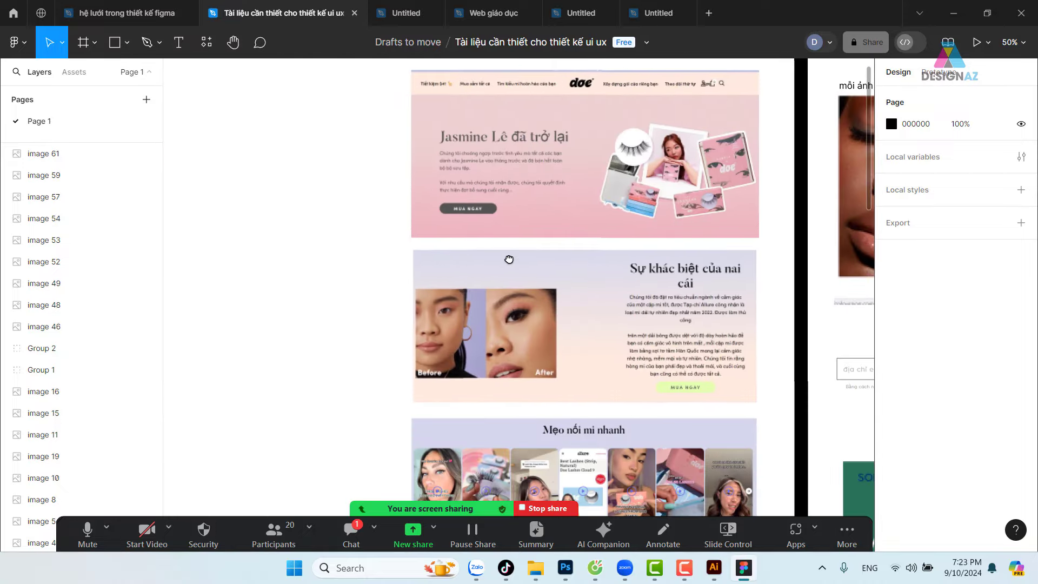
scroll(505, 299, down, 3)
scroll(538, 287, down, 2)
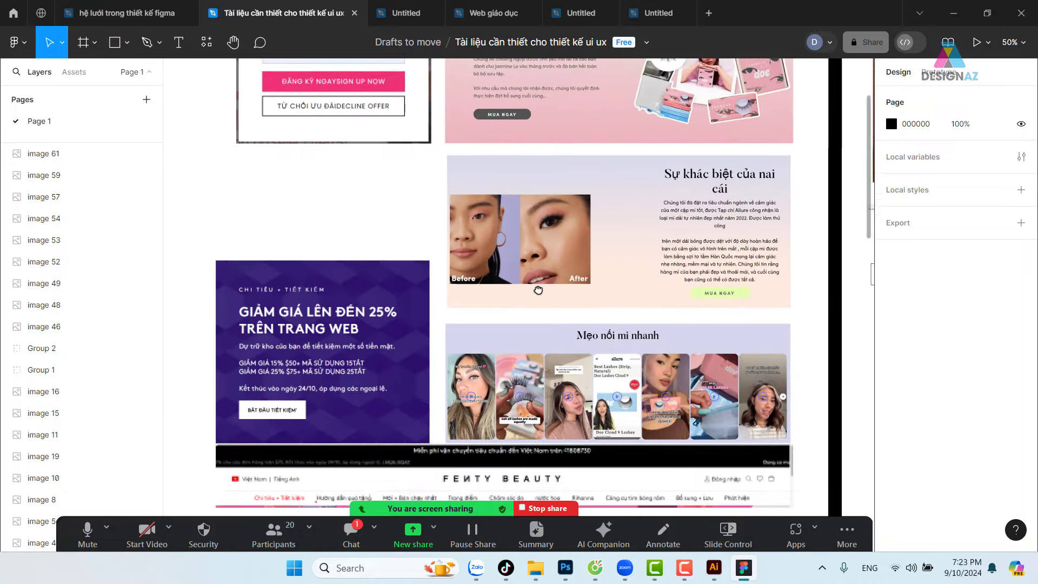
scroll(468, 343, down, 1)
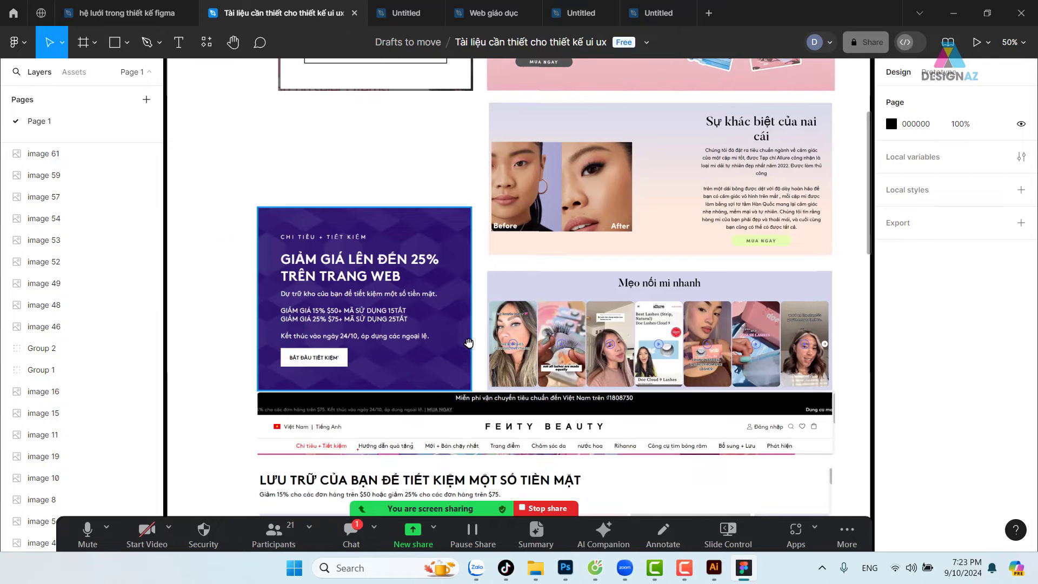
scroll(468, 343, down, 5)
scroll(469, 343, down, 3)
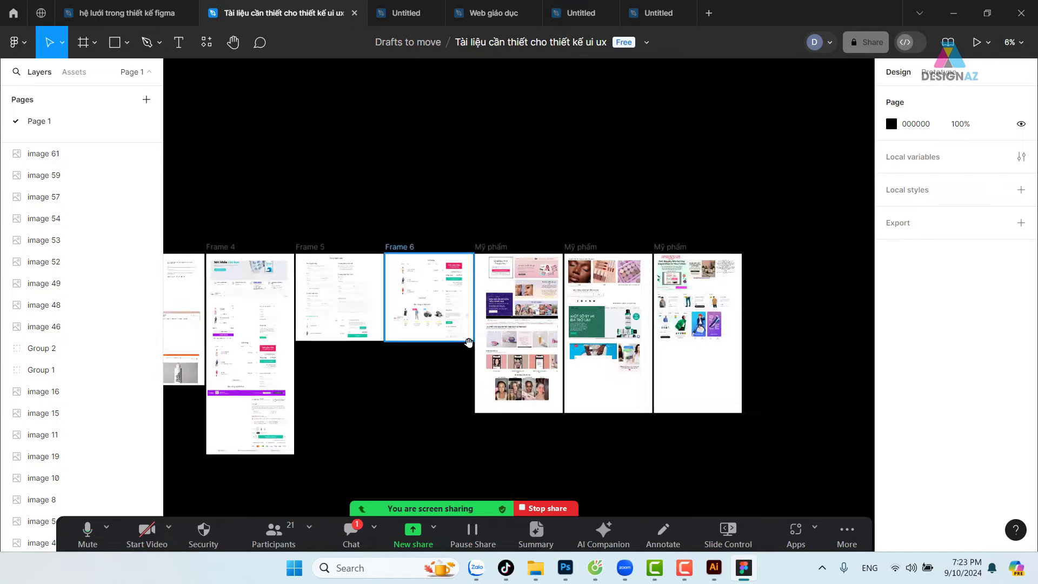
scroll(468, 342, down, 2)
Pan to the leftmost frames and zoom in on the Desktop - 1 wireframe.
drag(345, 359, 609, 334)
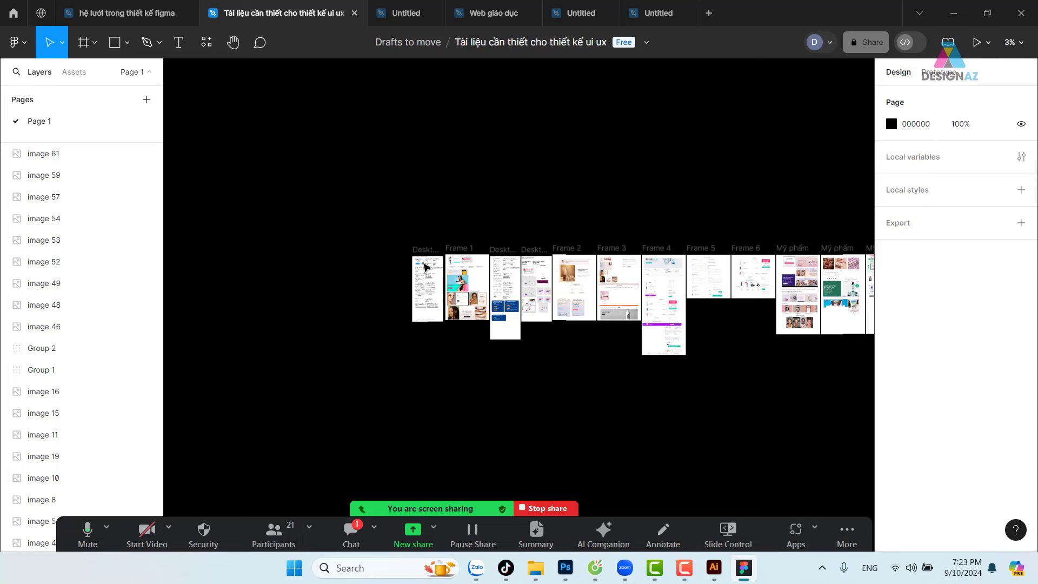
scroll(477, 290, up, 2)
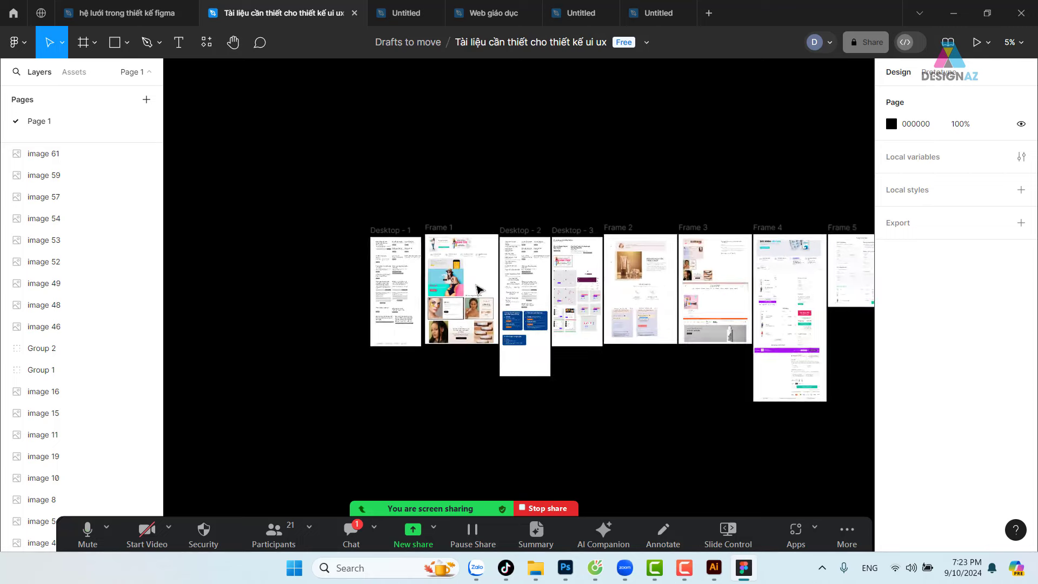
scroll(477, 291, up, 3)
scroll(477, 291, up, 2)
scroll(440, 308, up, 2)
scroll(503, 227, up, 2)
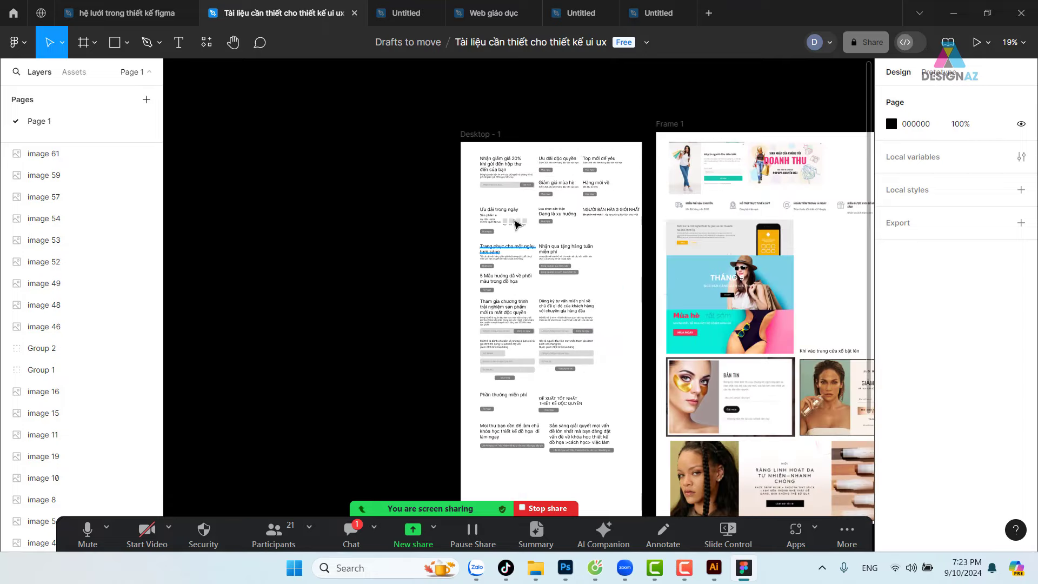
scroll(513, 206, up, 2)
scroll(512, 206, up, 2)
scroll(535, 113, up, 2)
scroll(443, 304, up, 2)
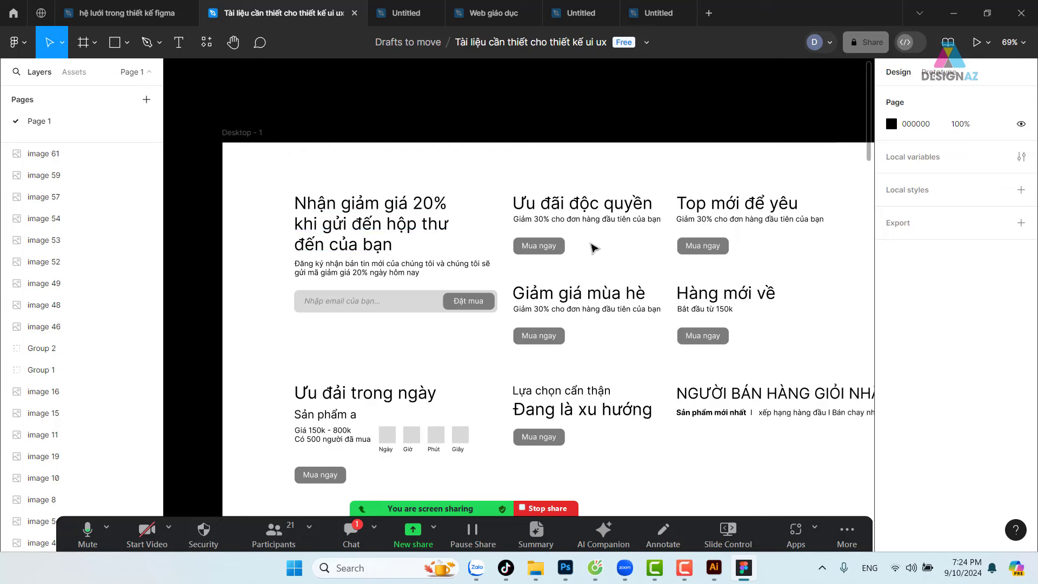
Inspect the 'Ưu đãi độc quyền' offer group and scroll through Desktop - 1's blocks.
scroll(609, 246, right, 5)
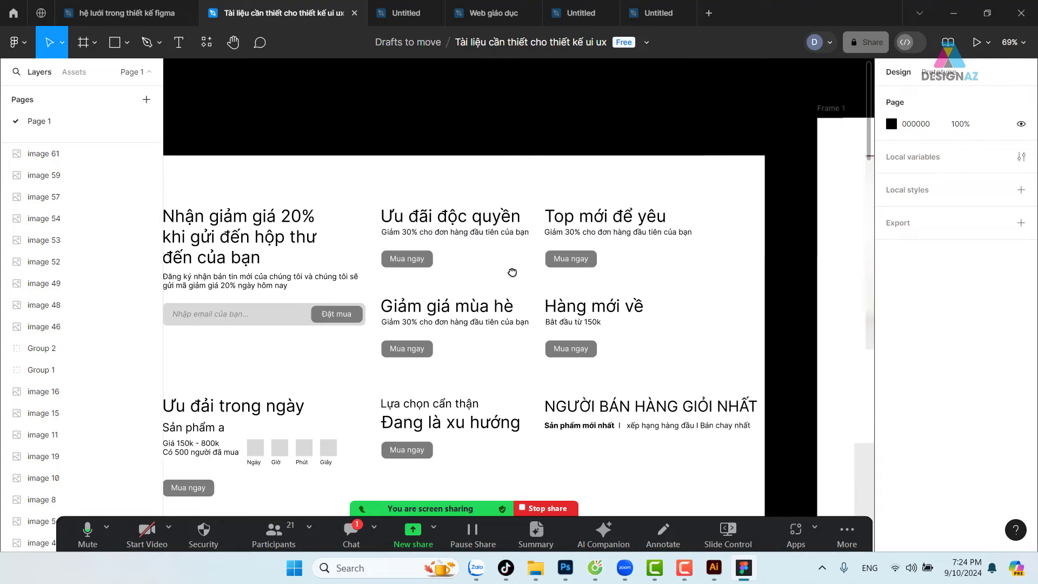
click(441, 232)
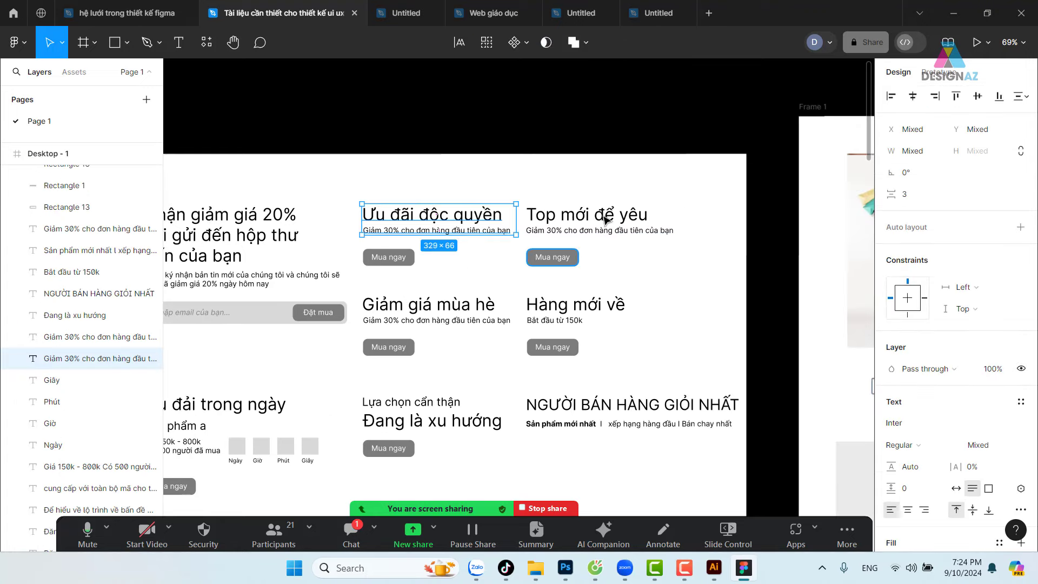
click(622, 175)
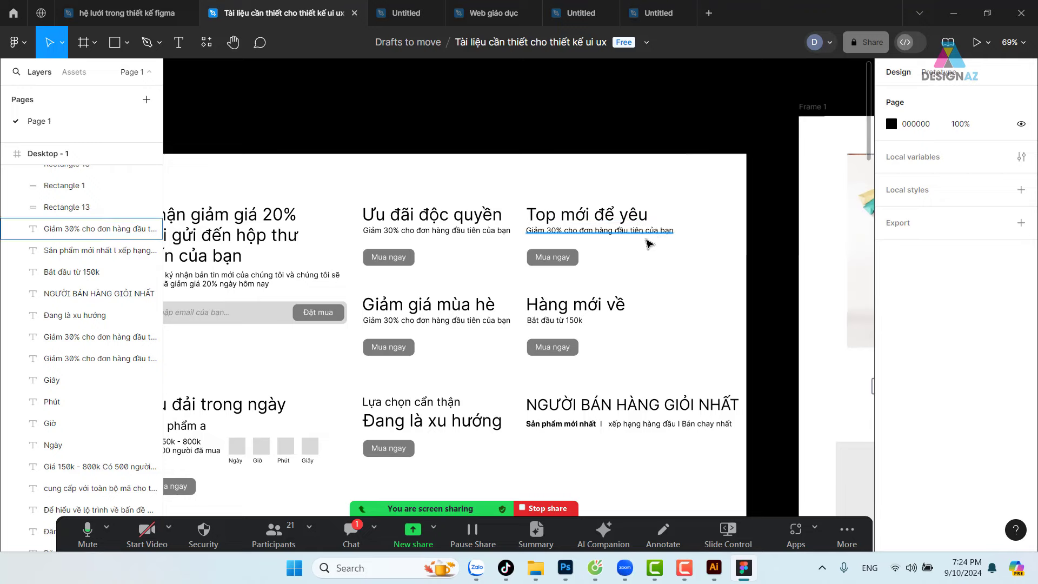
scroll(656, 211, down, 2)
scroll(656, 212, down, 1)
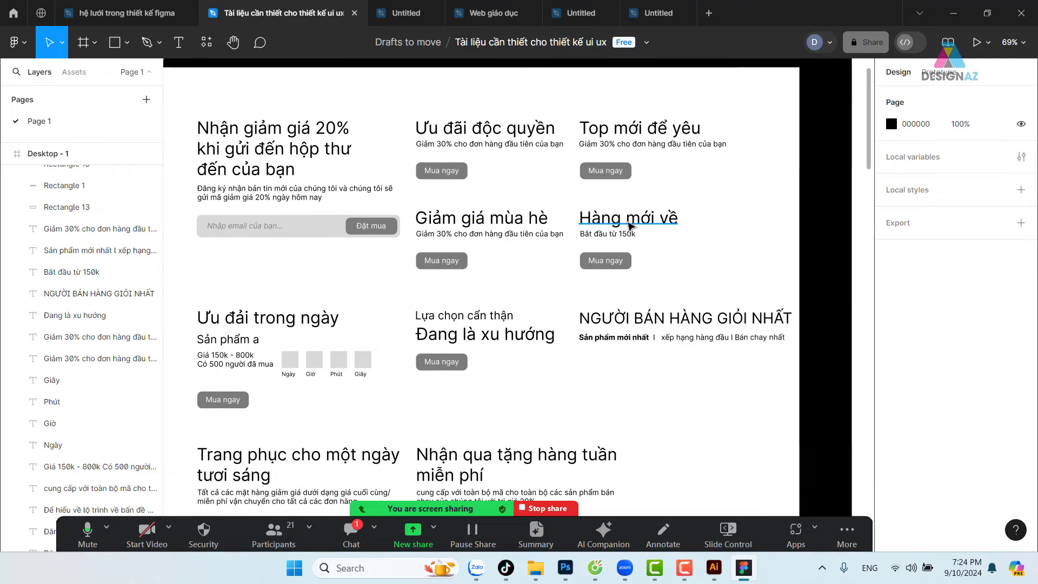
scroll(718, 227, down, 2)
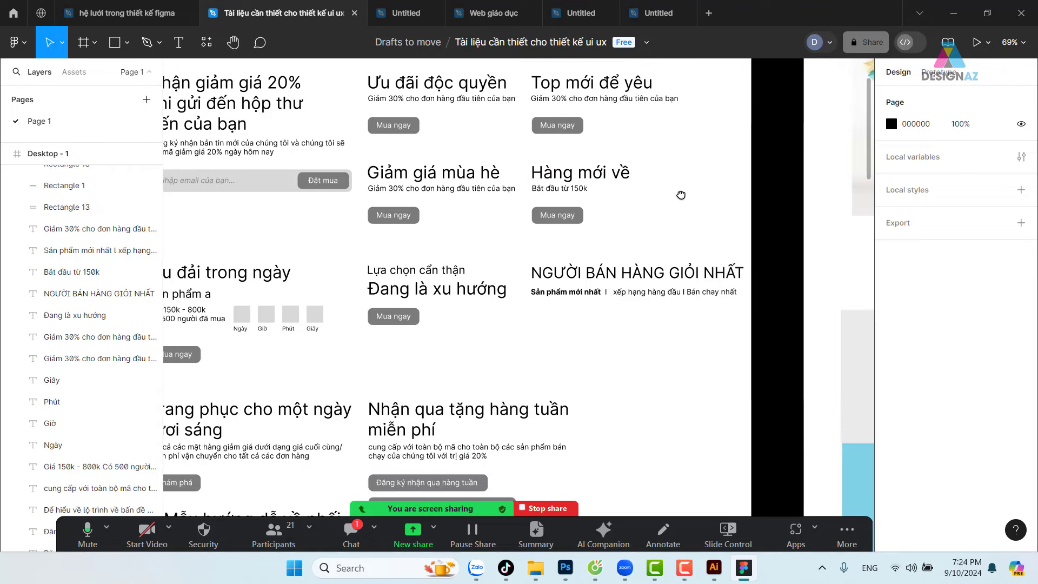
scroll(684, 193, down, 1)
scroll(730, 154, down, 1)
scroll(541, 167, down, 2)
scroll(541, 168, left, 3)
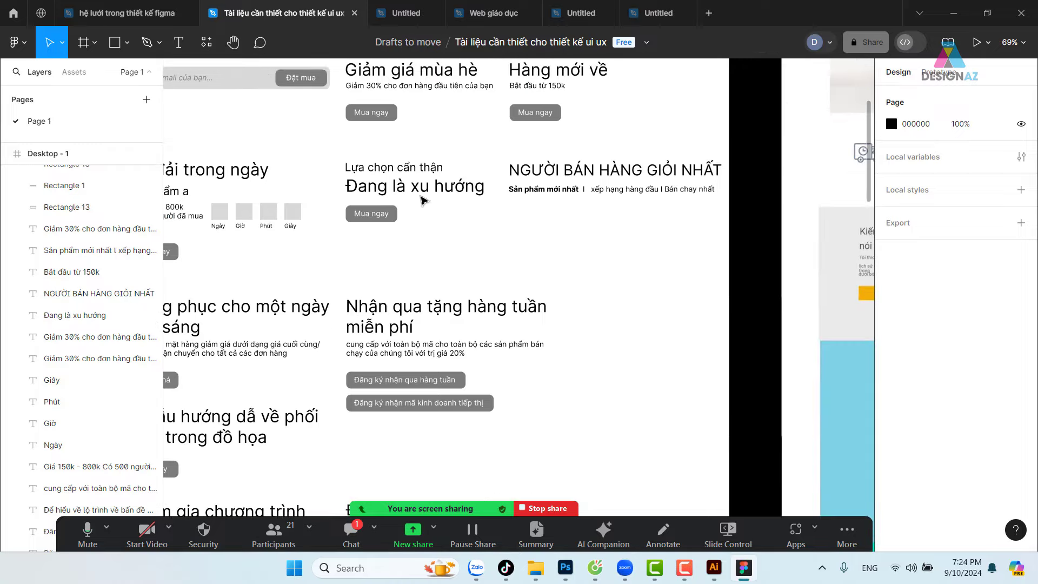
Move over to Frame 1's email sign-up popup and view it at 100%.
drag(727, 256, 283, 183)
scroll(284, 183, up, 3)
scroll(379, 243, up, 2)
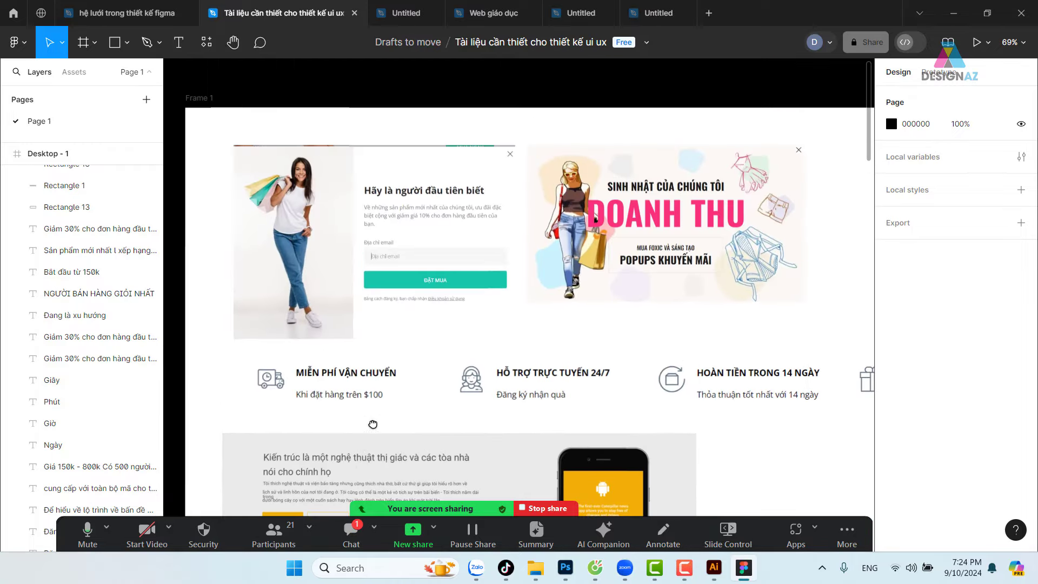
scroll(533, 319, up, 1)
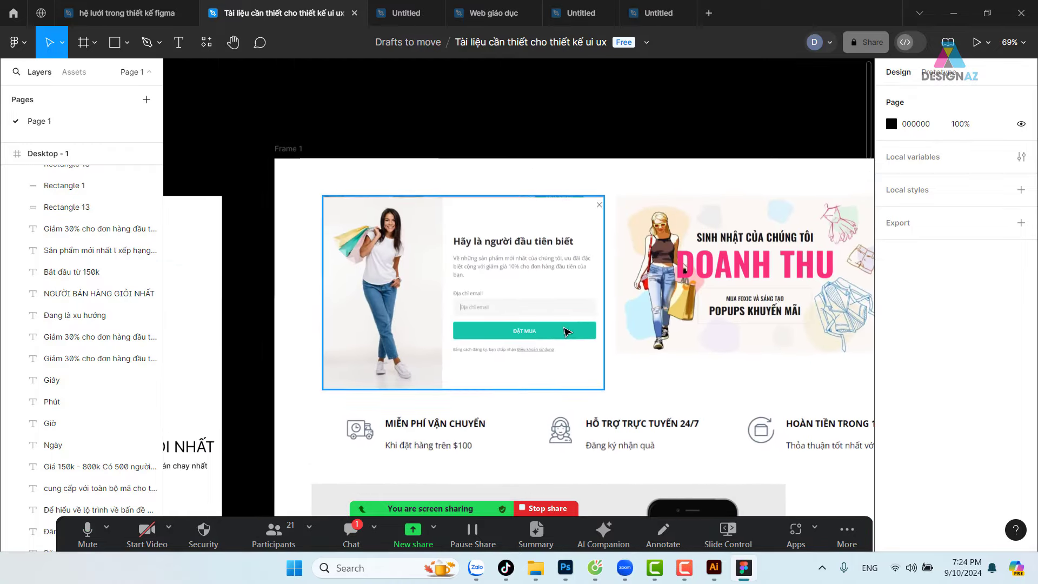
key(shift+0)
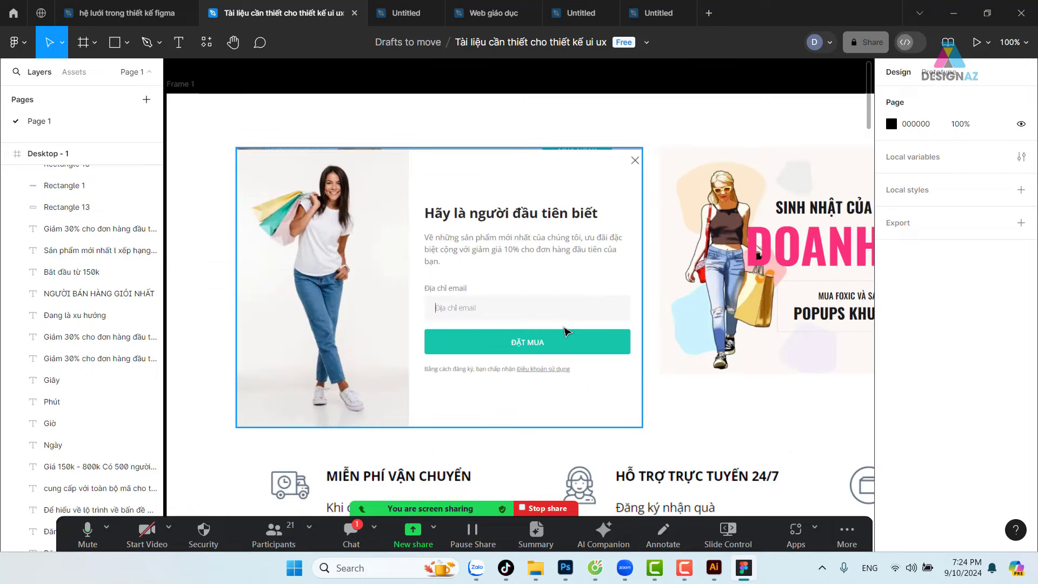
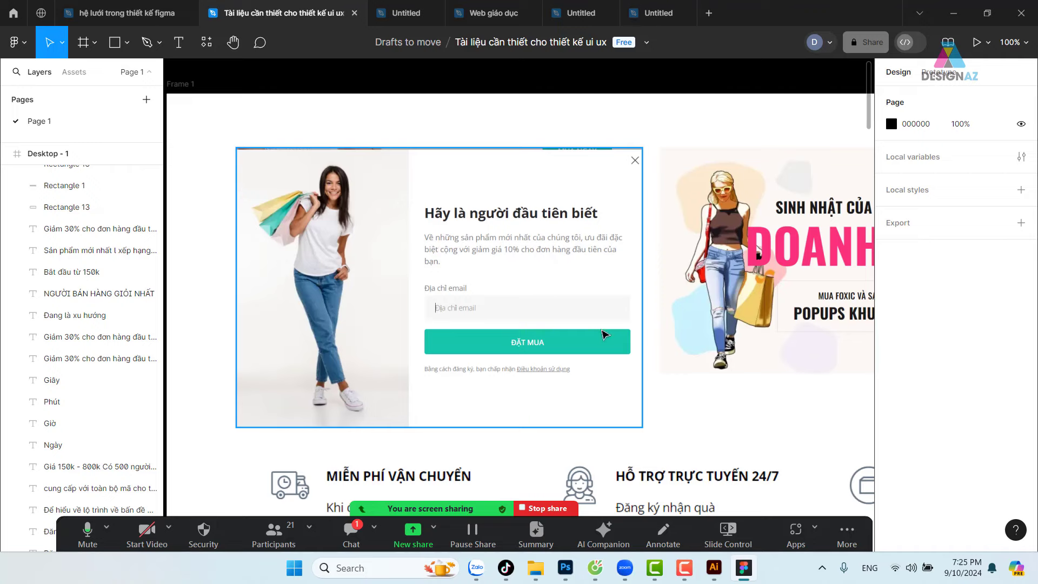
Survey the Figma design frames, zooming in on the Desktop - 3 banner and blue call-to-action cards.
scroll(594, 303, down, 5)
scroll(617, 141, right, 4)
scroll(617, 141, left, 3)
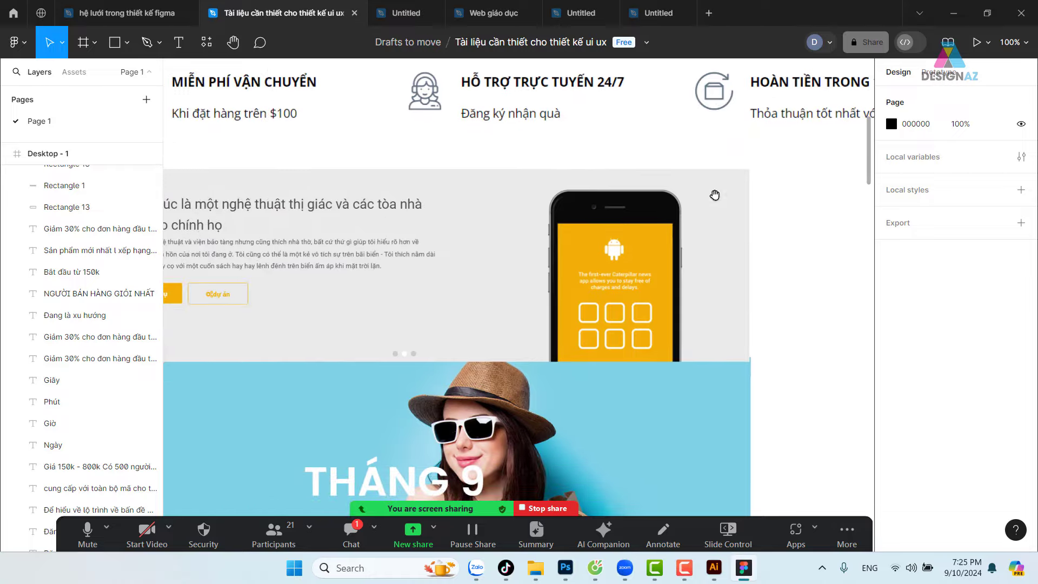
scroll(206, 273, right, 4)
scroll(206, 273, down, 10)
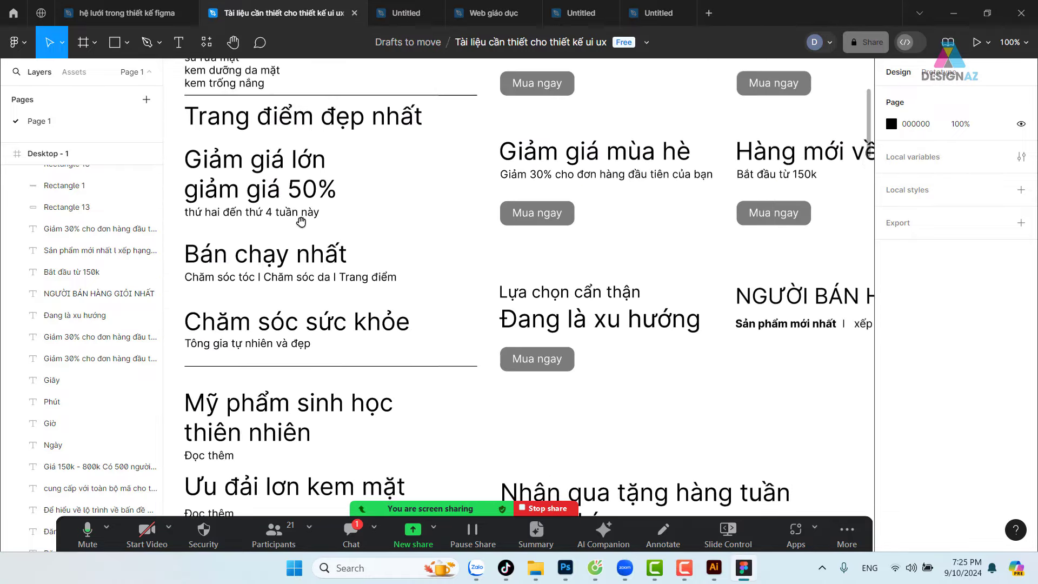
scroll(335, 294, up, 3)
ctrl+scroll(327, 304, down, 3)
ctrl+scroll(328, 303, down, 5)
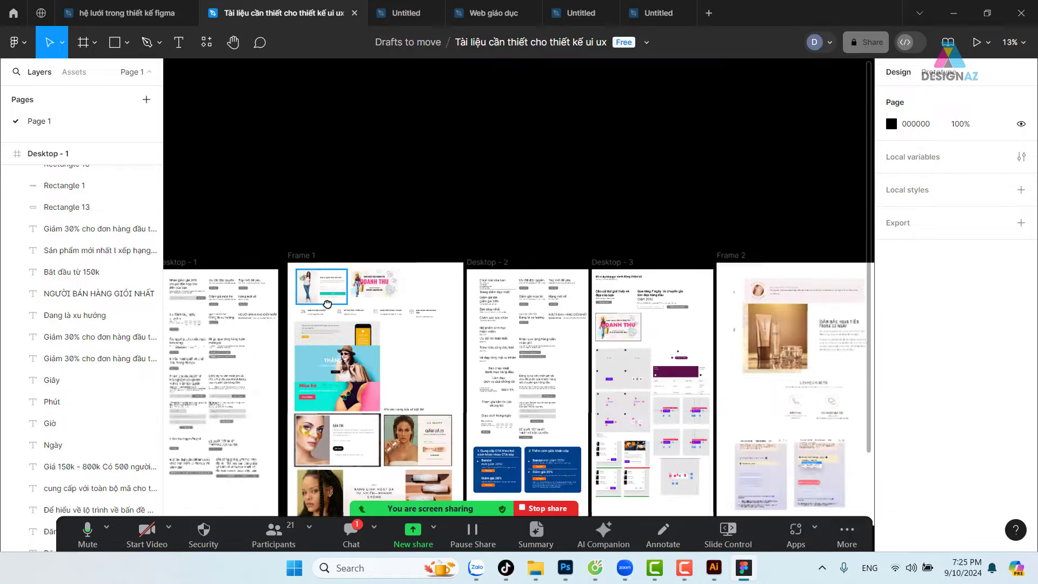
drag(584, 413, 509, 277)
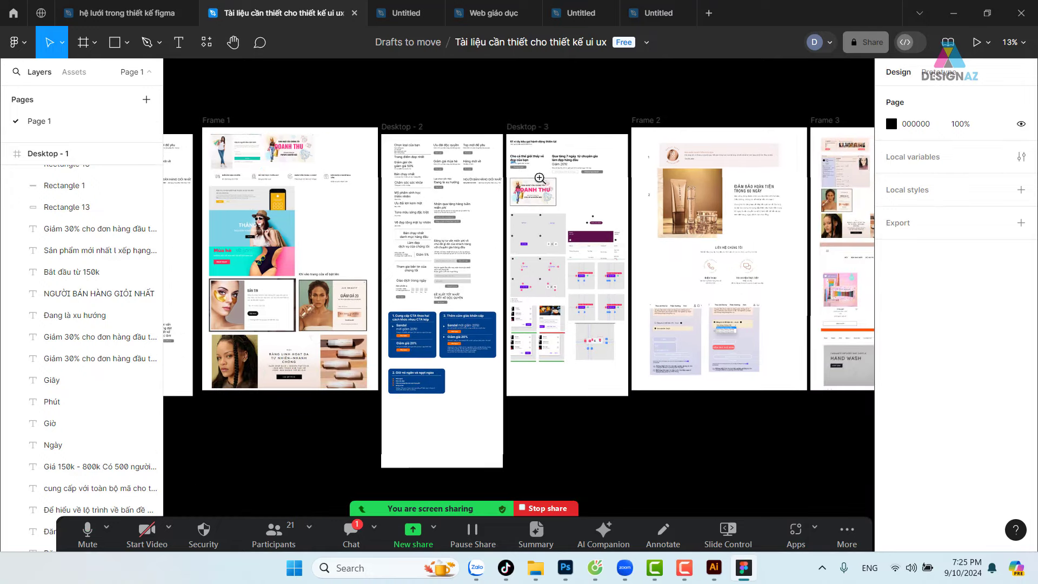
drag(517, 167, 621, 229)
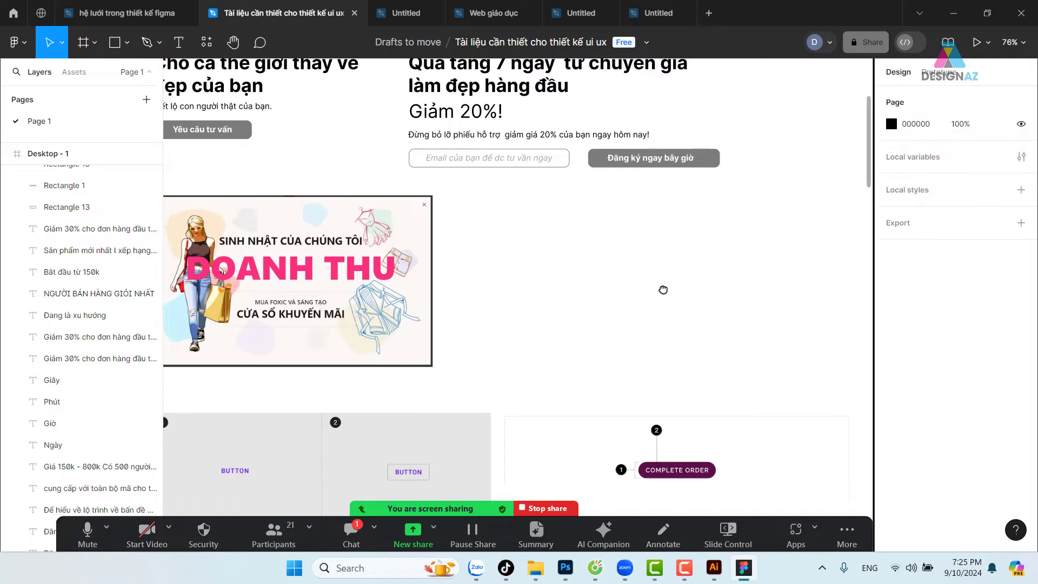
scroll(662, 289, right, 3)
scroll(561, 348, right, 8)
scroll(416, 247, right, 4)
scroll(389, 249, right, 4)
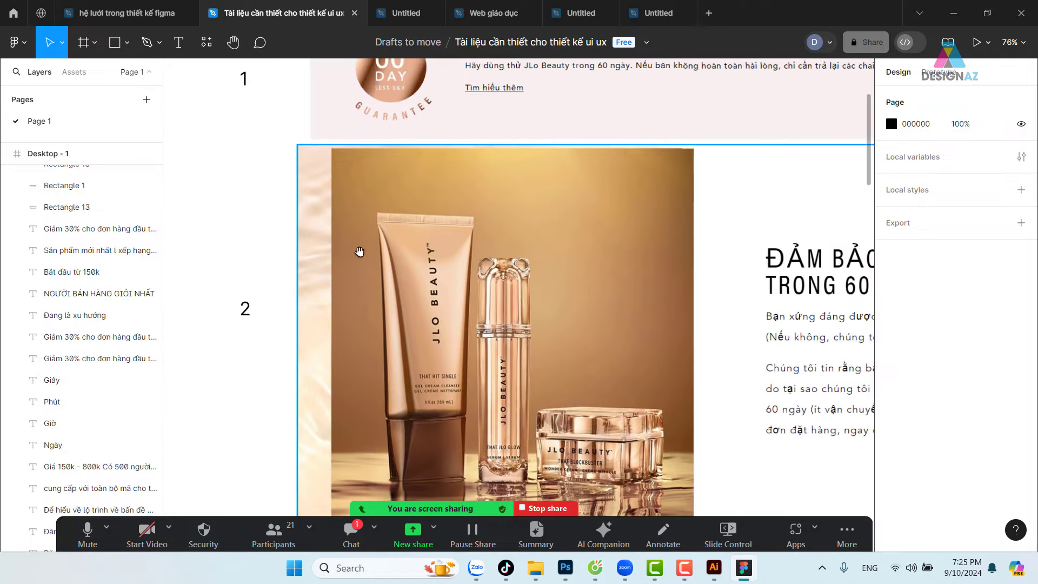
scroll(359, 252, down, 5)
scroll(360, 252, down, 5)
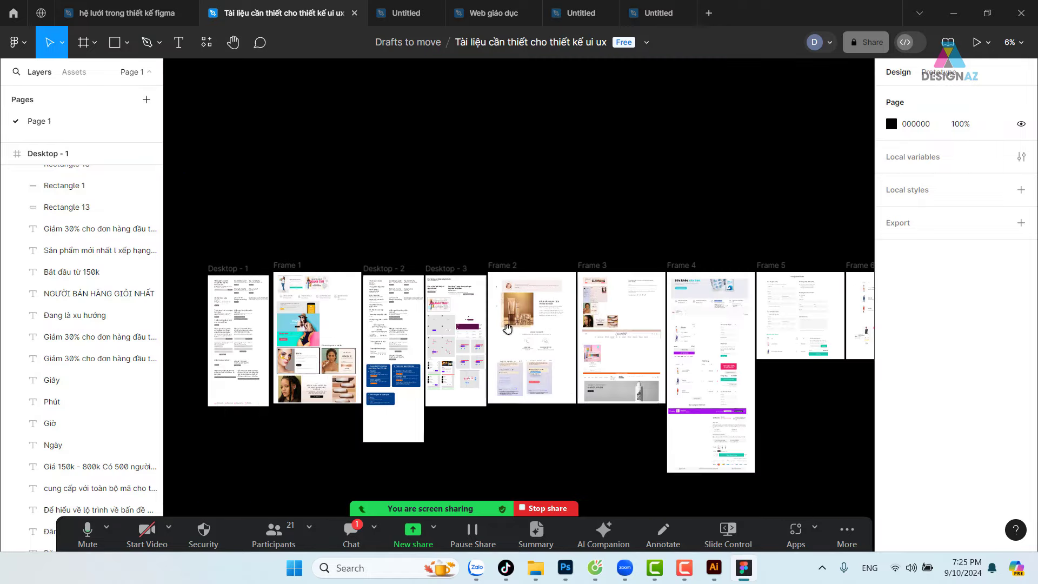
scroll(460, 292, right, 2)
scroll(516, 313, right, 2)
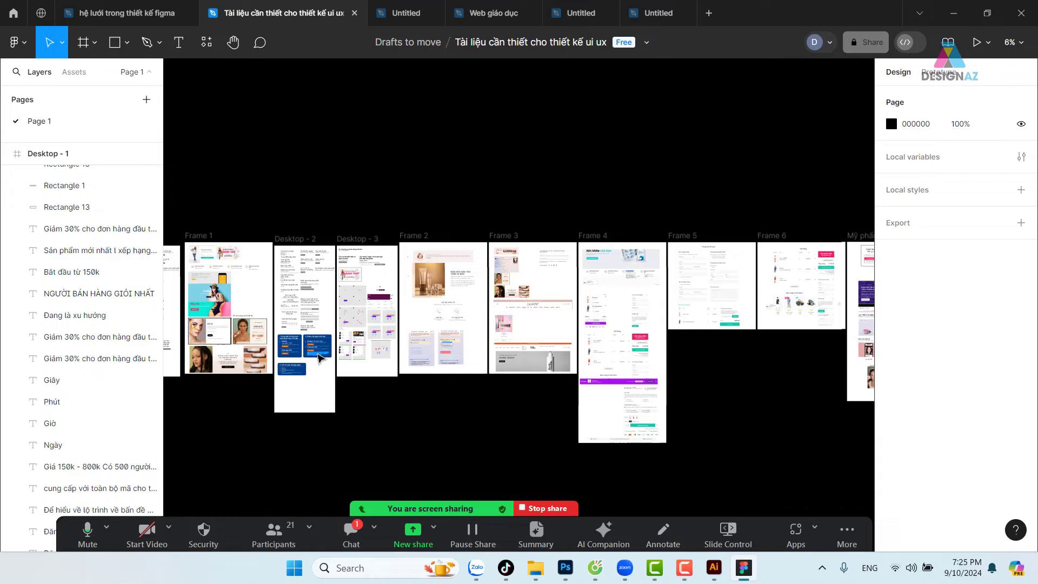
drag(270, 324, 342, 384)
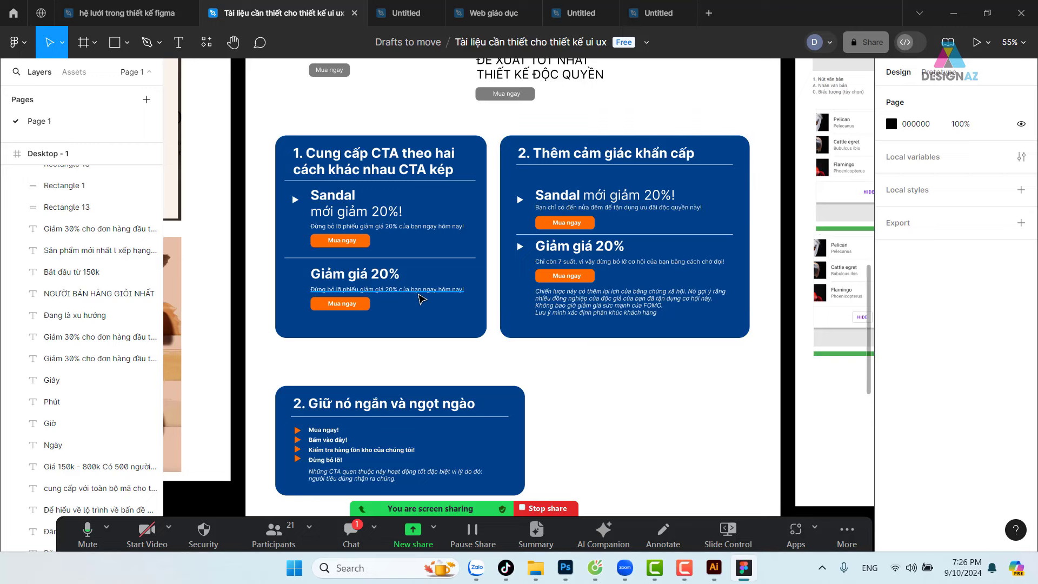
Move to the sample text layouts and open the 'Hàng mới về' heading with all words selected.
scroll(532, 353, down, 1)
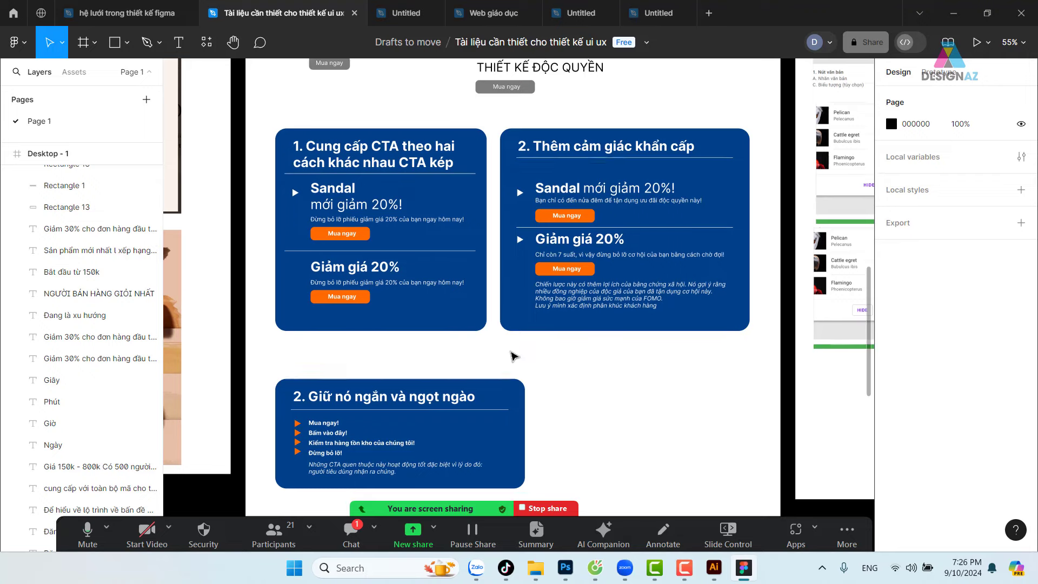
scroll(519, 354, down, 3)
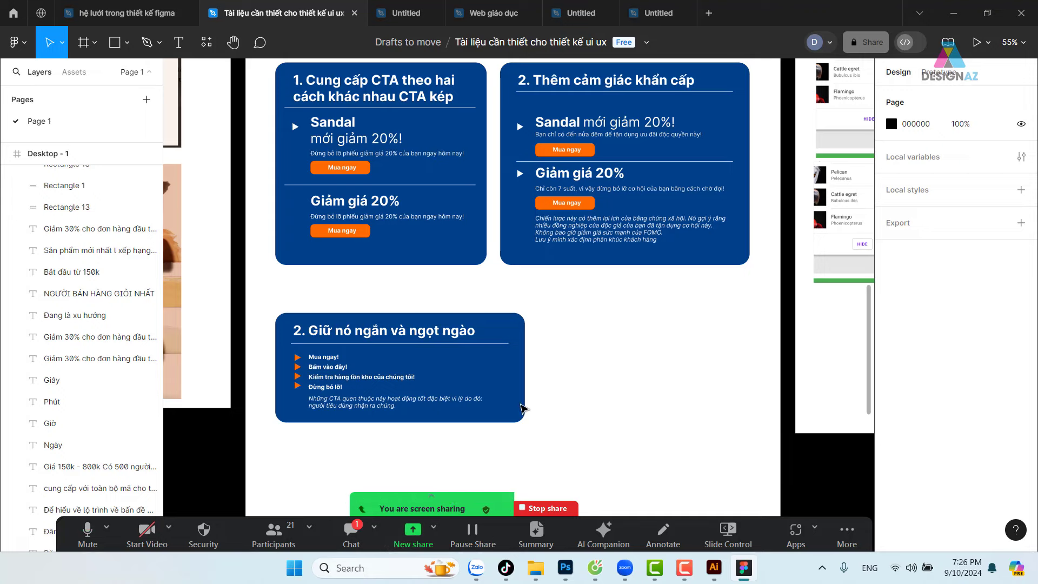
mouse_move(385, 213)
mouse_down()
mouse_move(530, 319)
mouse_move(607, 209)
mouse_move(633, 294)
mouse_move(559, 254)
mouse_move(672, 280)
mouse_move(631, 404)
mouse_move(546, 292)
mouse_move(514, 349)
mouse_move(562, 346)
mouse_move(526, 343)
mouse_up()
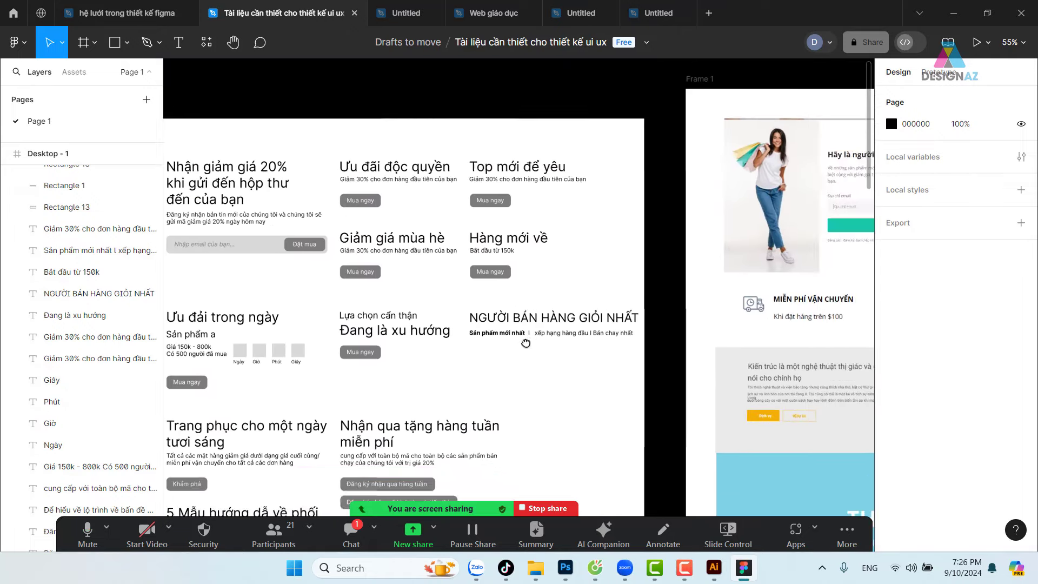
click(522, 241)
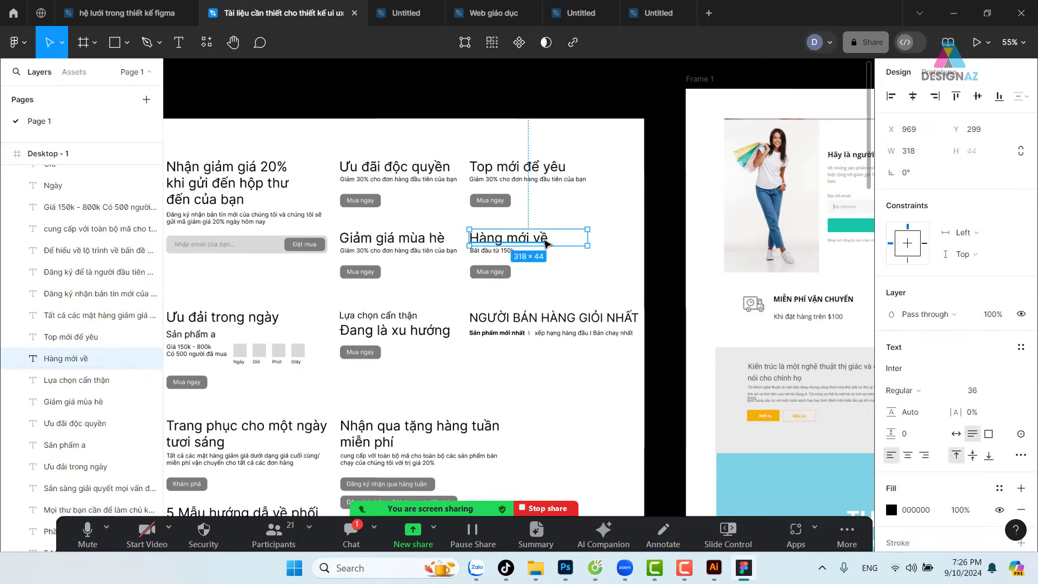
double_click(544, 241)
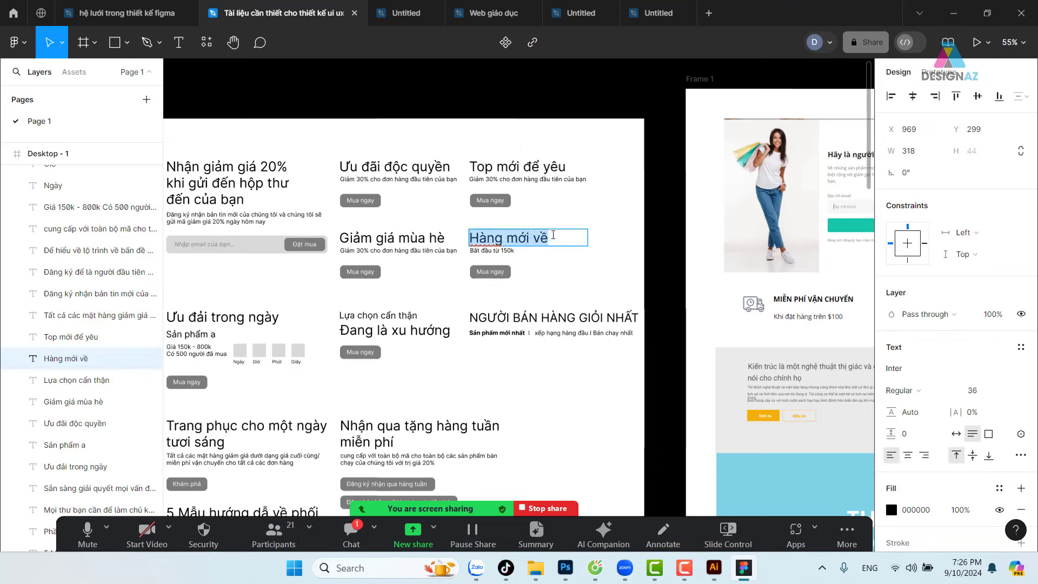
Paste the copied 'Hàng mới về' text as a new type layer in the Photoshop banner.
click(565, 568)
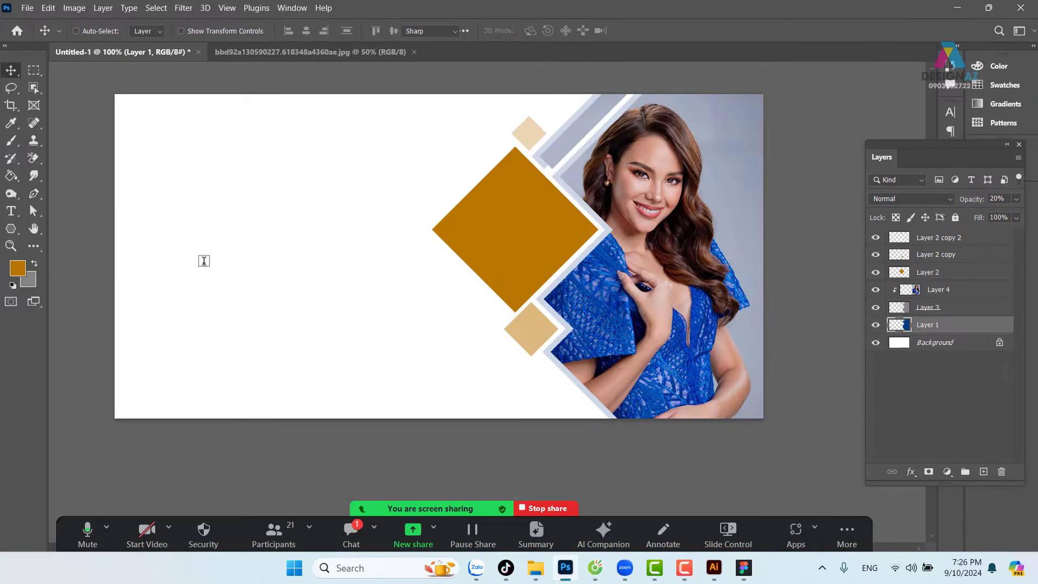
key(t)
key(ctrl+v)
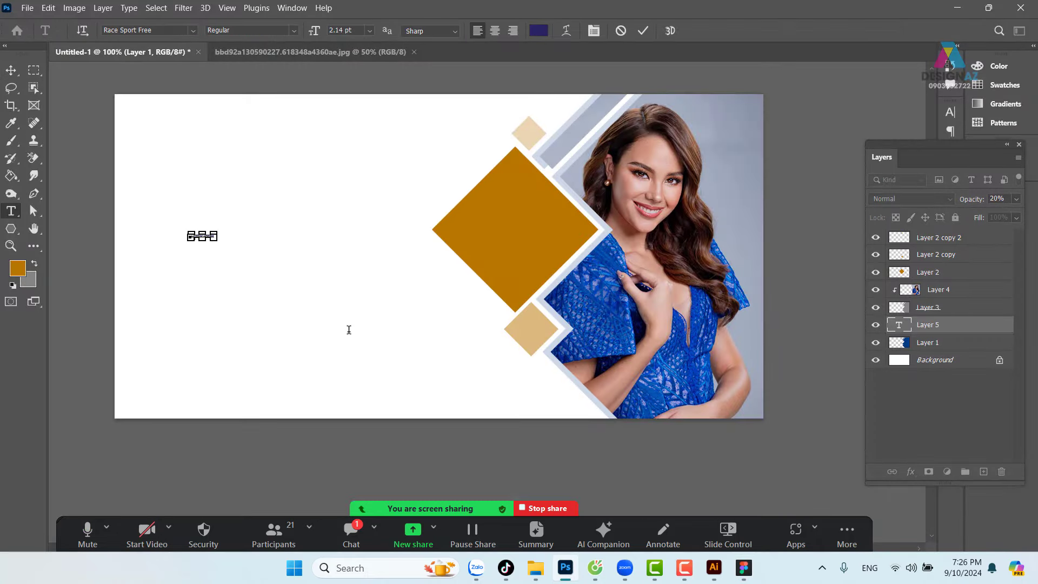
click(11, 70)
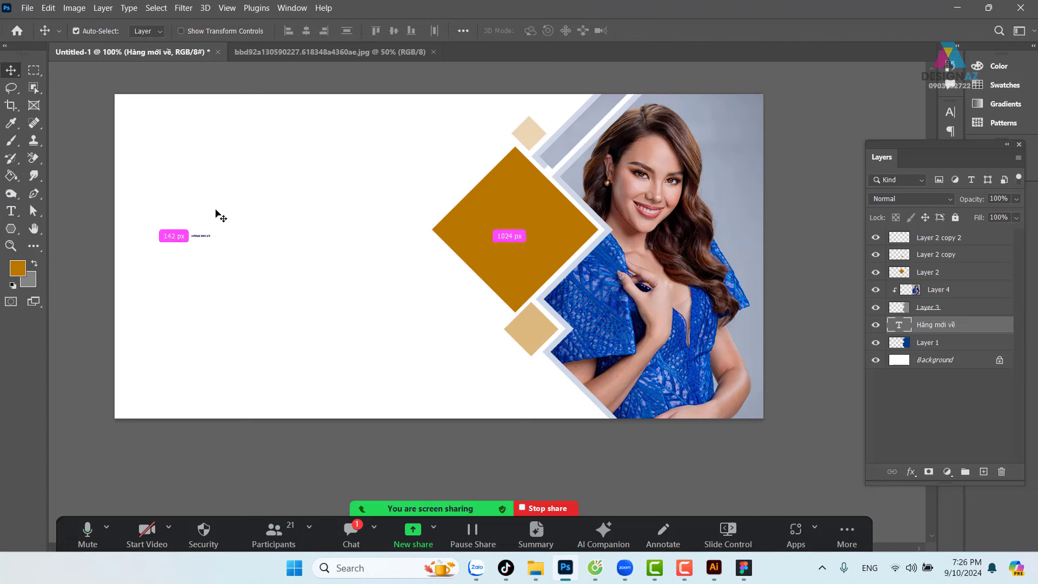
Enlarge the headline to about 416 px wide and nudge it left beside the gold diamond.
key(ctrl+t)
mouse_move(210, 238)
mouse_down()
mouse_move(302, 290)
mouse_move(396, 312)
mouse_up()
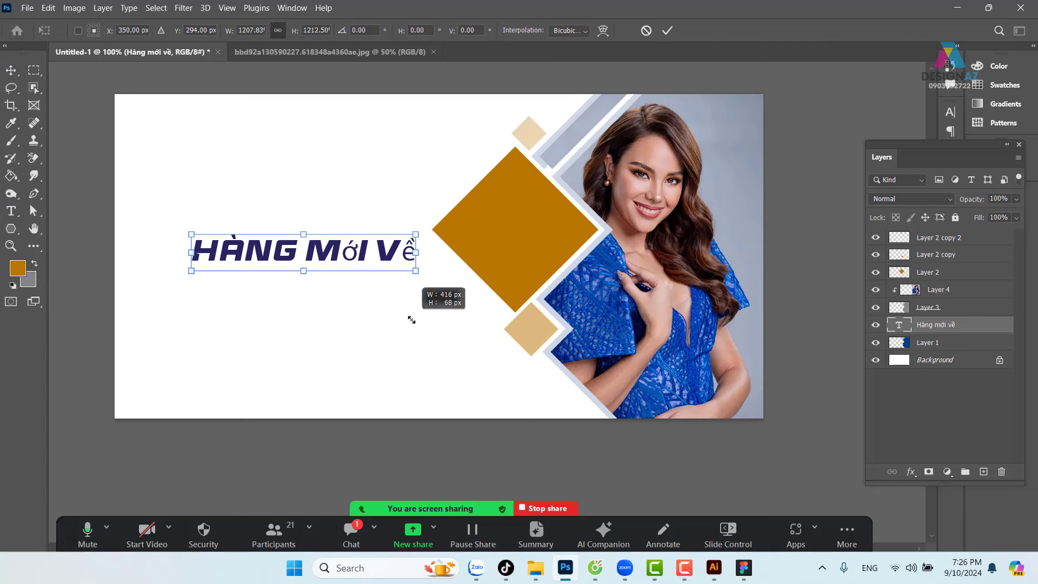
key(Return)
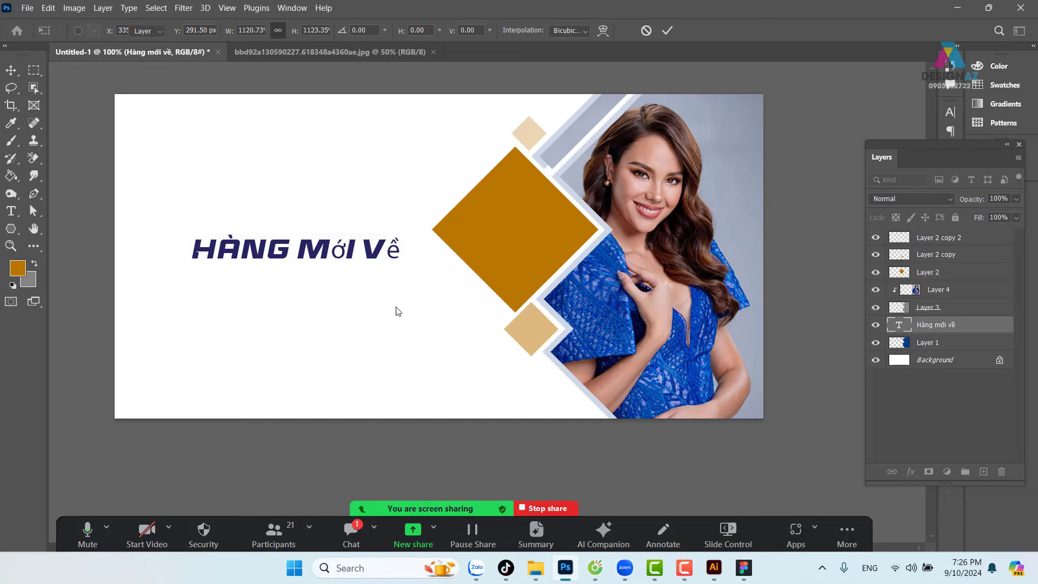
drag(328, 253, 312, 254)
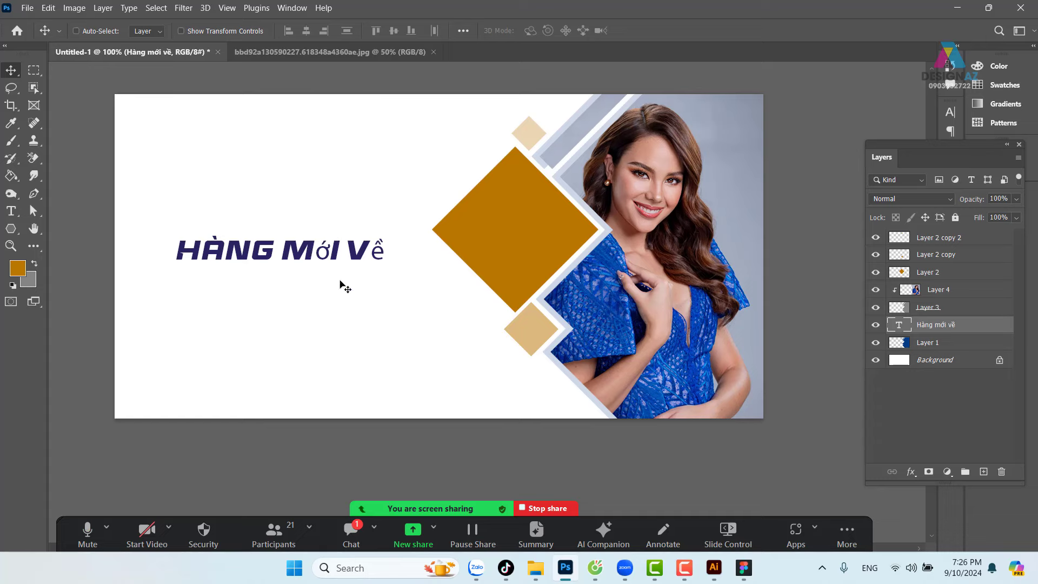
click(742, 569)
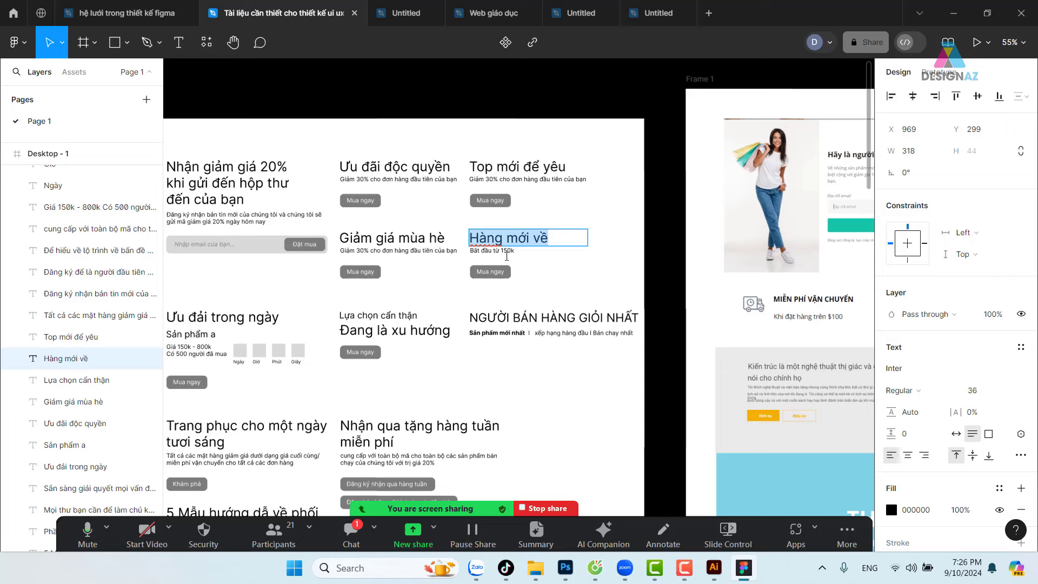
Copy 'Bắt đầu từ 150k' from Figma and place it as a small text layer under the headline.
click(514, 252)
double_click(520, 250)
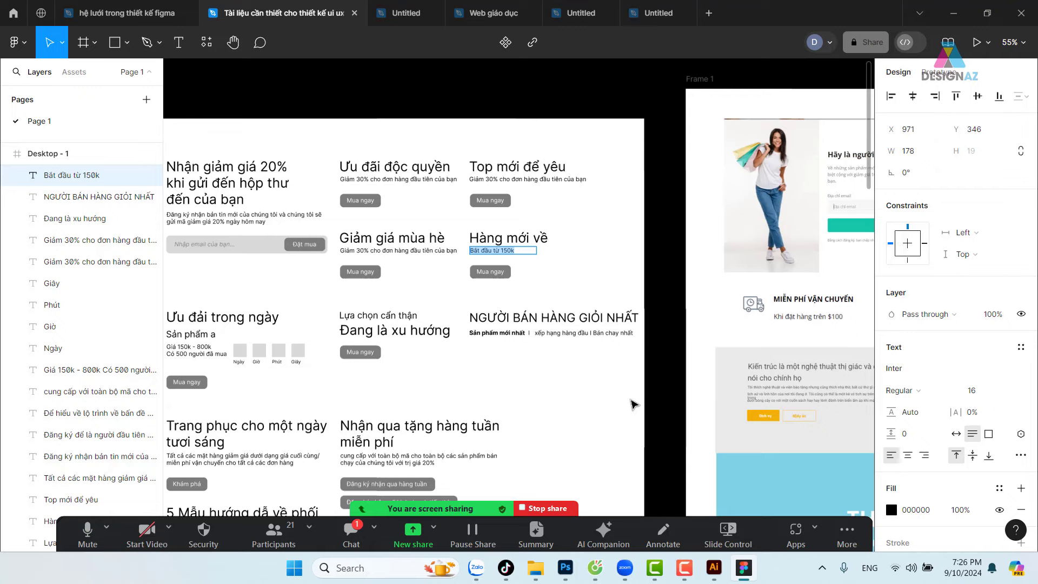
click(565, 568)
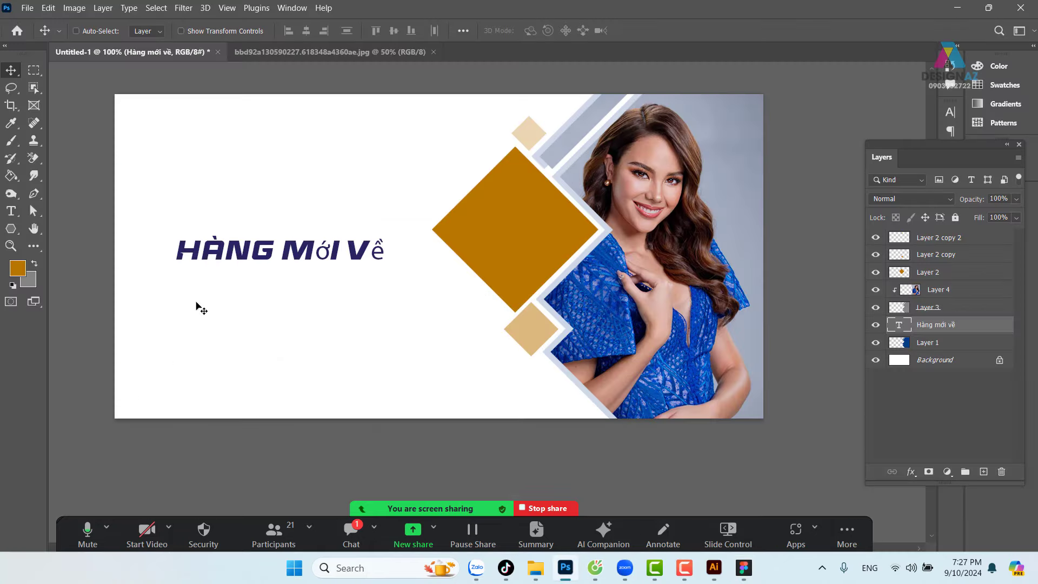
key(t)
click(213, 292)
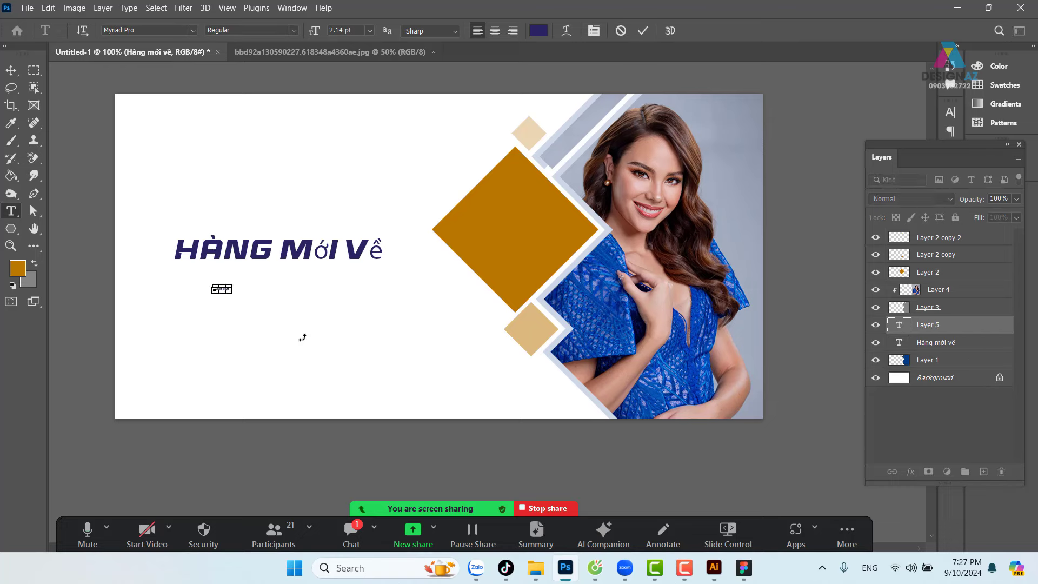
click(12, 70)
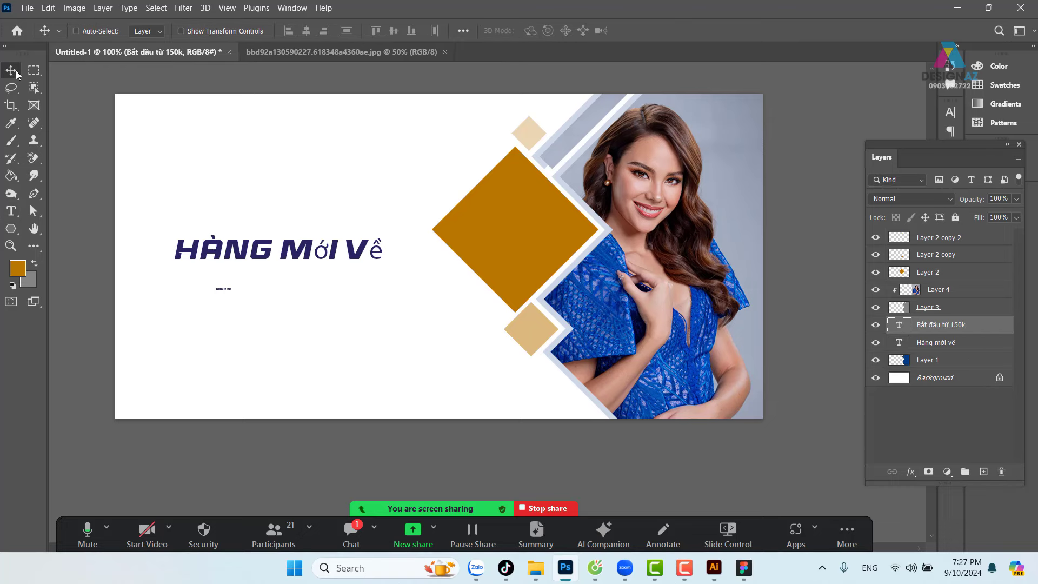
Back in Figma, select the 'Mua ngay' label text for editing.
click(744, 569)
click(495, 273)
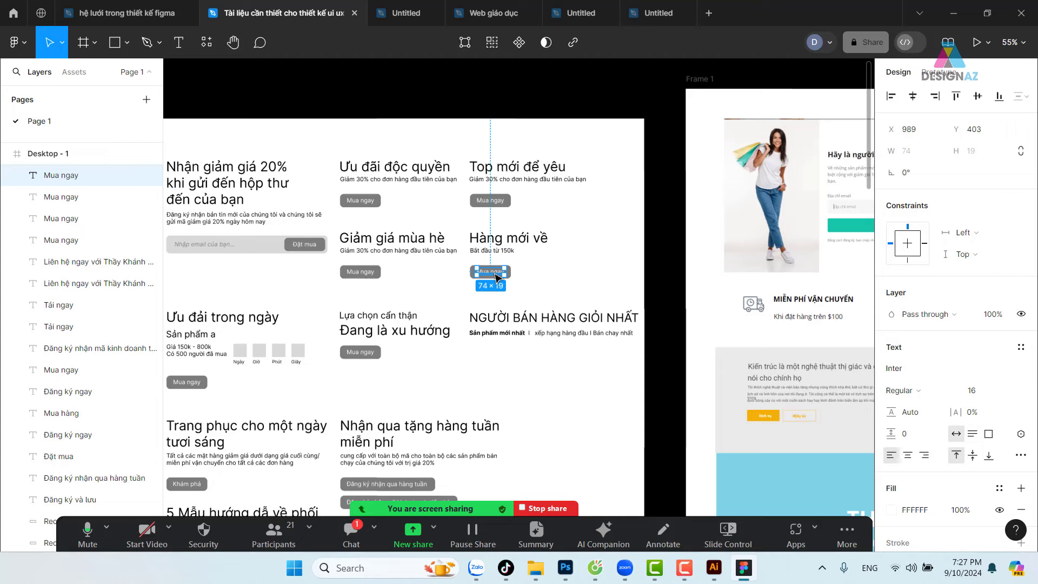
double_click(494, 273)
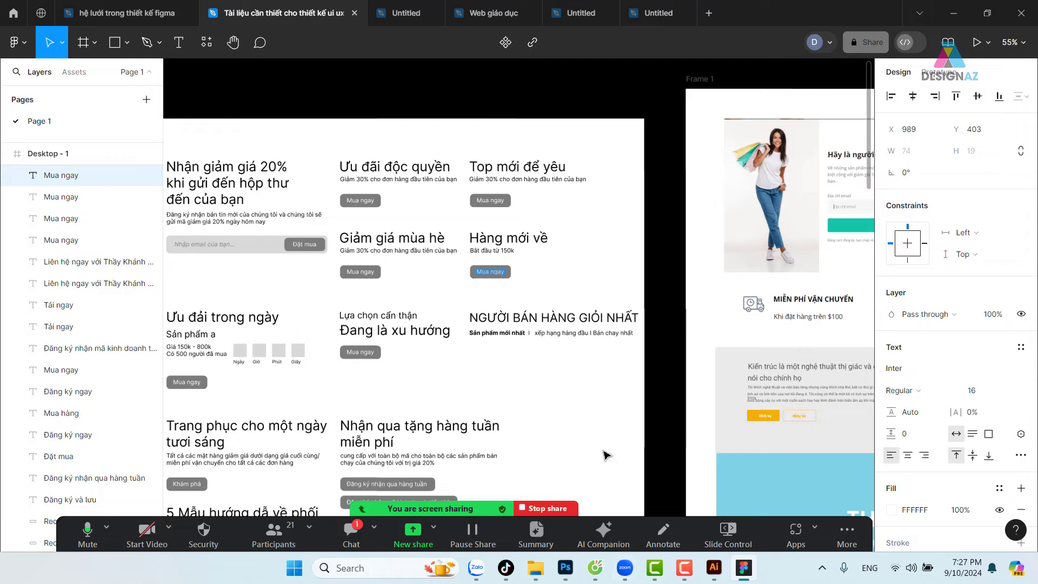
click(1019, 19)
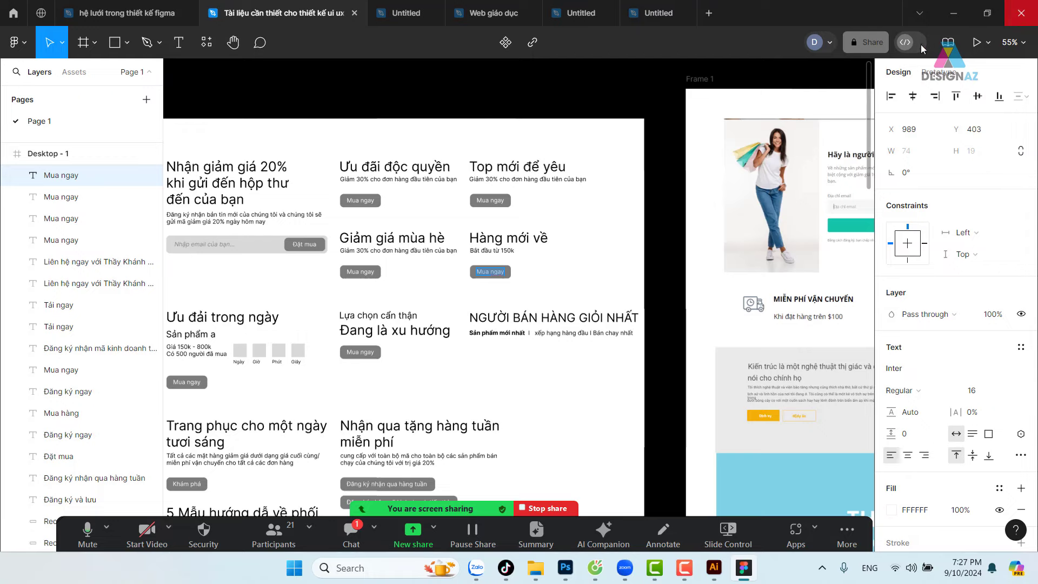
Switch the meeting screen share to the Photoshop window and minimize Figma.
click(410, 533)
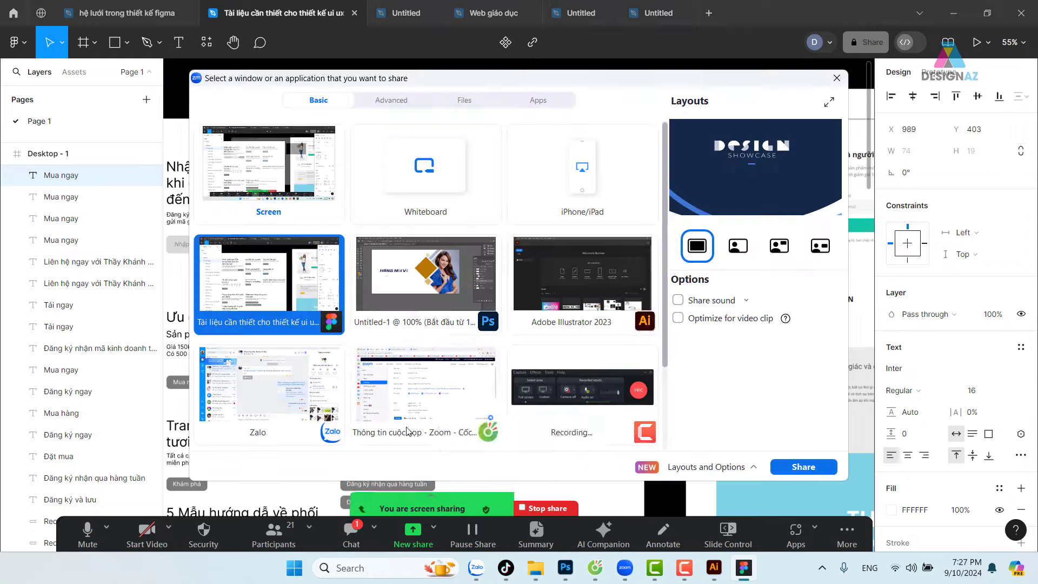
click(407, 291)
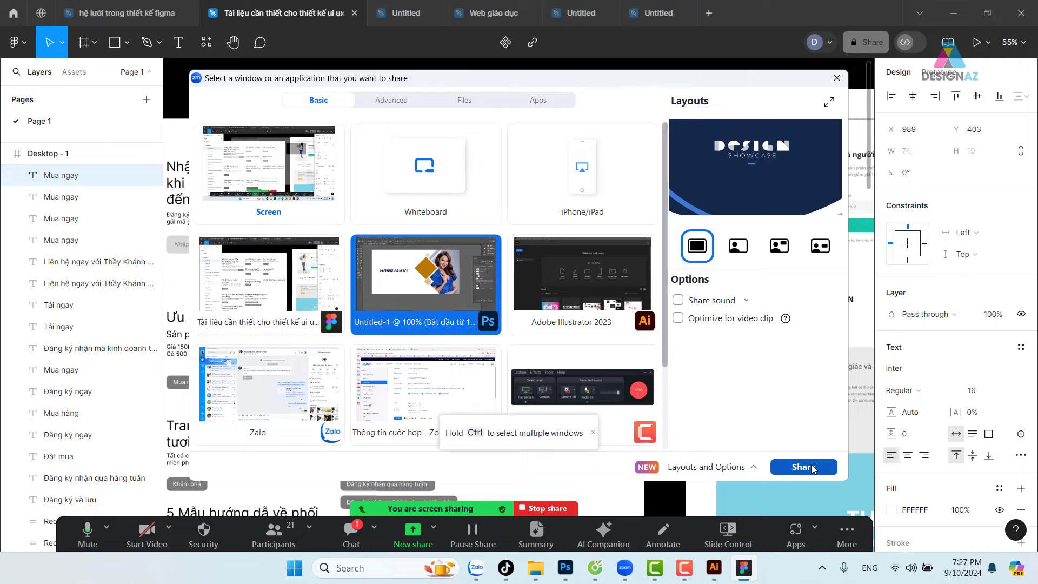
click(814, 468)
click(744, 568)
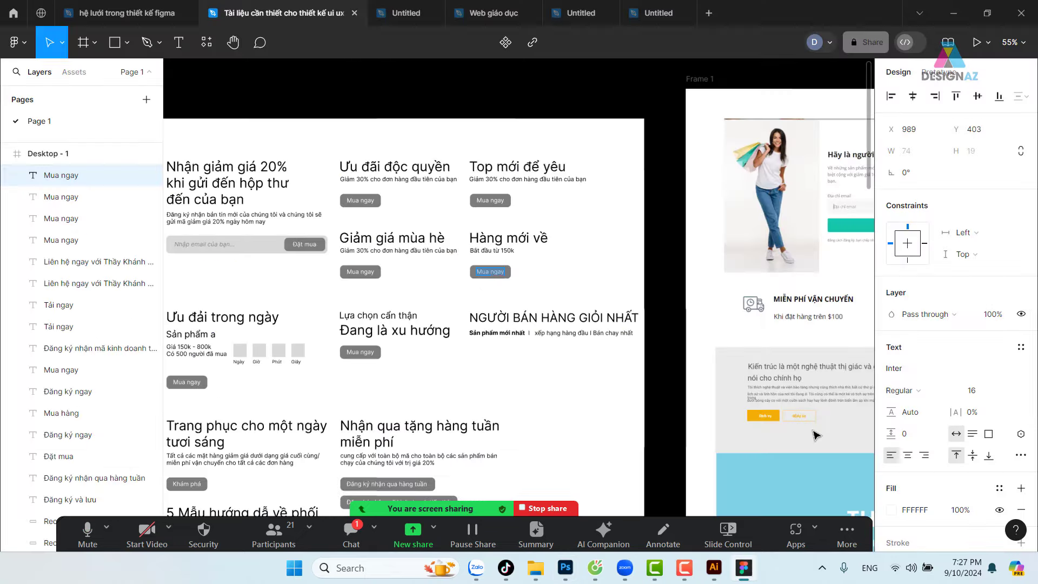
click(1022, 15)
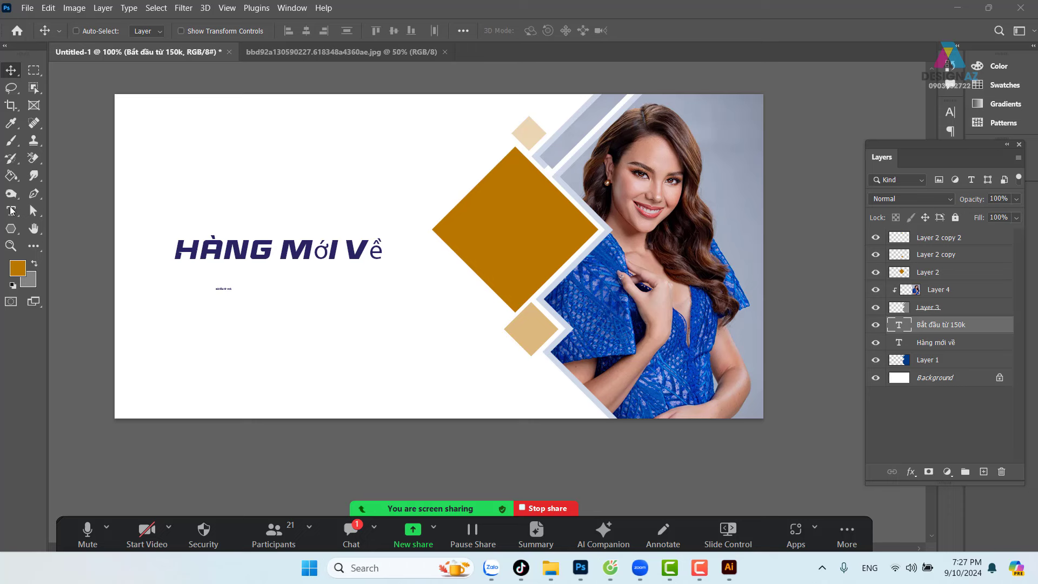
Move the 'Bắt đầu từ 150k' subtitle under the headline and scale it up.
click(23, 226)
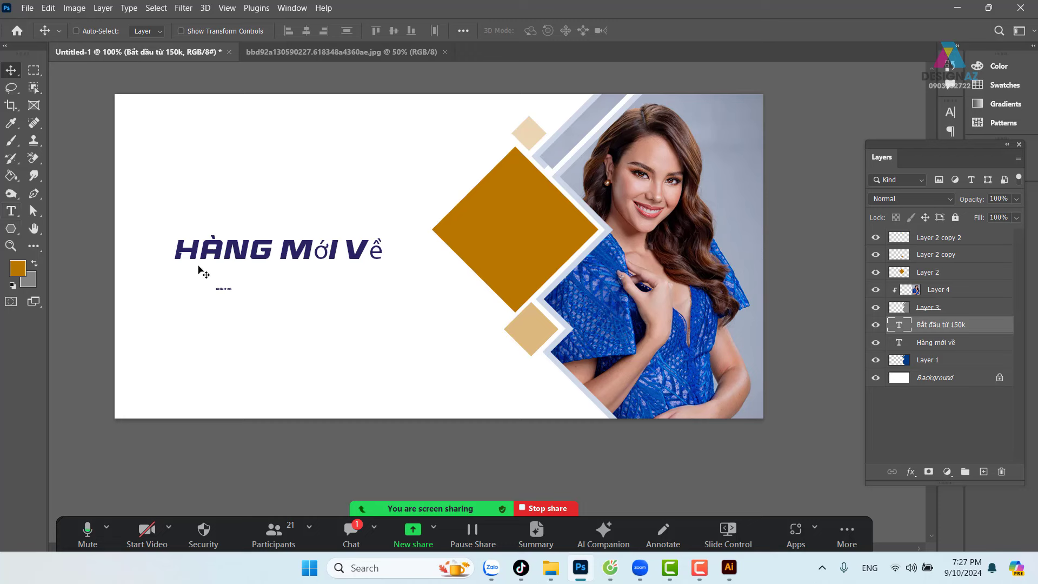
mouse_move(235, 297)
mouse_down()
mouse_move(193, 269)
mouse_move(309, 314)
mouse_up()
key(ctrl+t)
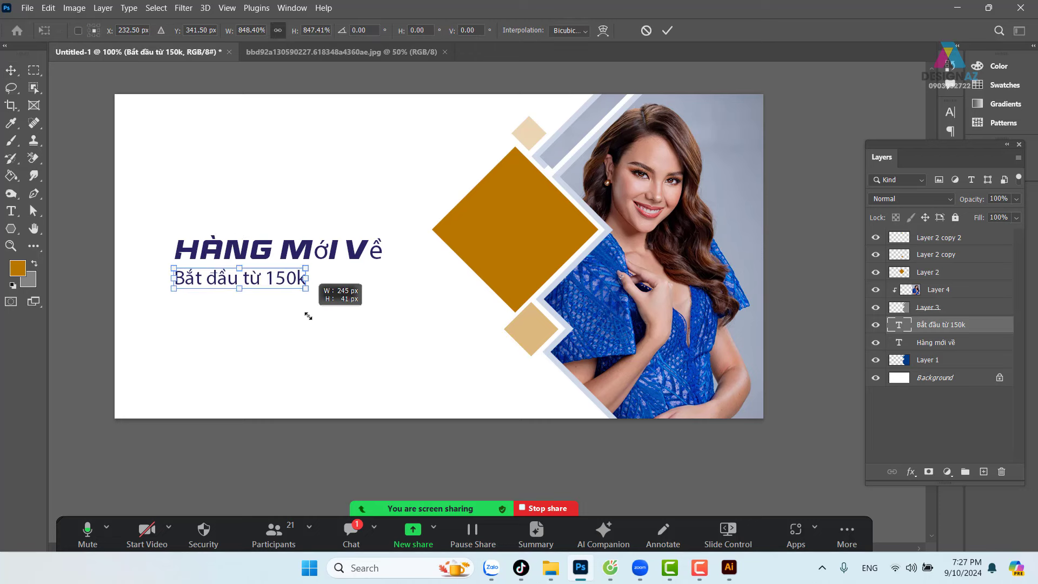
key(Return)
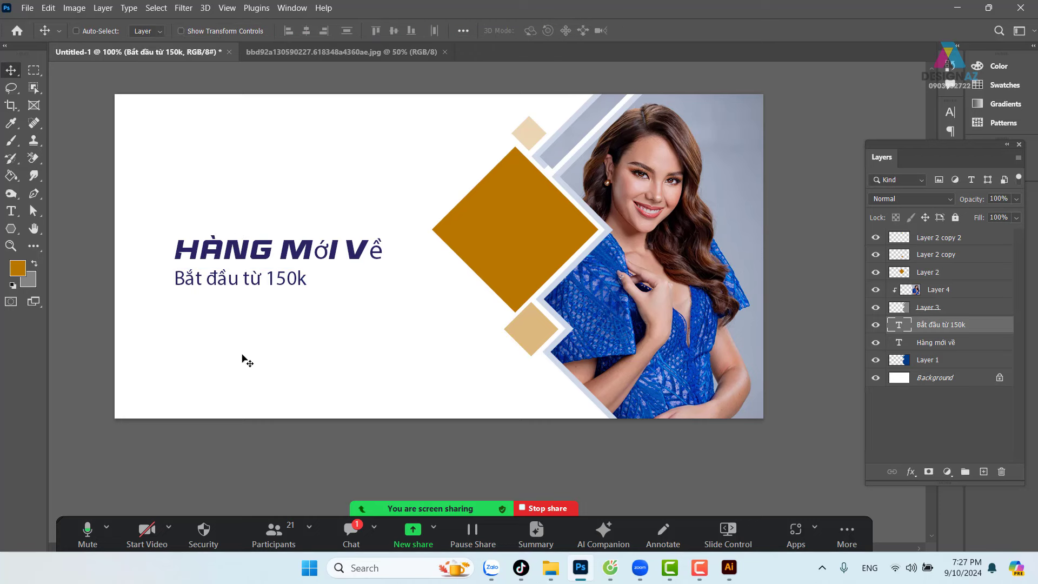
Add an enlarged 'Mua ngay' line aligned just beneath the subtitle.
key(y)
key(t)
click(191, 328)
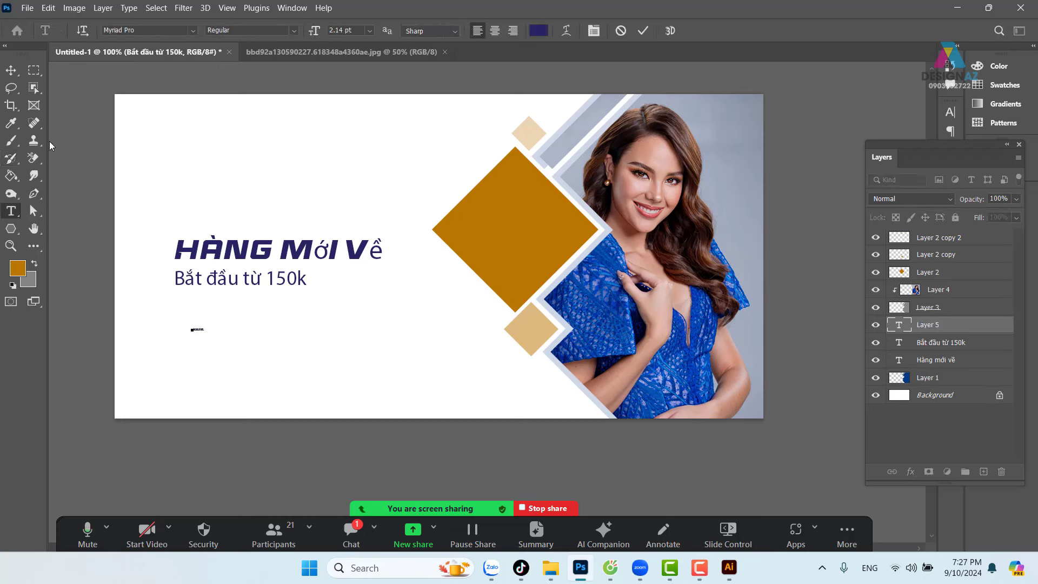
key(ctrl+Return)
key(v)
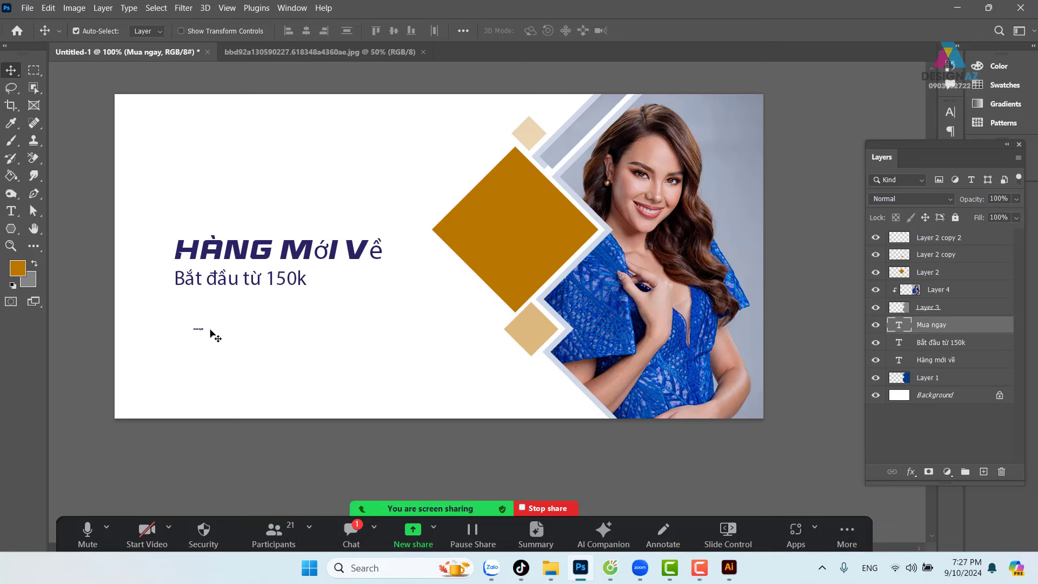
key(ctrl+t)
drag(204, 329, 311, 281)
key(Return)
drag(234, 331, 208, 306)
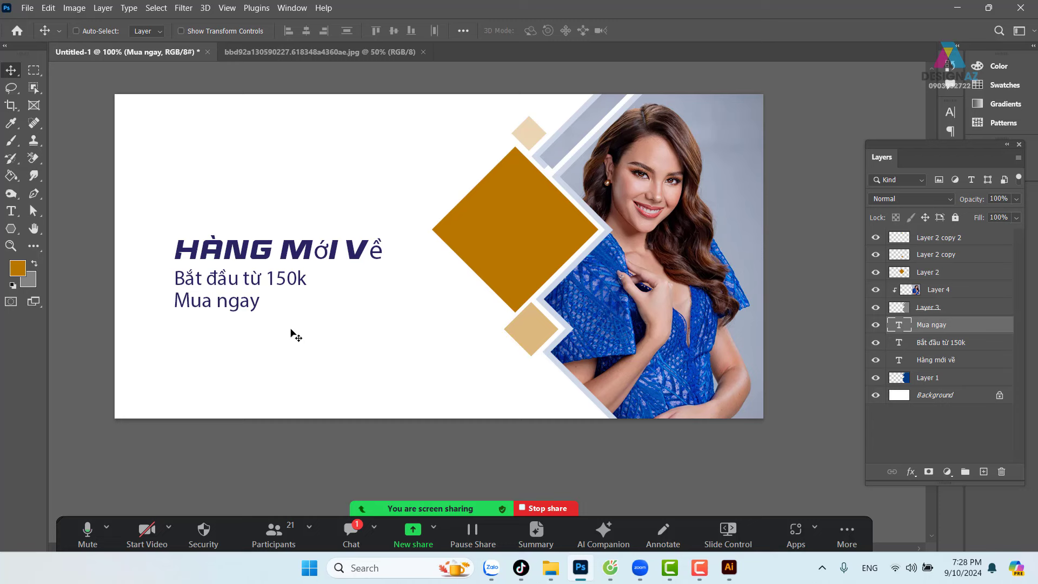
drag(248, 321, 247, 320)
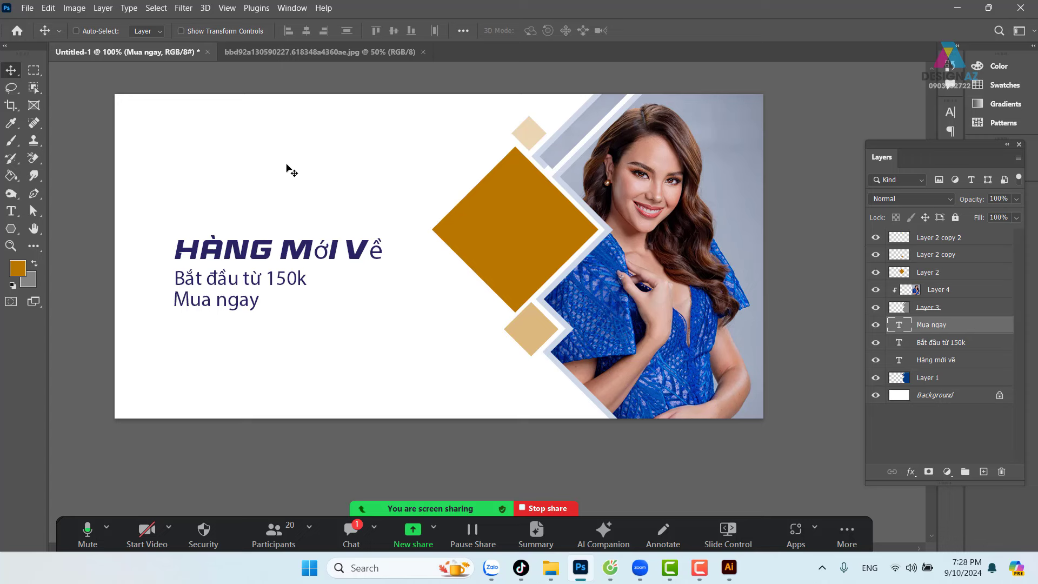
mouse_move(551, 567)
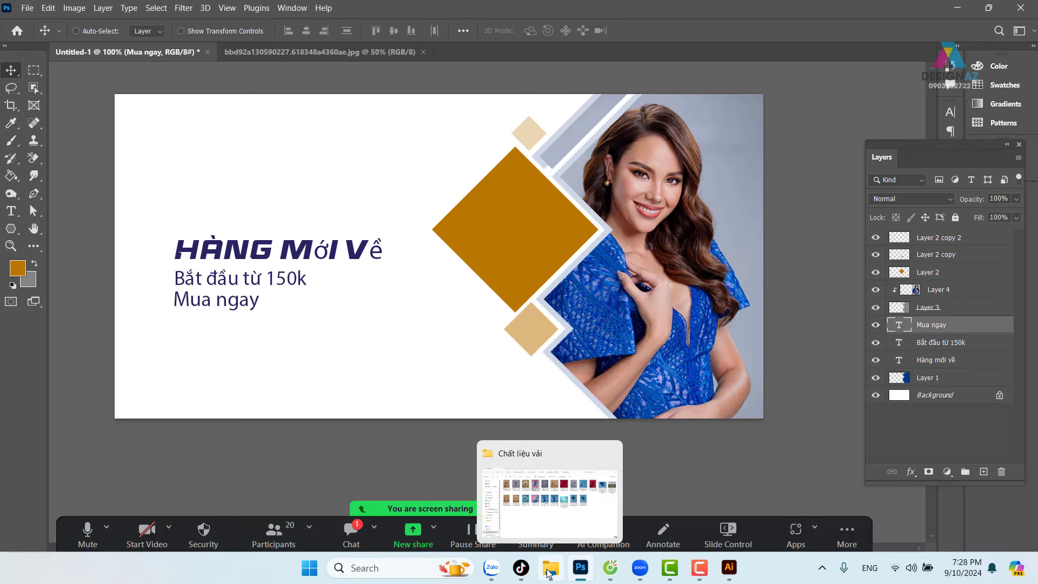
Open Google in a new Cốc Cốc tab and enter the 'logo mỹ phẩm pon' search query.
click(610, 567)
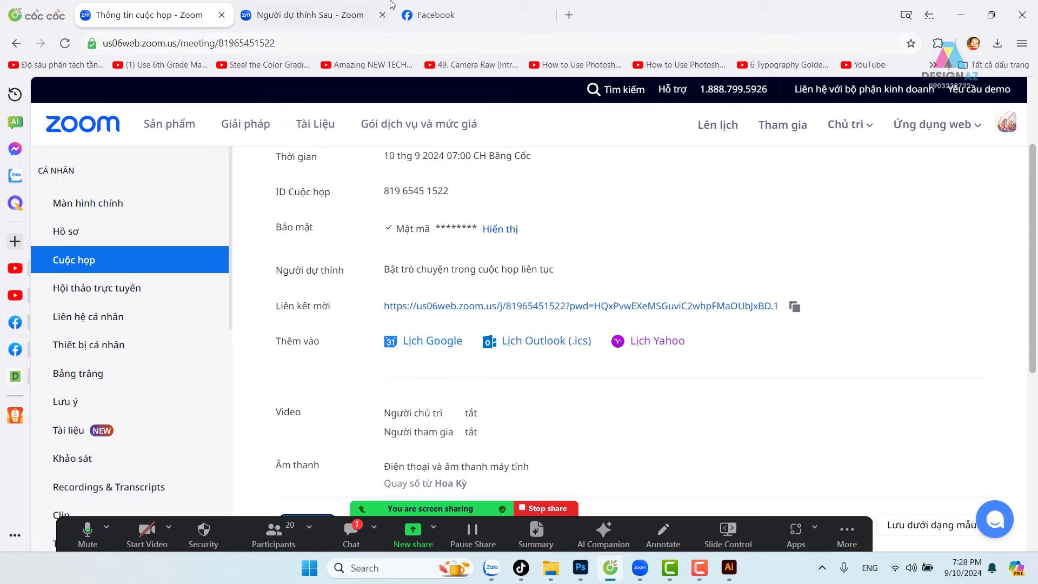
click(568, 15)
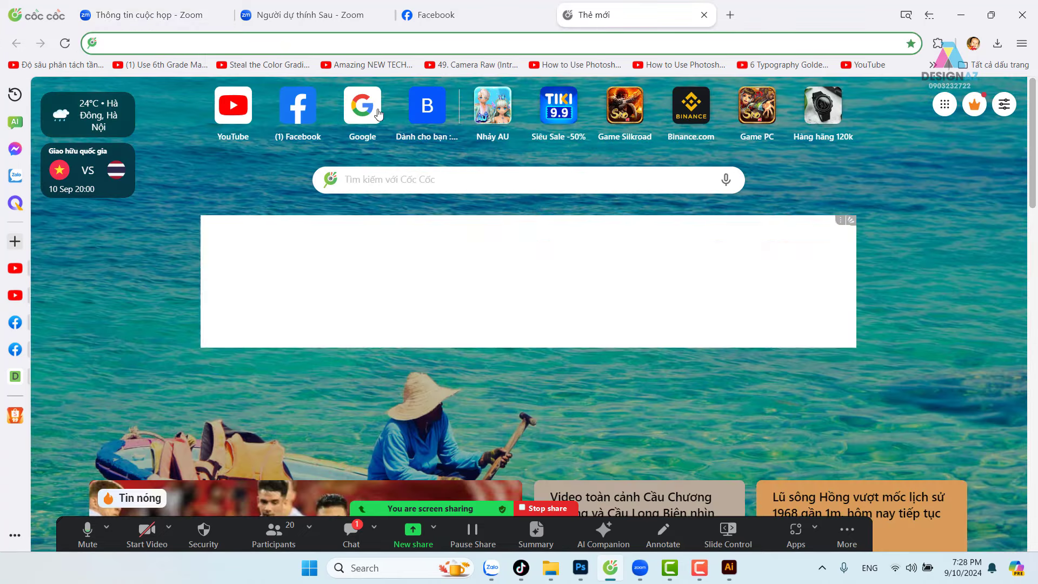
click(378, 114)
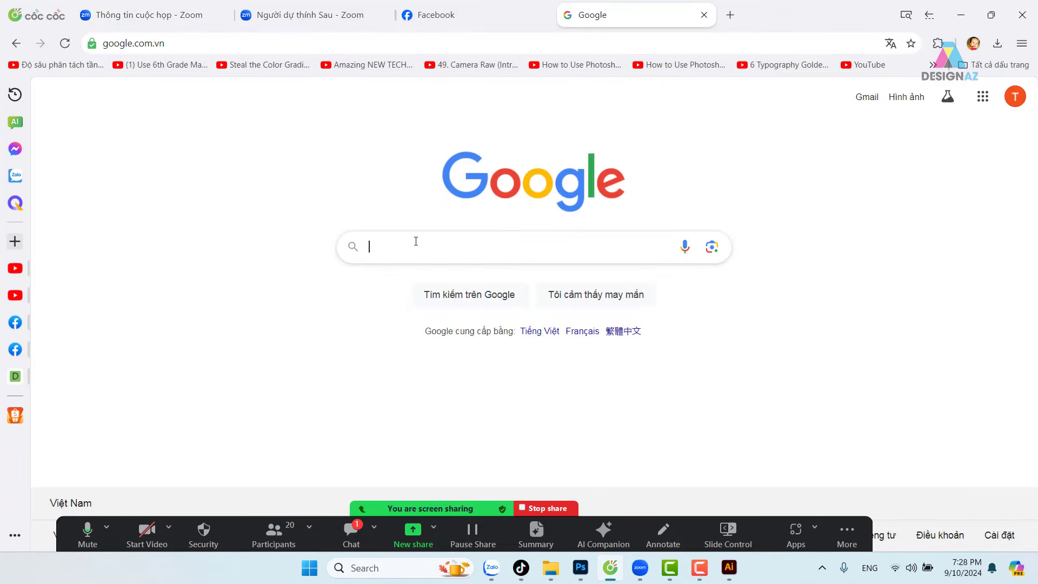
click(416, 241)
text(logo)
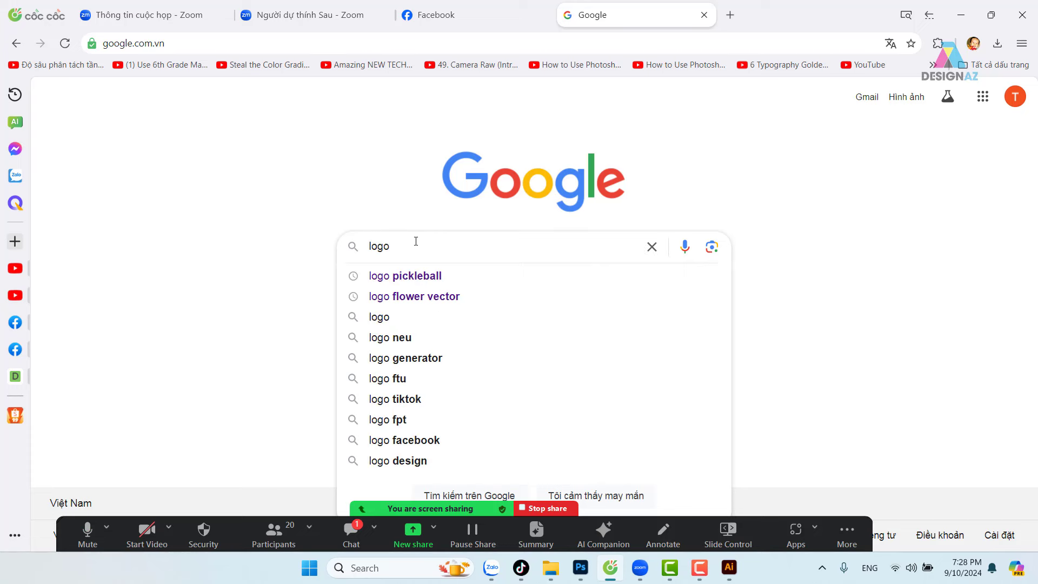
text( p)
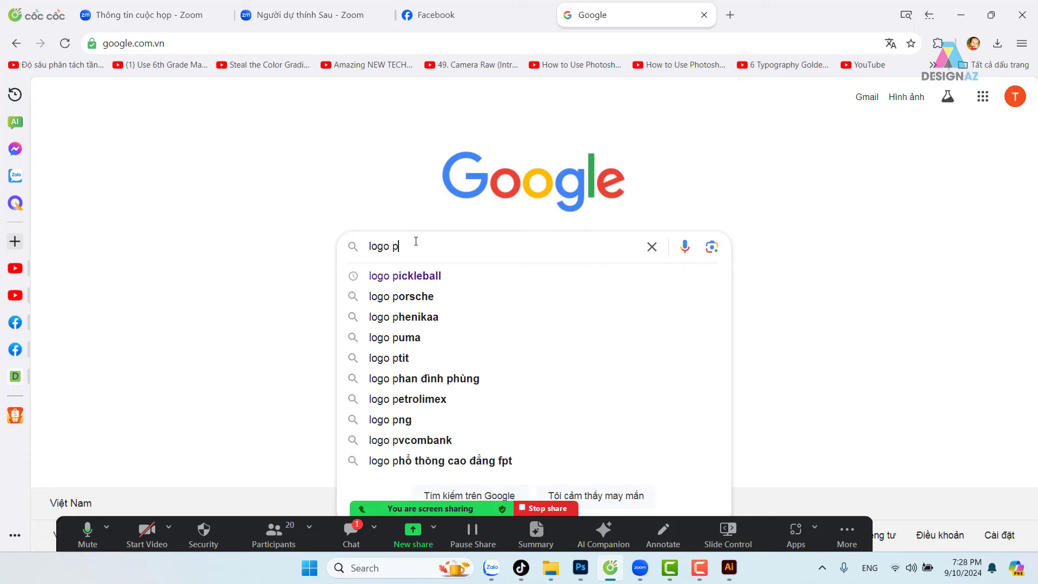
key(BackSpace)
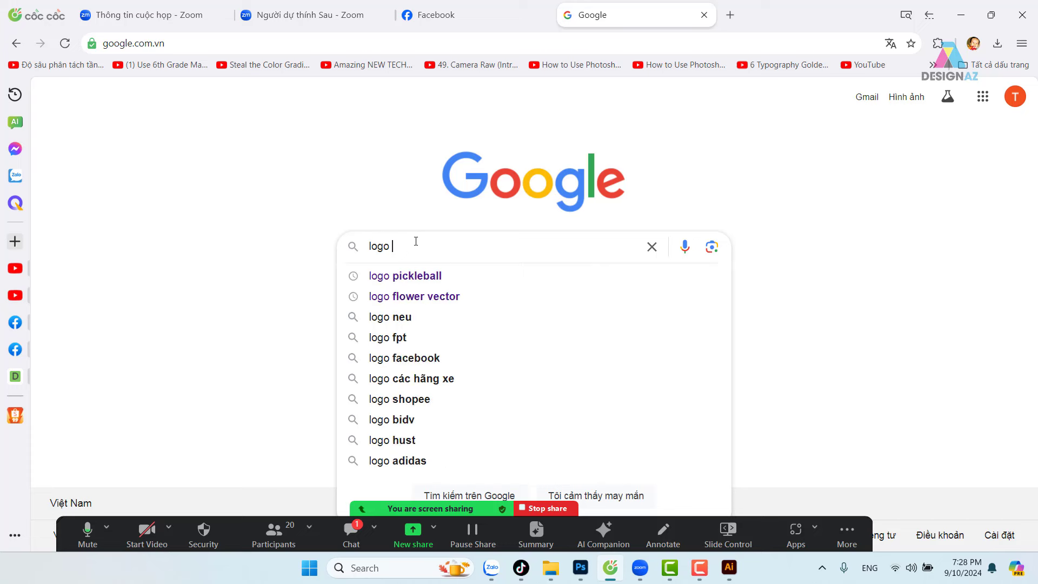
text(mỹ)
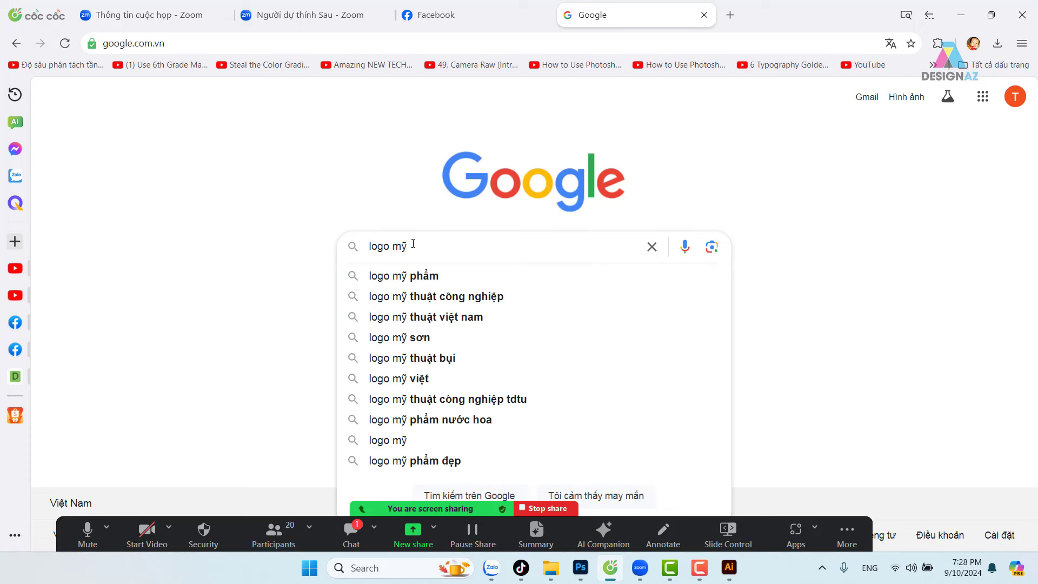
text(pha)
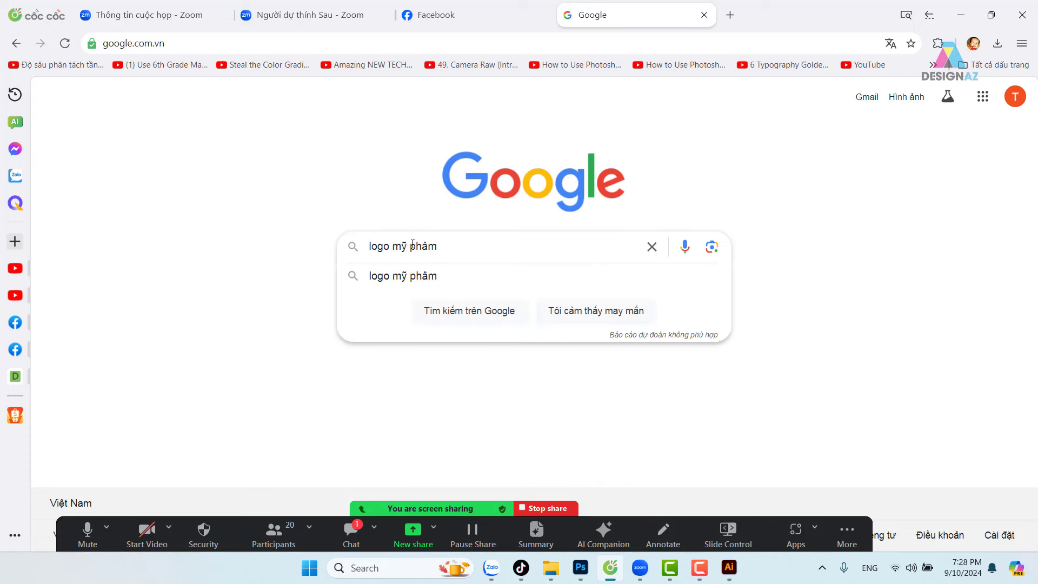
text(r p)
text(on)
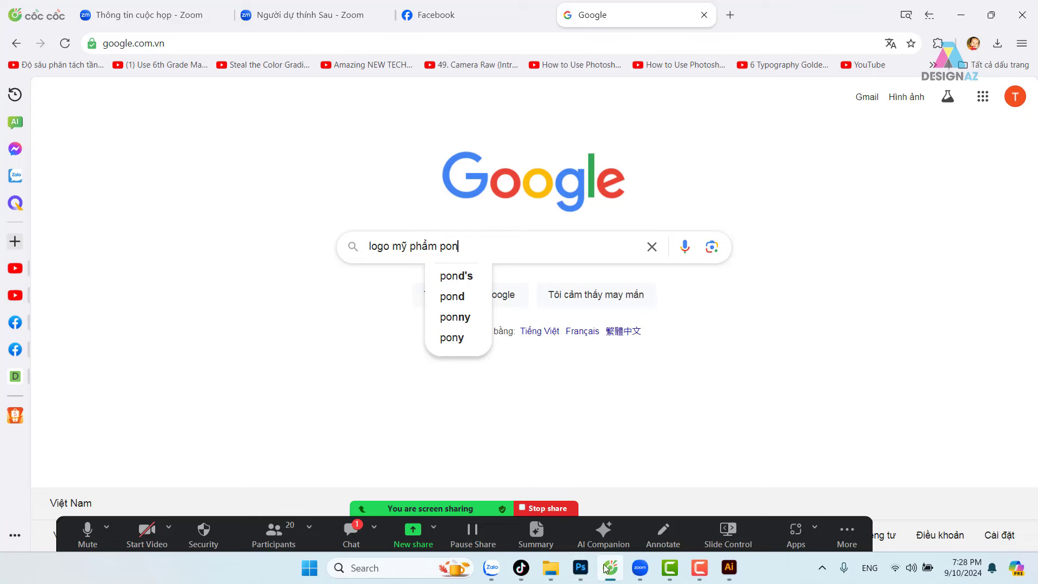
Open the Pond's body lotion JPG from Behance_files folder 2 as a new Photoshop document.
click(580, 567)
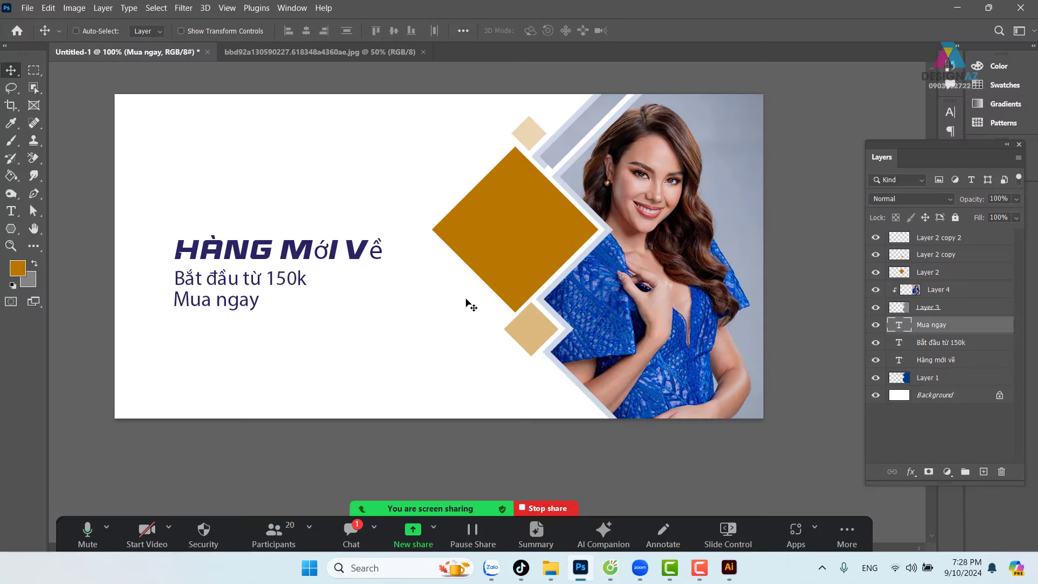
key(ctrl)
key(ctrl+o)
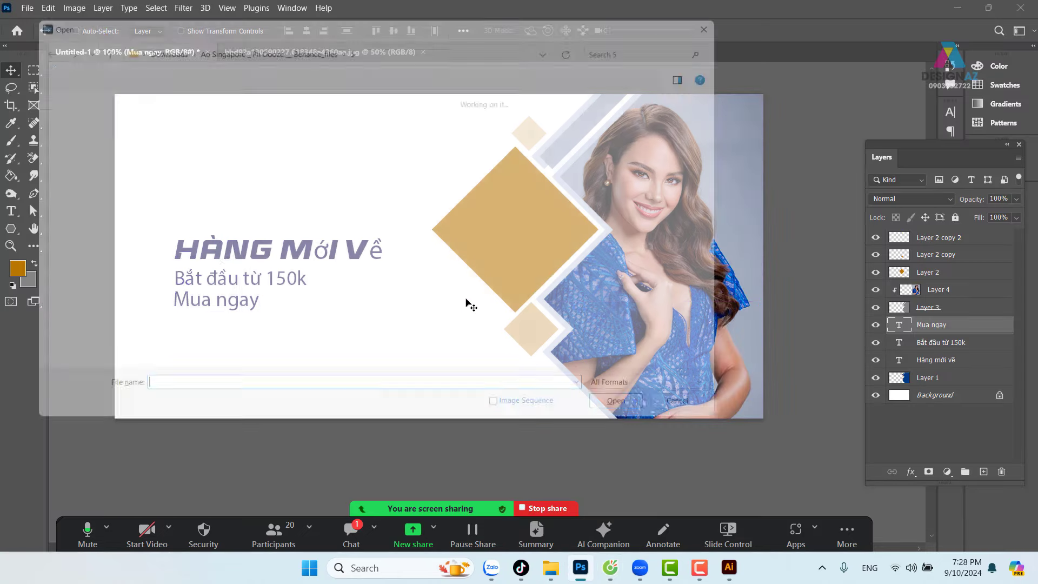
click(305, 43)
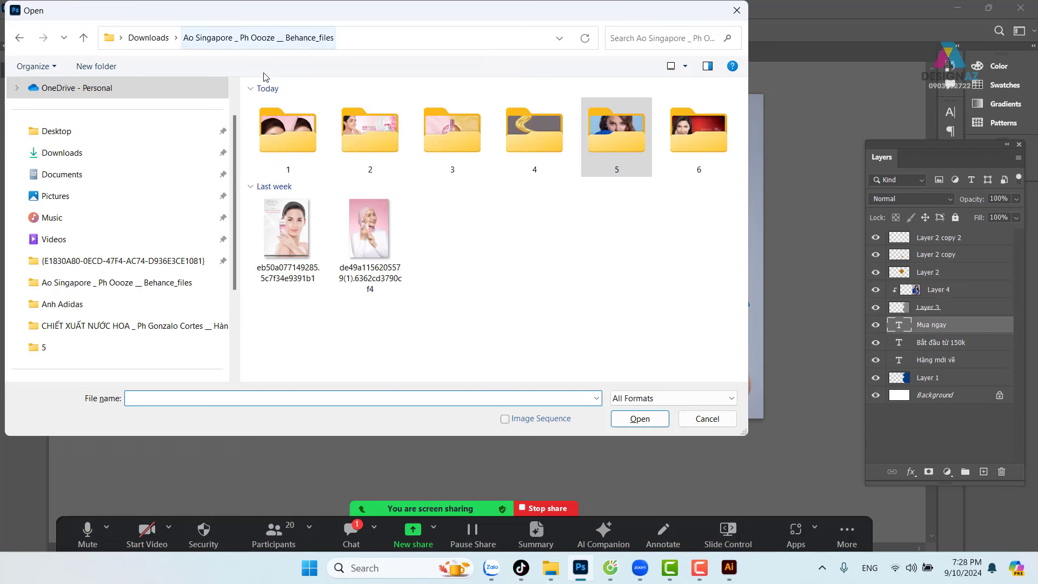
double_click(369, 144)
click(331, 123)
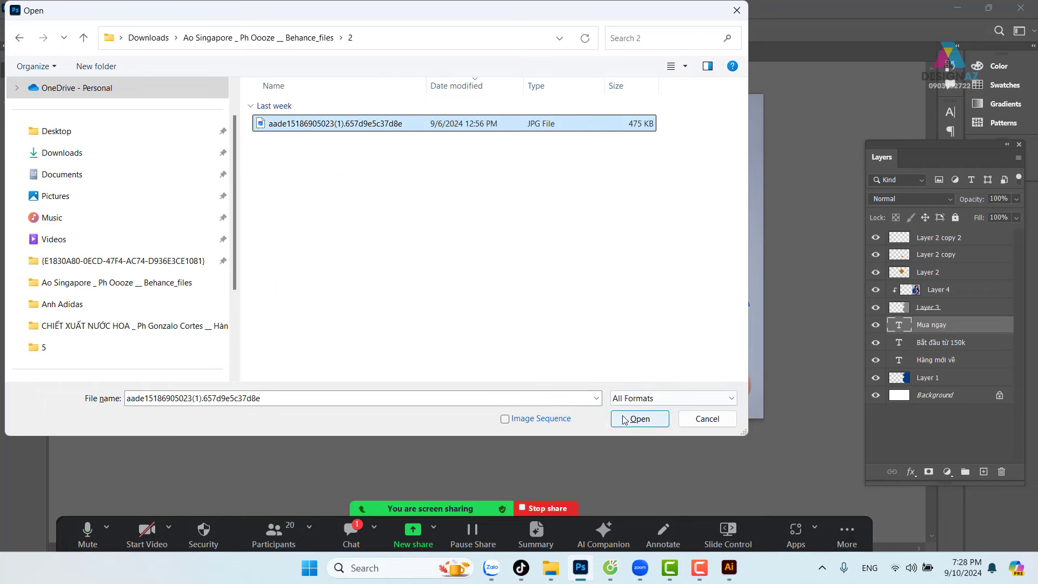
click(639, 418)
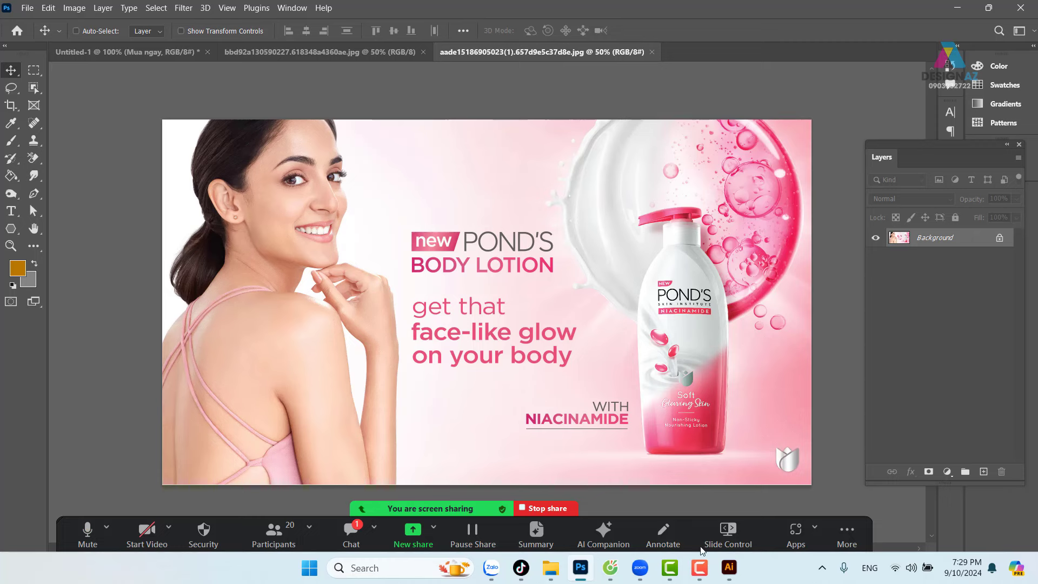
Run the Pond's cosmetics logo search in Google Images and preview the flower-emblem logo.
click(622, 565)
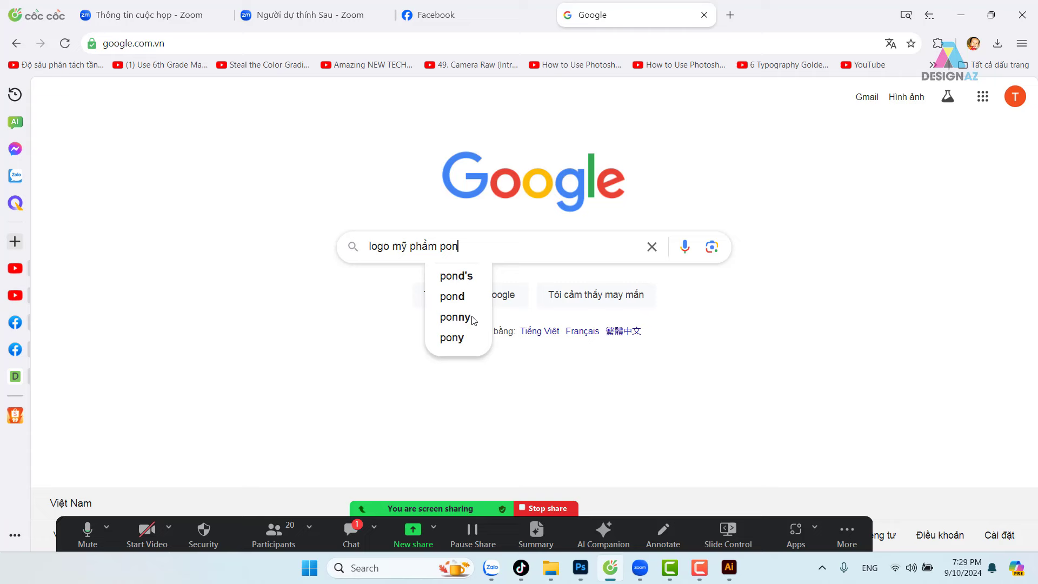
click(483, 275)
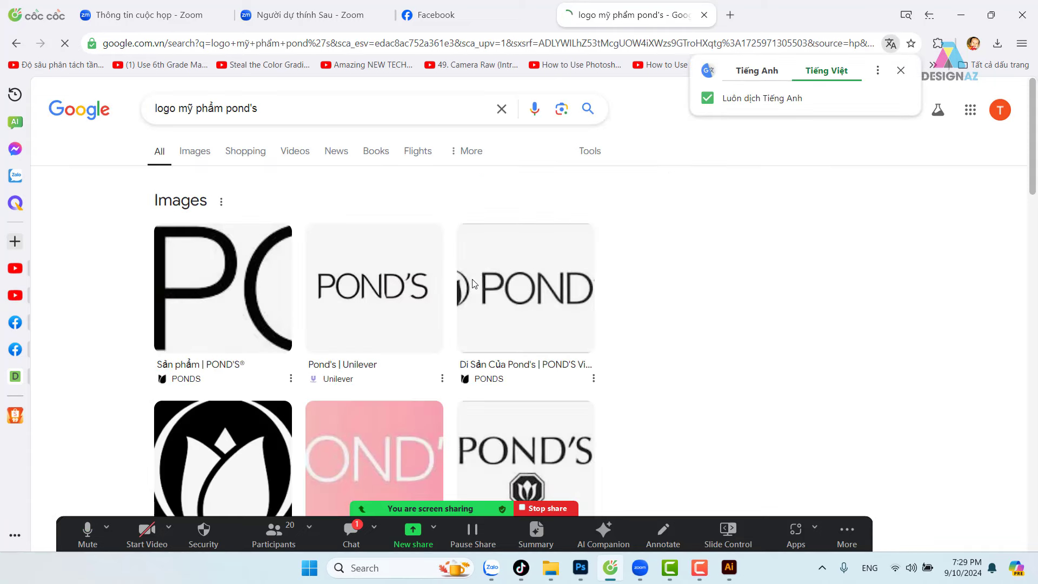
click(225, 156)
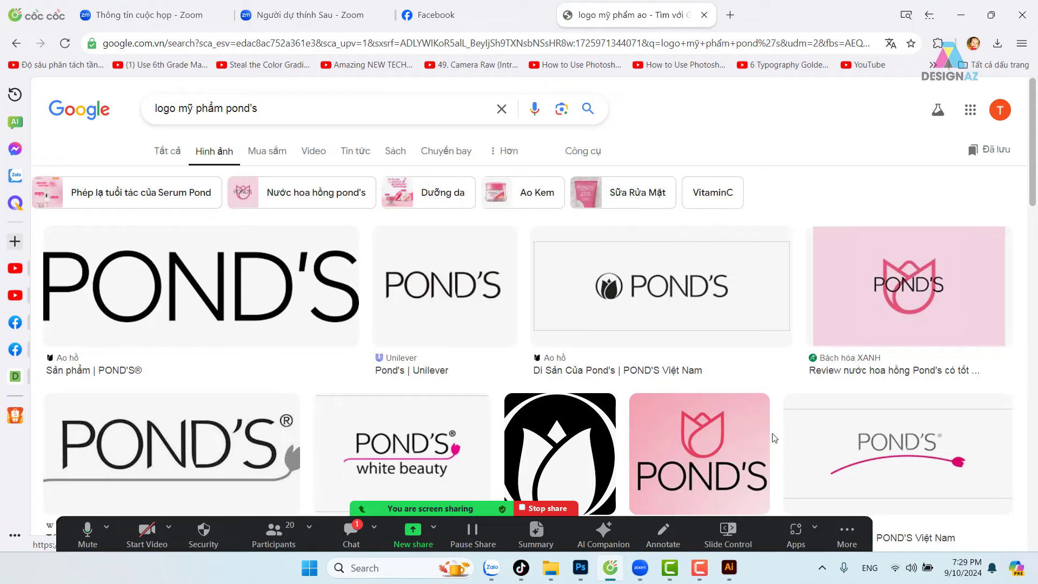
scroll(719, 355, down, 1)
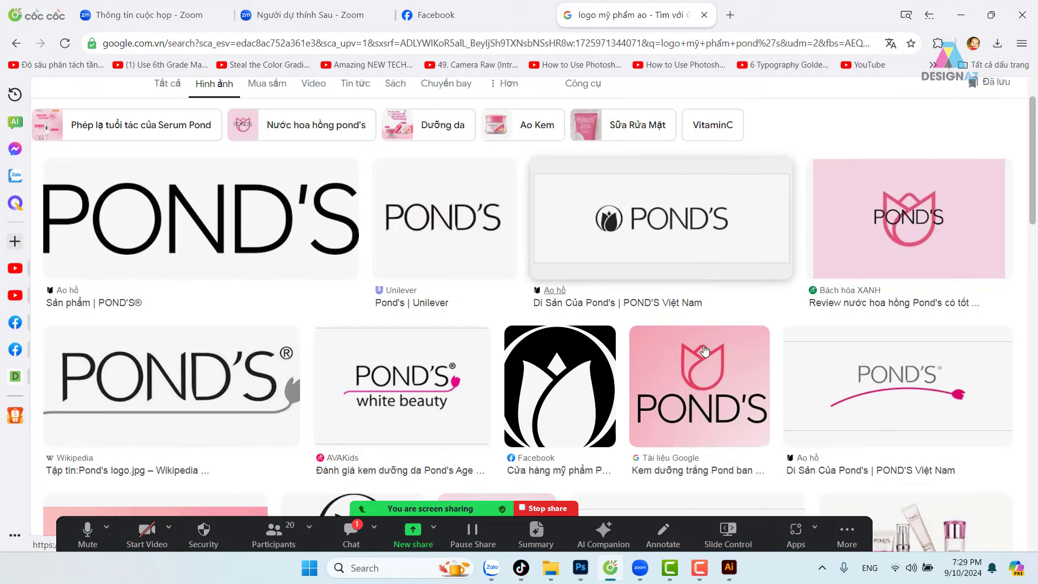
click(676, 236)
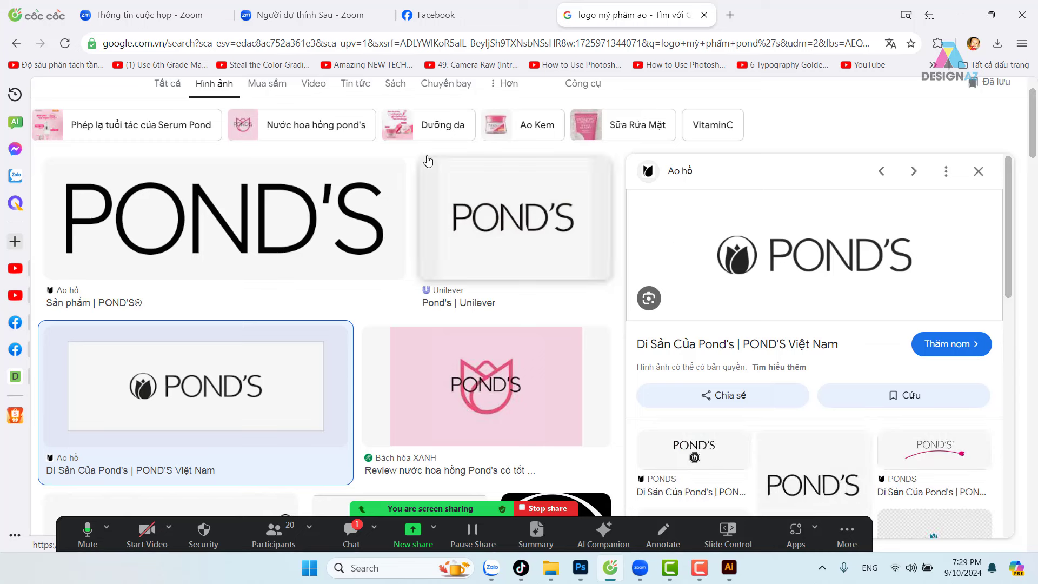
scroll(348, 174, up, 1)
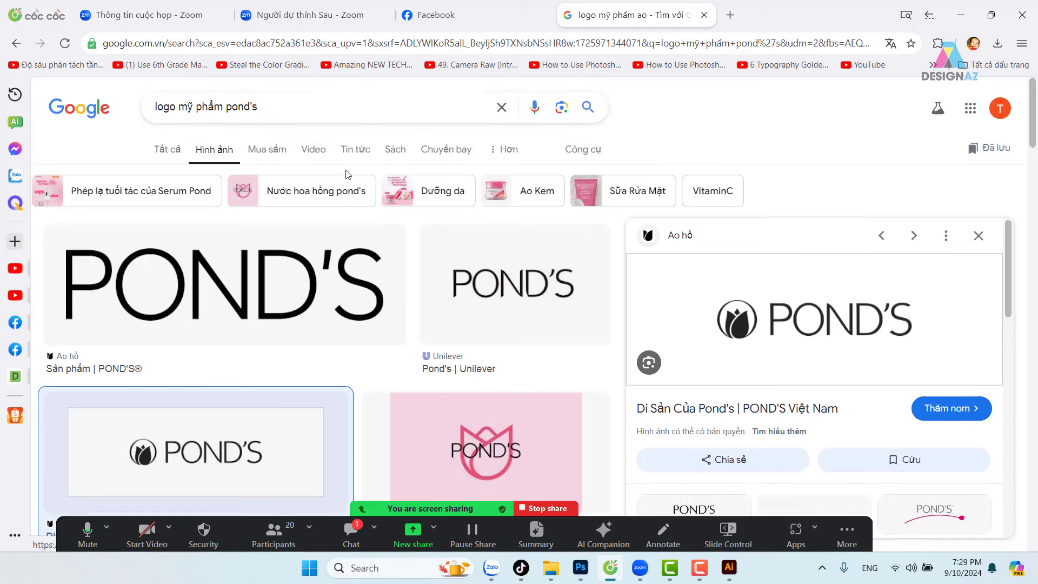
Remove 'mỹ phẩm' from the query and search again for 'logo pond's'.
click(280, 107)
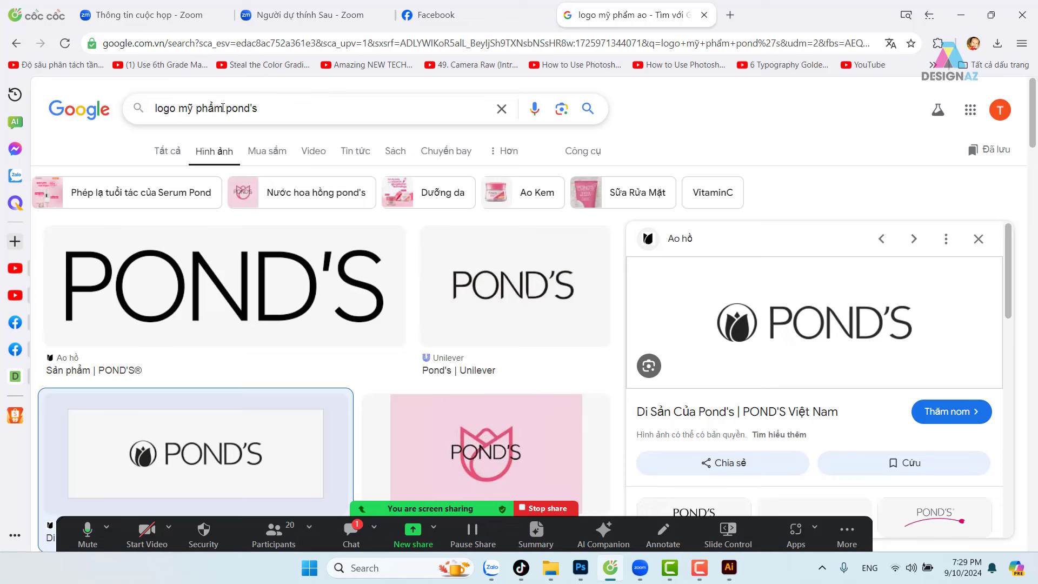
drag(224, 107, 181, 111)
key(BackSpace)
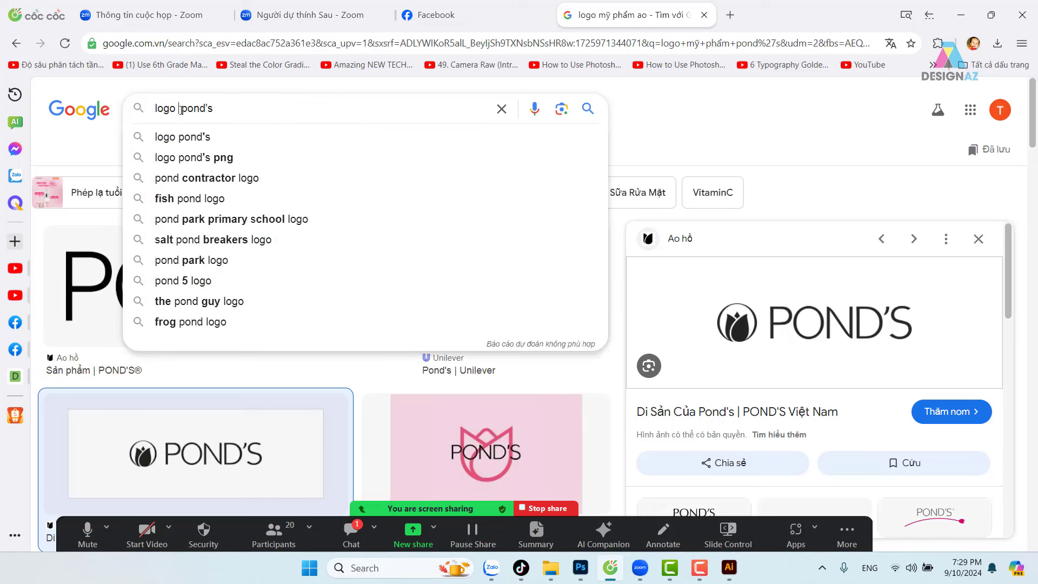
key(Return)
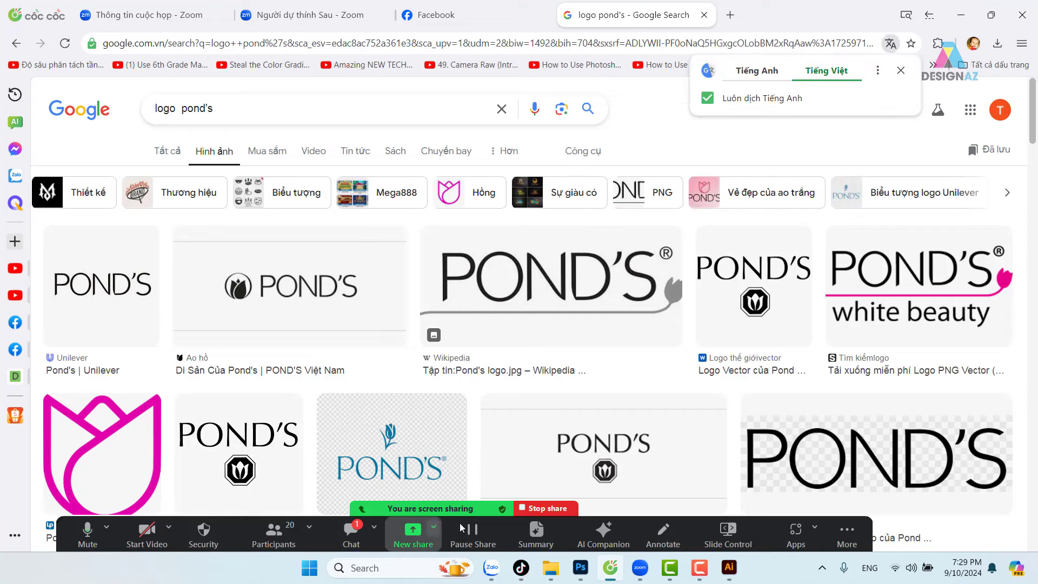
click(420, 534)
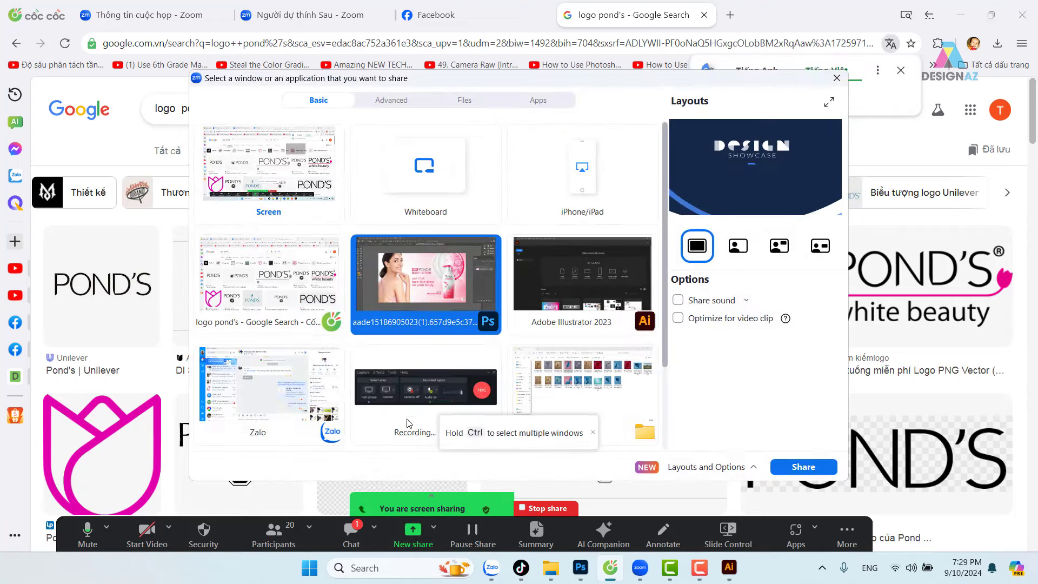
click(290, 177)
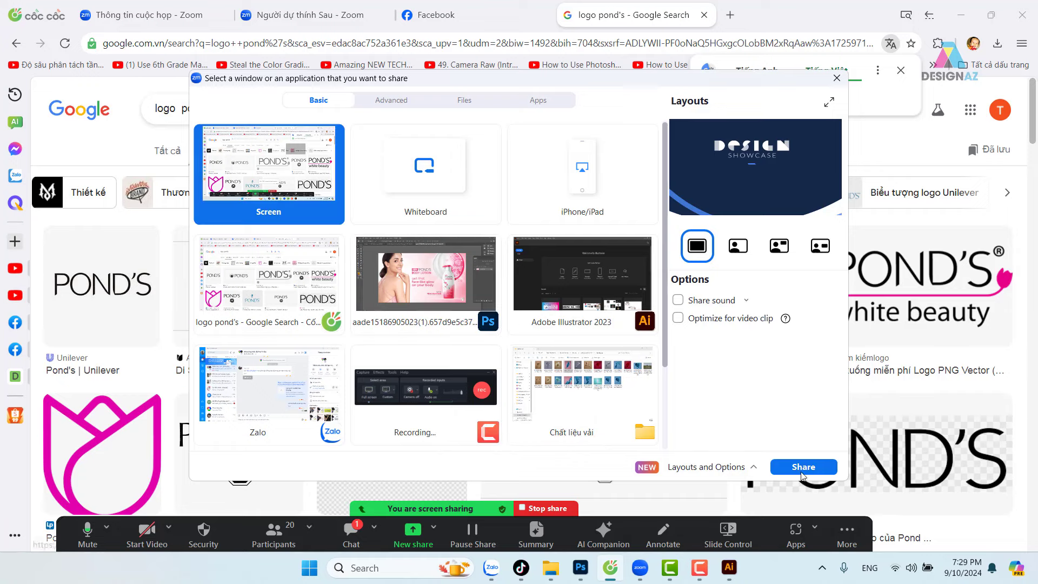
click(260, 287)
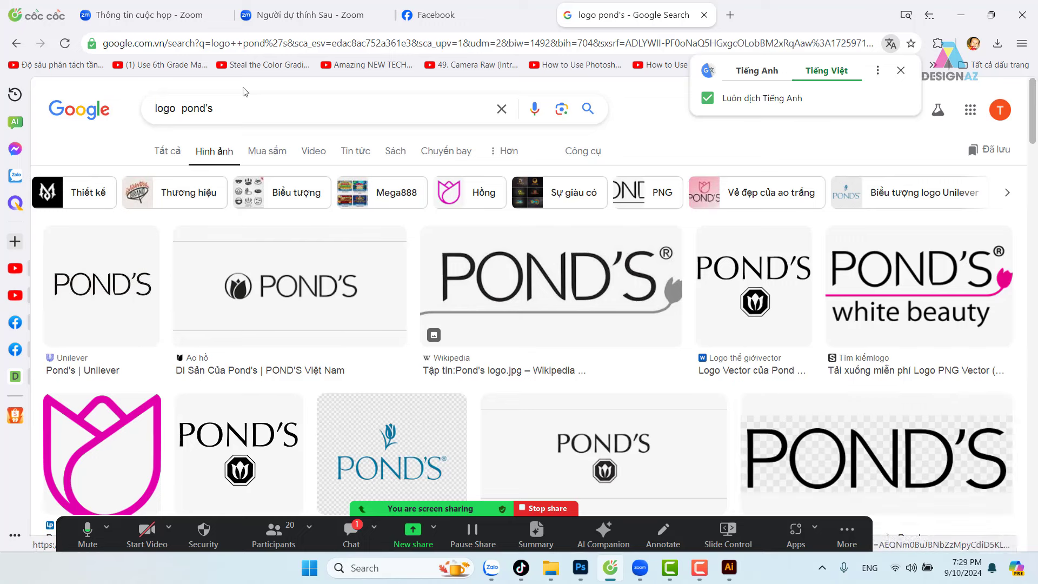
Search 'logo pond's png' and filter the image results to large size.
click(227, 108)
text(p)
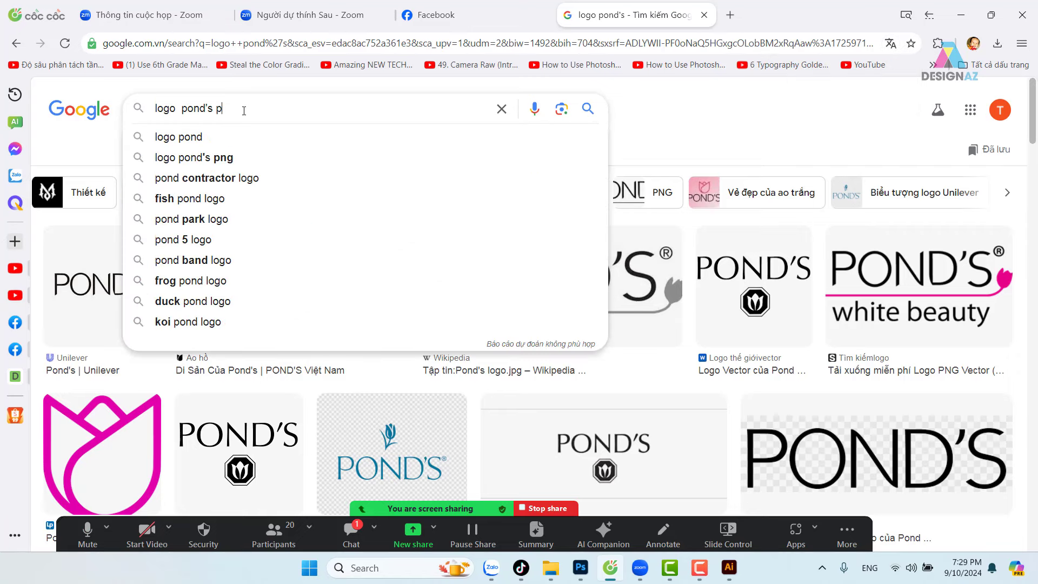
text(ng)
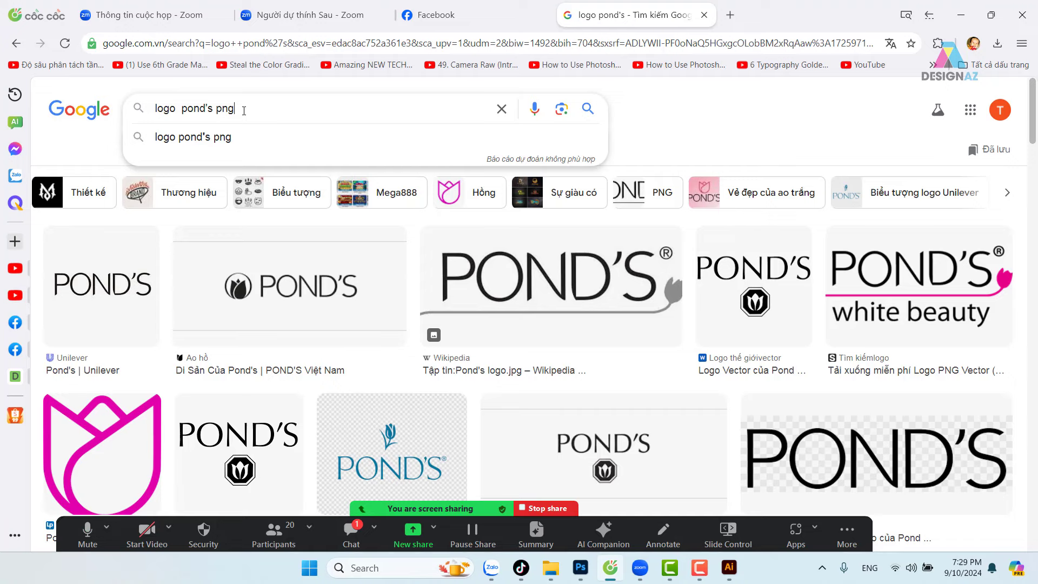
key(Return)
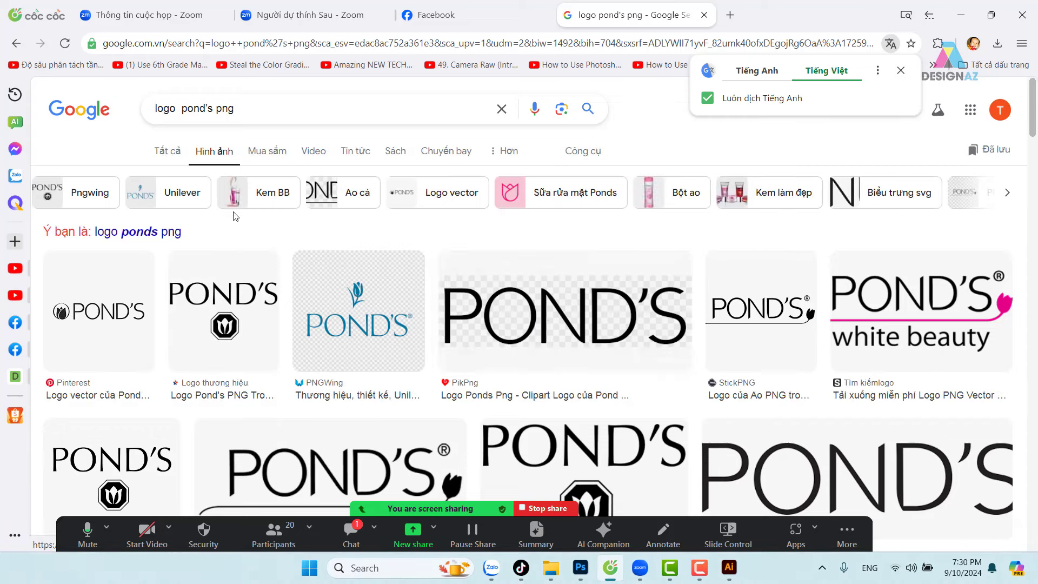
click(583, 151)
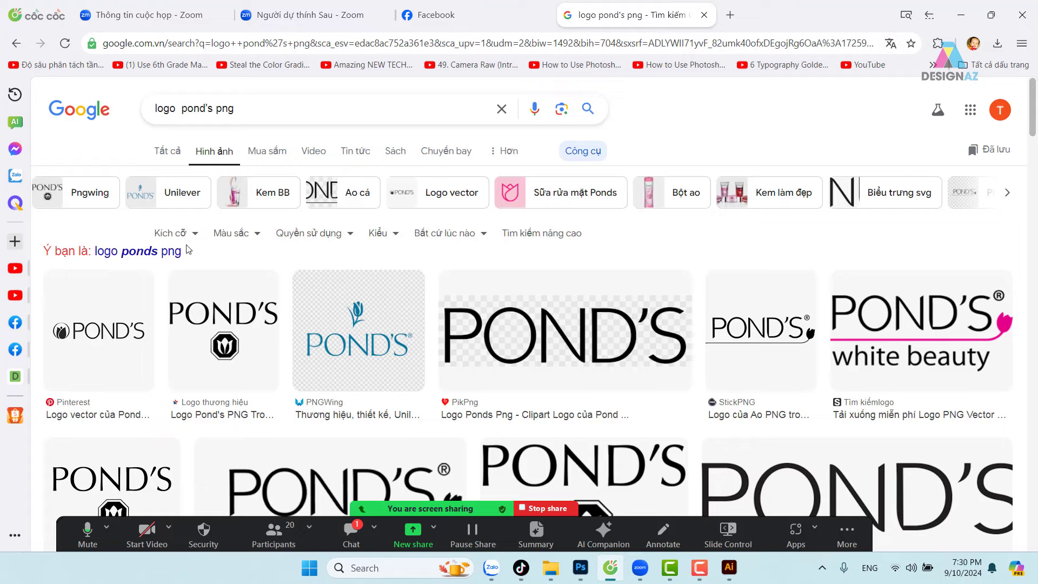
click(196, 233)
click(184, 275)
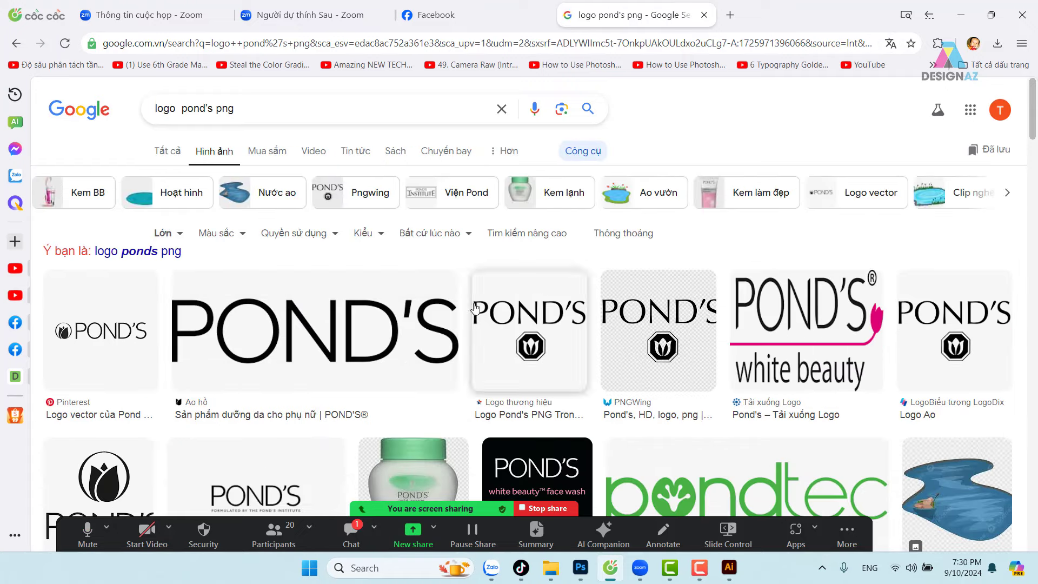
Preview candidate logos and bring up image options on the Ponds Bolivia tulip logo.
click(105, 337)
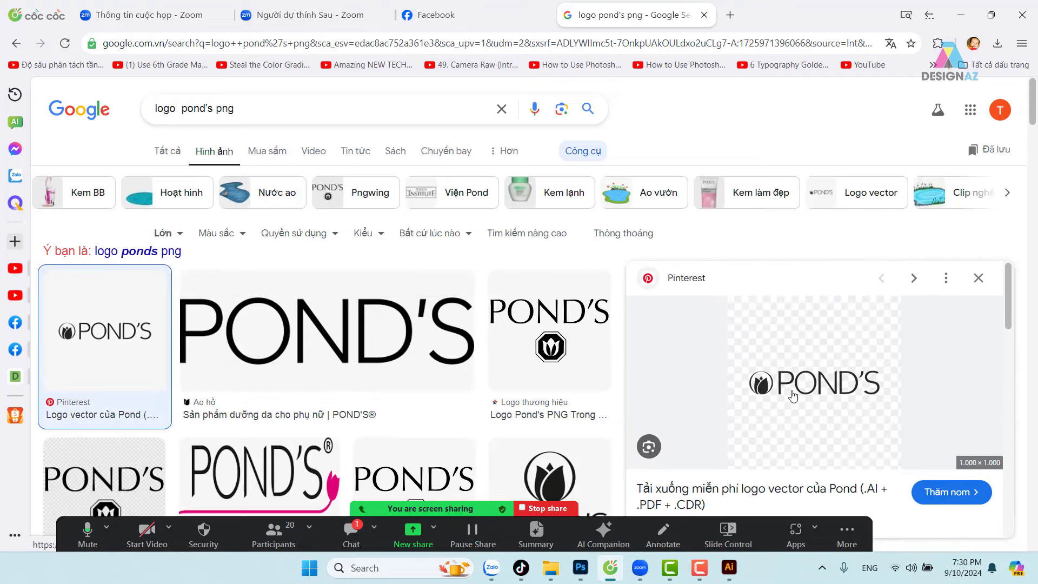
right_click(793, 397)
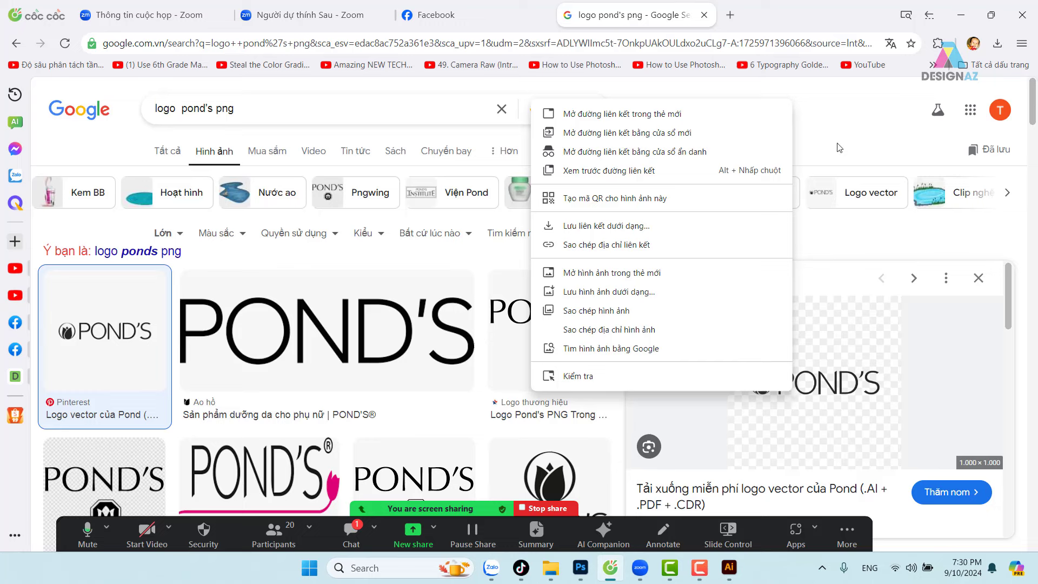
click(852, 117)
right_click(367, 400)
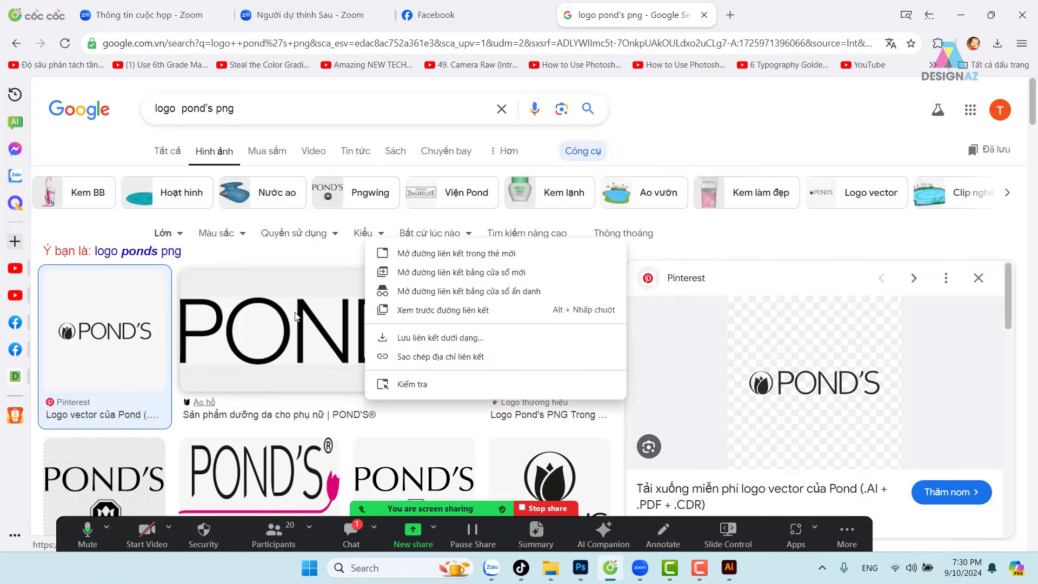
click(760, 93)
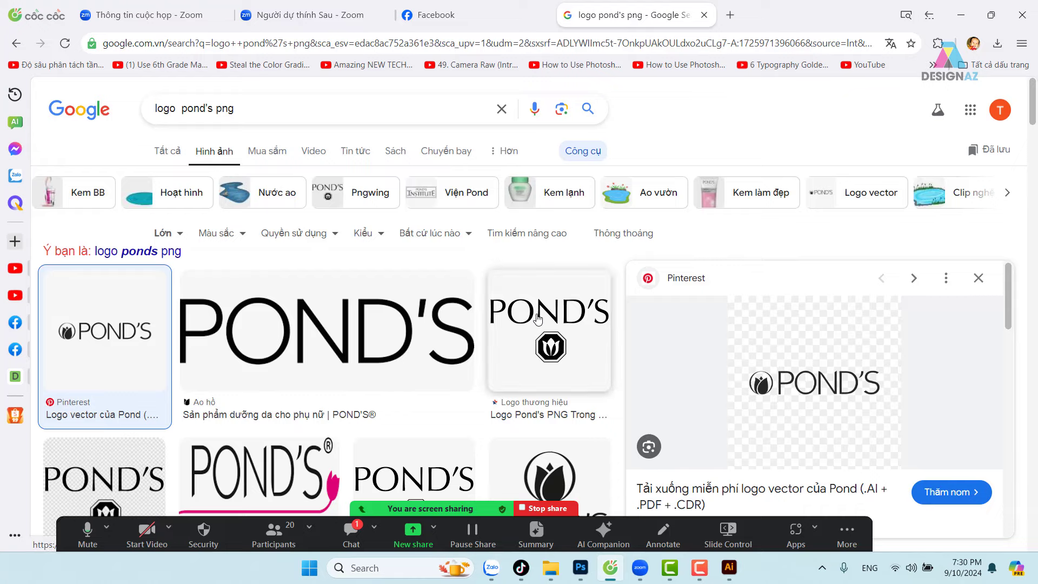
scroll(551, 281, down, 4)
scroll(543, 322, down, 3)
scroll(543, 322, up, 2)
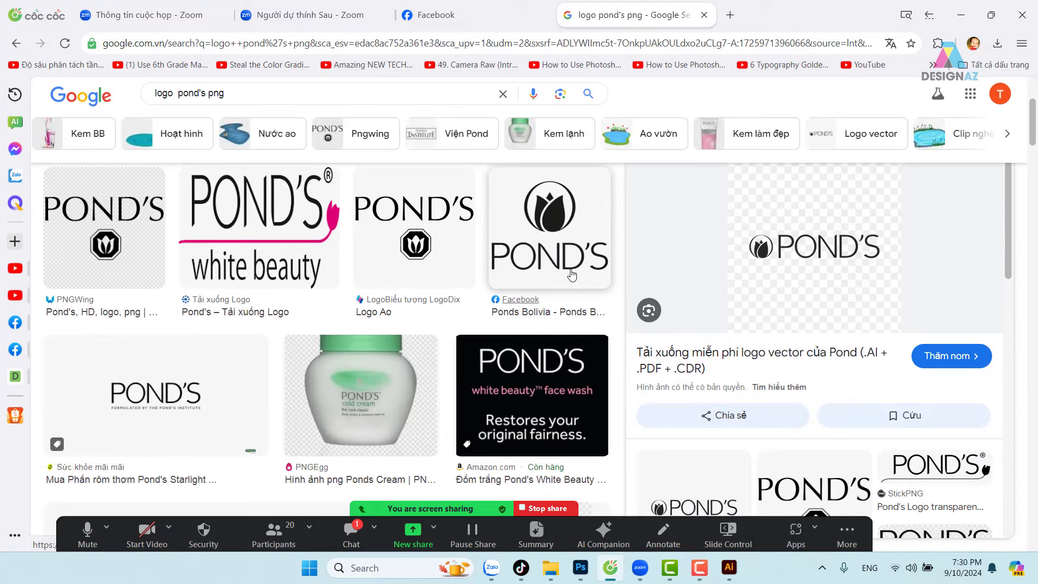
click(546, 238)
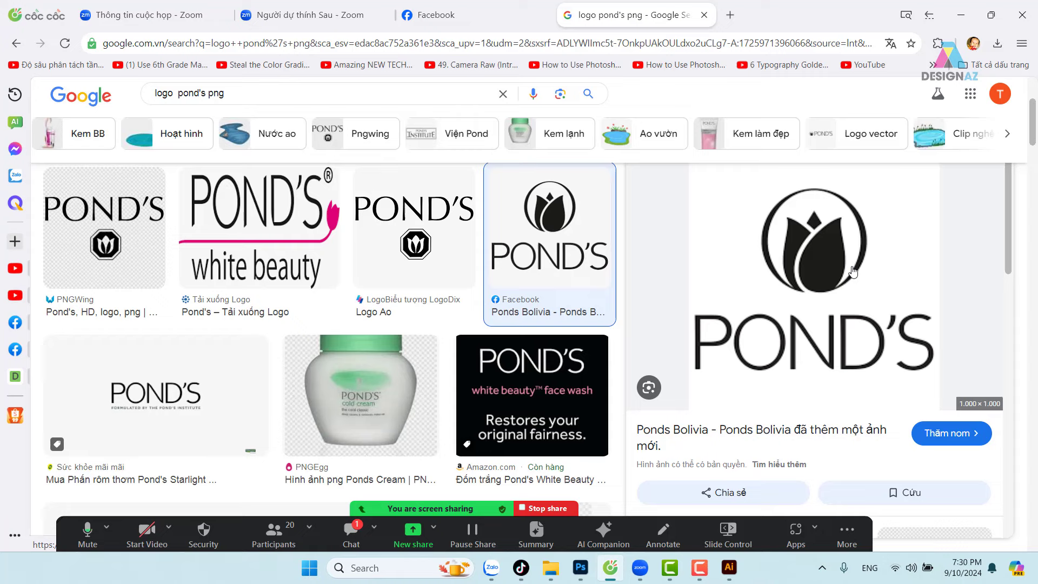
right_click(824, 256)
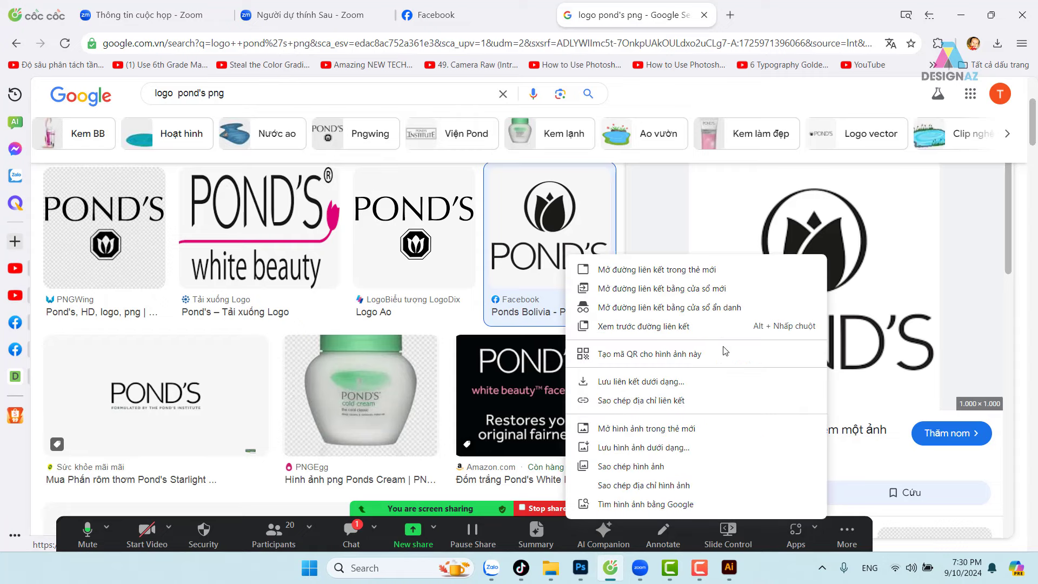
Copy the Ponds Bolivia logo image and close the body lotion reference in Photoshop.
click(631, 466)
click(580, 568)
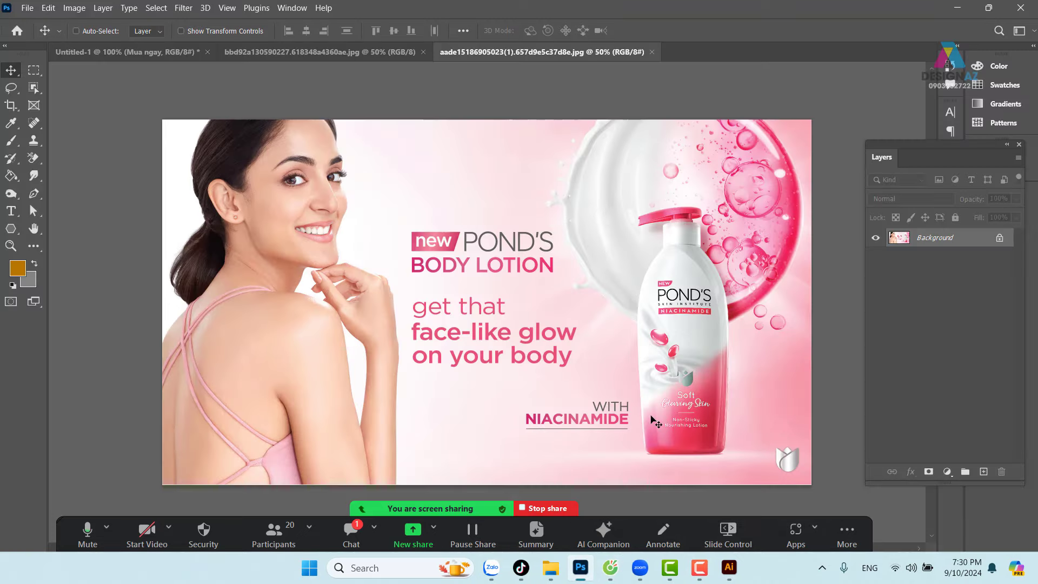
click(652, 52)
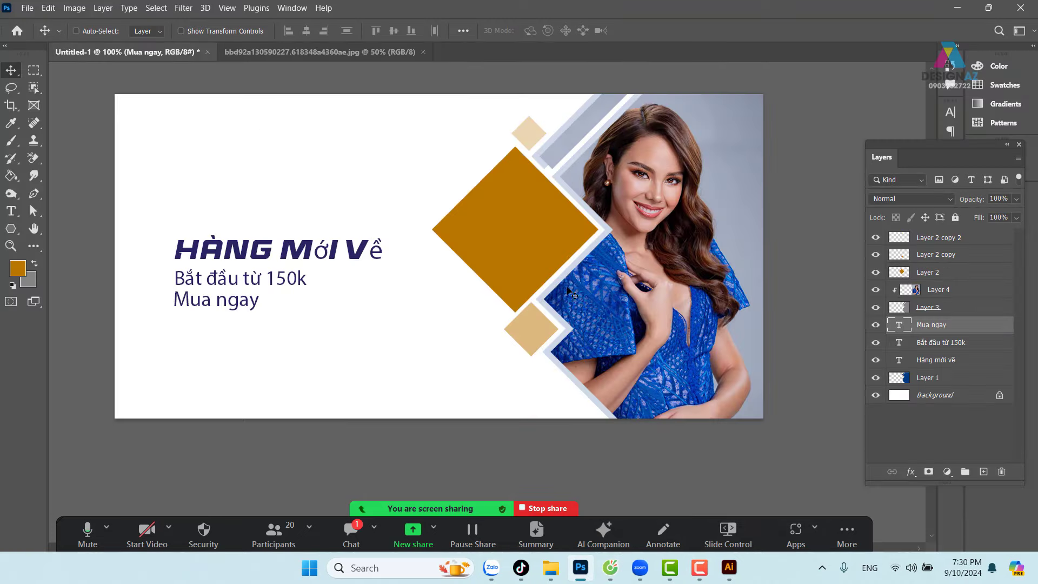
Paste the logo into a new 225×225 clipboard-sized Photoshop document.
key(ctrl+n)
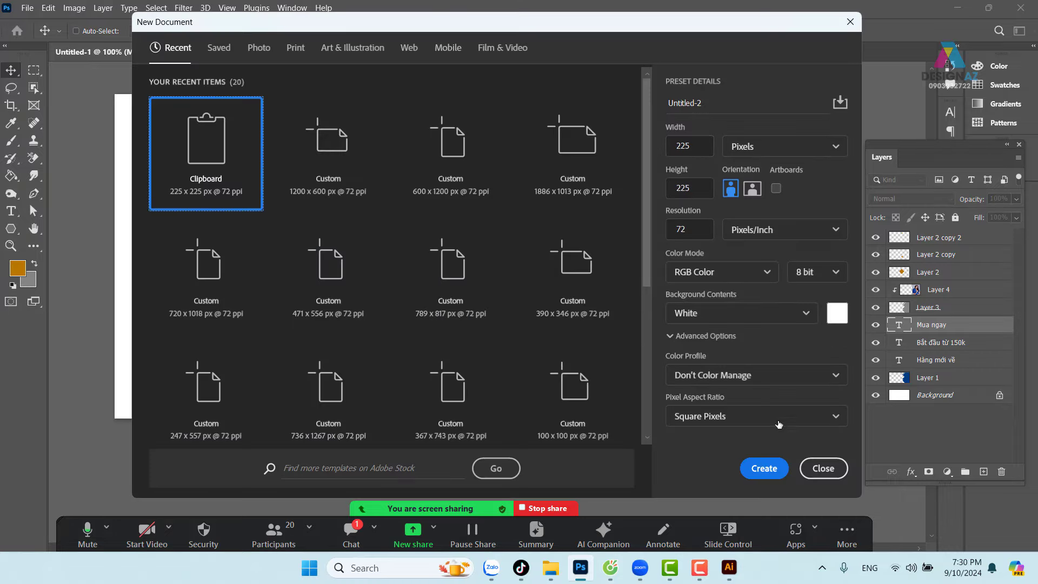
click(763, 466)
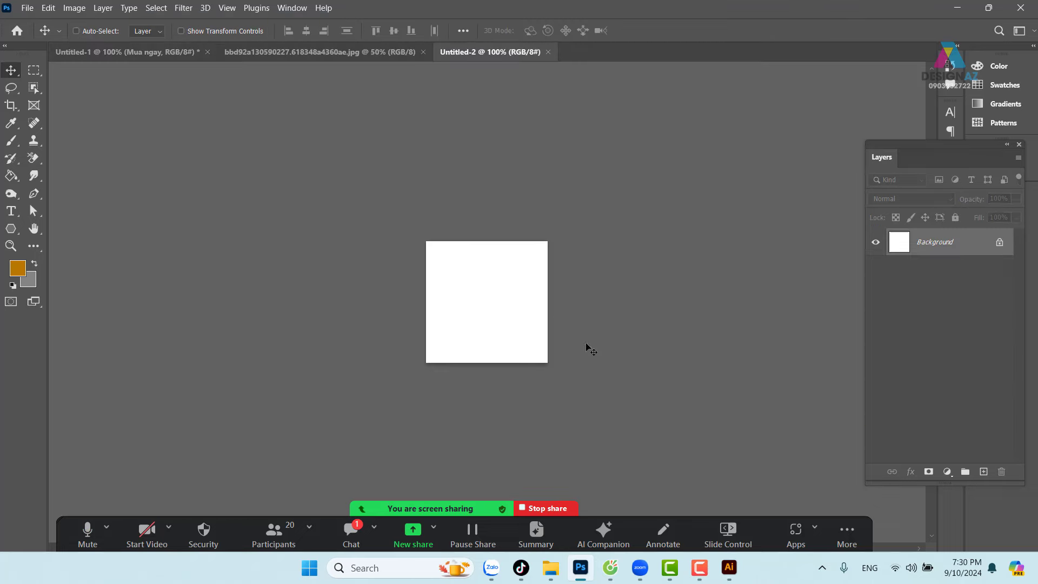
key(ctrl+v)
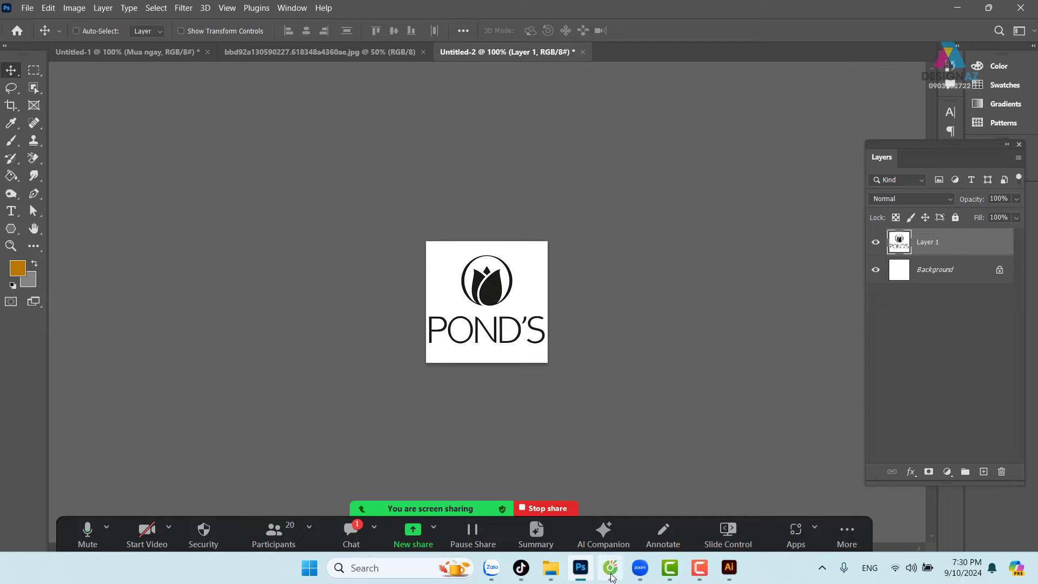
click(612, 576)
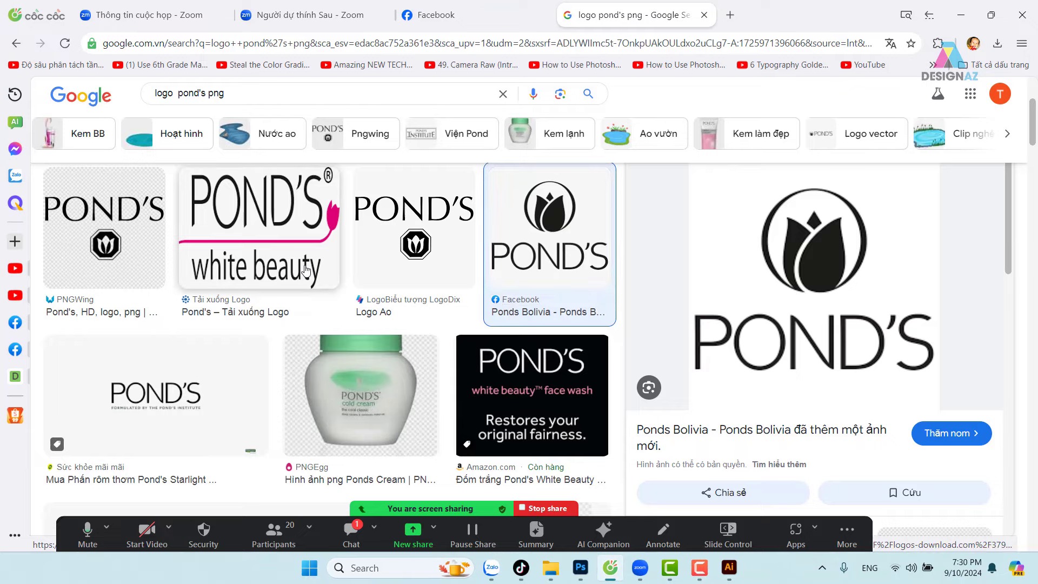
Preview the Pinterest POND'S tulip-and-wordmark logo and copy the image.
scroll(305, 270, up, 5)
scroll(499, 266, down, 10)
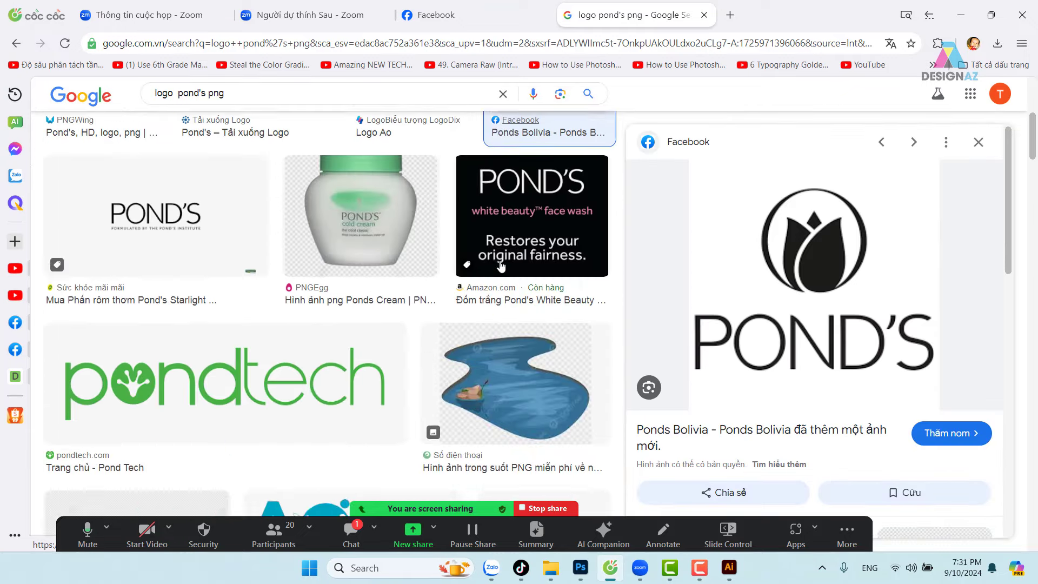
scroll(501, 267, up, 8)
scroll(501, 266, up, 1)
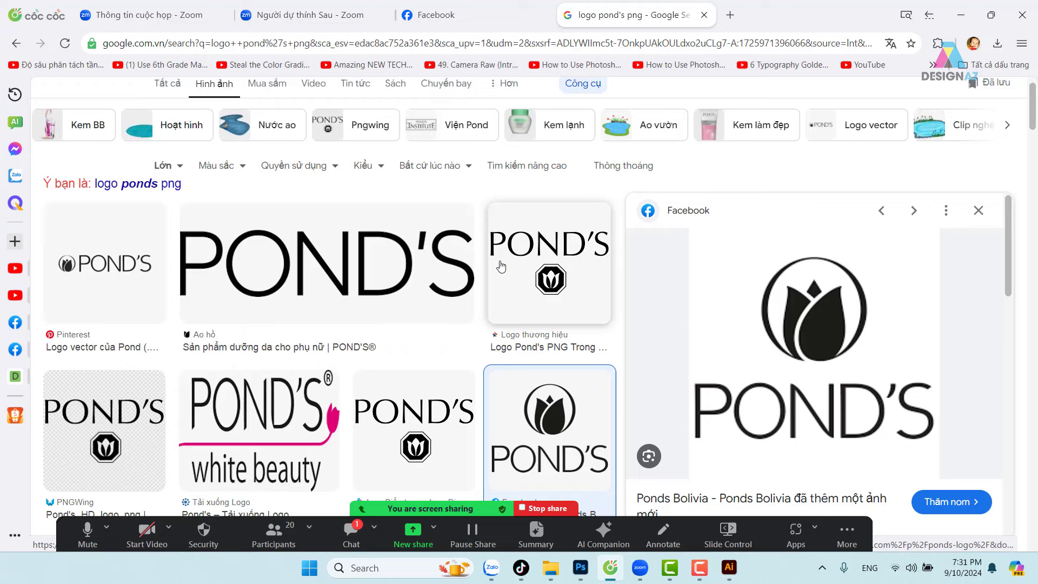
click(376, 271)
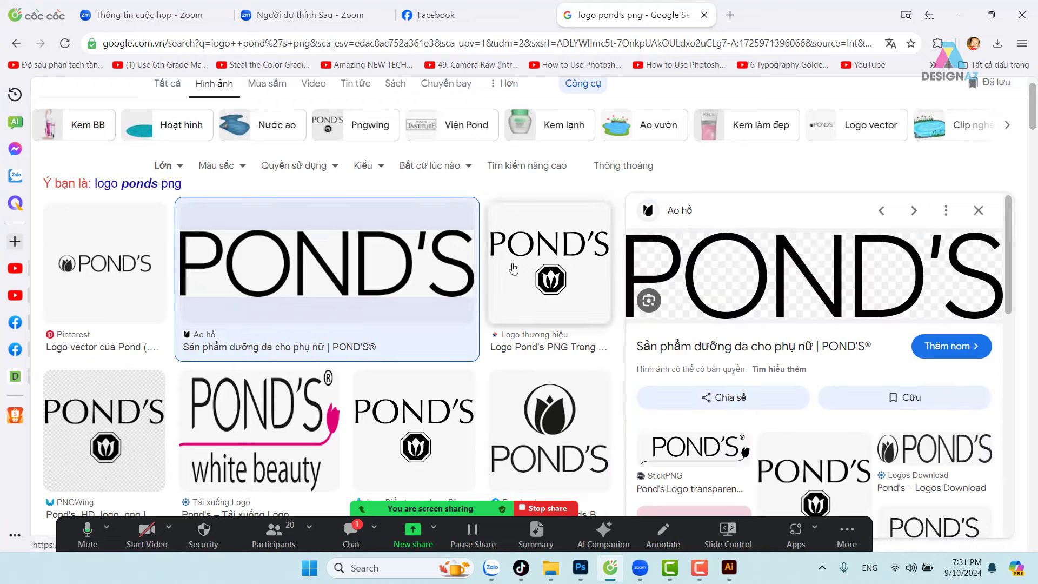
click(143, 297)
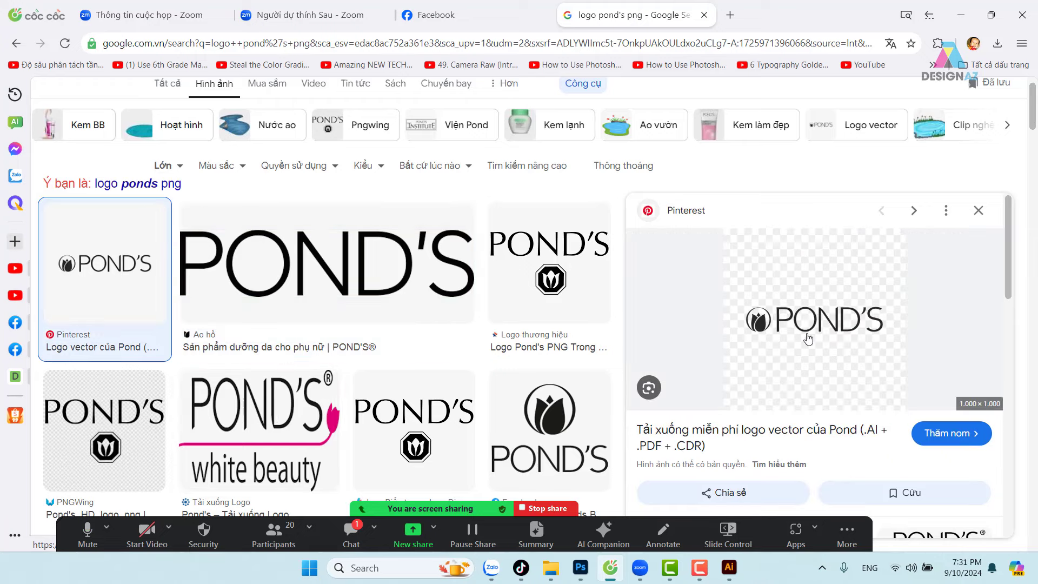
scroll(852, 349, down, 5)
scroll(852, 349, down, 3)
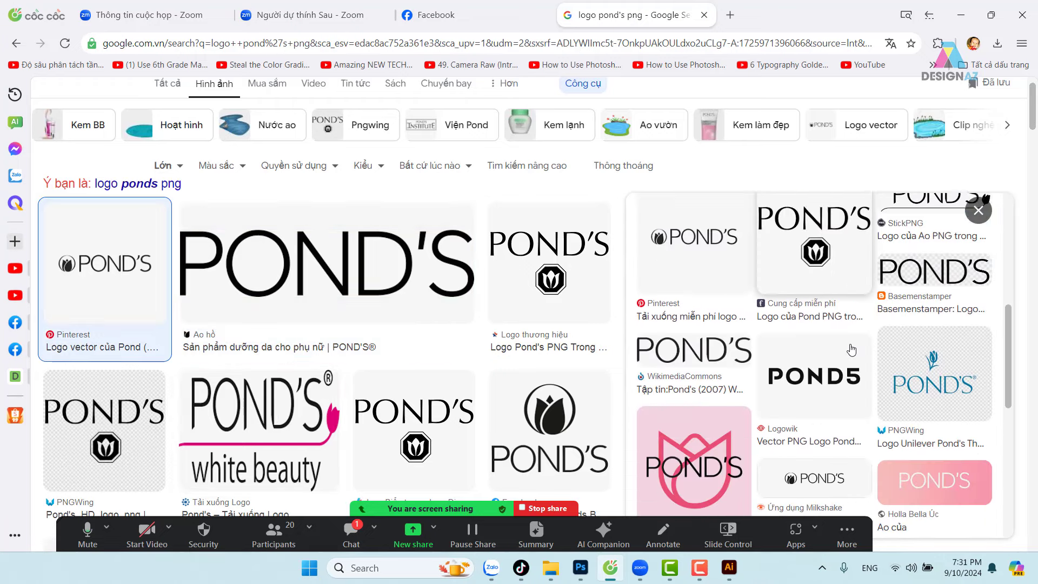
scroll(851, 349, up, 3)
click(699, 325)
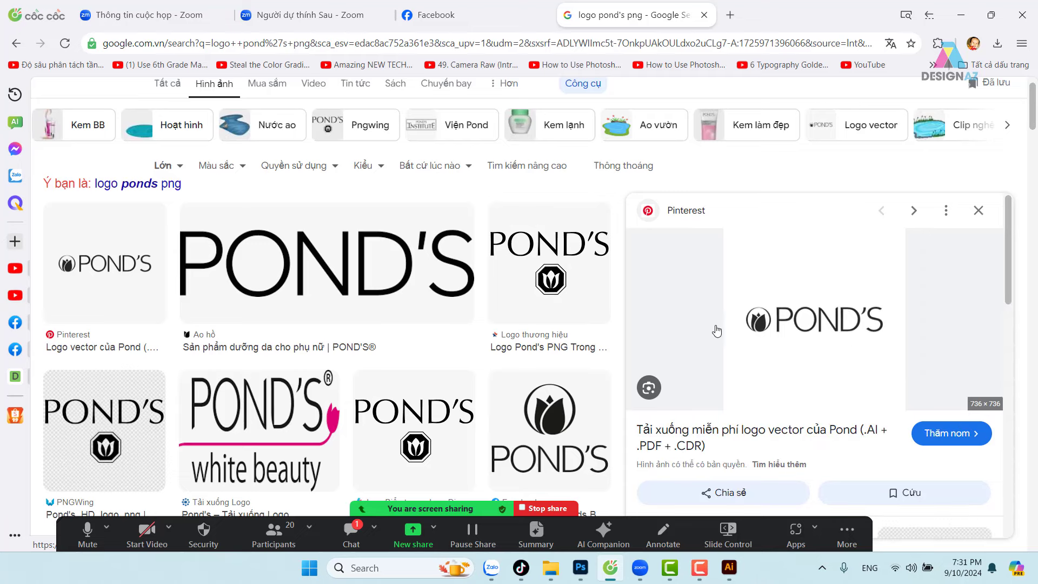
right_click(823, 328)
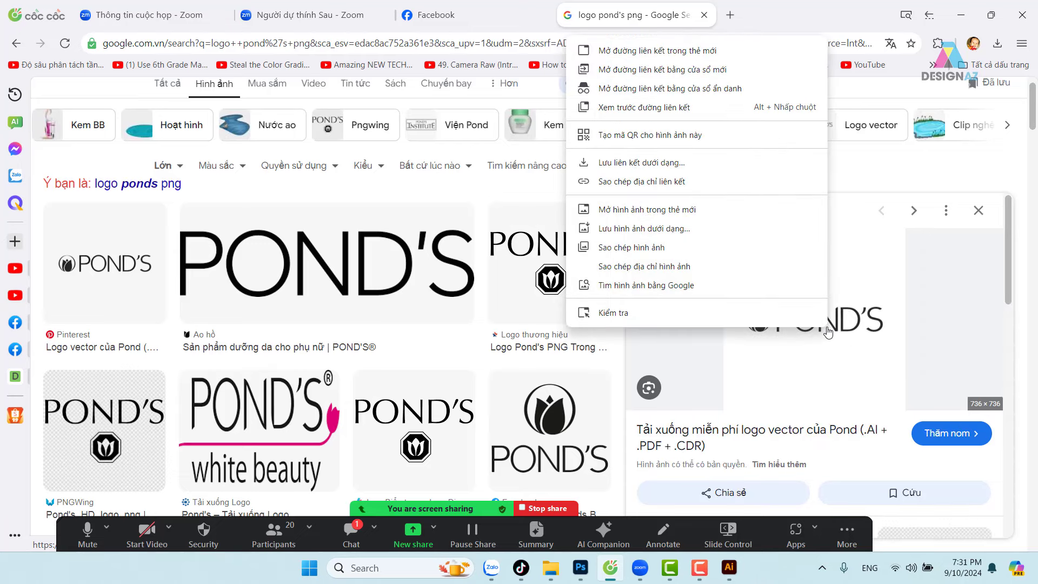
click(632, 247)
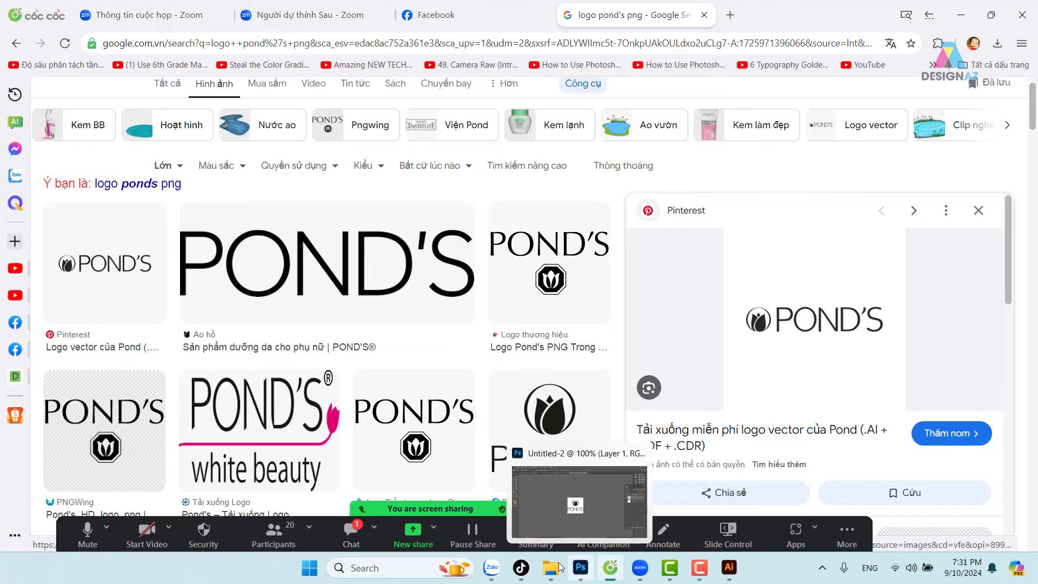
Share the Photoshop document window in the meeting.
click(413, 531)
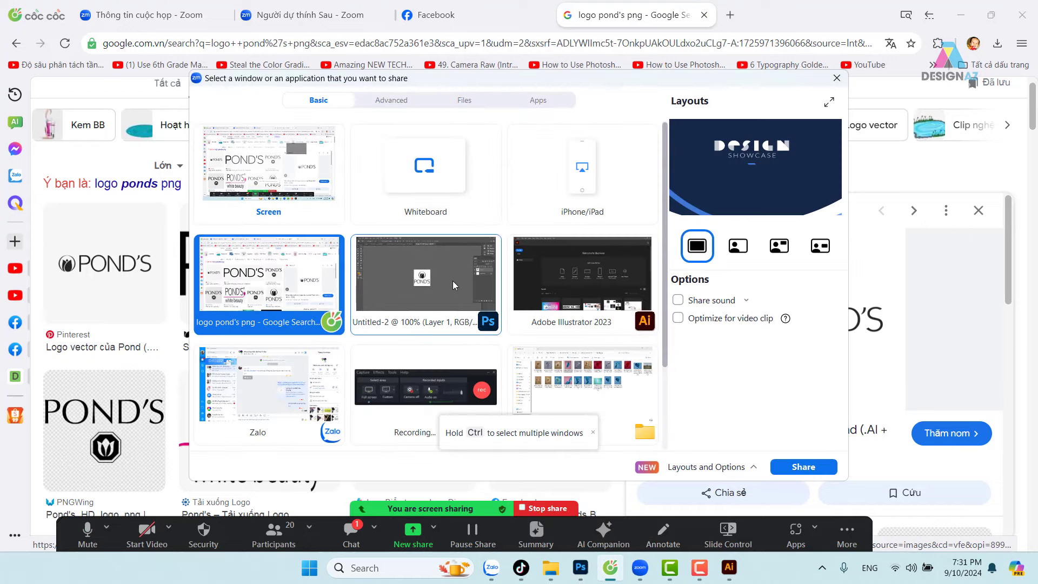
click(452, 281)
click(822, 472)
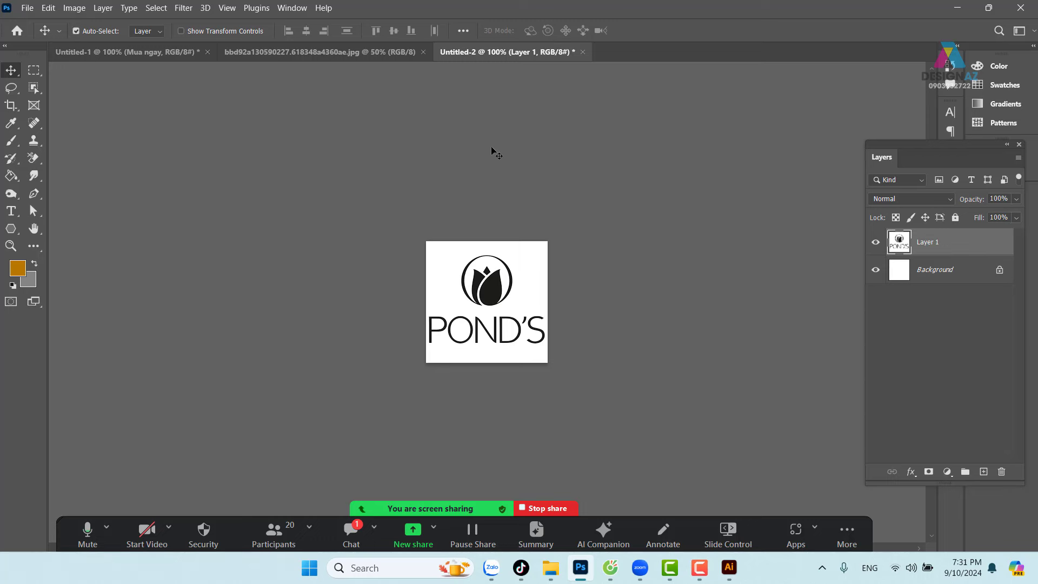
Create a new 736 × 736 px document from the Clipboard preset at 150 ppi.
click(27, 8)
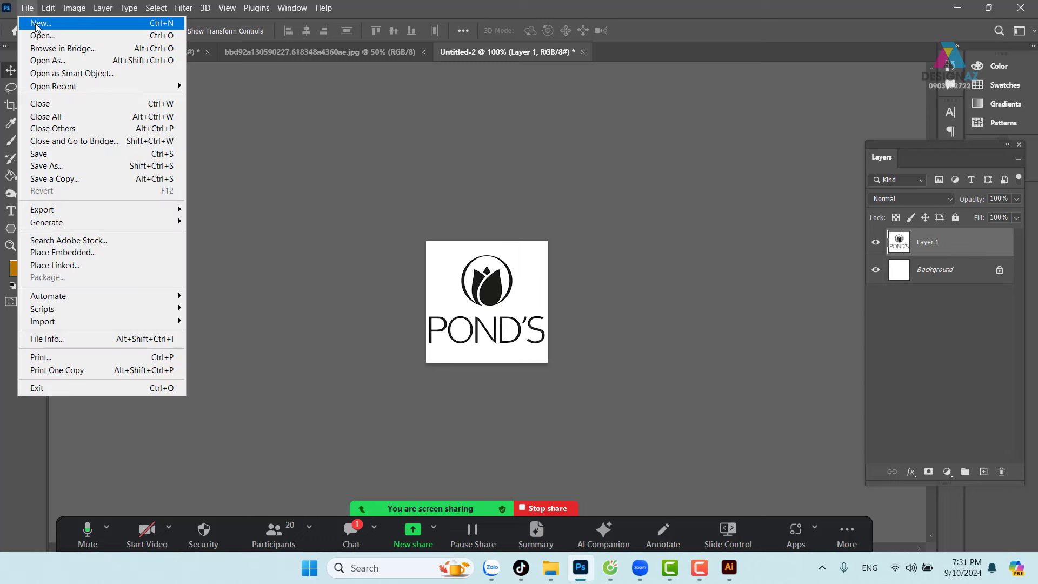
click(41, 23)
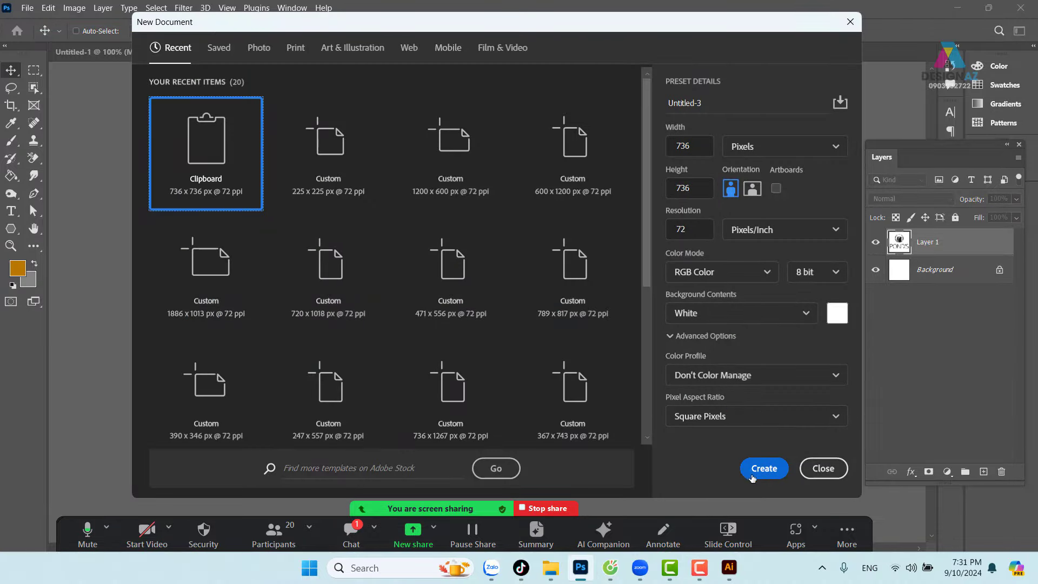
double_click(693, 229)
text(150)
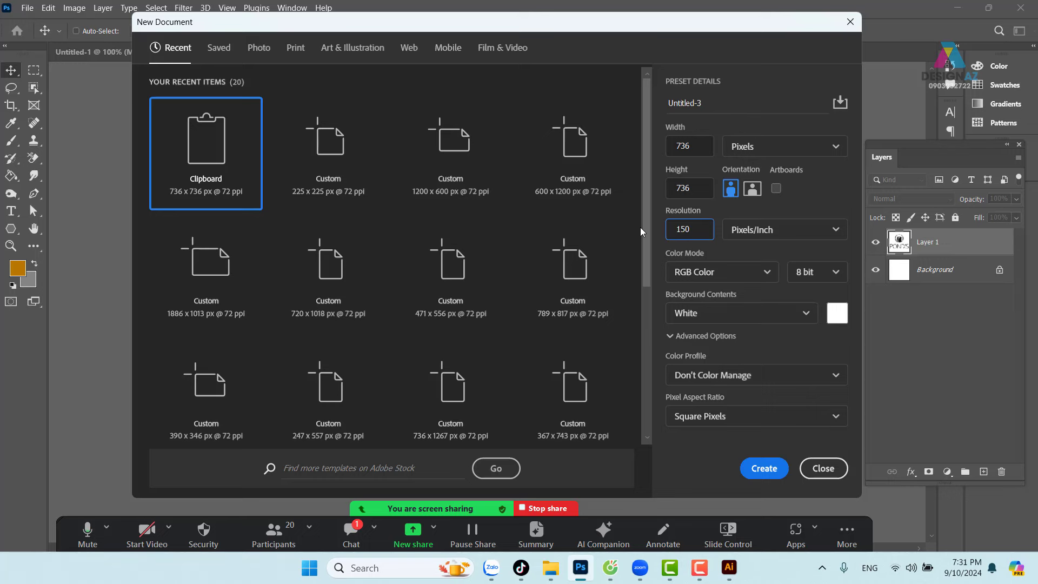
key(Return)
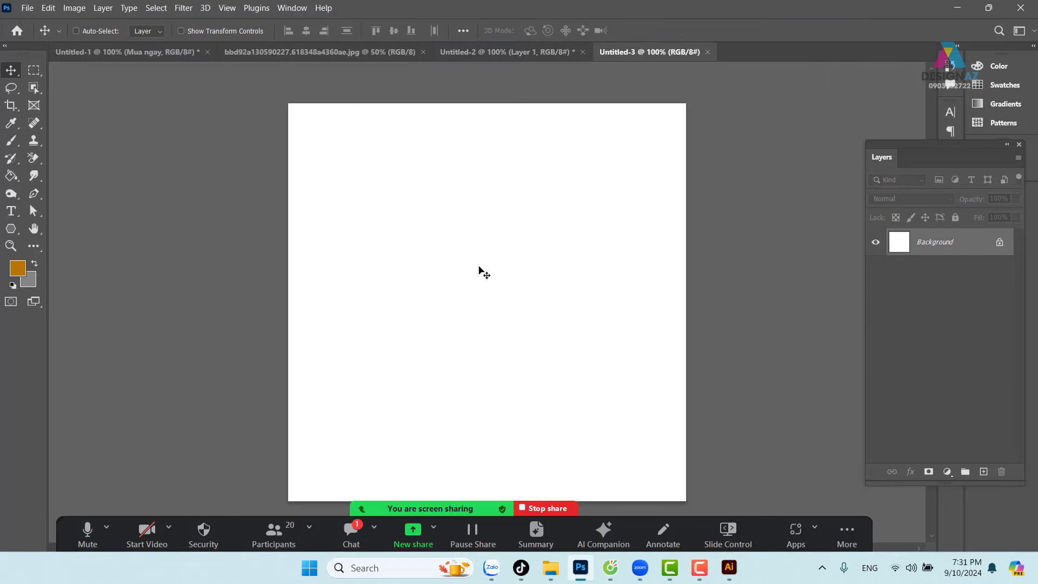
Paste the POND'S logo into Untitled-3 as Layer 1 and zoom to 200%.
key(ctrl+v)
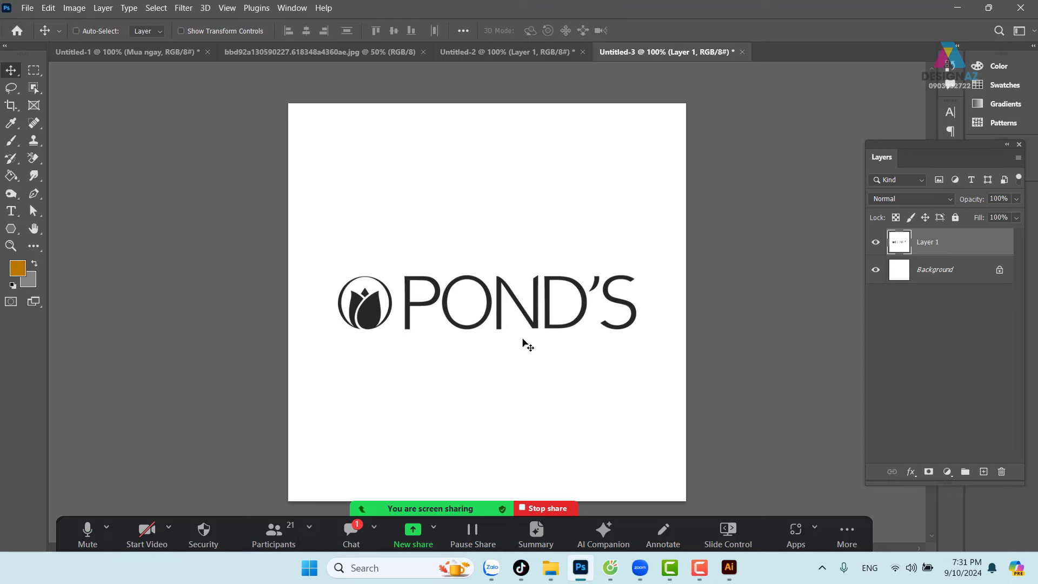
key(ctrl+plus)
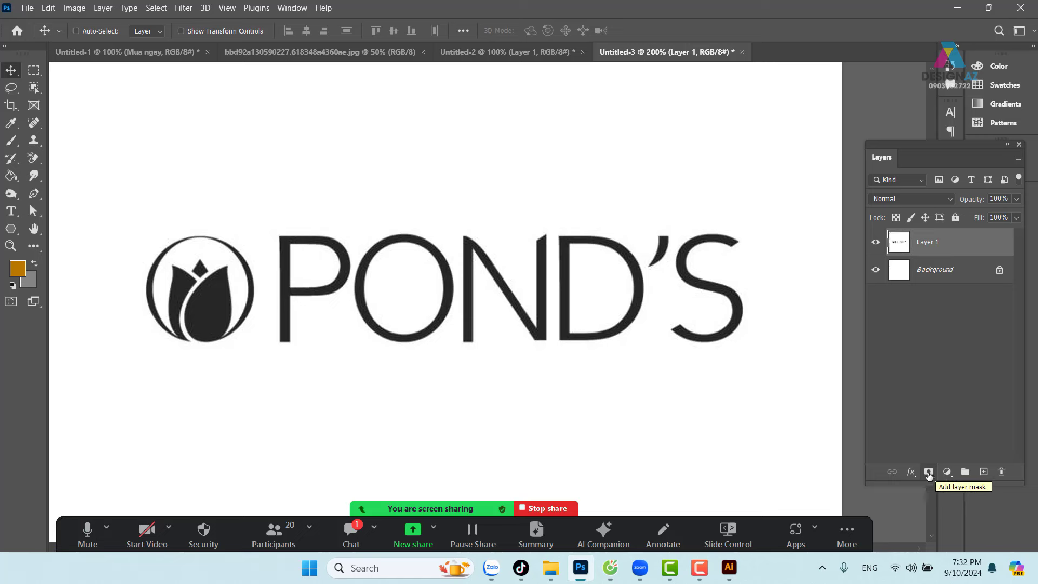
Add a layer mask to Layer 1 and apply the Merged RGB image into it with Multiply at 100%.
click(929, 473)
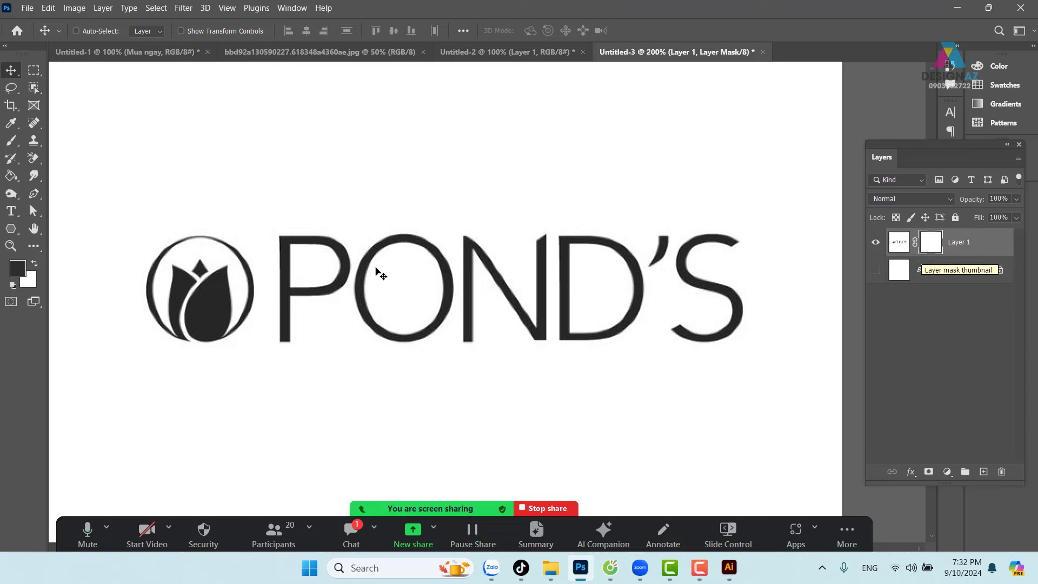
click(74, 9)
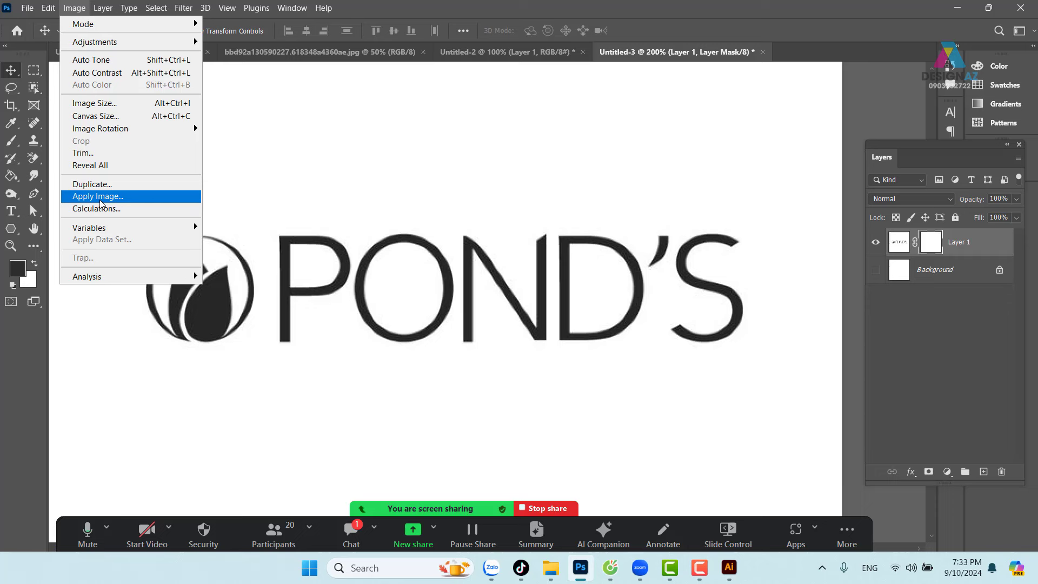
click(100, 198)
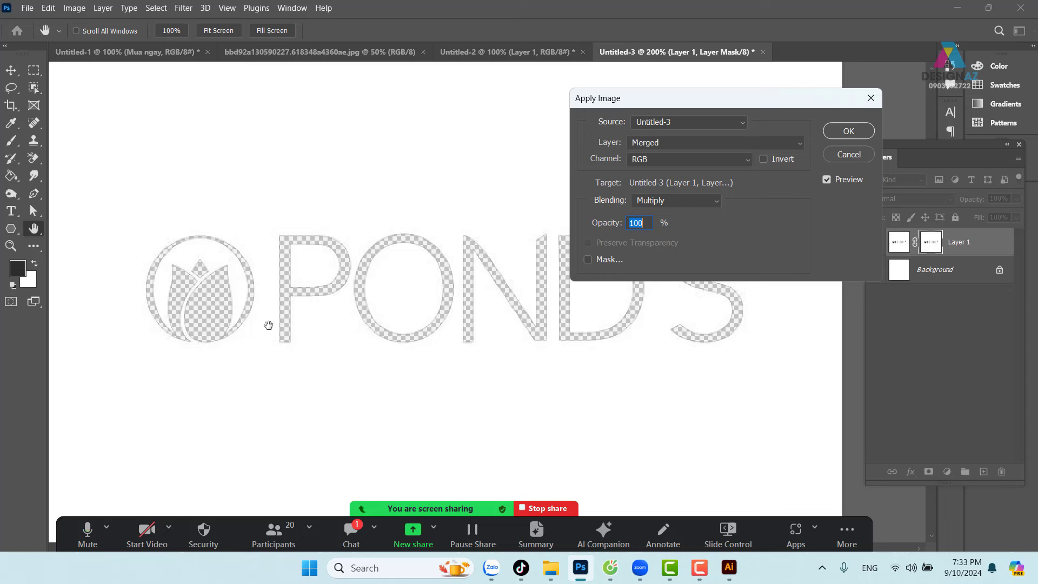
click(848, 132)
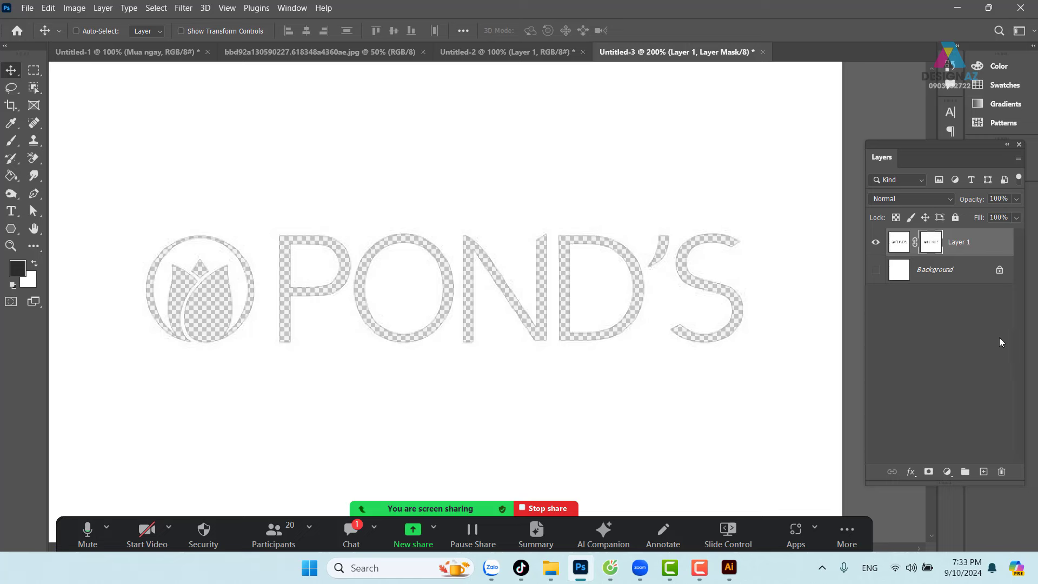
Invert the logo layer's mask so only the POND'S logo shows, undoing an accidental shift.
key(ctrl)
key(ctrl+i)
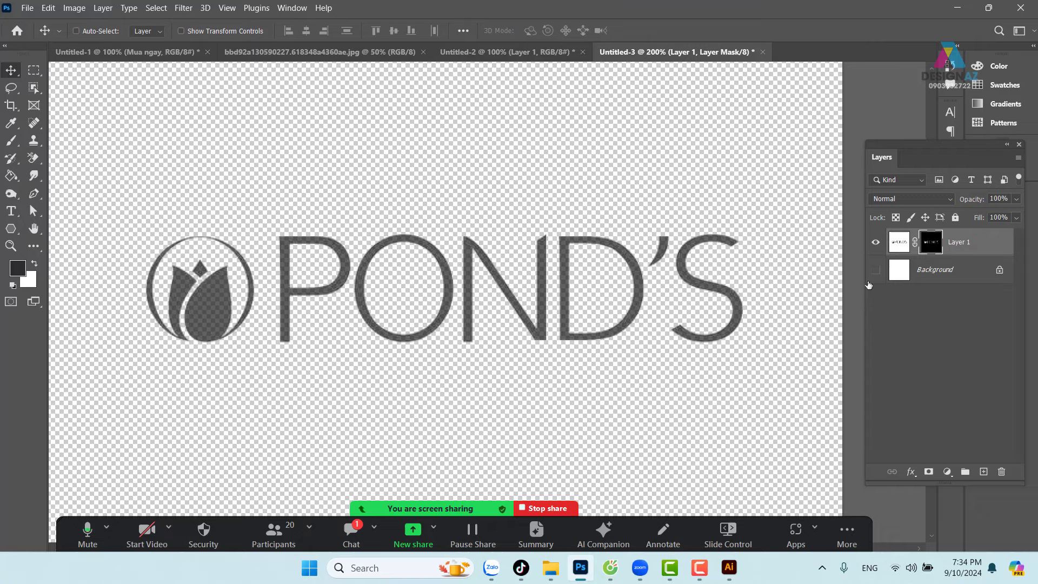
click(899, 244)
mouse_move(246, 290)
mouse_down()
mouse_move(303, 300)
mouse_move(299, 312)
mouse_move(322, 259)
mouse_up()
key(ctrl+z)
key(ctrl+z)
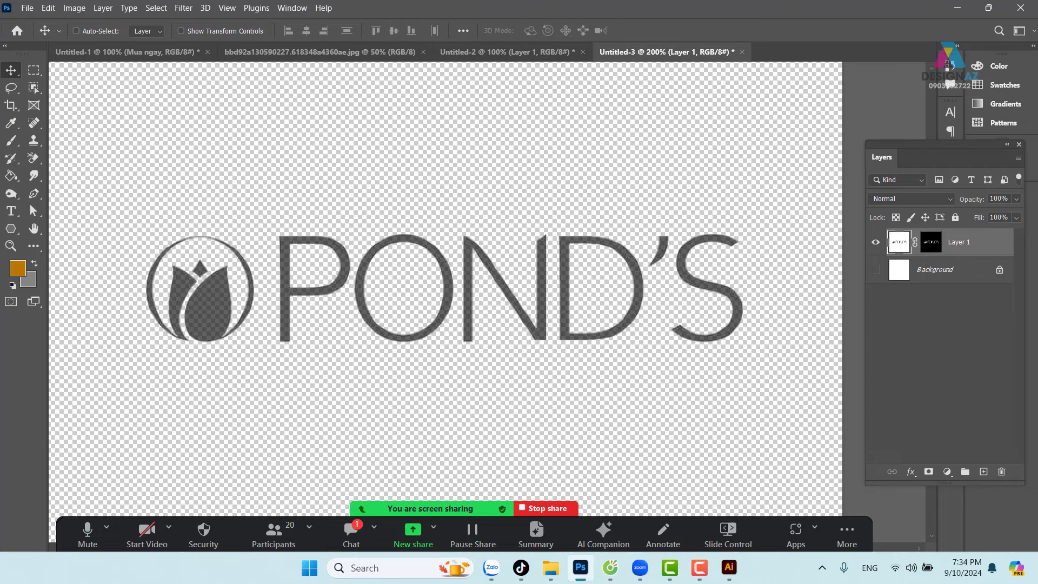
Merge Layer 1 with a new empty layer into a standalone Layer 2, then select all.
click(983, 472)
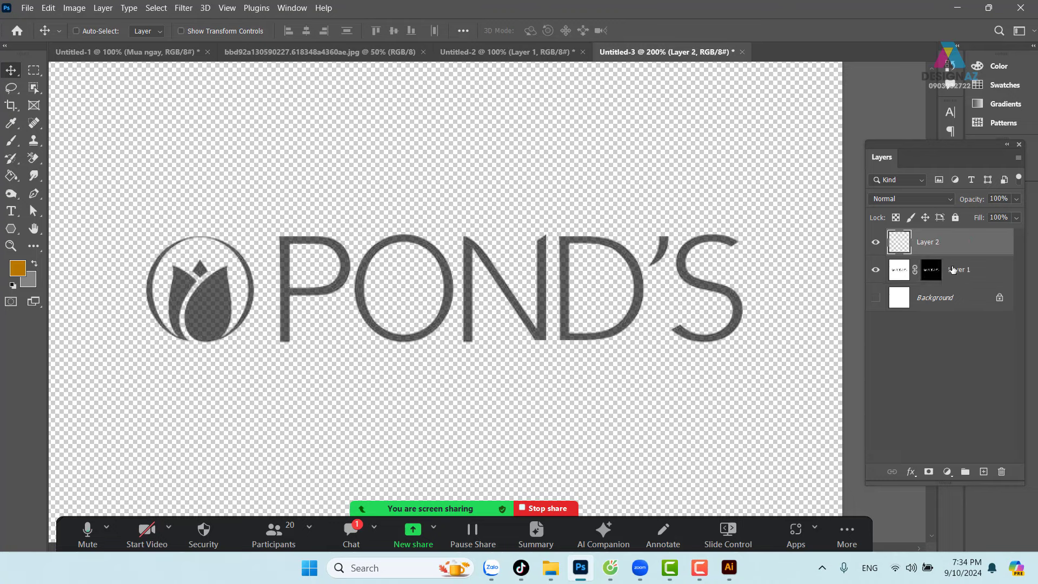
ctrl+click(966, 278)
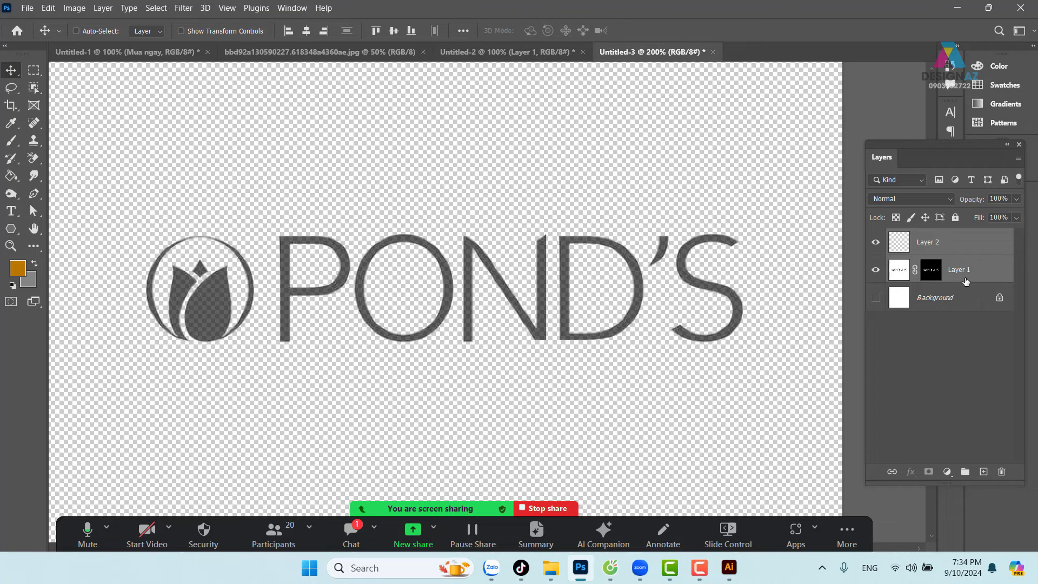
key(ctrl+e)
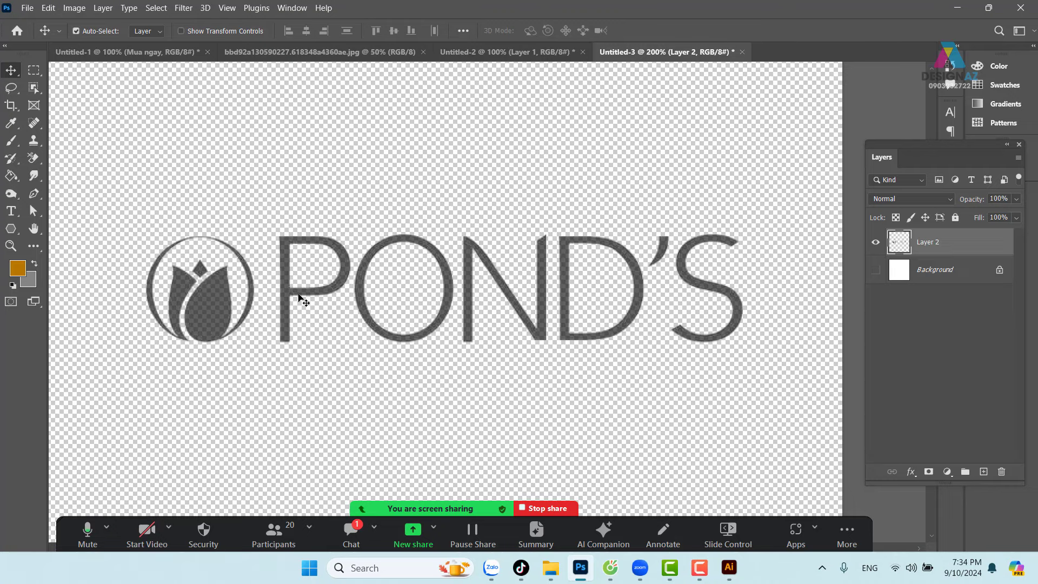
key(ctrl+a)
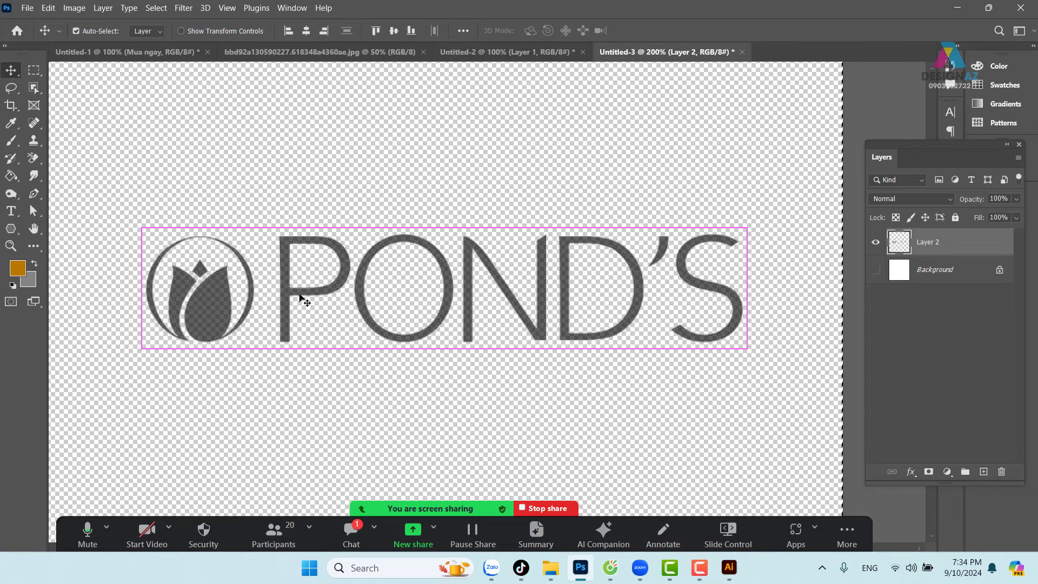
key(ctrl)
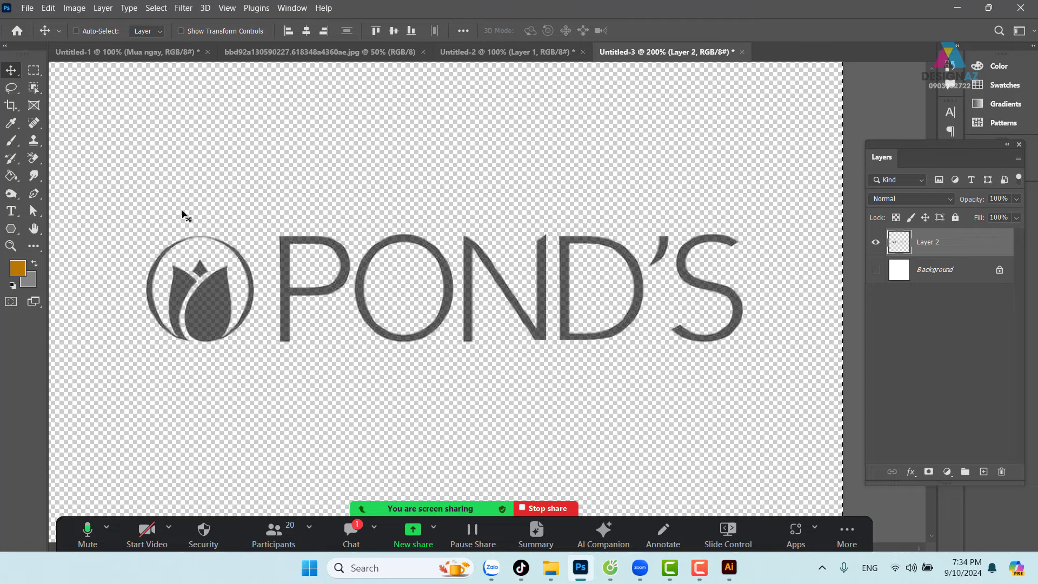
Drag the POND'S logo into the Hàng Mới Về banner above the headline and scale it to about 87%.
click(121, 53)
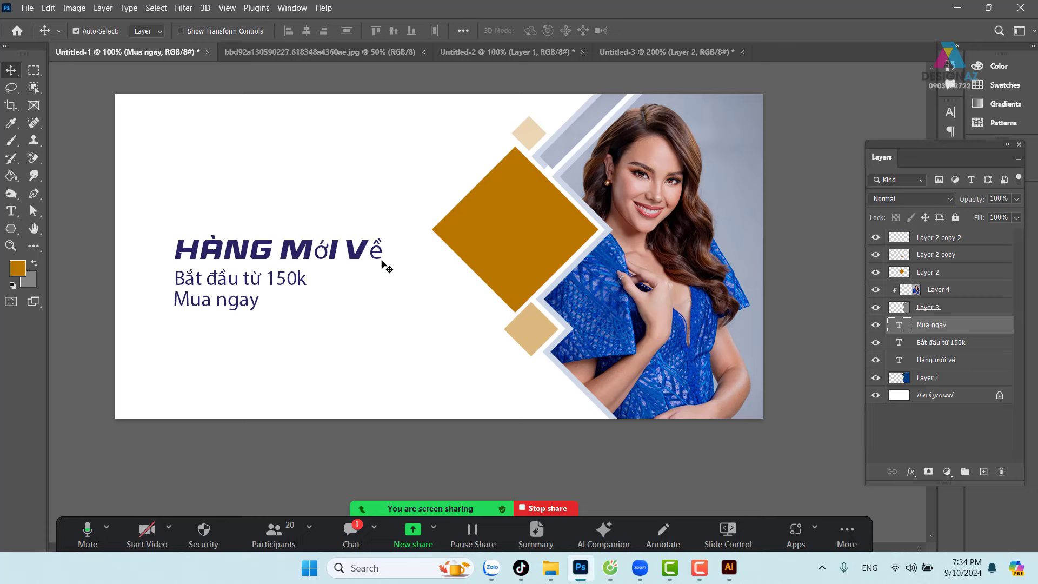
mouse_move(377, 238)
mouse_down()
mouse_move(277, 196)
mouse_move(352, 202)
mouse_move(327, 198)
mouse_up()
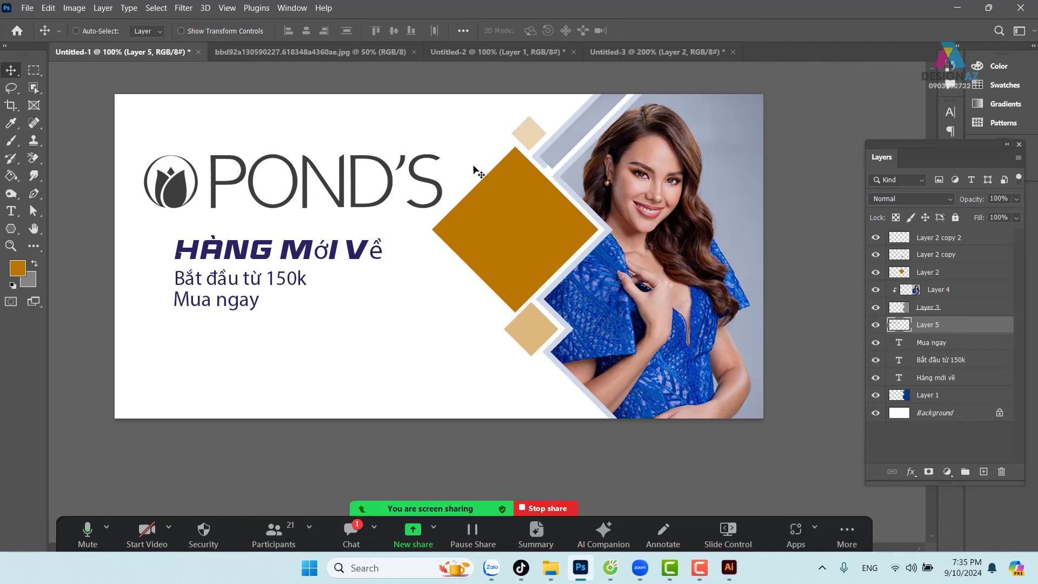
key(ctrl+t)
drag(444, 151, 402, 159)
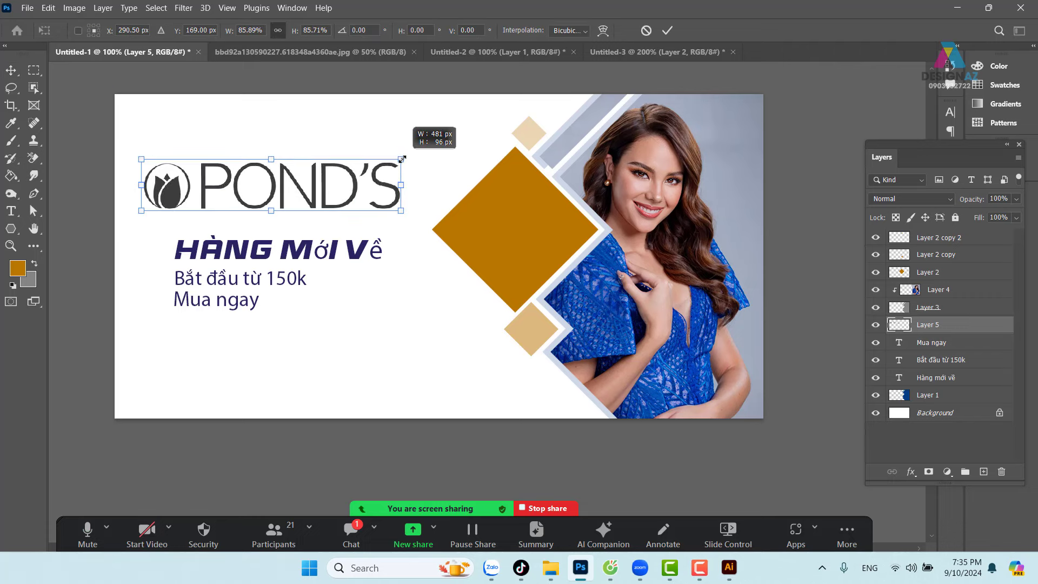
key(Return)
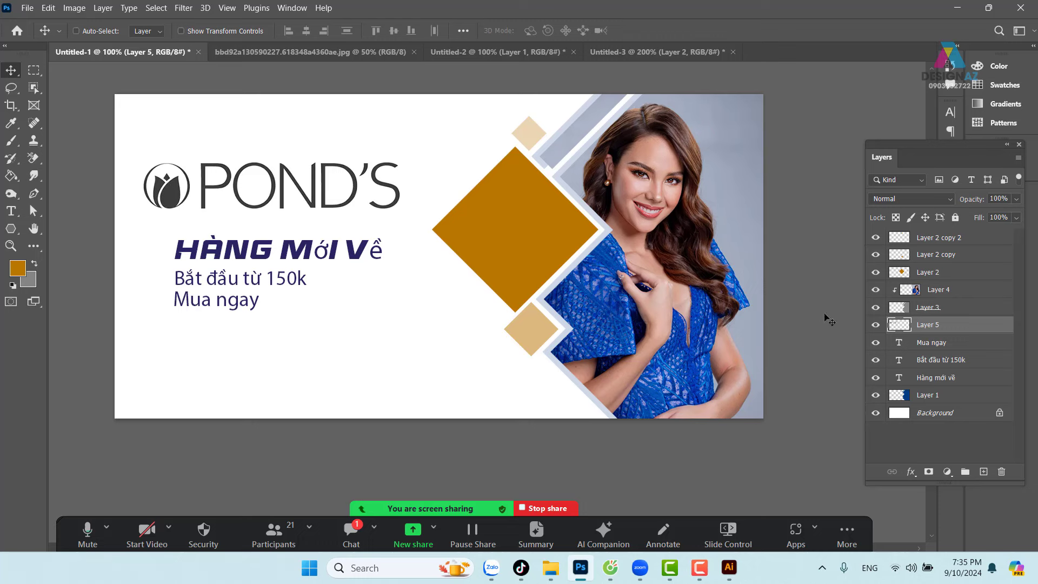
Load the logo's outline as a selection, deselect it, then zoom to 300% on the logo.
key(ctrl)
ctrl+click(899, 327)
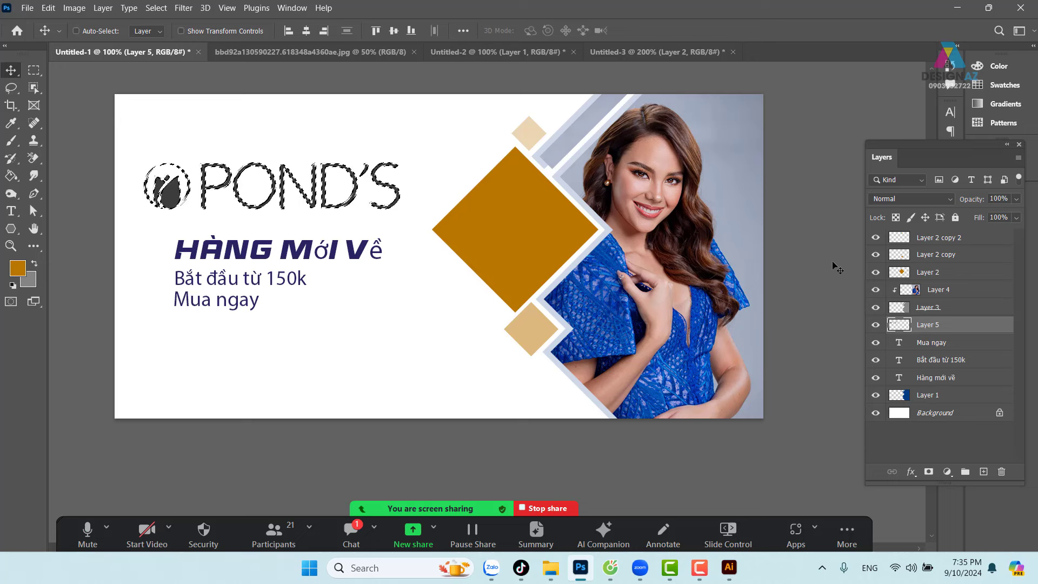
key(ctrl+d)
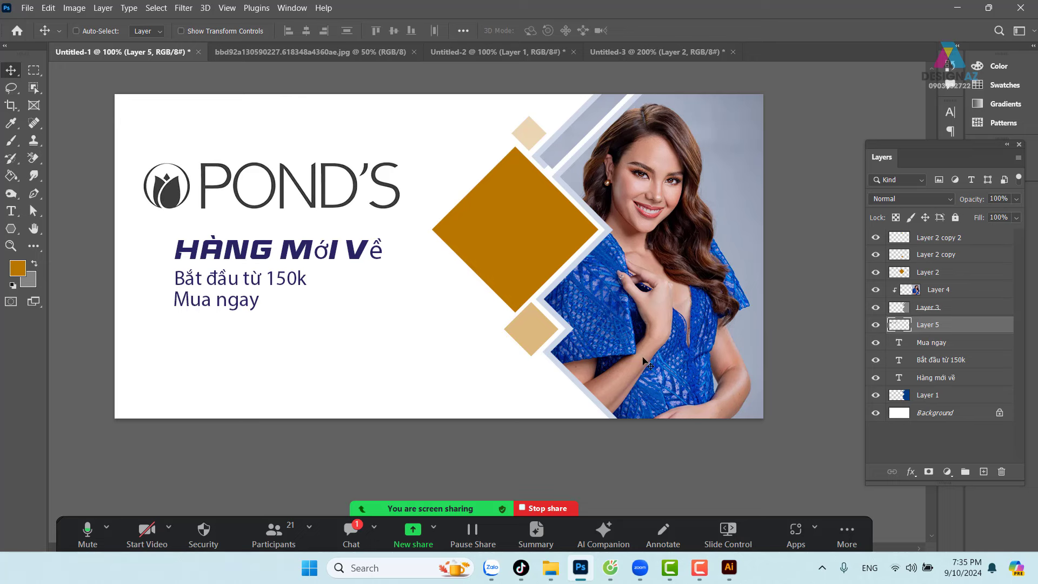
drag(380, 263, 447, 308)
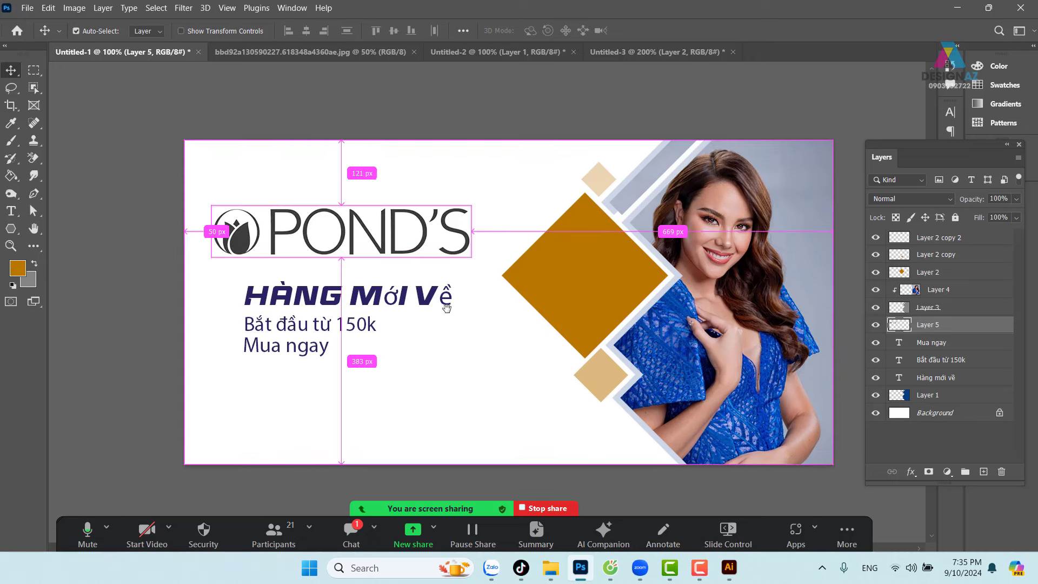
key(ctrl+plus)
key(ctrl+plus)
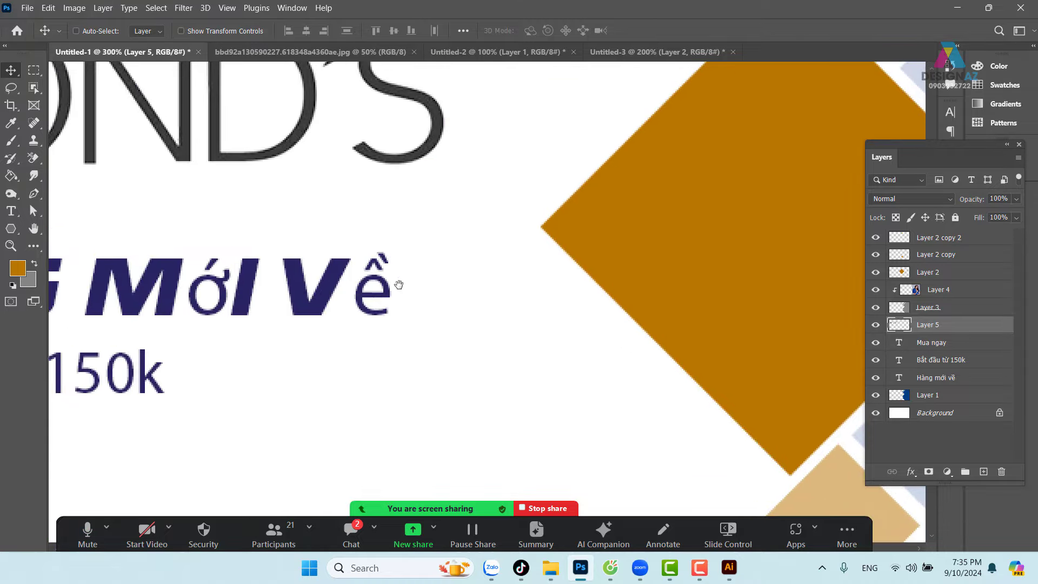
drag(398, 287, 623, 417)
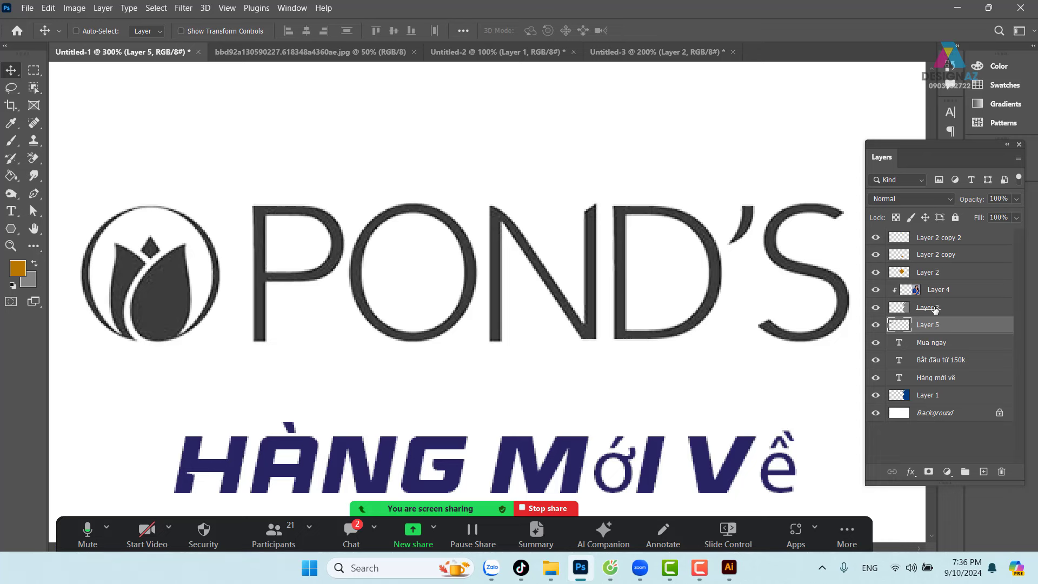
Undo an accidental gold fill that covered the whole canvas and zoom back out.
key(alt+BackSpace)
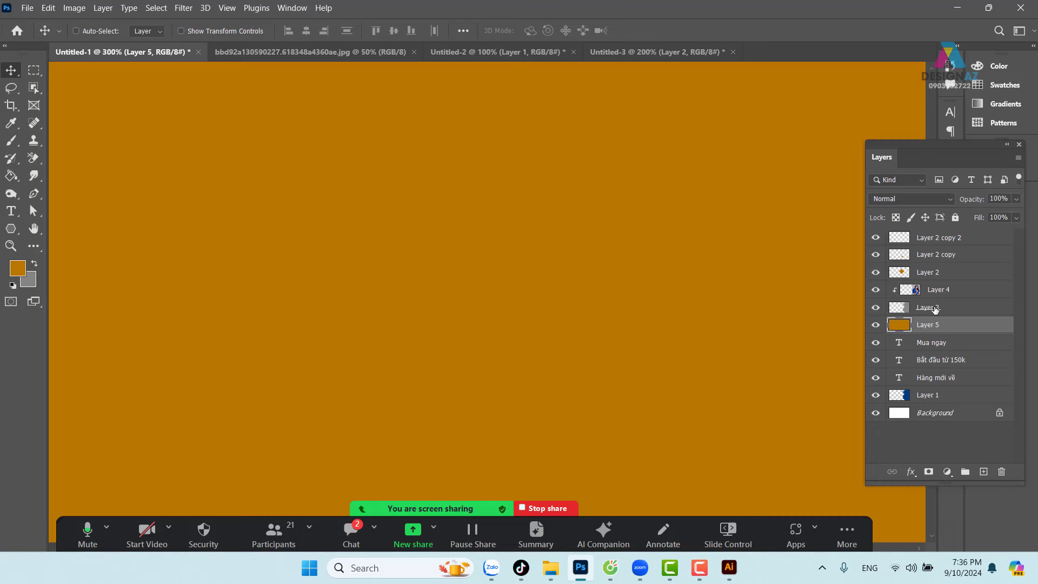
key(ctrl+minus)
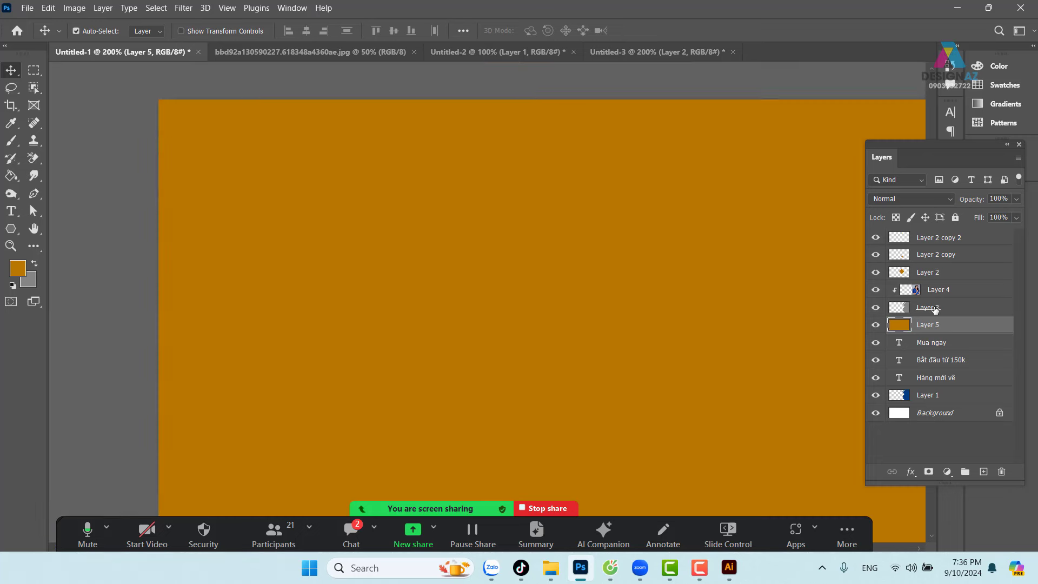
key(ctrl+minus)
key(ctrl+z)
Lock Layer 5's transparent pixels and fill the POND'S logo with the gold foreground colour.
key(ctrl)
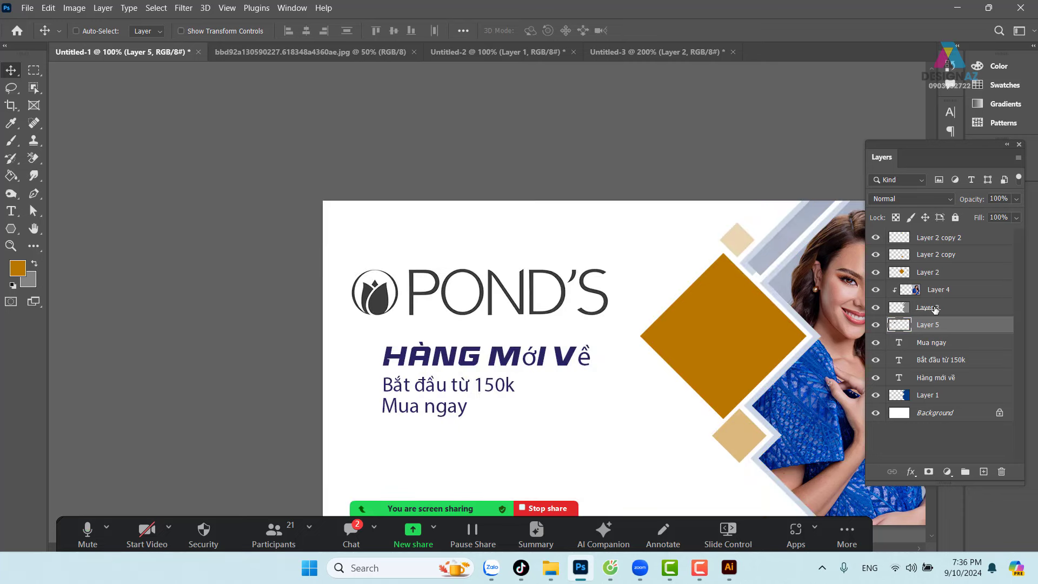
click(896, 217)
key(alt+shift+BackSpace)
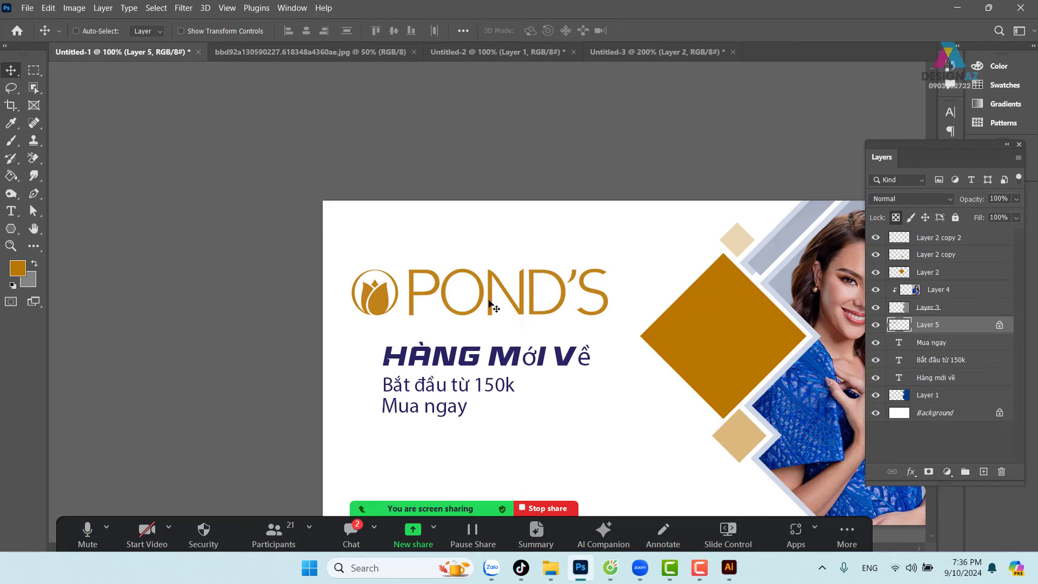
drag(490, 304, 346, 236)
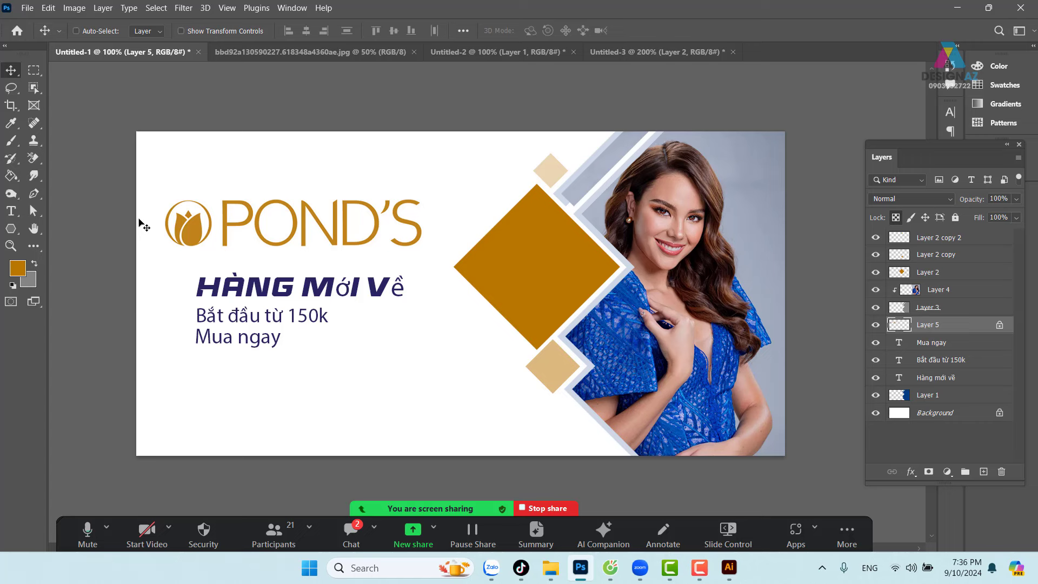
Add an empty Layer 6 and set the Brush tool to 12 px.
click(11, 141)
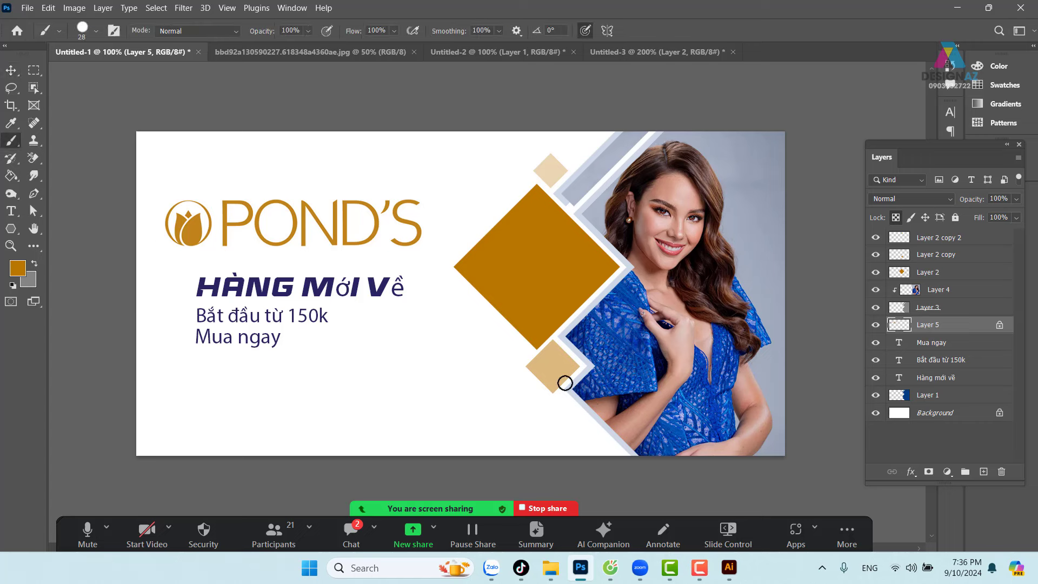
click(983, 471)
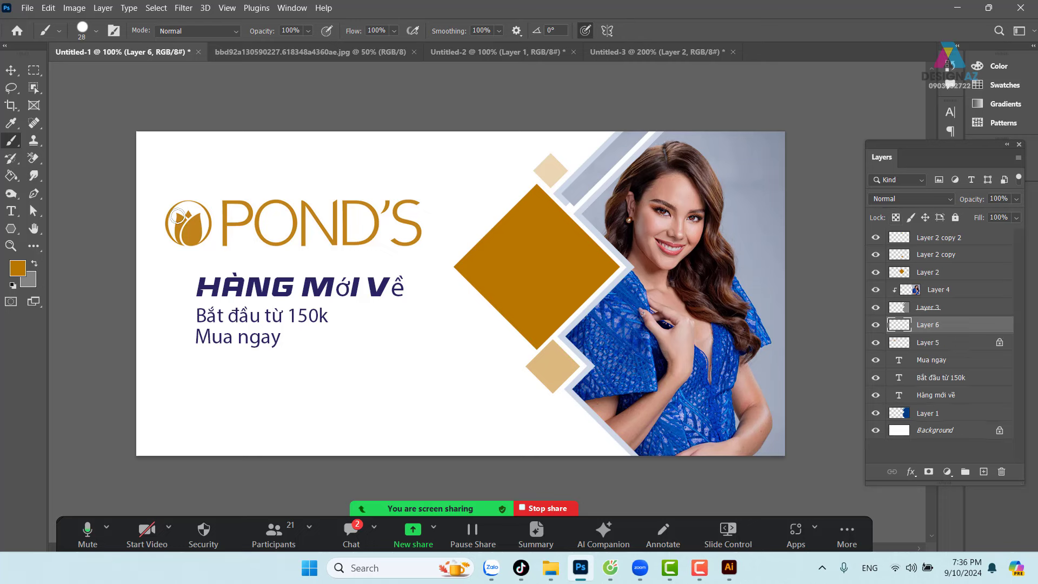
click(96, 32)
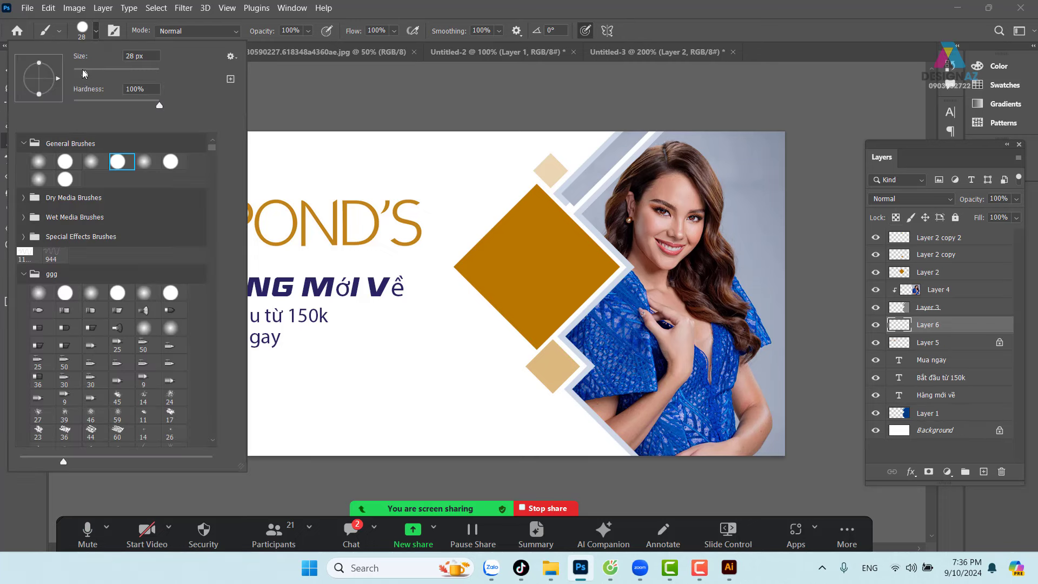
drag(82, 69, 79, 72)
click(210, 221)
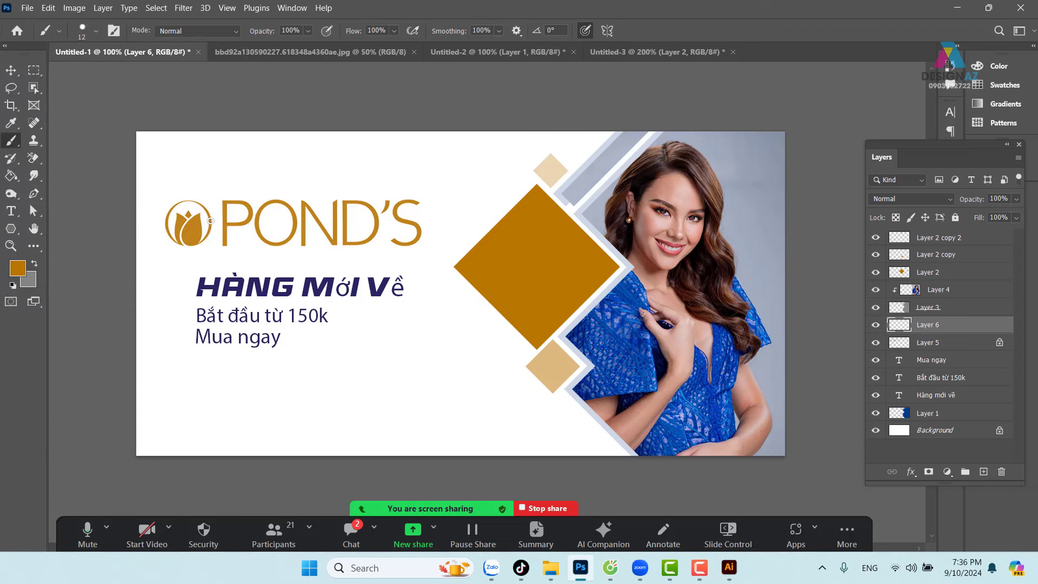
Paint trial gold strokes on either side of the POND'S logo, then undo them.
drag(155, 225, 166, 225)
drag(451, 235, 418, 234)
key(ctrl+z)
key(ctrl+z)
Shift the Hàng mới về headline 38 px left and the Bắt đầu từ 150k subtitle about 59 px left.
click(11, 71)
right_click(263, 284)
click(273, 291)
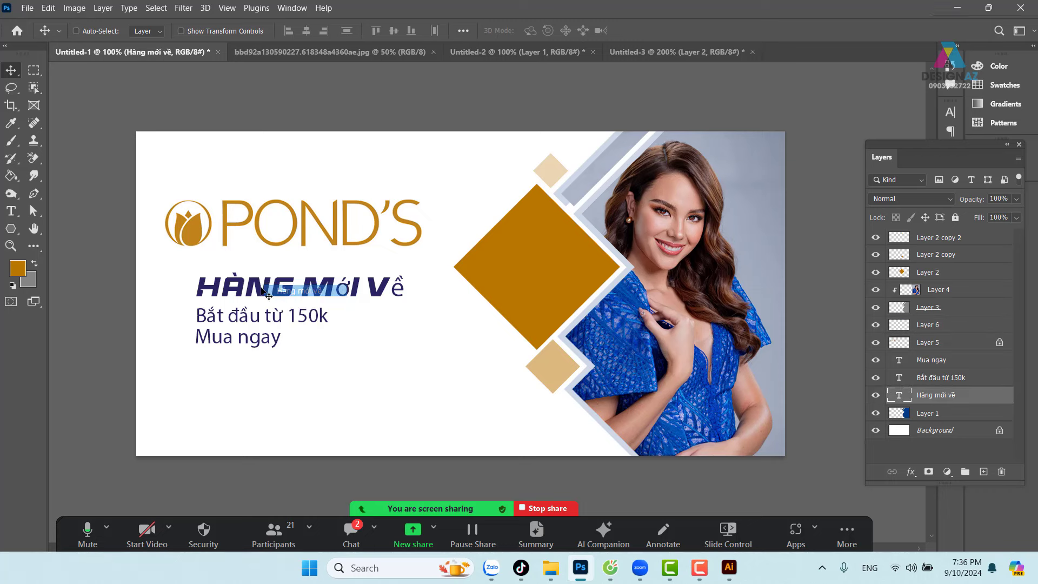
drag(257, 289, 229, 290)
right_click(273, 324)
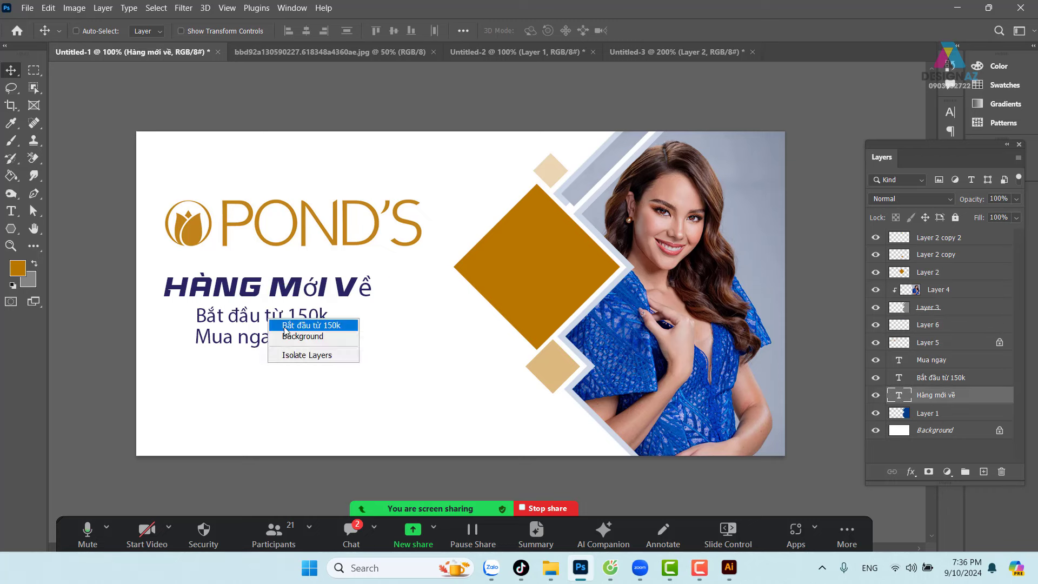
click(280, 325)
mouse_move(280, 325)
mouse_down()
mouse_move(248, 325)
mouse_move(247, 349)
mouse_up()
right_click(242, 340)
click(278, 346)
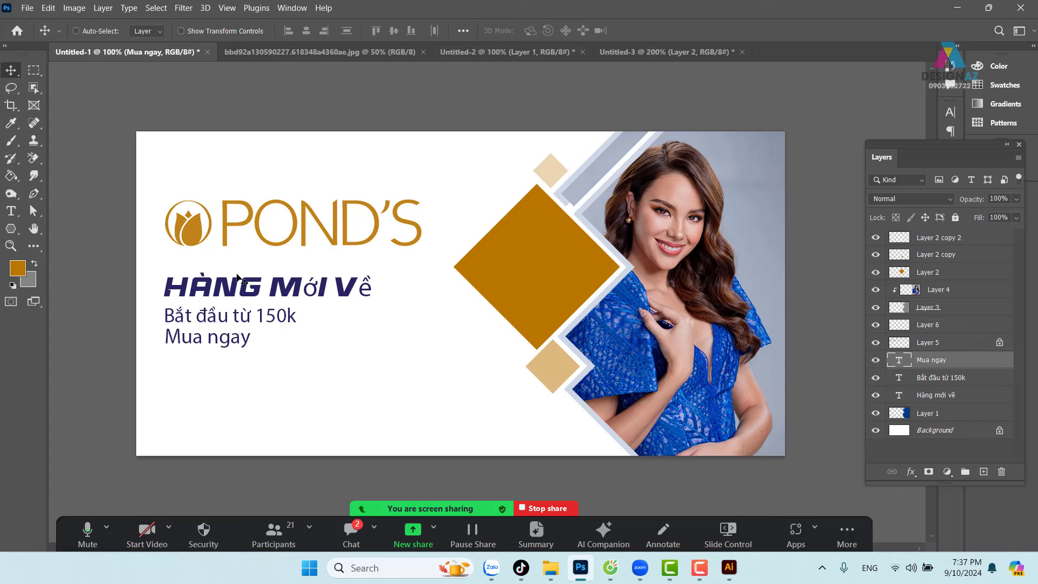
Scale the headline and subtitle together up to 127%.
right_click(215, 319)
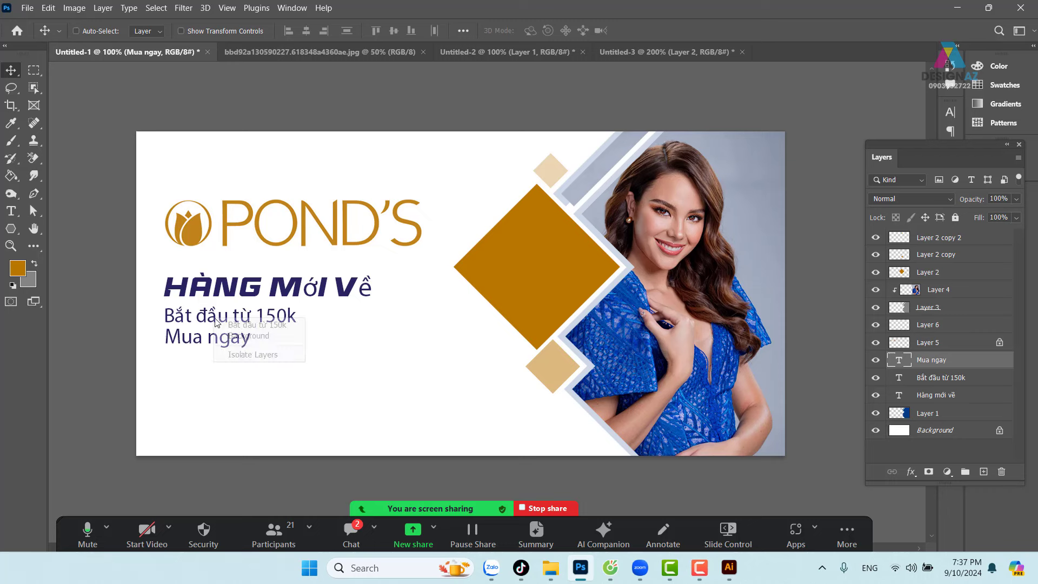
click(243, 325)
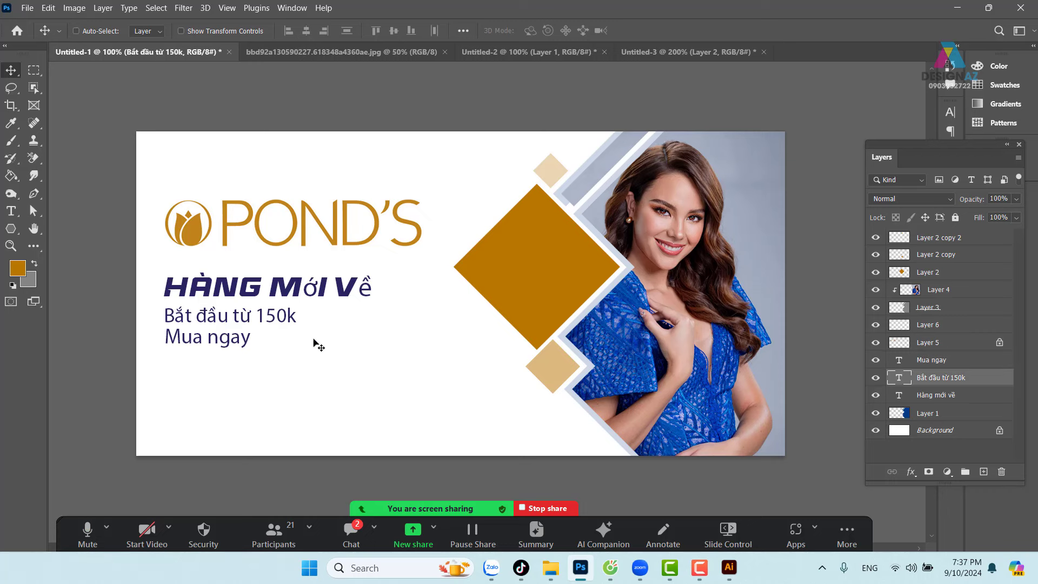
right_click(329, 287)
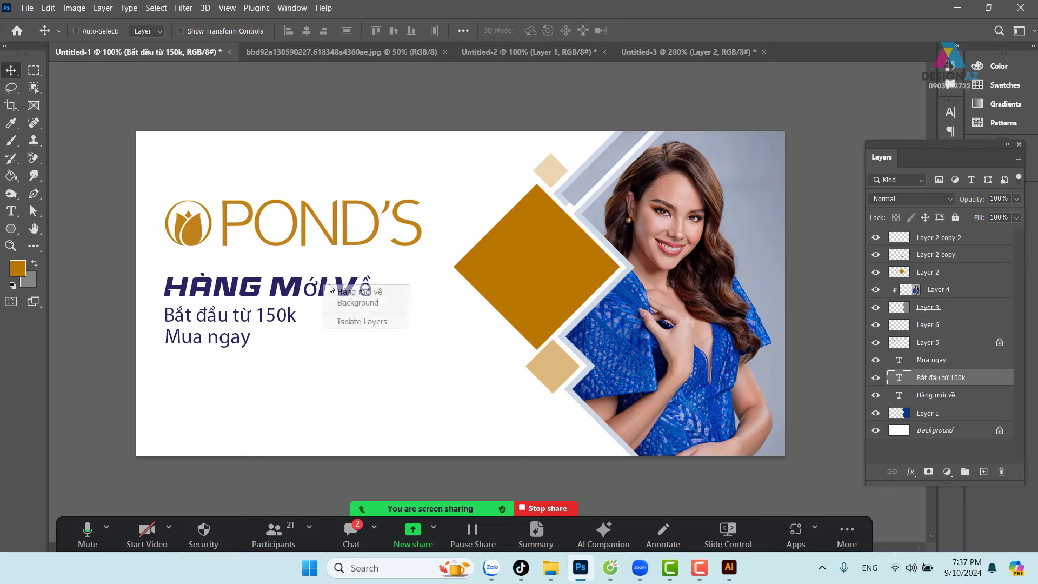
click(346, 291)
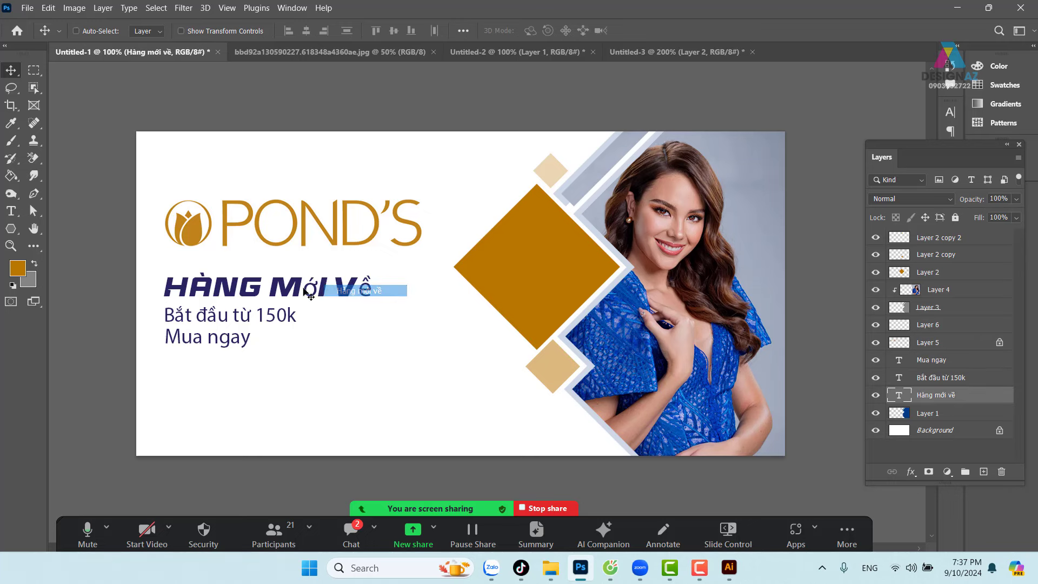
right_click(289, 319)
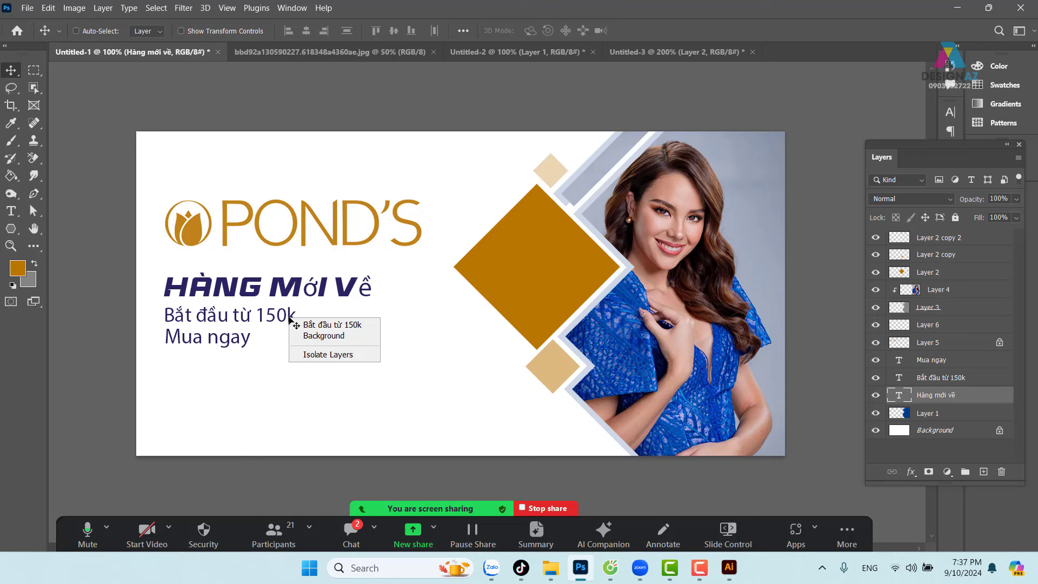
shift+click(326, 325)
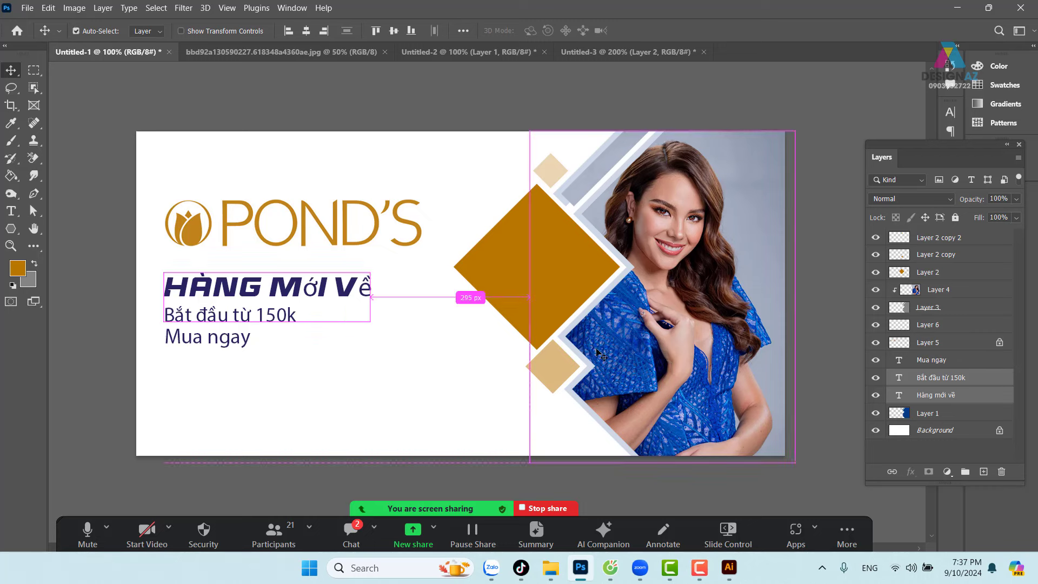
key(ctrl+t)
drag(369, 321, 423, 351)
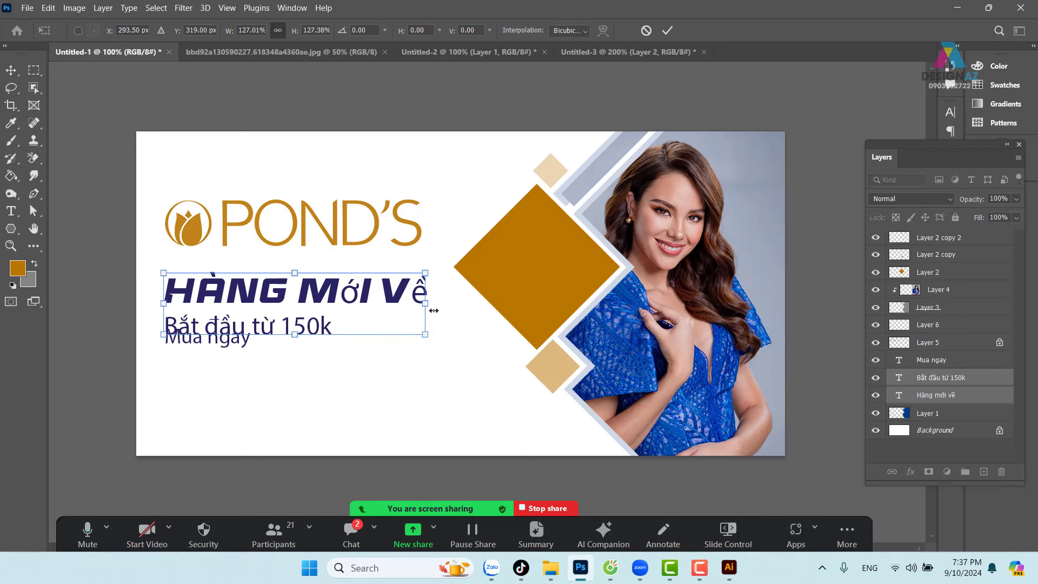
key(Return)
Move Mua ngay 69 px lower and the headline and subtitle 27 px down.
right_click(248, 340)
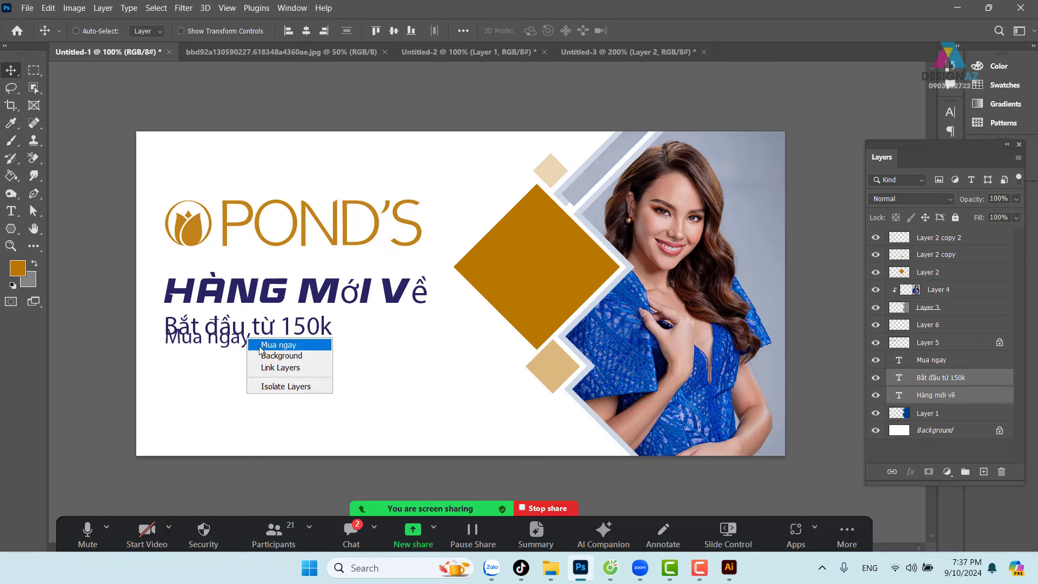
click(260, 346)
drag(234, 345, 234, 383)
right_click(262, 288)
click(270, 294)
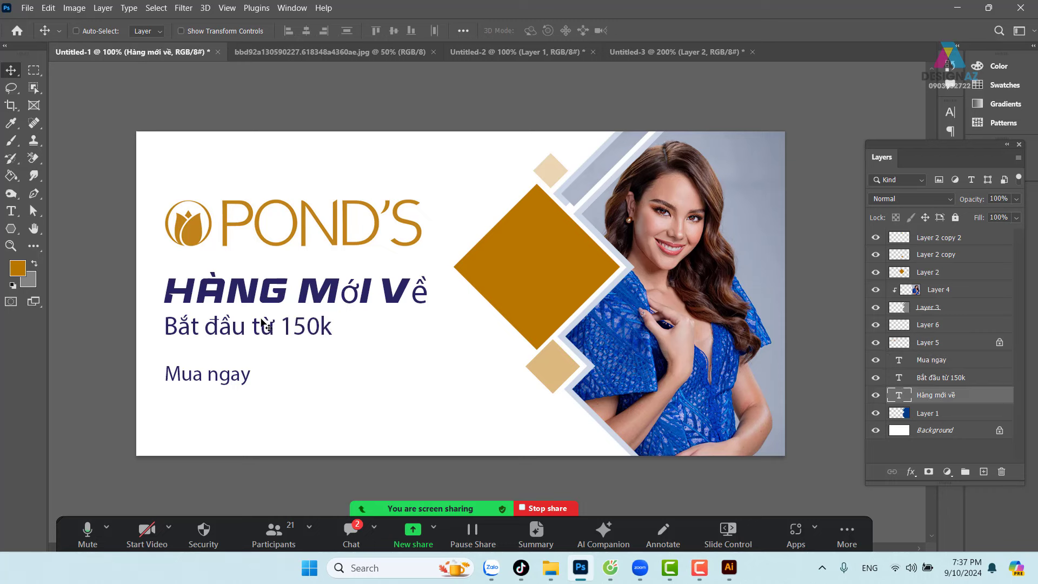
right_click(261, 323)
shift+click(276, 327)
drag(258, 285, 257, 299)
Line the Bắt đầu từ 150k subtitle up with the headline, nudging it slightly left.
right_click(249, 339)
click(255, 346)
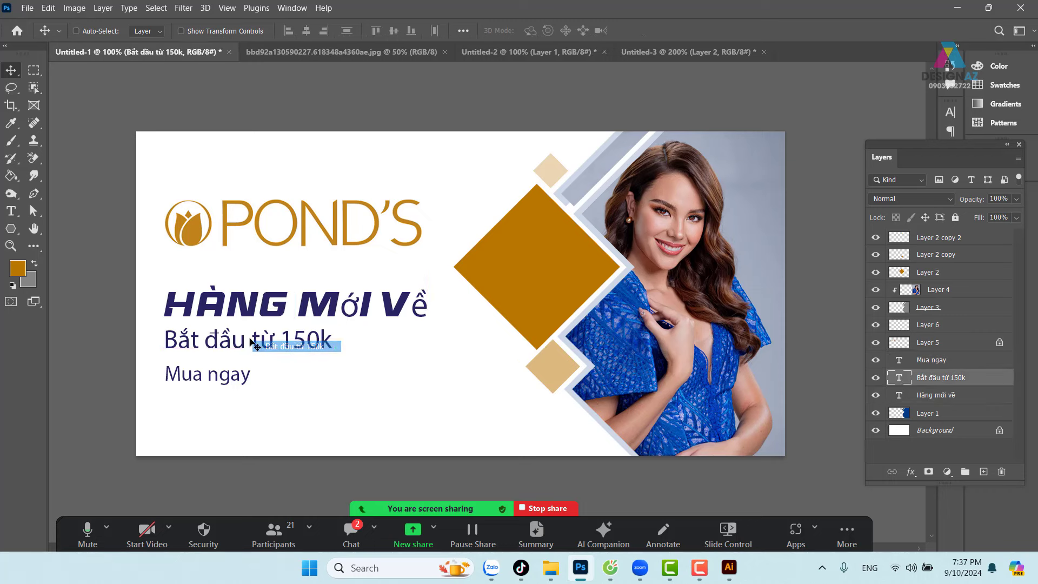
drag(251, 341, 252, 331)
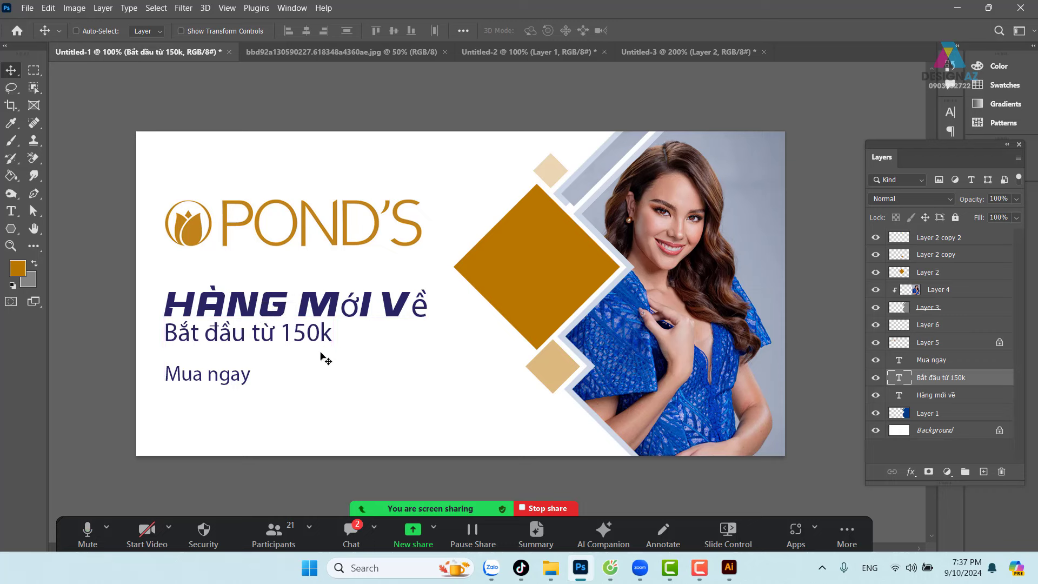
key(Left)
key(Left)
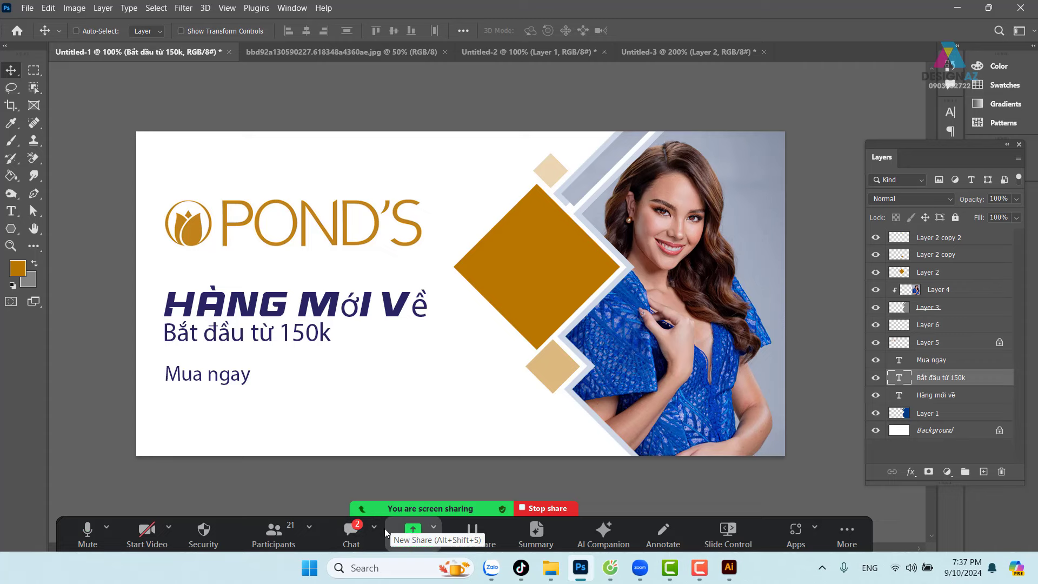
Switch the Zoom screen share to the Adobe Illustrator 2023 window.
click(414, 530)
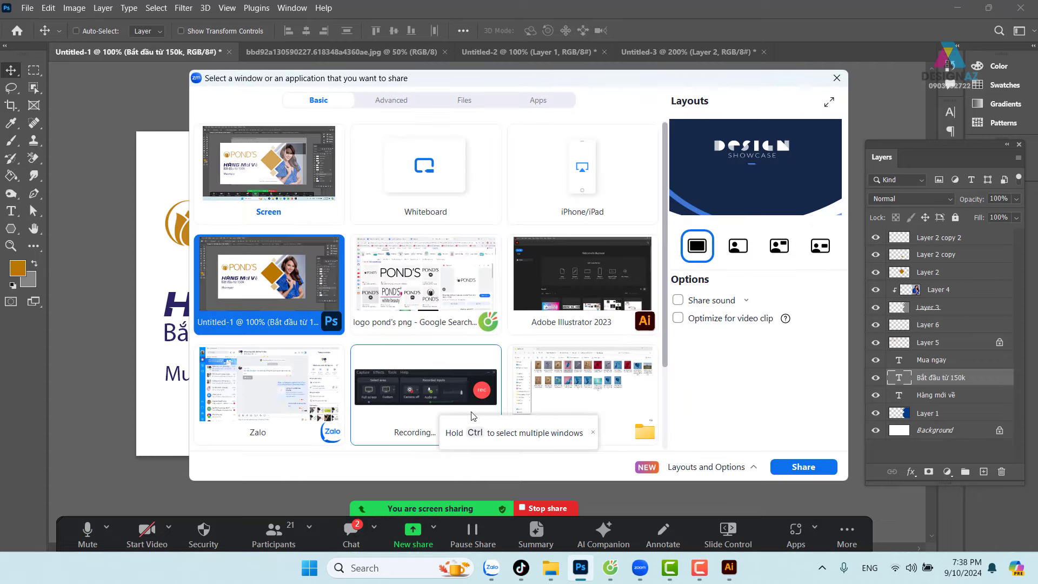
click(613, 289)
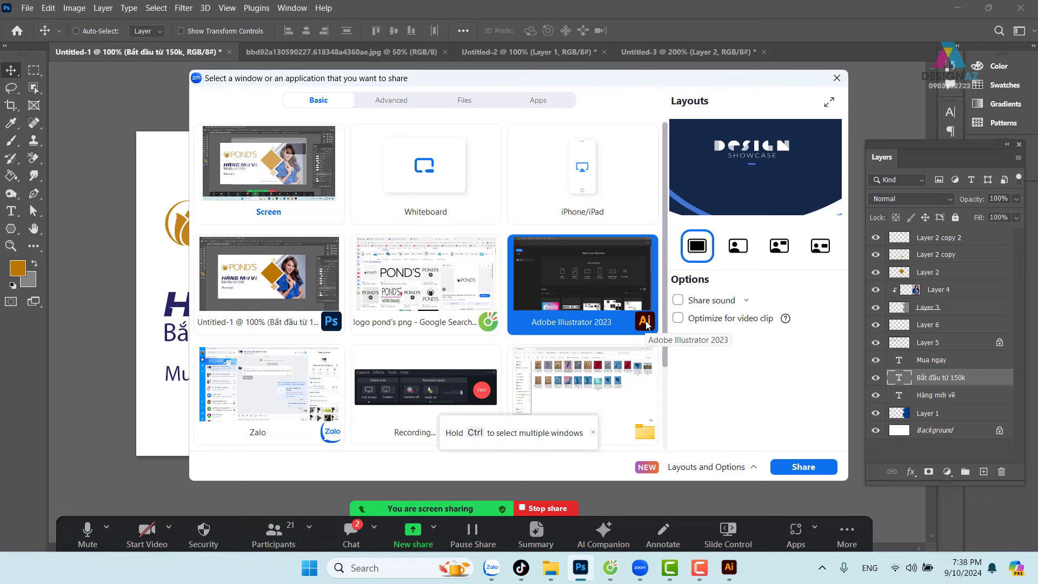
click(803, 466)
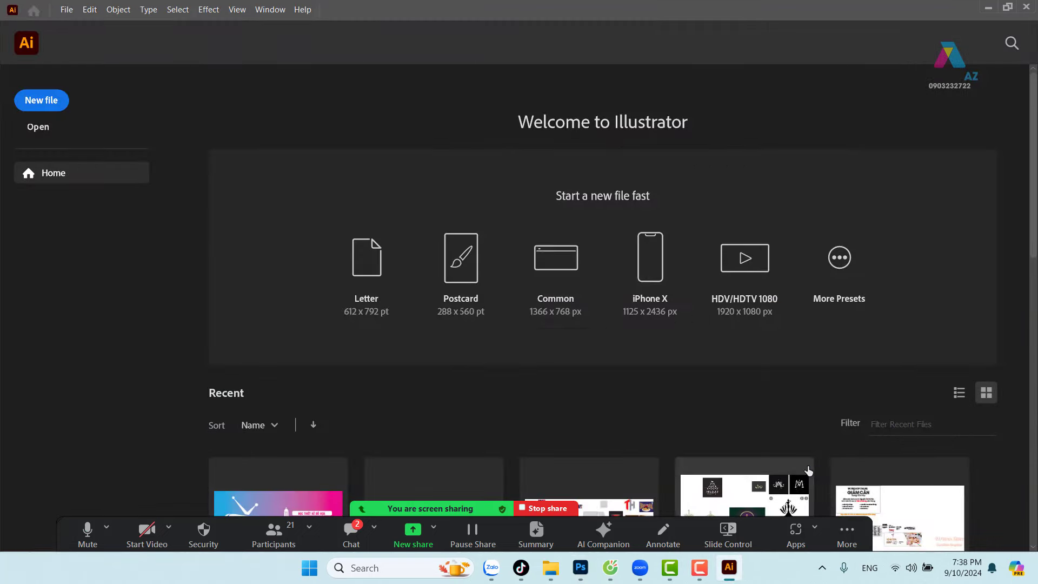
Open the recent file font thiết kế làmdep.ai and dismiss the Missing Fonts warning.
click(67, 11)
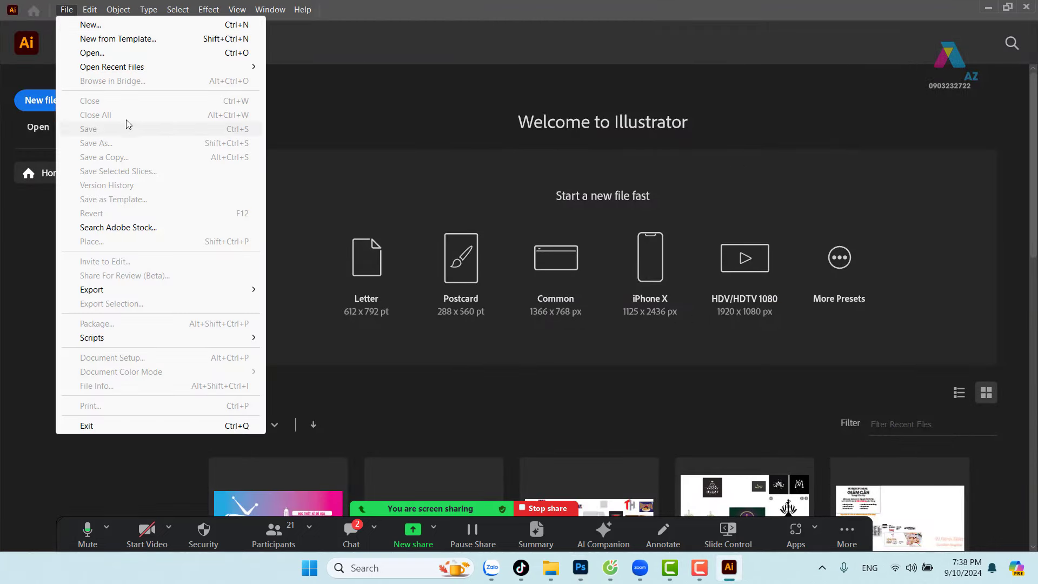
mouse_move(112, 66)
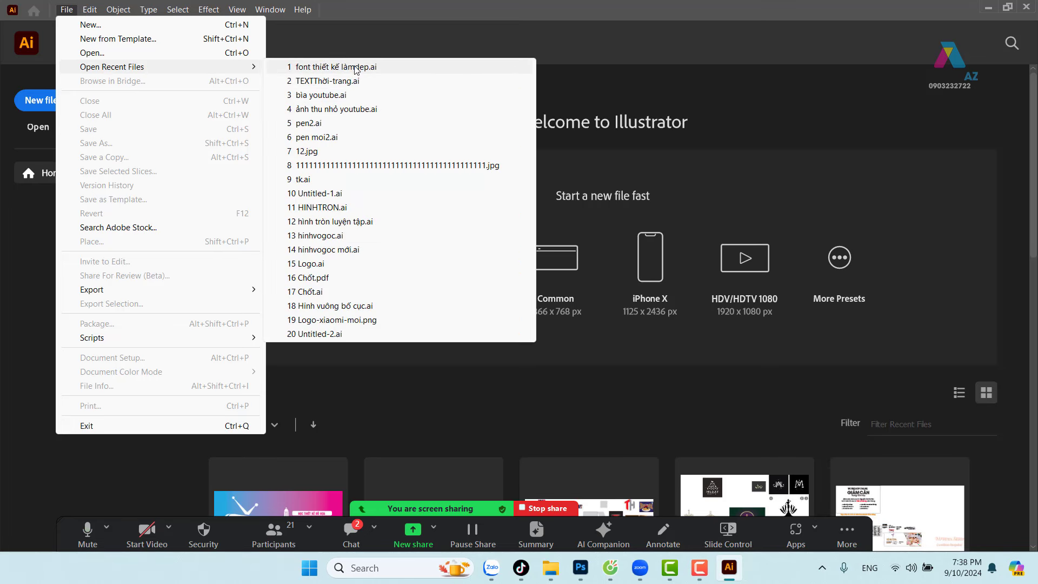
click(354, 67)
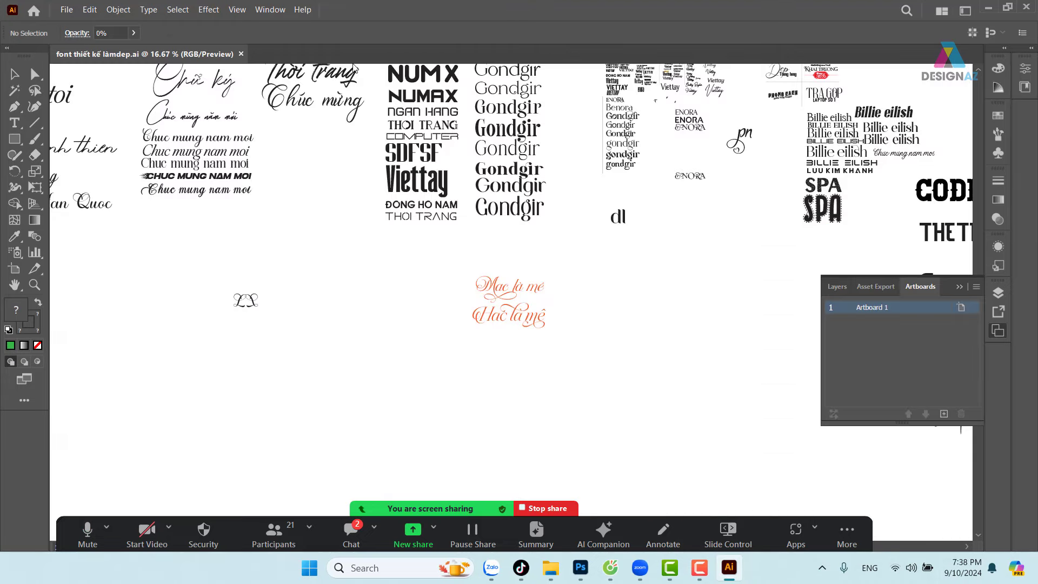
click(579, 346)
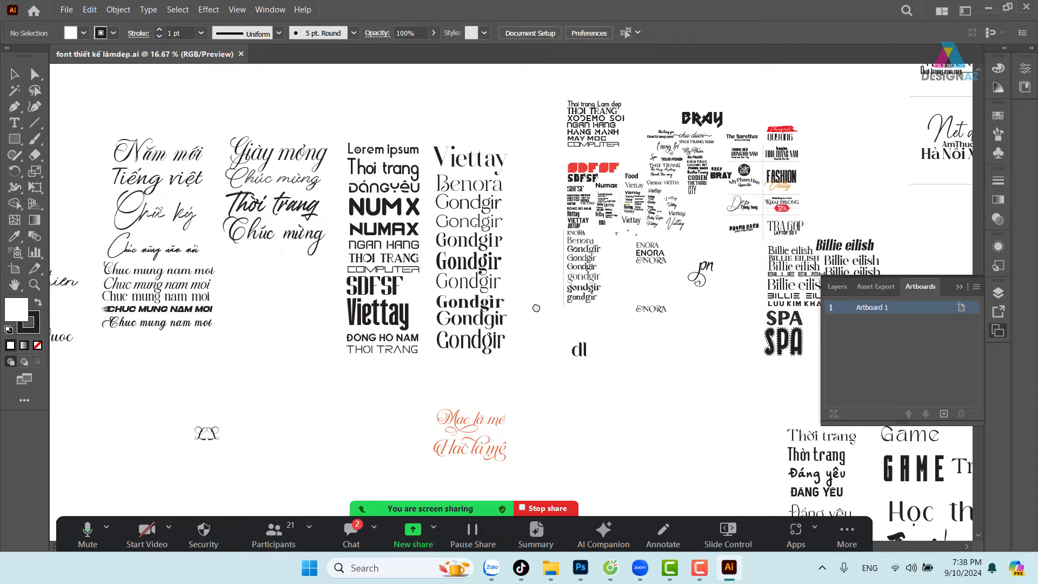
Zoom to 33.33% and pan until the lowest Gondgir type sample is in view.
key(ctrl+equal)
key(ctrl+equal)
scroll(536, 311, right, 2)
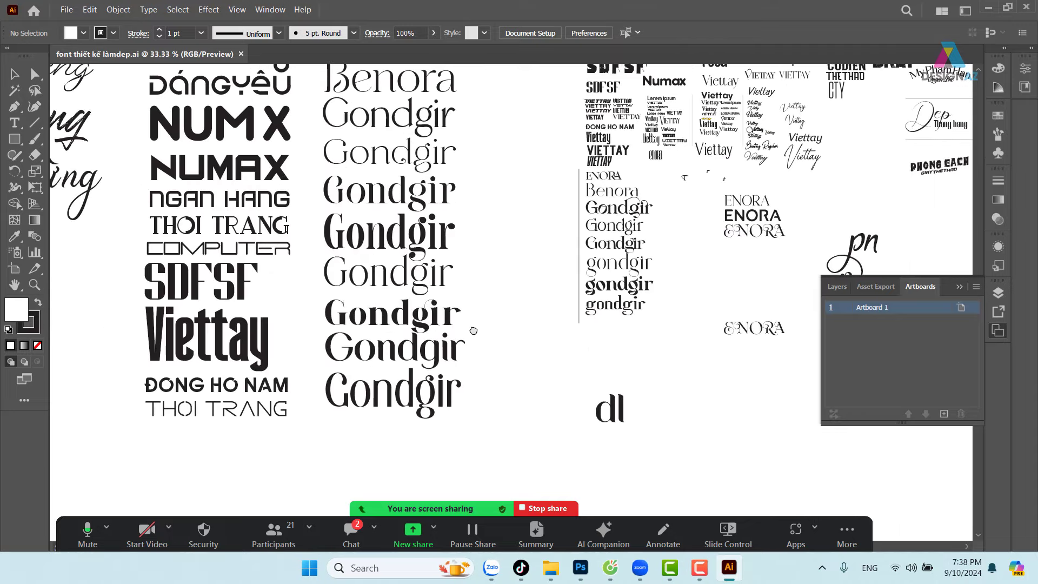
scroll(464, 272, up, 3)
scroll(464, 272, right, 3)
drag(464, 272, 499, 263)
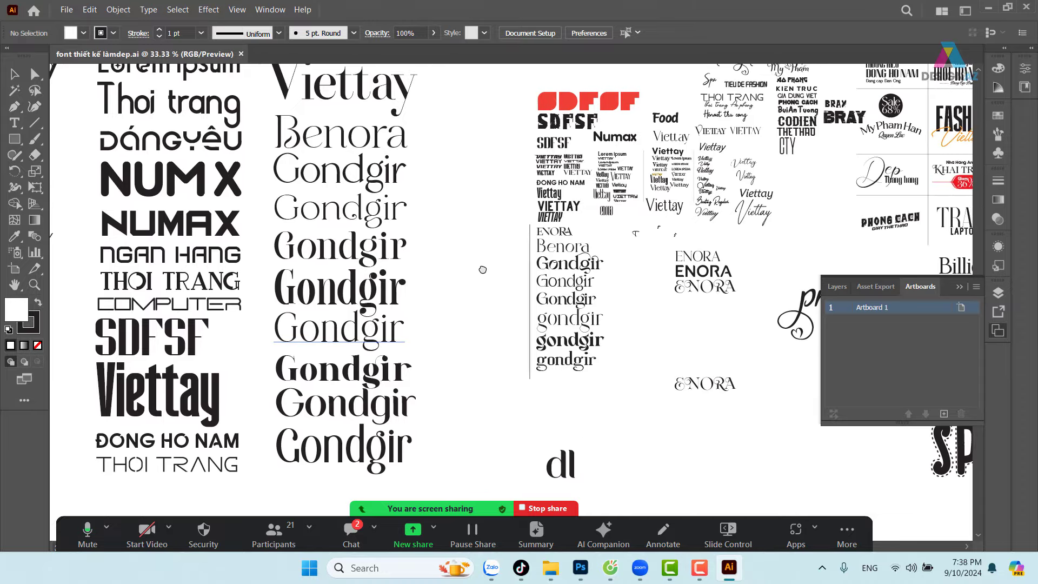
scroll(499, 262, up, 1)
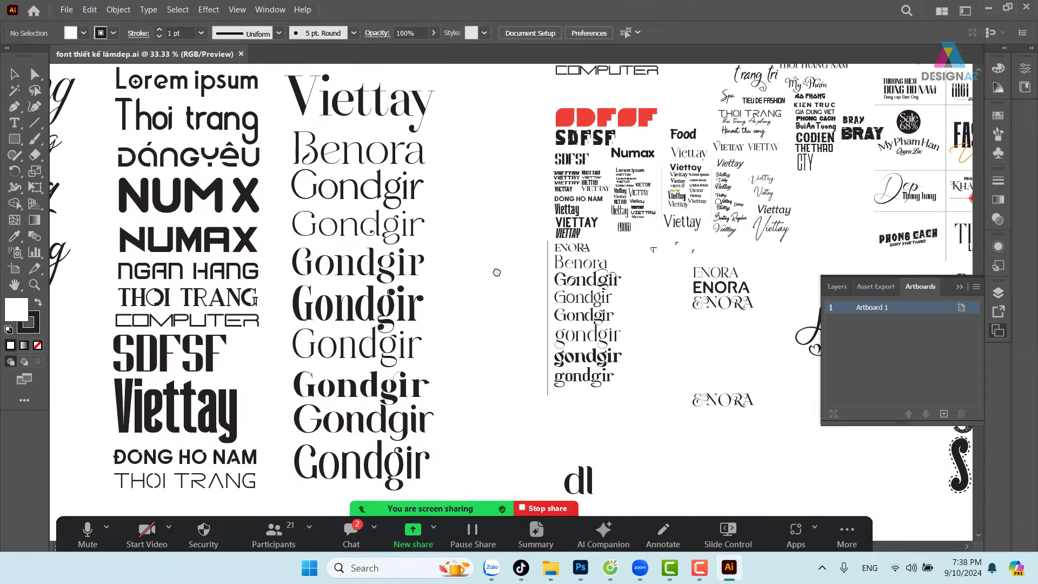
scroll(494, 271, up, 1)
drag(500, 281, 510, 250)
drag(497, 301, 500, 267)
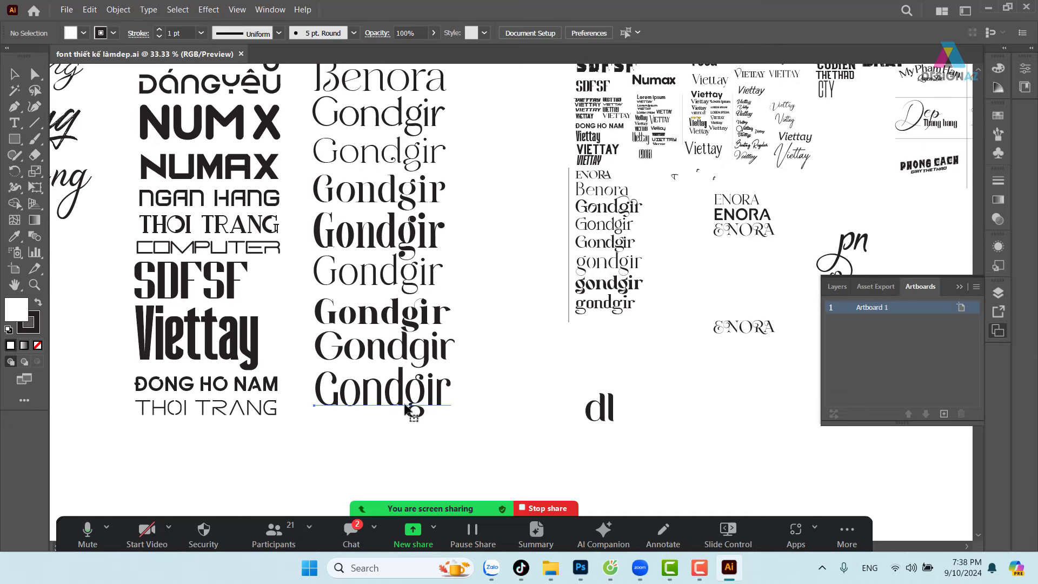
Move the bottom Gondgir sample just above dl and change it to uppercase GONDGIR.
click(419, 321)
drag(419, 321, 631, 379)
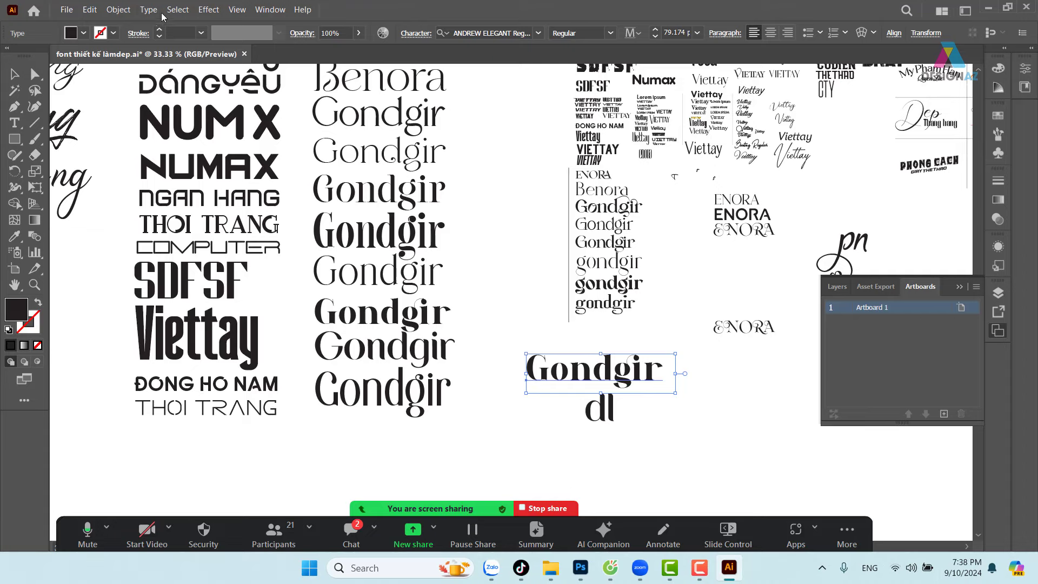
click(120, 10)
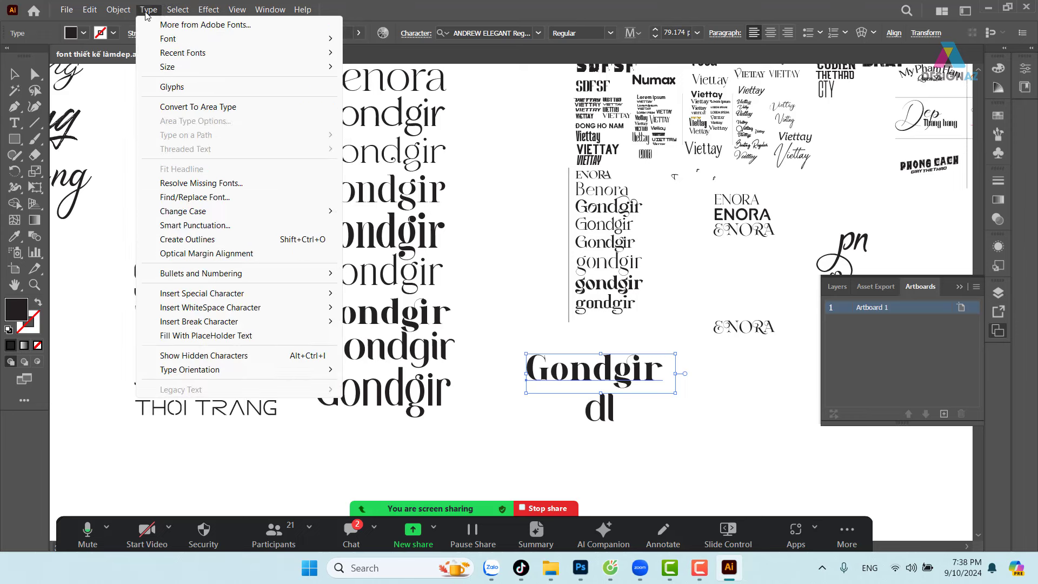
mouse_move(183, 211)
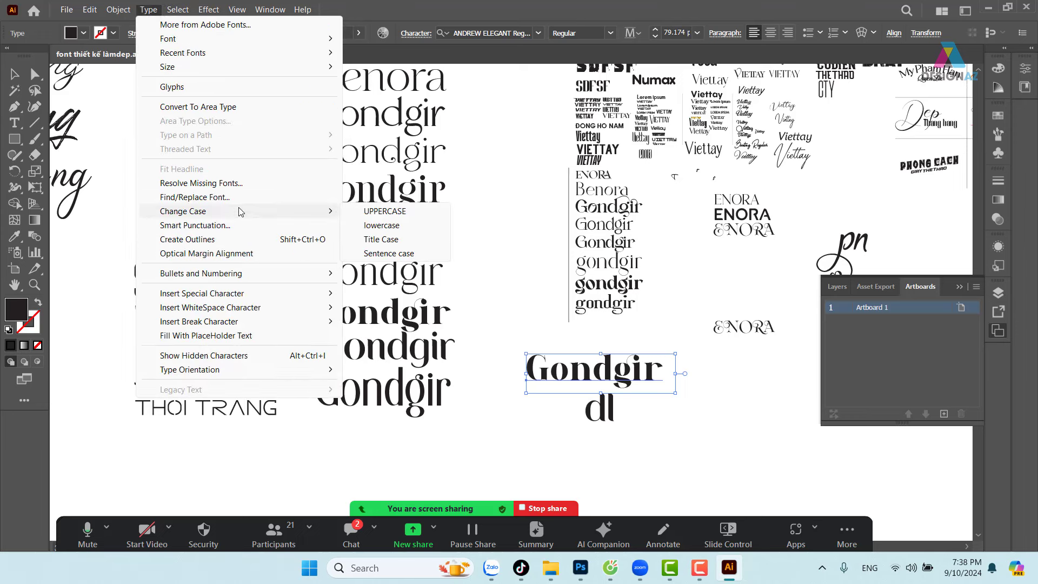
click(404, 212)
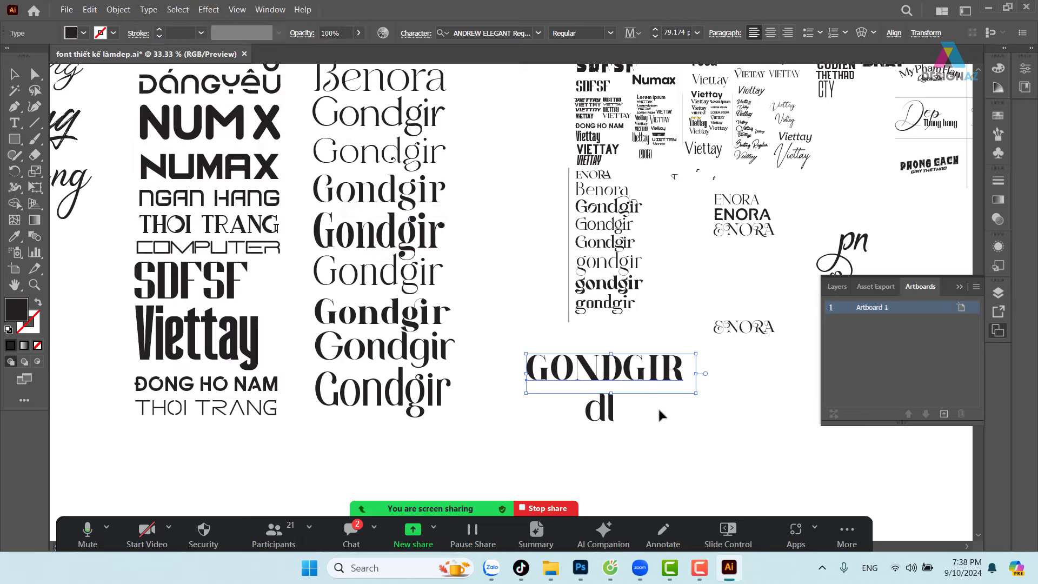
click(678, 431)
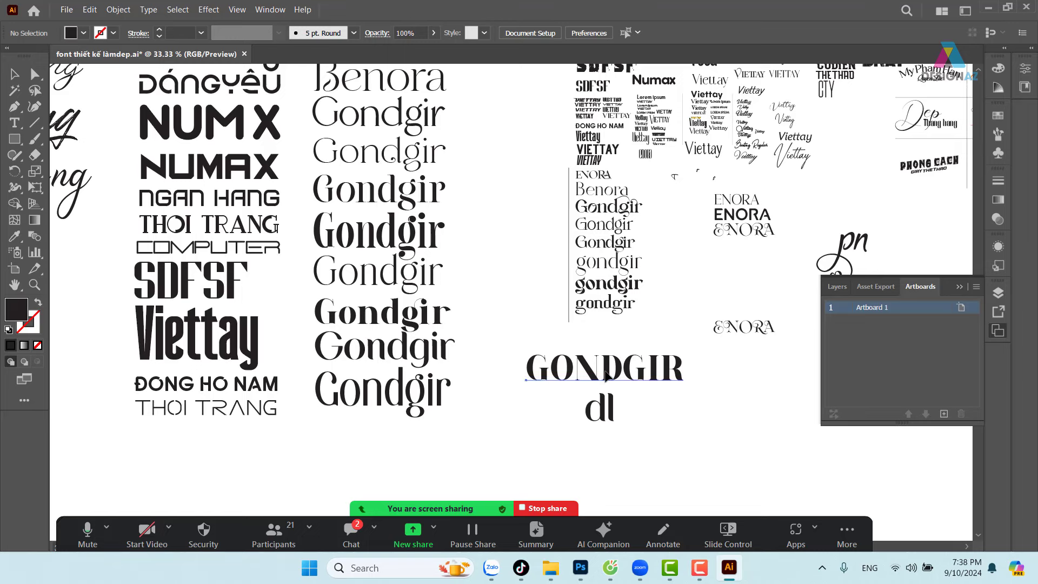
click(606, 374)
drag(607, 374, 600, 374)
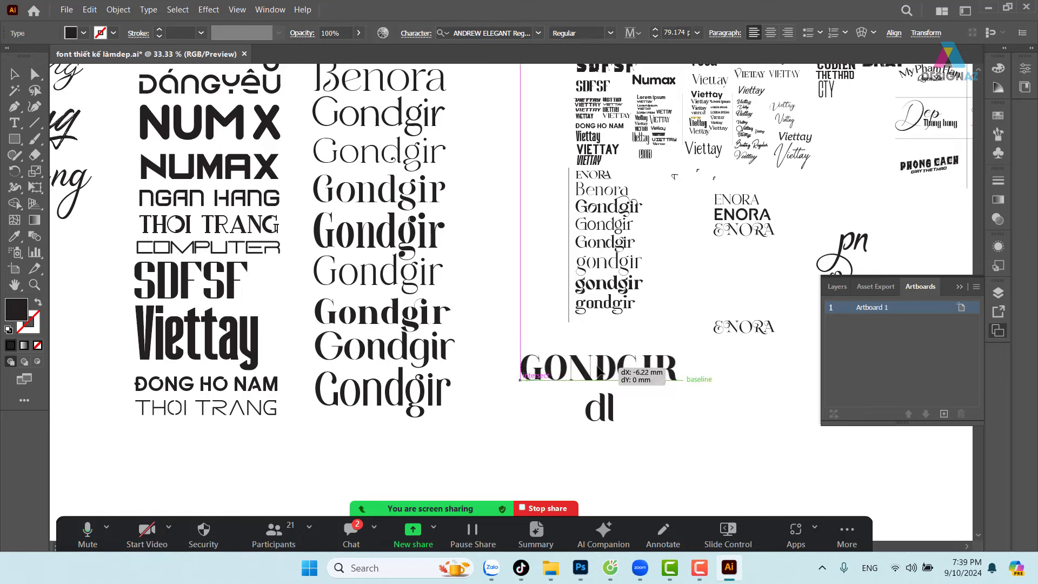
Check the GONDGIR sample's font name, then share the Photoshop banner window in Zoom.
click(514, 33)
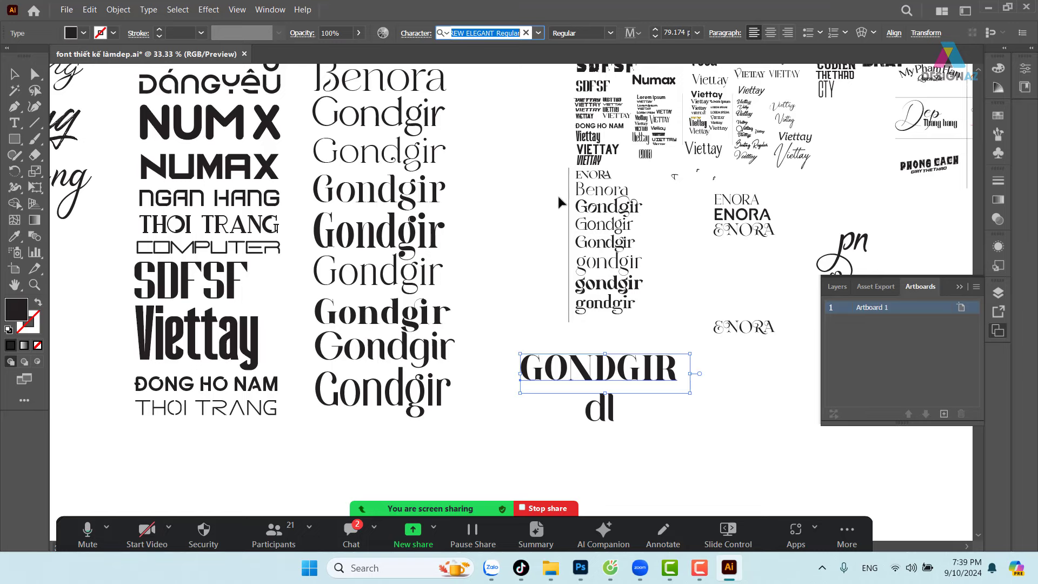
click(489, 424)
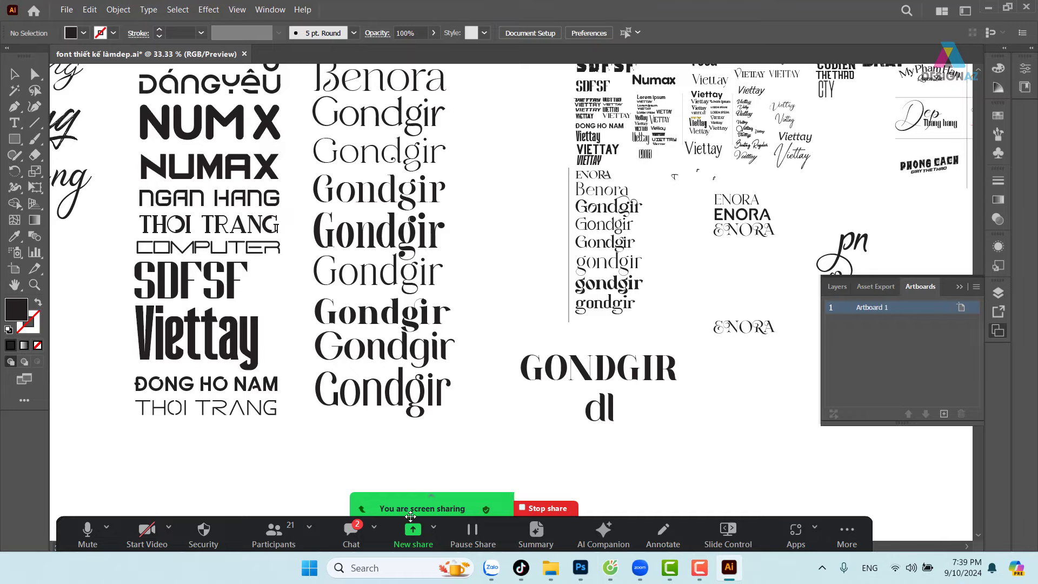
click(413, 532)
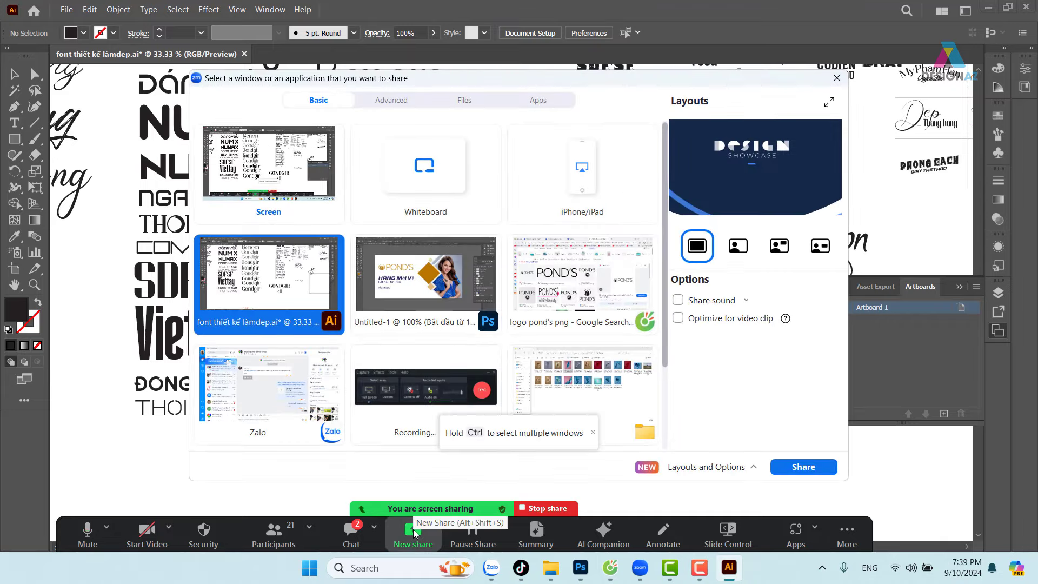
click(444, 292)
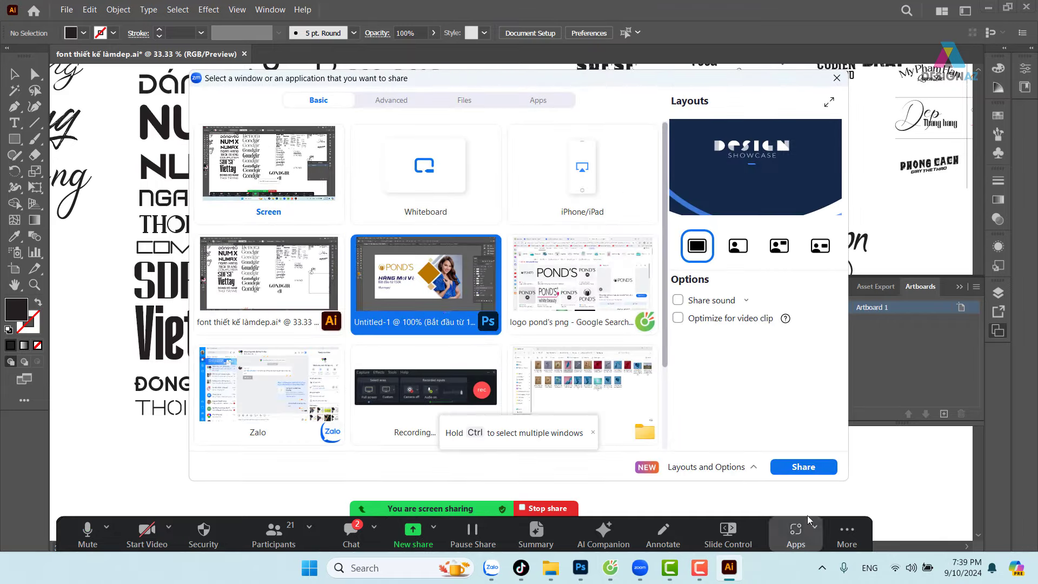
click(805, 468)
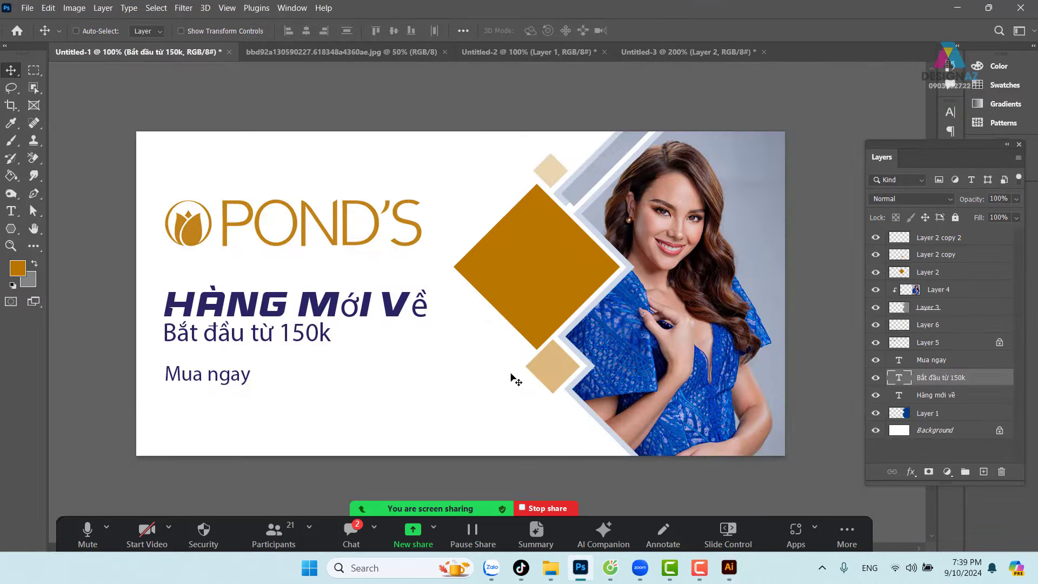
Set the Hàng mới về headline's font to ANDREW ELEGANT.
ctrl+click(325, 307)
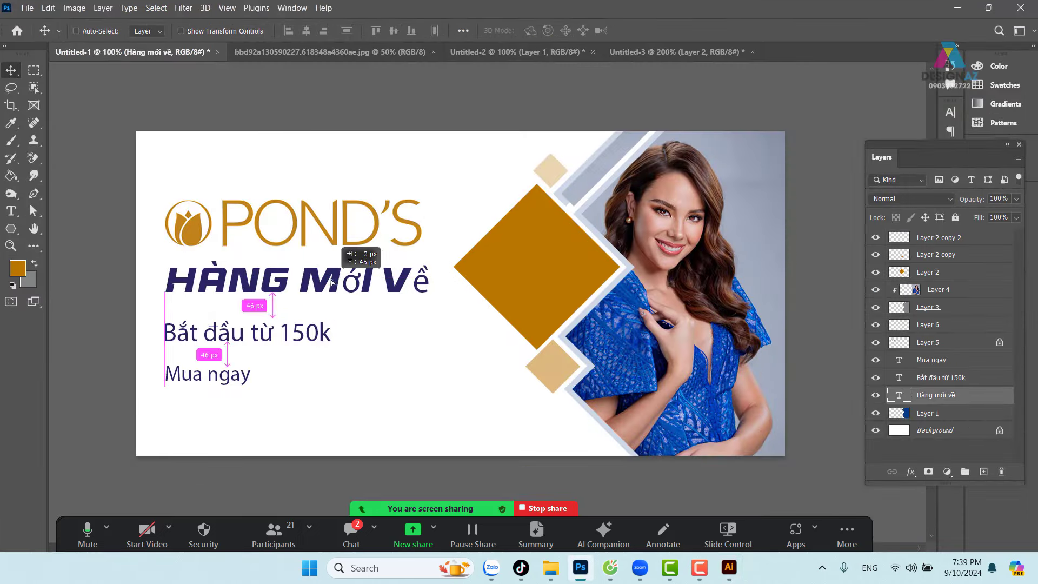
key(t)
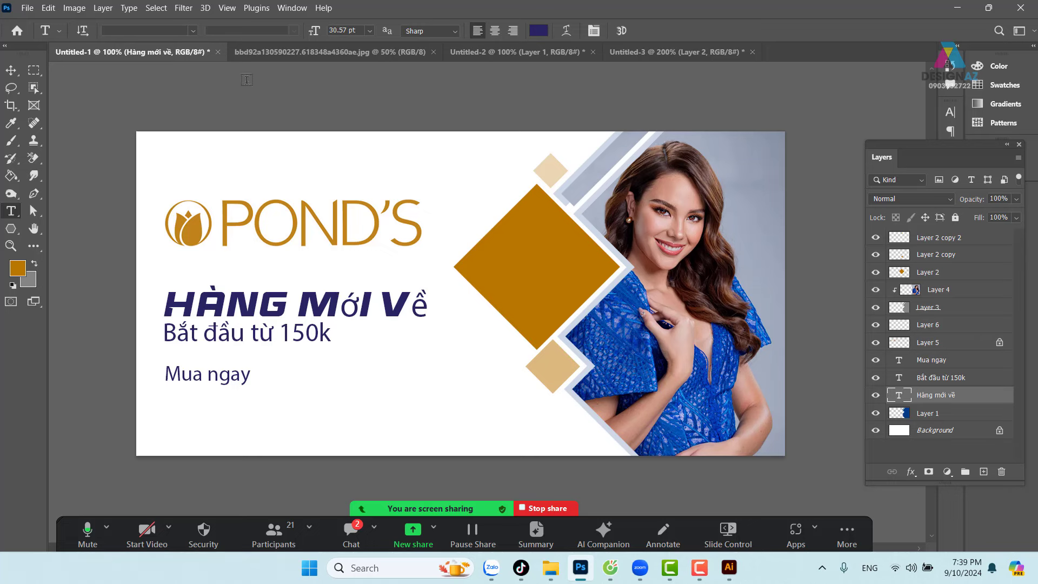
text(ANDREW ELEGANT)
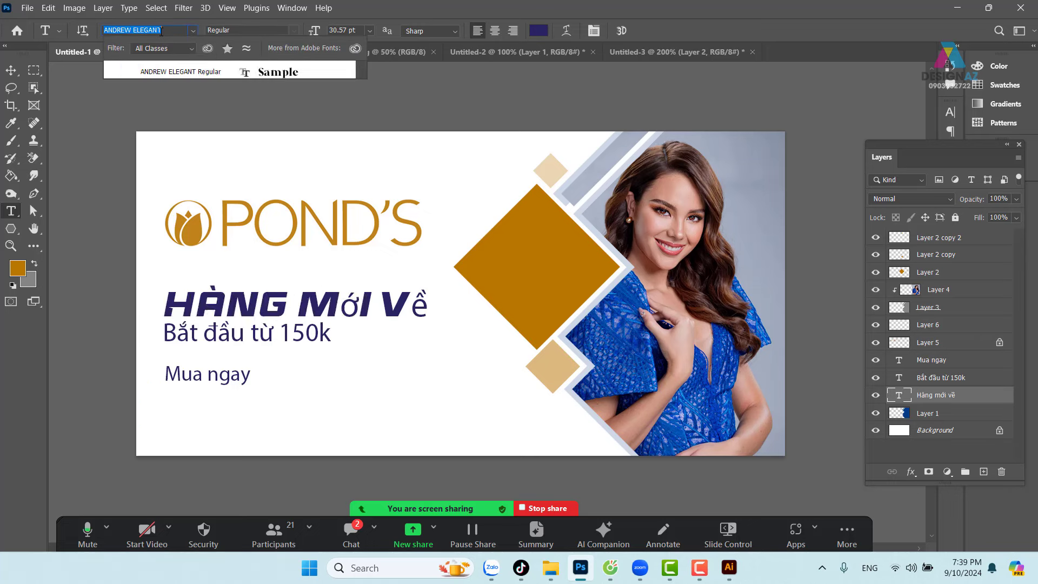
click(173, 72)
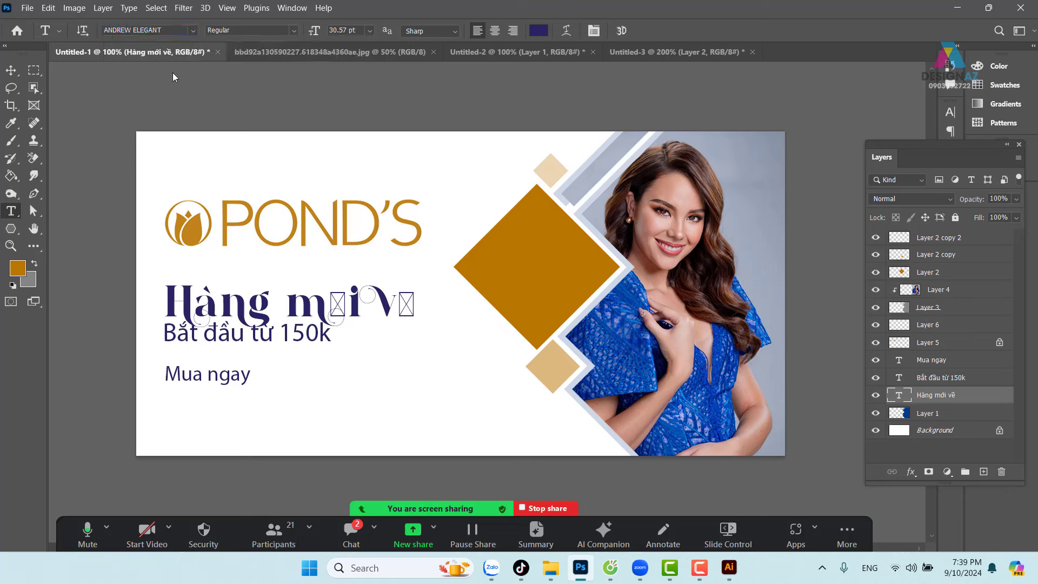
Nudge the headline slightly down and right, then show the Character formatting settings.
click(11, 70)
drag(264, 306, 260, 309)
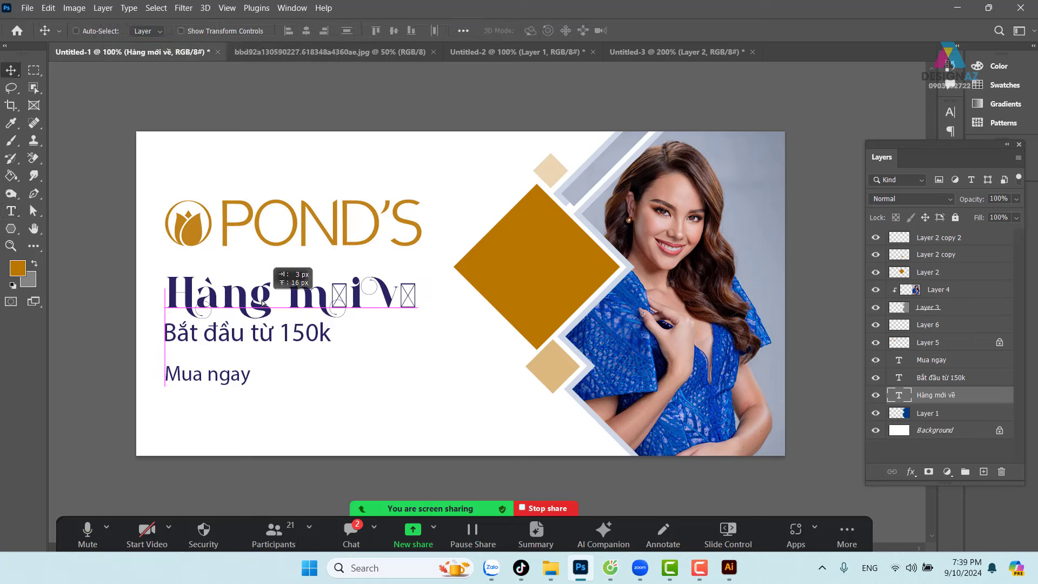
drag(260, 309, 267, 315)
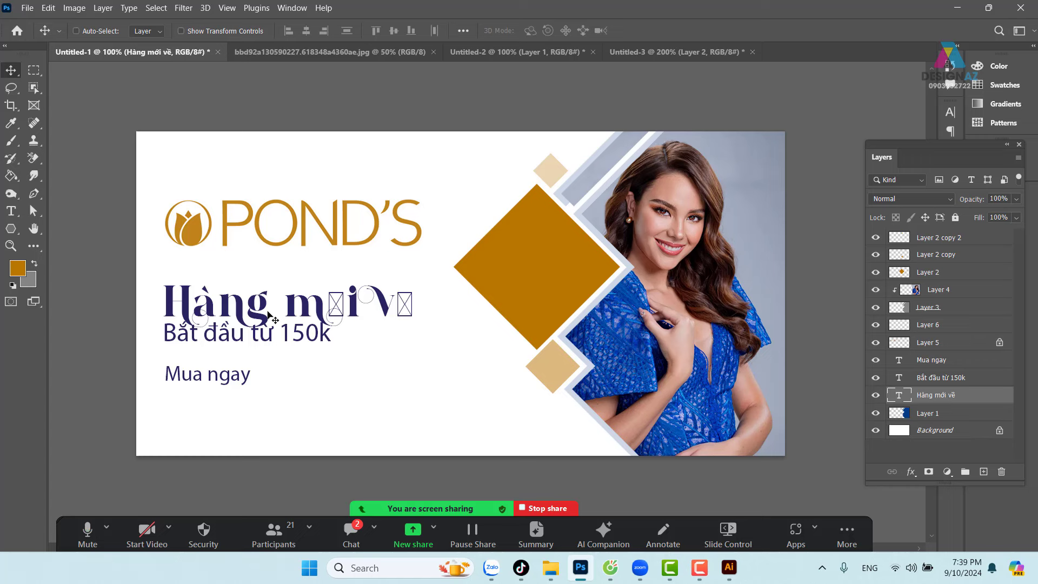
key(t)
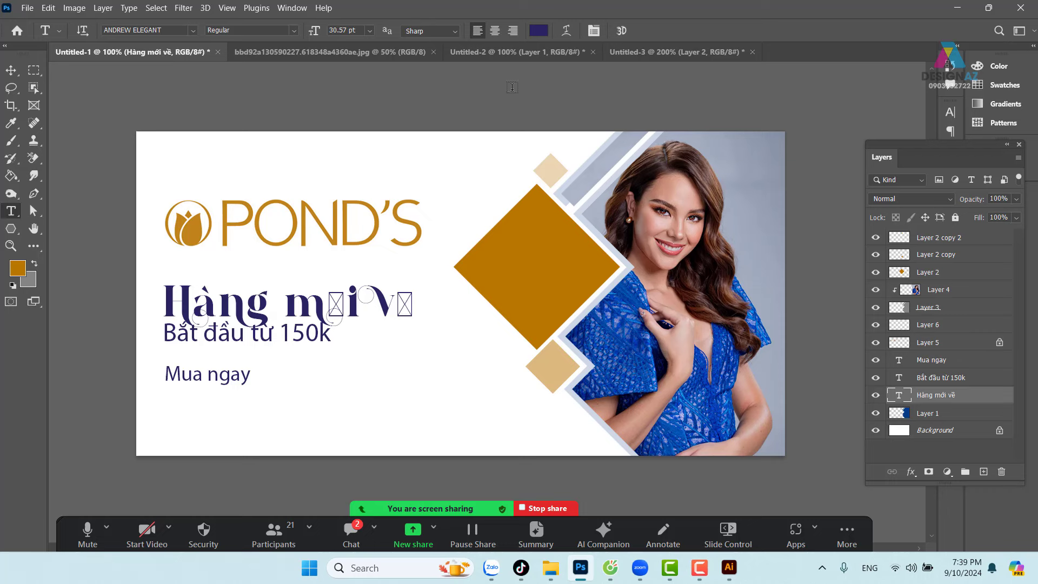
click(594, 30)
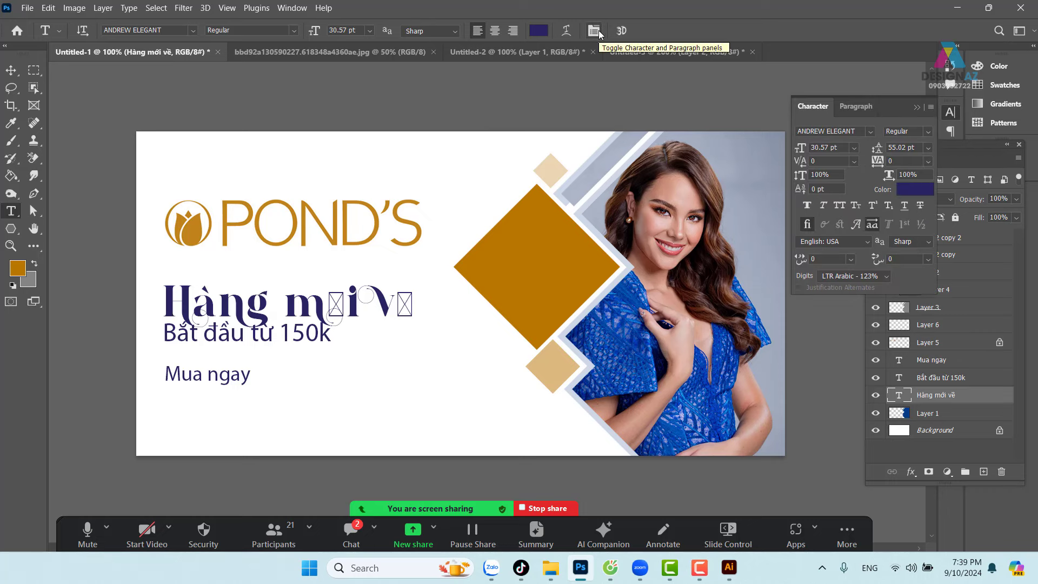
Switch the headline to all caps and retype its ending as 'oi ve' without accents.
click(844, 206)
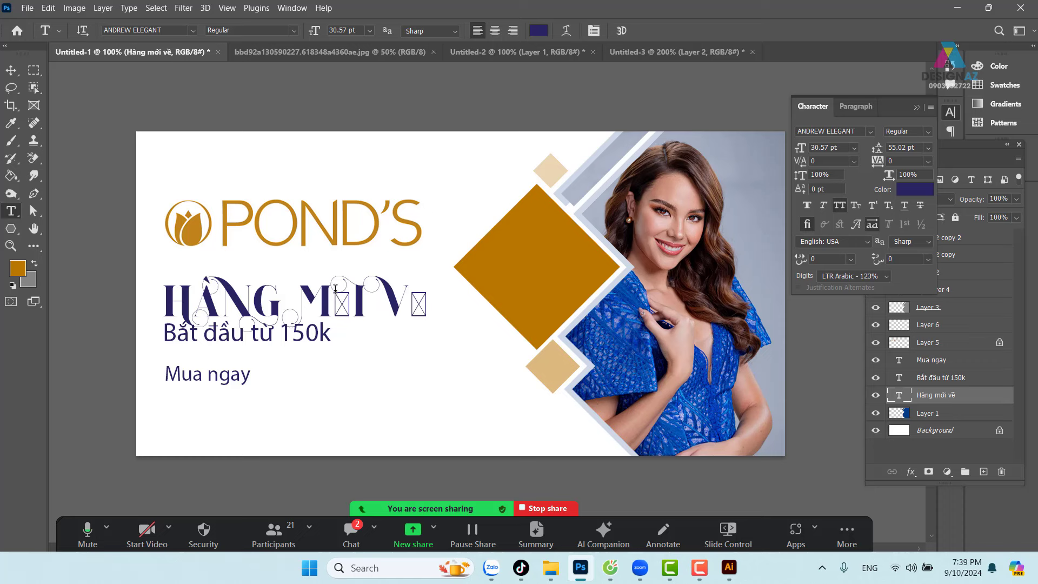
drag(335, 288, 462, 287)
key(BackSpace)
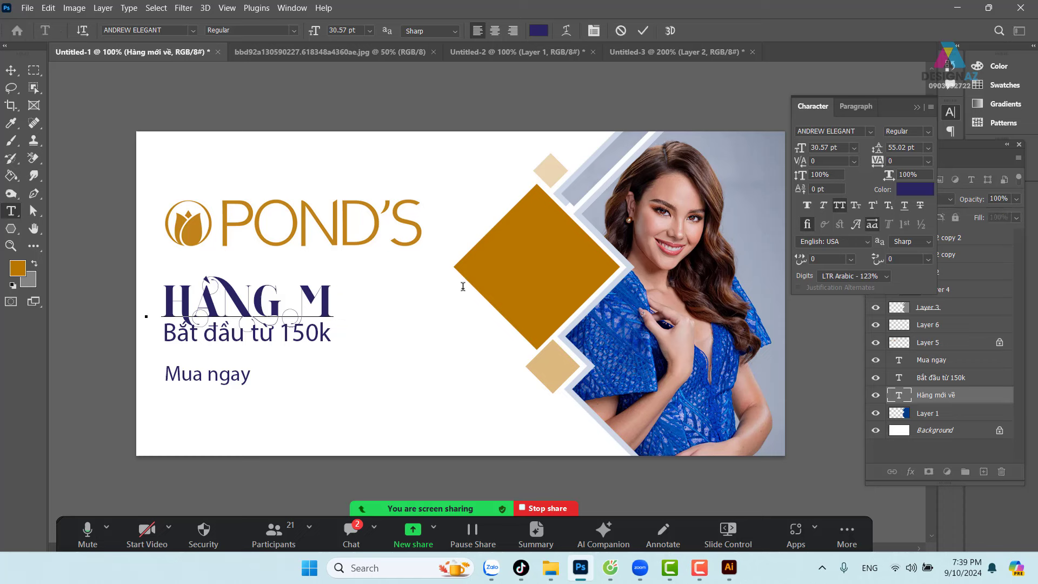
text(o)
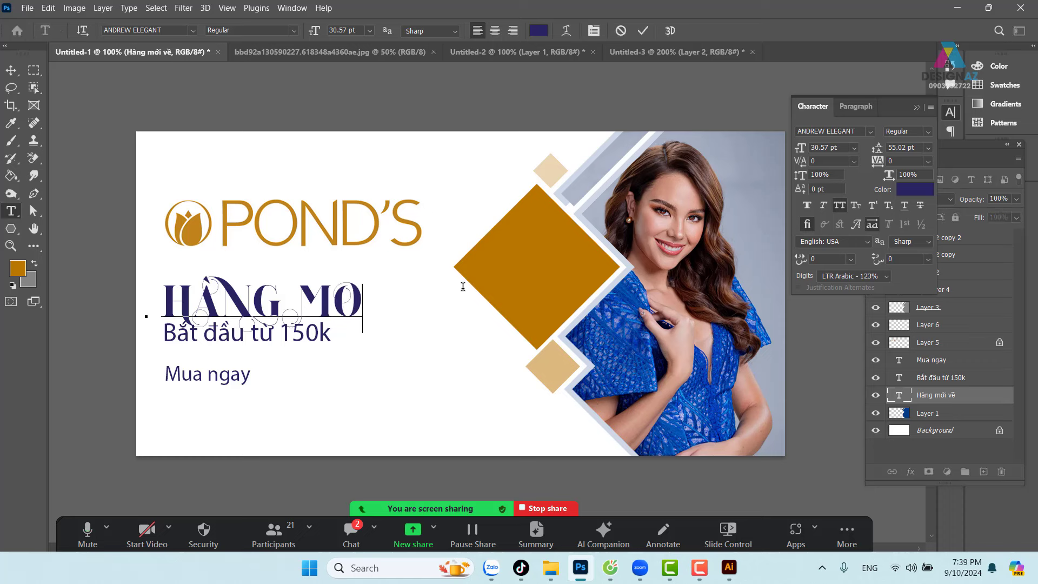
text(i)
text( ve)
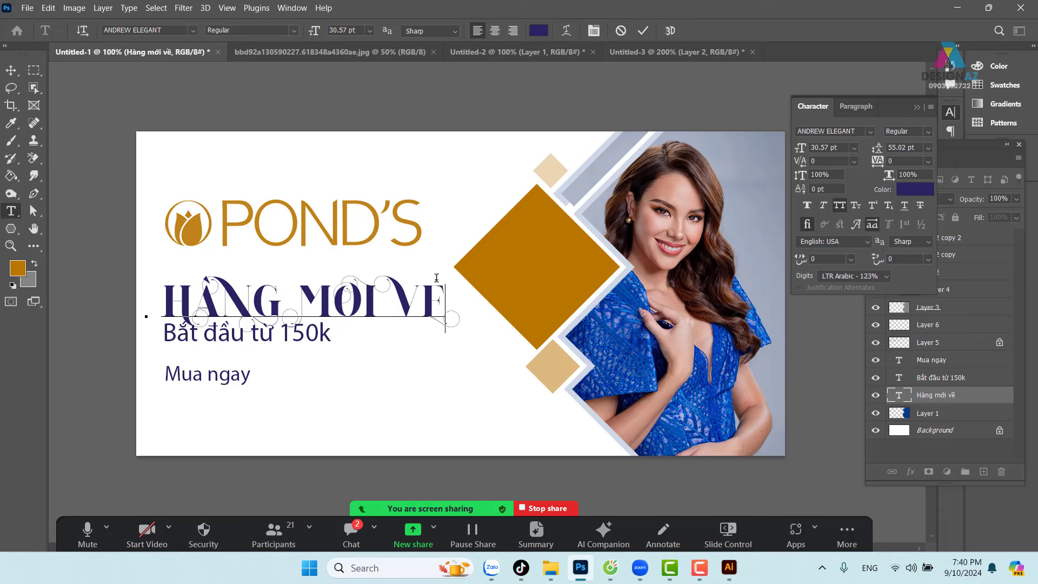
click(11, 70)
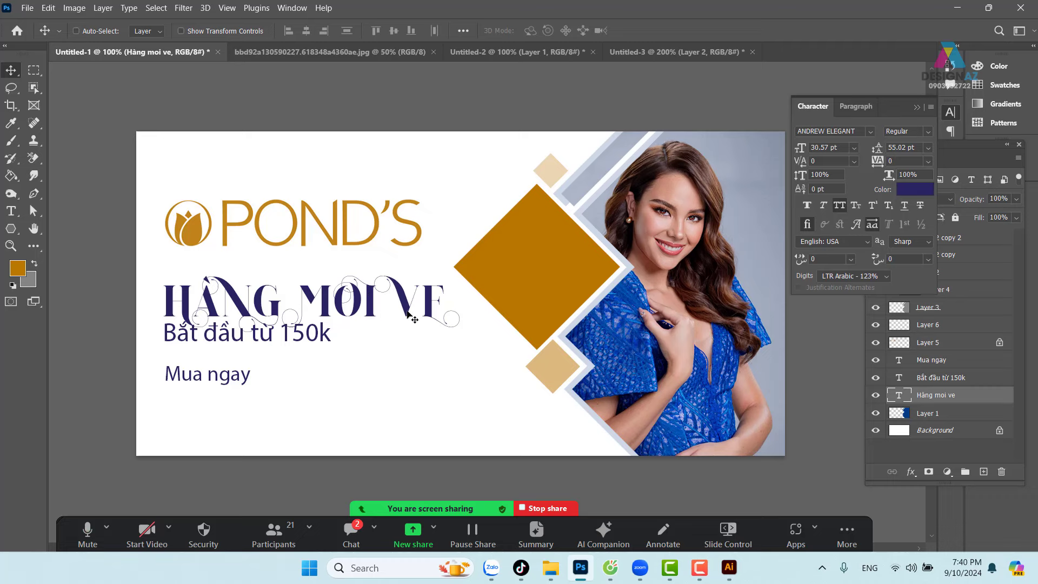
Inspect the Gondgir samples in Illustrator and copy the Ringift Regular font name.
click(728, 569)
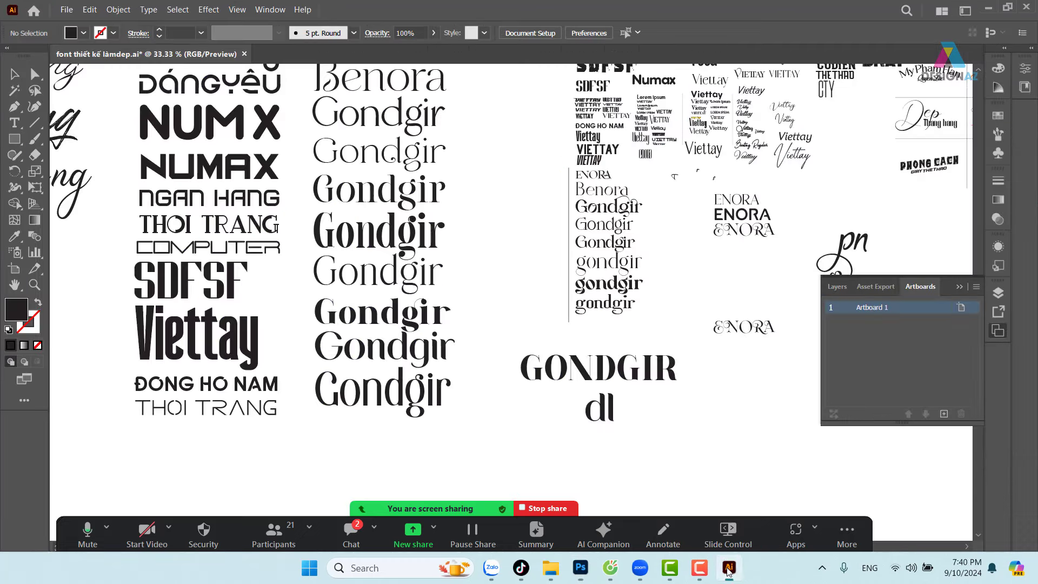
click(637, 390)
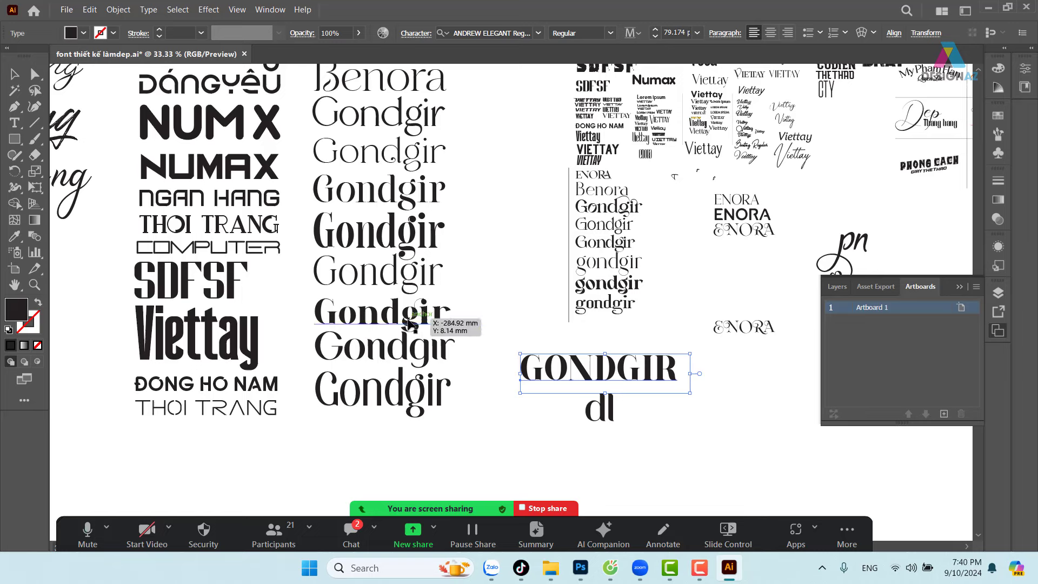
click(409, 323)
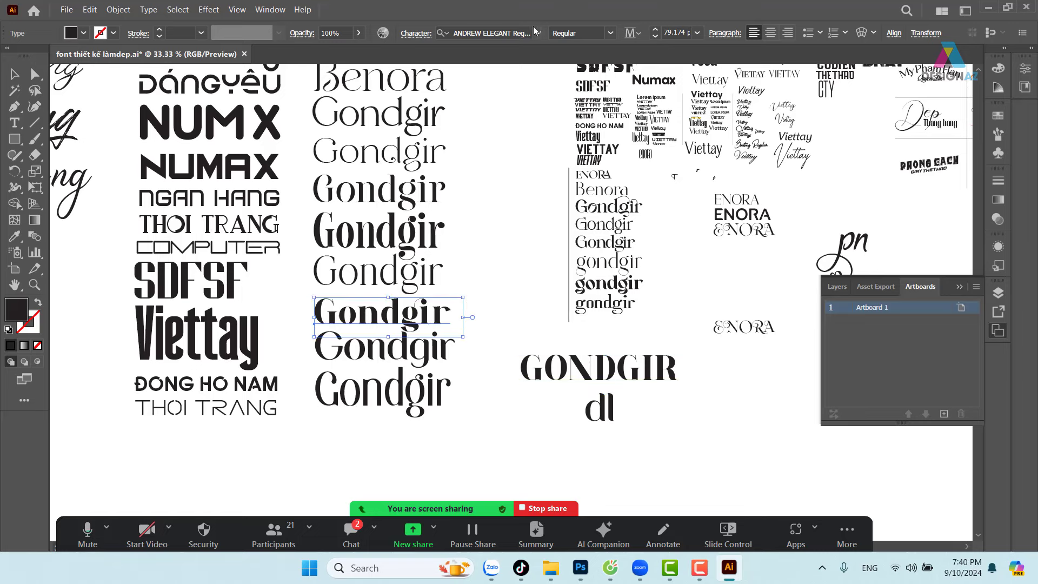
click(397, 357)
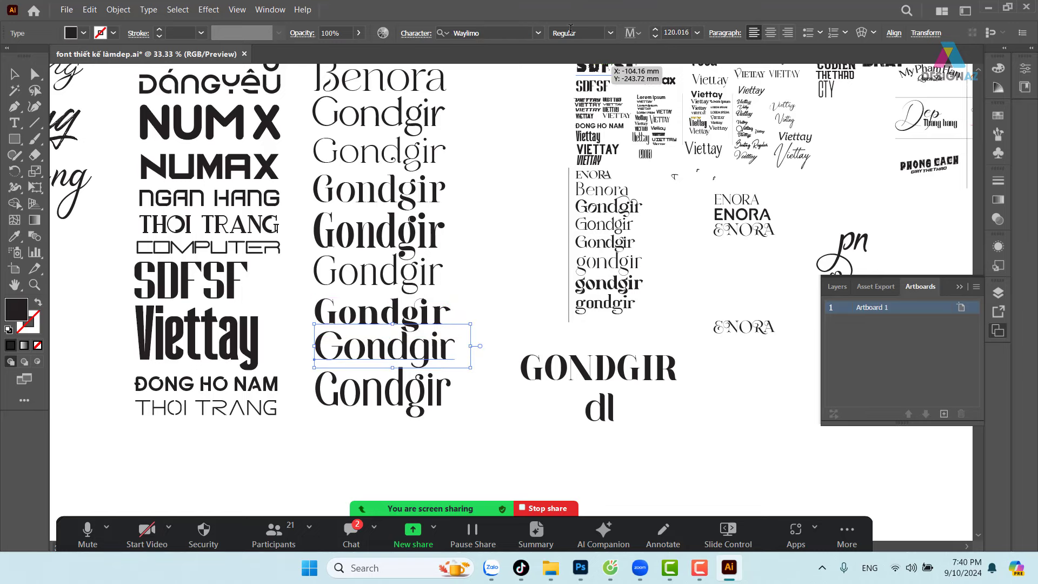
click(500, 33)
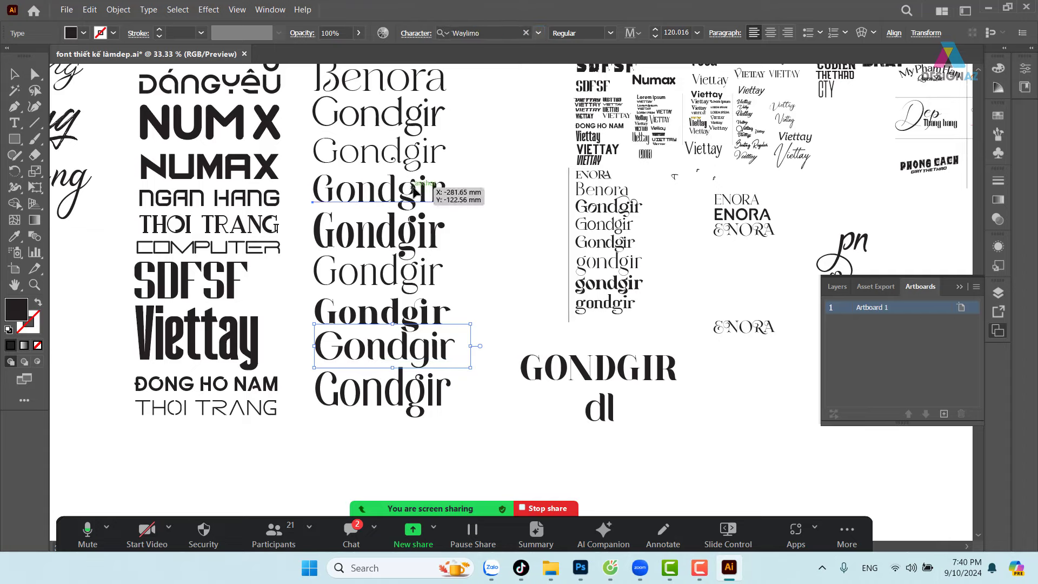
click(435, 192)
click(503, 33)
mouse_move(1016, 568)
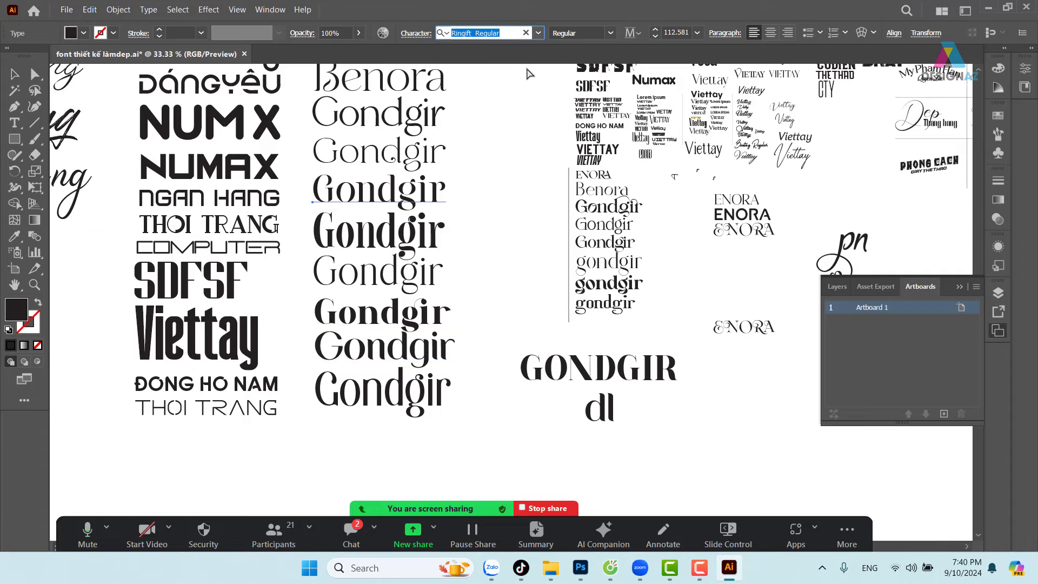
Back in Photoshop, select the headline's current font name for replacement.
click(580, 567)
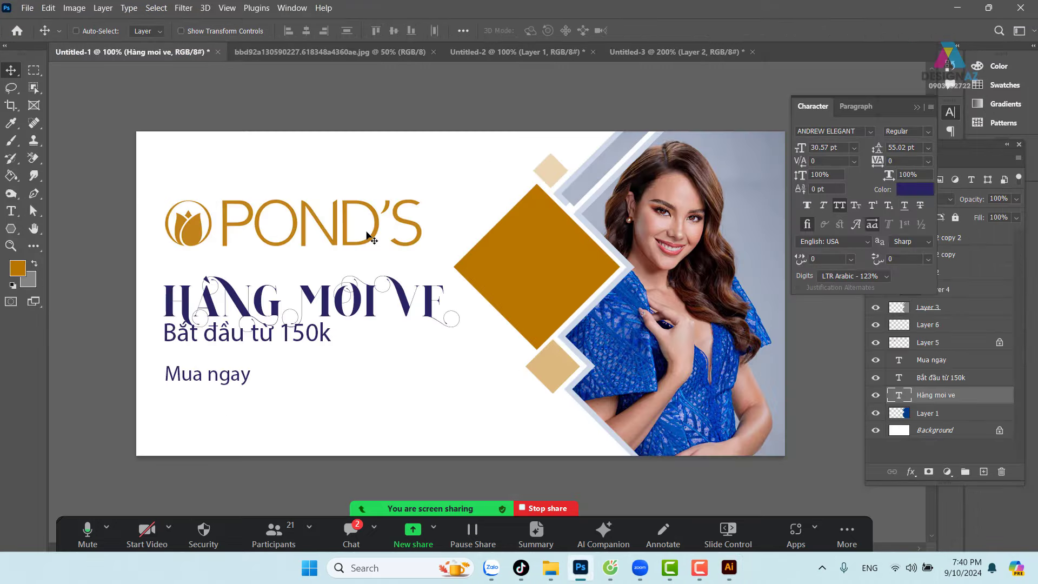
key(t)
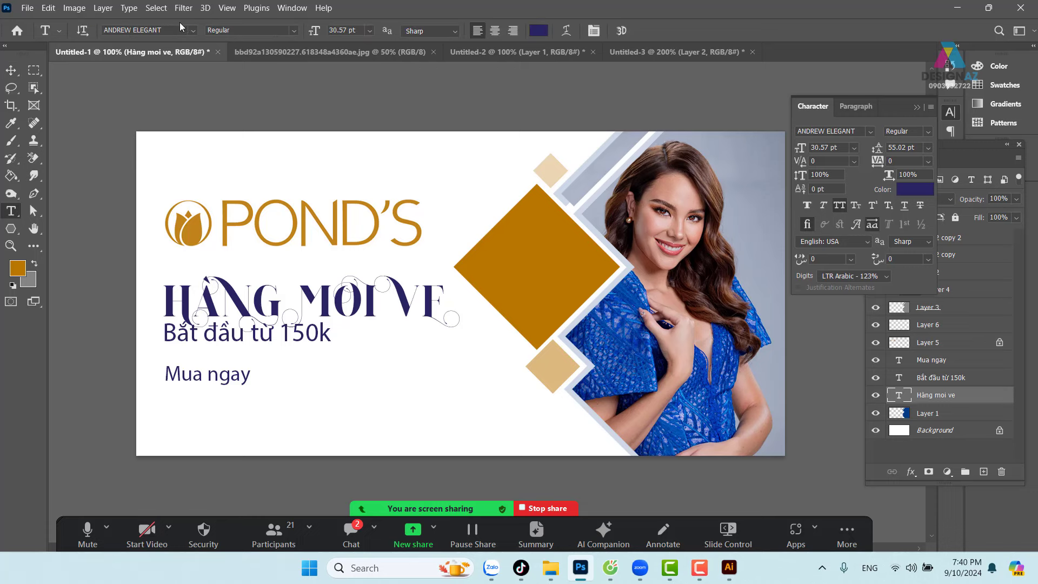
click(175, 29)
Apply Ringift Regular to the headline and enlarge it to about 149%.
text(Ringift  Regular)
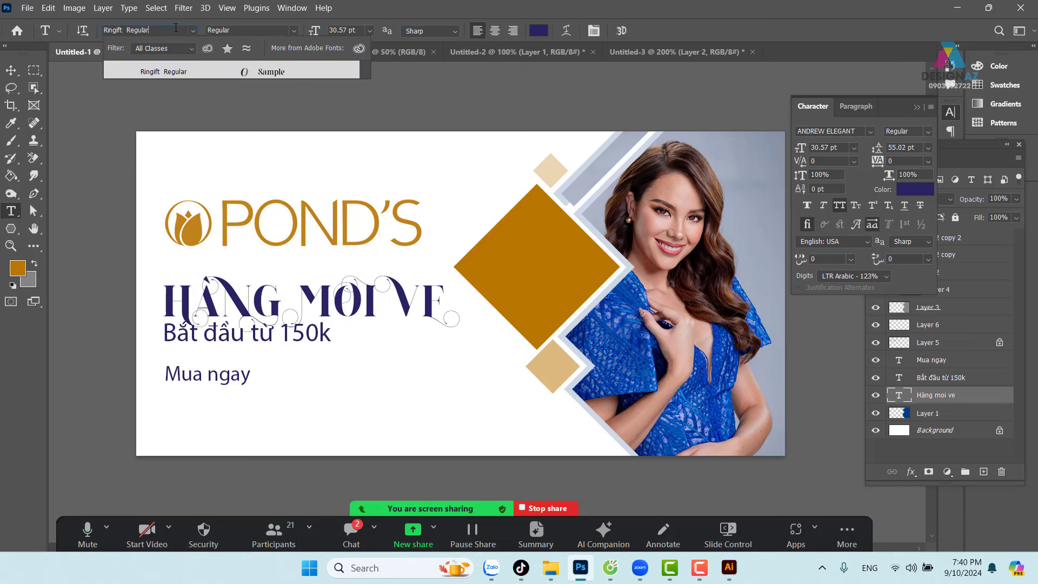
click(204, 72)
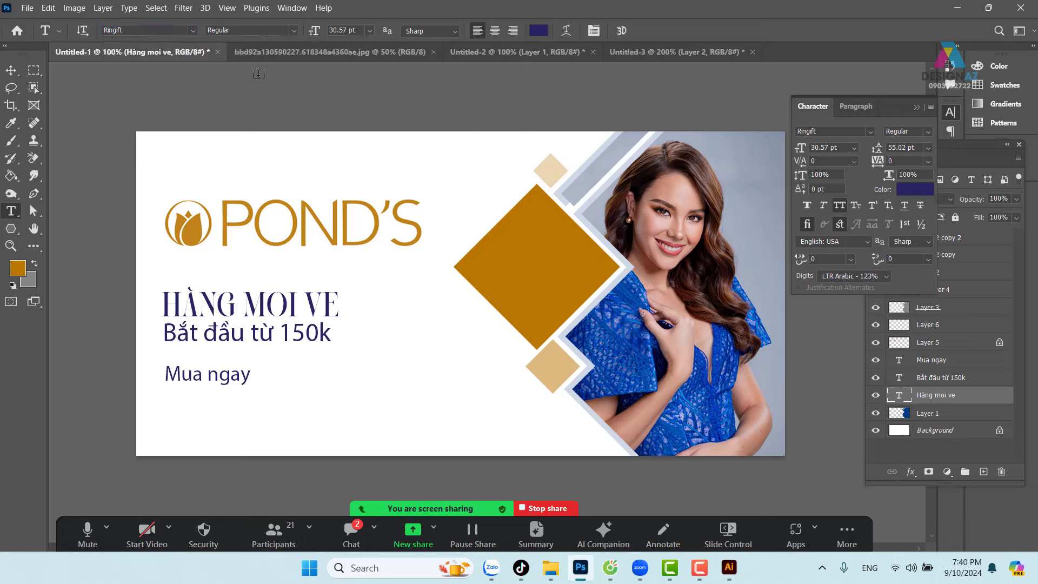
click(10, 69)
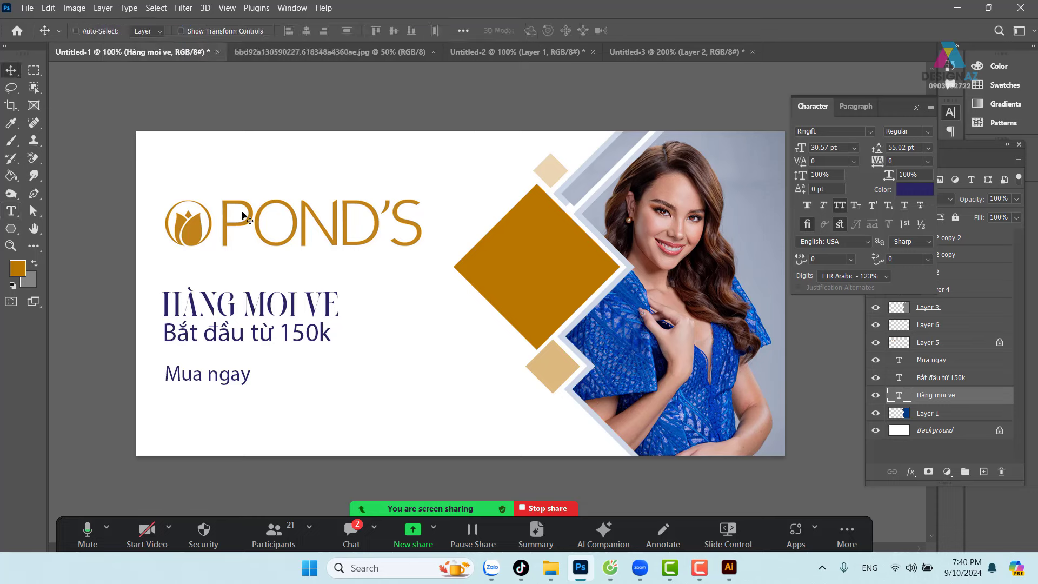
key(ctrl+t)
drag(339, 283, 429, 256)
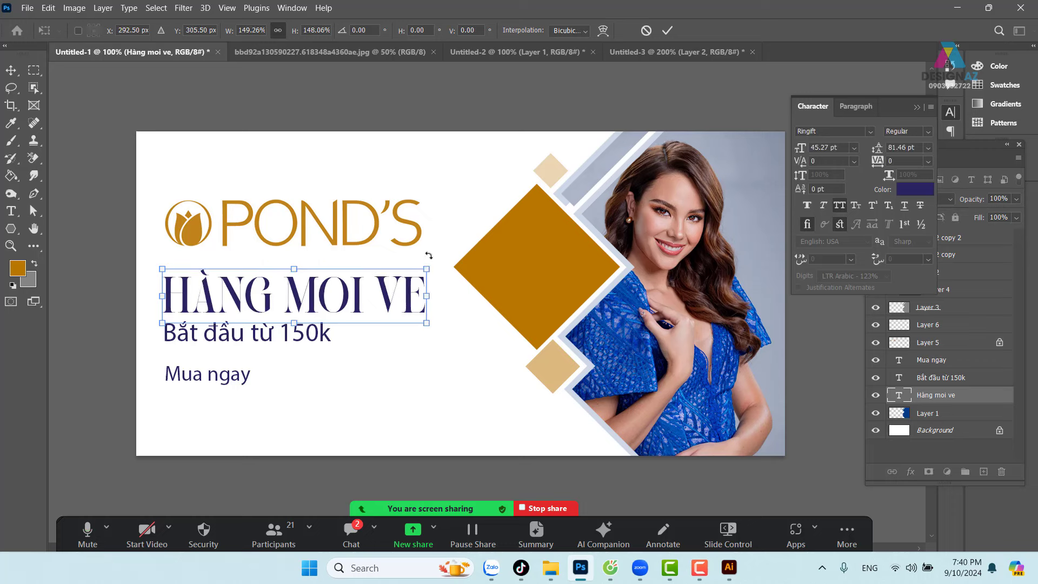
key(Return)
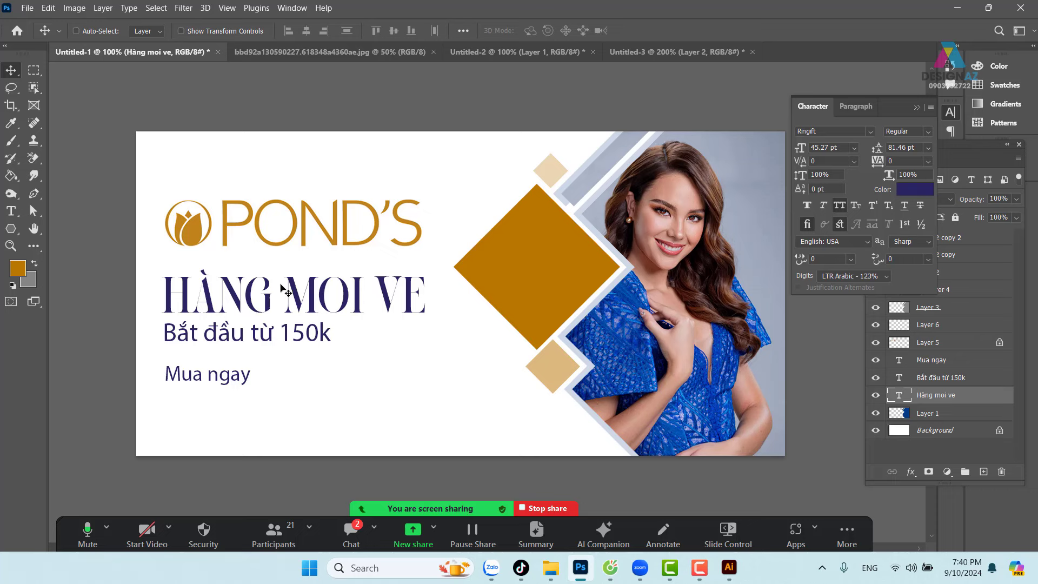
Shrink the POND'S logo to about 58%, then select the Bắt đầu từ 150k subtitle layer.
right_click(331, 236)
click(349, 237)
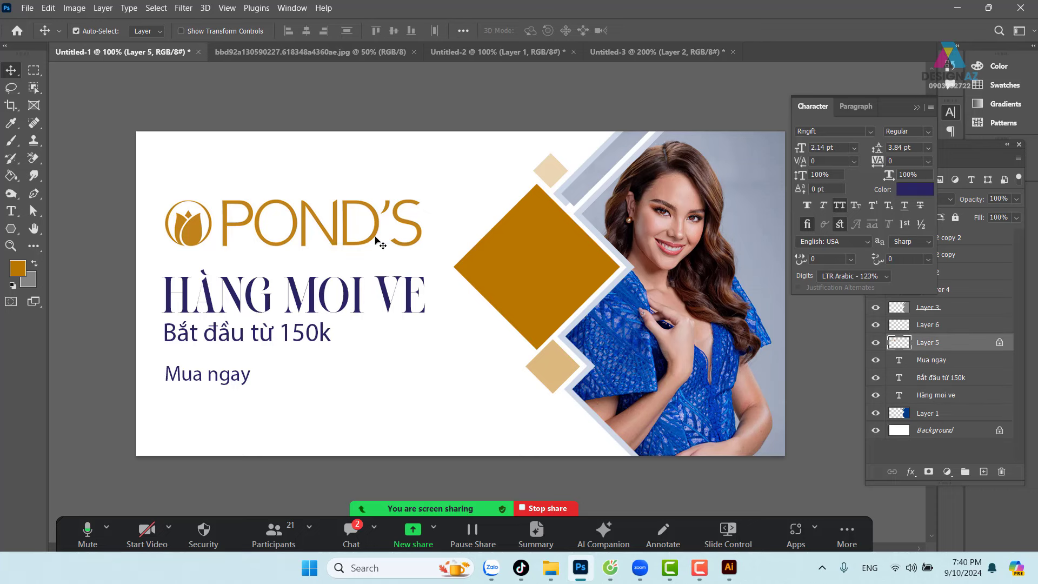
key(ctrl+t)
drag(420, 197, 306, 218)
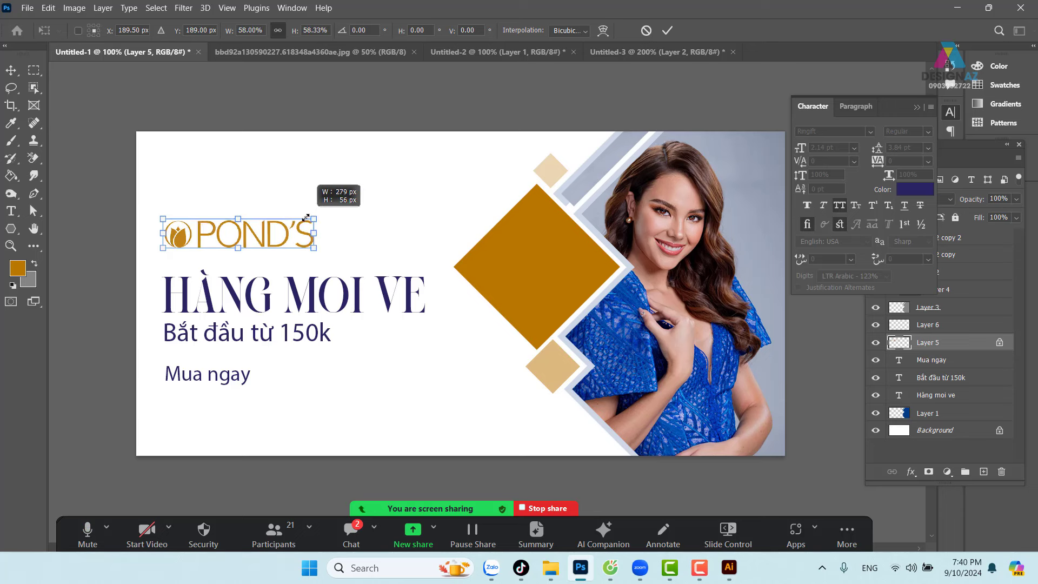
key(Return)
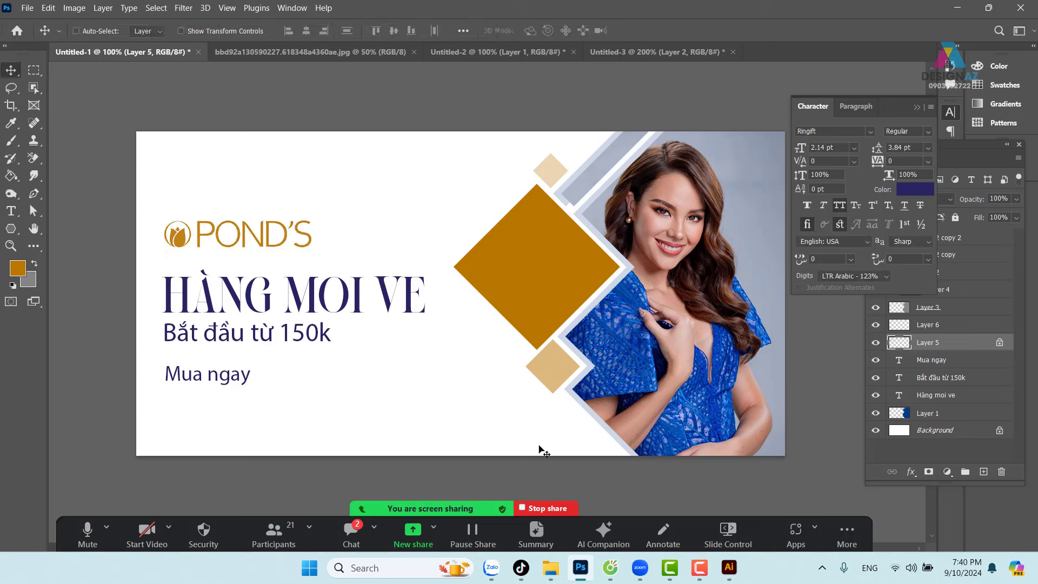
right_click(224, 331)
click(238, 333)
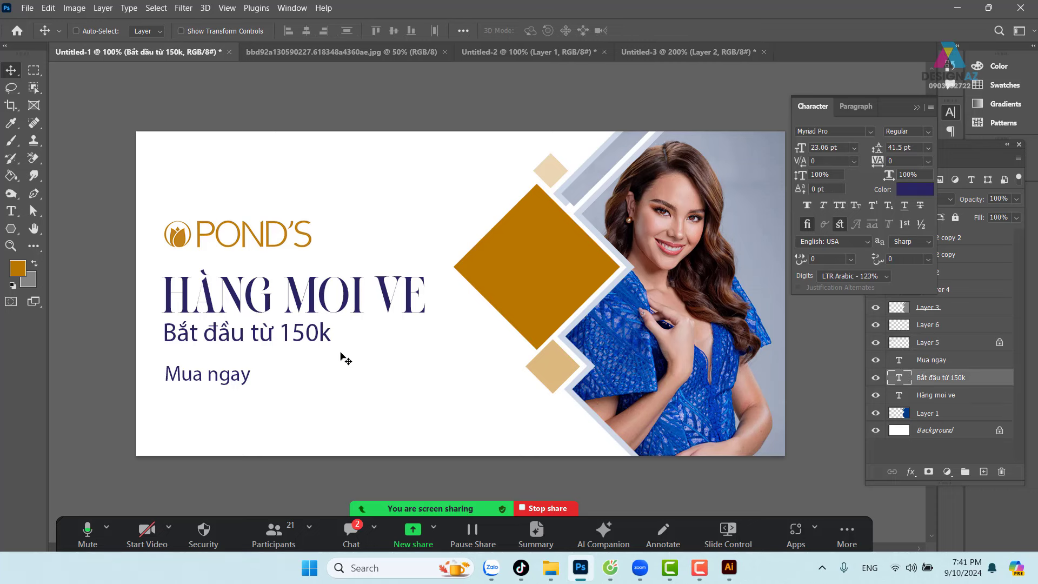
Set the subtitle's font from Myriad Pro to Ringift.
key(t)
click(143, 27)
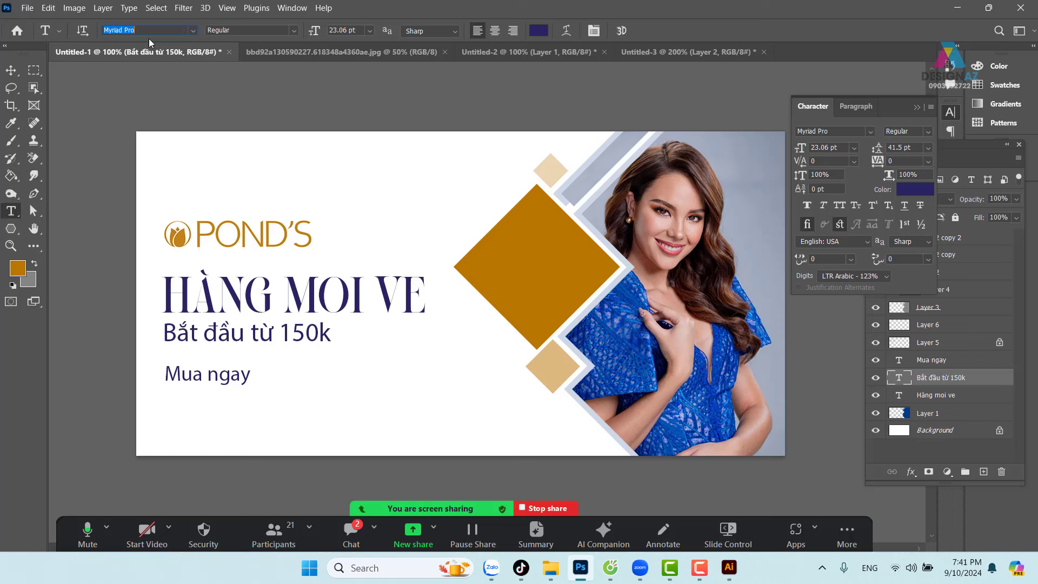
text(Ringift)
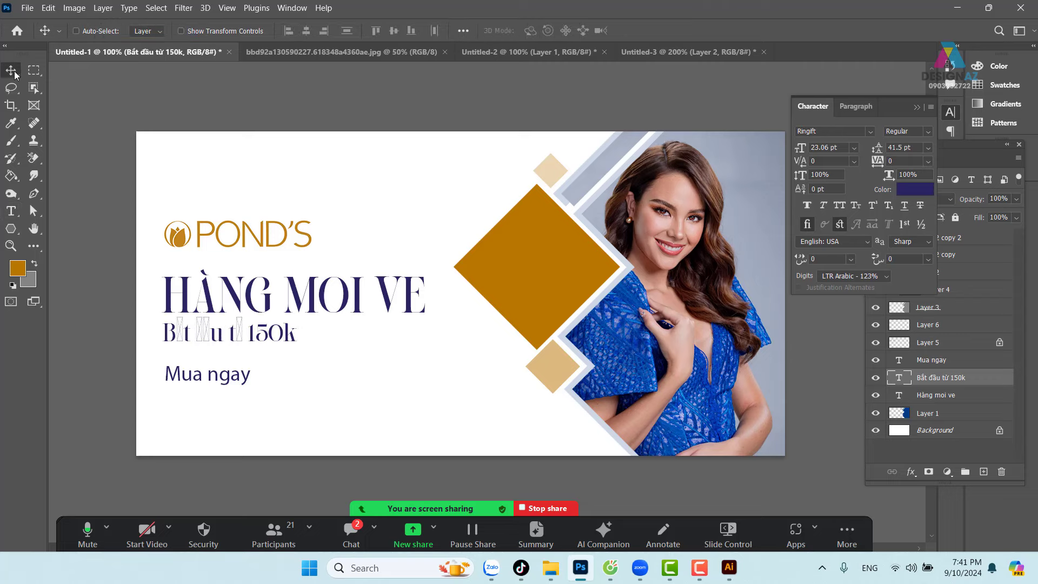
key(Return)
Zoom in to inspect the headline A's lower serif, marquee around it, then zoom back out.
key(z)
mouse_move(194, 309)
mouse_down()
mouse_move(352, 366)
mouse_move(366, 340)
mouse_up()
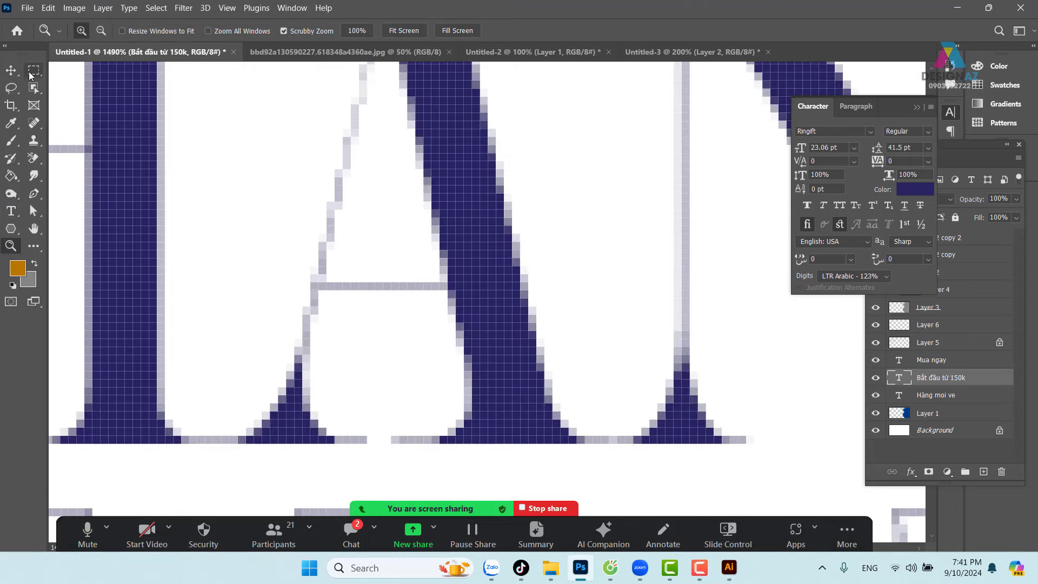
click(34, 70)
drag(214, 340, 365, 476)
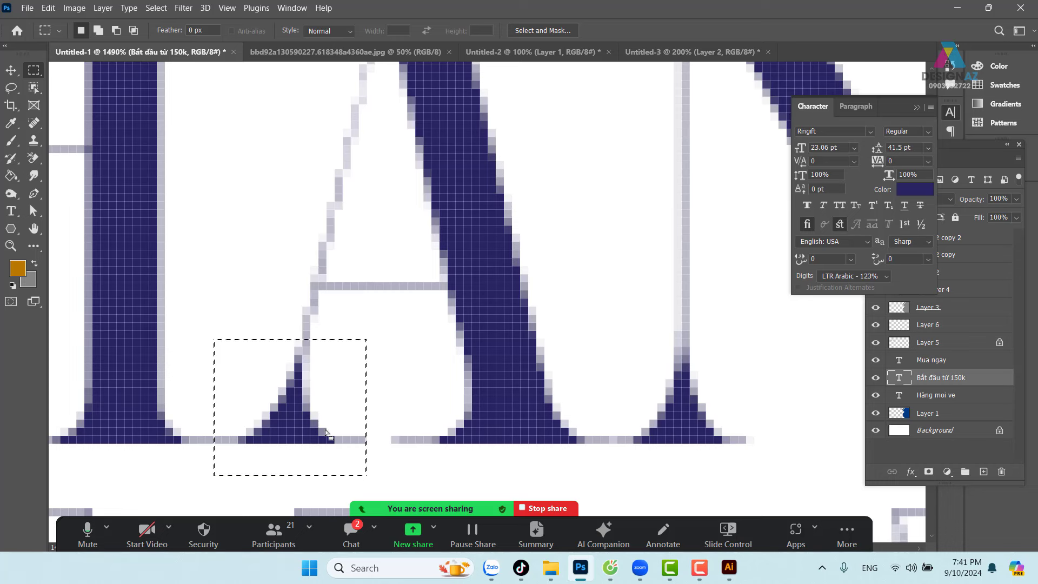
click(11, 70)
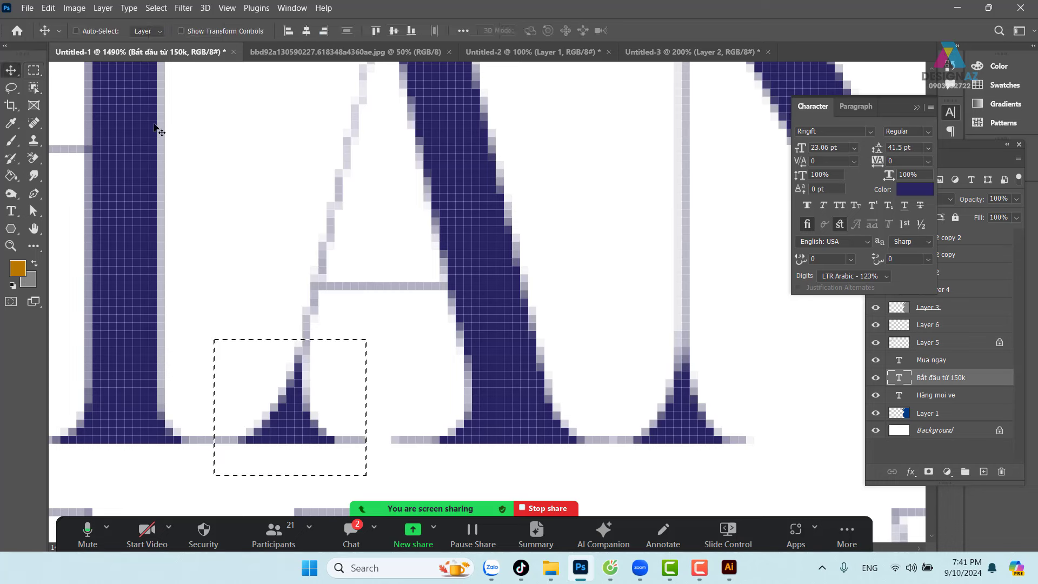
key(ctrl+minus)
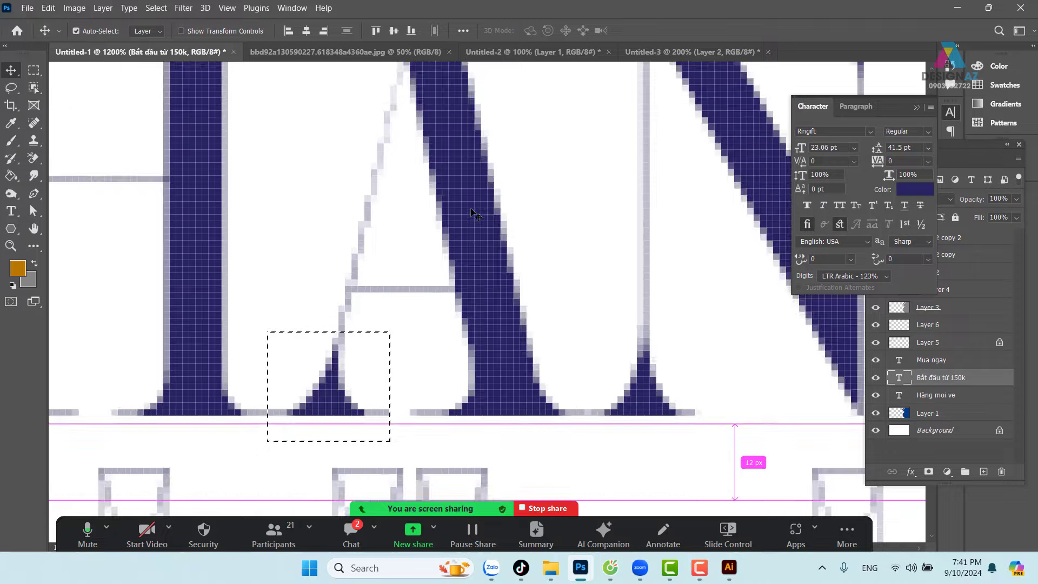
key(ctrl+minus)
key(ctrl+minus)
key(ctrl+minus)
key(ctrl+minus)
key(ctrl+minus)
key(ctrl+minus)
key(ctrl+minus)
key(ctrl+minus)
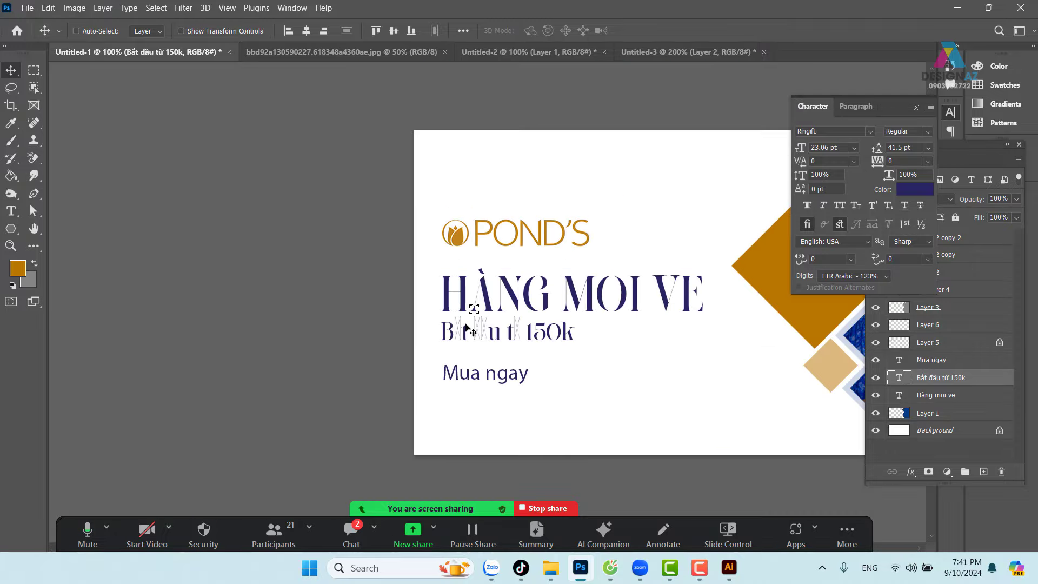
scroll(608, 352, right, 4)
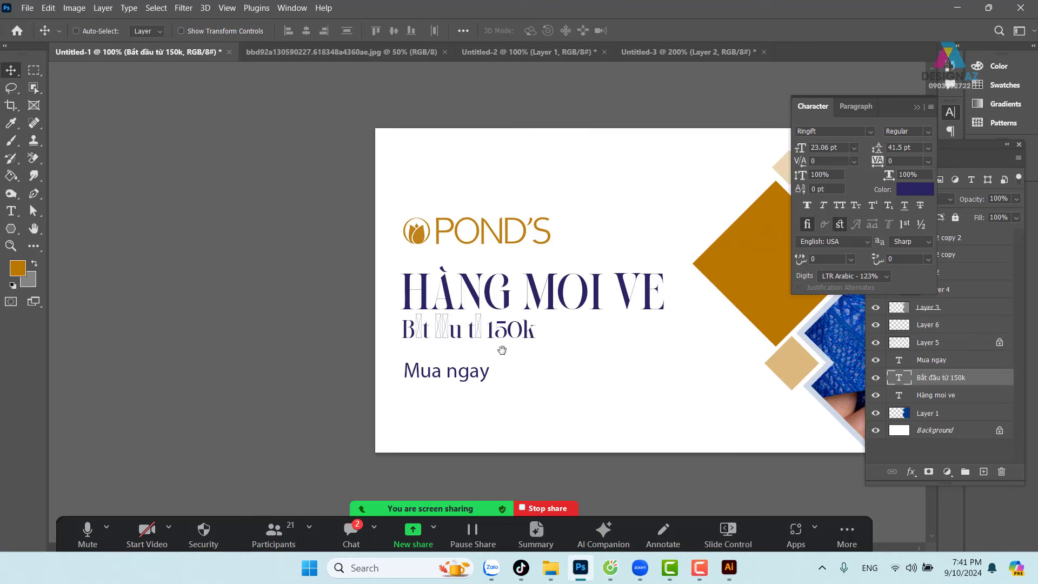
Change the subtitle font to UTM Avo and nudge it down two steps.
right_click(444, 334)
click(486, 342)
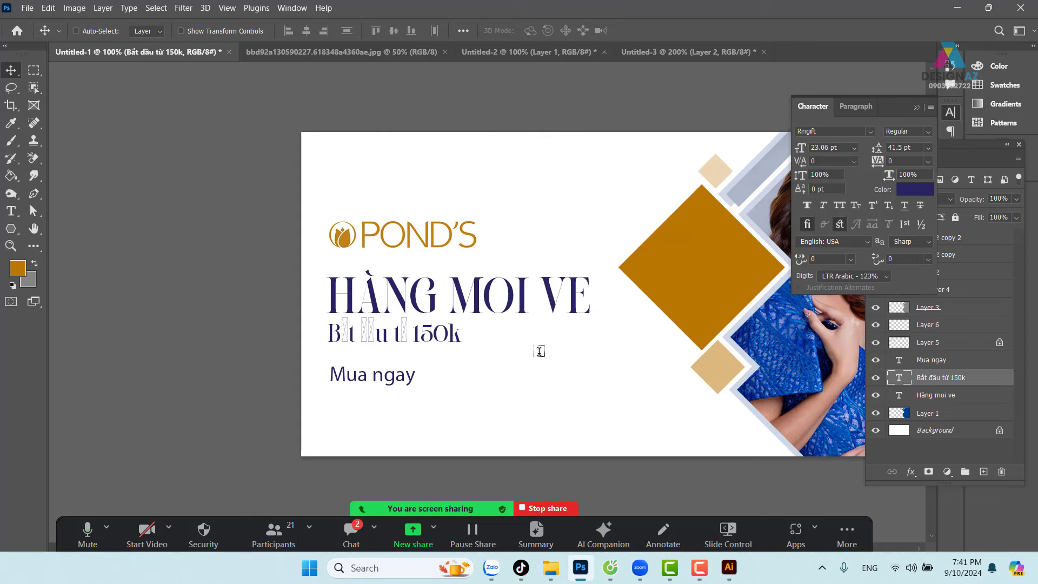
key(t)
click(148, 28)
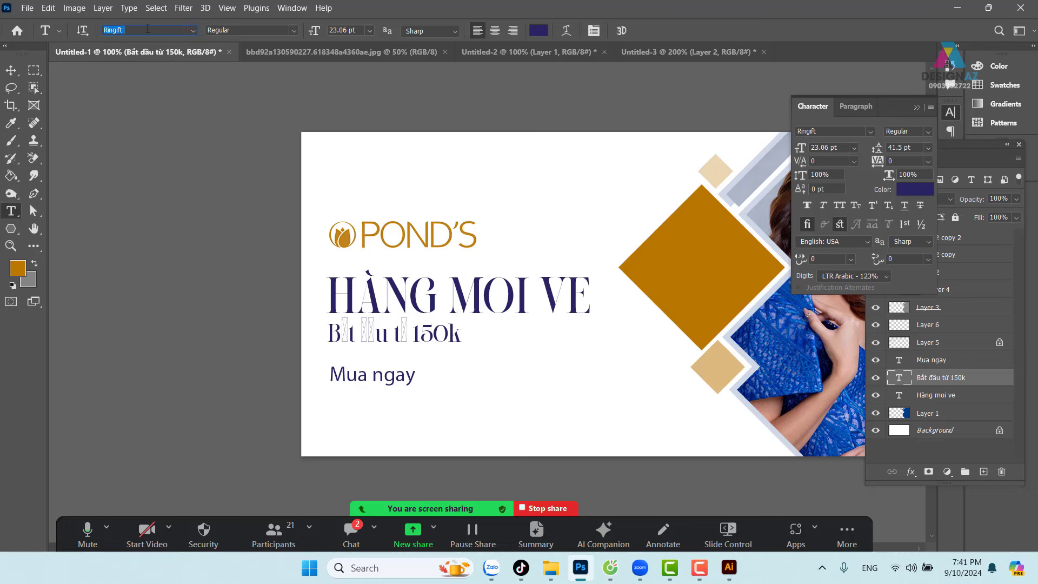
text(utm a)
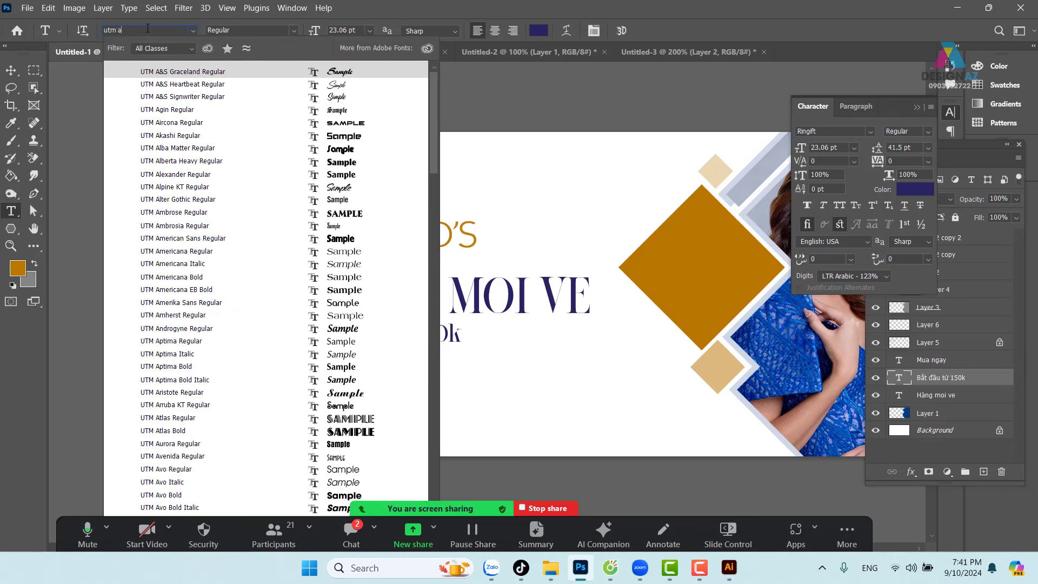
text(vo)
key(Return)
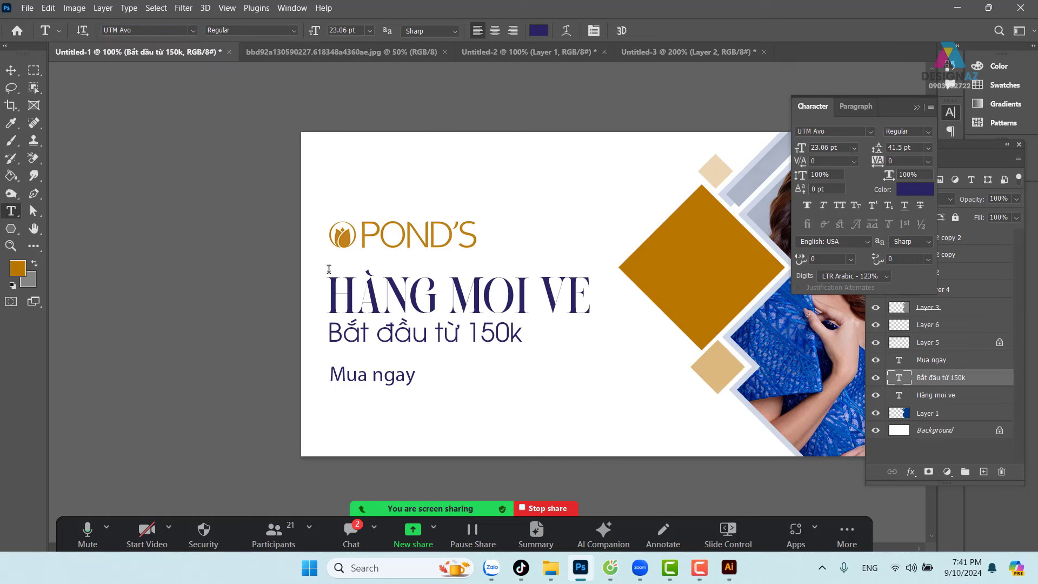
key(v)
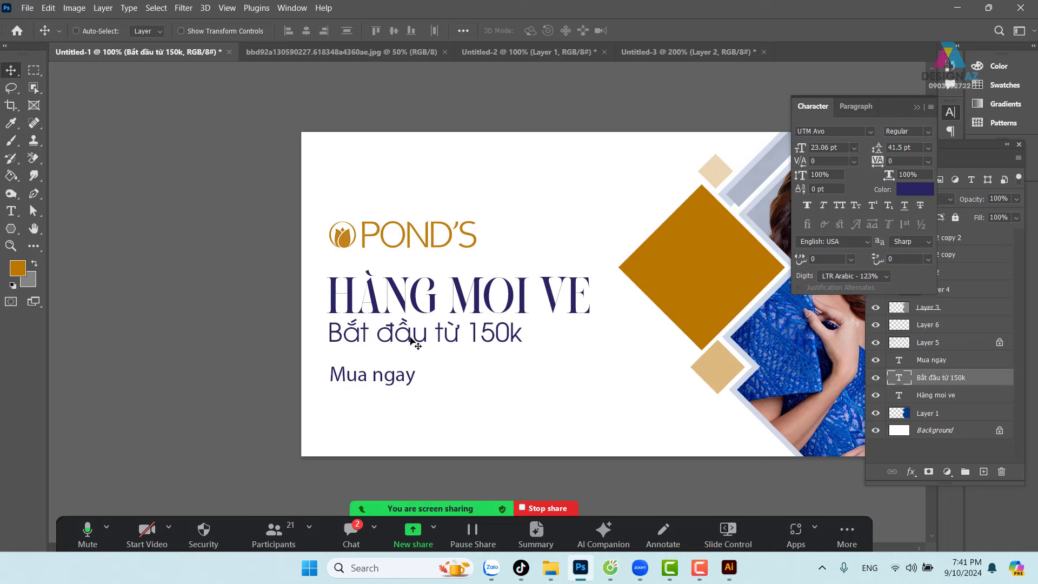
key(Down)
key(Down)
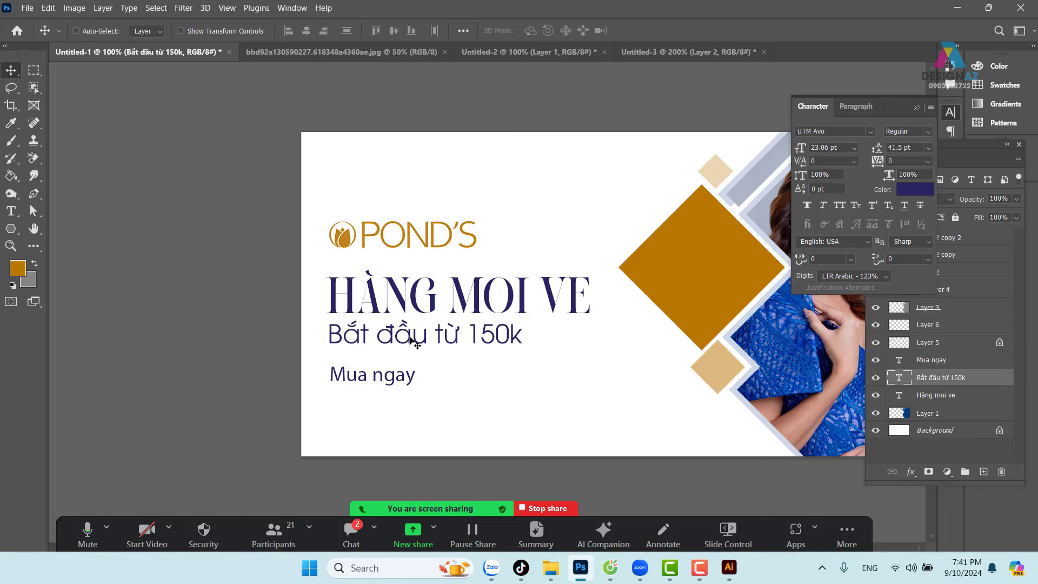
key(Down)
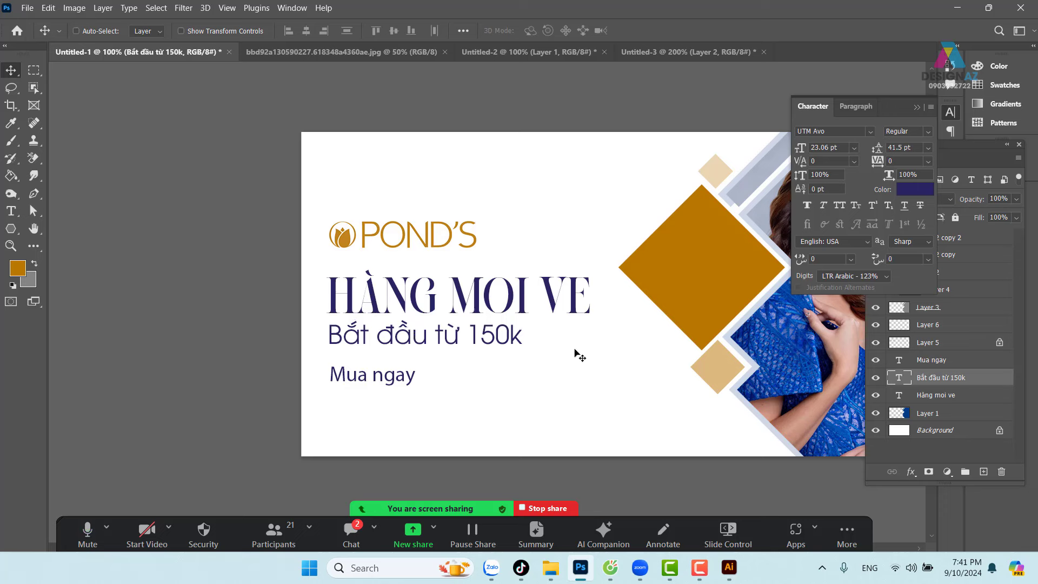
Recolour the subtitle with the blue sampled from the model's dress.
key(t)
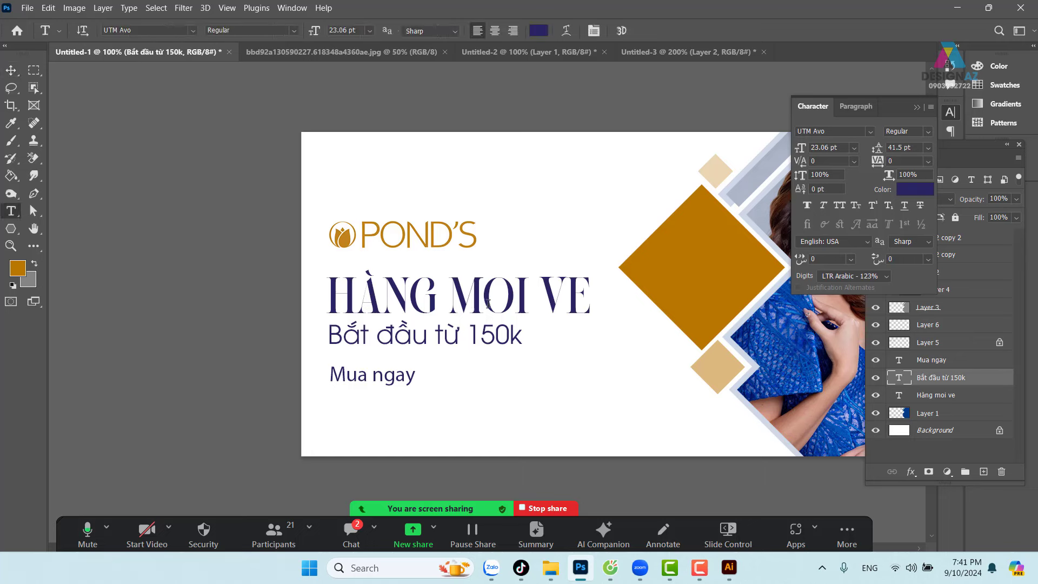
click(546, 35)
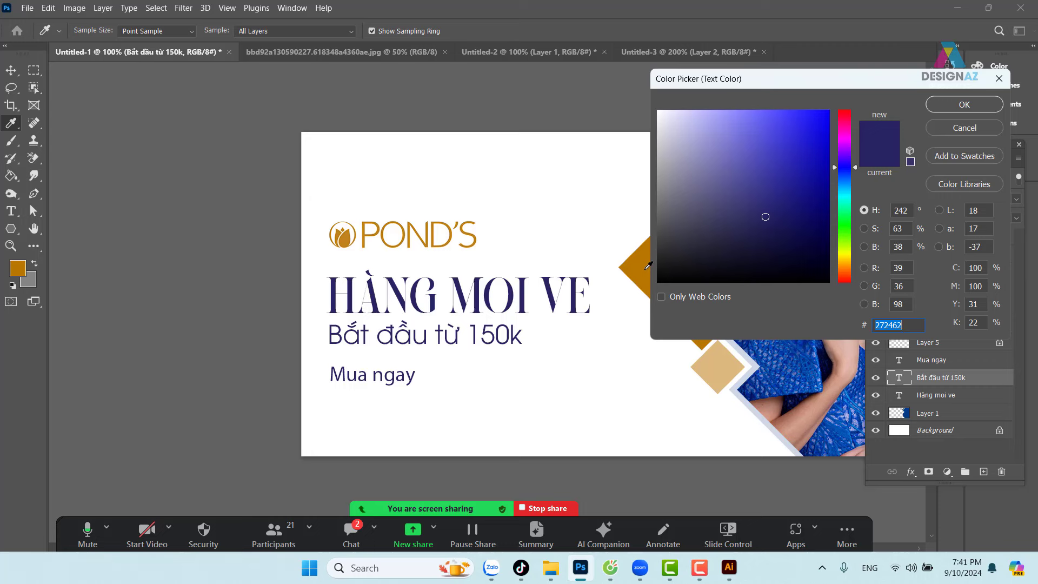
click(647, 267)
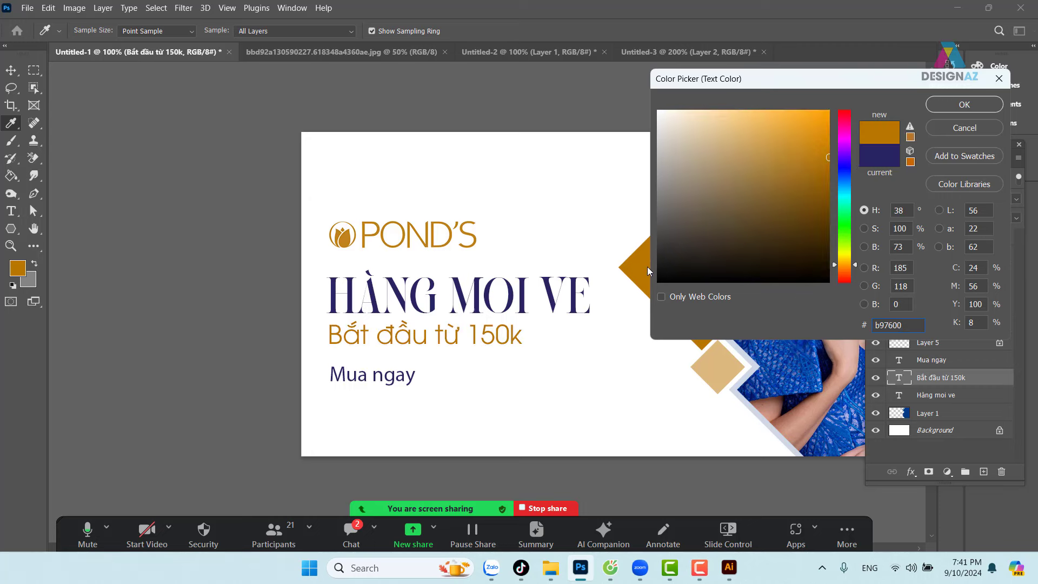
click(789, 374)
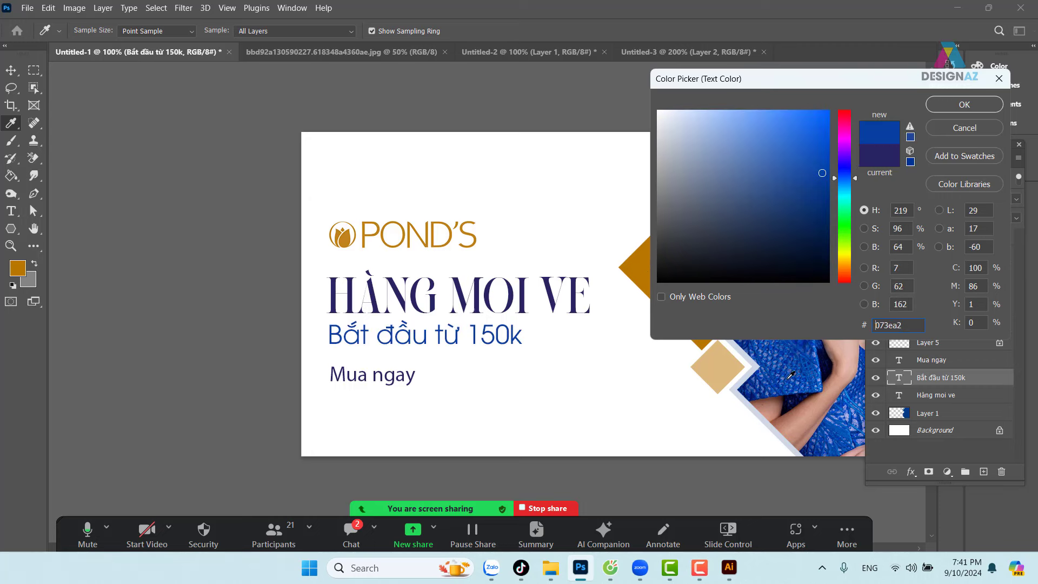
click(953, 106)
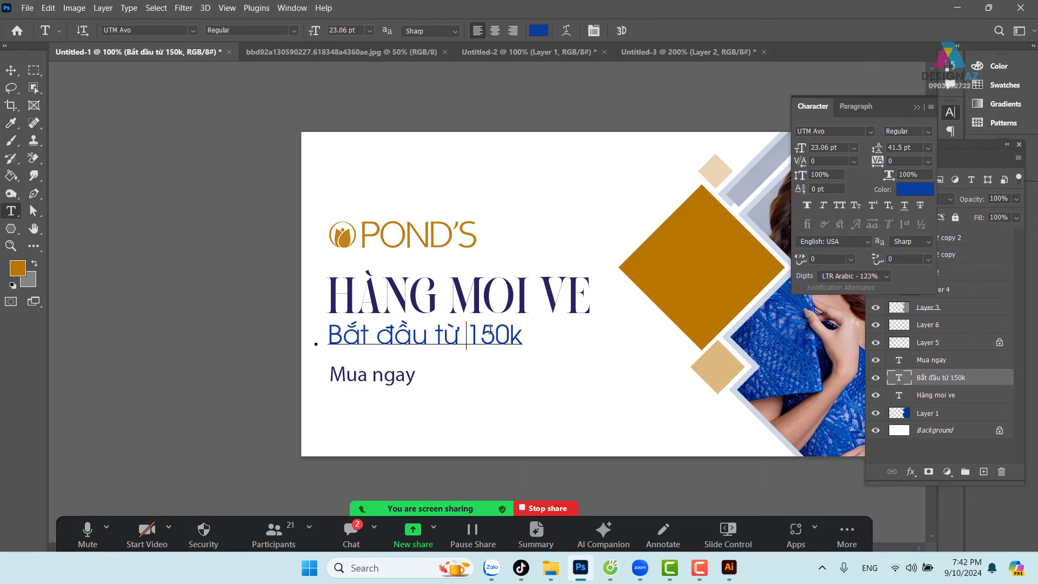
Try bold on 150k, undo it back to Regular, and move the subtitle slightly lower.
drag(468, 332, 524, 332)
click(468, 340)
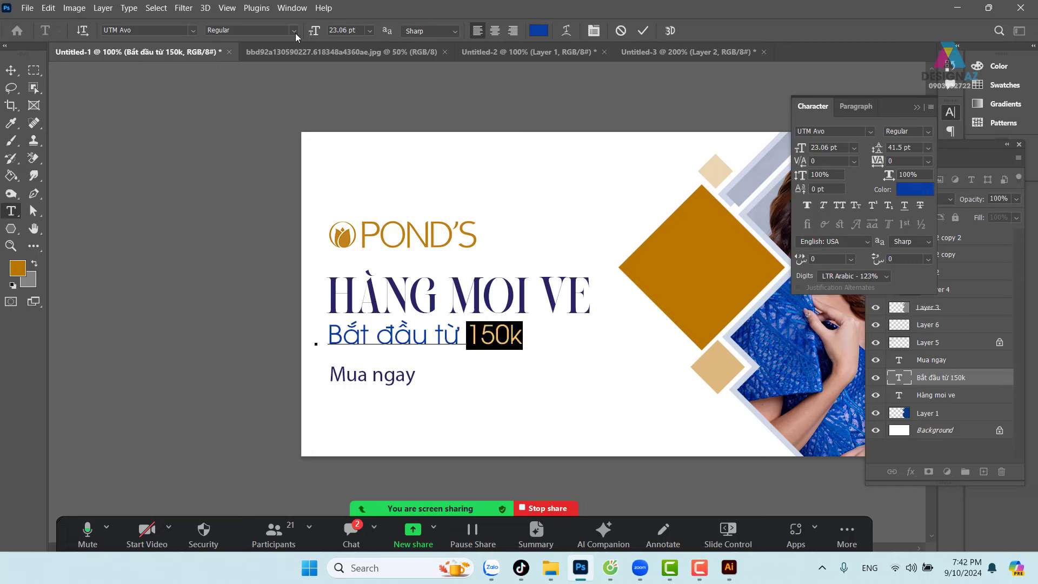
click(294, 30)
click(271, 65)
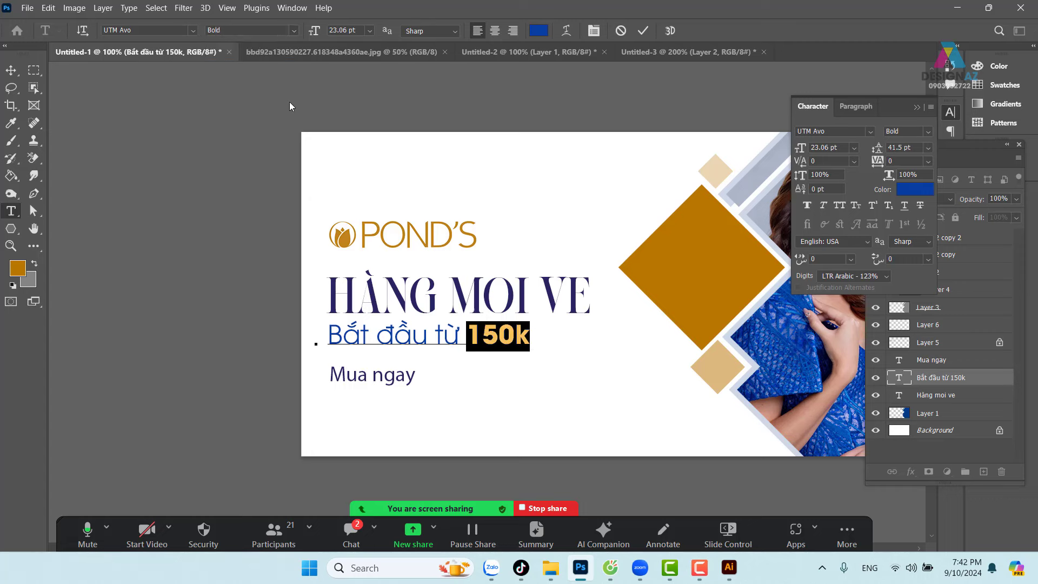
click(12, 73)
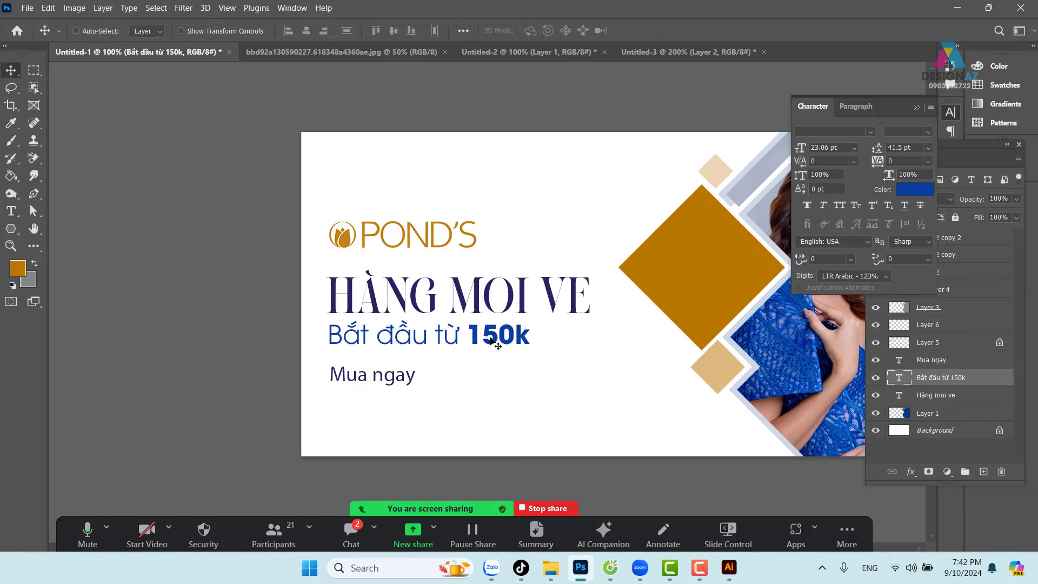
key(ctrl+z)
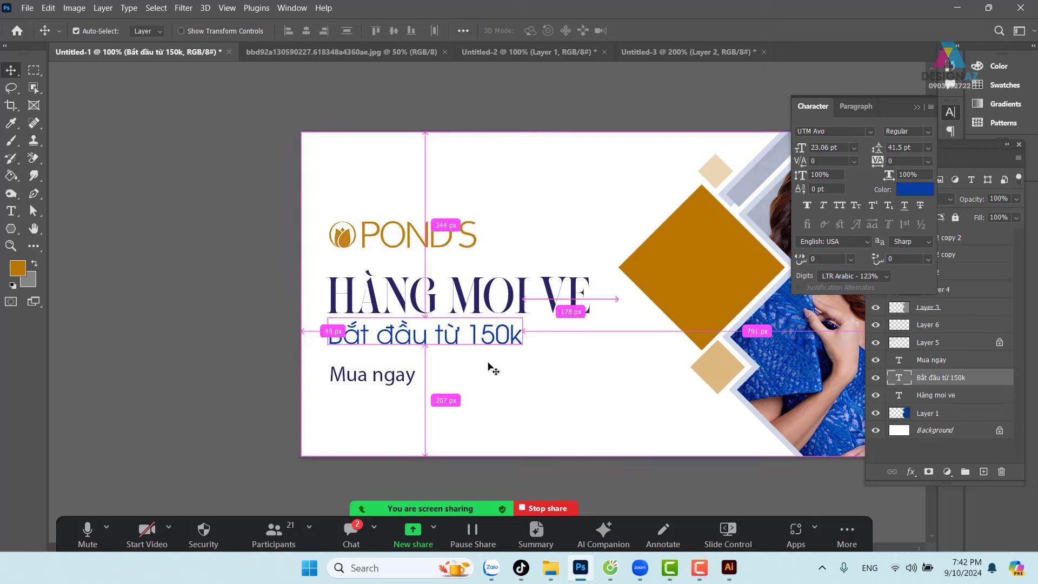
drag(490, 343, 485, 340)
drag(582, 358, 490, 359)
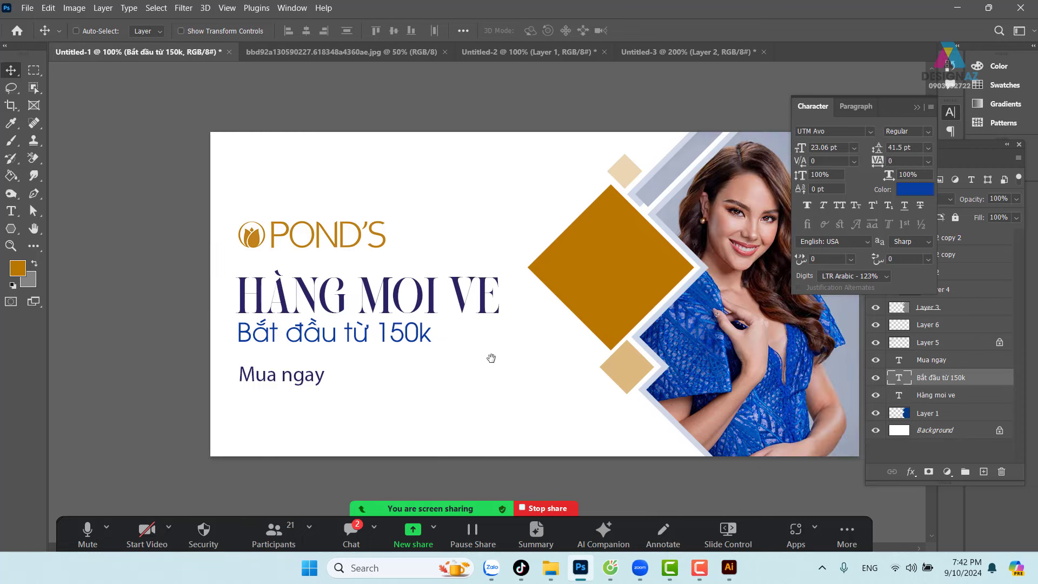
Set the Mua ngay text's font to UTM Avo.
right_click(281, 376)
click(304, 381)
key(t)
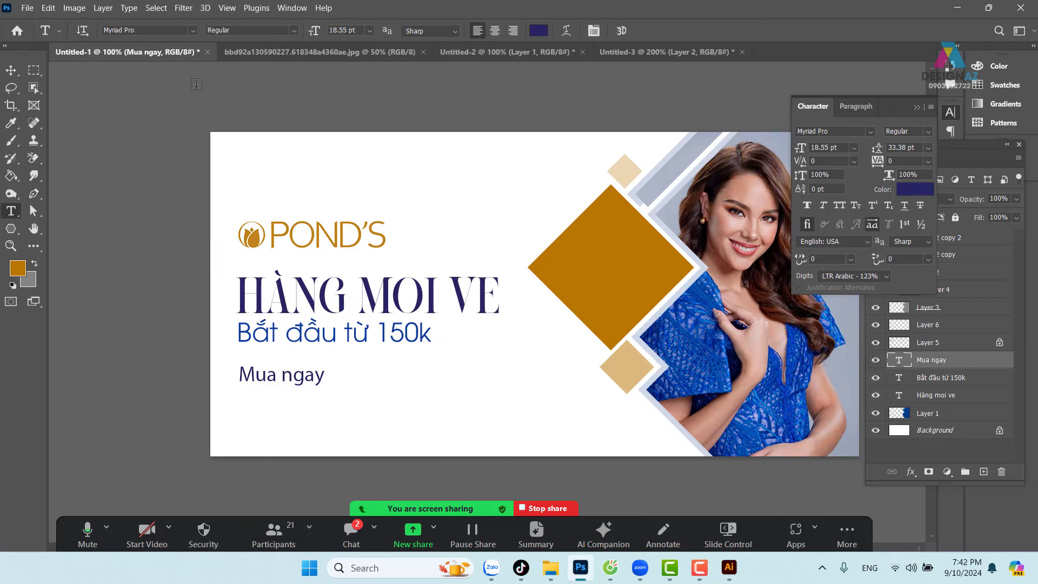
click(143, 30)
key(BackSpace)
text(utm )
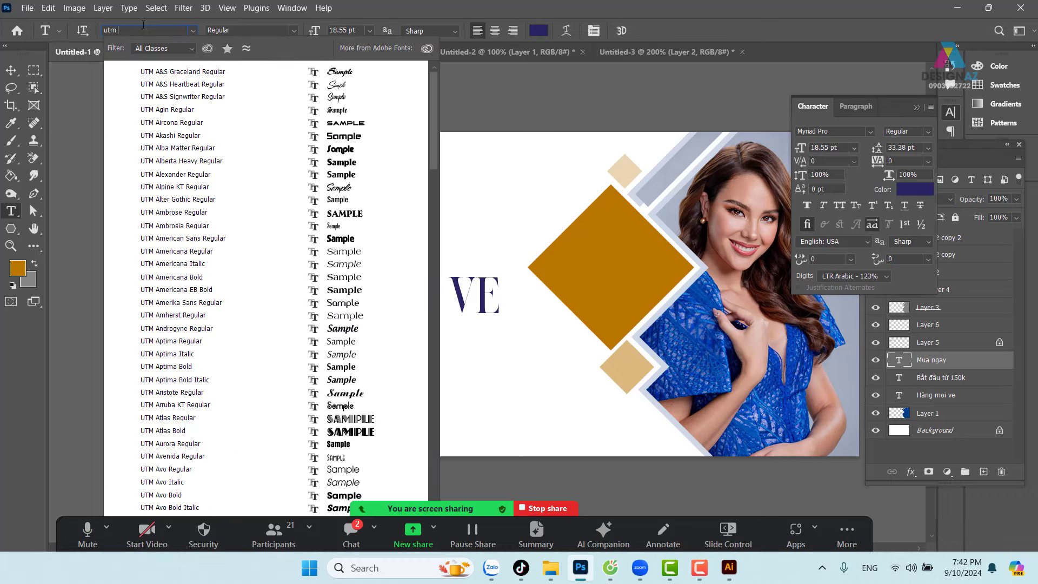
text(avo)
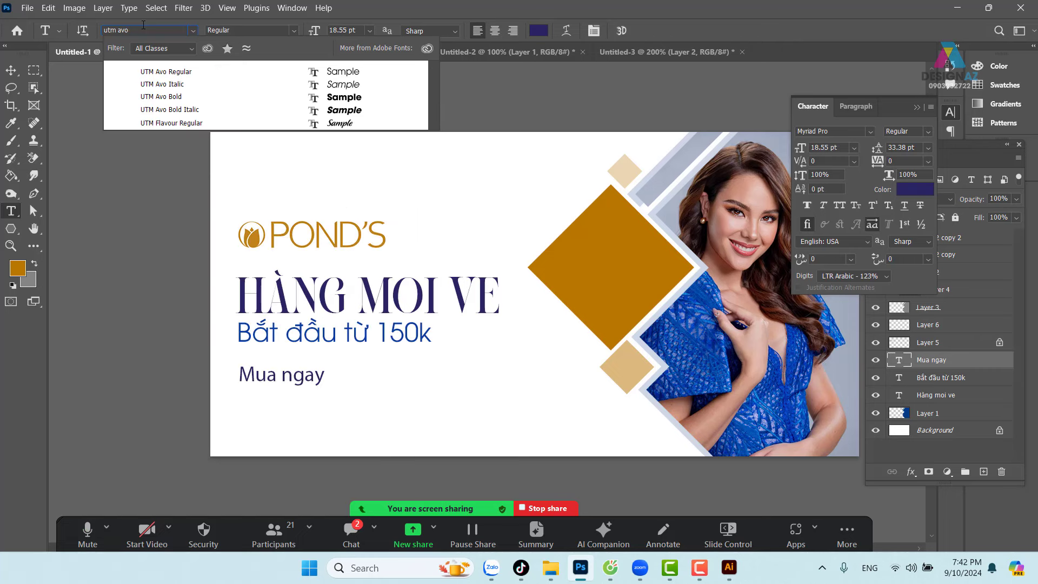
key(Return)
click(11, 70)
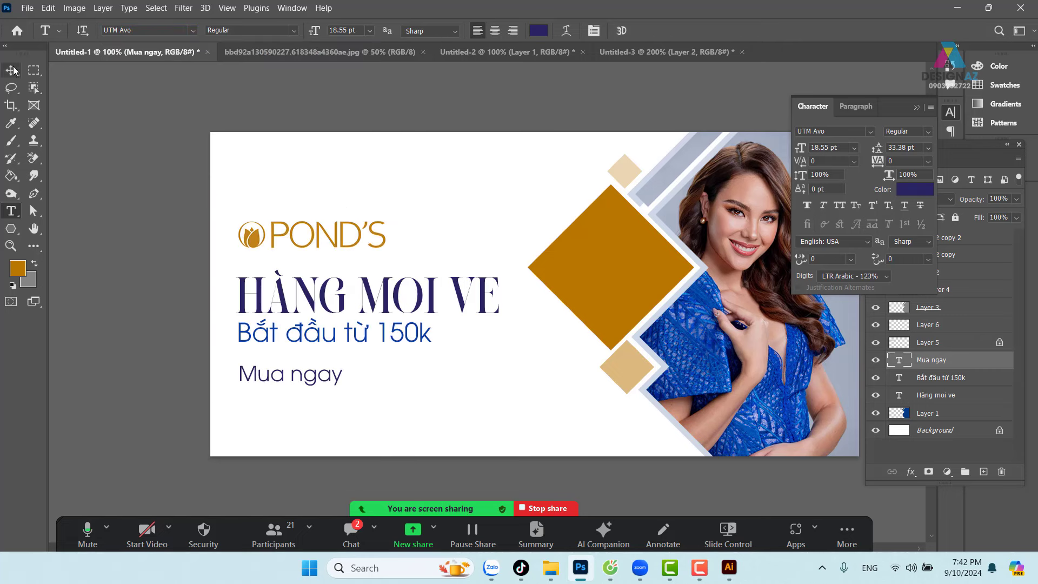
Colour Mua ngay gray #8a8a8a and pan the view over the headline.
key(t)
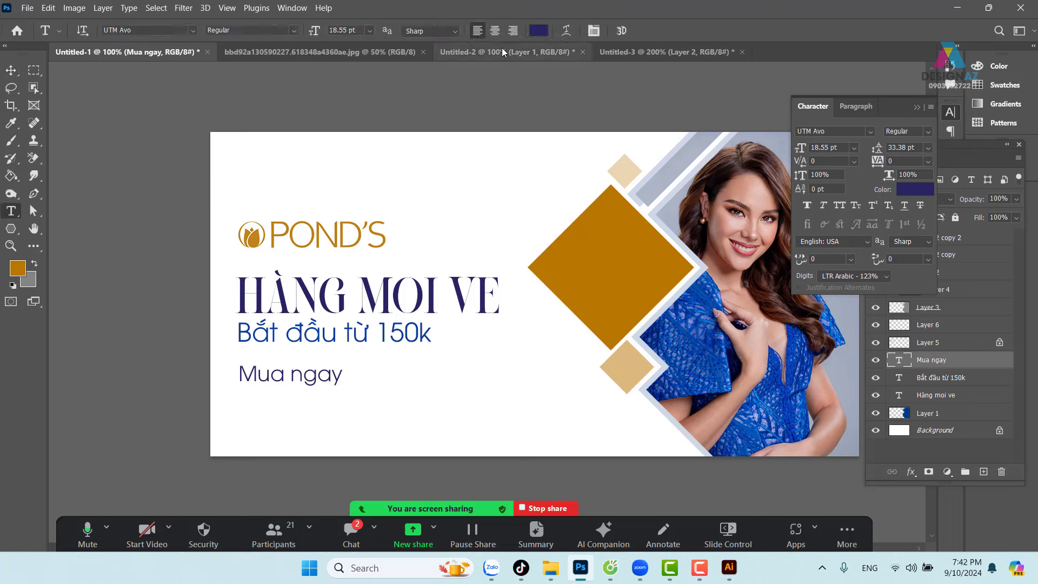
click(539, 31)
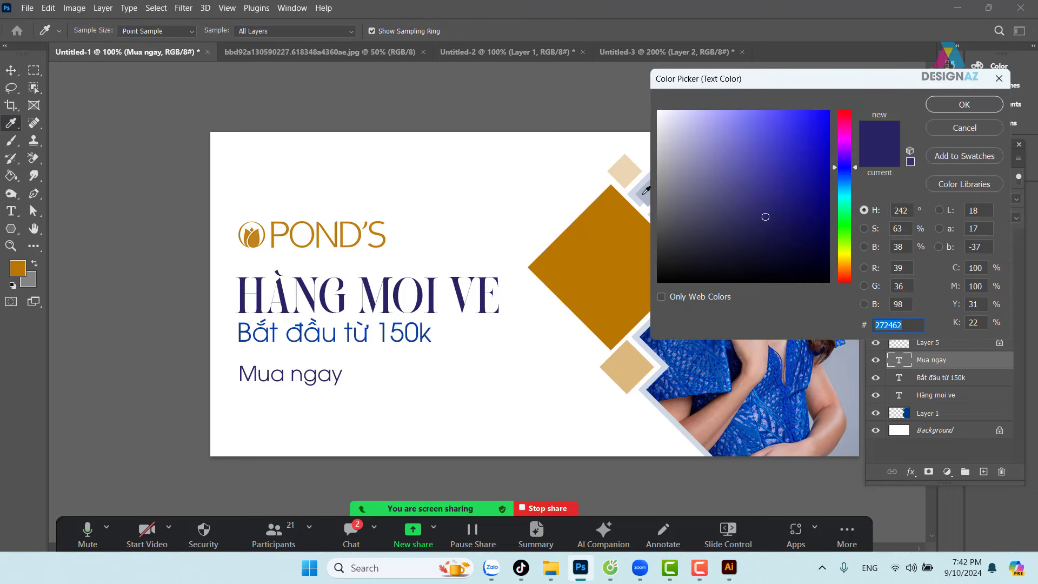
click(676, 179)
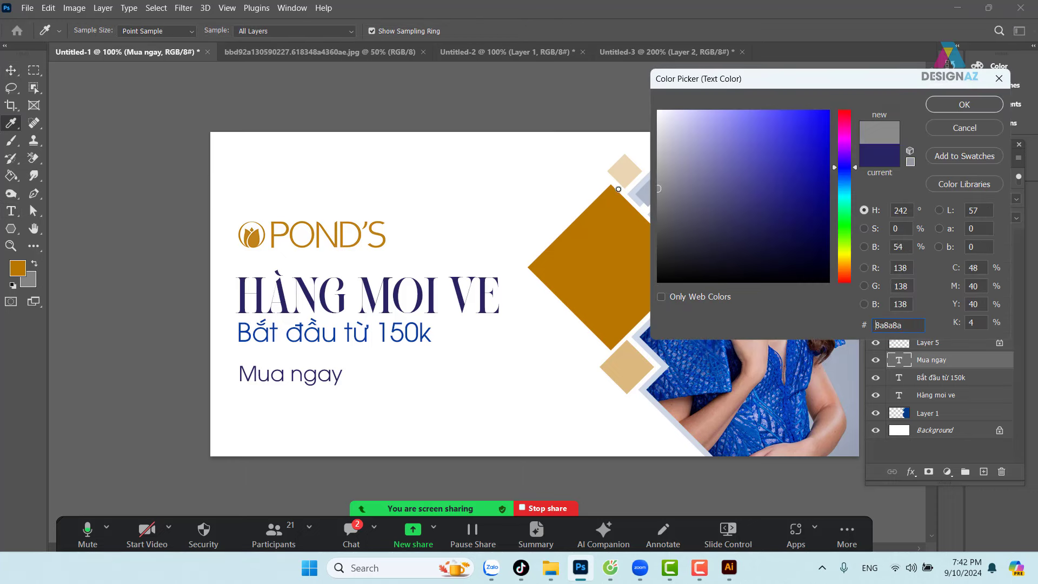
click(965, 104)
click(11, 71)
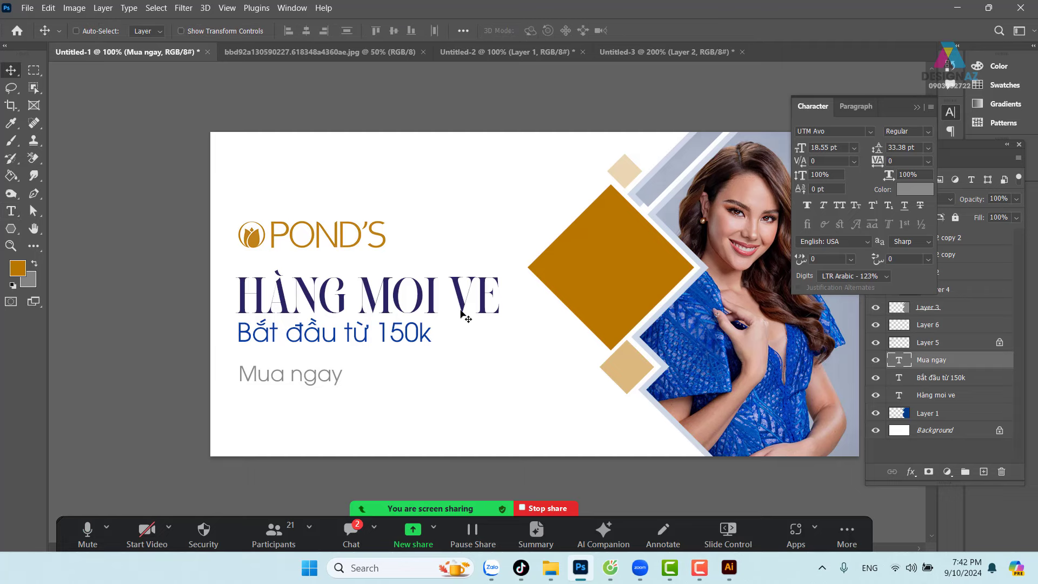
scroll(467, 319, up, 1)
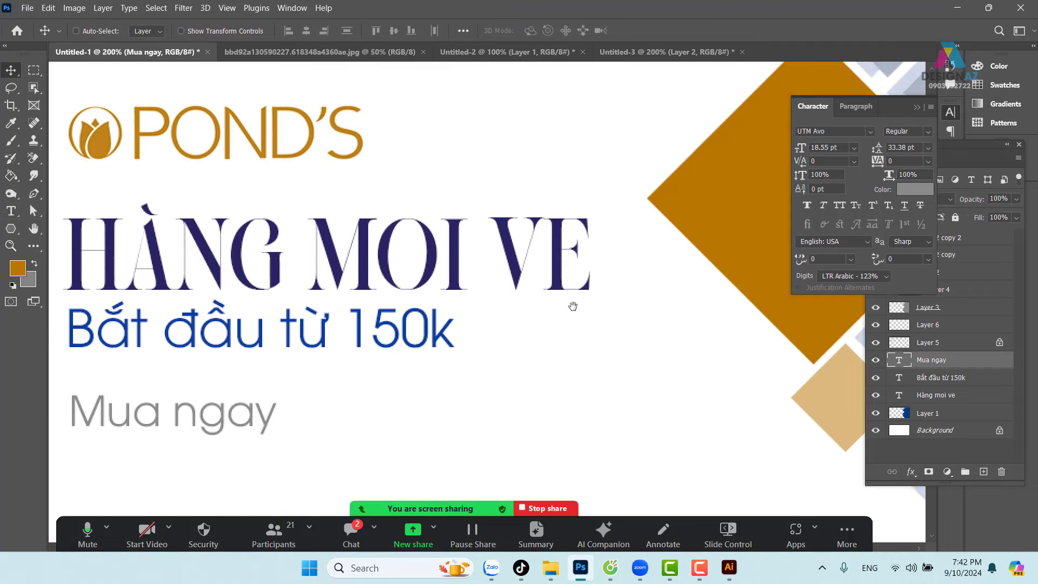
drag(454, 316, 628, 304)
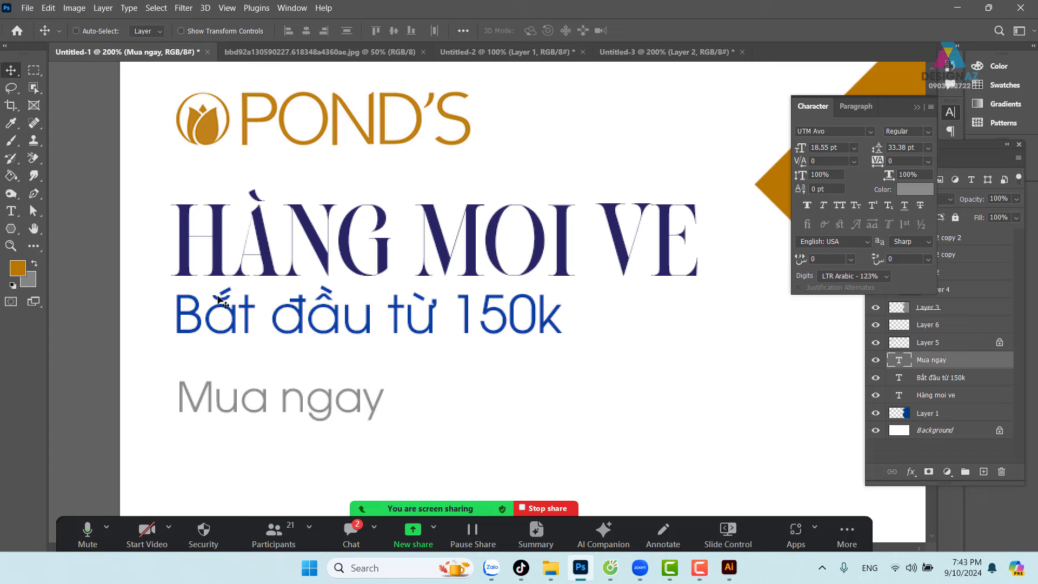
Select a rectangle around 'Mua ngay' and sample the gold colour from the diamond.
click(33, 70)
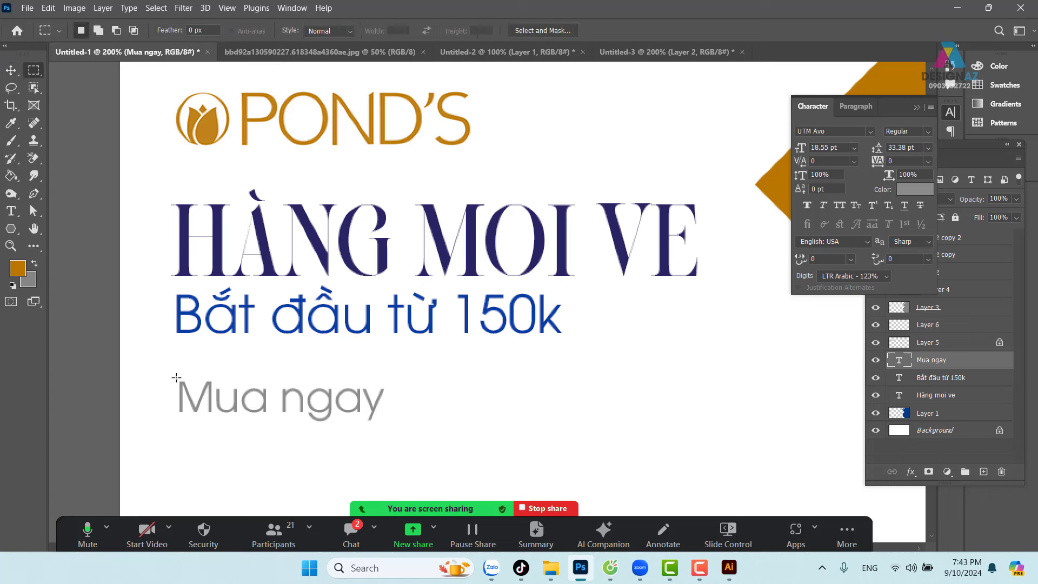
drag(179, 377, 392, 424)
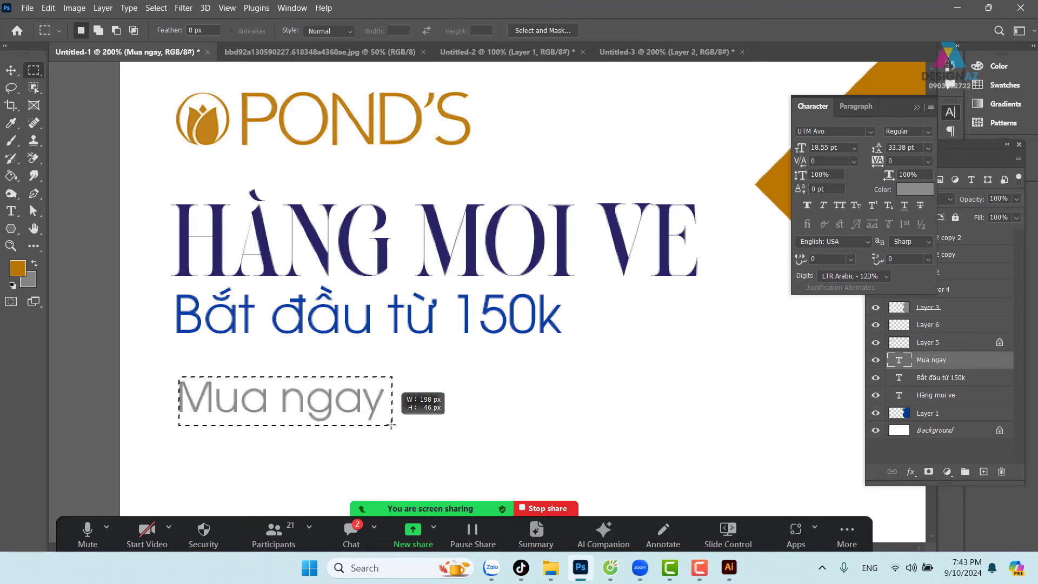
drag(524, 415, 398, 410)
key(i)
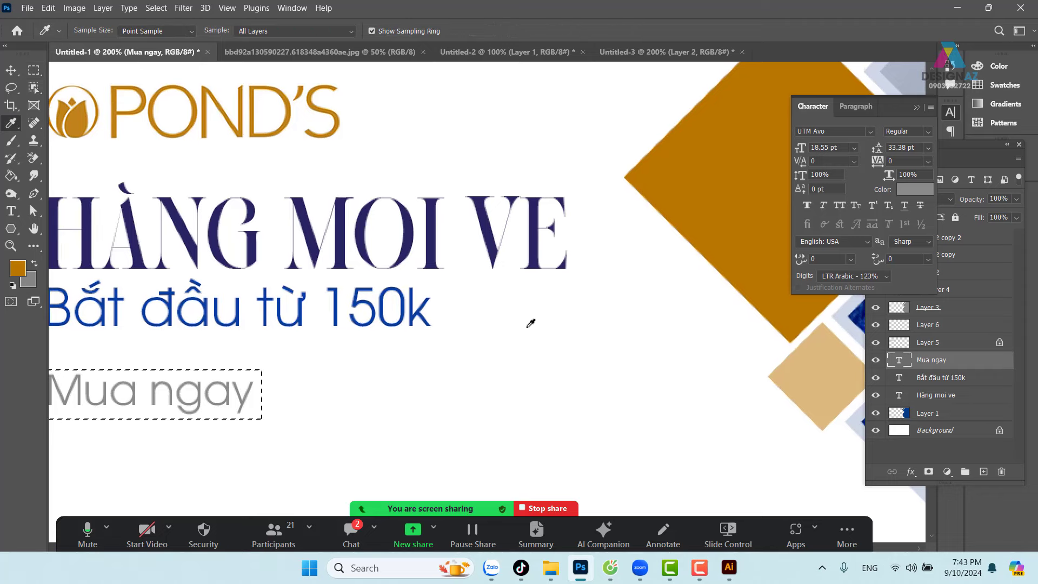
click(660, 185)
drag(341, 331, 486, 296)
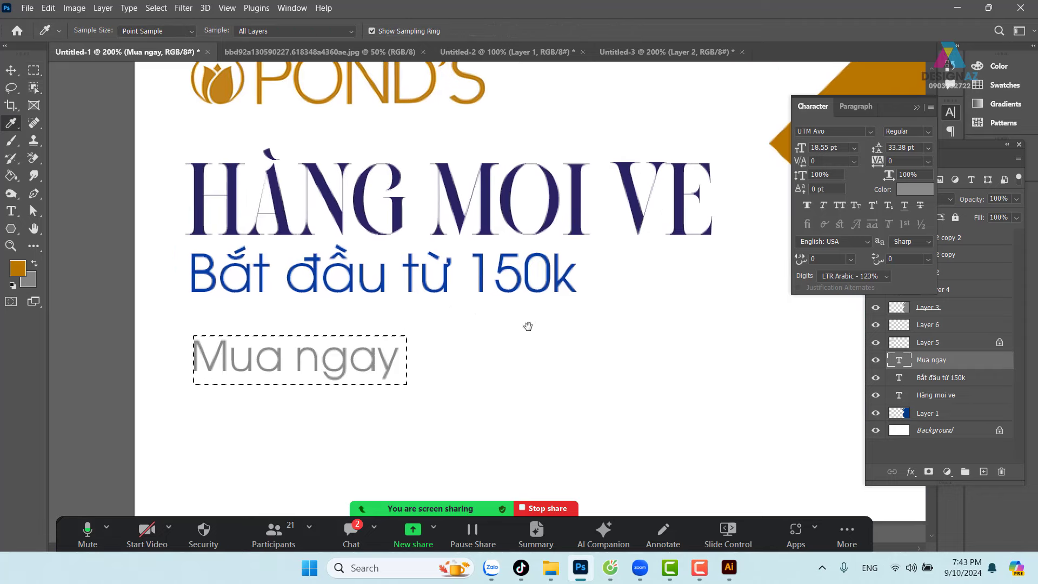
Fill the selection with gold on a new layer above Mua ngay, then deselect.
click(924, 110)
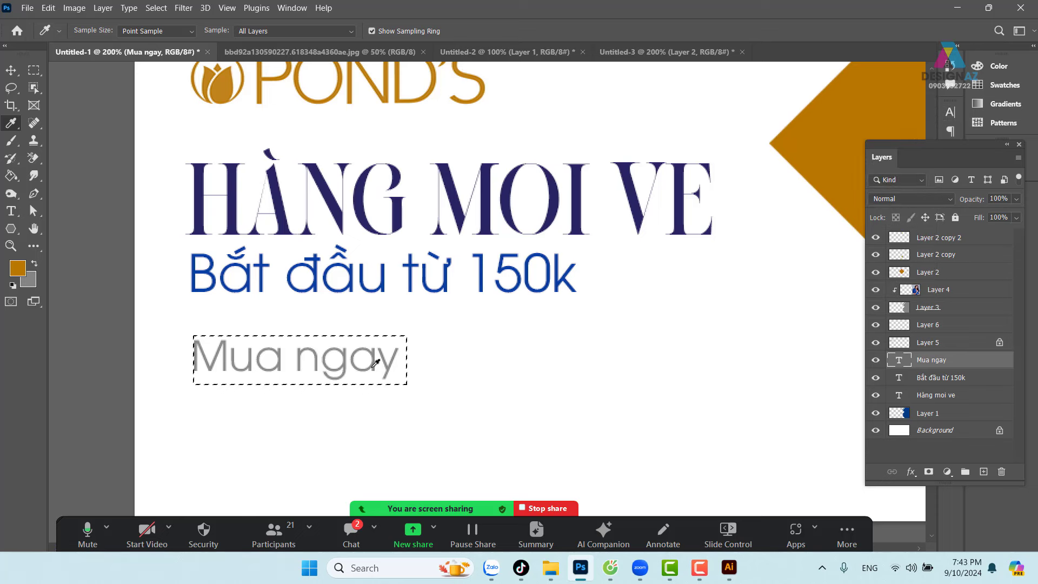
click(984, 472)
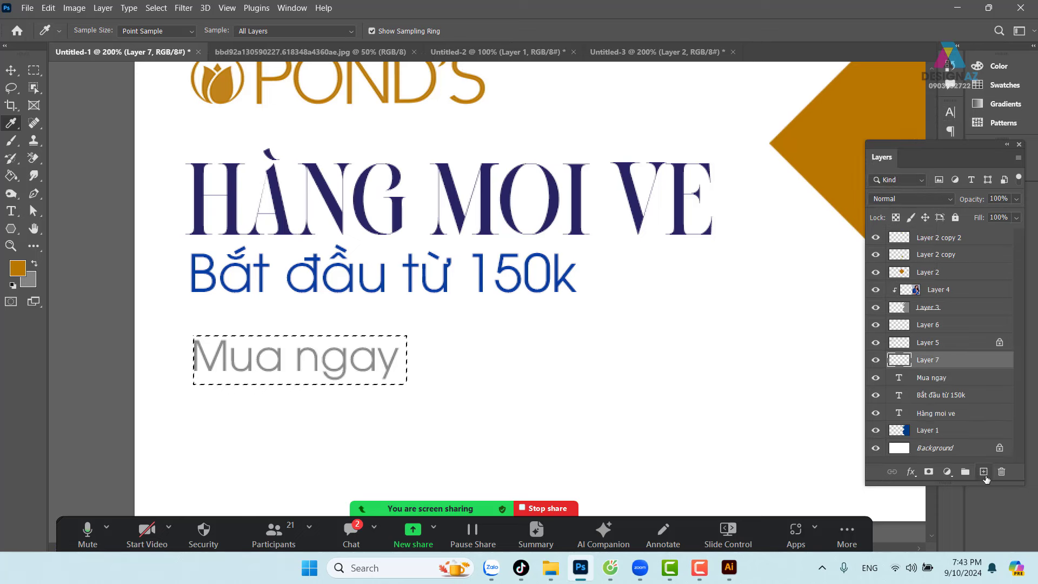
key(alt+BackSpace)
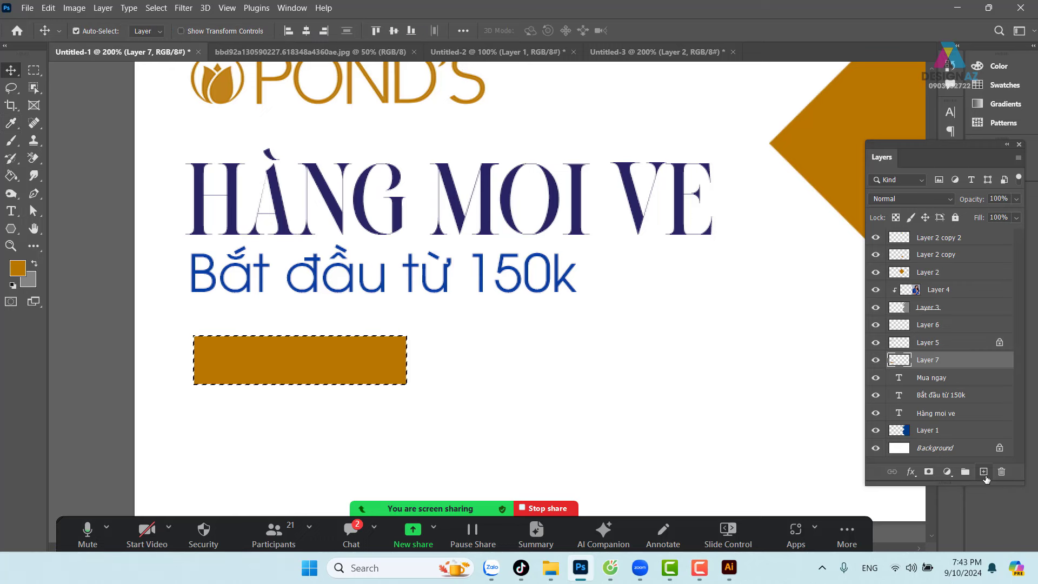
key(ctrl+d)
click(10, 70)
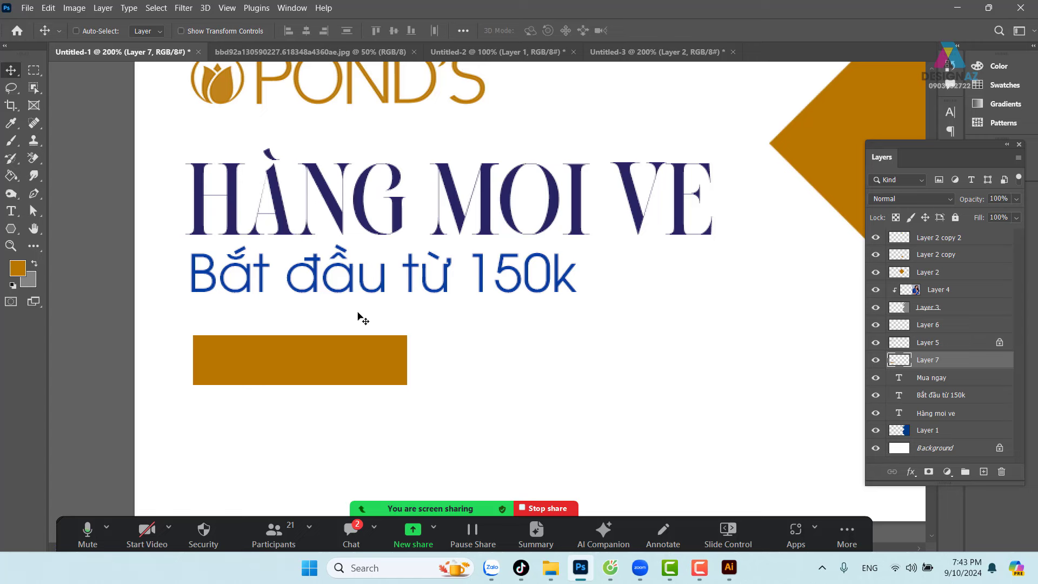
Move the gold box below the text and shrink Mua ngay to about 82%.
key(ctrl+bracketleft)
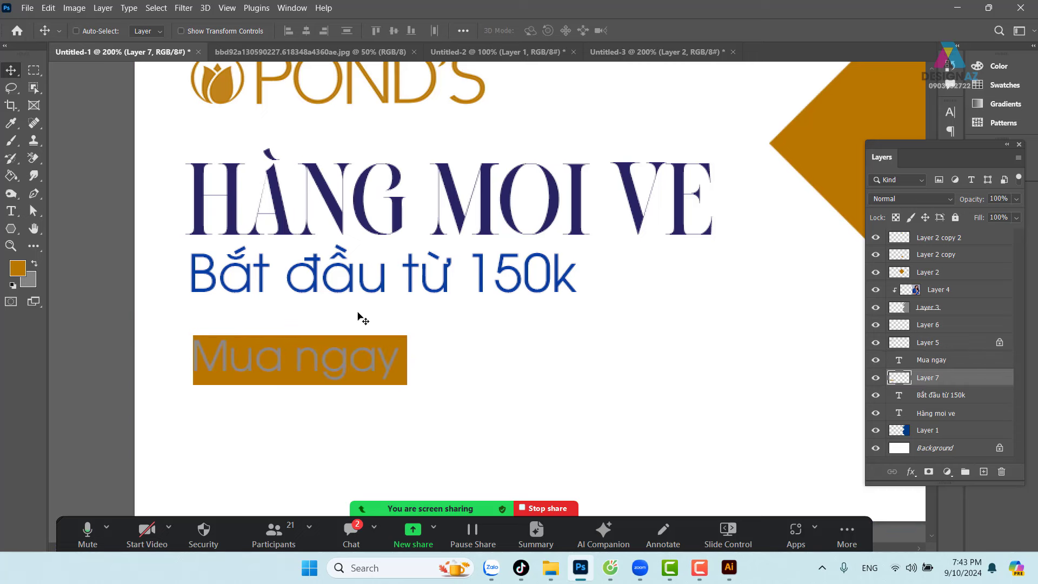
right_click(348, 373)
click(367, 375)
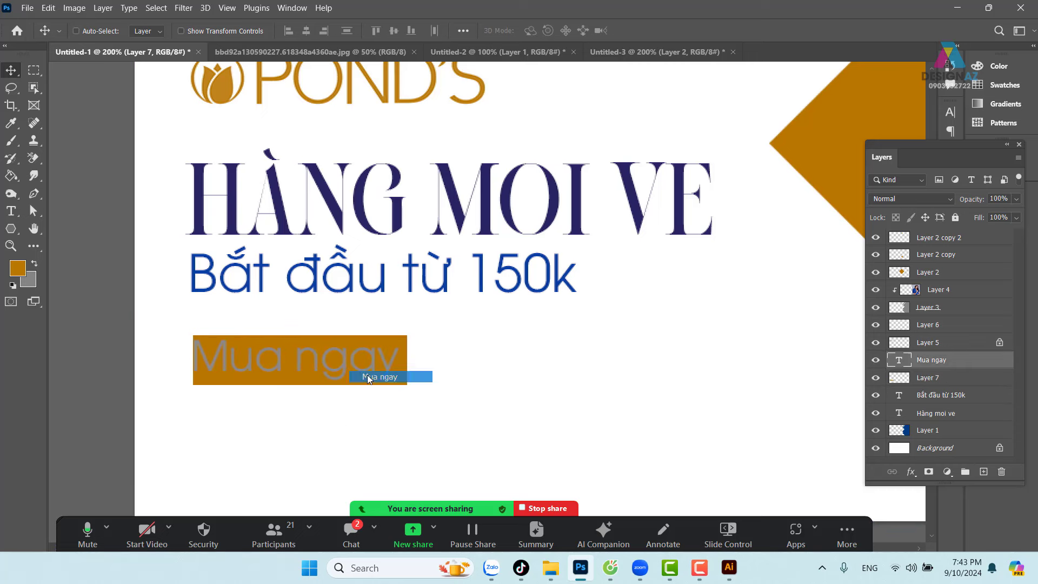
key(ctrl+t)
mouse_move(398, 335)
mouse_down()
mouse_move(363, 342)
mouse_move(350, 364)
mouse_up()
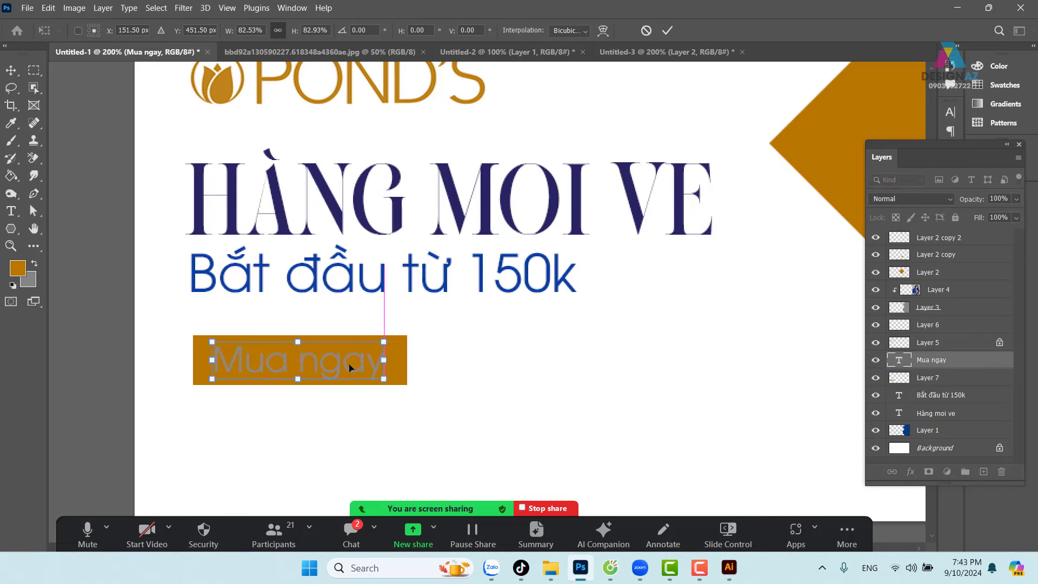
key(Return)
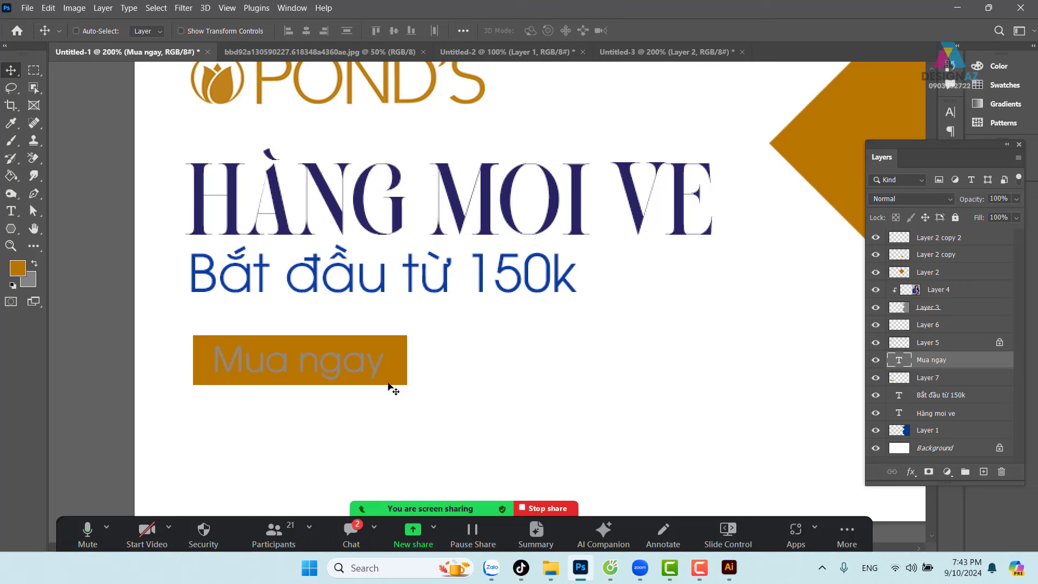
Set the Mua ngay text colour to white (ffffff).
key(t)
click(542, 31)
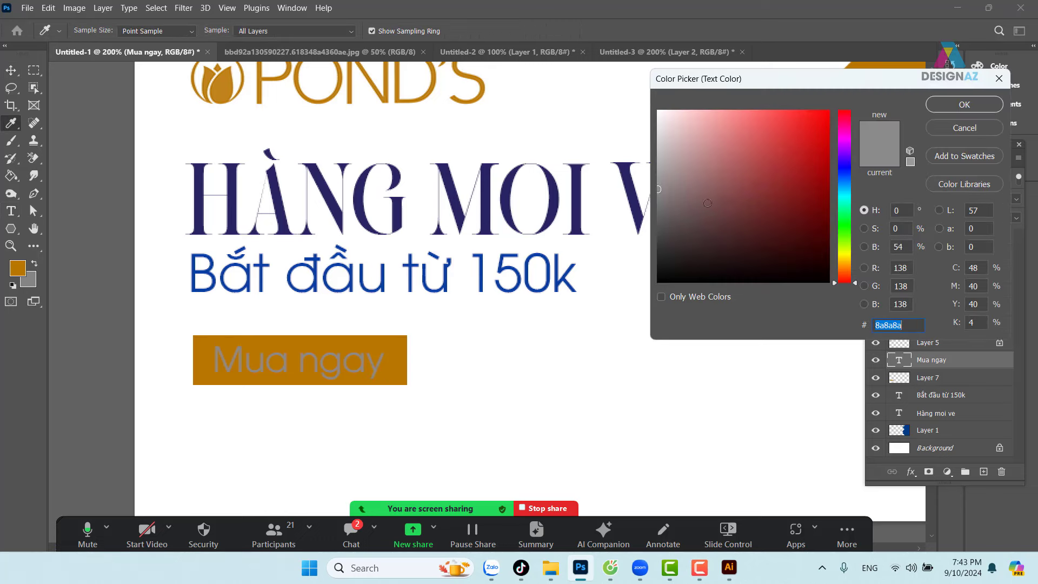
text(ffffff)
click(962, 105)
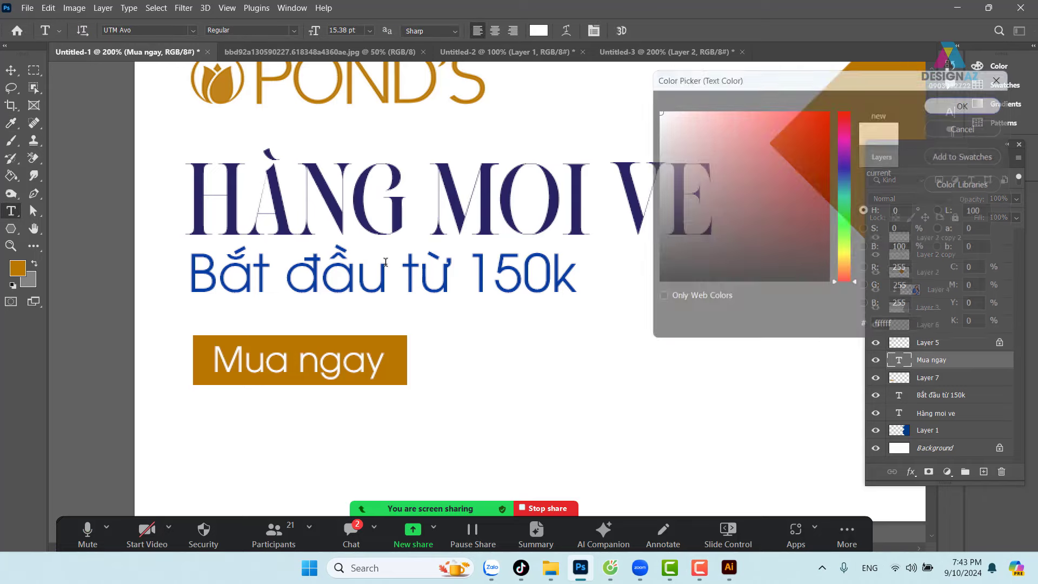
key(v)
right_click(357, 359)
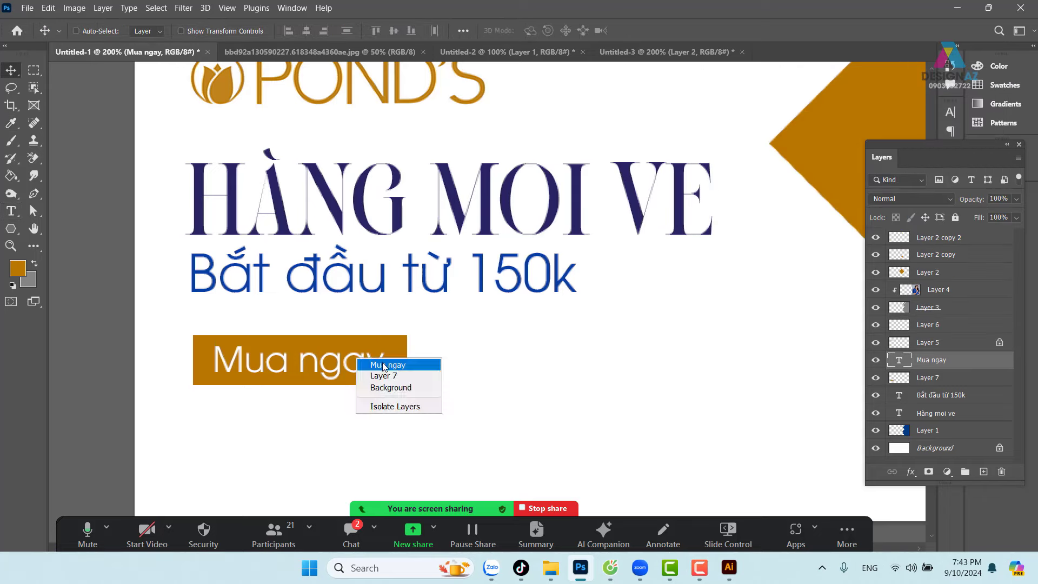
click(385, 365)
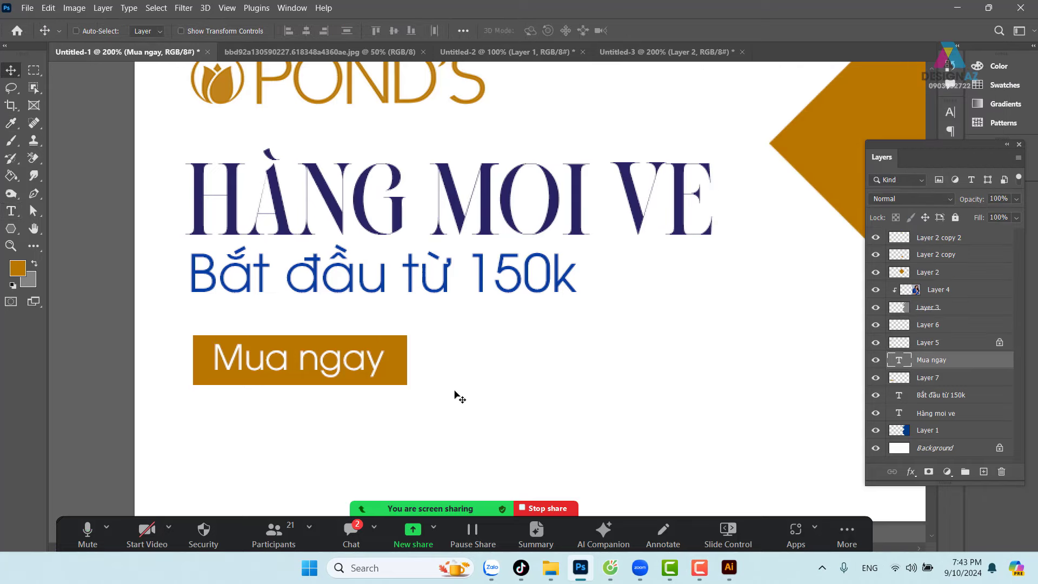
key(ctrl+minus)
key(ctrl+minus)
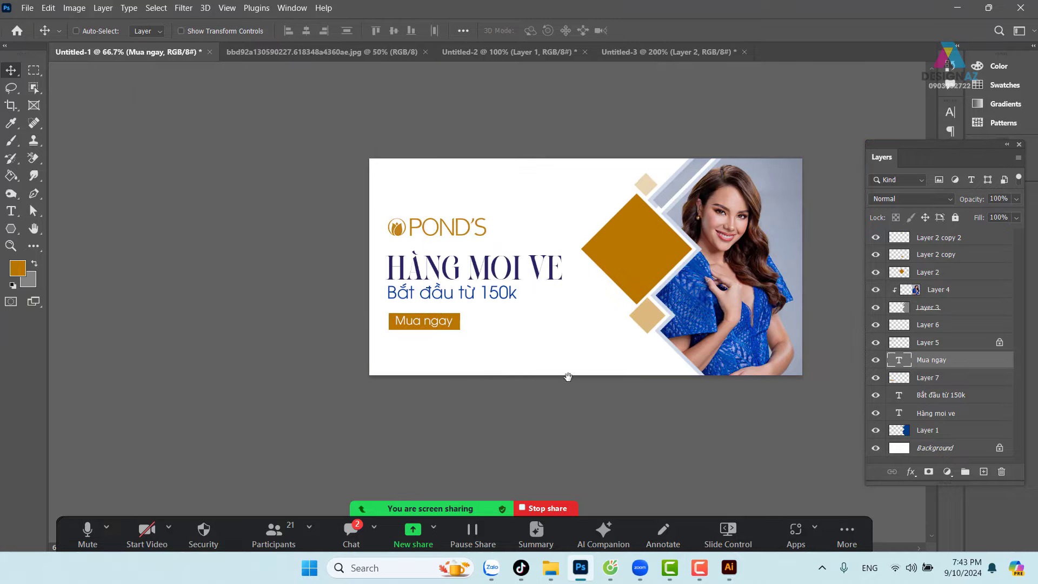
Zoom in on the banner text and select the 'Bắt đầu từ 150k' layer.
key(ctrl+plus)
key(ctrl+plus)
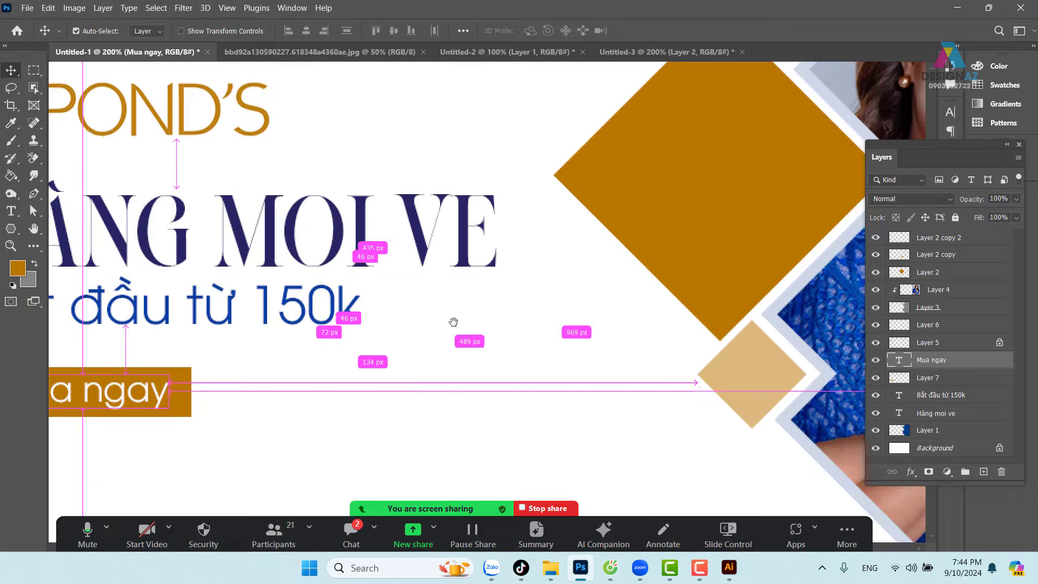
scroll(454, 319, left, 3)
scroll(457, 316, left, 2)
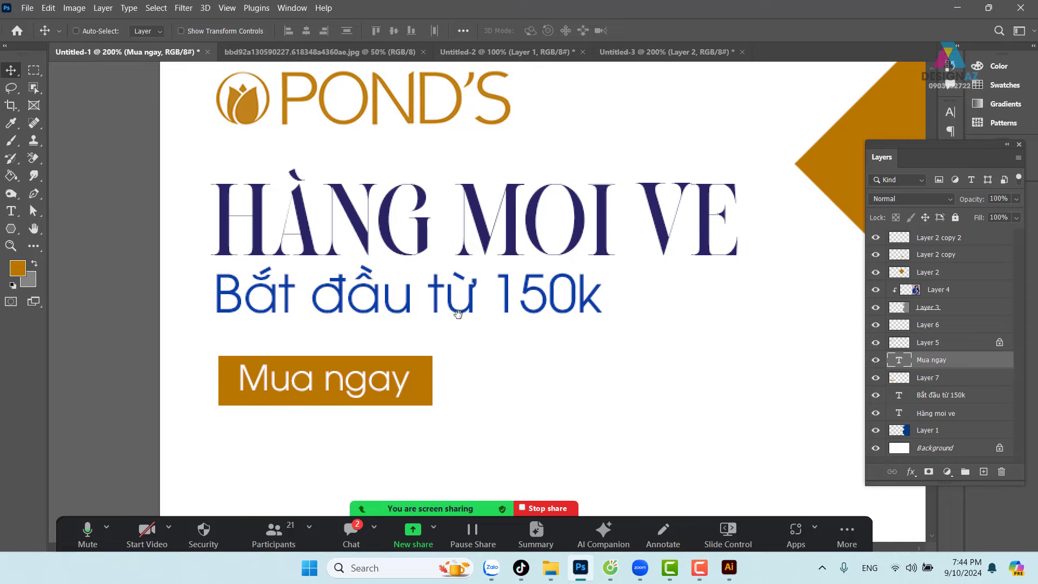
scroll(458, 314, right, 1)
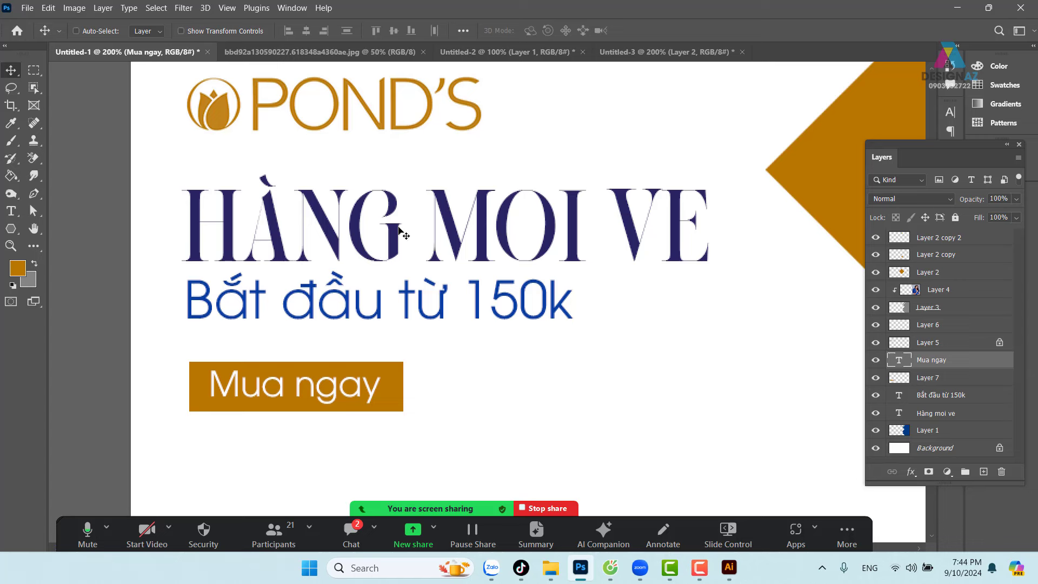
key(t)
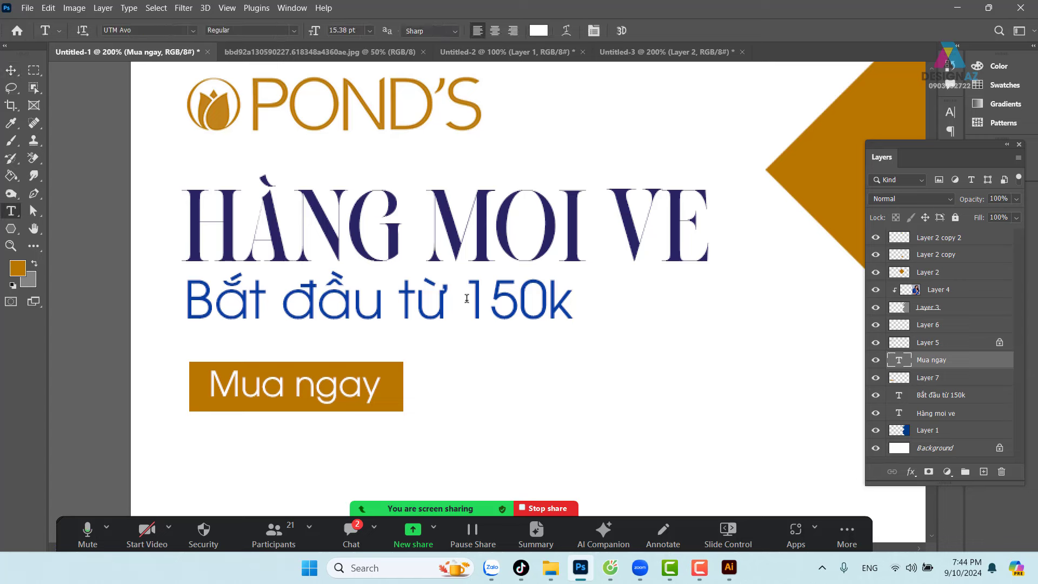
click(11, 71)
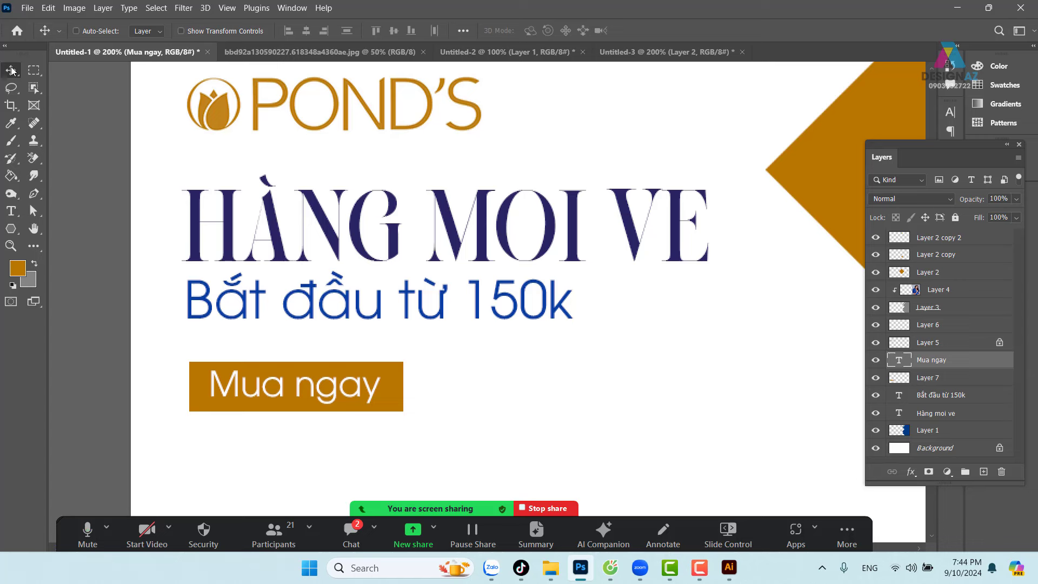
right_click(440, 309)
click(465, 313)
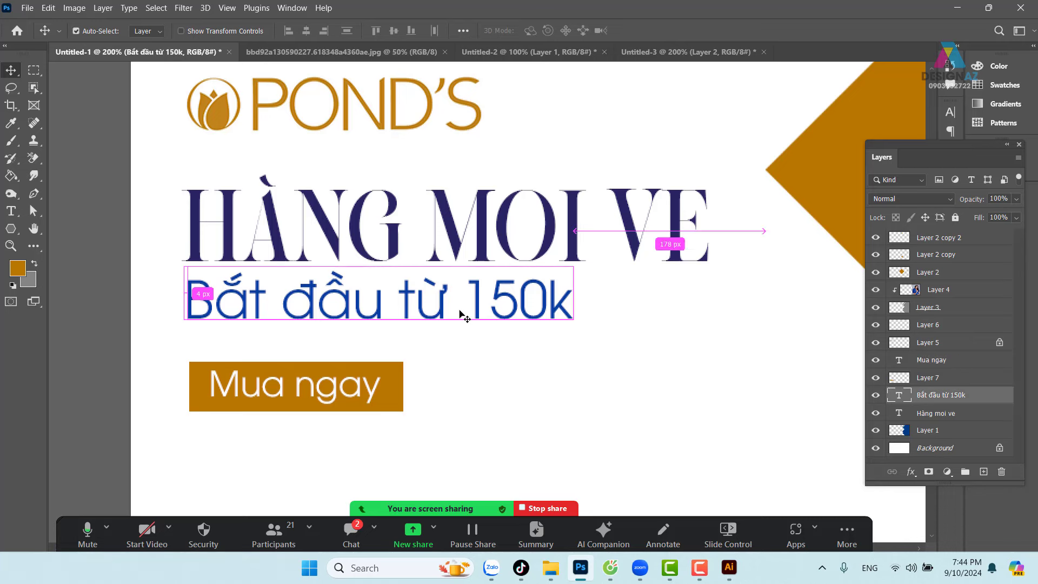
Scale the subtitle to about 89% and move it up and left under the headline.
key(ctrl+t)
drag(573, 271, 524, 278)
key(Return)
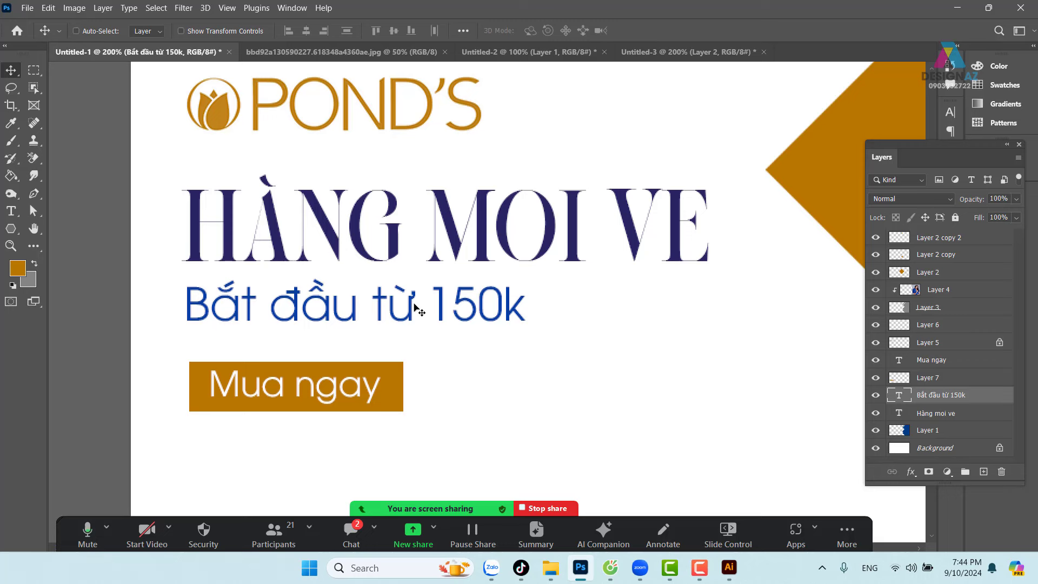
drag(410, 303, 406, 296)
right_click(460, 238)
Recolour the 'HÀNG MOI VE' headline to the subtitle's blue #073ea2.
click(503, 234)
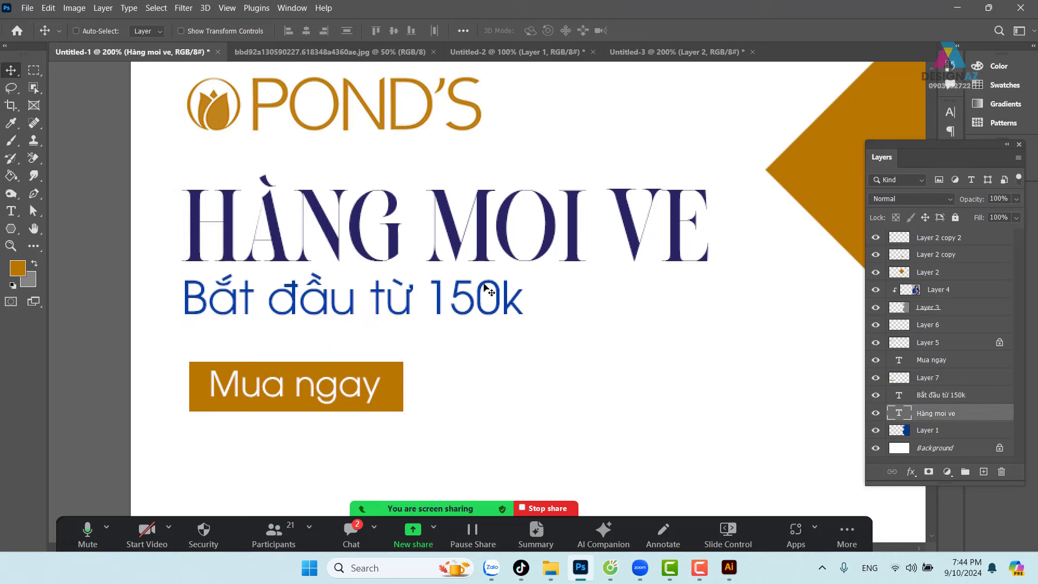
drag(470, 260, 473, 262)
key(t)
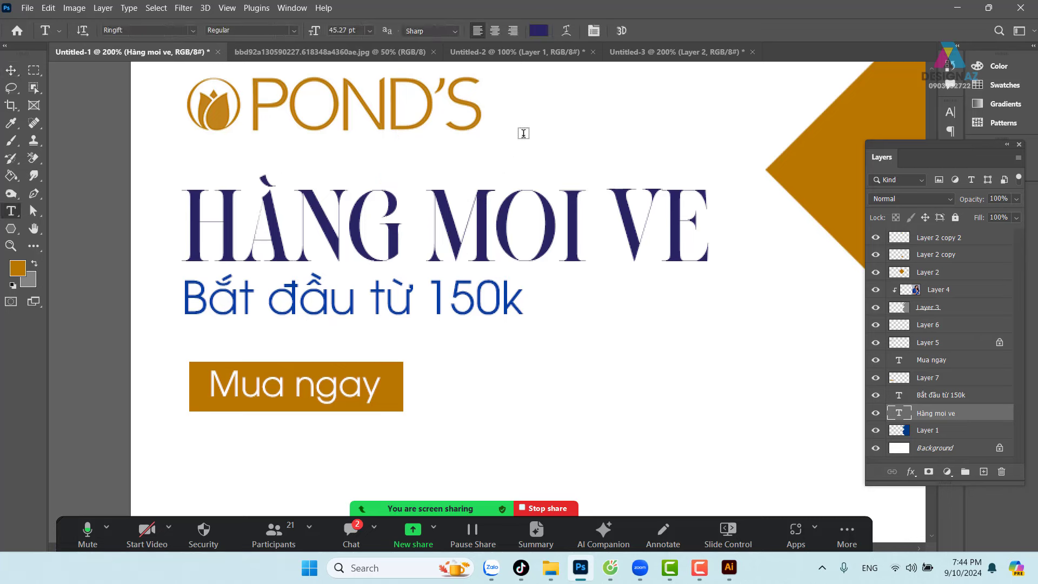
click(540, 31)
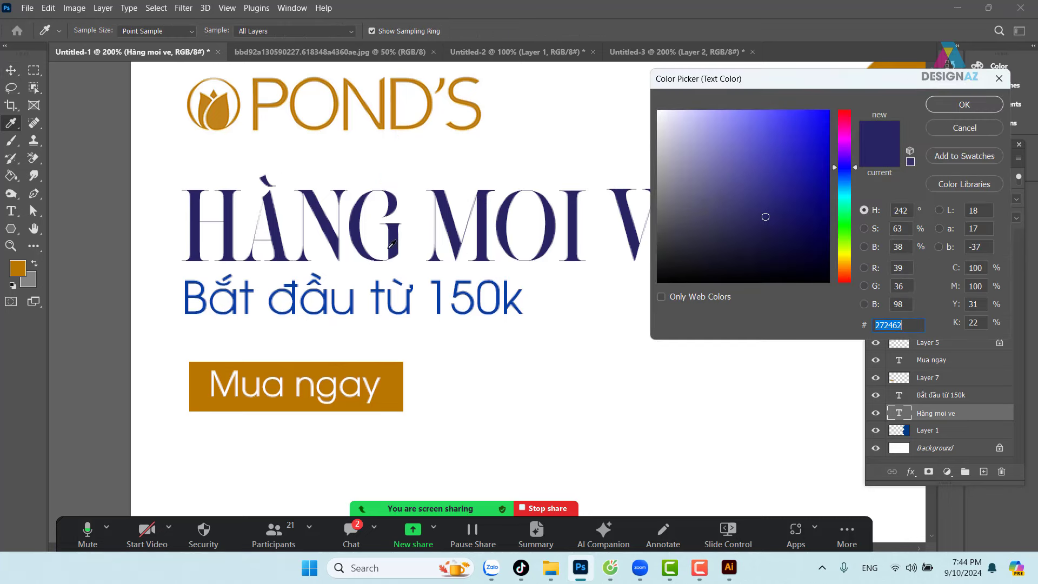
click(380, 286)
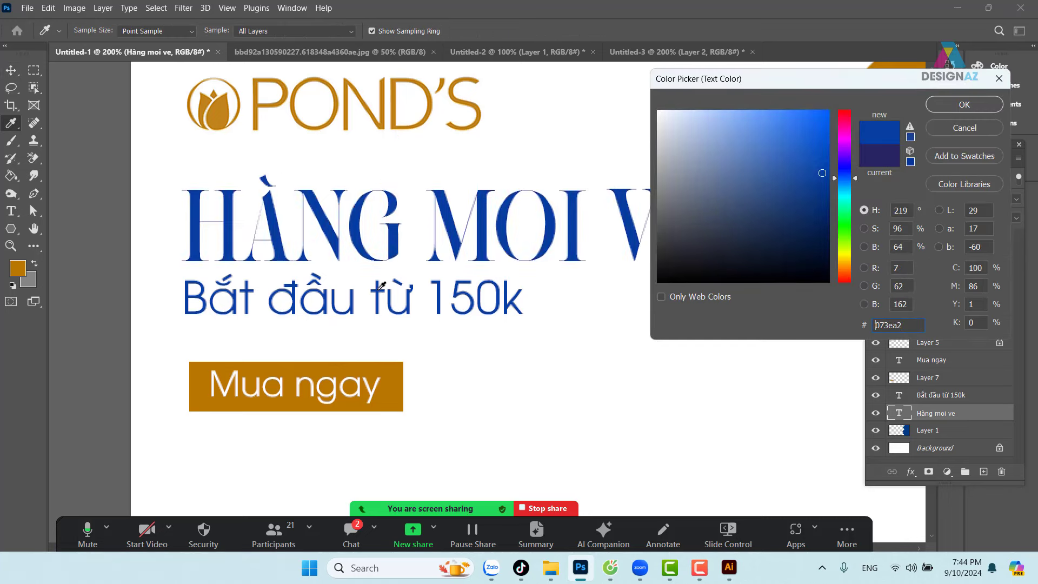
click(965, 105)
key(v)
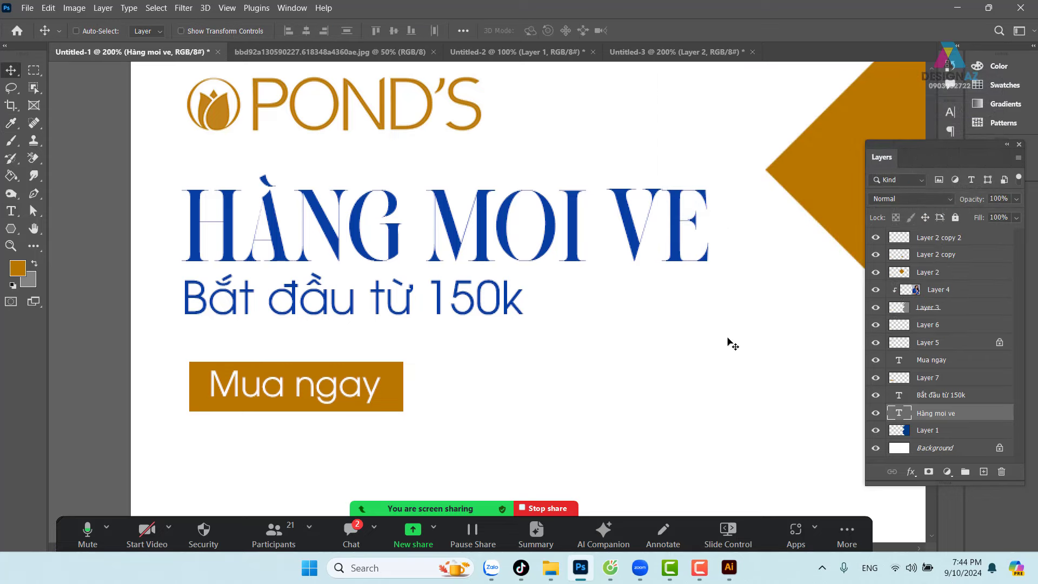
Zoom the banner back to 100% and shift it left in the window.
key(ctrl+minus)
key(ctrl+minus)
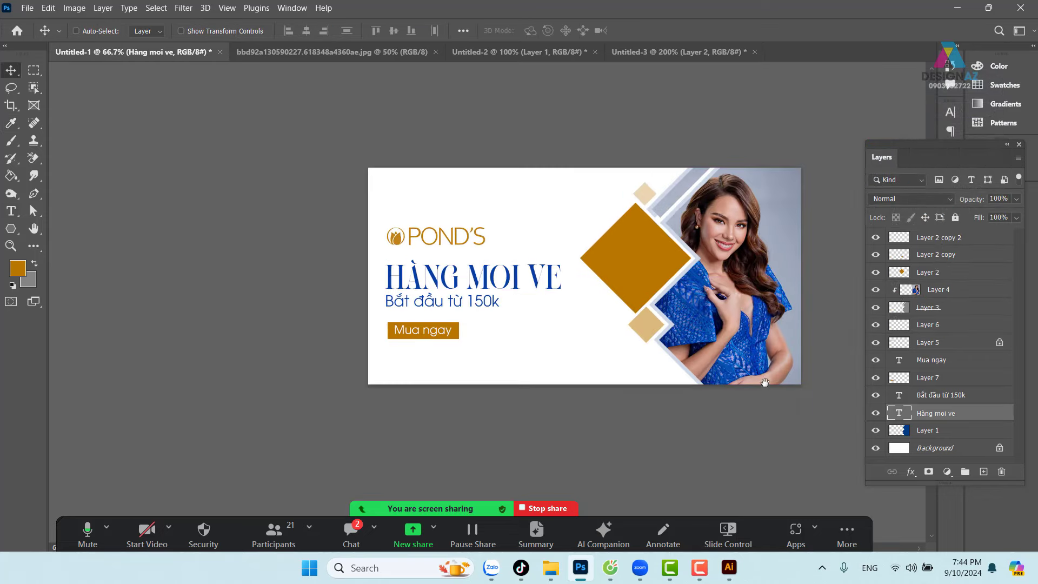
drag(765, 382, 554, 342)
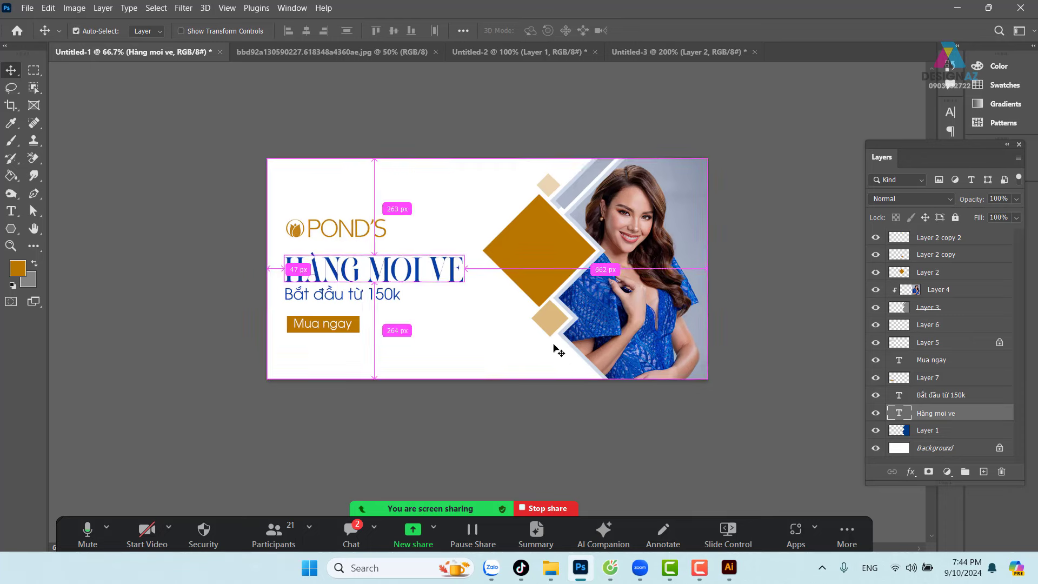
key(ctrl+plus)
drag(580, 376, 526, 369)
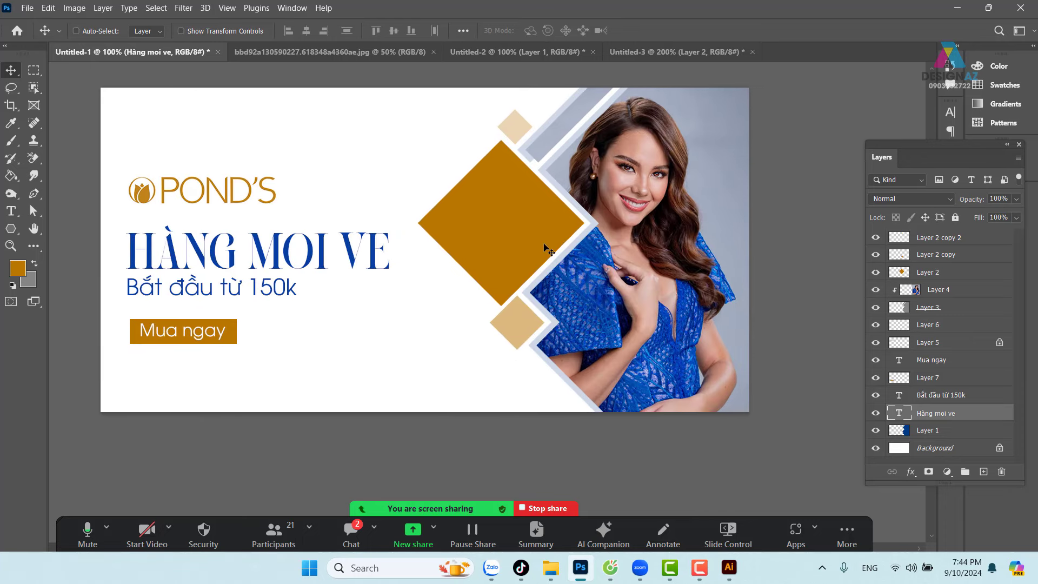
Delete the brown diamond, white frame and model photo layers.
right_click(536, 229)
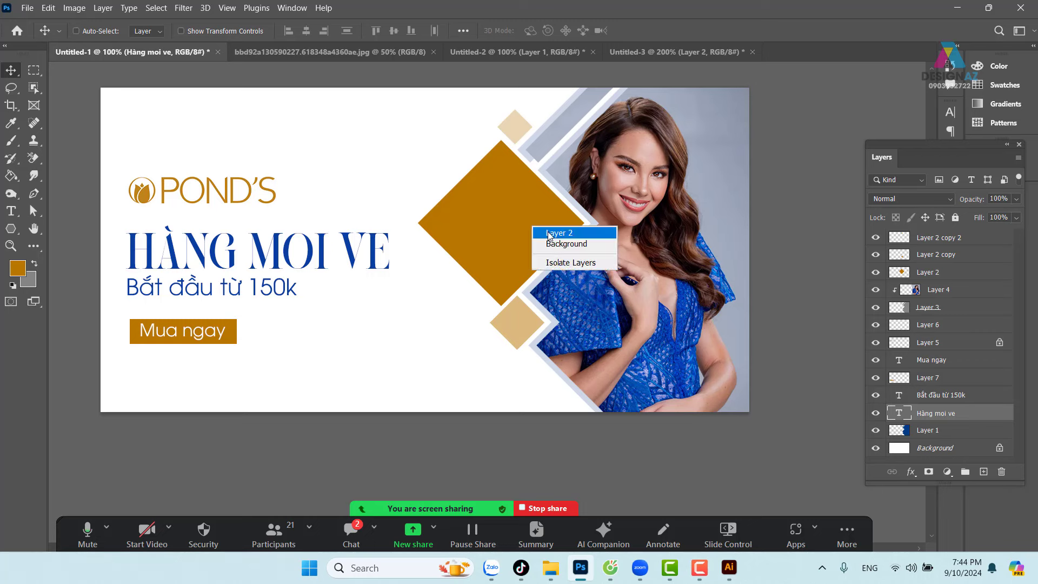
click(547, 233)
key(Delete)
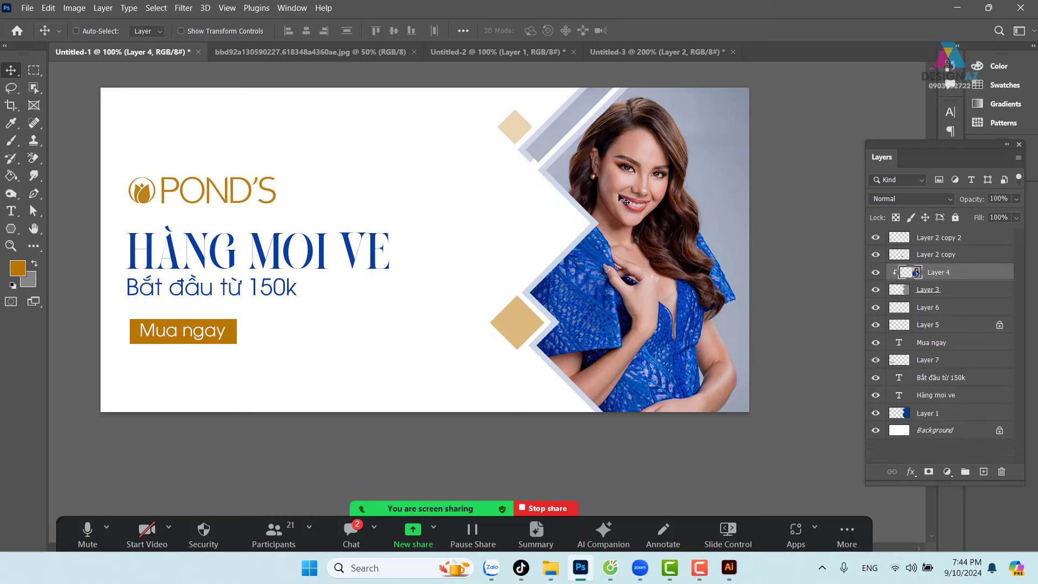
right_click(619, 194)
click(646, 212)
key(Delete)
right_click(644, 211)
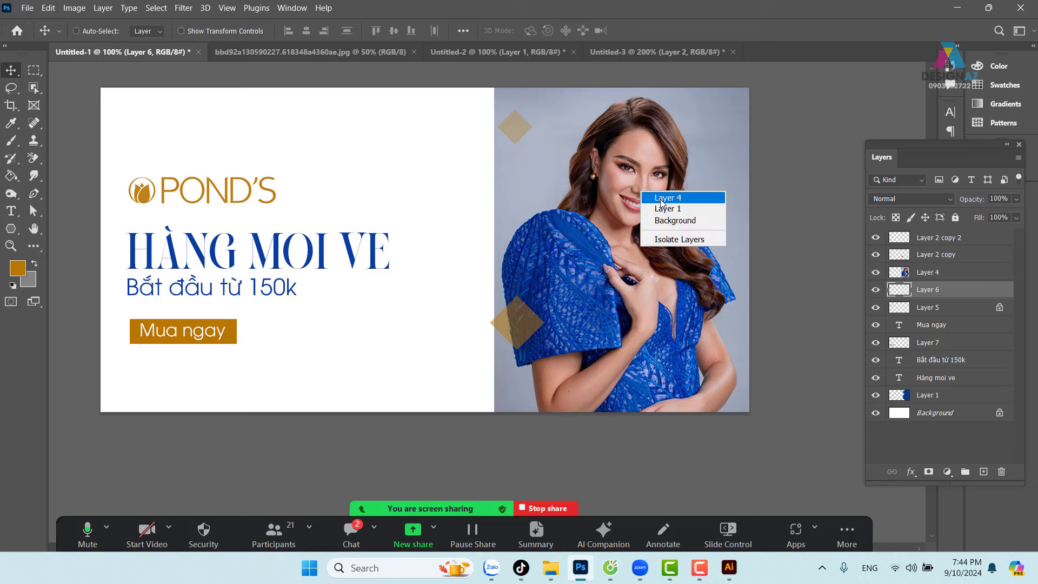
click(664, 199)
key(Delete)
Delete the blue backing shape and the top and lower diamond layers.
right_click(638, 212)
click(654, 225)
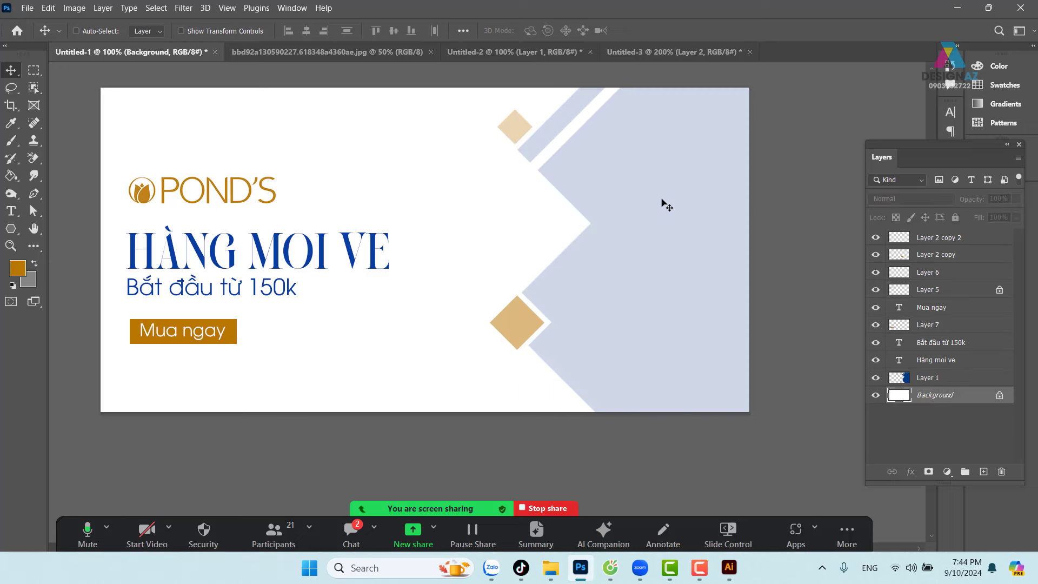
right_click(665, 206)
click(679, 204)
key(Delete)
right_click(517, 133)
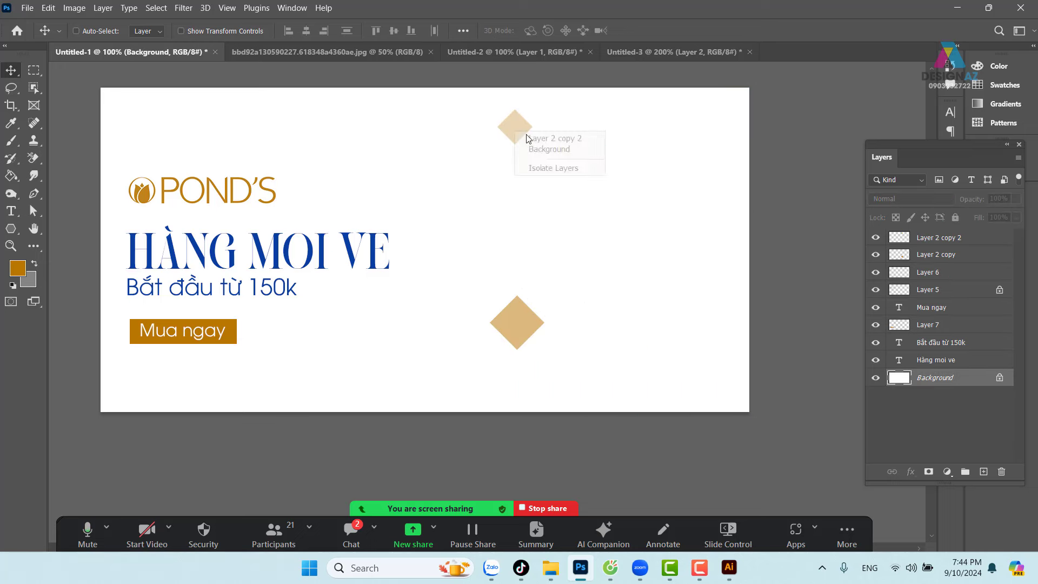
click(535, 137)
key(Delete)
right_click(535, 323)
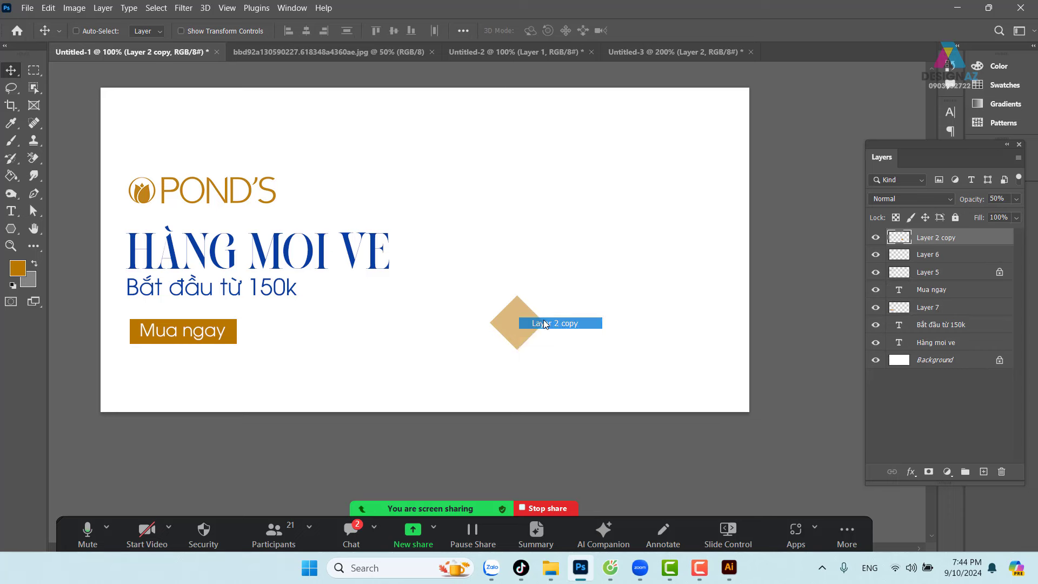
click(543, 324)
key(Delete)
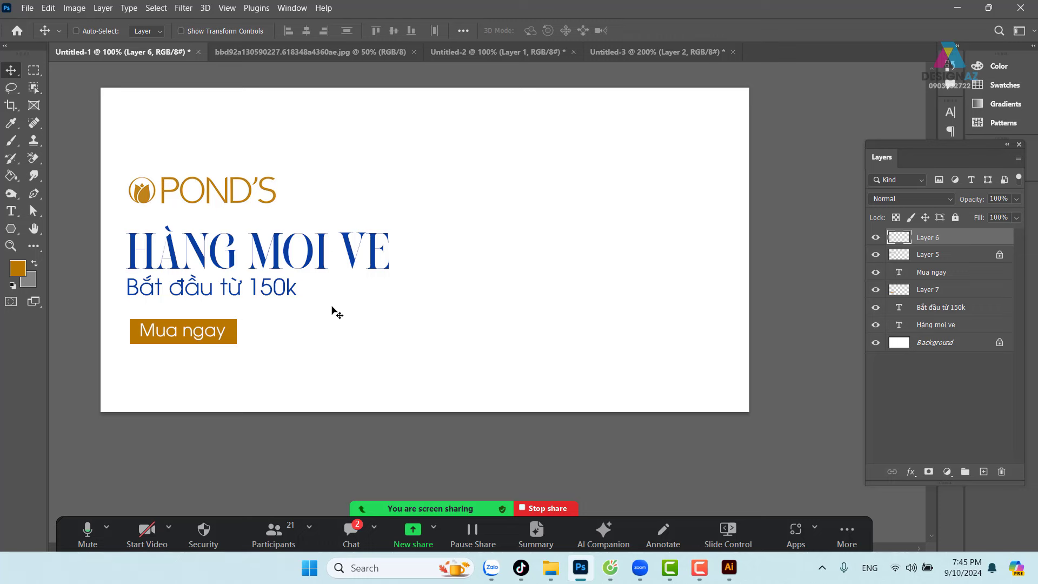
click(37, 73)
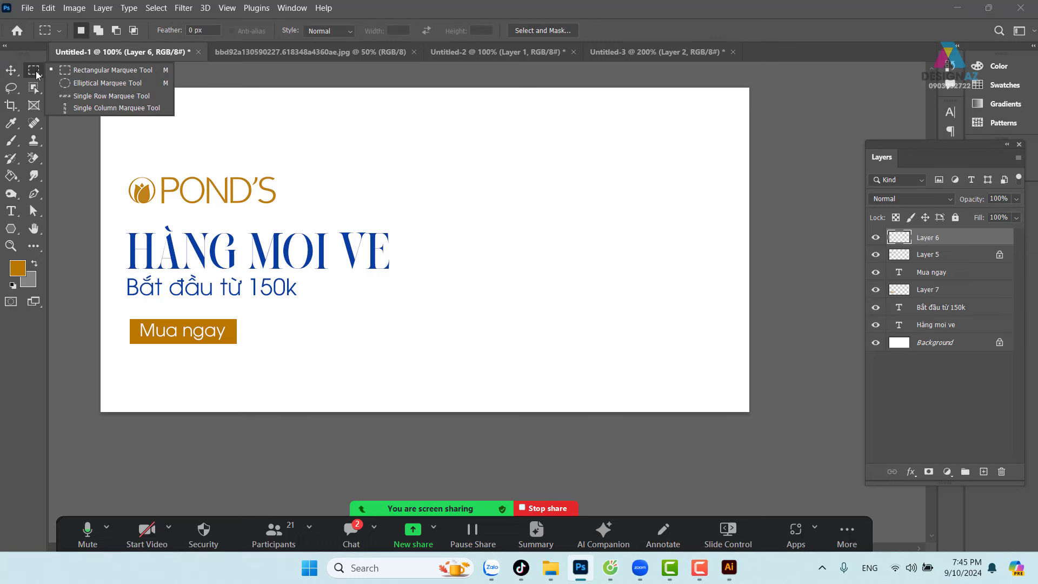
click(83, 83)
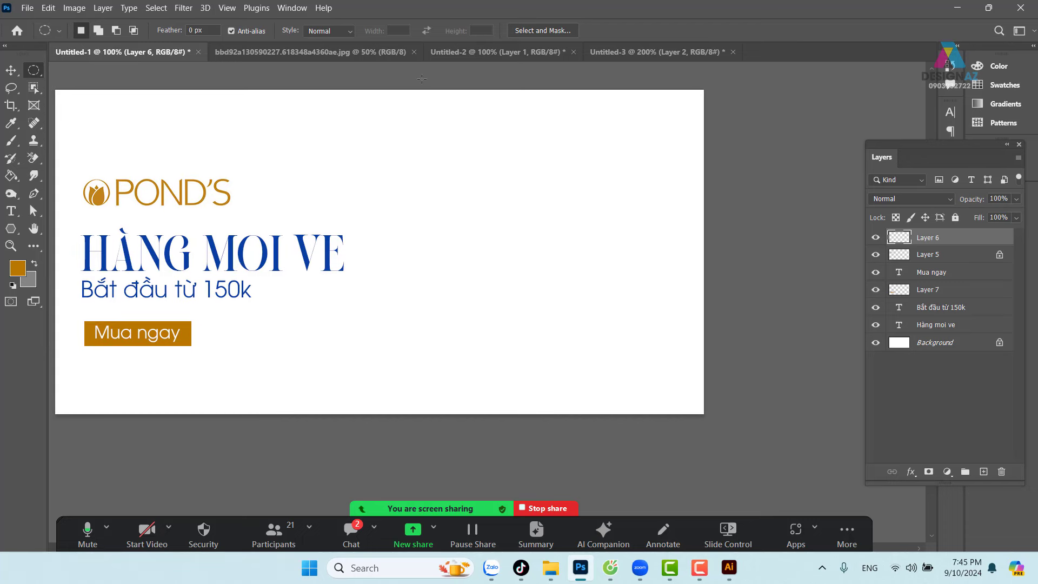
drag(422, 79, 684, 337)
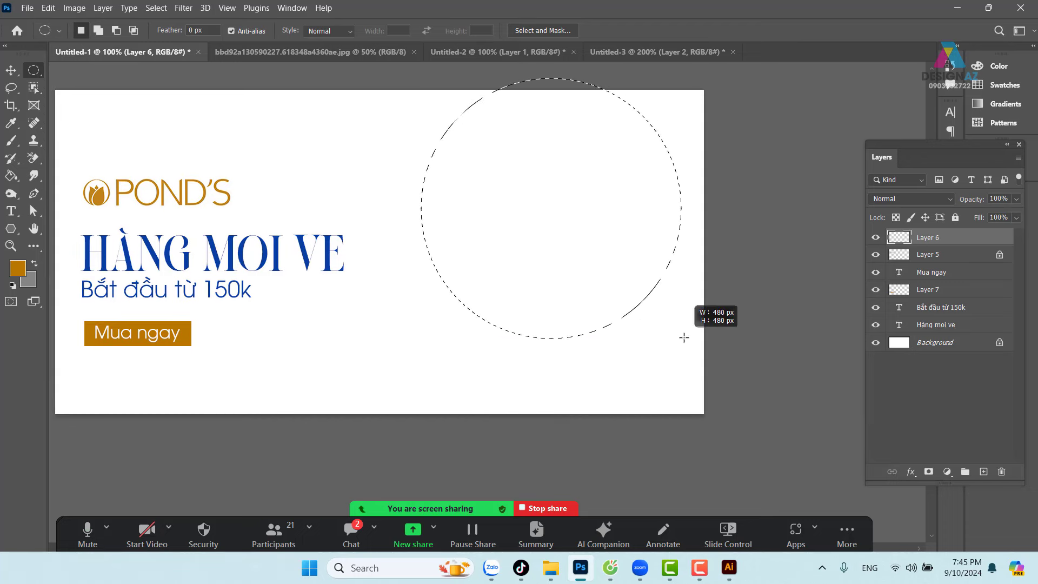
click(462, 181)
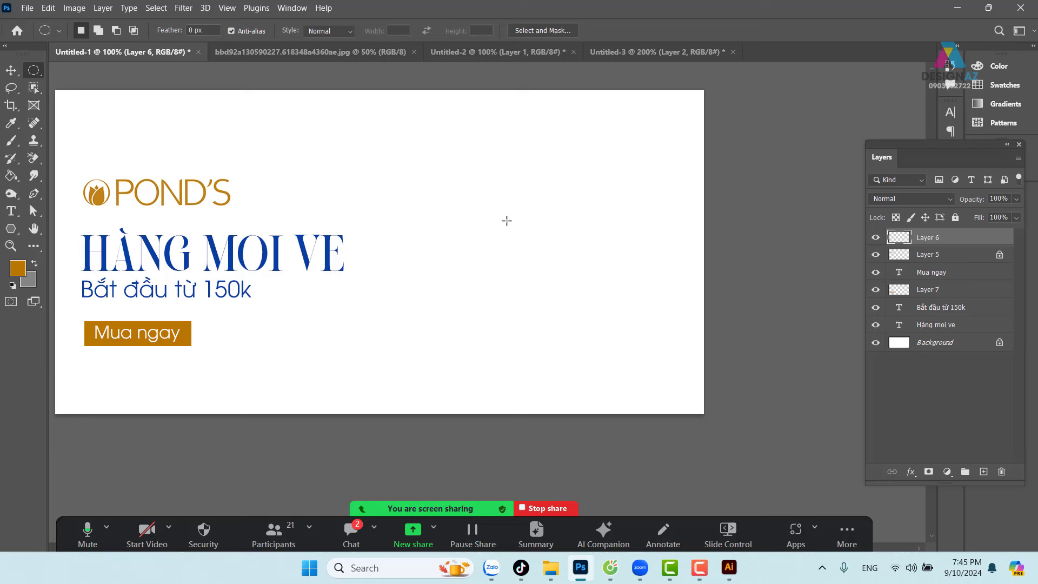
drag(398, 132, 649, 152)
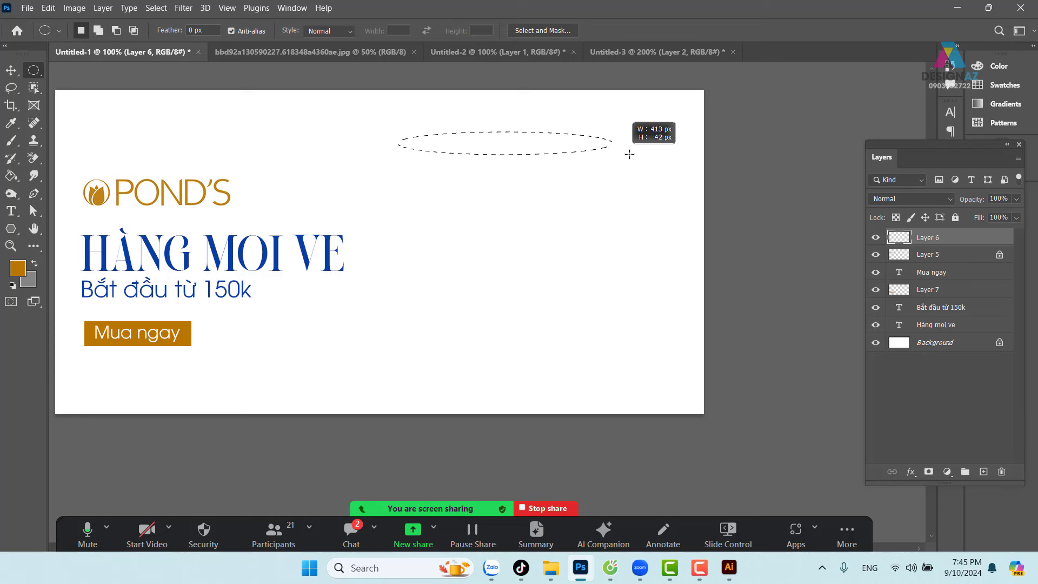
drag(448, 179, 491, 377)
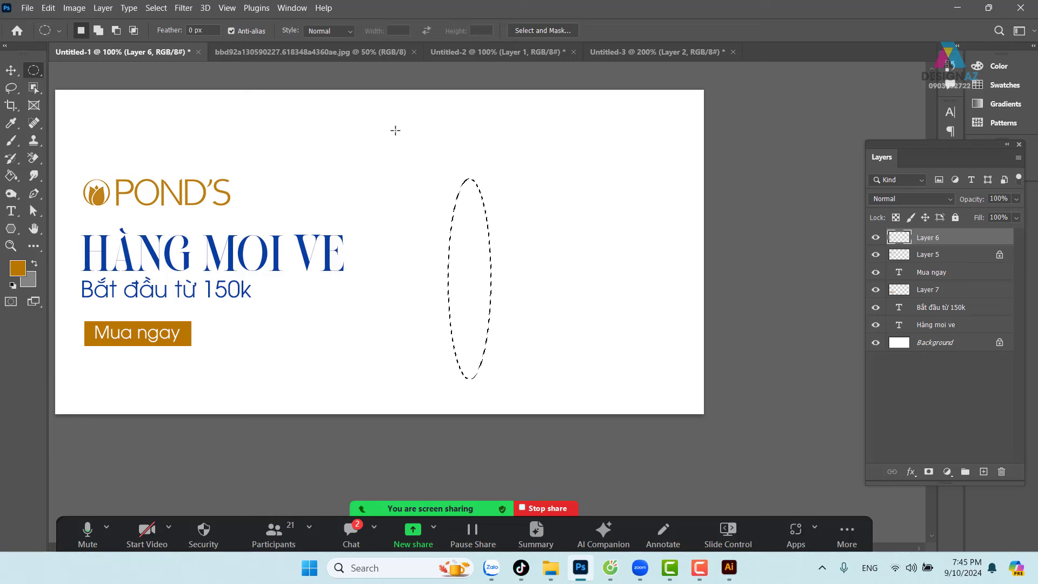
drag(425, 108, 896, 493)
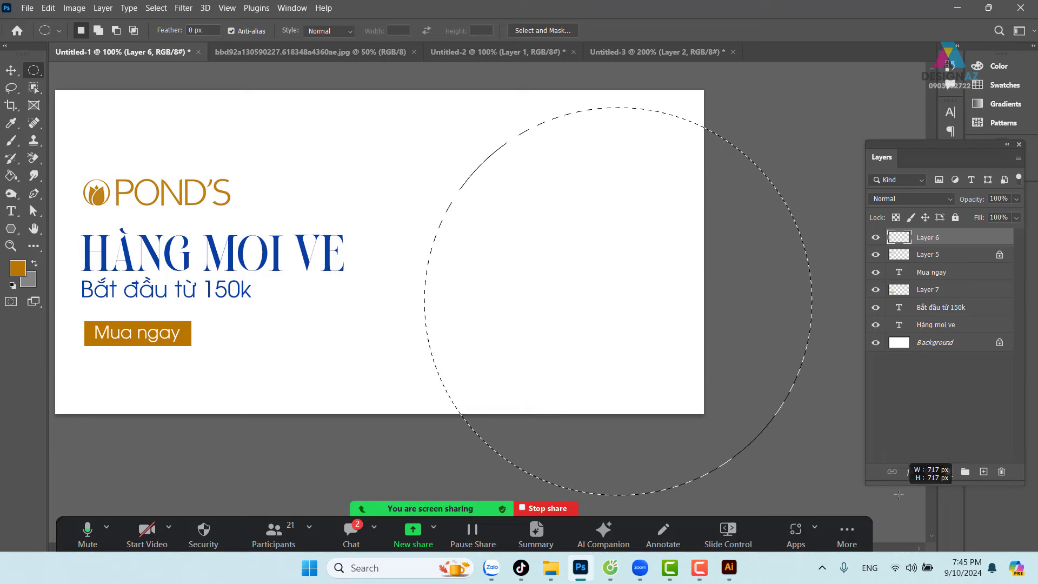
mouse_move(896, 493)
mouse_down()
mouse_move(678, 345)
mouse_move(876, 480)
mouse_move(828, 468)
mouse_move(841, 486)
mouse_move(837, 468)
mouse_up()
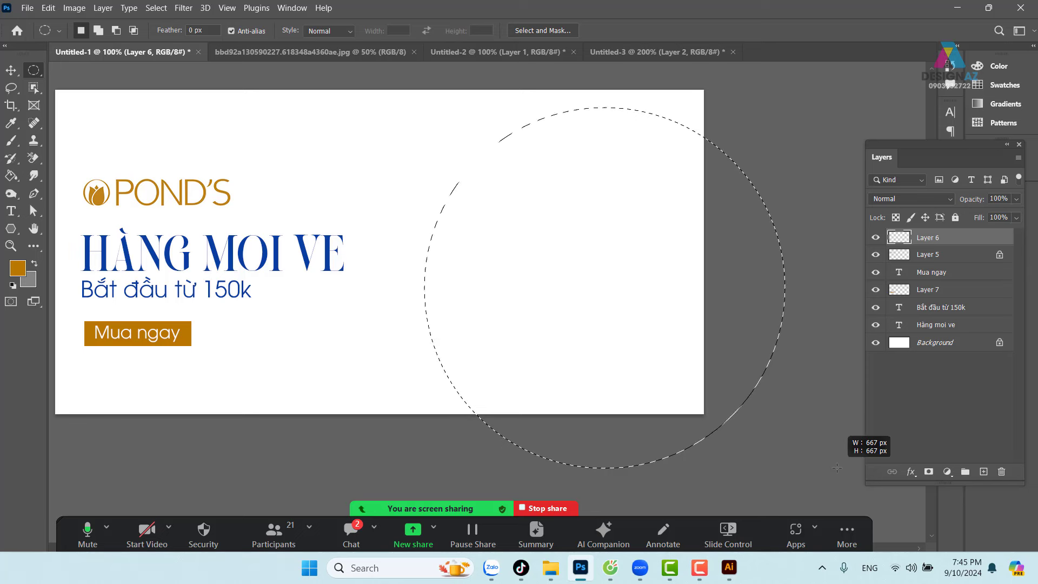
drag(837, 467, 837, 467)
drag(596, 252, 571, 199)
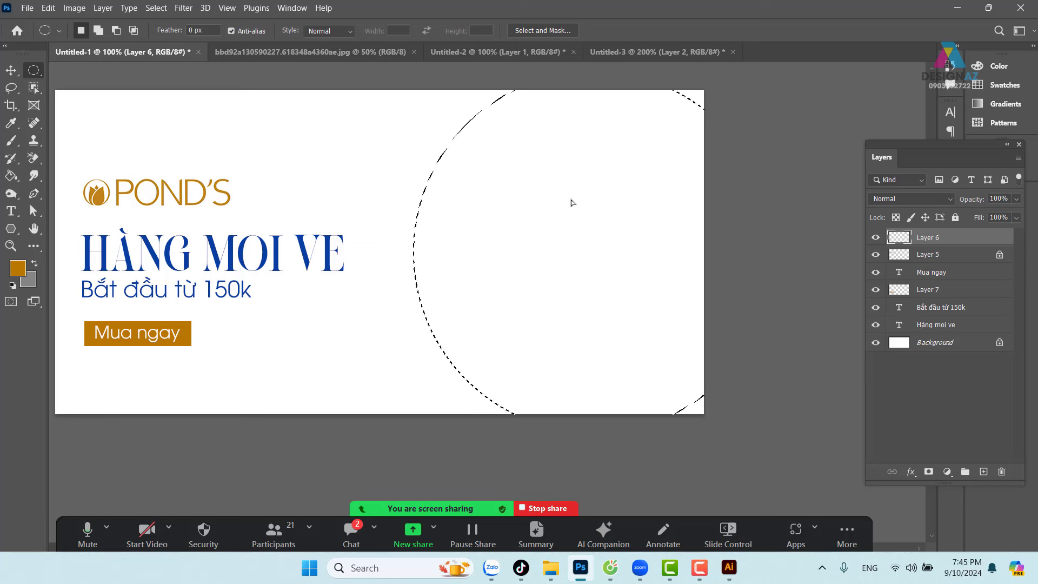
key(ctrl+z)
key(ctrl+d)
drag(429, 237, 466, 241)
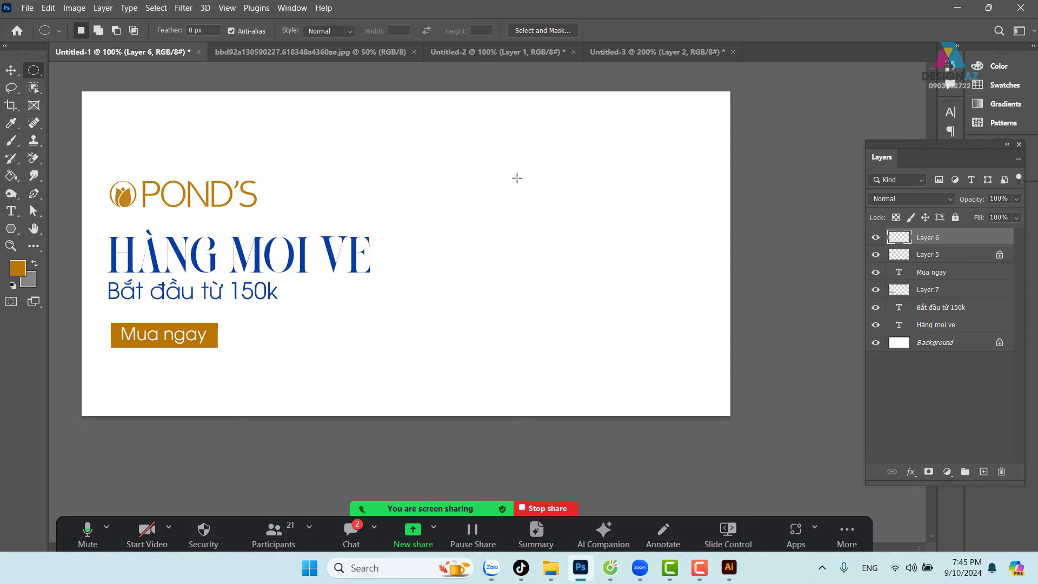
drag(427, 77, 855, 435)
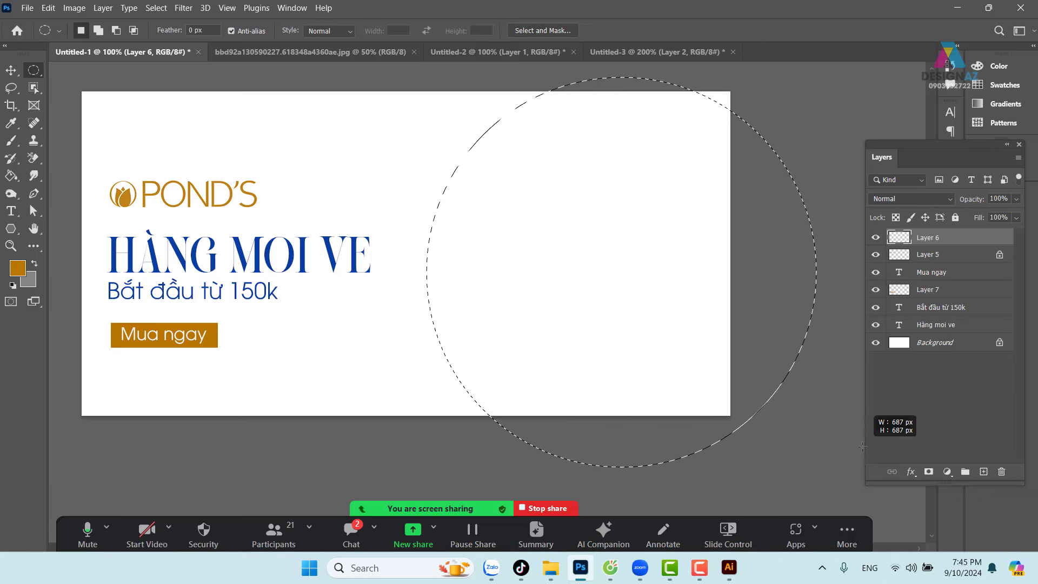
drag(855, 435, 871, 460)
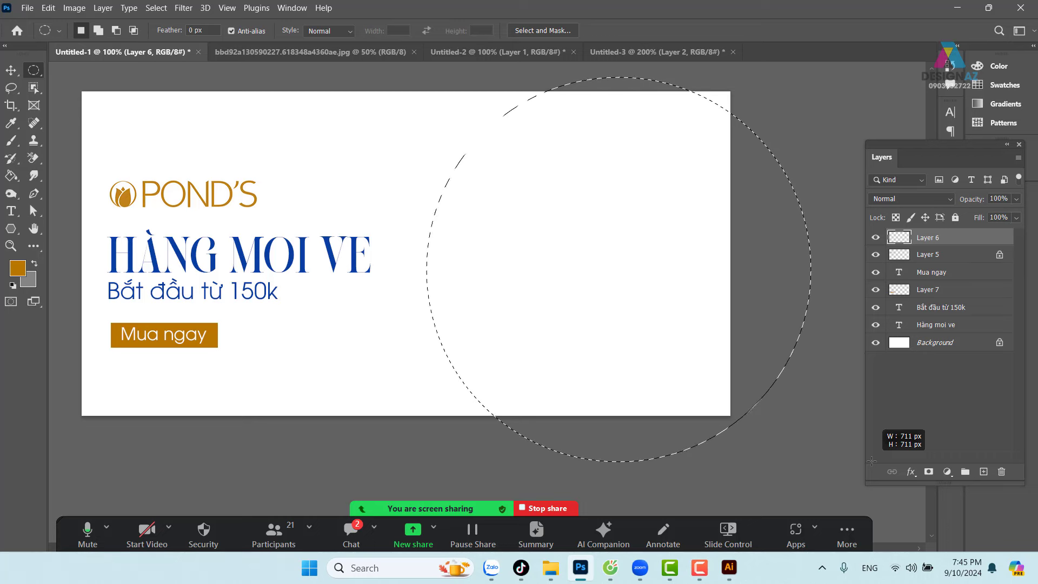
key(space)
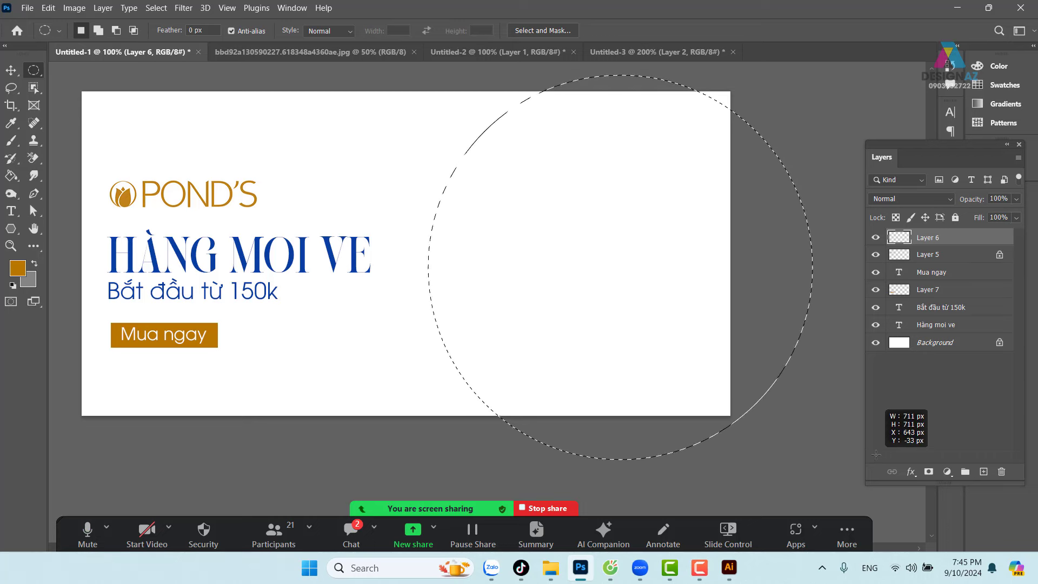
mouse_move(872, 461)
mouse_down()
mouse_move(887, 424)
mouse_move(595, 411)
mouse_move(289, 357)
mouse_move(26, 430)
mouse_move(119, 409)
mouse_move(813, 407)
mouse_move(928, 393)
mouse_move(834, 381)
mouse_move(902, 407)
mouse_move(677, 400)
mouse_move(505, 434)
mouse_move(54, 433)
mouse_move(486, 428)
mouse_move(925, 406)
mouse_move(548, 419)
mouse_move(280, 446)
mouse_move(328, 444)
mouse_up()
drag(145, 309, 648, 326)
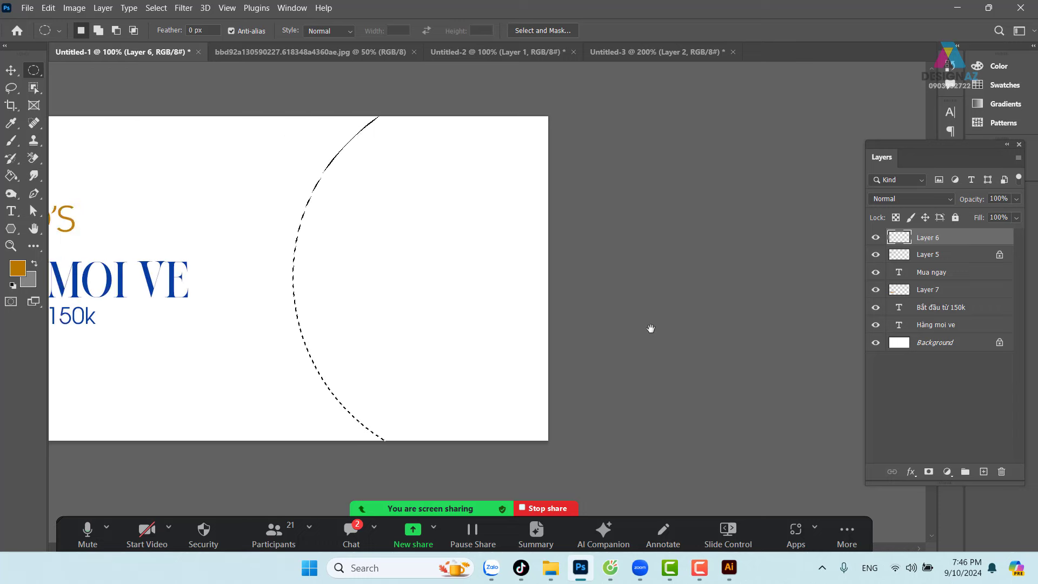
drag(463, 341, 554, 309)
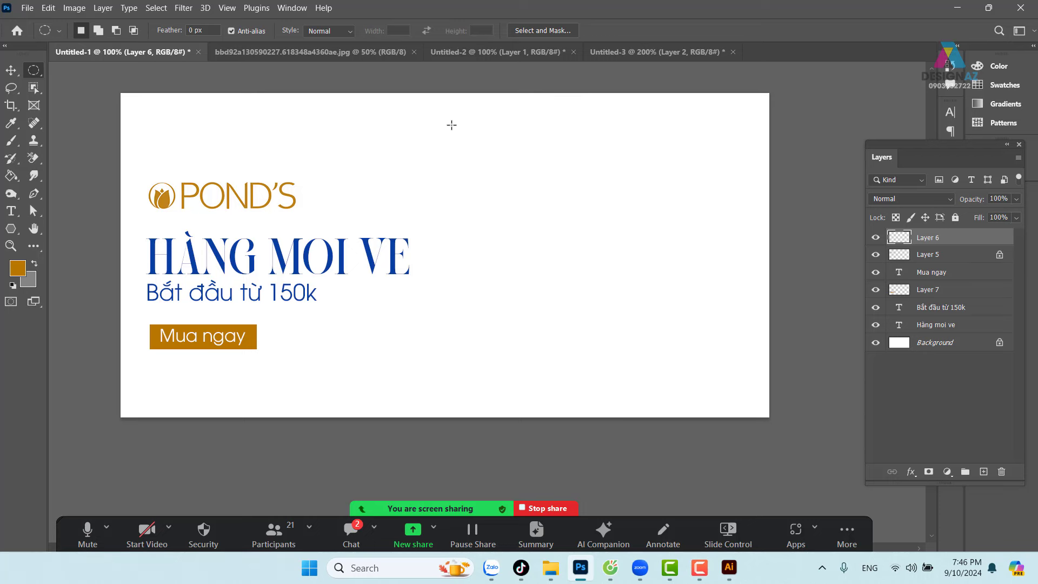
Draw a circle selection, growing it from about 535 px to 727 px past the right edge.
drag(444, 121, 702, 370)
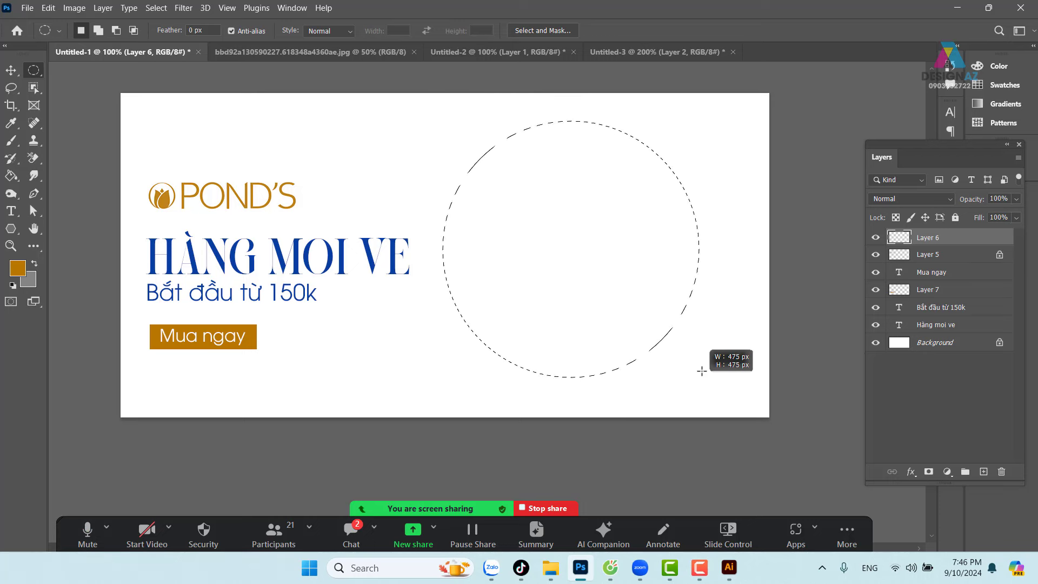
mouse_move(702, 371)
mouse_down()
mouse_move(683, 402)
mouse_move(622, 303)
mouse_move(699, 399)
mouse_up()
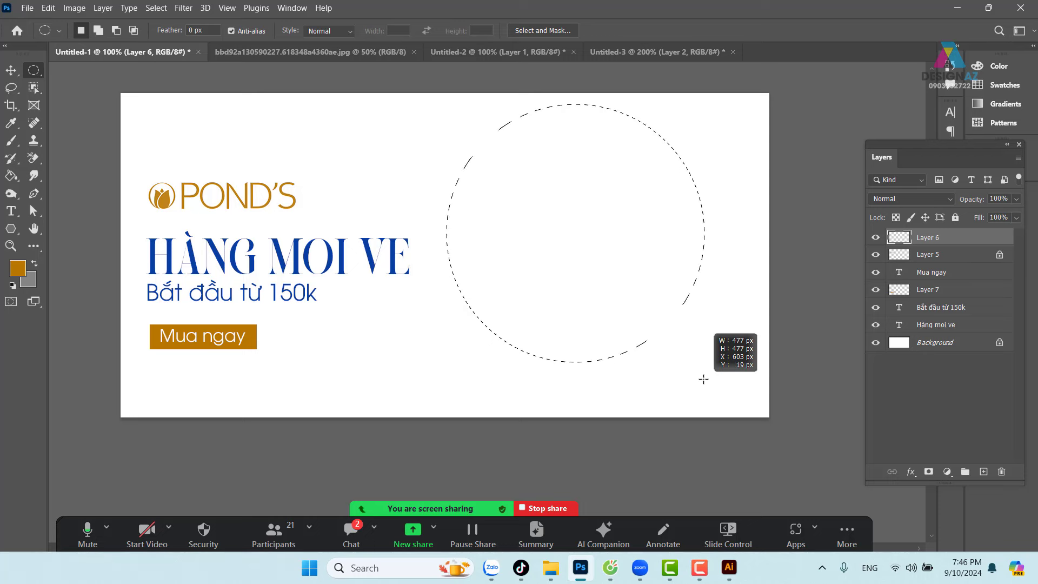
mouse_move(700, 400)
mouse_down()
mouse_move(708, 407)
mouse_move(705, 376)
mouse_up()
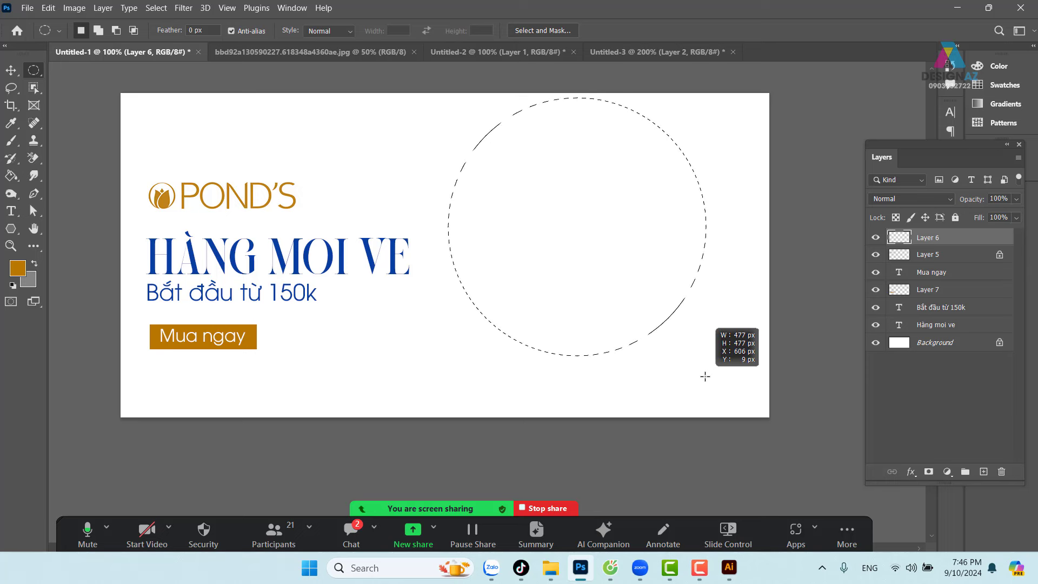
mouse_move(705, 376)
mouse_down()
mouse_move(691, 347)
mouse_move(774, 422)
mouse_move(649, 325)
mouse_move(736, 413)
mouse_up()
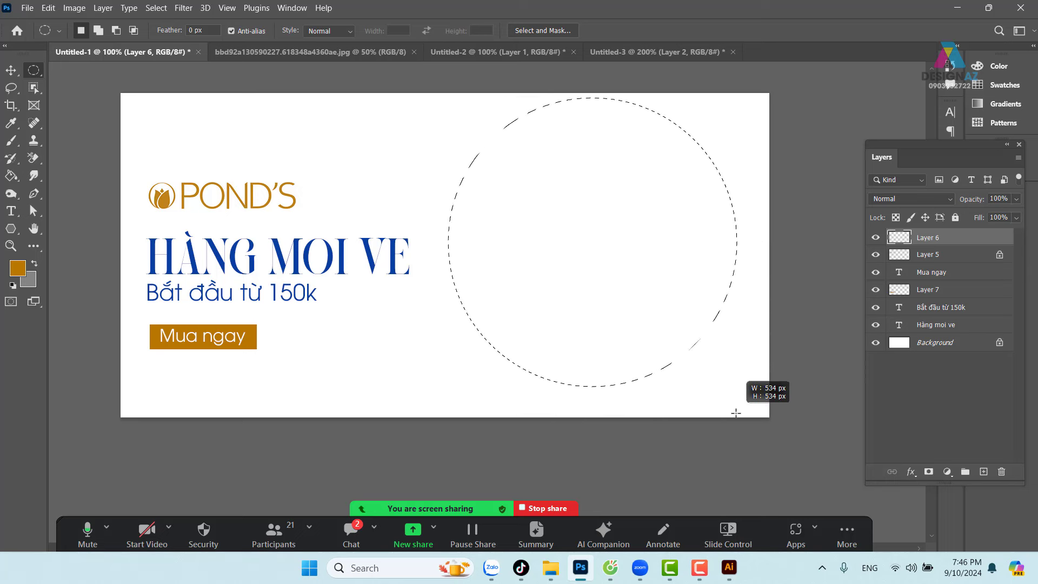
drag(736, 413, 736, 413)
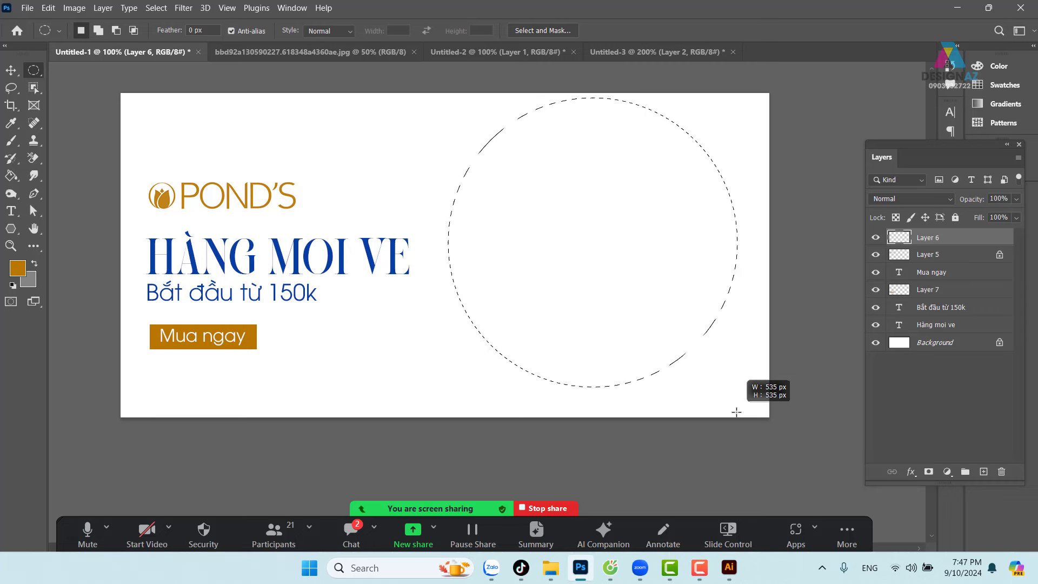
mouse_move(736, 412)
mouse_down()
mouse_move(840, 491)
mouse_move(877, 449)
mouse_up()
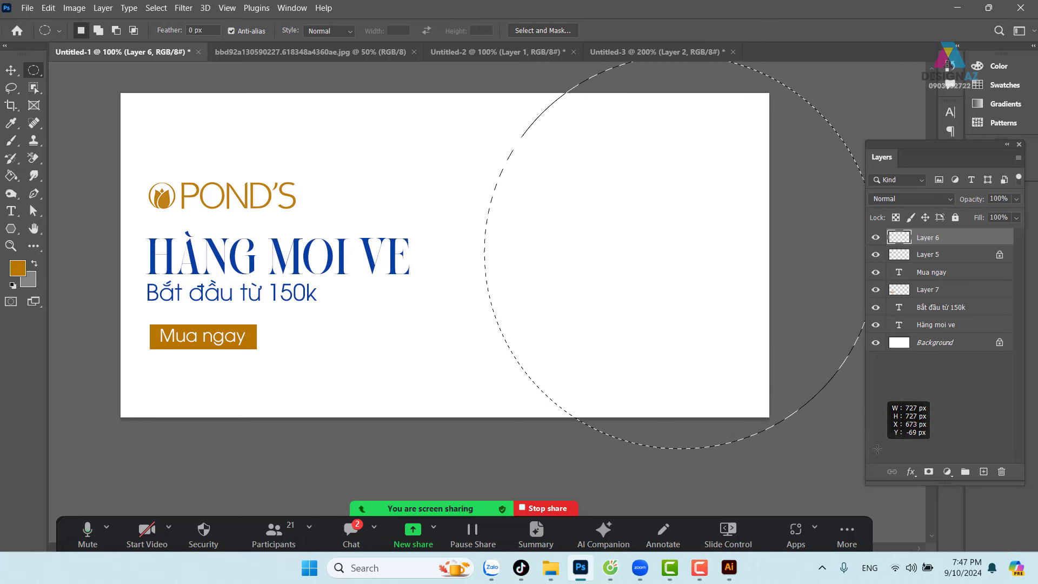
drag(876, 449, 880, 449)
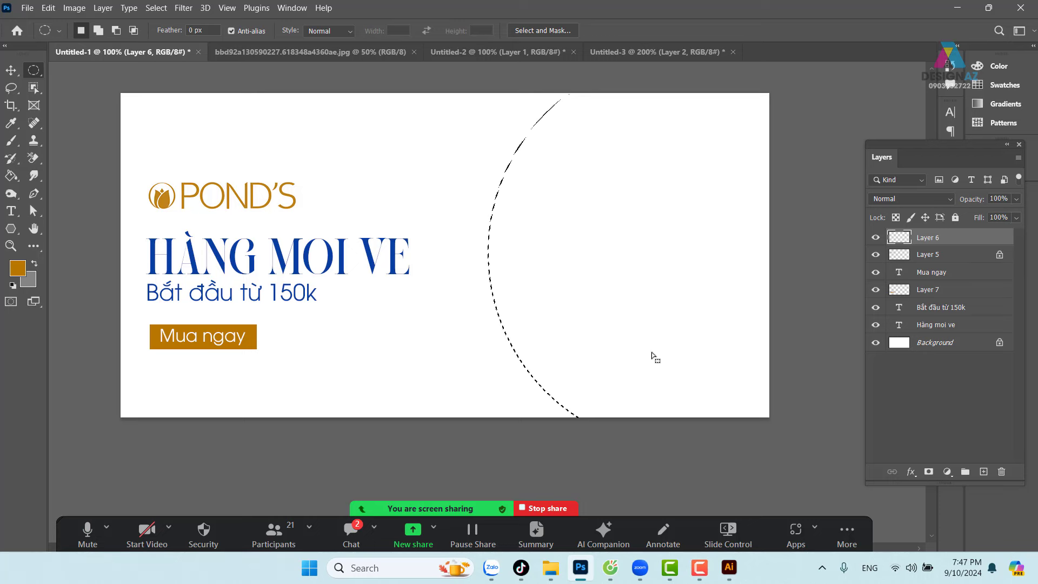
Fill the circle with grey on new Layer 8, then shift it about 78 px right.
click(984, 471)
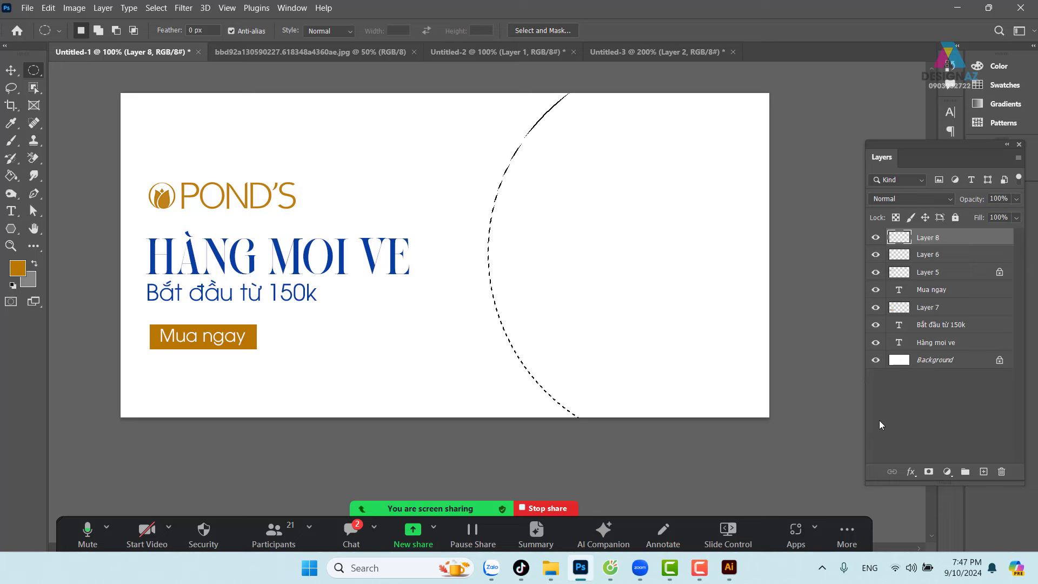
key(ctrl+BackSpace)
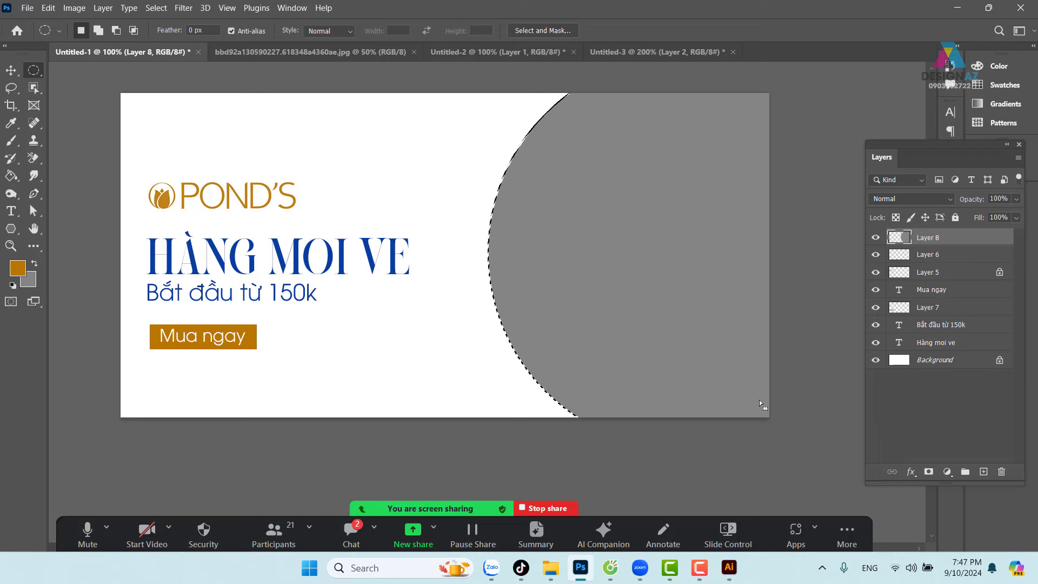
key(ctrl+d)
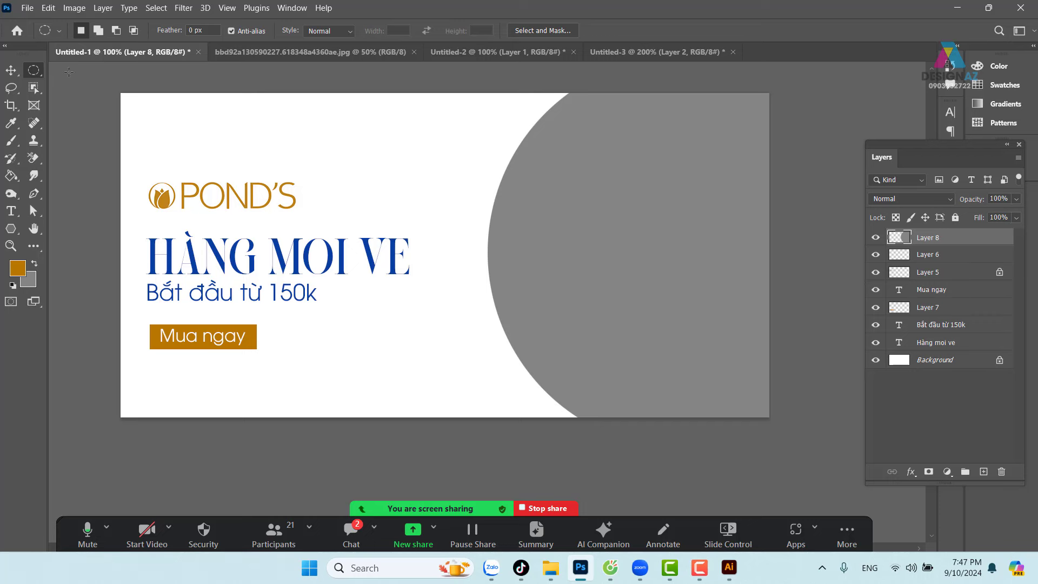
click(10, 73)
drag(557, 251, 595, 257)
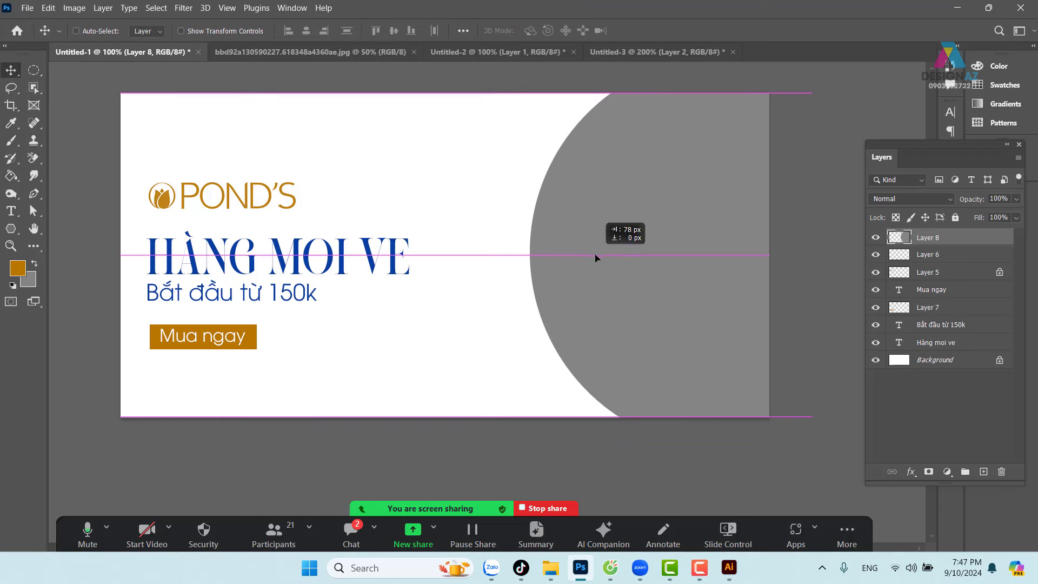
mouse_move(600, 274)
mouse_down()
mouse_move(520, 313)
mouse_move(502, 306)
mouse_up()
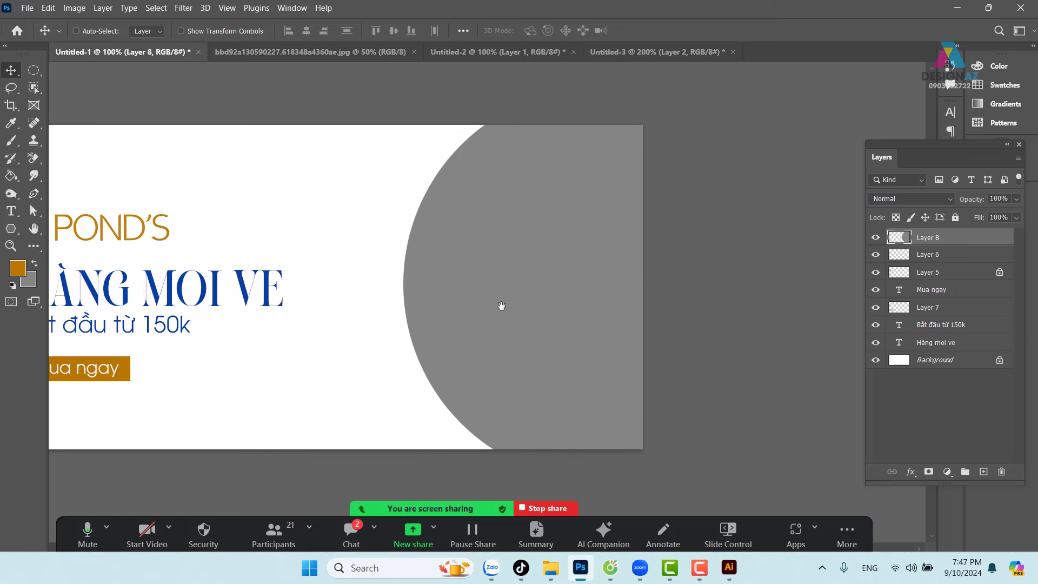
click(34, 70)
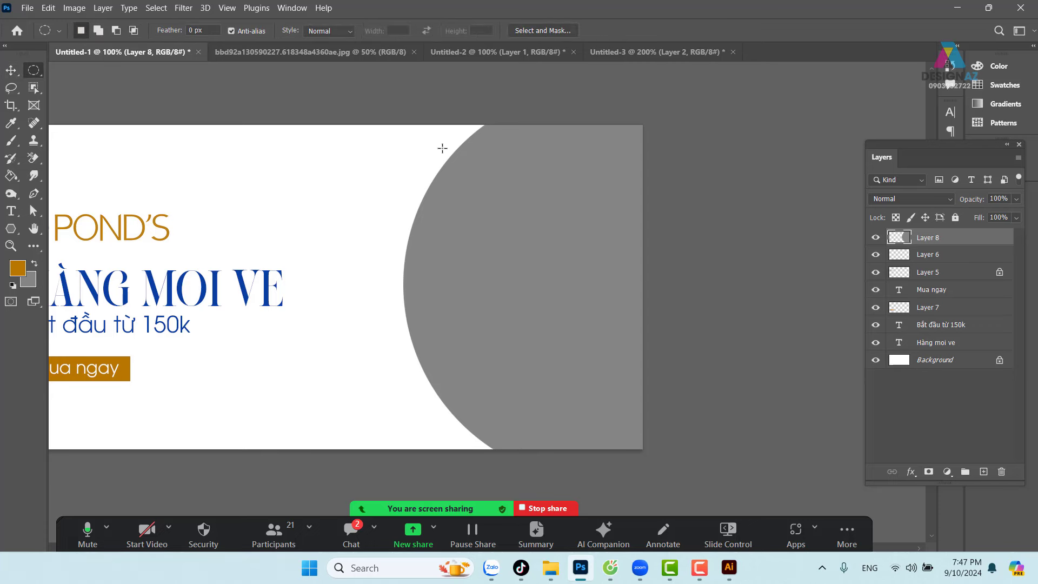
Draw a circular selection about 750 px across around the grey circle.
drag(415, 95, 811, 474)
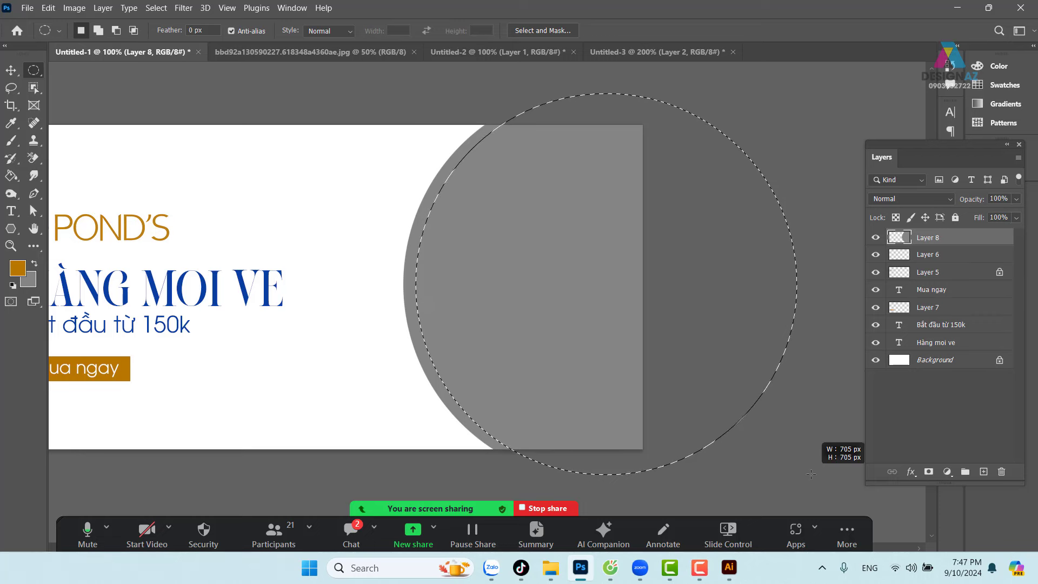
key(space)
drag(811, 474, 791, 462)
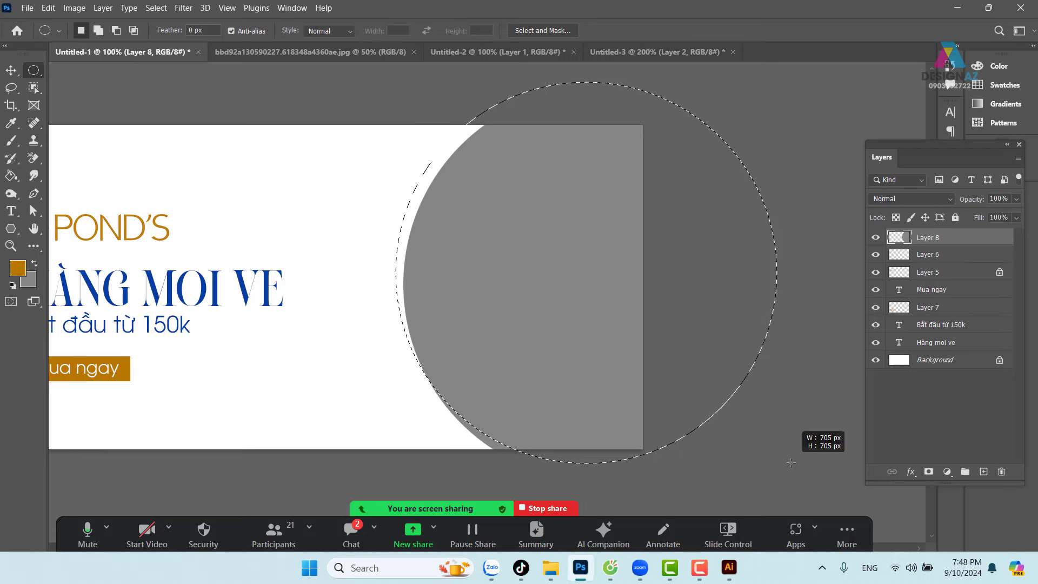
drag(791, 463, 806, 478)
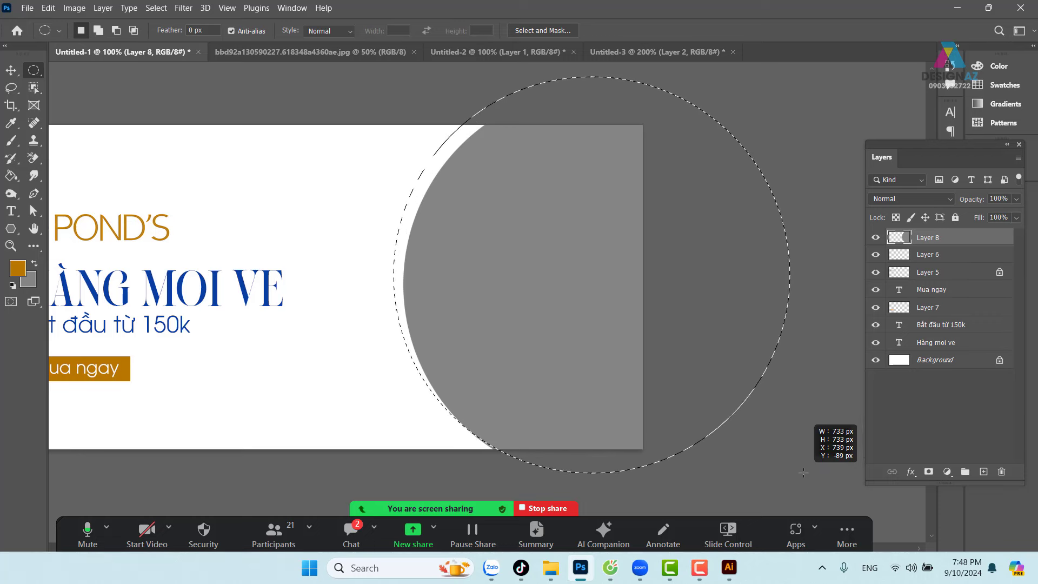
drag(806, 477, 817, 480)
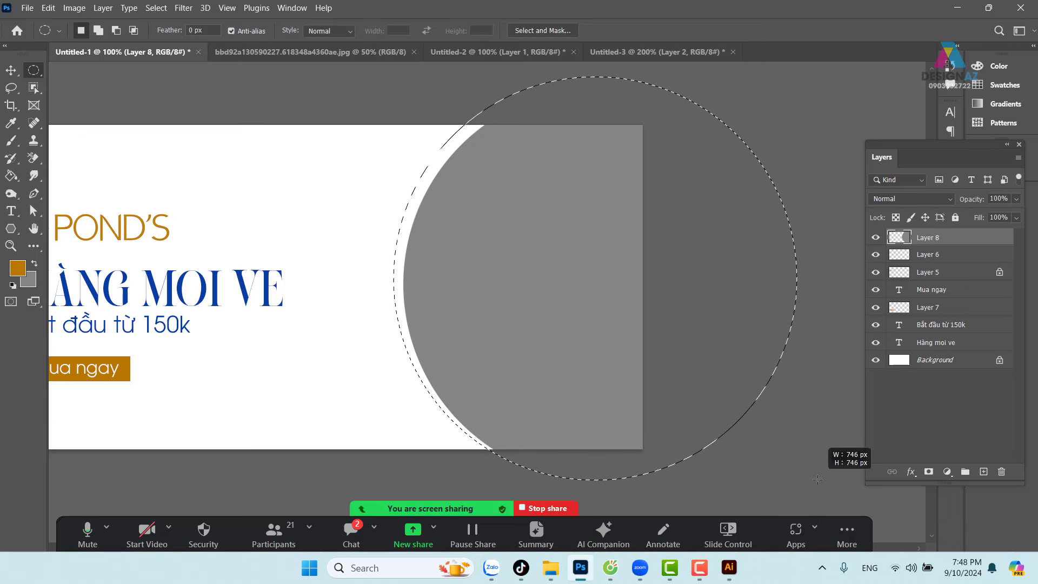
drag(818, 479, 818, 480)
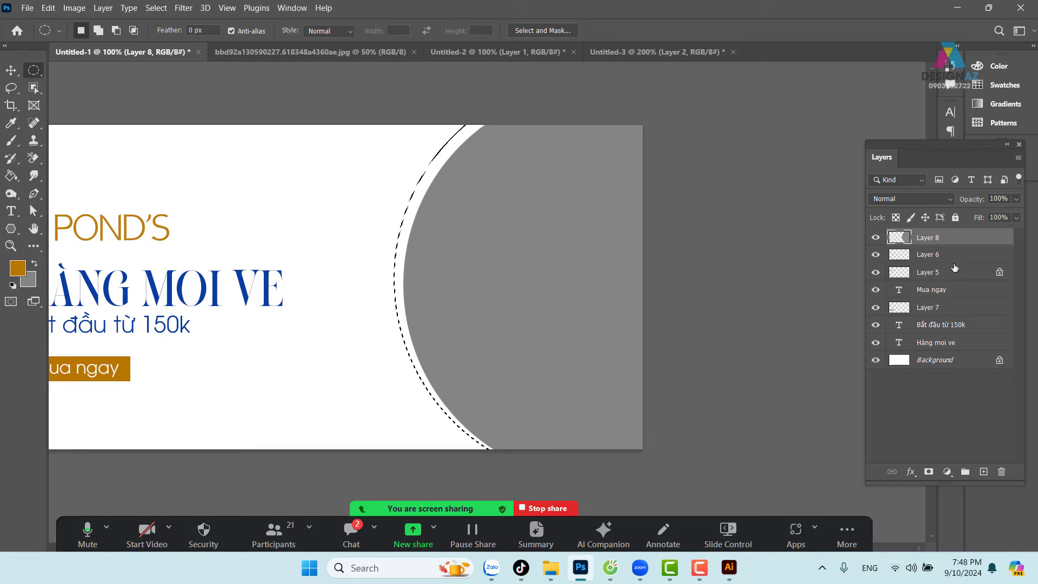
Fill it with grey on new Layer 9 below Layer 8 at 50% opacity.
click(984, 471)
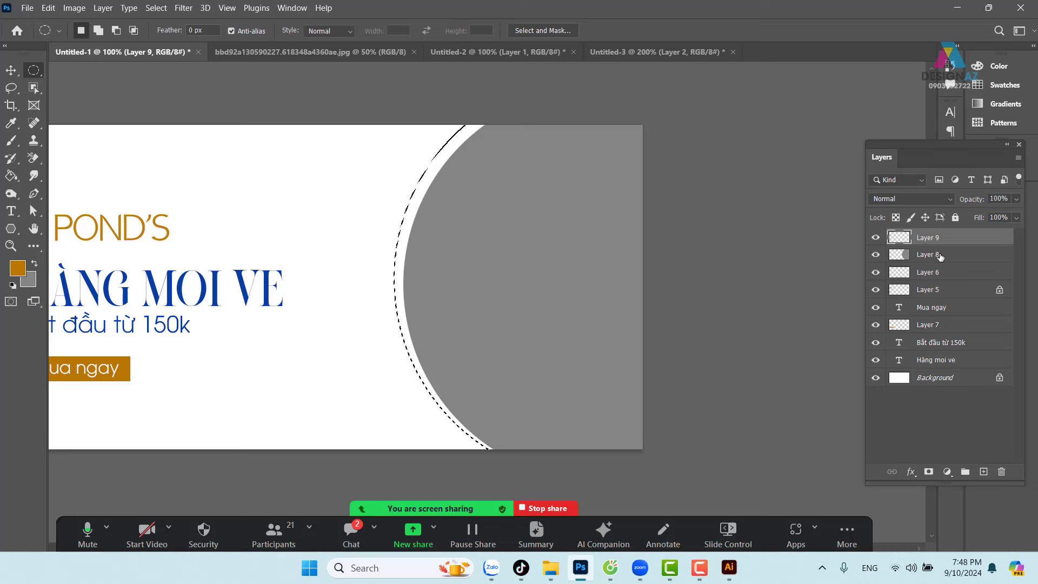
drag(963, 245, 960, 259)
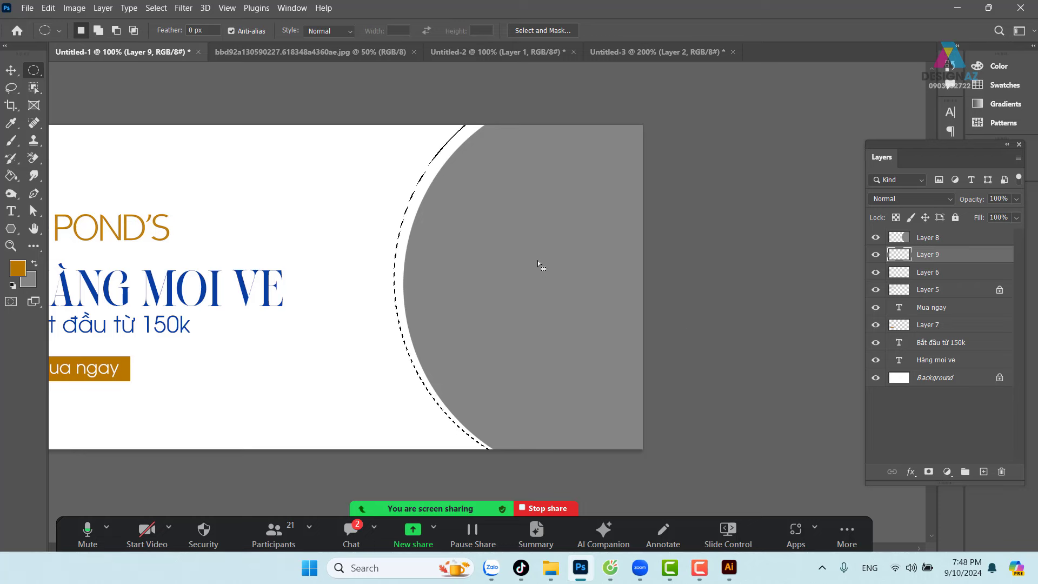
key(ctrl+BackSpace)
key(v)
key(ctrl+d)
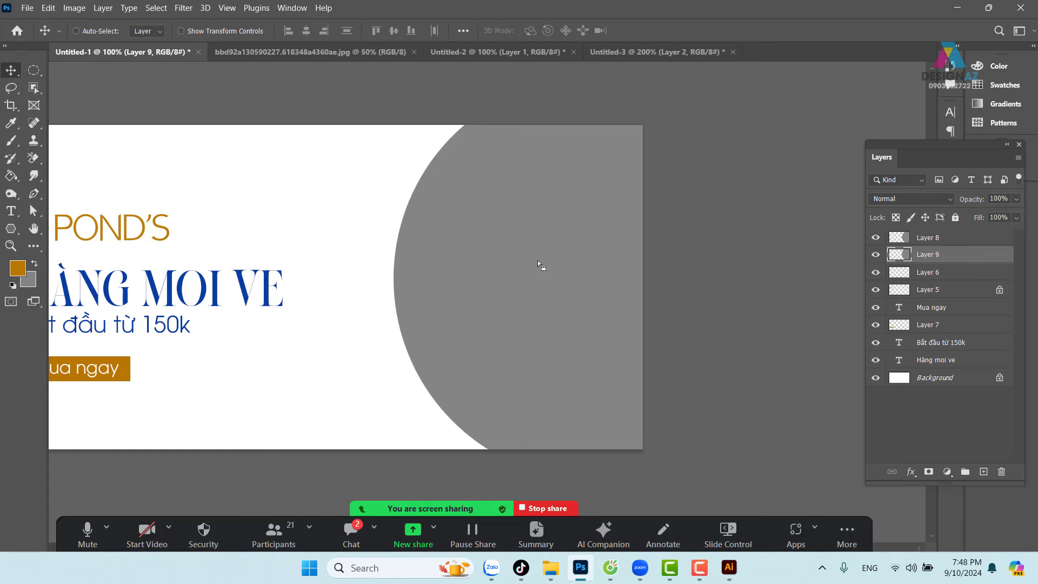
key(5)
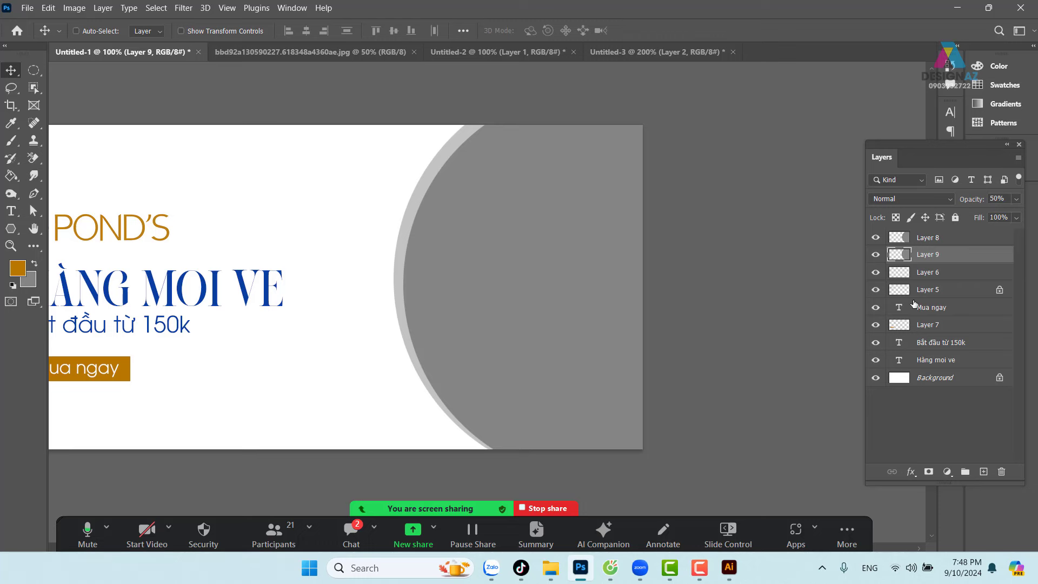
click(984, 471)
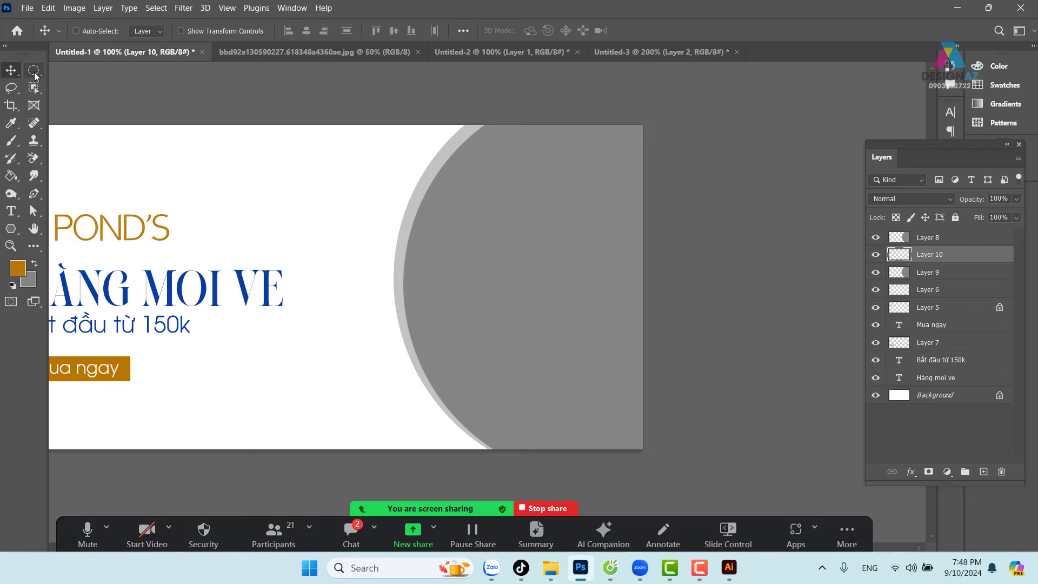
Draw a larger circle selection, about 771 px, over the banner's right side.
click(35, 73)
mouse_move(399, 133)
mouse_down()
mouse_move(656, 479)
mouse_move(658, 334)
mouse_up()
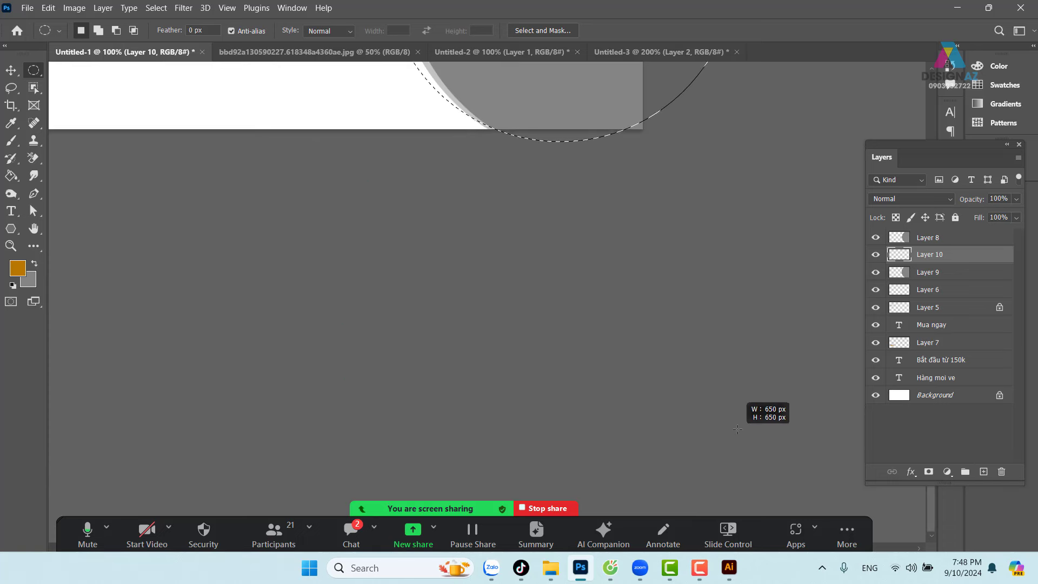
drag(658, 333, 753, 411)
drag(536, 292, 494, 472)
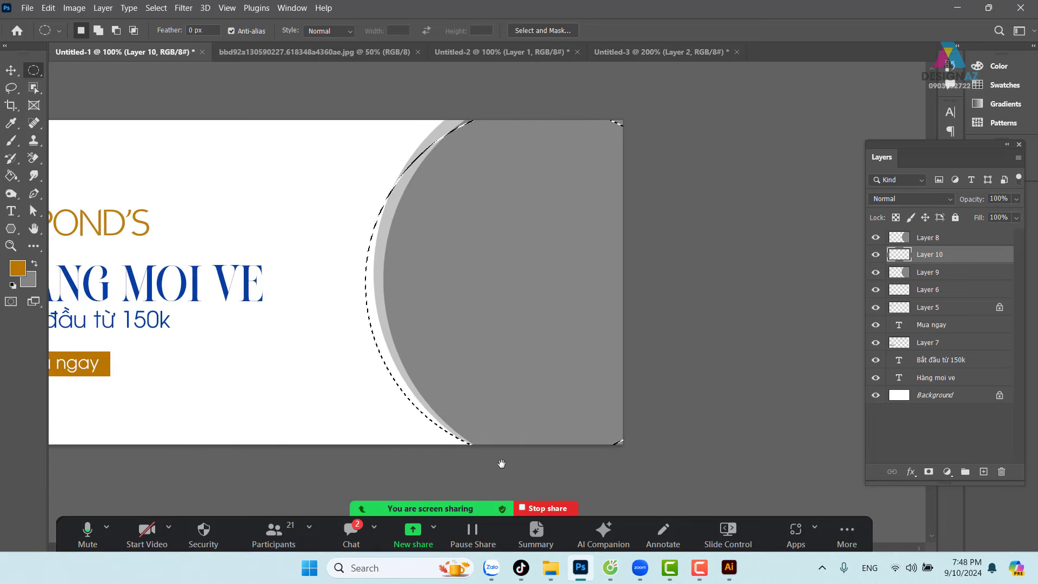
key(ctrl+minus)
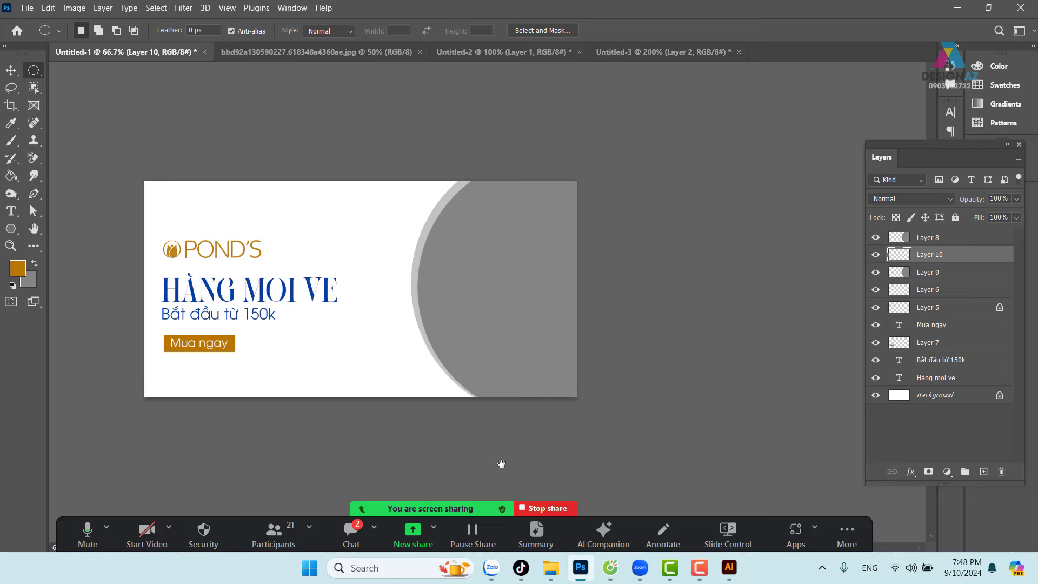
drag(405, 179, 651, 411)
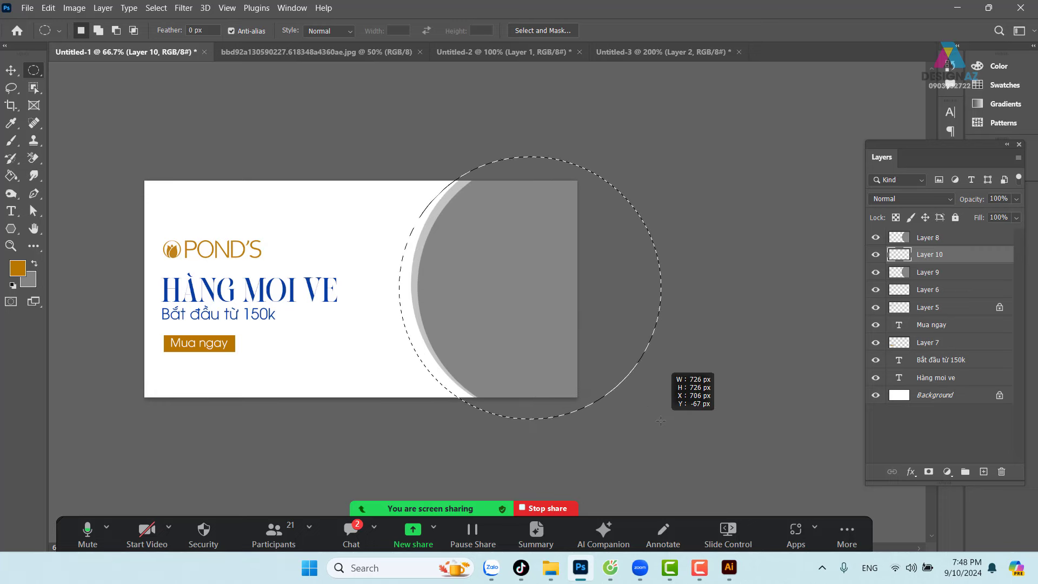
drag(650, 412, 682, 417)
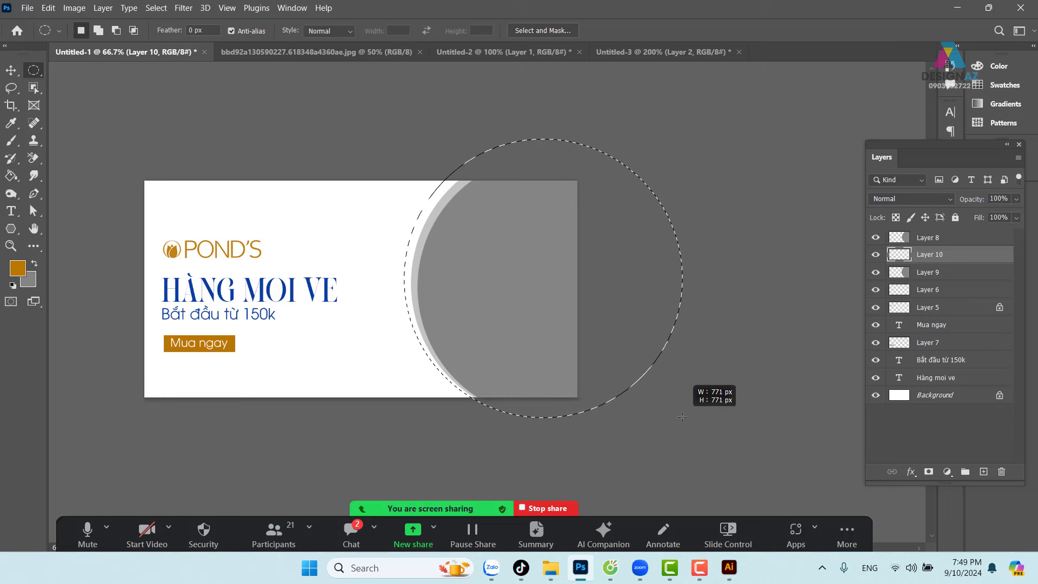
drag(682, 417, 682, 416)
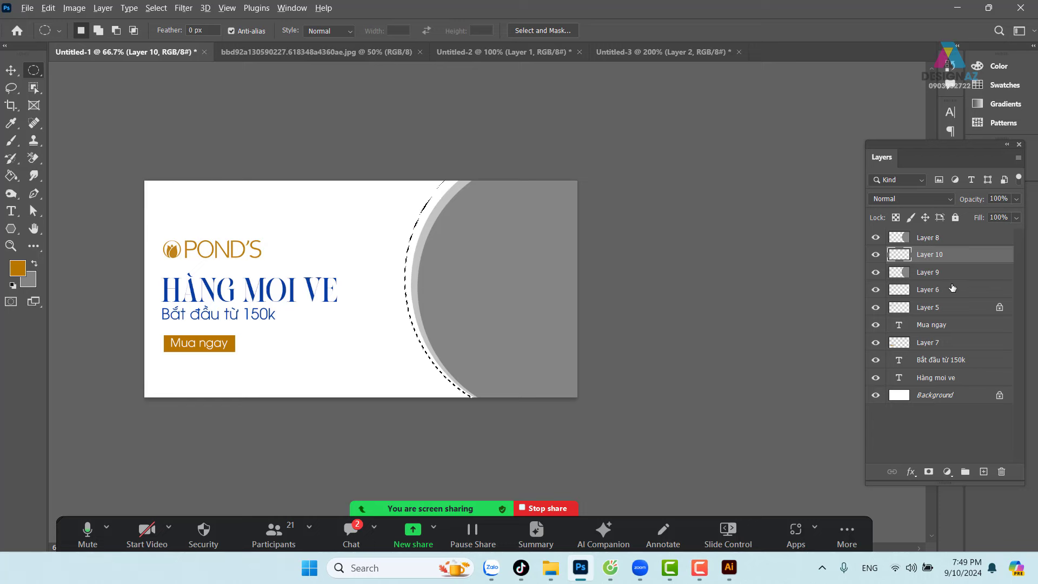
Fill it with grey on Layer 10 at 30% opacity, replacing an orange attempt.
key(alt+BackSpace)
key(v)
key(ctrl+z)
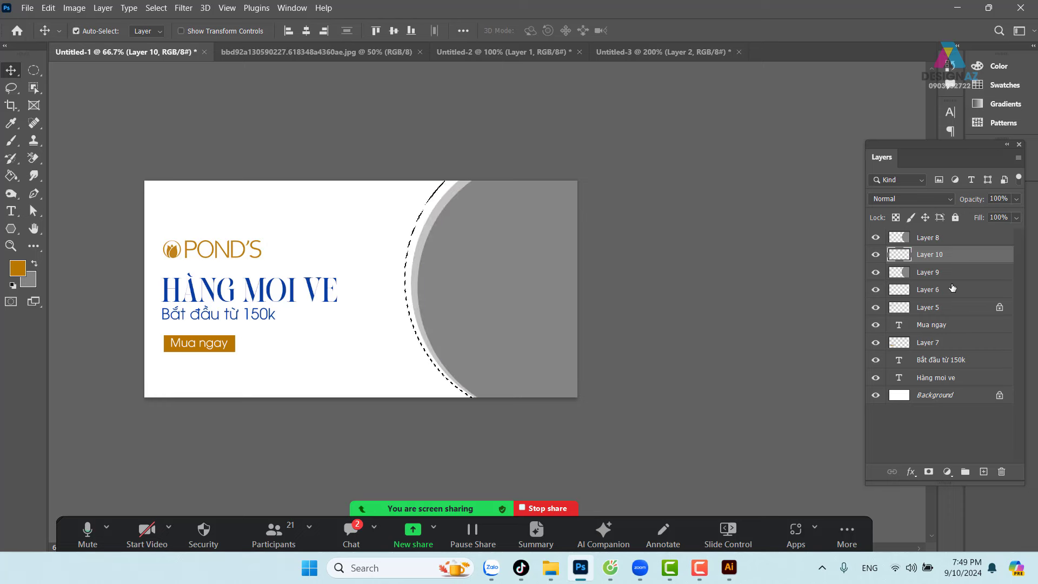
key(ctrl+BackSpace)
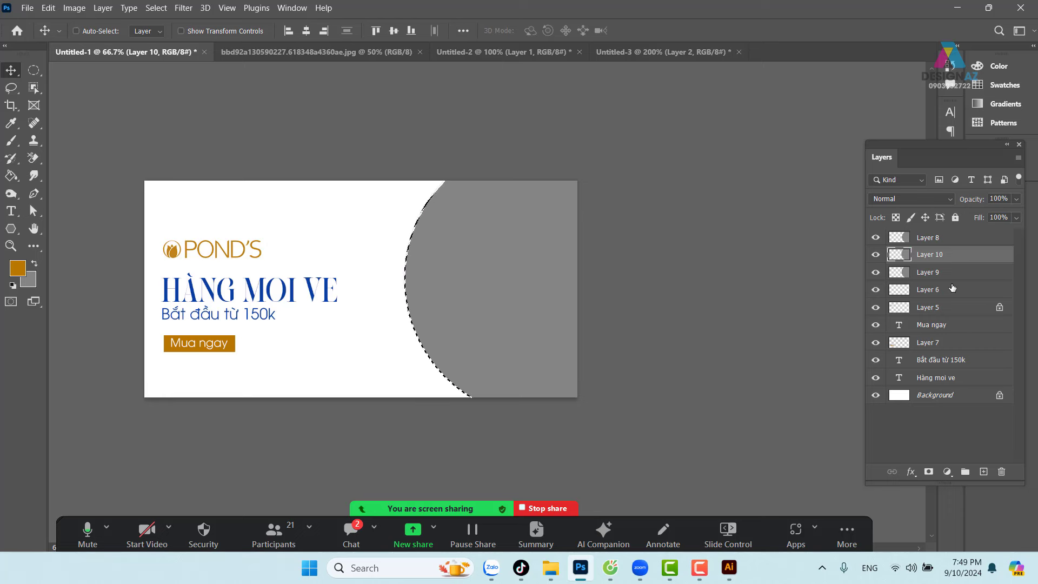
key(ctrl+d)
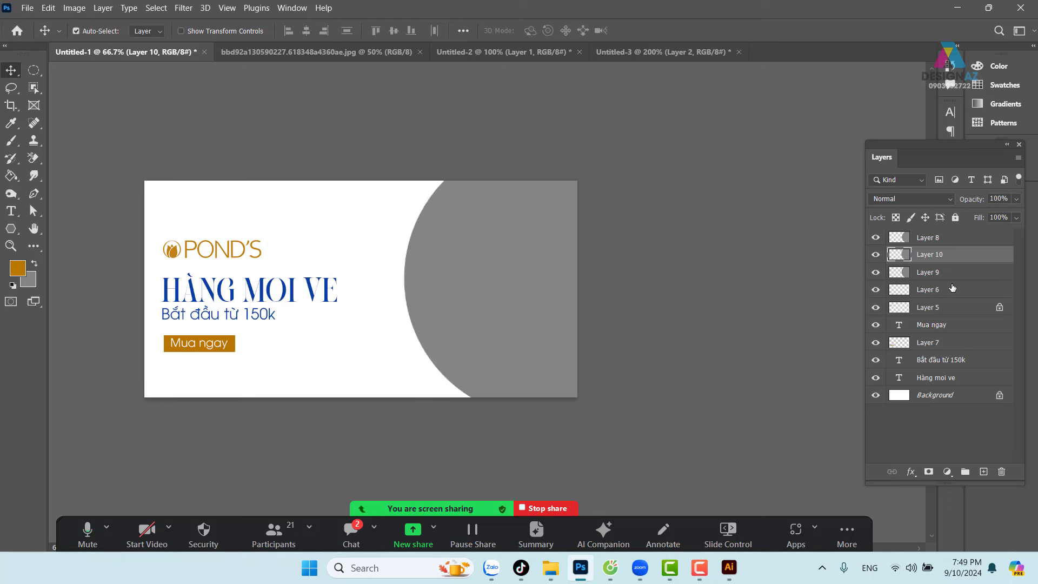
key(ctrl+1)
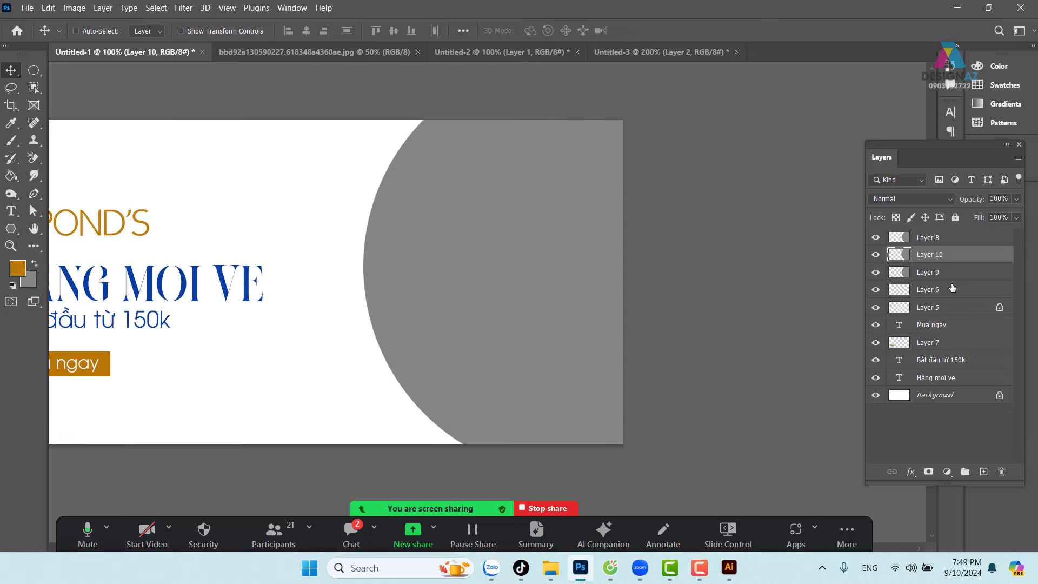
key(3)
drag(242, 107, 508, 220)
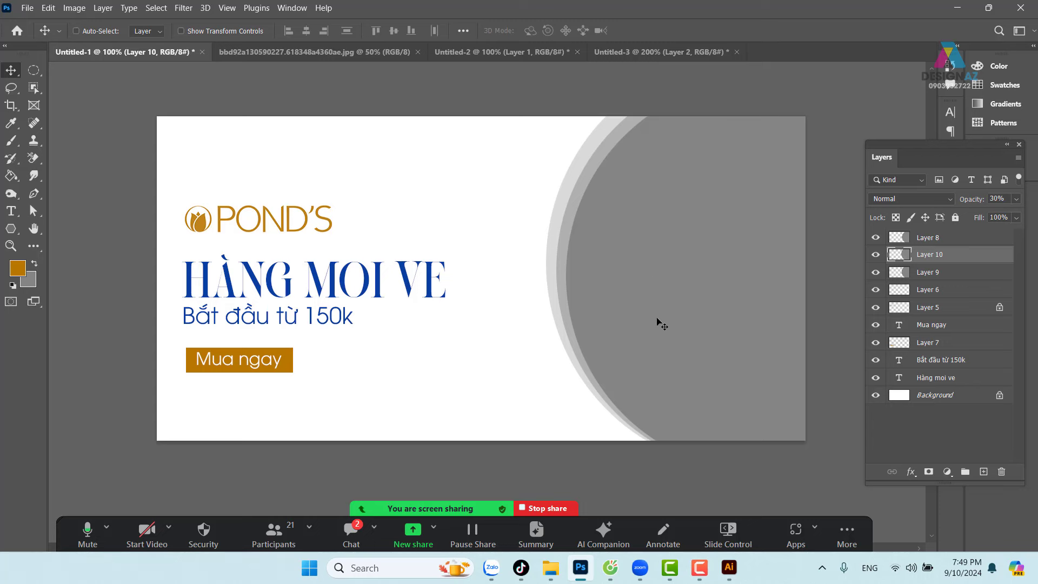
click(31, 70)
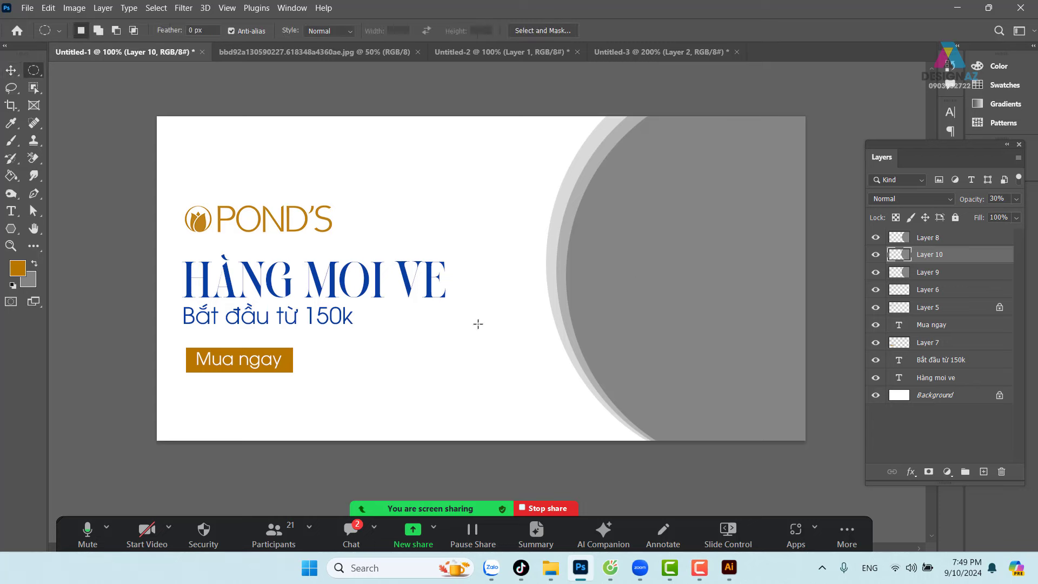
drag(578, 322, 690, 412)
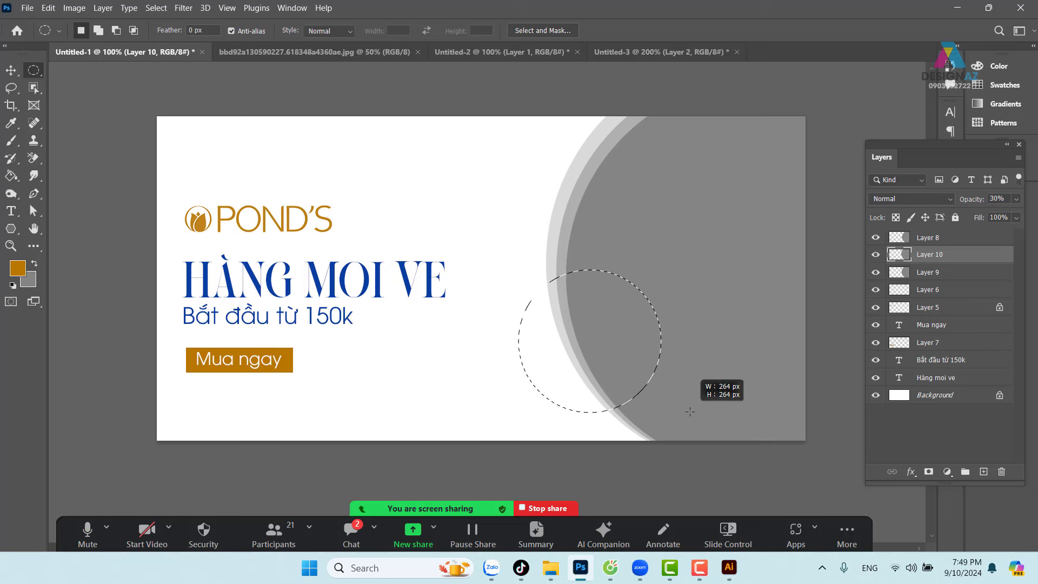
Place the small circle selection at the left edge and fill it with grey on Layer 8.
key(space)
drag(690, 412, 685, 400)
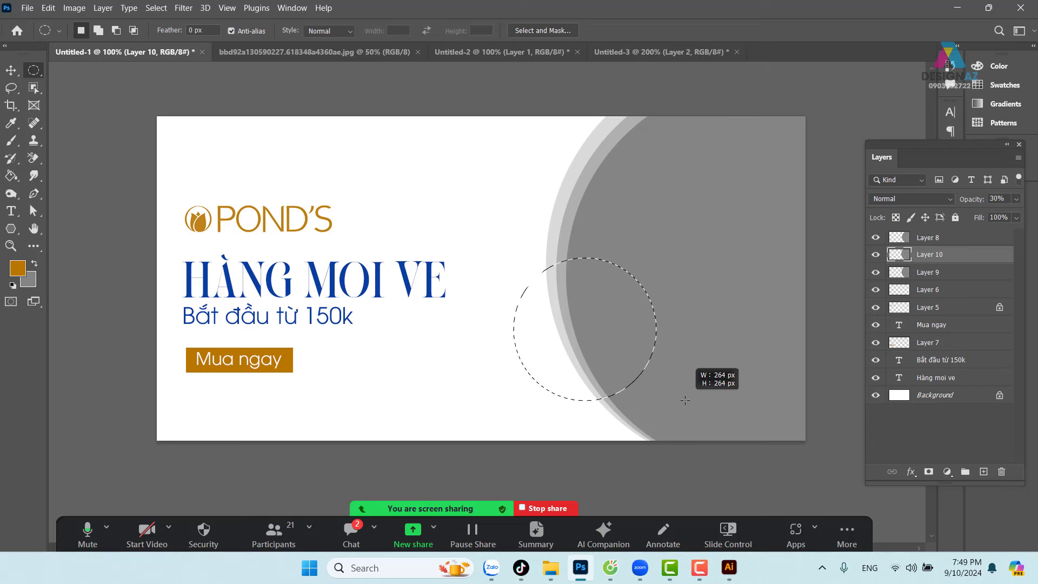
drag(685, 400, 685, 400)
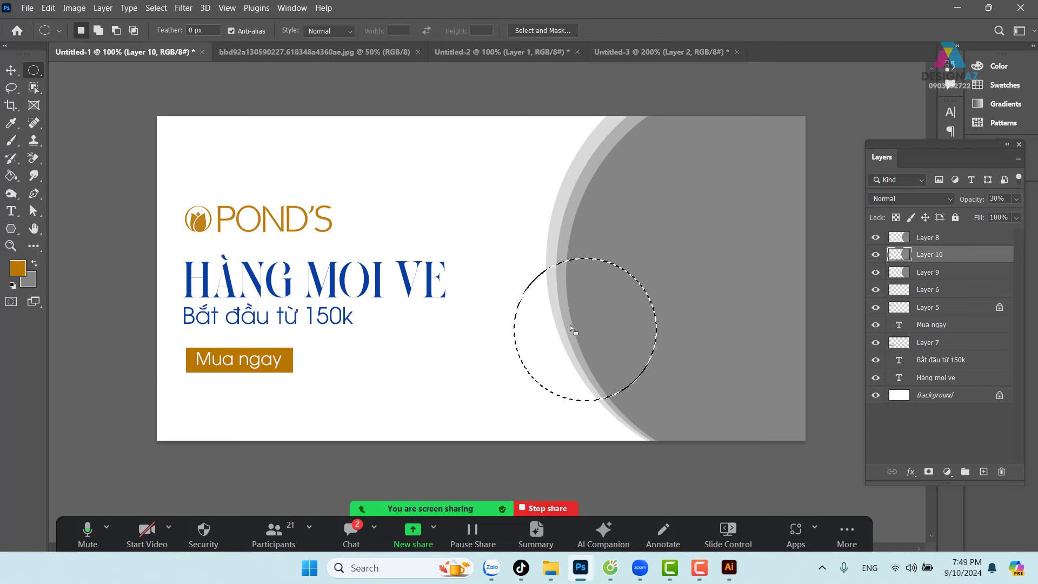
click(9, 74)
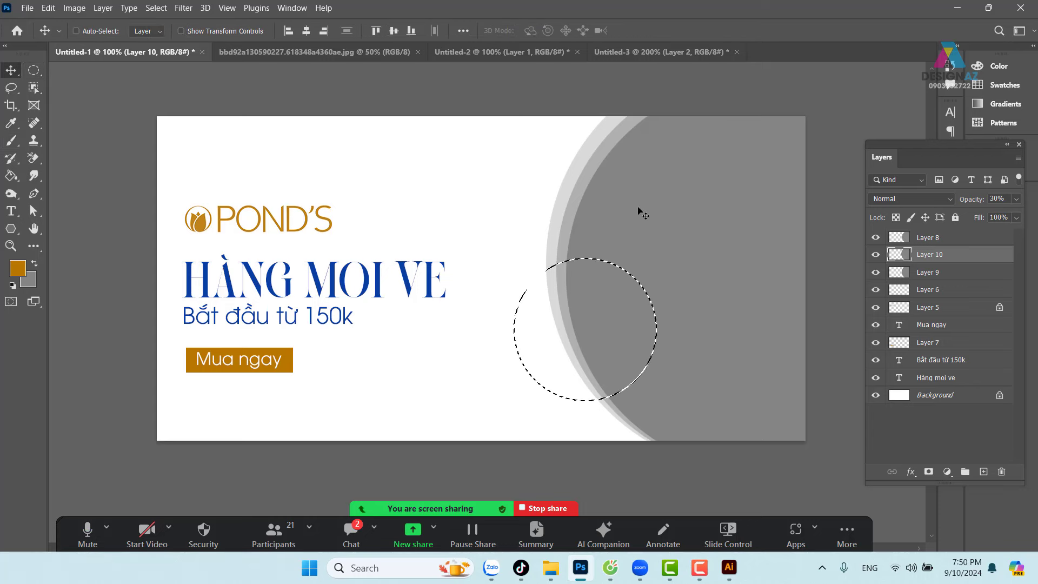
right_click(658, 184)
click(677, 192)
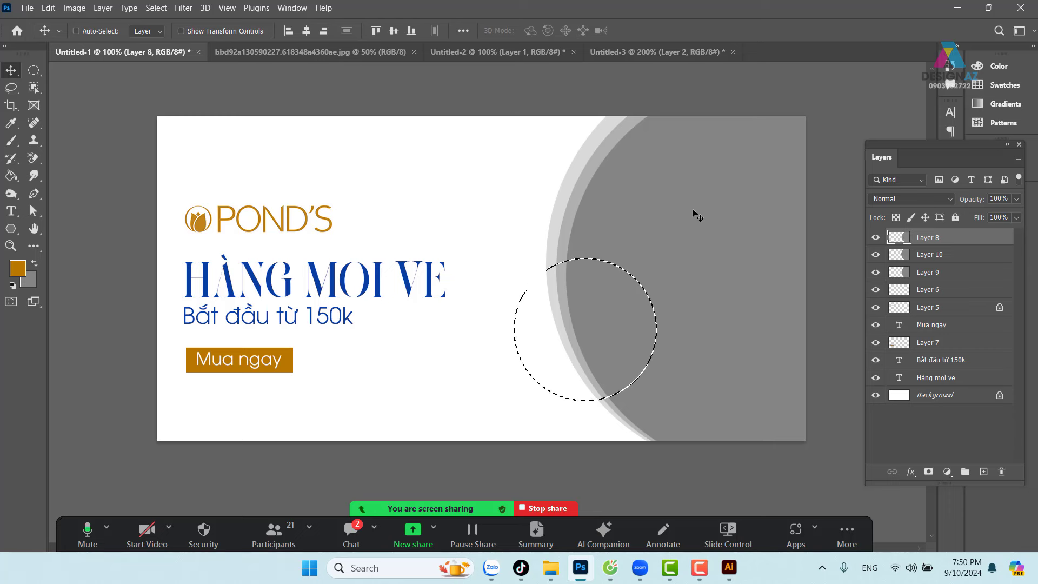
key(ctrl+BackSpace)
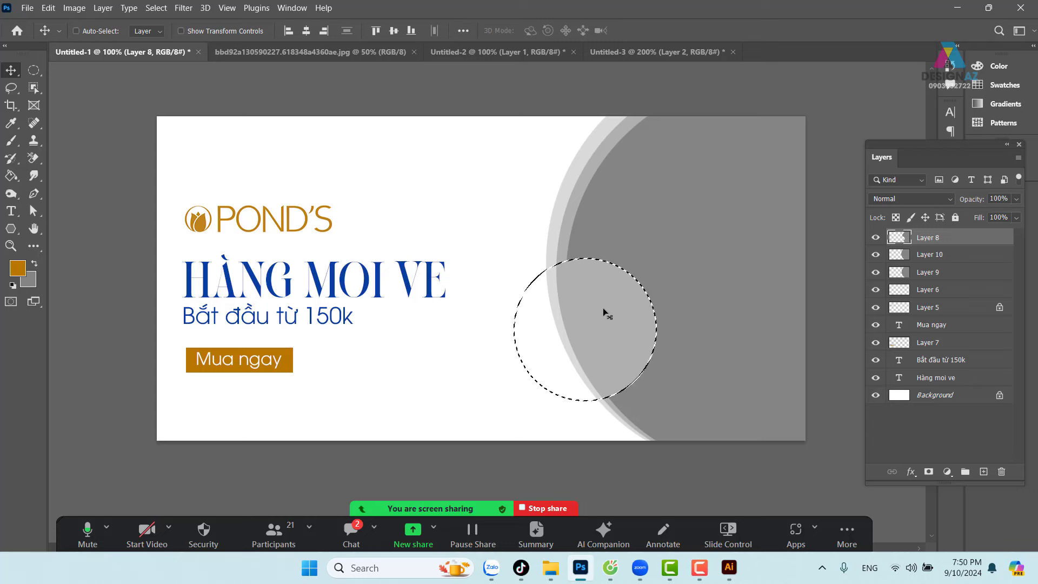
Clear the grey inside the small circle on Layers 10 and 9, then deselect.
right_click(573, 212)
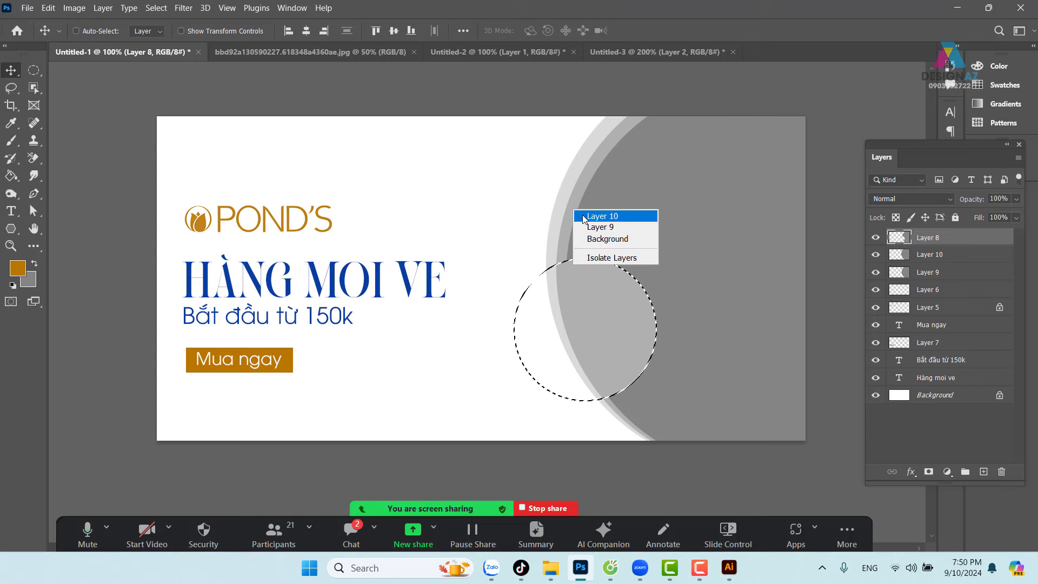
click(586, 214)
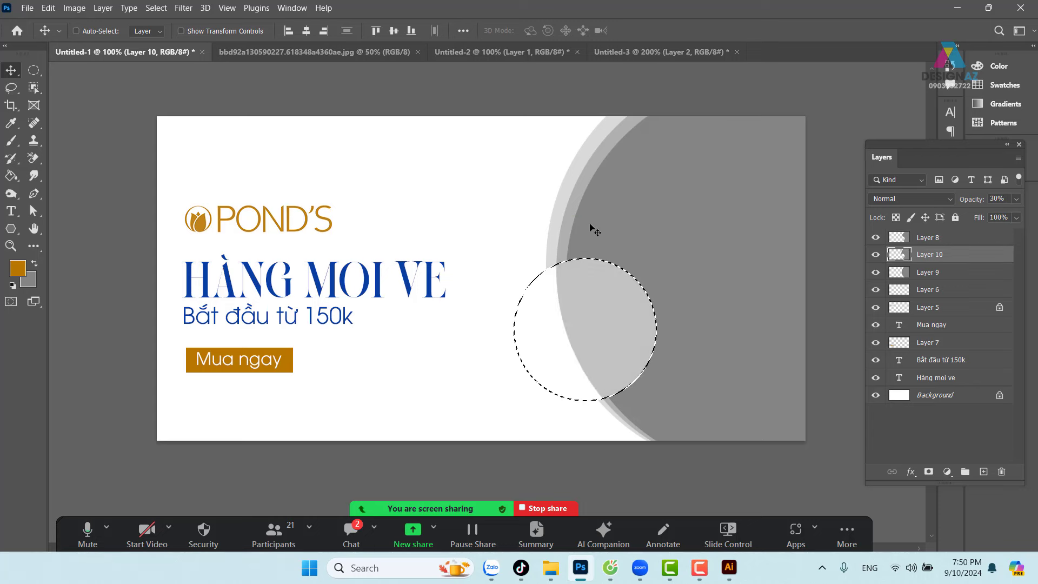
click(926, 272)
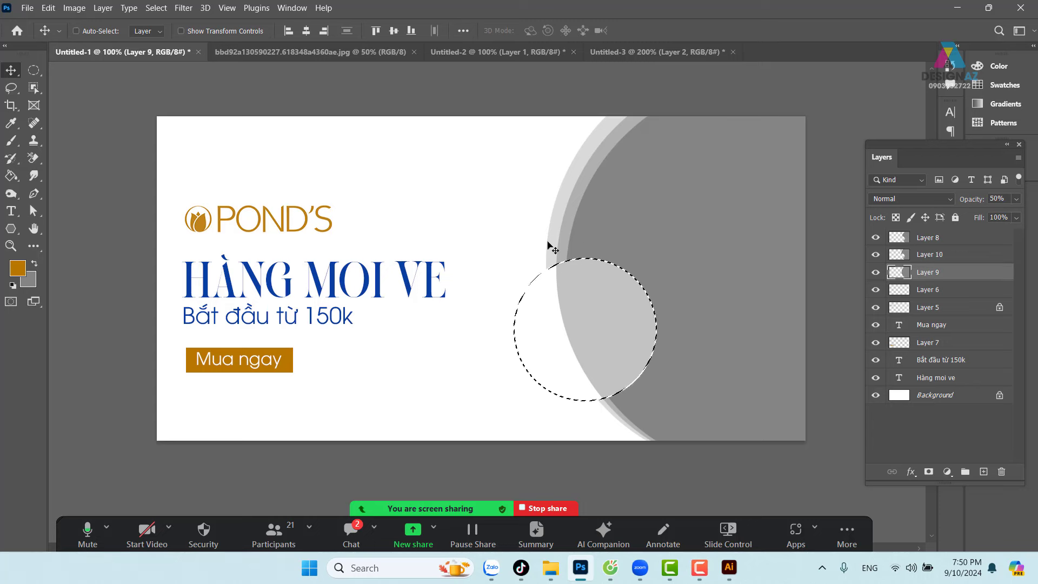
key(Delete)
key(ctrl+d)
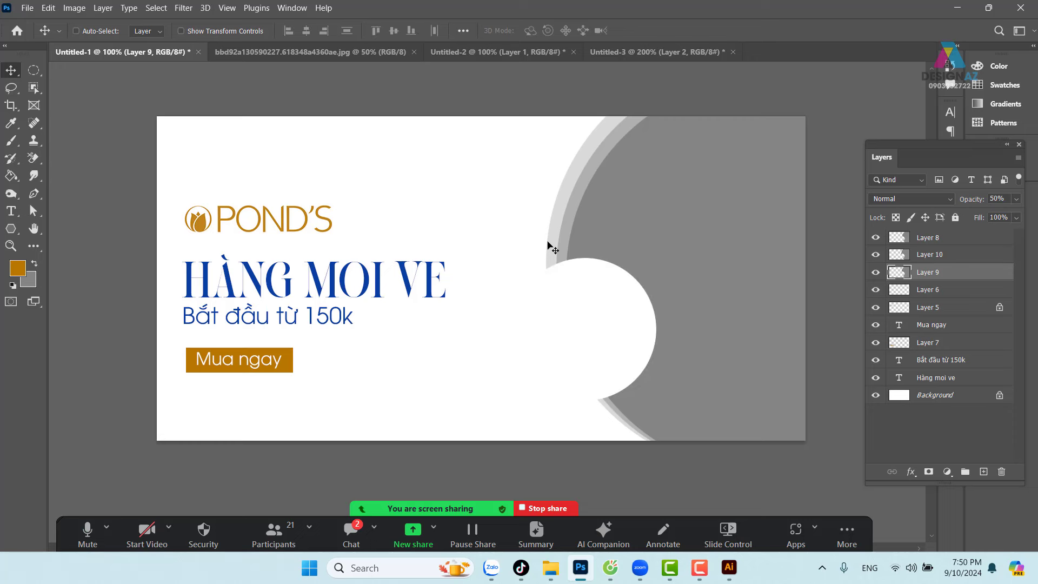
scroll(636, 301, right, 3)
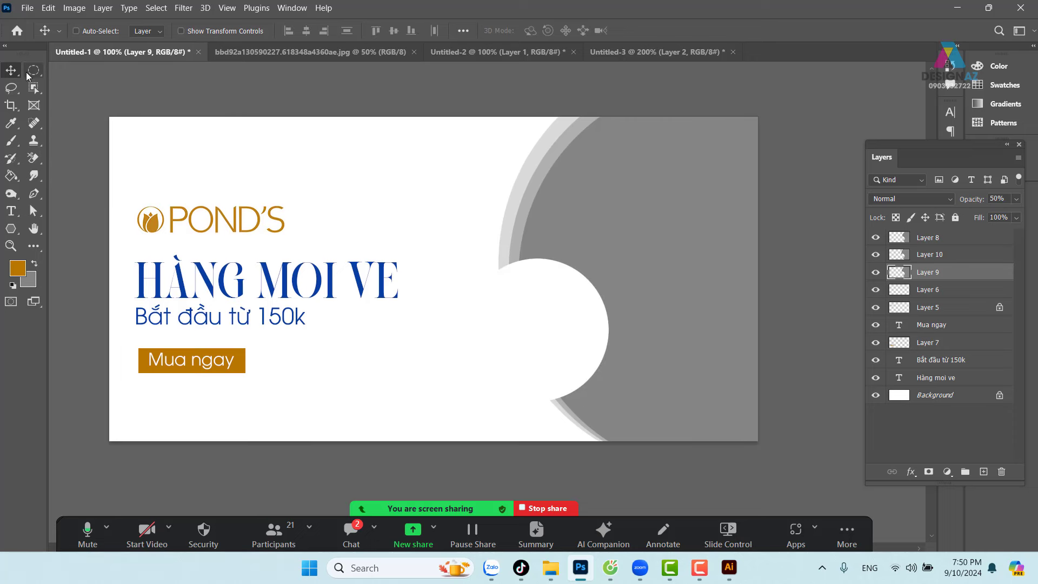
Fill a circular selection with gold on a new layer inside the white cut-out.
click(33, 71)
mouse_move(486, 276)
mouse_down()
mouse_move(647, 395)
mouse_move(627, 397)
mouse_up()
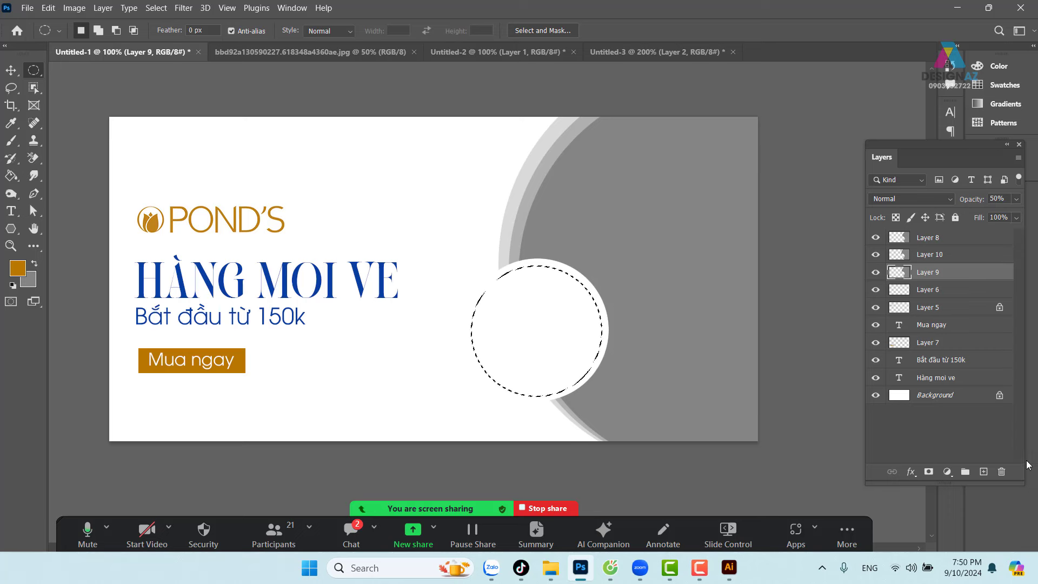
click(984, 470)
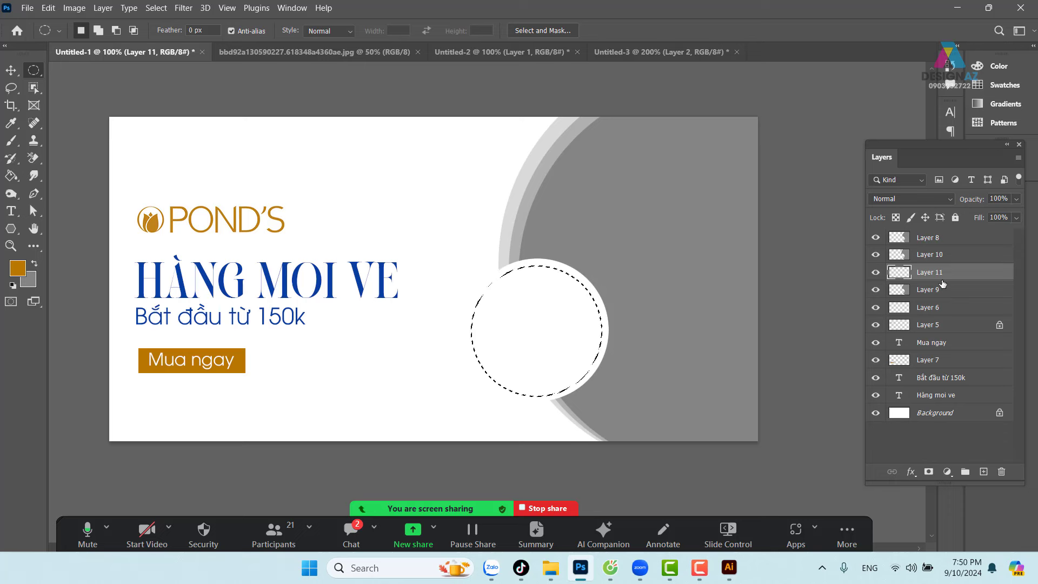
key(alt+Delete)
key(ctrl+d)
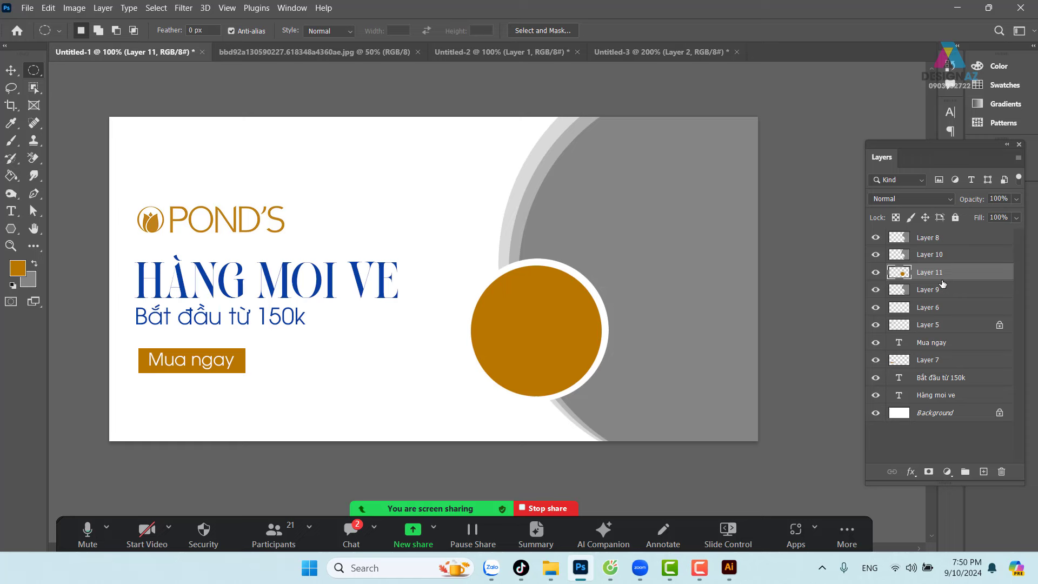
Nudge the gold circle slightly right and up into place.
key(v)
key(Right)
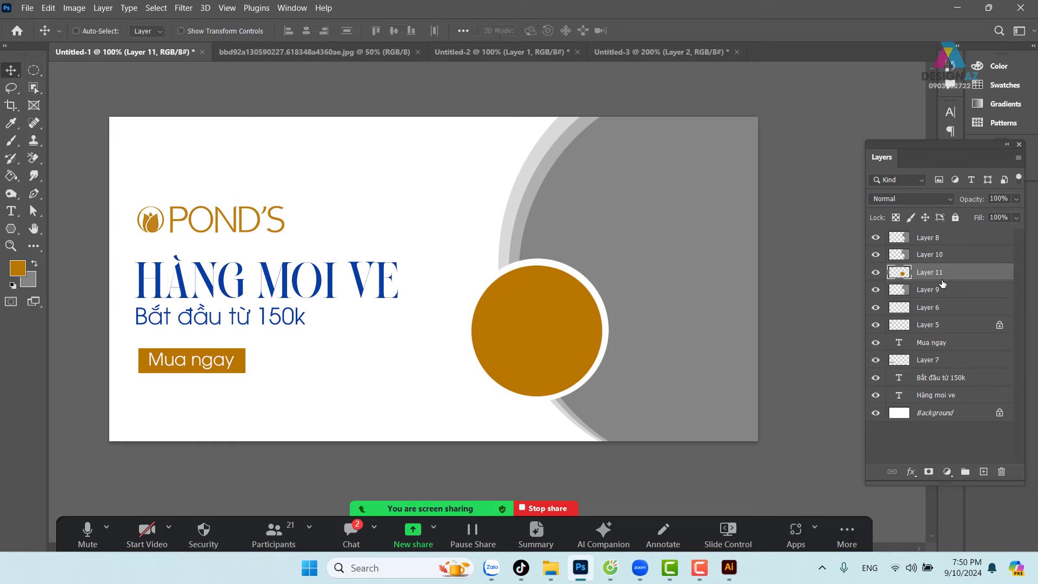
key(Right)
key(Up)
key(Up)
key(Up)
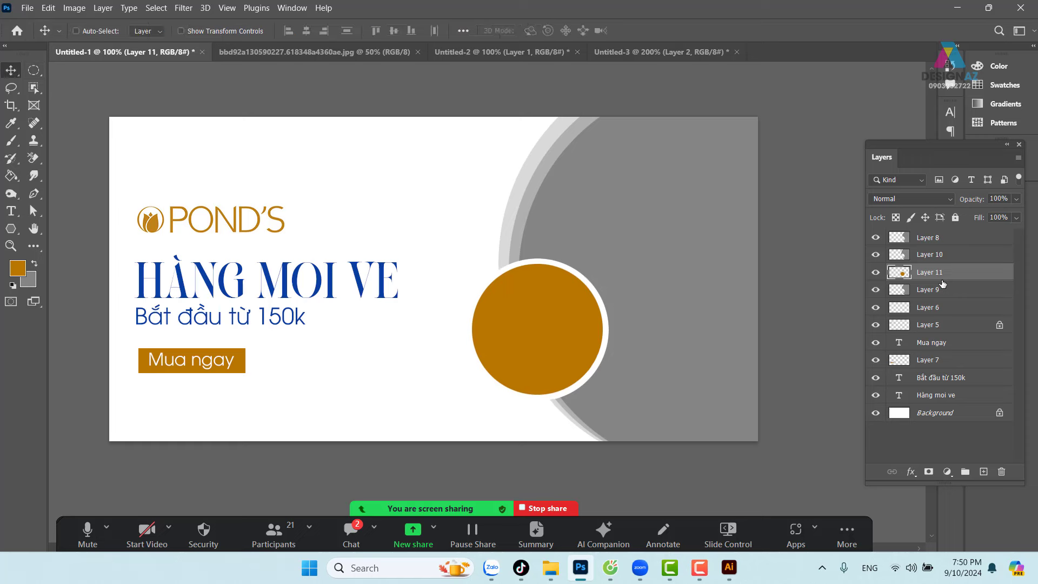
Nudge the gold circle down, then make Layer 8, the large grey circle, active.
key(Down)
key(Down)
right_click(647, 212)
click(685, 218)
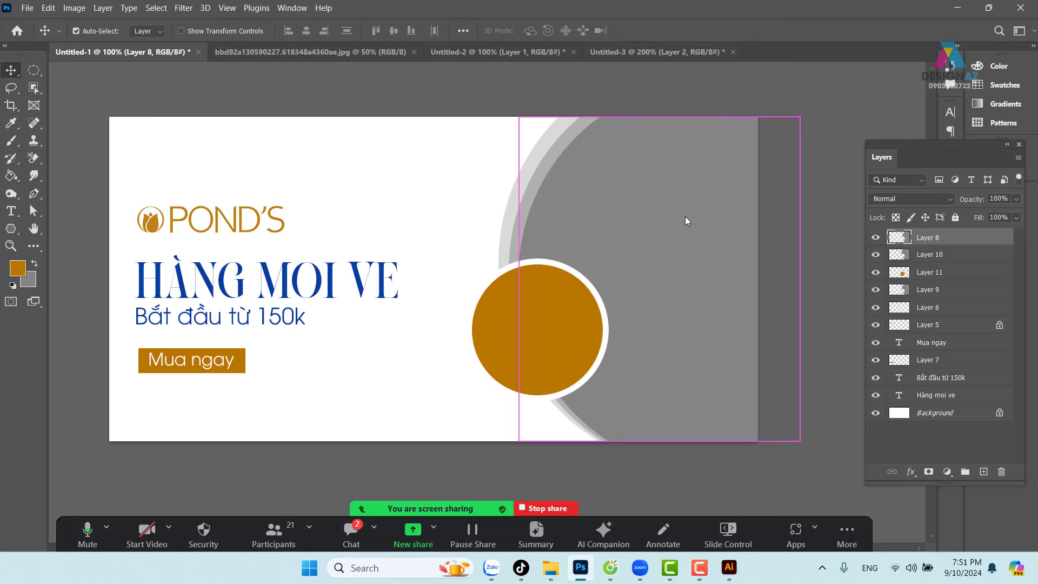
Open bbd92a130590227.618348a4360ae.jpg from folder 5 as its own document.
key(ctrl+o)
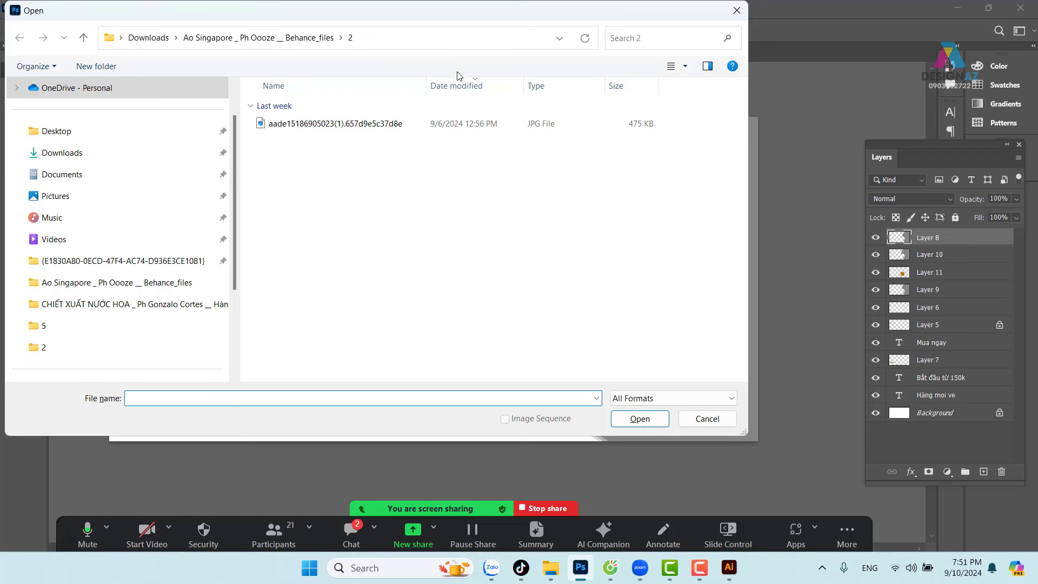
click(684, 66)
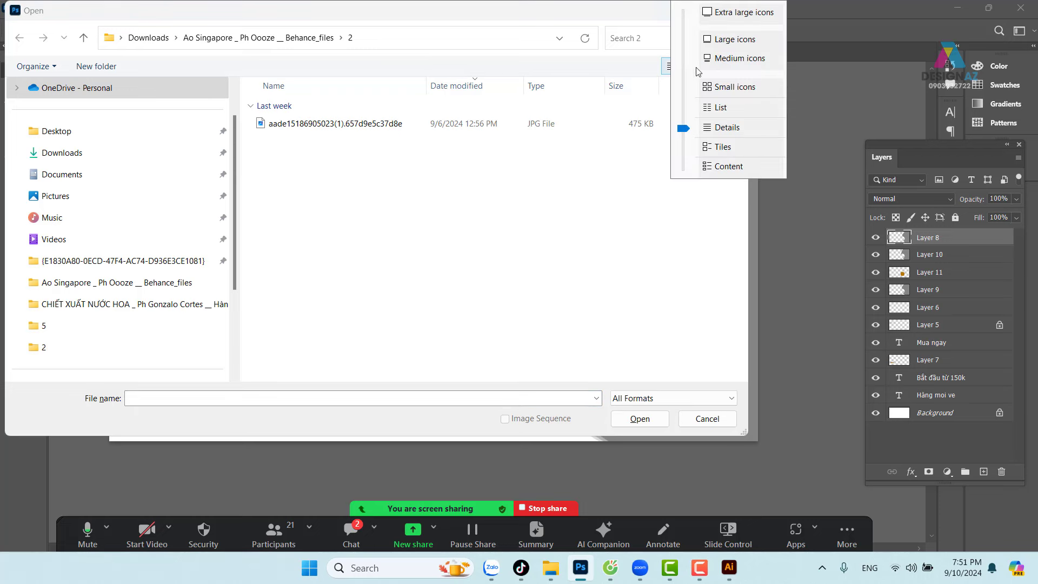
click(728, 40)
click(261, 48)
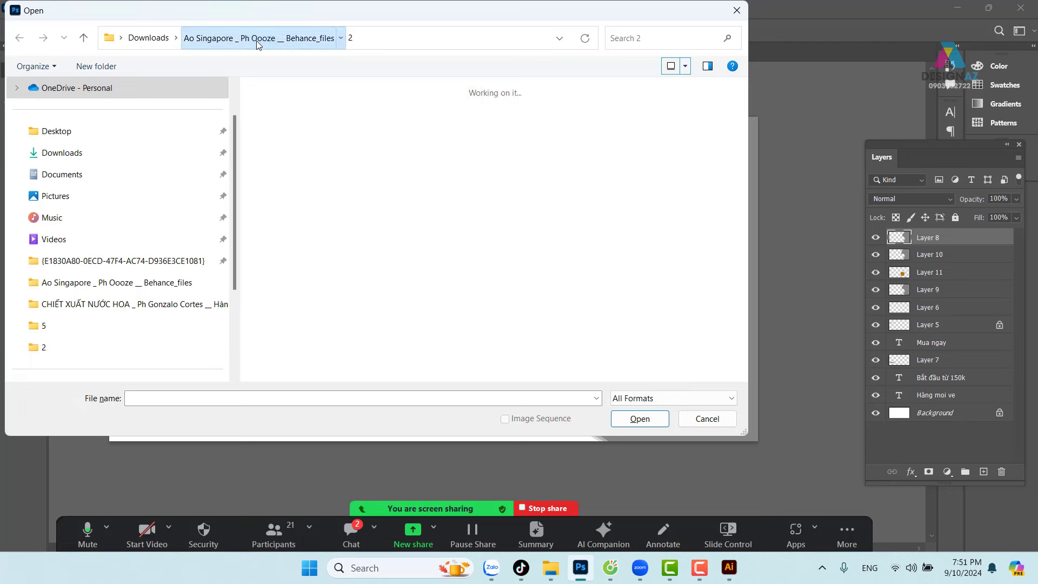
click(622, 127)
double_click(622, 127)
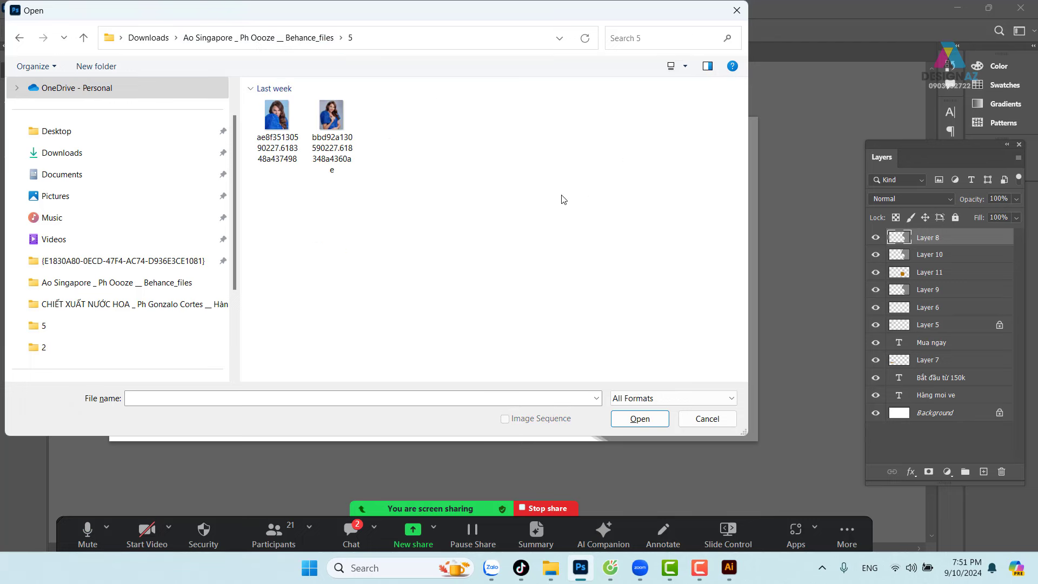
click(334, 125)
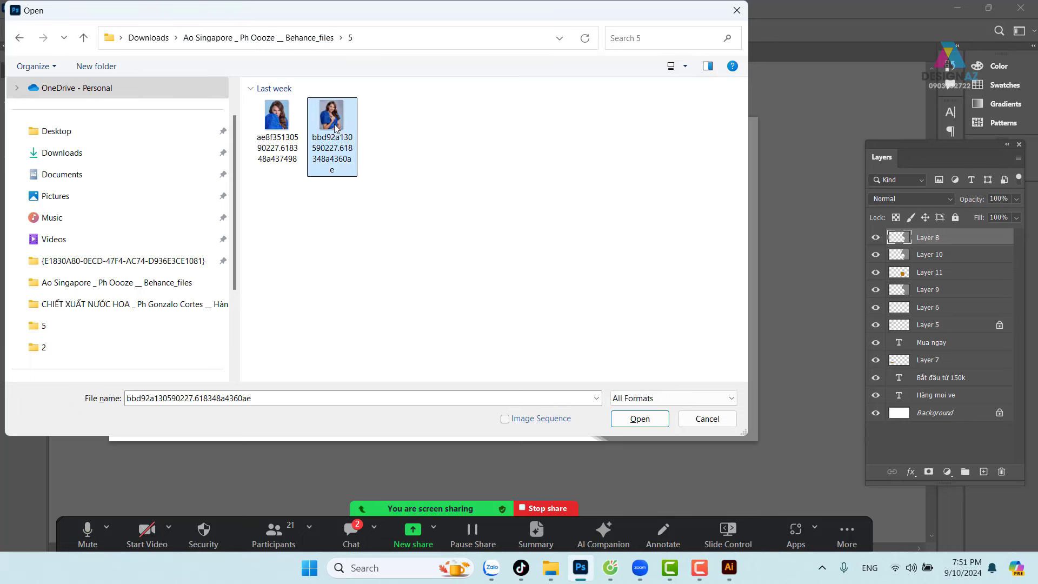
click(662, 420)
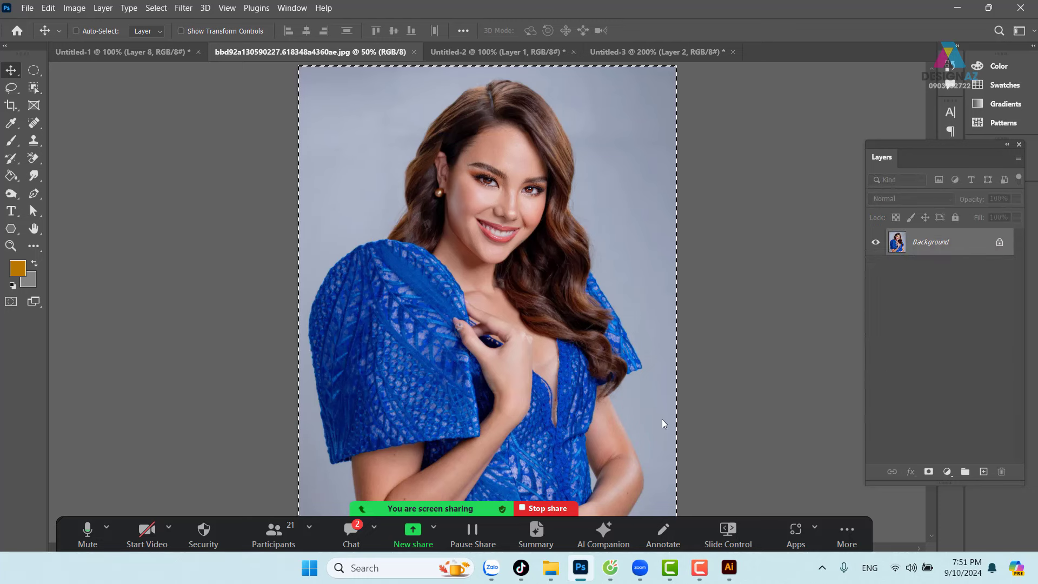
click(111, 51)
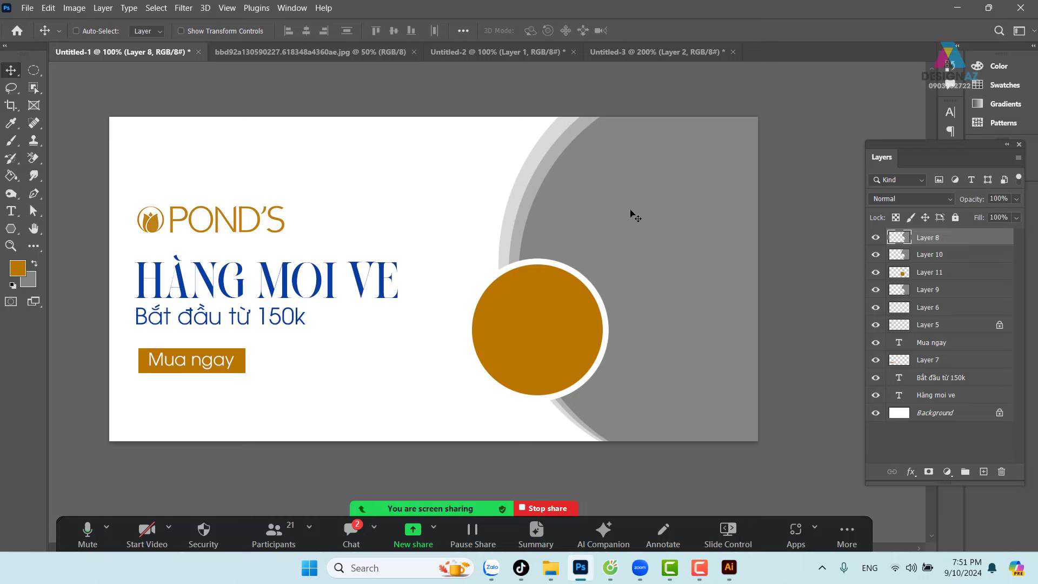
Paste the model photo above Layer 8, shift it right, and clip it to the grey circle.
right_click(646, 184)
click(679, 192)
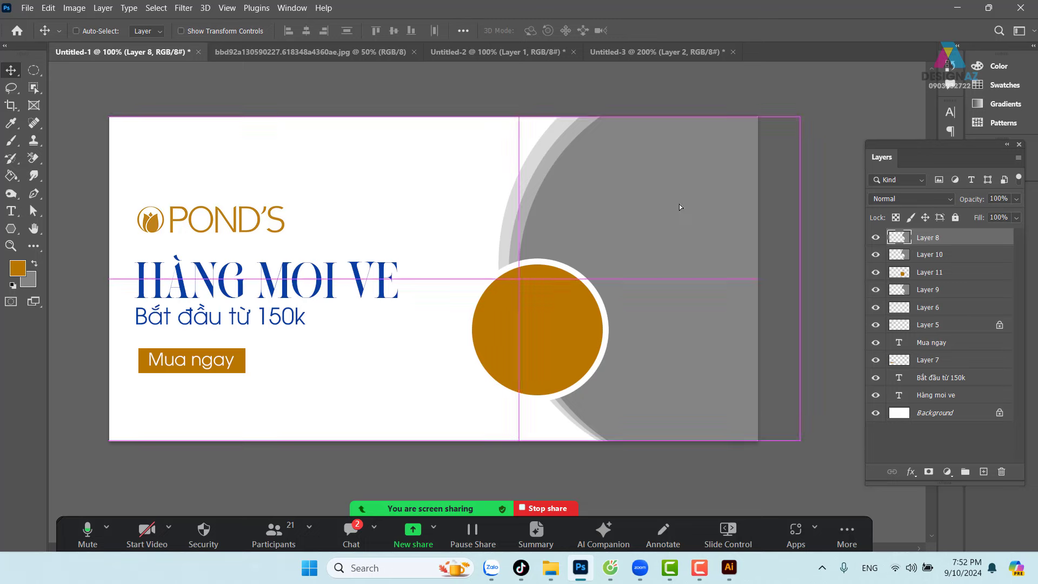
key(ctrl)
key(ctrl+v)
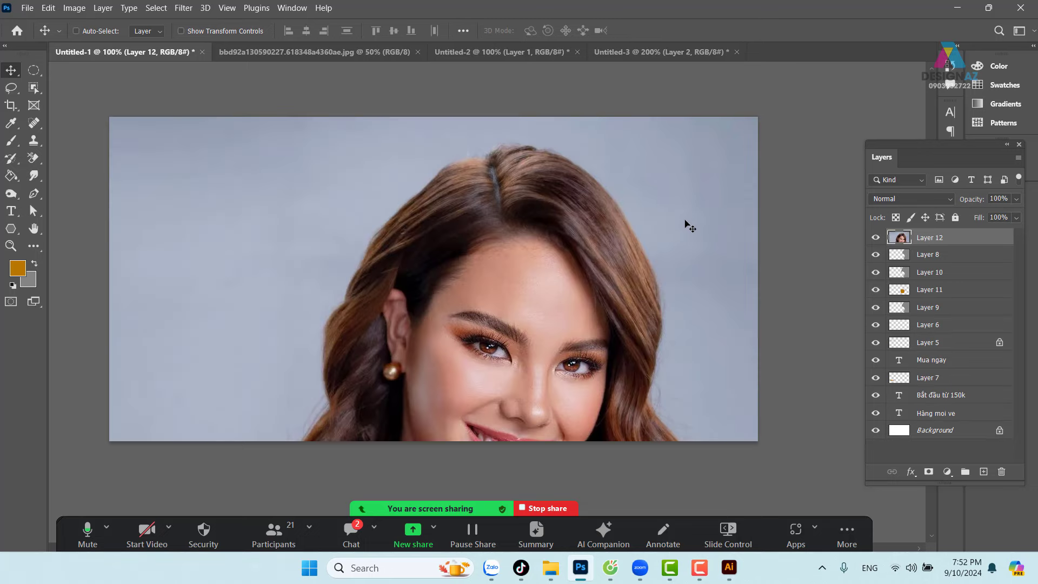
drag(511, 306, 638, 204)
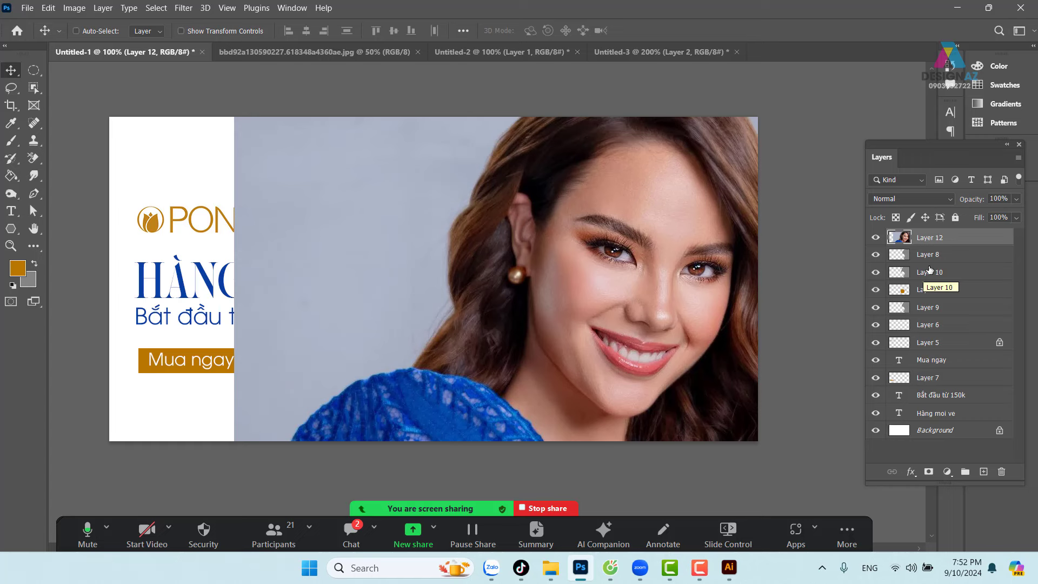
drag(930, 269, 952, 244)
alt+click(950, 244)
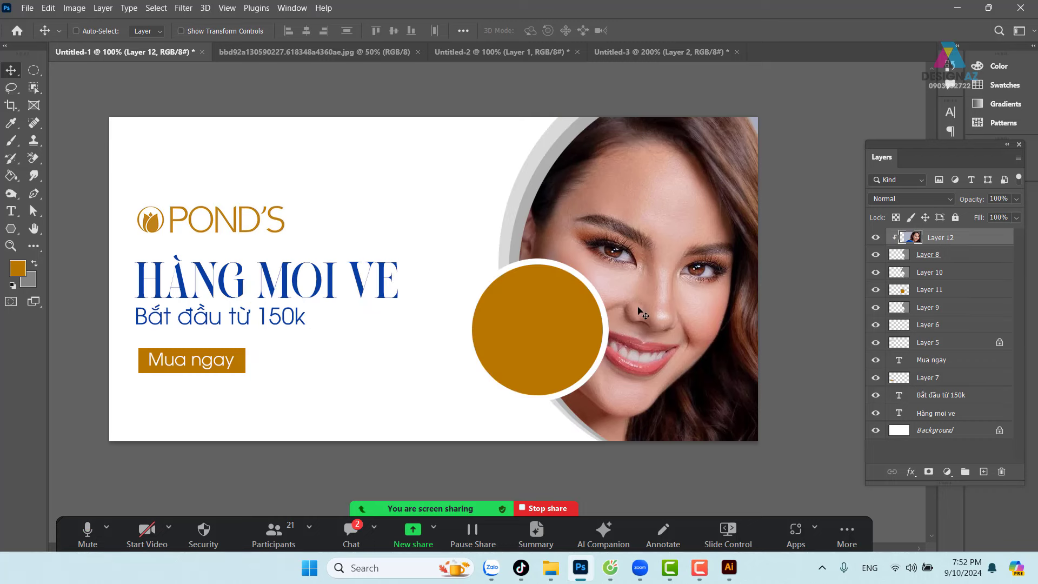
Free-transform the portrait down to about 52%, repositioning it as it shrinks.
key(ctrl+t)
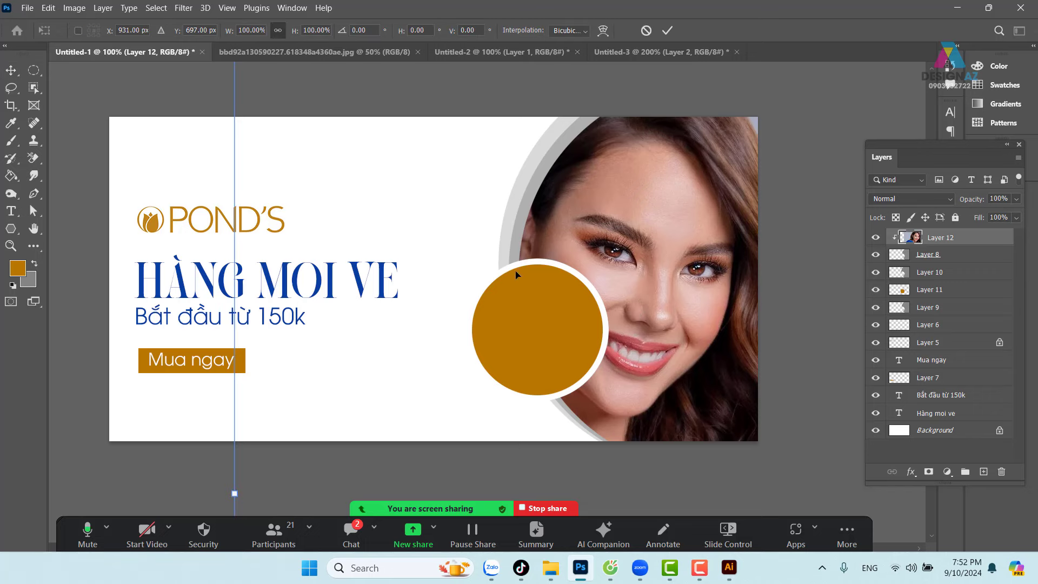
drag(388, 141, 408, 214)
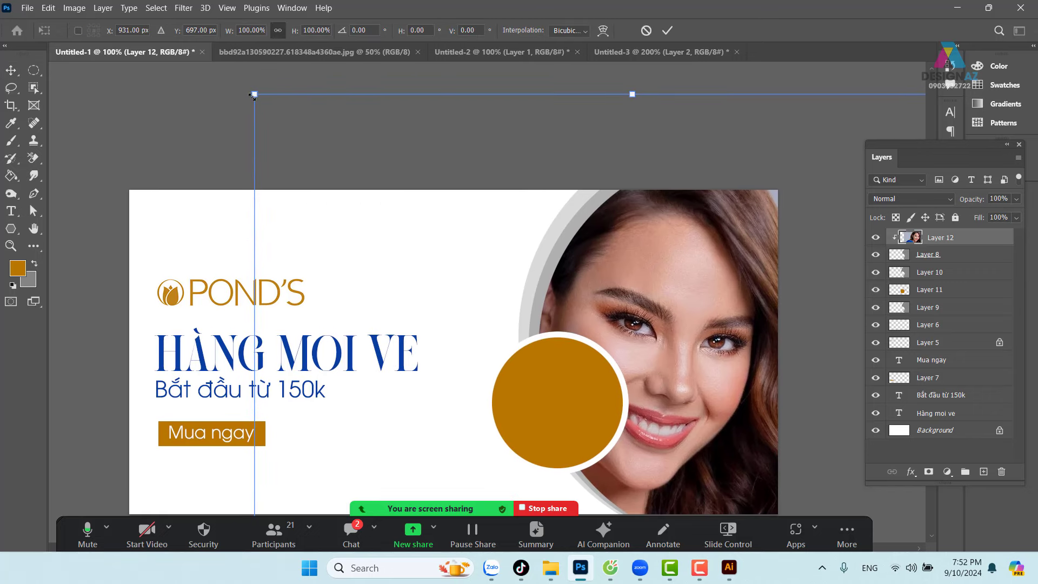
mouse_move(252, 96)
mouse_down()
mouse_move(366, 219)
mouse_move(606, 244)
mouse_move(601, 202)
mouse_up()
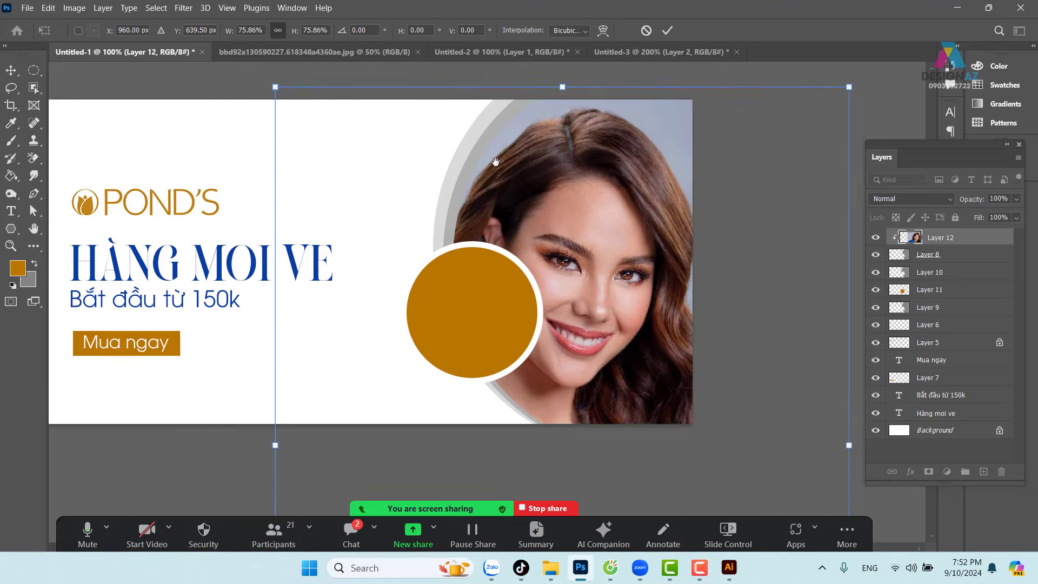
drag(616, 299, 501, 193)
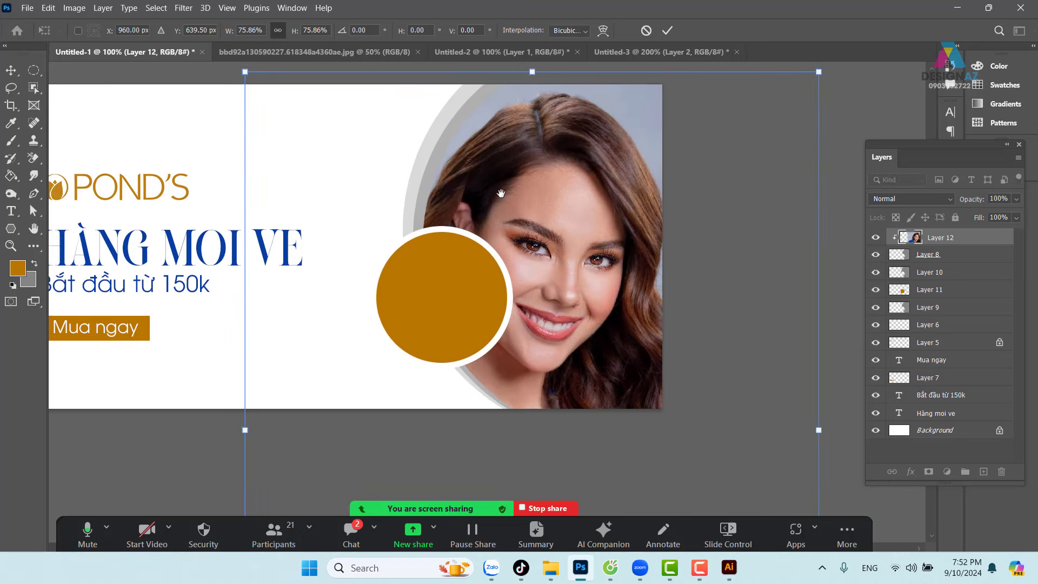
drag(804, 100, 624, 168)
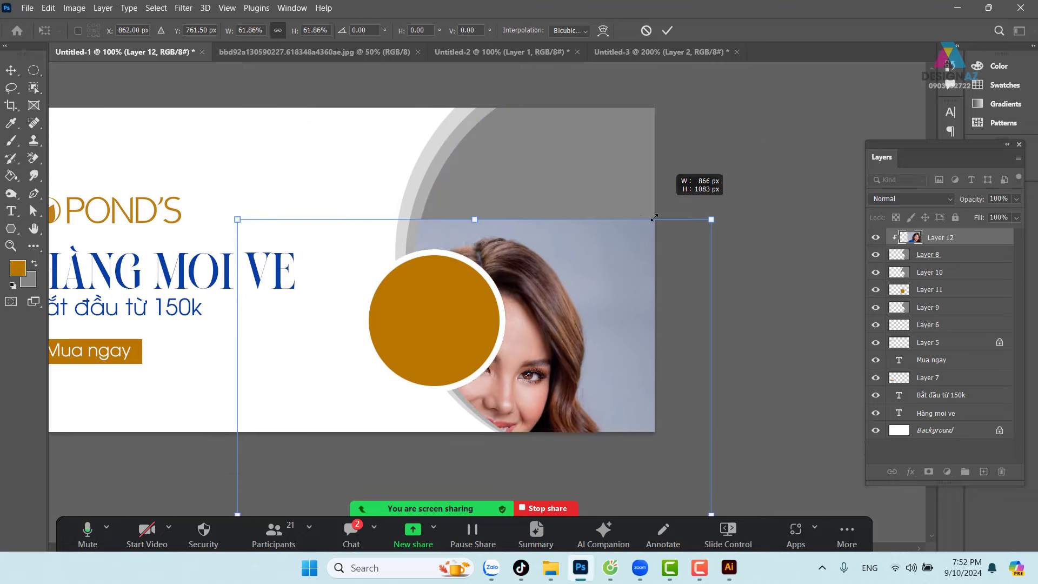
mouse_move(558, 156)
mouse_down()
mouse_move(604, 237)
mouse_move(613, 111)
mouse_up()
Settle the portrait at about 38%, shifted 19 px left and 1 px up, and apply.
drag(689, 108, 563, 290)
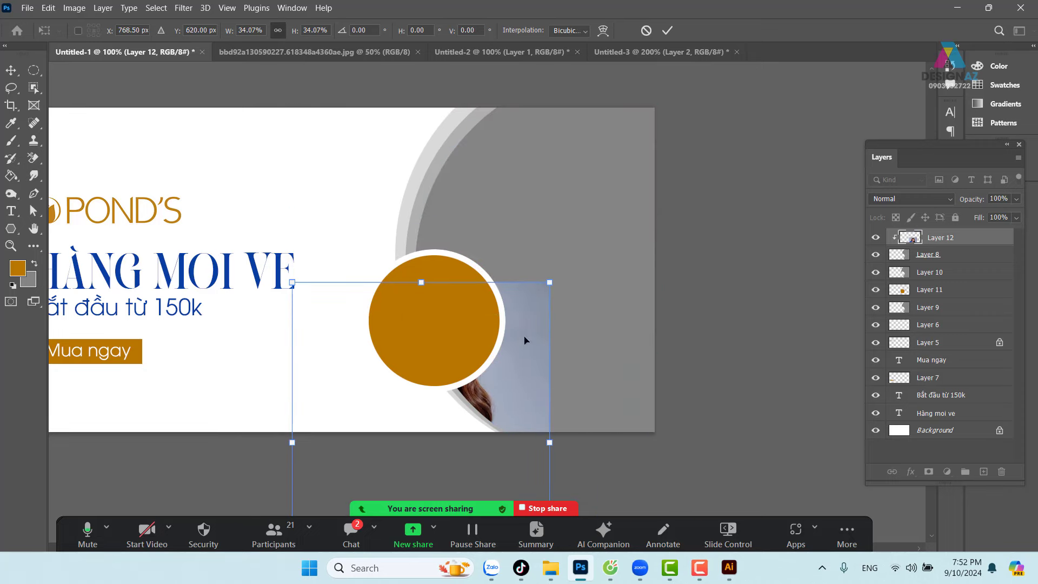
drag(527, 340, 643, 164)
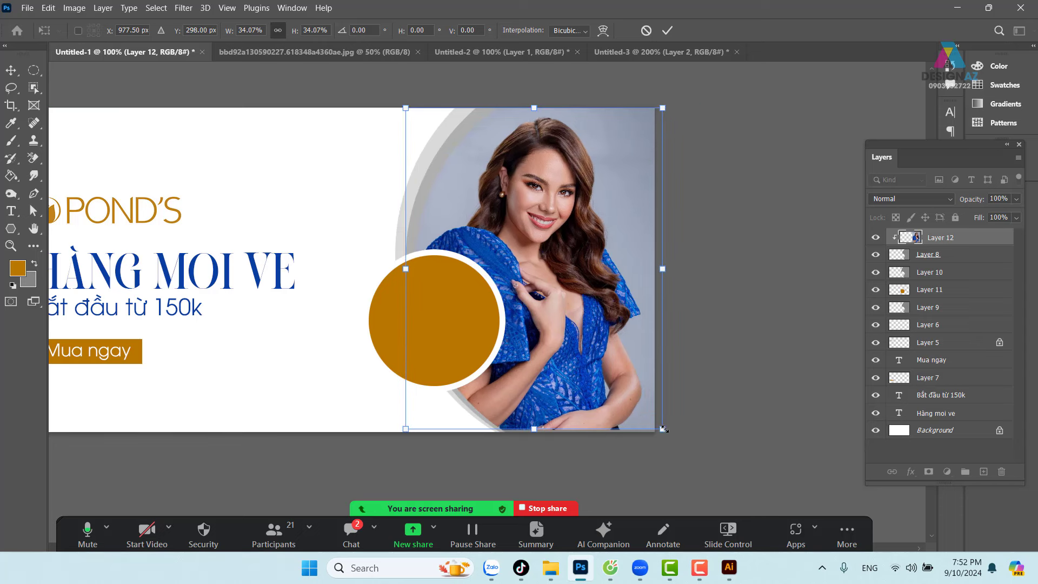
drag(664, 428, 694, 469)
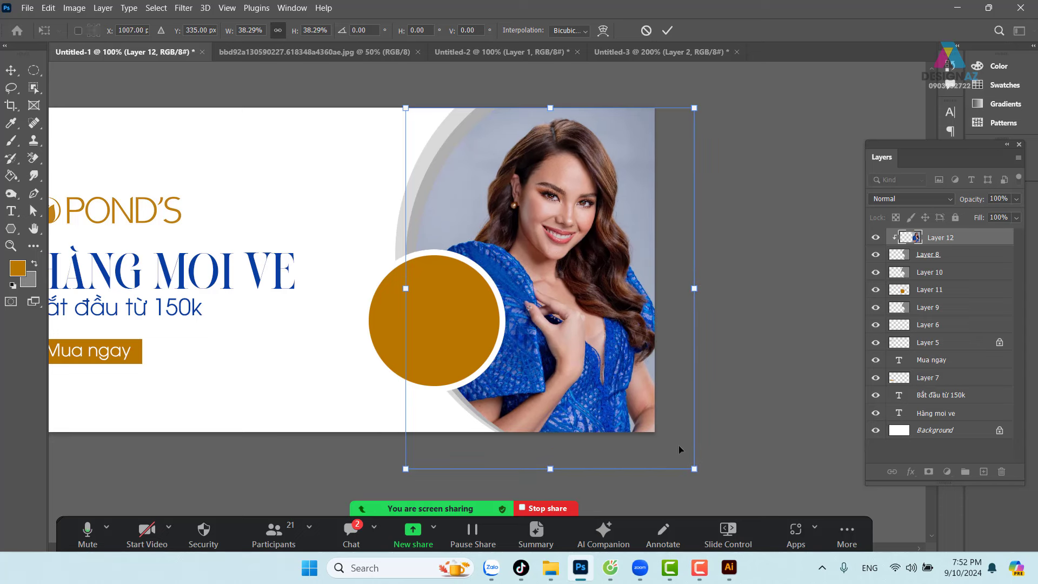
drag(618, 373, 602, 377)
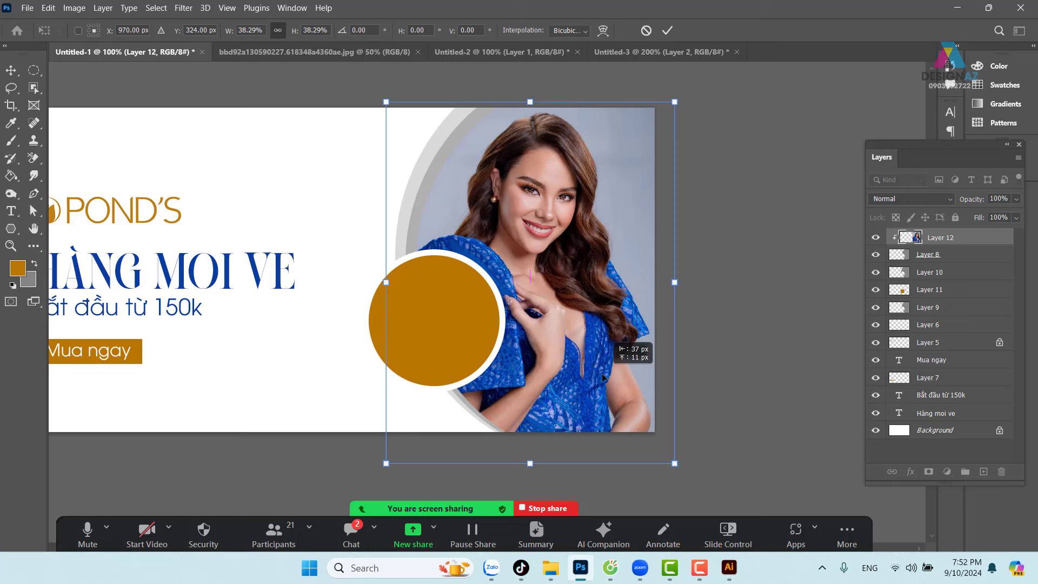
key(Up)
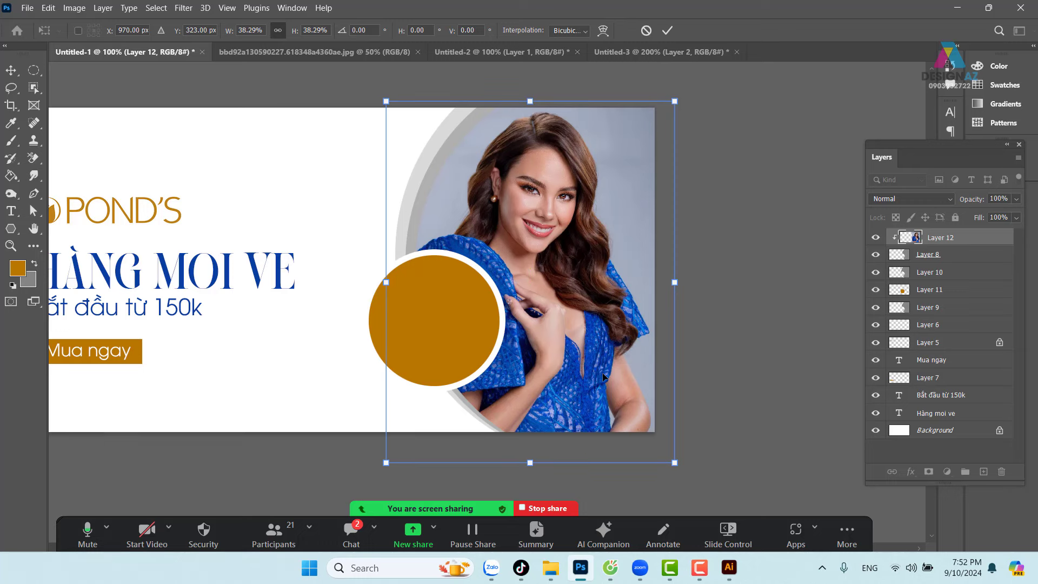
key(Return)
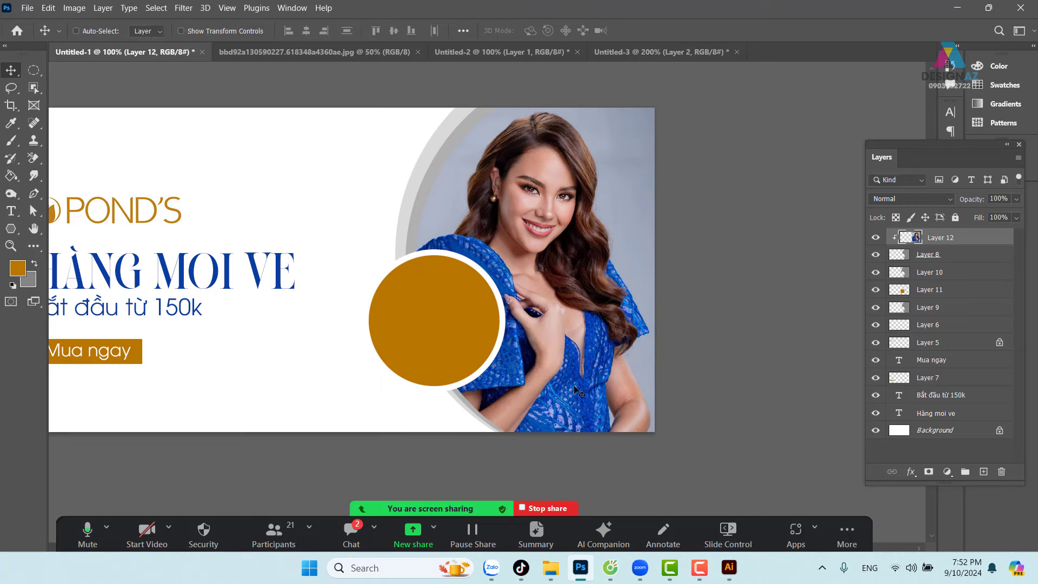
drag(422, 345, 496, 335)
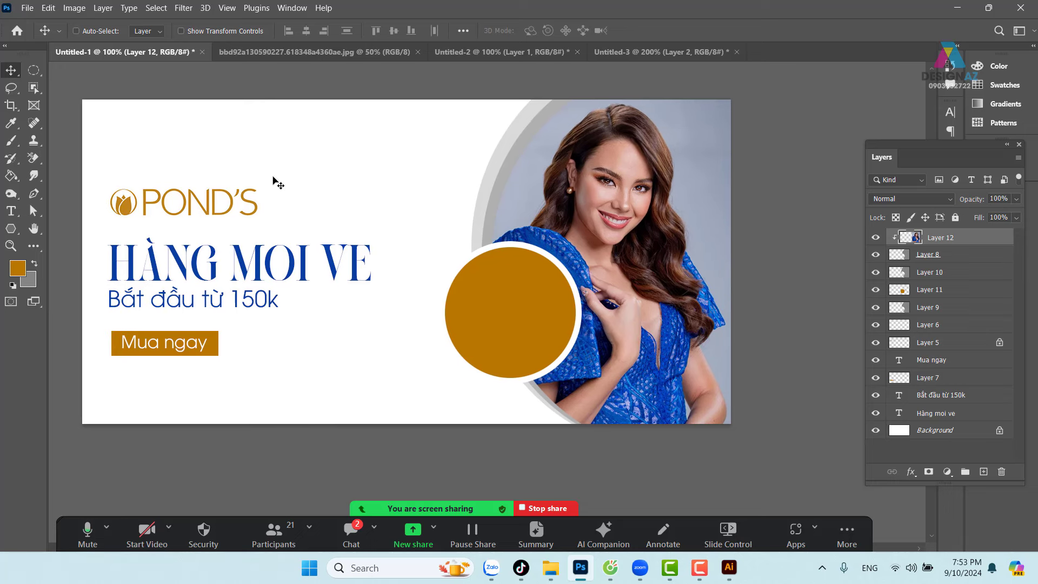
Select Layer 10, the grey arc, undoing an accidental move.
right_click(503, 175)
click(513, 181)
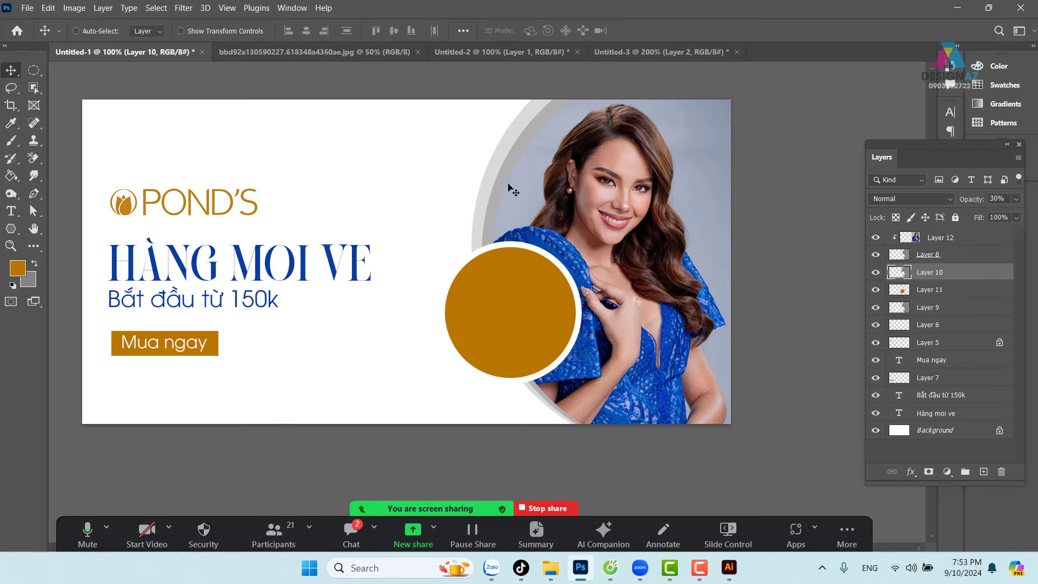
drag(505, 190, 471, 180)
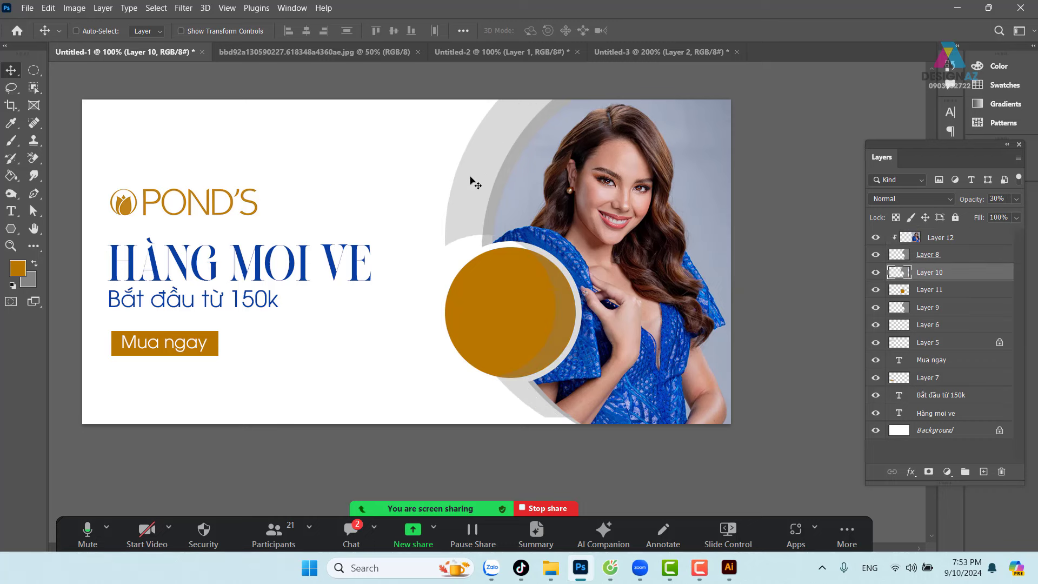
key(ctrl+z)
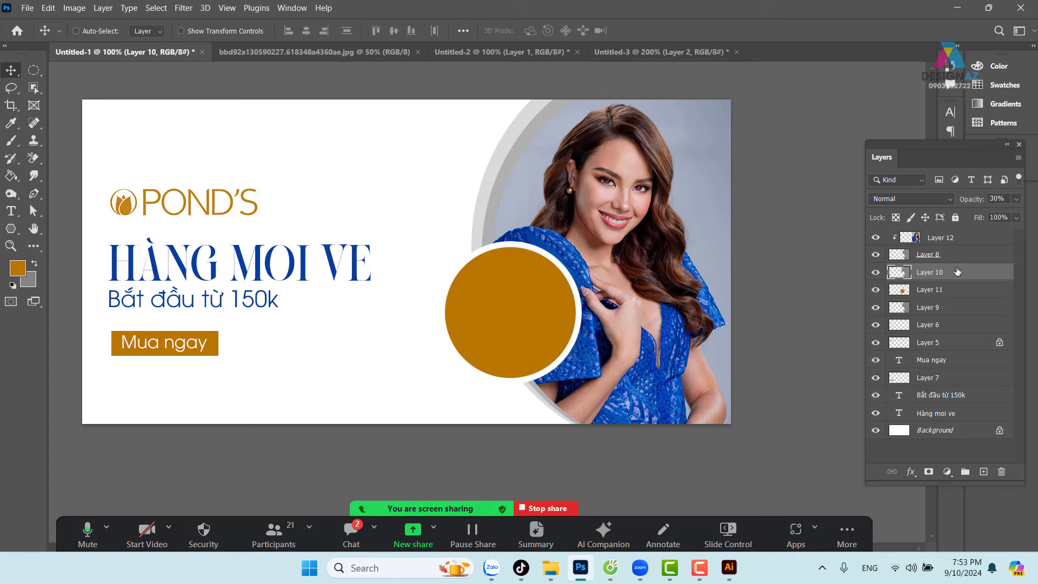
Move Layer 10 below Layer 9 and lock its transparent pixels.
mouse_move(492, 212)
mouse_down()
mouse_move(452, 212)
mouse_move(491, 216)
mouse_up()
drag(957, 276, 957, 318)
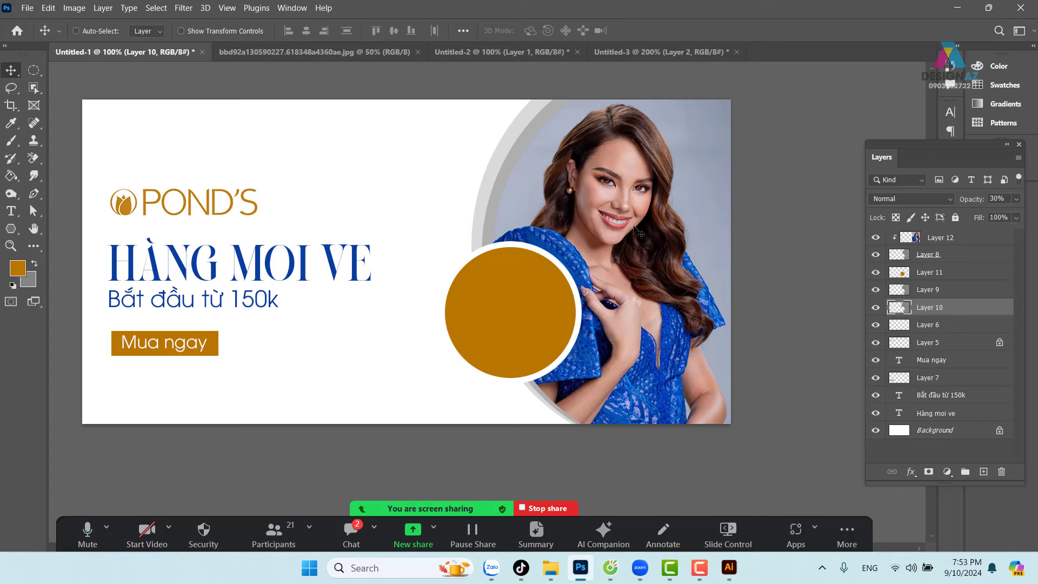
key(alt+BackSpace)
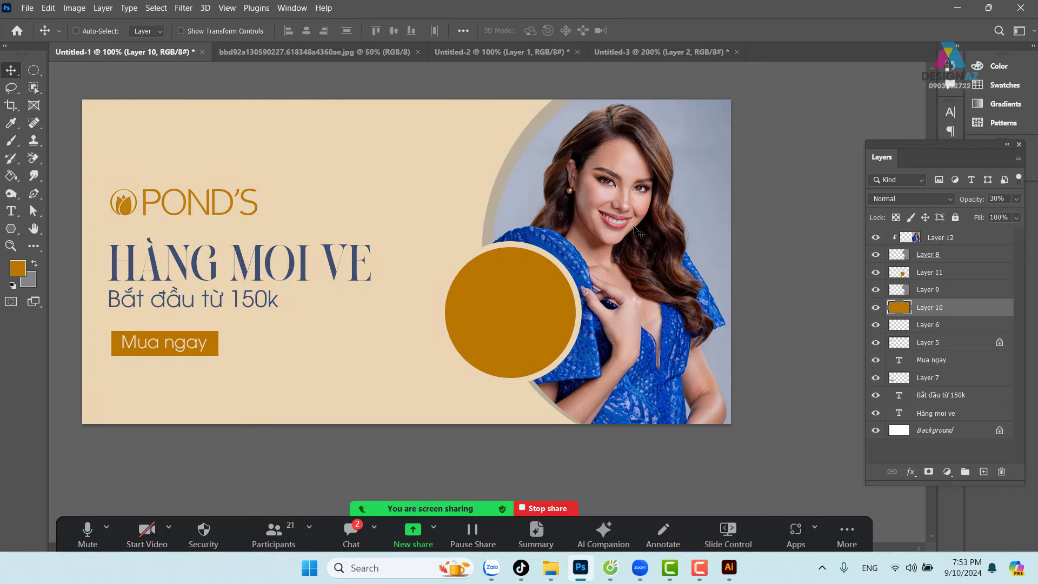
key(ctrl+z)
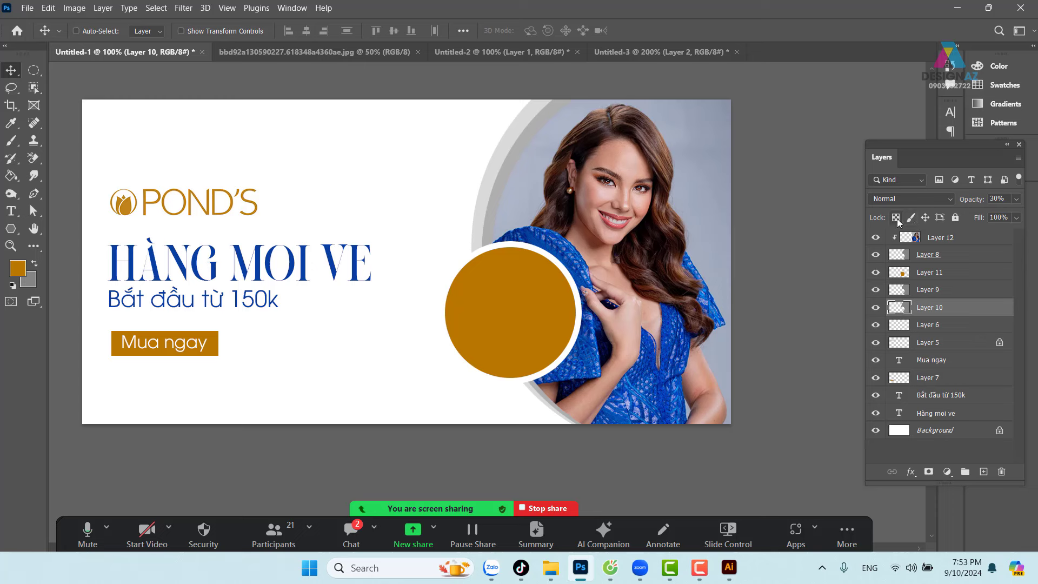
click(896, 217)
Mute the meeting microphone and pause the screen recording.
click(87, 532)
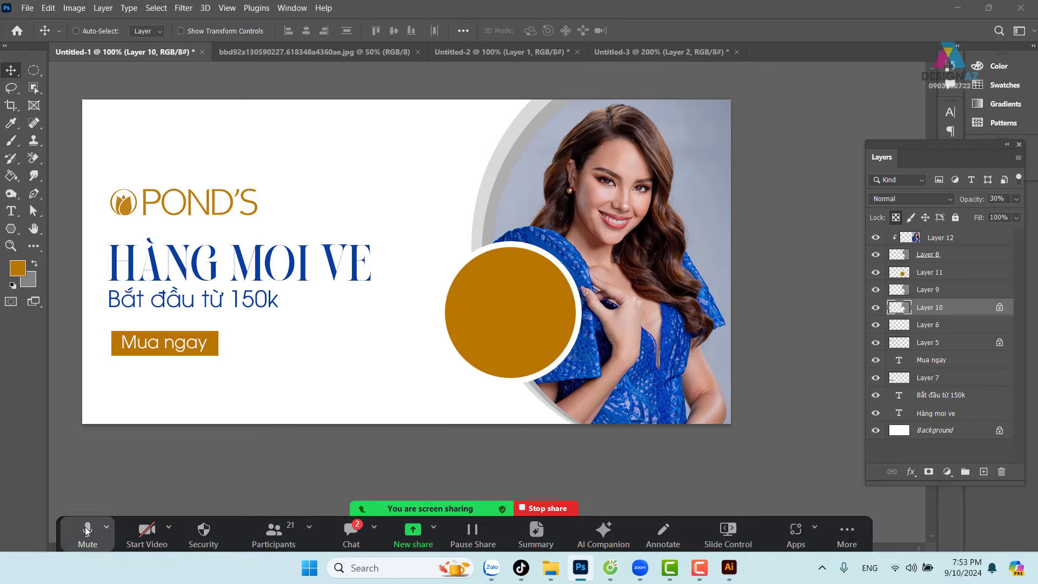
mouse_move(640, 568)
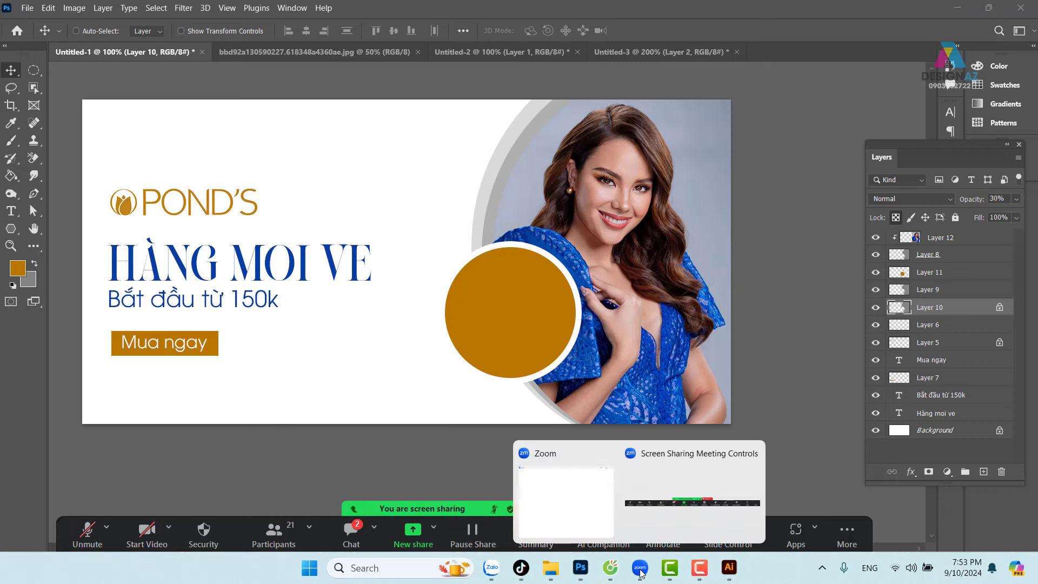
click(699, 568)
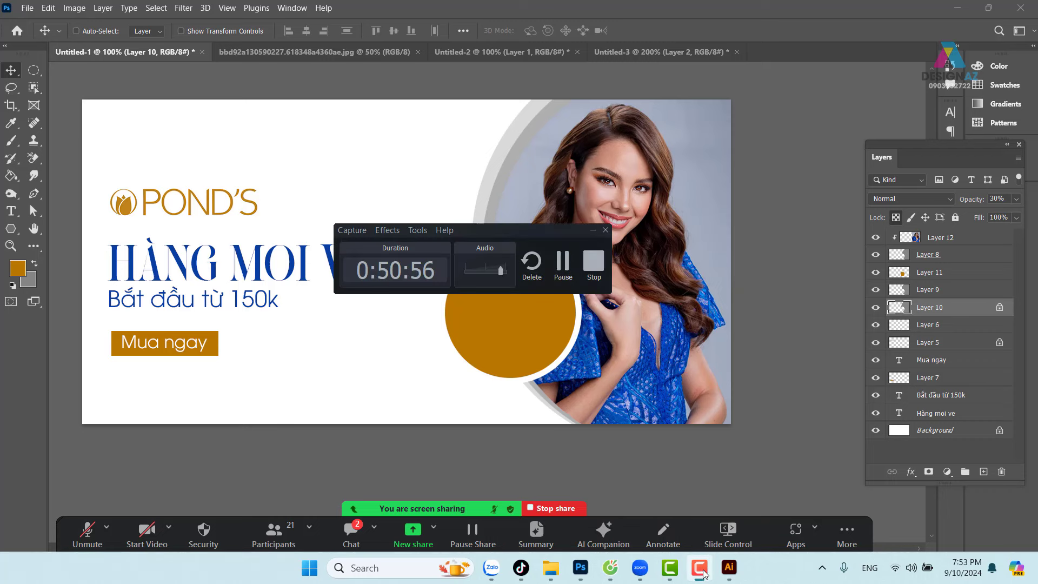
click(567, 265)
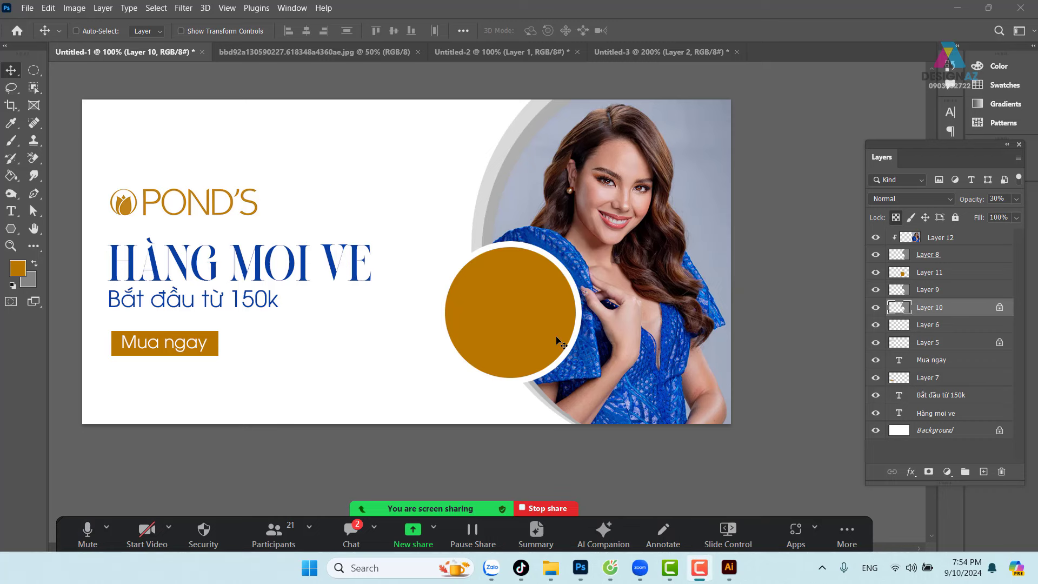
Back in Photoshop, fill Layer 10's grey arc with the gold foreground colour.
click(505, 181)
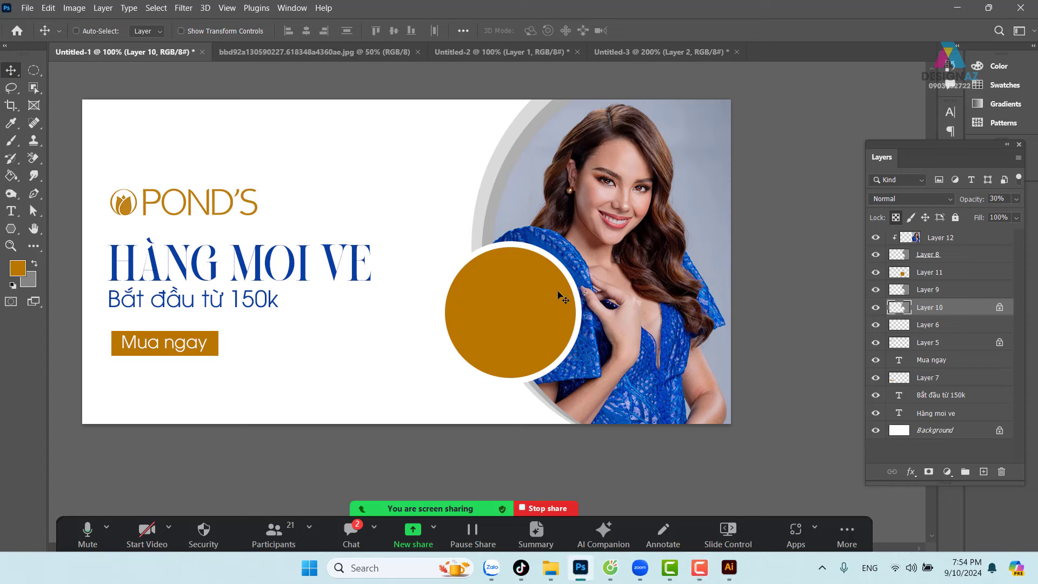
key(alt)
key(alt+BackSpace)
Set up the Brush tool with a hard round tip at about 4 px.
click(11, 140)
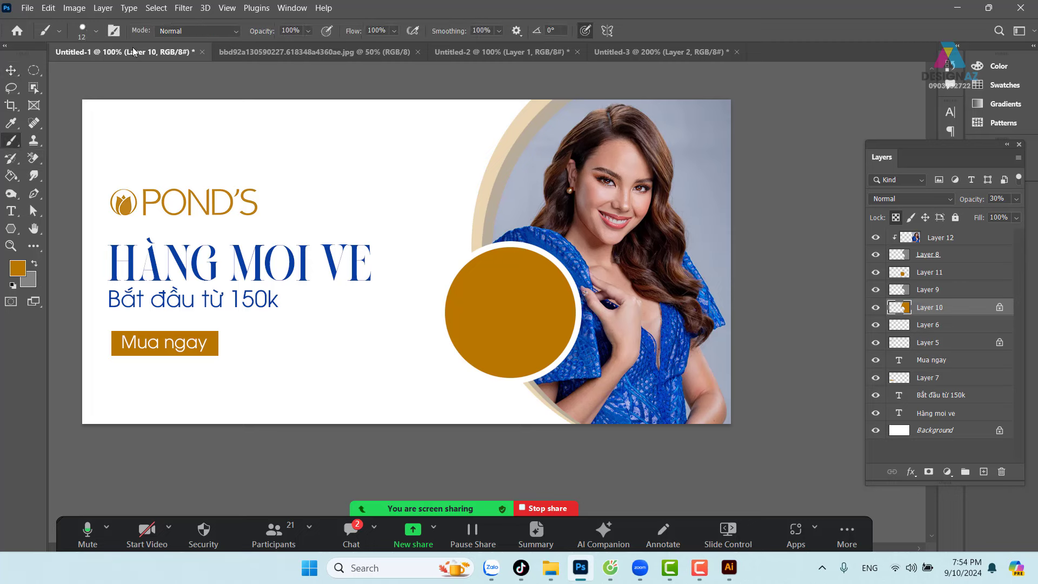
click(96, 31)
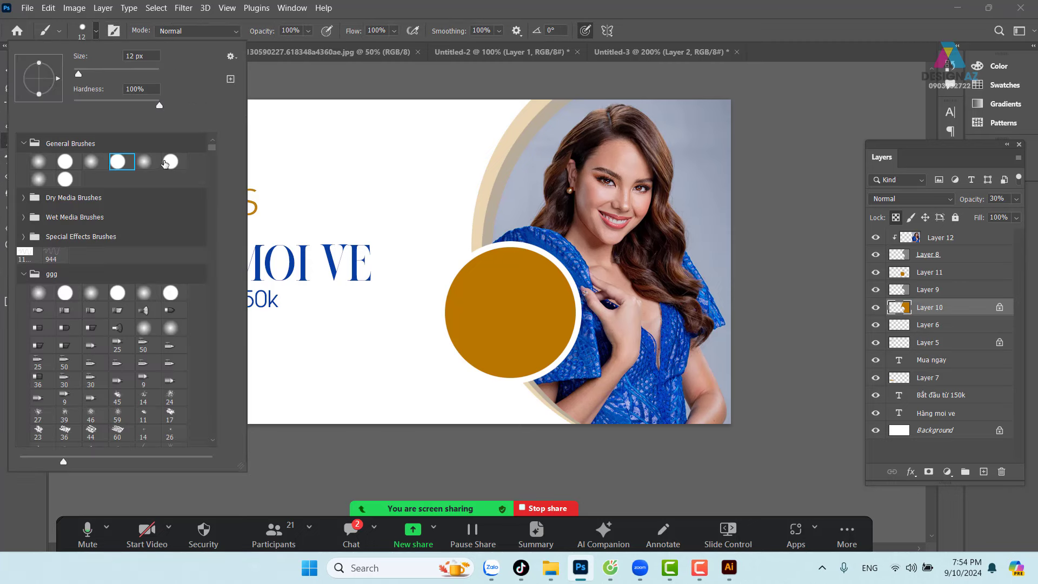
click(170, 162)
drag(77, 75, 75, 74)
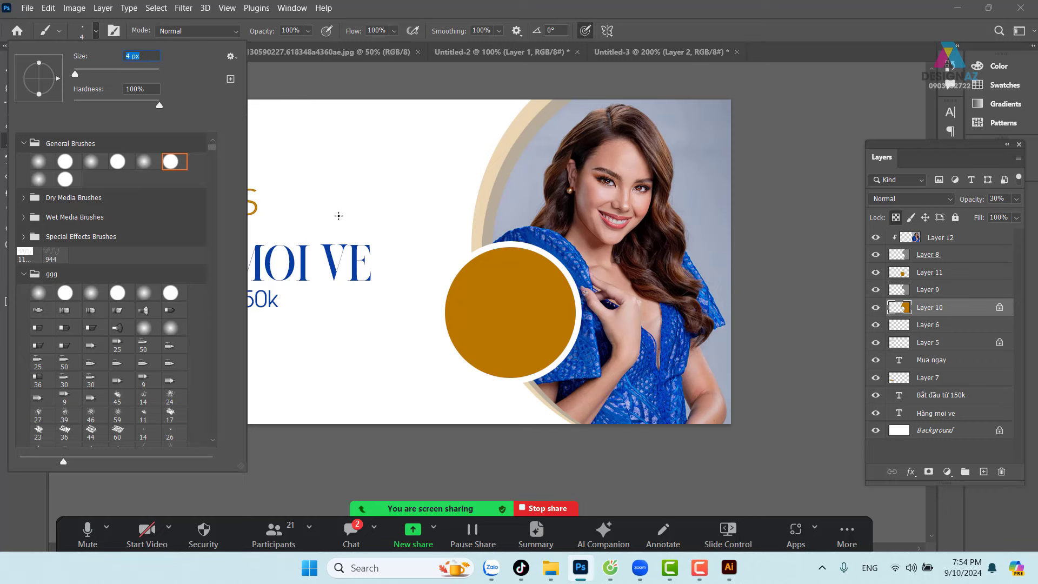
click(273, 199)
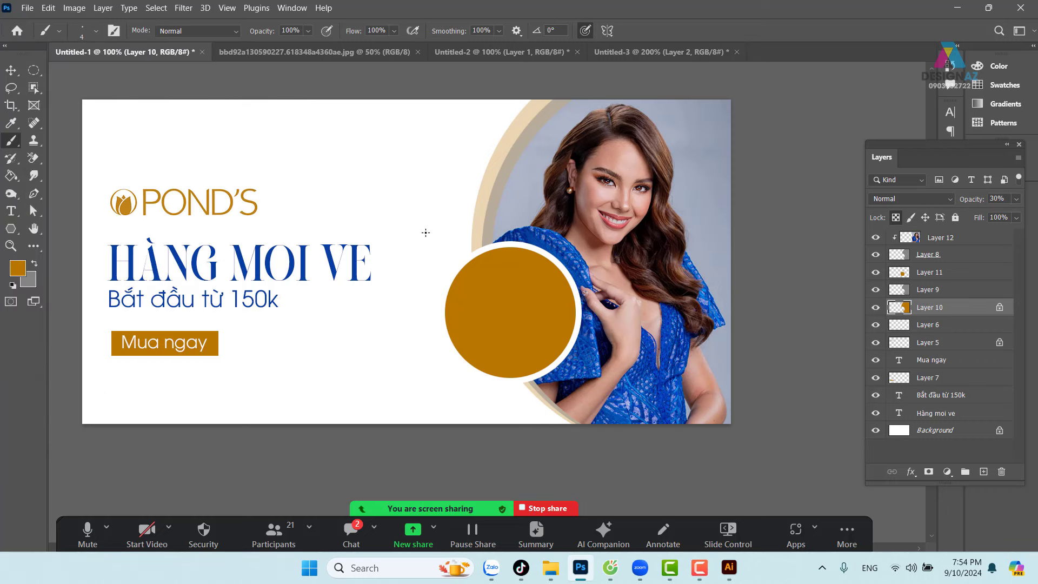
Add new Layer 13 above Layer 10, sketch two trial triangle strokes, then undo them.
click(984, 471)
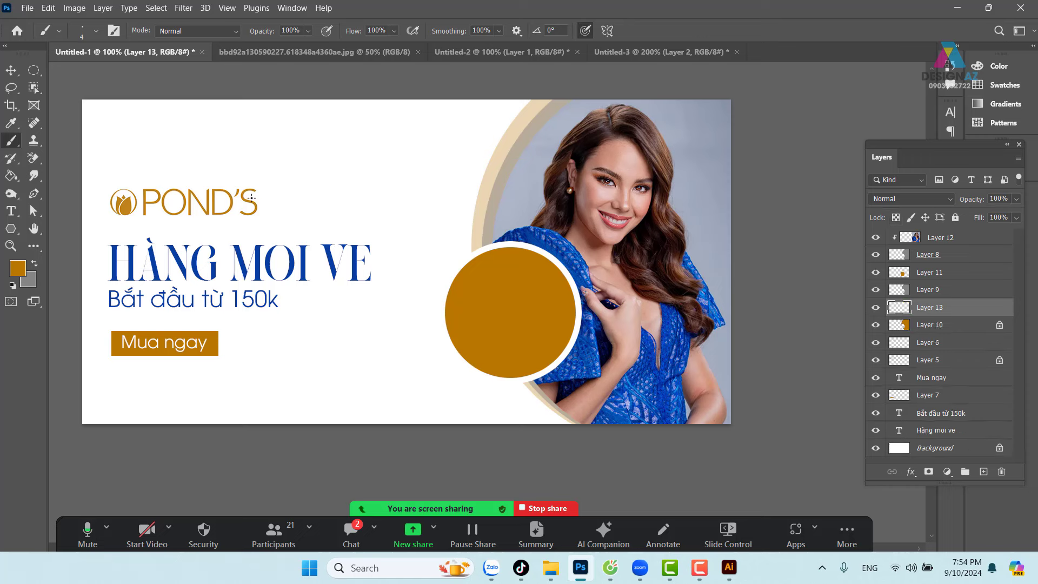
mouse_move(262, 195)
mouse_down()
mouse_move(455, 239)
mouse_move(184, 367)
mouse_up()
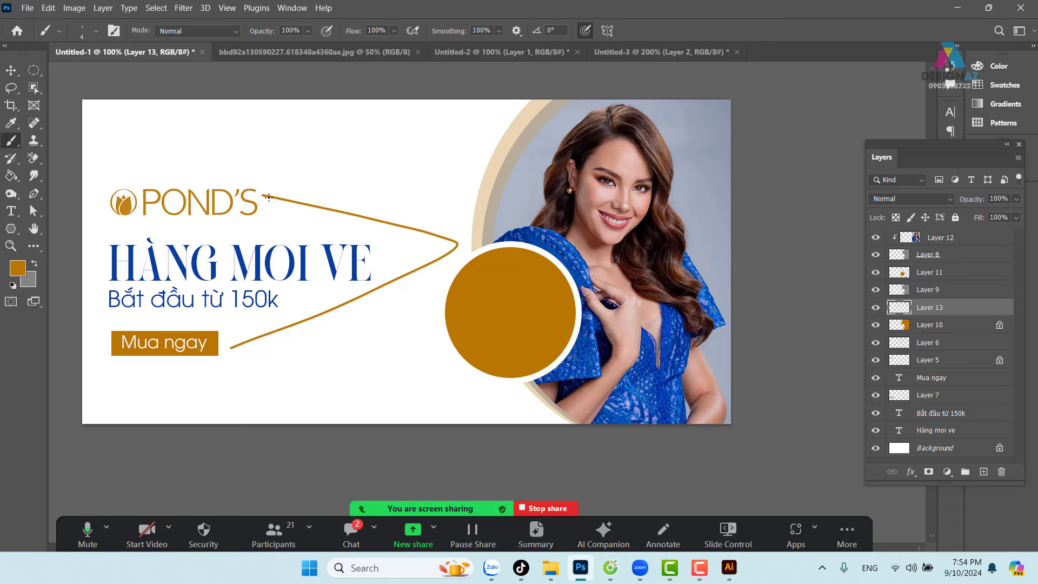
drag(260, 198, 224, 347)
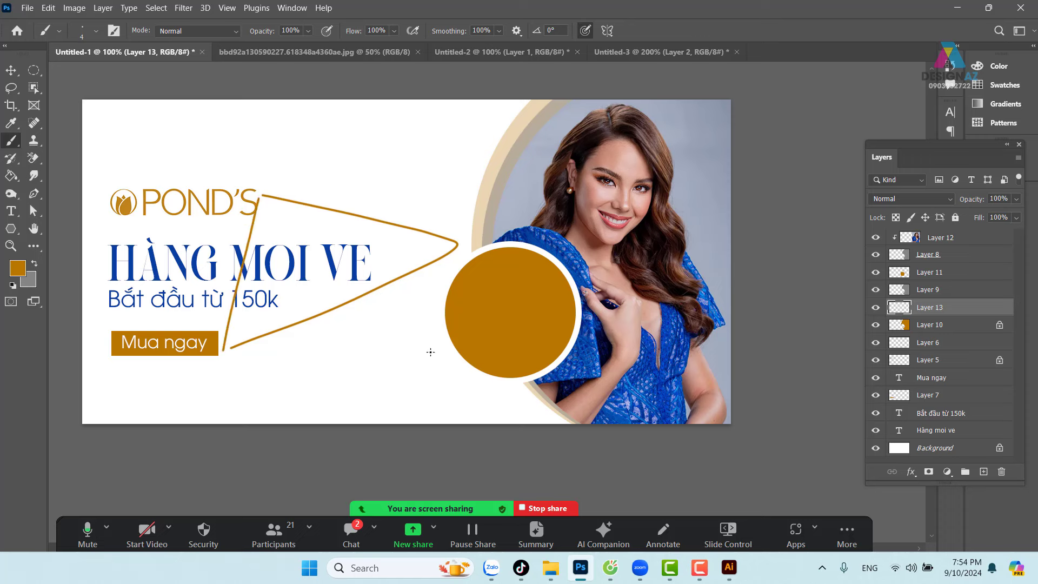
key(ctrl+z)
key(ctrl+z)
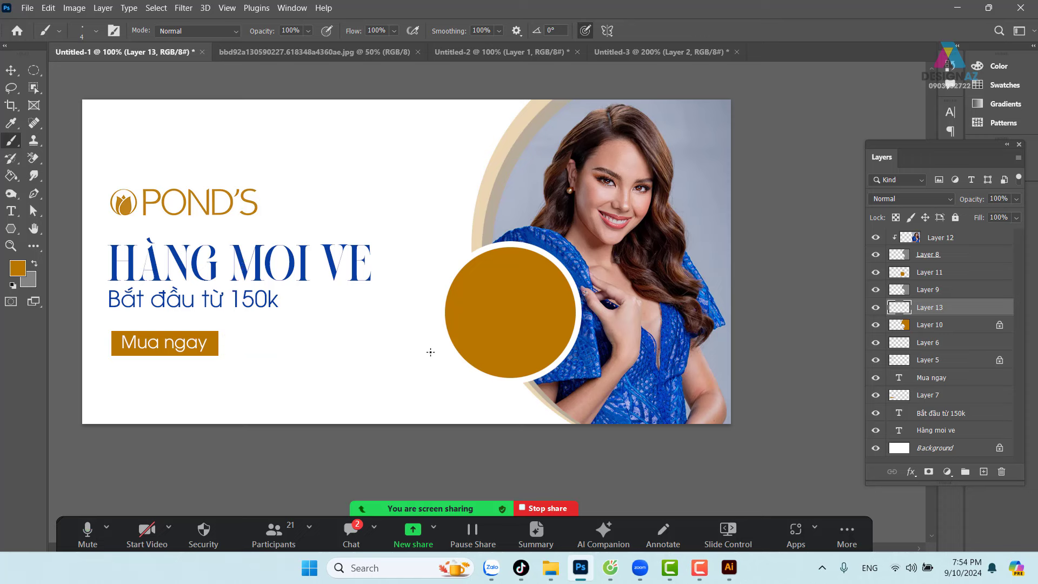
Lock Layer 9's transparent pixels and fill its ring with gold.
click(16, 72)
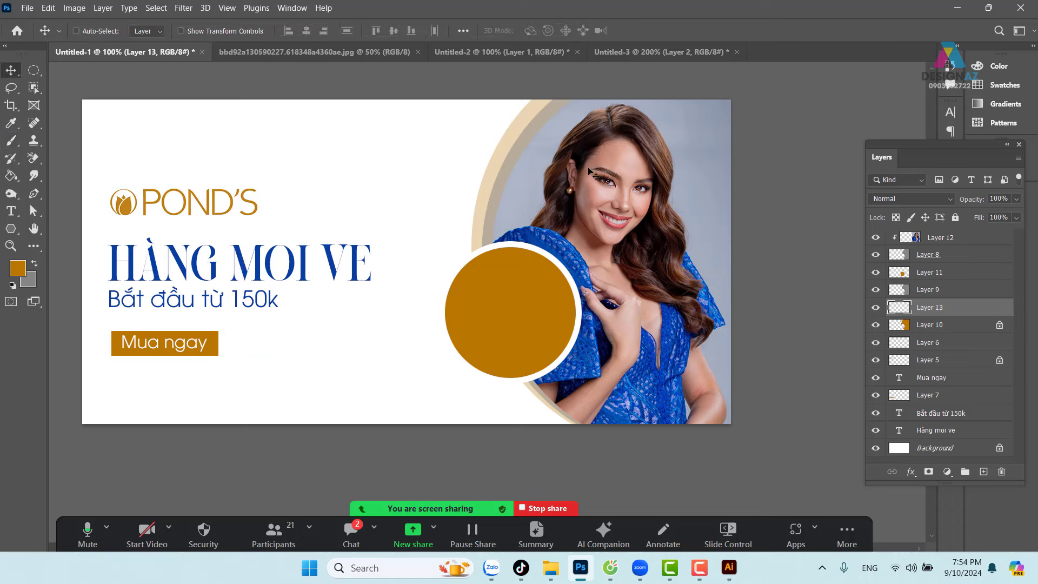
click(944, 292)
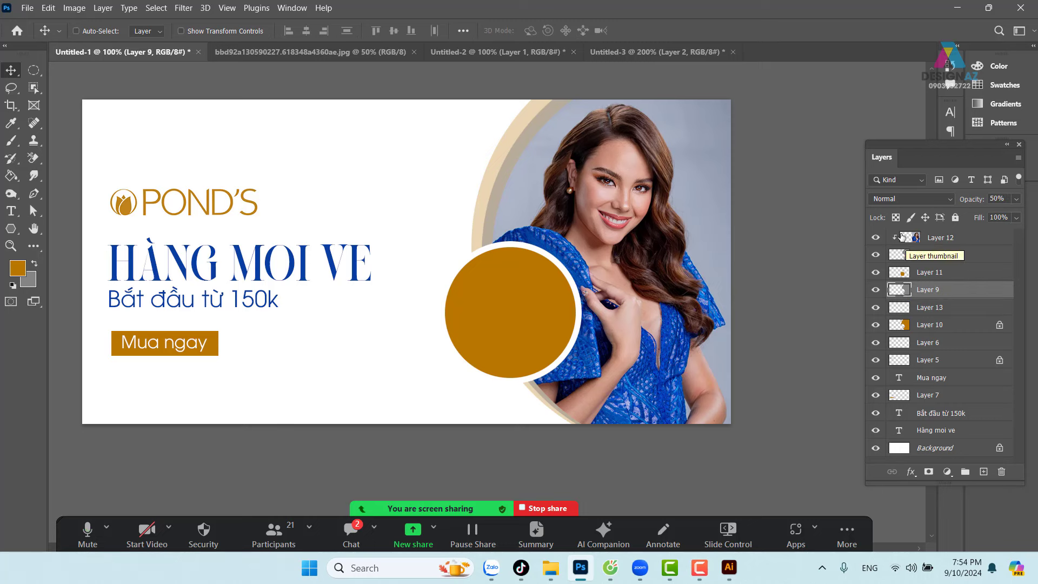
click(896, 217)
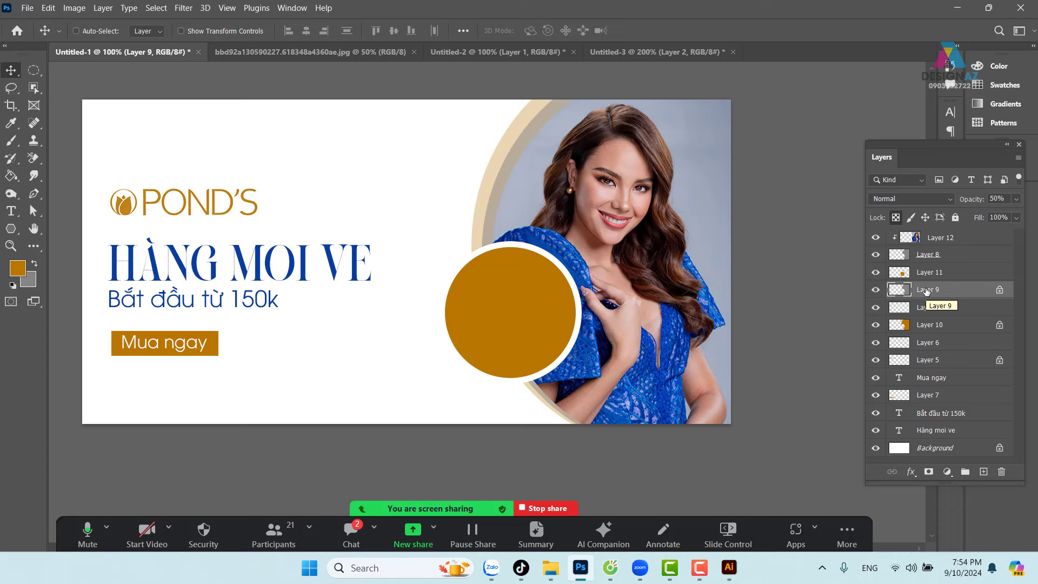
key(alt+BackSpace)
Select Layer 11, the gold circle, undoing an accidental nudge.
right_click(499, 285)
click(518, 290)
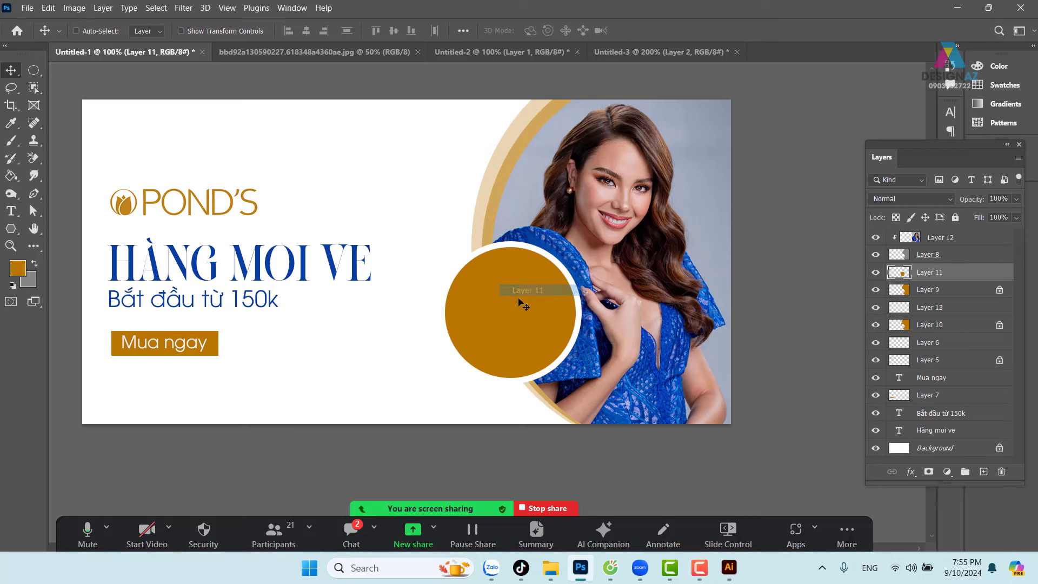
drag(513, 297, 513, 300)
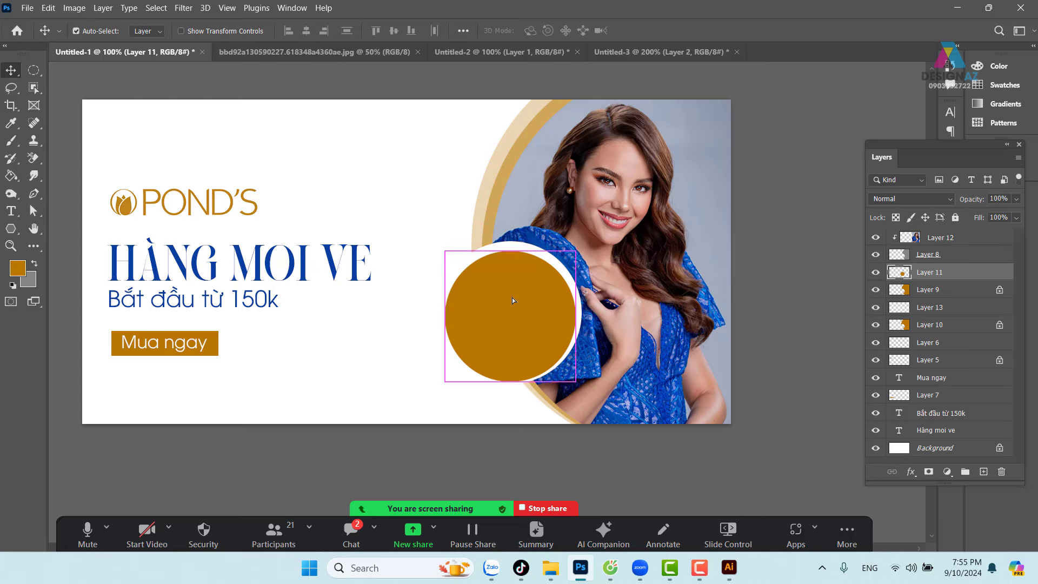
key(ctrl+z)
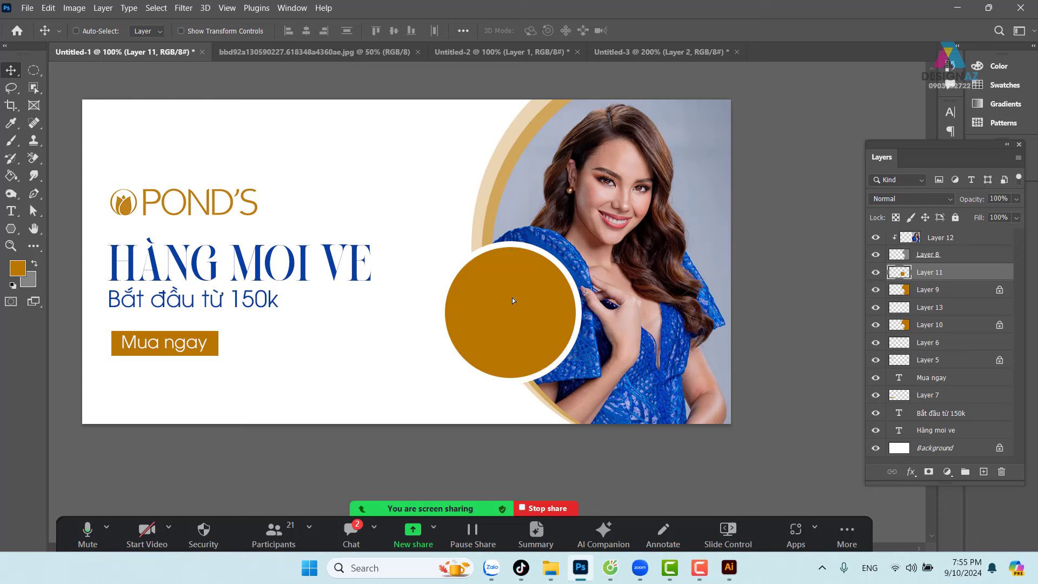
Duplicate the gold circle and move the copy above the headline beside the POND'S logo.
key(ctrl)
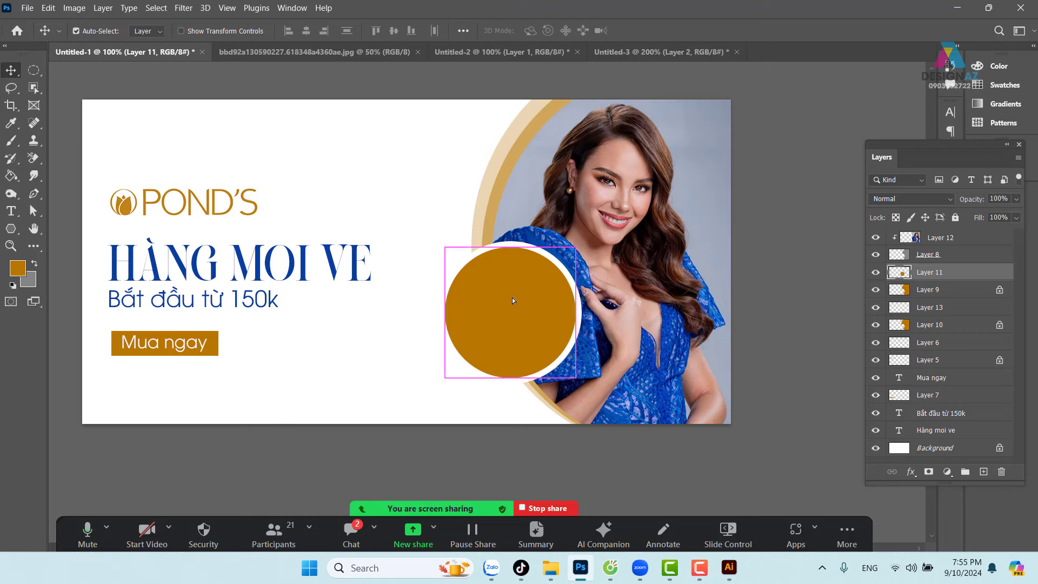
key(ctrl+j)
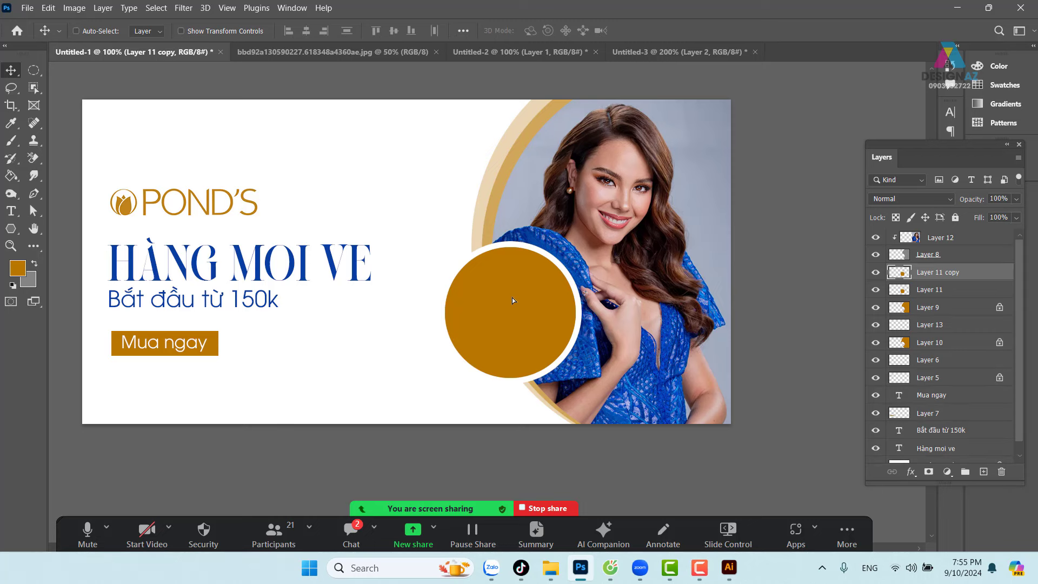
mouse_move(539, 286)
mouse_down()
mouse_move(390, 220)
mouse_move(400, 192)
mouse_up()
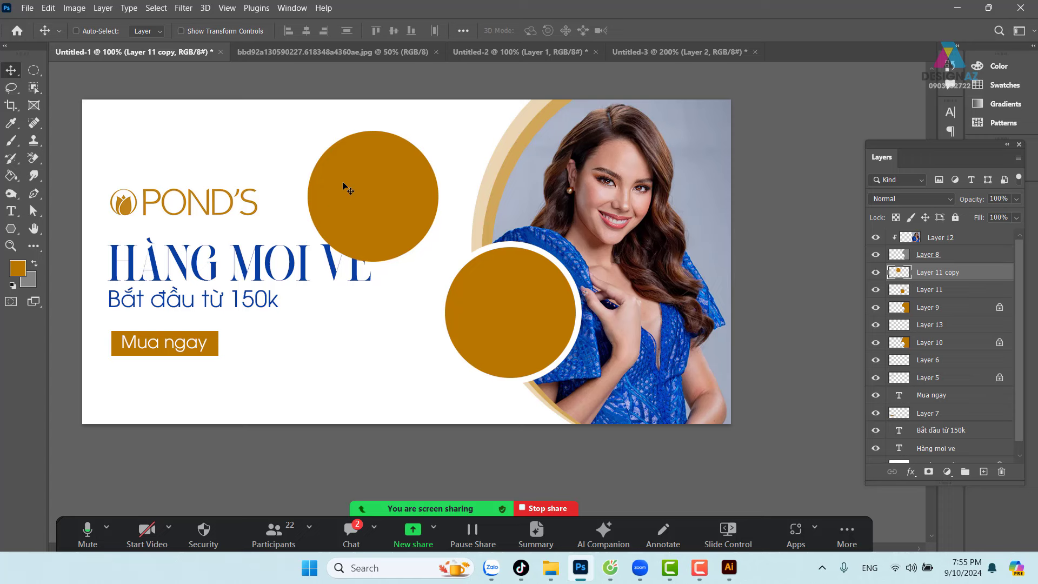
Fill the circle copy with a light tan colour, locking its transparent pixels first.
click(18, 267)
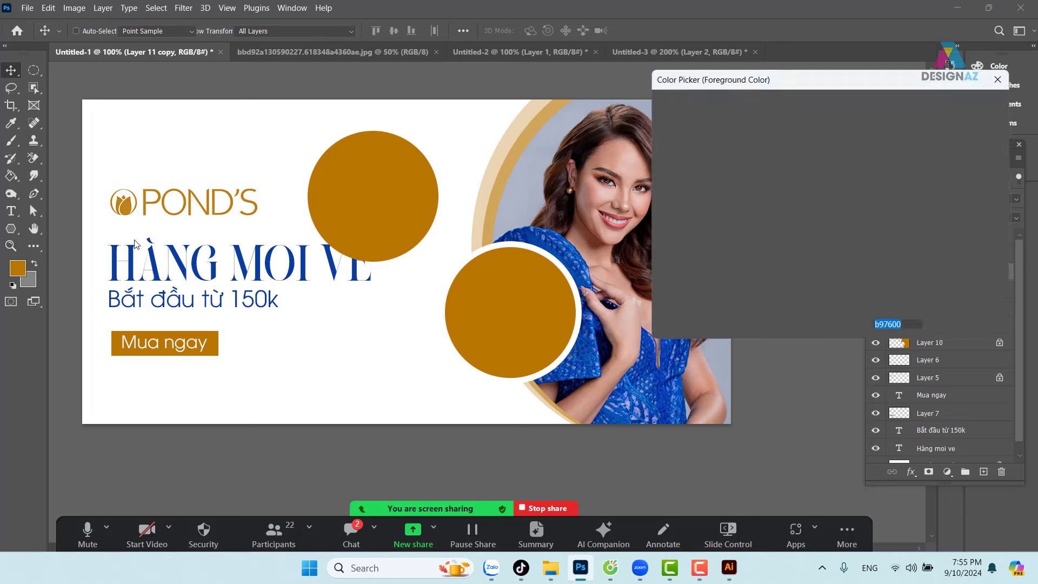
drag(752, 151, 736, 132)
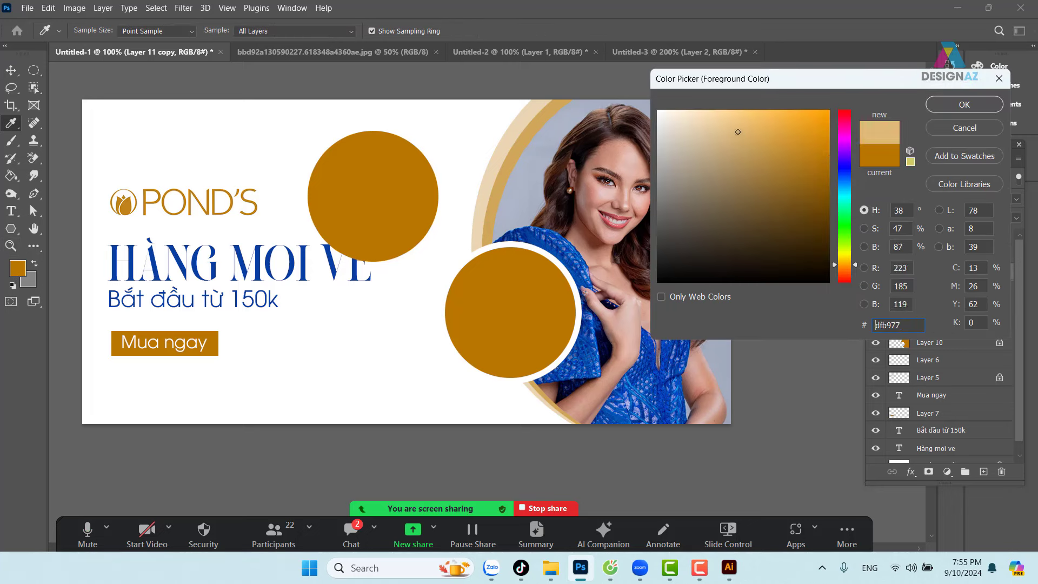
click(964, 105)
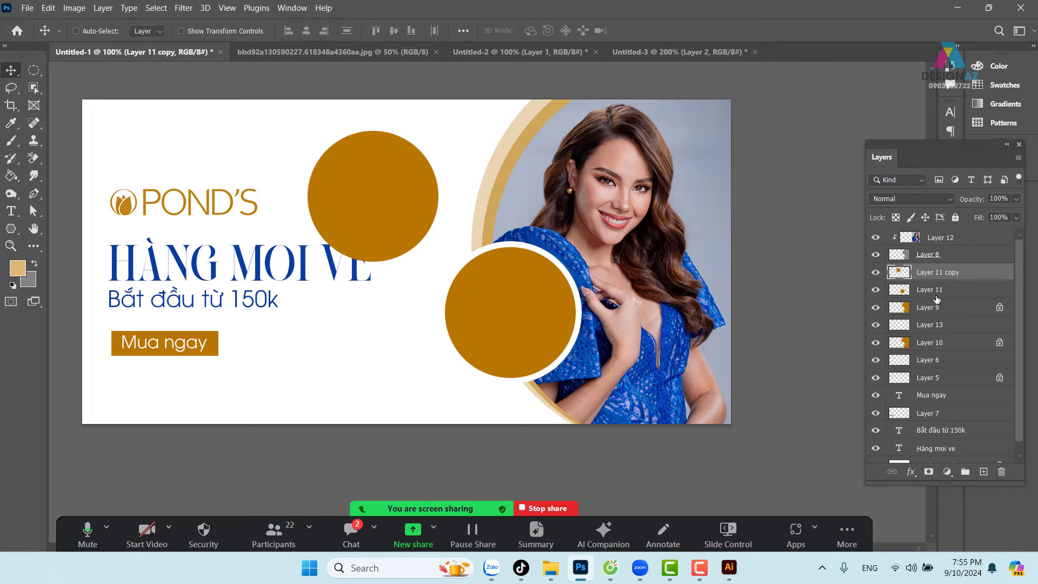
click(896, 217)
key(alt+BackSpace)
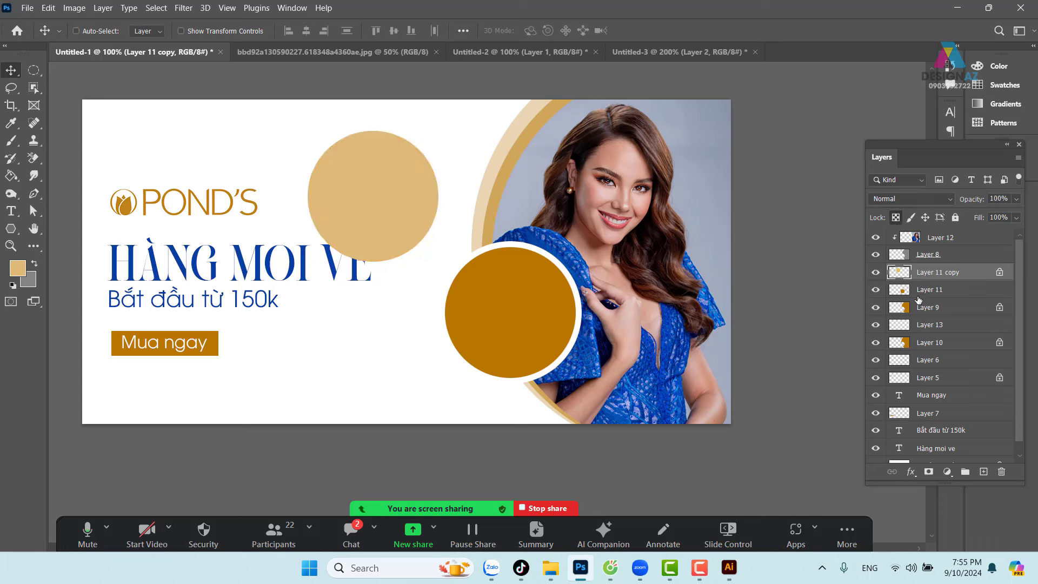
Reposition the tan circle and scale it to about 94% to reveal a gold ring.
drag(454, 224, 484, 307)
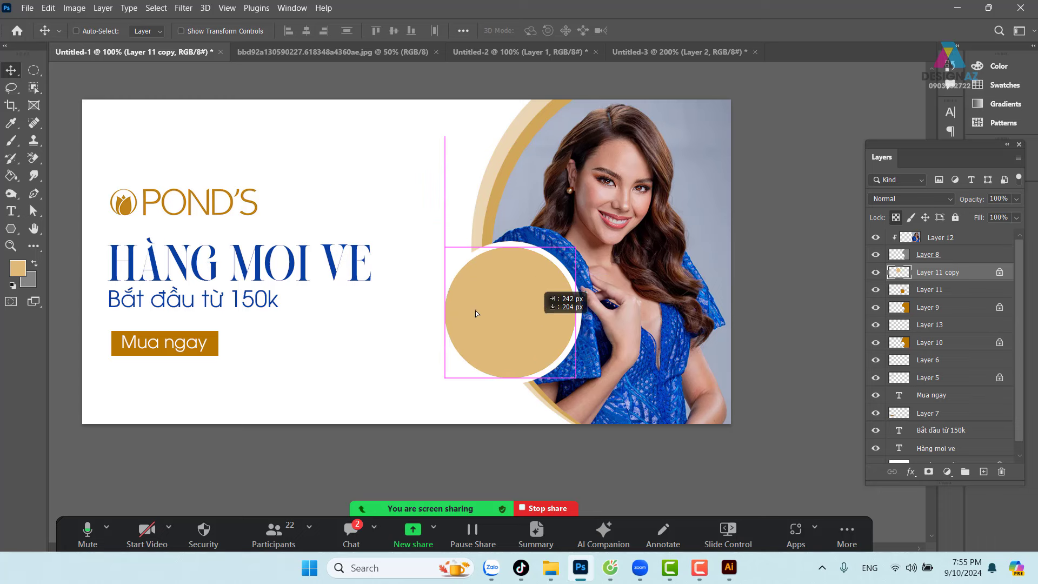
drag(485, 307, 533, 323)
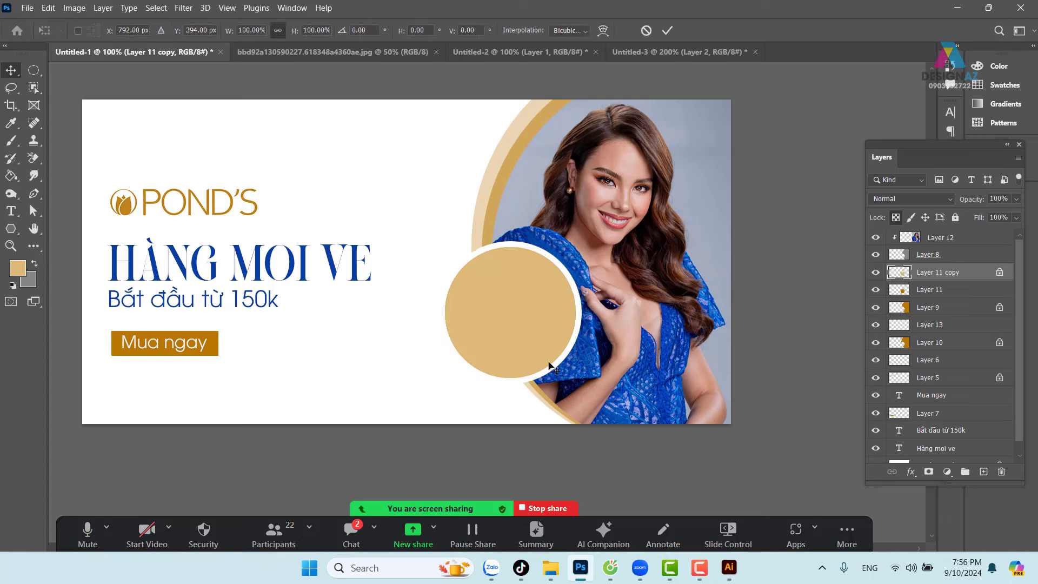
key(ctrl+t)
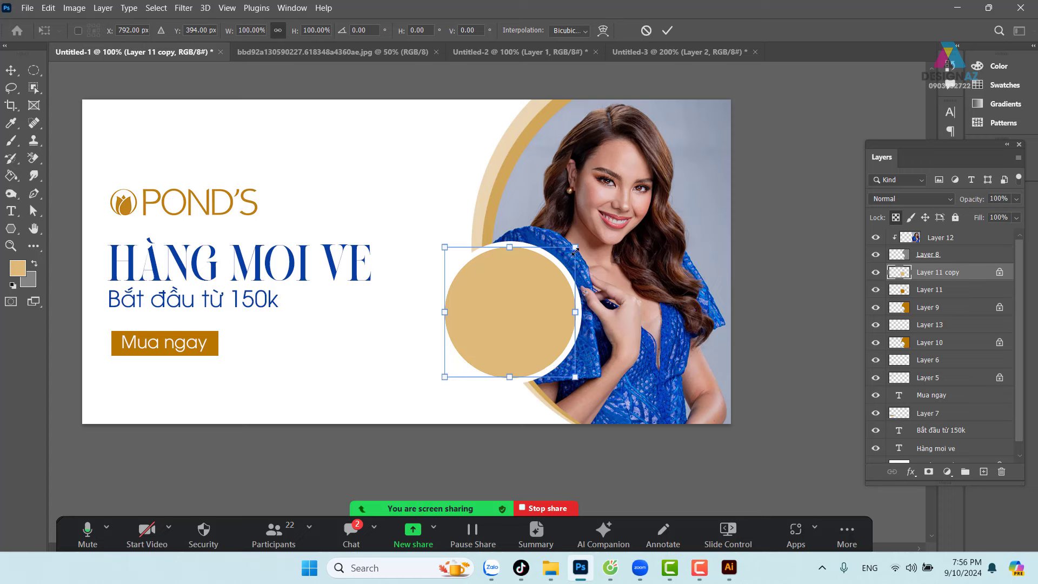
drag(574, 250, 571, 250)
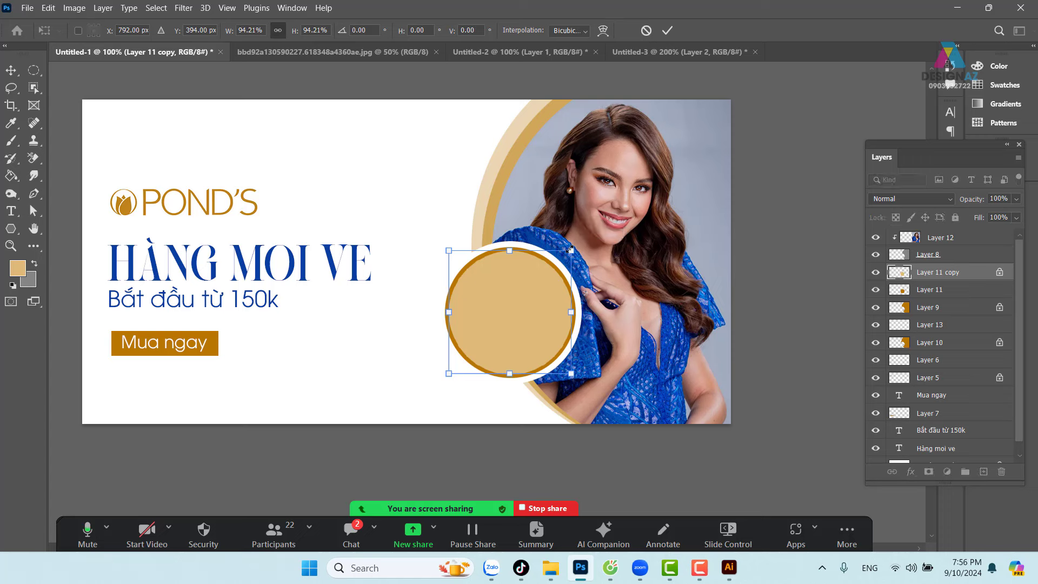
key(Return)
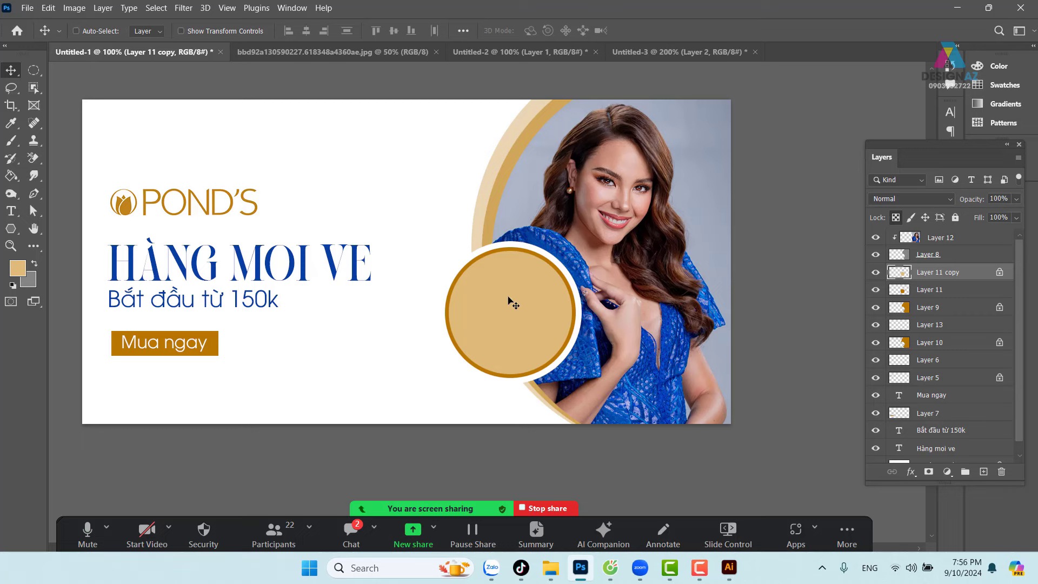
key(ctrl)
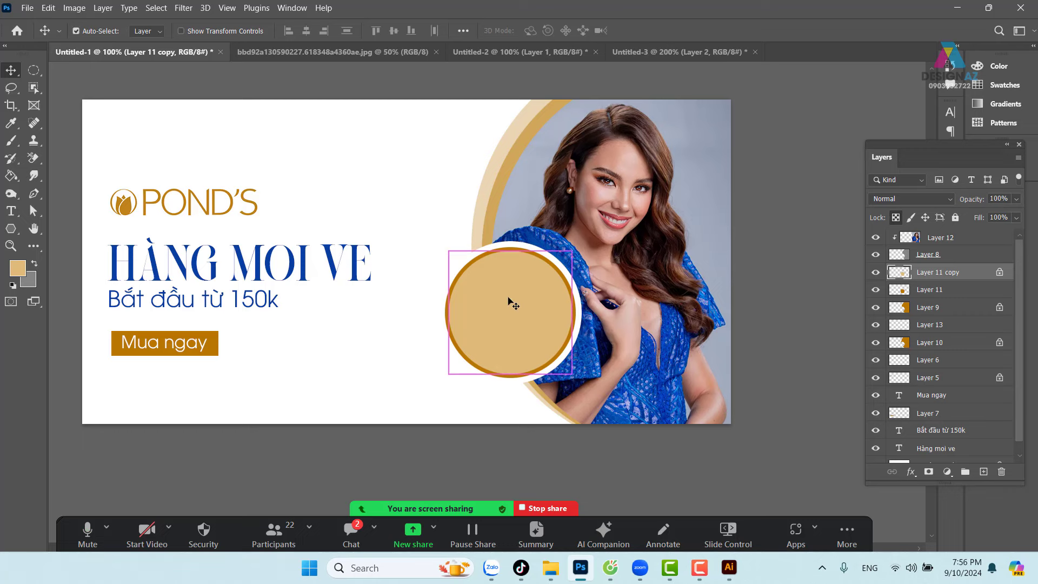
Open the first cream jar photo from Behance_files folder 4, viewed as Large icons.
key(ctrl+o)
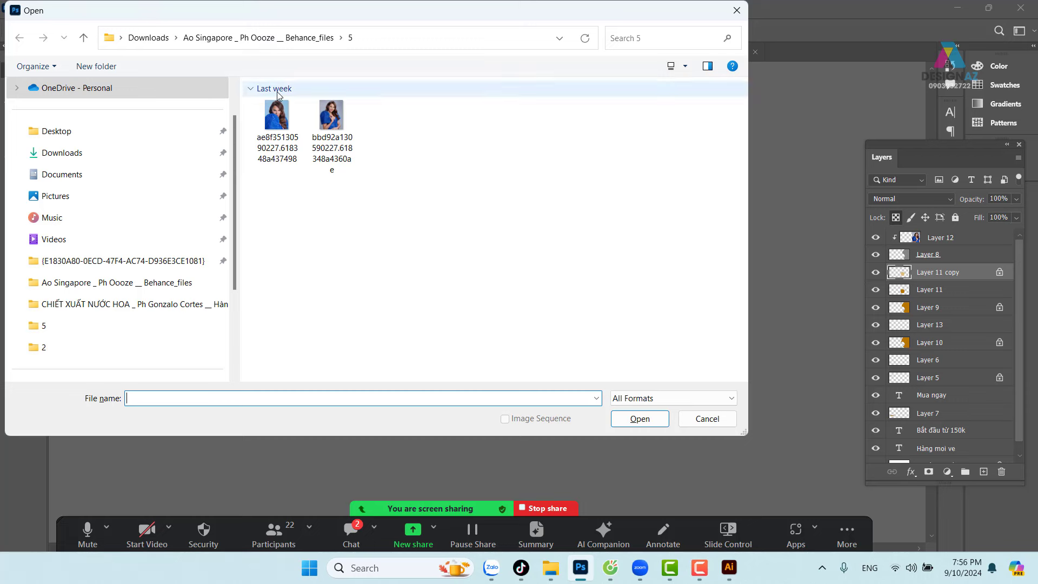
click(248, 37)
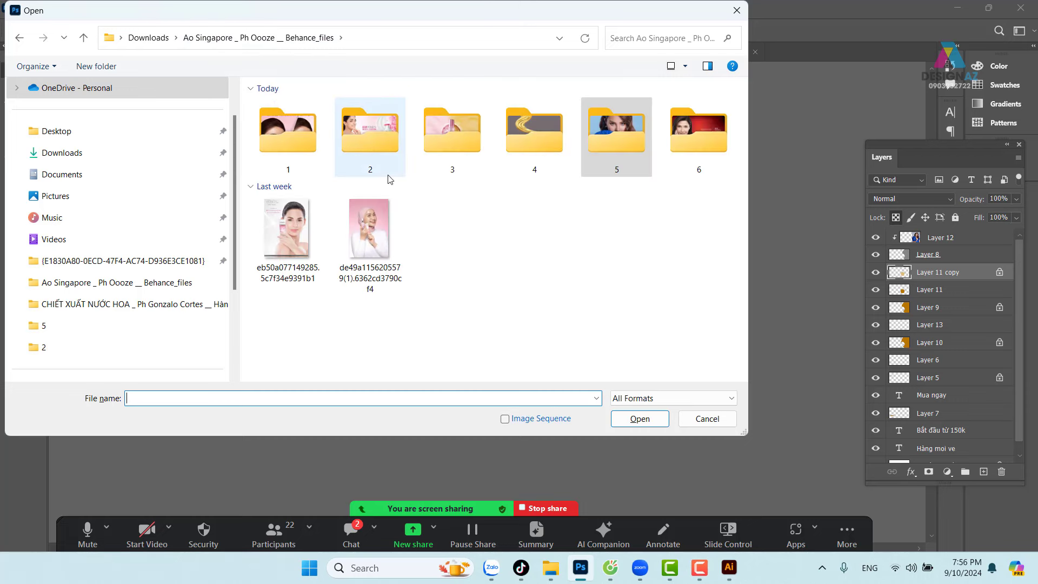
mouse_move(369, 136)
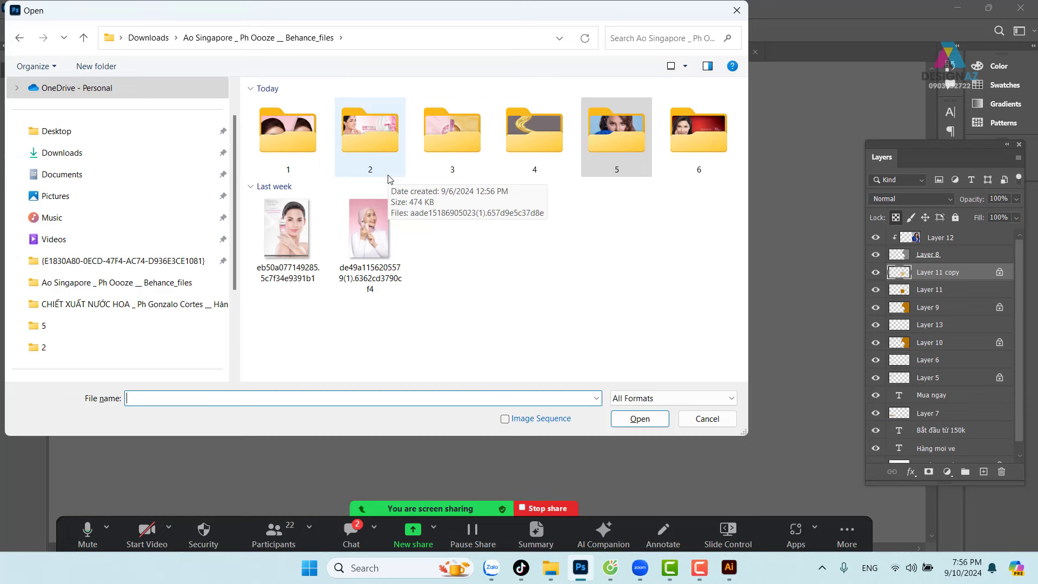
double_click(543, 144)
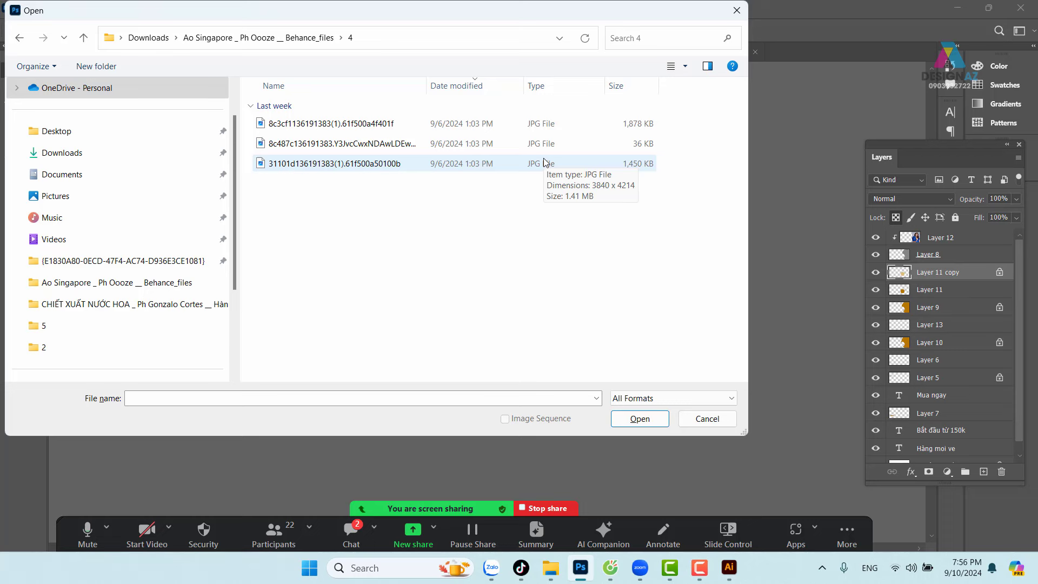
click(685, 66)
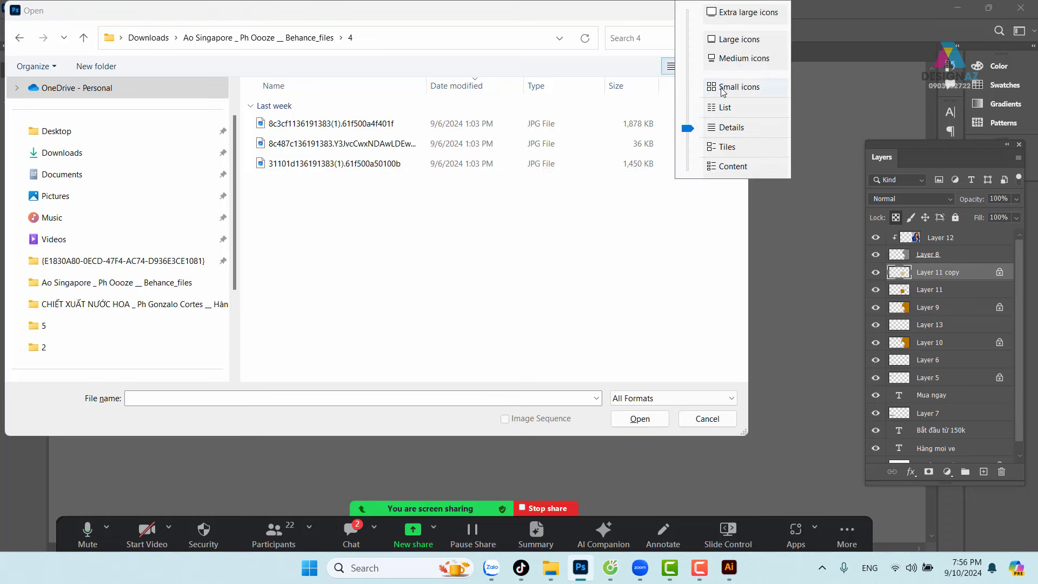
click(735, 44)
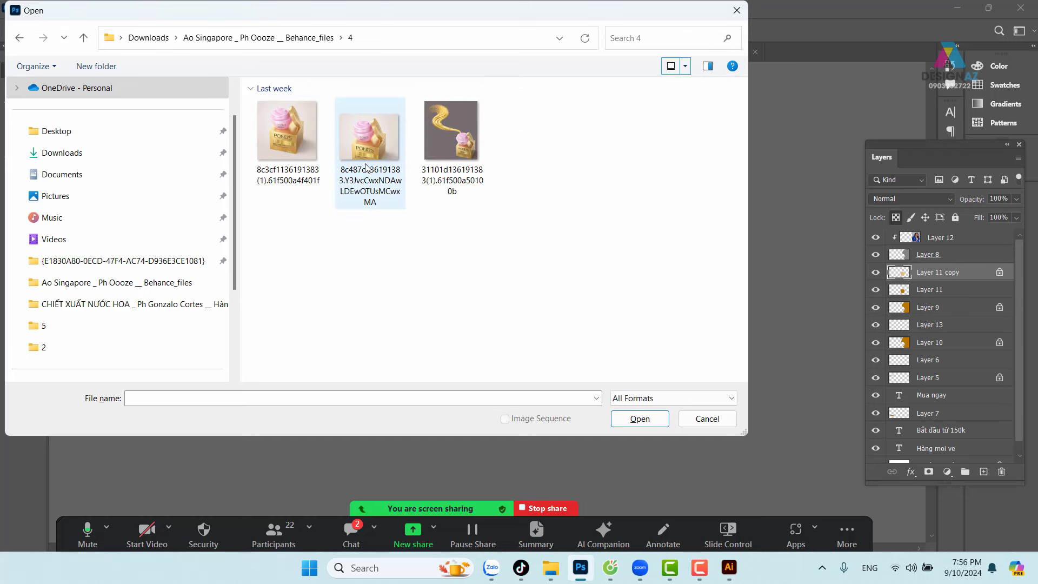
click(297, 121)
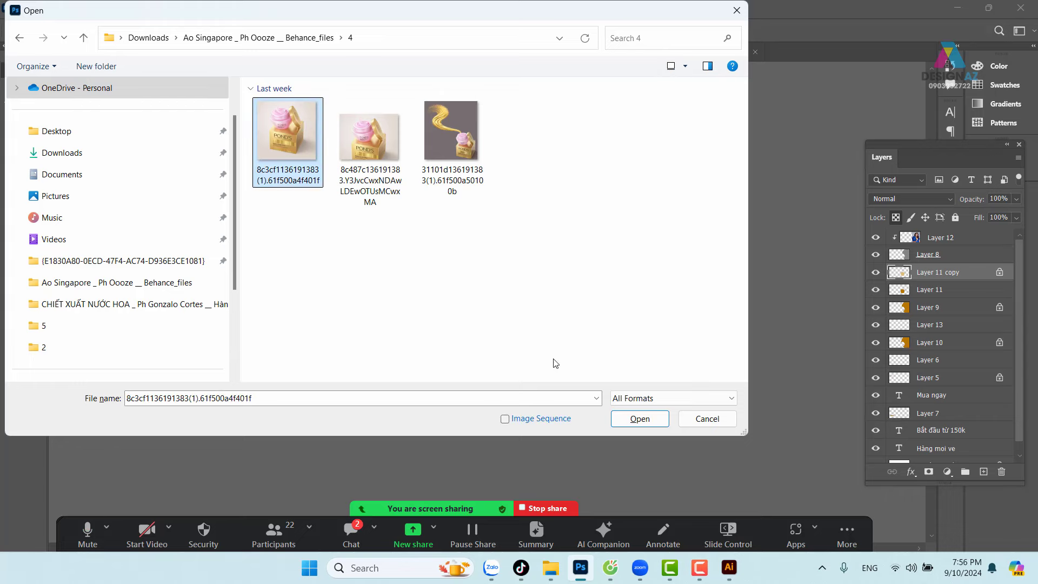
click(640, 419)
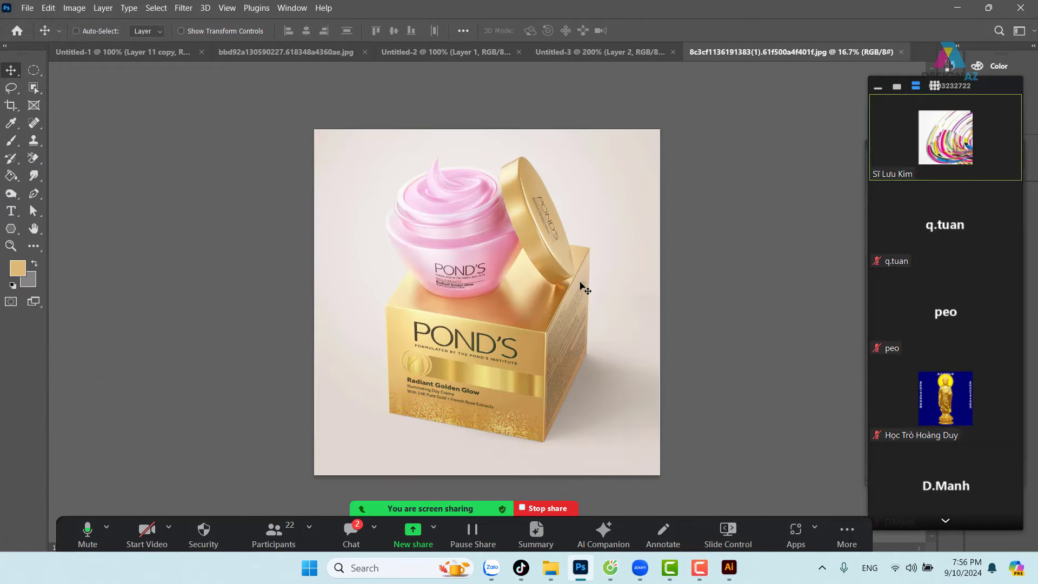
Copy the entire cream jar photo and close its document.
key(ctrl+a)
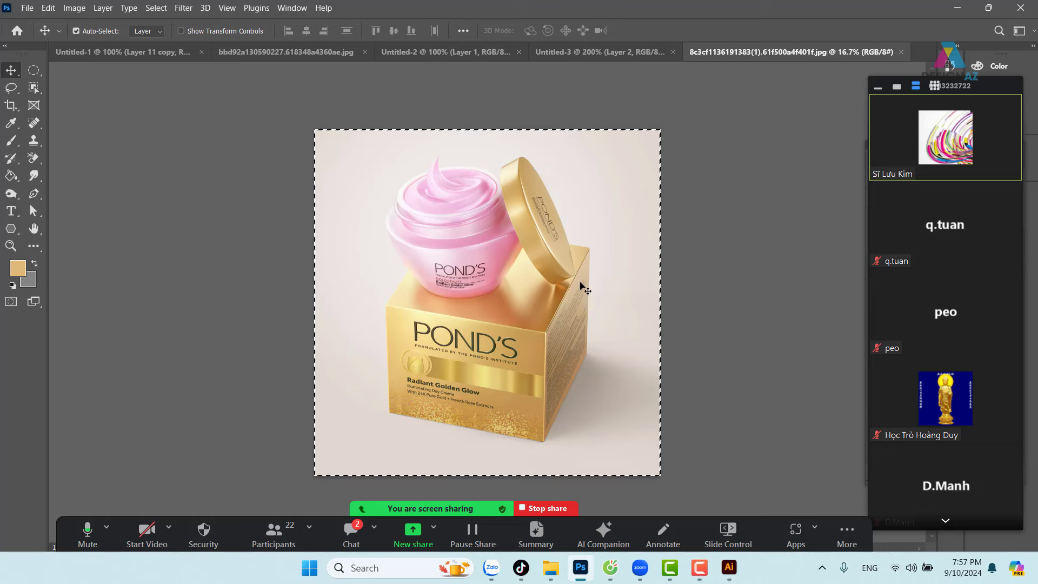
key(ctrl)
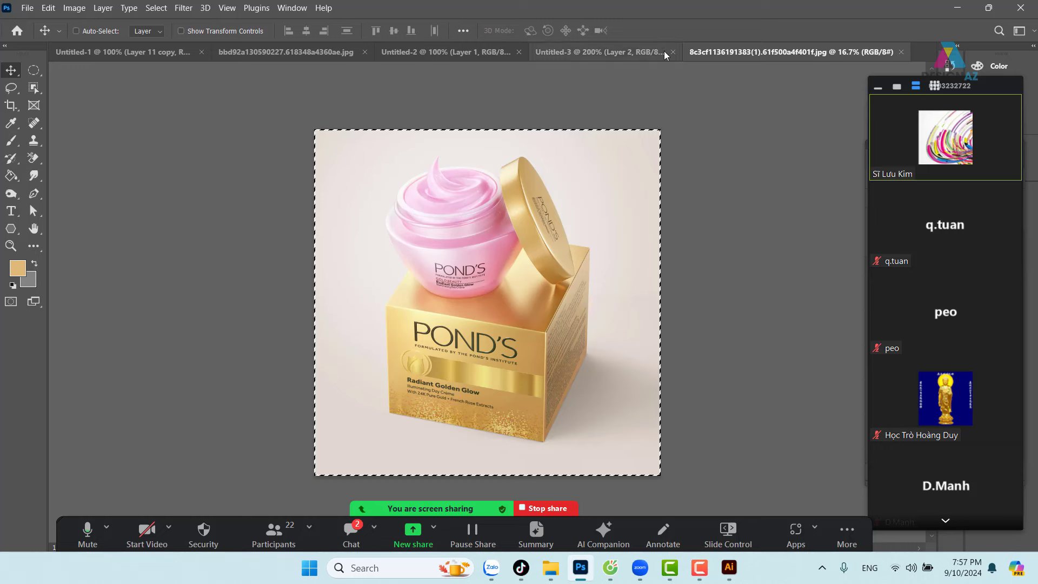
click(900, 53)
Close Untitled-2 and Untitled-3 without saving, returning to the model photo.
click(577, 52)
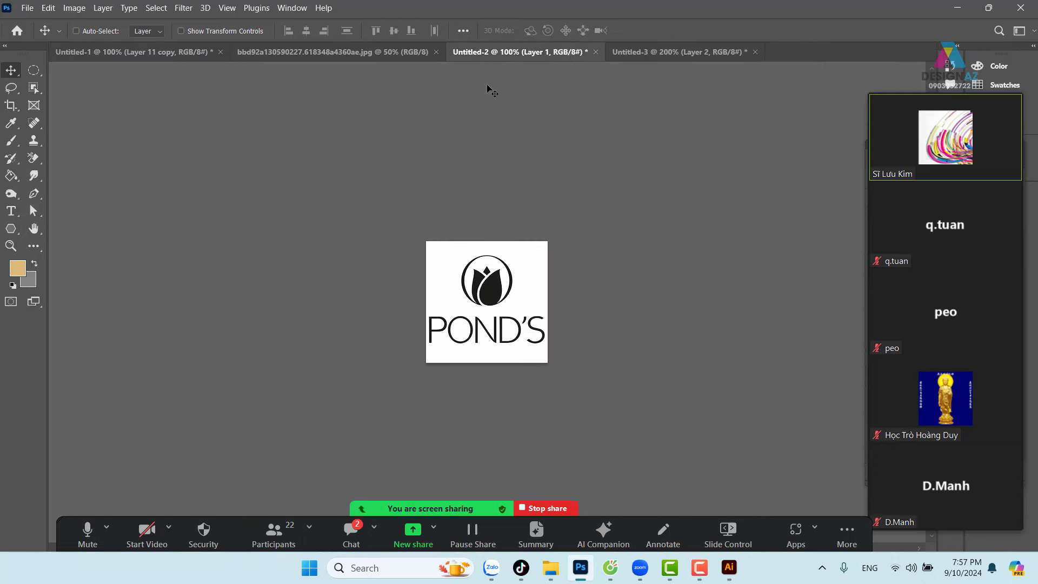
click(594, 52)
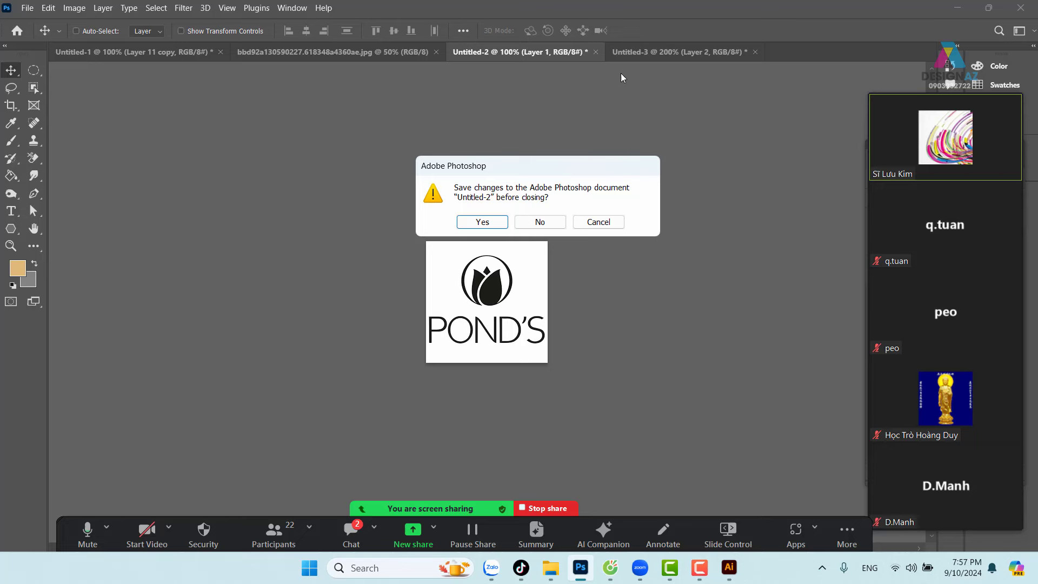
click(557, 222)
click(514, 54)
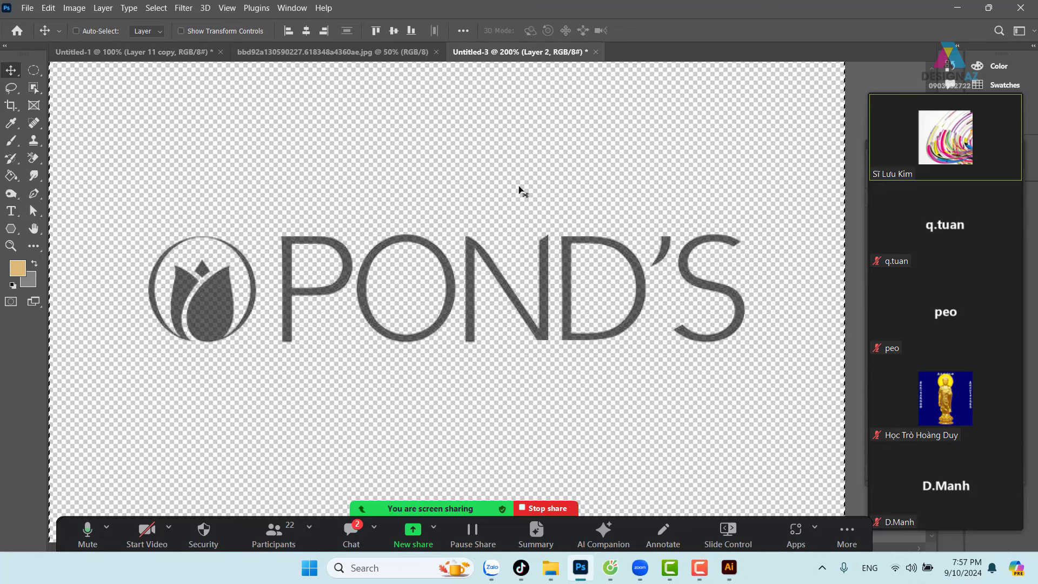
click(596, 52)
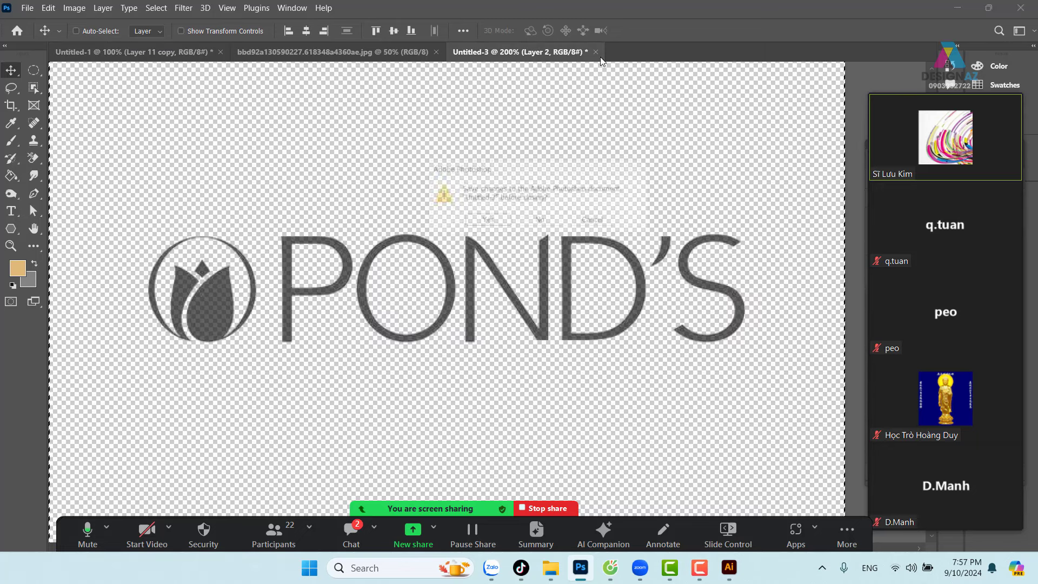
click(555, 221)
click(363, 57)
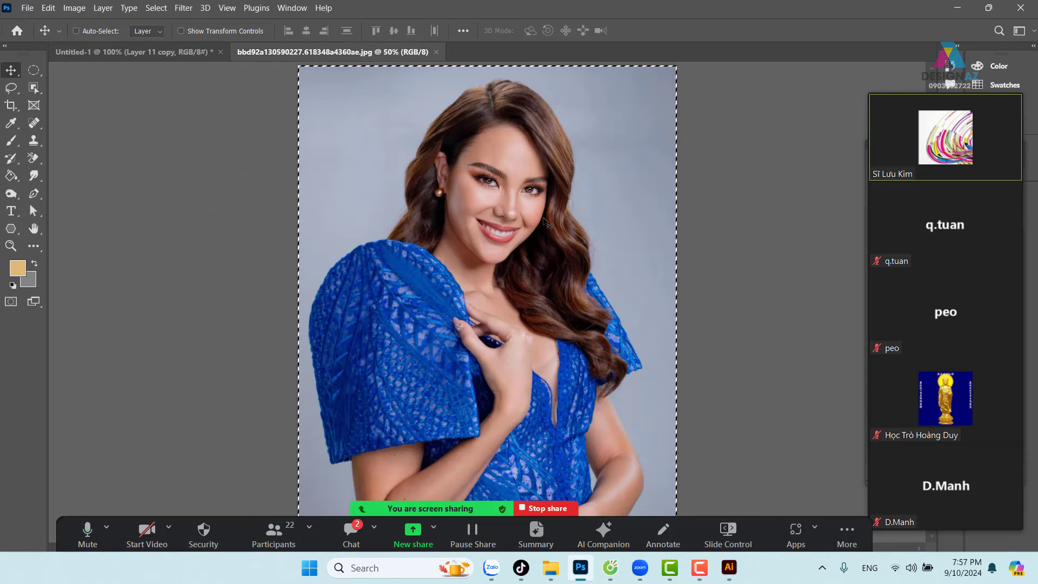
Close the model photo, target Layer 11 copy, and paste the cream jar photo into the banner.
click(436, 54)
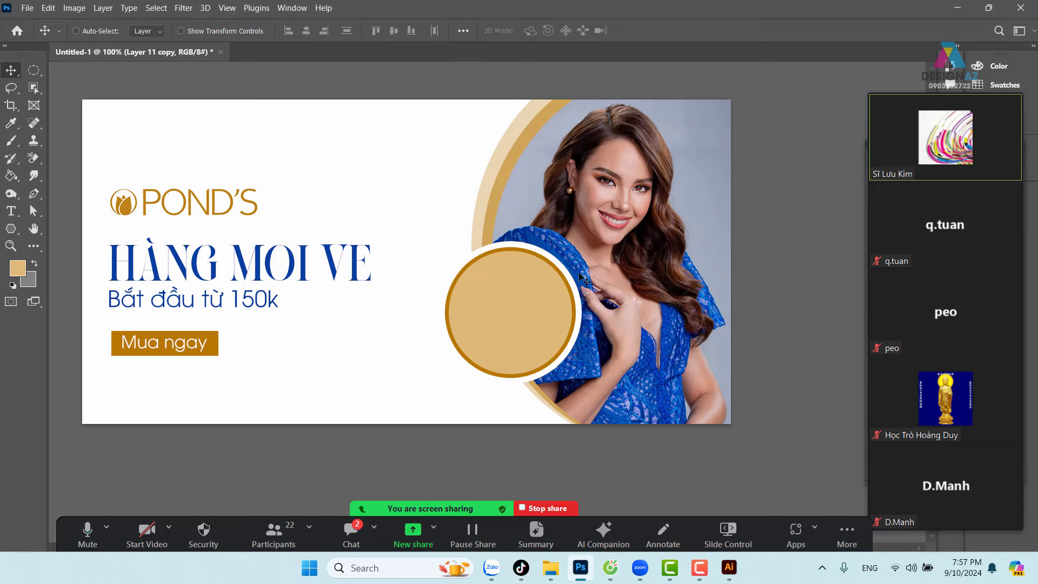
mouse_move(945, 138)
click(879, 89)
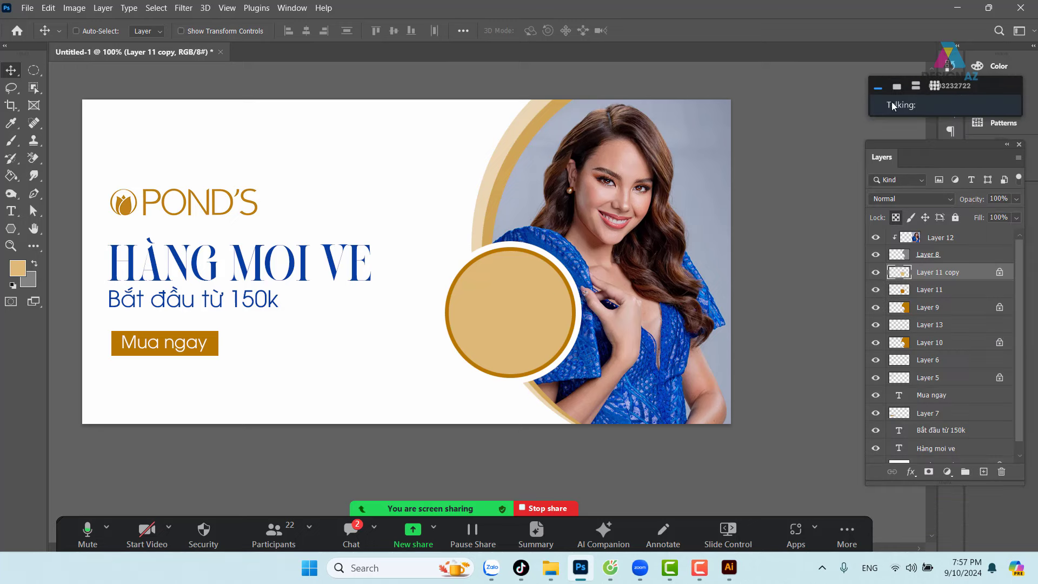
drag(956, 87, 966, 507)
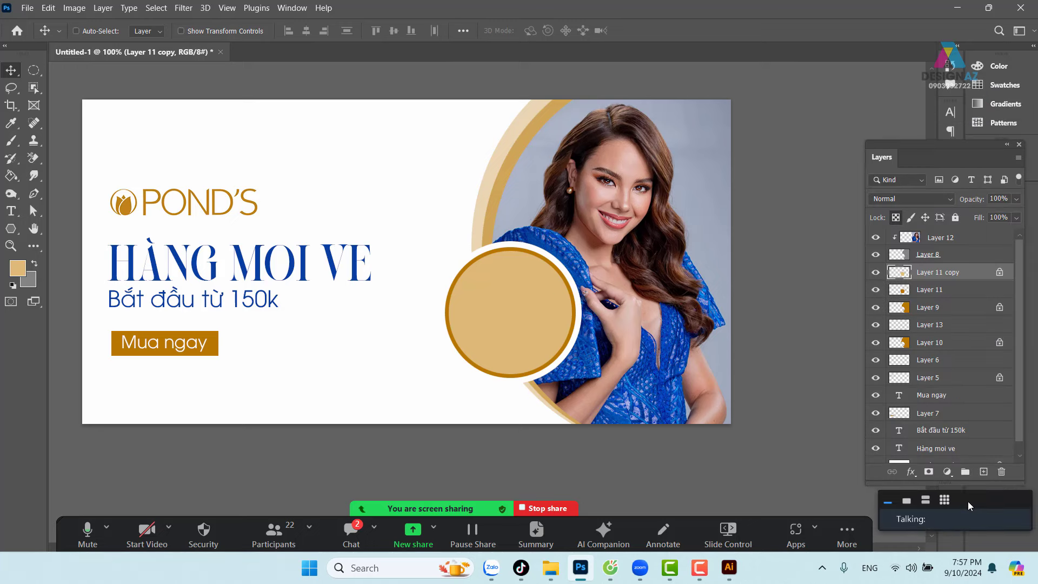
right_click(533, 293)
click(546, 297)
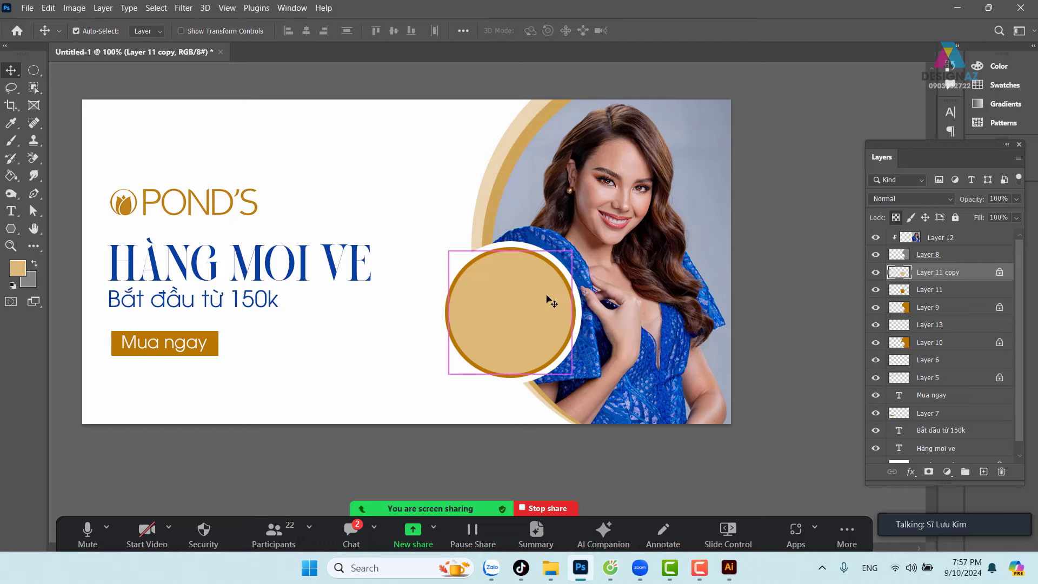
key(ctrl+v)
drag(372, 206, 263, 186)
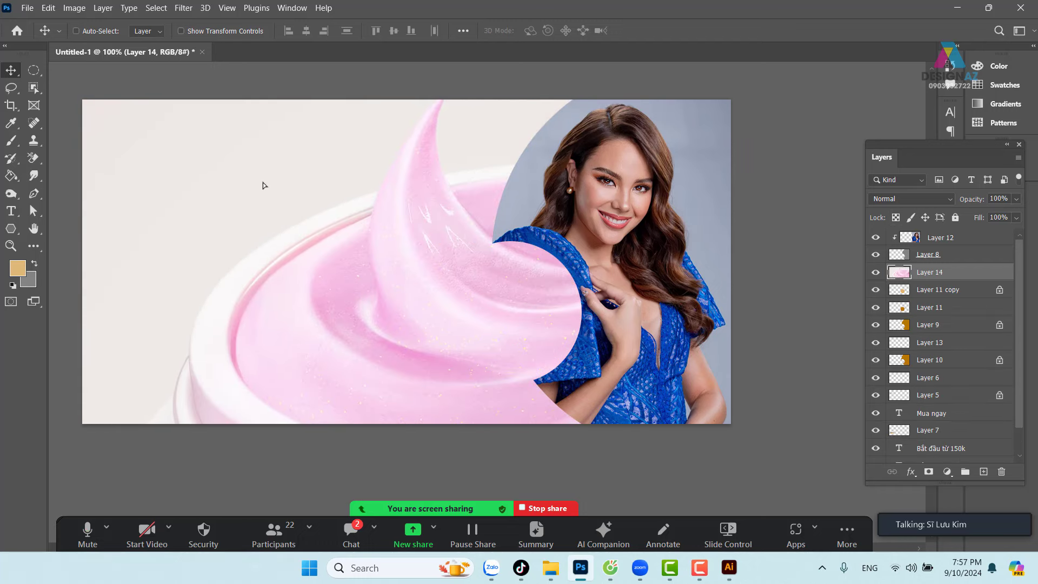
Scale the pasted jar photo to about 10% and place it over the circle.
key(ctrl+minus)
key(ctrl+minus)
key(ctrl+minus)
key(ctrl+minus)
key(ctrl+minus)
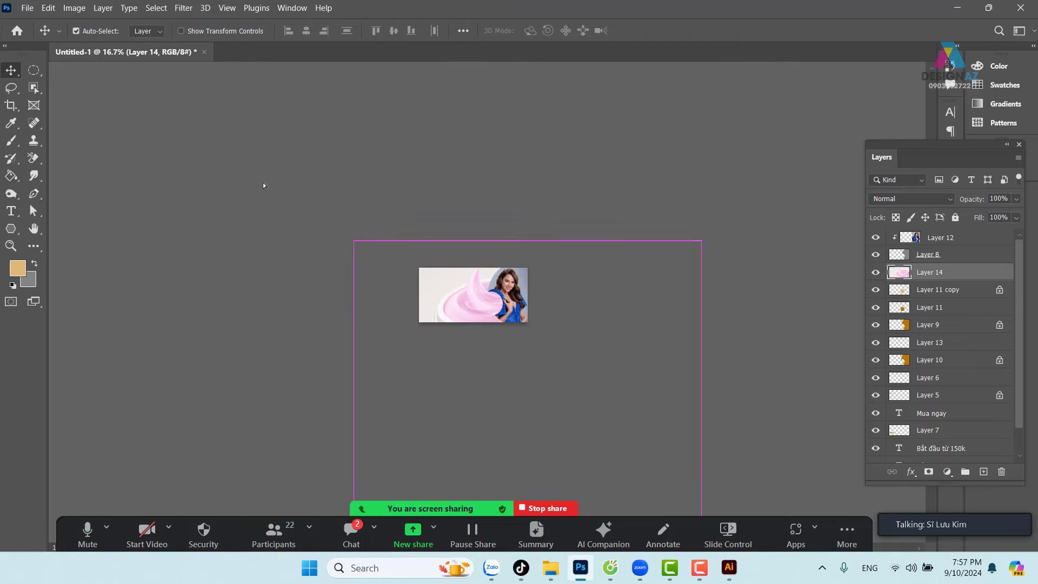
key(ctrl+minus)
key(ctrl+minus)
key(ctrl+t)
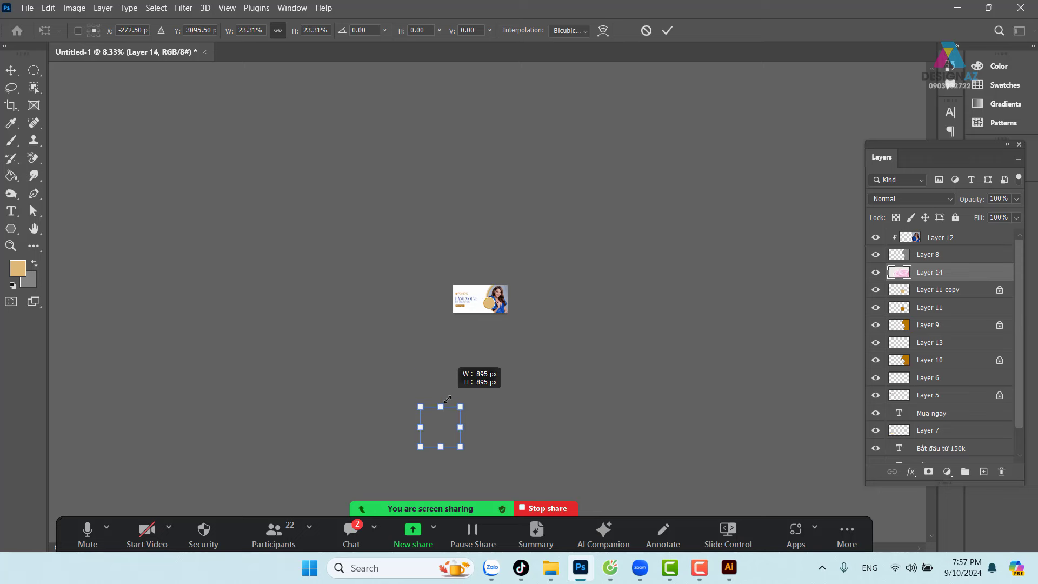
drag(591, 273, 459, 407)
drag(445, 444, 488, 307)
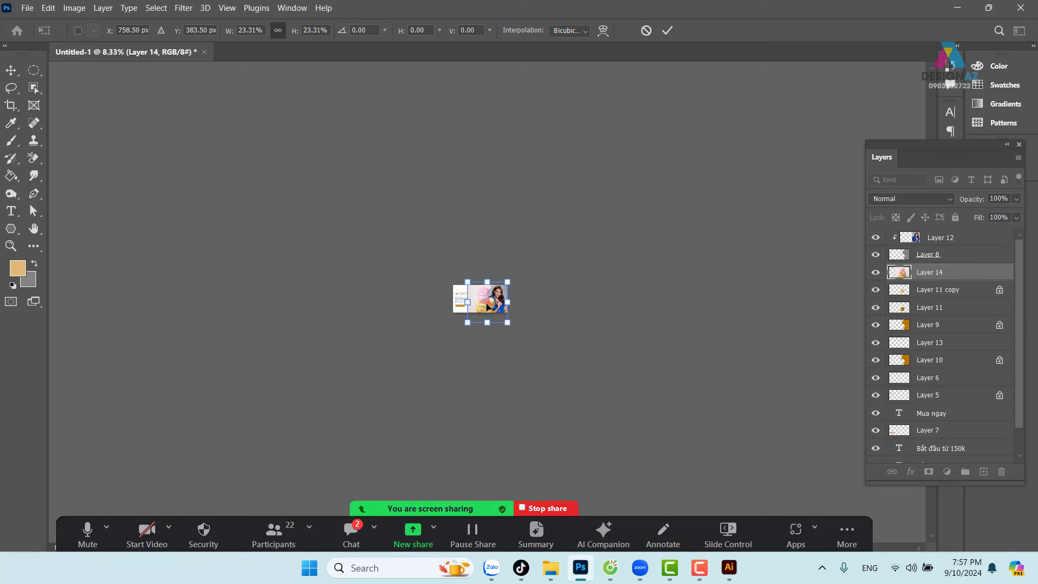
scroll(487, 308, up, 2)
scroll(488, 307, up, 2)
scroll(487, 307, up, 1)
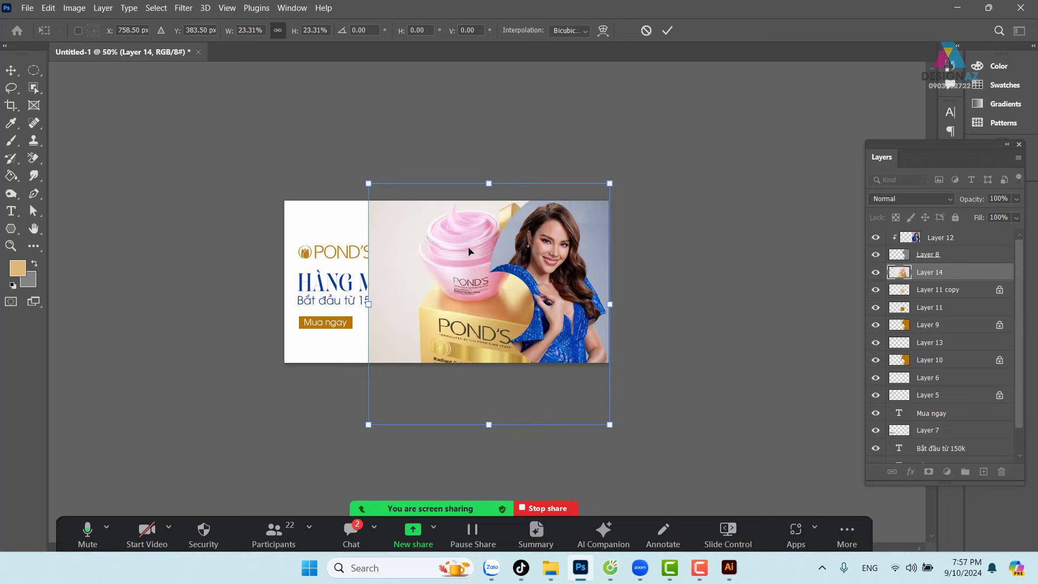
drag(369, 183, 439, 254)
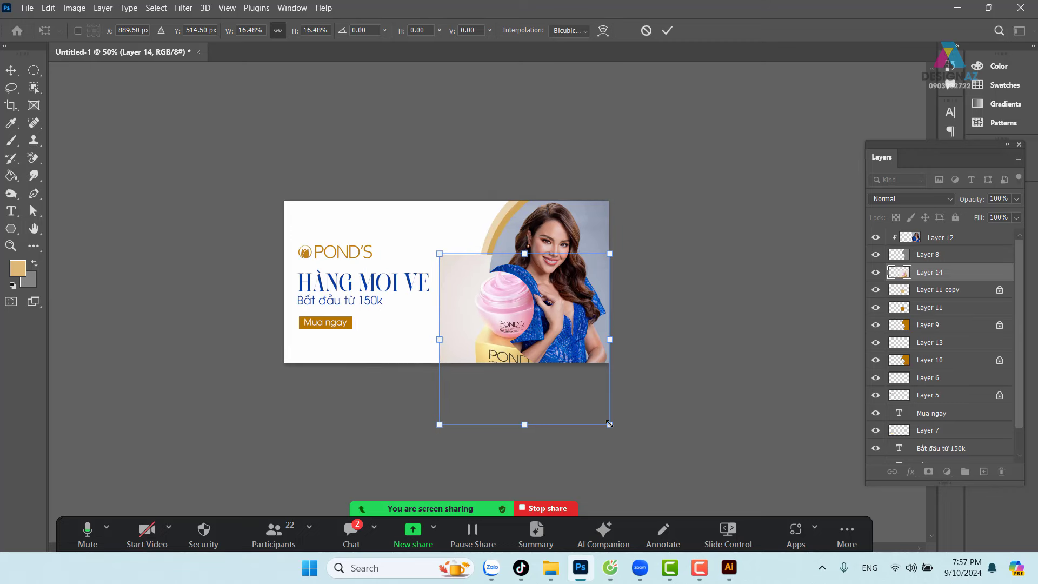
drag(609, 424, 556, 344)
key(ctrl+1)
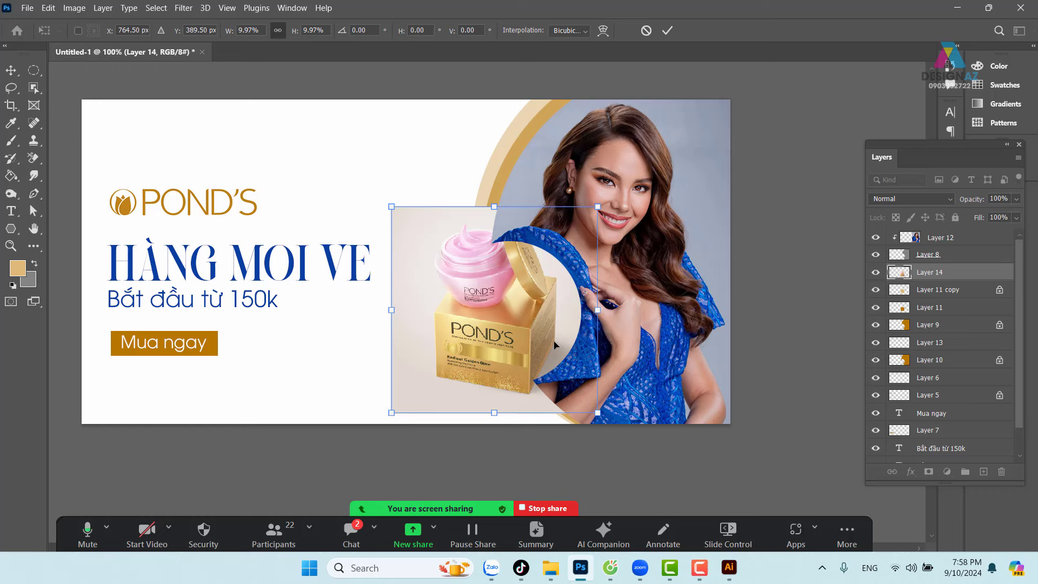
key(Return)
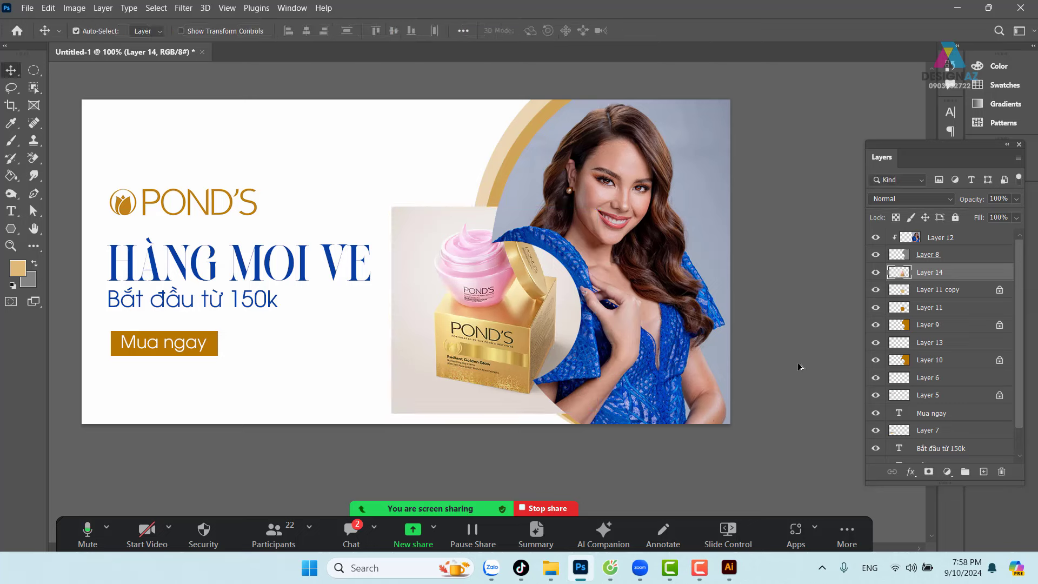
Clip Layer 14 to the tan circle and scale it down so the jar fits inside the gold ring.
key(ctrl+alt+g)
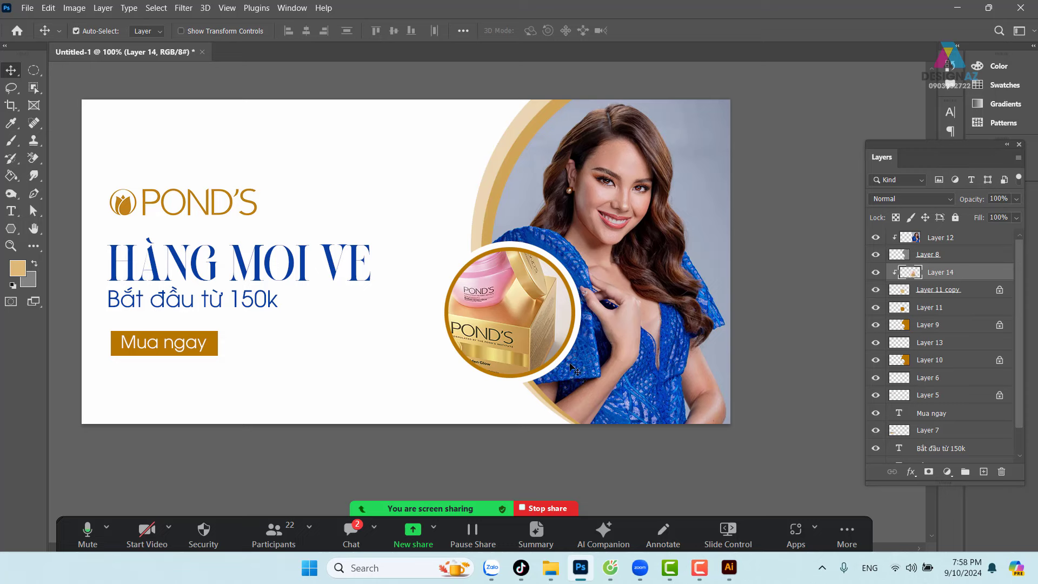
key(ctrl+t)
drag(392, 207, 448, 257)
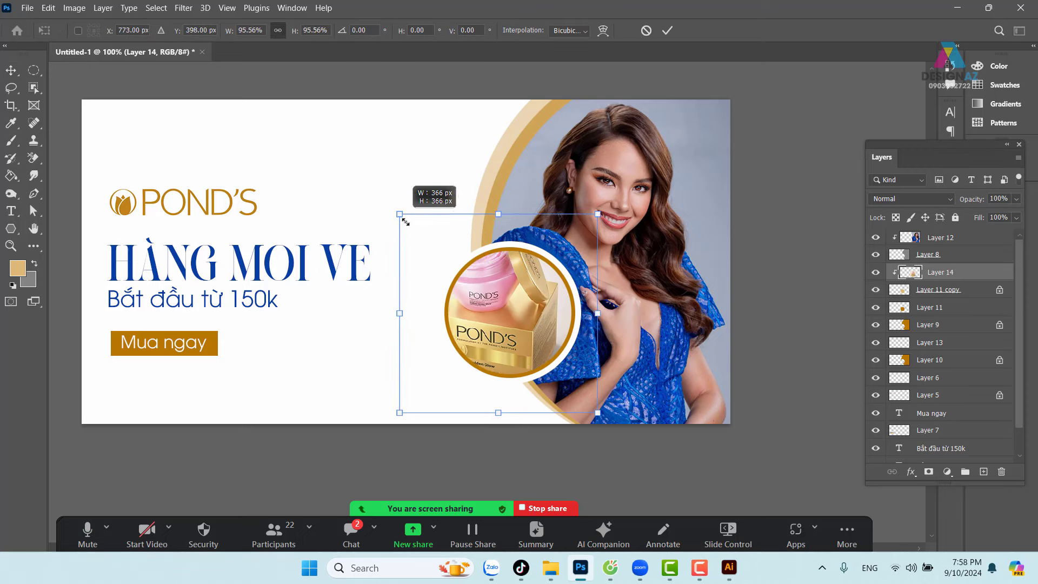
drag(496, 321, 485, 309)
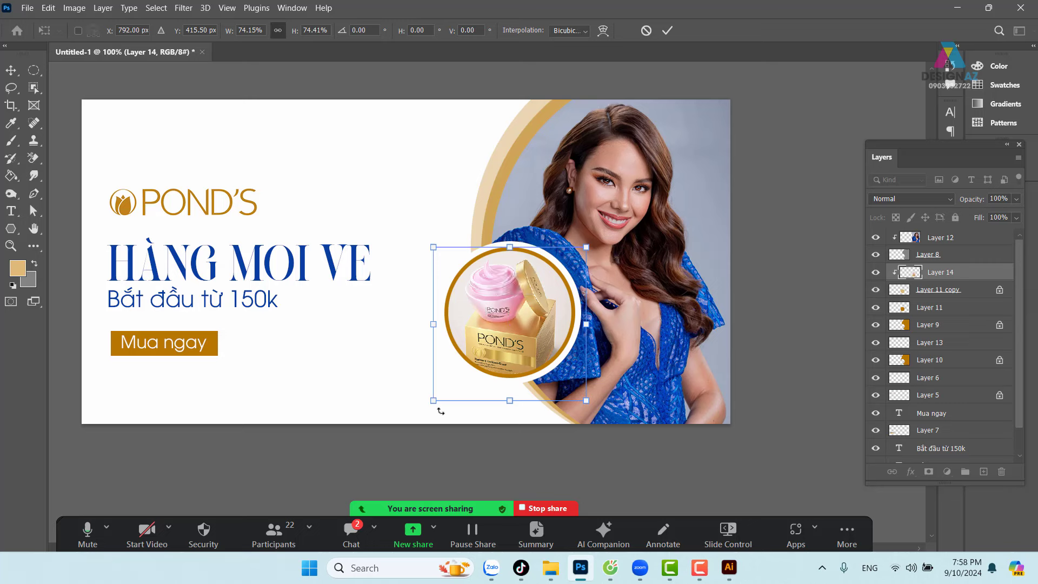
drag(433, 401, 441, 387)
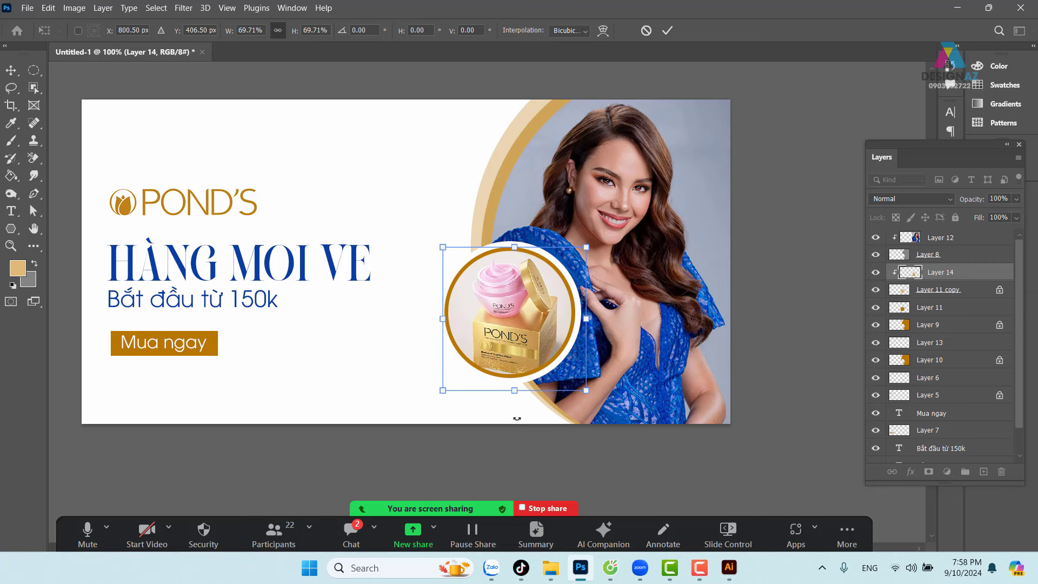
drag(587, 391, 576, 381)
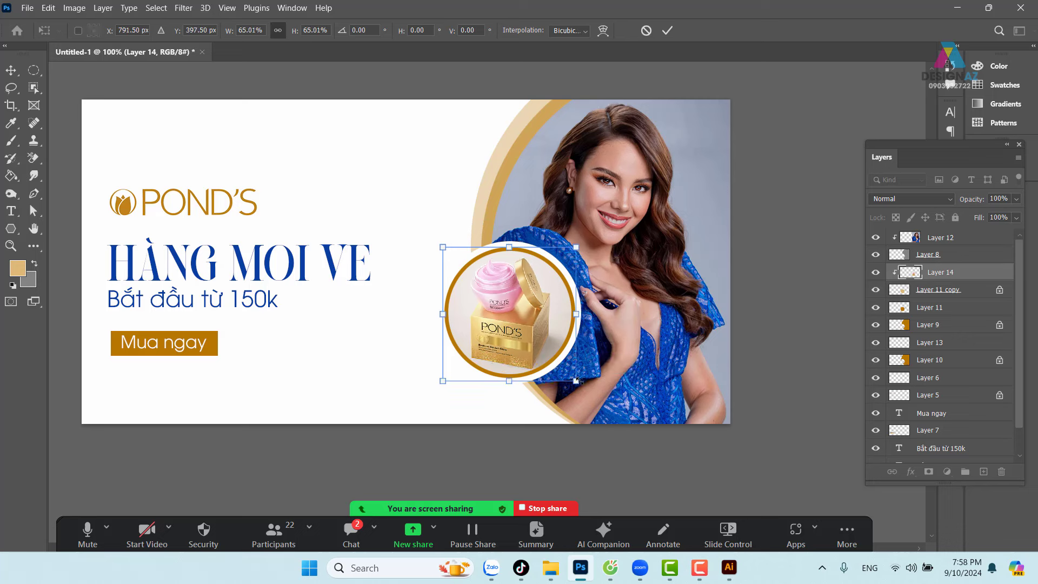
key(Return)
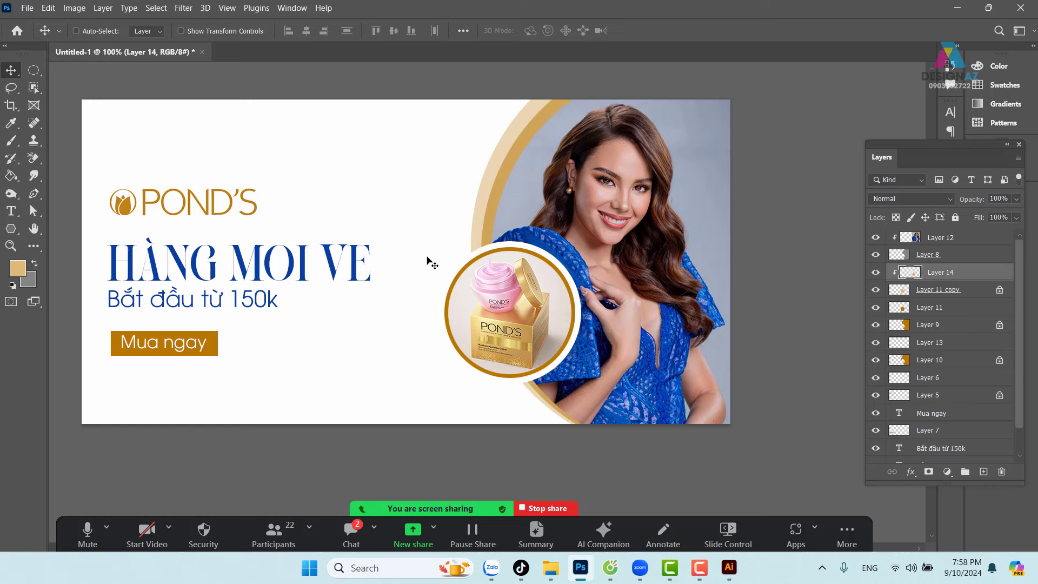
Draw a rectangle above the headline and fill it with tan on a new layer.
click(35, 72)
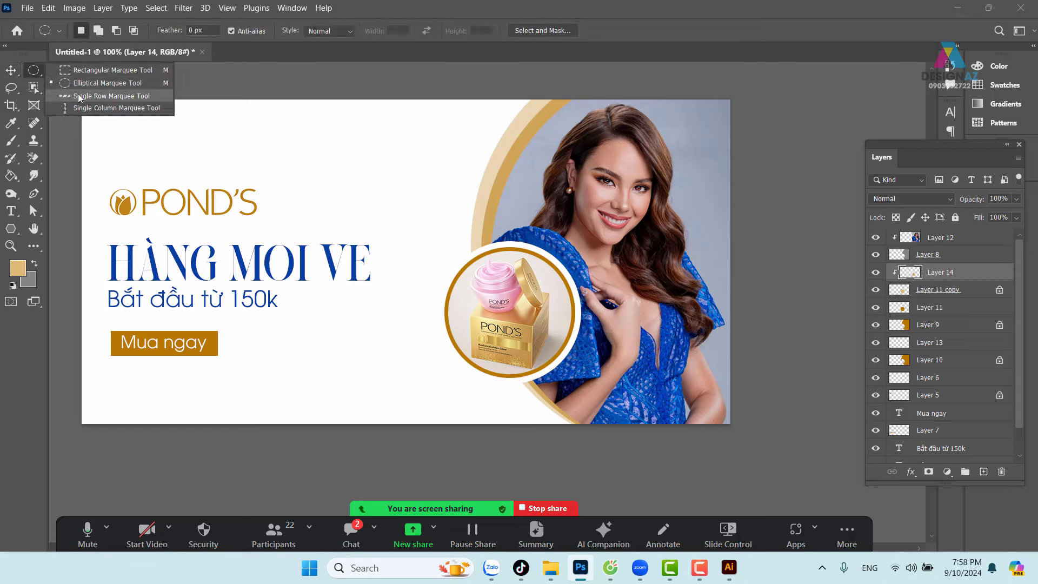
click(100, 71)
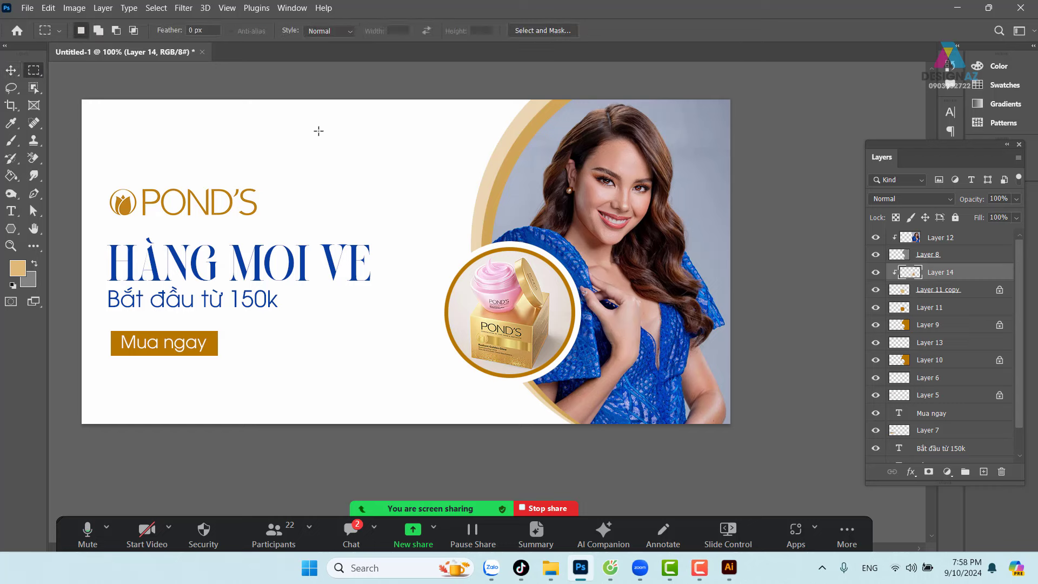
drag(313, 129, 433, 226)
click(984, 472)
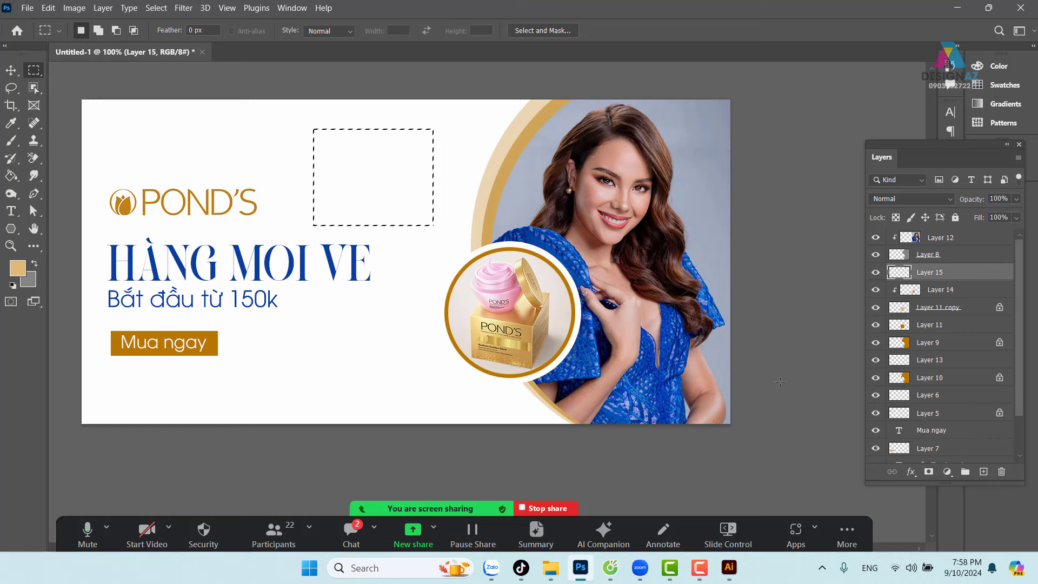
key(alt+BackSpace)
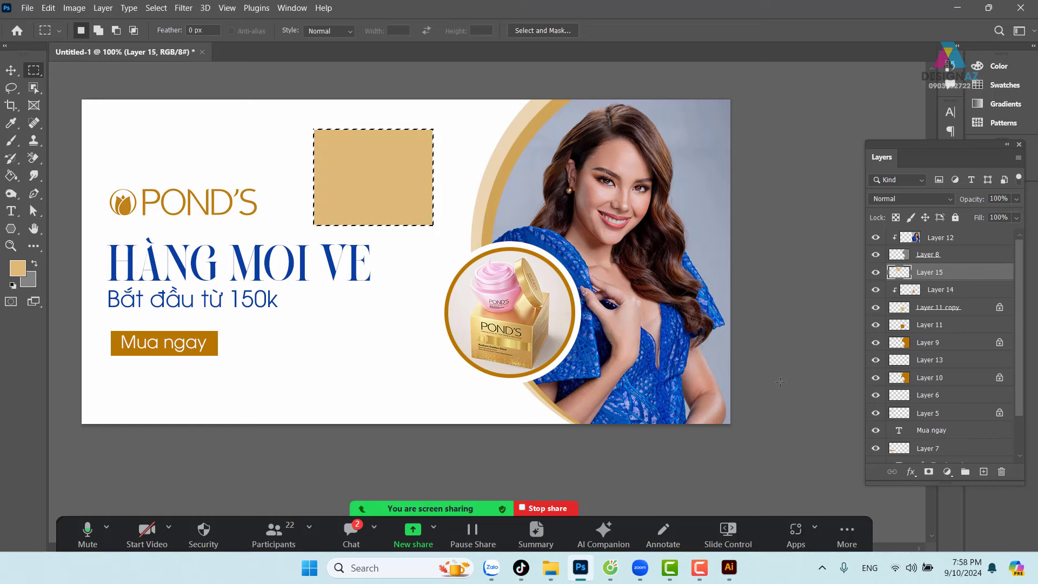
key(v)
key(ctrl+d)
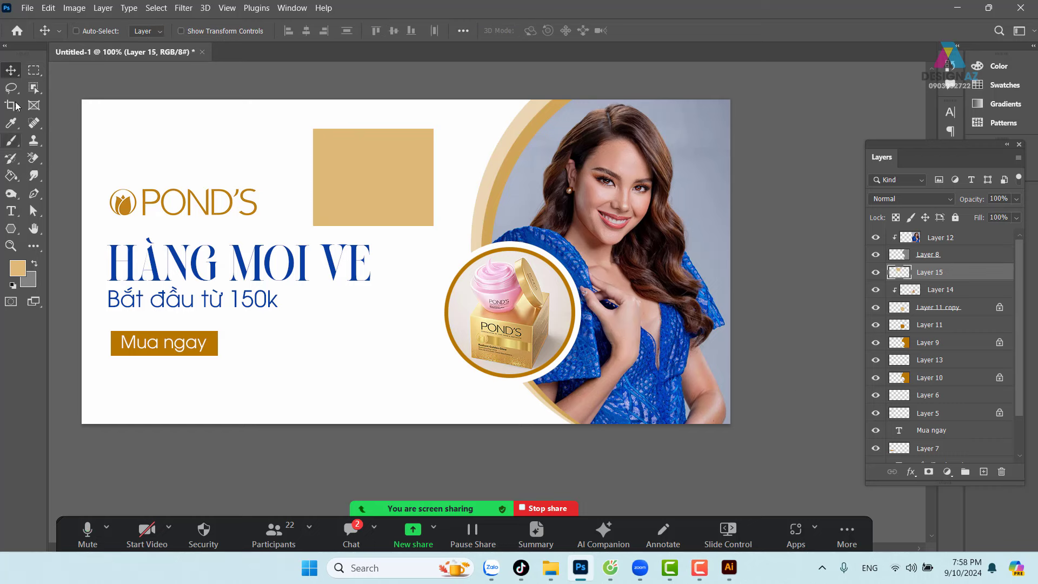
Select the rectangle's lower half, test erasing it, and undo the erase.
click(33, 70)
drag(271, 269, 468, 193)
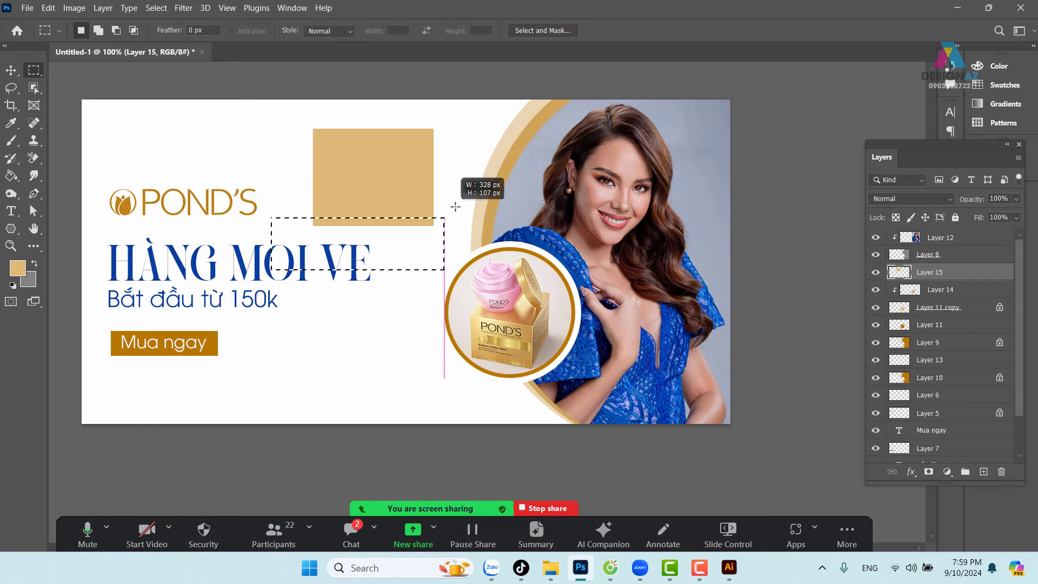
key(Delete)
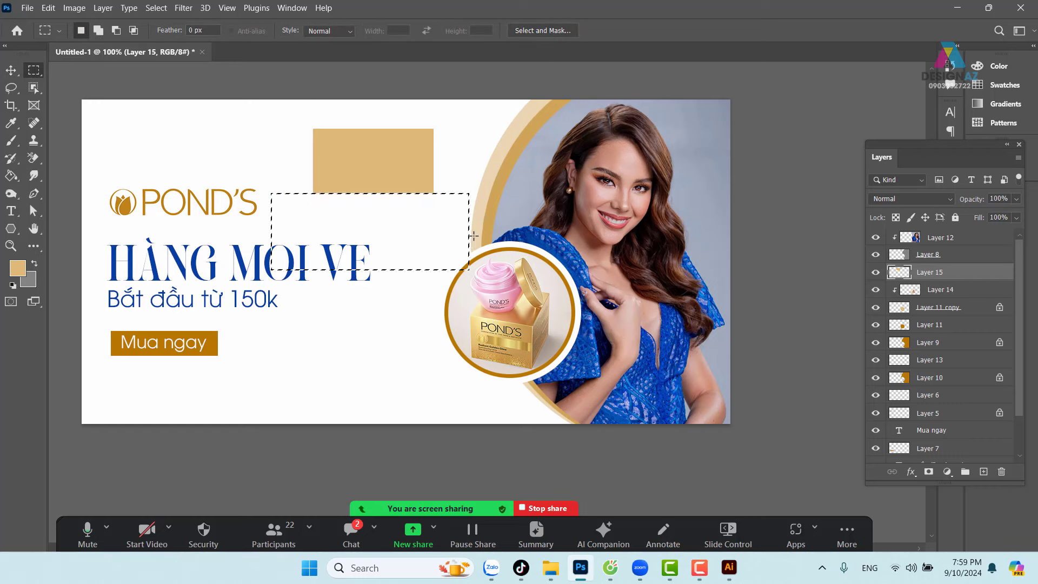
key(ctrl+z)
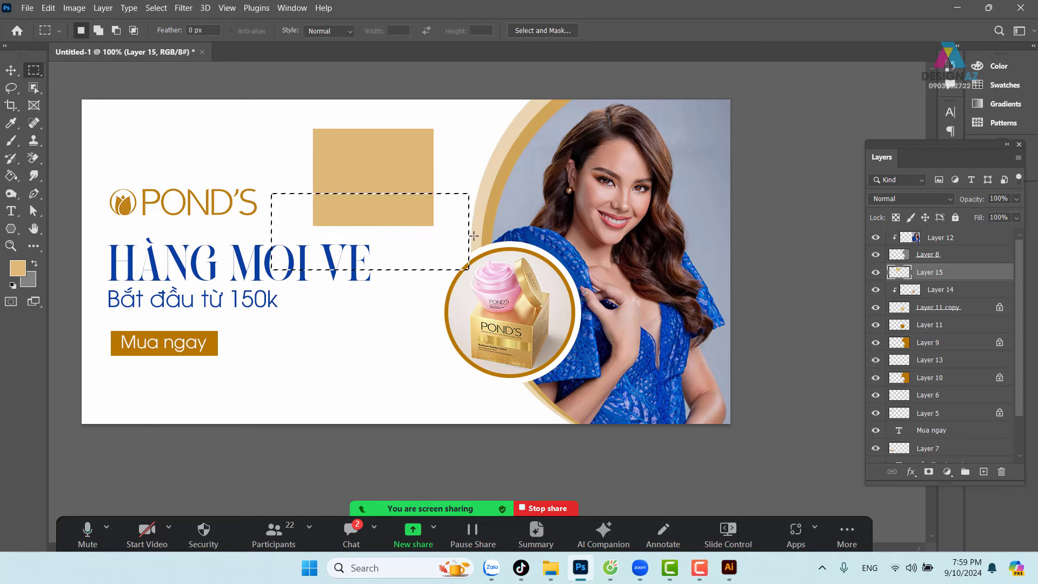
Set the marquee feather to 30 px, test an erase inside the selection, then undo and deselect.
click(210, 30)
text(30)
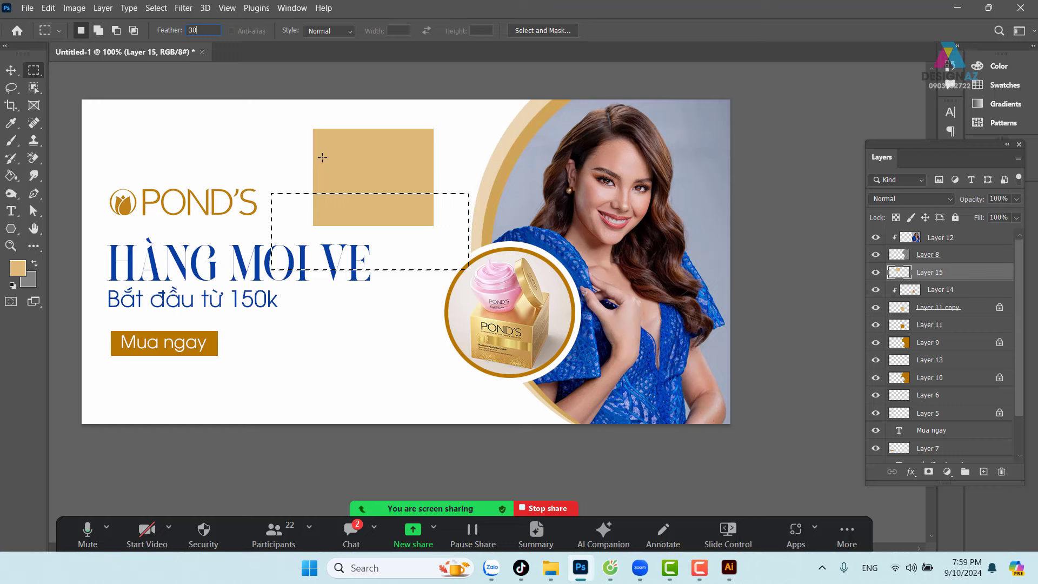
key(Return)
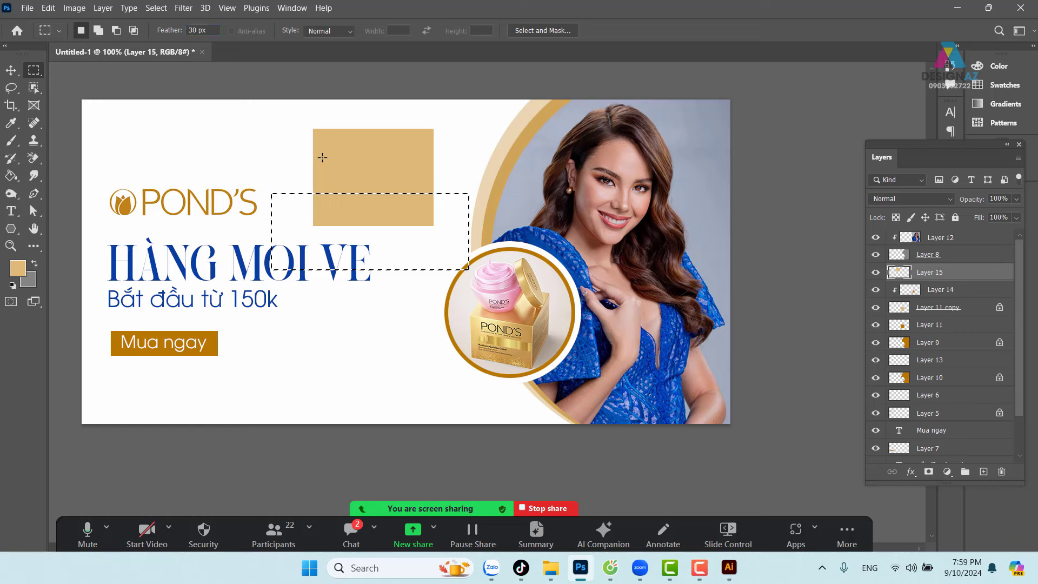
key(Return)
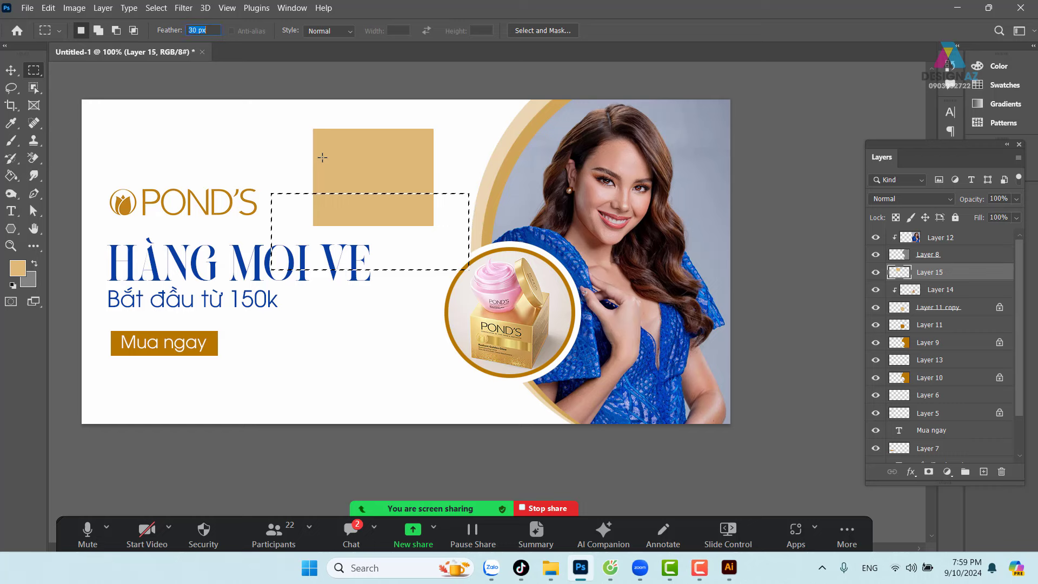
key(Return)
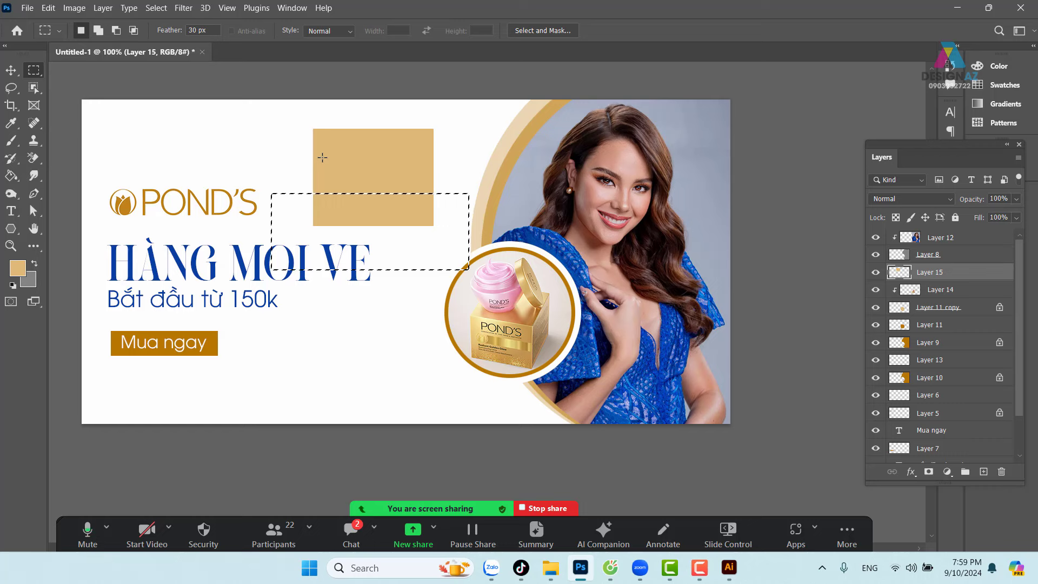
key(Delete)
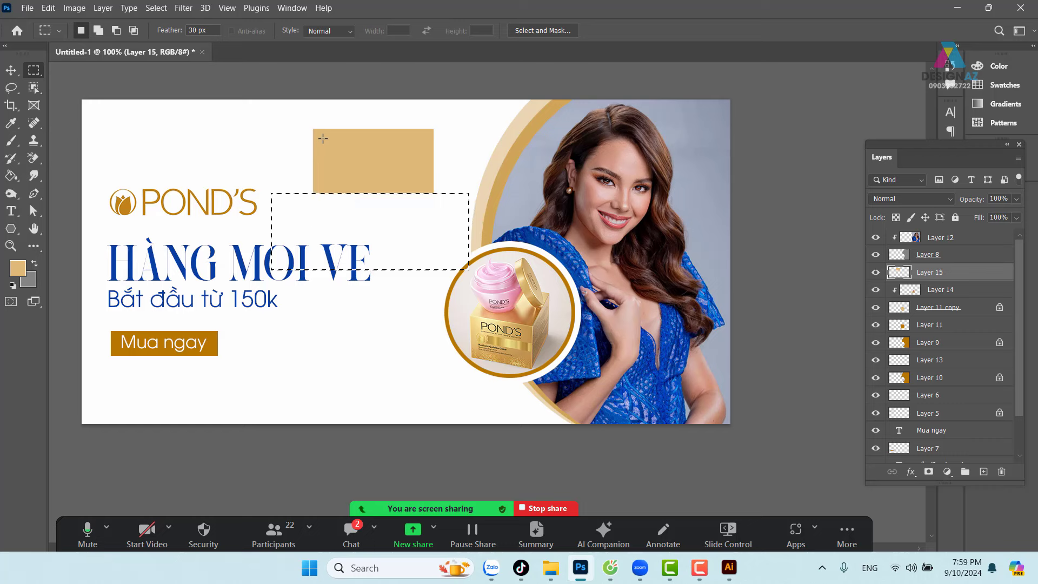
key(ctrl+z)
key(ctrl+d)
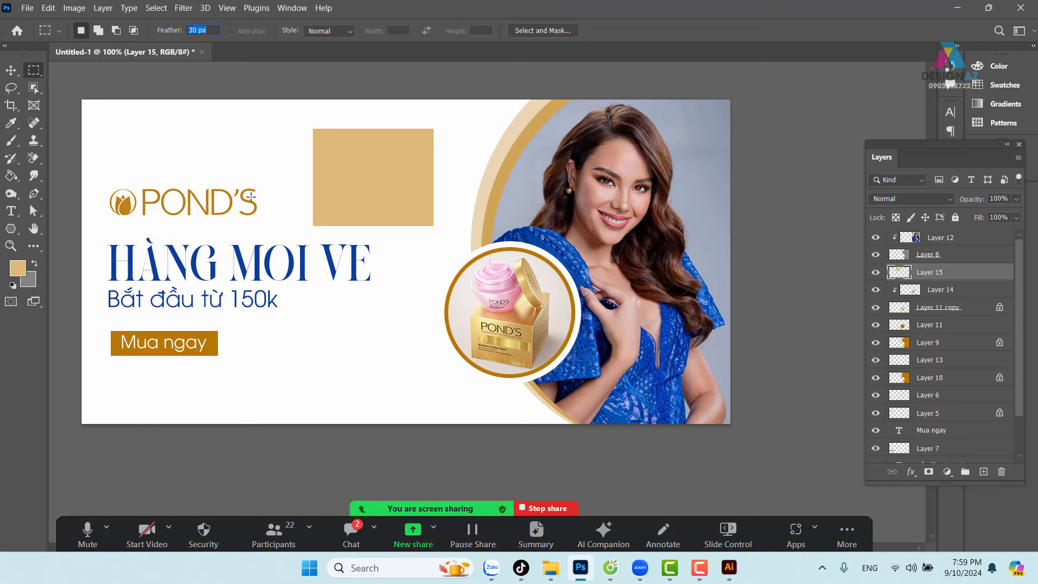
Test a soft-edged erase over the rectangle's lower half, undo it, and redraw the selection.
drag(250, 197, 487, 287)
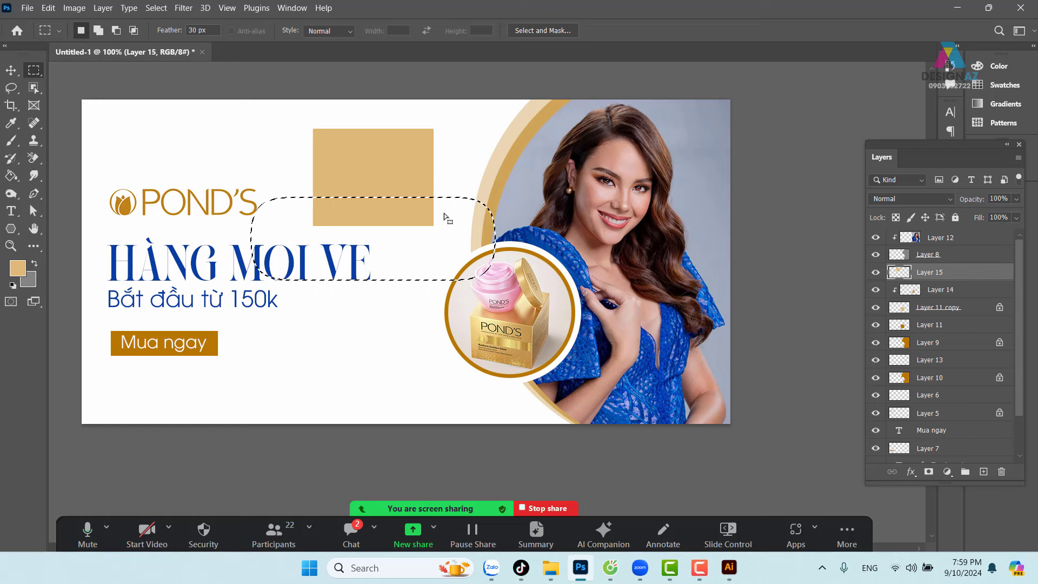
key(Delete)
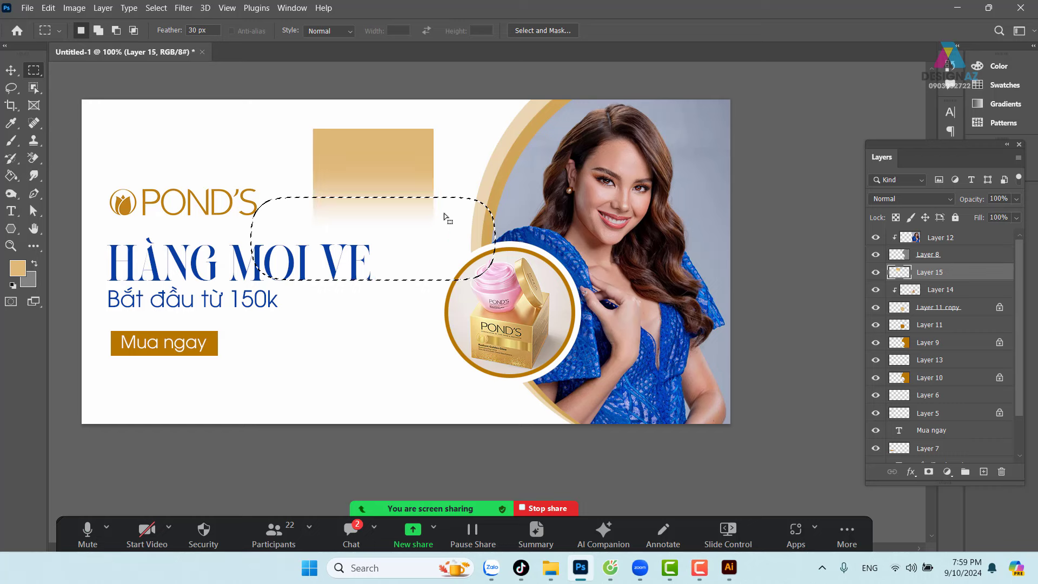
key(ctrl+z)
key(ctrl+d)
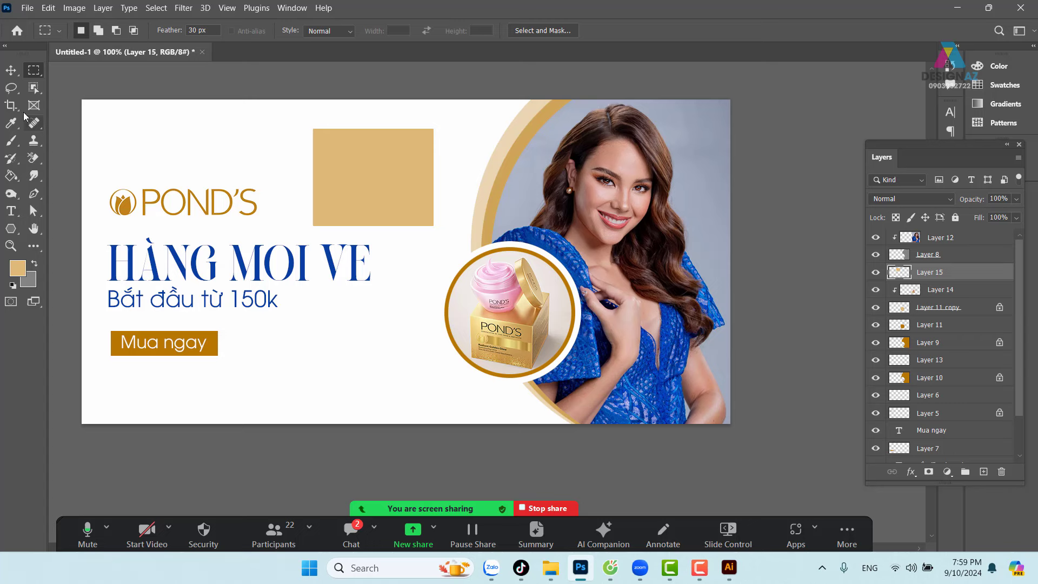
drag(232, 179, 480, 290)
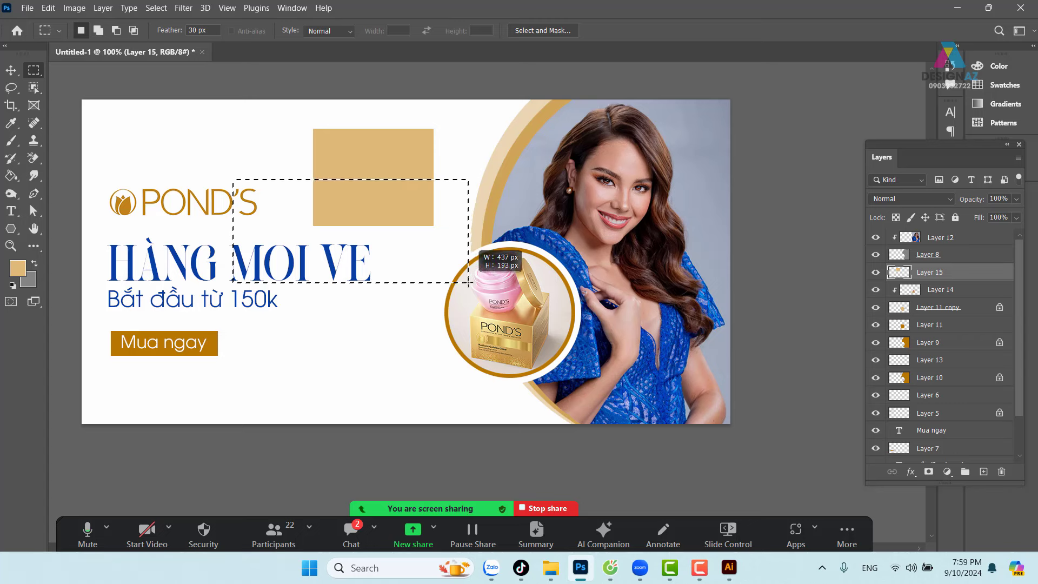
drag(455, 228, 456, 228)
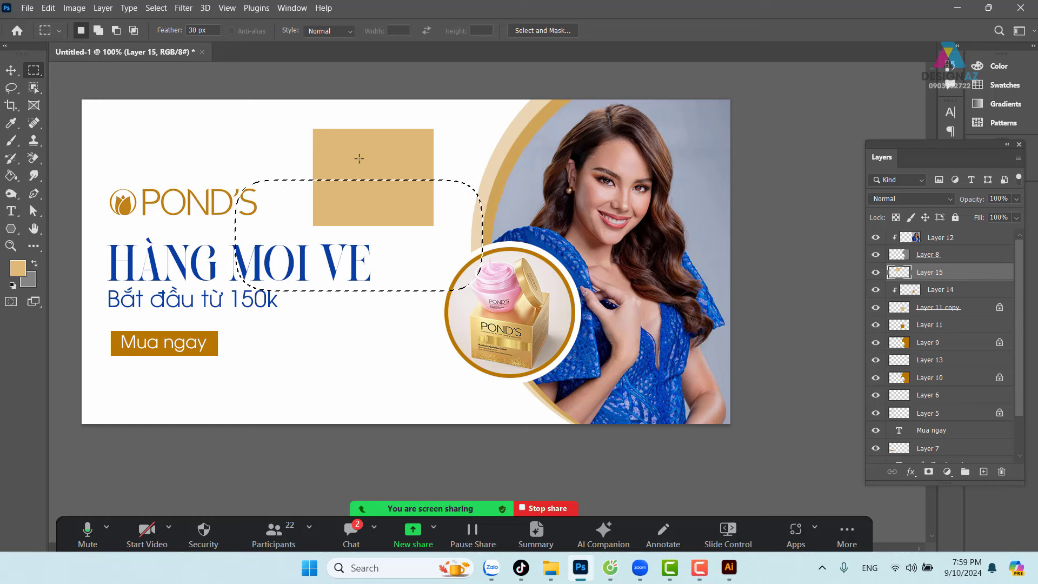
key(ctrl+d)
Reset feather to 0 px, reselect the rectangle's lower half, and bring up the Feather option.
click(169, 31)
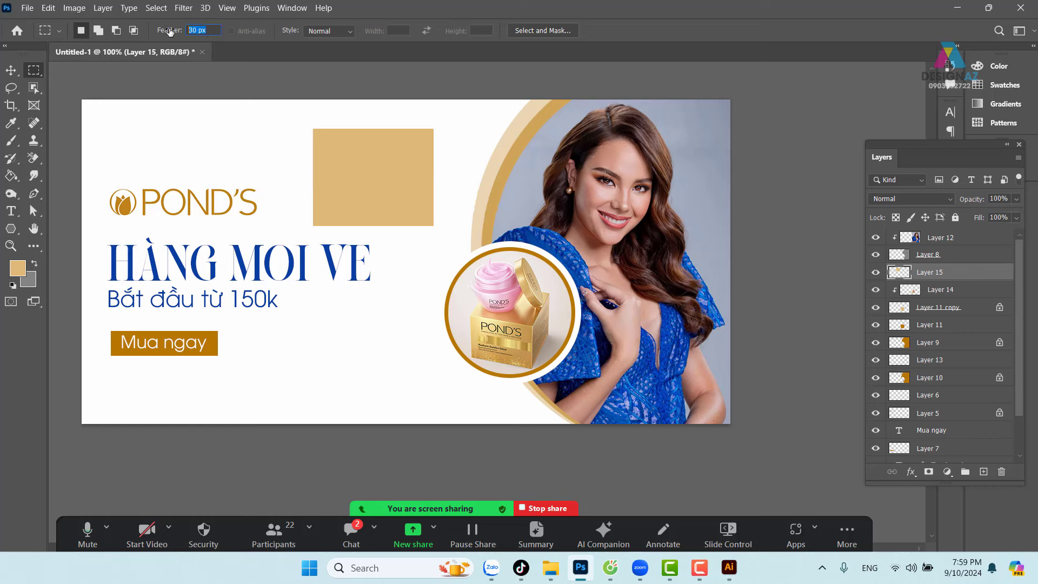
text(0)
key(Return)
drag(236, 183, 509, 291)
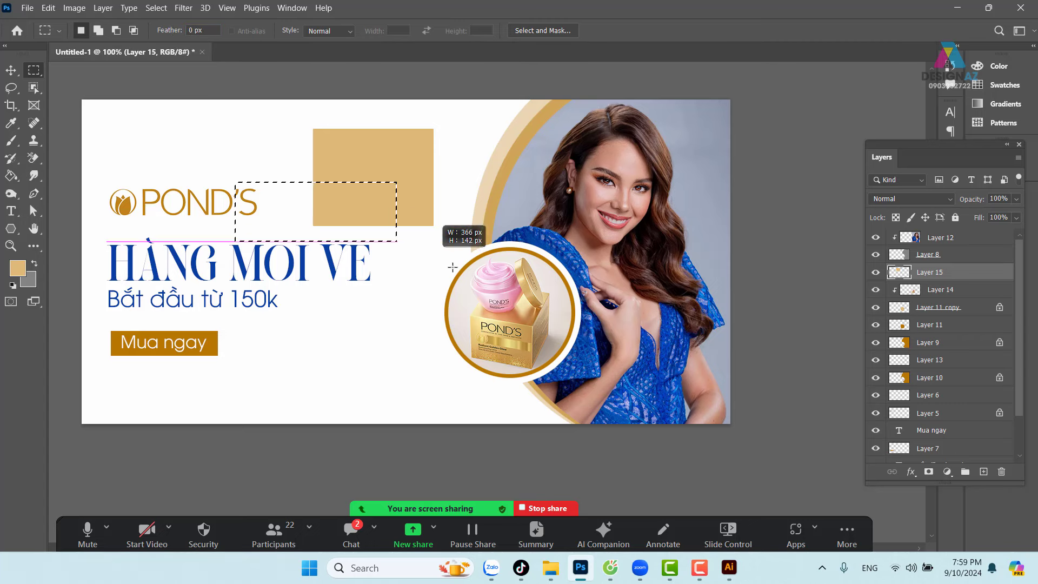
key(Delete)
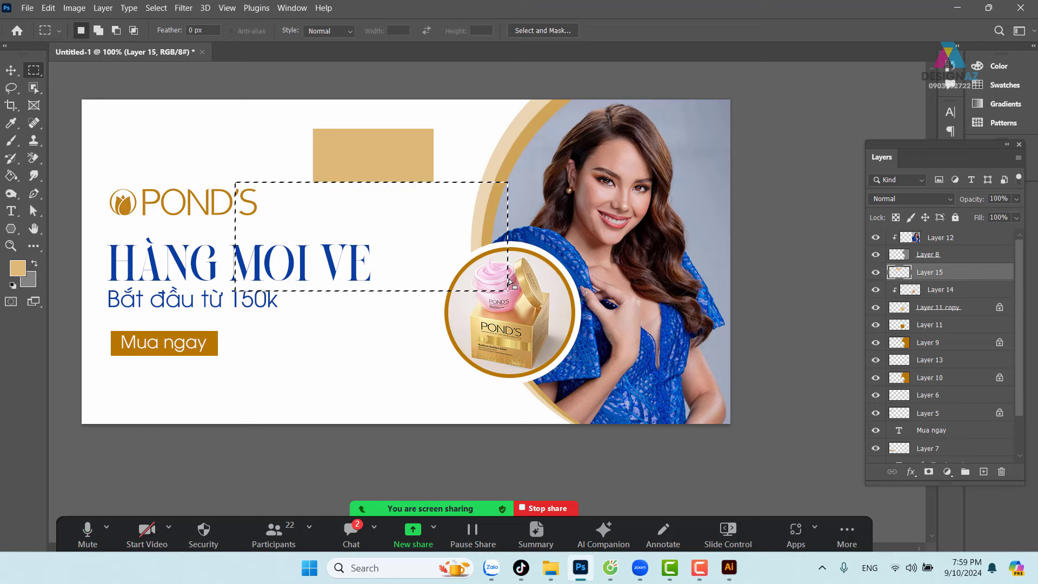
key(ctrl+z)
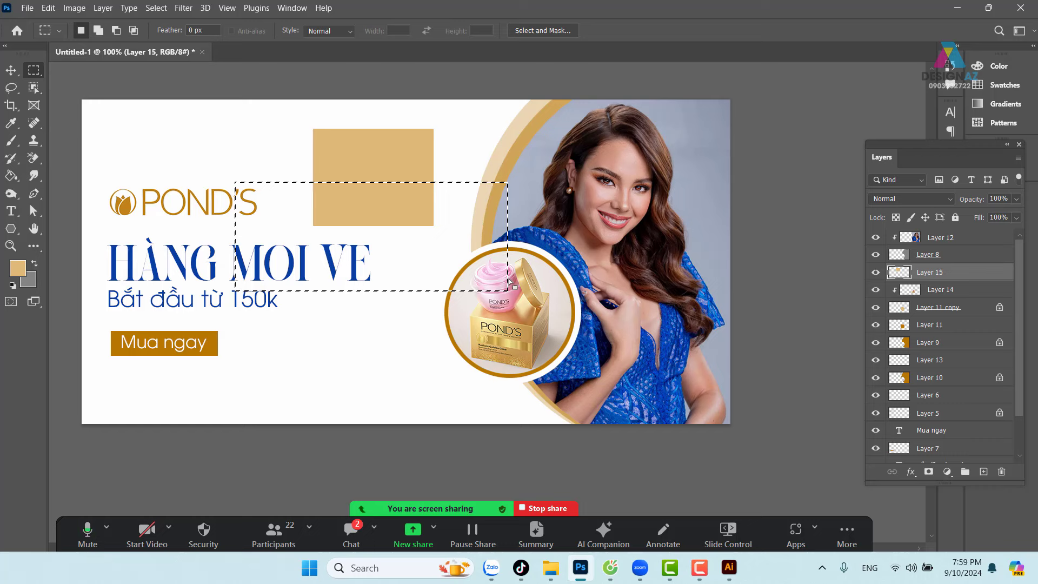
right_click(405, 198)
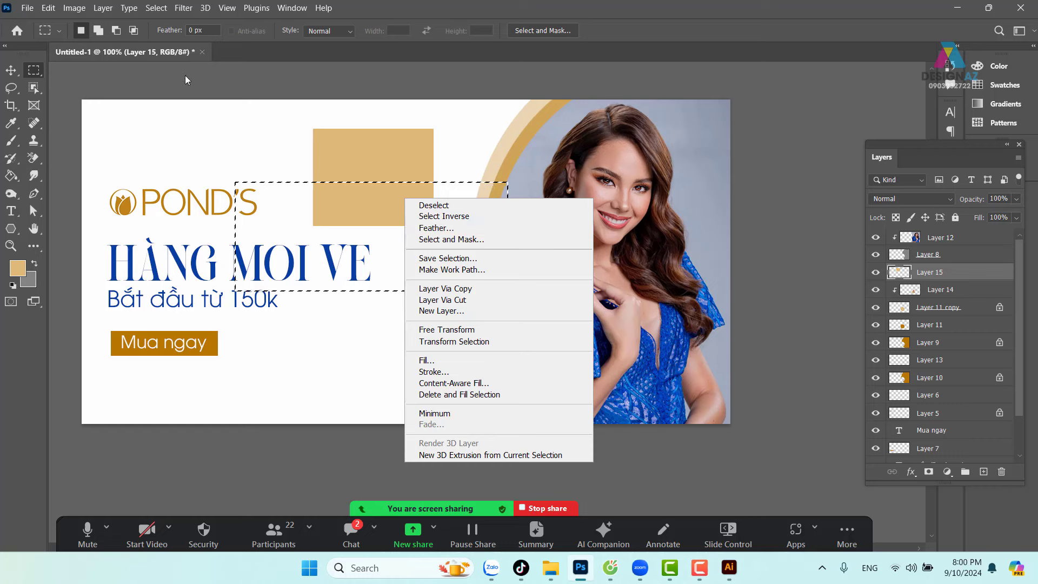
Feather the selection by 30 px and delete to fade the tan rectangle.
click(163, 14)
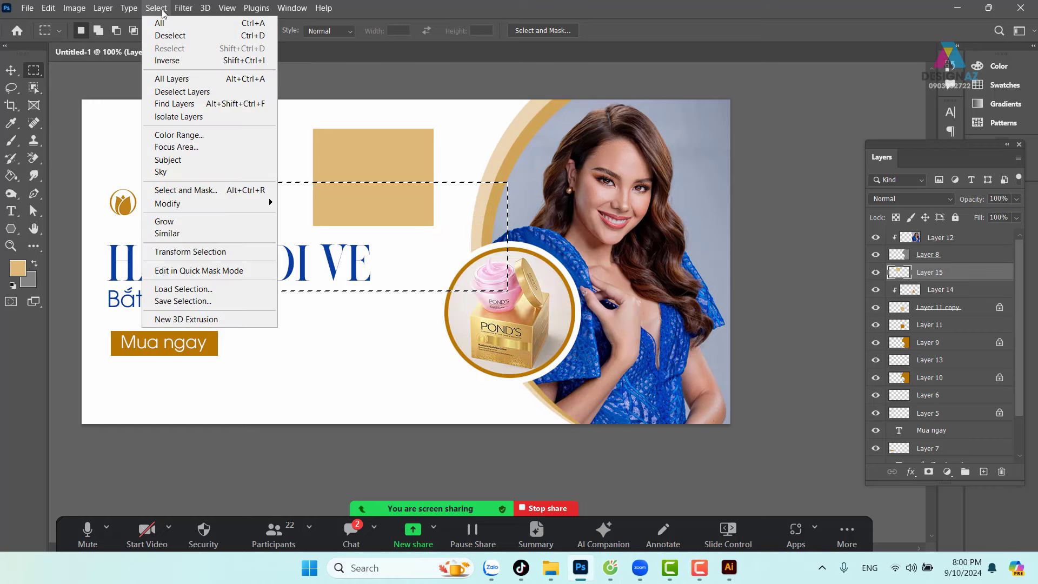
mouse_move(209, 203)
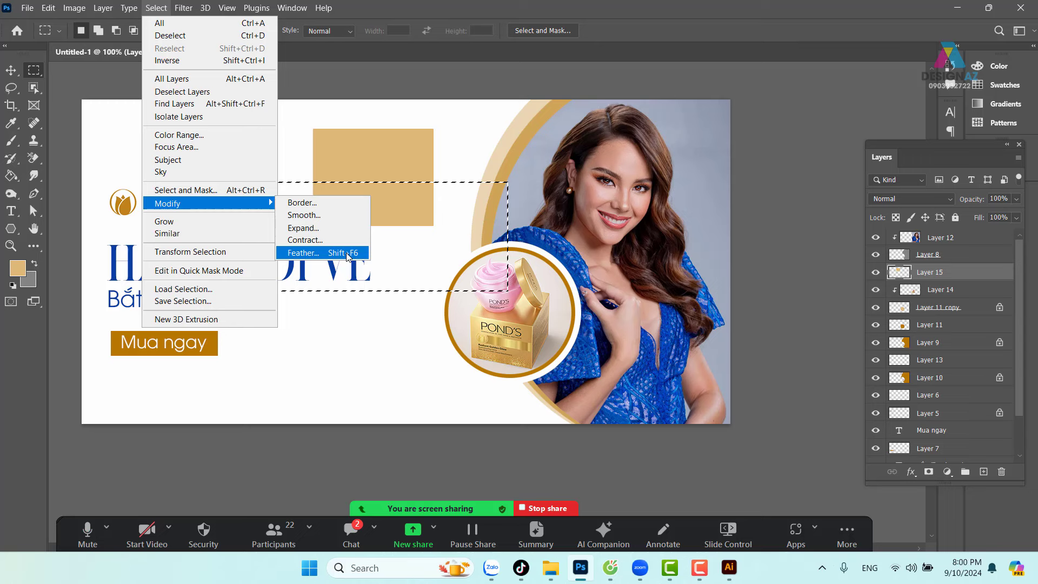
click(303, 253)
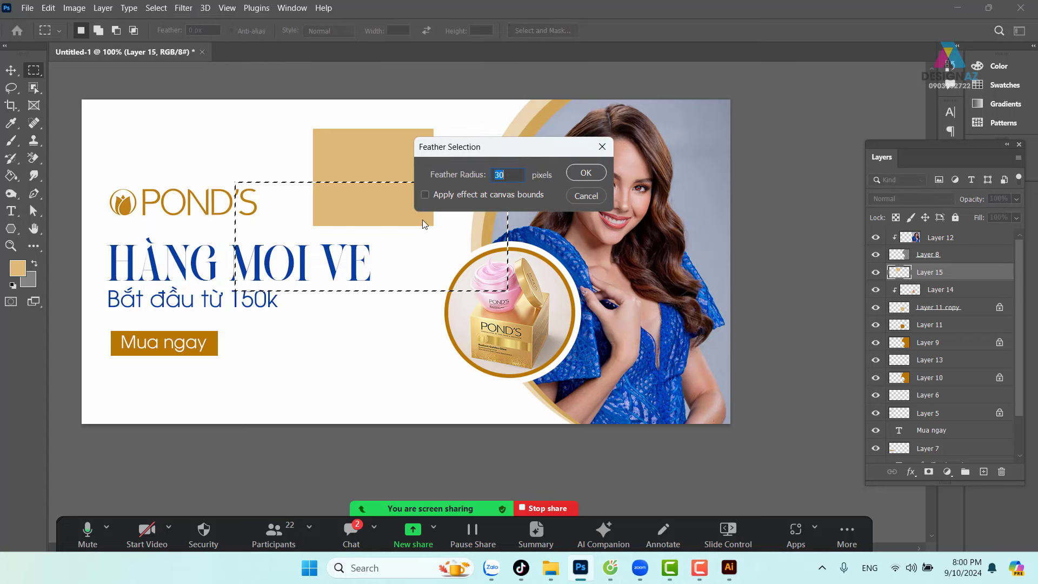
click(585, 174)
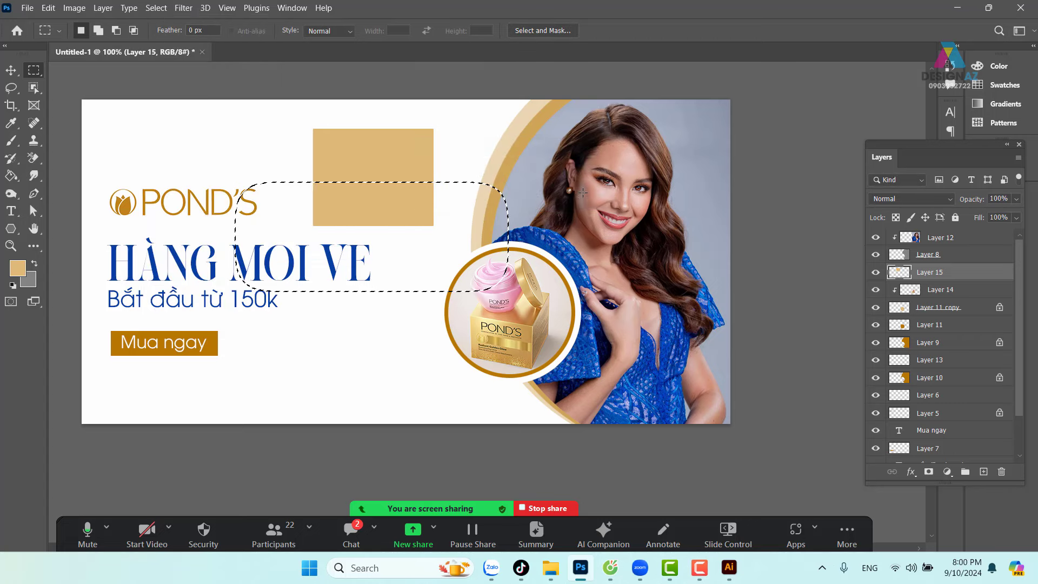
key(Delete)
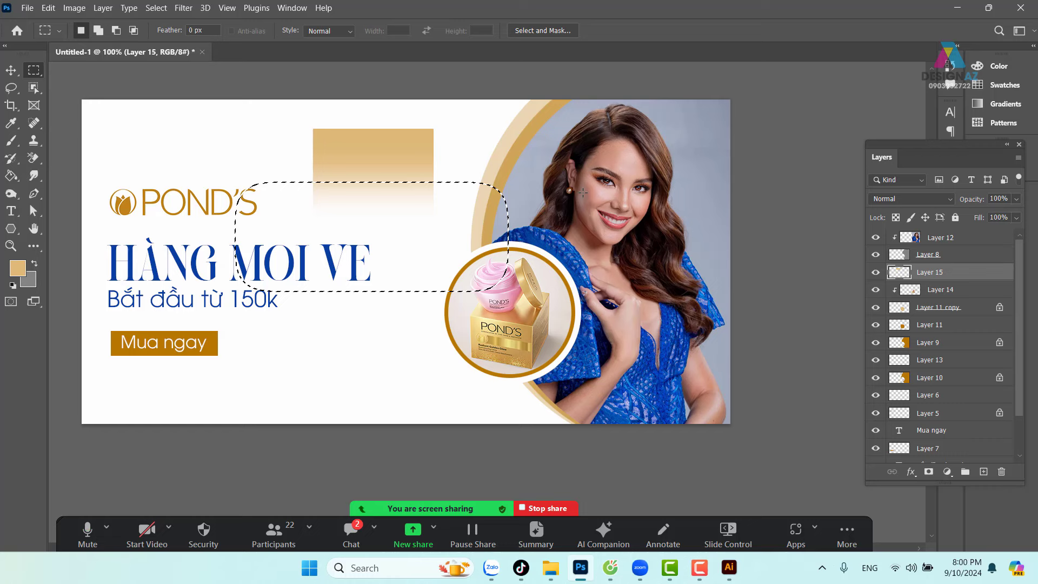
Deselect, nudge the faded rectangle left, then delete Layer 15.
key(v)
key(ctrl+d)
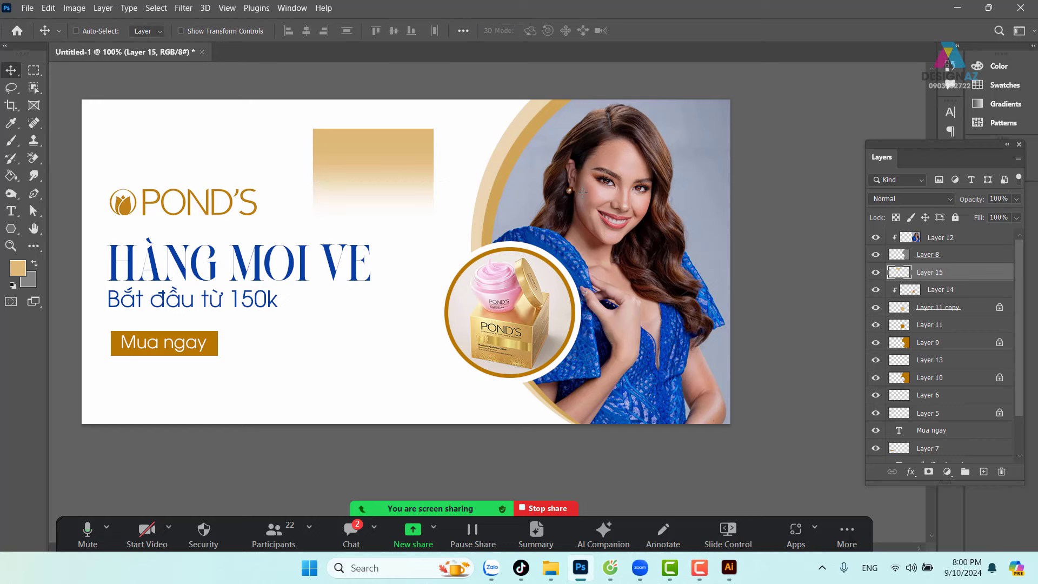
drag(389, 183, 359, 183)
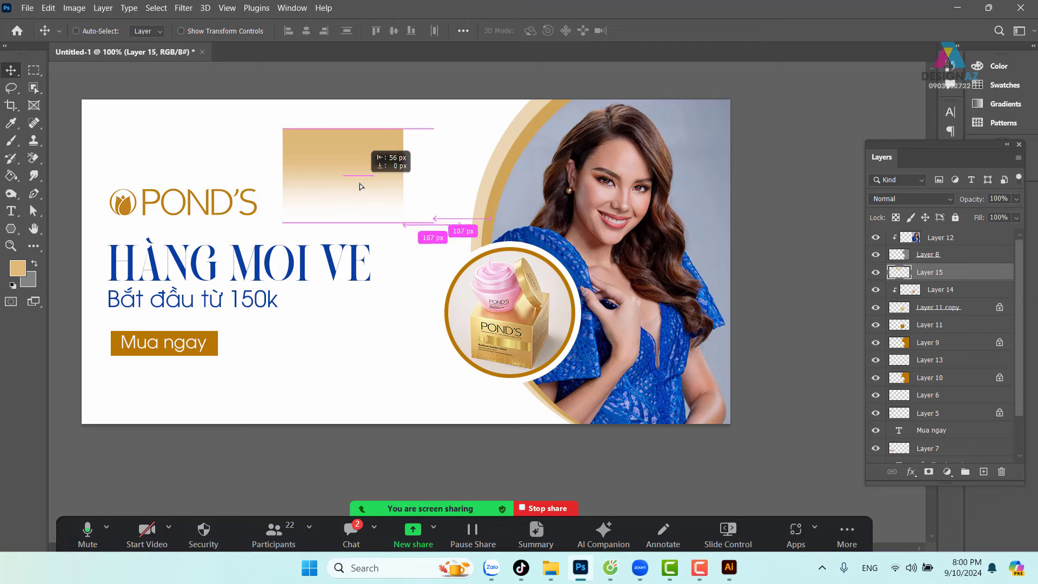
key(Delete)
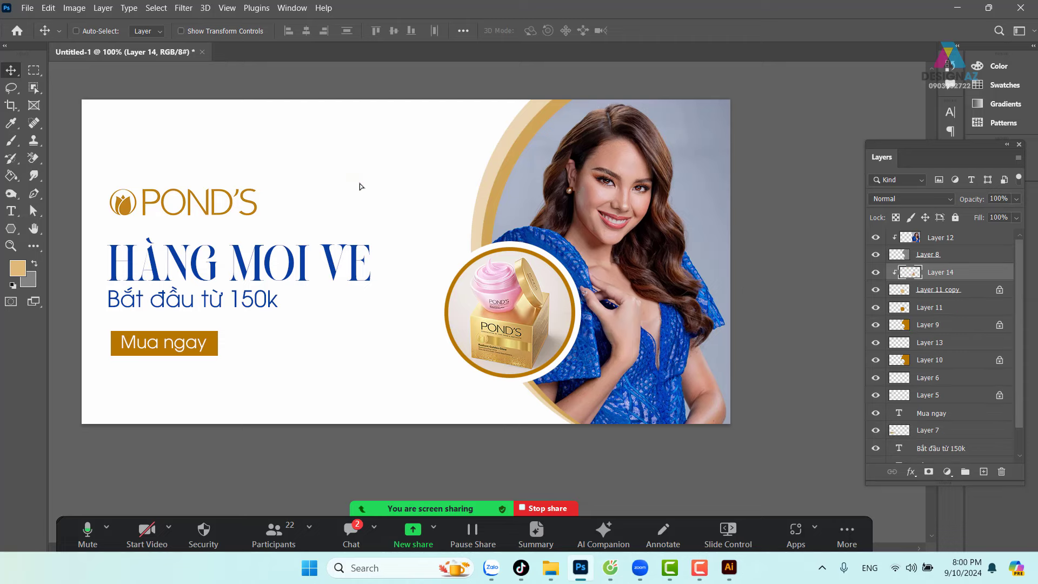
Select Layer 11 and place a duplicate of the gold circle to the left.
key(ctrl+plus)
scroll(323, 165, right, 3)
scroll(324, 174, down, 2)
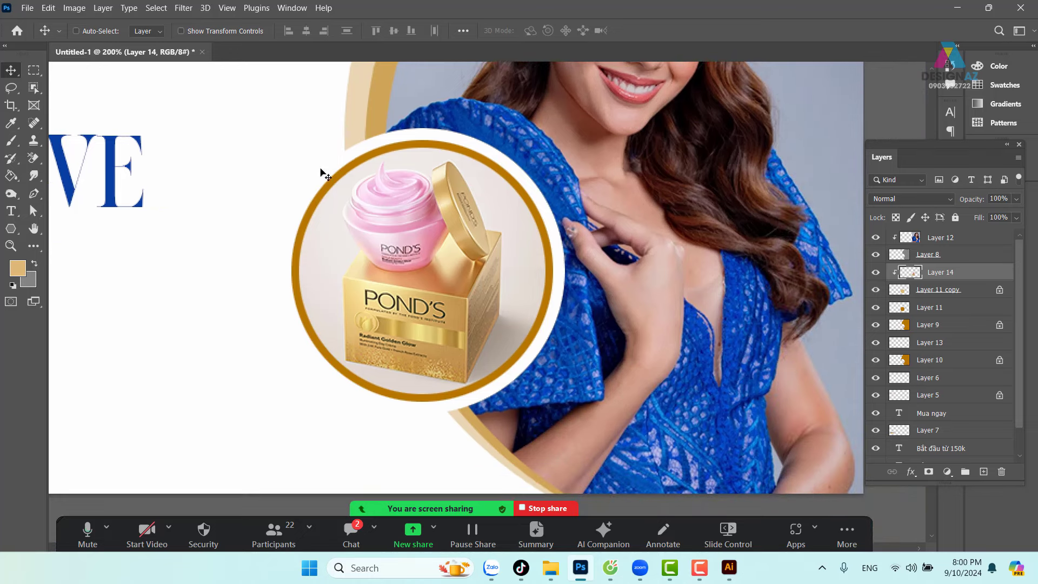
right_click(479, 161)
click(498, 162)
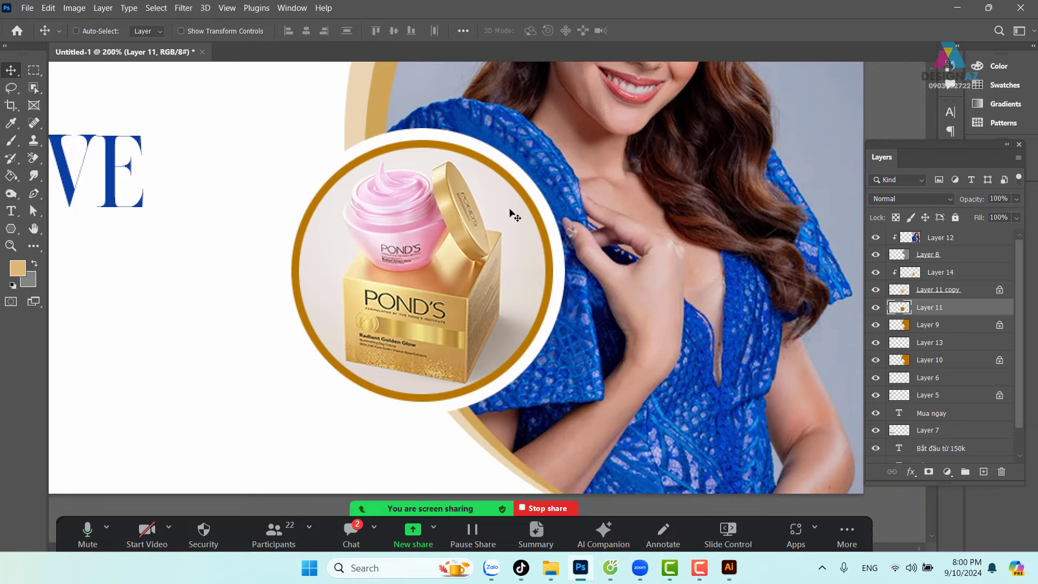
drag(445, 247, 478, 239)
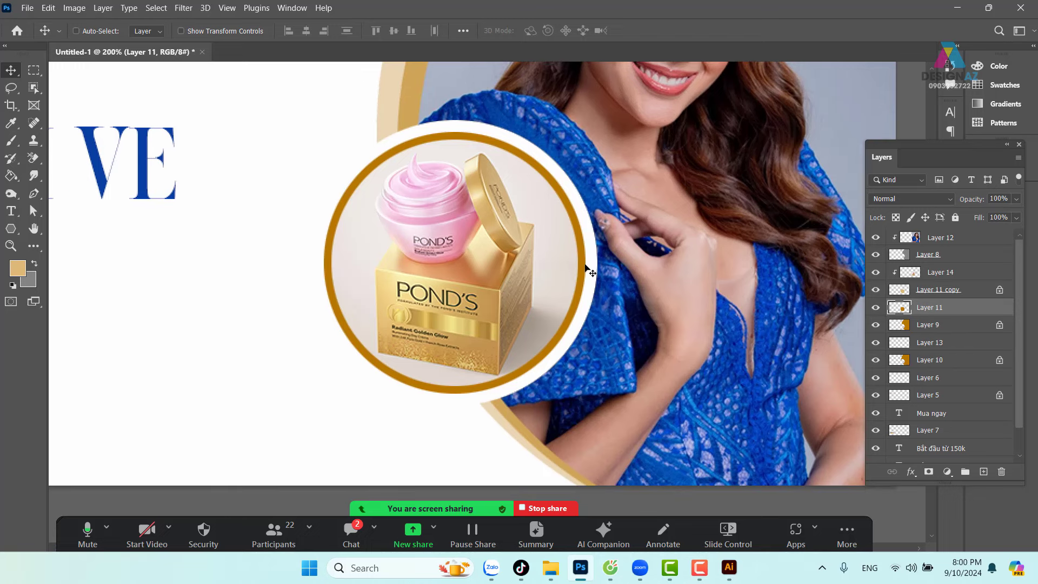
drag(591, 272, 287, 320)
drag(353, 317, 443, 307)
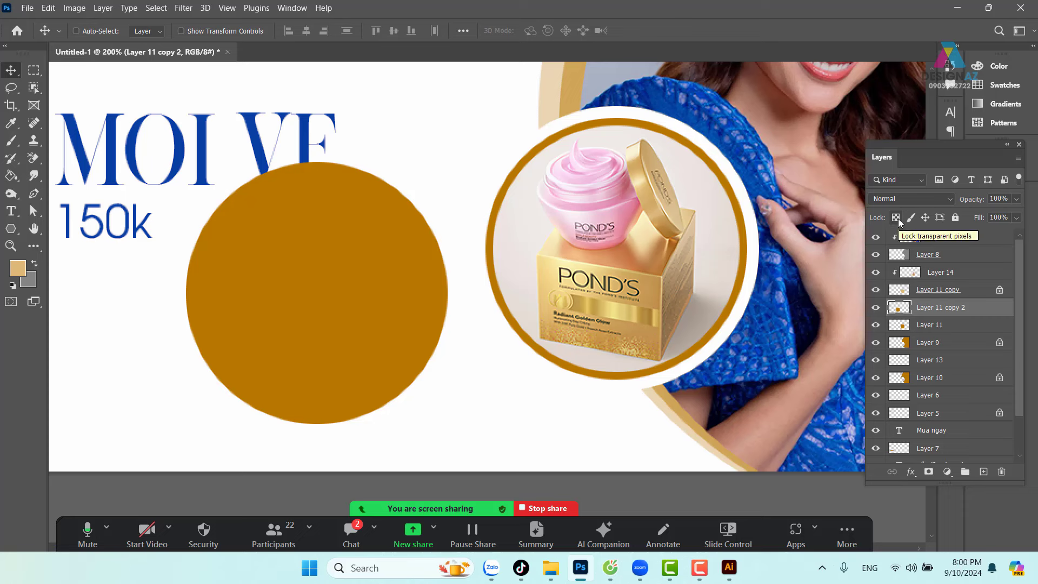
Lock the copy's transparent pixels, fill it with orange ffb026, and move it behind the badge.
click(898, 220)
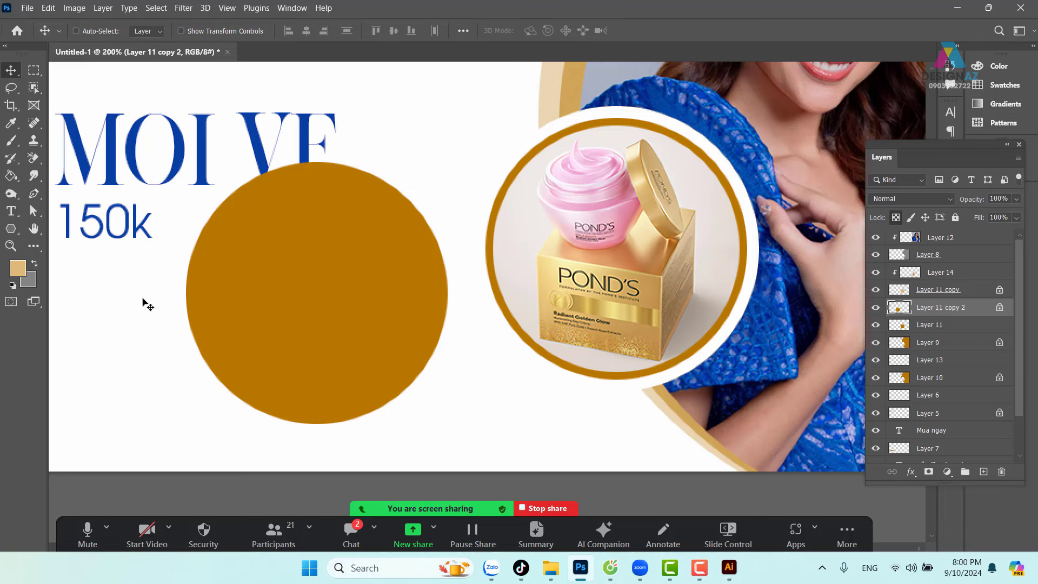
key(i)
click(317, 291)
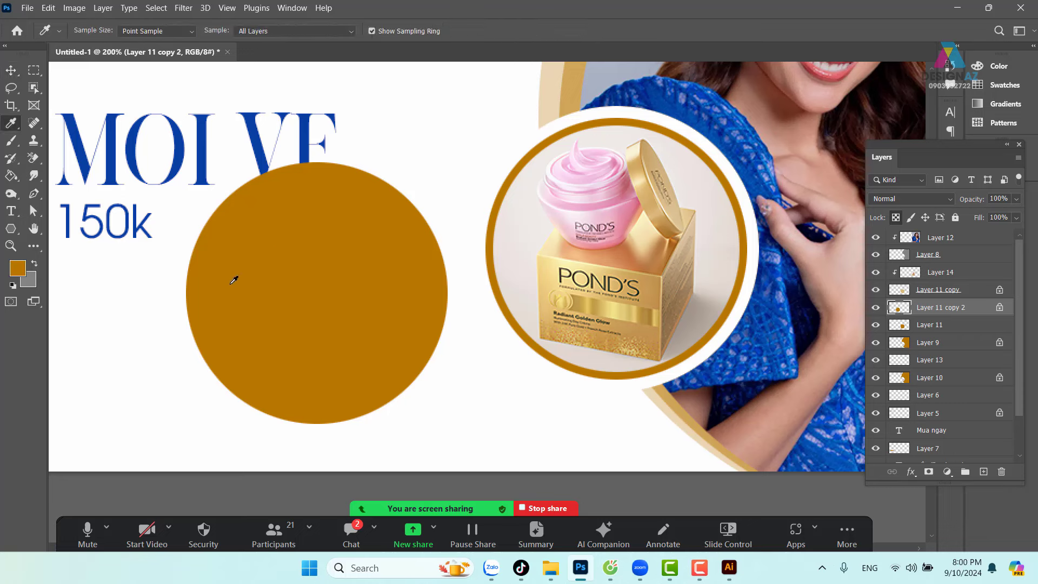
click(18, 269)
drag(828, 157, 804, 110)
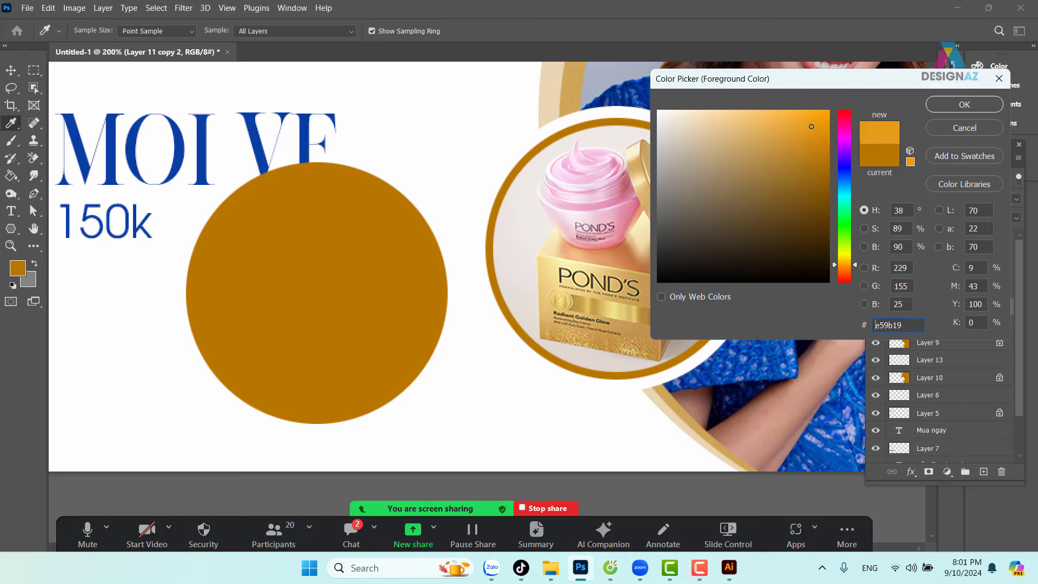
click(964, 105)
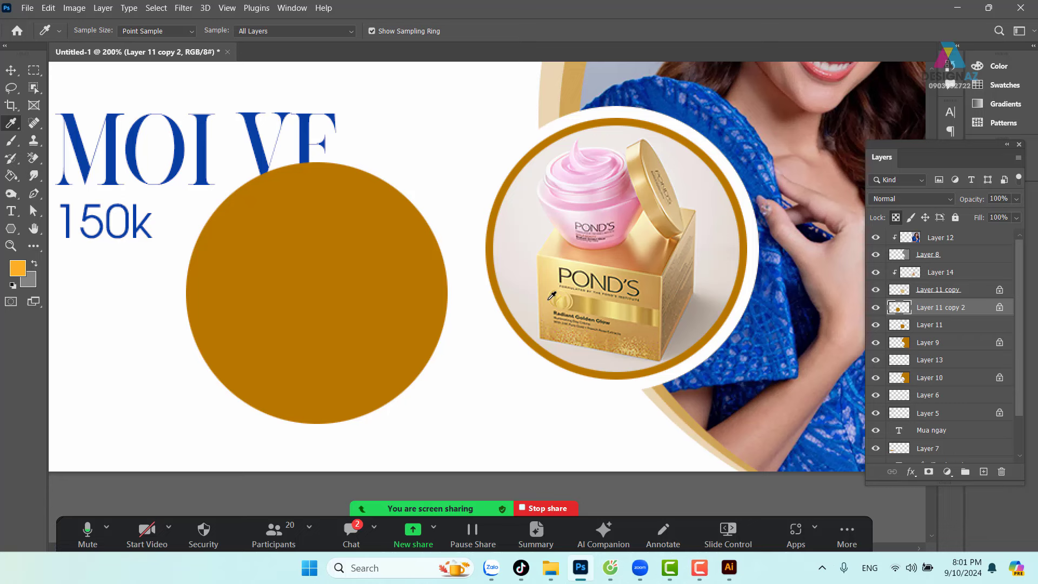
key(alt+BackSpace)
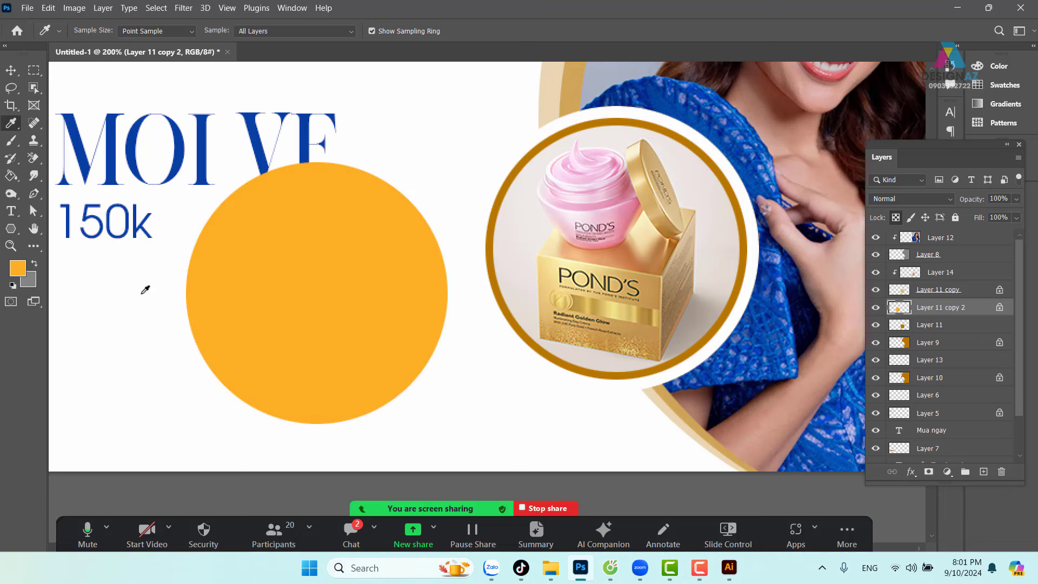
key(v)
mouse_move(352, 262)
mouse_down()
mouse_move(664, 226)
mouse_move(650, 220)
mouse_up()
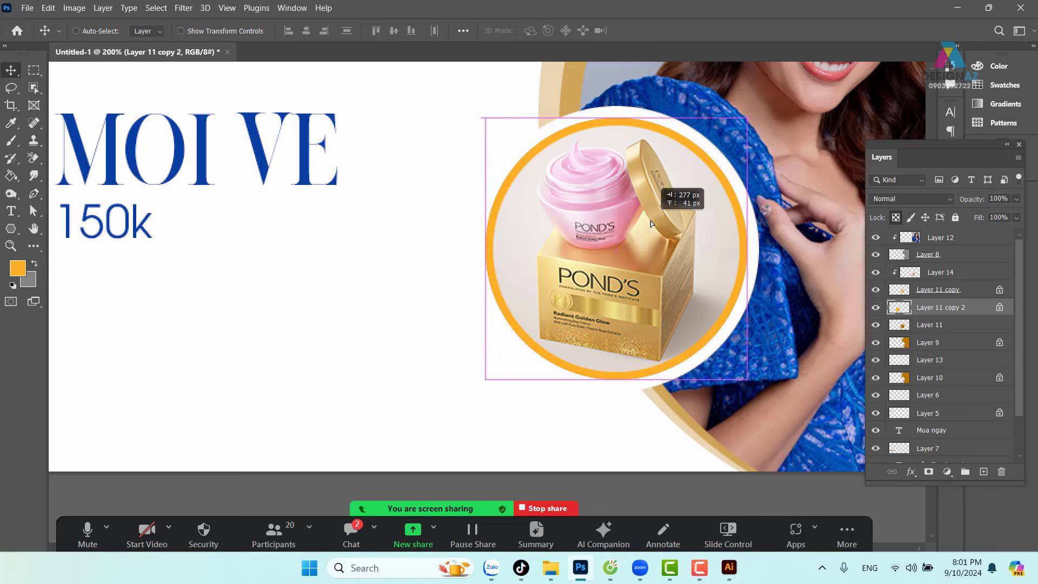
Move the orange circle beside the headline and fade its top through a 30 px feather.
drag(650, 221, 359, 238)
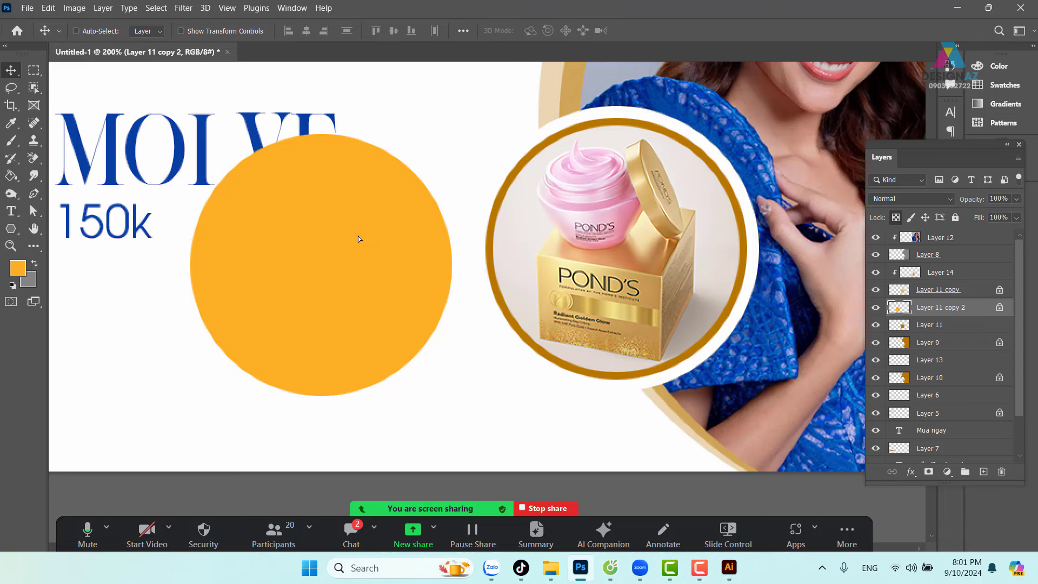
click(34, 71)
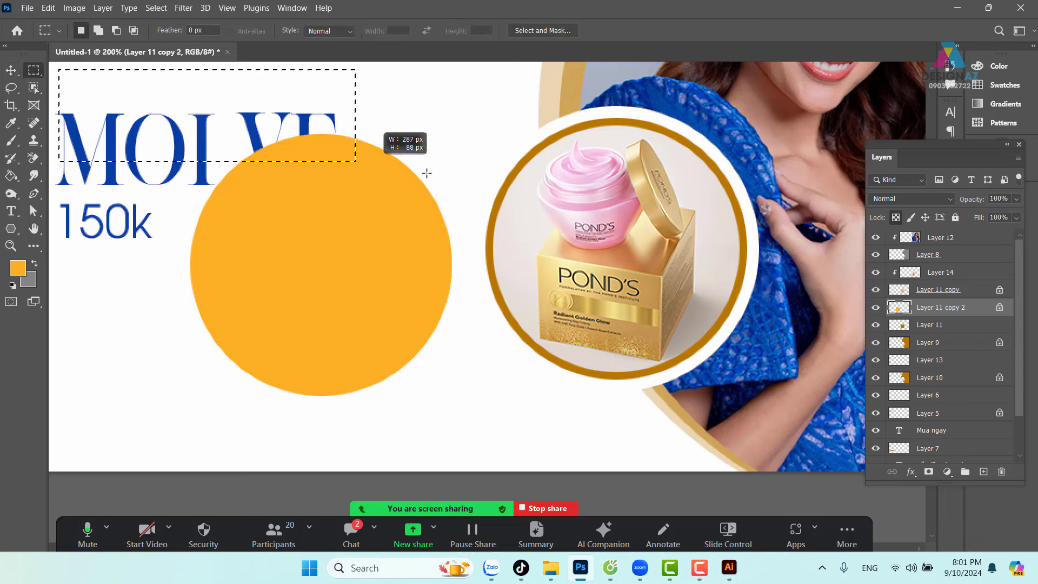
drag(59, 70, 576, 185)
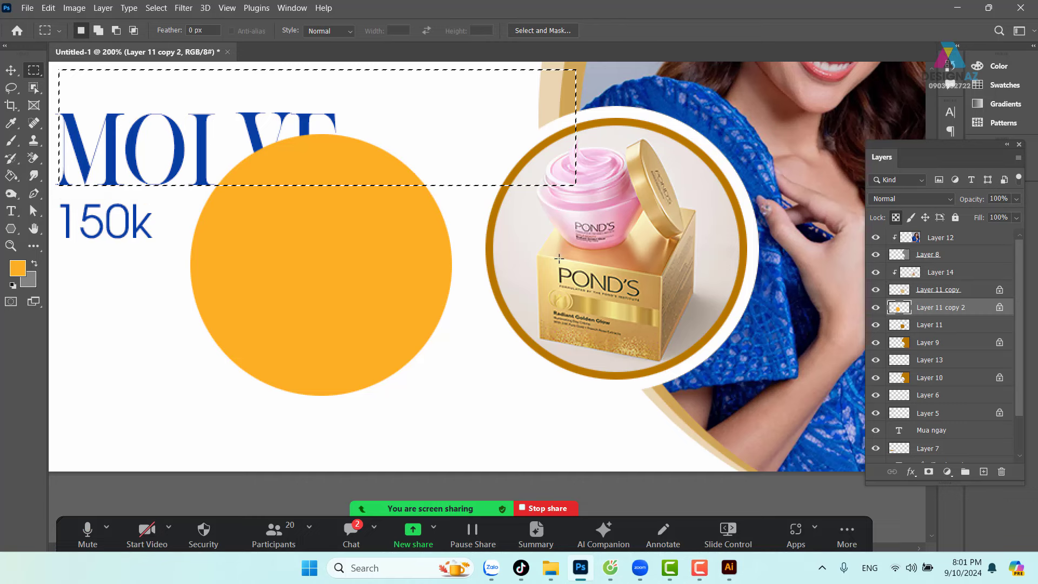
key(shift)
key(shift+F6)
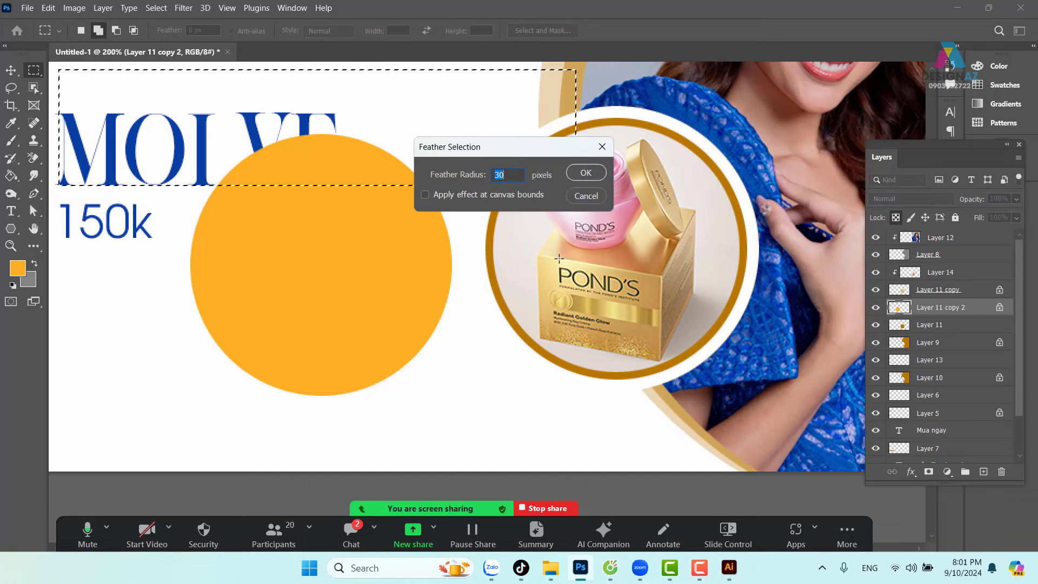
key(Return)
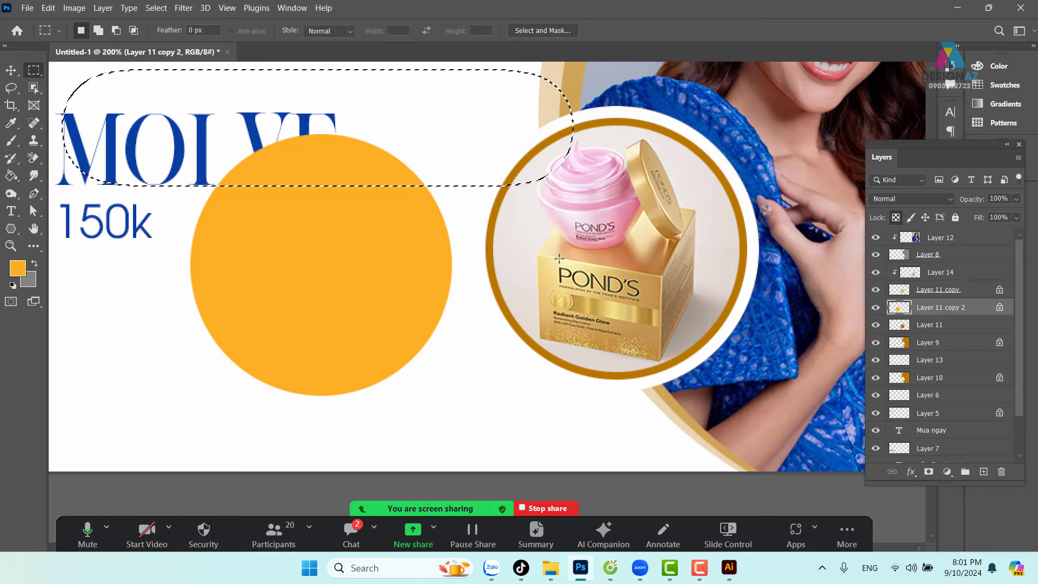
key(Delete)
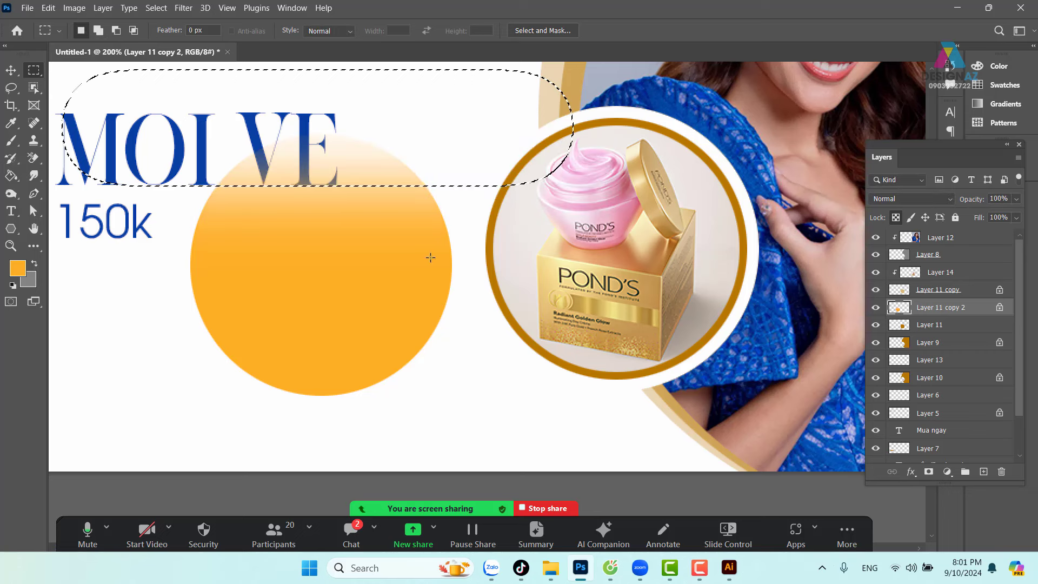
key(Delete)
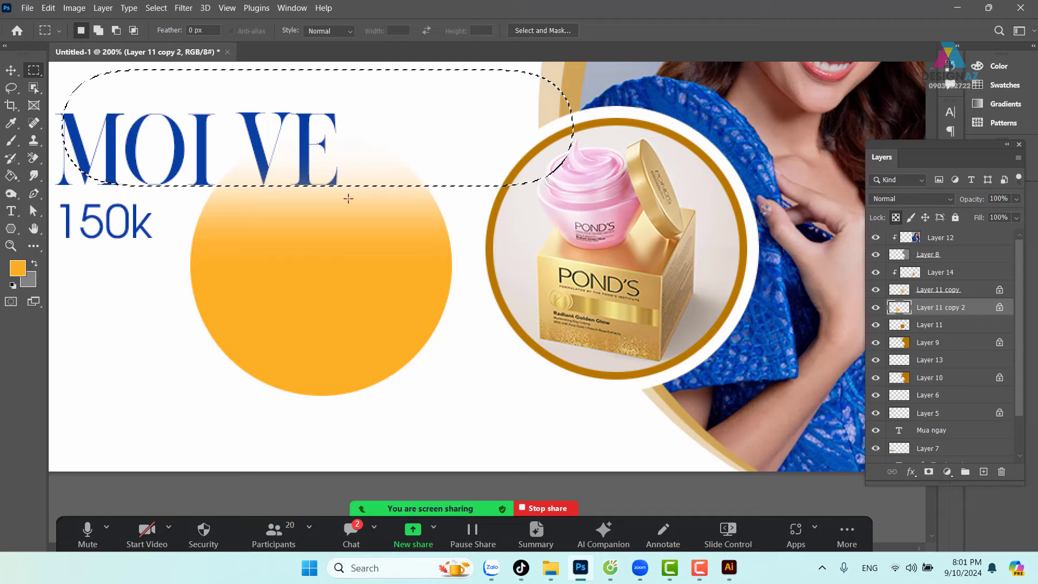
Fade the circle's bottom into white with a 30 px feather, then deselect.
drag(55, 342, 757, 533)
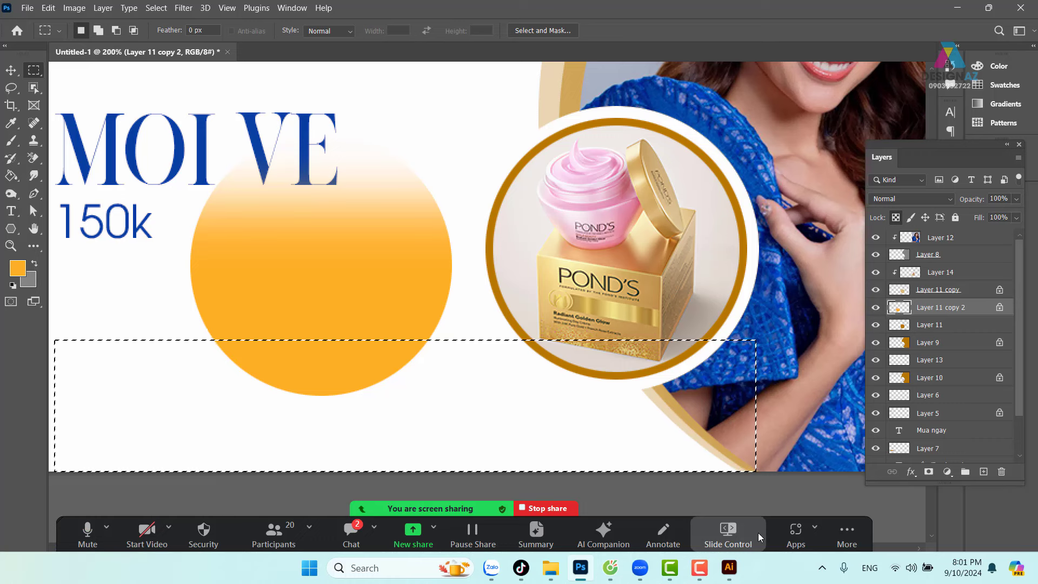
key(shift+F6)
key(Return)
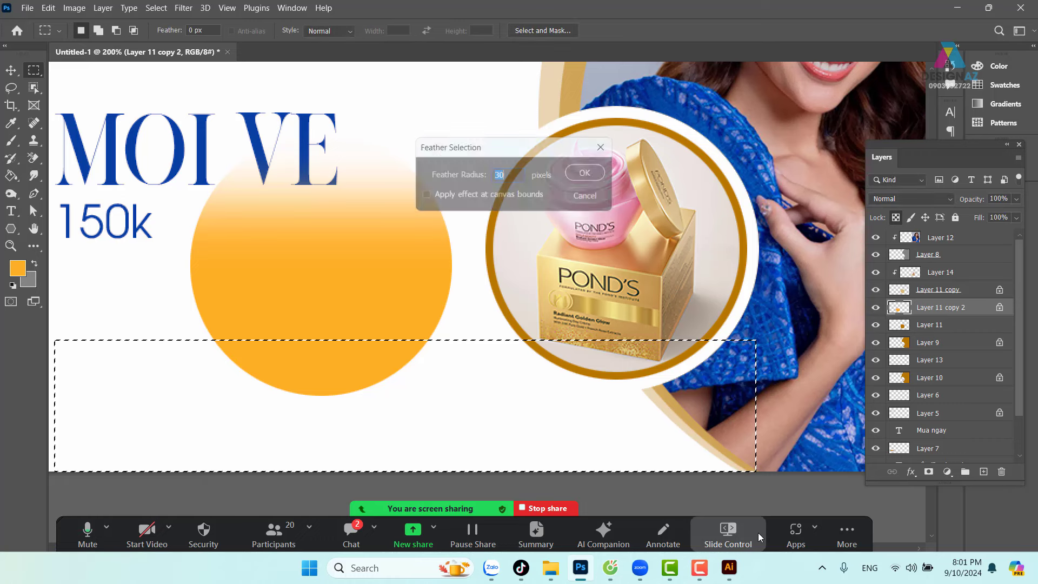
key(Delete)
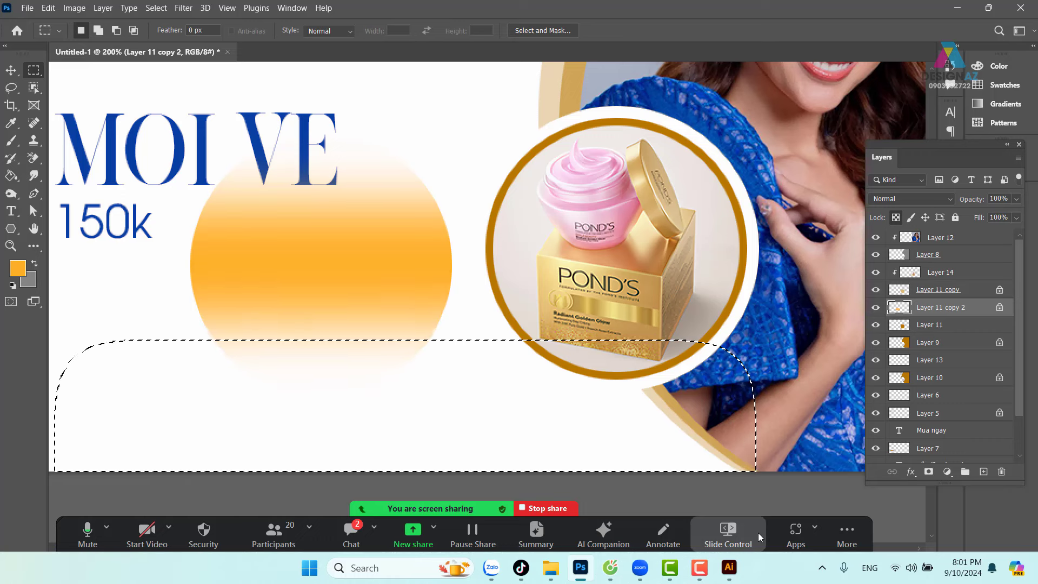
key(v)
key(ctrl+d)
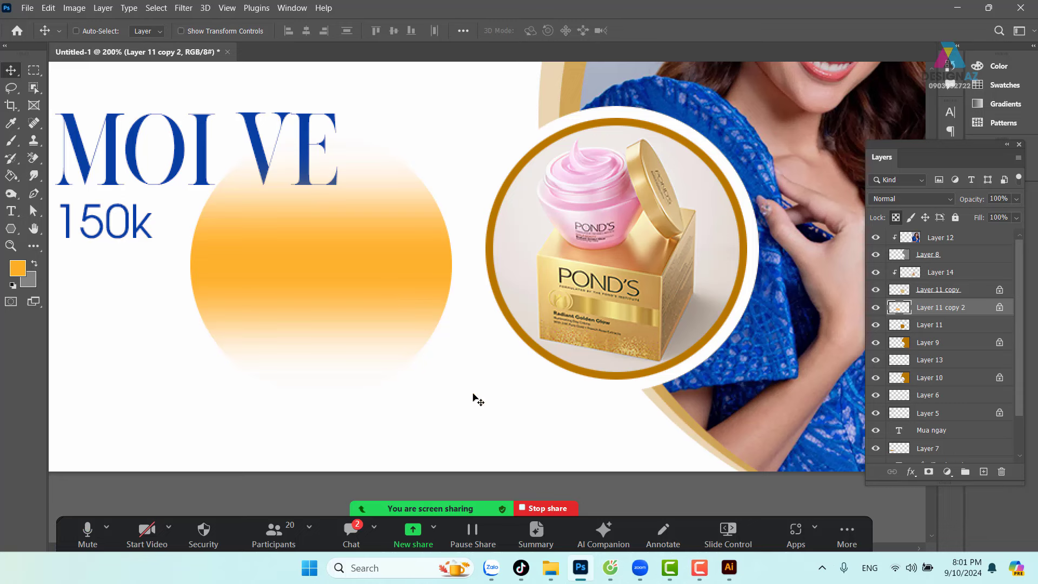
Delete the blurred orange circle copy and make Layer 11 the active layer.
mouse_move(344, 268)
mouse_down()
mouse_move(564, 289)
mouse_move(629, 256)
mouse_up()
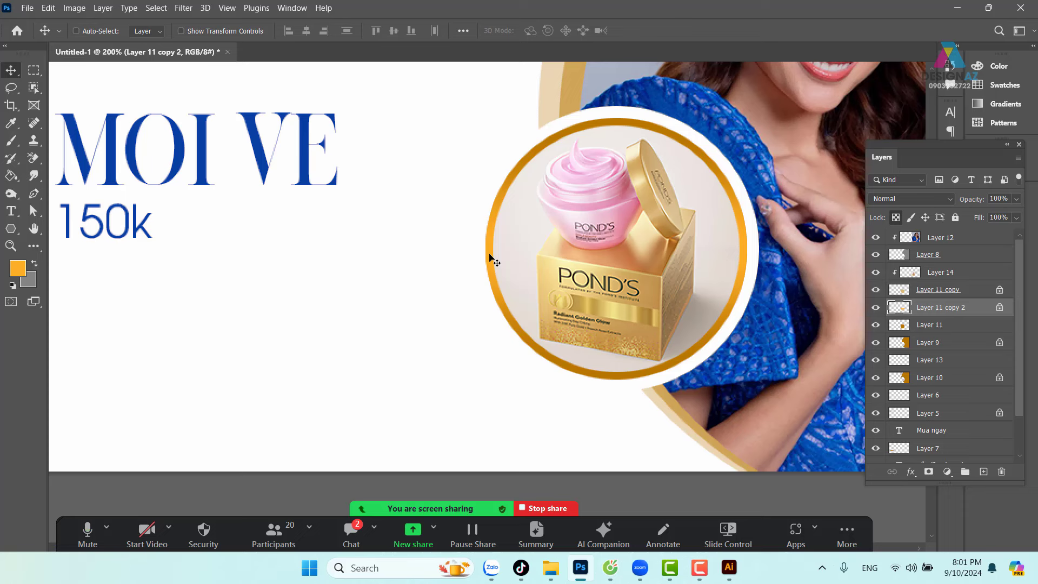
drag(492, 259, 291, 276)
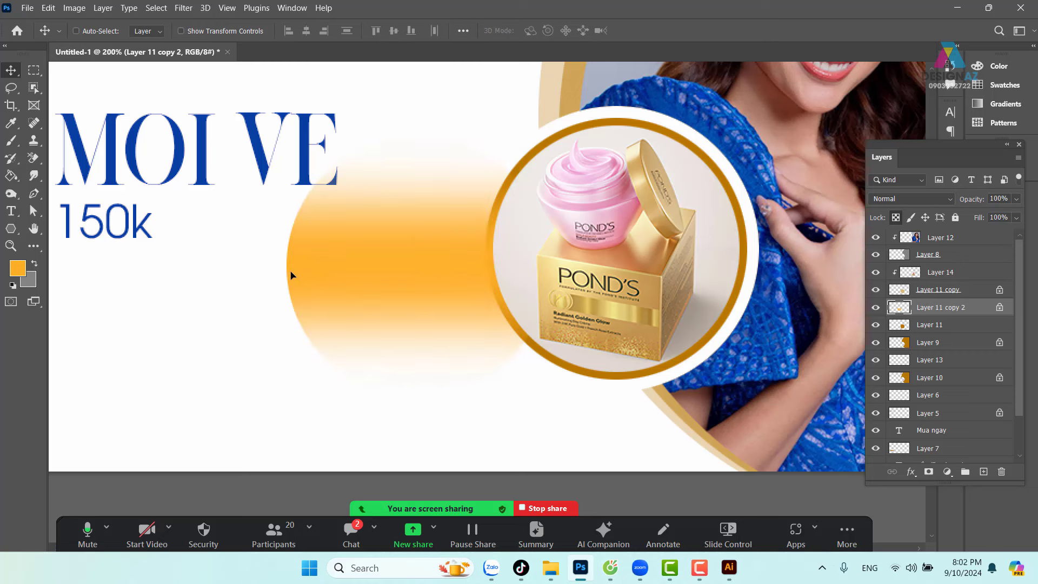
key(Delete)
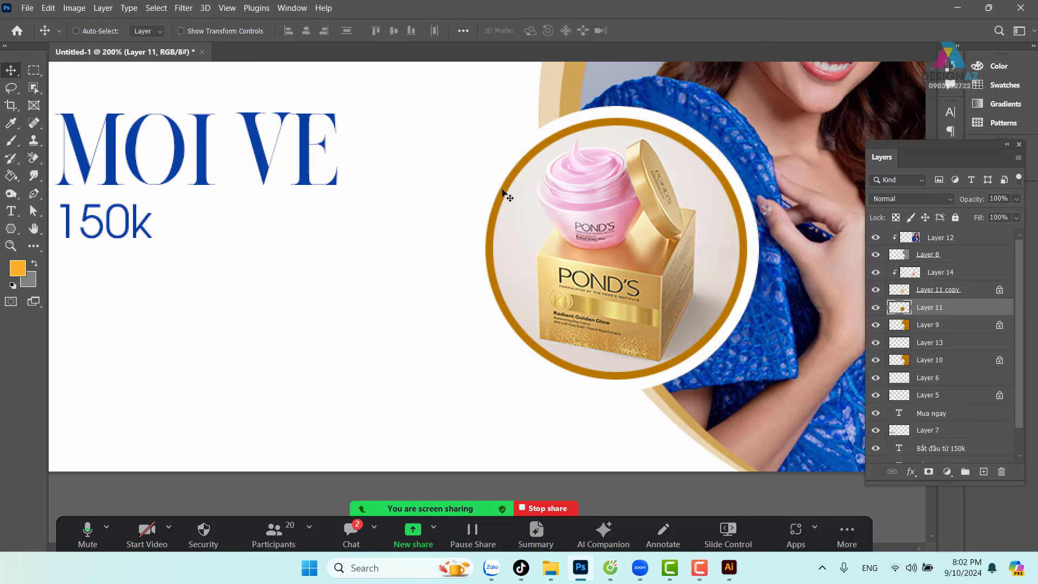
right_click(505, 184)
click(511, 192)
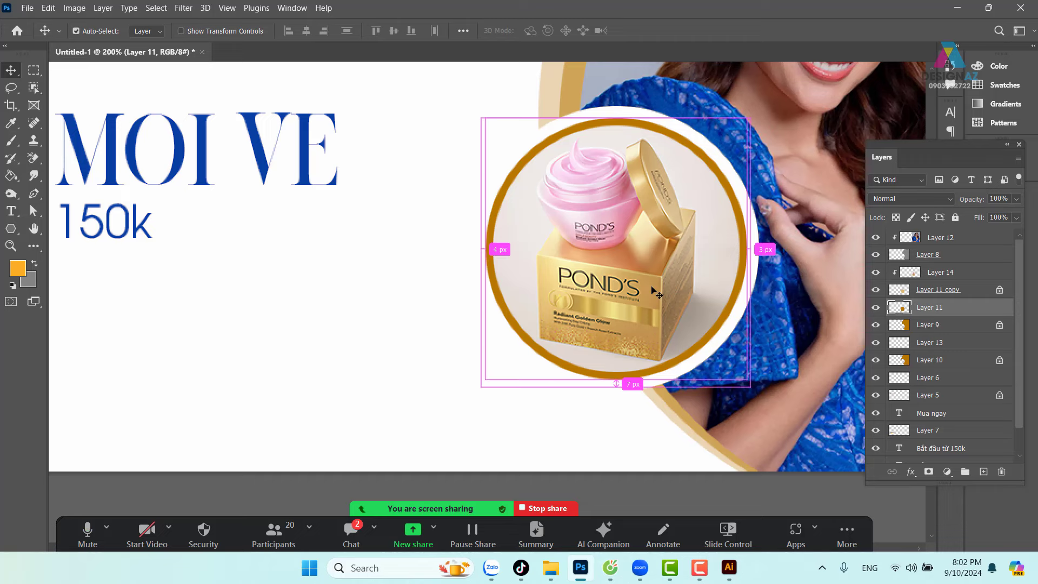
key(ctrl+o)
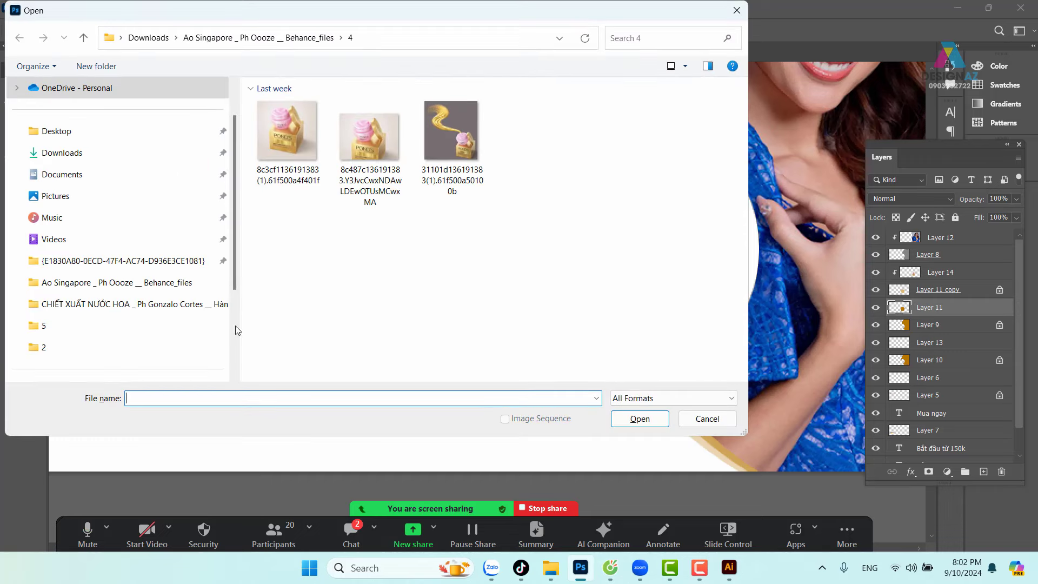
Browse drive E: into the PHOTOSHOP\GTpts folder.
scroll(108, 319, down, 2)
click(106, 335)
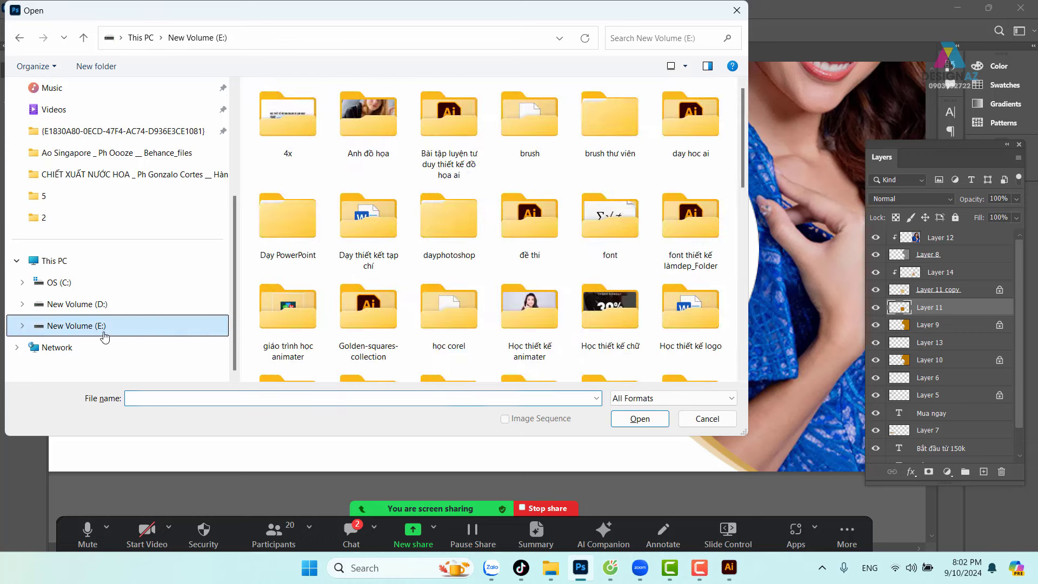
scroll(421, 281, down, 5)
scroll(421, 281, up, 5)
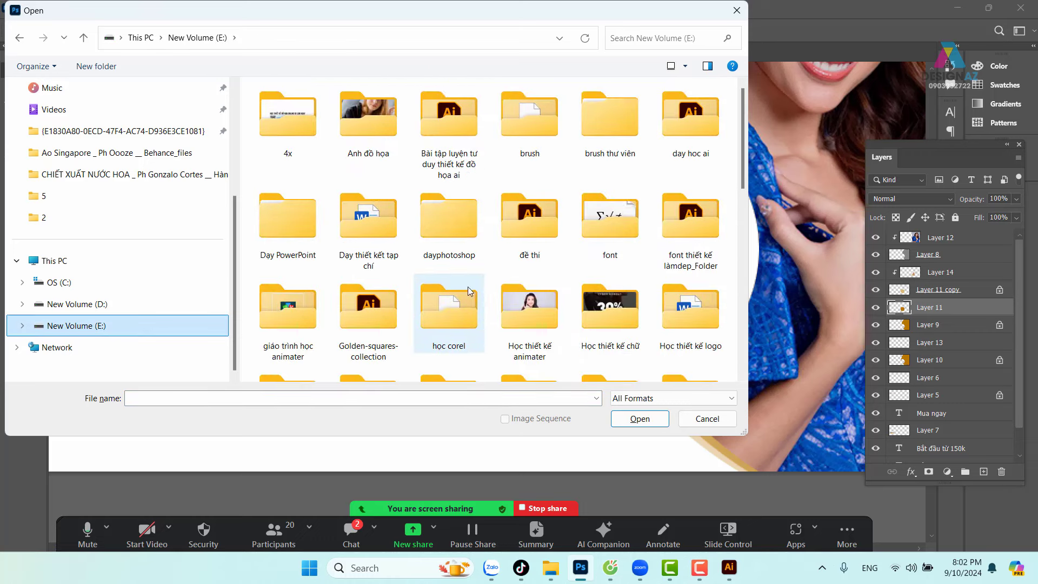
scroll(468, 291, down, 5)
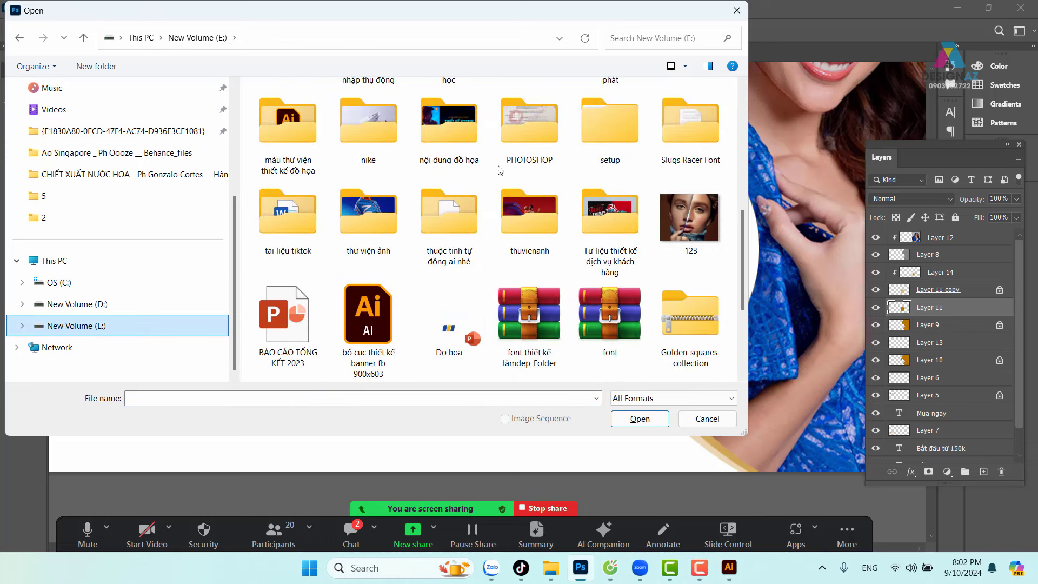
double_click(540, 133)
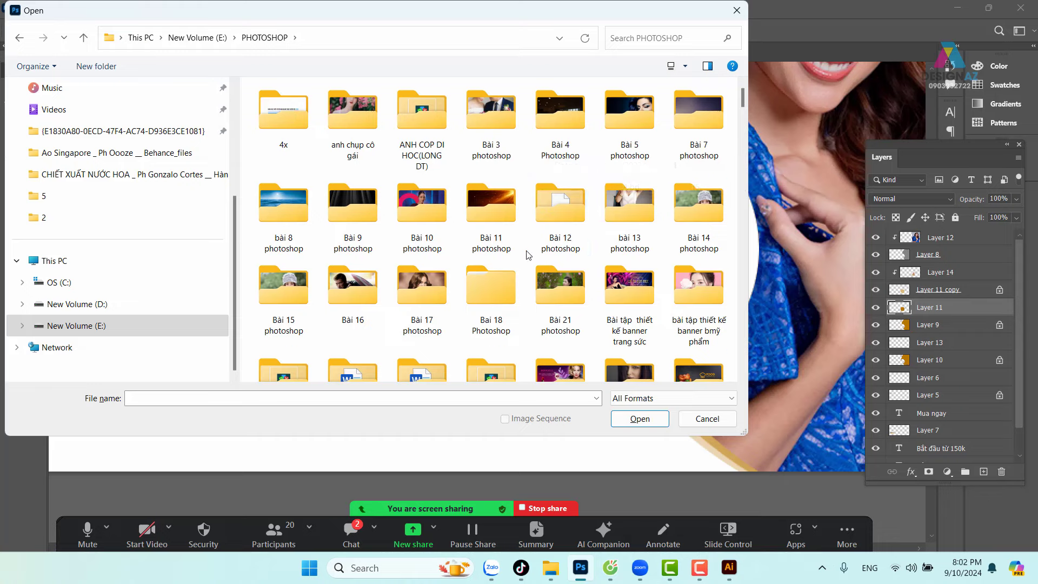
scroll(530, 254, down, 2)
click(487, 179)
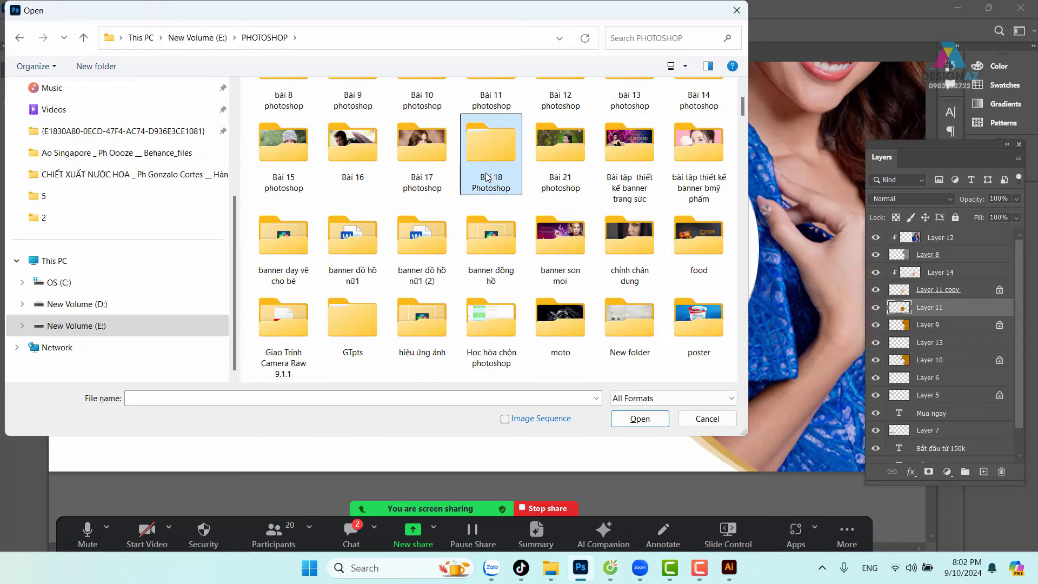
double_click(359, 312)
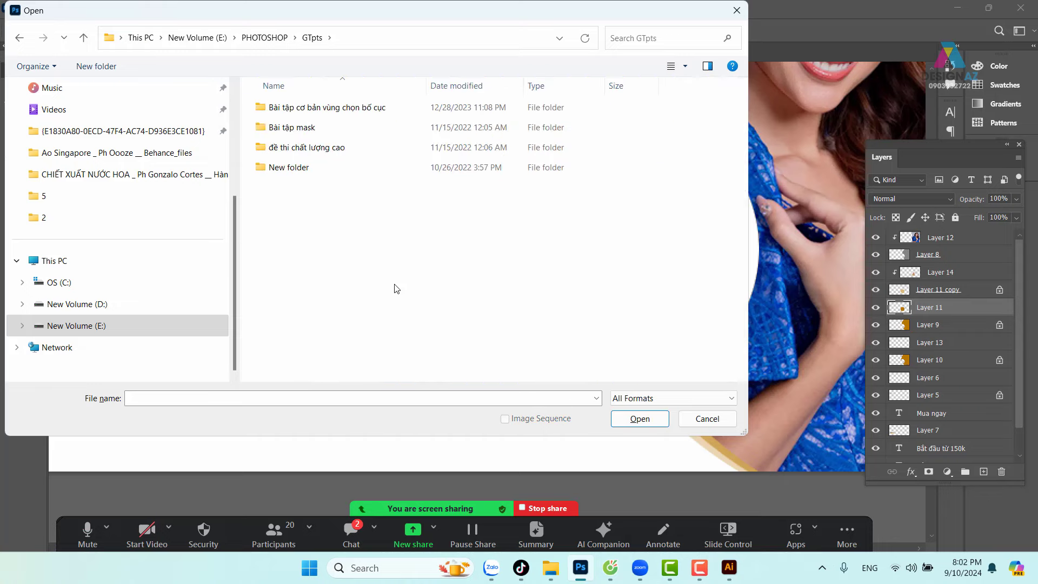
Open gold-background.jpg from the bài 2 giày nam folder and select the whole image.
double_click(359, 107)
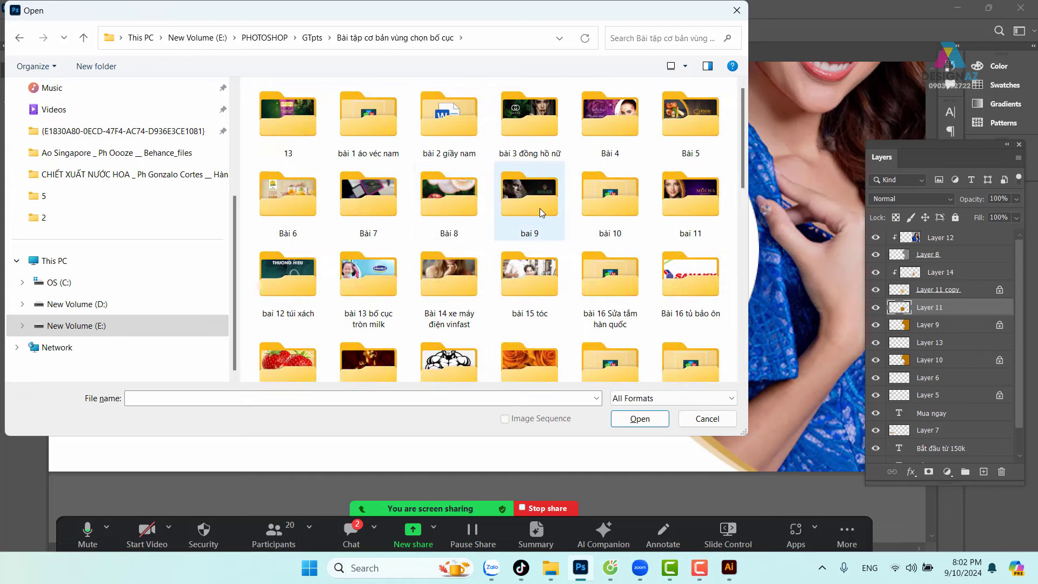
double_click(374, 125)
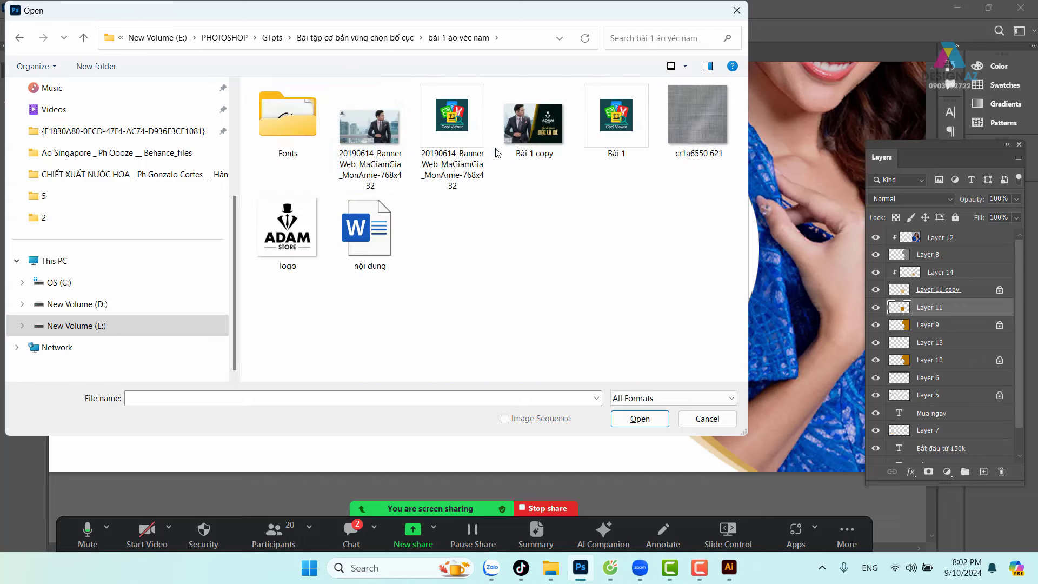
click(19, 37)
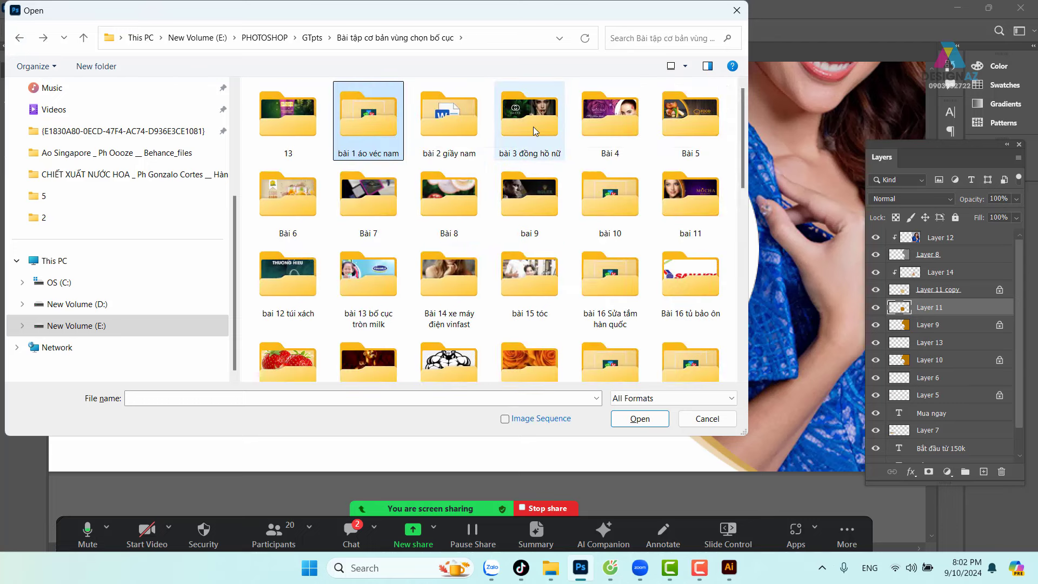
double_click(446, 130)
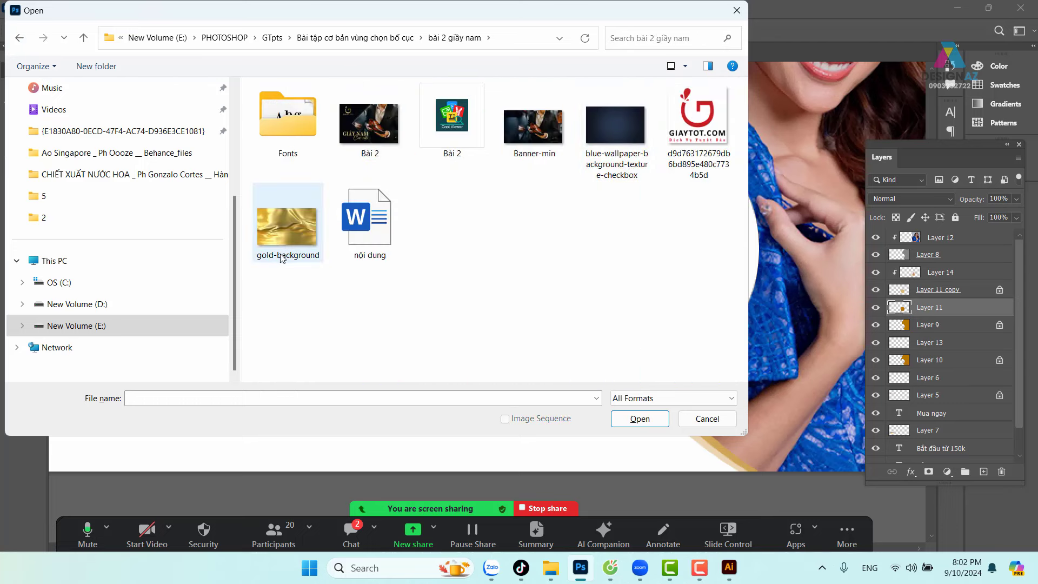
click(291, 241)
click(633, 420)
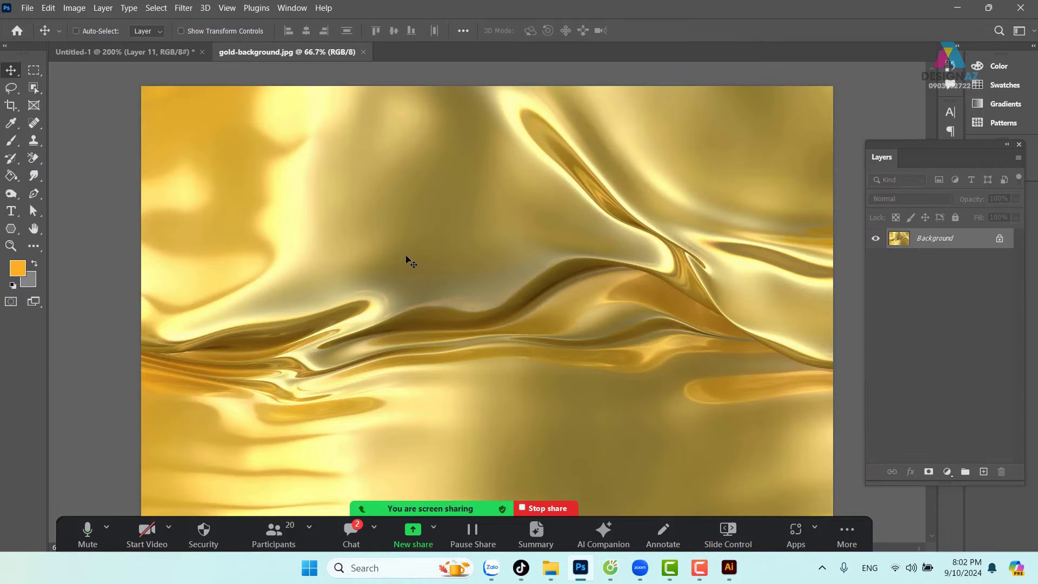
key(ctrl+a)
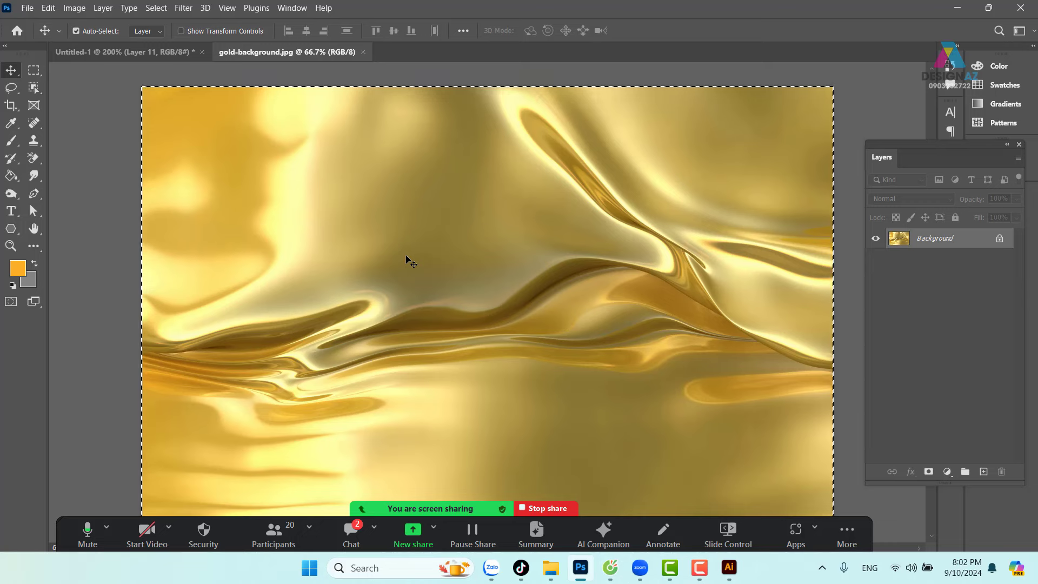
Back in the banner, select Layer 11 and paste the gold image as a new layer.
click(151, 54)
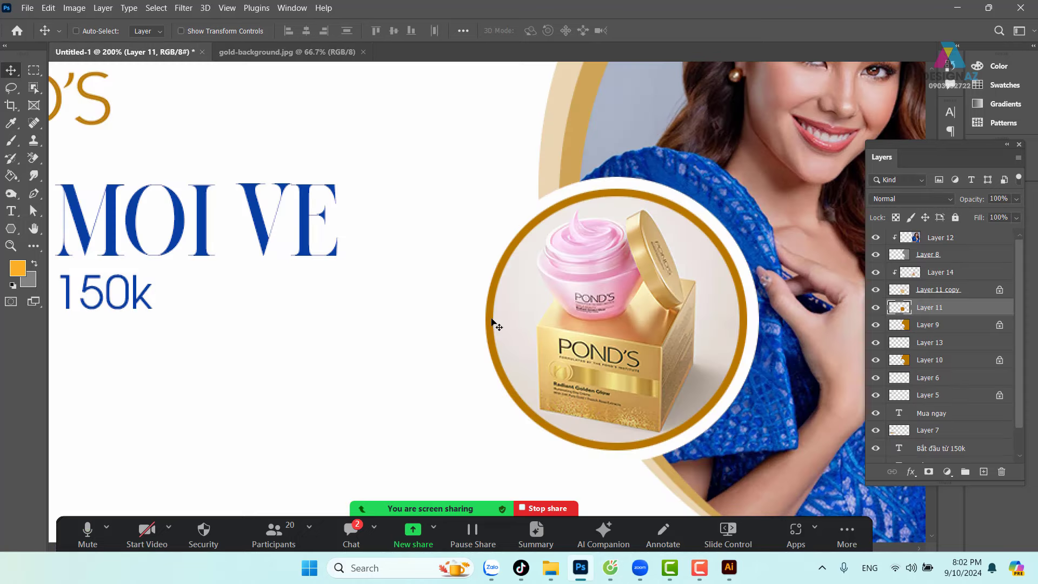
right_click(493, 289)
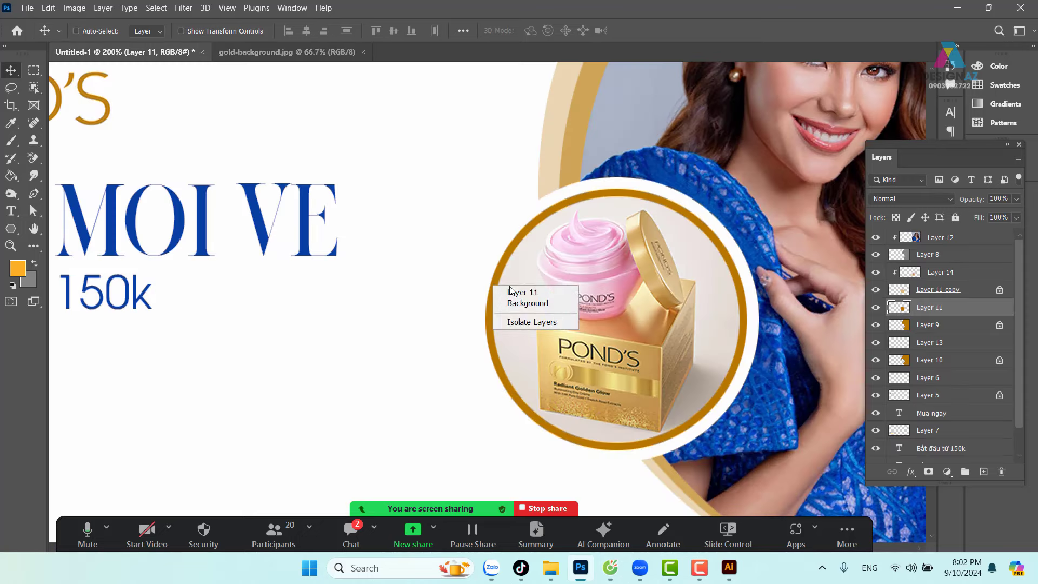
click(503, 291)
mouse_move(493, 297)
mouse_down()
mouse_move(446, 294)
mouse_move(493, 314)
mouse_up()
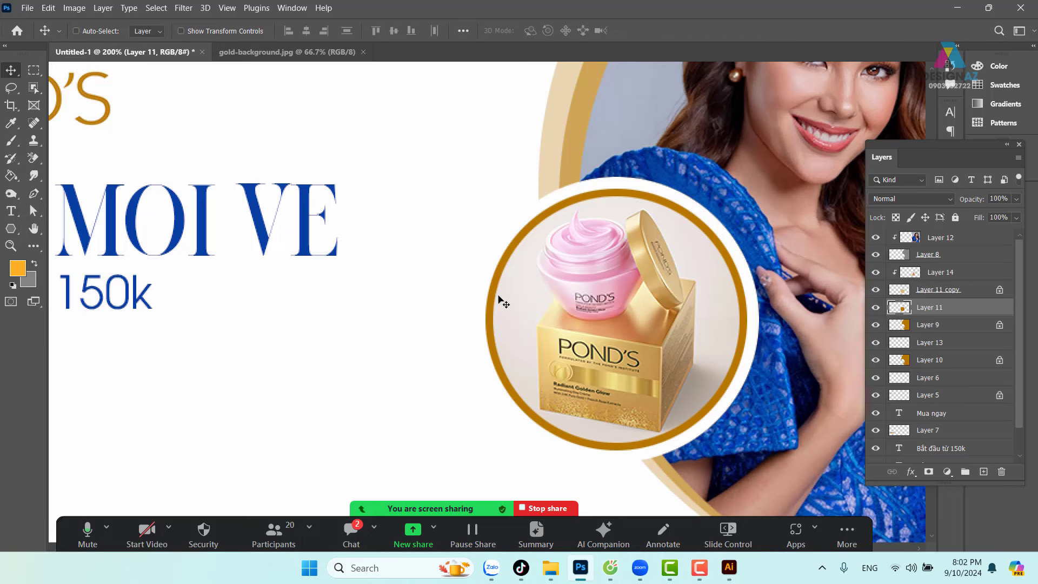
key(ctrl+v)
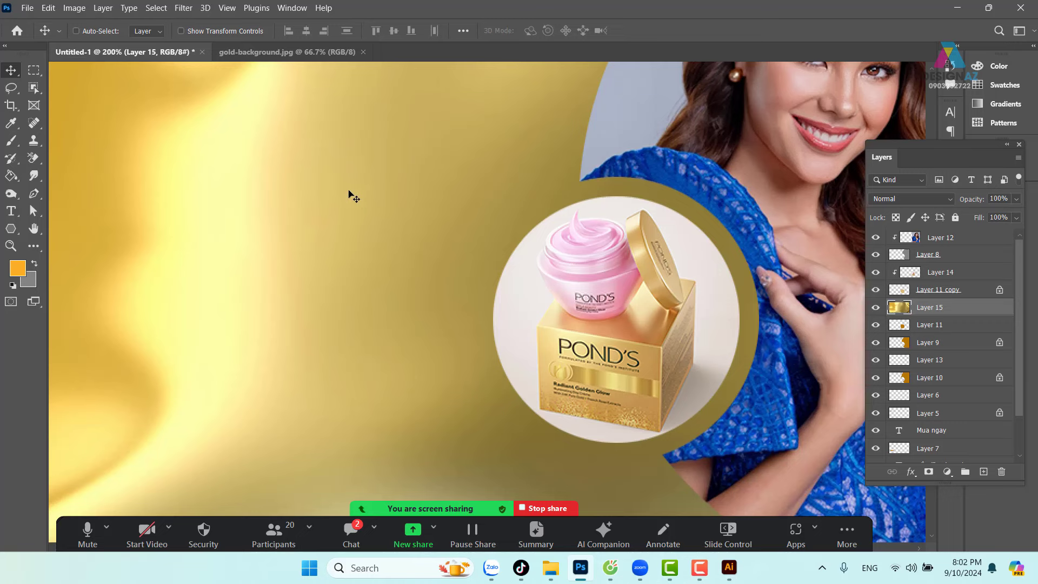
drag(562, 189, 363, 315)
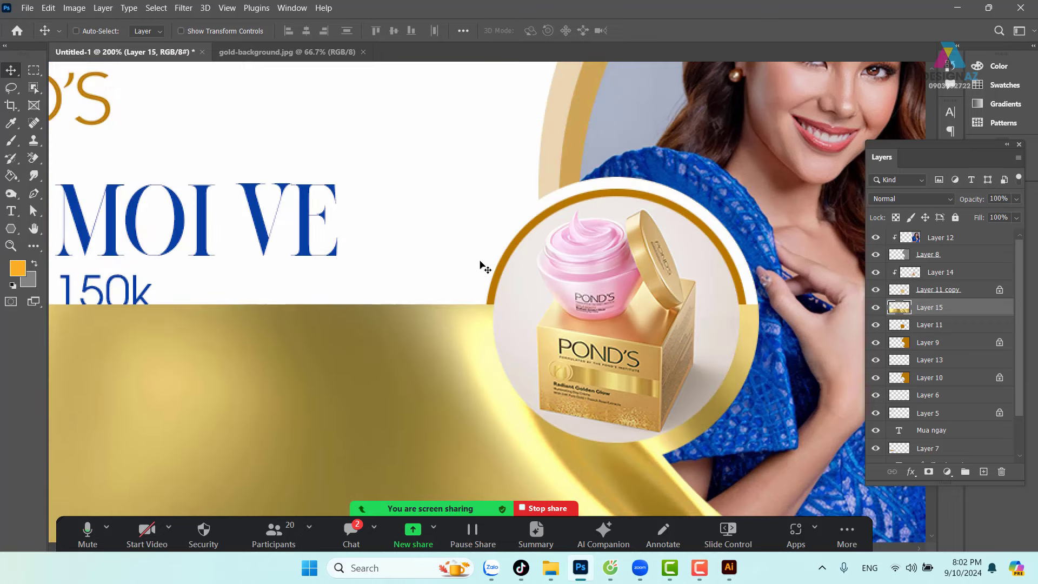
drag(384, 439, 401, 388)
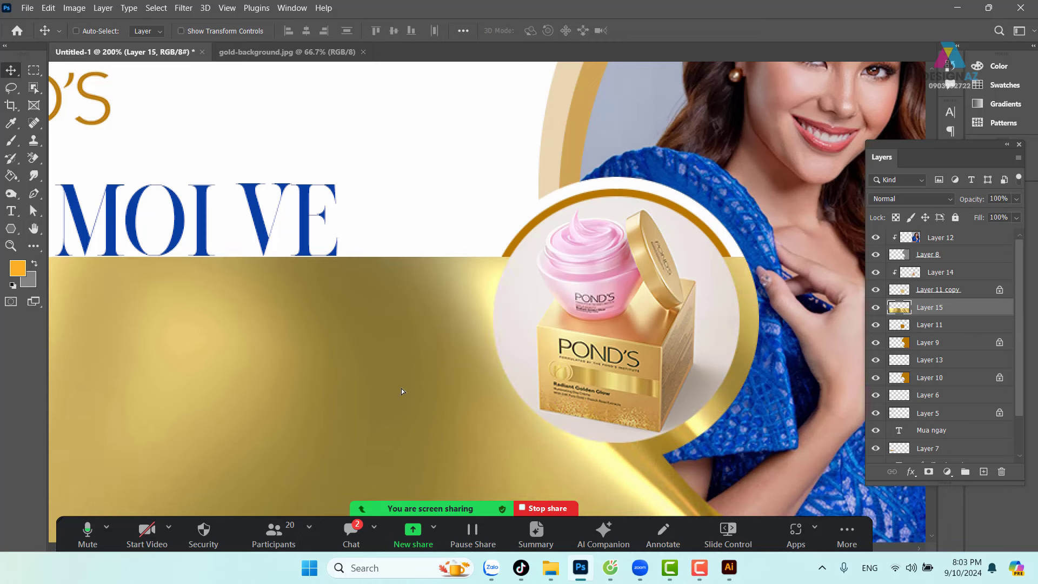
Scale the gold image down to roughly a quarter size over the circle.
key(ctrl+minus)
key(ctrl+minus)
key(ctrl+minus)
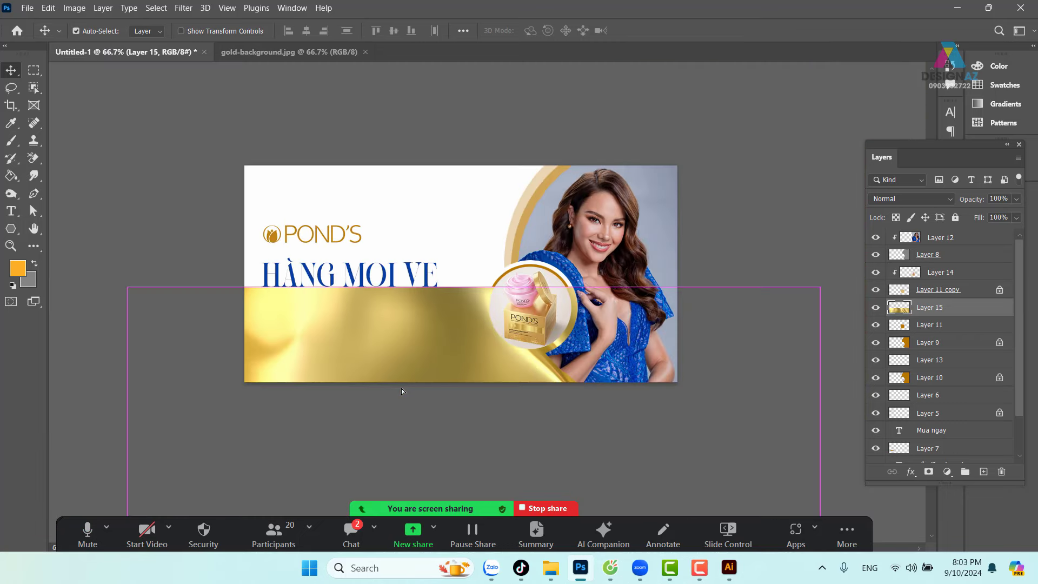
key(ctrl)
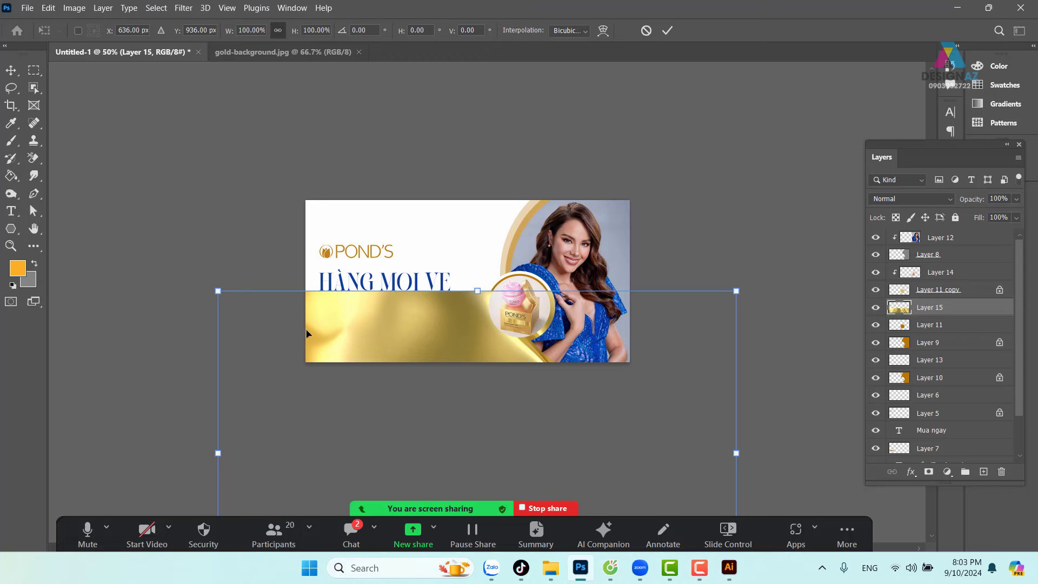
drag(217, 289, 422, 418)
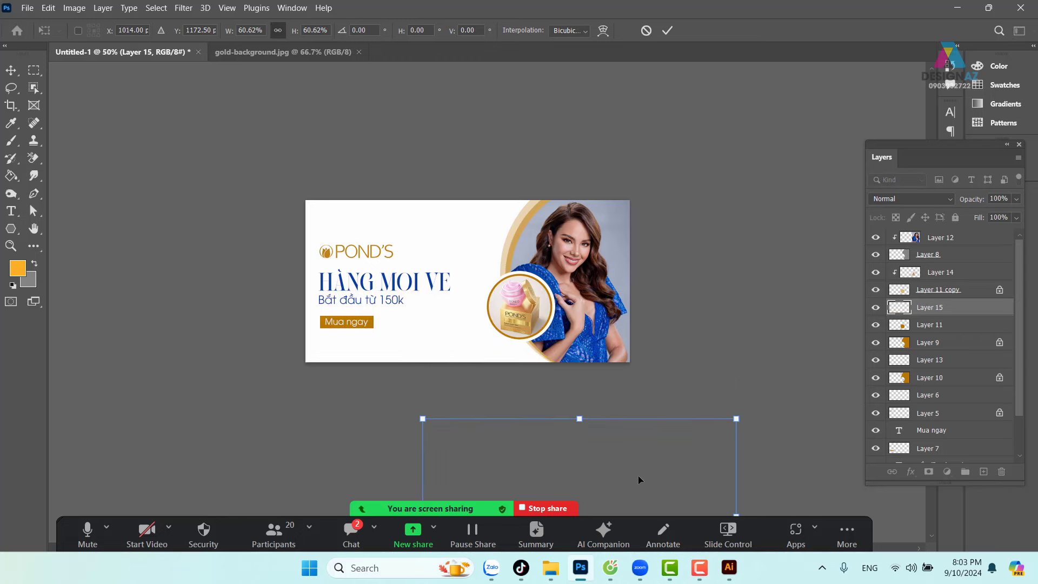
drag(639, 480, 649, 314)
drag(747, 253, 716, 270)
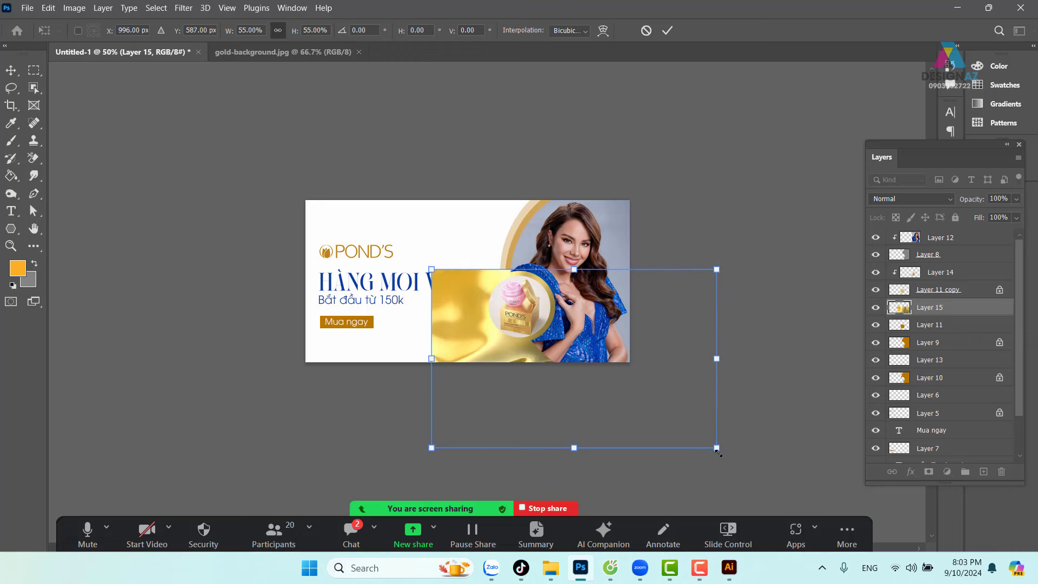
drag(717, 449, 600, 330)
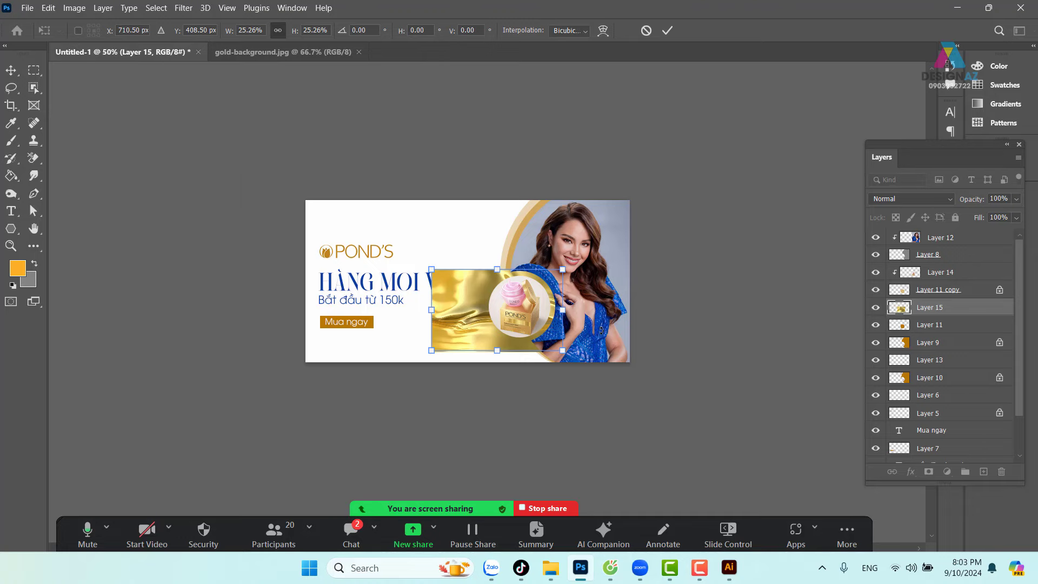
key(ctrl+plus)
key(ctrl+plus)
key(ctrl+plus)
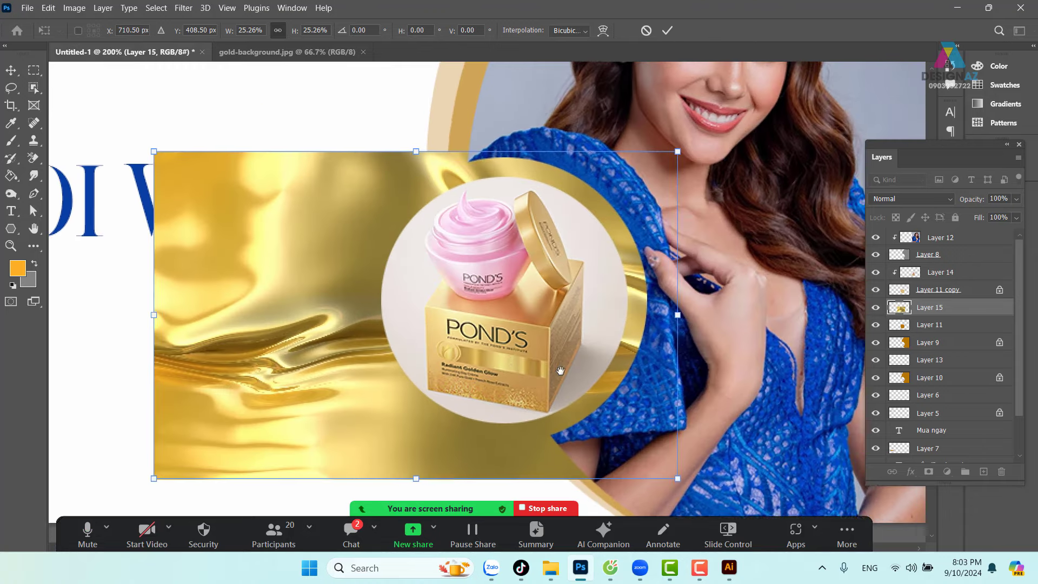
key(Return)
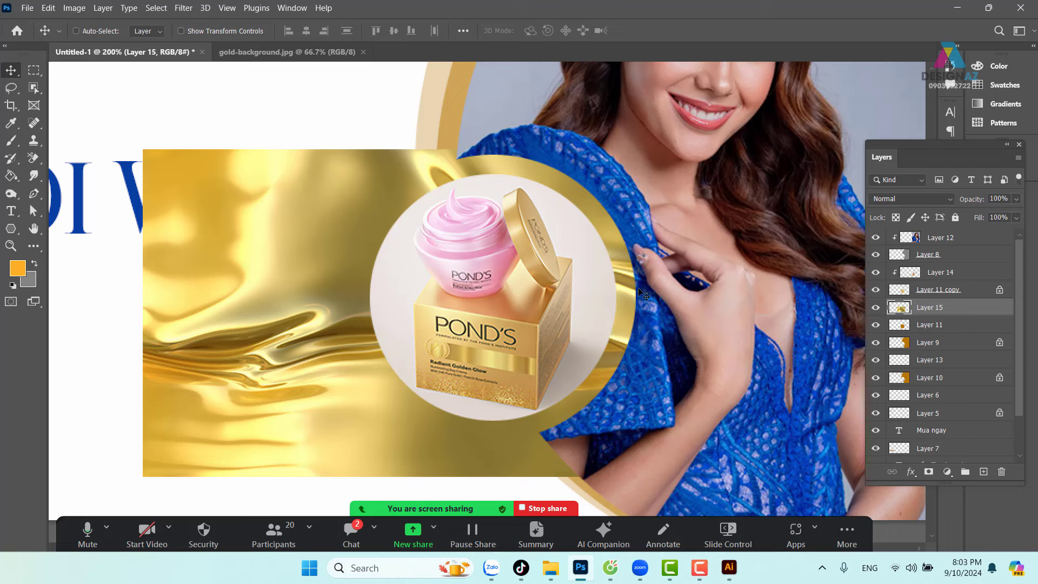
Clip the gold layer to the product circle with Alt+Ctrl+G and zoom out.
key(ctrl)
key(ctrl+alt+g)
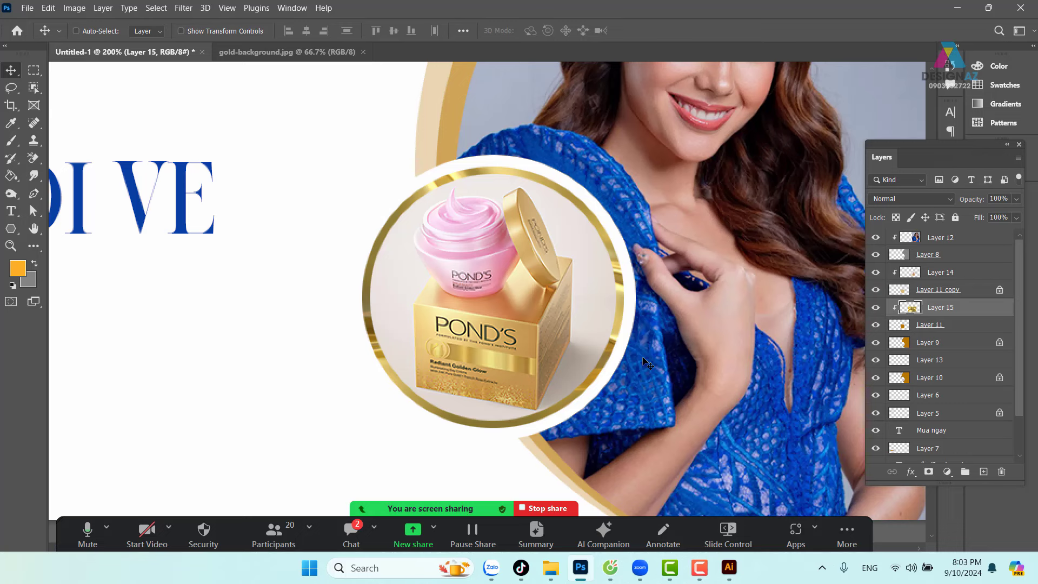
key(ctrl+minus)
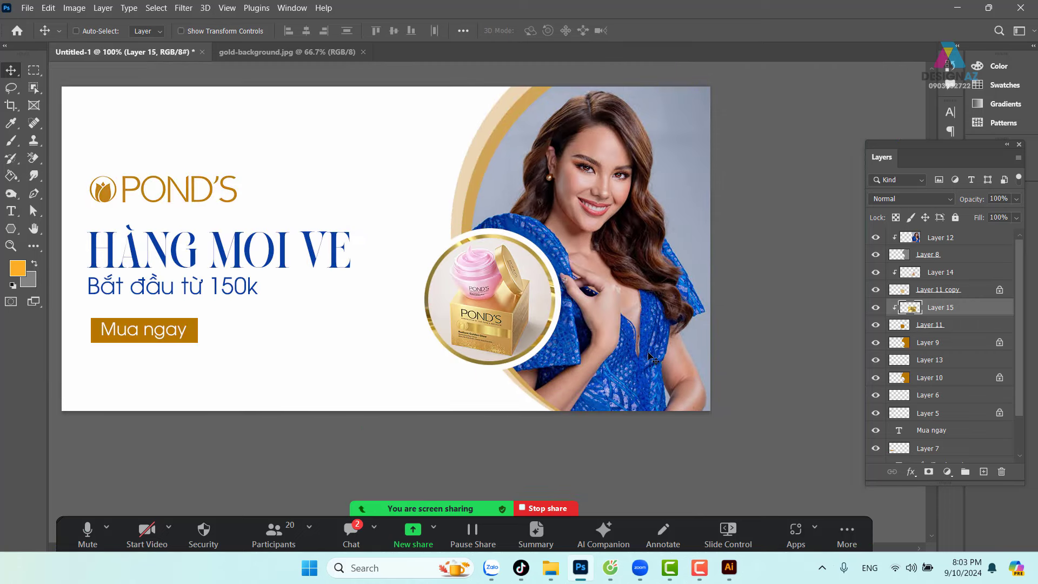
right_click(488, 160)
click(500, 162)
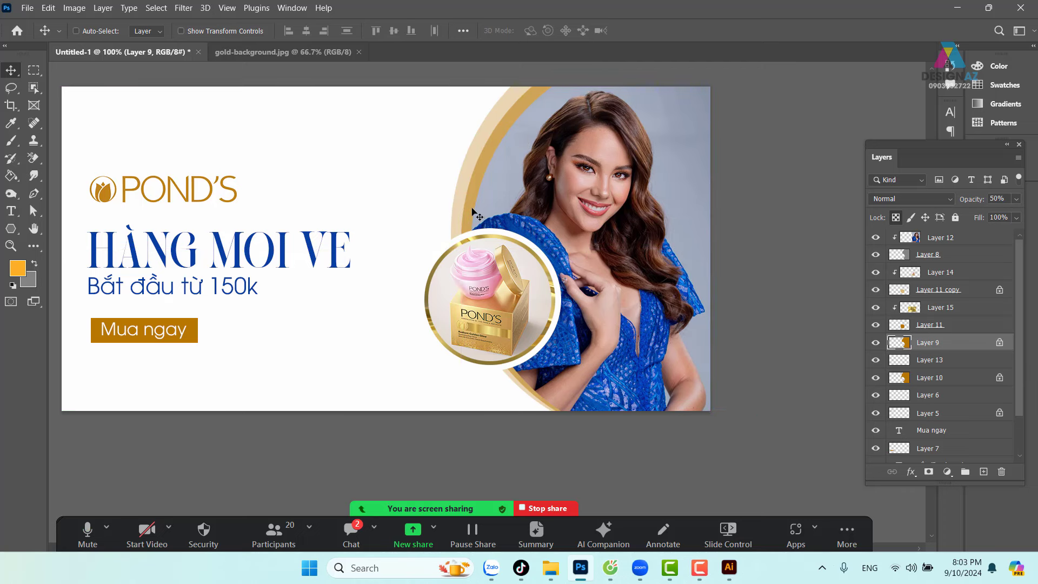
drag(472, 210, 498, 202)
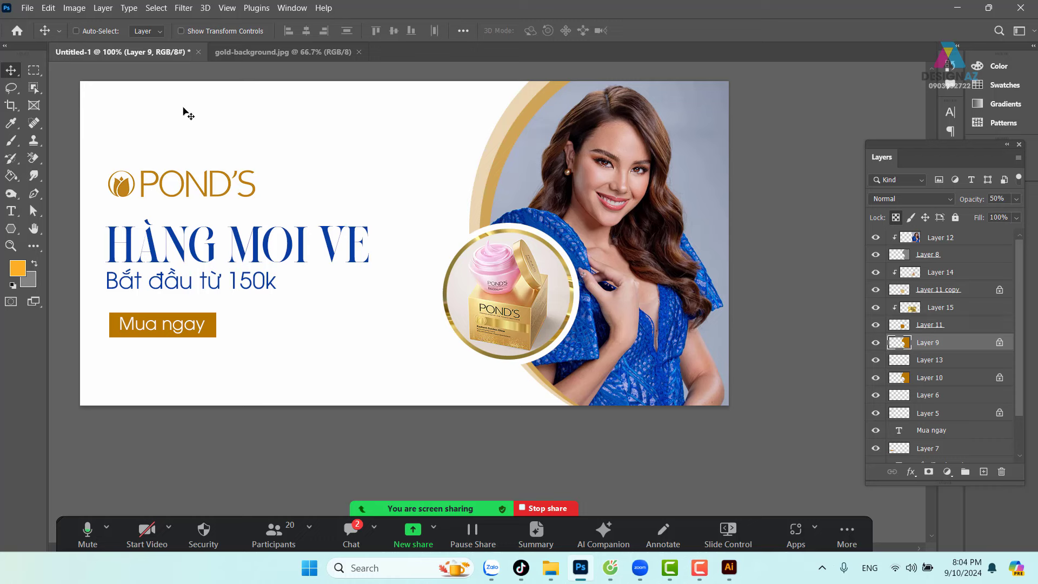
click(36, 74)
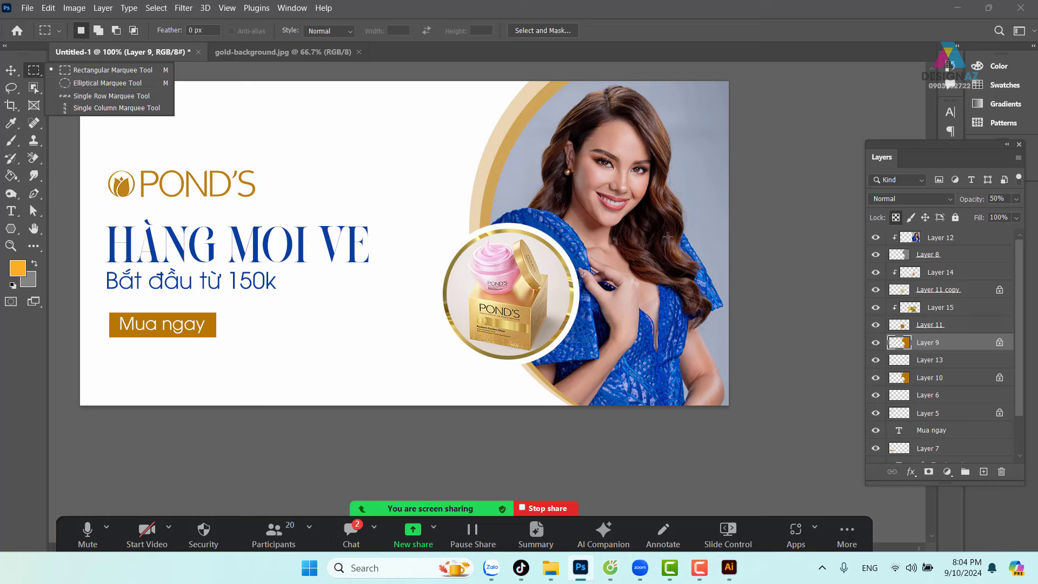
click(10, 70)
right_click(586, 157)
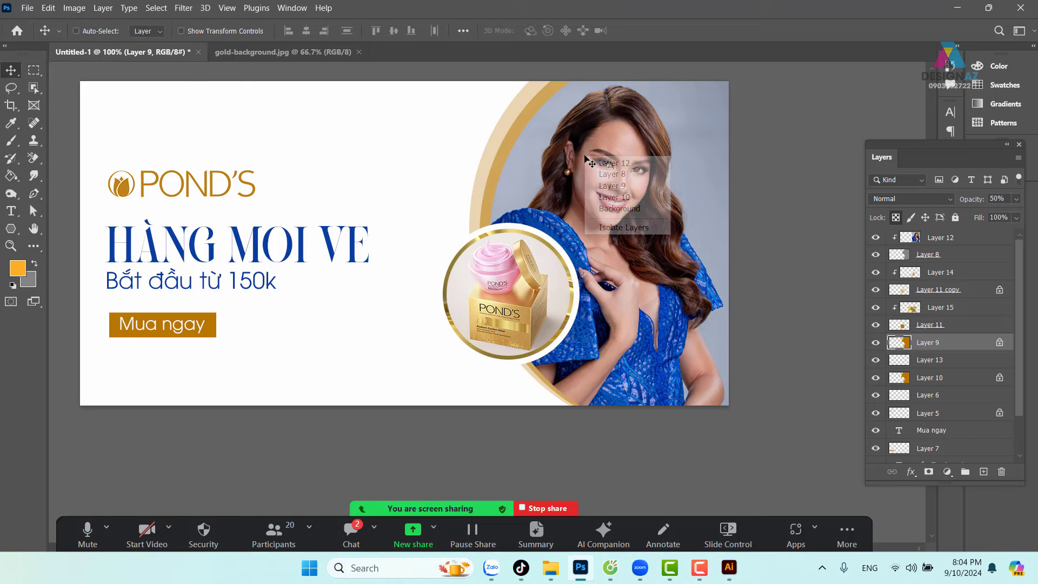
click(607, 164)
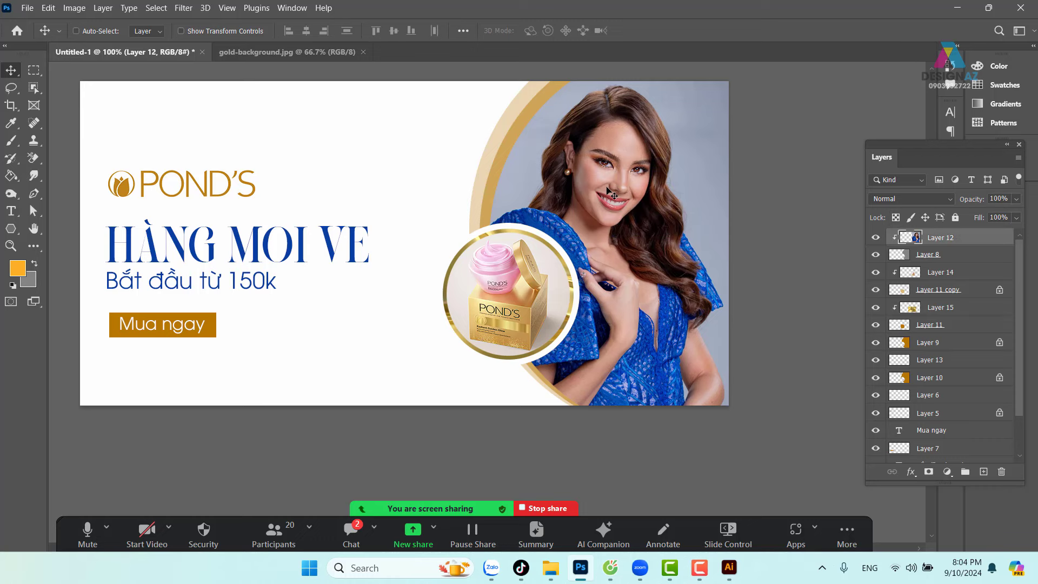
click(899, 260)
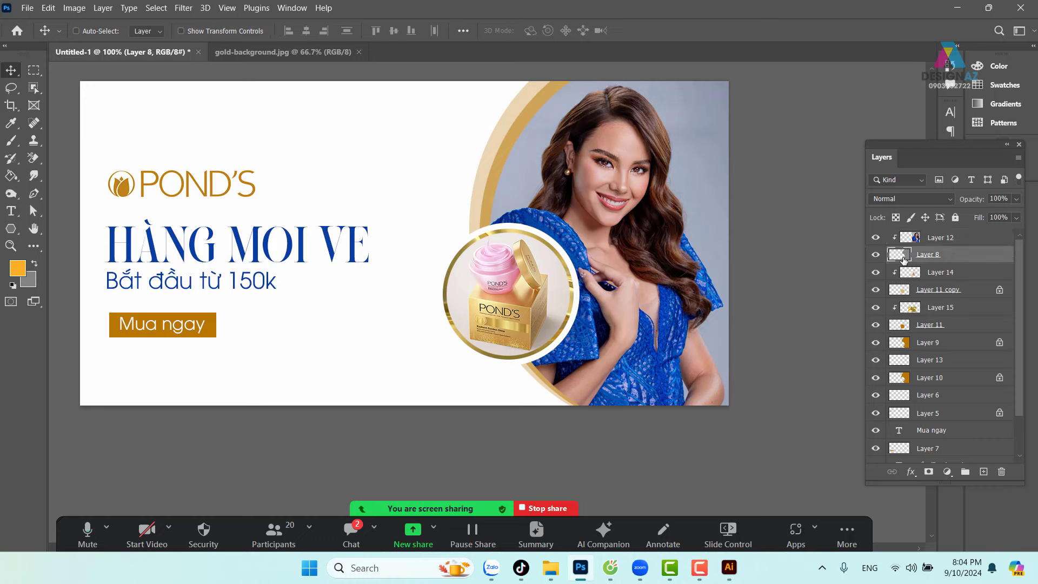
Load Layer 8's shape as a selection and expand it by 6 pixels.
drag(547, 258, 583, 199)
key(ctrl+z)
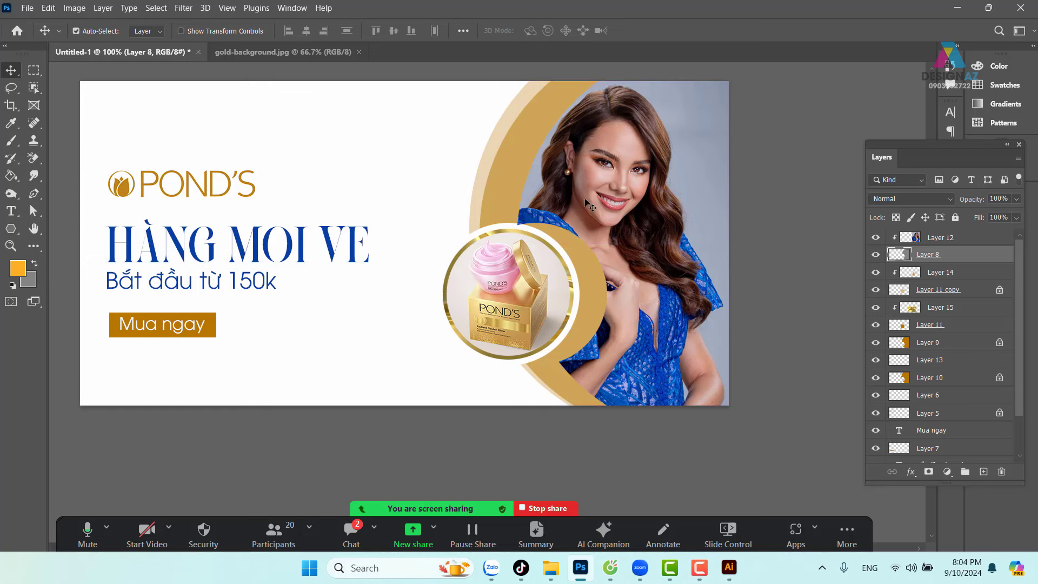
key(ctrl)
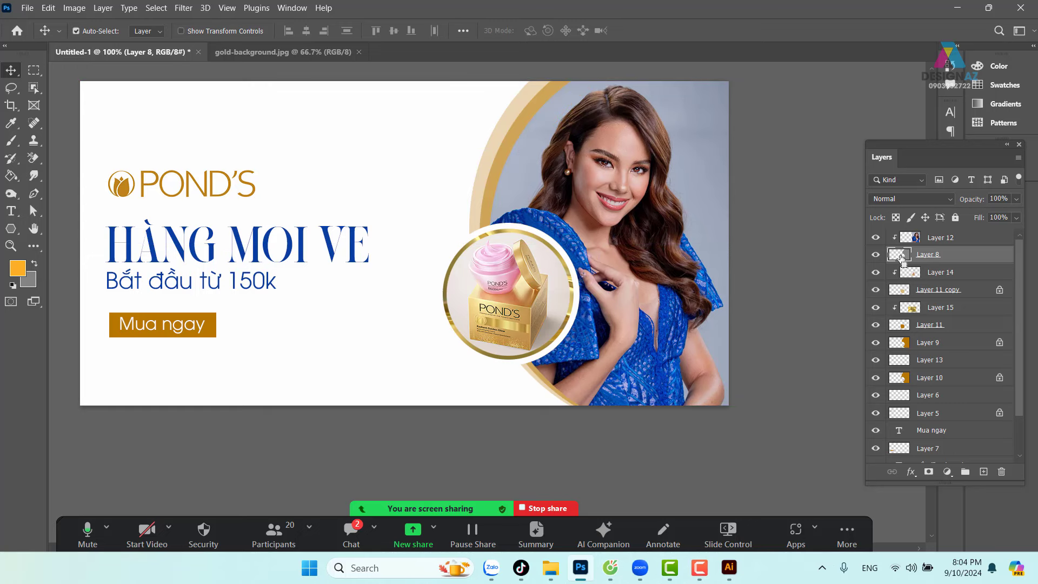
ctrl+click(899, 255)
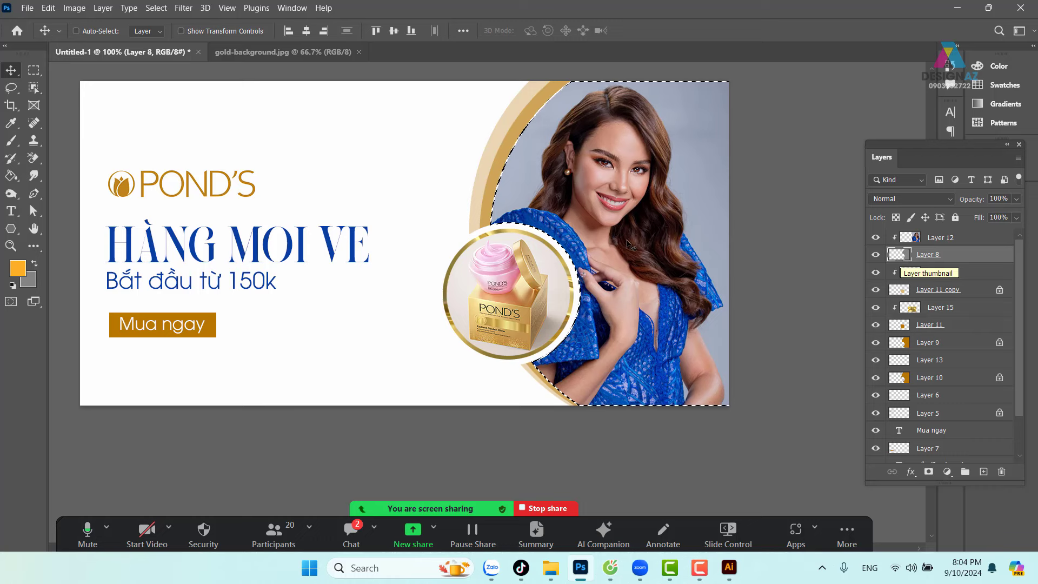
click(158, 8)
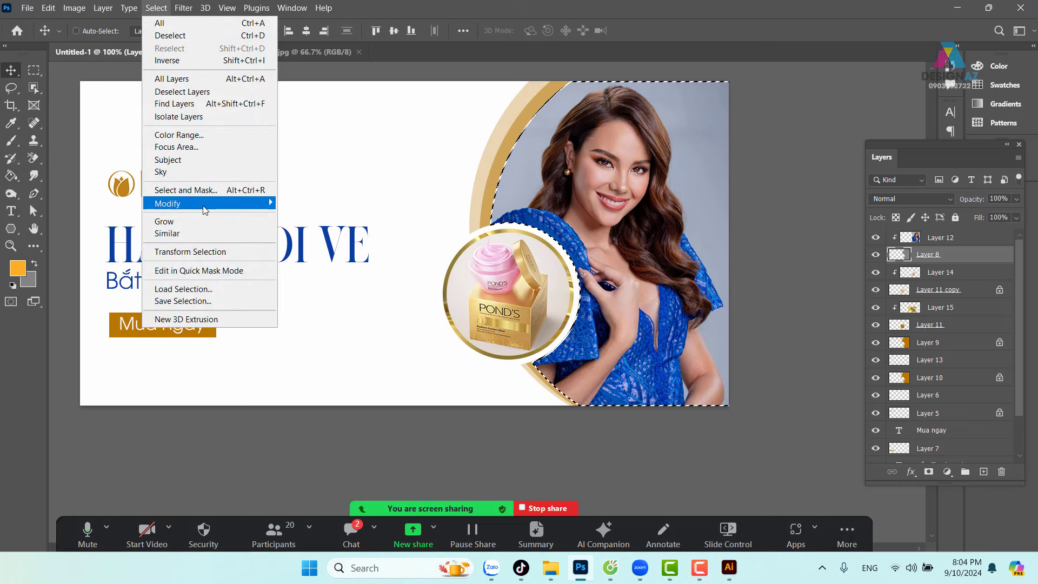
mouse_move(168, 203)
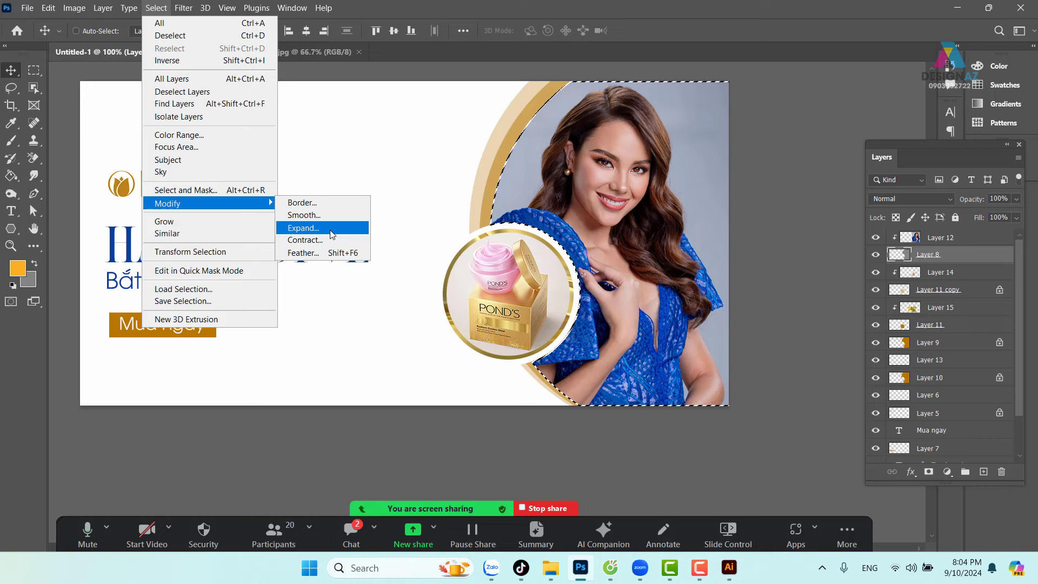
click(331, 233)
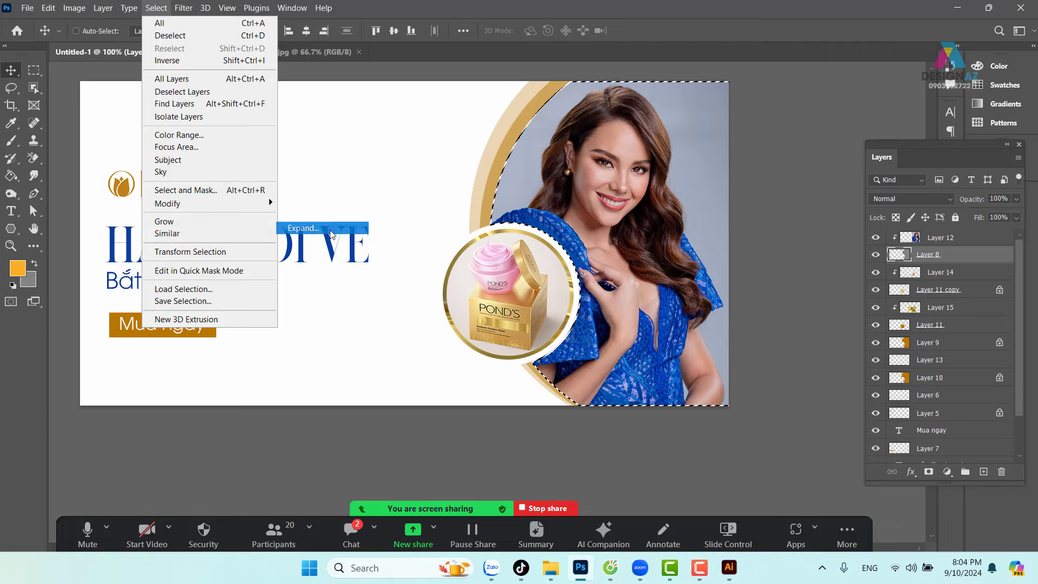
drag(554, 149, 336, 131)
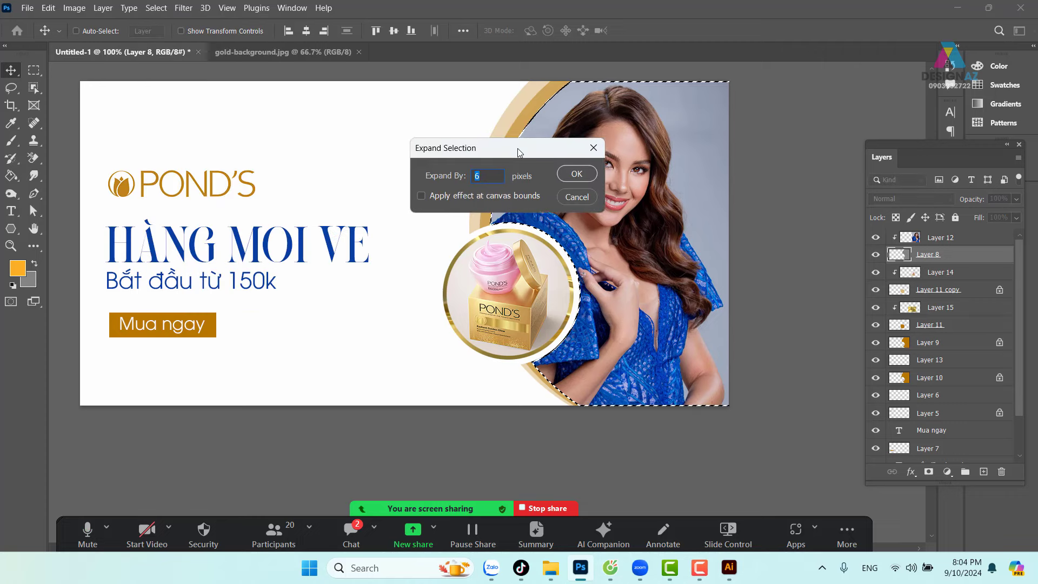
click(363, 155)
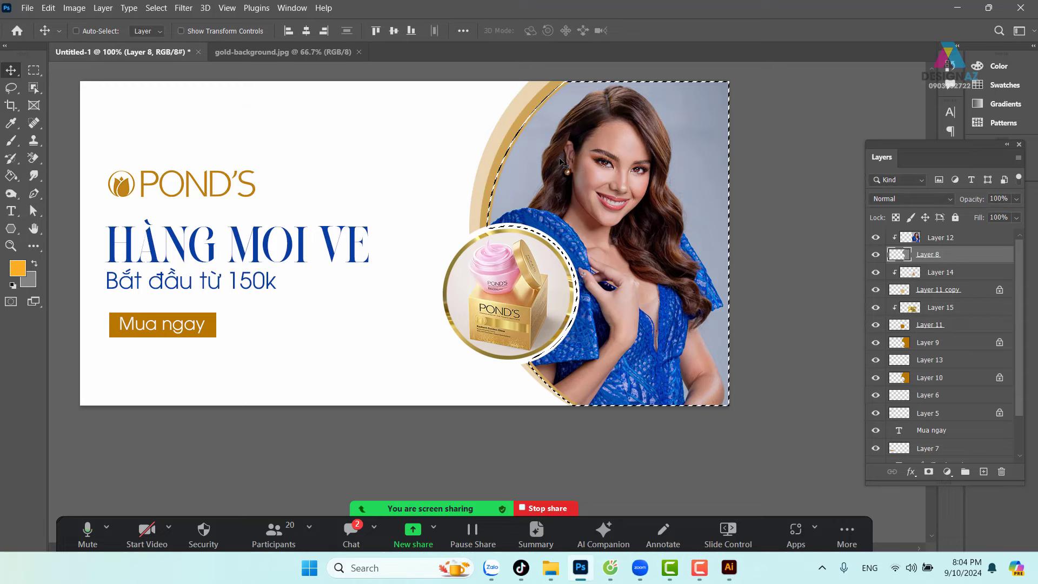
ctrl+space+click(487, 297)
On a new layer above Layer 9, fill the expanded photo selection with white.
drag(606, 133, 492, 157)
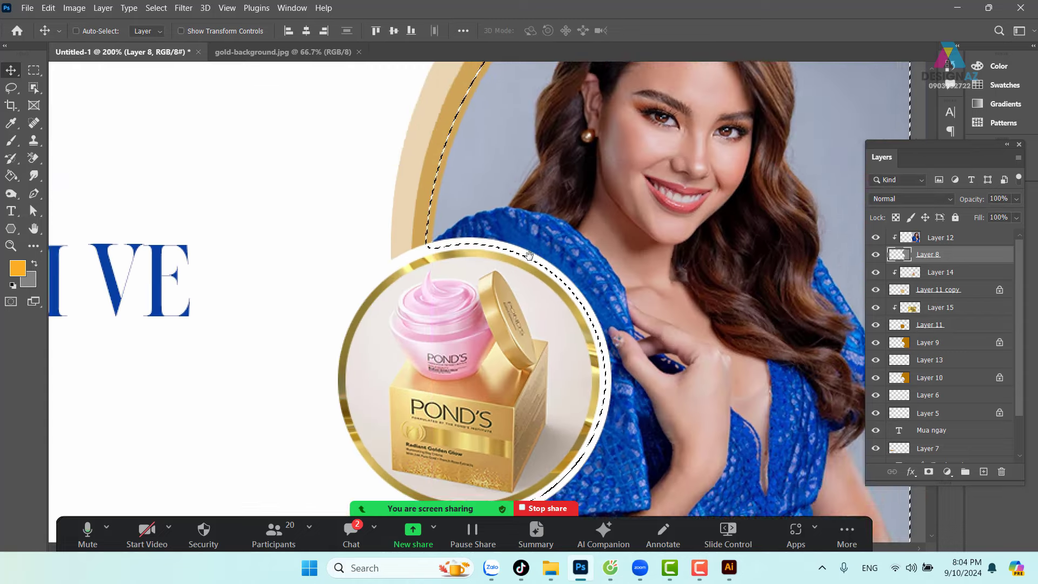
scroll(492, 157, down, 10)
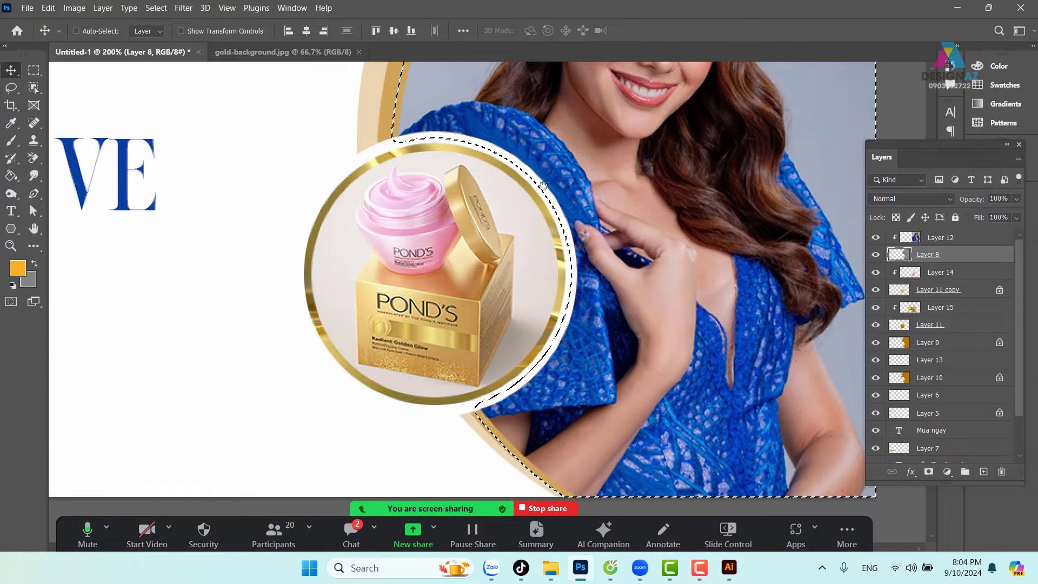
mouse_move(543, 185)
mouse_down()
mouse_move(491, 270)
mouse_move(486, 300)
mouse_up()
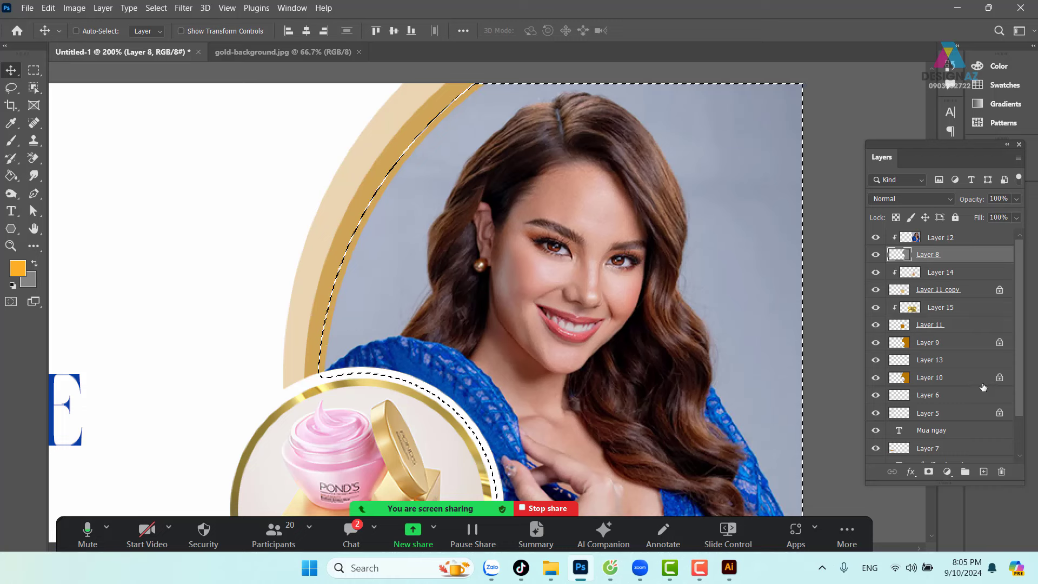
click(954, 346)
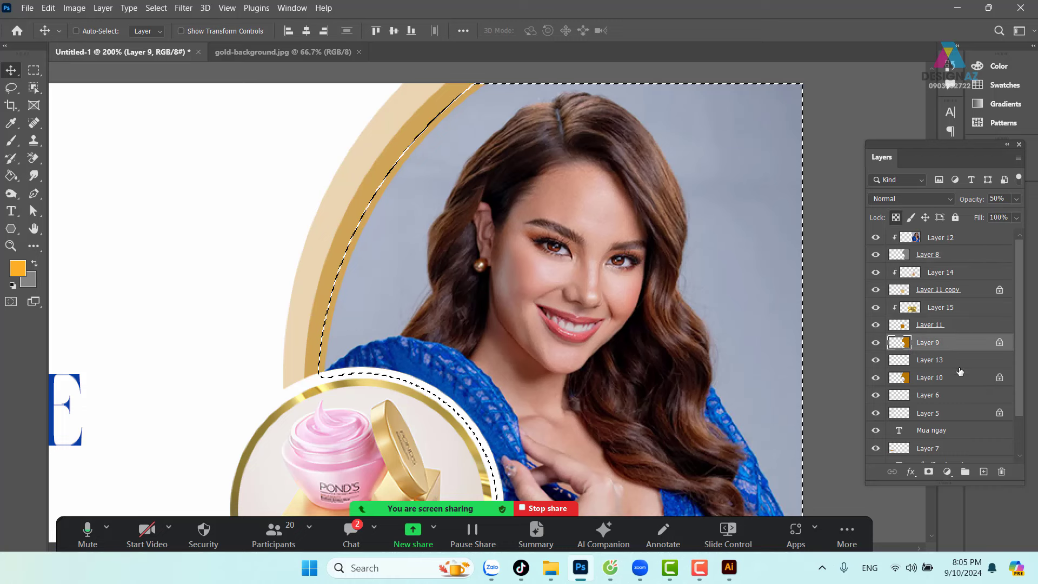
click(983, 471)
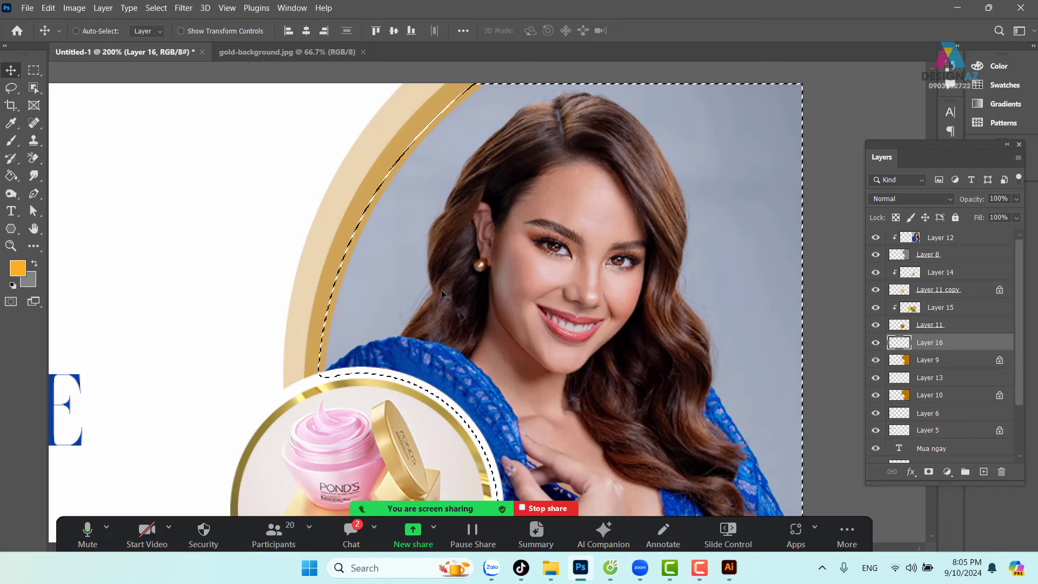
click(18, 267)
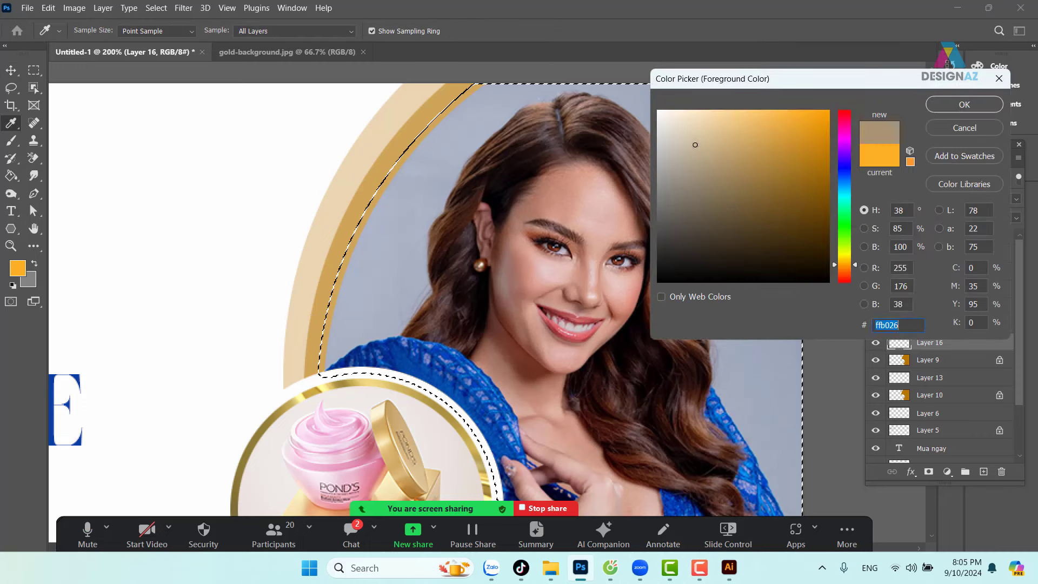
drag(691, 143, 658, 110)
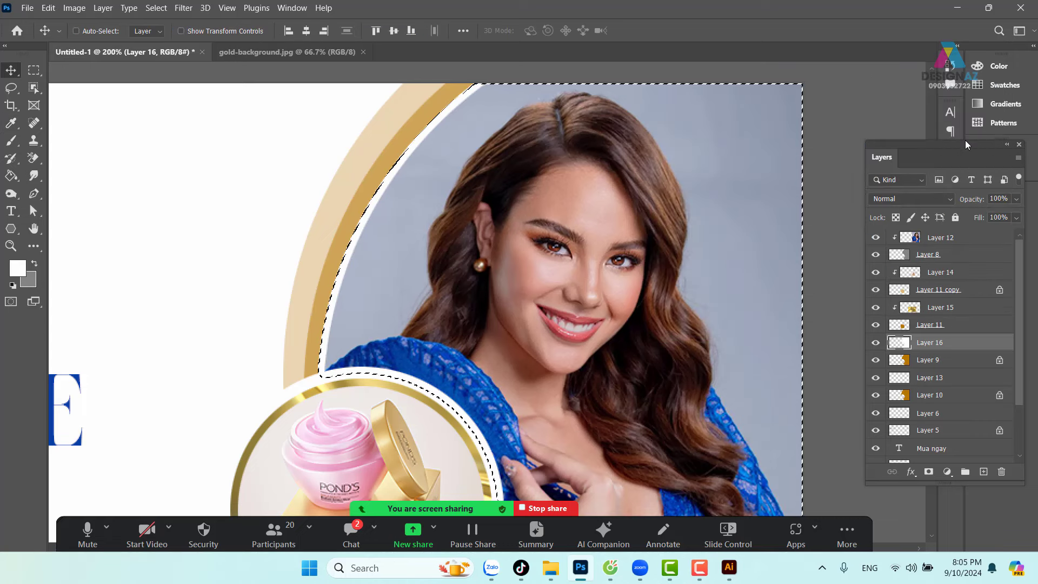
key(ctrl+d)
drag(586, 251, 617, 220)
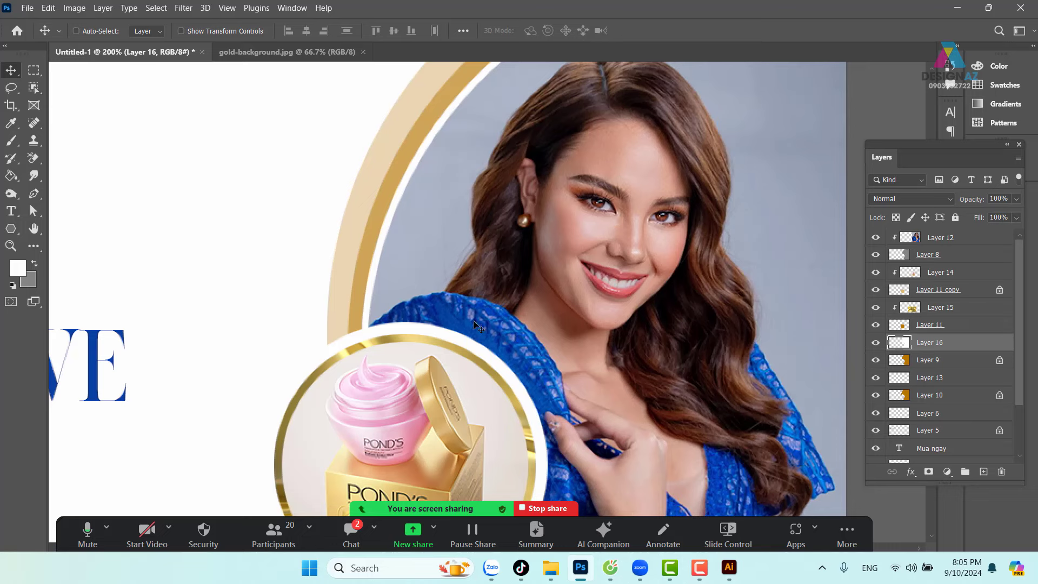
Reload the photo shape selection, fill it with deep blue 0e55a5, and deselect.
scroll(482, 301, down, 1)
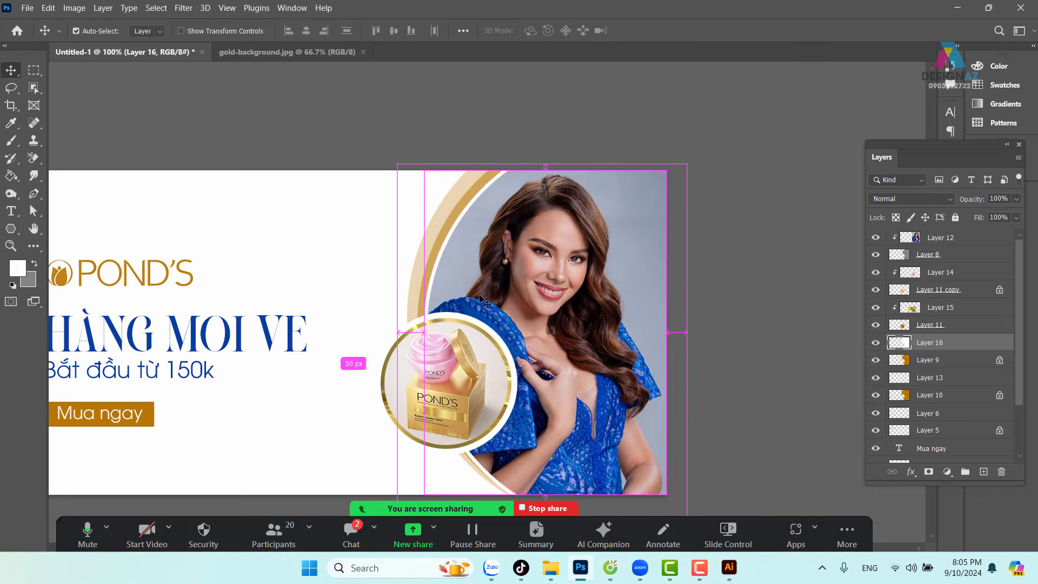
drag(544, 303, 556, 243)
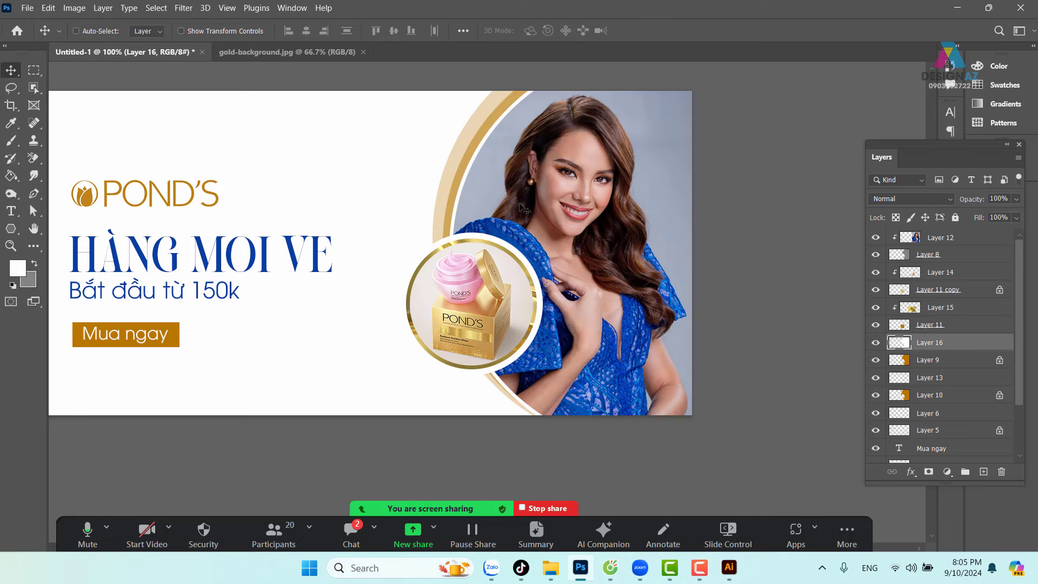
right_click(315, 191)
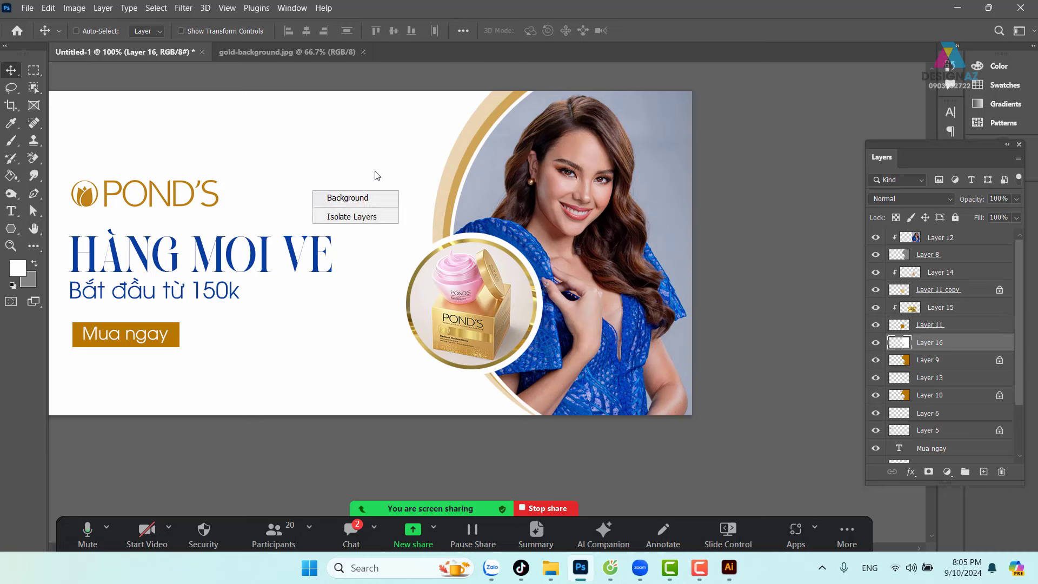
click(426, 158)
ctrl+click(504, 173)
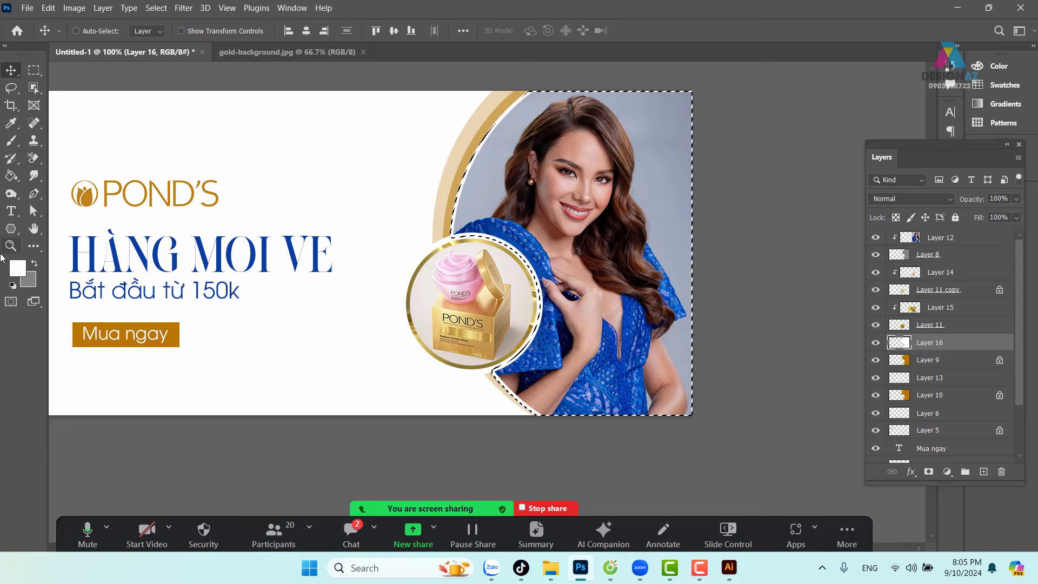
click(18, 268)
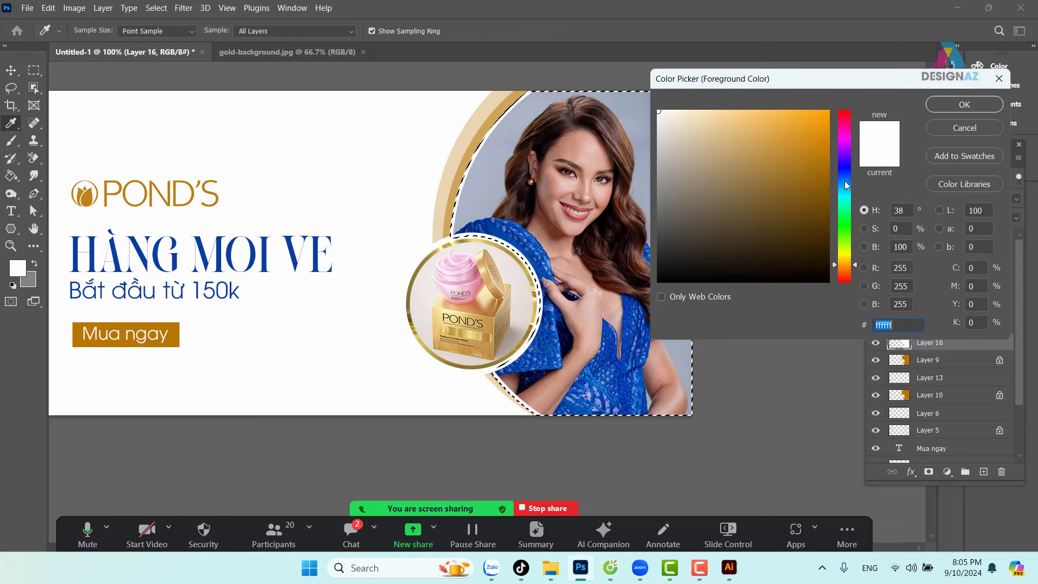
click(803, 185)
click(964, 105)
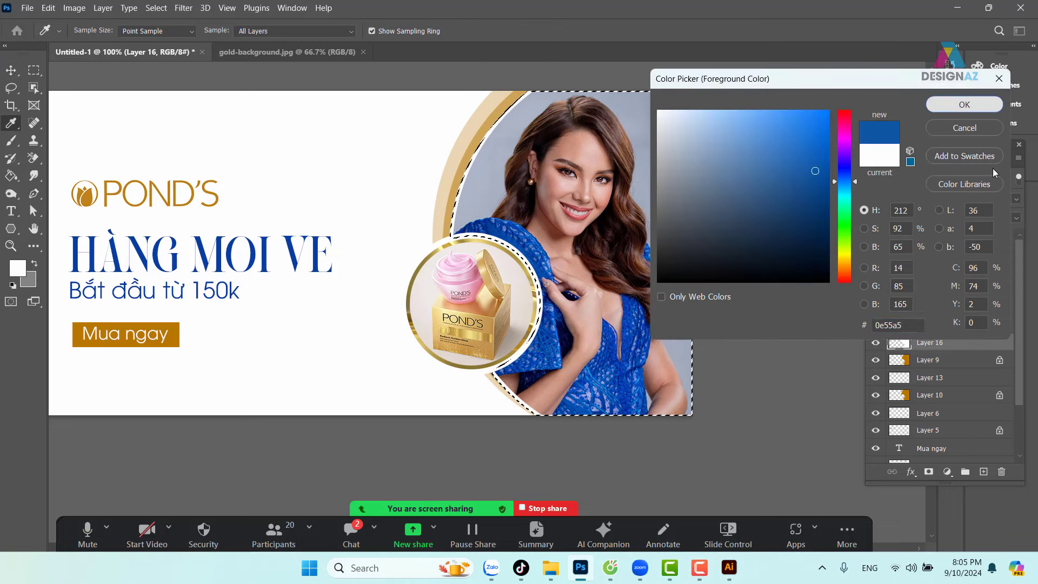
key(alt+BackSpace)
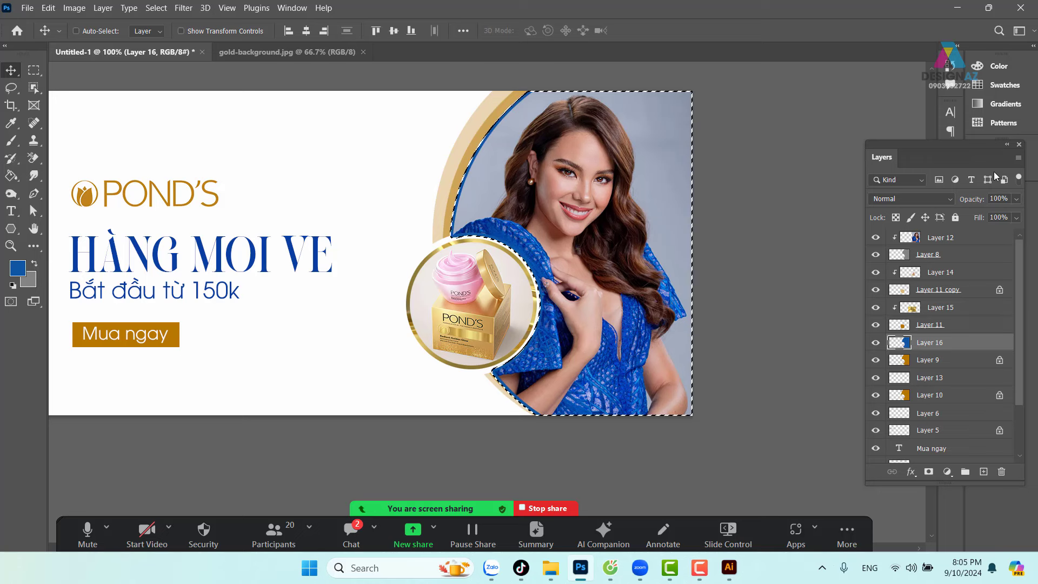
key(ctrl+d)
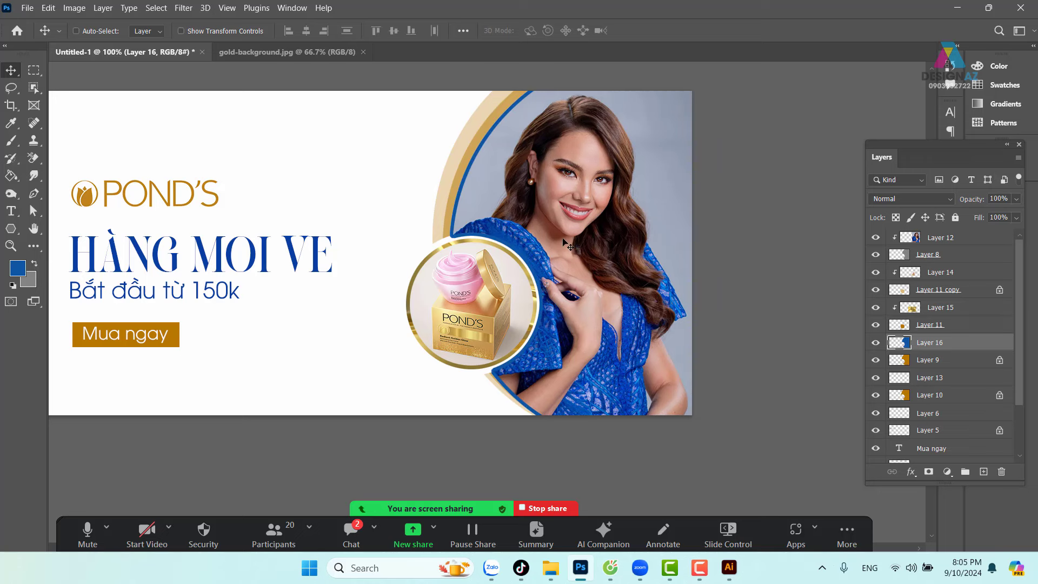
Copy the gold texture into the banner and clip it to Layer 16.
click(320, 50)
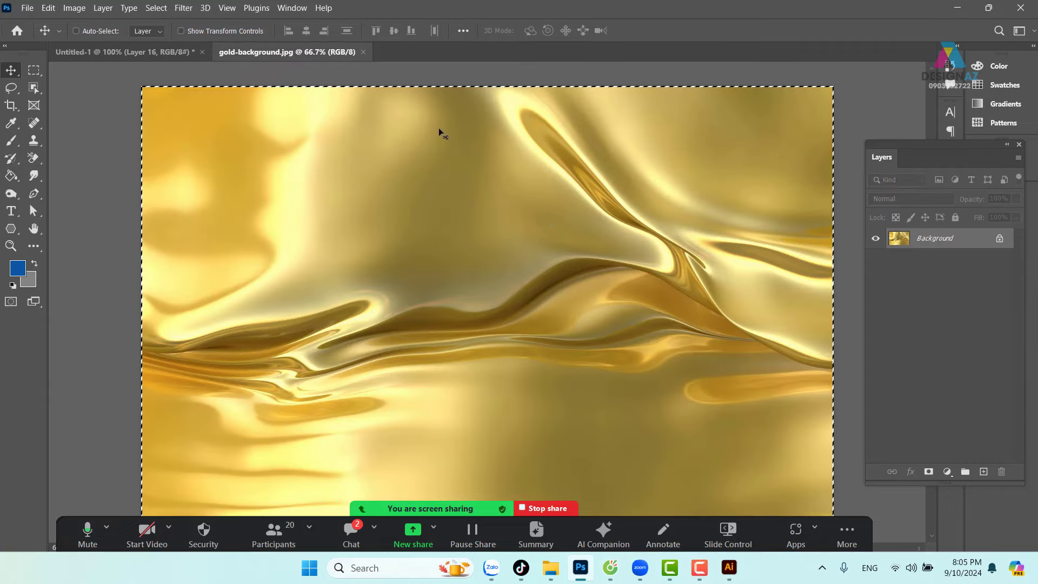
key(ctrl+c)
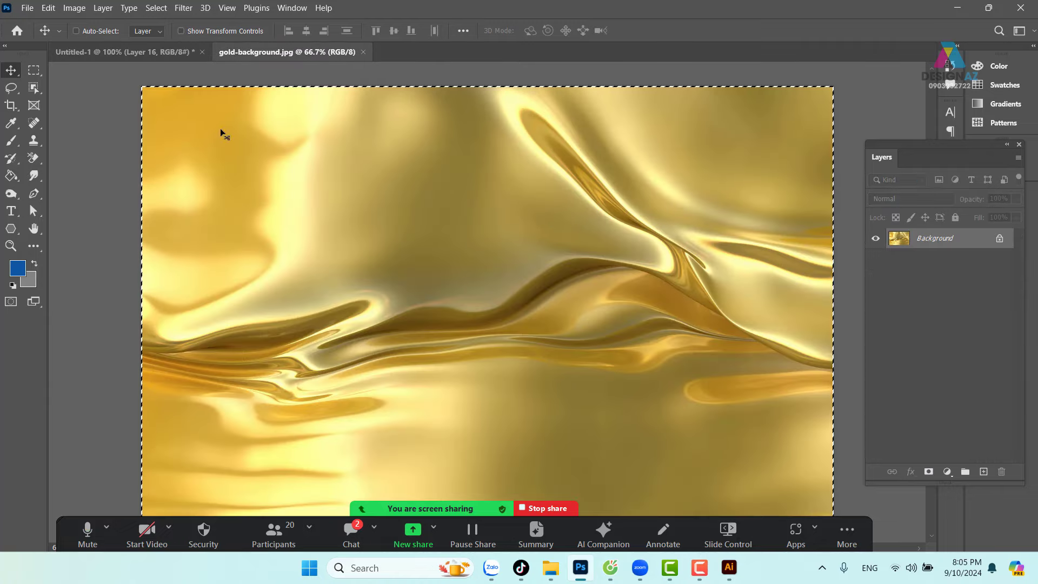
click(164, 51)
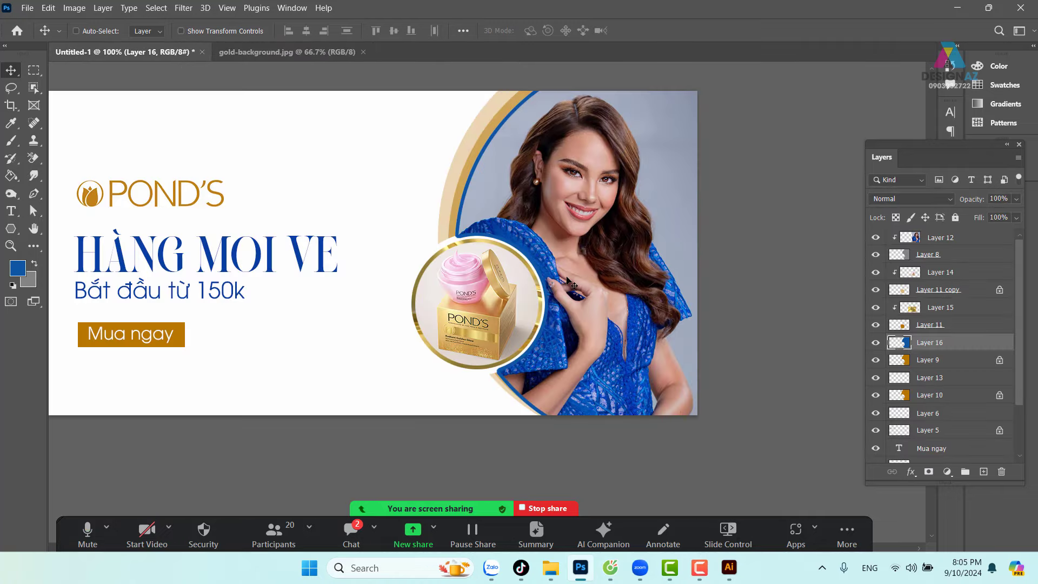
key(ctrl+v)
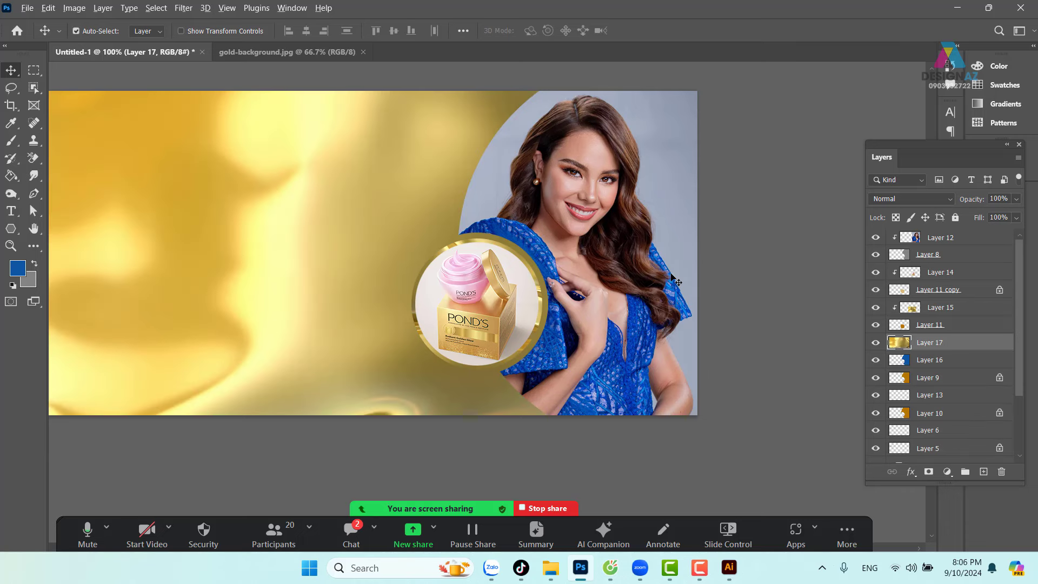
key(ctrl+alt+g)
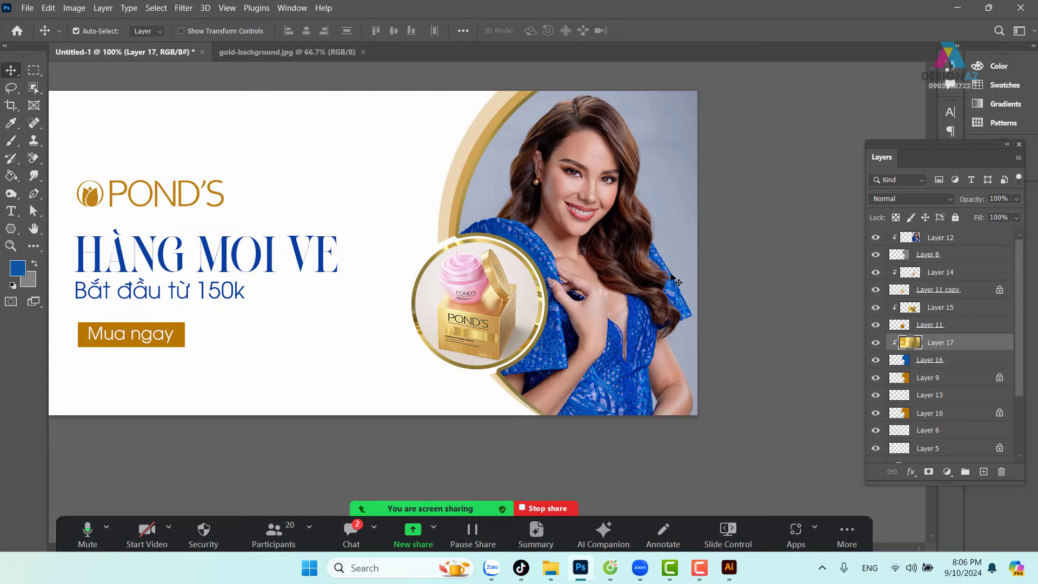
Scale the gold texture to about 51% and position it over the crescent.
key(ctrl+t)
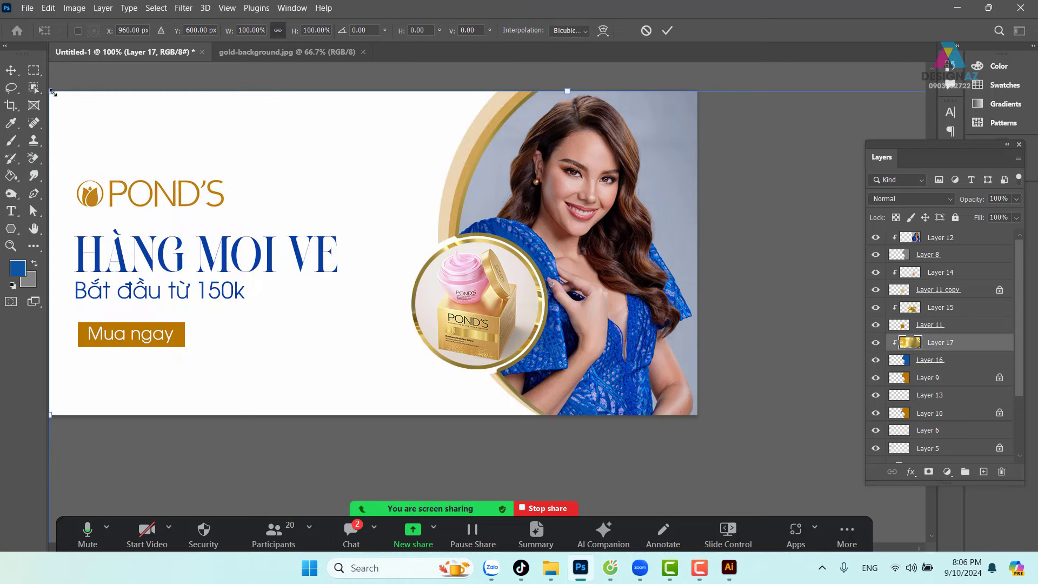
drag(50, 91, 492, 368)
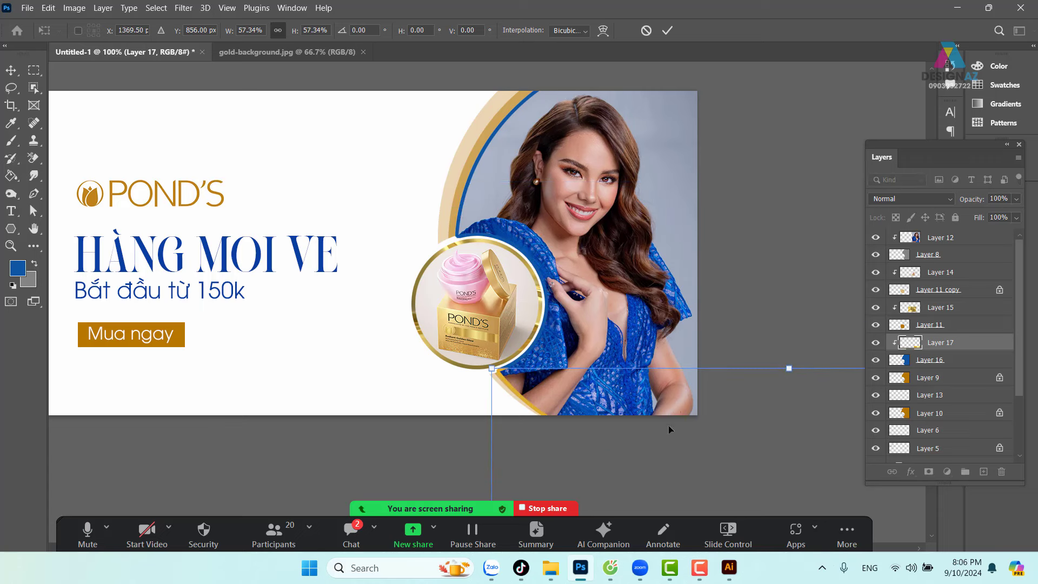
drag(669, 428, 447, 145)
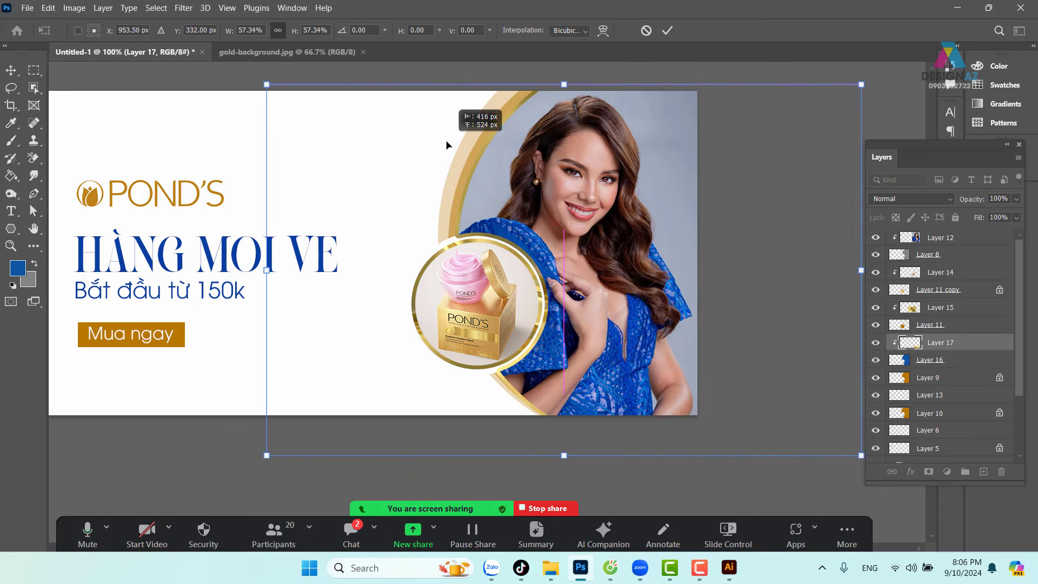
drag(867, 87, 862, 90)
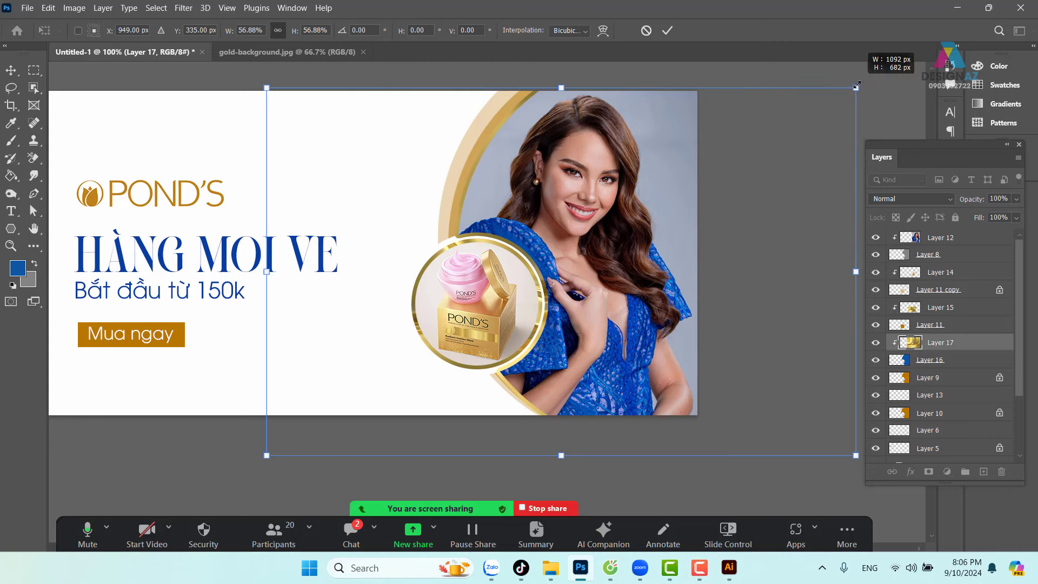
drag(857, 457, 794, 416)
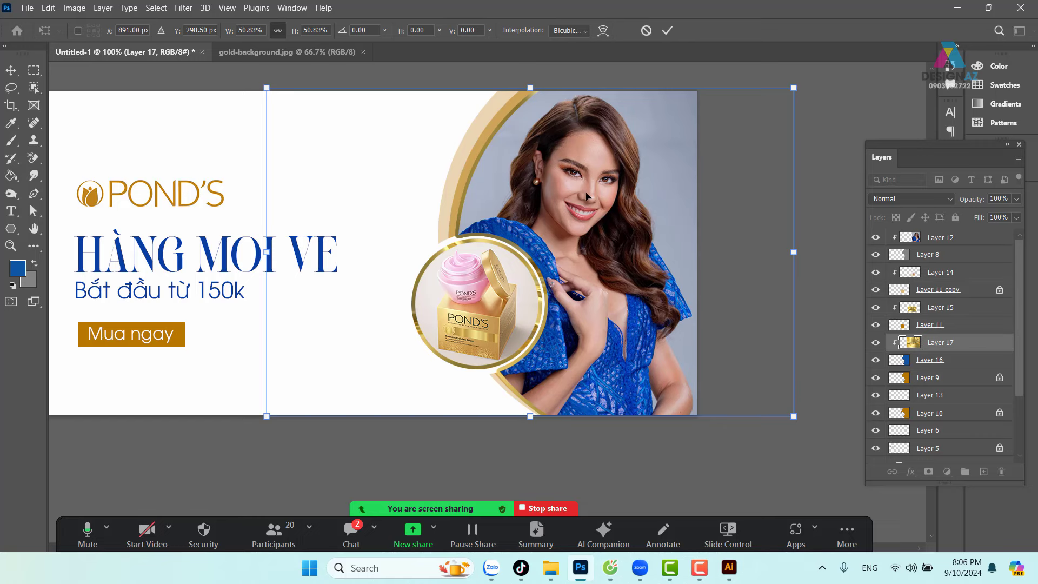
drag(587, 196, 502, 191)
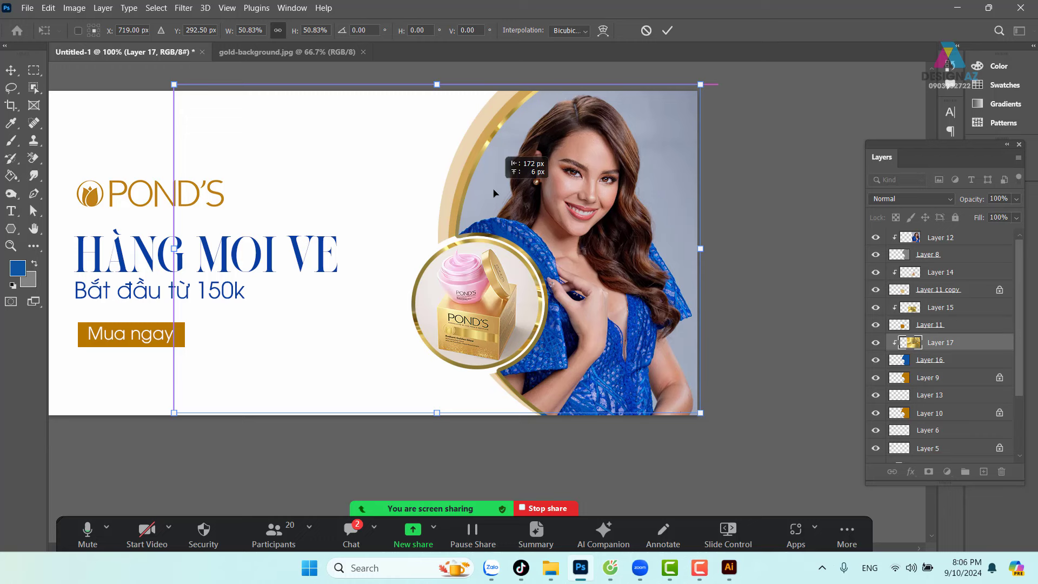
drag(494, 193, 496, 199)
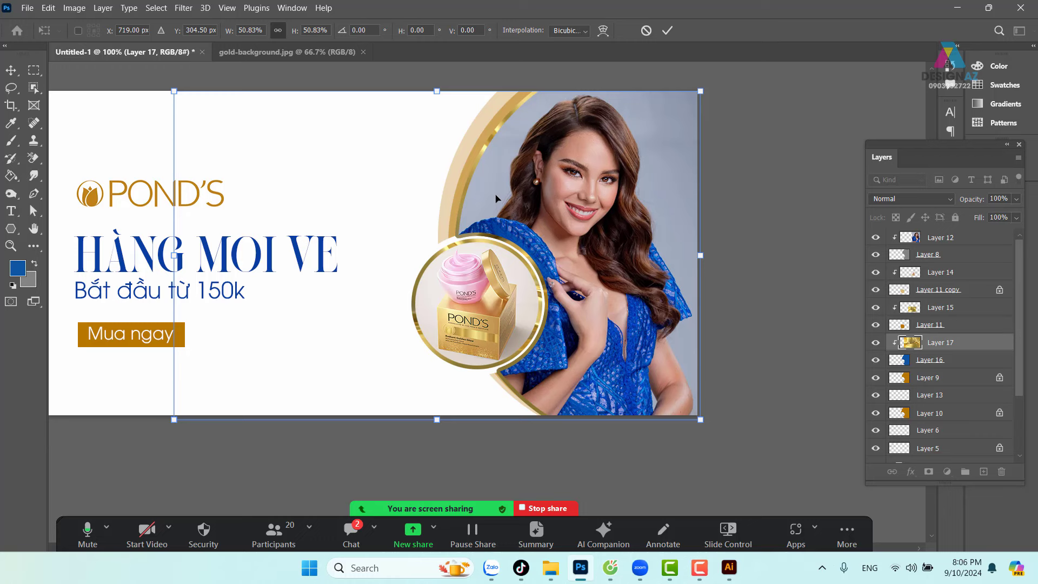
key(Return)
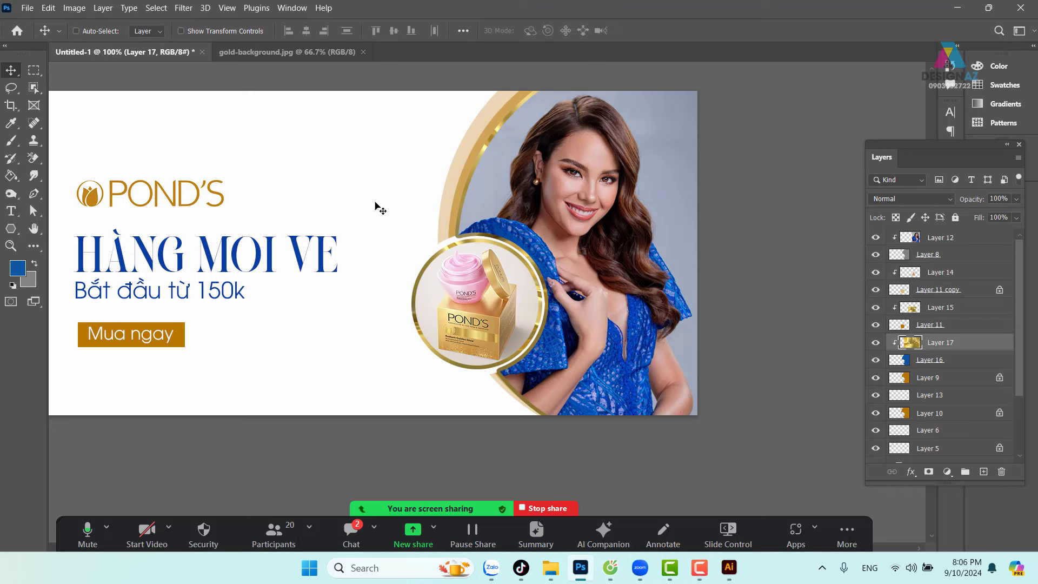
drag(444, 272, 499, 270)
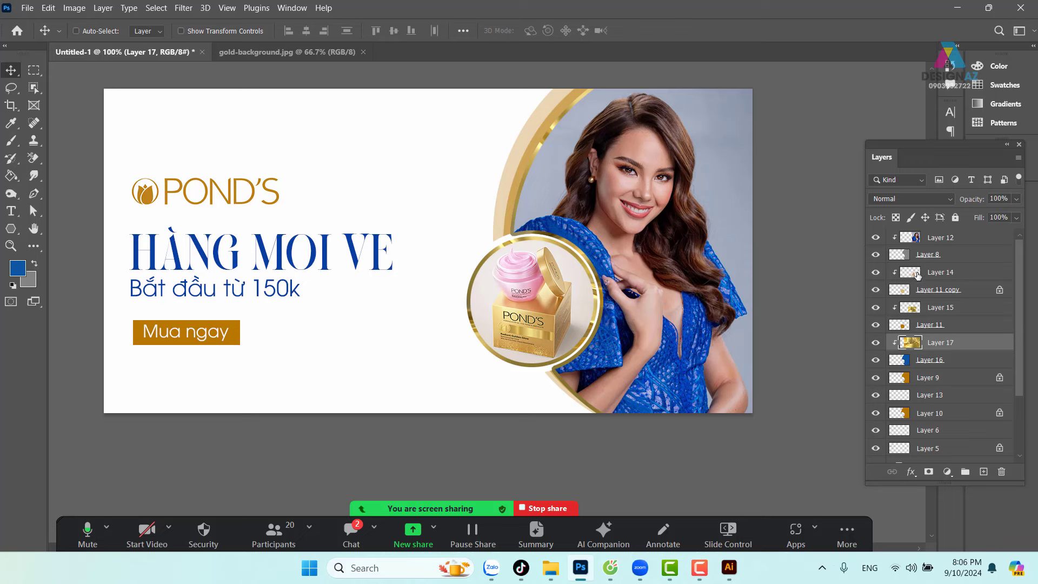
Load Layer 8's circle outline as a selection, make Layer 12 active, then deselect.
key(ctrl)
ctrl+click(901, 258)
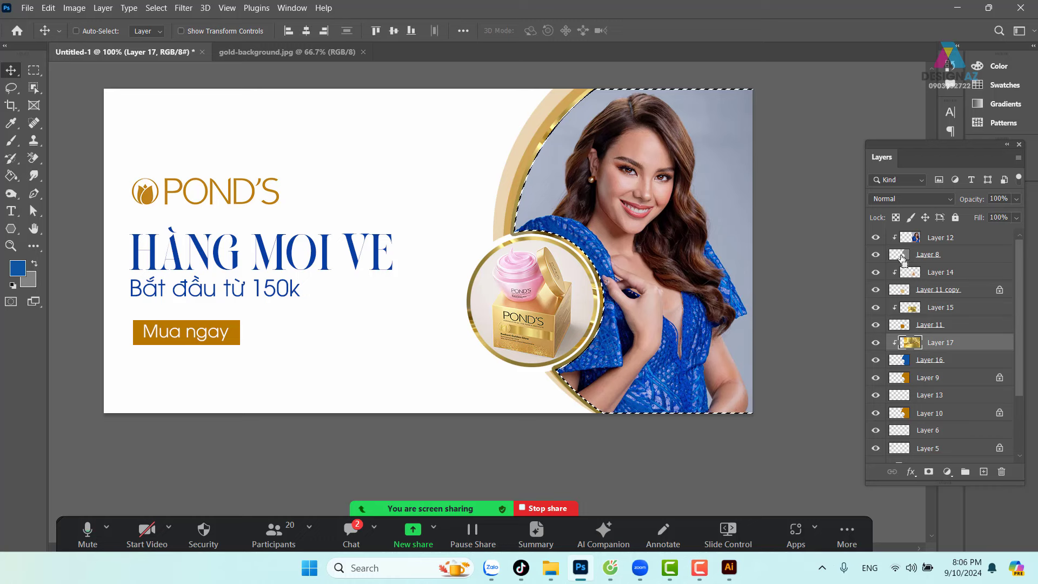
click(919, 237)
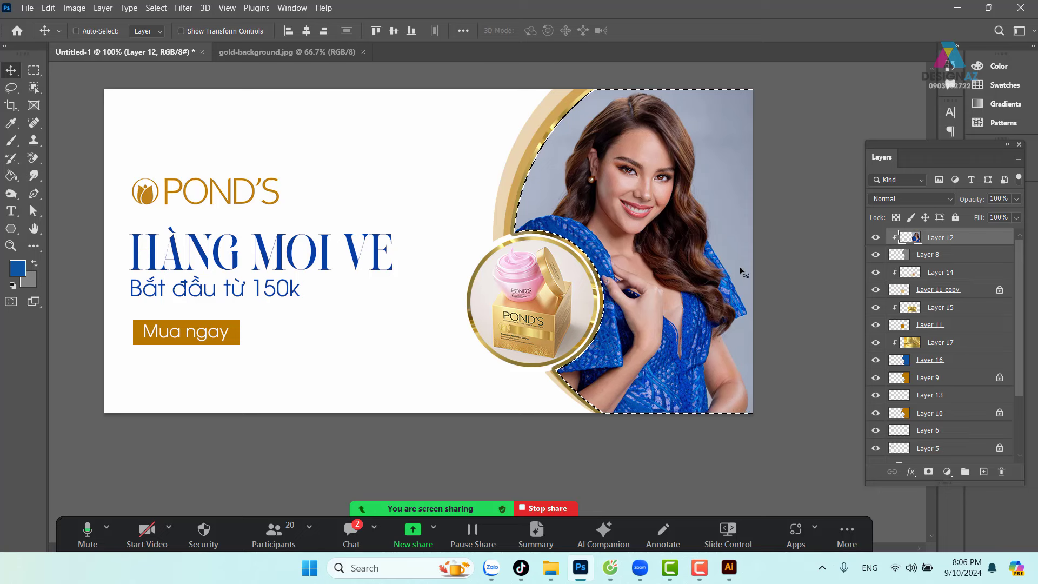
key(ctrl+d)
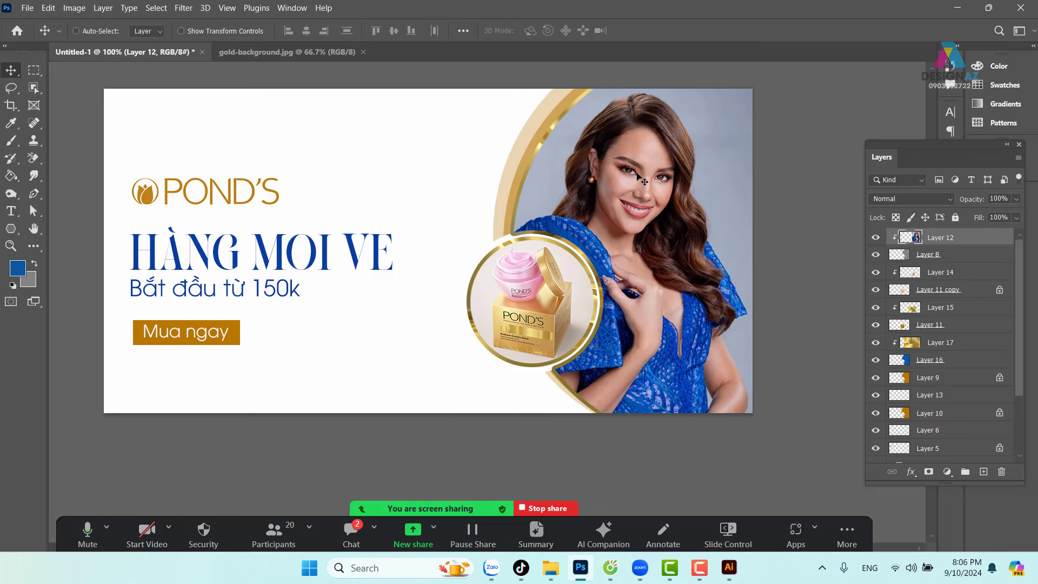
right_click(623, 153)
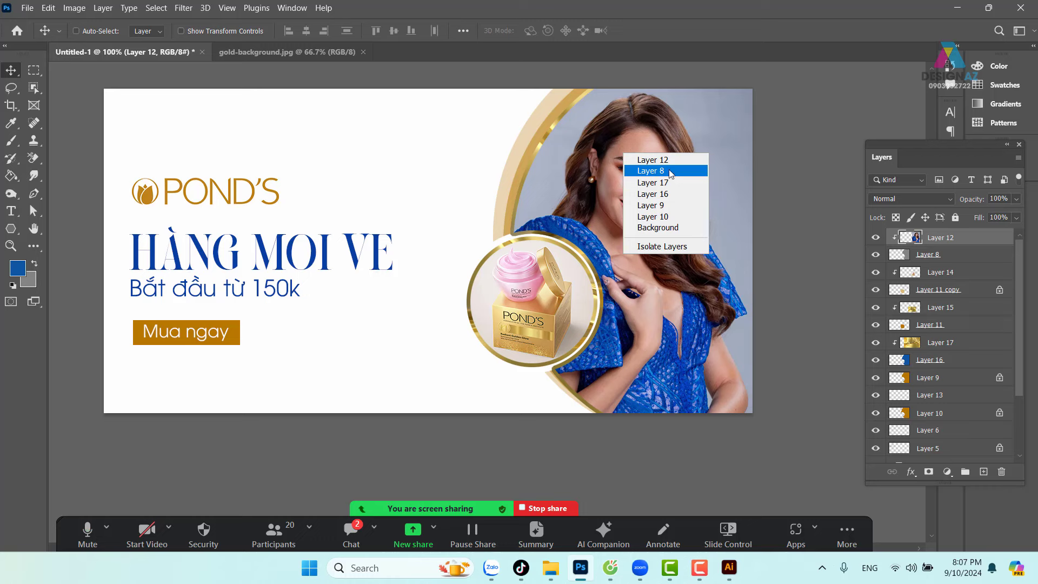
Reload the model circle's outline from Layer 8 and add empty Layer 18 at the top.
click(669, 172)
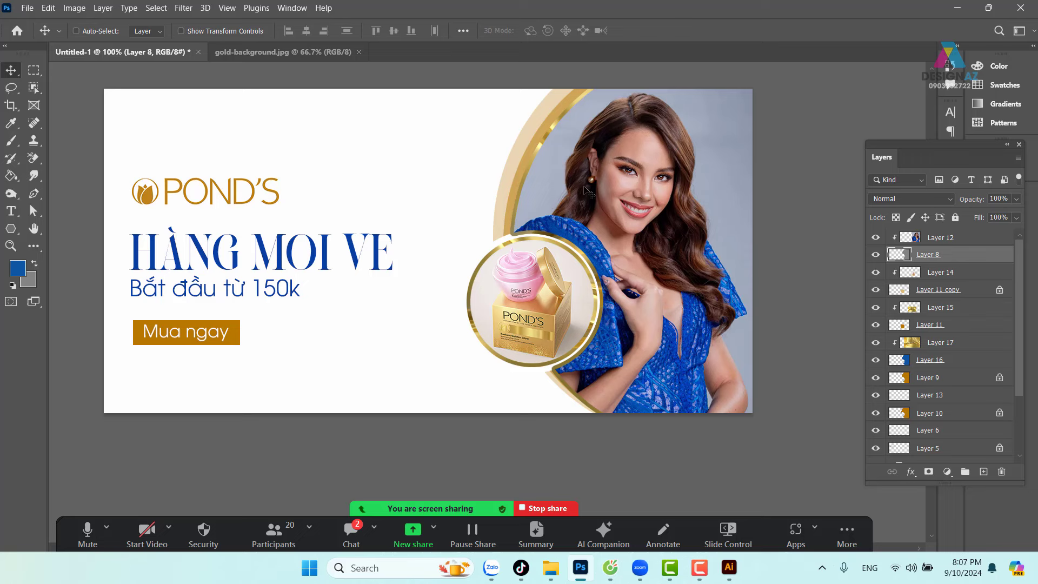
key(ctrl)
ctrl+click(902, 256)
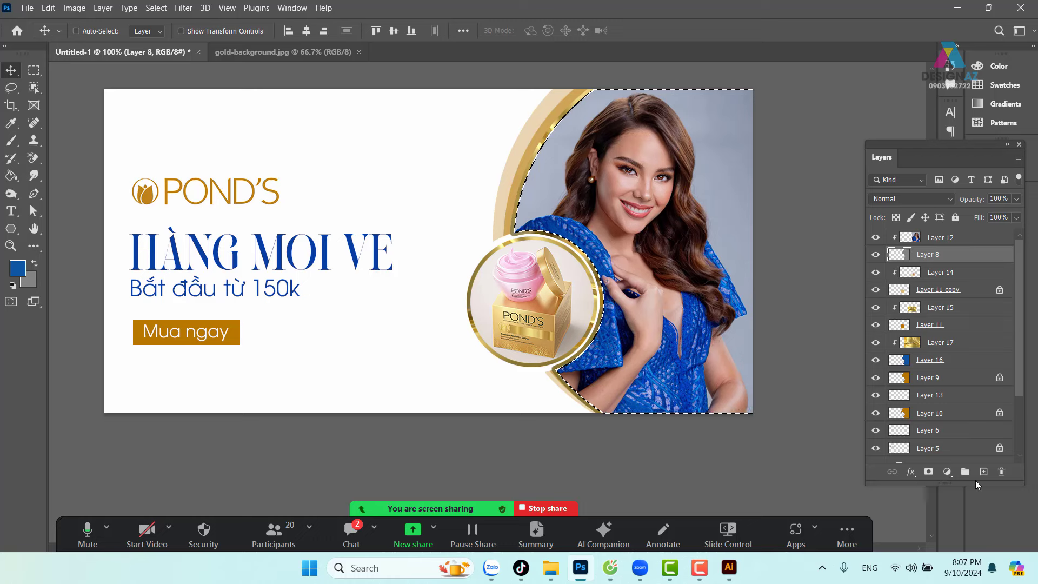
click(983, 471)
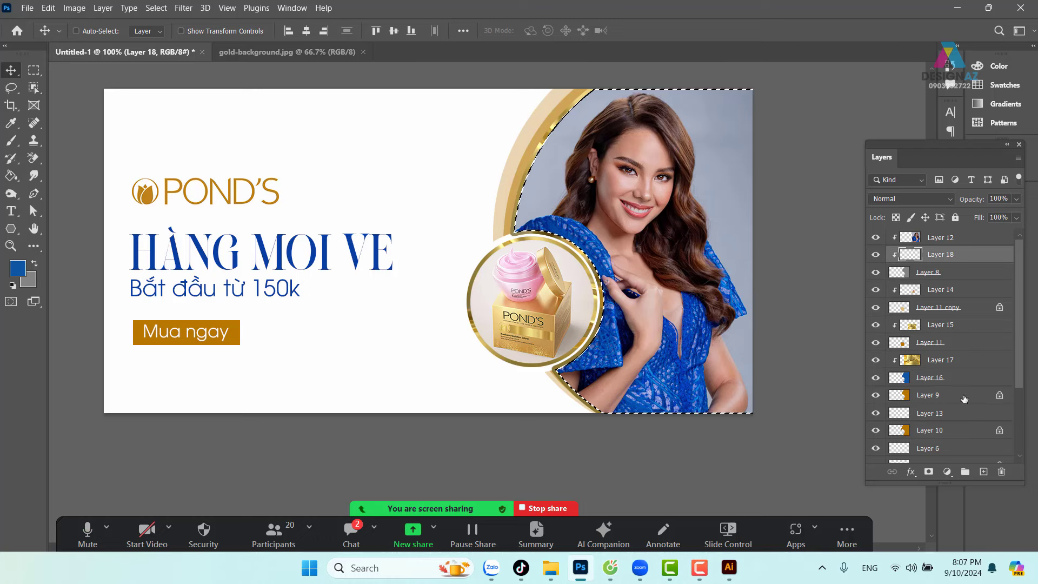
drag(970, 253, 1002, 471)
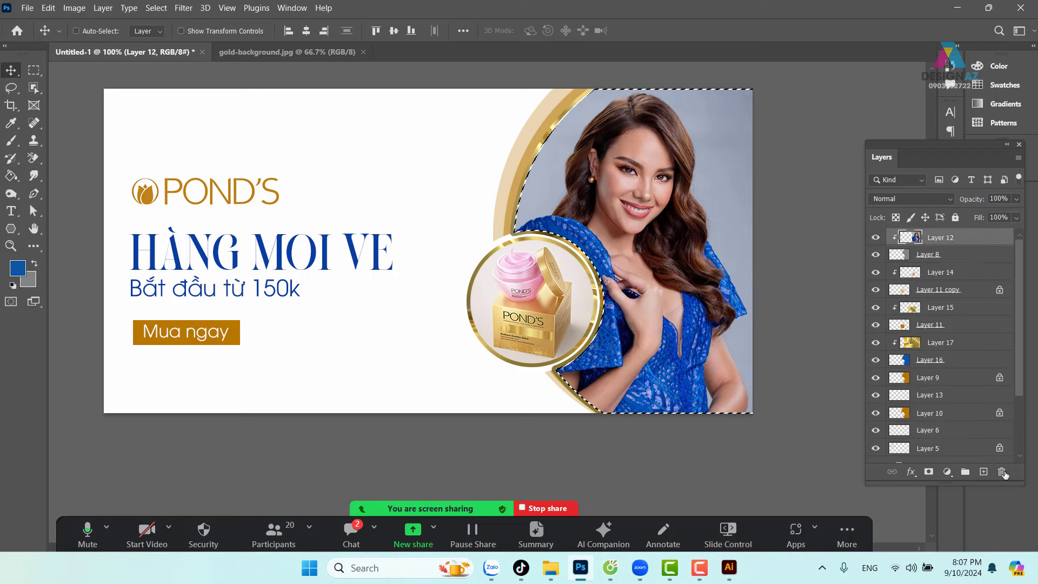
click(984, 471)
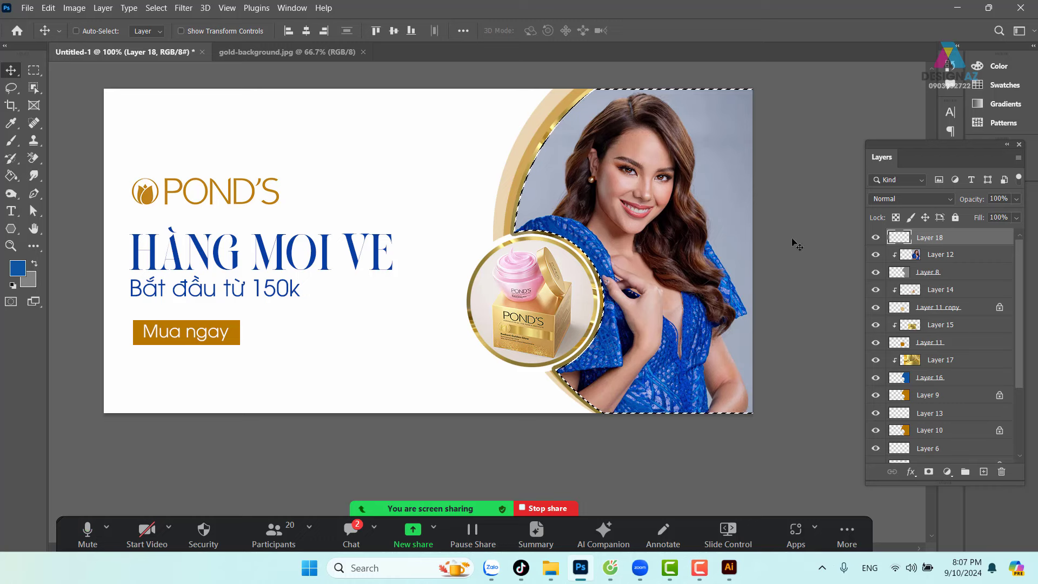
Set the foreground to muted blue 566e9a and fill the circle selection on Layer 18.
click(22, 264)
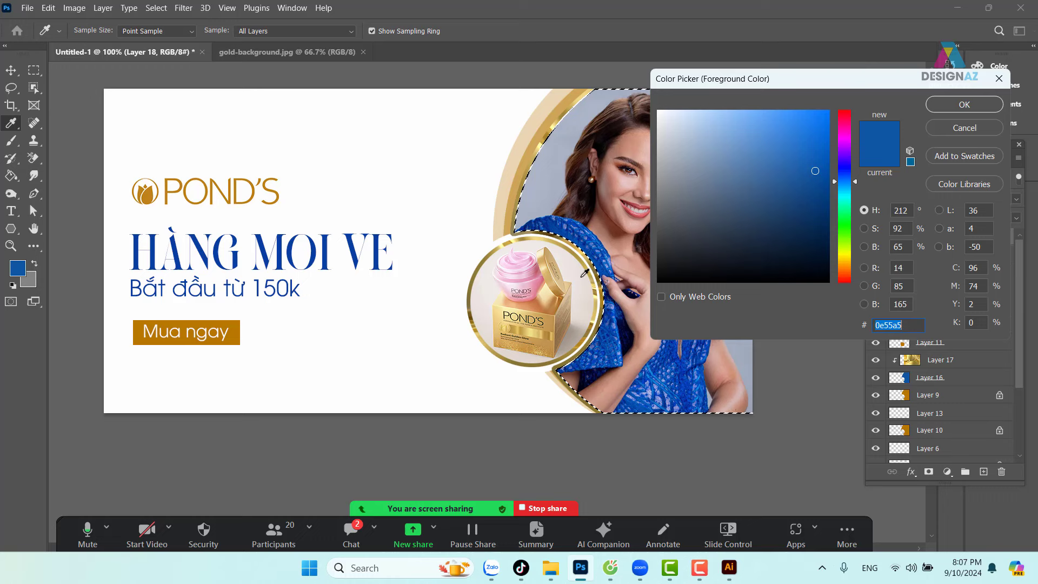
click(532, 199)
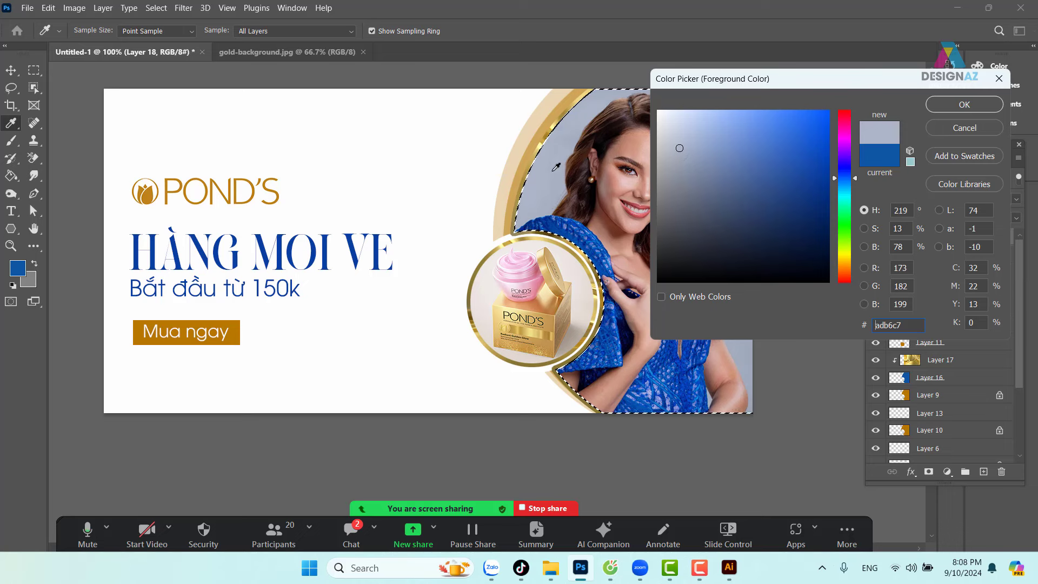
click(709, 163)
drag(710, 164, 733, 179)
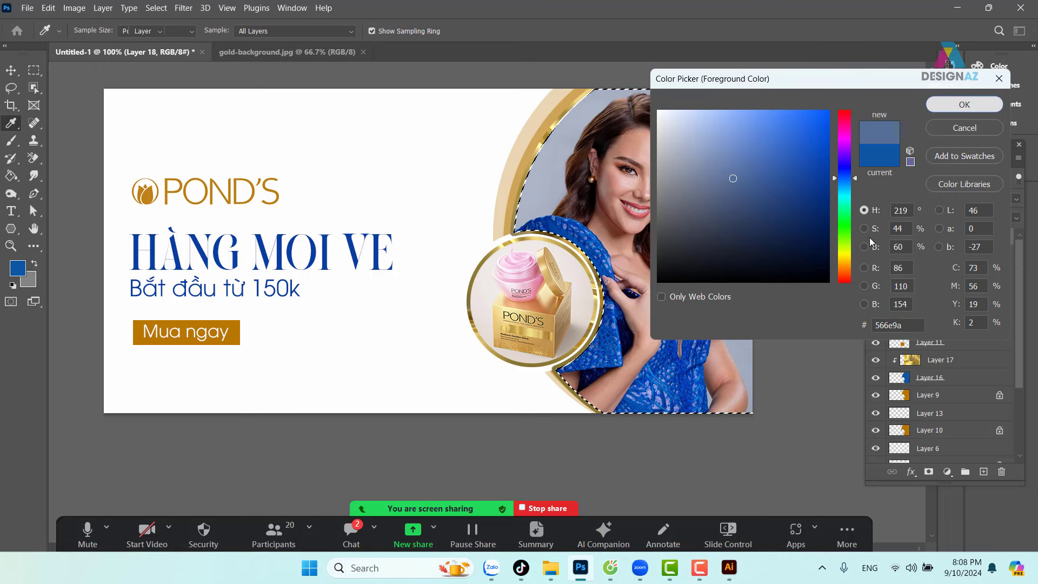
click(964, 104)
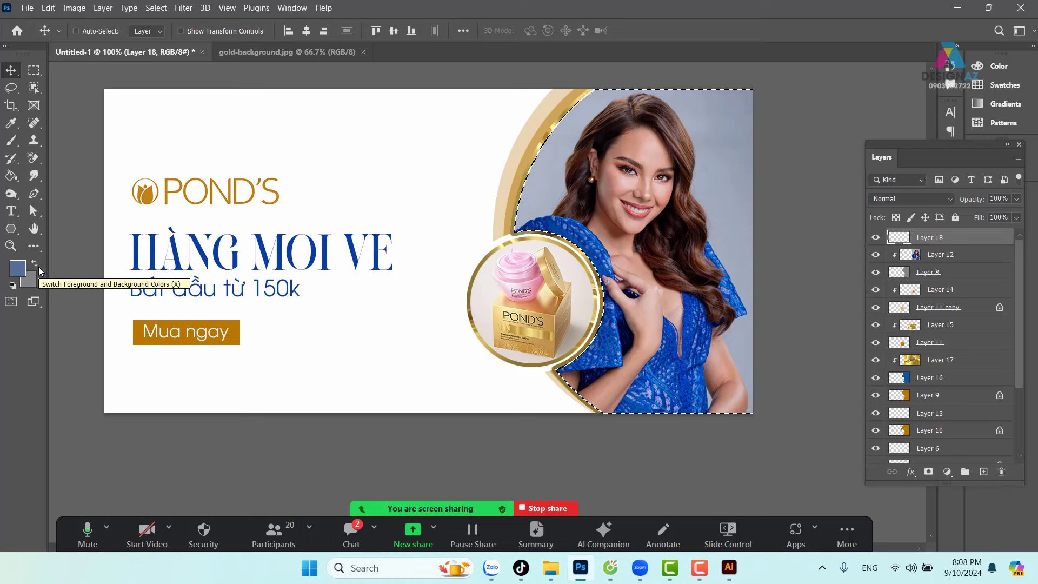
key(alt+BackSpace)
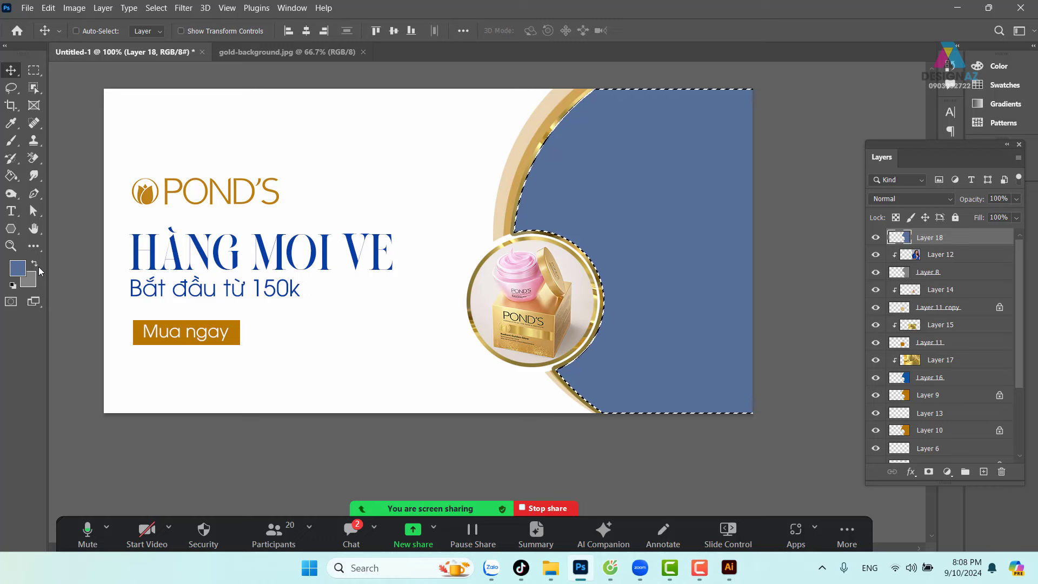
Undo the blue fill and refill the circle selection with blue.
key(m)
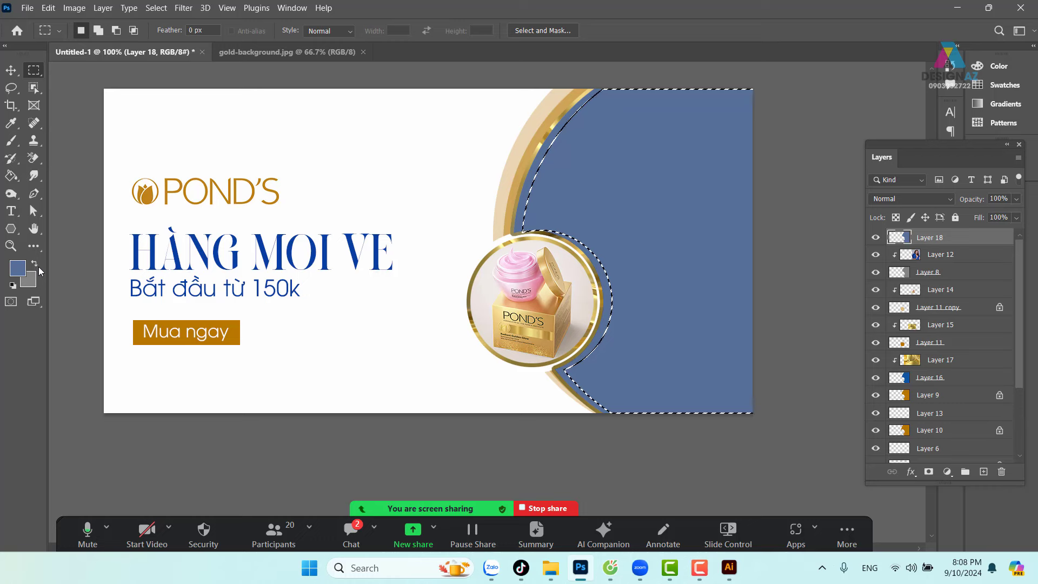
key(Delete)
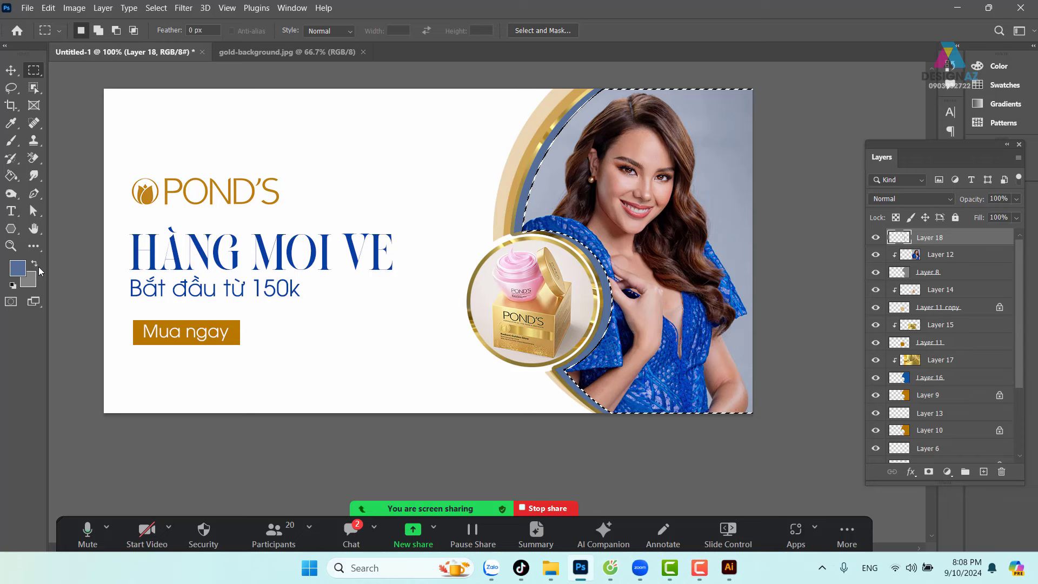
key(alt+Delete)
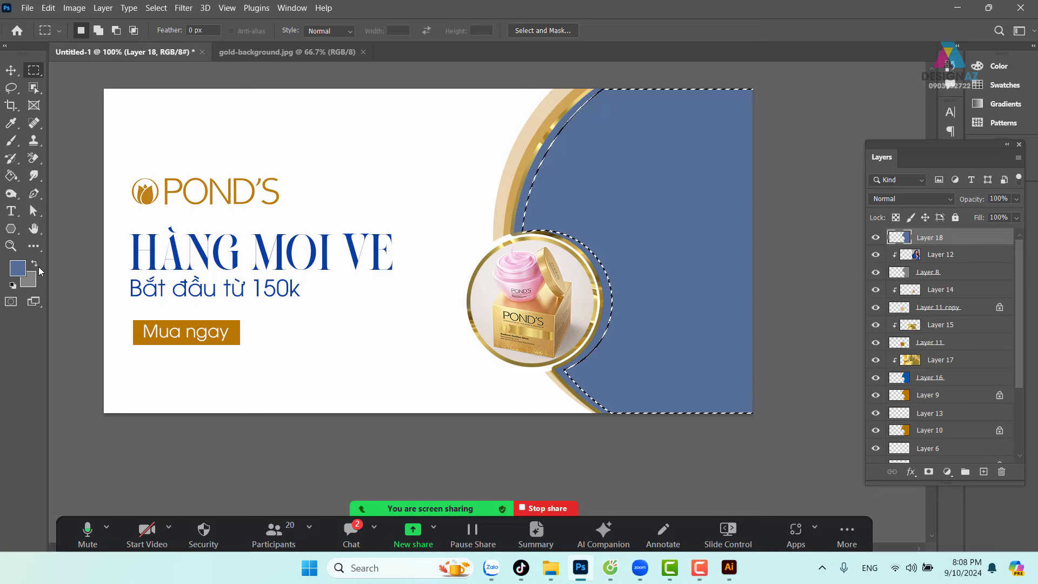
Feather the selection by 15 px, clear the blue fill inside it, and deselect.
key(shift+F6)
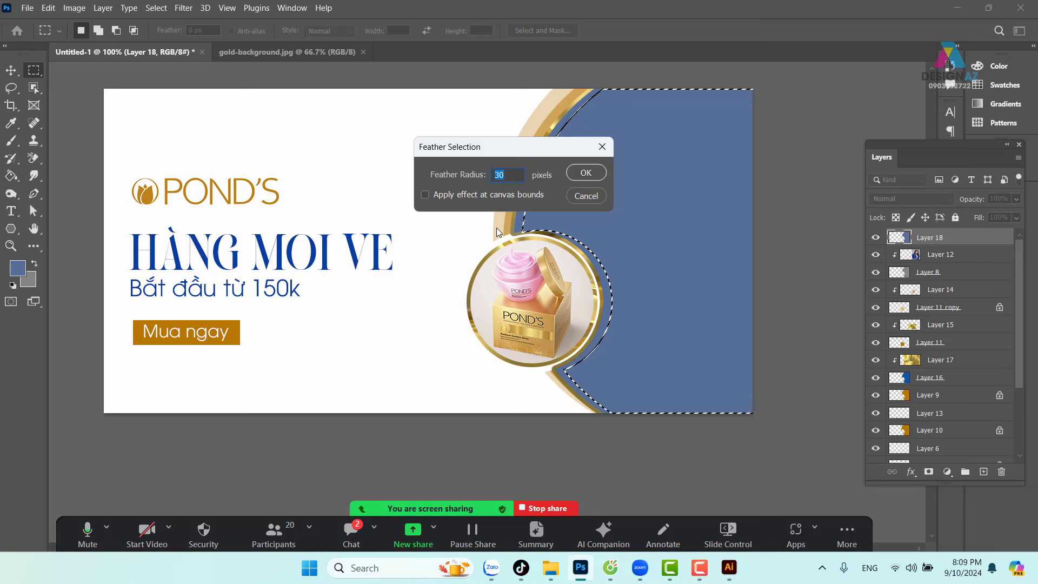
text(10)
key(BackSpace)
key(BackSpace)
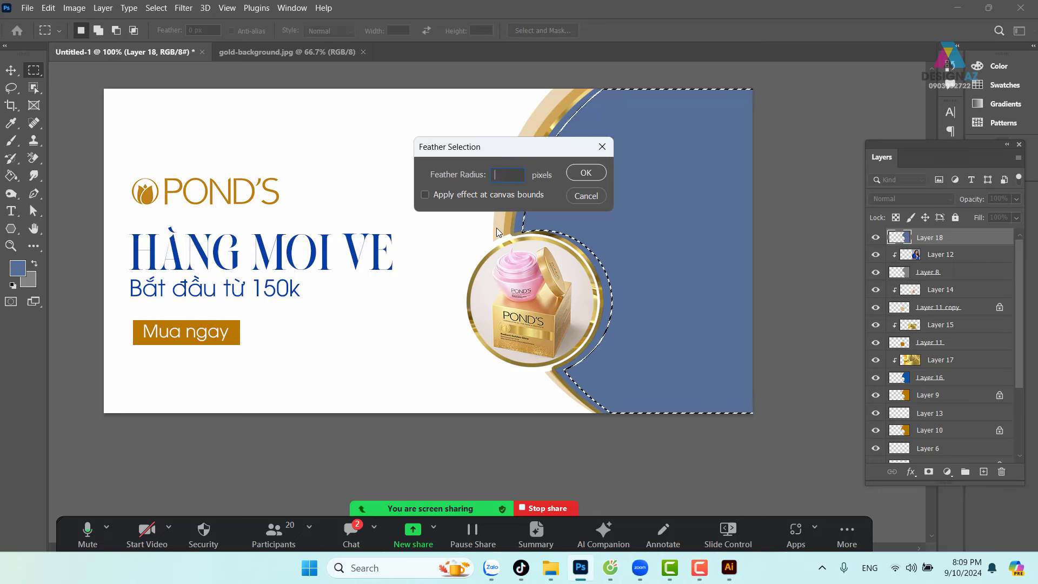
text(15)
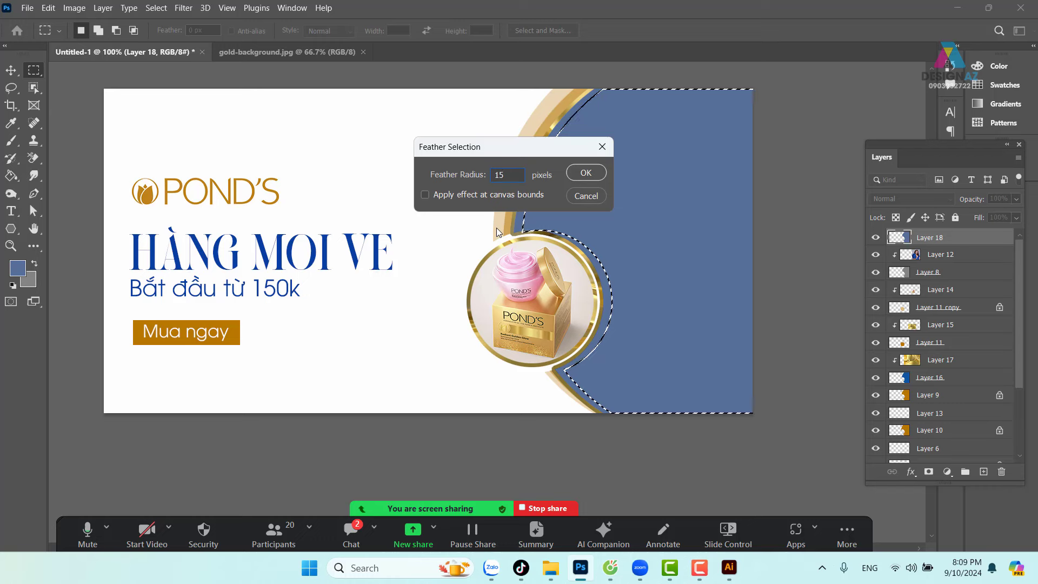
key(Return)
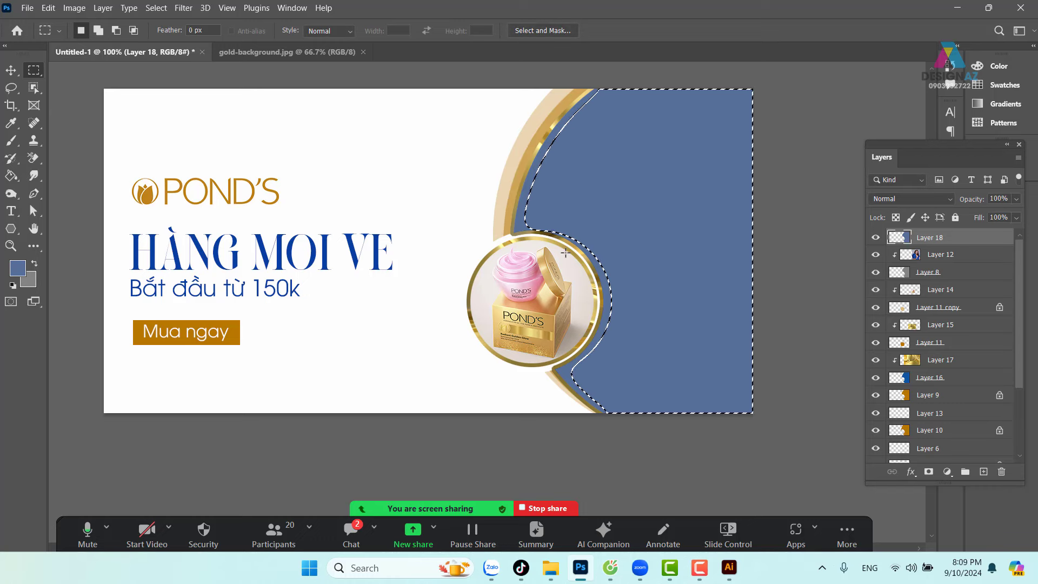
key(Delete)
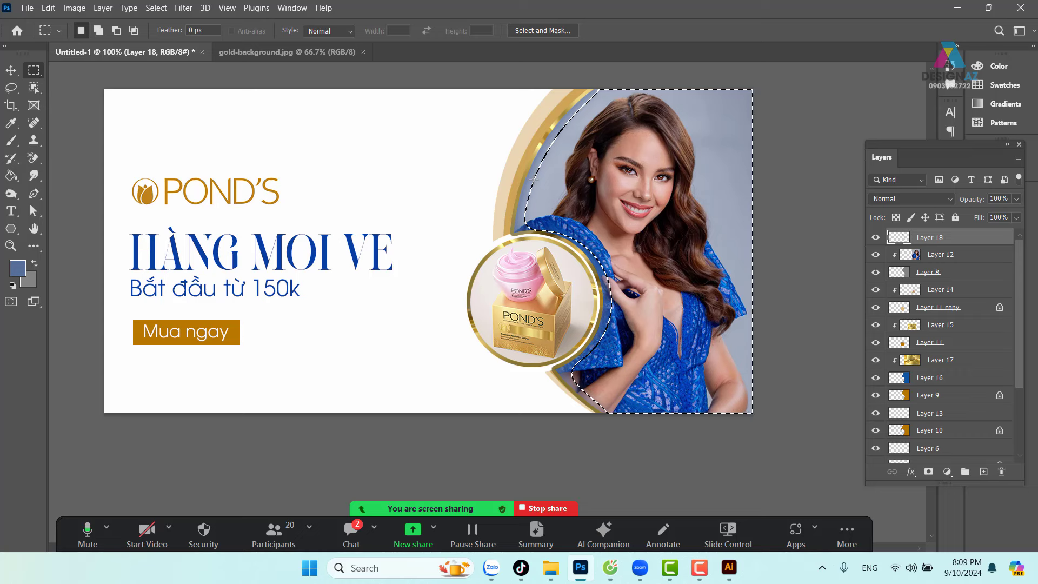
key(v)
key(m)
key(ctrl+d)
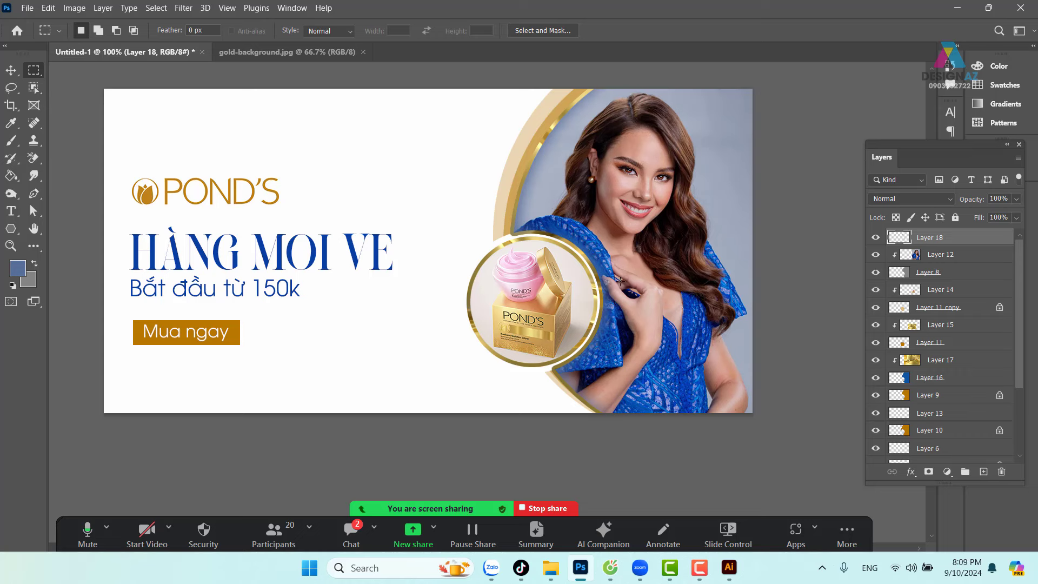
drag(695, 282, 647, 275)
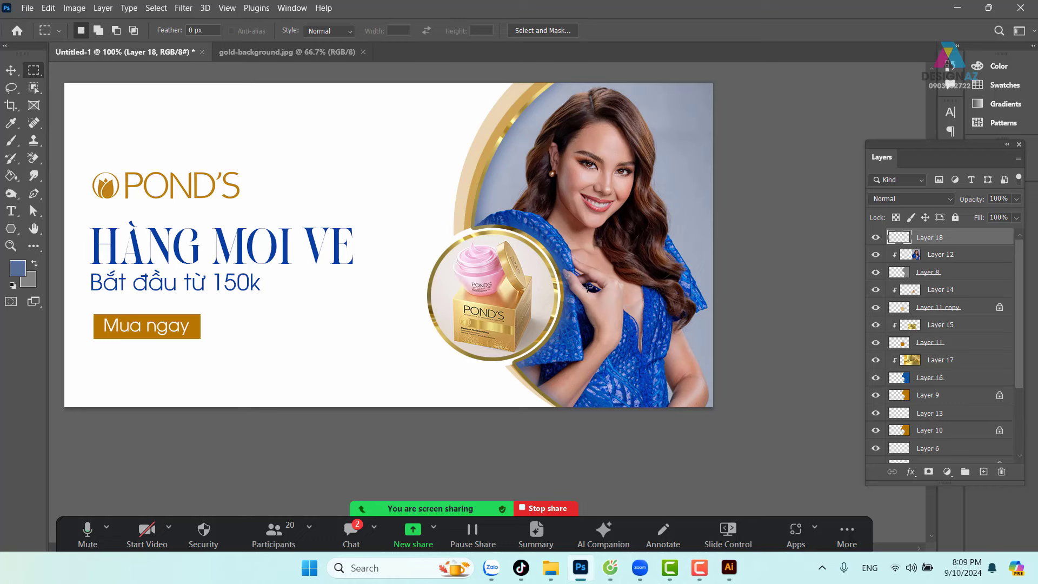
Make Layer 11 copy active and load the product circle's outline as a selection.
click(11, 69)
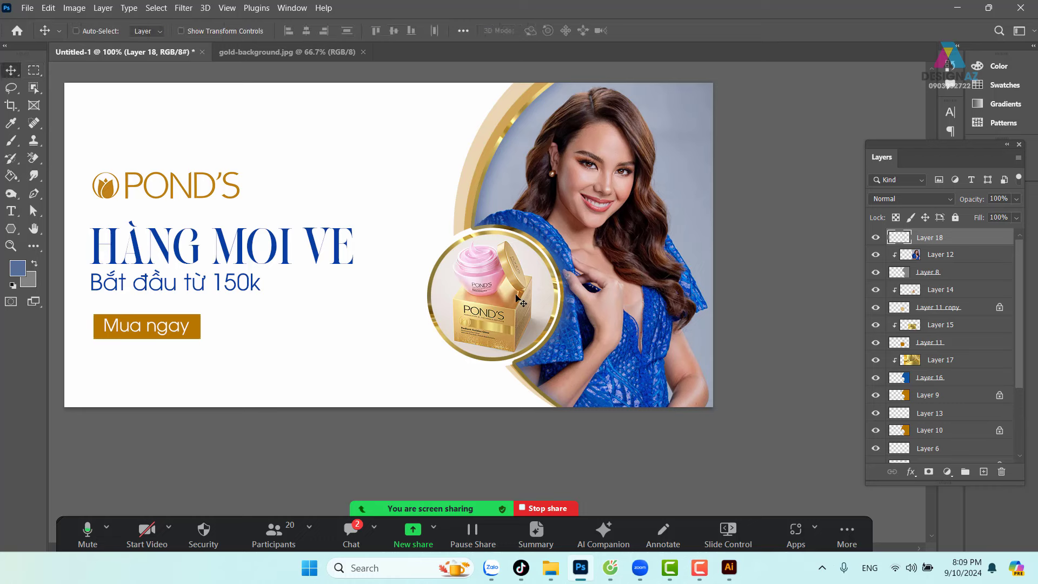
right_click(486, 269)
click(493, 274)
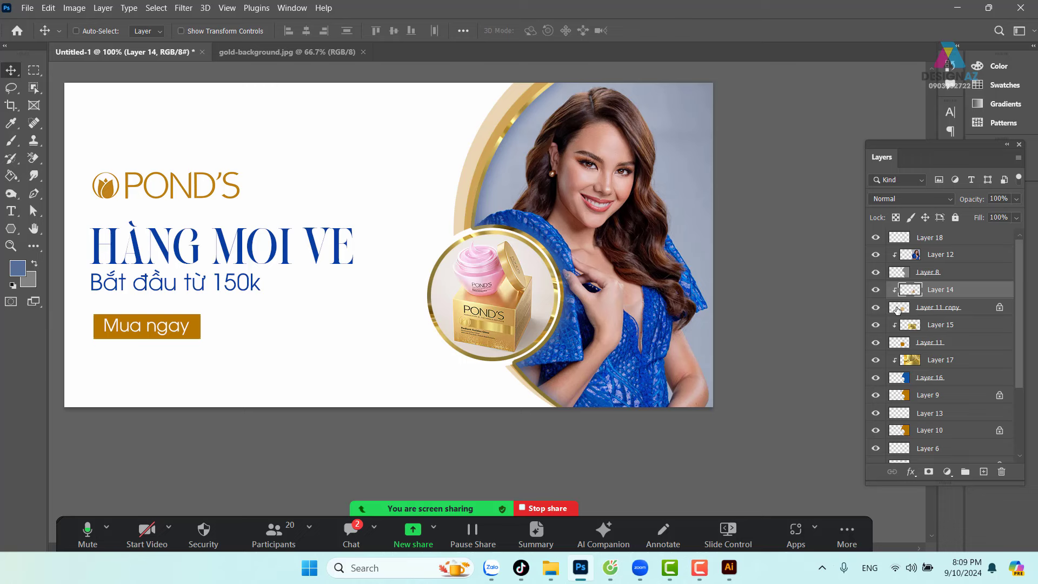
right_click(503, 270)
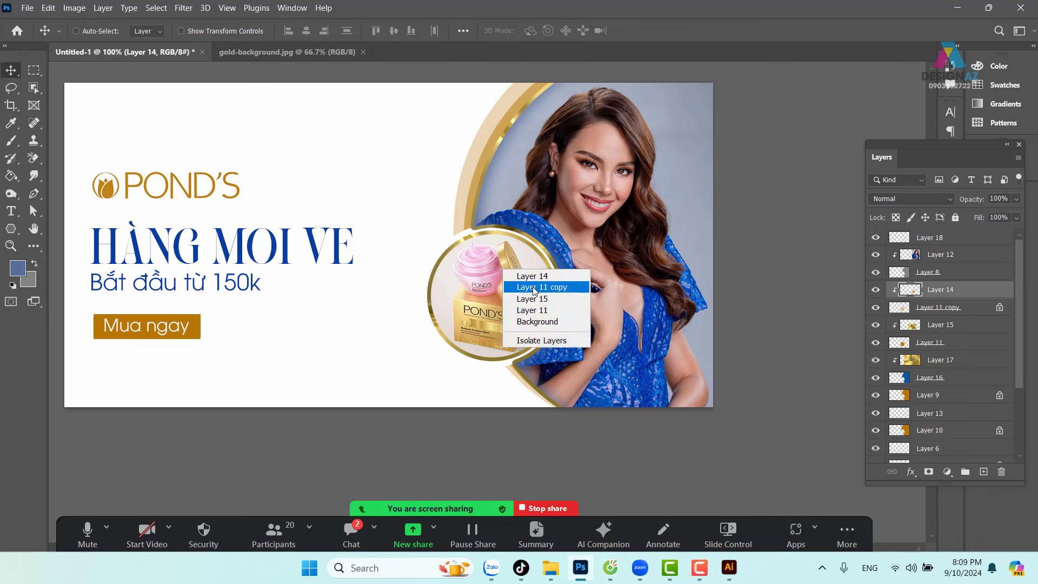
right_click(478, 263)
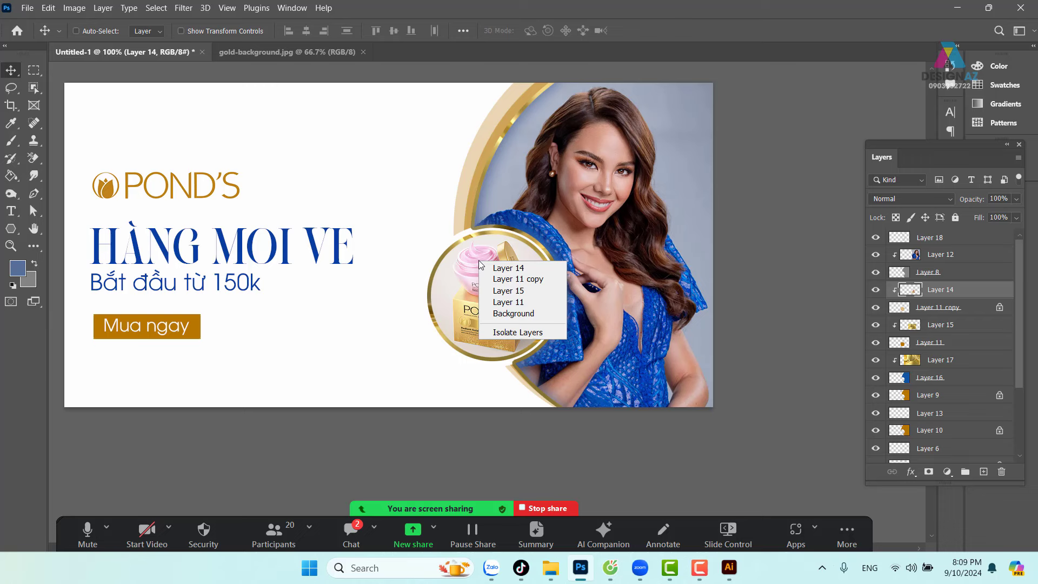
click(513, 279)
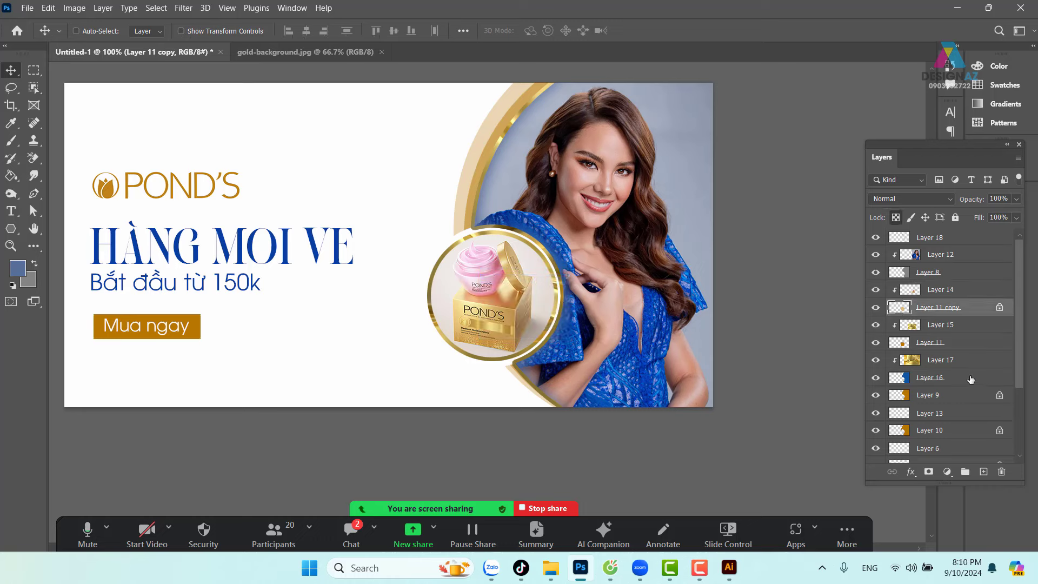
ctrl+click(904, 312)
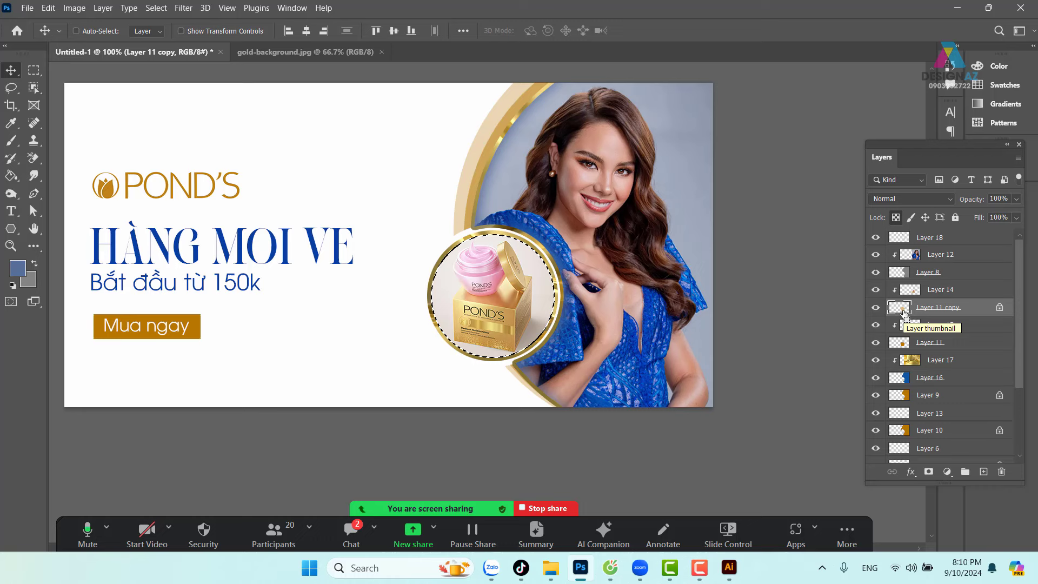
Add a new layer above Layer 18 and fill the product circle selection with near-white.
click(958, 238)
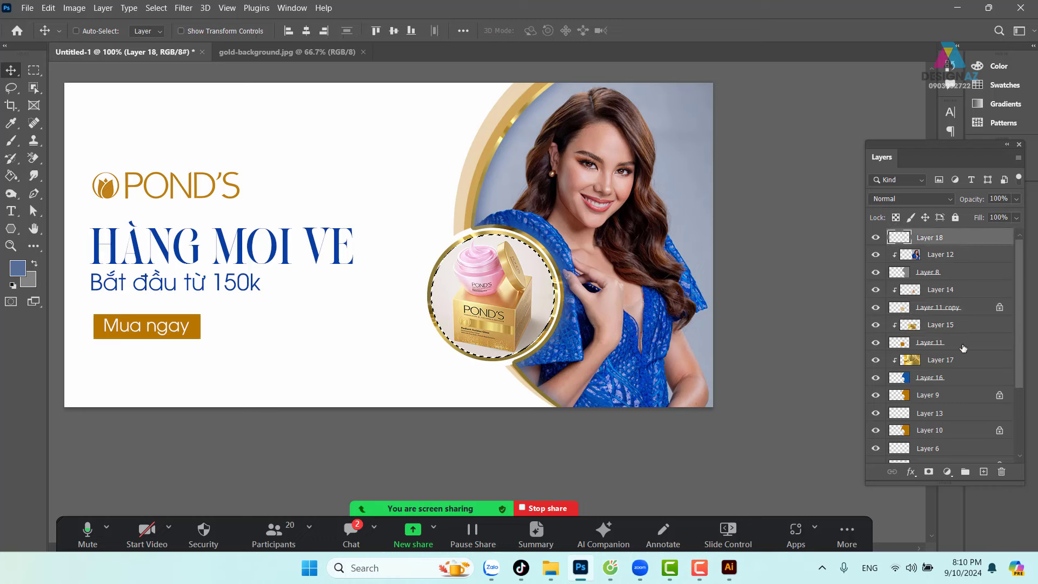
click(983, 471)
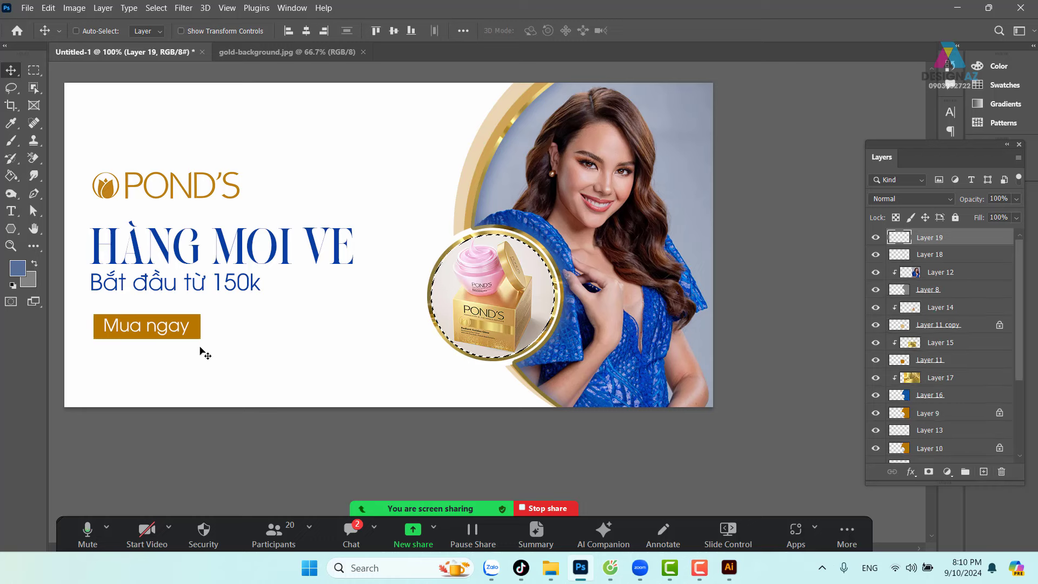
click(18, 274)
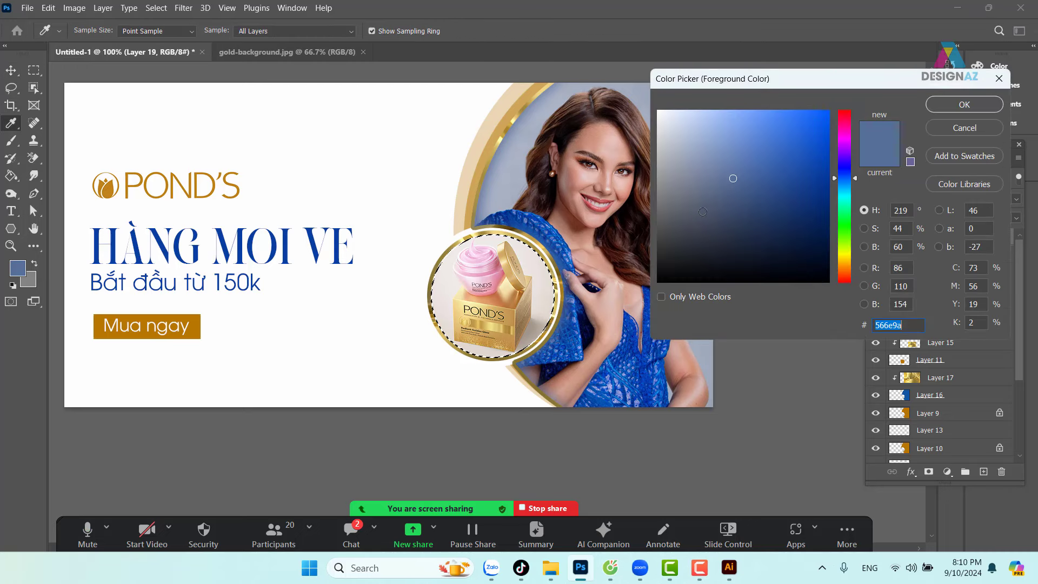
click(666, 109)
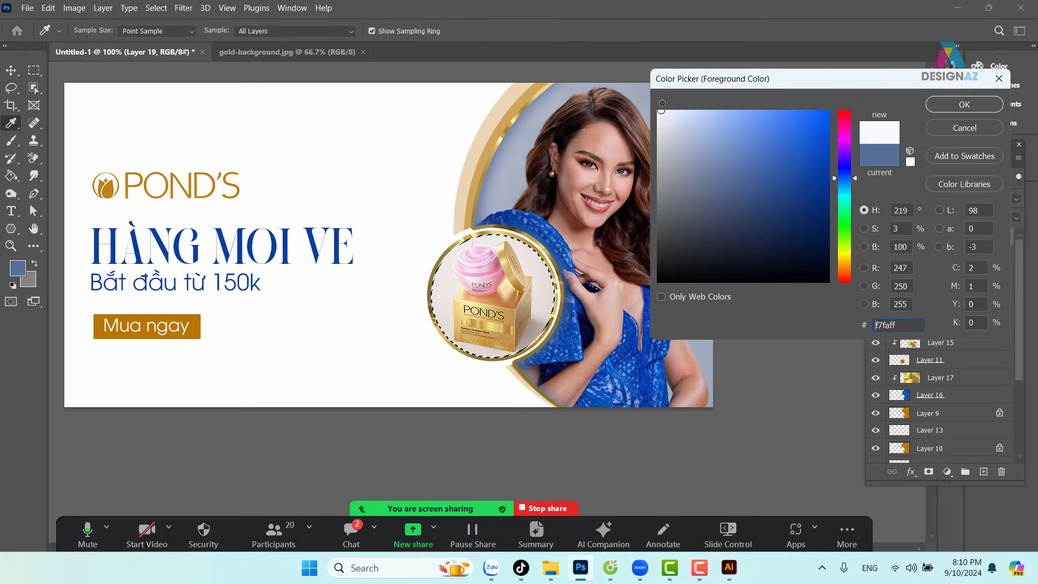
click(964, 104)
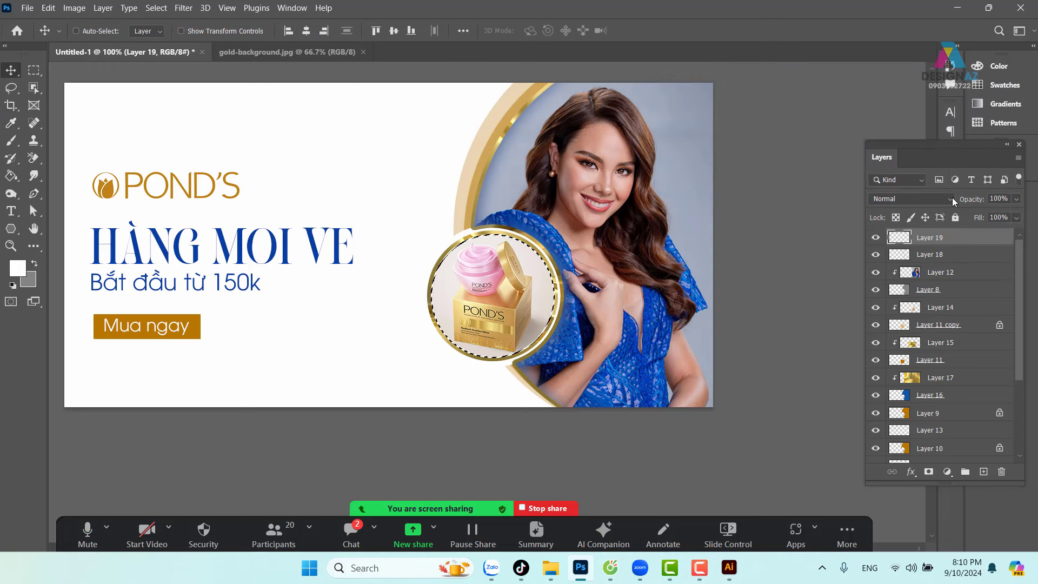
key(alt+BackSpace)
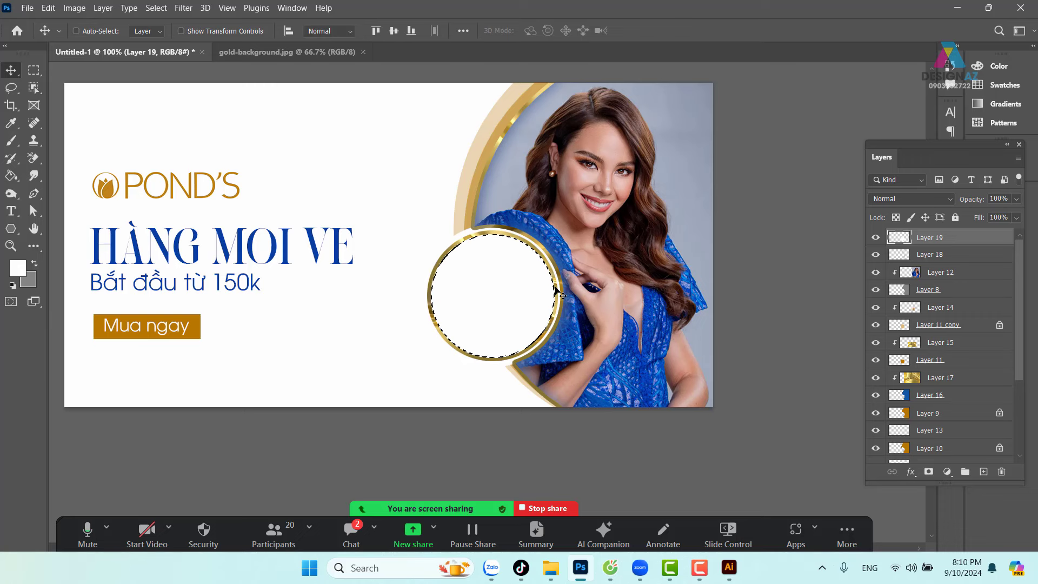
Offset the selection slightly, feather it 5 px, and delete the white inside to leave a sheen.
key(m)
drag(518, 291, 526, 295)
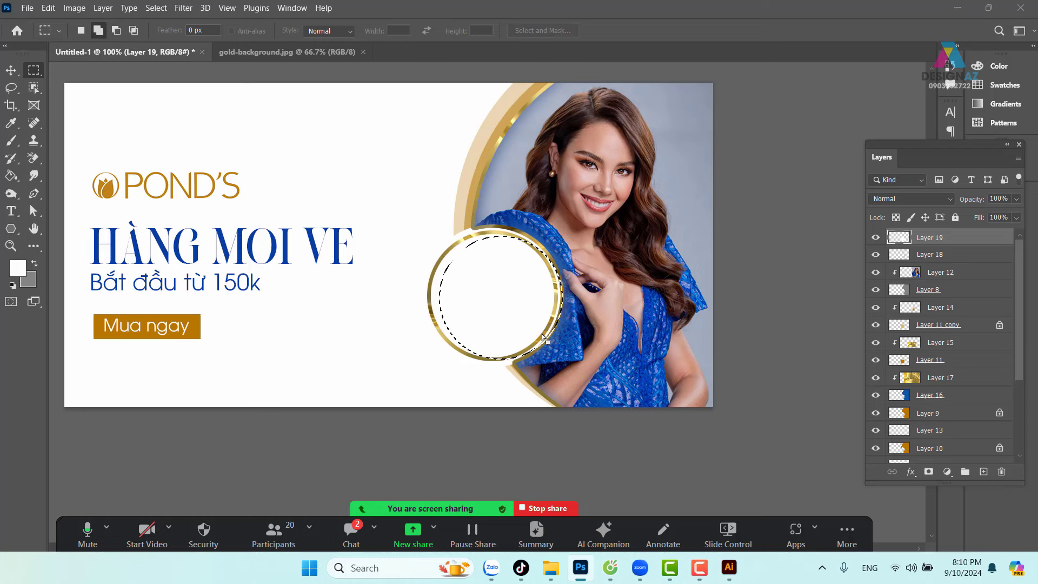
key(shift+F6)
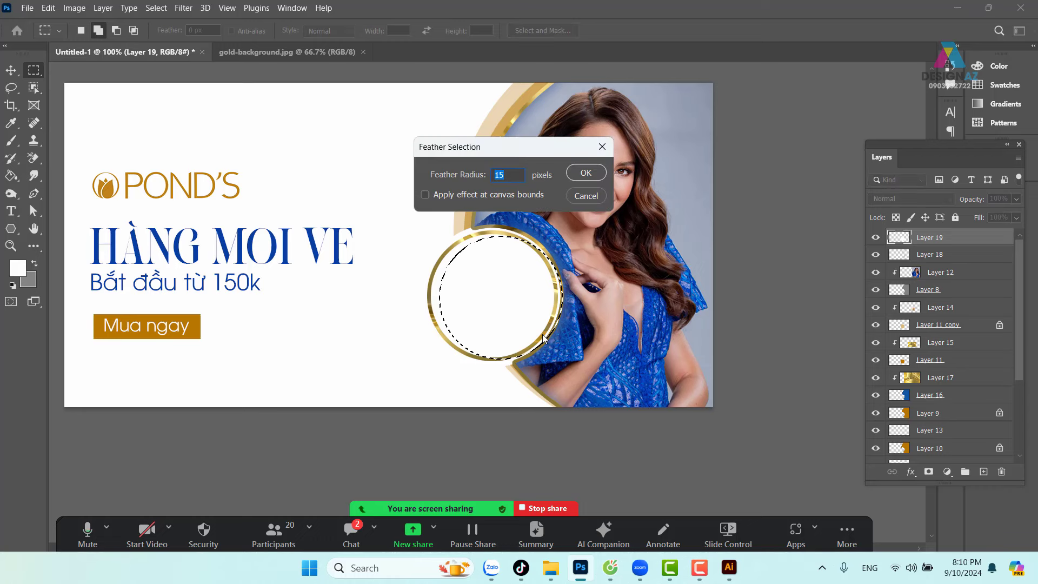
text(5)
key(Return)
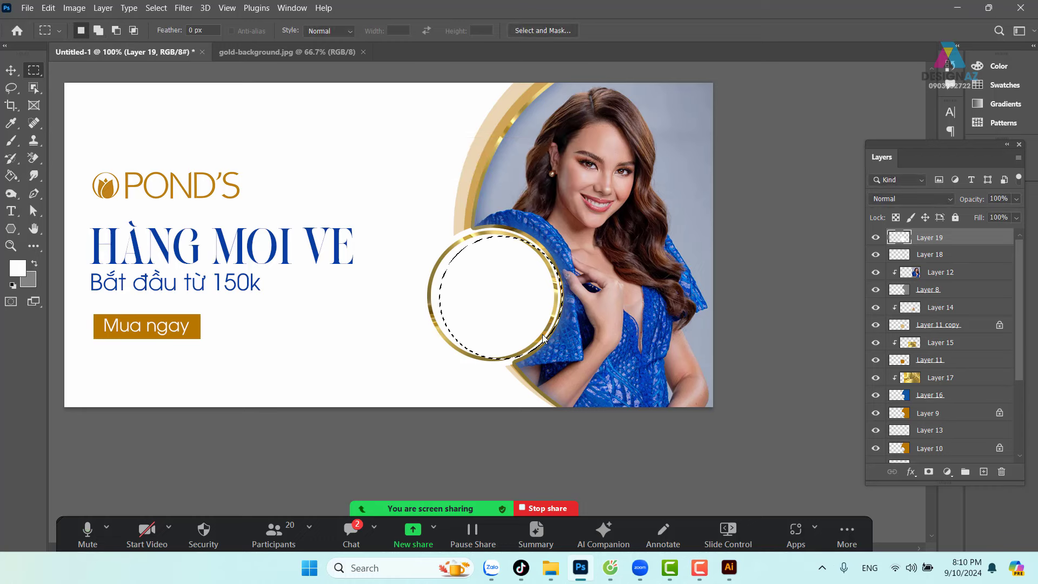
key(Delete)
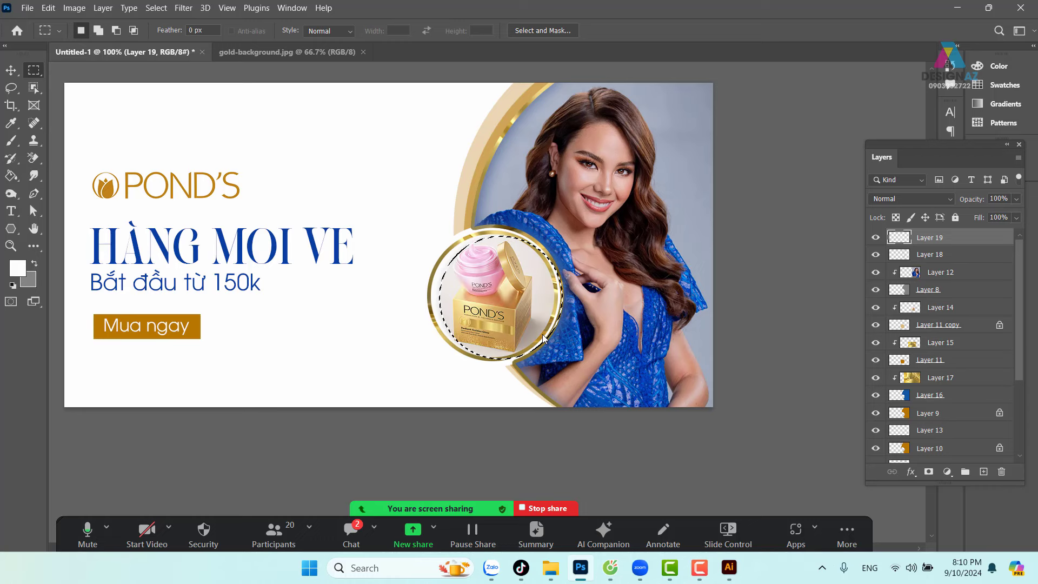
key(ctrl)
key(ctrl+d)
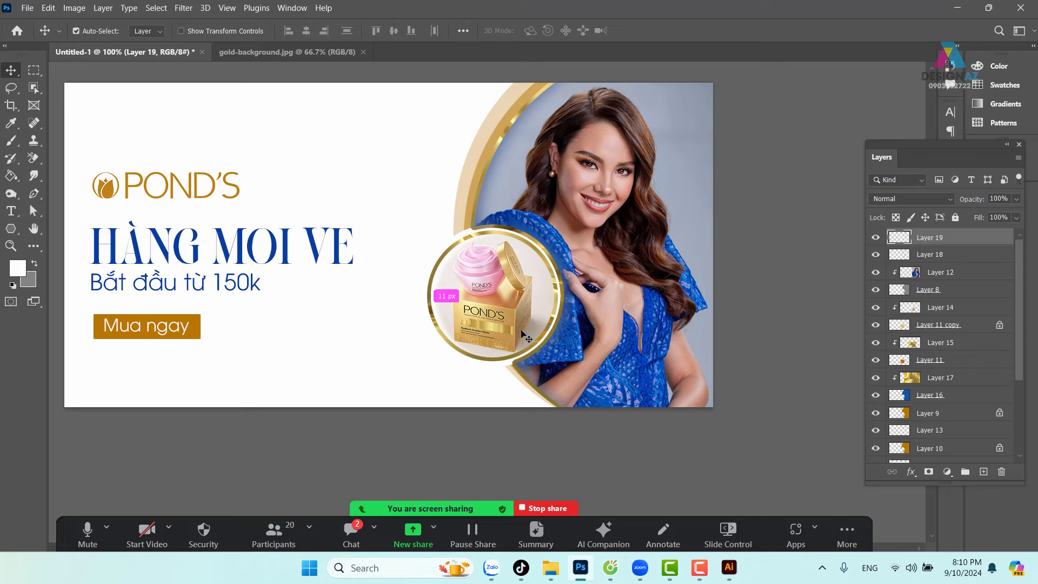
Keep the glossy sheen over the product circle and review the banner zoomed out and at 100%.
scroll(517, 332, up, 1)
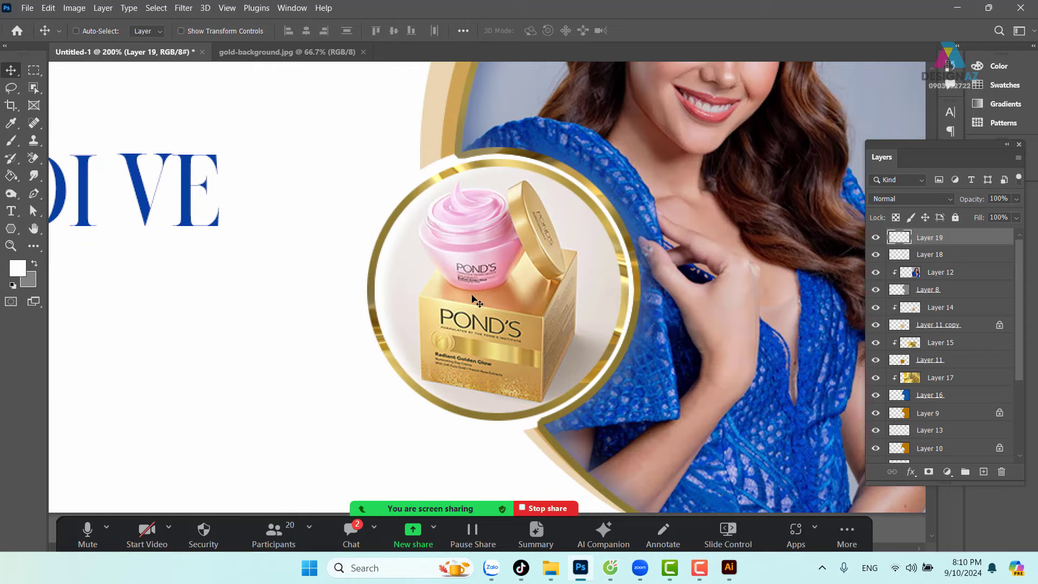
drag(417, 283, 667, 217)
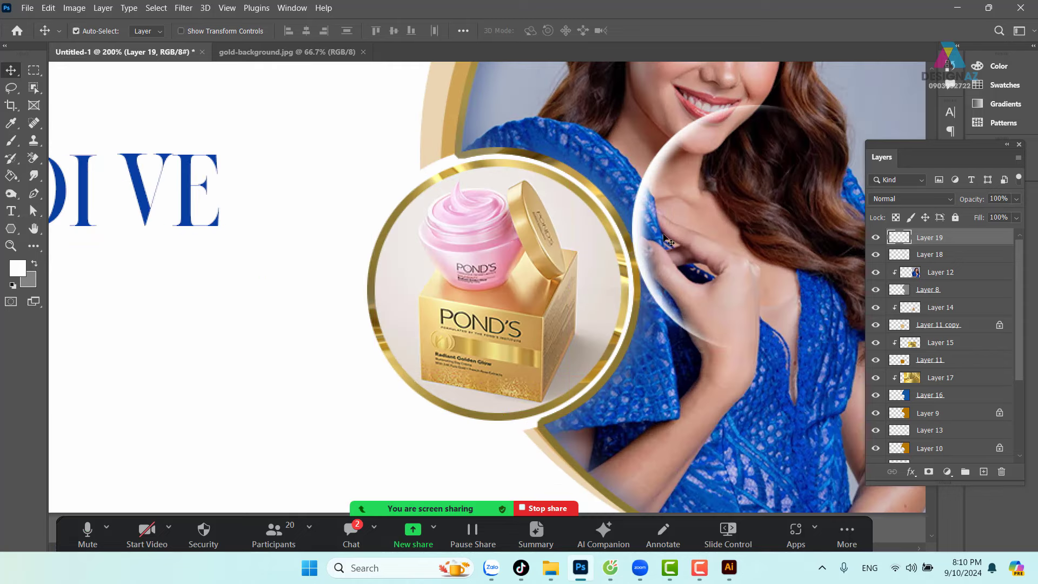
key(ctrl+z)
drag(452, 313, 559, 271)
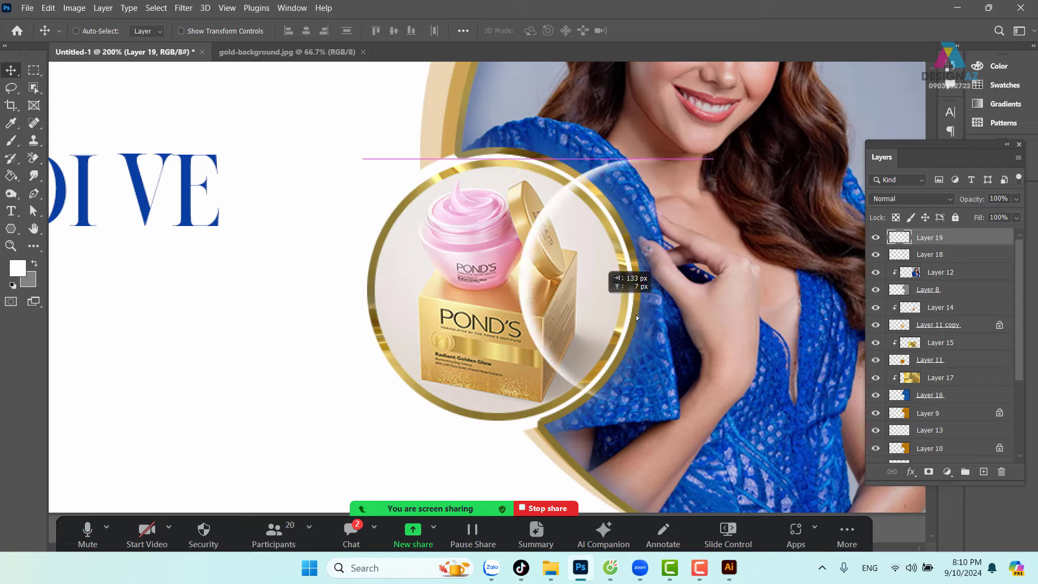
drag(560, 270, 442, 340)
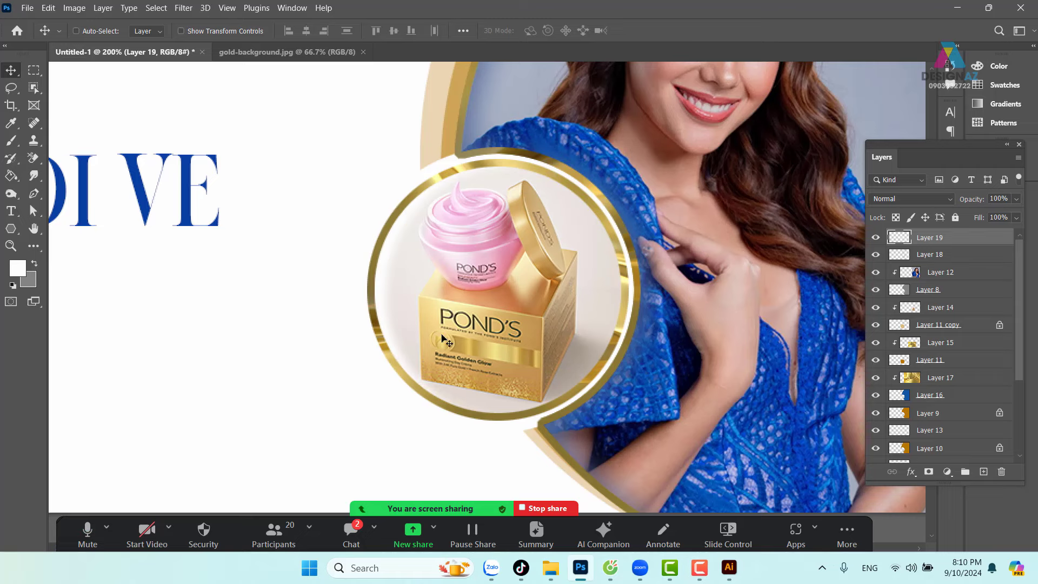
key(ctrl+minus)
key(ctrl+minus)
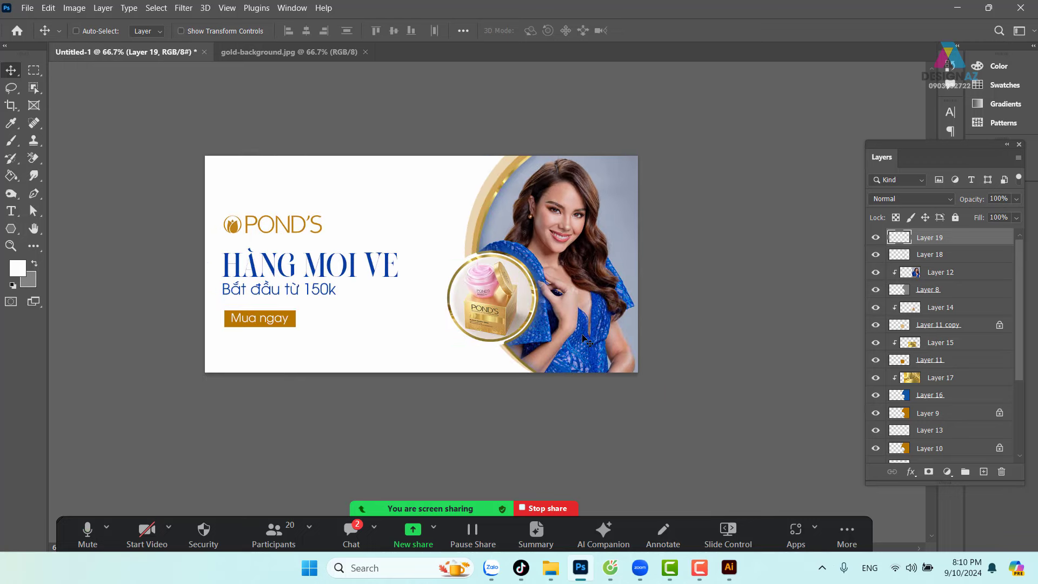
key(ctrl+1)
drag(392, 342, 461, 336)
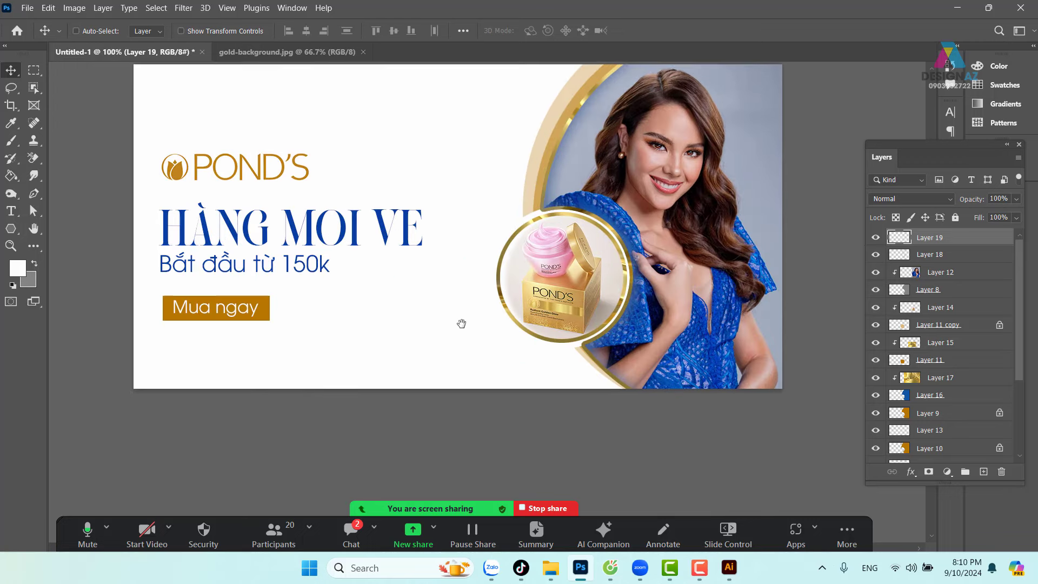
Duplicate the gold button rectangle Layer 7 and lock the copy's transparent pixels.
right_click(278, 335)
click(295, 333)
drag(418, 341, 473, 348)
key(ctrl+plus)
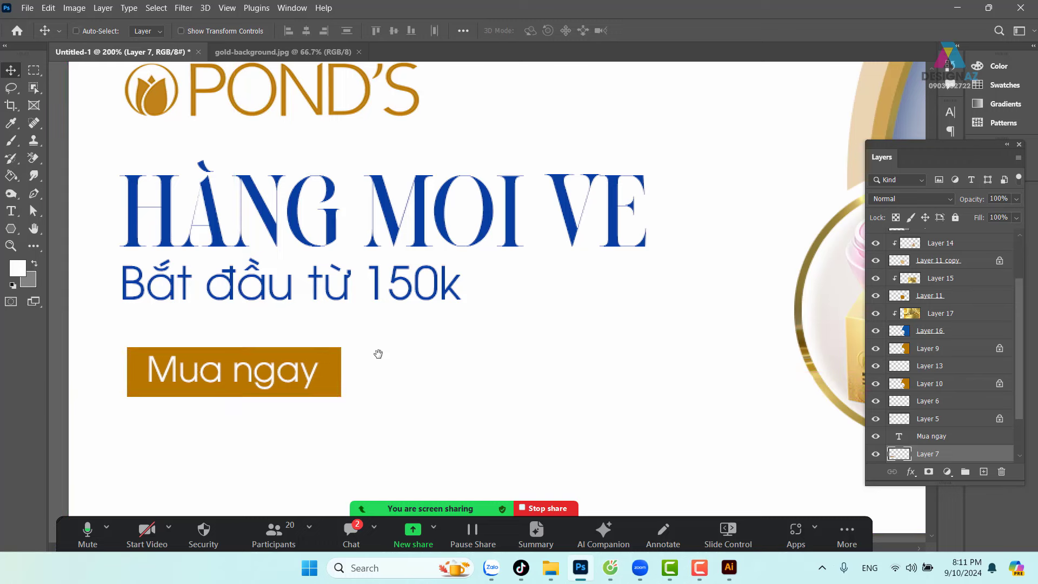
drag(378, 354, 488, 340)
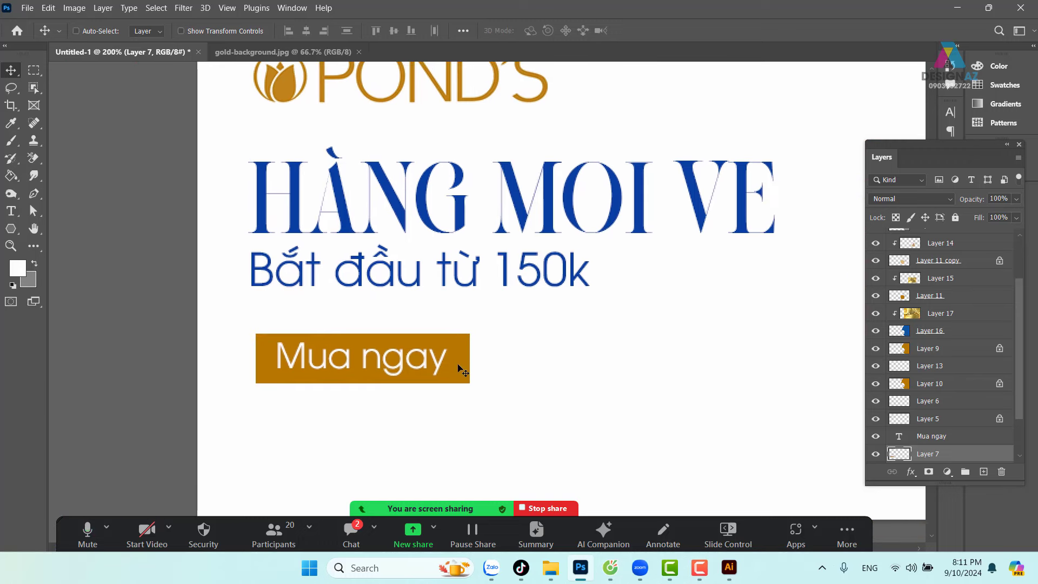
alt+drag(457, 369, 710, 360)
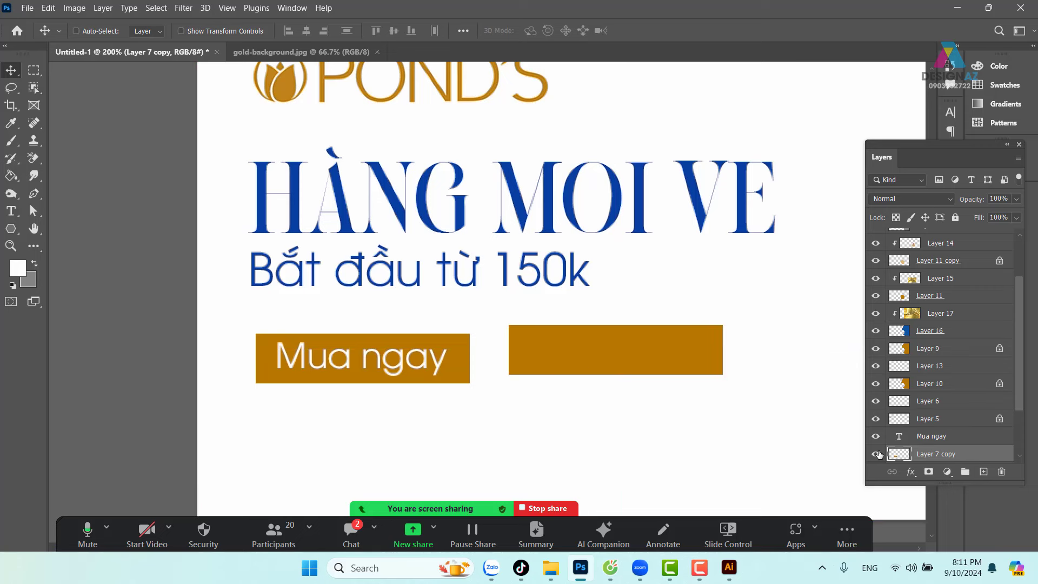
click(896, 218)
drag(663, 367, 664, 375)
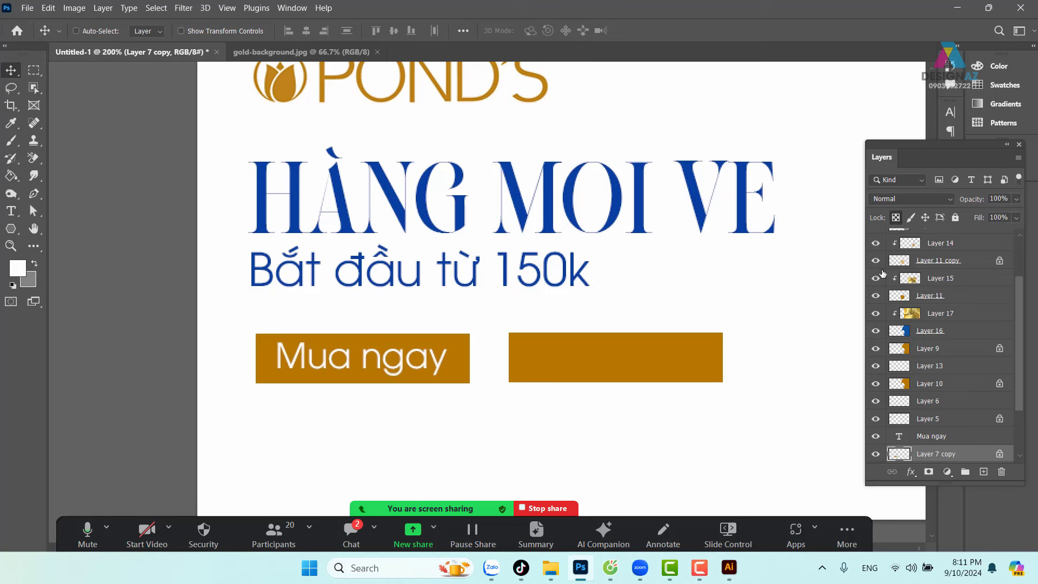
Fill the rectangle copy with a light orange sampled from the button's gold.
click(18, 267)
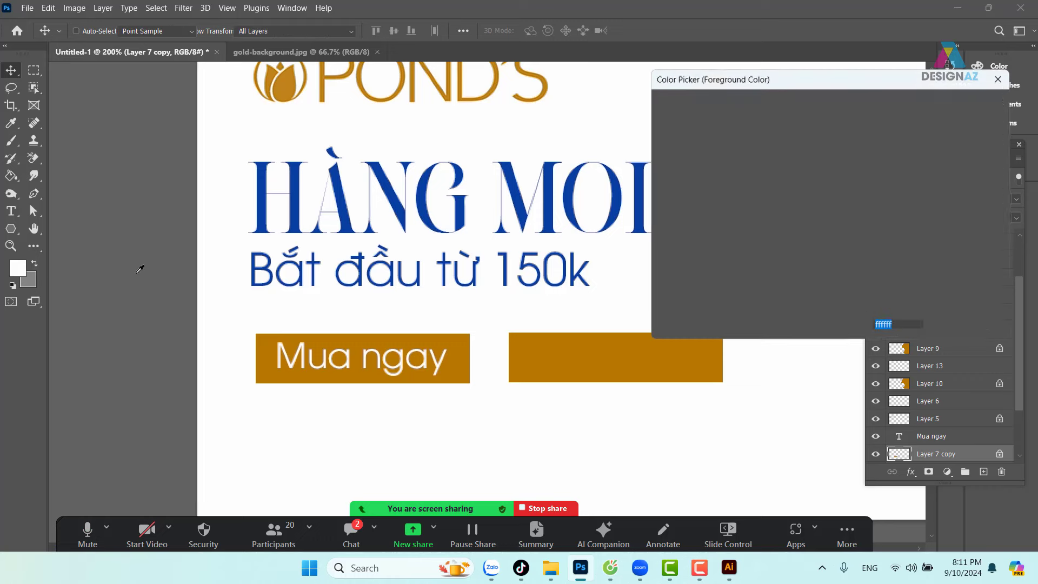
click(642, 351)
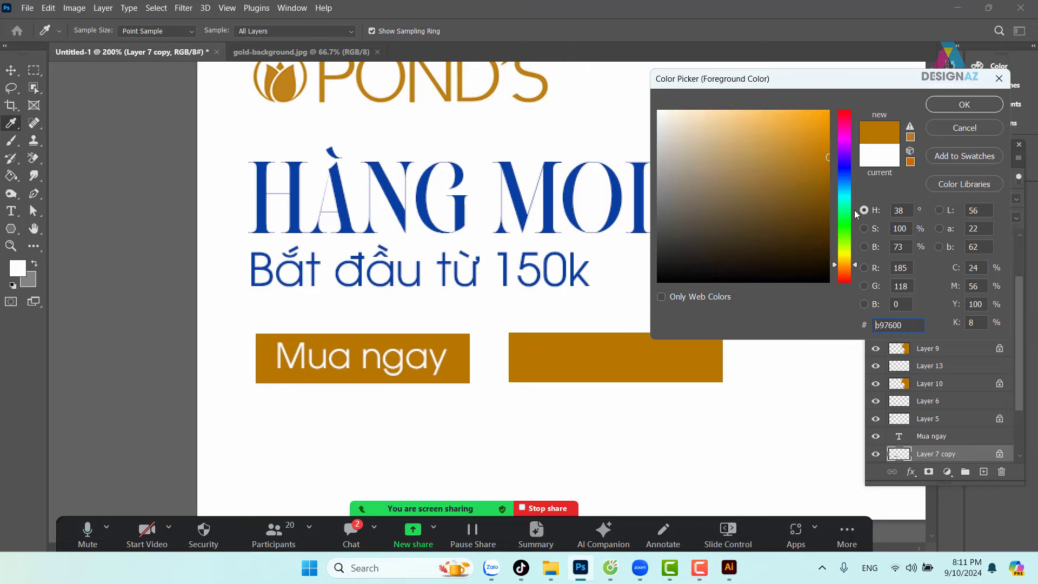
click(764, 111)
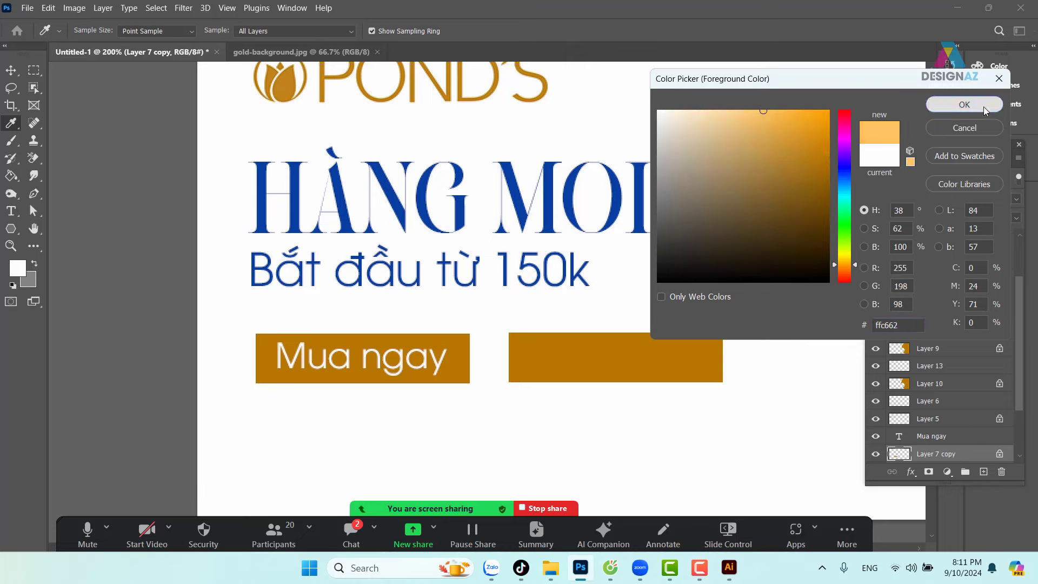
click(965, 104)
key(alt+BackSpace)
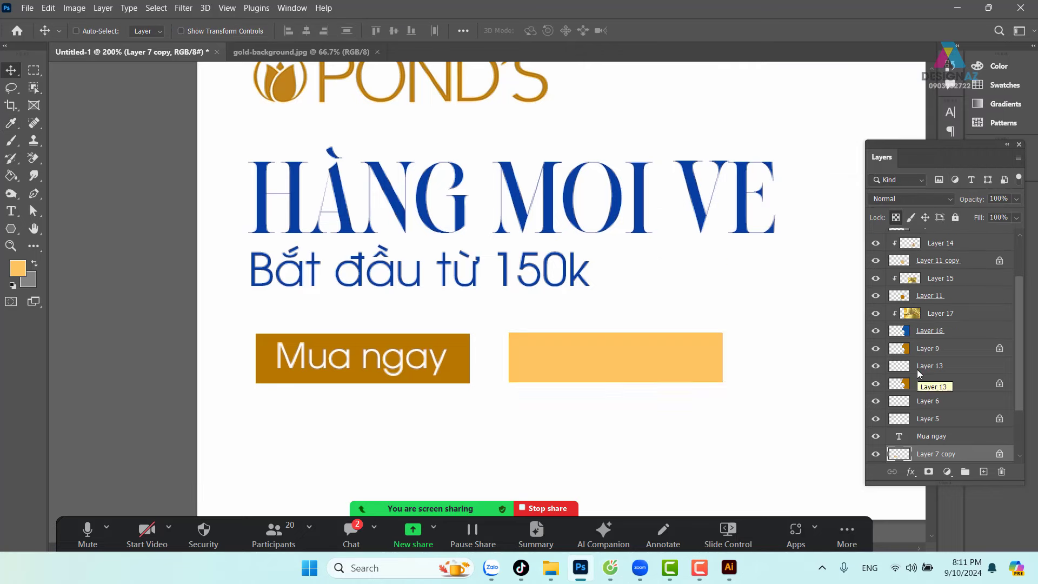
mouse_move(592, 361)
mouse_down()
mouse_move(484, 361)
mouse_move(566, 361)
mouse_up()
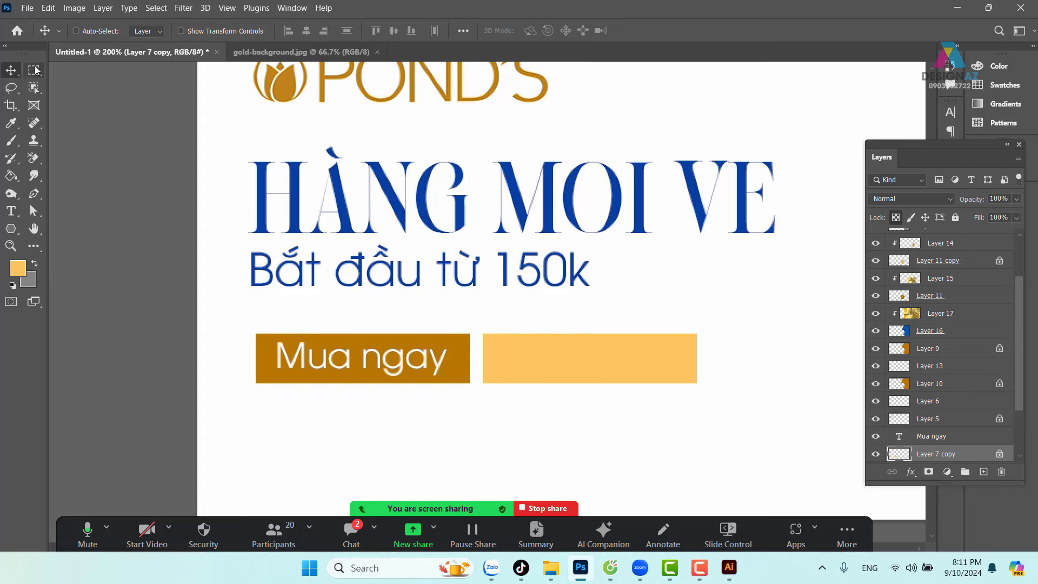
Cut a thin 5 px-feathered strip out of the light orange bar.
click(34, 70)
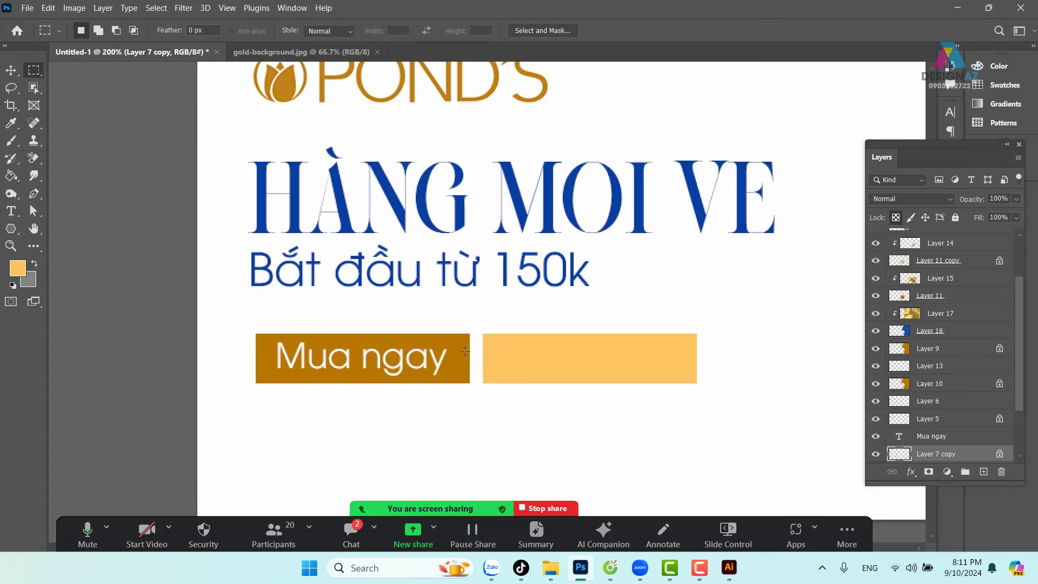
drag(460, 350, 770, 368)
drag(367, 287, 784, 339)
click(609, 358)
drag(456, 349, 726, 368)
key(shift)
key(shift+F6)
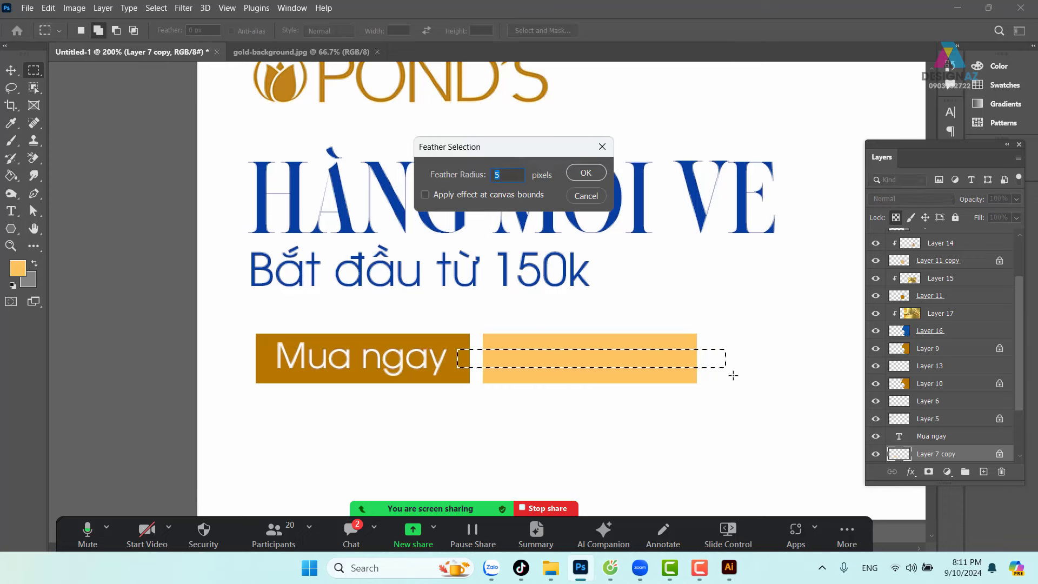
key(Return)
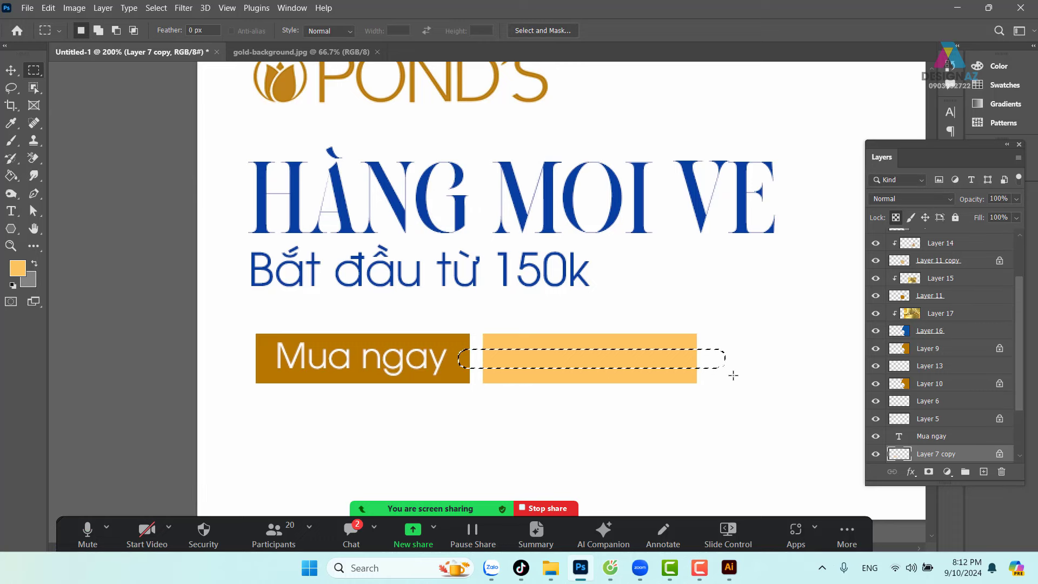
key(Delete)
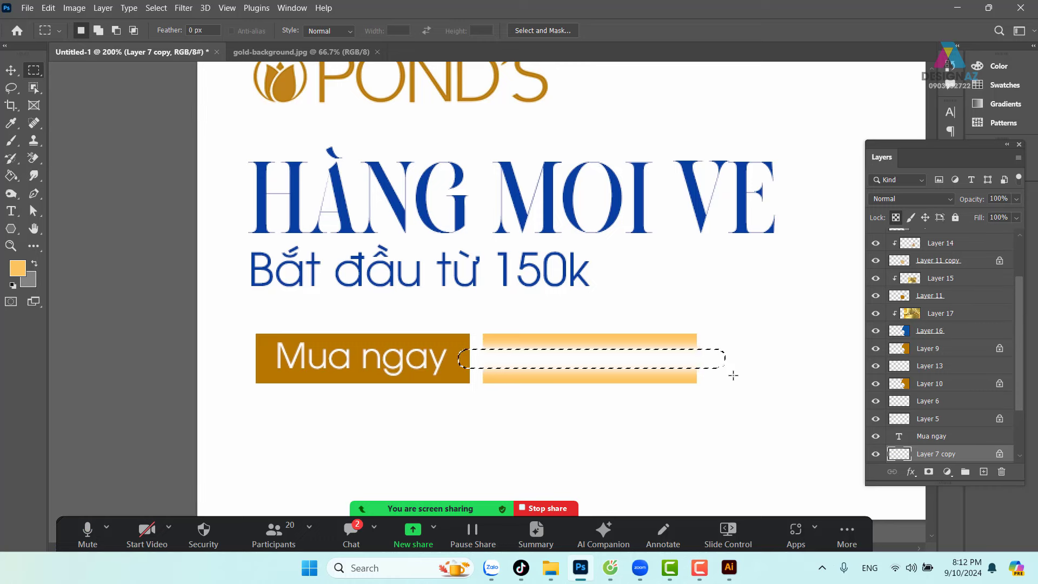
Deselect and place the light orange gloss bar over the 'Mua ngay' button.
key(v)
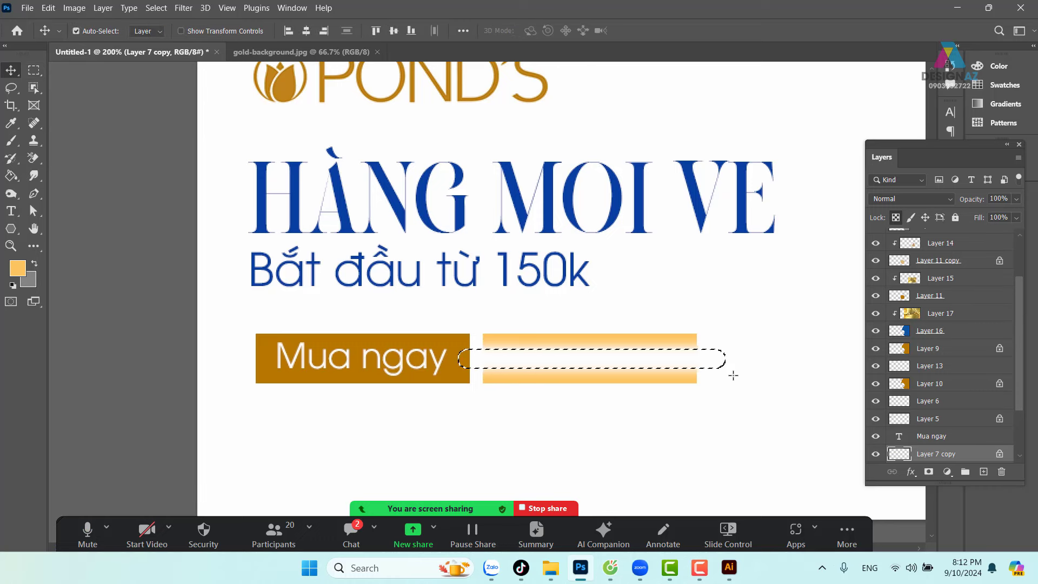
key(ctrl+d)
drag(647, 344, 419, 341)
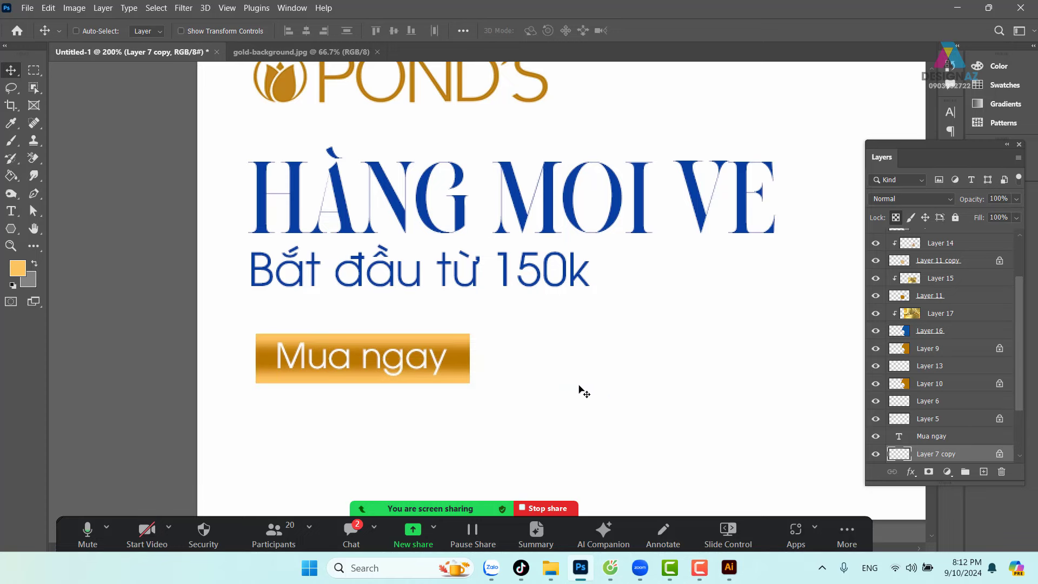
key(ctrl+minus)
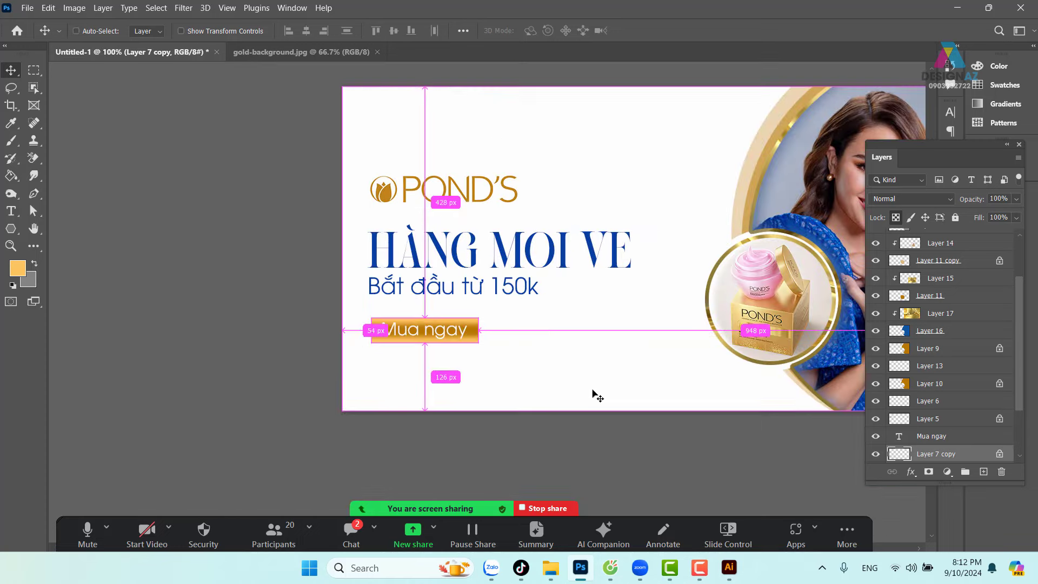
drag(619, 338, 527, 341)
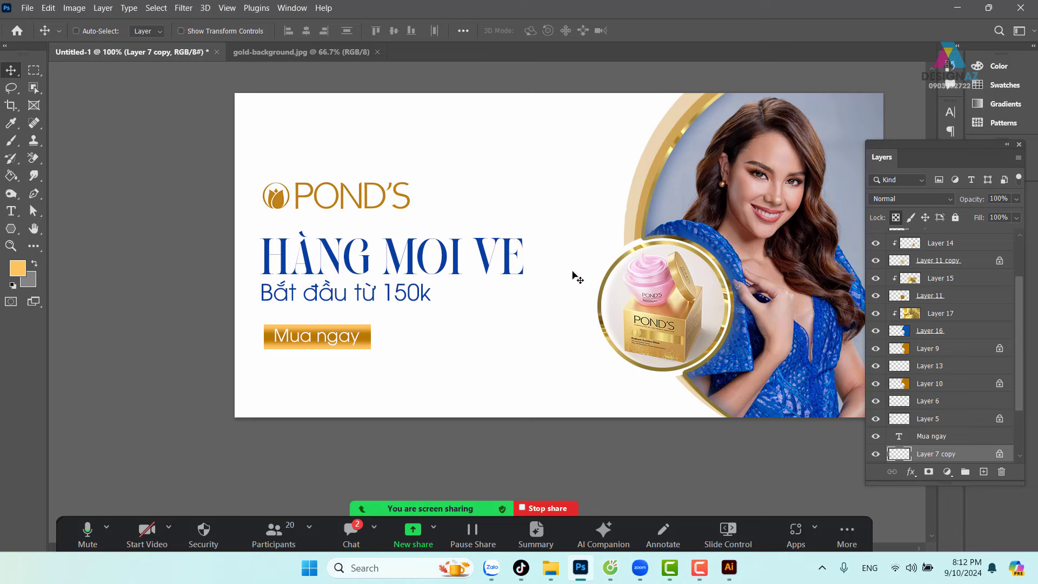
right_click(644, 190)
click(657, 190)
drag(635, 205, 553, 210)
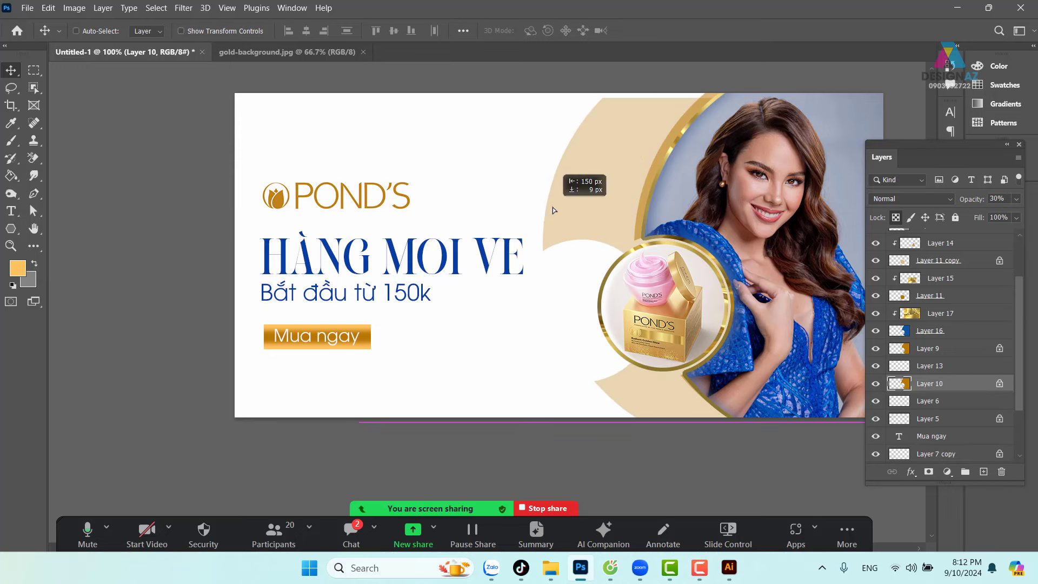
key(ctrl+z)
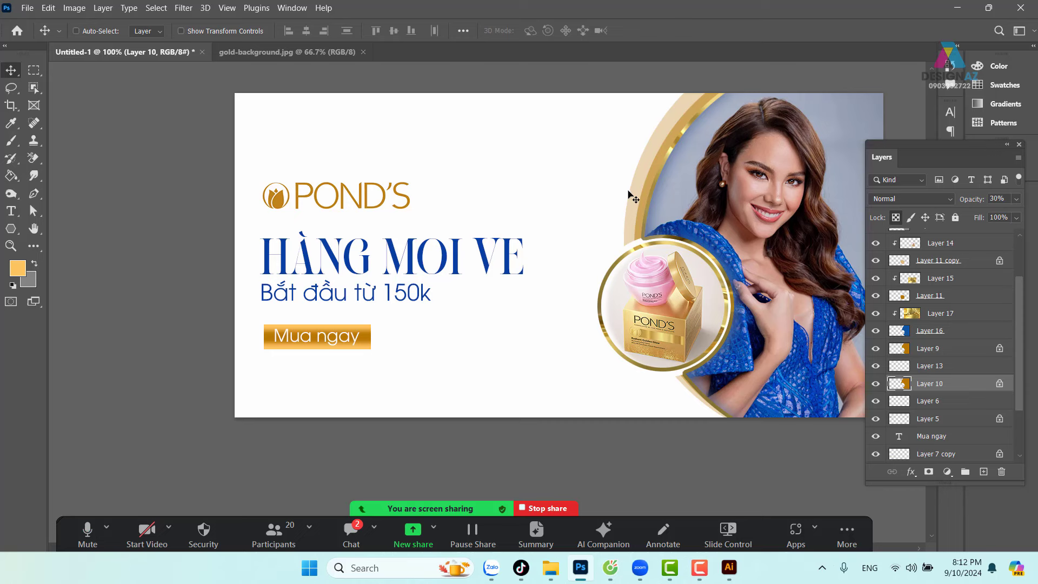
click(1015, 200)
drag(984, 215, 985, 215)
click(808, 144)
key(ctrl+o)
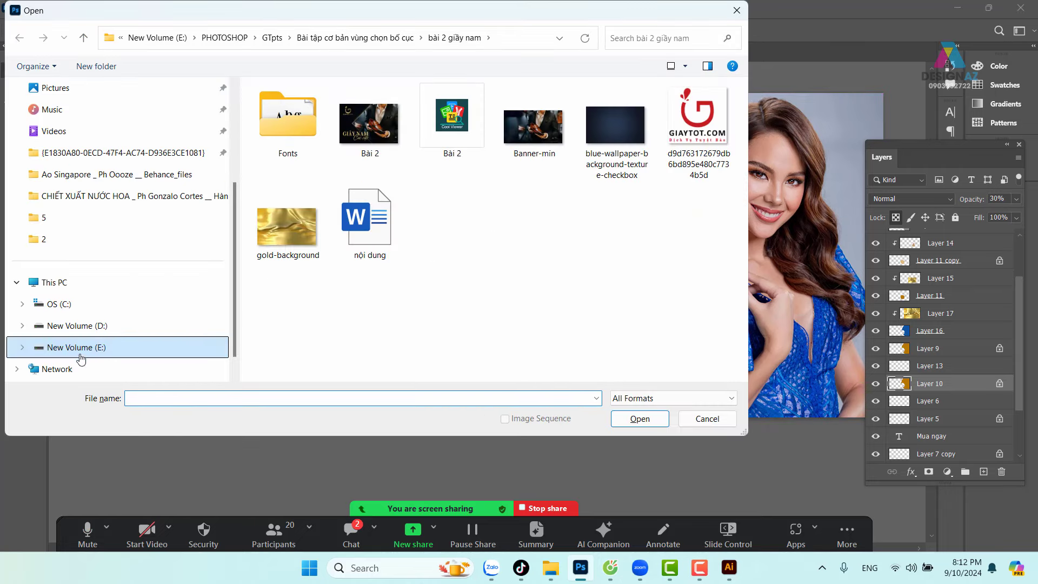
Browse D: to Tư liệu học đồ họa > Học photoshop mới cập nhật > Bài 1 ELLE BEAUTY.
click(108, 326)
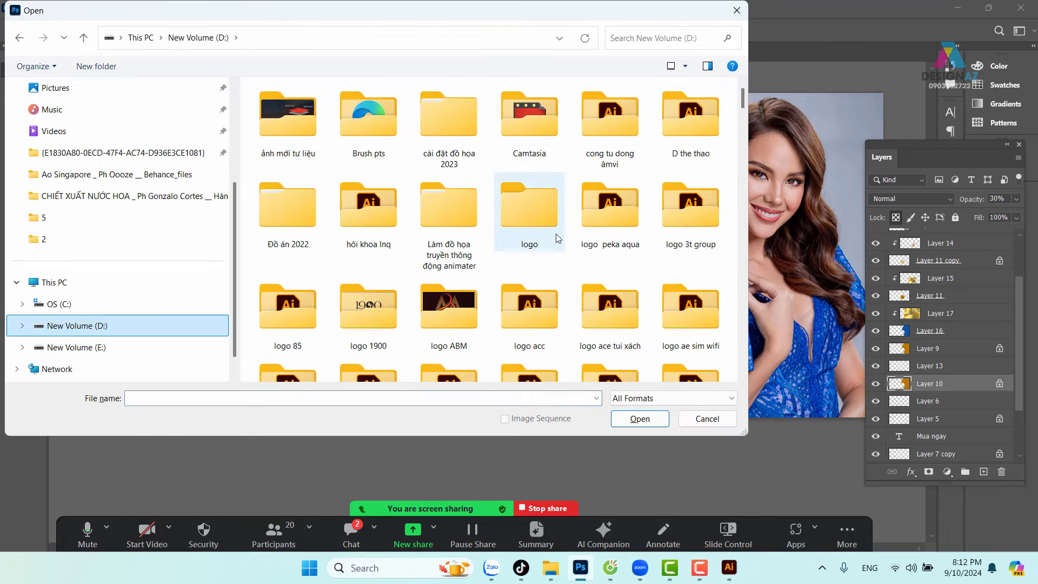
scroll(556, 234, down, 3)
scroll(557, 235, down, 5)
scroll(559, 238, down, 5)
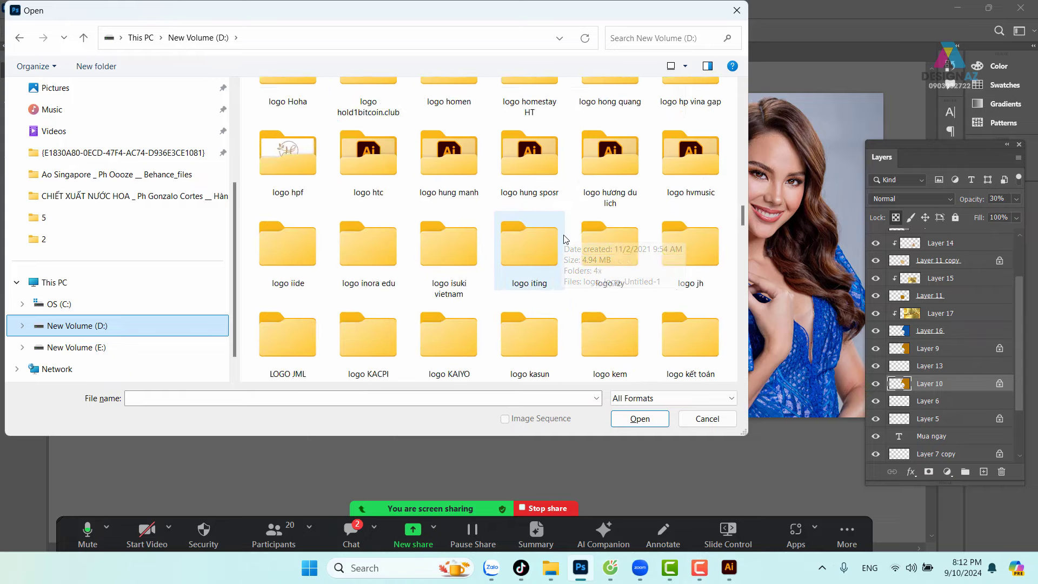
scroll(566, 241, down, 3)
scroll(566, 241, down, 5)
scroll(569, 244, down, 5)
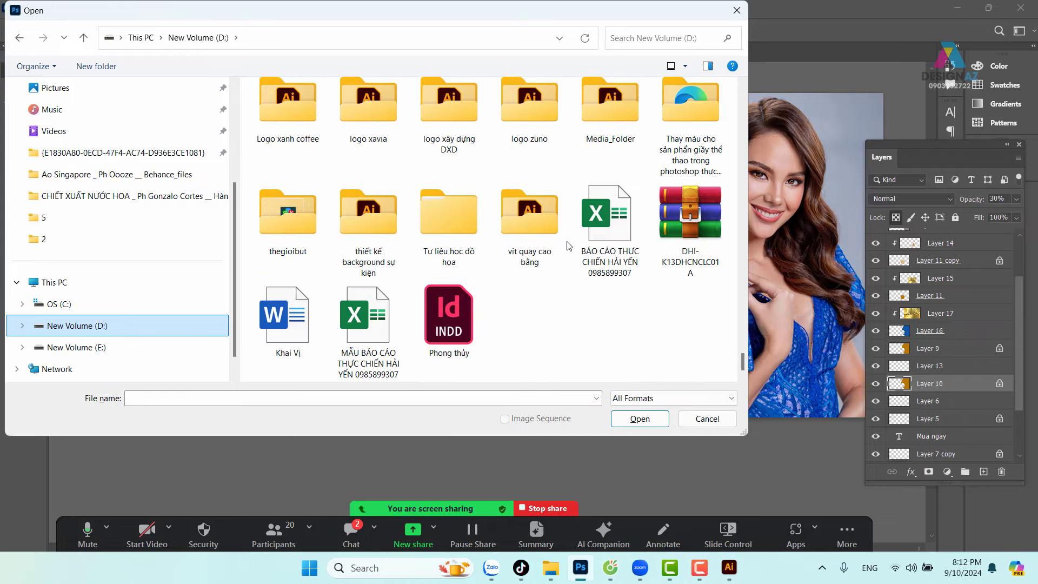
double_click(468, 219)
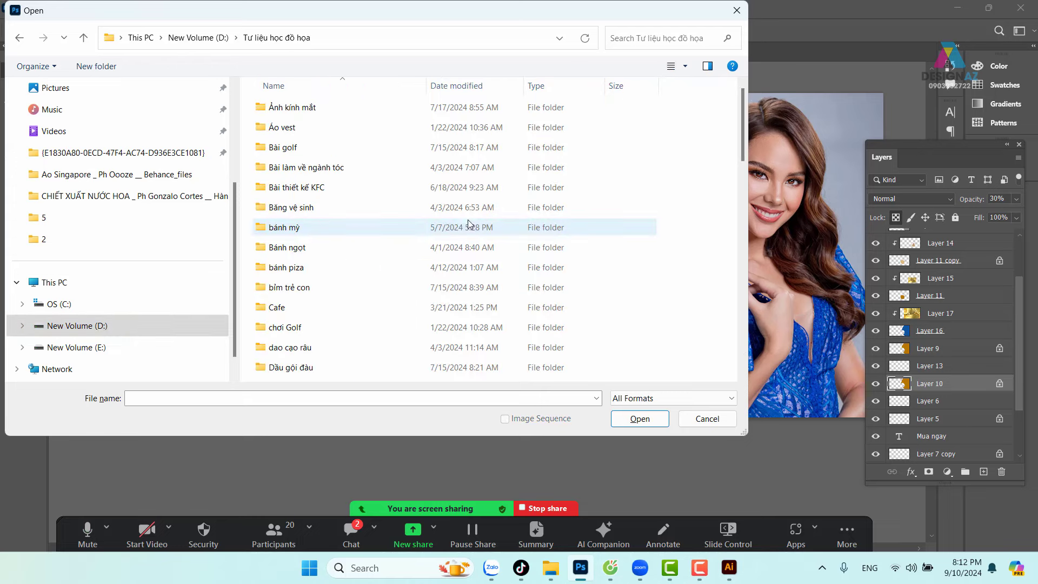
scroll(303, 198, down, 1)
scroll(306, 199, down, 1)
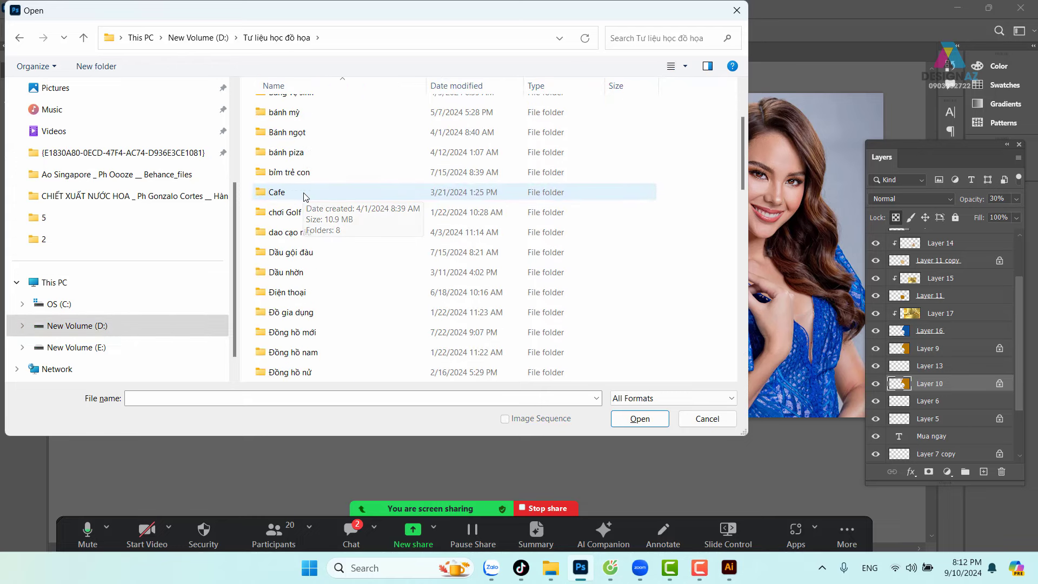
scroll(308, 200, down, 2)
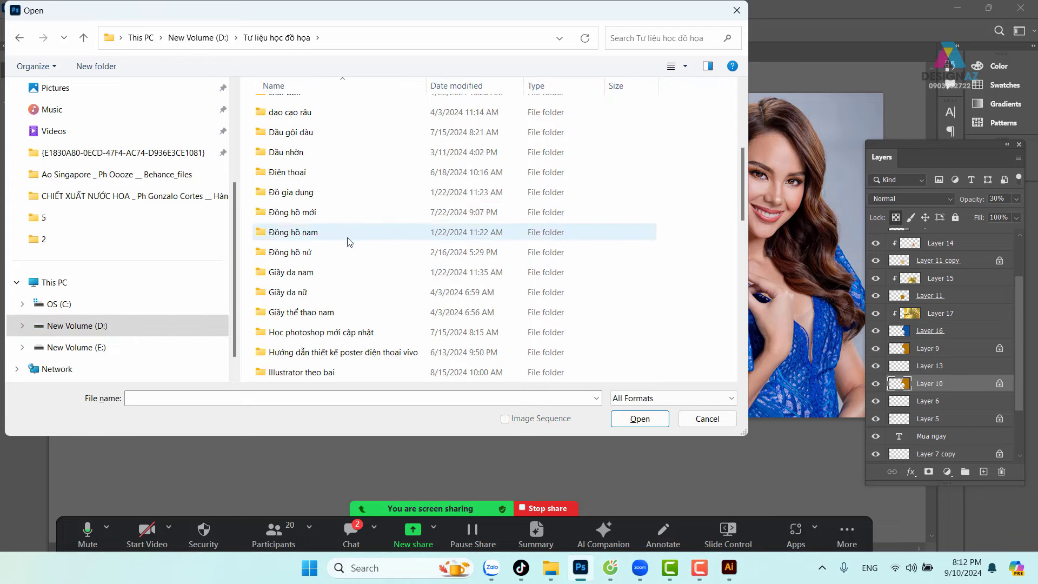
scroll(348, 246, down, 1)
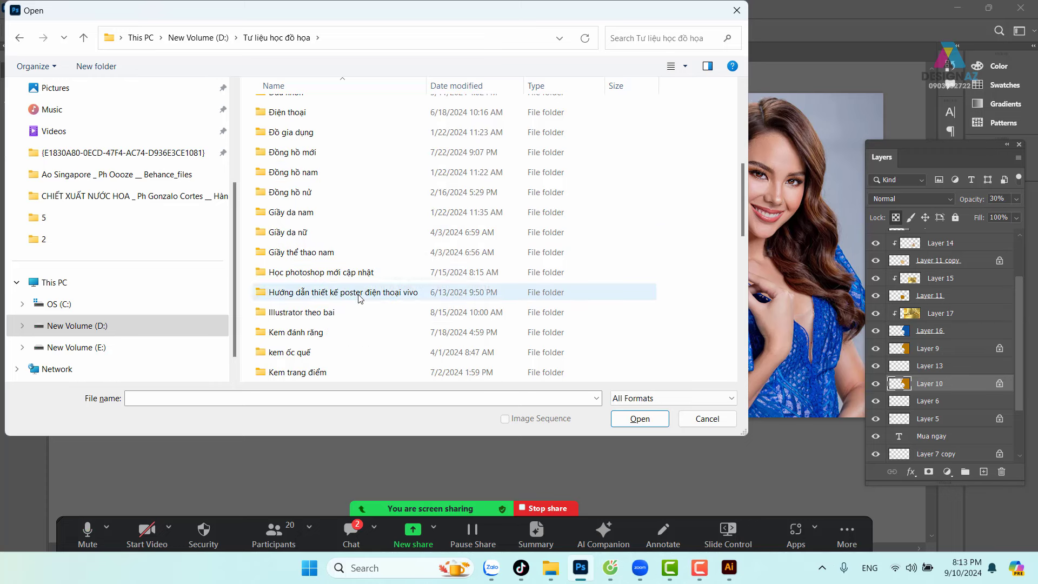
double_click(345, 274)
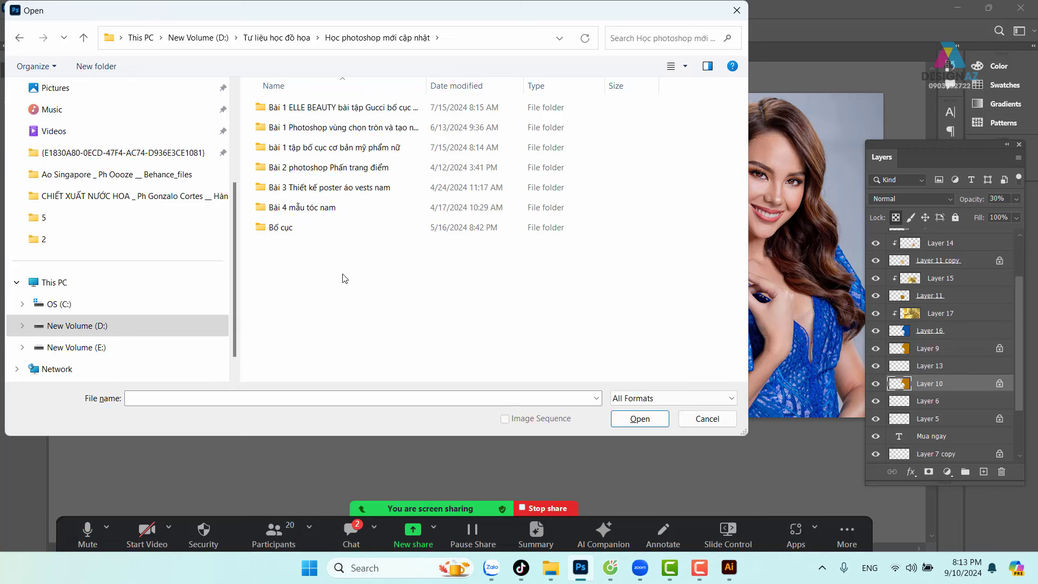
double_click(336, 107)
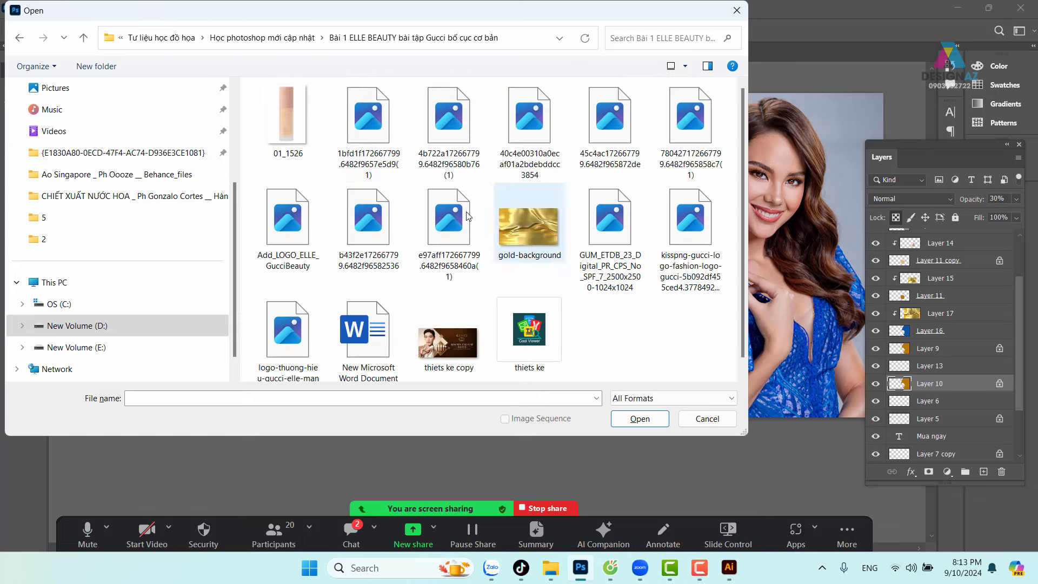
Open artsfon.com-40799 from the circular-selection lesson folder instead.
click(19, 38)
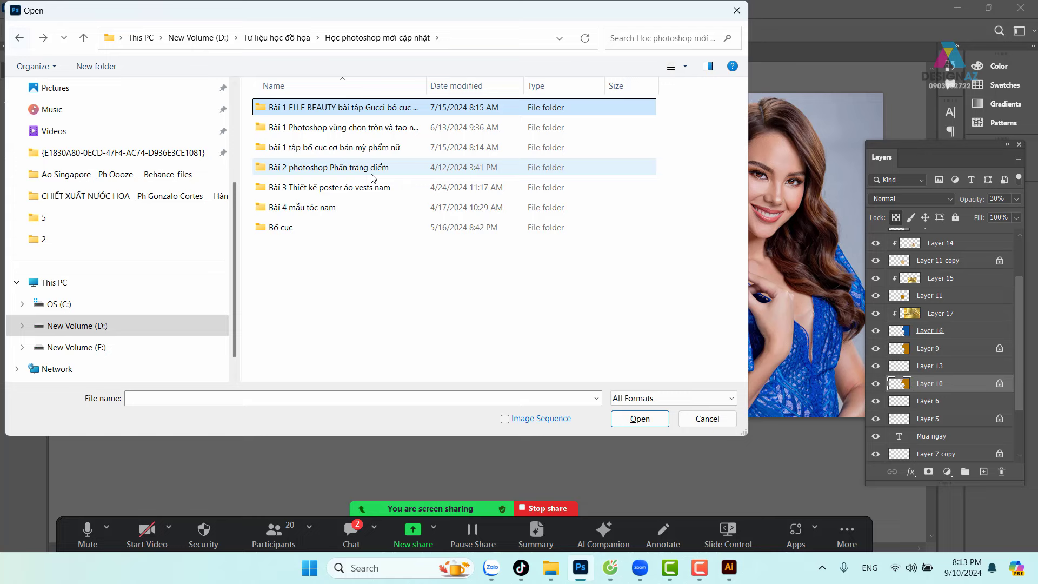
double_click(324, 130)
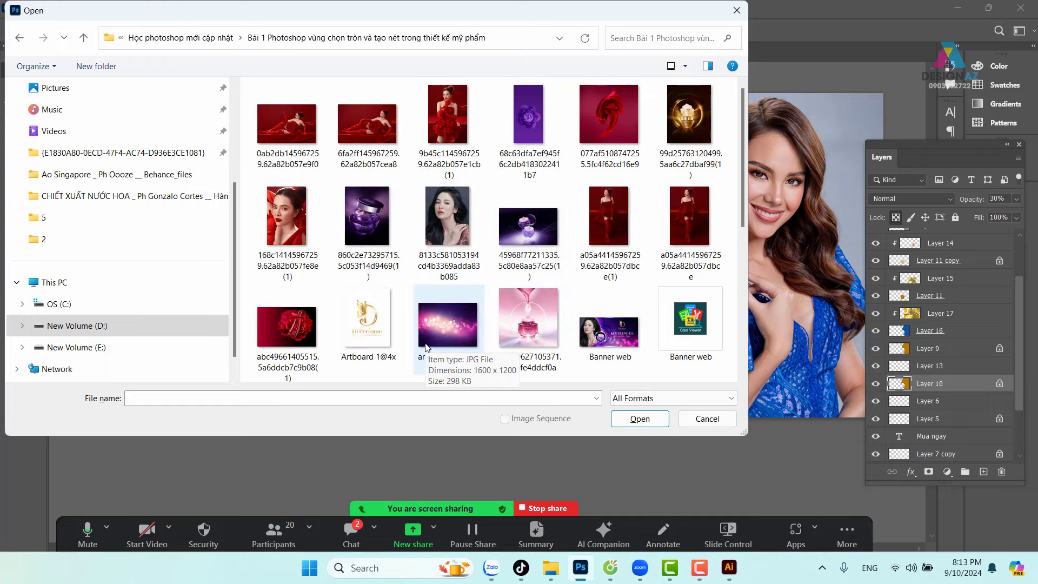
click(464, 335)
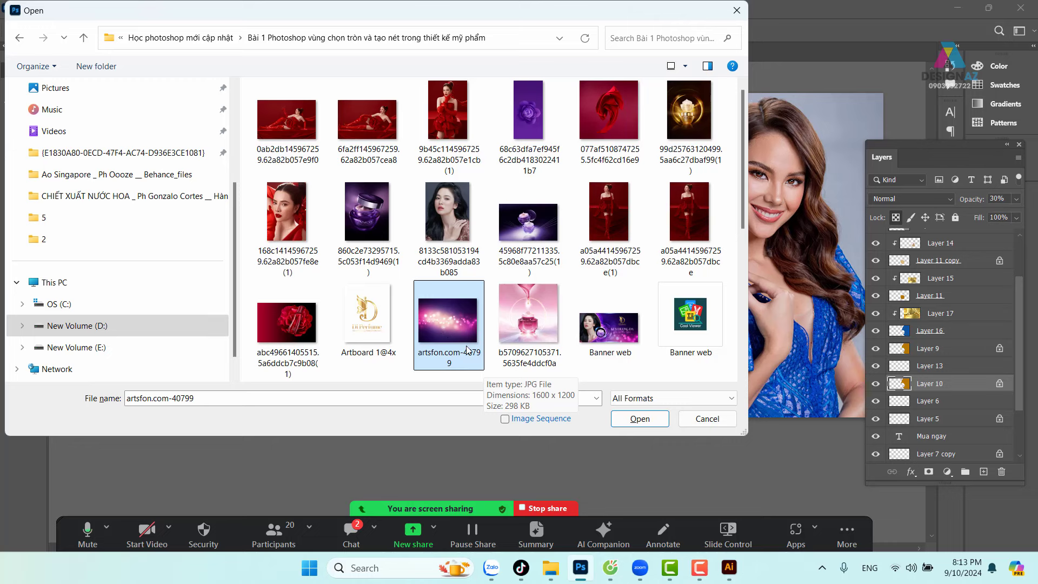
click(640, 420)
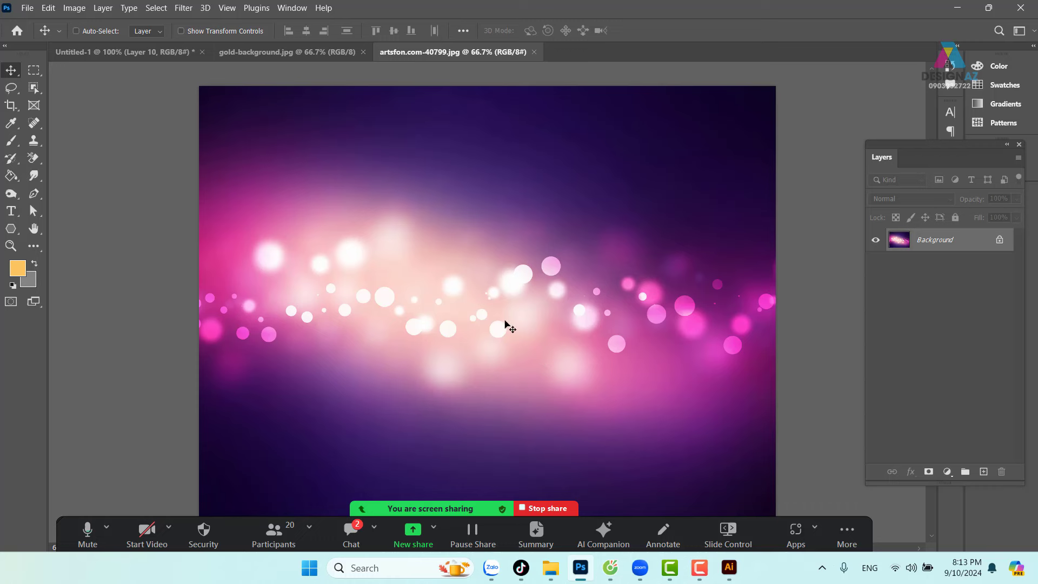
Copy the whole bokeh image and paste it into Untitled-1 above the Background layer as Layer 20.
key(ctrl)
key(ctrl+a)
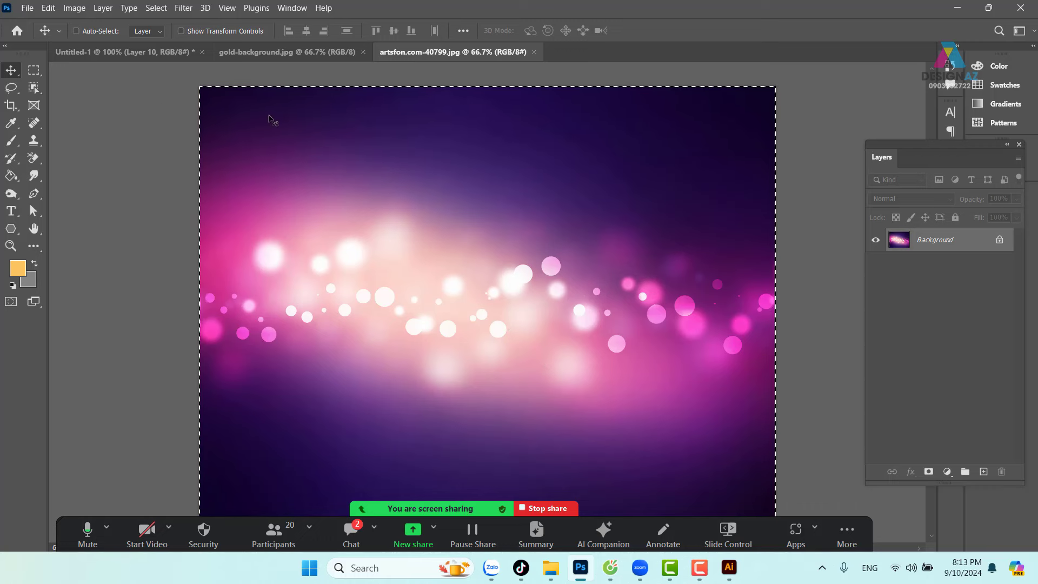
click(122, 52)
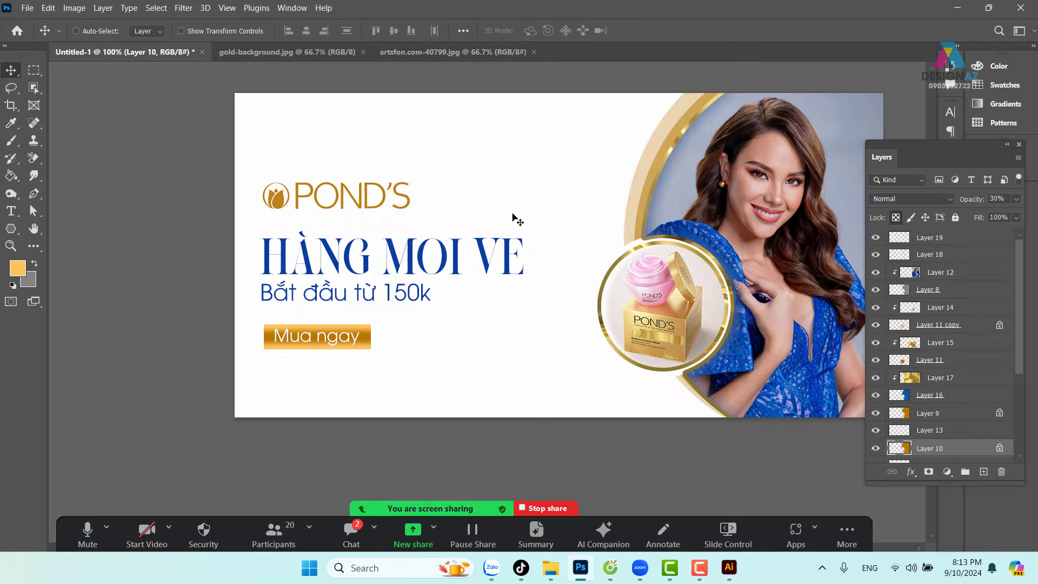
mouse_move(664, 236)
mouse_down()
mouse_move(543, 223)
mouse_move(576, 232)
mouse_up()
right_click(440, 158)
click(456, 163)
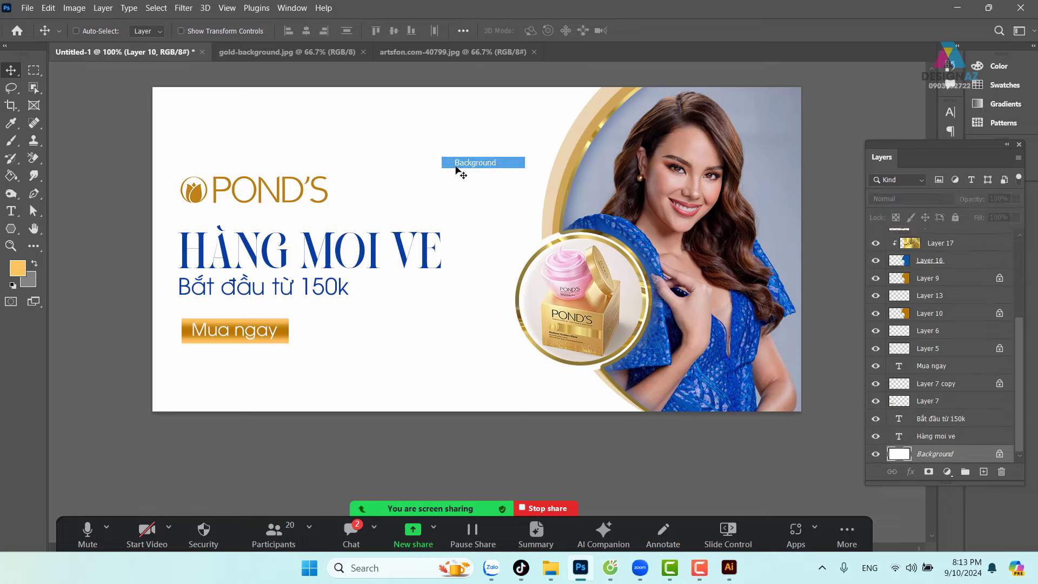
drag(455, 170, 547, 188)
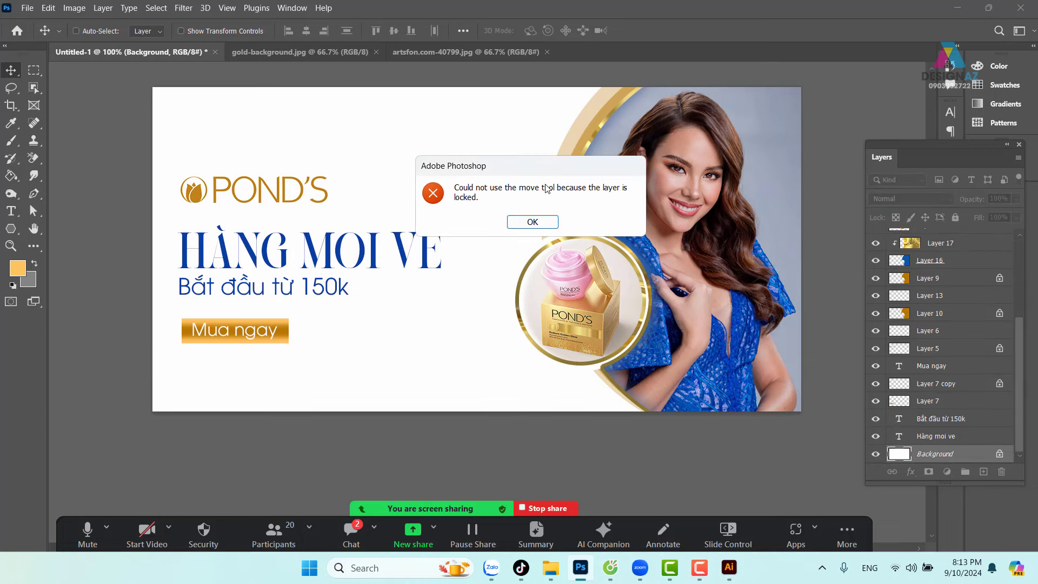
click(532, 222)
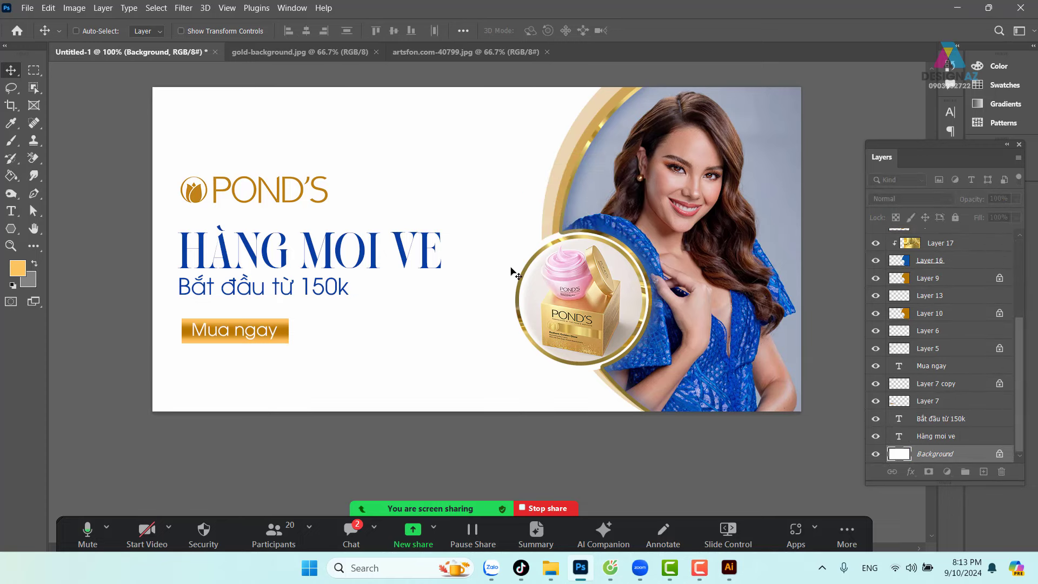
key(ctrl+v)
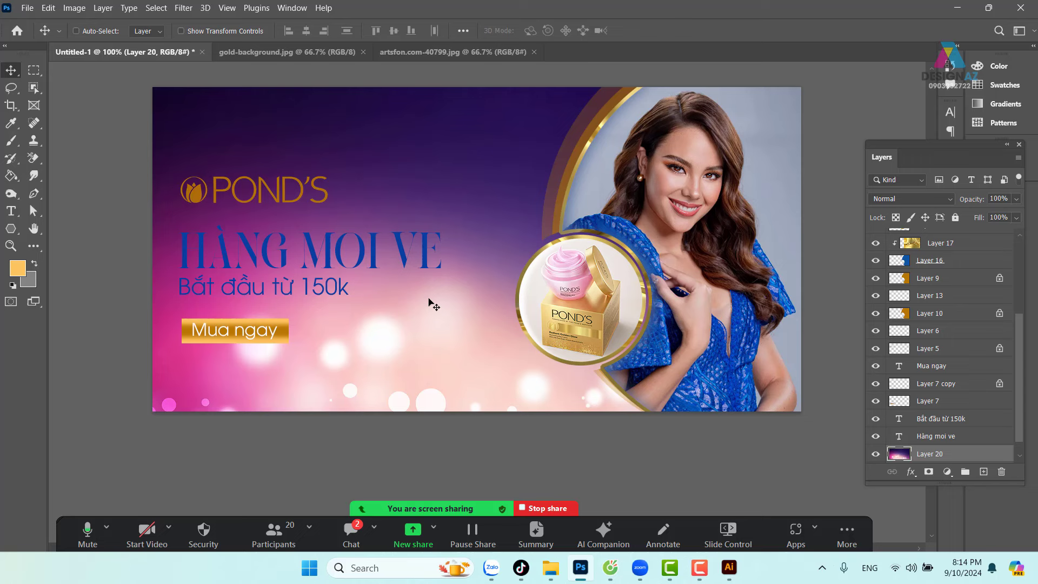
Free-transform bokeh Layer 20 down to about 75% and move it up over the banner.
key(ctrl+t)
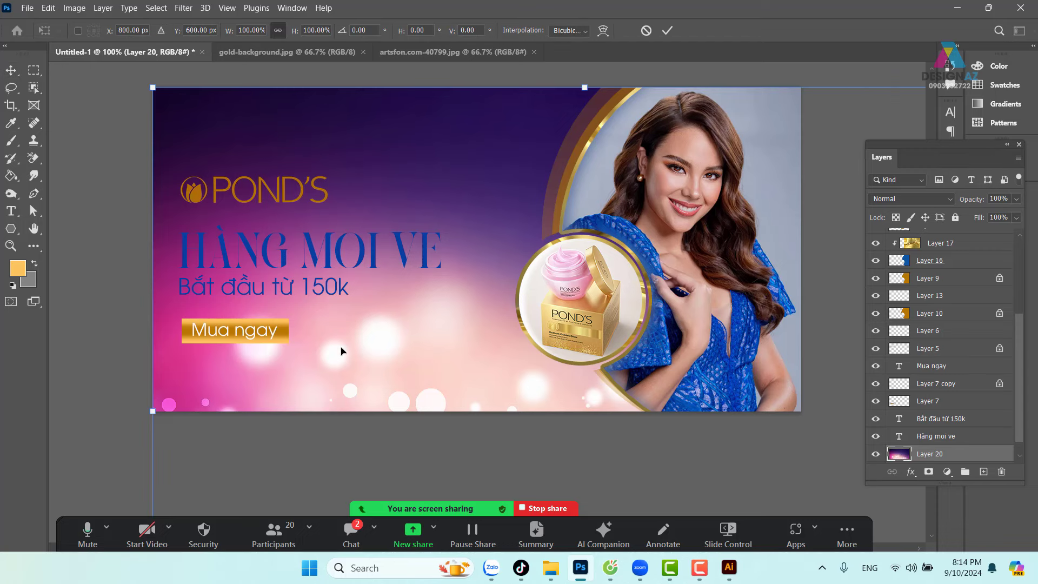
drag(441, 295, 232, 306)
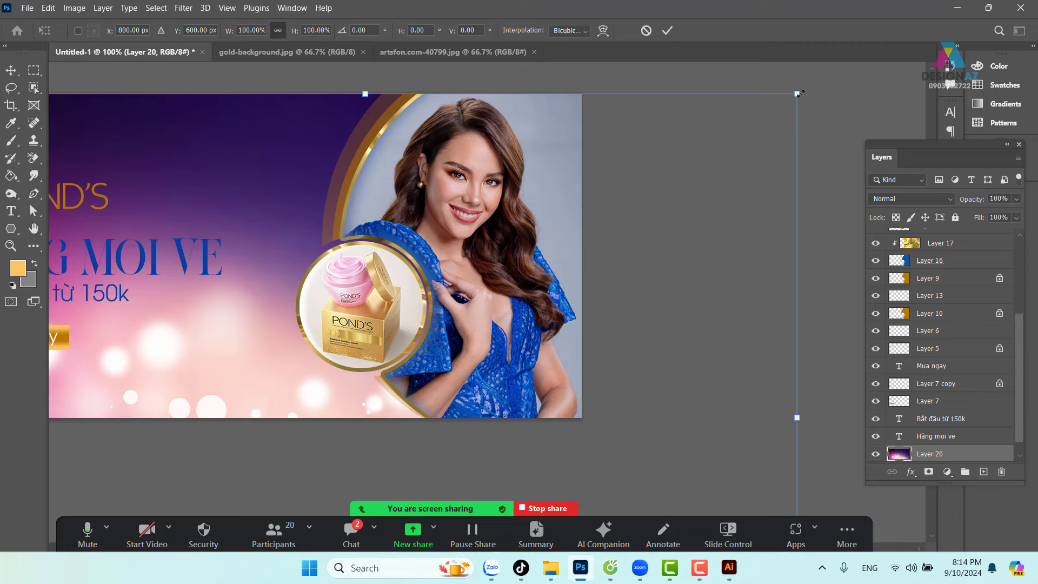
drag(805, 95, 541, 214)
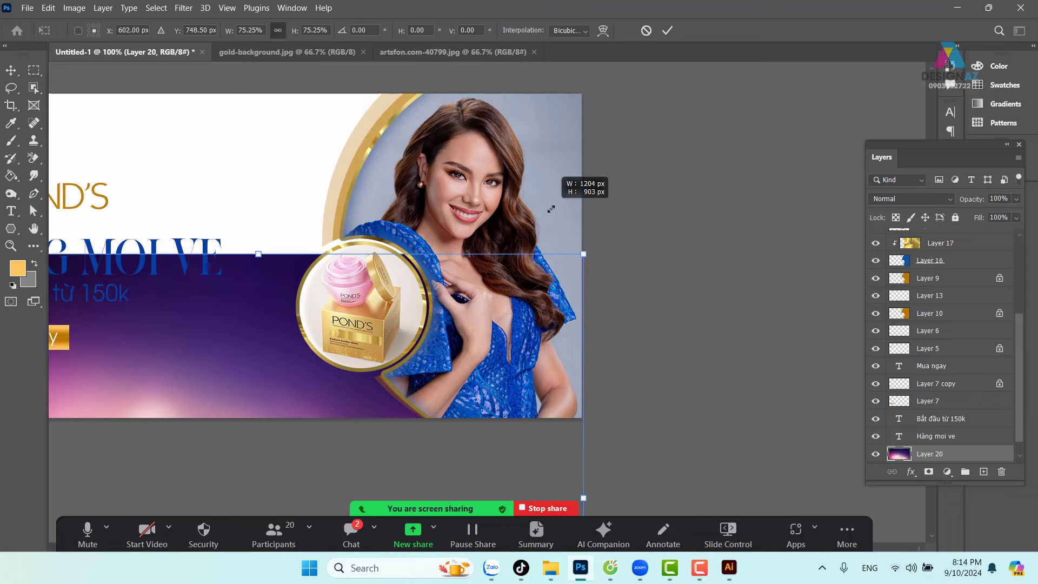
drag(541, 215, 551, 206)
drag(362, 263, 662, 204)
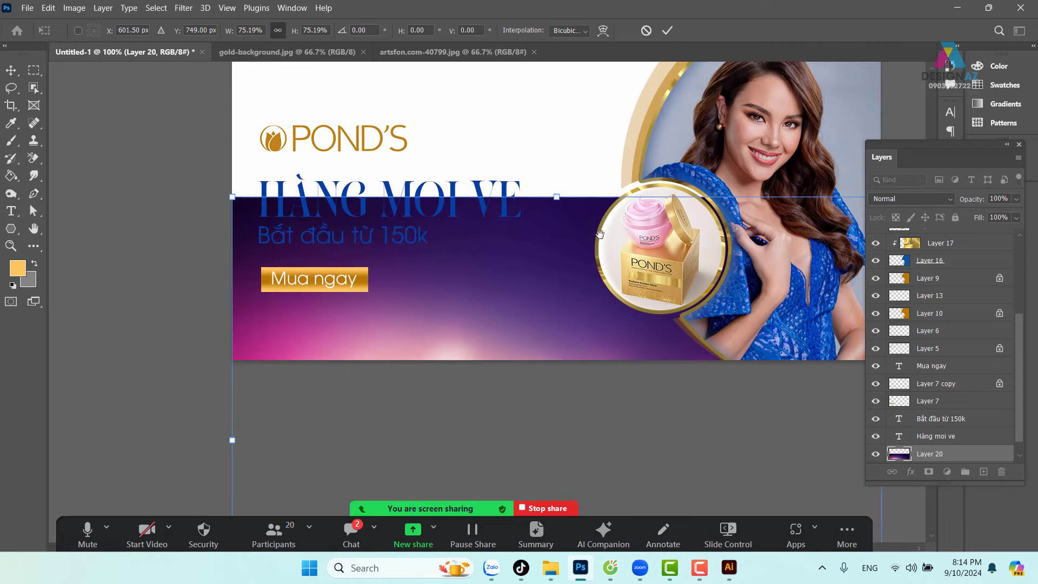
mouse_move(498, 292)
mouse_down()
mouse_move(495, 150)
mouse_move(482, 238)
mouse_move(481, 226)
mouse_move(453, 258)
mouse_up()
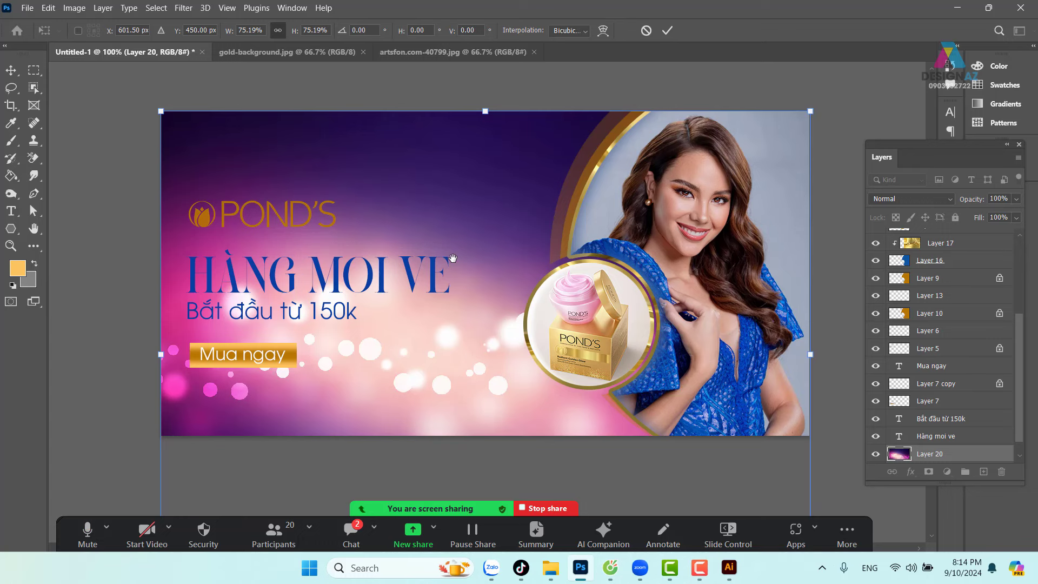
mouse_move(468, 306)
mouse_down()
mouse_move(340, 290)
mouse_move(336, 196)
mouse_up()
Set Layer 20 to 77% scale, shift it down 81 px, and commit the transform.
key(ctrl+minus)
key(ctrl+minus)
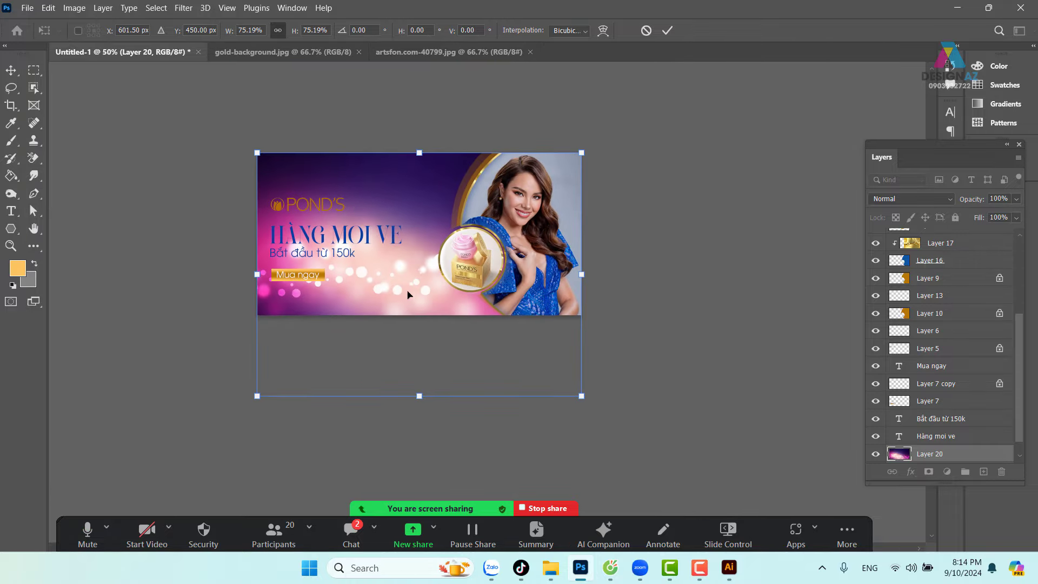
mouse_move(582, 398)
mouse_down()
mouse_move(663, 445)
mouse_move(616, 416)
mouse_move(643, 411)
mouse_up()
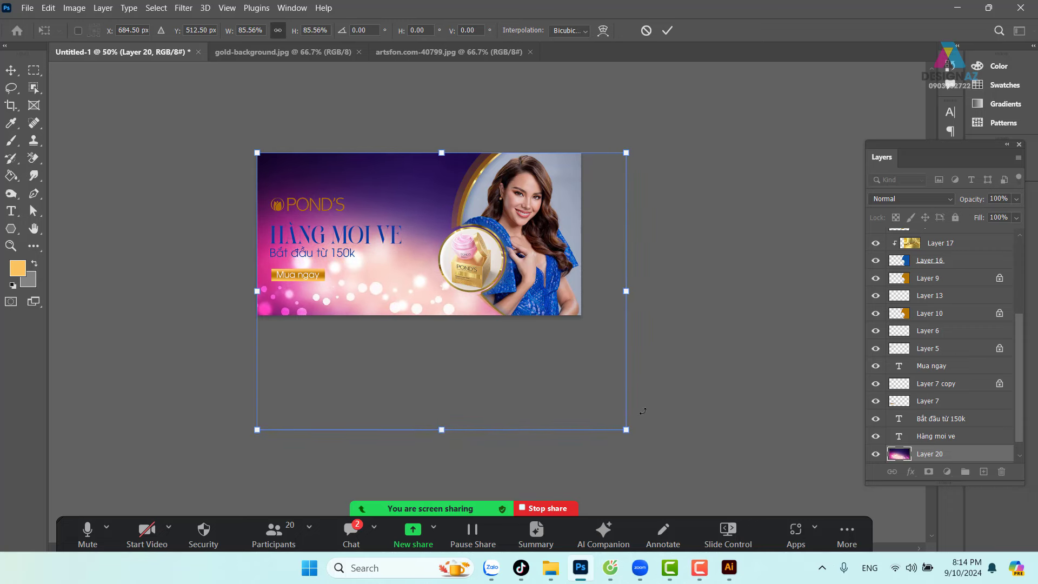
key(ctrl+plus)
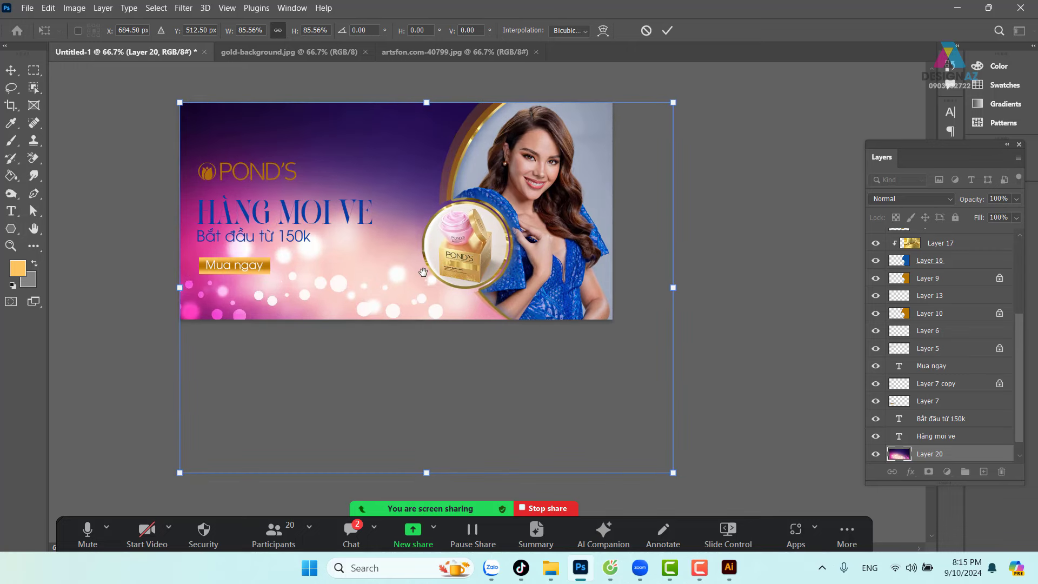
drag(421, 273, 530, 328)
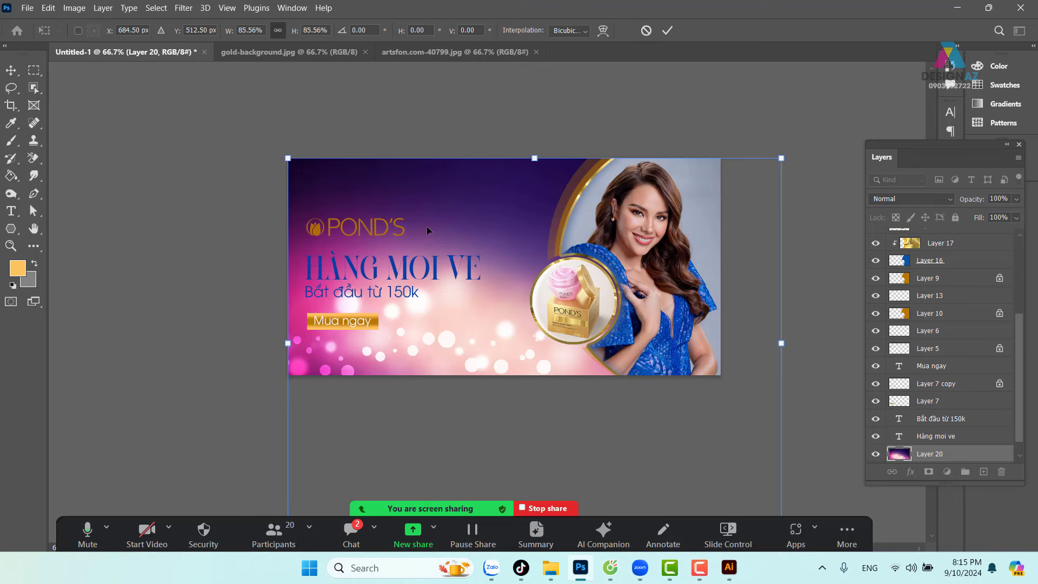
drag(643, 414, 602, 345)
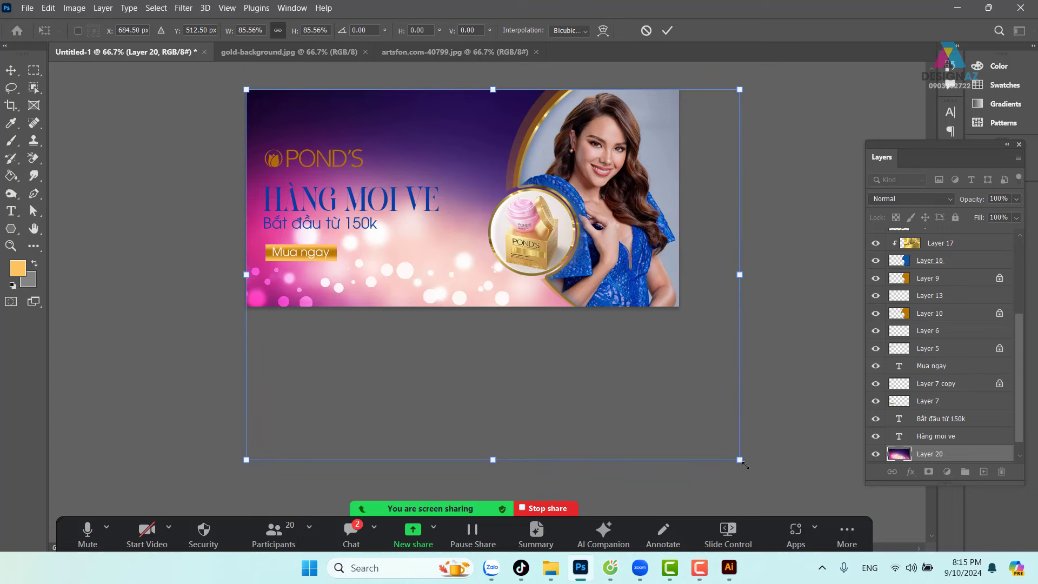
drag(739, 460, 865, 498)
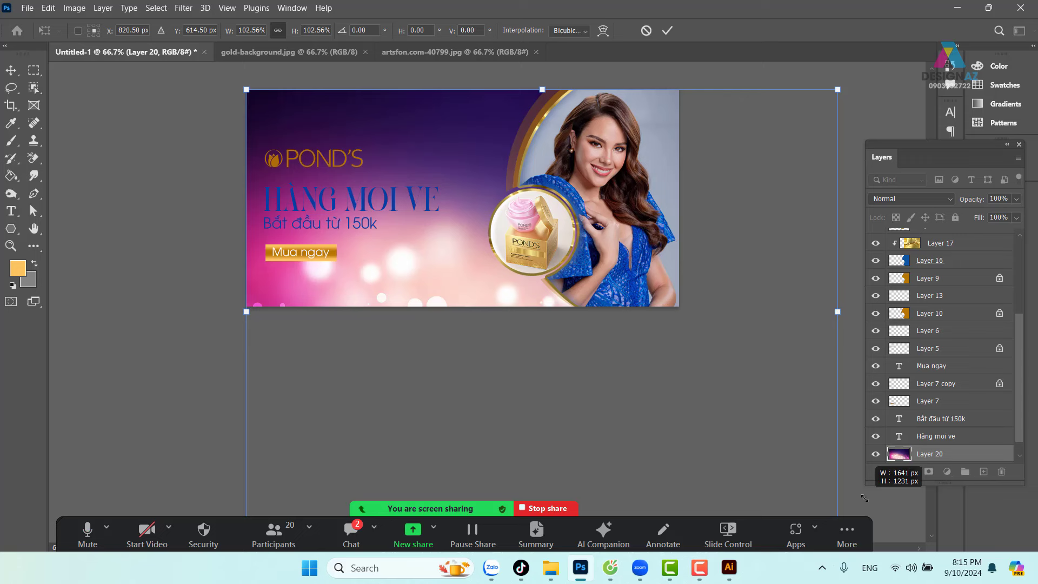
key(ctrl+z)
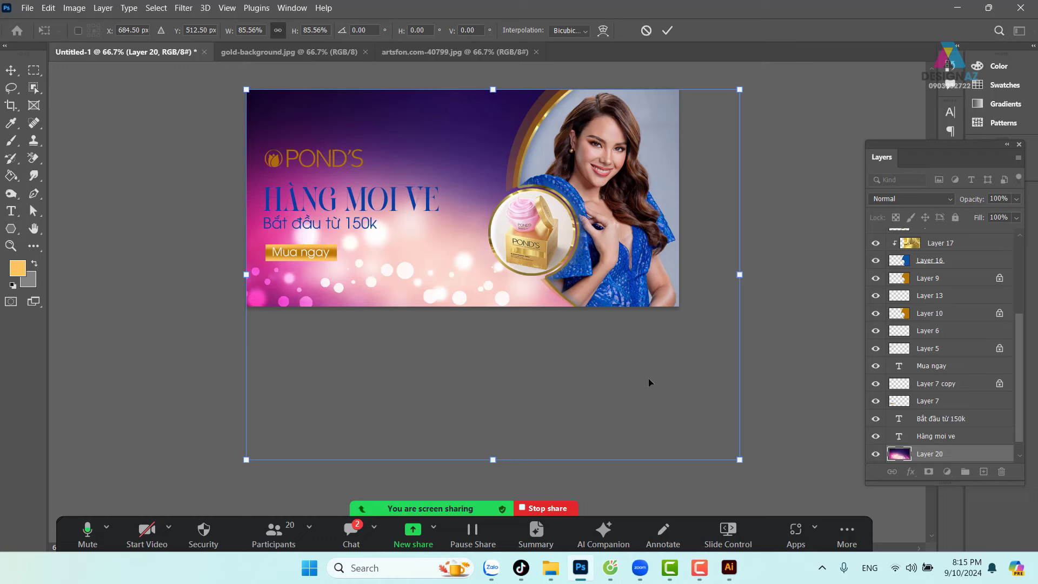
drag(740, 460, 690, 422)
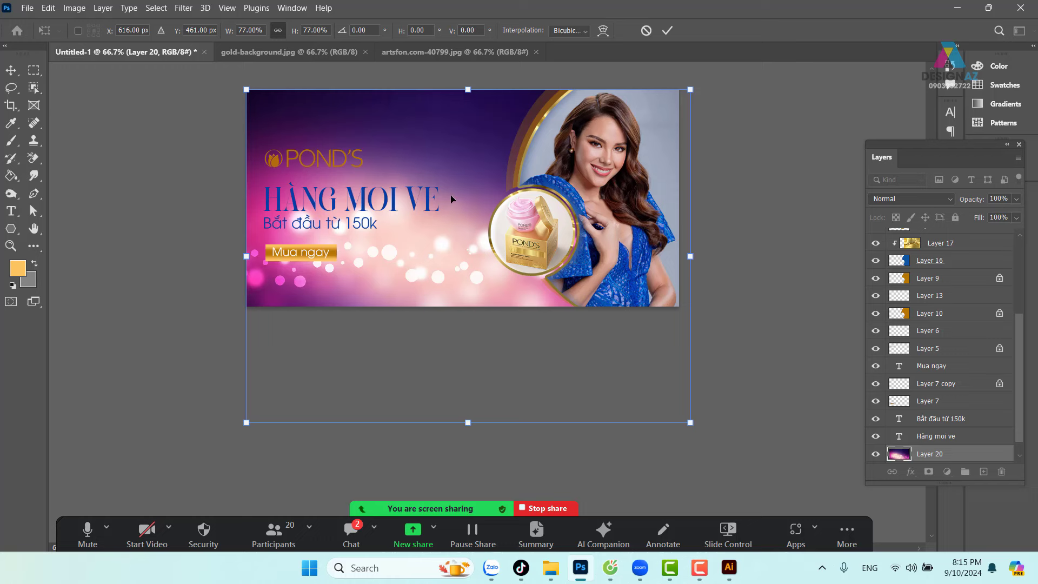
drag(452, 199, 455, 227)
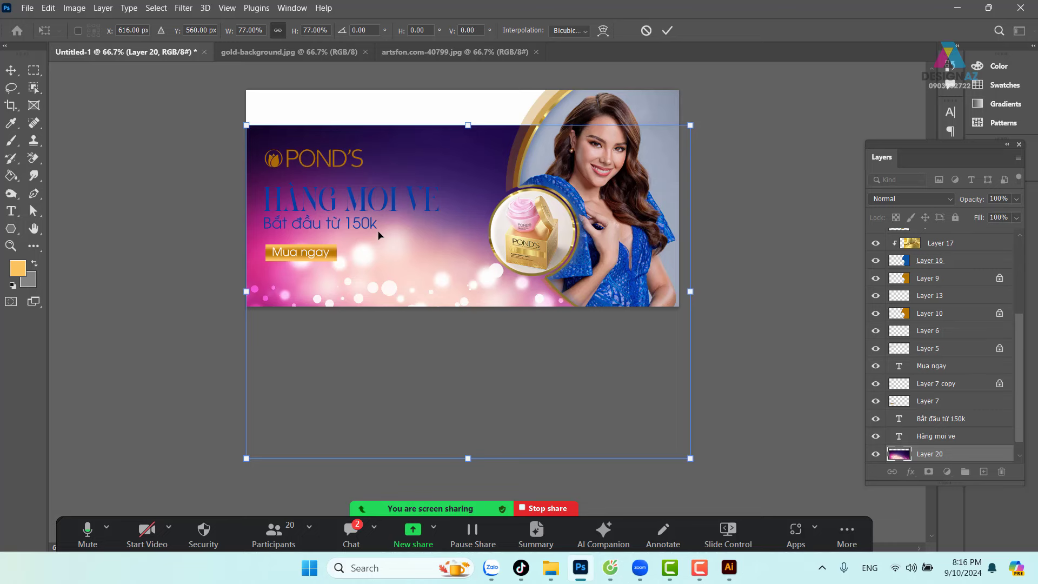
key(ctrl+plus)
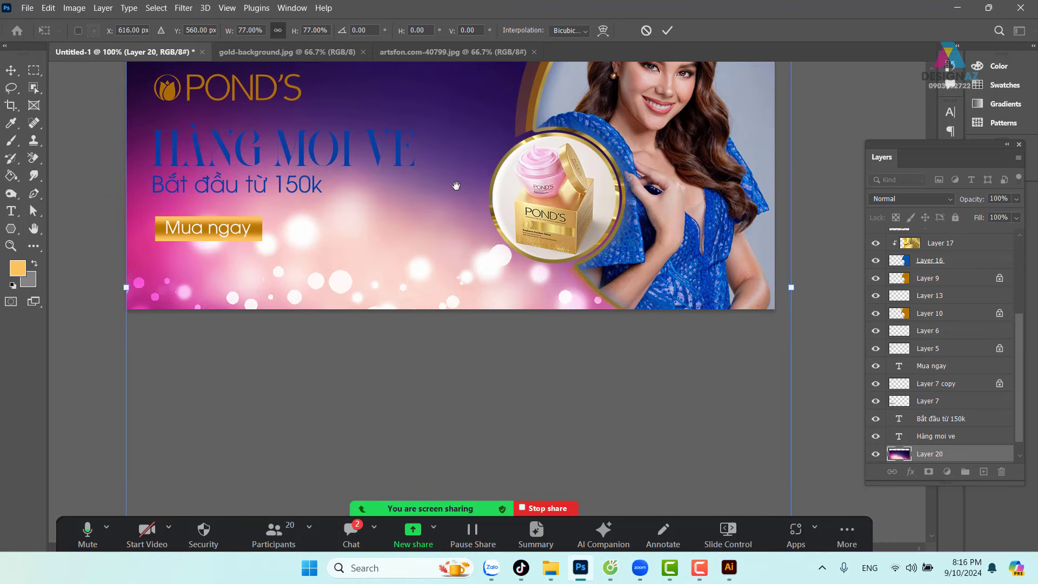
drag(443, 248, 448, 285)
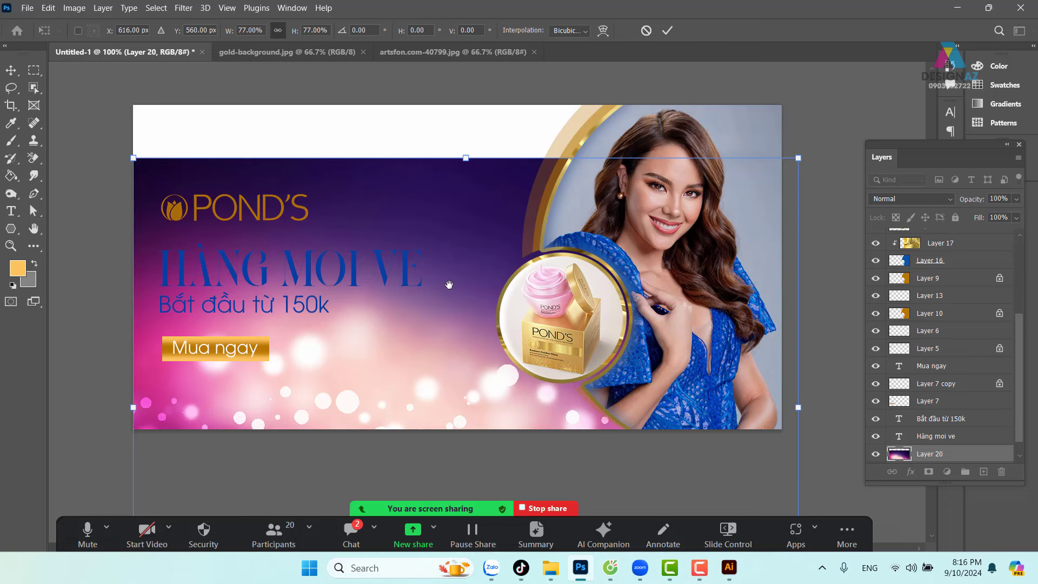
key(Return)
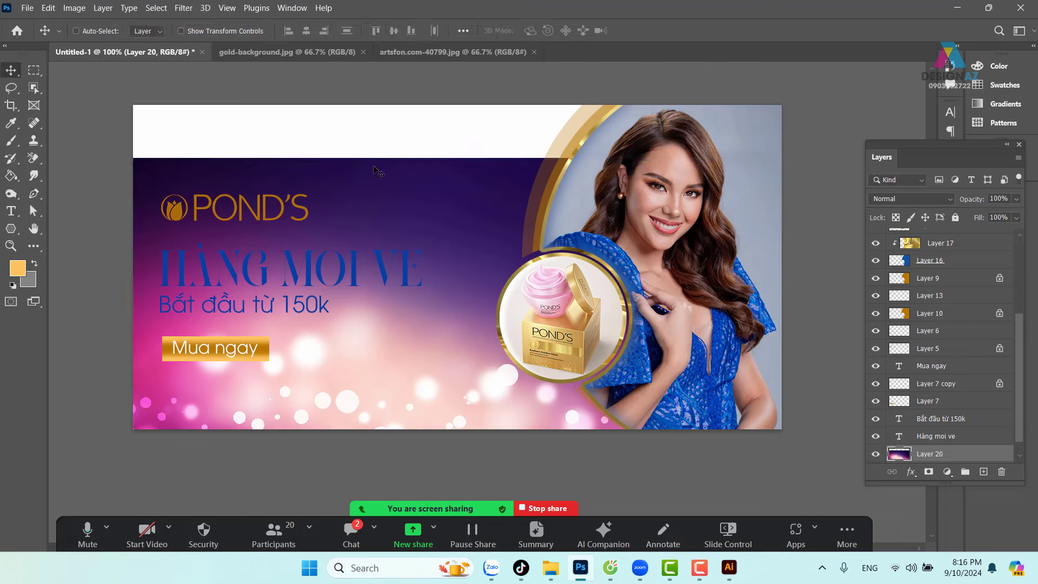
Sample the background's dark purple and fill the banner's top white strip with it on a new layer.
key(i)
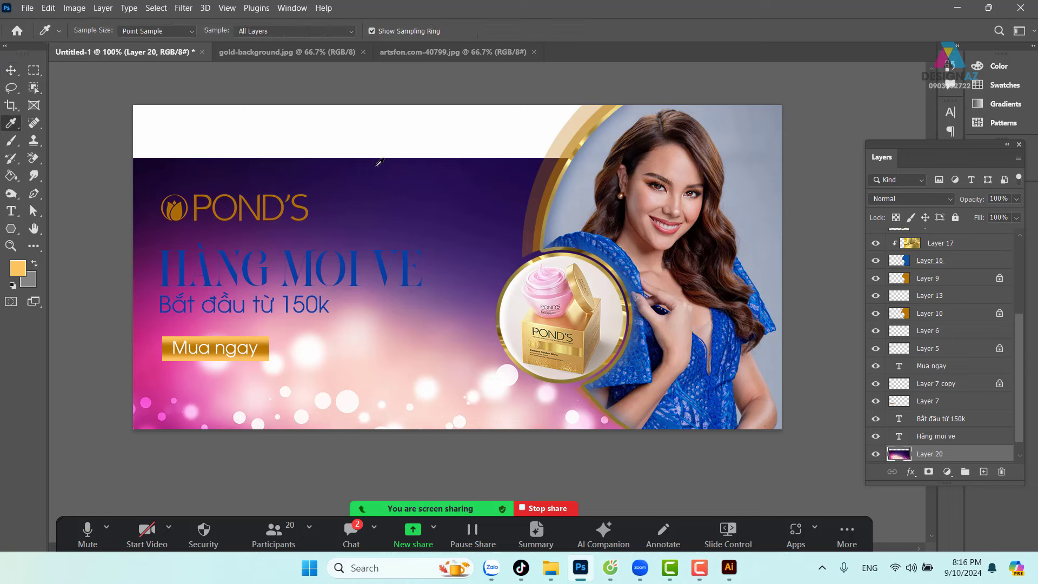
click(384, 161)
click(983, 472)
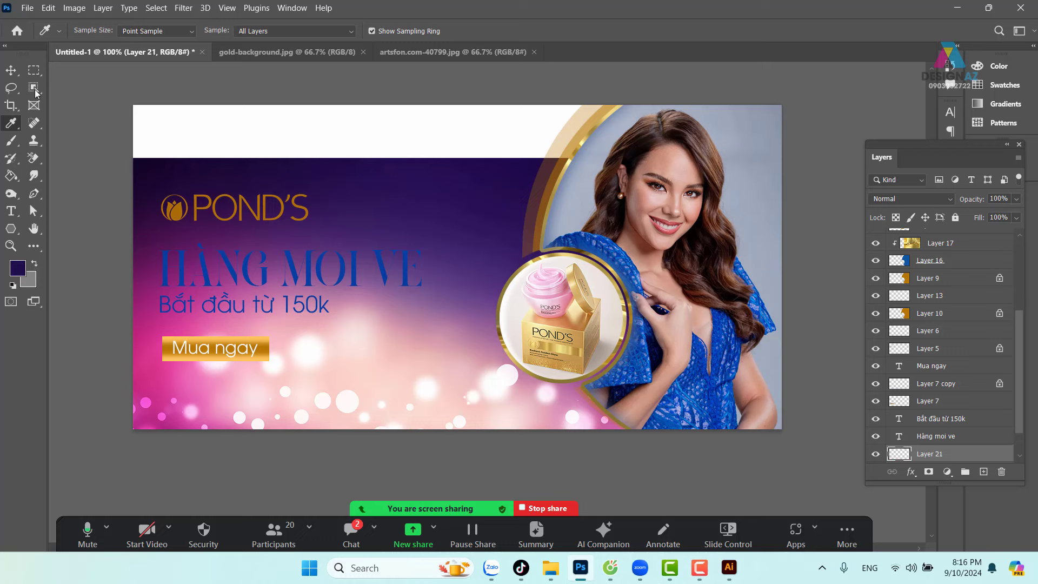
click(34, 70)
mouse_move(131, 94)
mouse_down()
mouse_move(890, 185)
mouse_move(928, 206)
mouse_move(896, 221)
mouse_up()
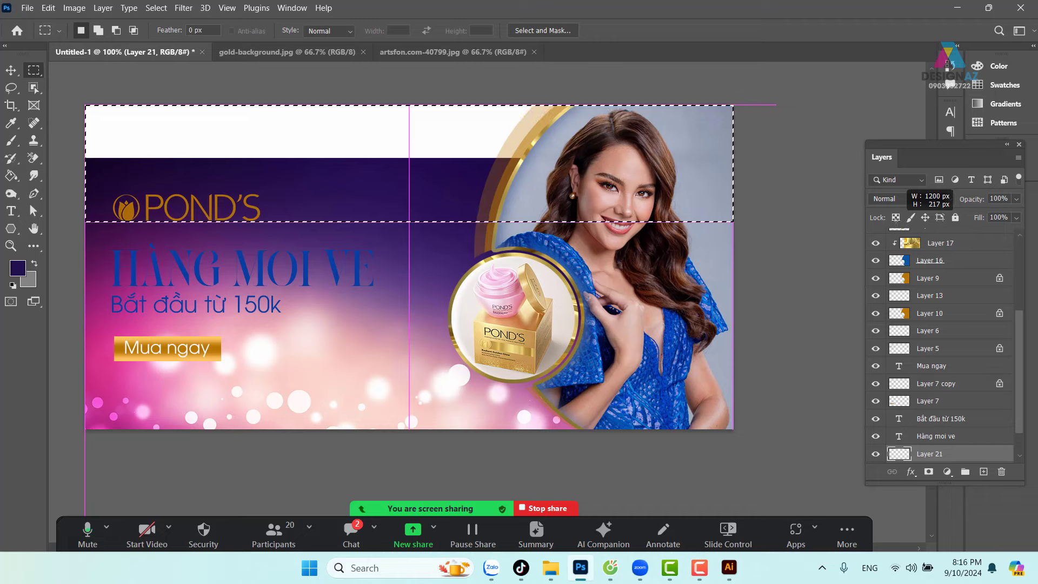
key(ctrl+semicolon)
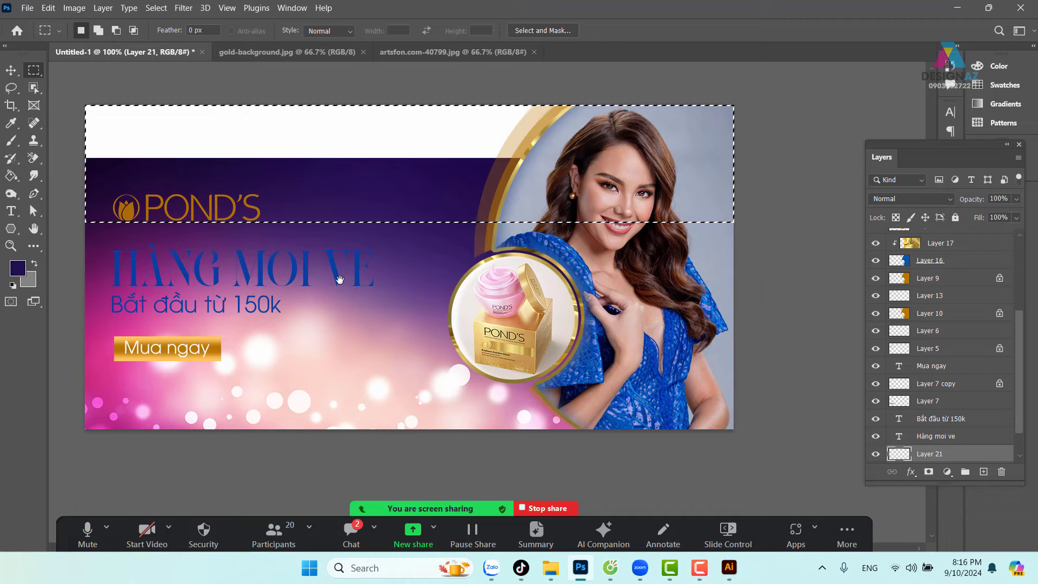
scroll(409, 288, left, 3)
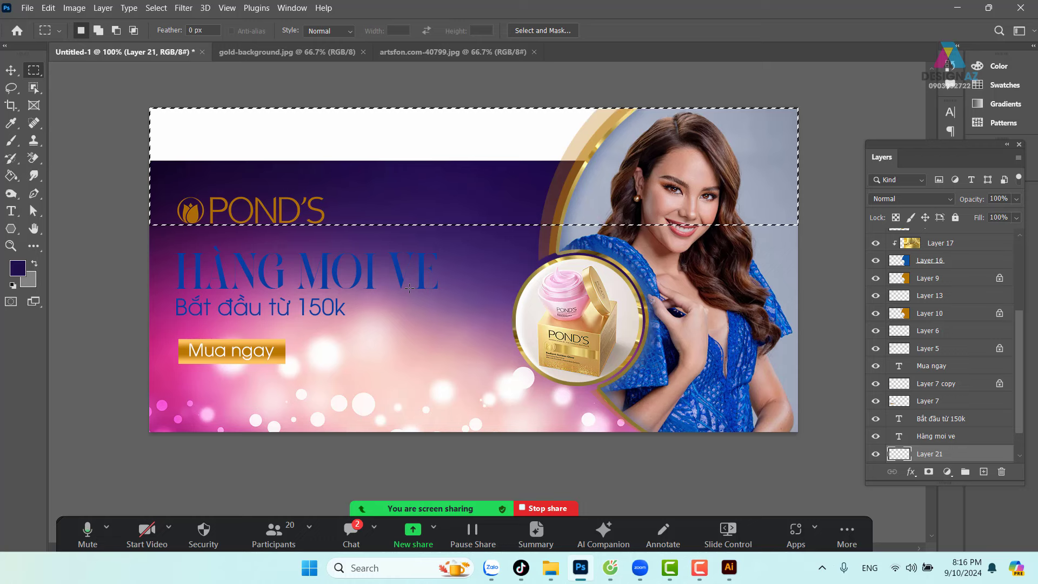
key(alt)
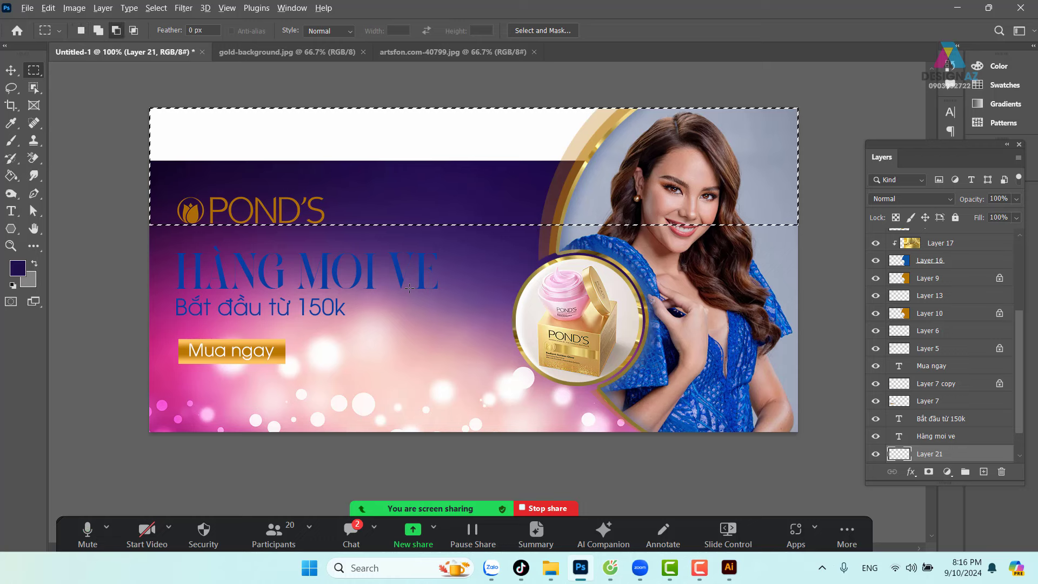
key(alt+BackSpace)
key(v)
key(ctrl+d)
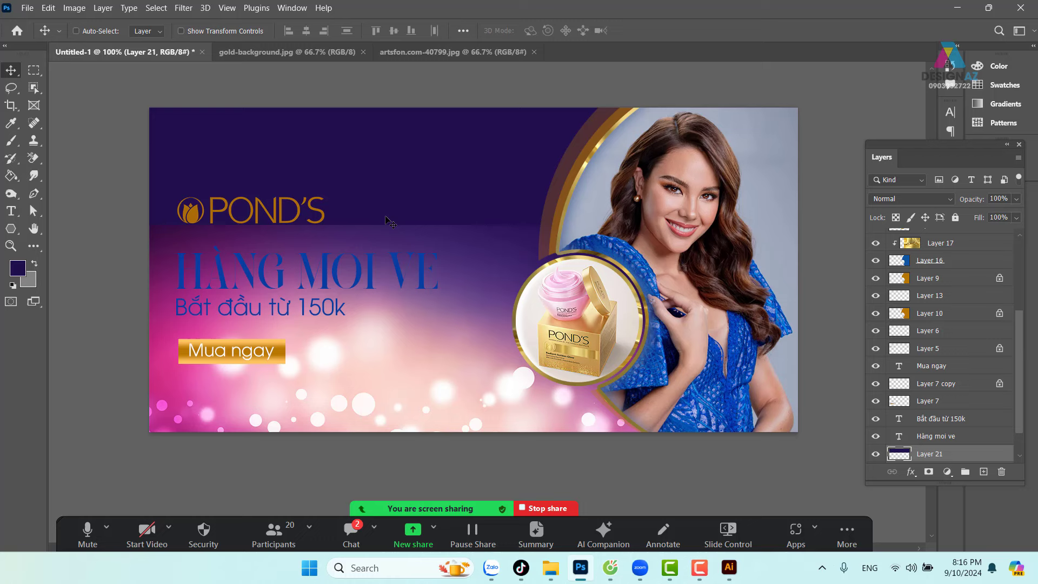
Select a full-width band across the banner below the purple top strip.
click(33, 70)
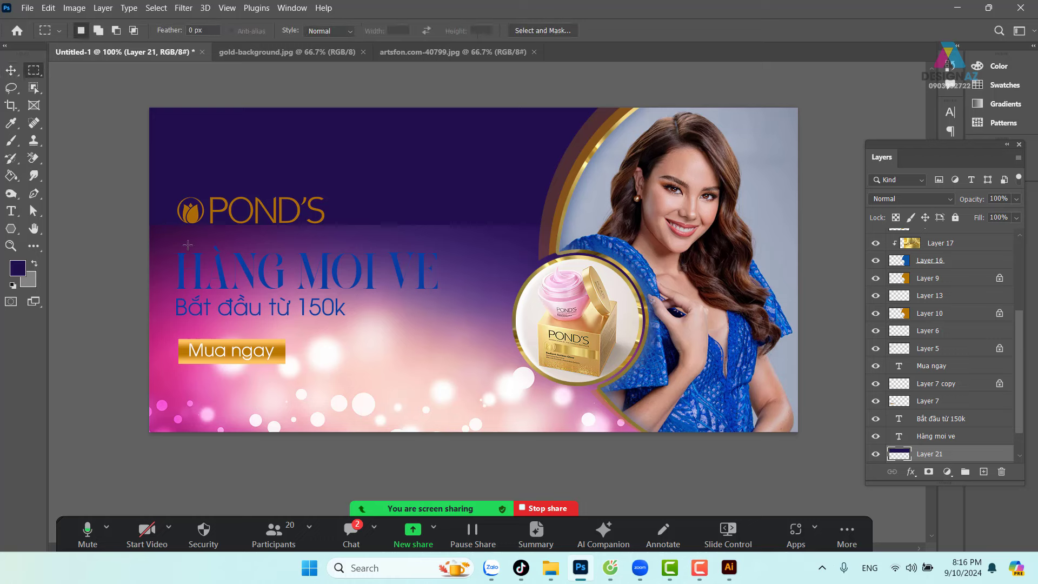
drag(141, 209, 417, 277)
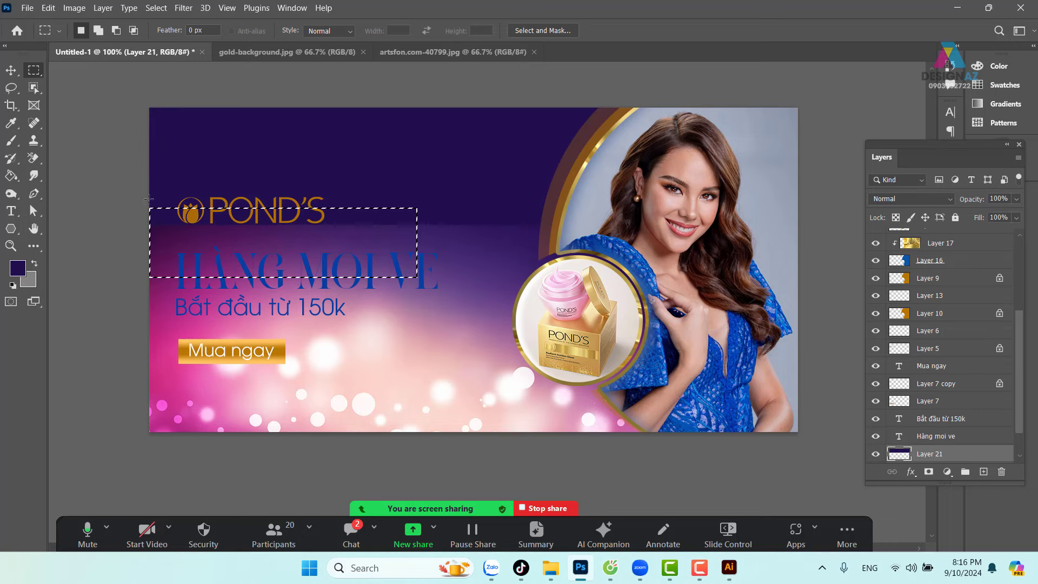
drag(146, 200, 973, 358)
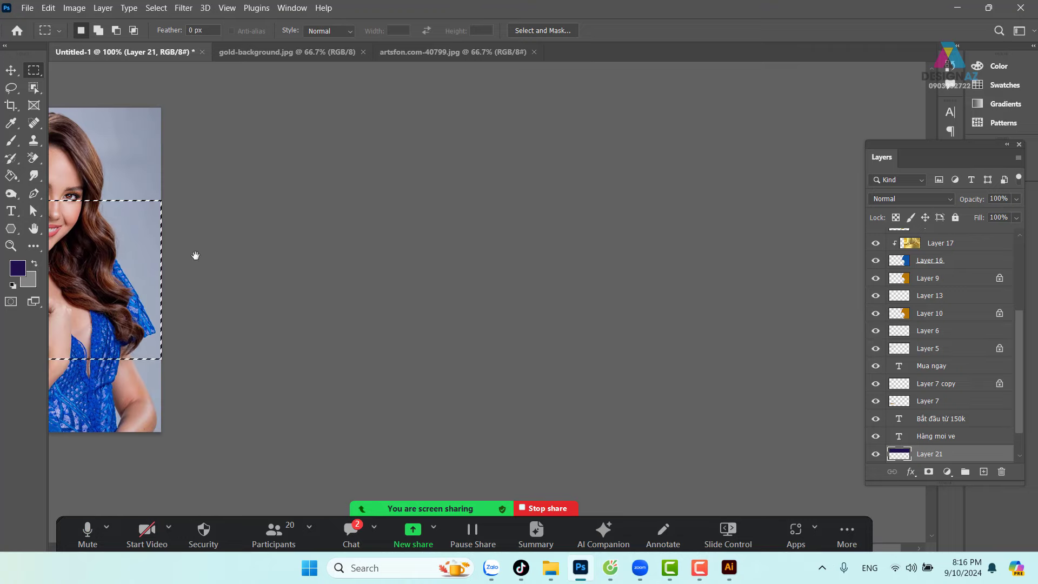
drag(195, 257, 621, 276)
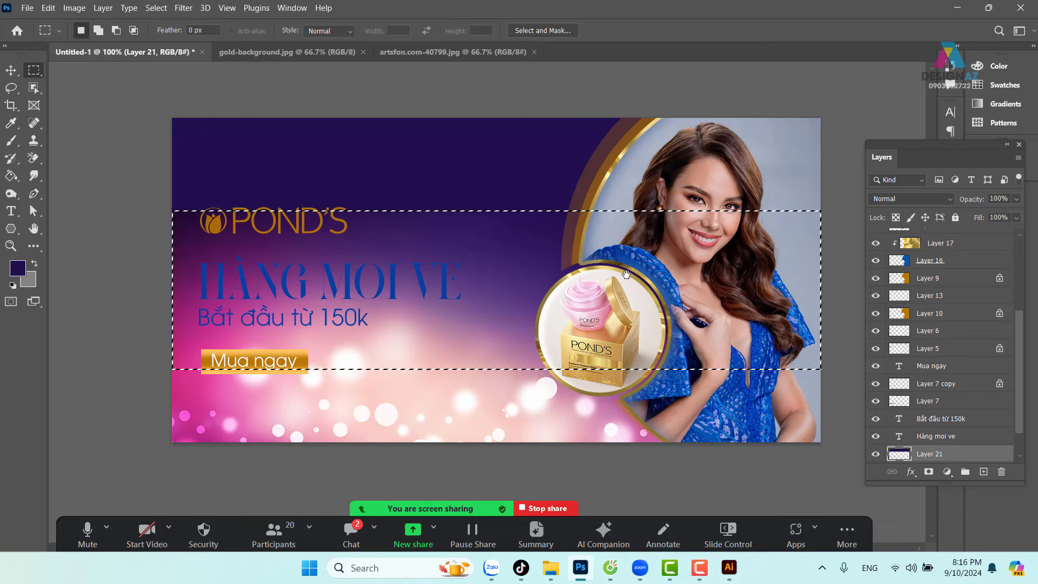
key(ctrl+f)
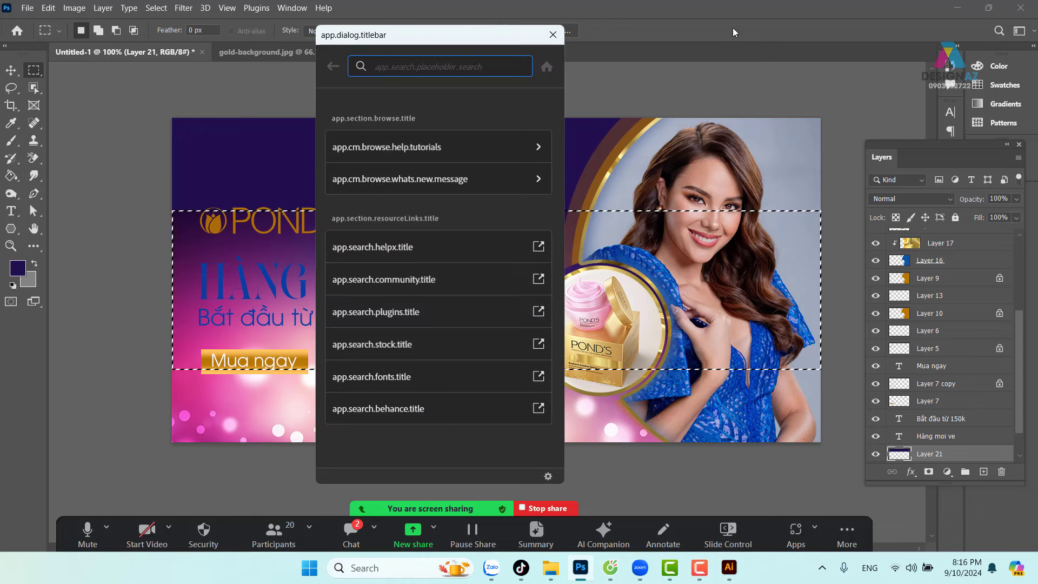
click(552, 34)
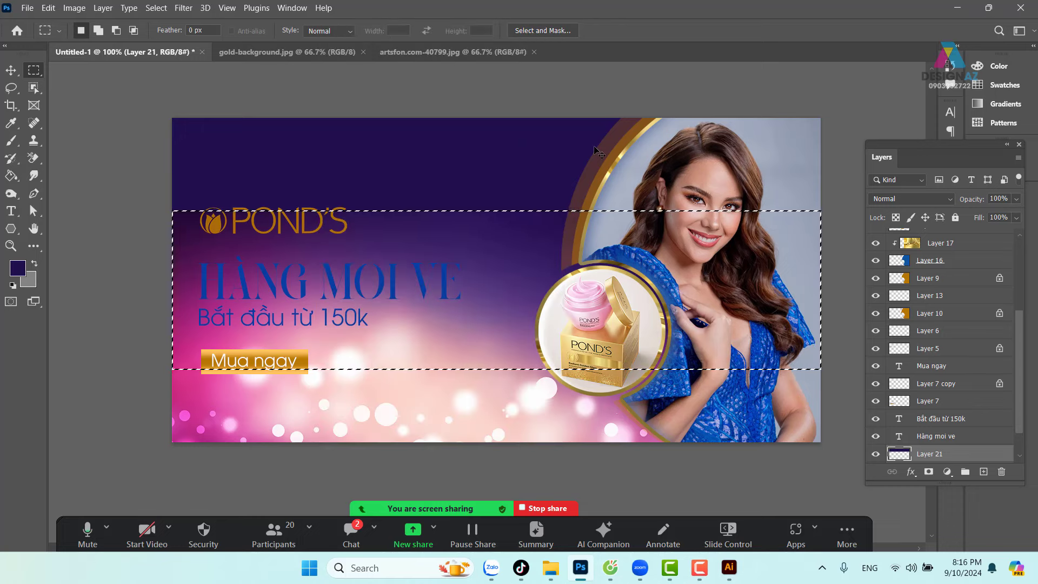
click(398, 349)
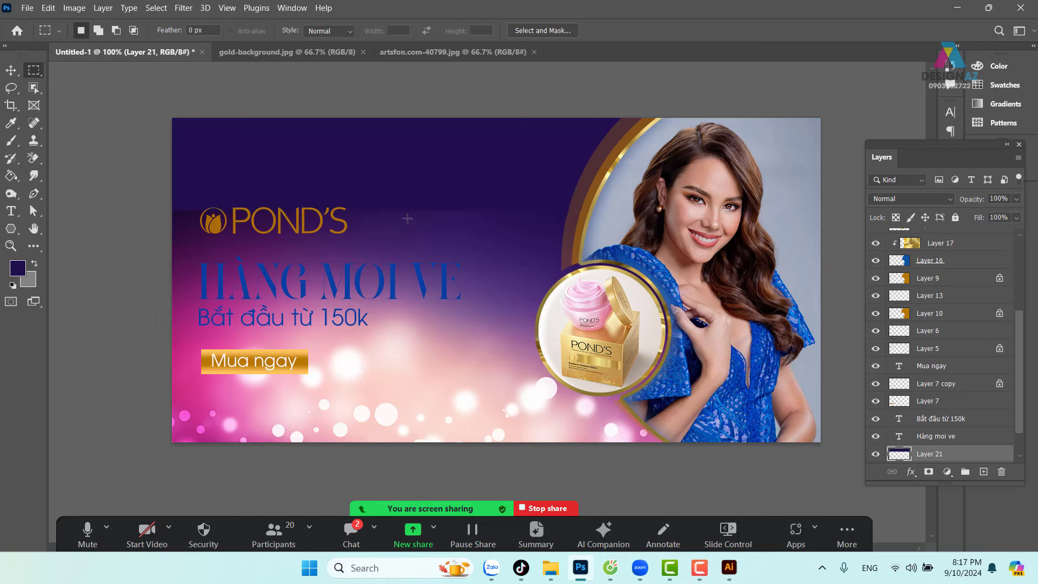
key(ctrl+shift+d)
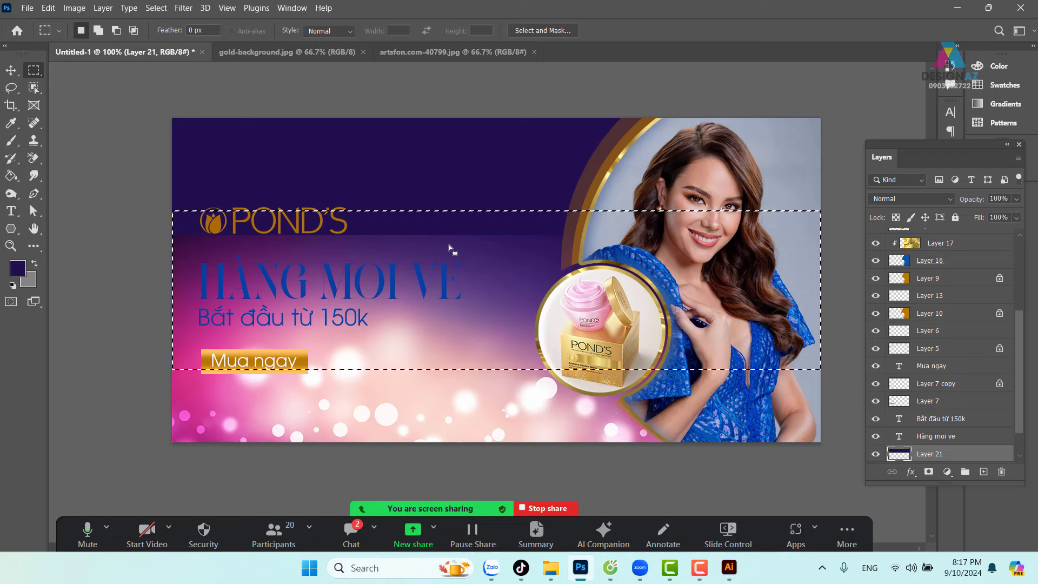
Feather the band selection by 3 px and delete it from Layer 21's purple.
key(shift+F6)
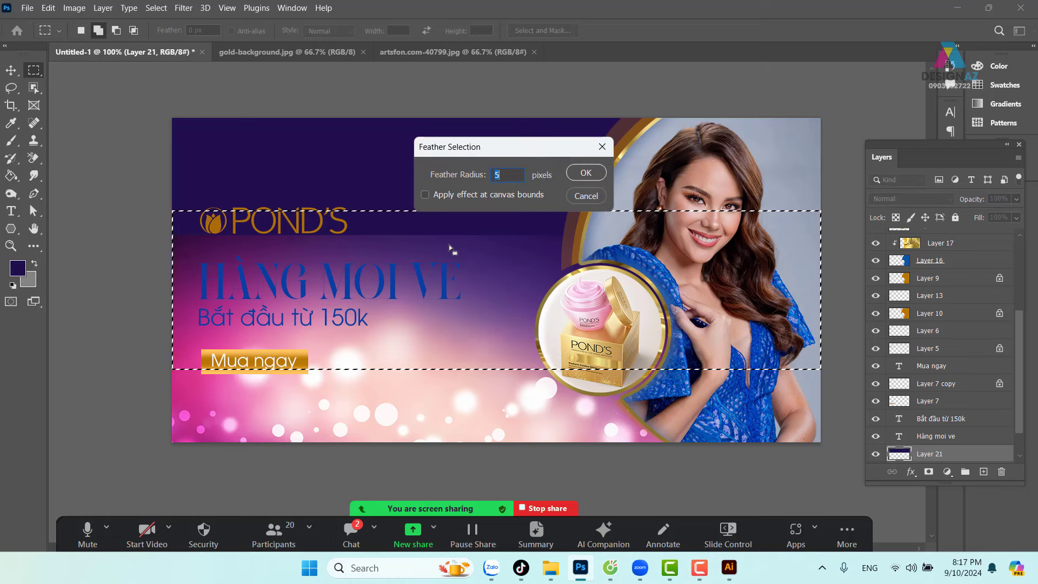
text(30)
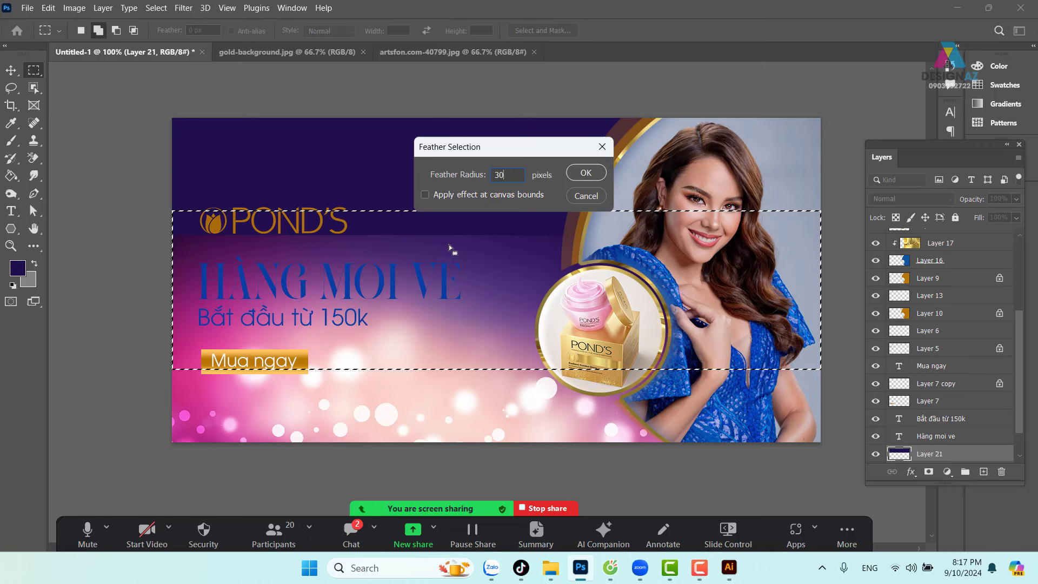
key(Return)
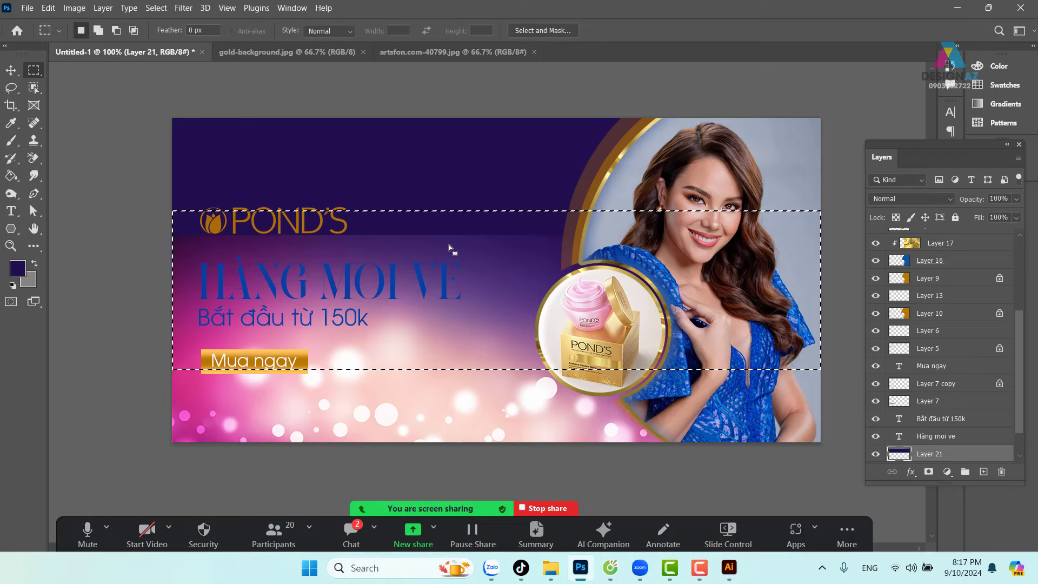
key(Delete)
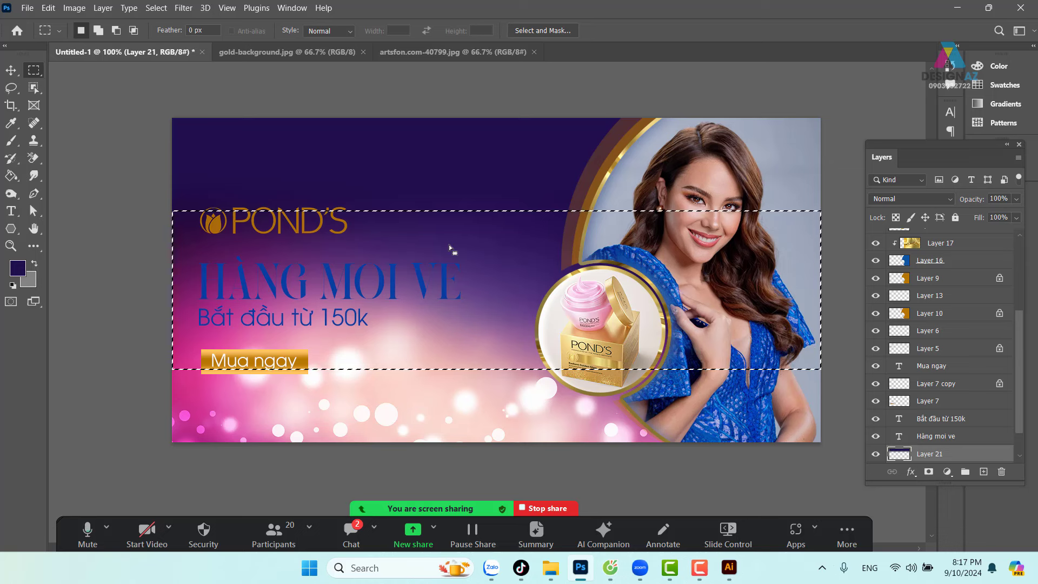
key(ctrl+d)
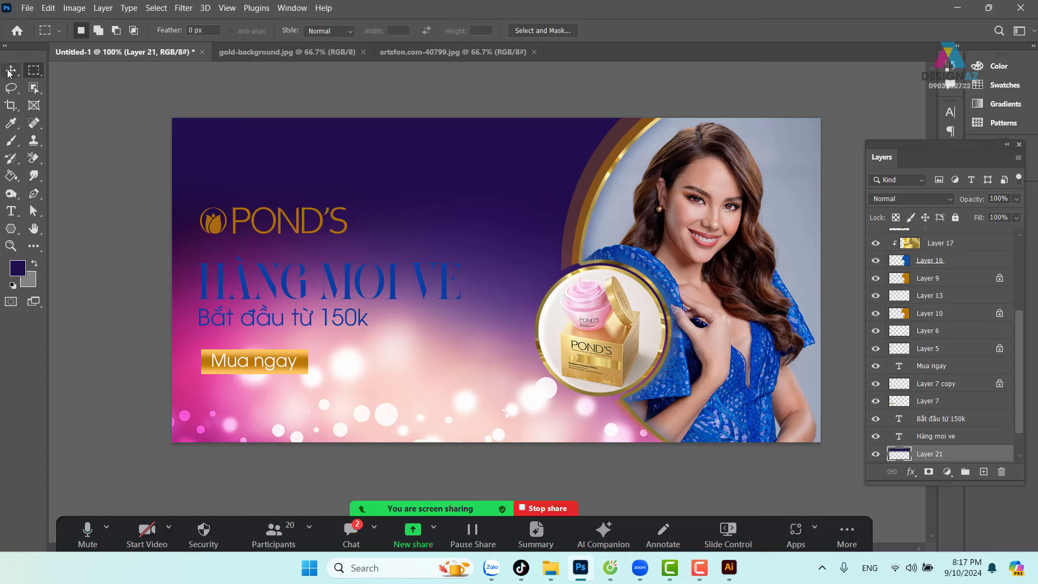
Delete a 40 px feathered band from Layer 21 so the purple strip's lower edge fades softly.
key(ctrl+shift+d)
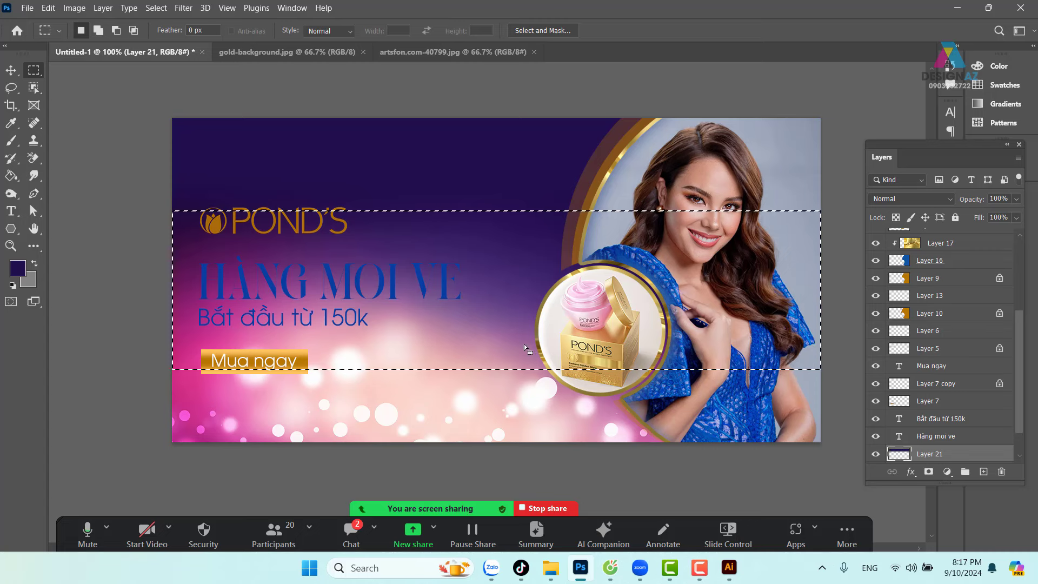
key(shift)
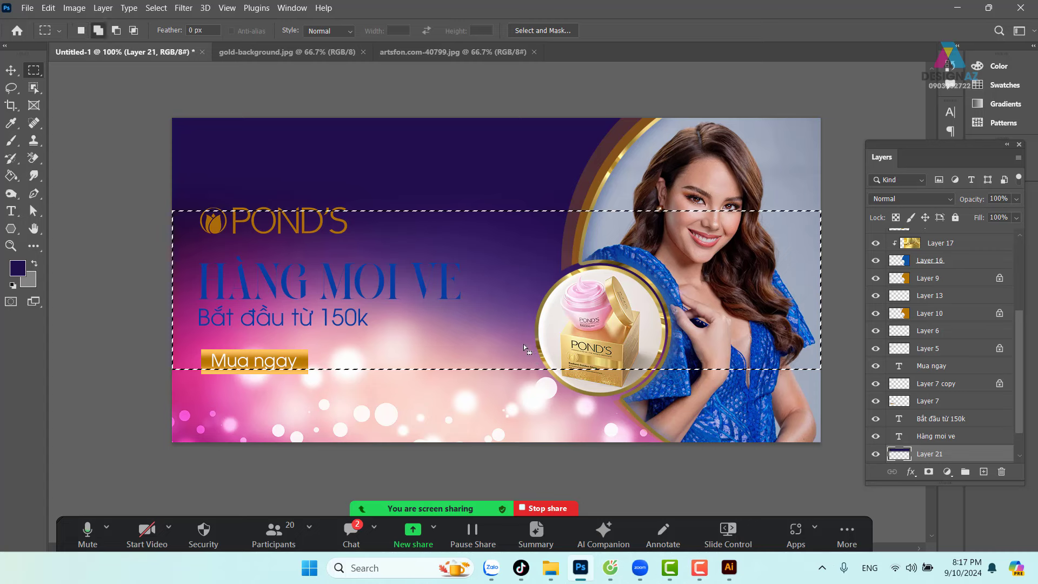
key(shift+F6)
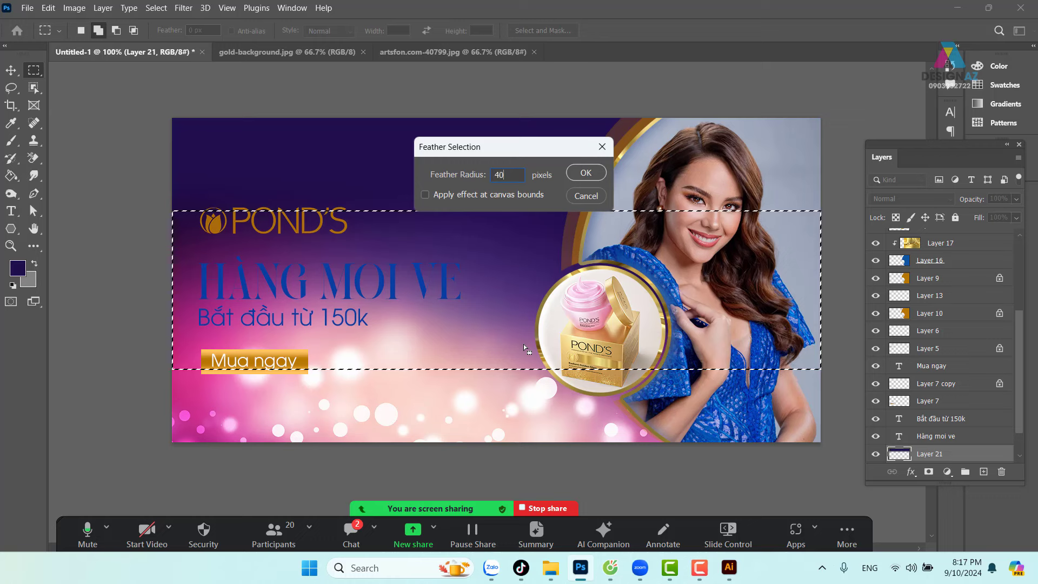
key(Return)
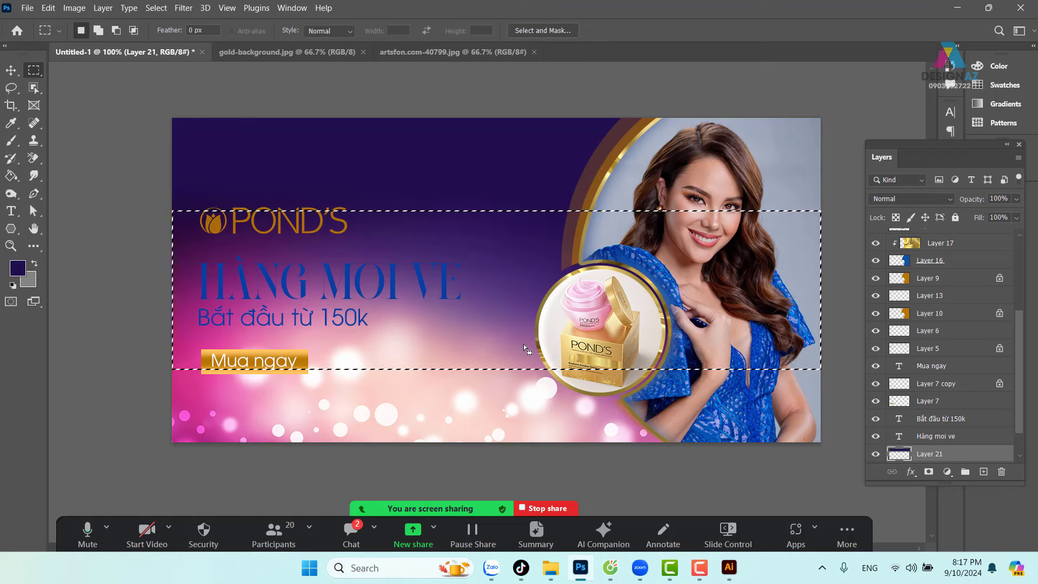
key(Delete)
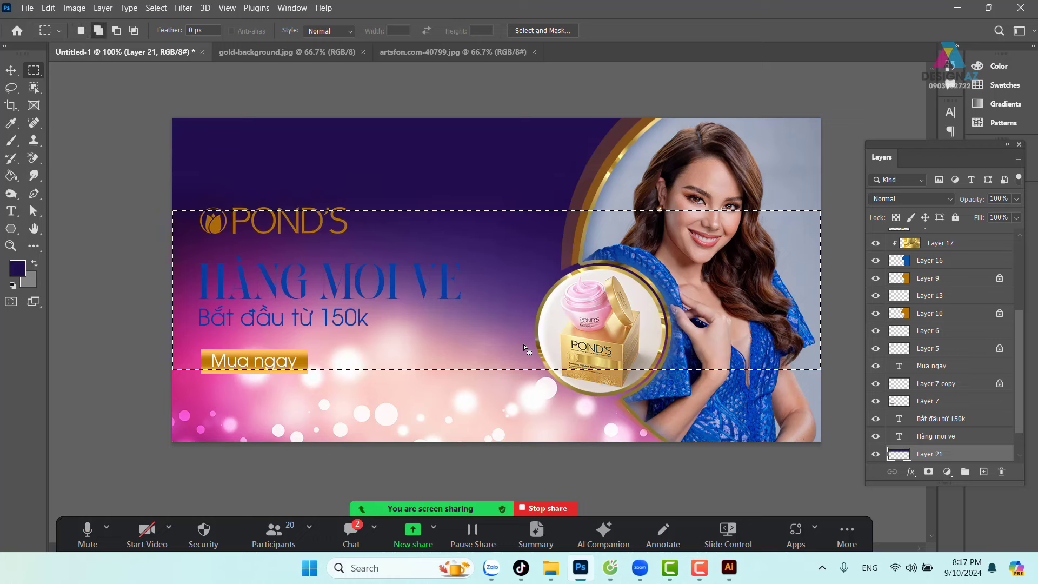
key(shift+F6)
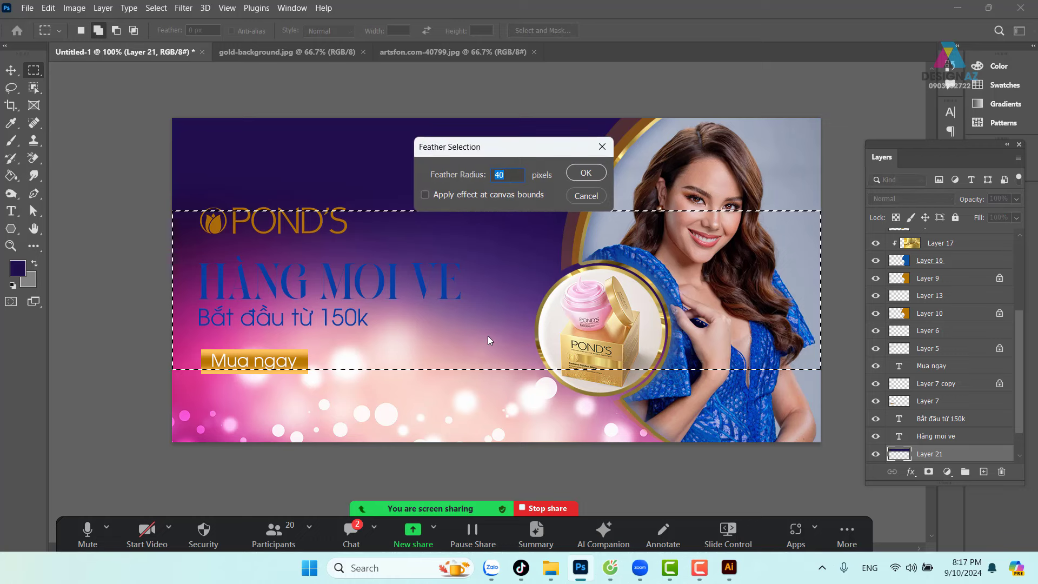
key(Return)
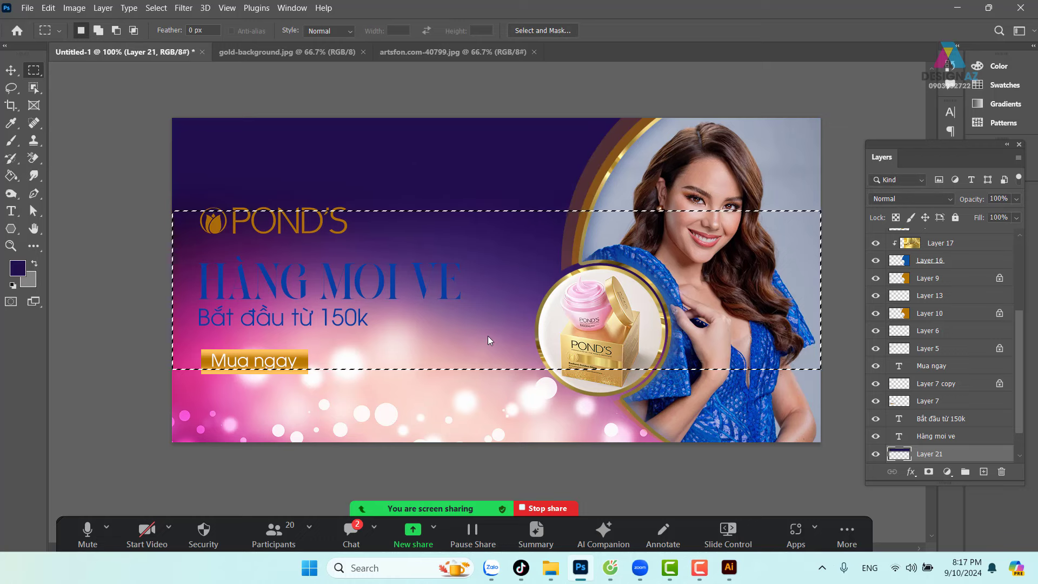
key(v)
key(ctrl+d)
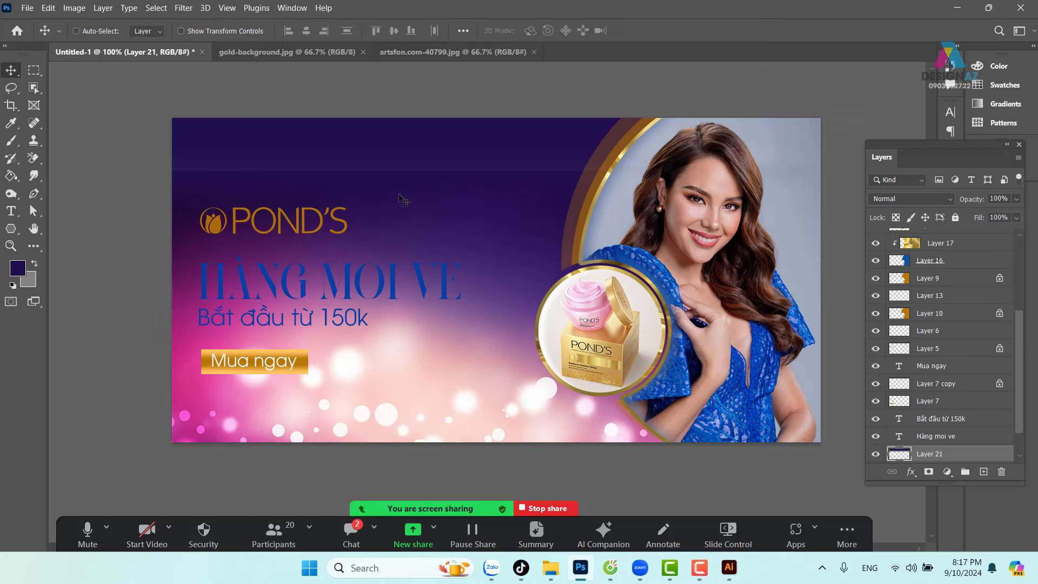
Move Layer 21 down and stretch it to about 115% height, up to the banner's top edge.
drag(433, 201, 433, 210)
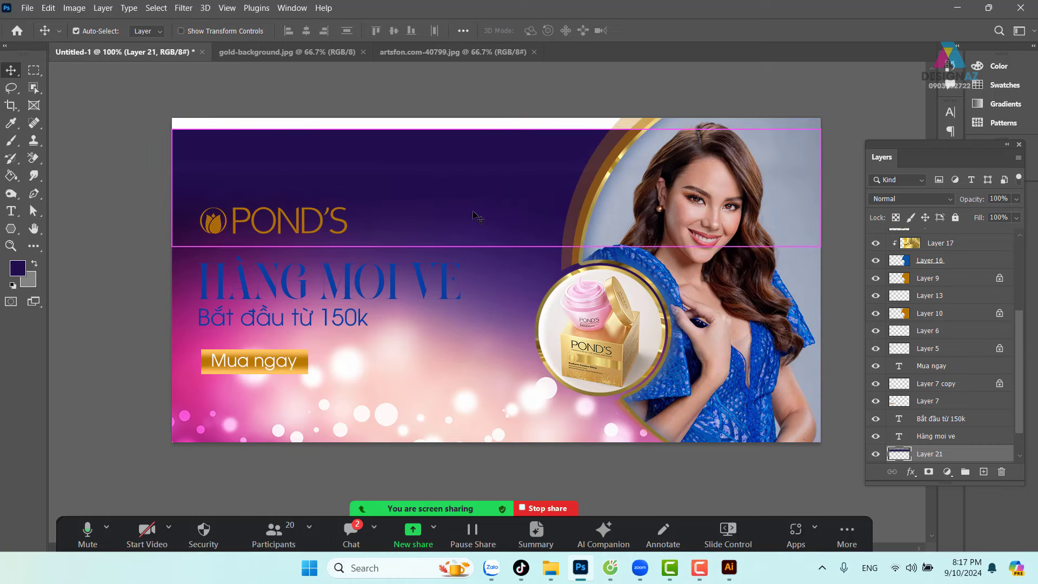
drag(433, 210, 473, 215)
key(ctrl+t)
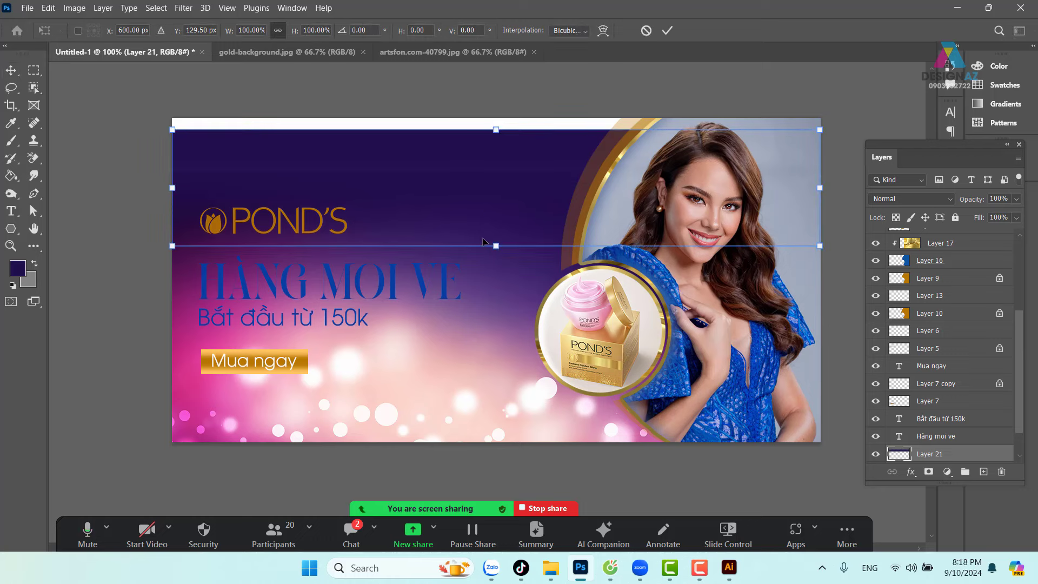
drag(496, 130, 502, 113)
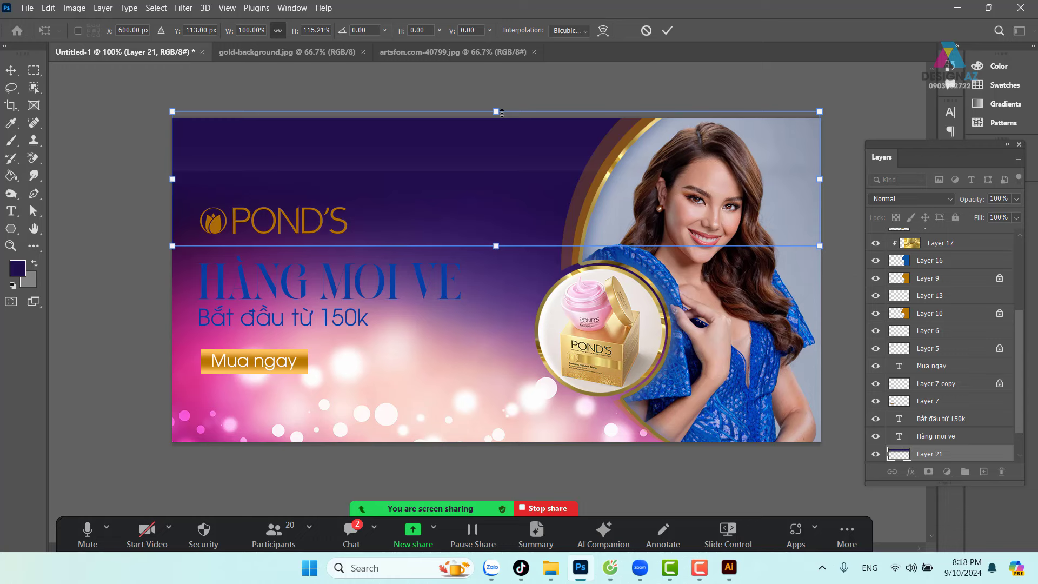
key(Return)
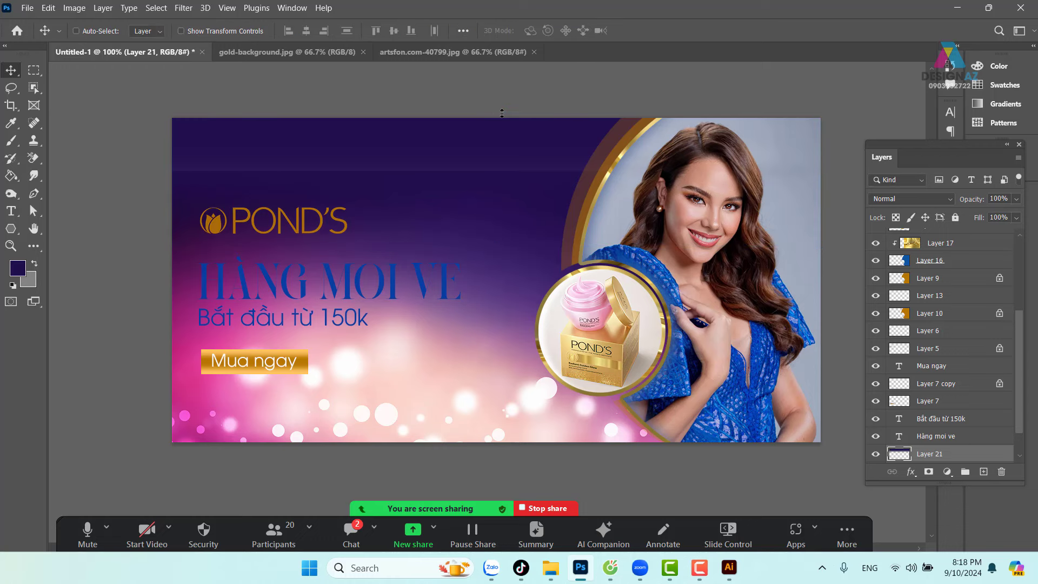
key(ctrl)
key(ctrl+shift+d)
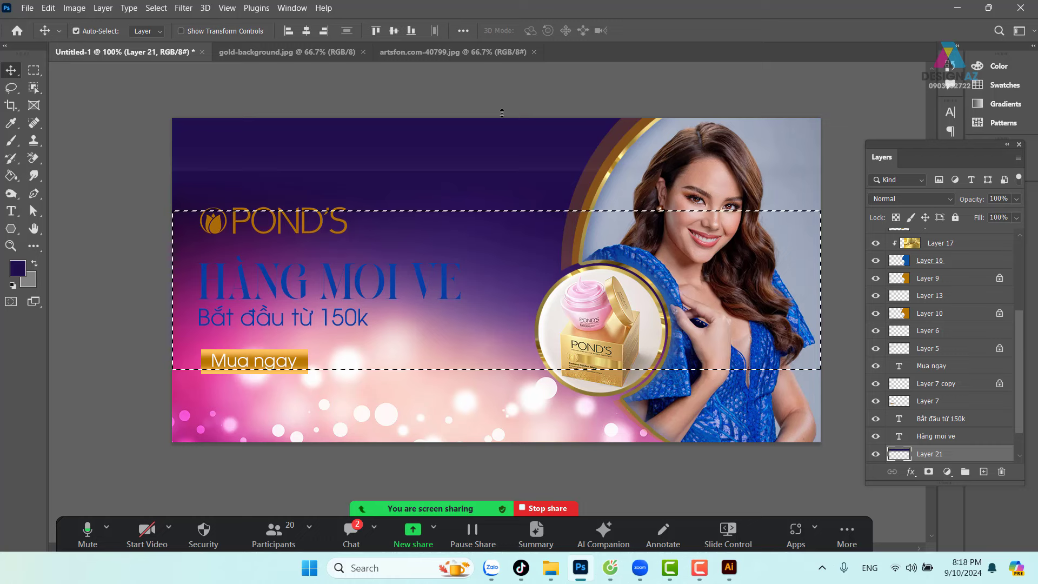
key(ctrl+d)
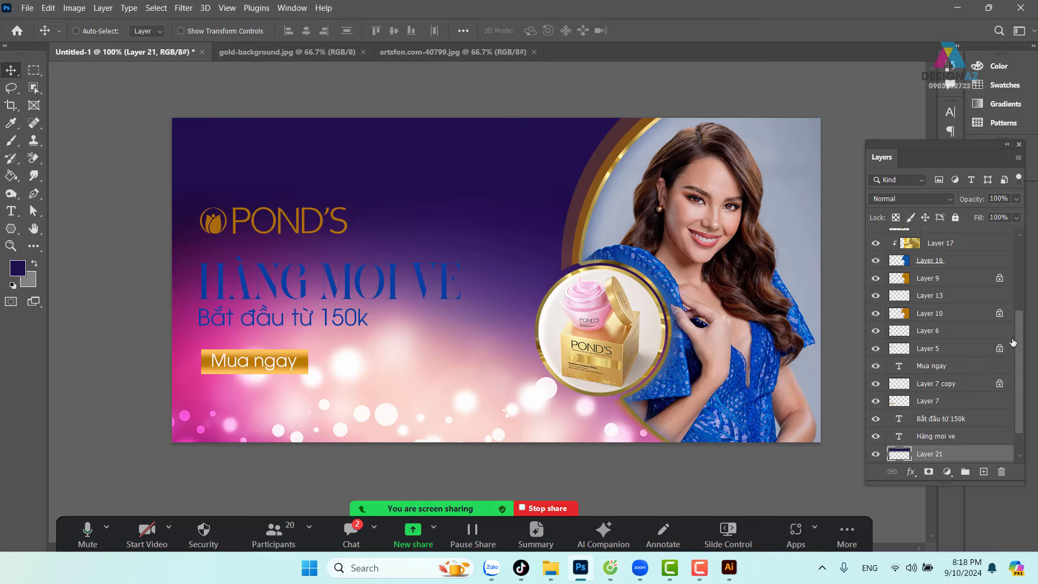
Send Layer 21 below Layer 20, select the flower backdrop, and marquee a 125 px top band.
drag(1019, 343, 1023, 397)
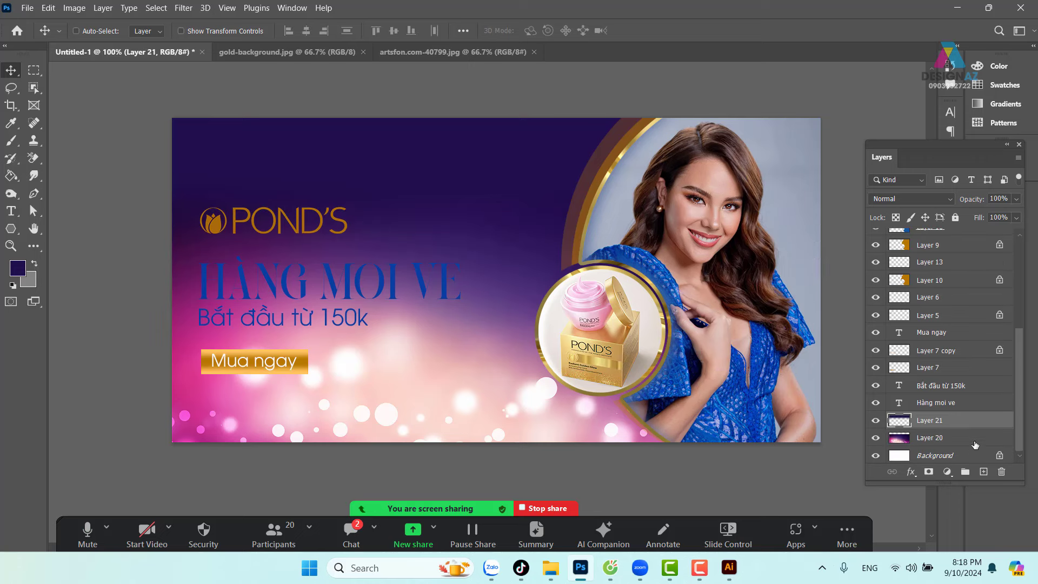
key(ctrl+bracketleft)
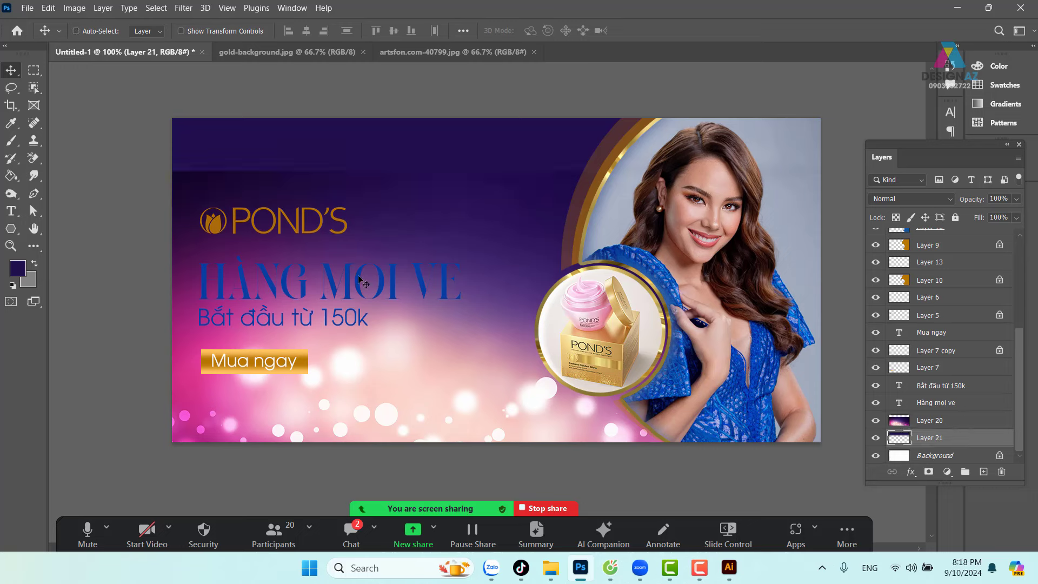
right_click(275, 184)
click(277, 189)
drag(276, 188, 266, 153)
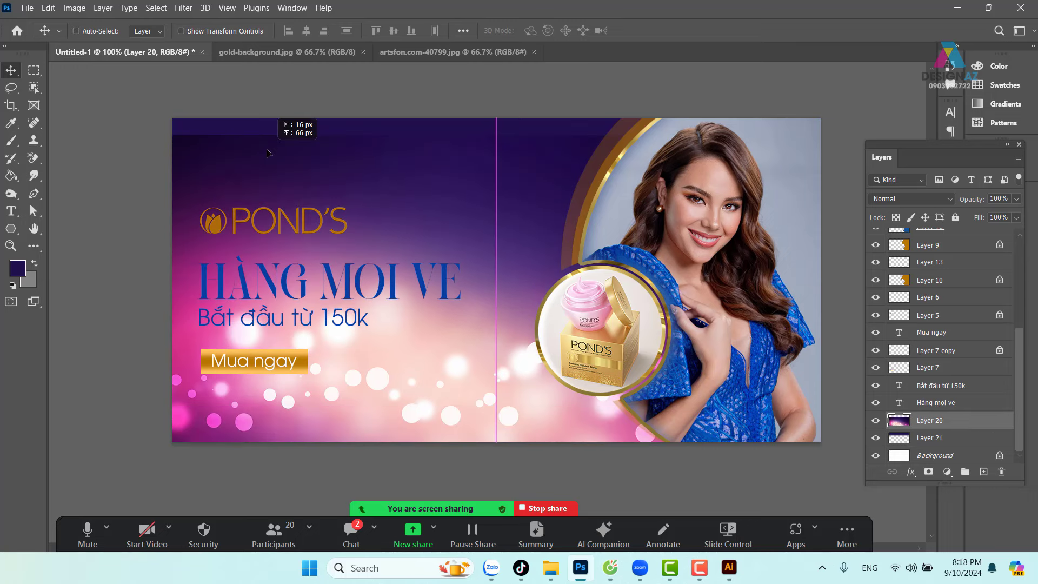
key(ctrl+z)
click(34, 70)
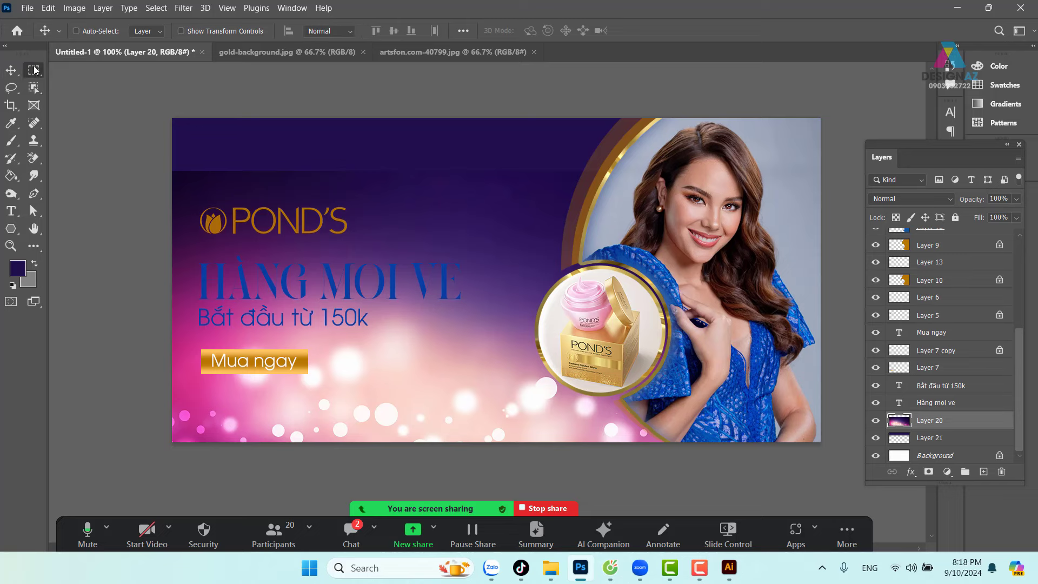
drag(173, 118, 977, 185)
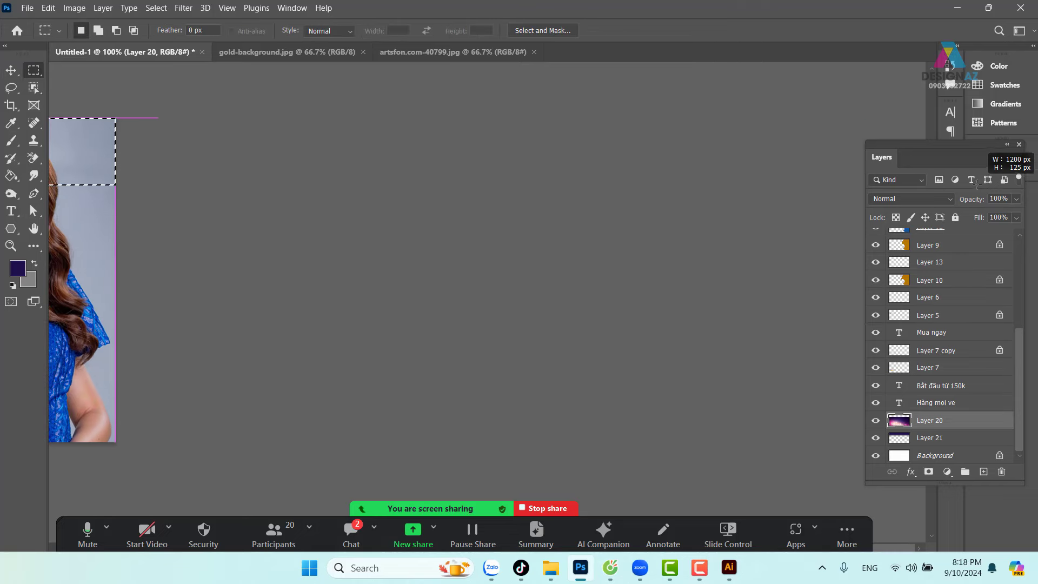
drag(313, 249, 472, 254)
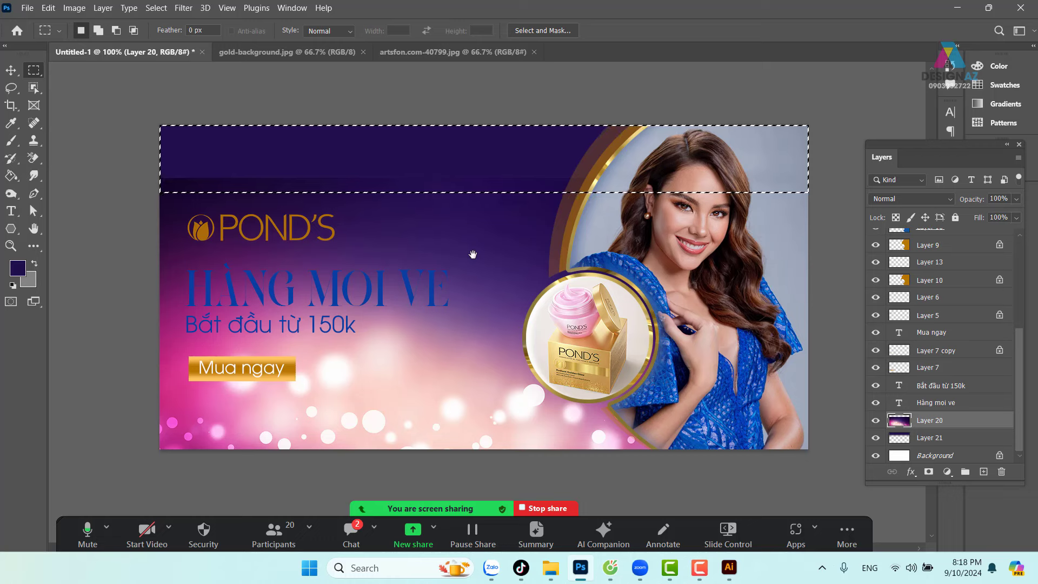
Feather the band 40 px, delete it from Layer 20, and put Layer 21 back above.
key(shift)
key(shift+F6)
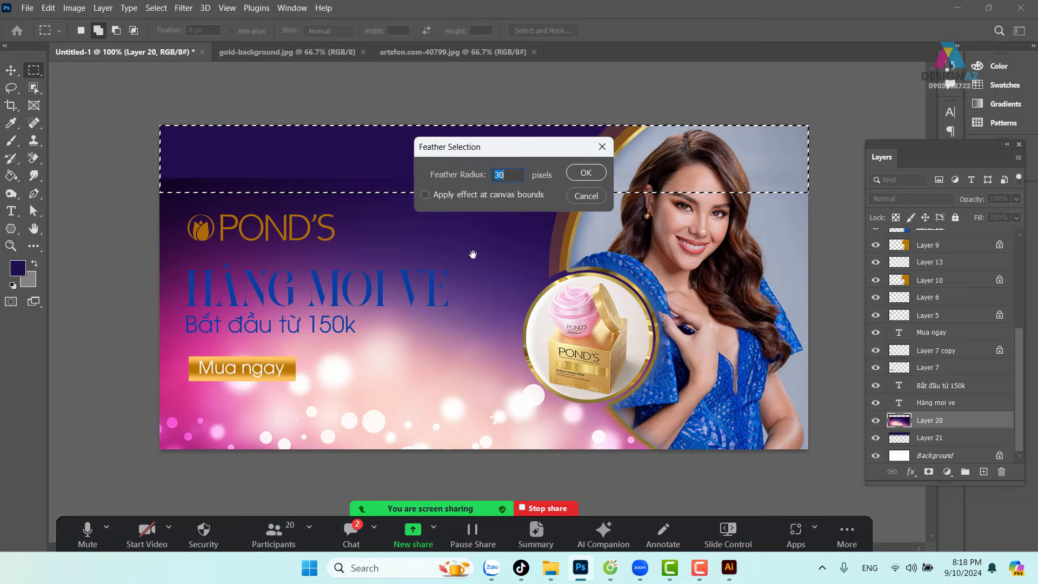
text(40)
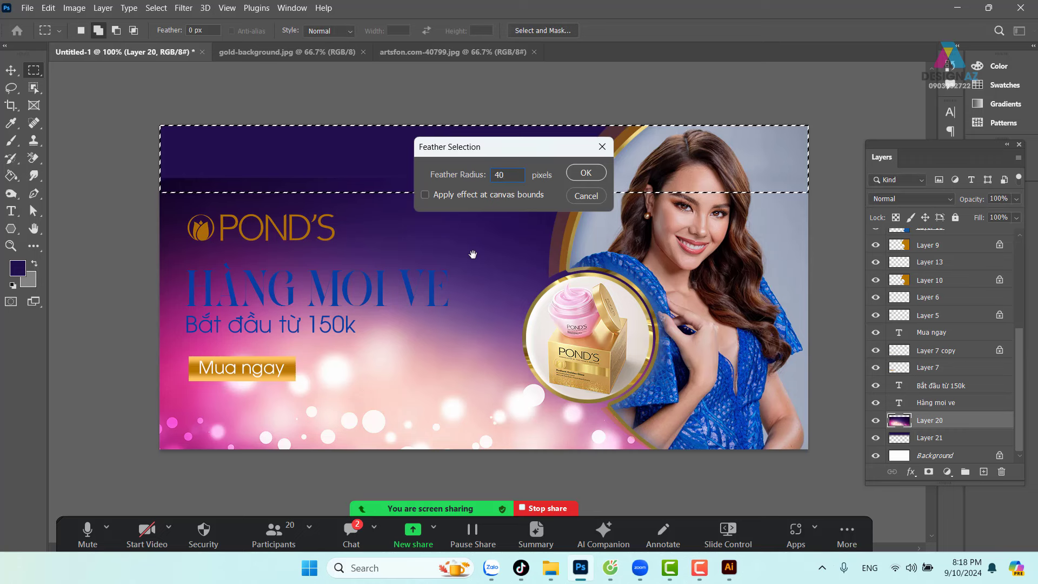
key(Return)
key(Delete)
key(v)
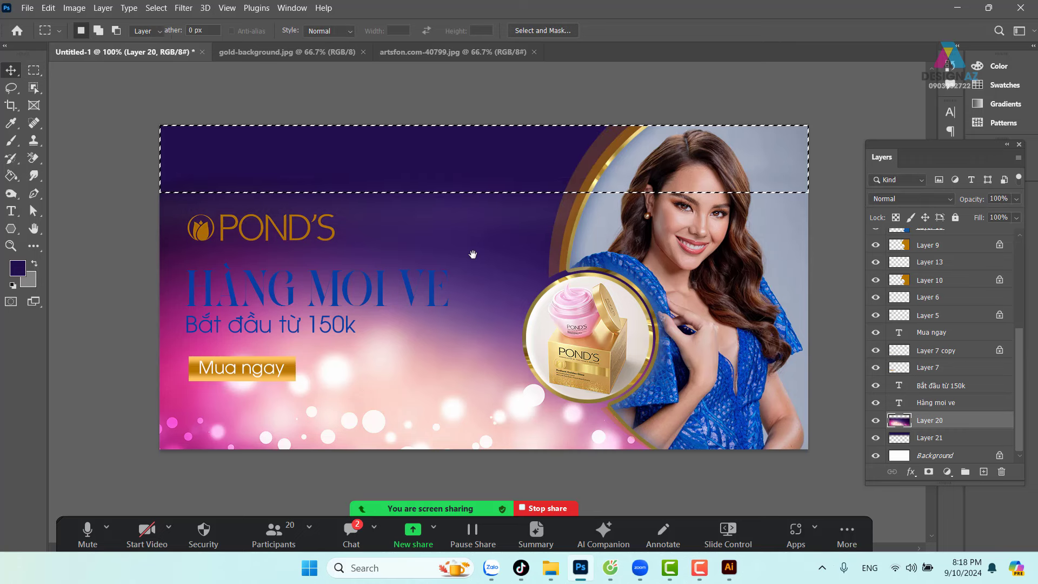
key(ctrl+d)
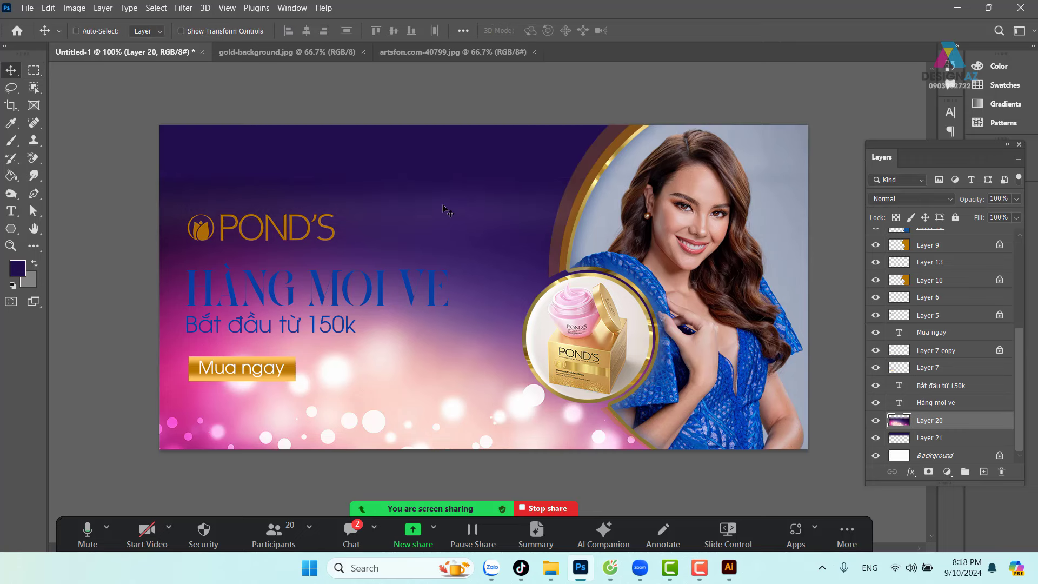
key(ctrl+shift+d)
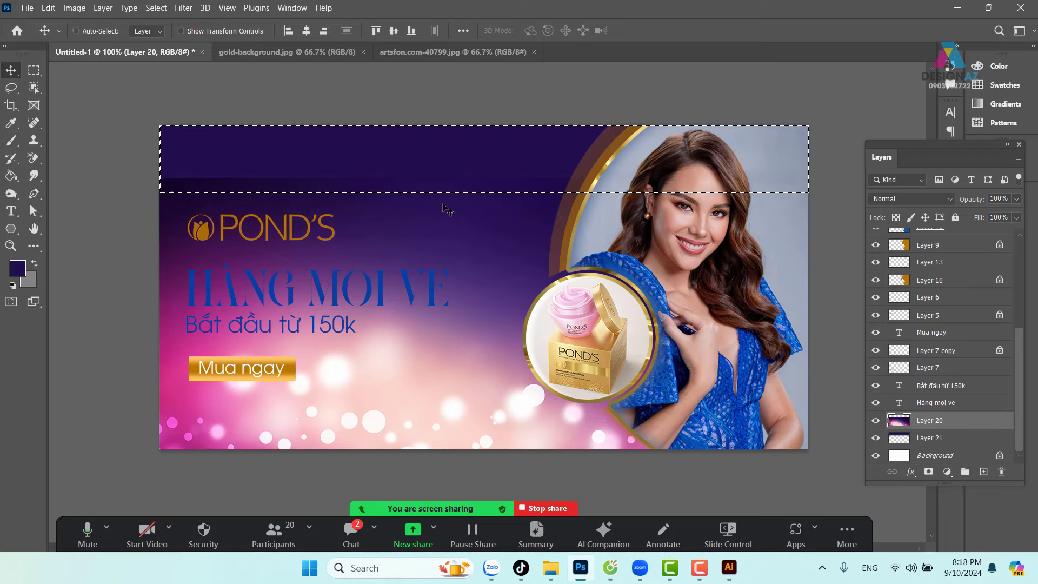
key(ctrl+bracketleft)
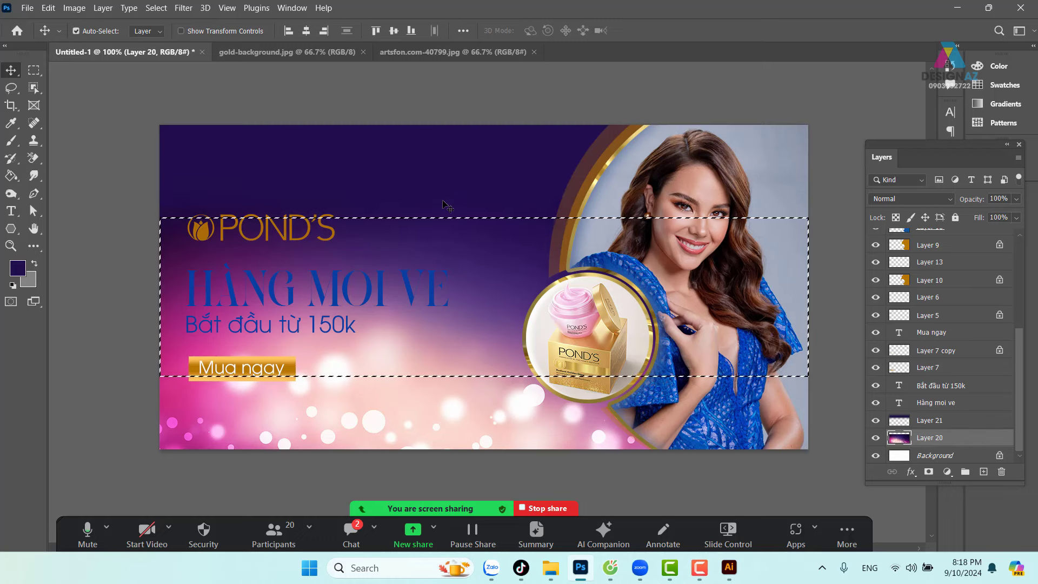
key(ctrl+d)
scroll(446, 233, down, 1)
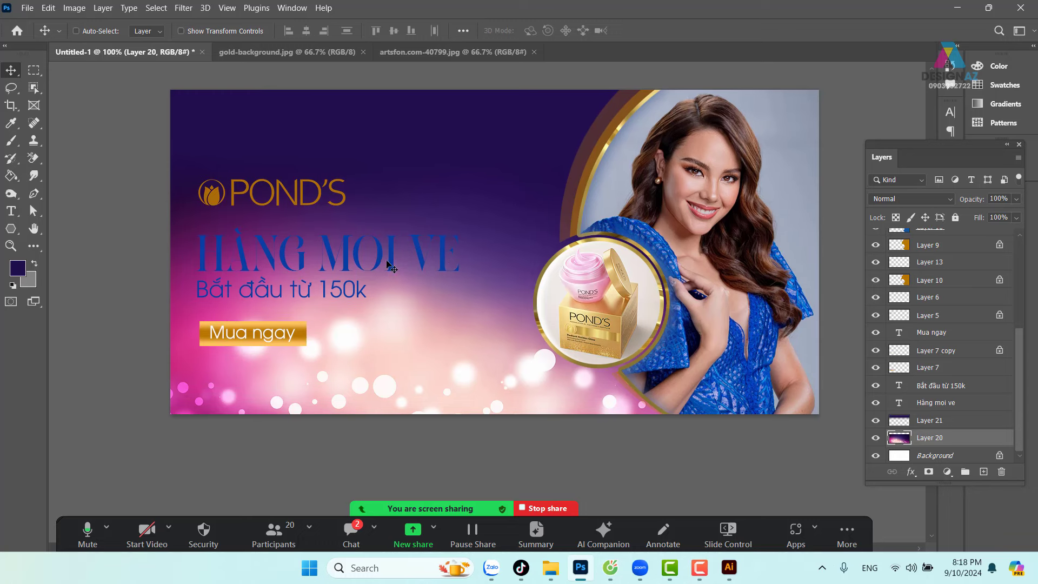
right_click(319, 195)
Shift the POND'S logo right and duplicate it as Layer 5 copy, placed above and right.
click(340, 200)
drag(340, 199, 376, 199)
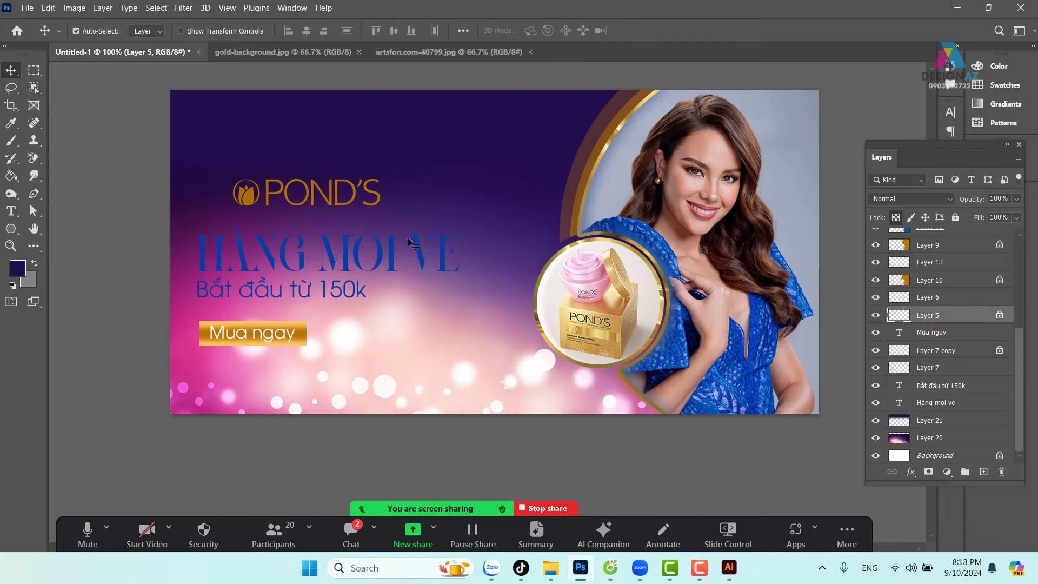
key(ctrl+plus)
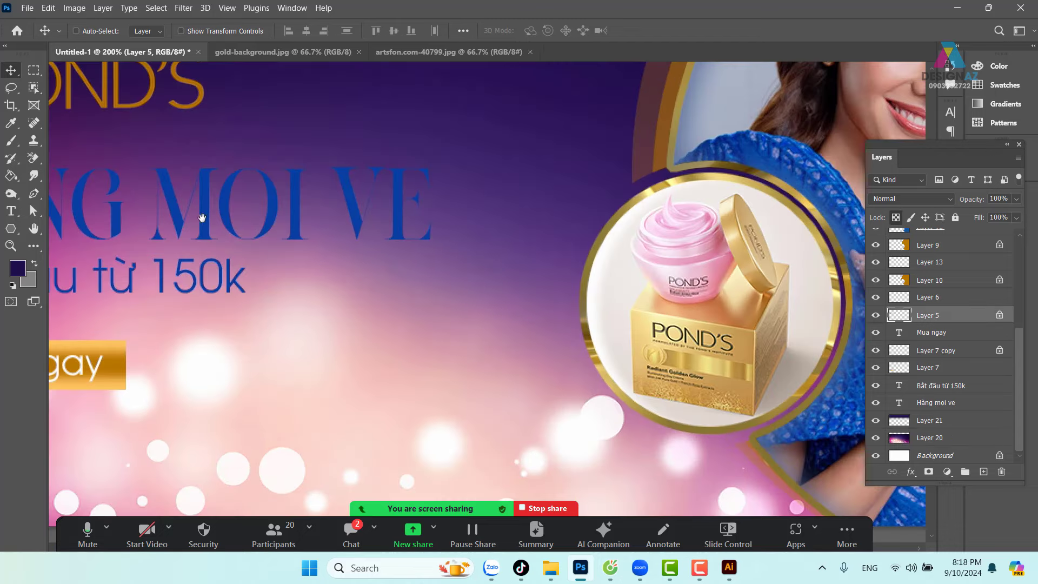
mouse_move(202, 217)
mouse_down()
mouse_move(637, 325)
mouse_move(507, 288)
mouse_up()
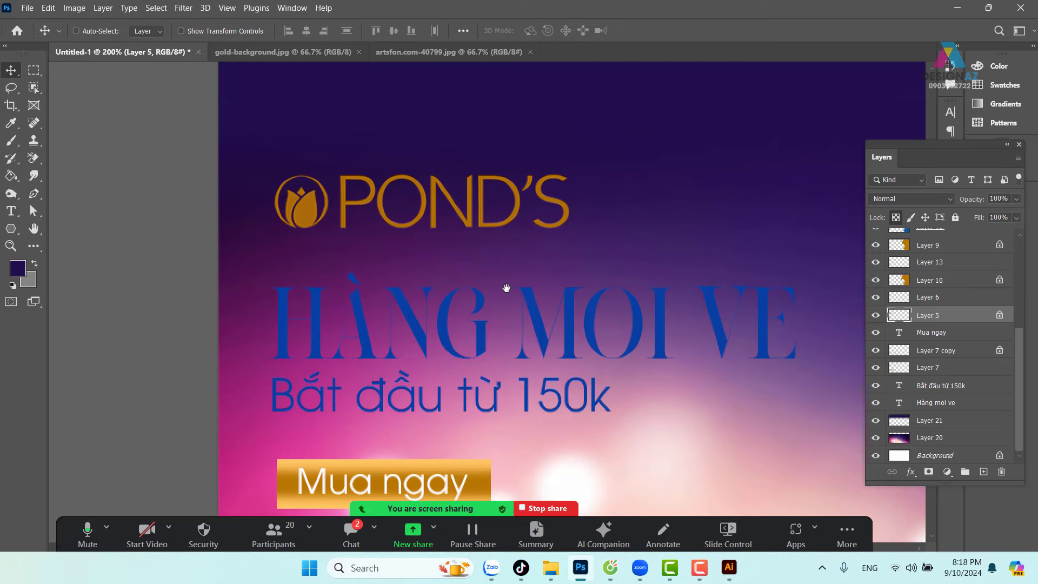
key(ctrl)
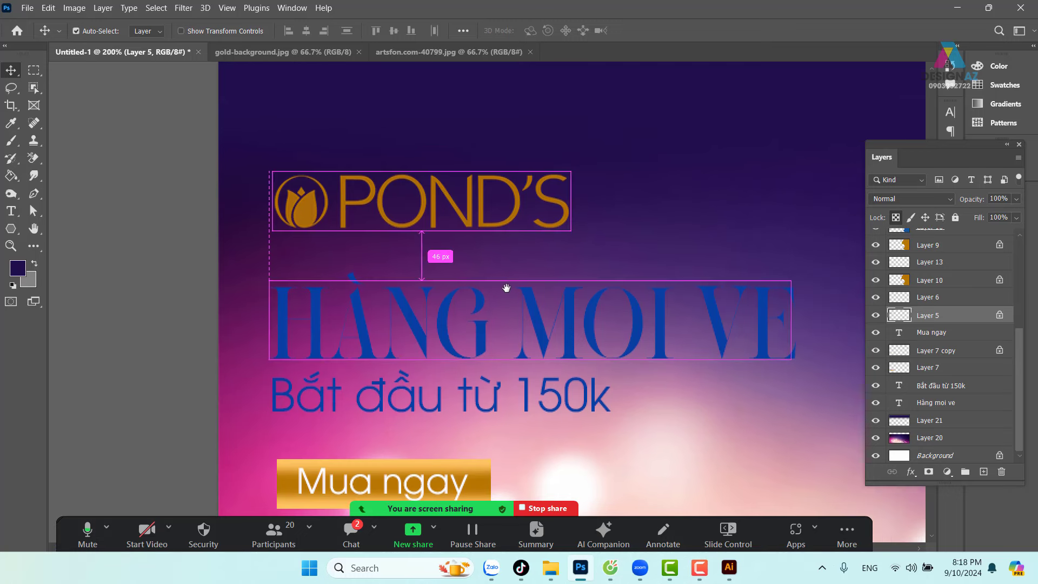
drag(476, 216, 688, 144)
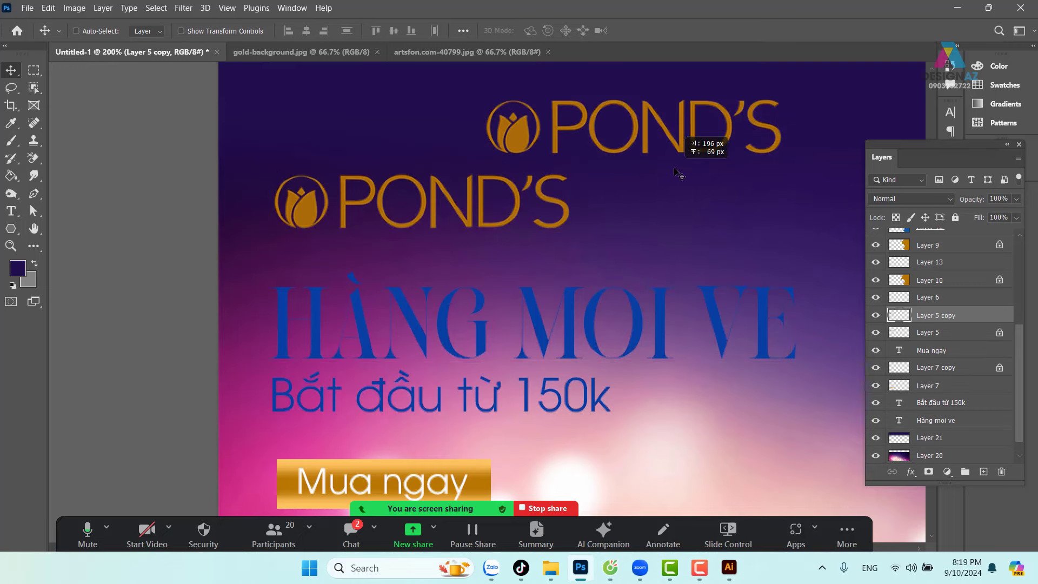
mouse_move(649, 190)
mouse_down()
mouse_move(514, 240)
mouse_move(459, 276)
mouse_up()
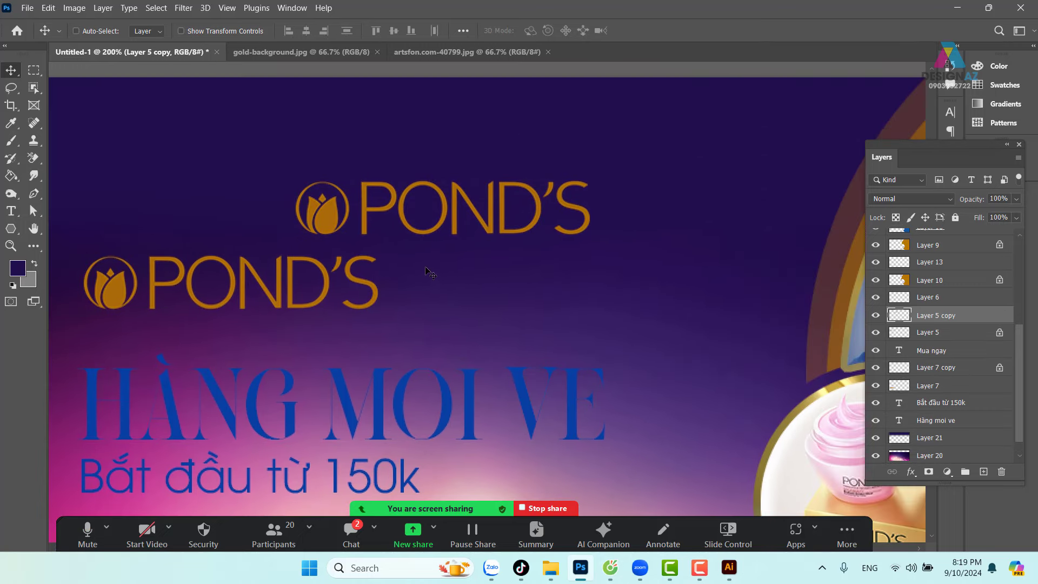
click(34, 70)
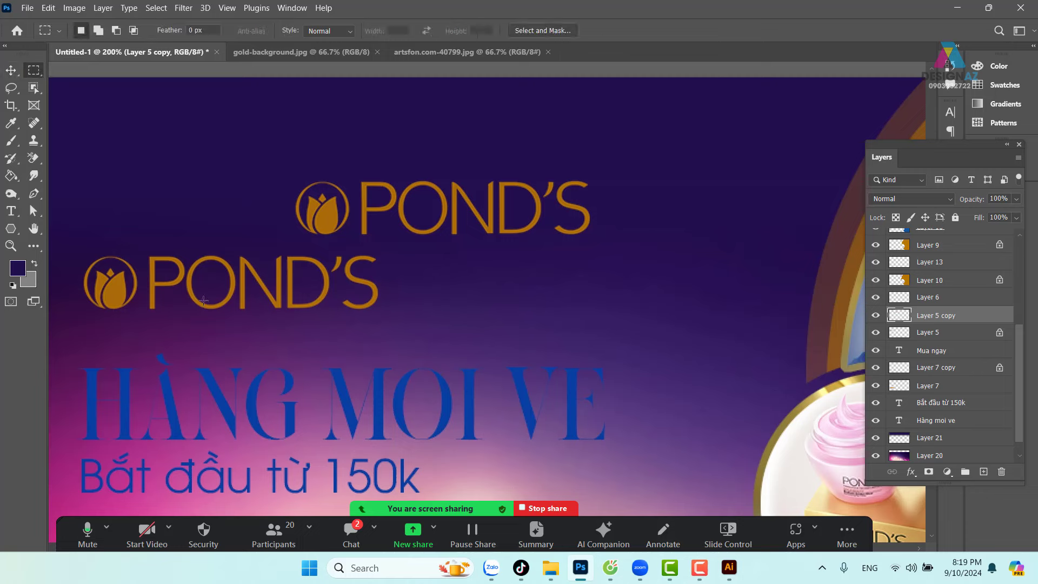
Marquee a thin band across the upper POND'S logo copy.
mouse_move(162, 288)
mouse_down()
mouse_move(575, 265)
mouse_move(694, 226)
mouse_up()
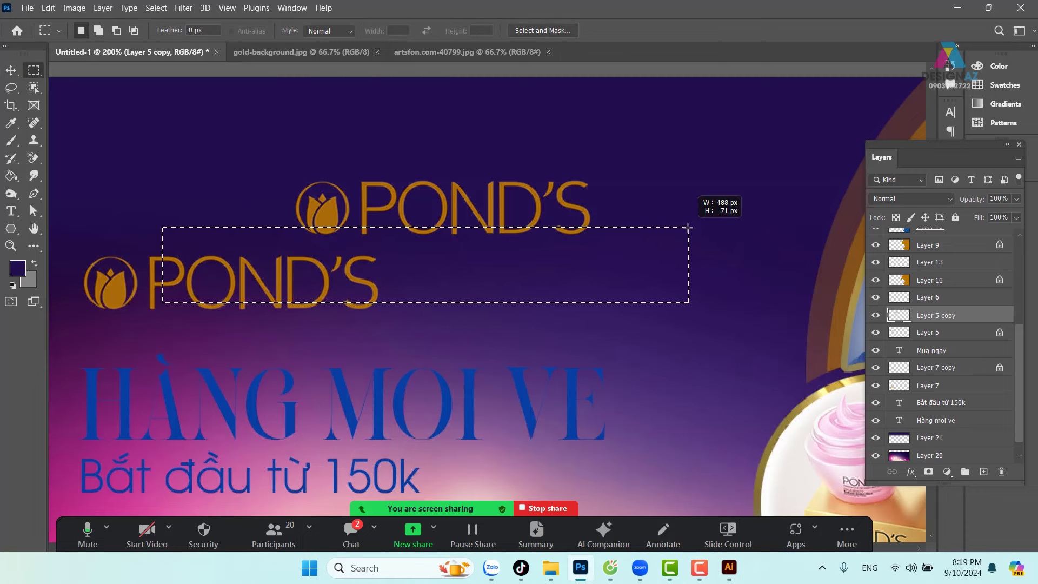
drag(166, 81, 700, 190)
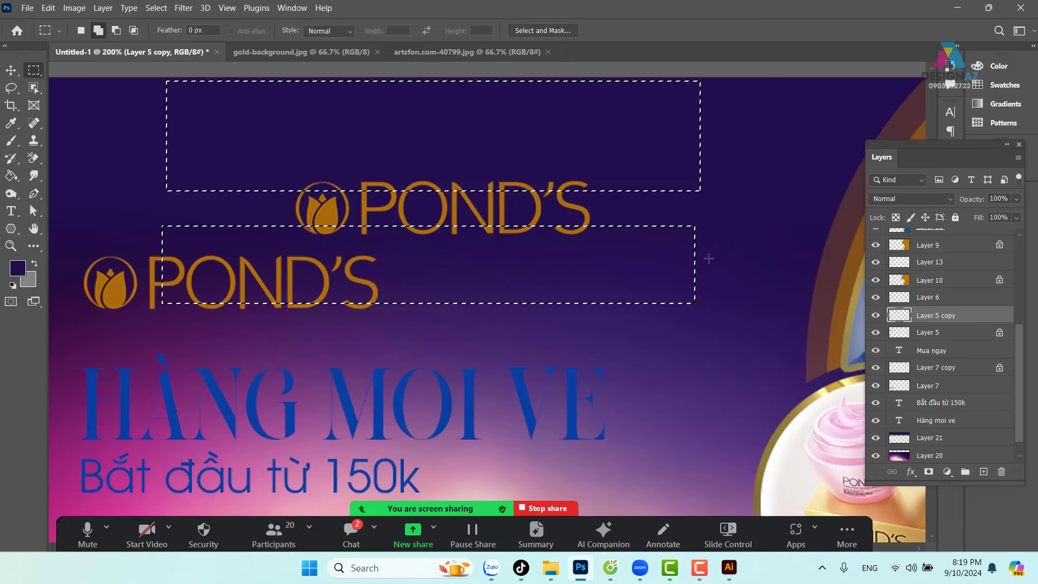
click(371, 201)
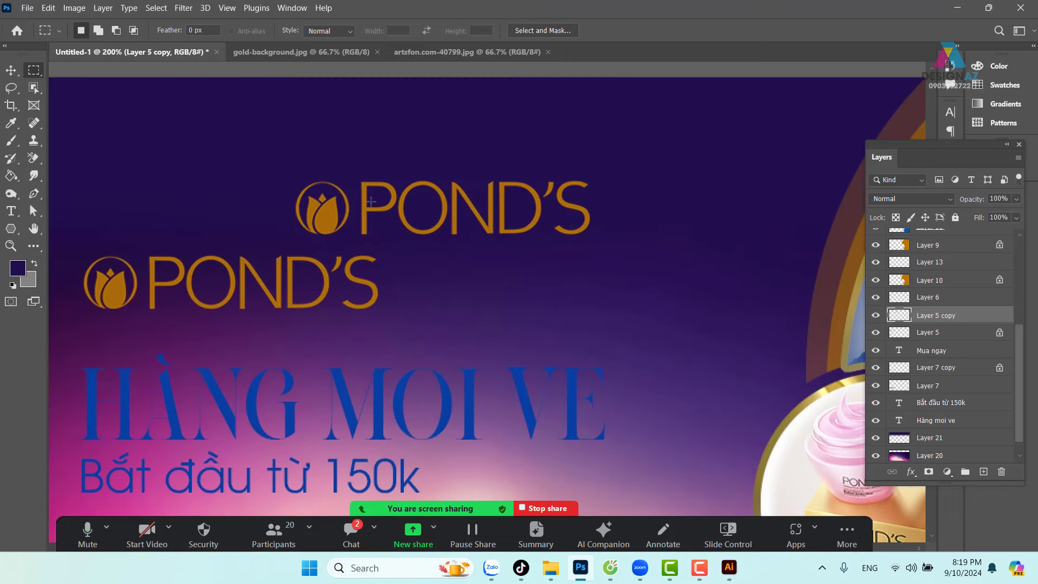
drag(244, 200, 651, 213)
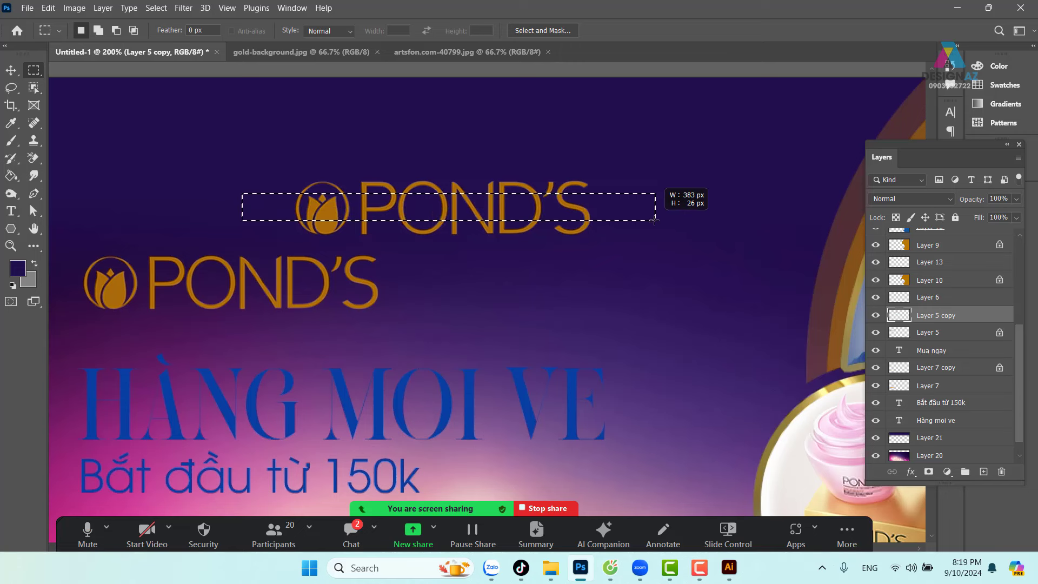
drag(651, 213, 655, 215)
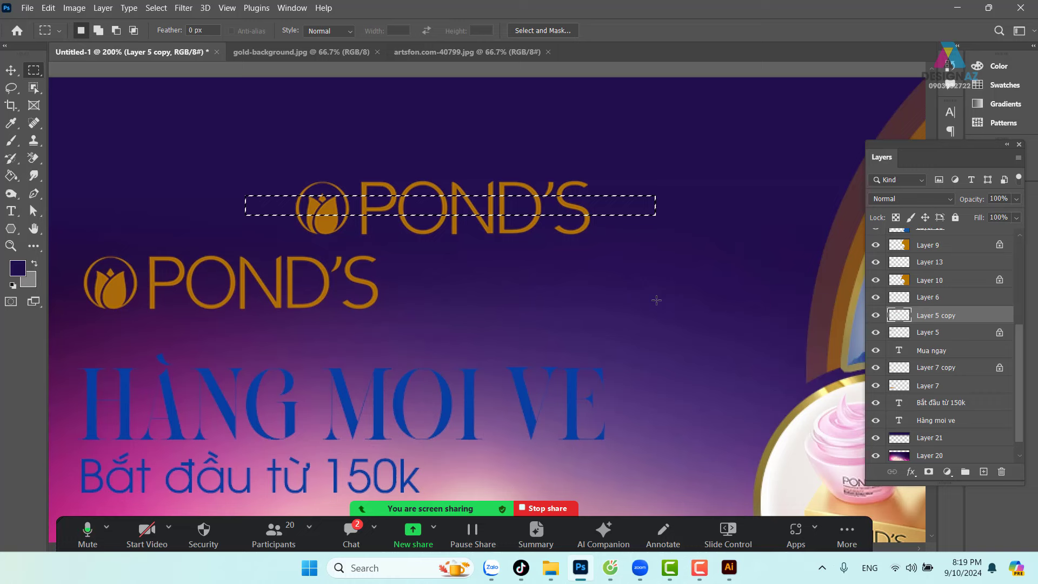
Feather the band 8 px, delete it from the logo copy, and nudge the copy up-right.
key(shift)
key(shift+F6)
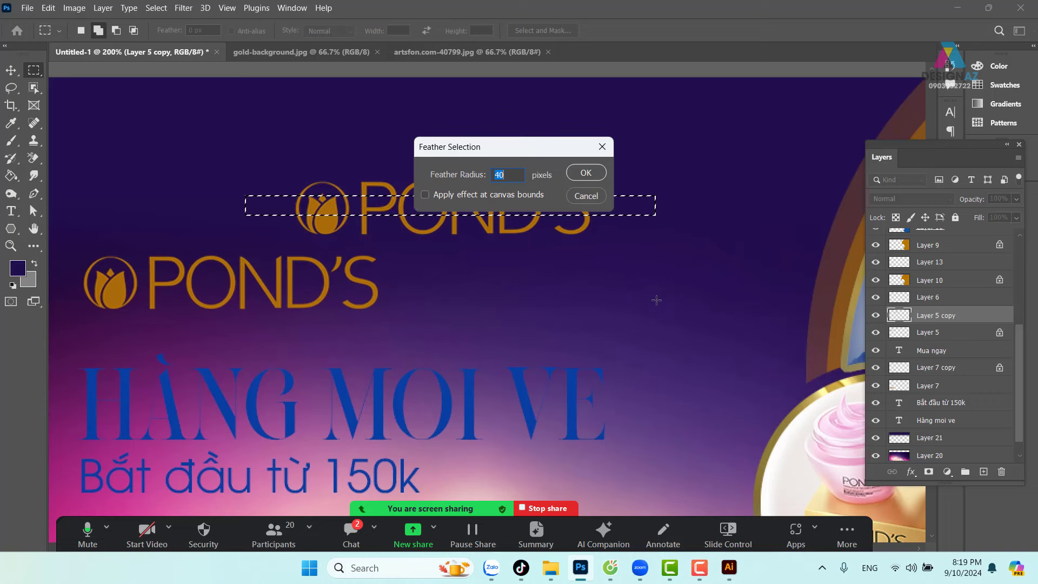
text(5)
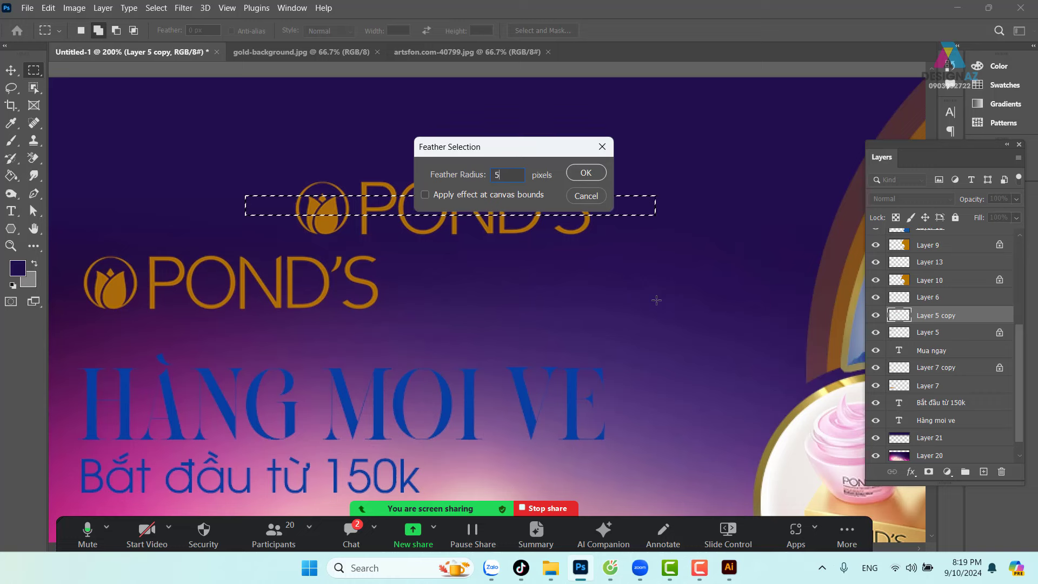
key(Return)
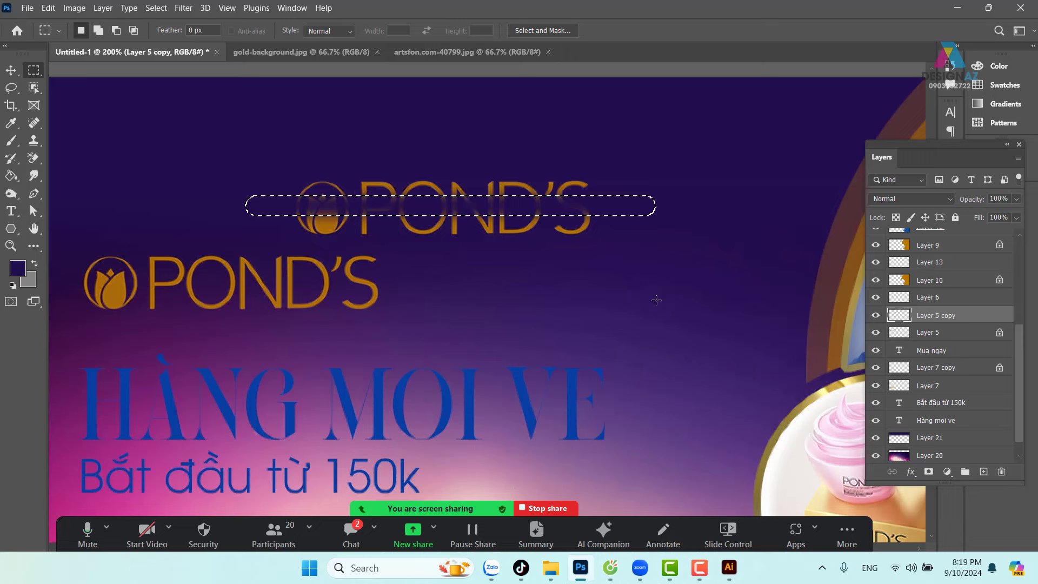
key(ctrl+z)
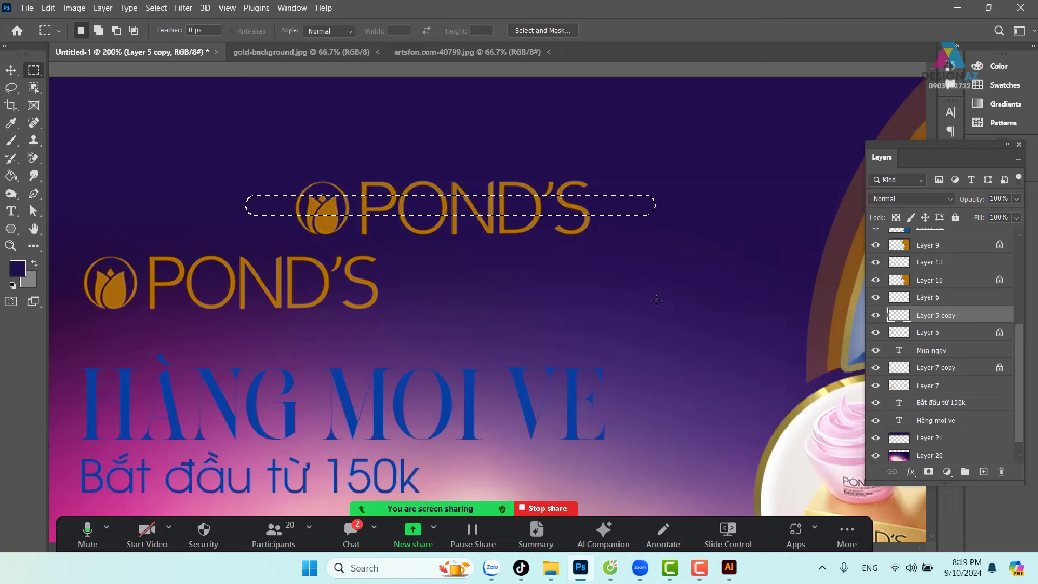
key(shift+F6)
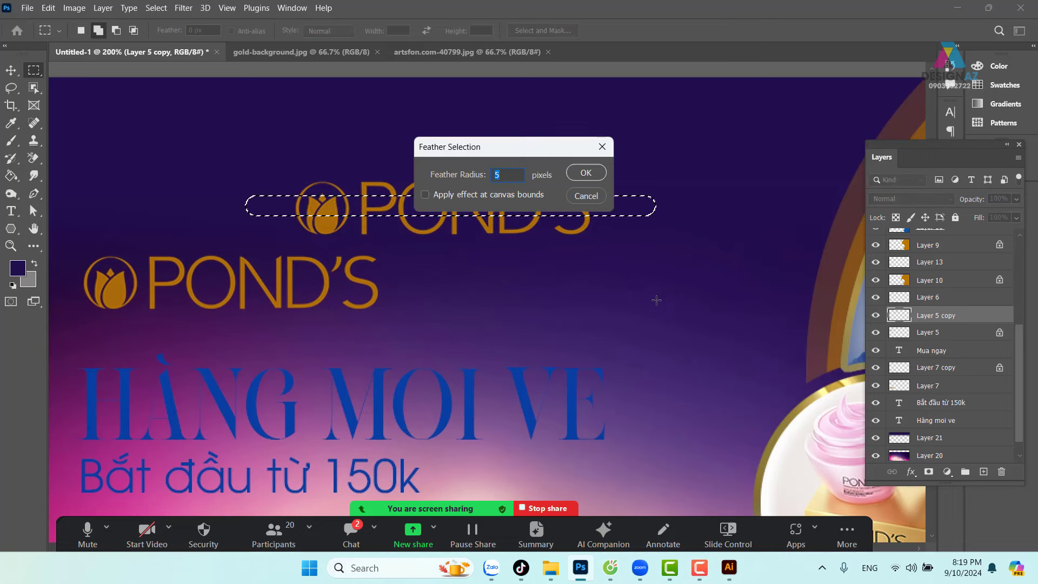
text(8)
key(Return)
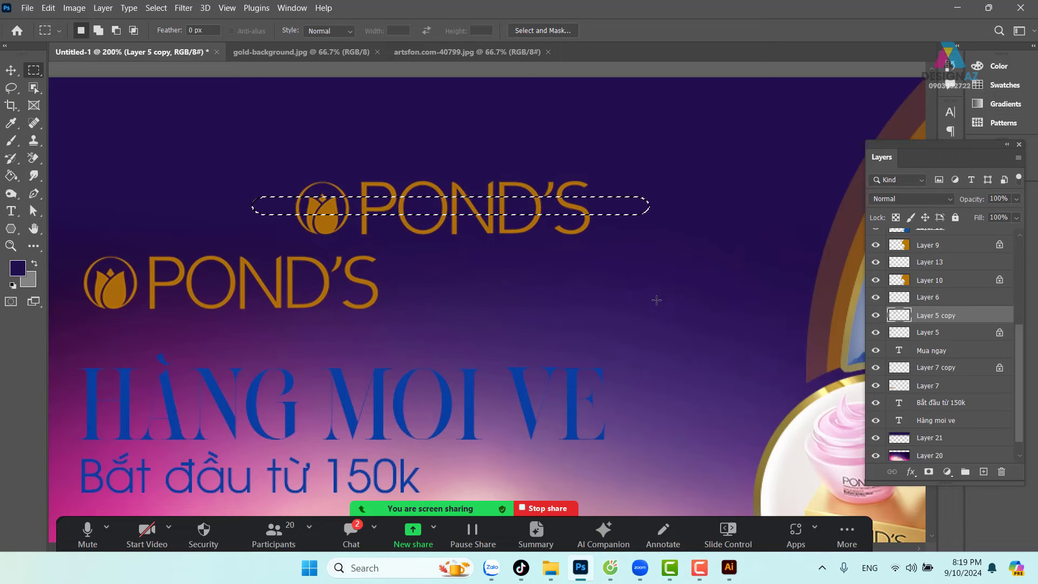
key(Delete)
key(Delete)
key(v)
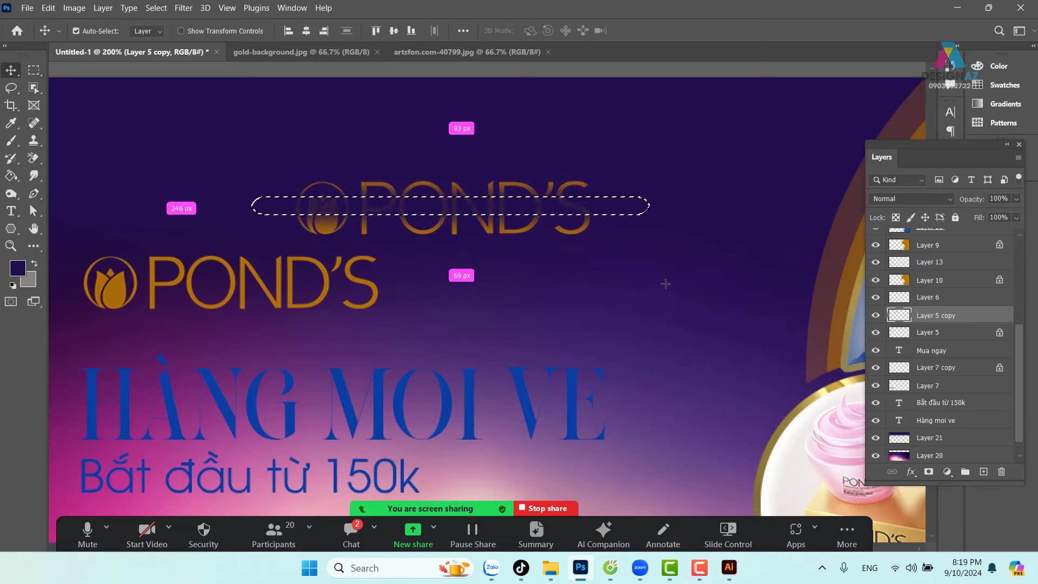
key(ctrl+d)
drag(508, 226, 553, 202)
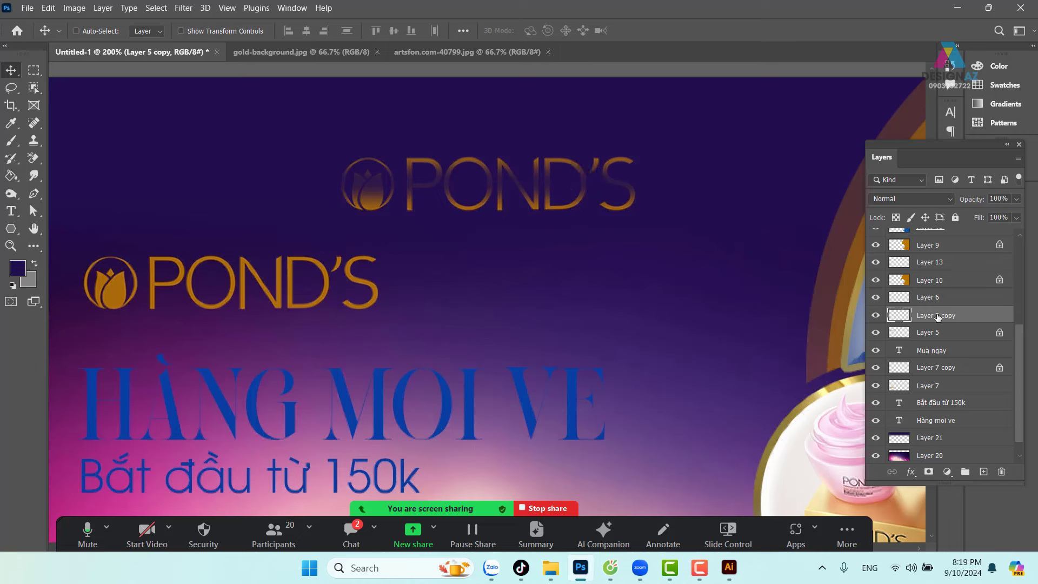
Lock the logo copy's transparent pixels and set the foreground to lighter gold #ffbe59.
click(895, 217)
key(i)
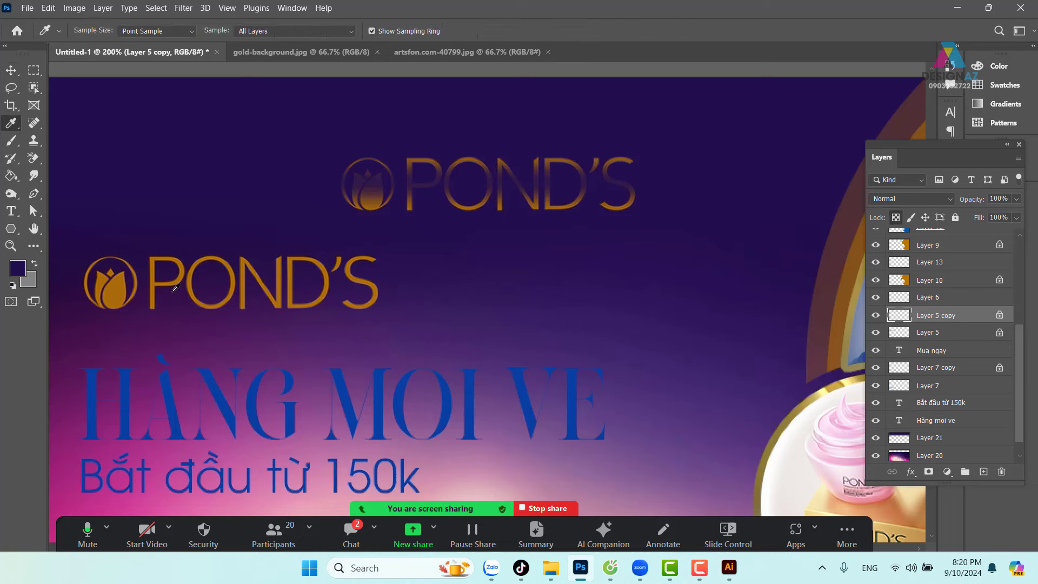
click(117, 284)
click(18, 268)
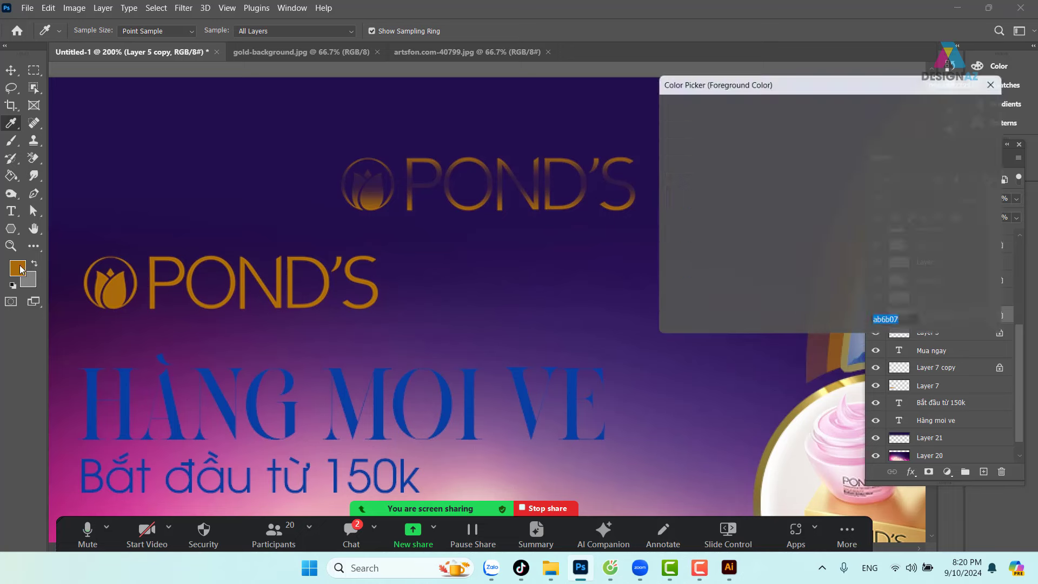
click(769, 110)
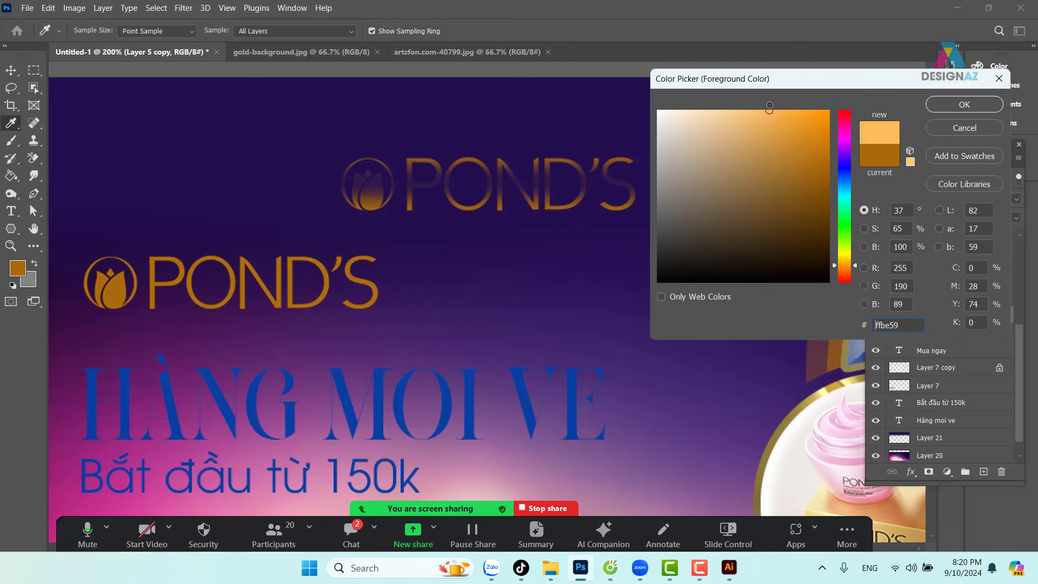
click(978, 105)
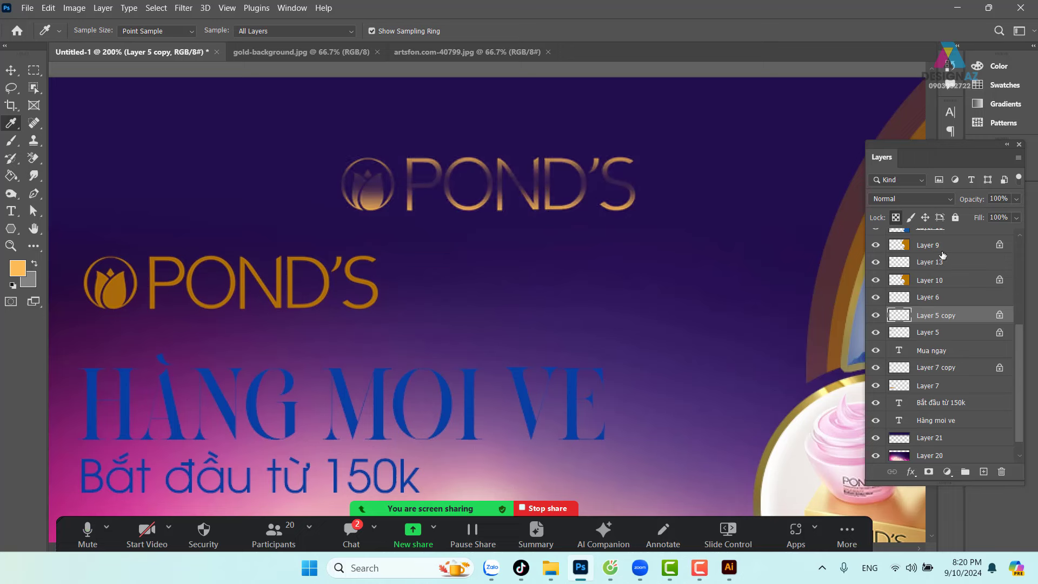
Move the lighter logo copy down onto the original POND'S logo and zoom out.
key(v)
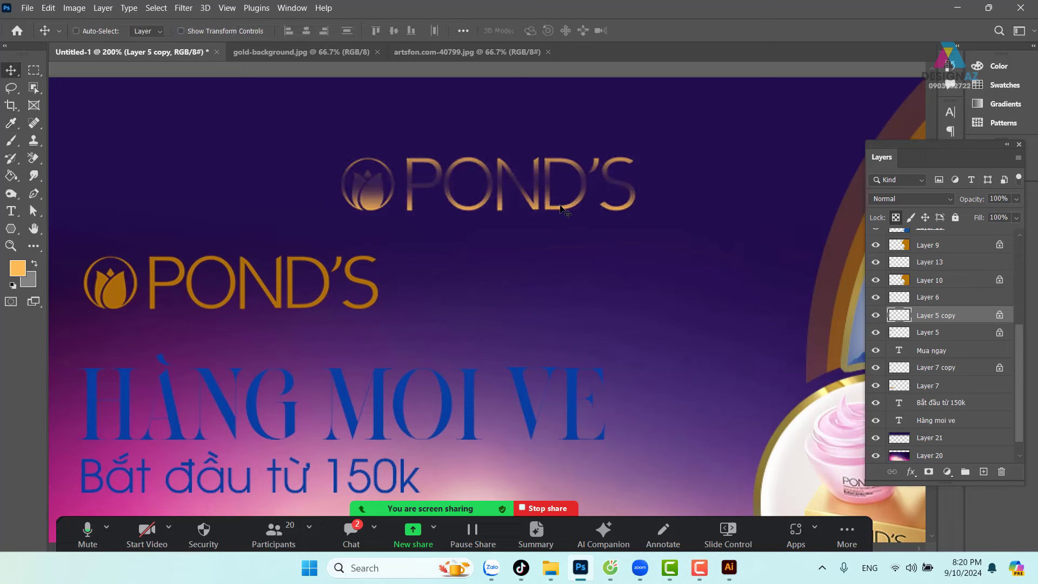
mouse_move(562, 201)
mouse_down()
mouse_move(427, 269)
mouse_move(300, 307)
mouse_up()
drag(420, 296, 698, 215)
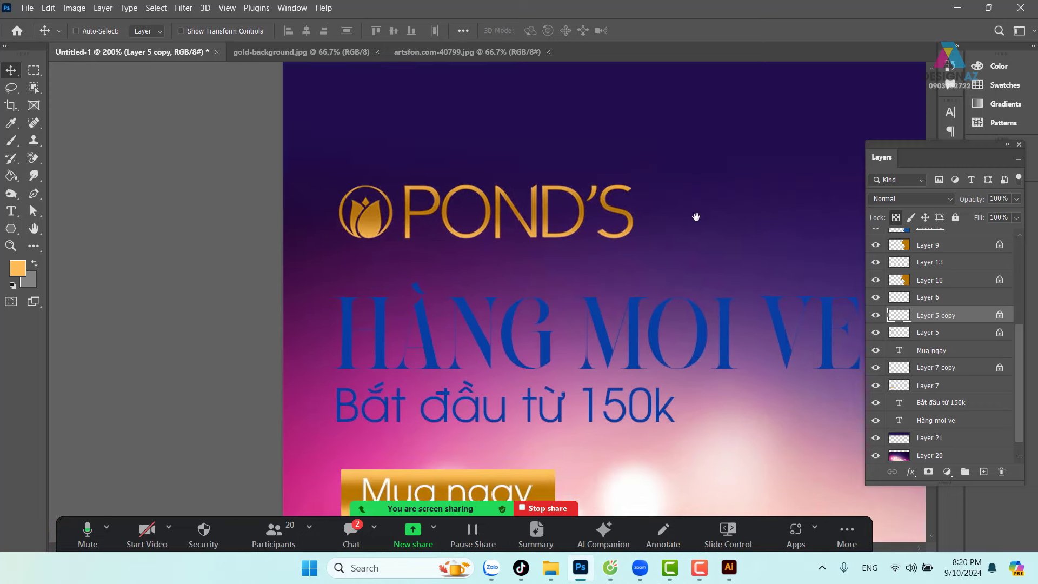
key(ctrl+minus)
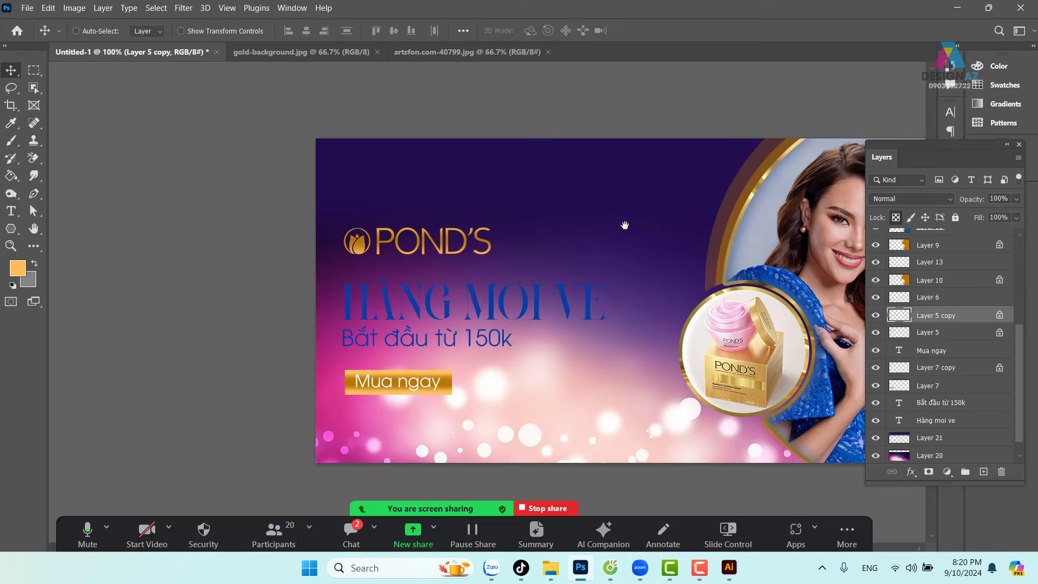
Recolour the HÀNG MOI VE headline pale pink #fbe1f3, sampled from the cream jar.
right_click(538, 308)
click(546, 311)
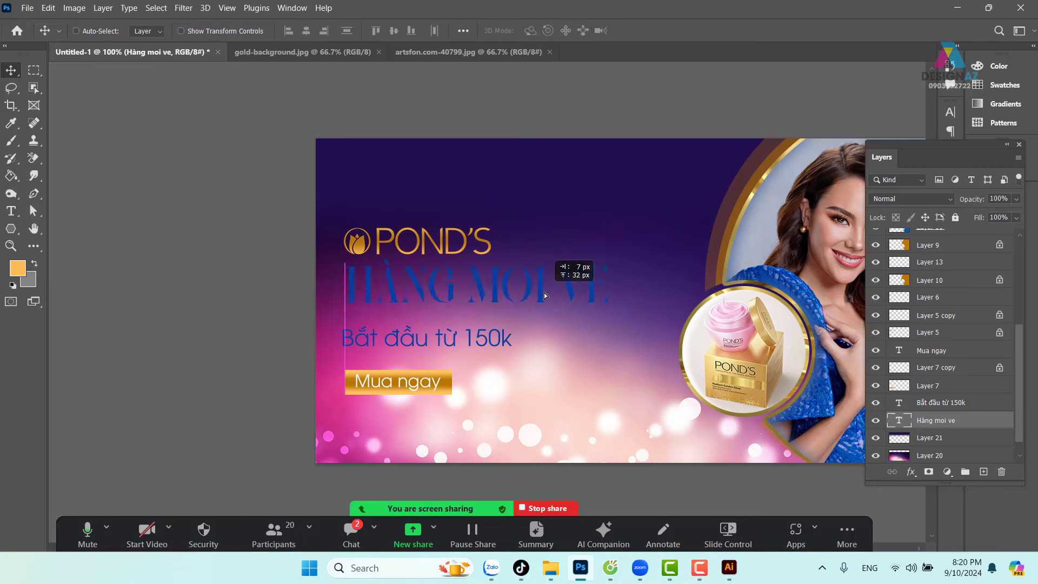
key(t)
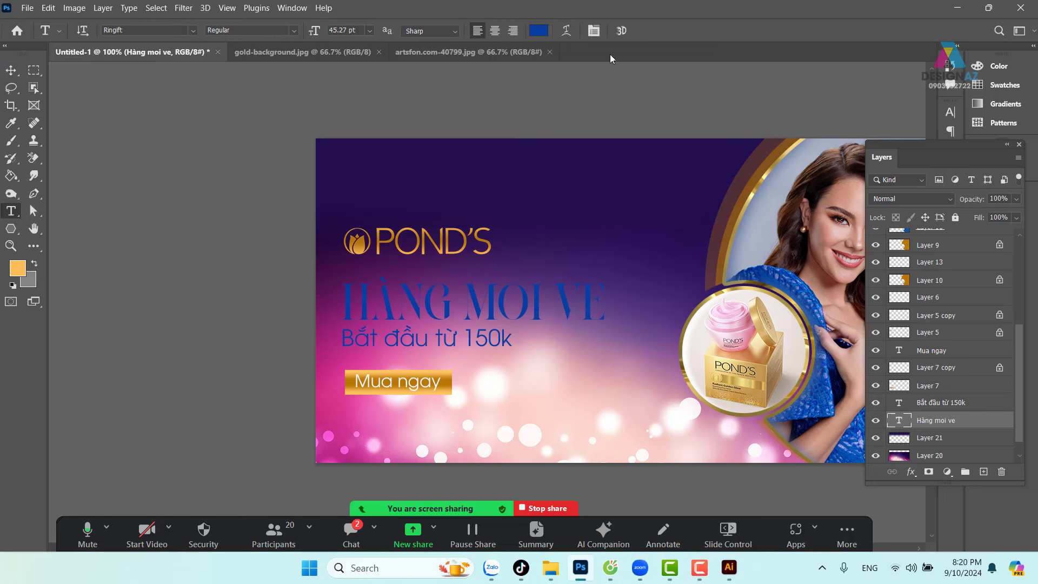
click(537, 33)
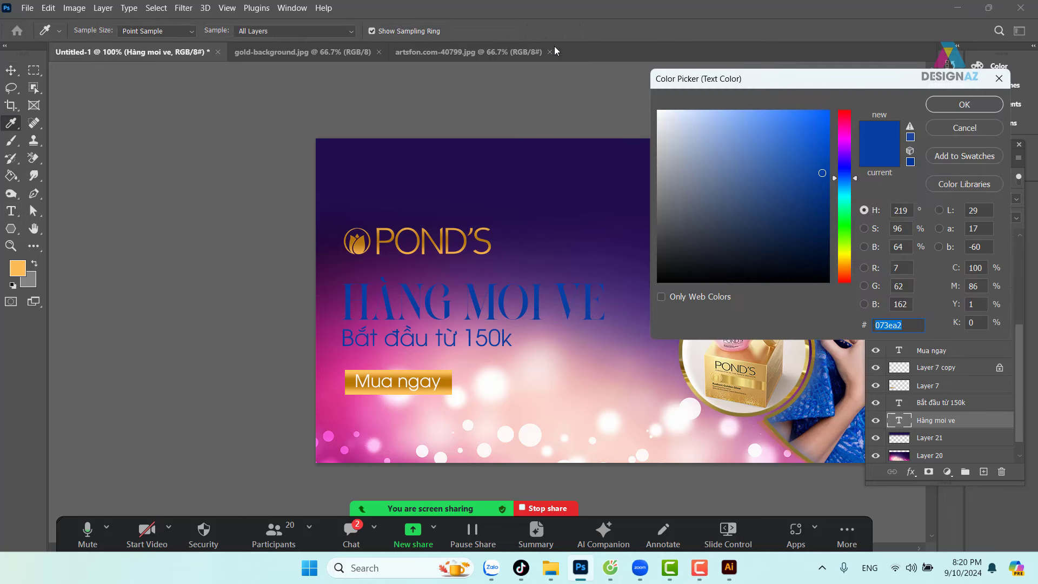
drag(793, 85, 250, 132)
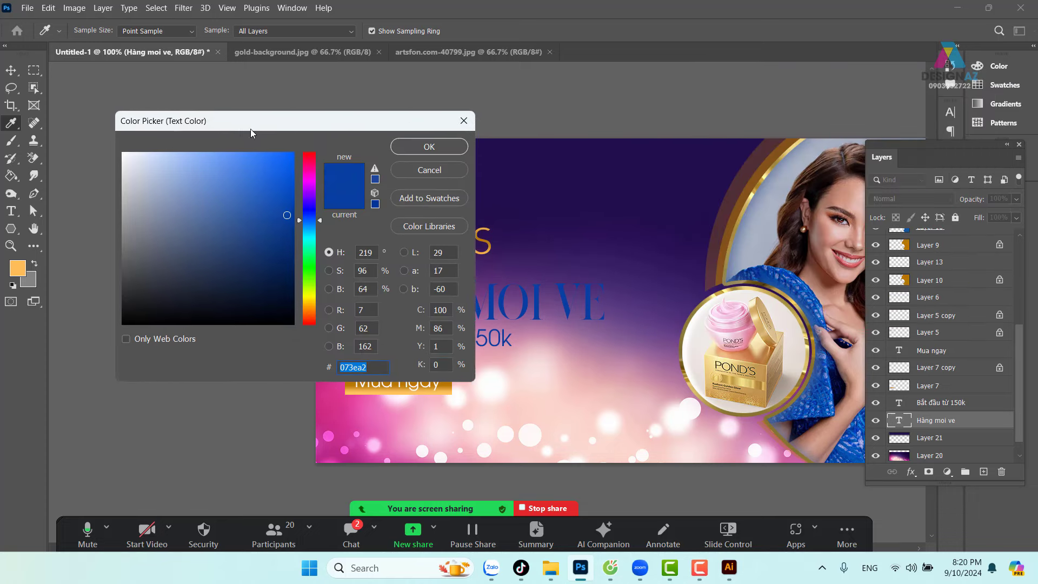
click(717, 312)
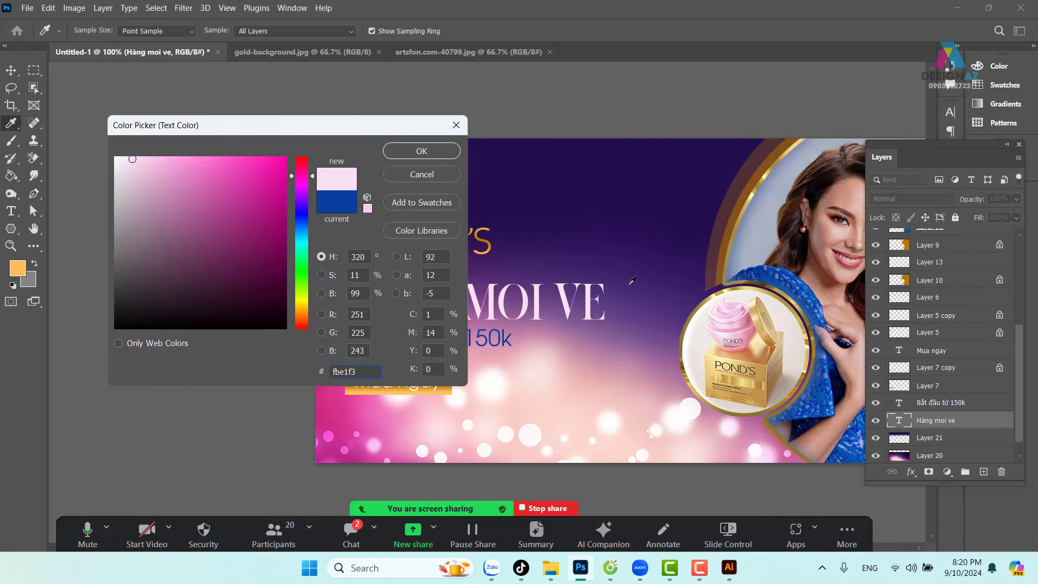
click(427, 152)
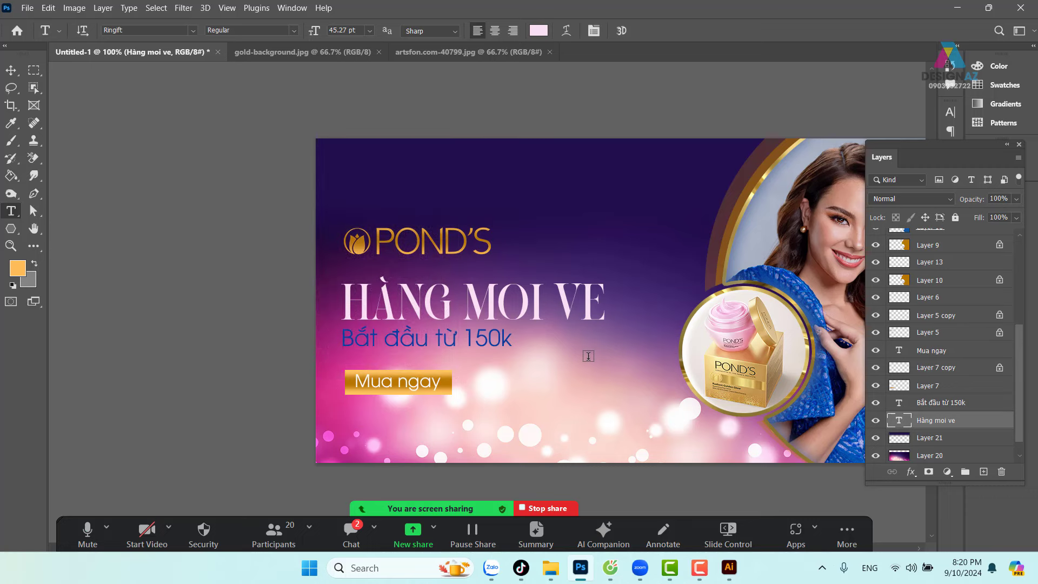
click(12, 73)
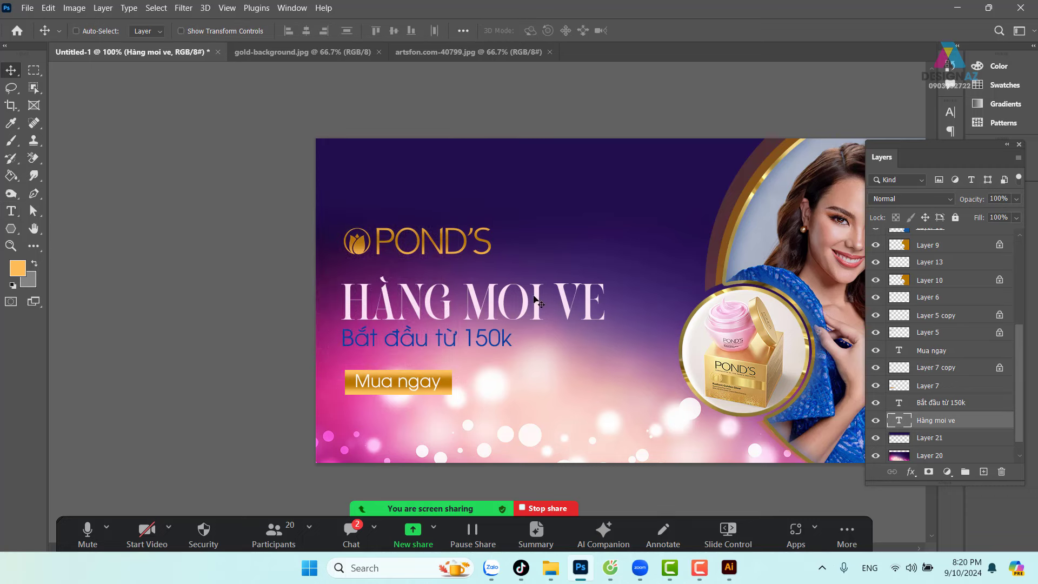
drag(541, 306, 463, 282)
Set the 'Bắt đầu từ 150k' text colour to the headline's pale pink using the eyedropper.
right_click(425, 316)
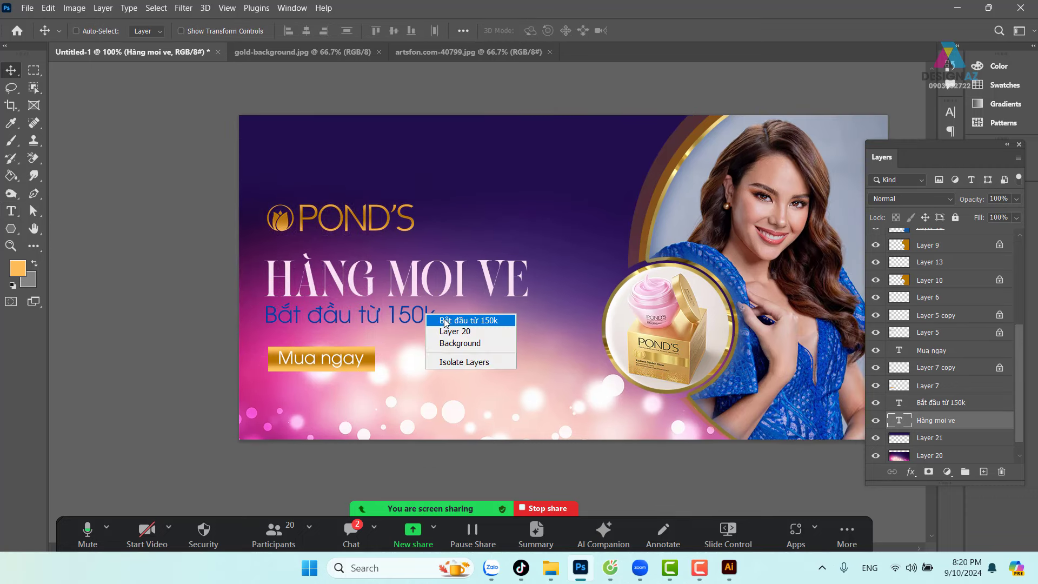
click(459, 323)
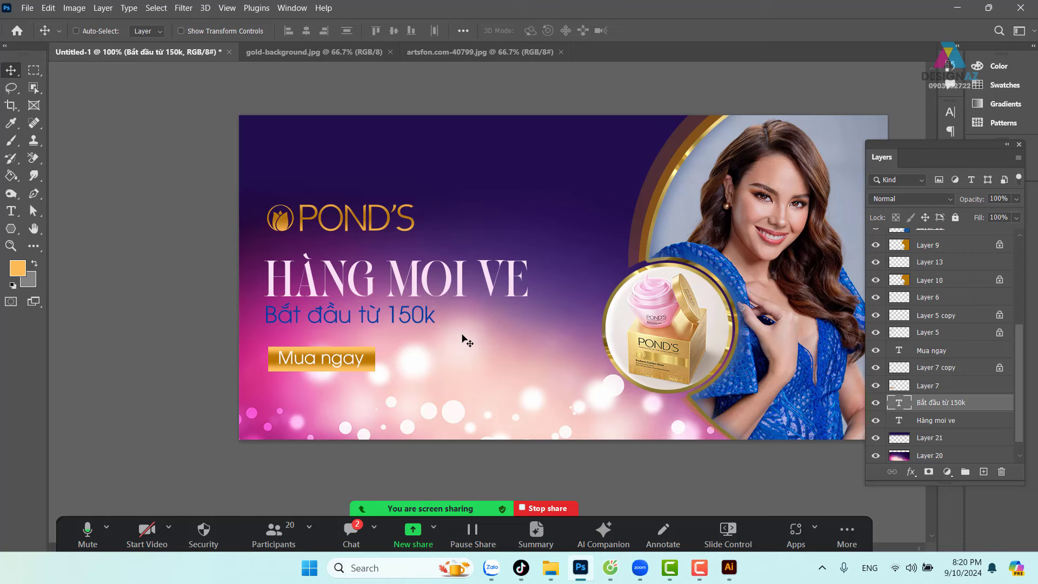
key(t)
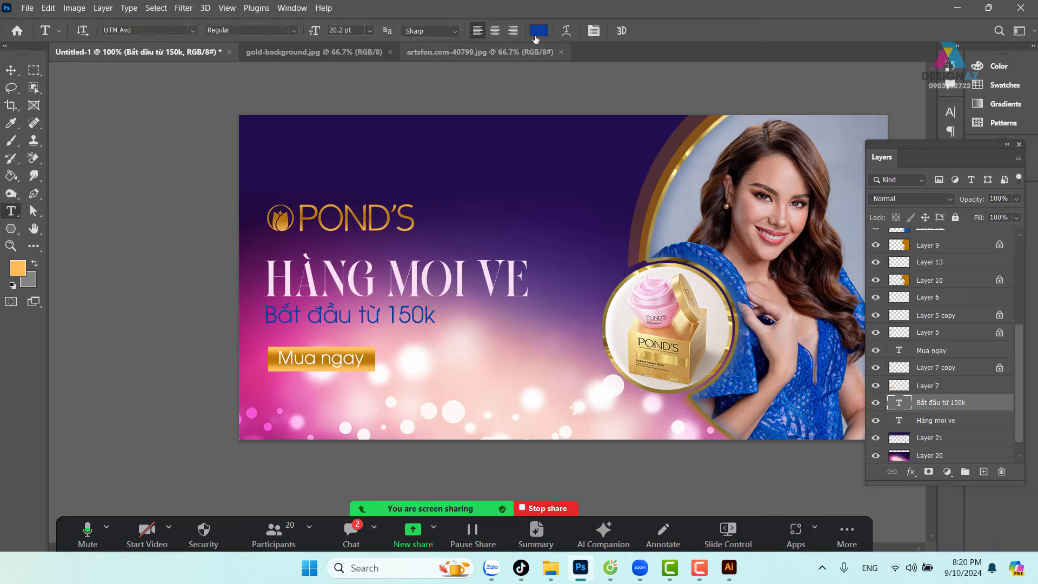
click(567, 30)
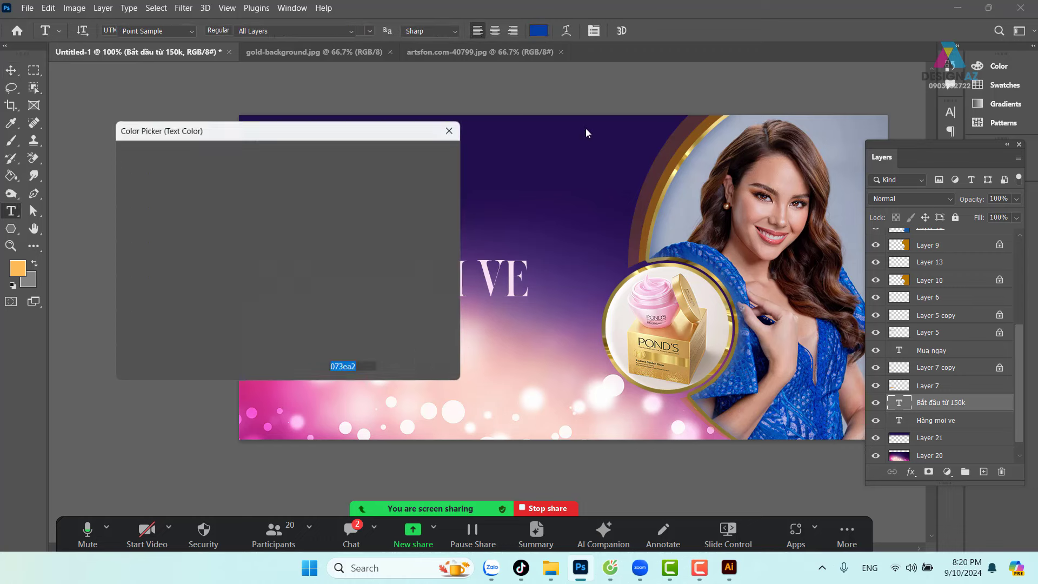
click(646, 288)
click(433, 156)
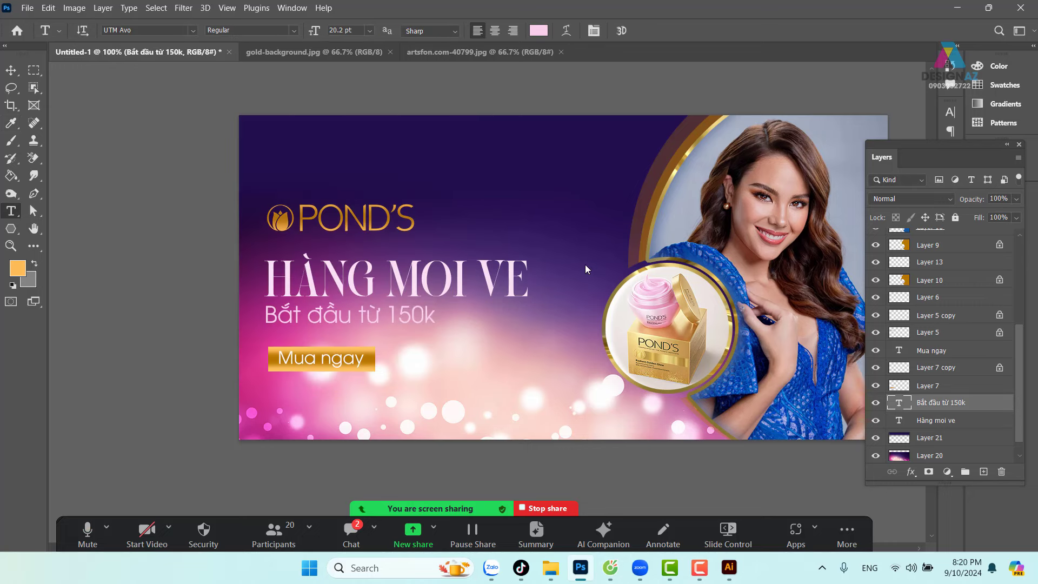
click(11, 75)
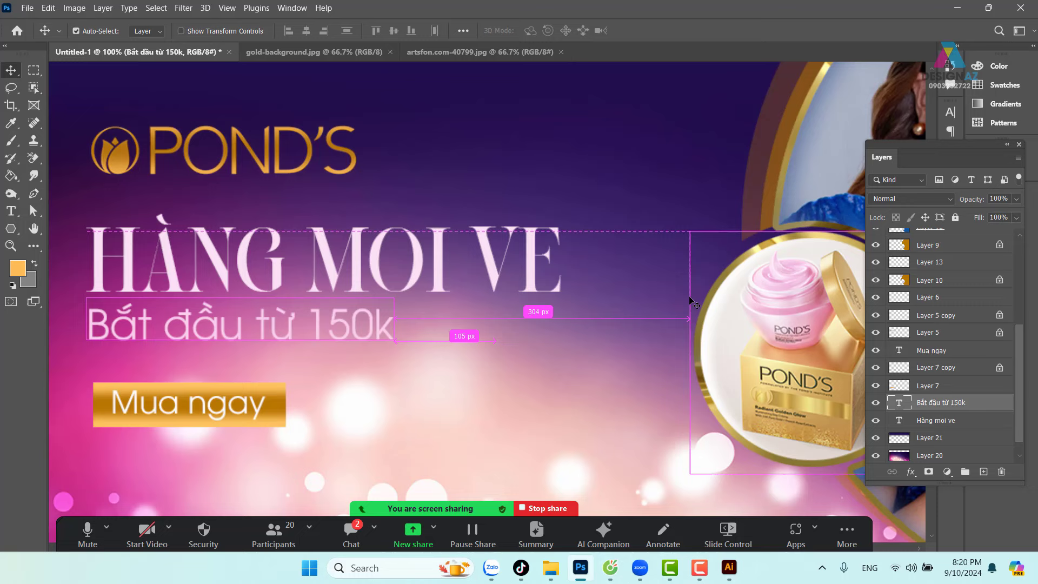
scroll(502, 304, up, 1)
drag(517, 307, 682, 282)
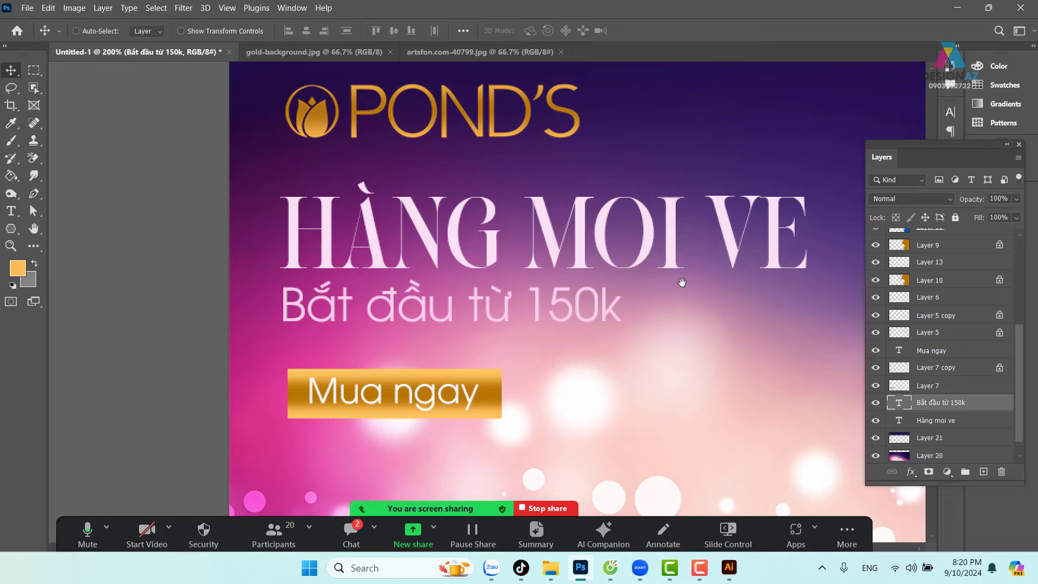
Duplicate the 'Bắt đầu từ 150k' subtitle and place the copy beside the POND'S logo.
right_click(609, 310)
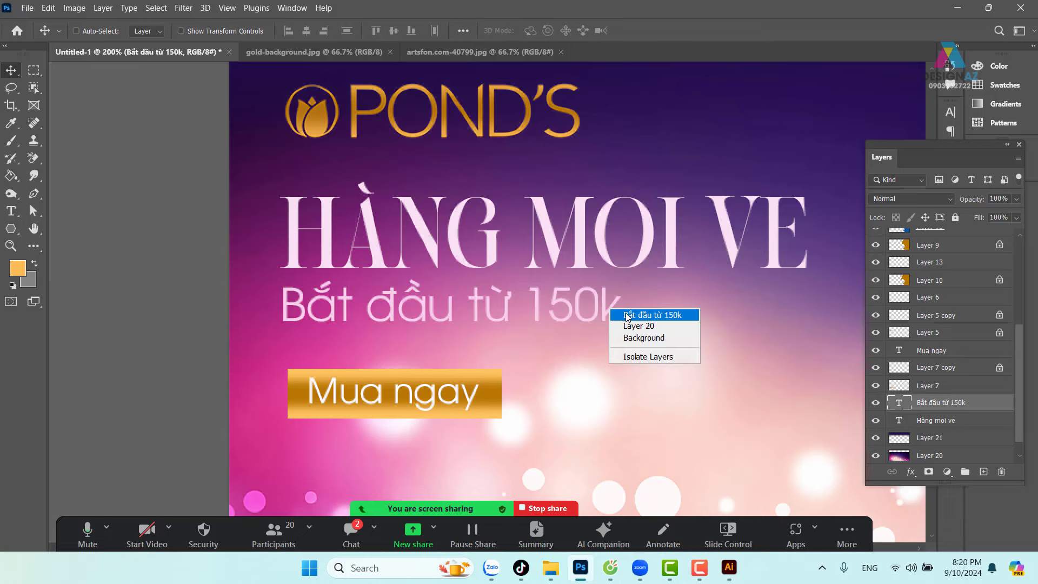
click(627, 315)
mouse_move(598, 308)
mouse_down()
mouse_move(637, 285)
mouse_move(602, 348)
mouse_move(540, 296)
mouse_up()
mouse_move(468, 270)
mouse_down()
mouse_move(785, 274)
mouse_move(765, 108)
mouse_up()
drag(678, 155, 636, 154)
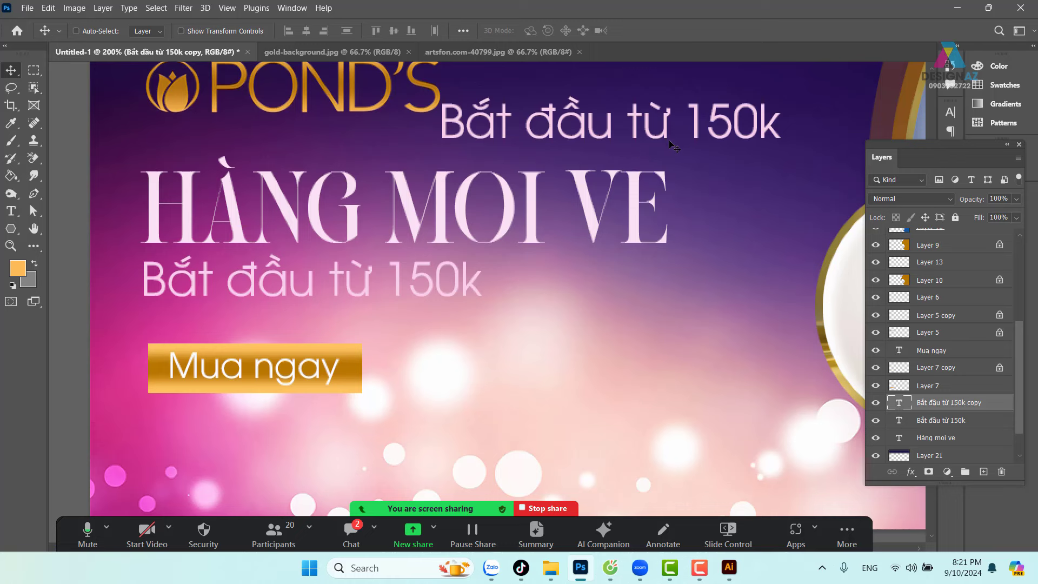
drag(671, 145, 673, 153)
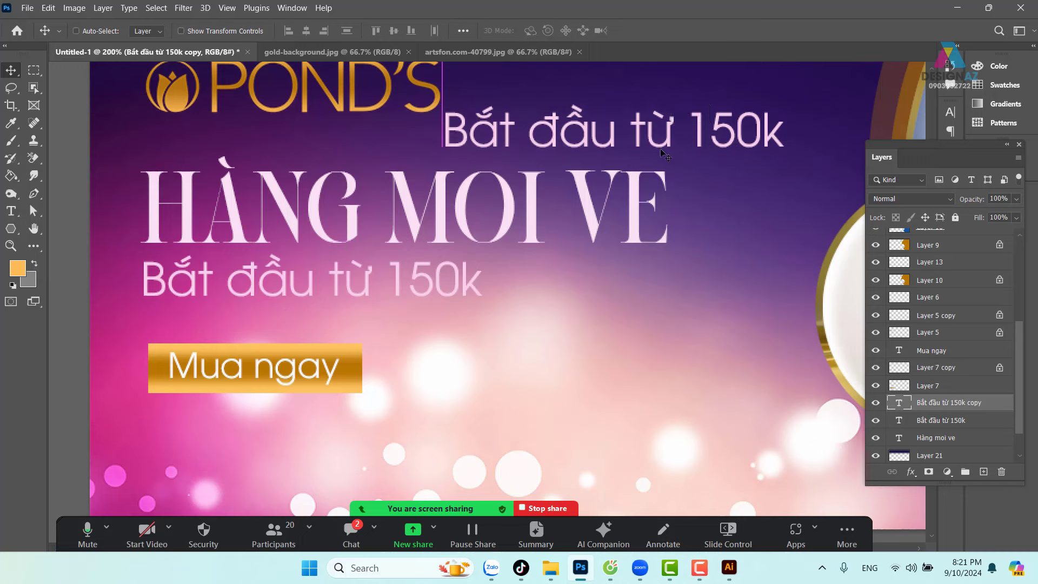
Colour the subtitle copy dark mauve #a74f7a.
key(t)
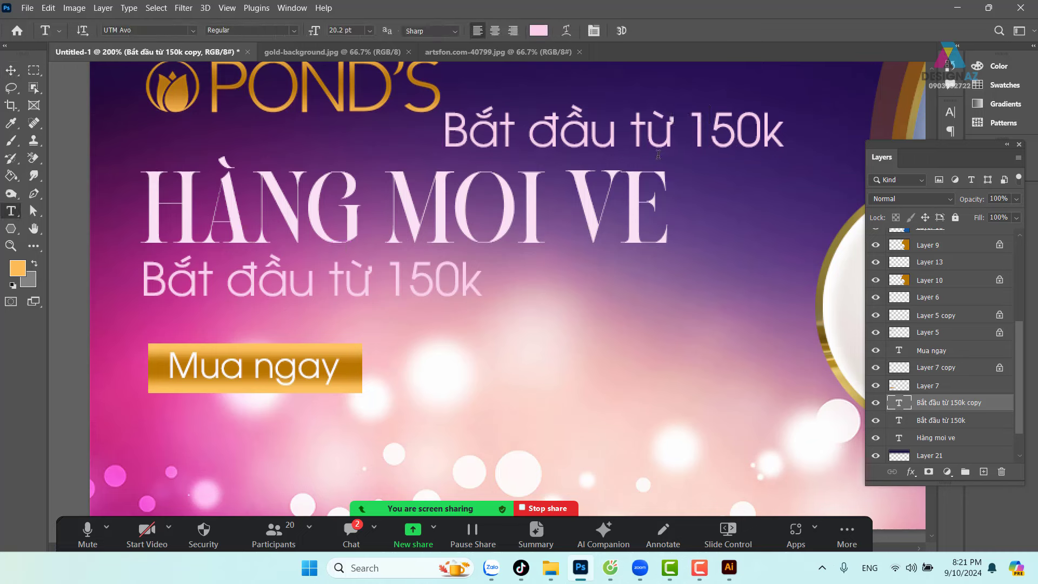
click(538, 31)
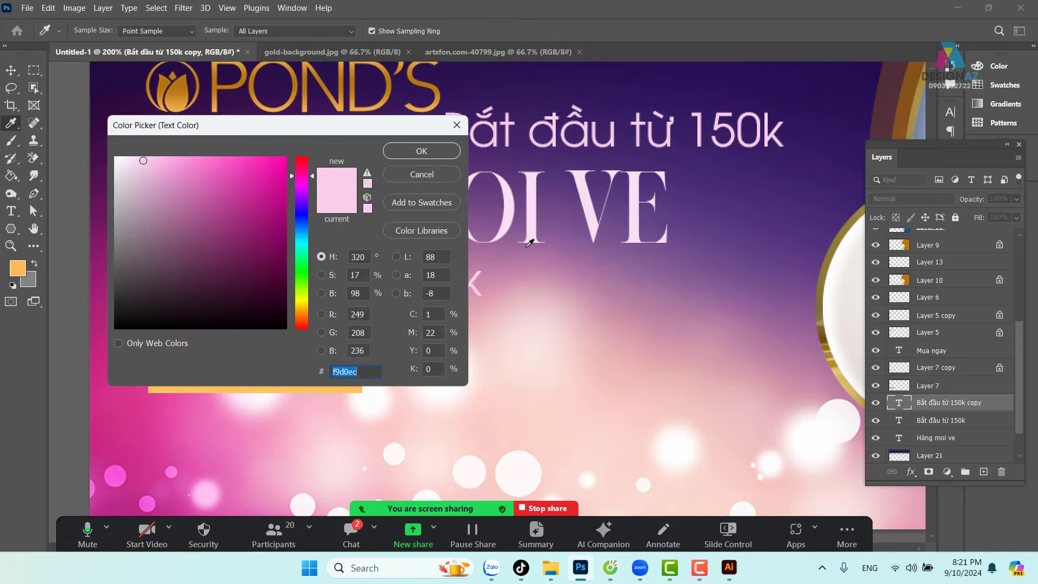
mouse_move(376, 136)
mouse_down()
mouse_move(662, 186)
mouse_move(843, 189)
mouse_up()
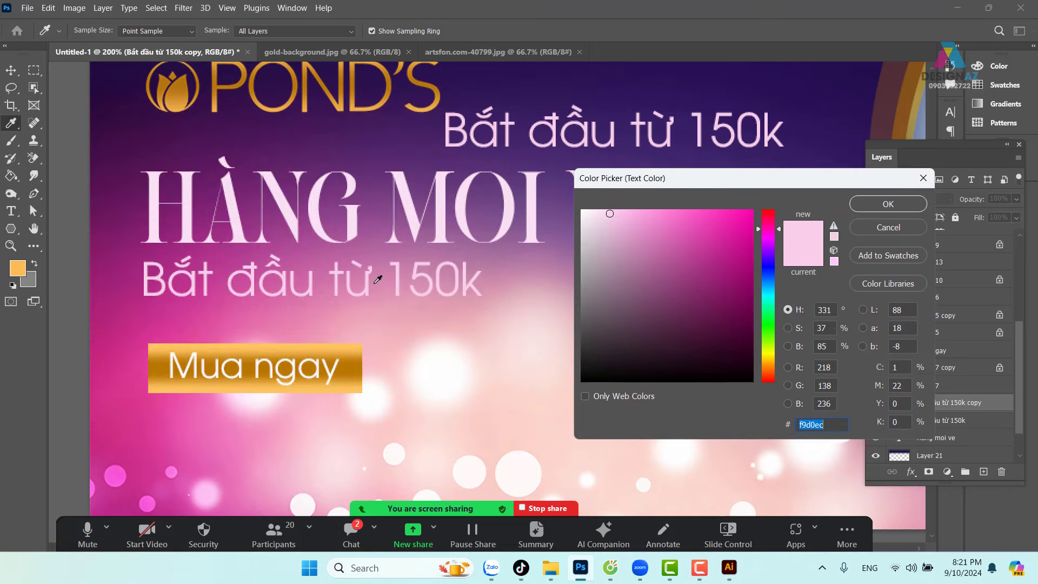
click(376, 281)
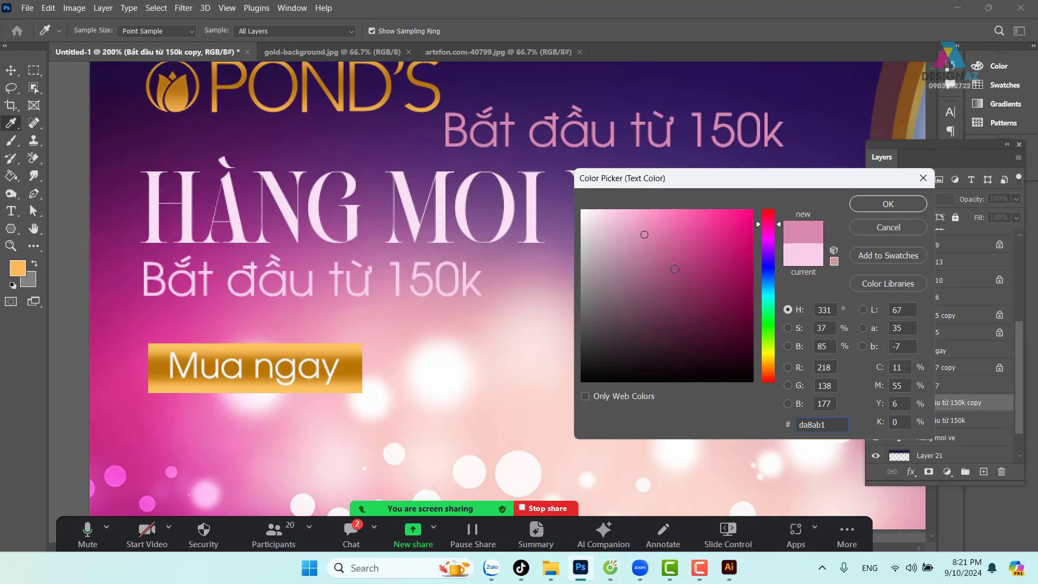
click(673, 269)
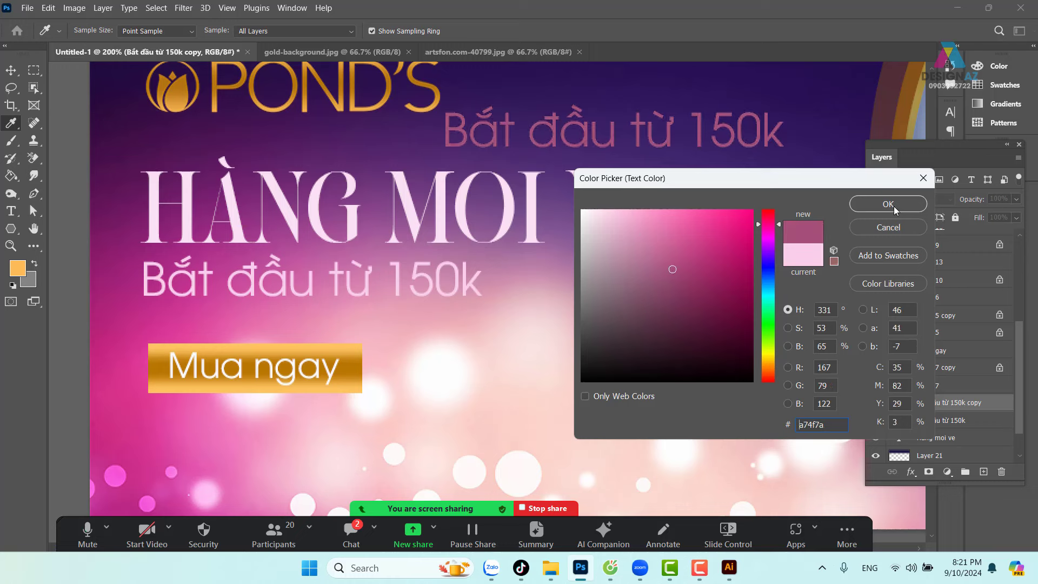
click(889, 204)
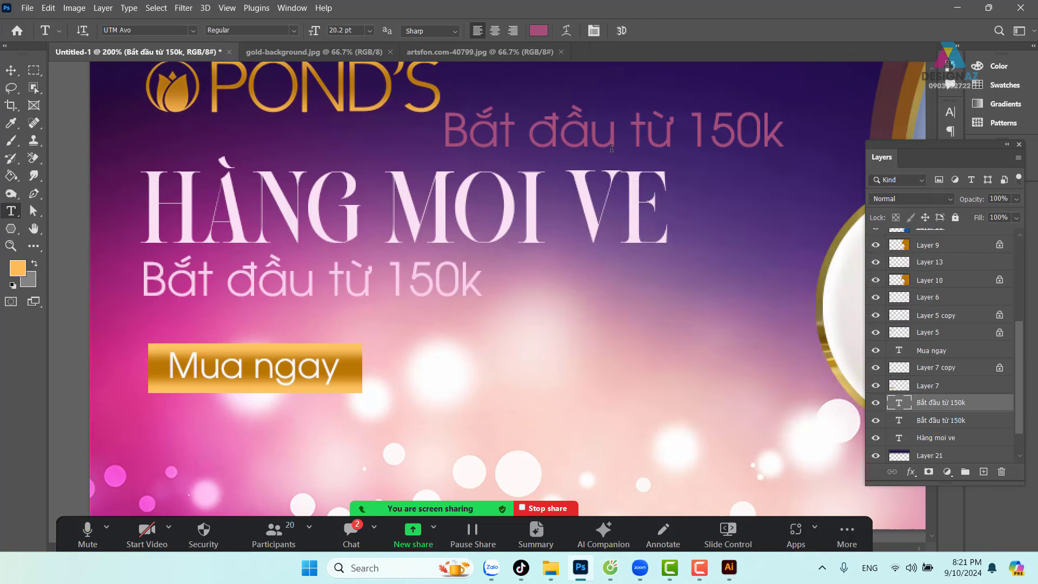
click(14, 70)
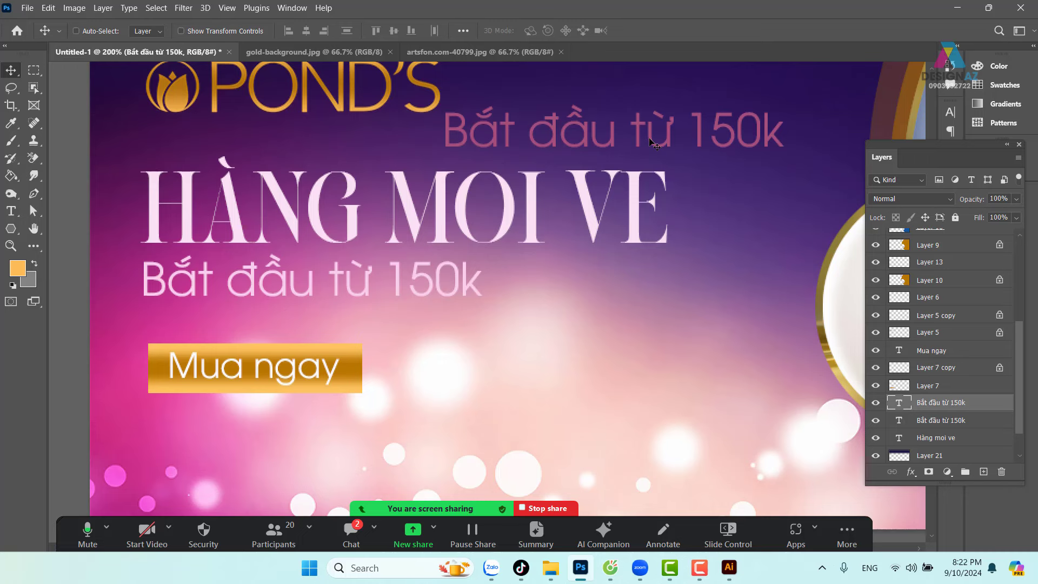
Rasterize the mauve subtitle copy and apply a 2.3 px Gaussian Blur.
click(183, 7)
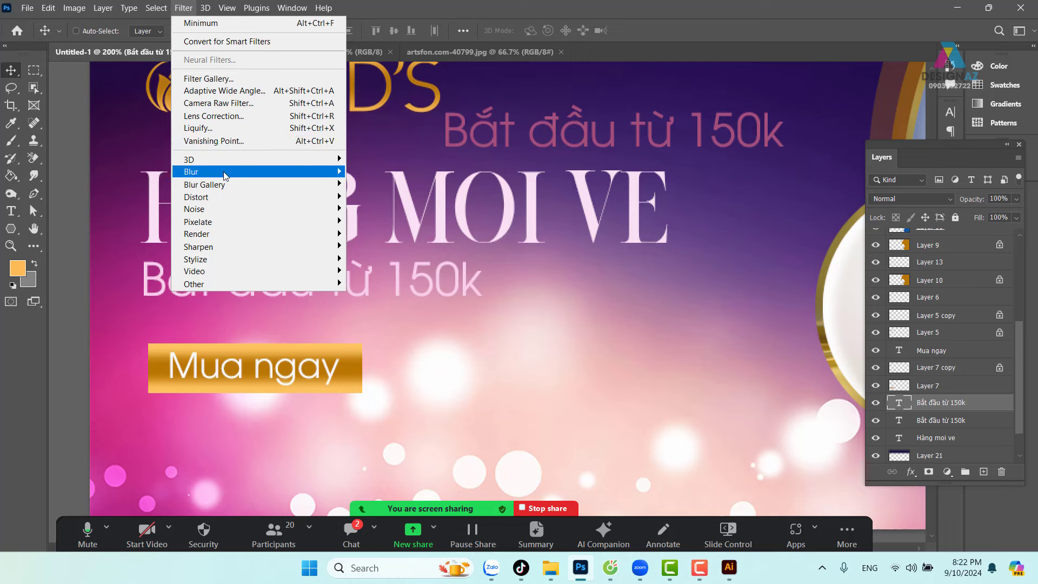
mouse_move(244, 172)
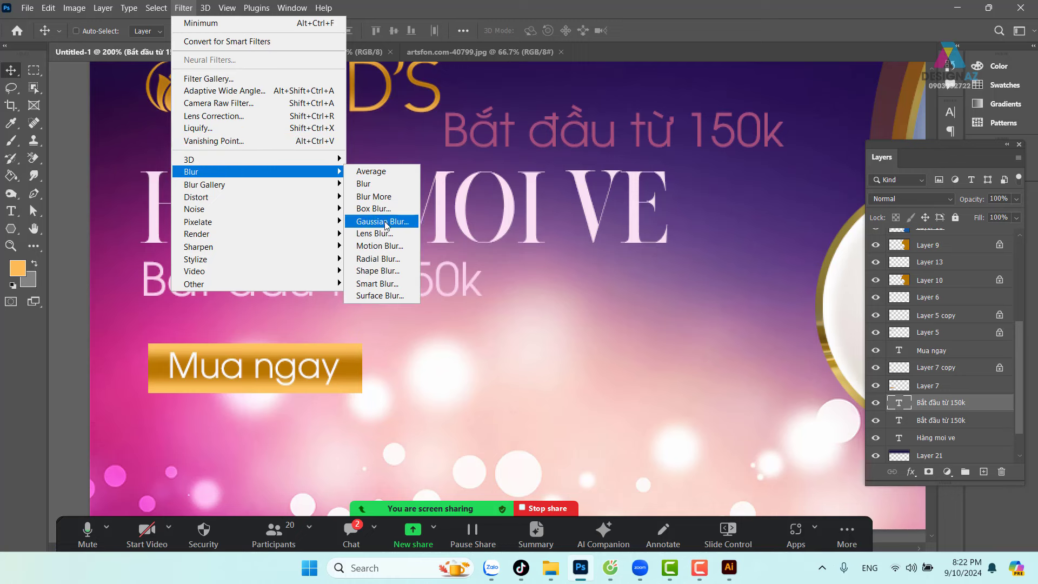
click(385, 222)
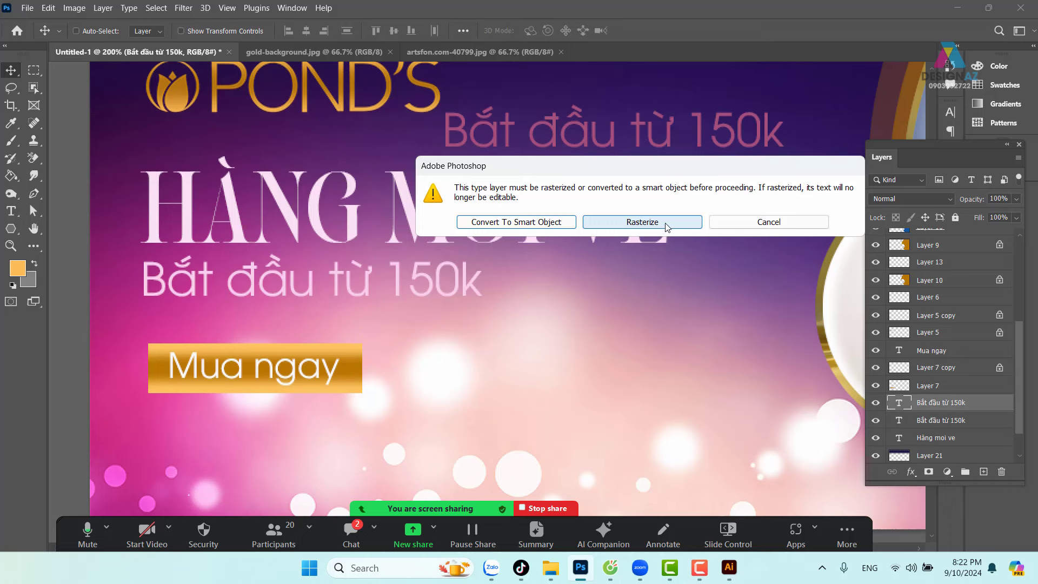
click(665, 224)
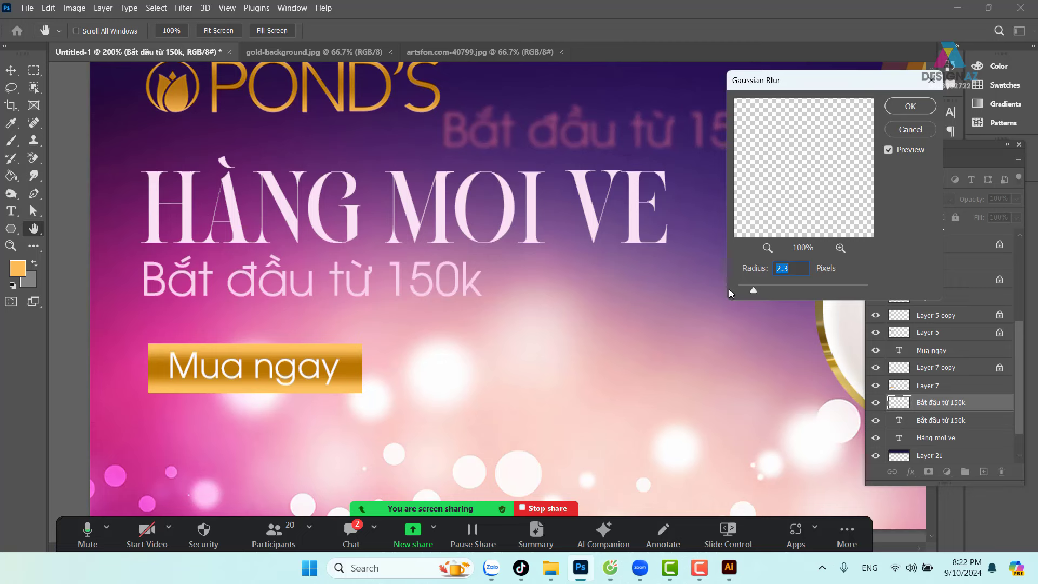
click(911, 106)
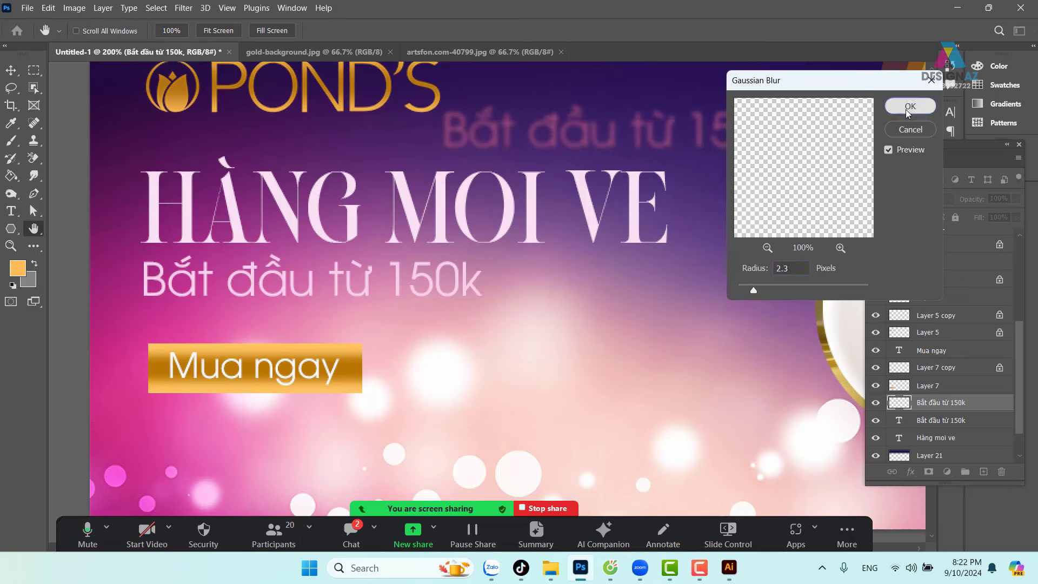
Place the blurred copy just behind the 'Bắt đầu từ 150k' subtitle, slightly offset as a shadow.
mouse_move(707, 160)
mouse_down()
mouse_move(552, 298)
mouse_move(426, 290)
mouse_up()
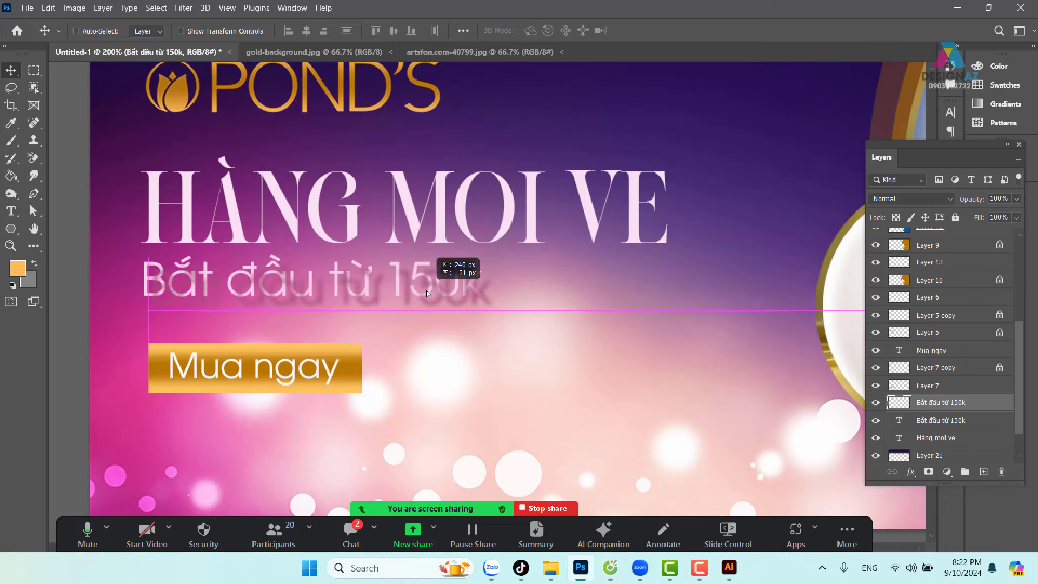
key(ctrl)
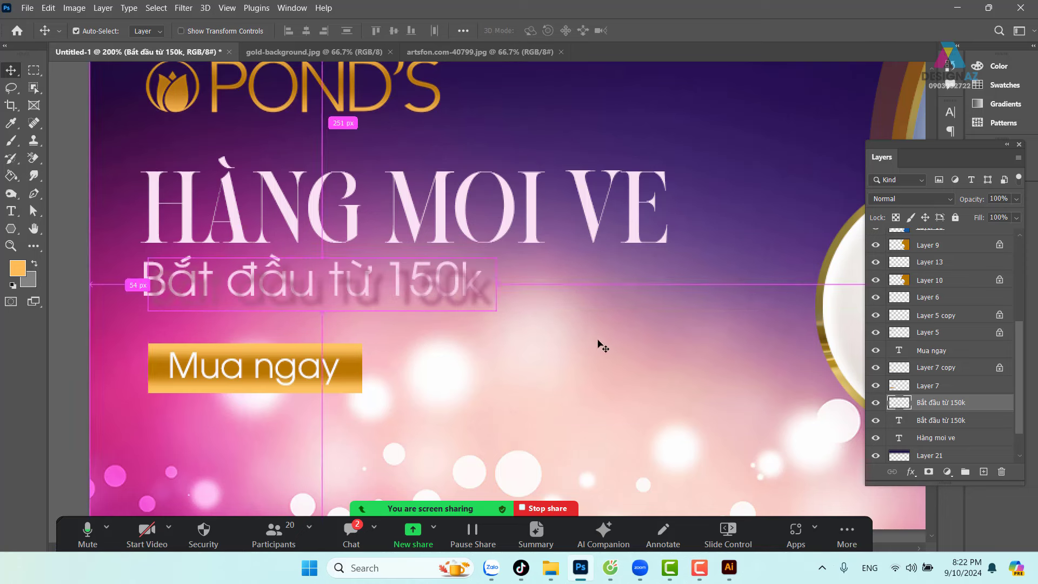
key(ctrl+bracketleft)
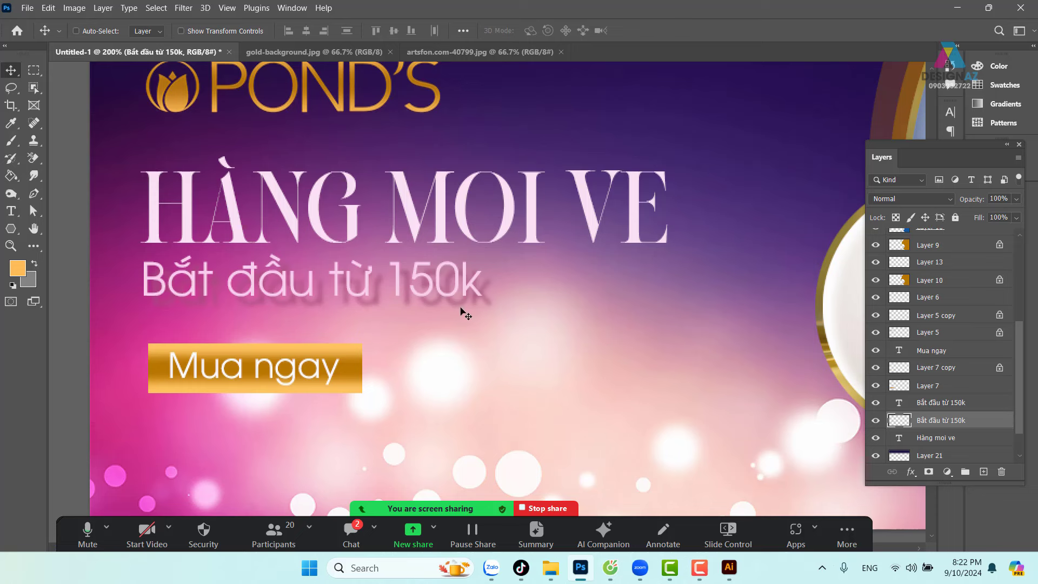
drag(462, 307, 453, 300)
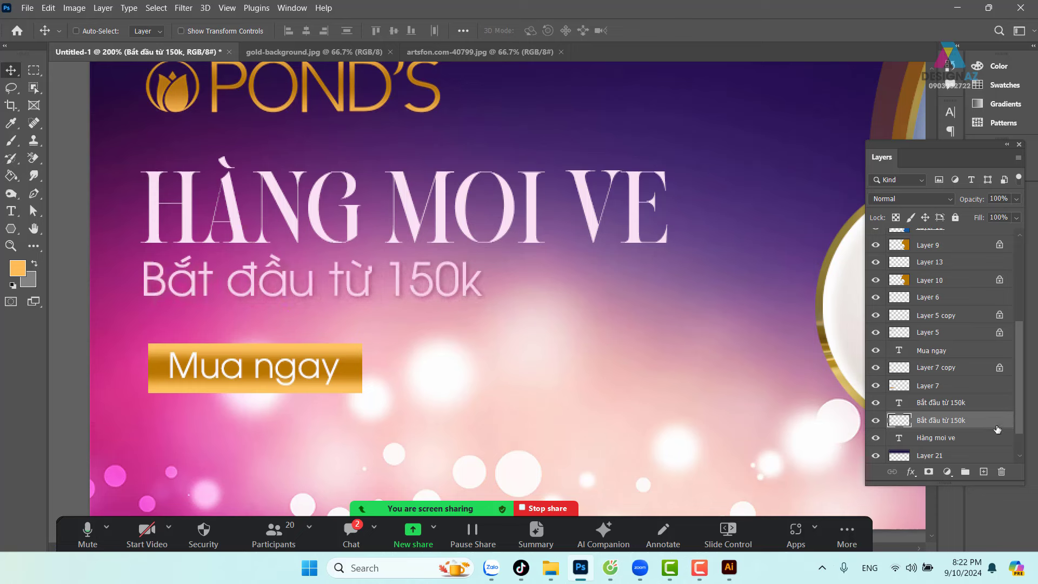
click(876, 421)
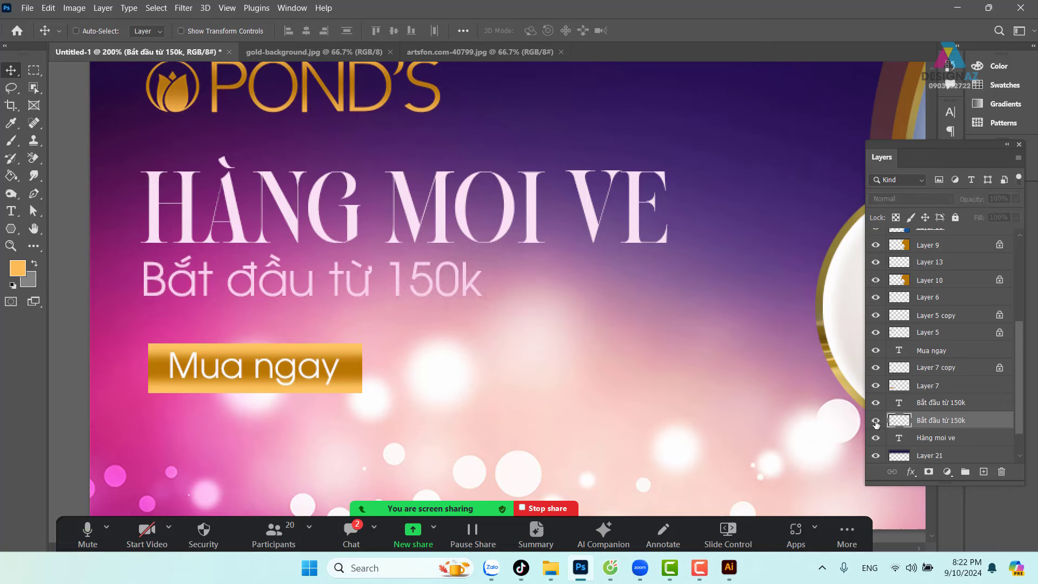
click(876, 421)
click(876, 420)
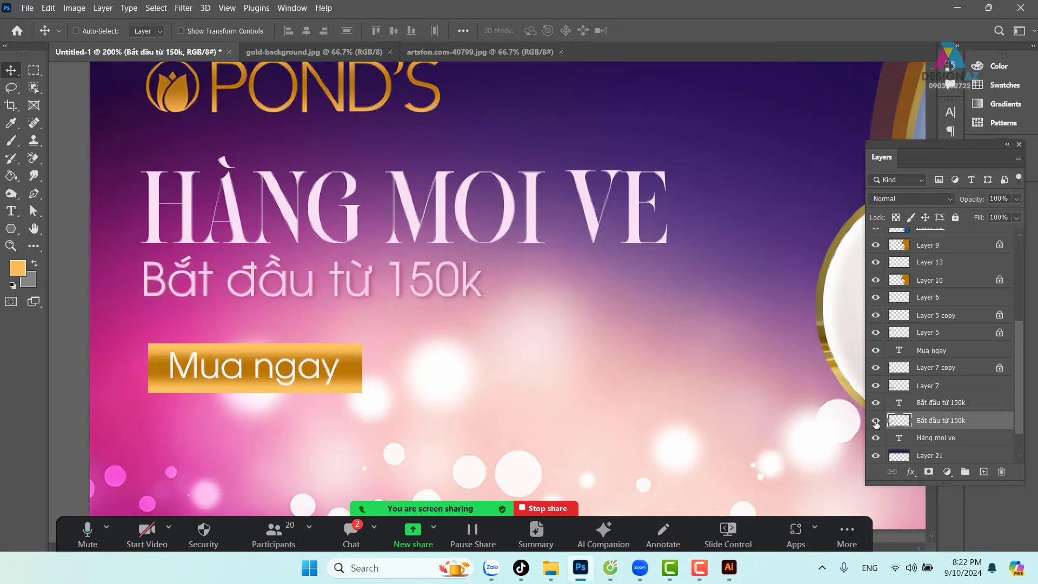
Check the subtitle's spacing and nudge the gold button copy layer slightly.
key(ctrl+minus)
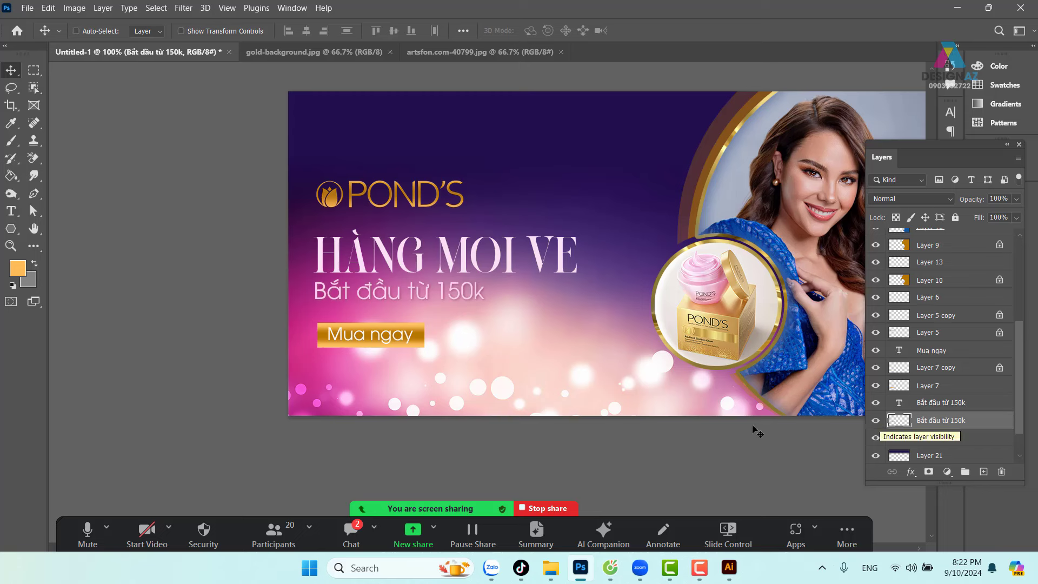
drag(504, 330, 591, 314)
key(ctrl+plus)
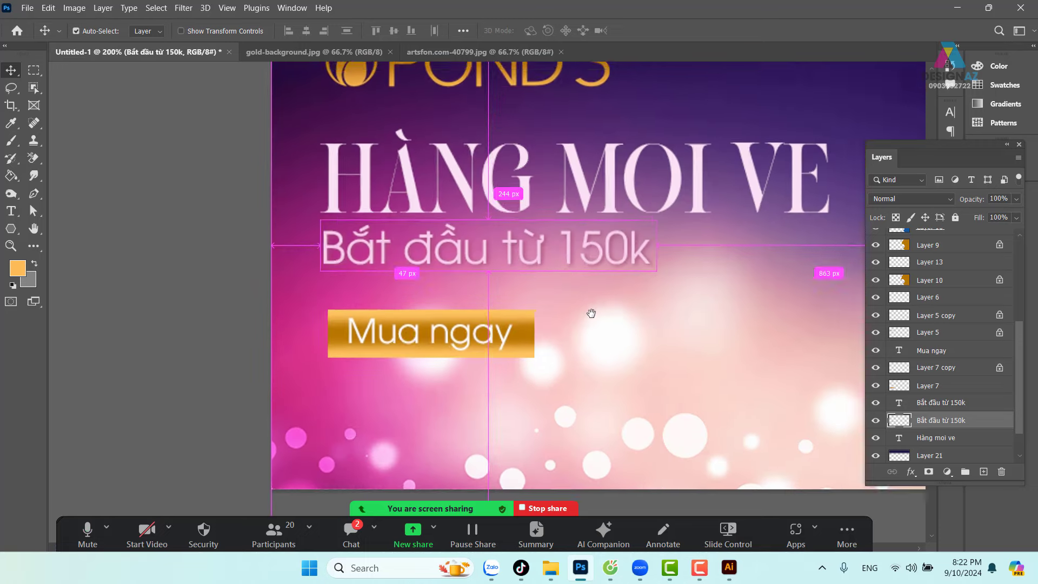
drag(533, 336, 560, 346)
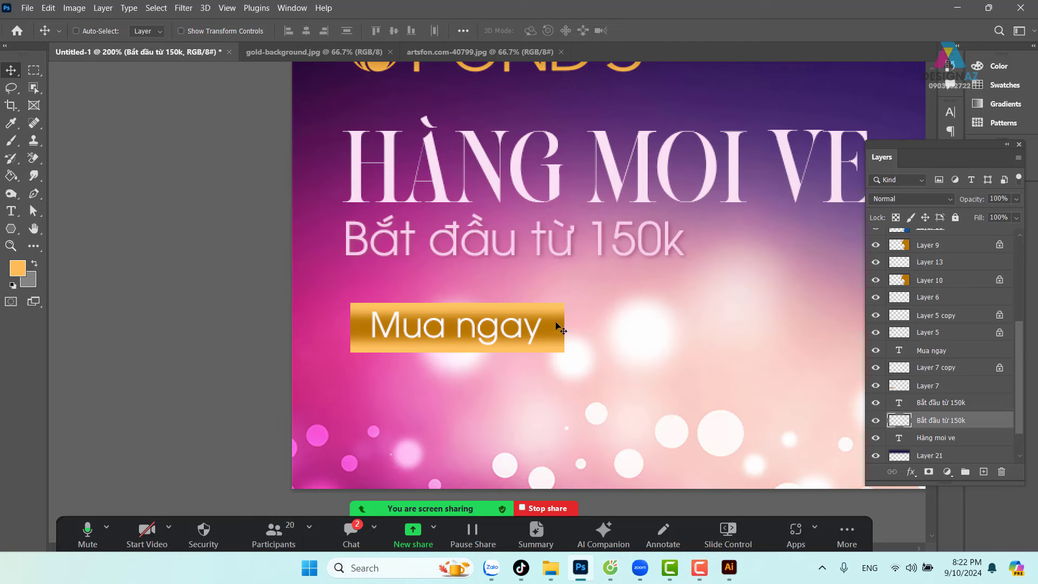
drag(560, 327, 580, 332)
right_click(555, 319)
click(579, 323)
mouse_move(544, 313)
mouse_down()
mouse_move(566, 288)
mouse_move(556, 316)
mouse_up()
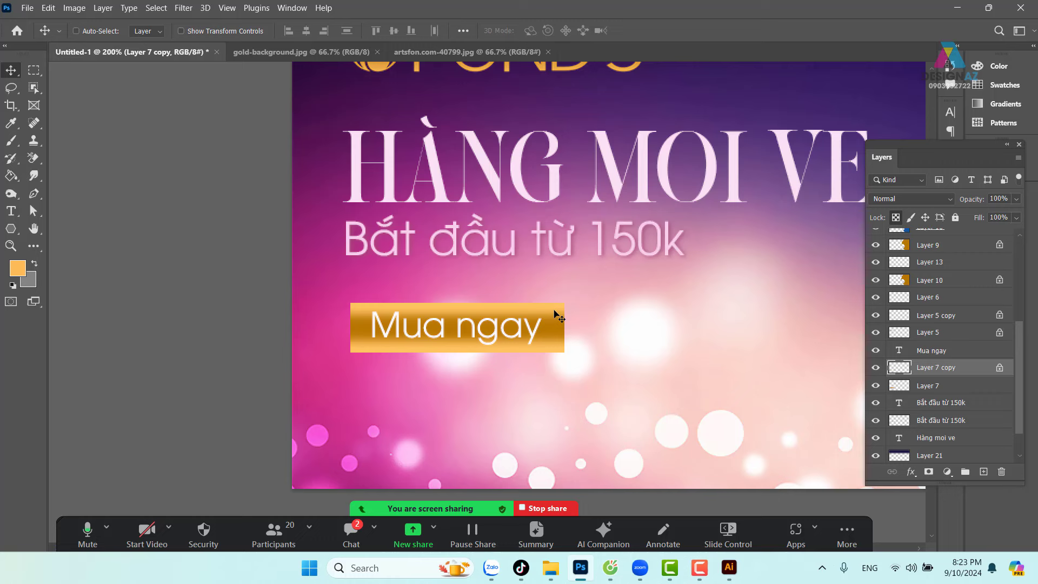
Delete the gold button bar copy and pick the brown bar layer under the button.
drag(560, 318, 563, 302)
key(Delete)
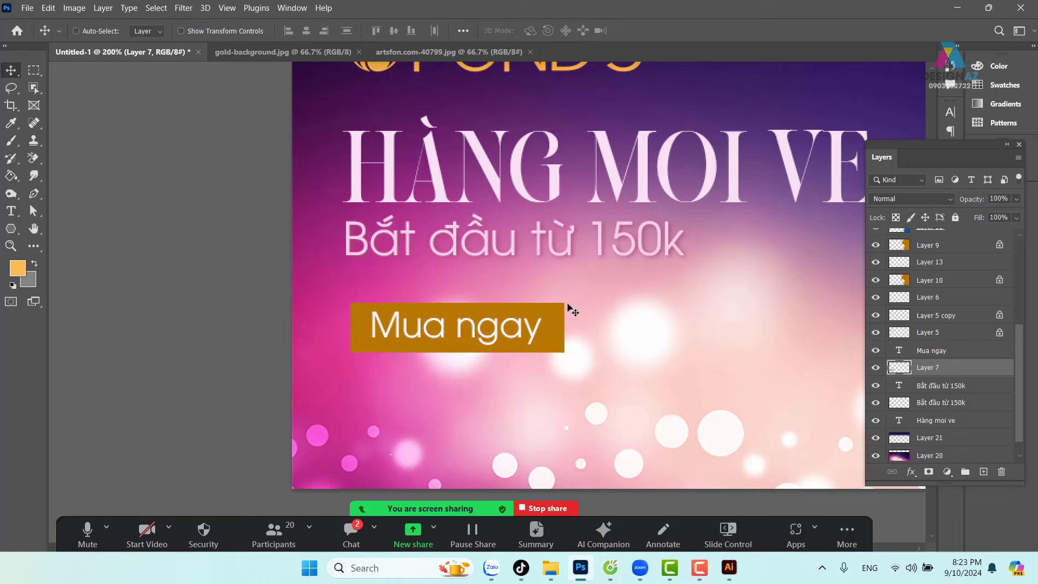
right_click(561, 309)
click(574, 317)
right_click(559, 314)
click(576, 319)
Move the brown button bar away from the Mua ngay text and delete it.
drag(576, 320, 586, 302)
key(ctrl+z)
drag(582, 329, 623, 328)
key(ctrl+z)
drag(569, 323, 794, 315)
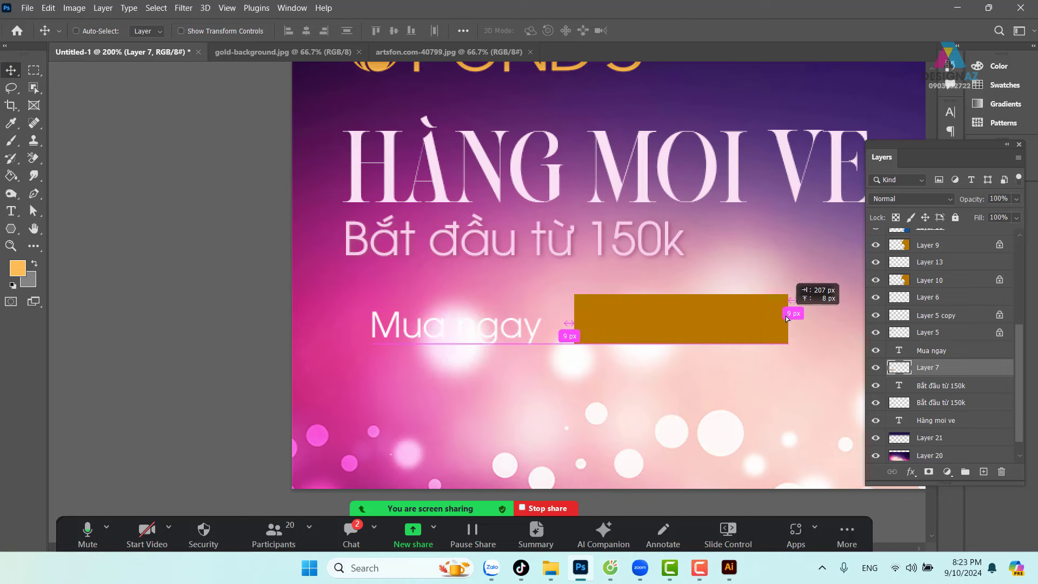
key(Delete)
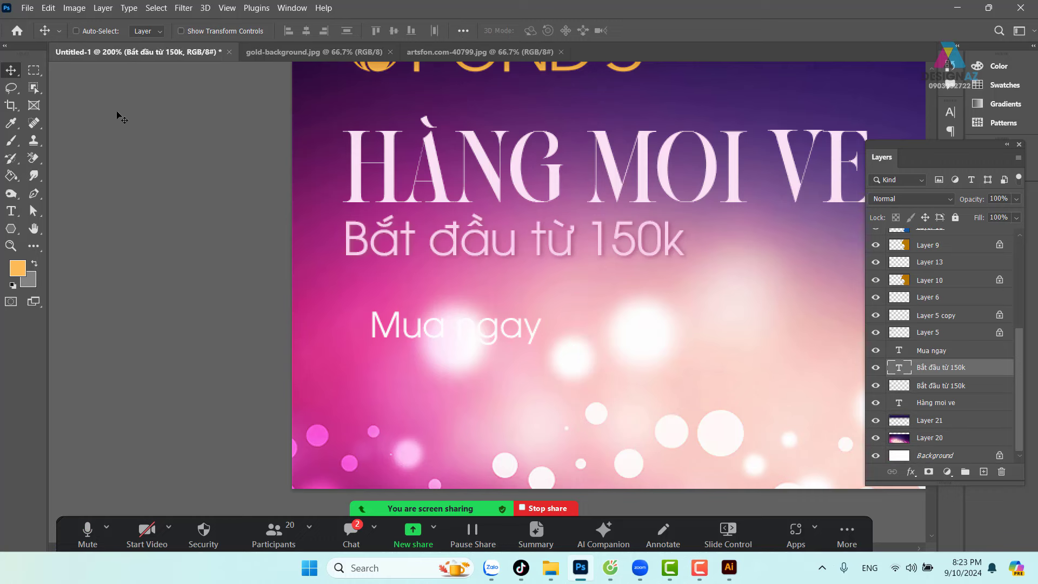
On a new layer, fill a rectangle beside Mua ngay with solid light orange.
click(35, 72)
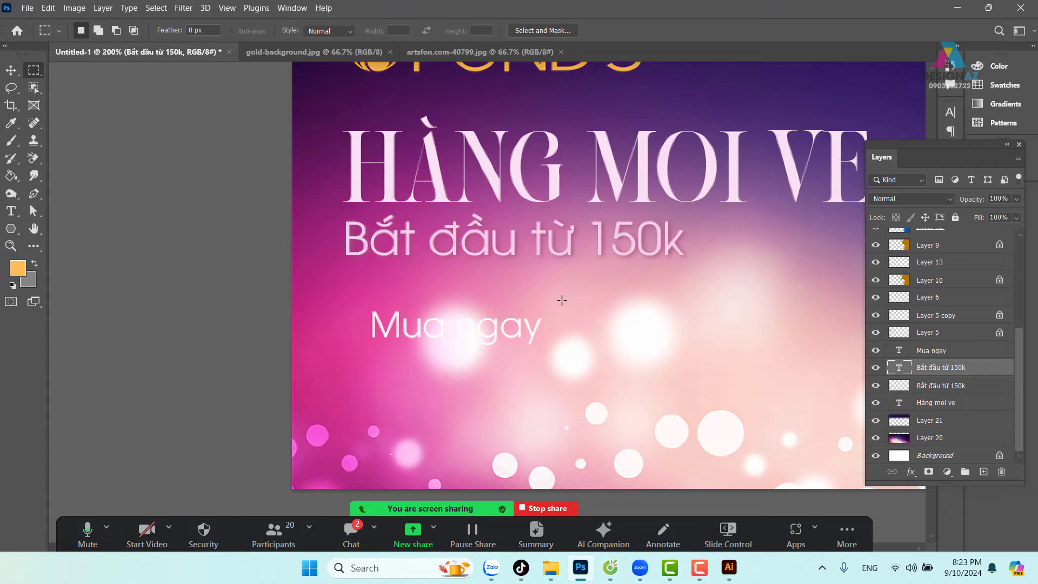
mouse_move(562, 300)
mouse_down()
mouse_move(720, 318)
mouse_move(646, 341)
mouse_up()
key(z)
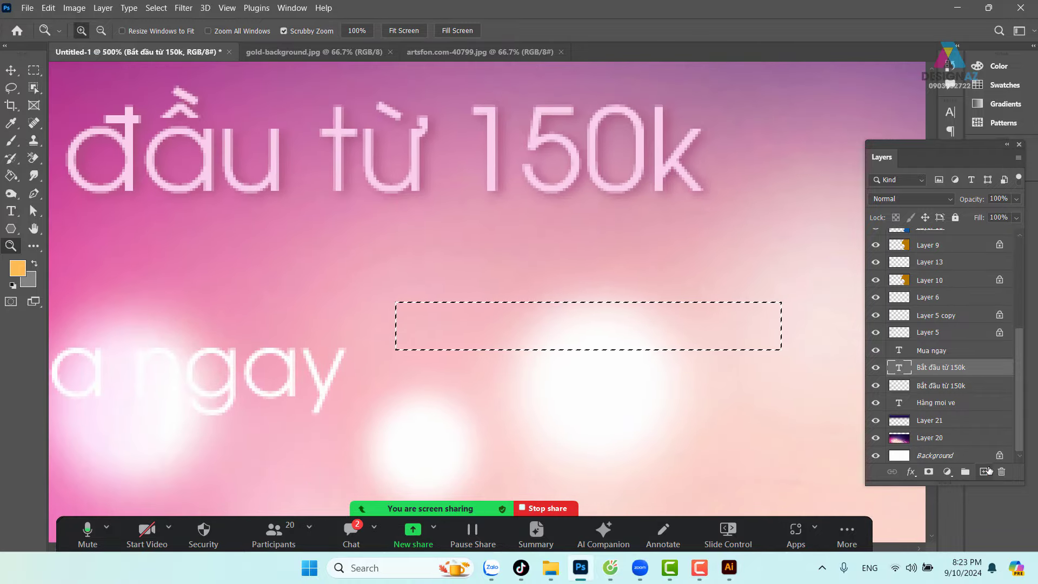
click(983, 472)
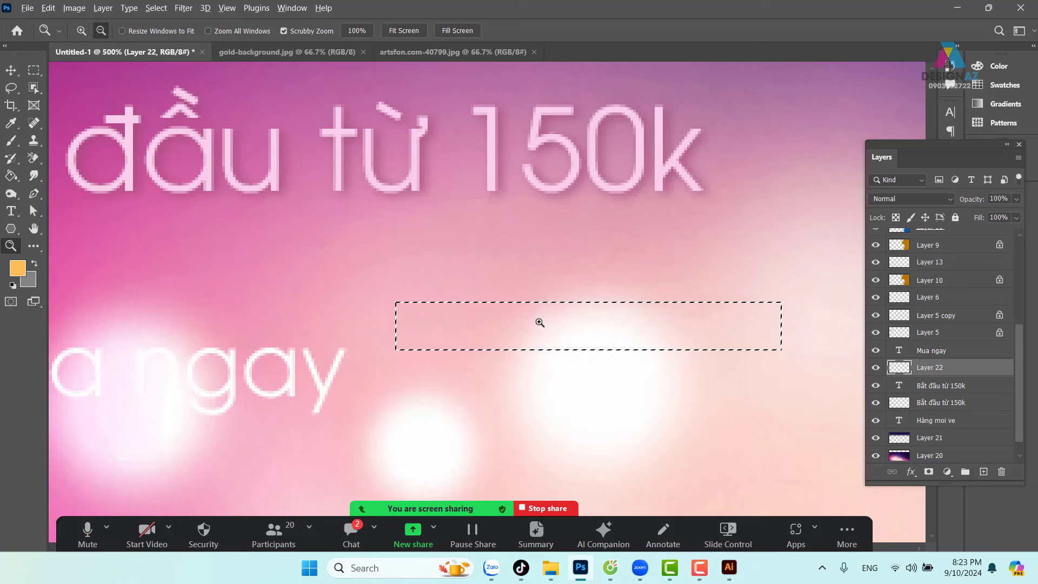
key(alt+BackSpace)
key(v)
key(ctrl+d)
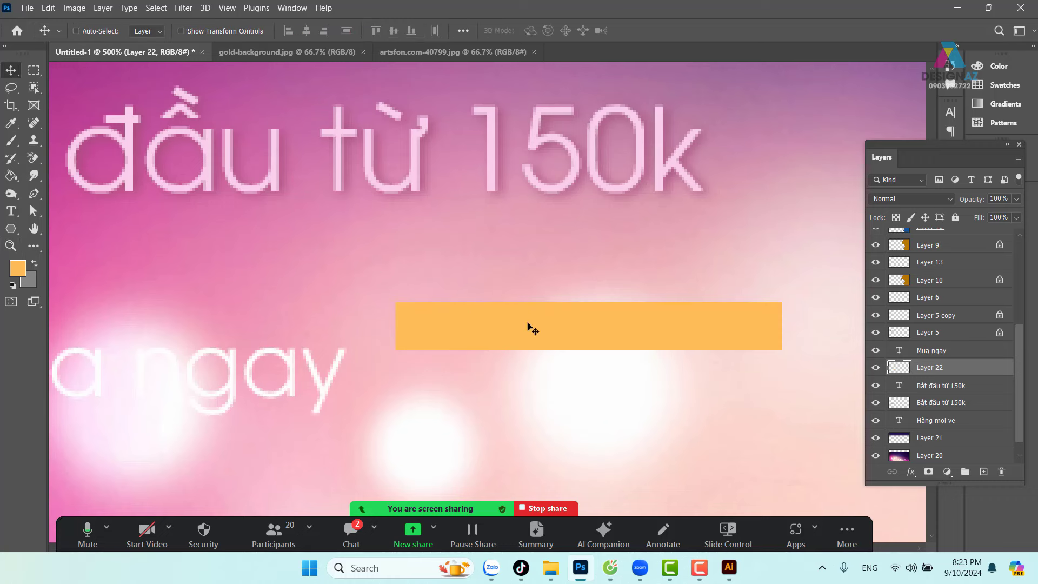
key(ctrl+t)
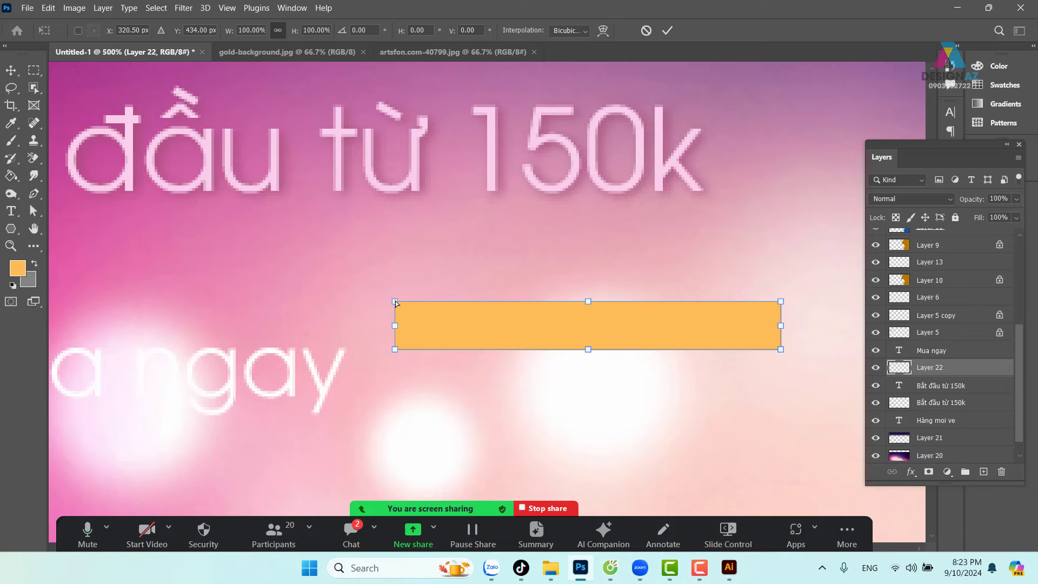
Skew the orange bar's top-left corner inward to slant its left end, and commit.
drag(395, 301, 439, 310)
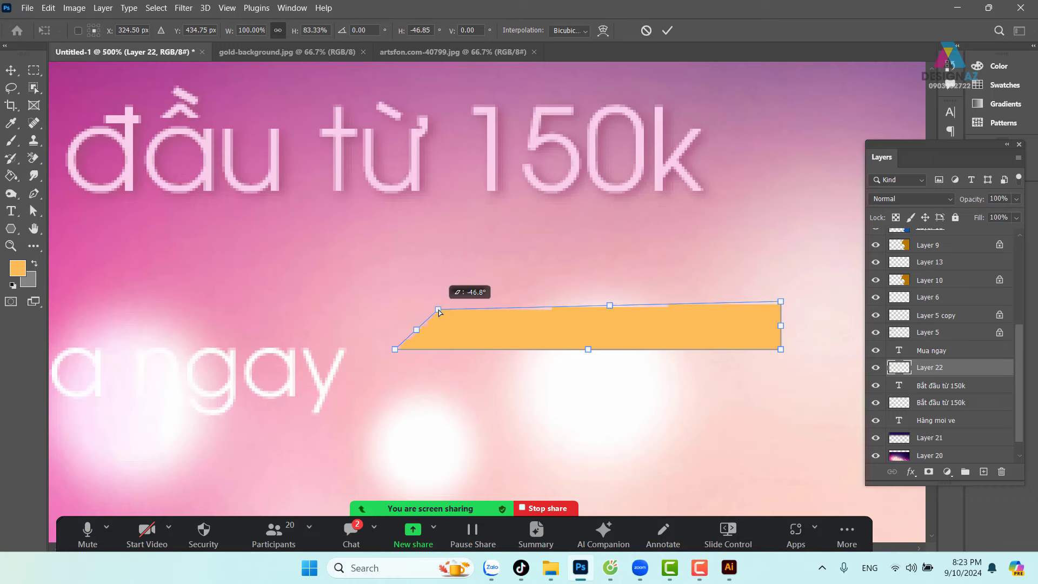
key(ctrl+z)
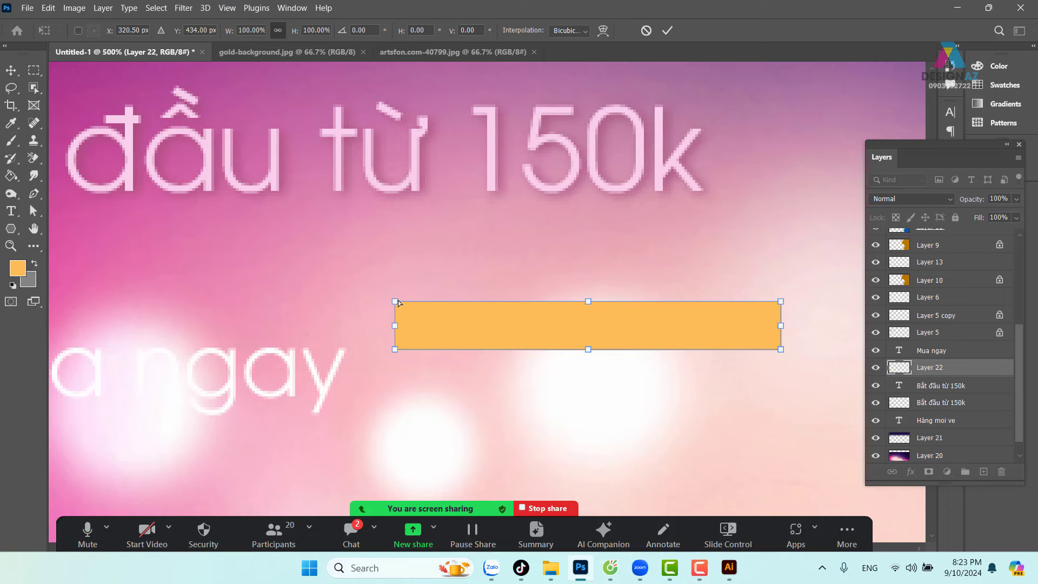
mouse_move(400, 305)
mouse_down()
mouse_move(441, 307)
mouse_move(437, 315)
mouse_up()
key(Return)
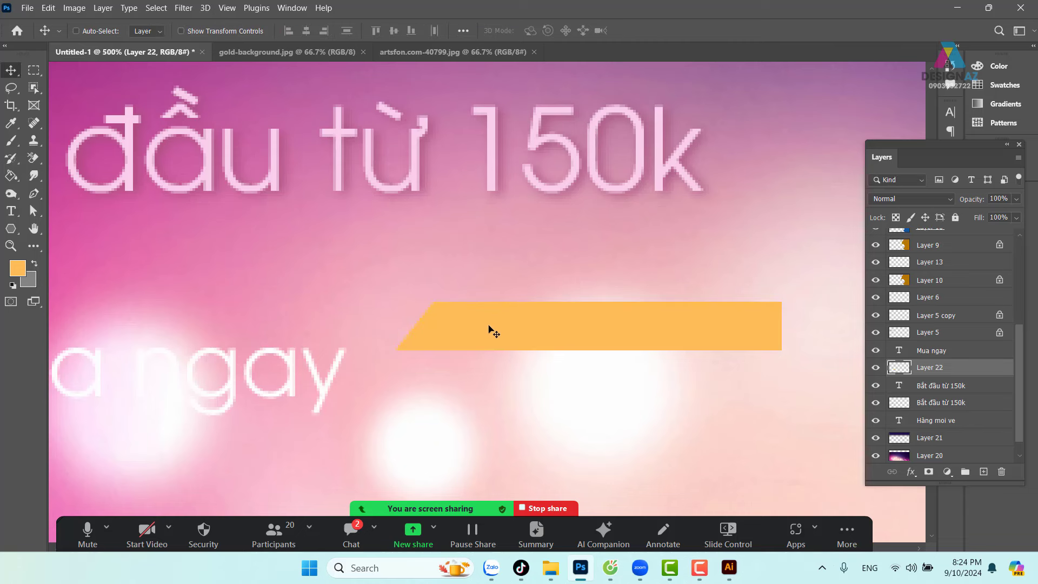
drag(555, 325, 557, 369)
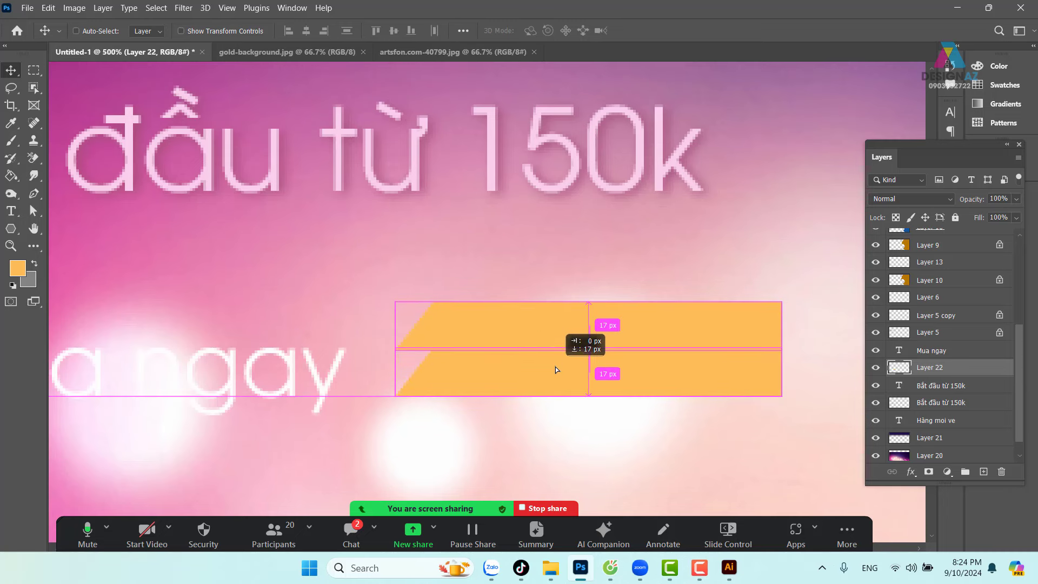
Position the duplicated orange bar copy just below the original bar.
drag(556, 369, 556, 368)
key(Down)
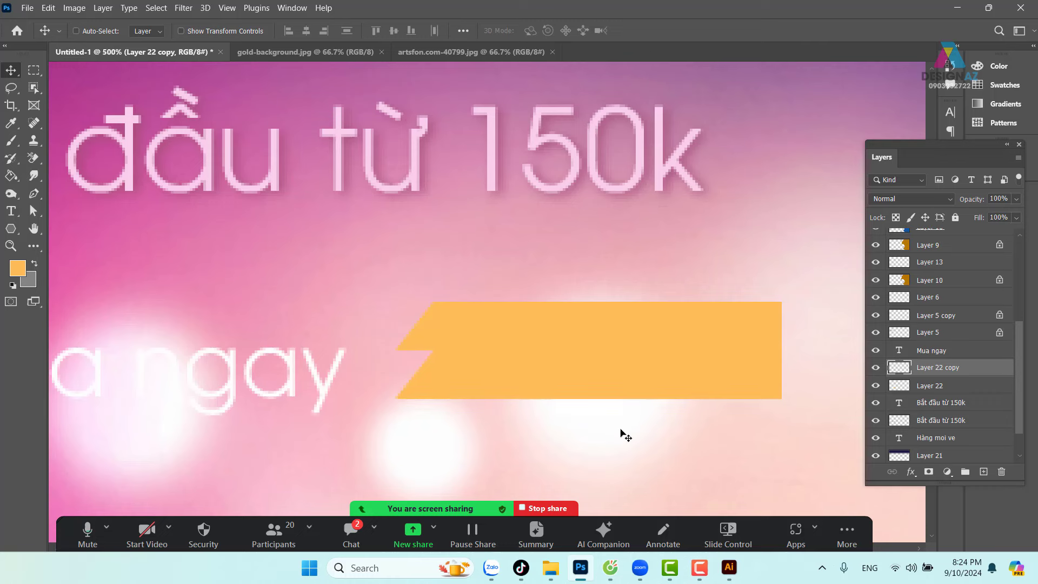
key(Down)
key(Down)
key(Down)
key(Up)
key(Up)
key(Up)
Flip the copy vertically and nudge it to close the seam into a left-pointing arrow.
key(ctrl+t)
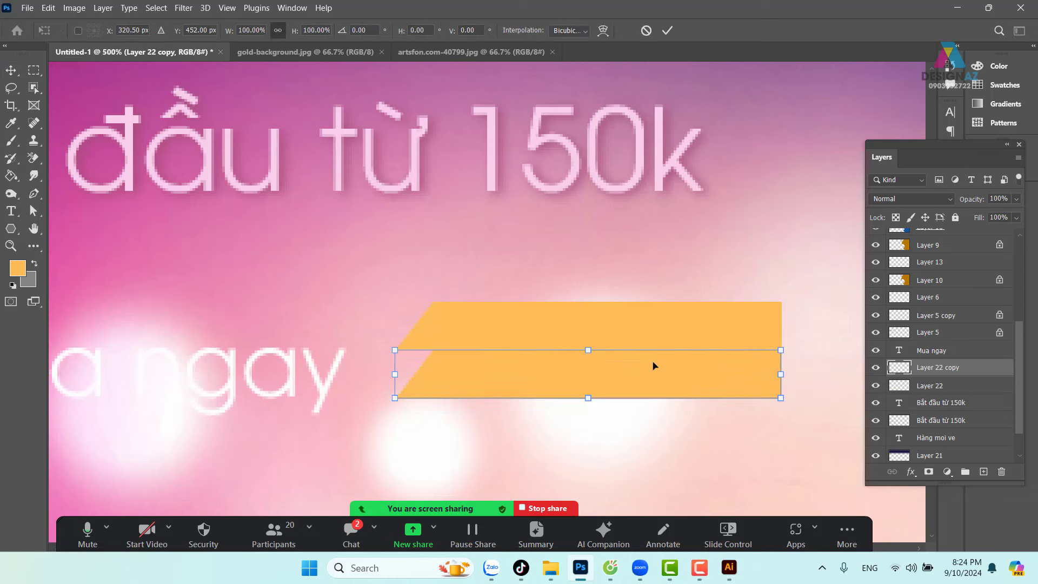
right_click(654, 366)
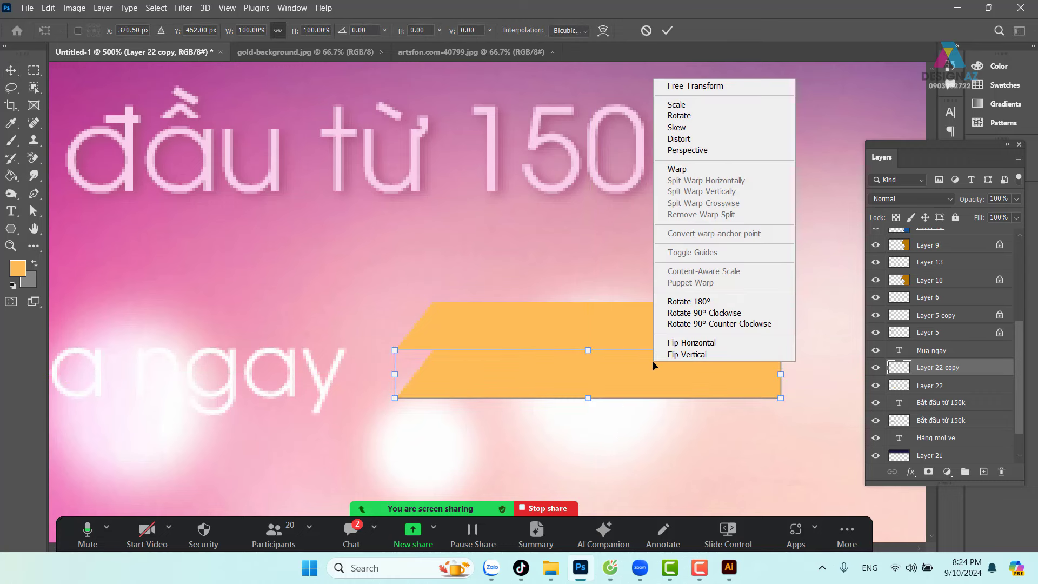
click(698, 354)
key(Return)
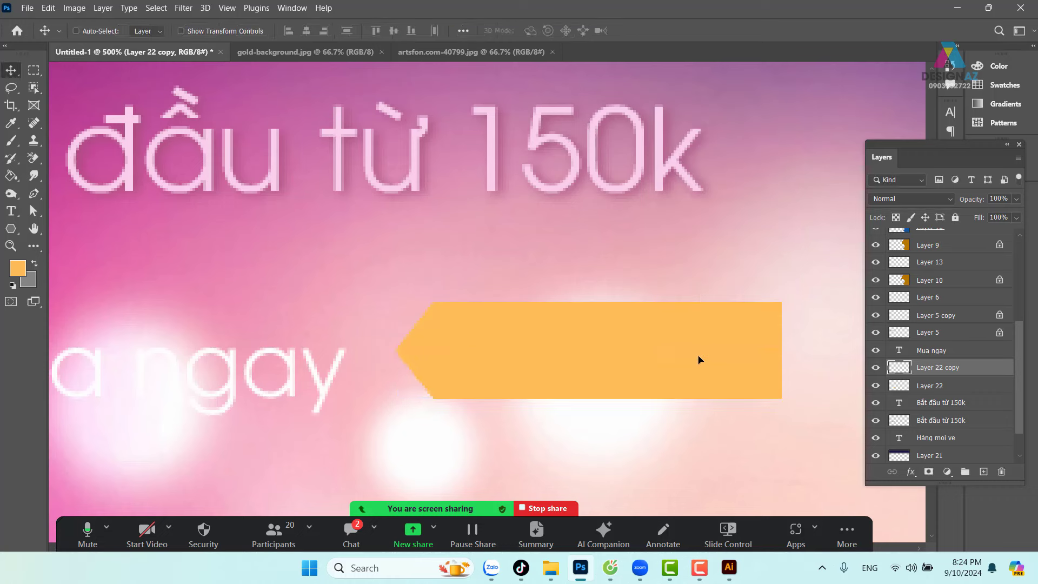
key(Up)
key(Down)
key(Down)
key(Up)
drag(674, 355, 611, 343)
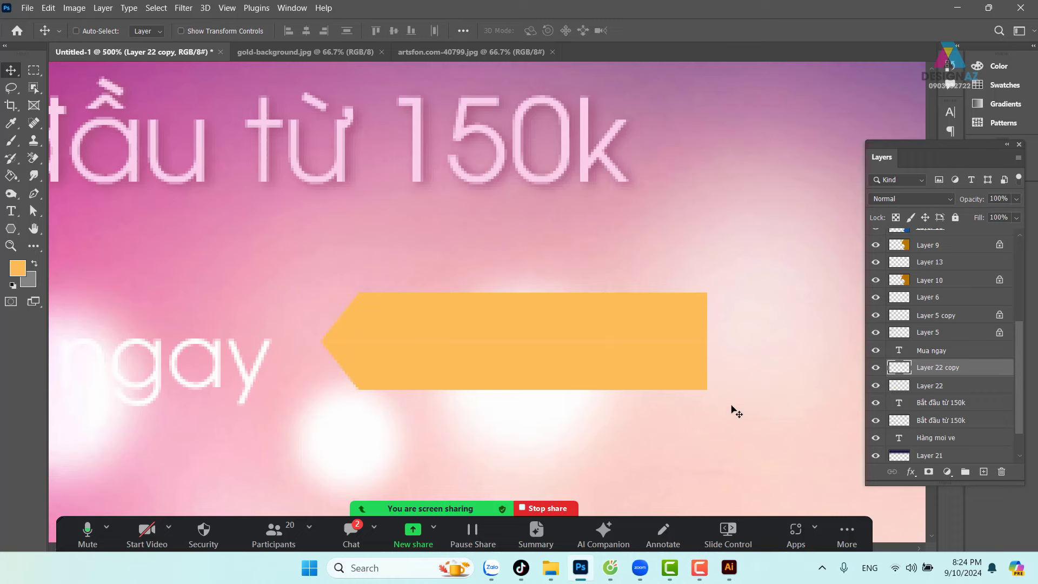
shift+click(955, 387)
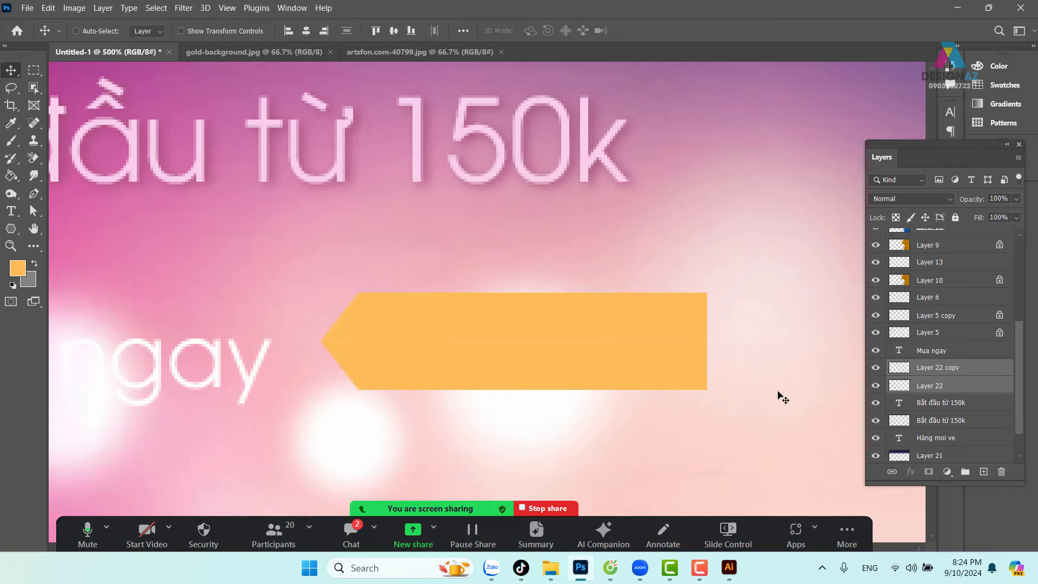
Merge the two bar halves into one layer and cut off the arrow's right end.
key(ctrl+e)
mouse_move(632, 352)
mouse_down()
mouse_move(615, 307)
mouse_move(515, 298)
mouse_move(557, 346)
mouse_up()
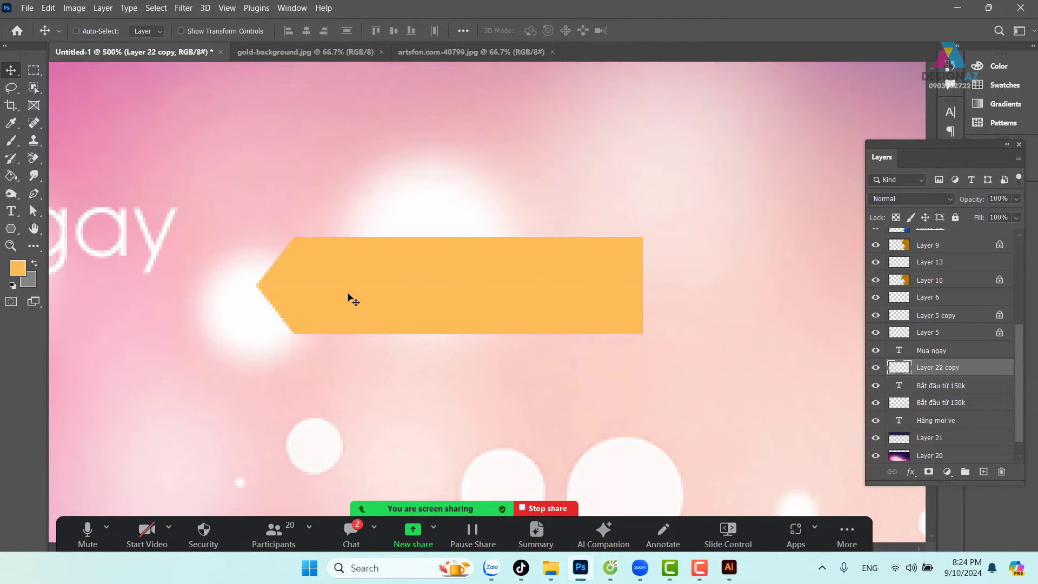
click(34, 70)
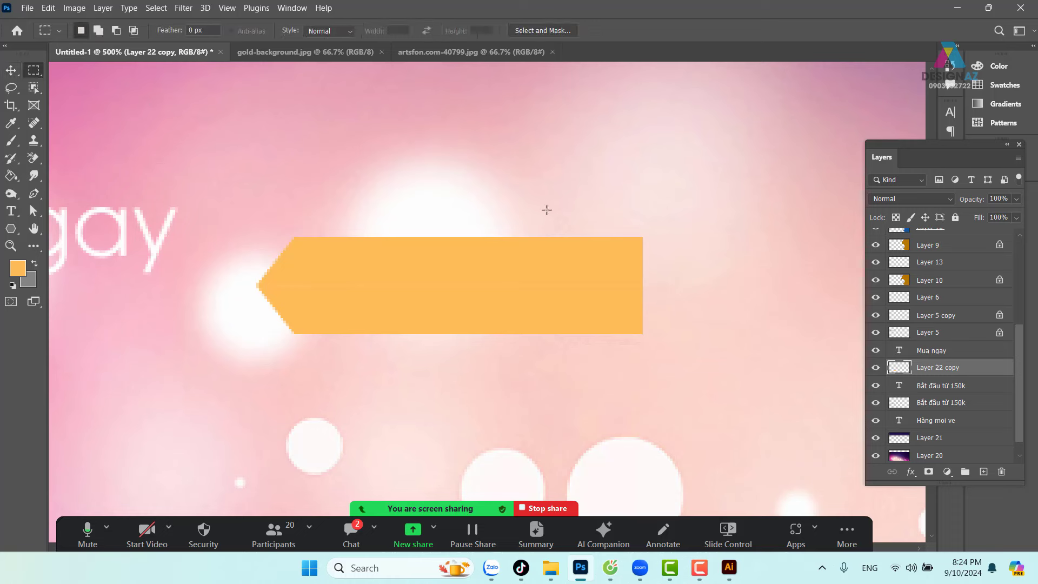
drag(546, 199, 723, 373)
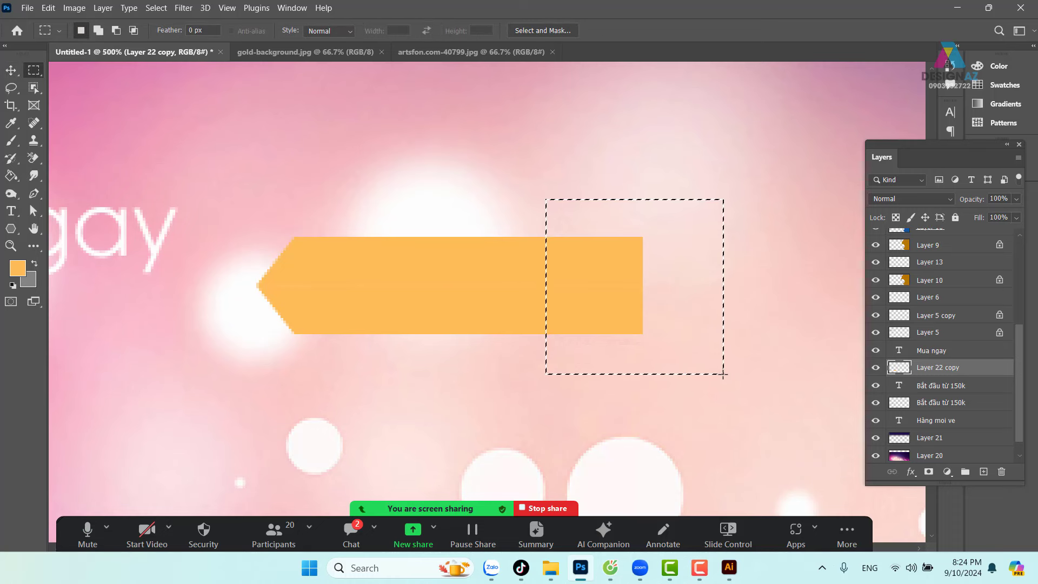
key(Delete)
click(12, 70)
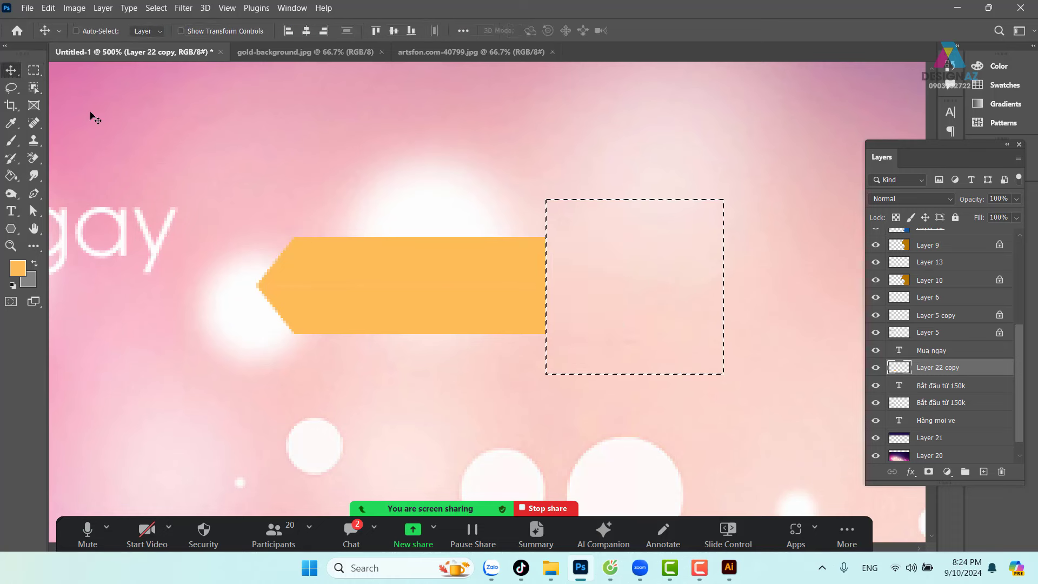
key(ctrl+d)
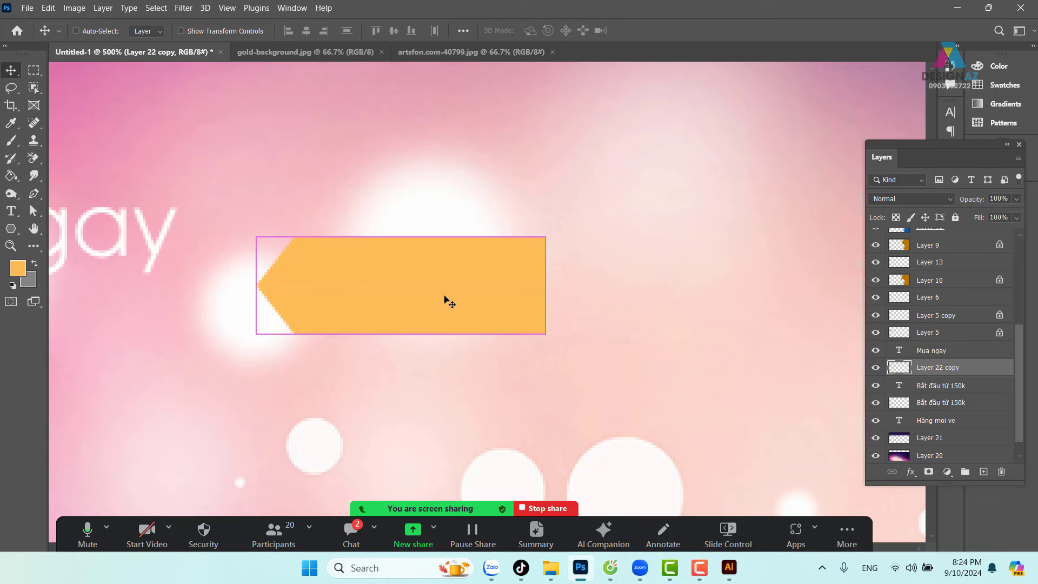
Add a horizontally flipped copy on the right, giving the badge a pointed right end.
right_click(446, 300)
click(440, 267)
drag(355, 296, 614, 304)
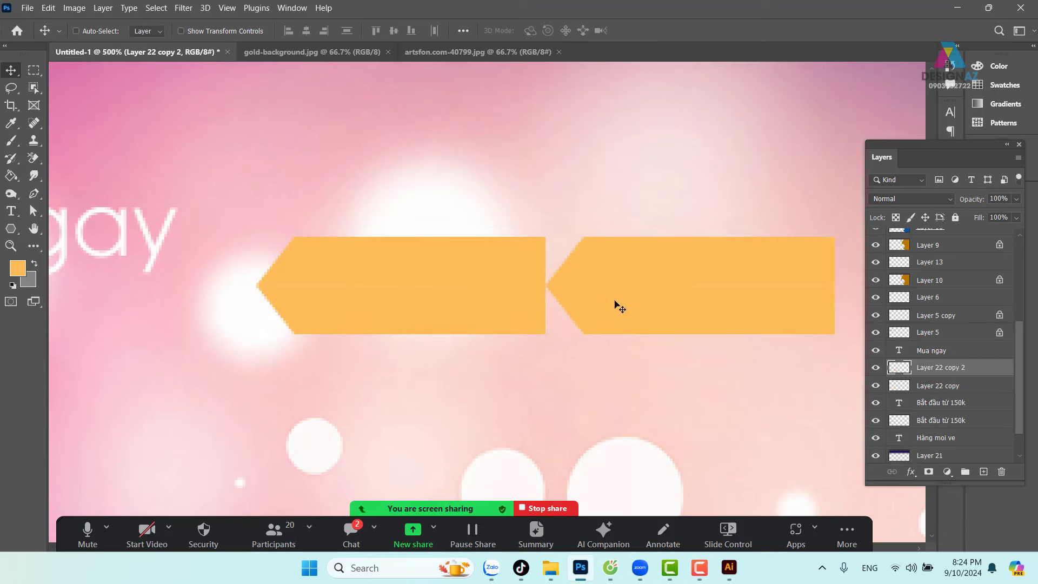
scroll(595, 300, right, 3)
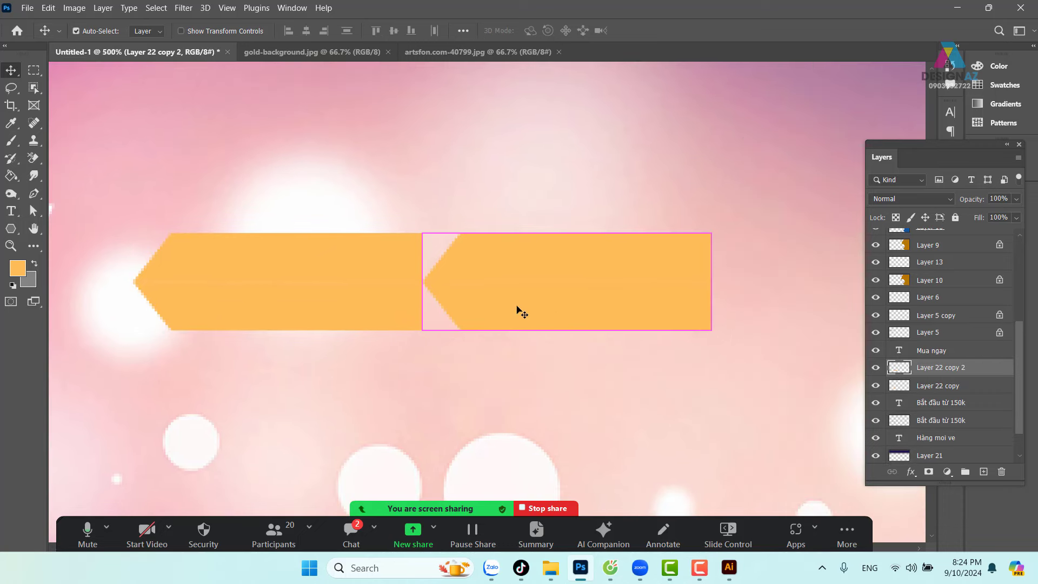
key(ctrl+t)
right_click(599, 269)
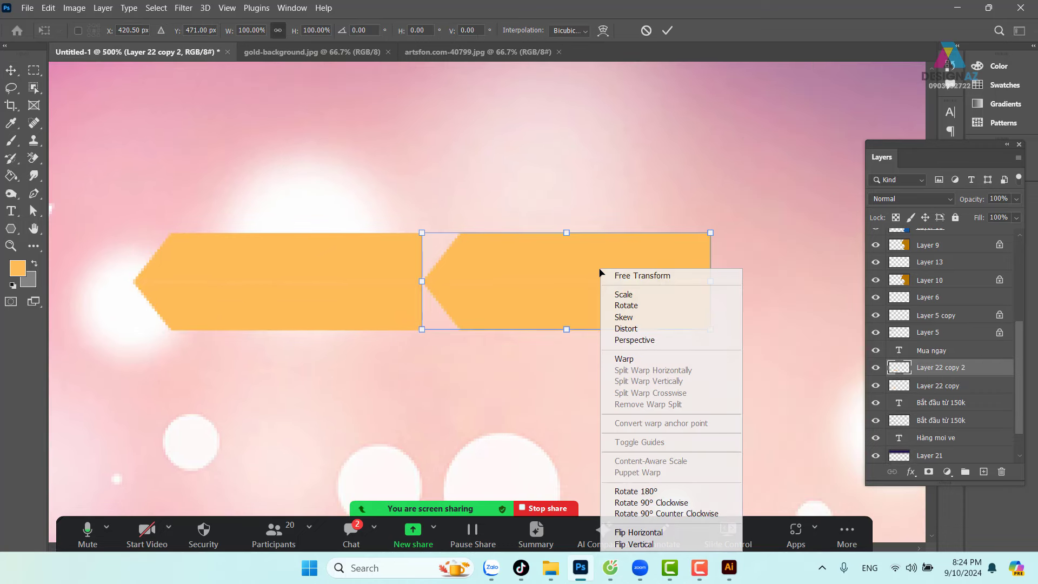
click(647, 536)
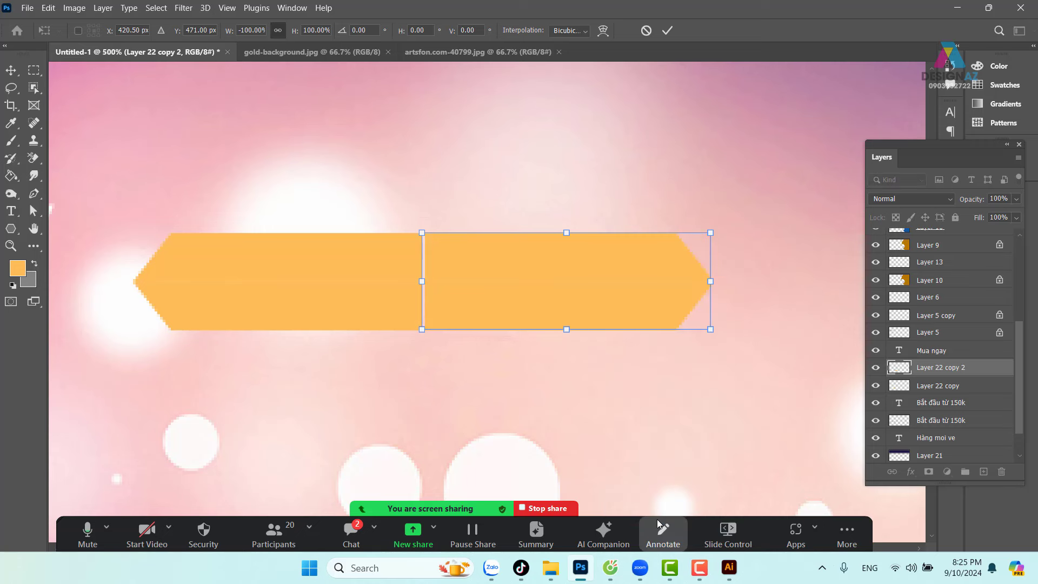
key(Return)
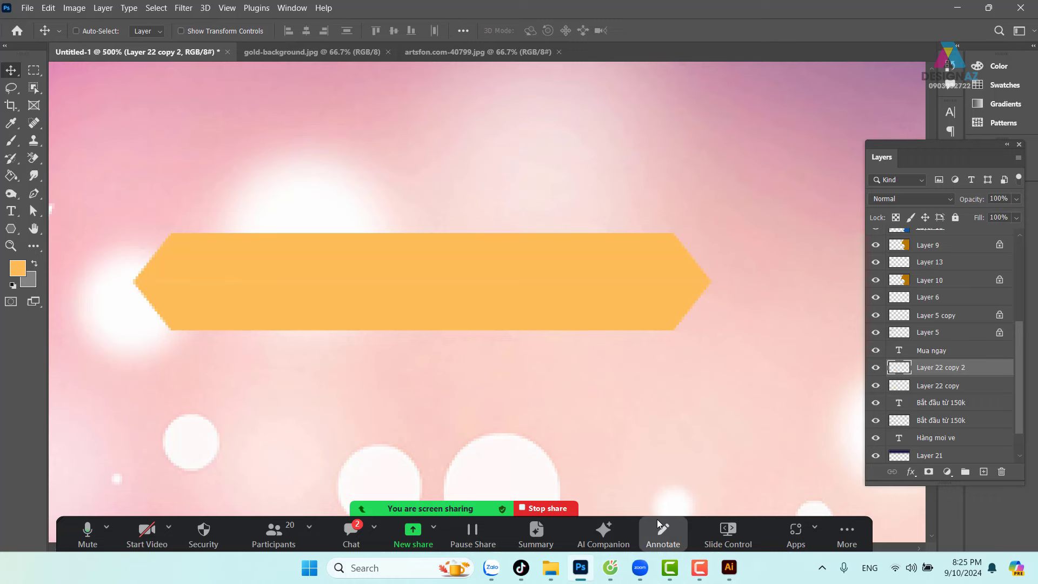
key(Left)
key(Left)
Merge the badge halves into one layer and position it behind the Mua ngay text.
shift+click(988, 385)
key(ctrl+minus)
key(ctrl+minus)
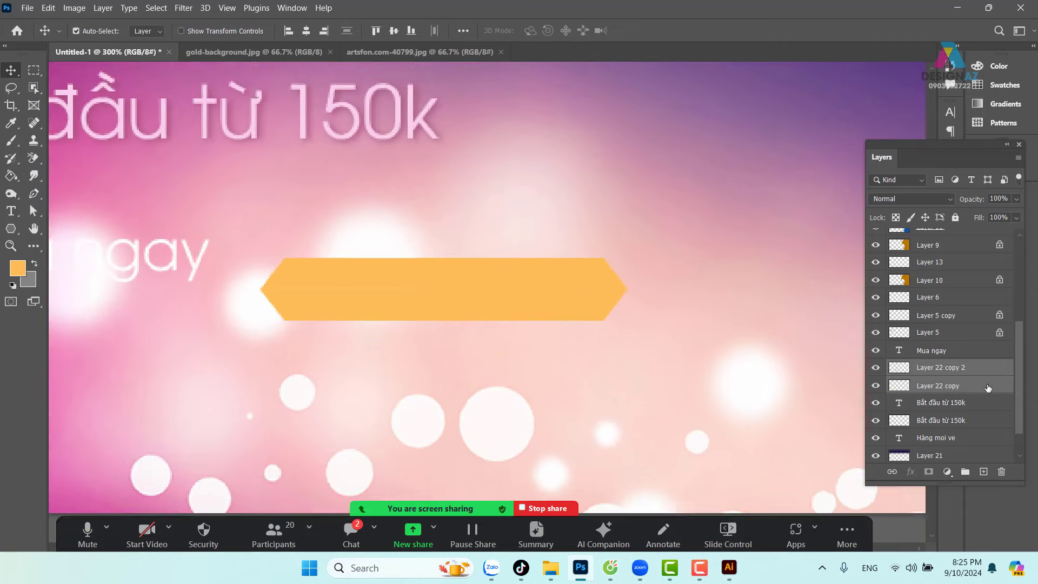
key(ctrl+minus)
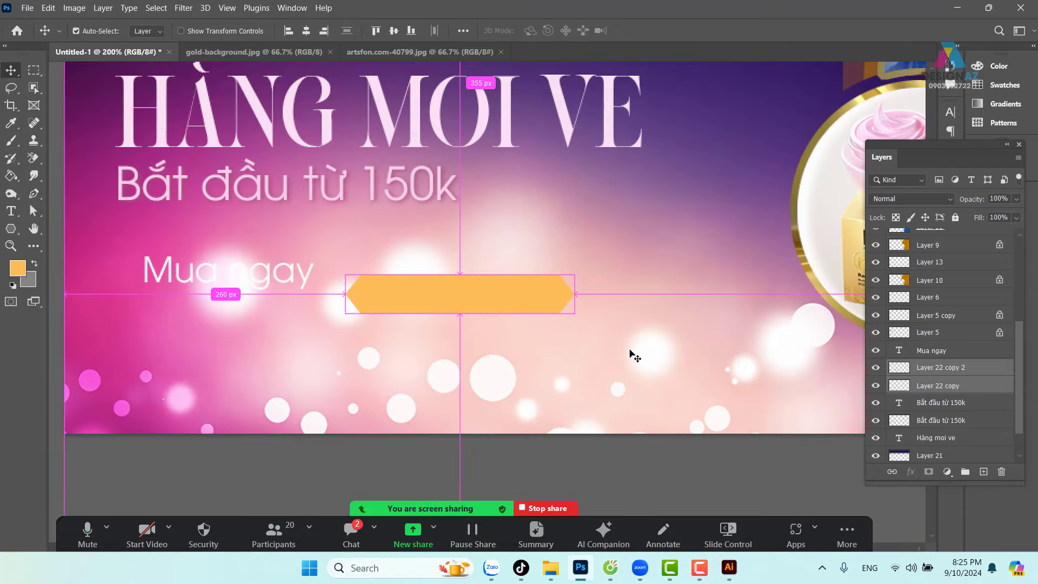
key(ctrl+e)
drag(460, 307, 277, 277)
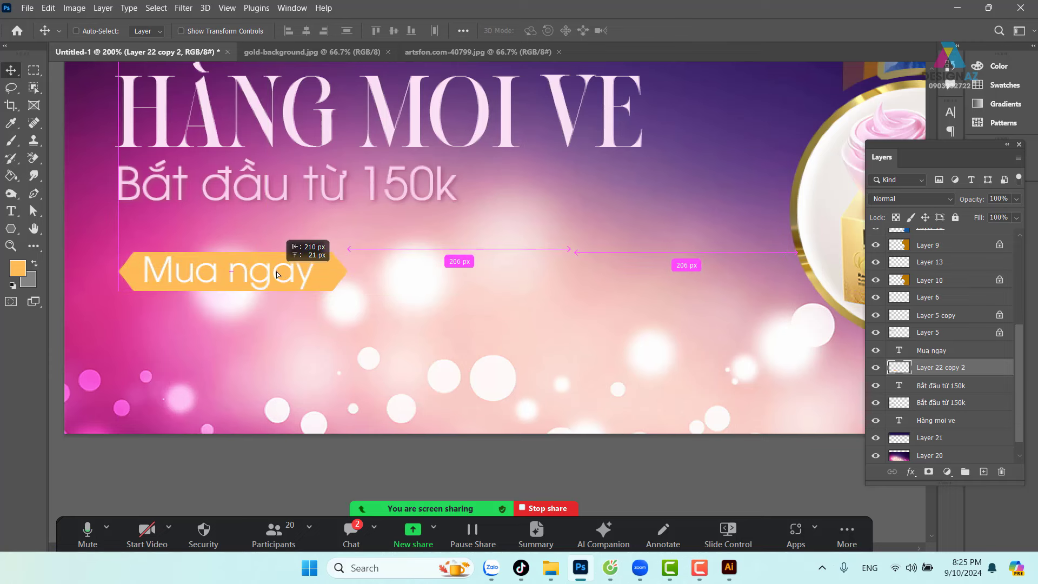
drag(311, 327, 514, 404)
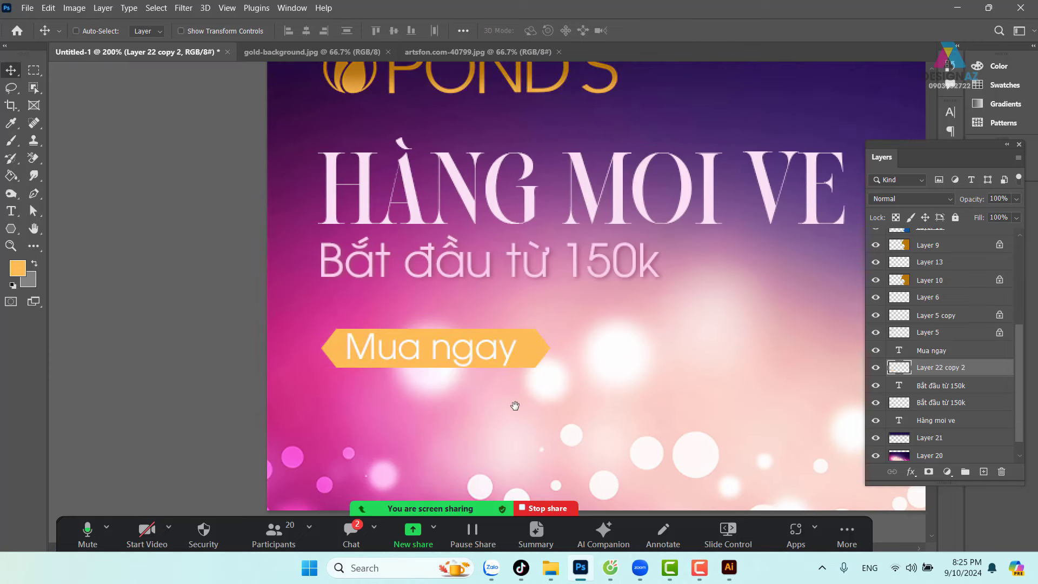
key(Down)
key(Down)
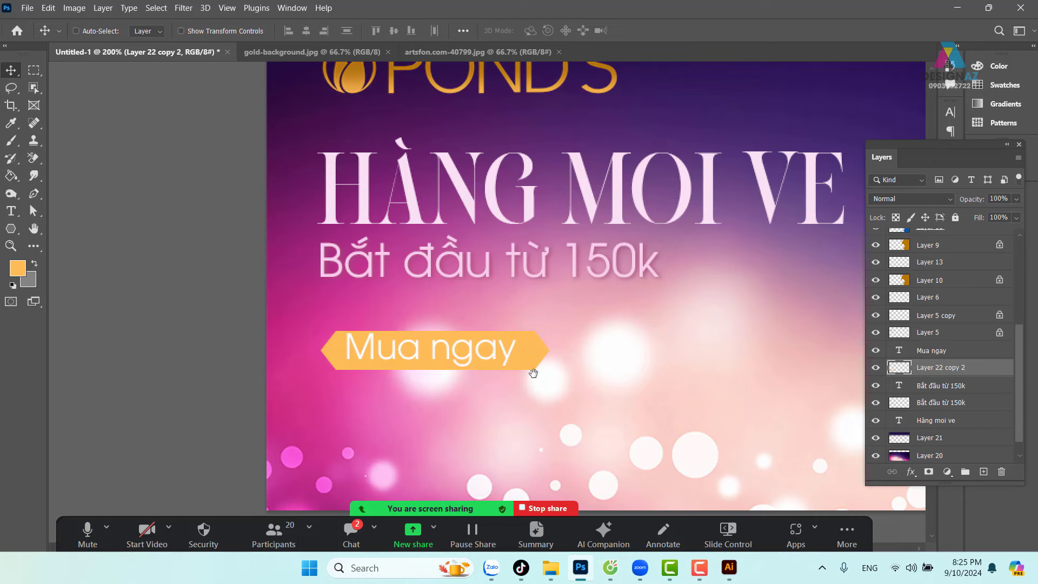
drag(515, 405, 481, 401)
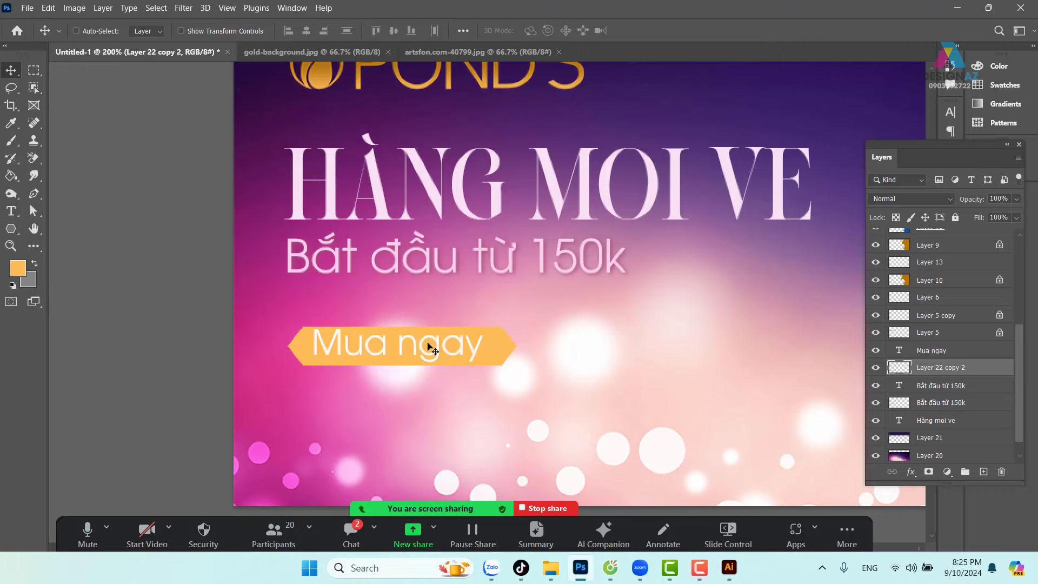
Draw a thin, wide elliptical selection between the 150k line and the button.
scroll(427, 346, up, 1)
drag(406, 340, 486, 280)
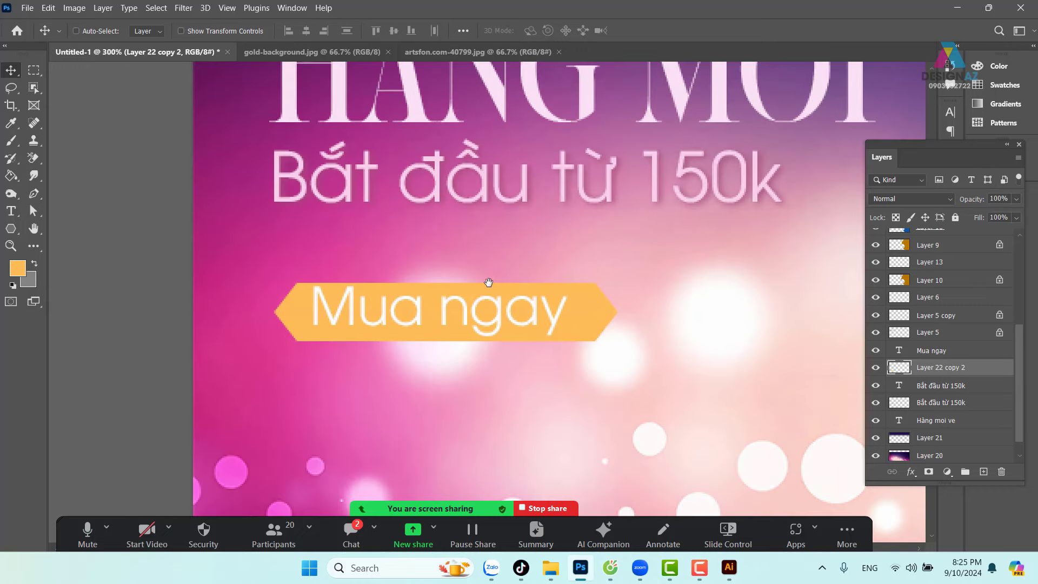
click(33, 71)
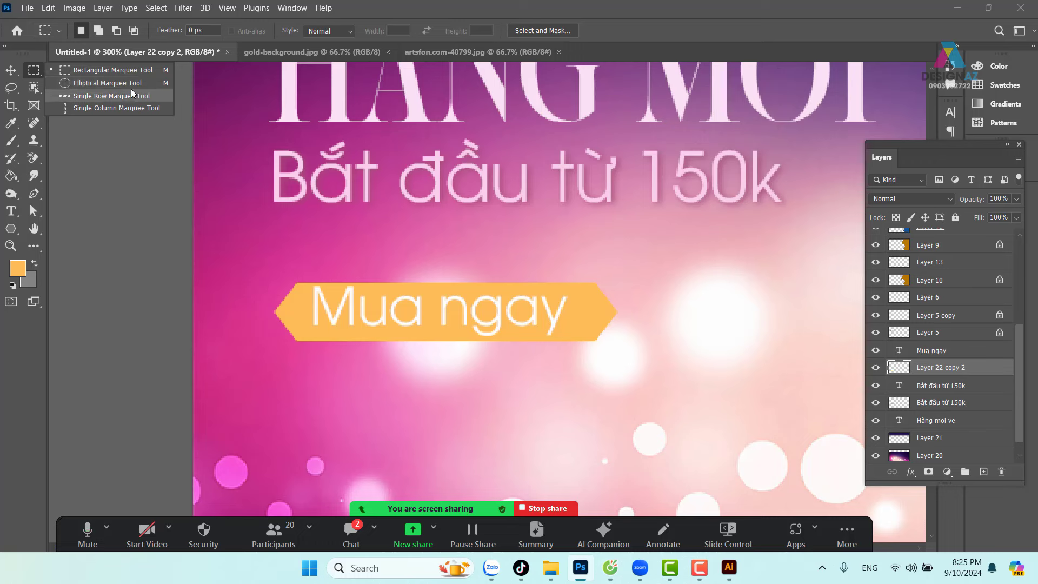
key(Escape)
key(shift+m)
drag(343, 231, 594, 256)
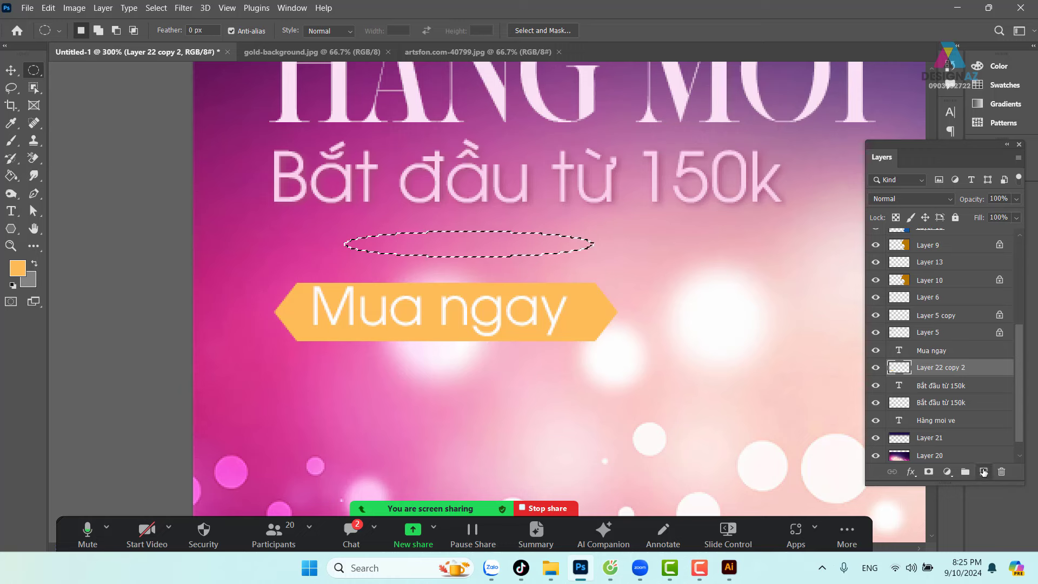
On a new layer, feather the oval selection by 8 pixels.
click(984, 472)
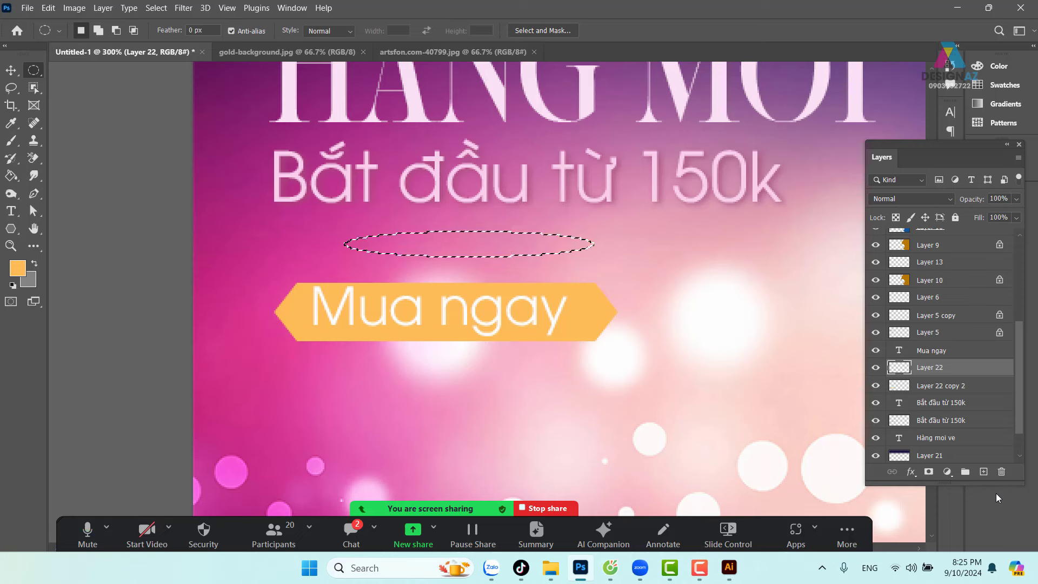
right_click(533, 242)
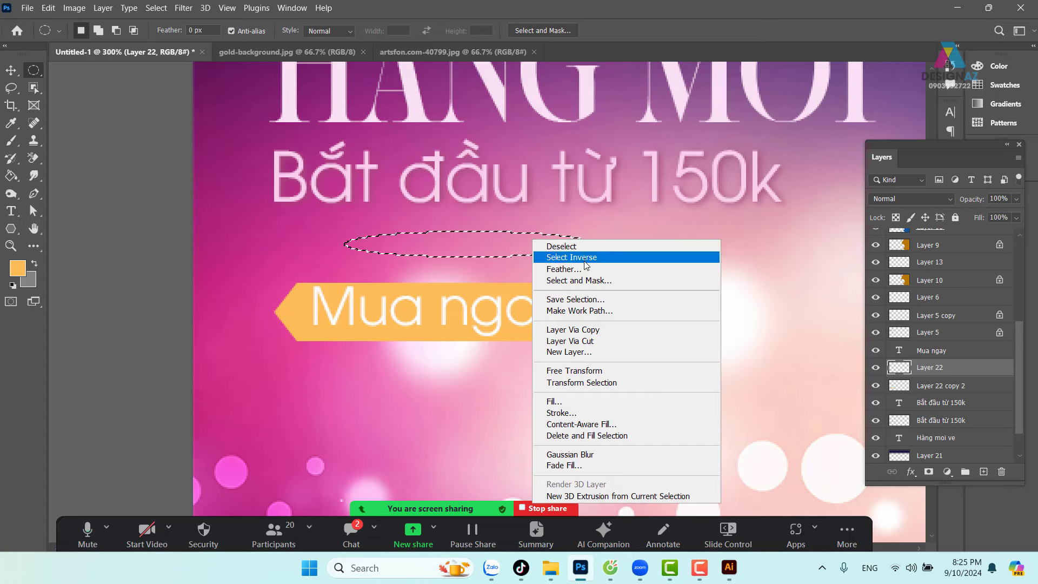
click(155, 9)
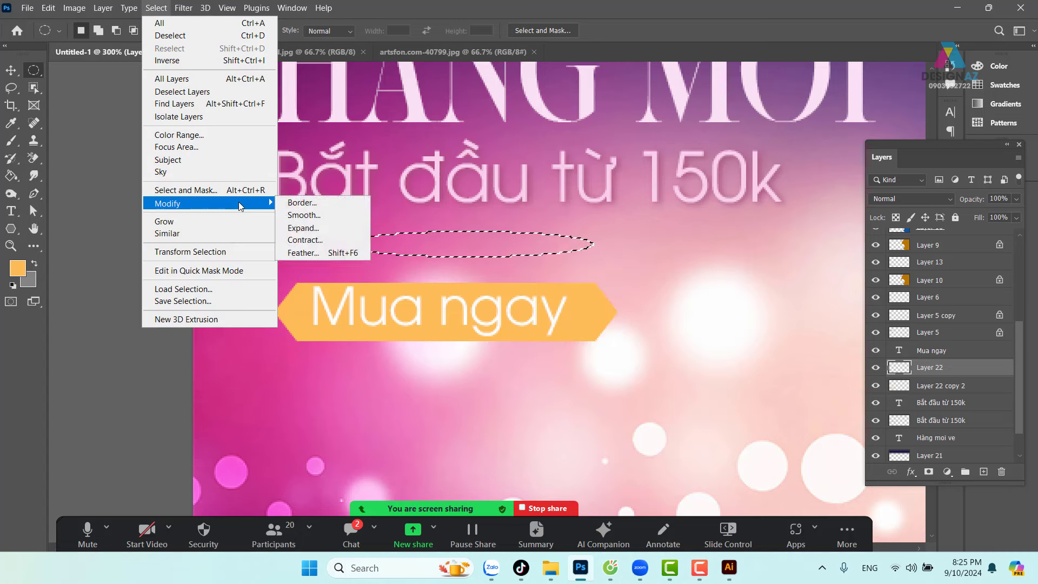
mouse_move(209, 202)
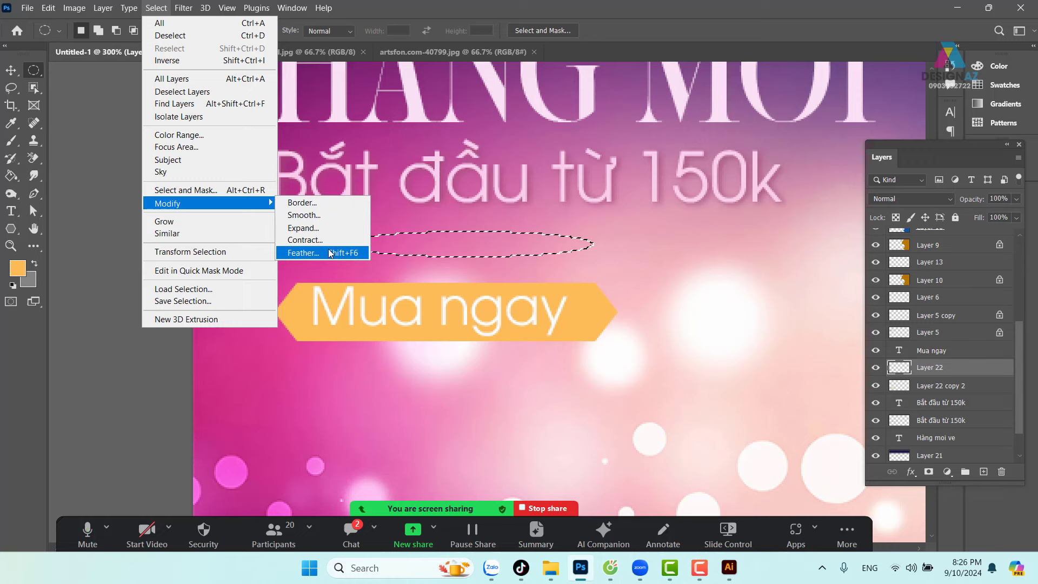
click(330, 253)
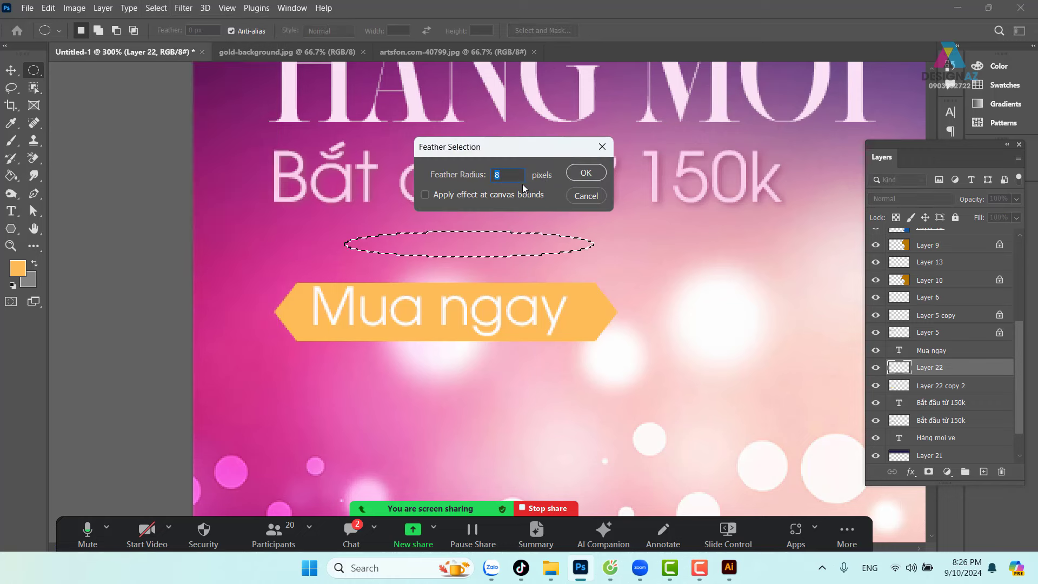
click(602, 173)
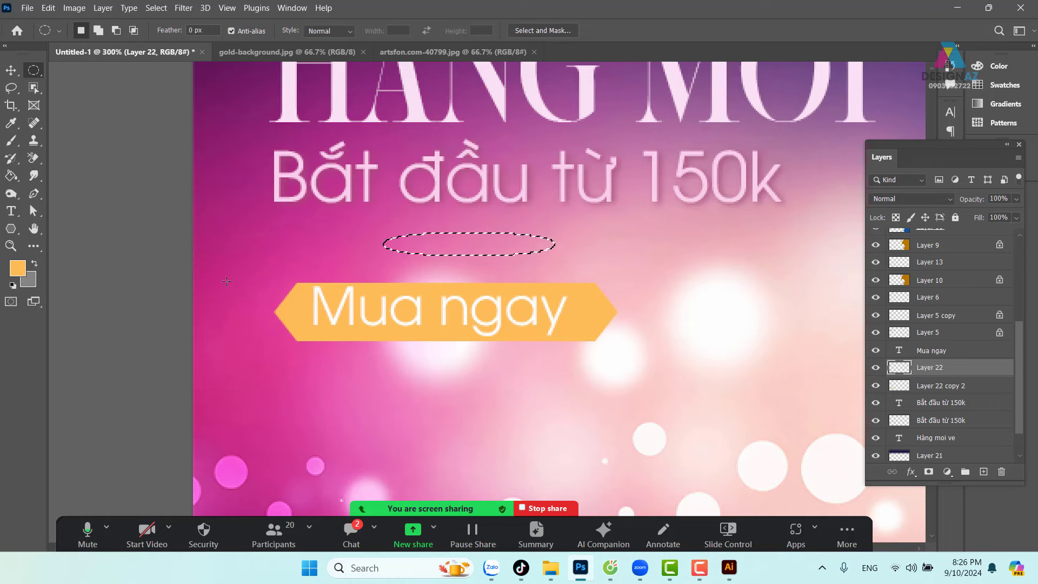
Fill the feathered oval with pale peach ffe5bd and clear the selection.
click(18, 267)
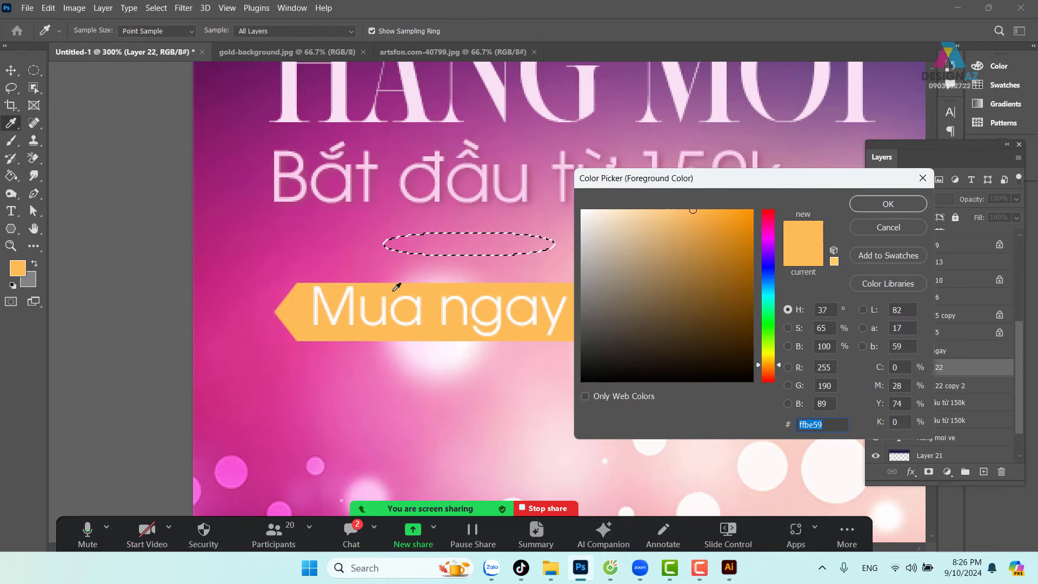
drag(673, 219, 626, 209)
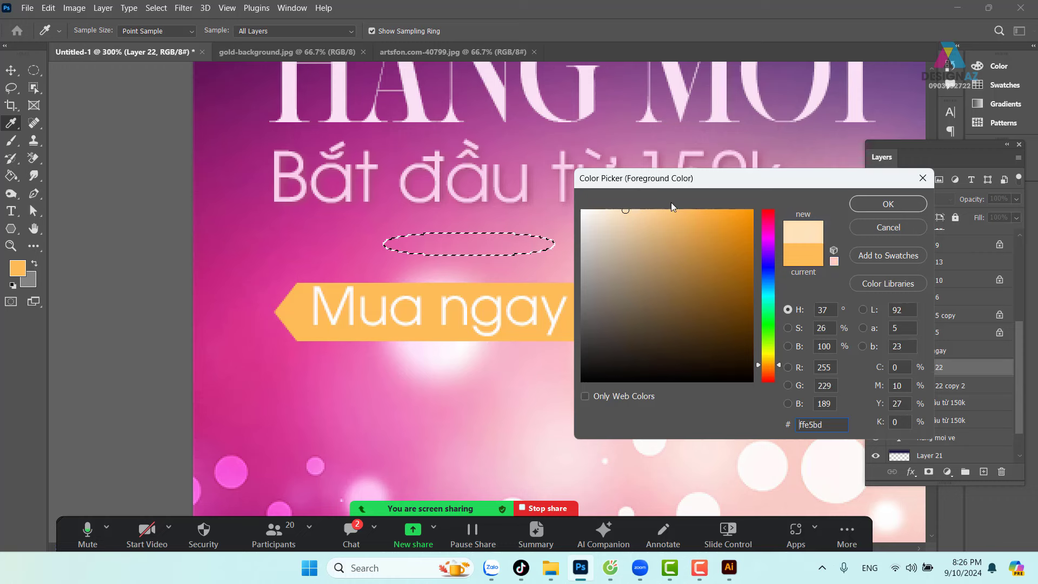
click(877, 206)
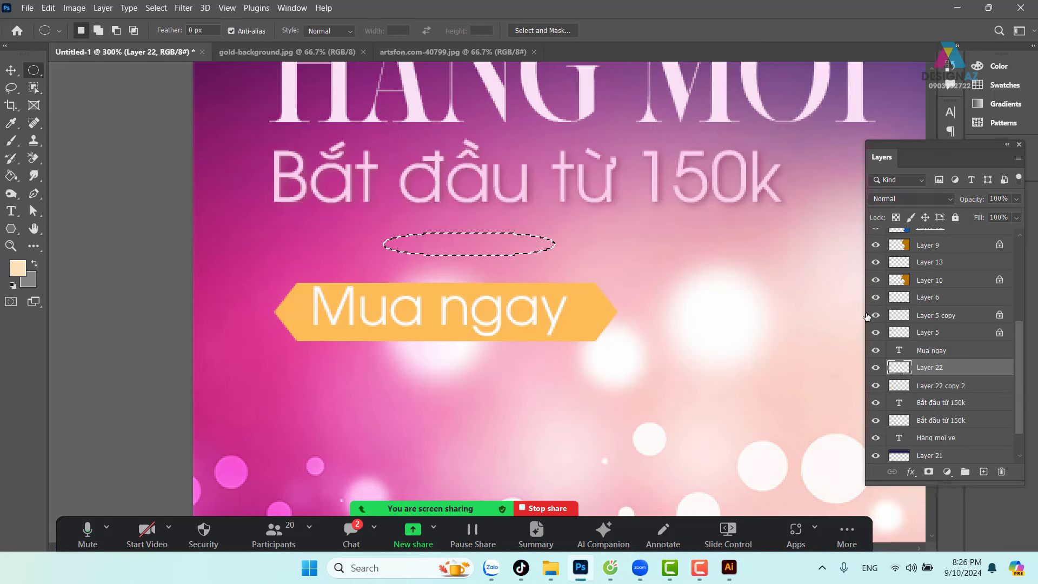
key(alt+BackSpace)
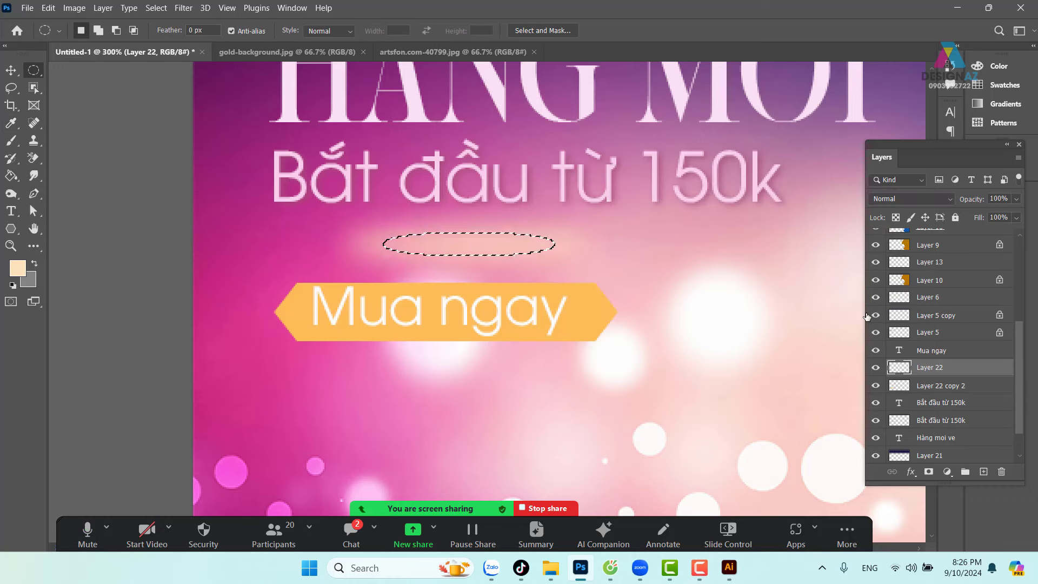
key(v)
key(m)
mouse_move(250, 264)
mouse_down()
mouse_move(454, 273)
mouse_move(681, 246)
mouse_move(558, 104)
mouse_up()
click(461, 247)
Move the peach glow below the 150k line, delete its upper band, and shift the remaining line up.
key(v)
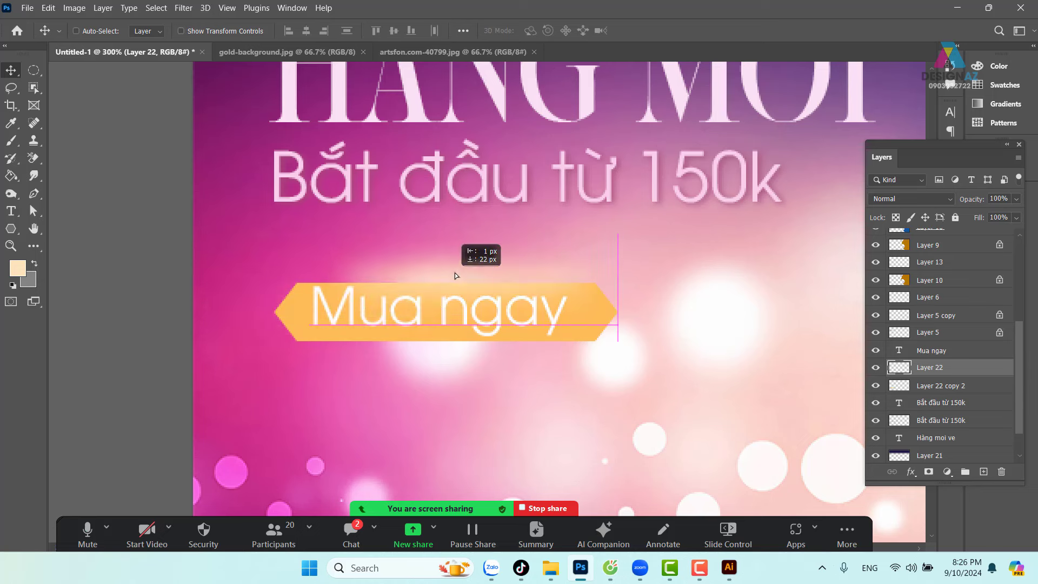
drag(355, 306, 392, 238)
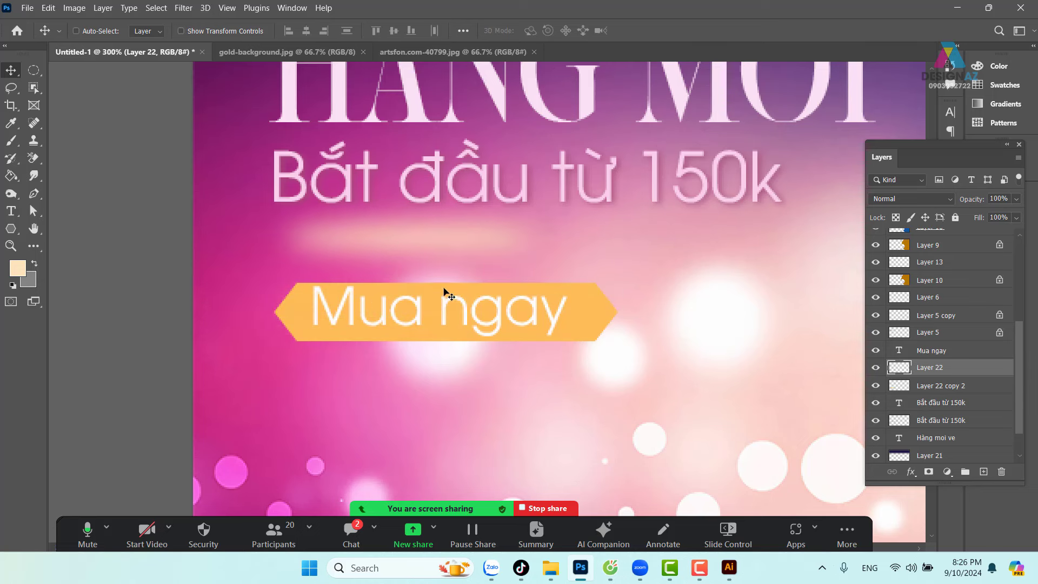
click(34, 70)
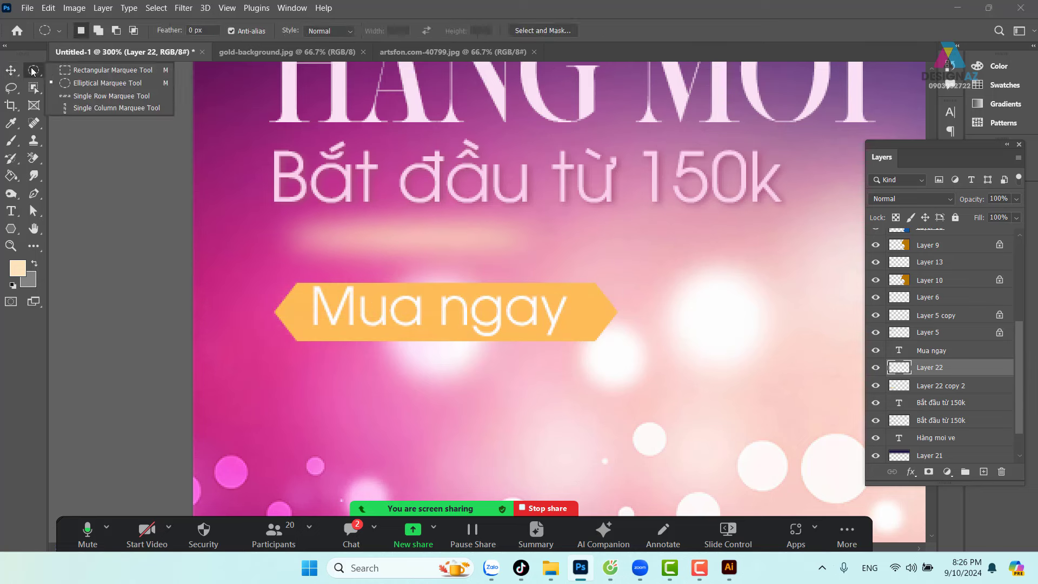
click(91, 70)
drag(229, 202, 650, 249)
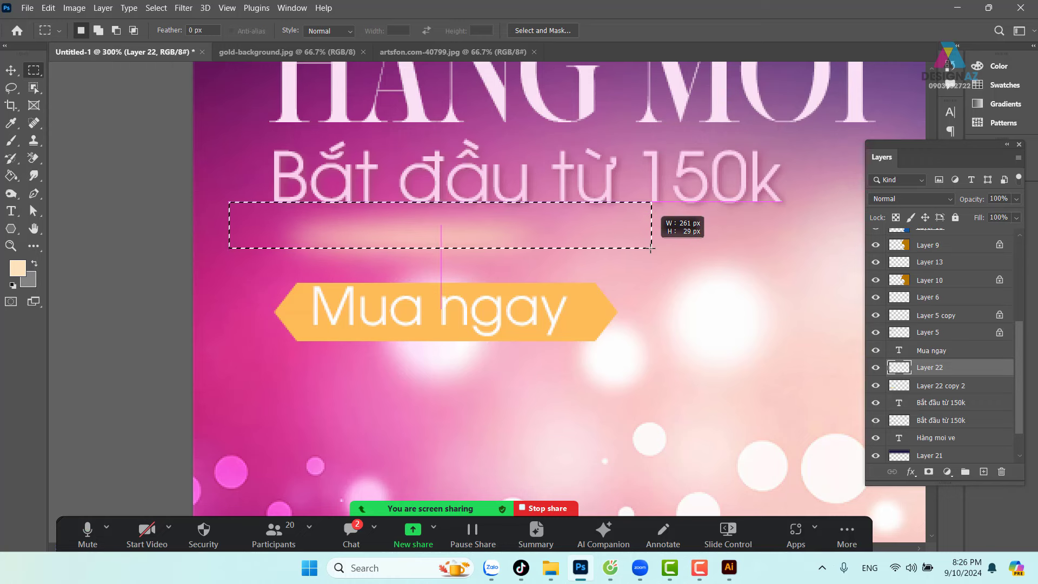
drag(650, 250, 652, 248)
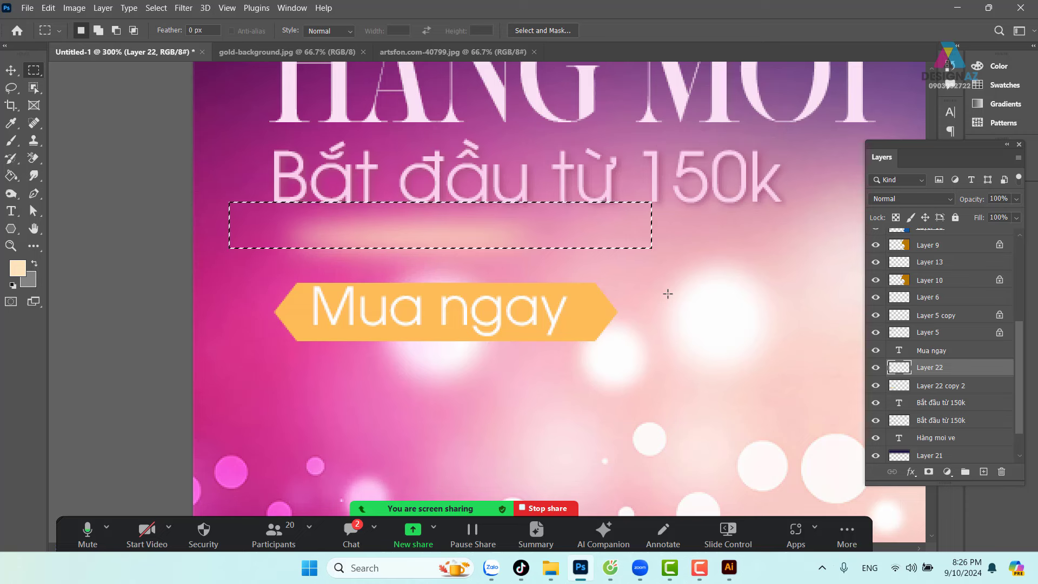
key(Delete)
key(v)
key(ctrl+d)
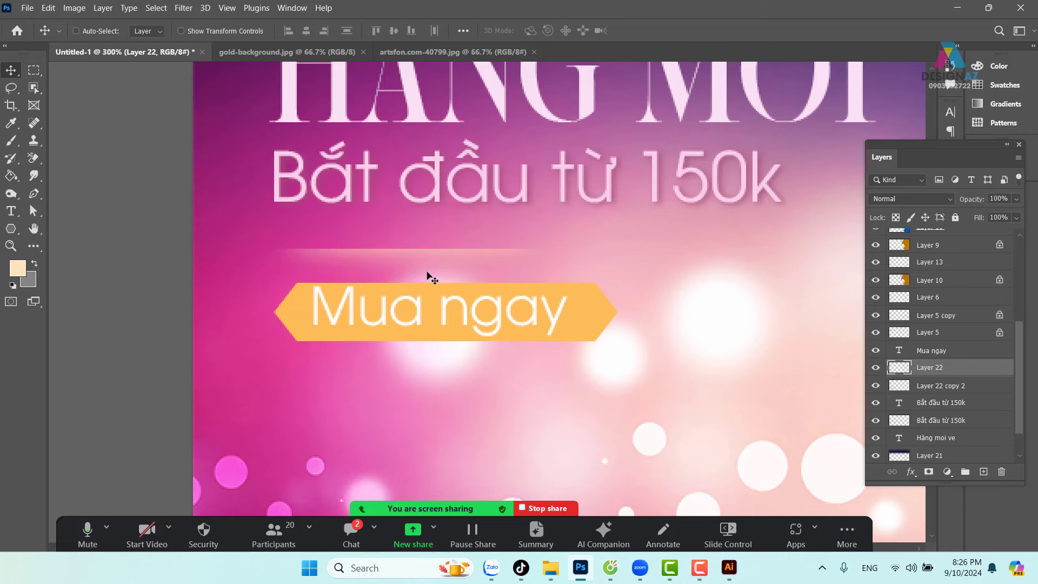
mouse_move(429, 253)
mouse_down()
mouse_move(438, 233)
mouse_move(474, 292)
mouse_move(508, 301)
mouse_move(500, 263)
mouse_up()
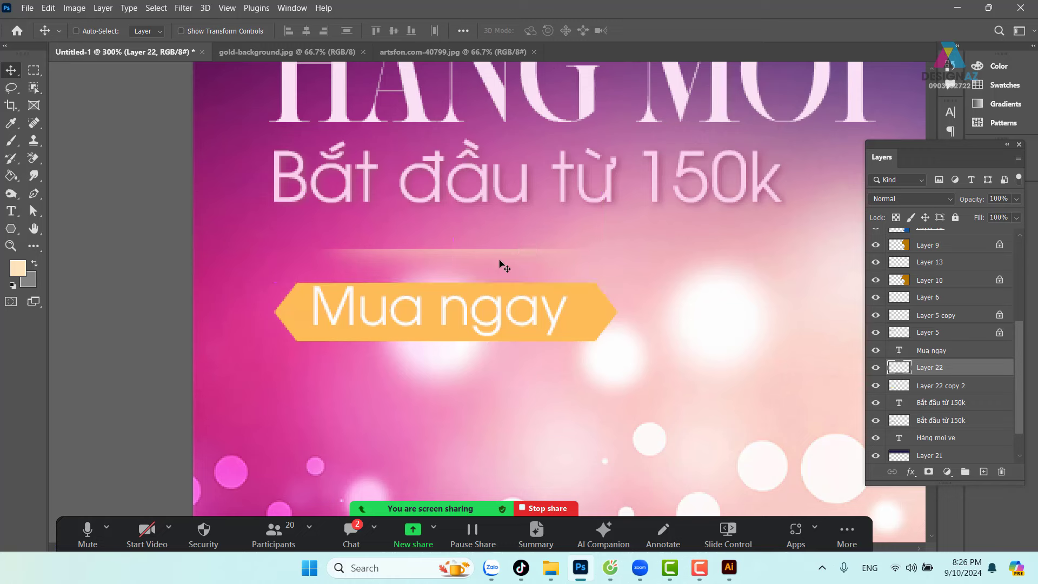
Delete the peach glow layer and make a wide oval selection feathered by 12 pixels.
key(Delete)
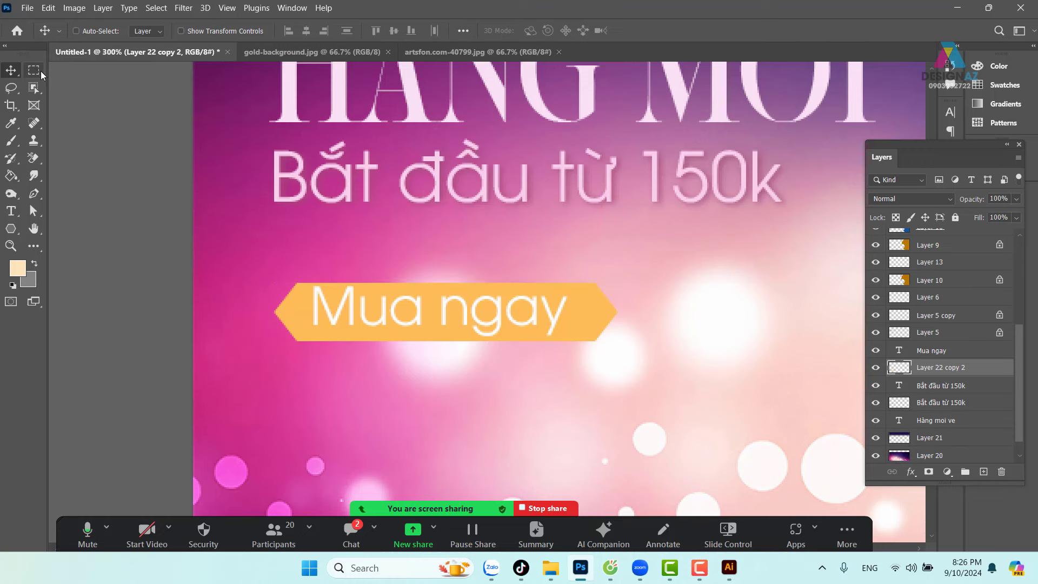
right_click(33, 70)
click(81, 82)
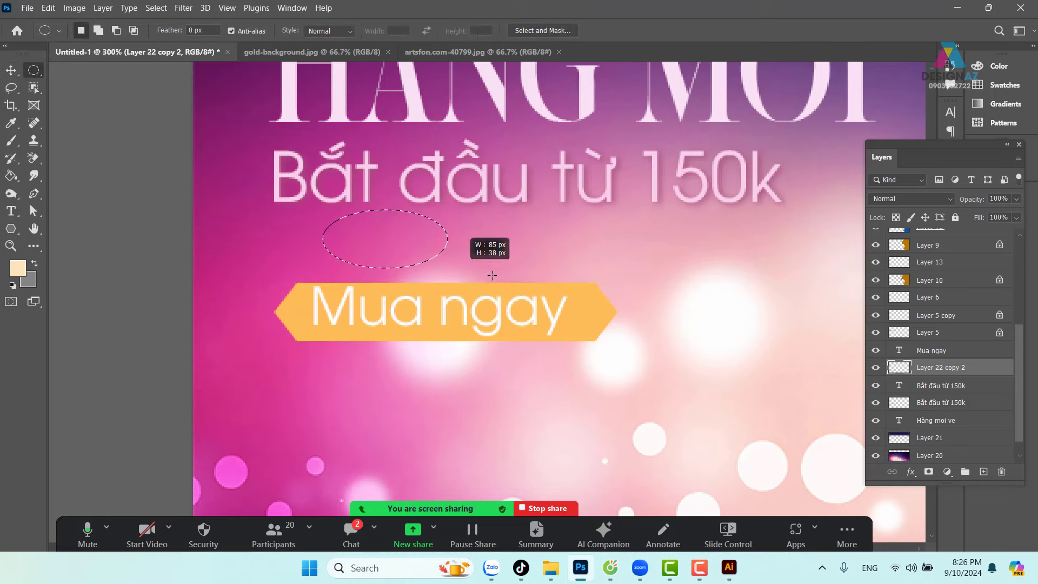
drag(323, 210, 610, 263)
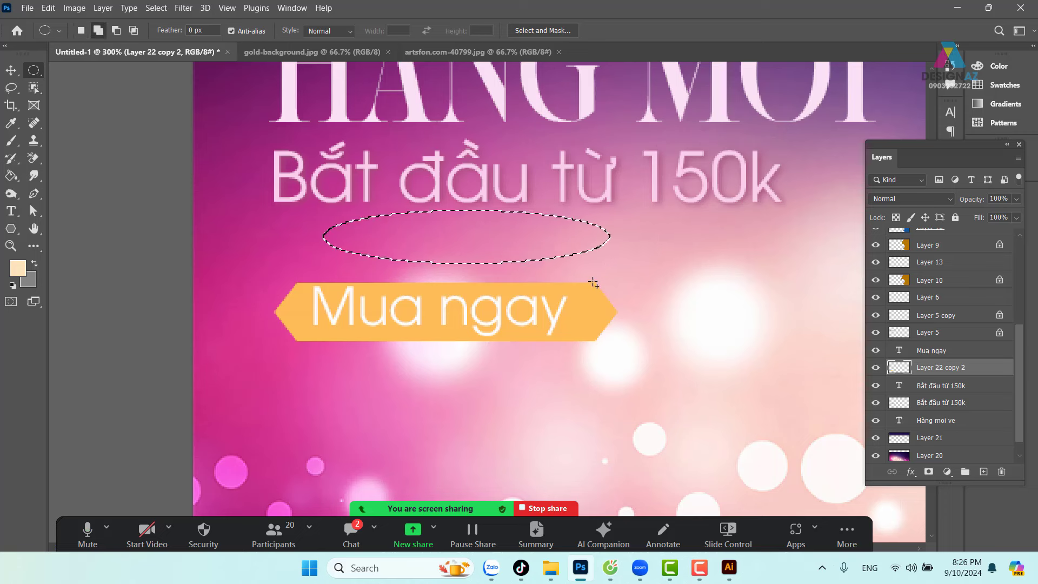
key(shift+F6)
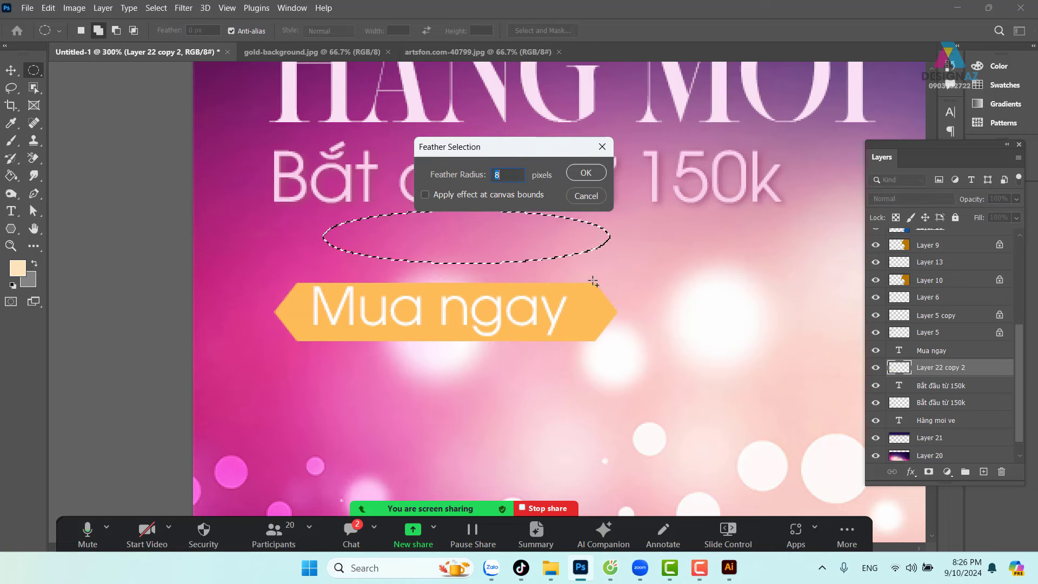
text(12)
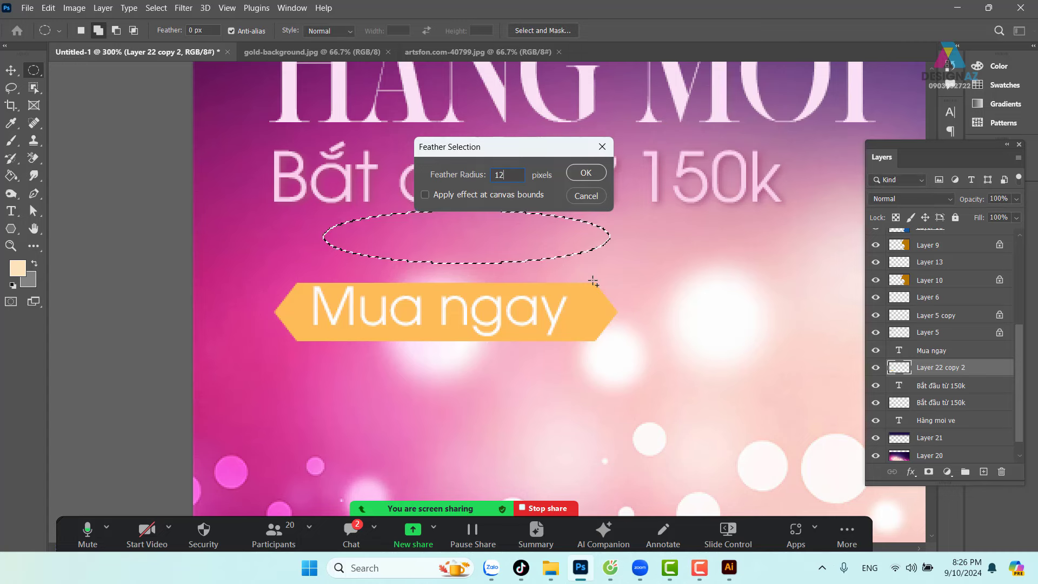
key(Return)
Set the foreground to white ffffff, fill the oval, and undo an accidental button move.
click(18, 268)
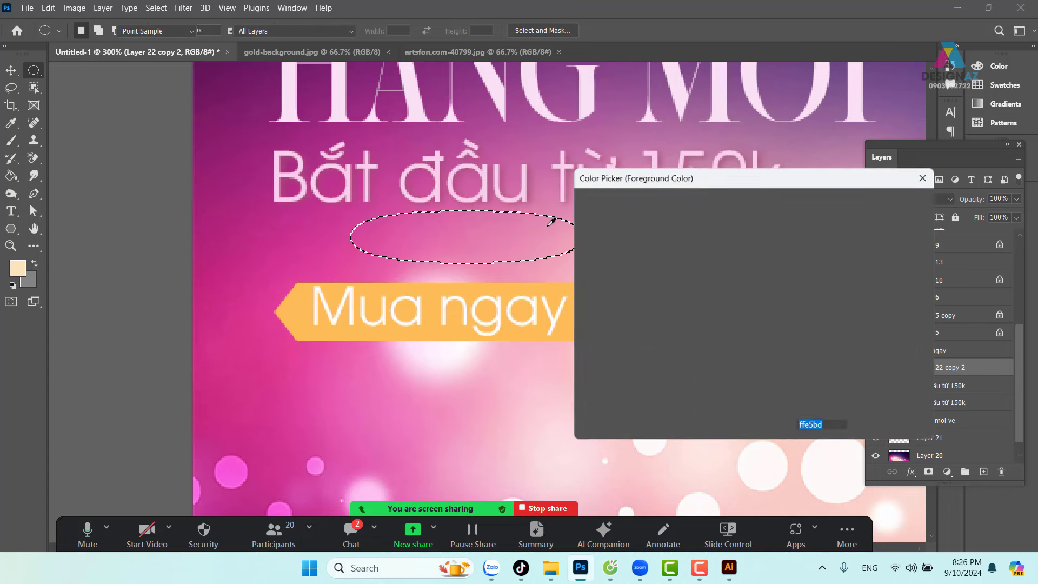
text(ffffff)
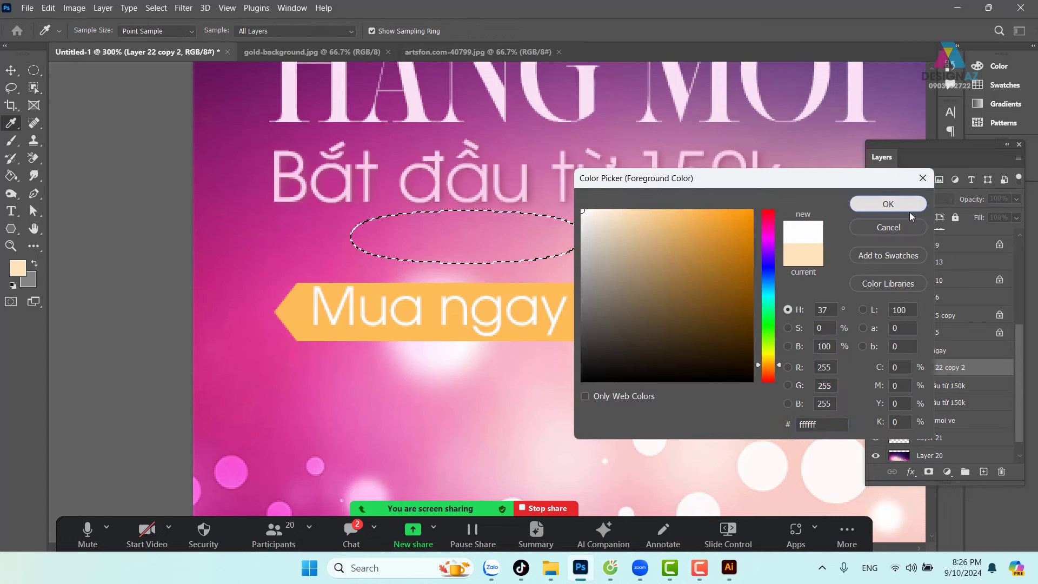
click(889, 203)
key(alt+Delete)
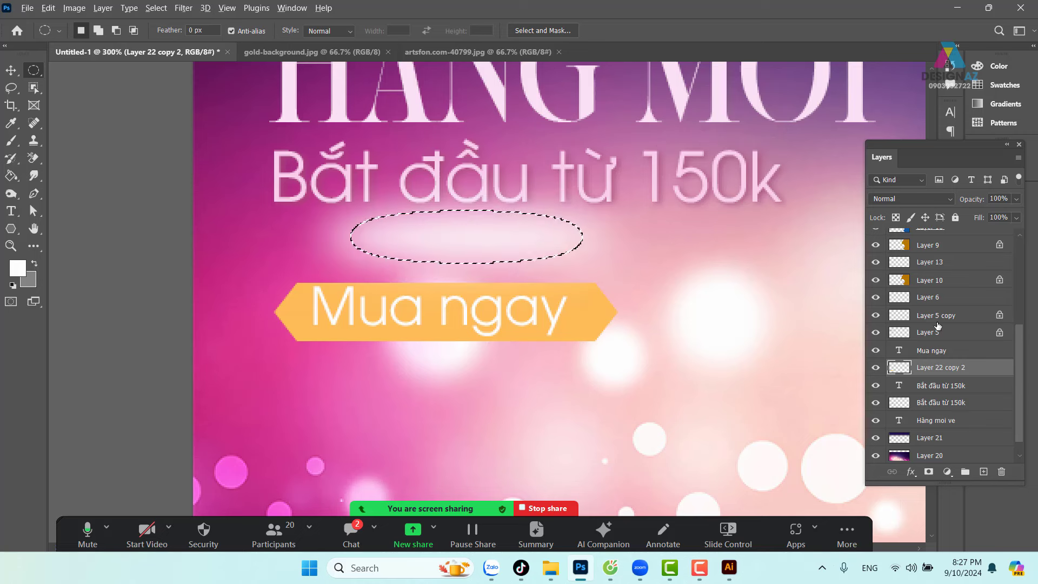
key(ctrl+d)
drag(457, 210, 537, 242)
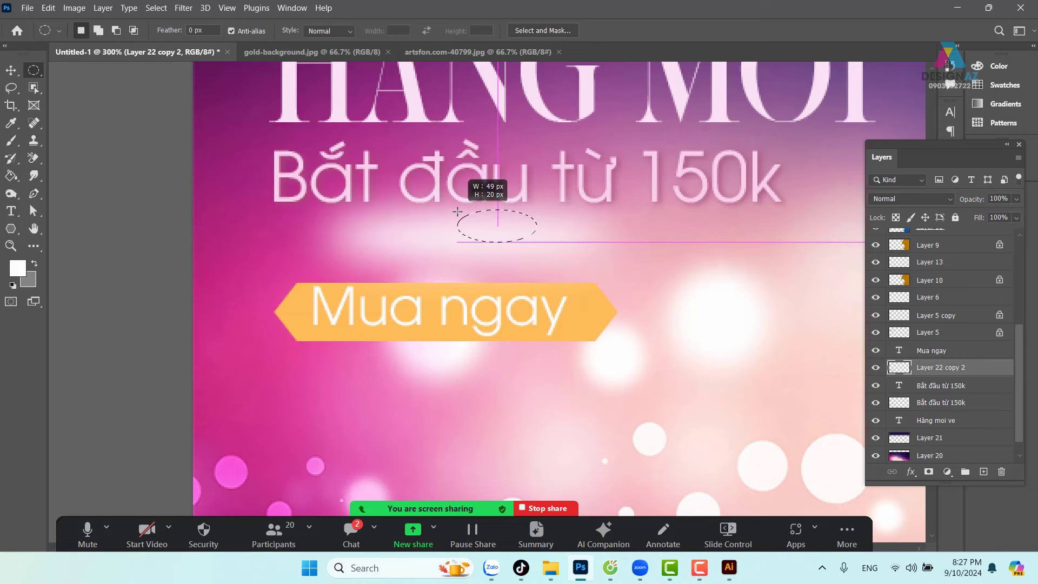
key(v)
drag(462, 273, 436, 257)
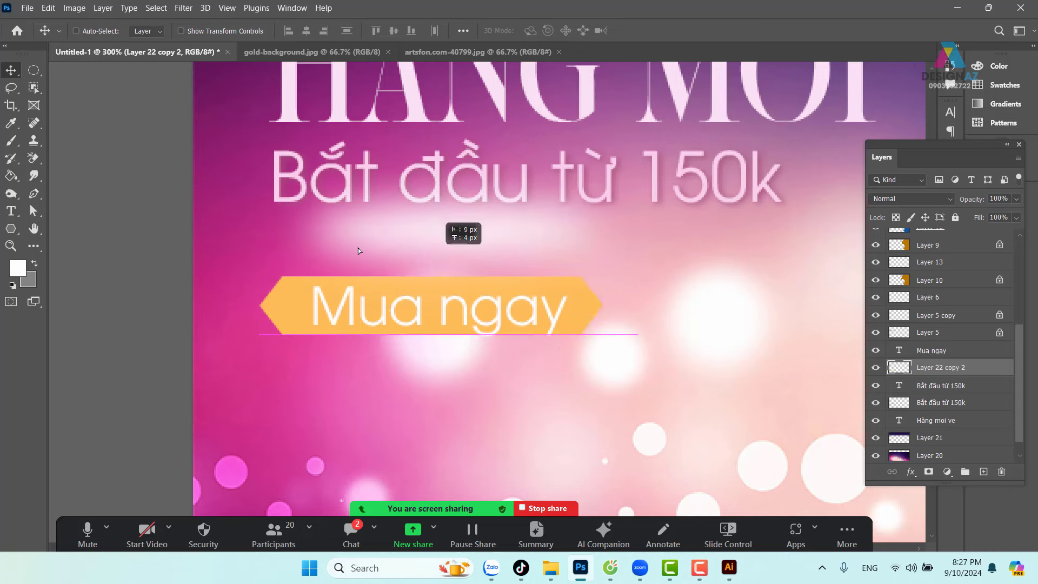
key(ctrl+z)
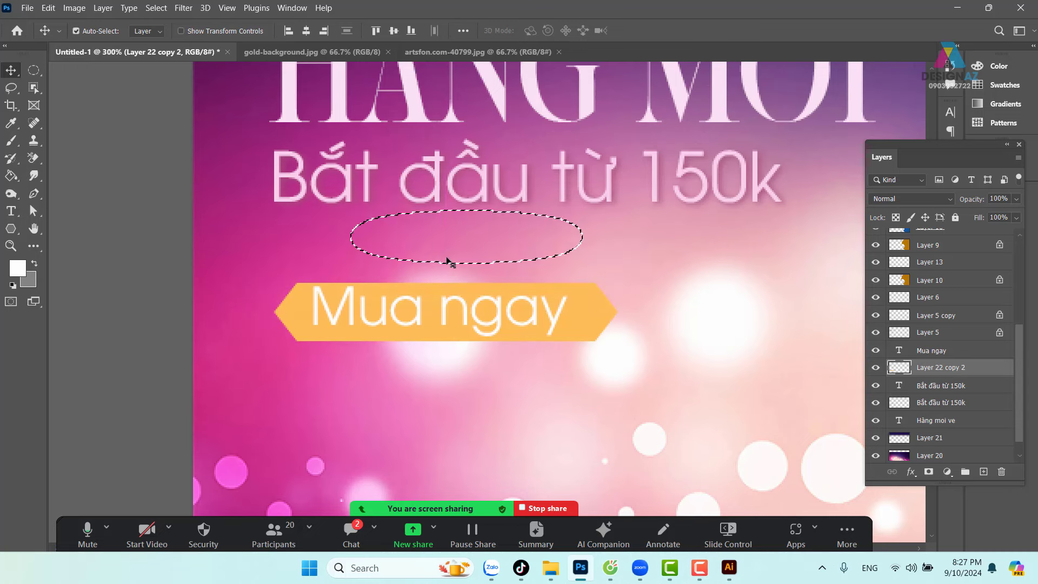
key(ctrl+z)
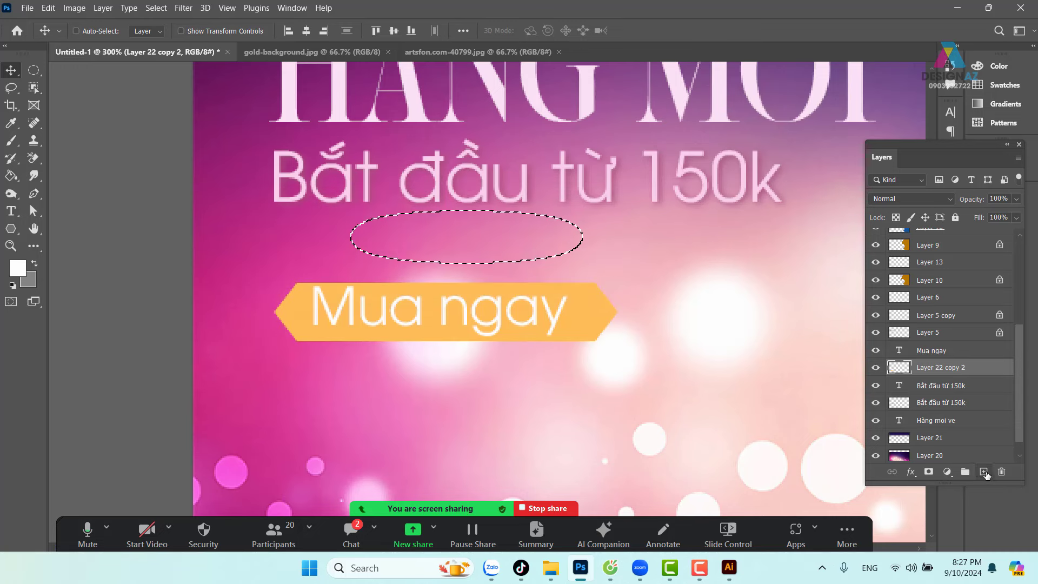
Fill the oval with white on a new layer and nudge the glow into place.
click(984, 471)
key(alt+BackSpace)
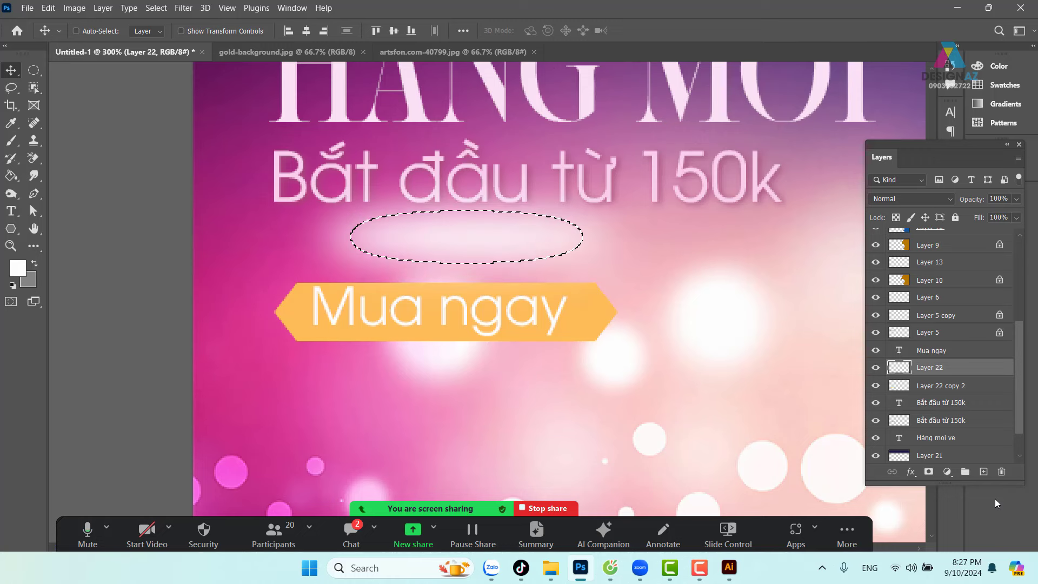
key(ctrl+d)
drag(479, 235, 462, 234)
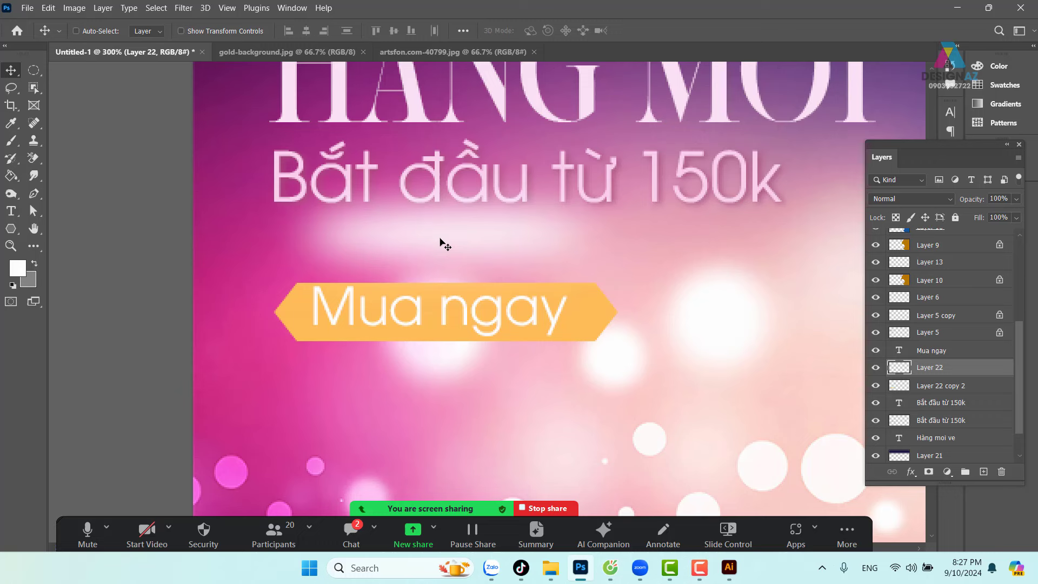
Delete the white glow above the button and move the remaining highlight onto its top edge.
click(33, 70)
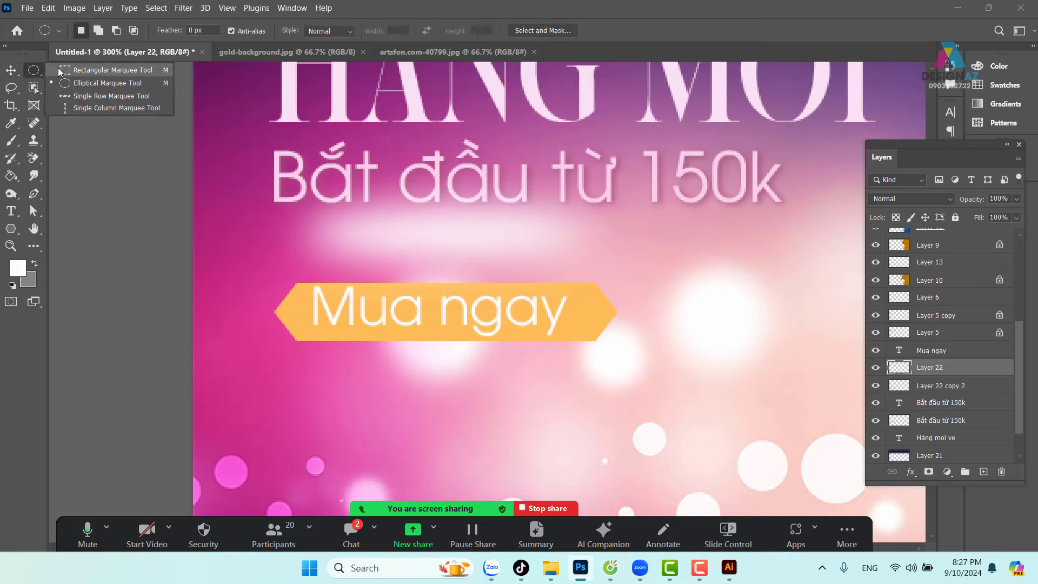
key(shift+m)
drag(193, 159, 699, 252)
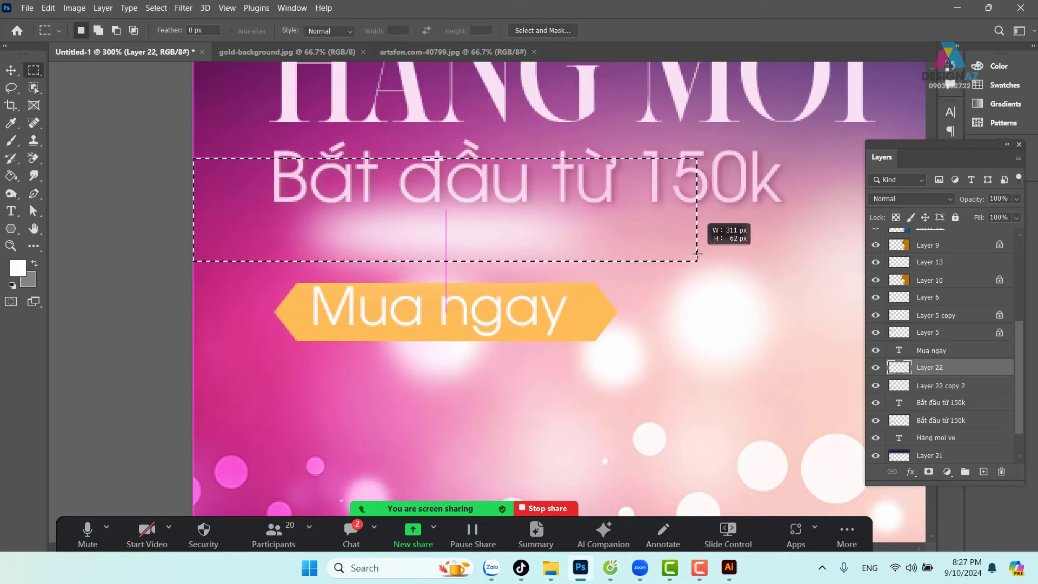
key(Delete)
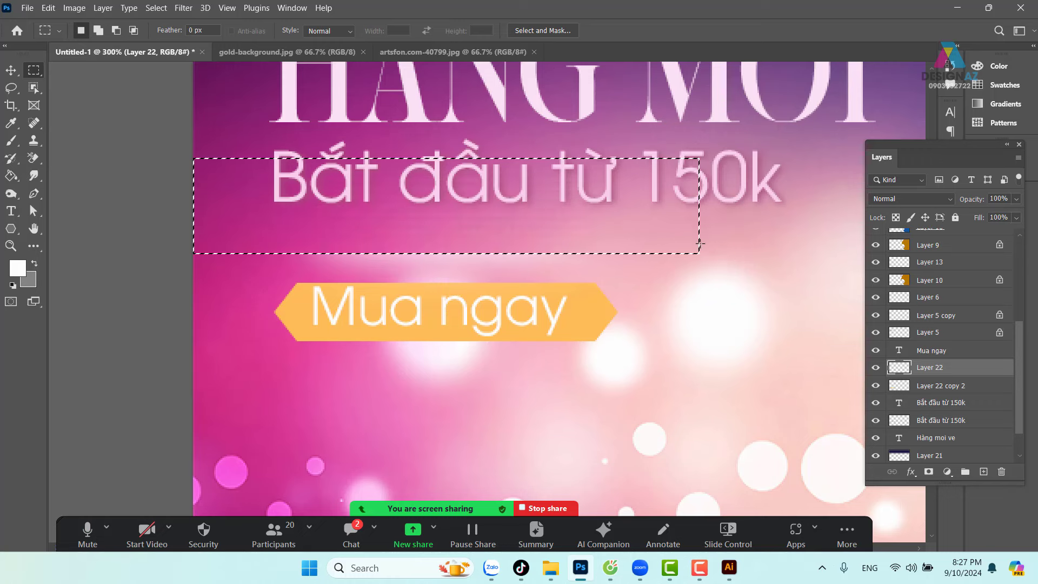
key(v)
key(ctrl+d)
drag(548, 255, 542, 285)
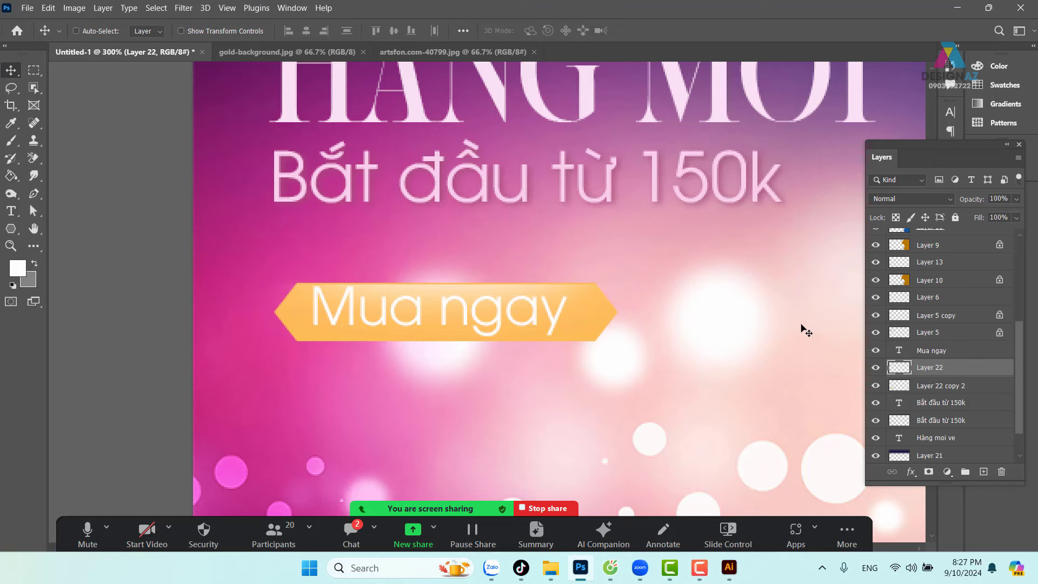
mouse_move(527, 298)
mouse_down()
mouse_move(543, 267)
mouse_move(521, 296)
mouse_move(528, 285)
mouse_up()
Zoom in on the button and nudge the white glow down one pixel.
key(z)
scroll(347, 261, left, 5)
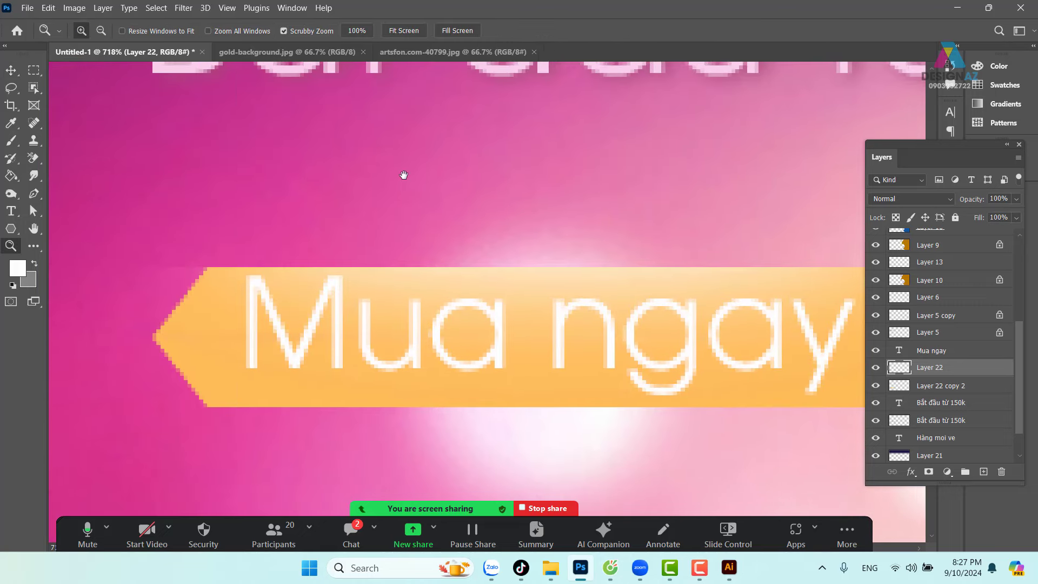
click(11, 71)
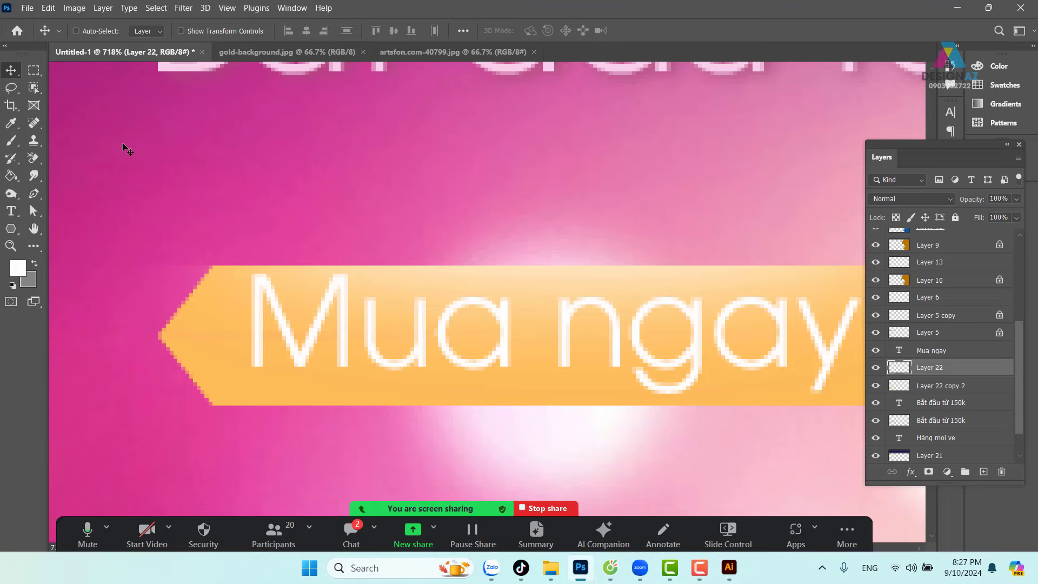
key(Down)
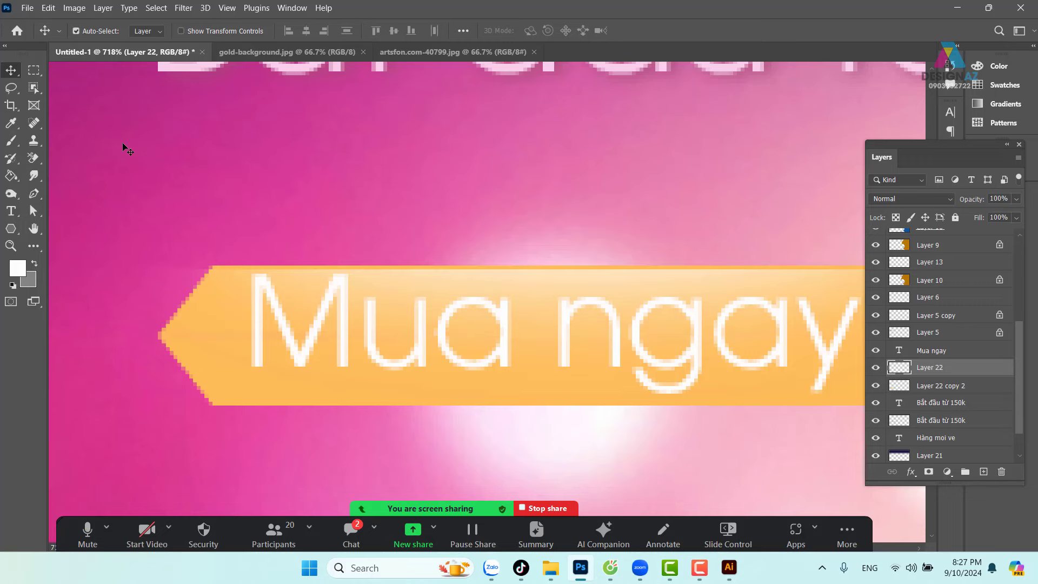
key(ctrl+minus)
key(ctrl+minus)
key(ctrl+minus)
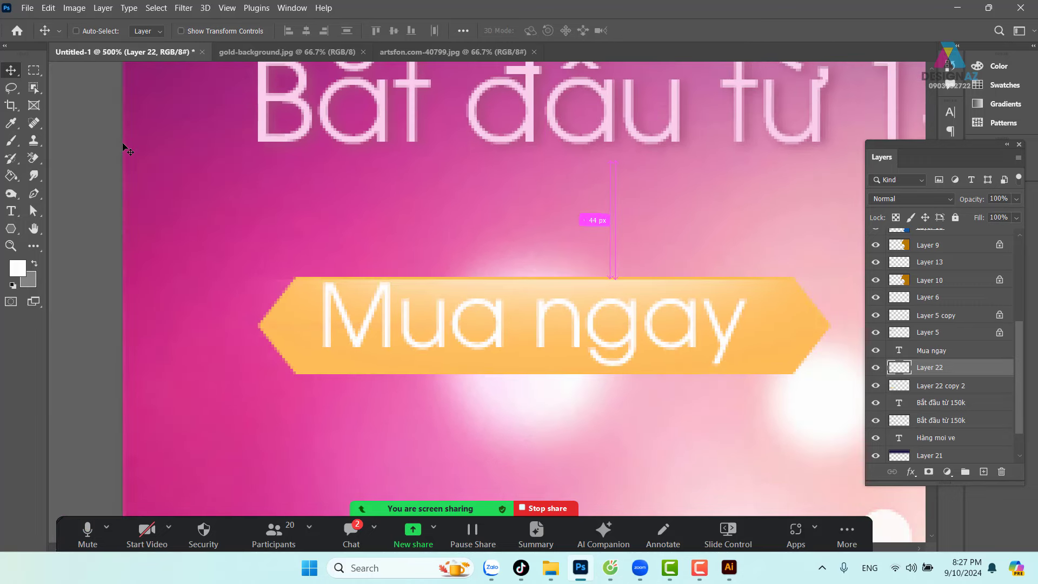
scroll(200, 194, down, 2)
scroll(132, 146, right, 2)
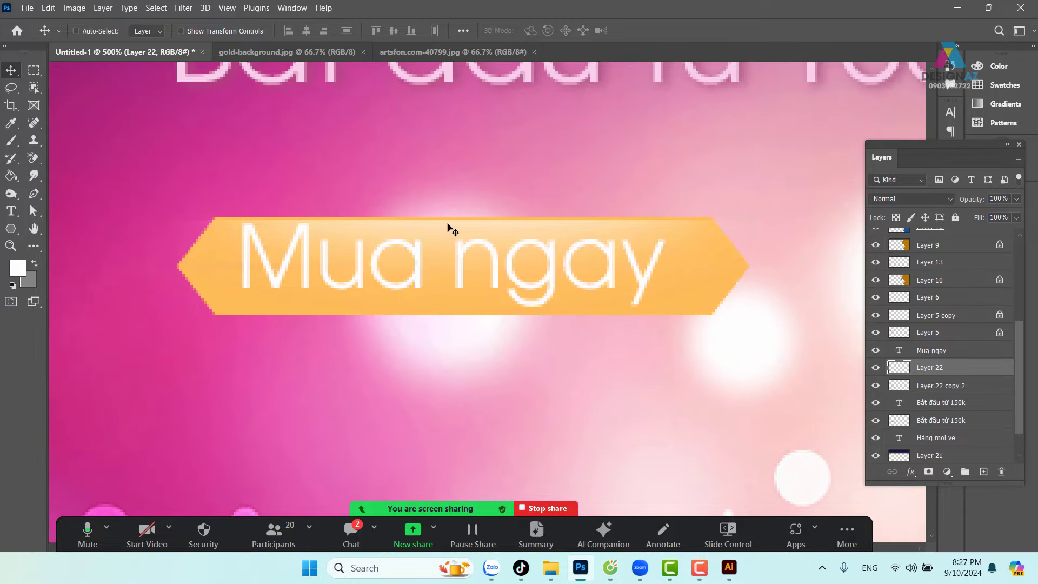
Duplicate the glow, flip it vertically onto the button's lower half, and narrow it to about 69% width.
drag(448, 229, 447, 317)
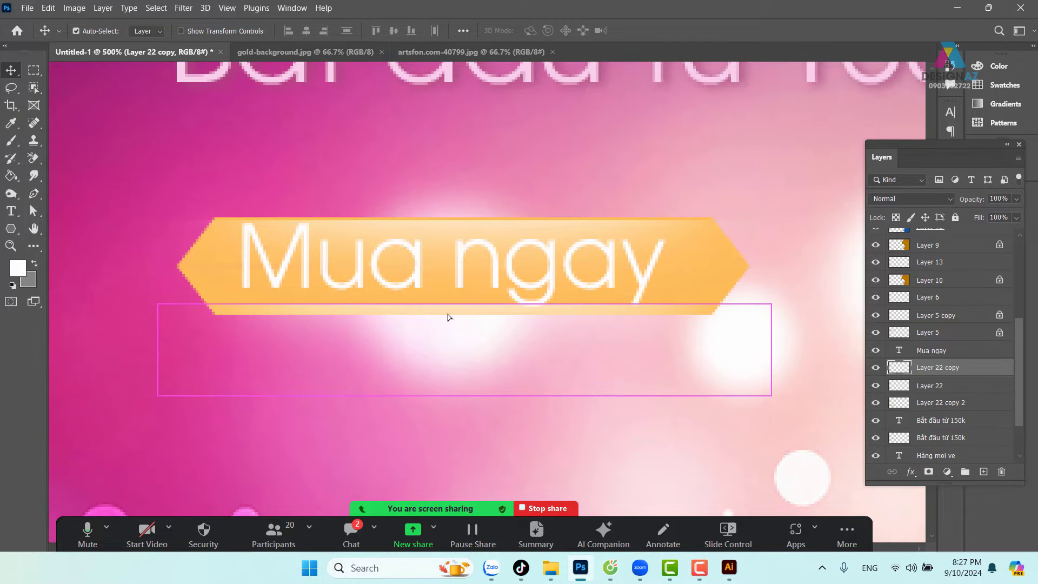
key(ctrl+t)
right_click(447, 318)
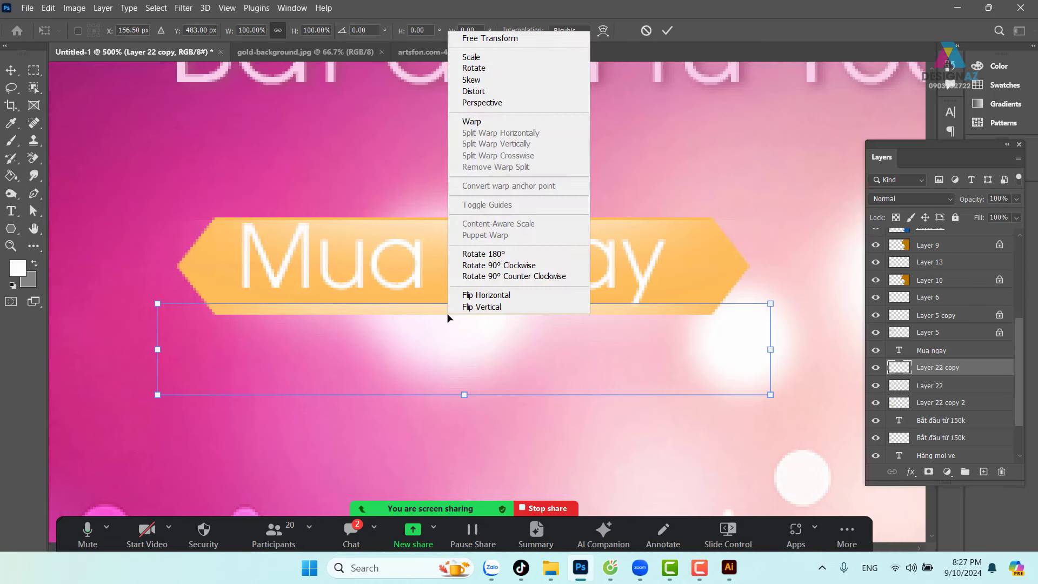
click(494, 307)
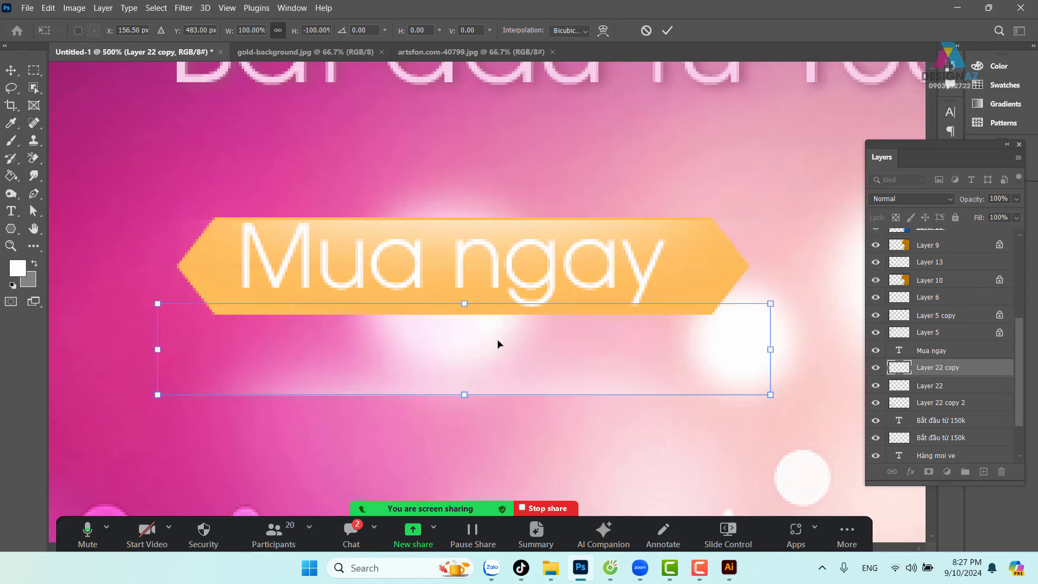
drag(506, 376, 513, 292)
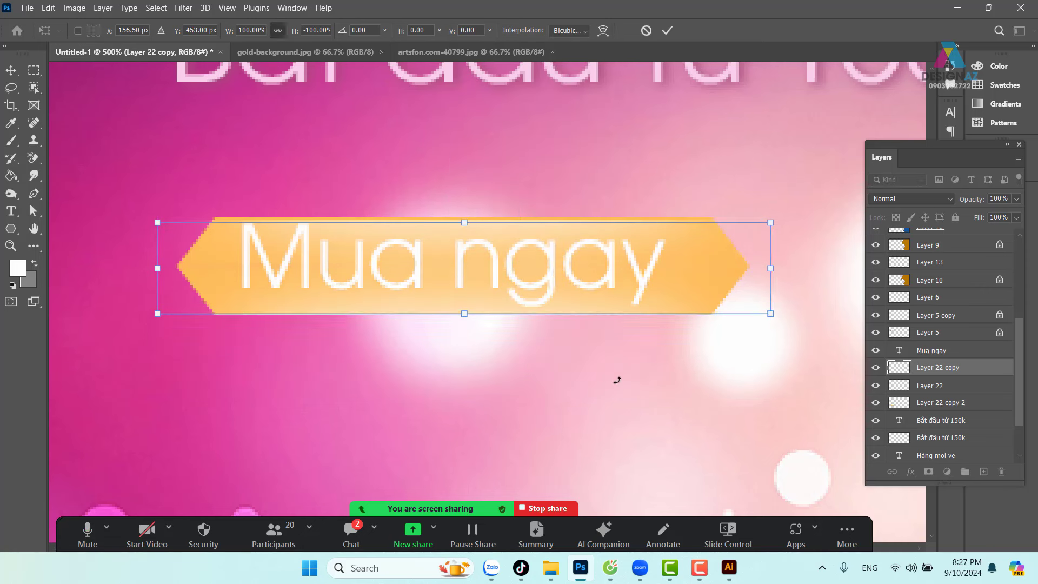
key(Up)
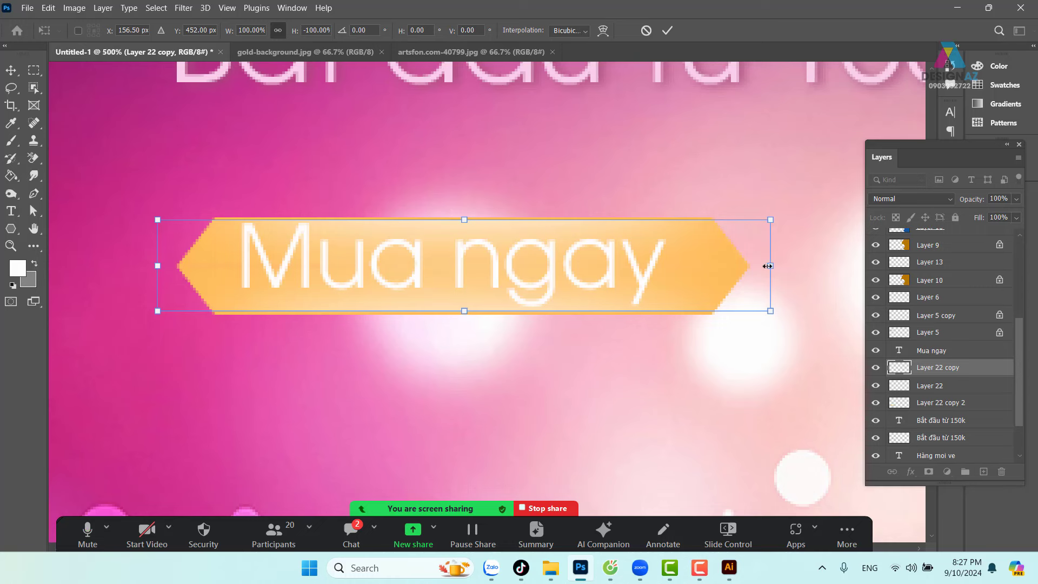
drag(768, 266, 689, 265)
key(alt+shift)
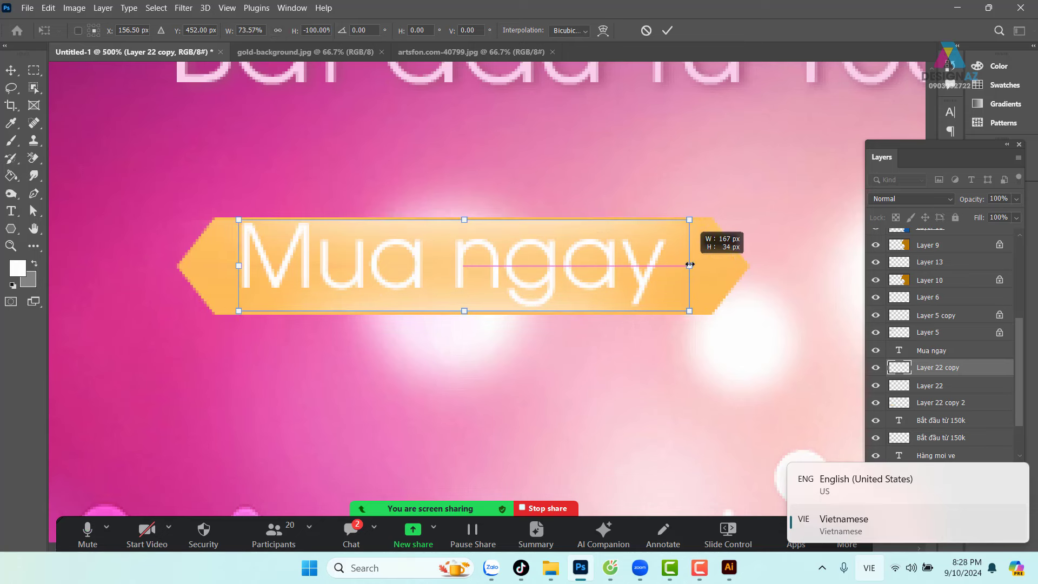
key(shift)
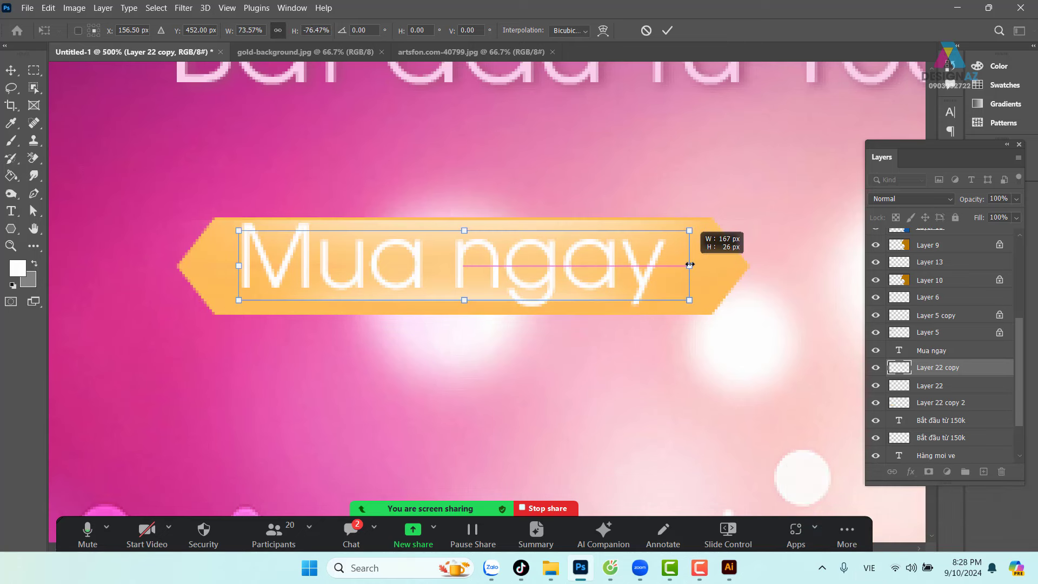
mouse_move(689, 265)
mouse_down()
mouse_move(698, 180)
mouse_move(712, 262)
mouse_move(771, 293)
mouse_move(673, 264)
mouse_up()
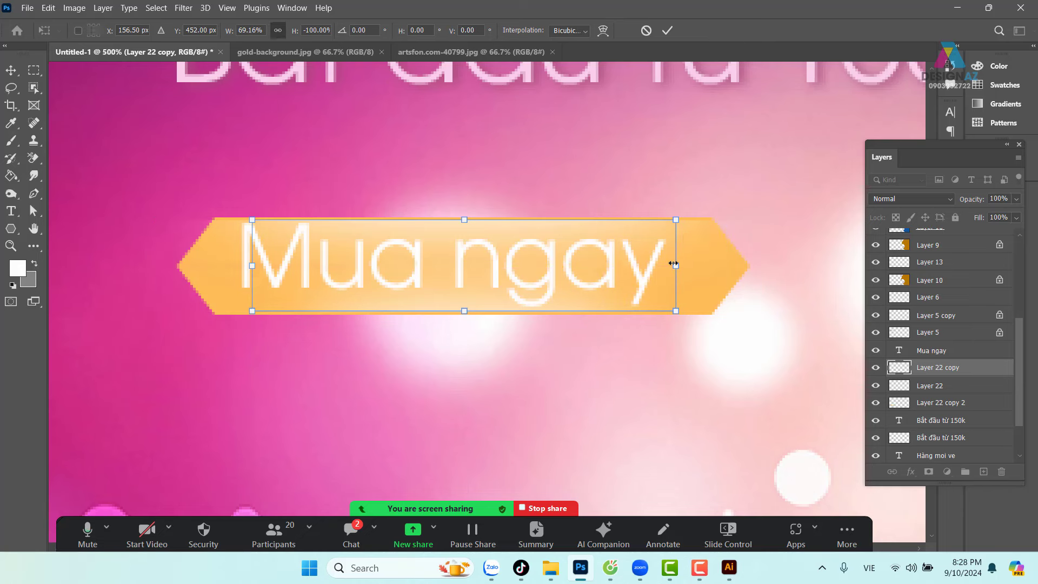
Zoom out to the button and select the Mua ngay text layer, shifting it slightly.
click(664, 31)
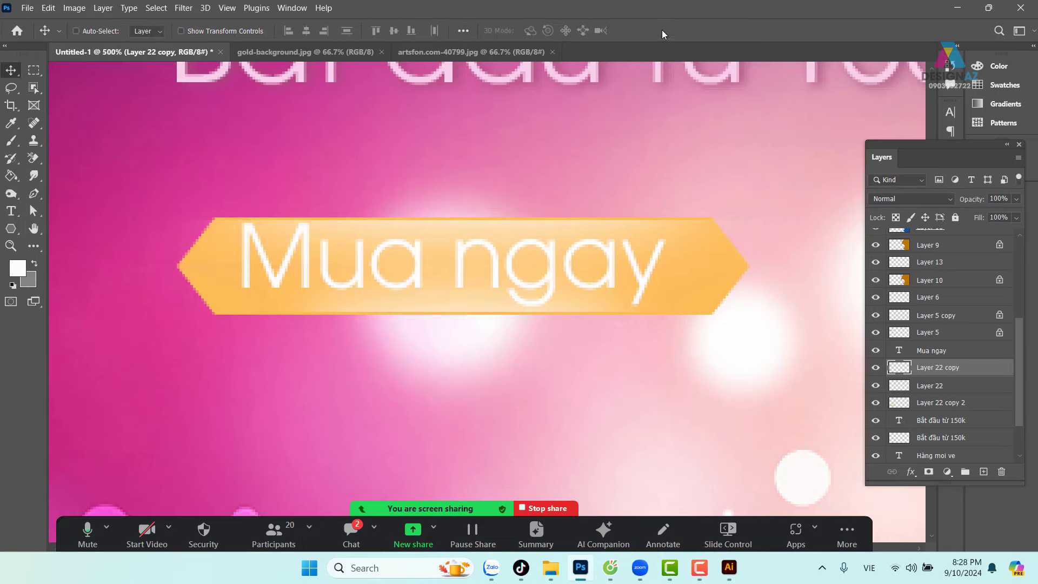
key(ctrl+minus)
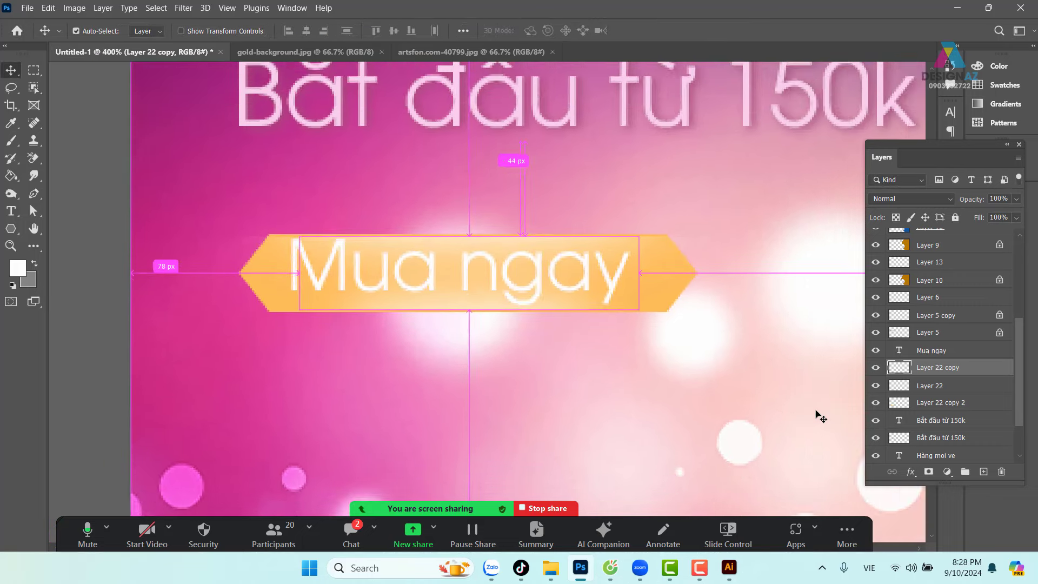
key(ctrl+minus)
drag(657, 378, 605, 372)
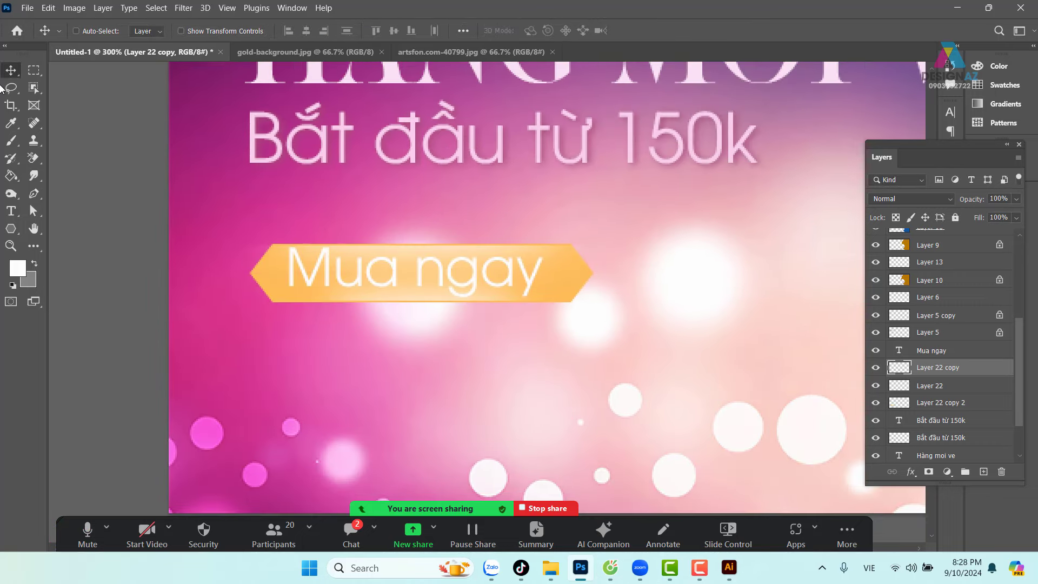
right_click(530, 283)
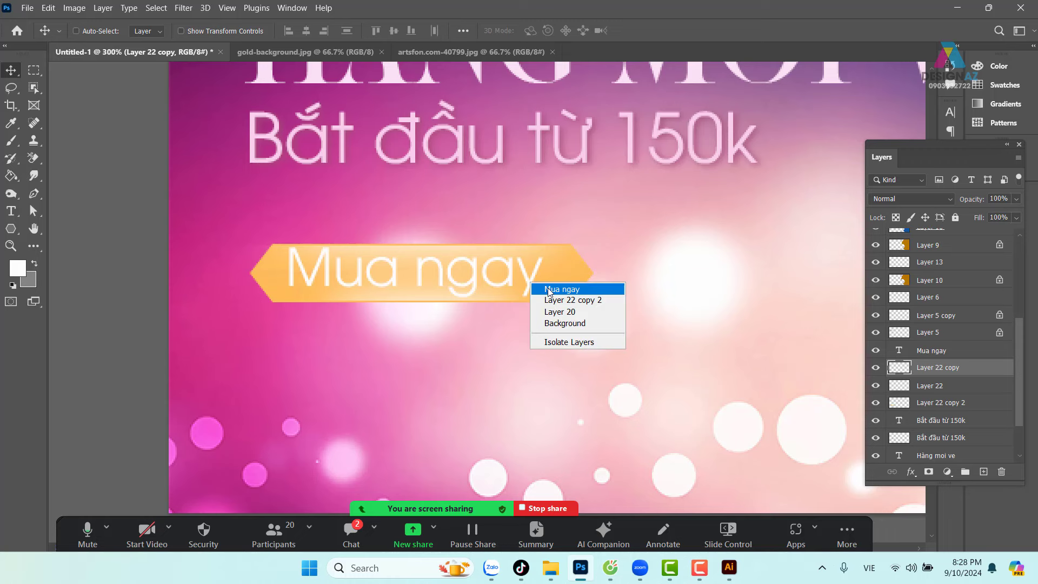
click(557, 292)
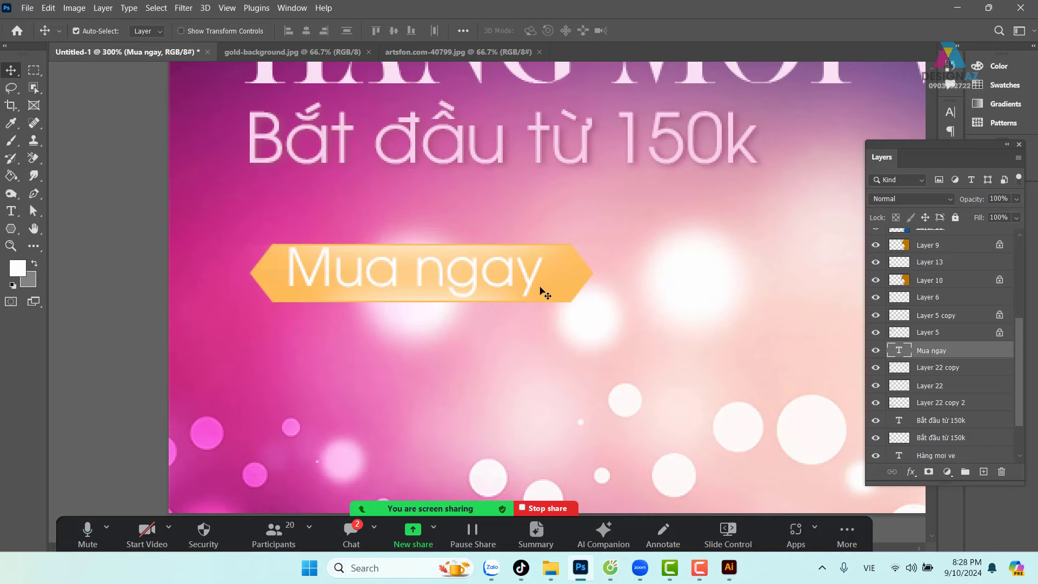
drag(541, 292, 467, 323)
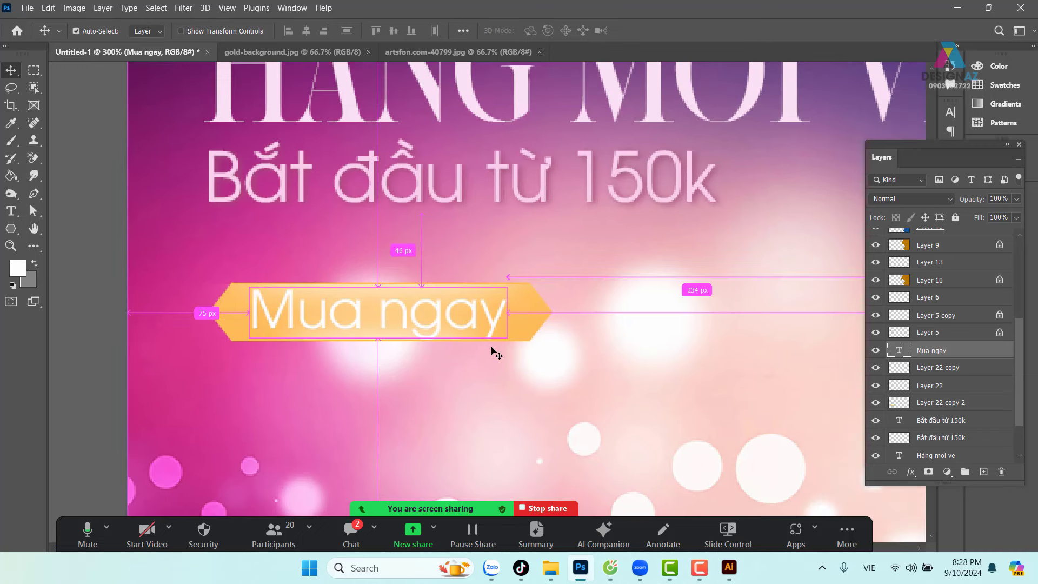
Scale the Mua ngay text to about 88% and centre it within the button.
key(ctrl+t)
drag(506, 340, 476, 329)
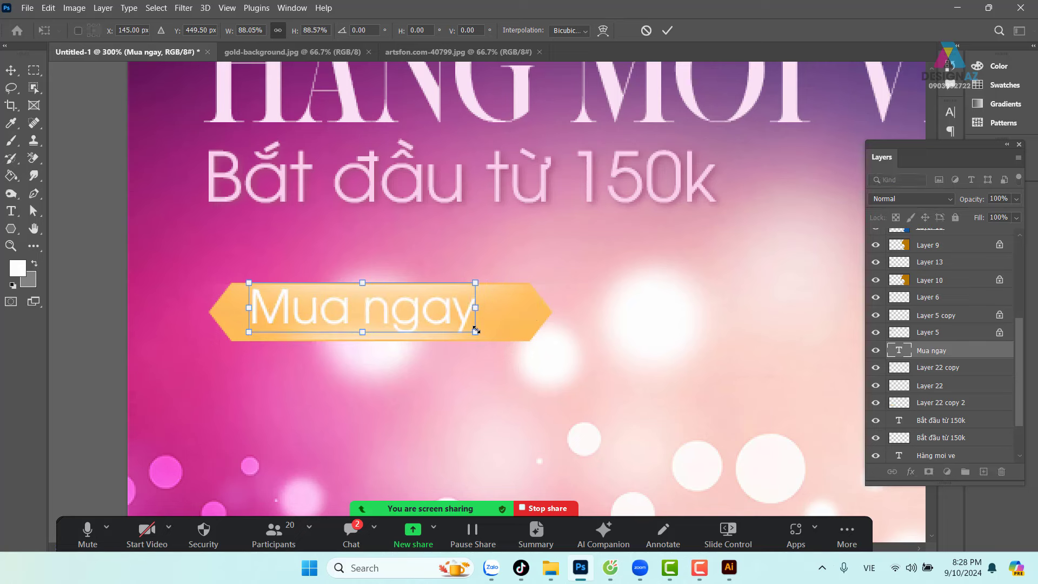
key(Return)
drag(450, 310, 464, 310)
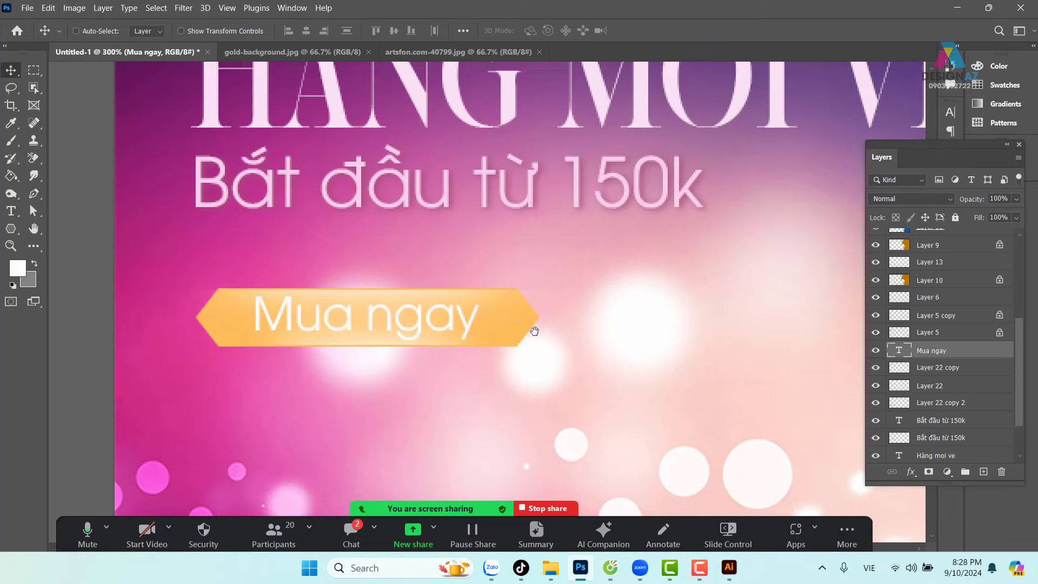
Place a duplicate of Mua ngay beneath the Bắt đầu từ 150k line.
scroll(519, 335, right, 3)
scroll(519, 335, up, 1)
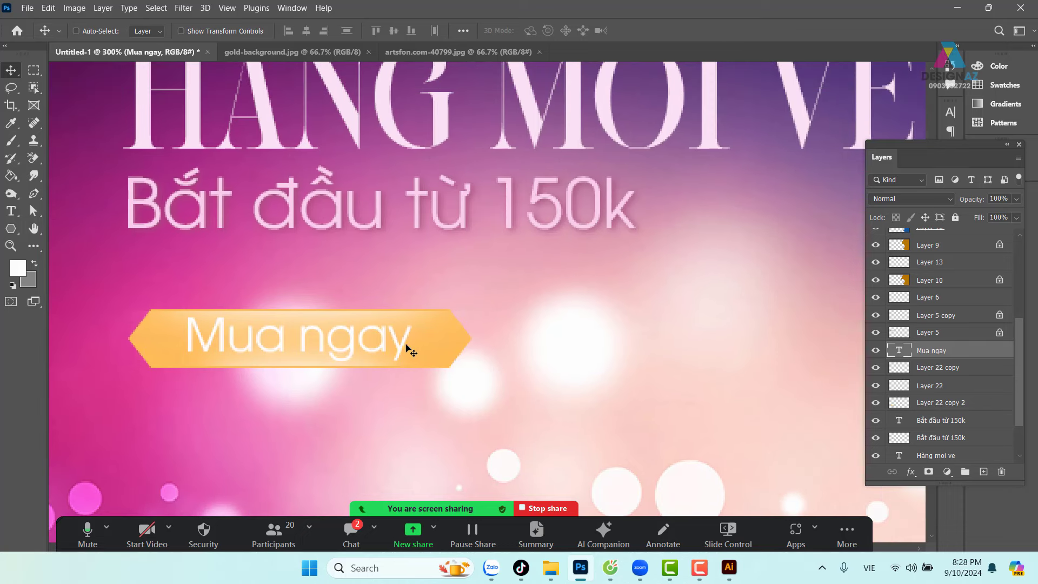
drag(412, 345, 710, 267)
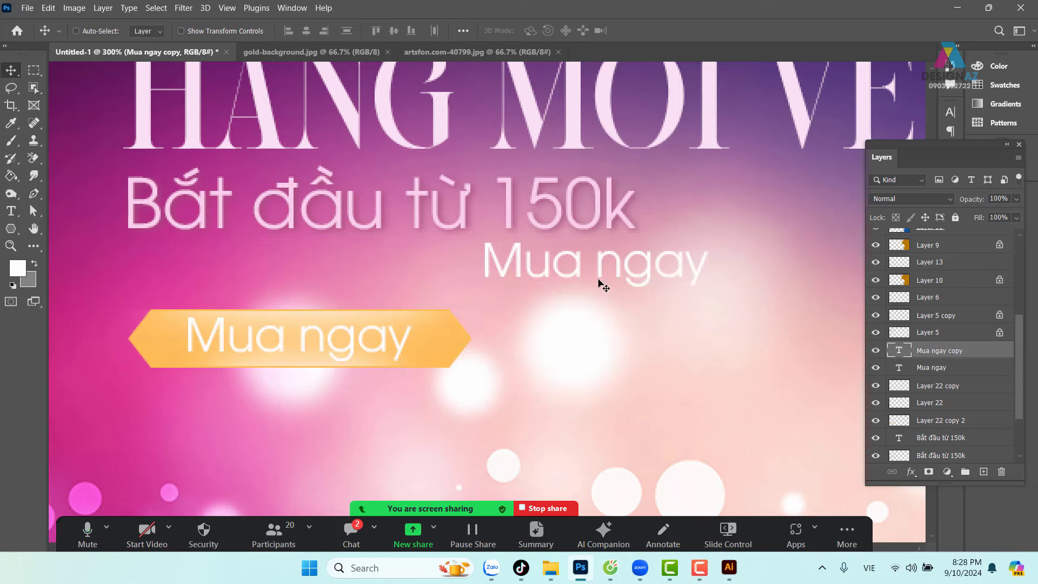
Sample the button's orange and apply it as the Mua ngay copy's text colour.
key(i)
click(442, 334)
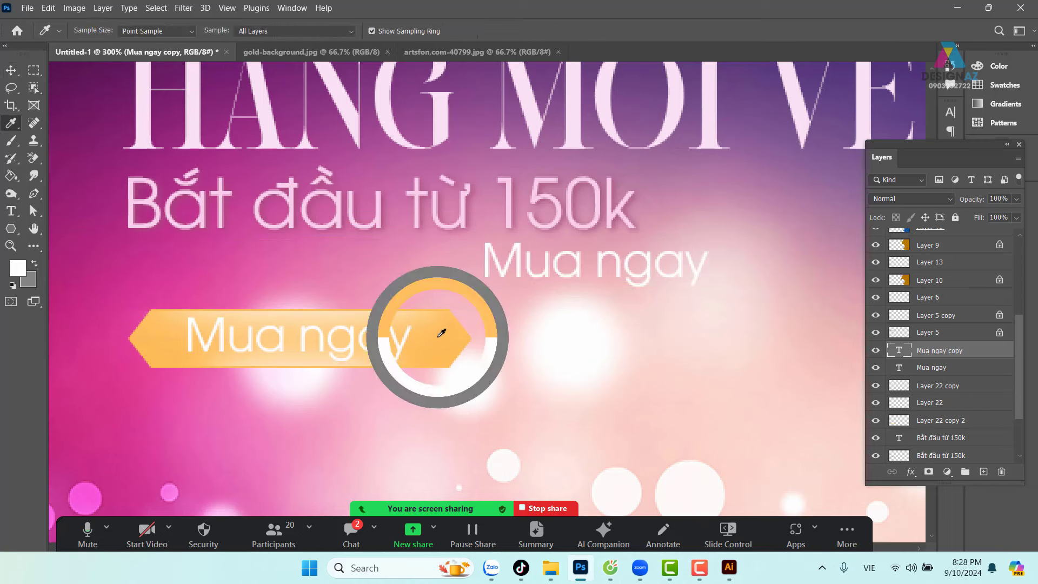
key(t)
click(539, 31)
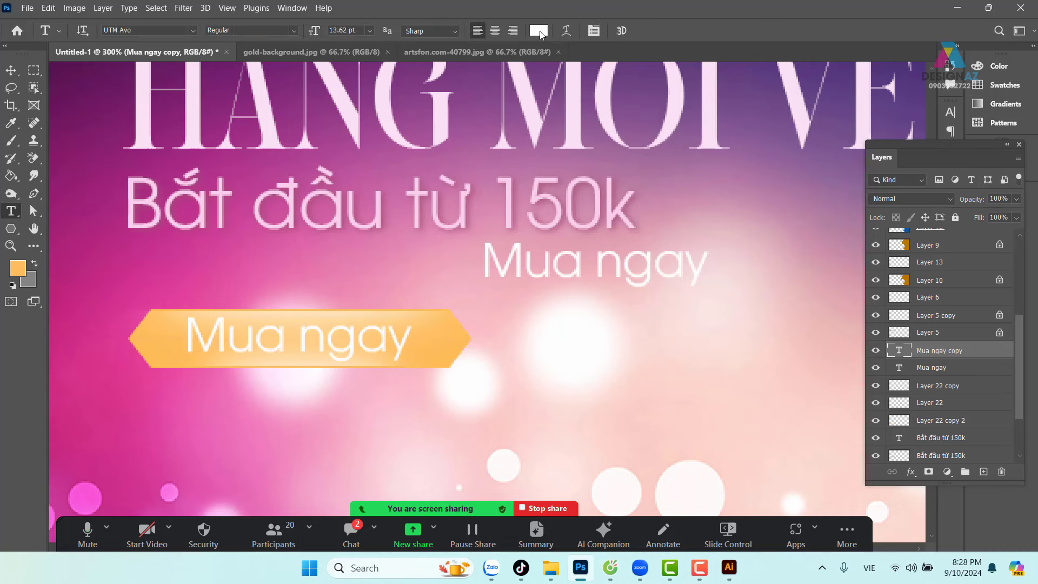
click(444, 336)
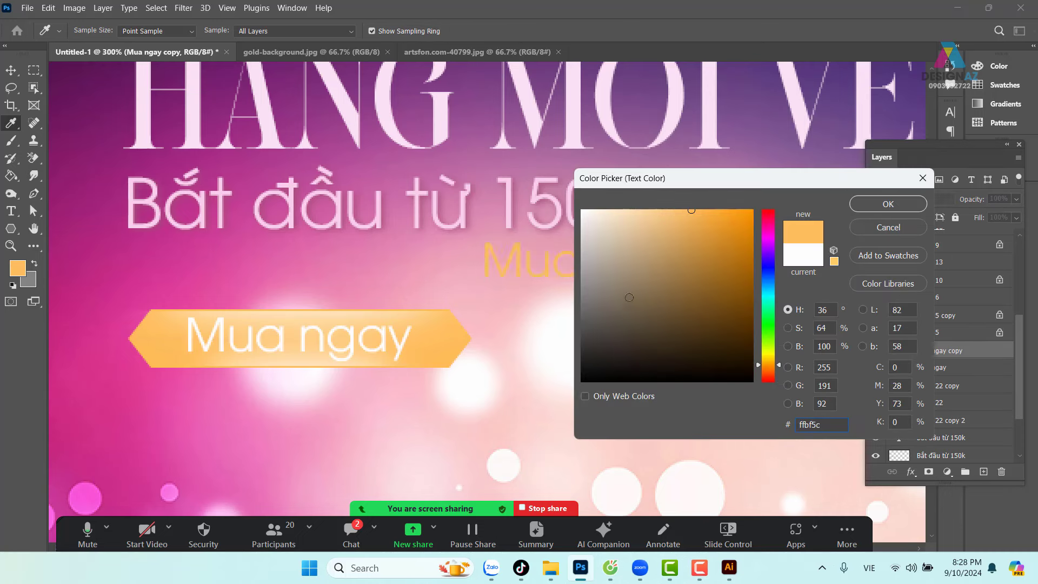
Change the copy's colour to a darker gold-brown, then bring up its Rasterize Type layer menu.
click(711, 255)
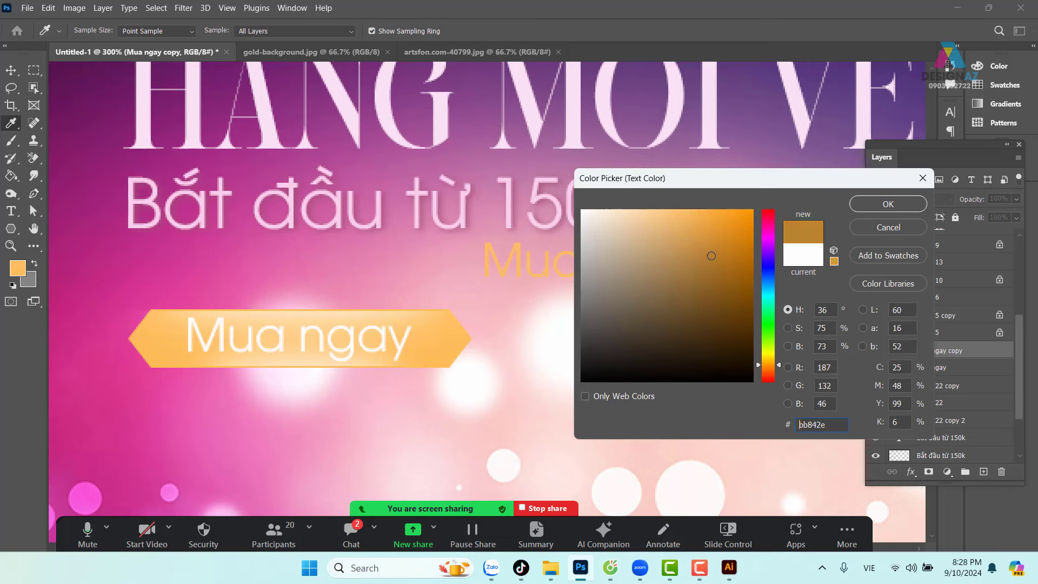
click(877, 208)
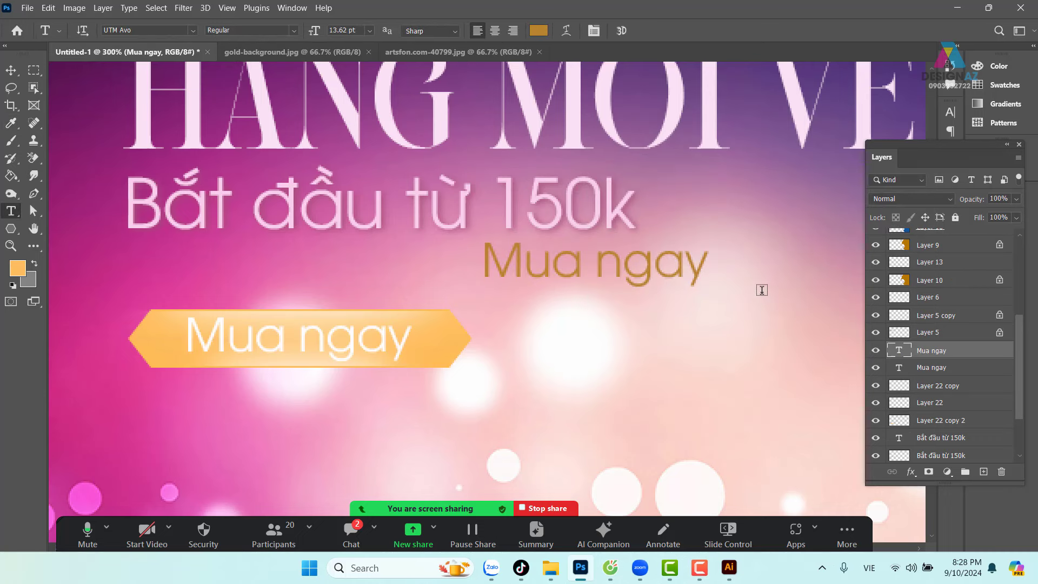
click(11, 70)
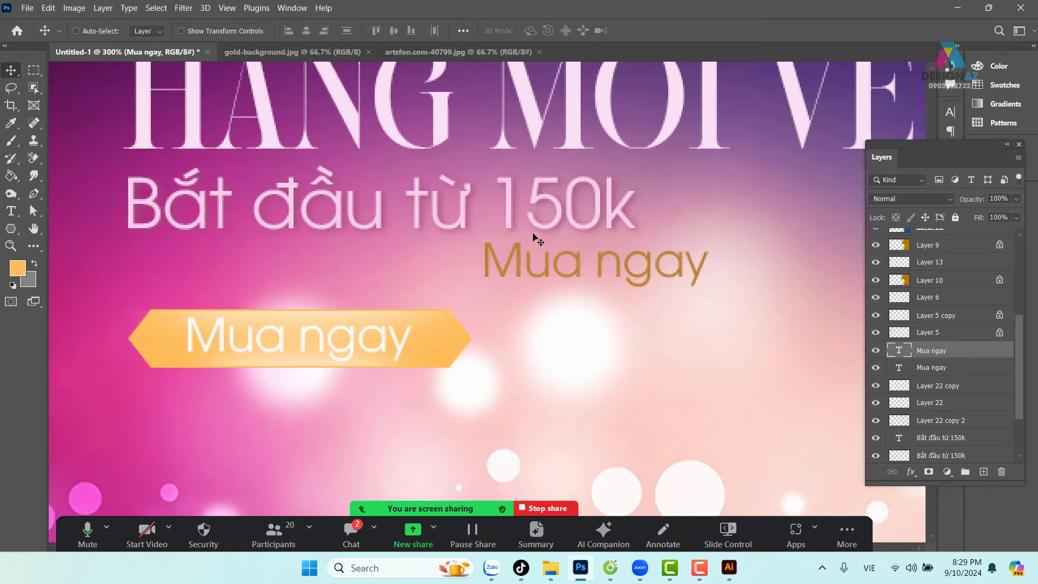
right_click(996, 355)
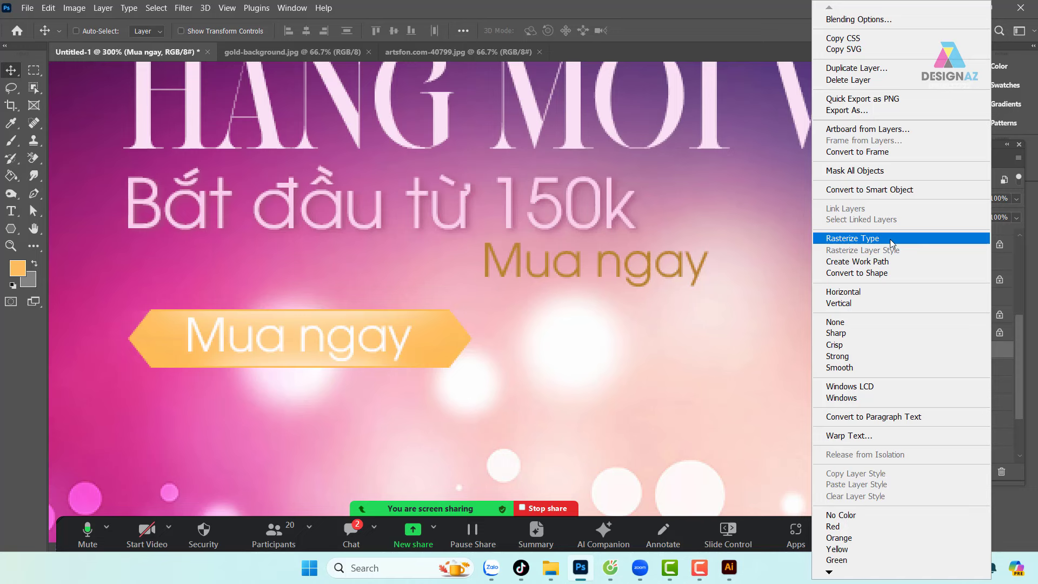
Rasterize the gold Mua ngay copy and apply a 2.3 px Gaussian Blur.
click(890, 239)
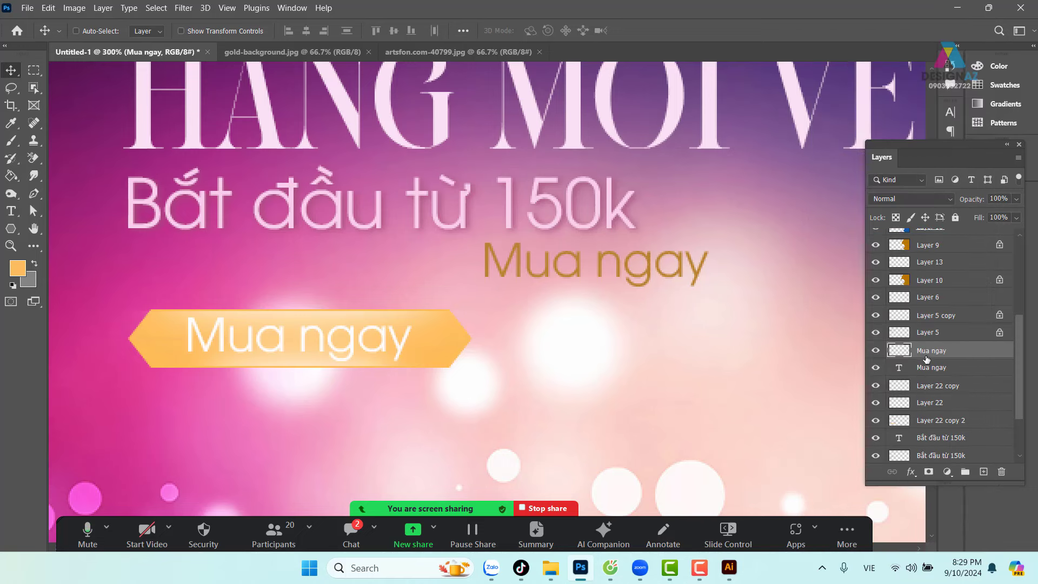
click(185, 9)
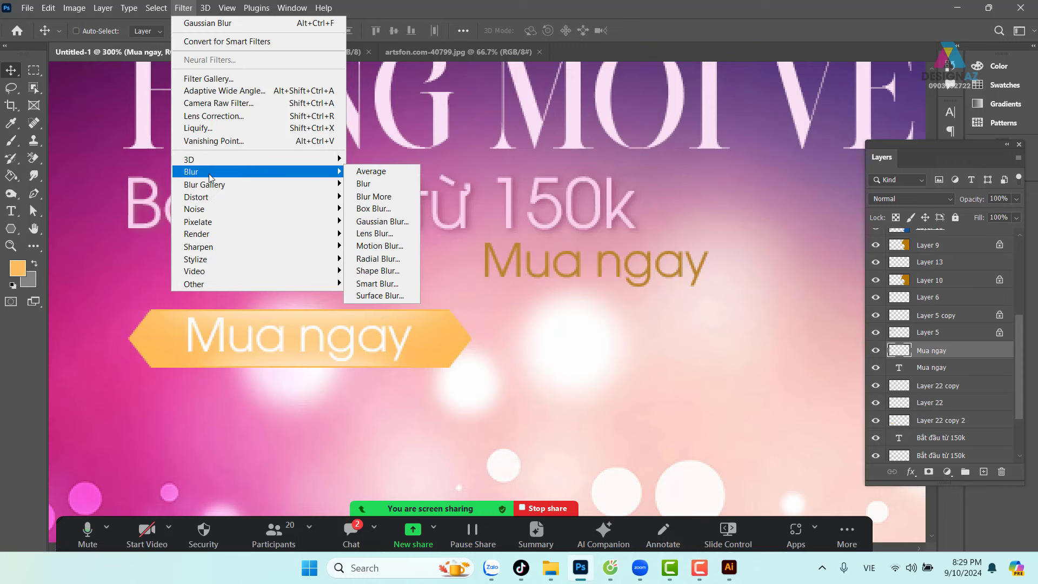
mouse_move(191, 171)
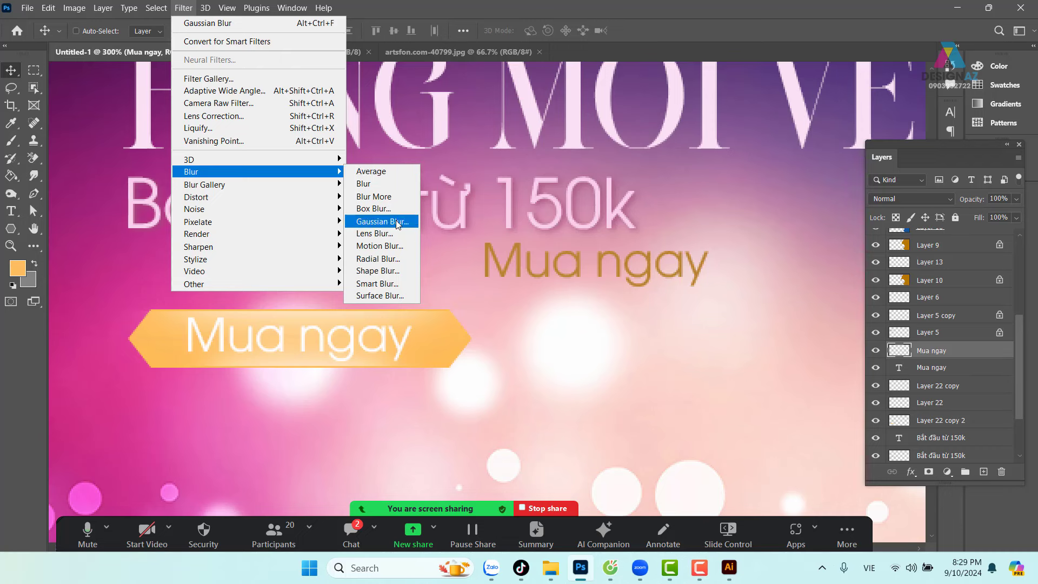
click(397, 222)
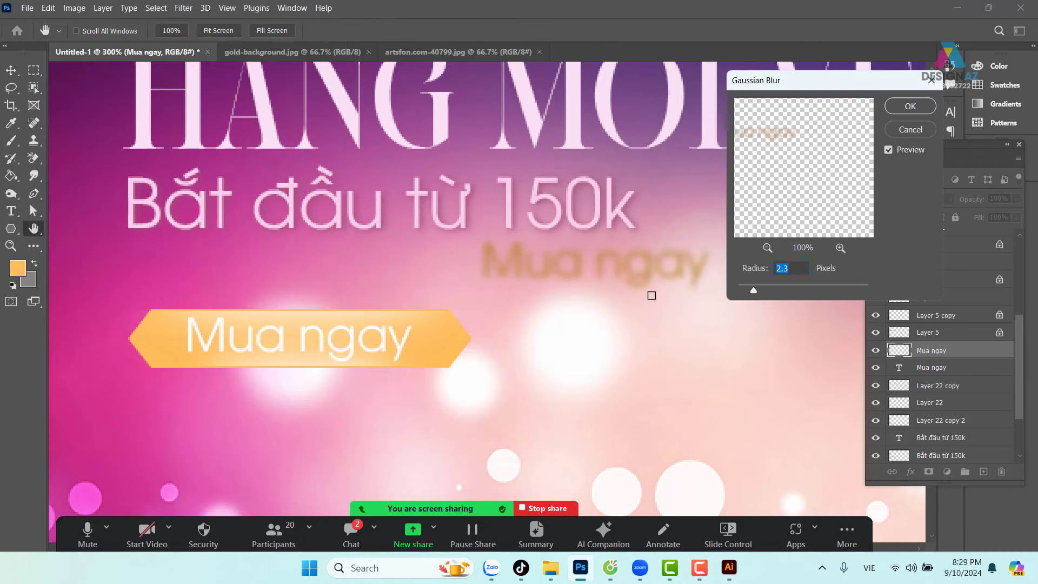
click(909, 110)
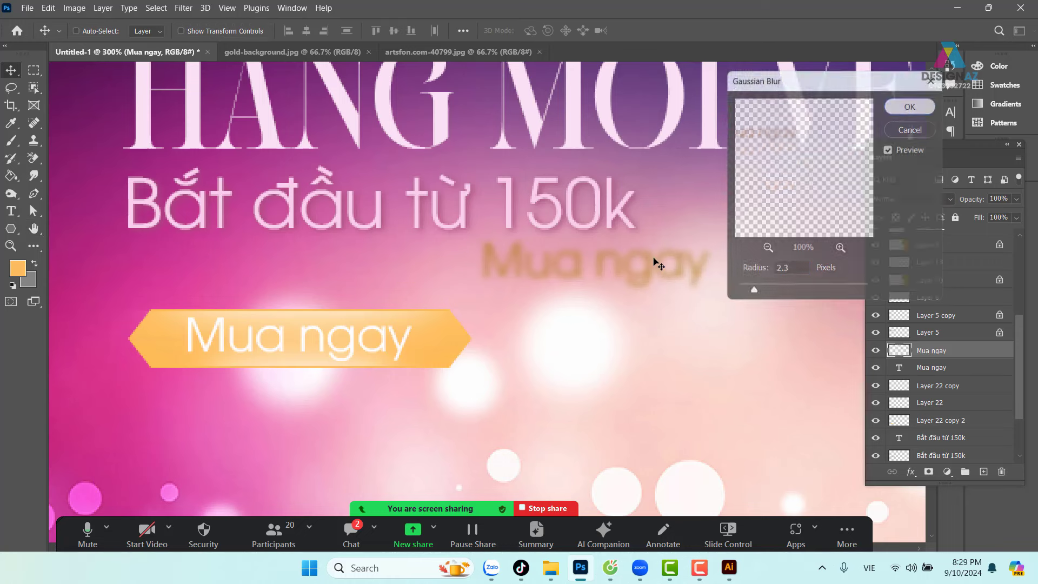
Move the blurred copy onto the orange button, below the Mua ngay text layer, and zoom out.
key(v)
drag(635, 269, 342, 345)
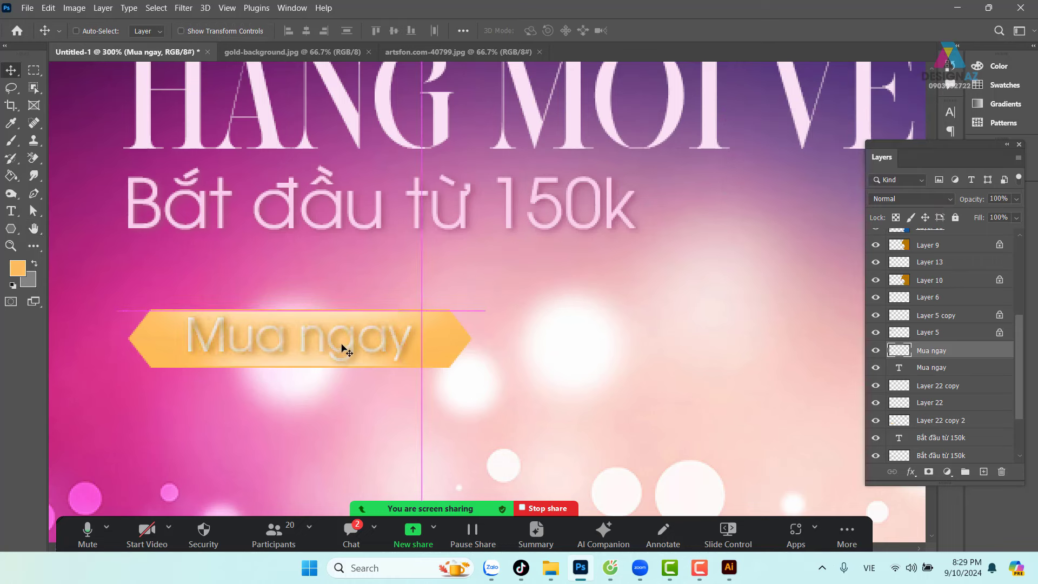
key(ctrl)
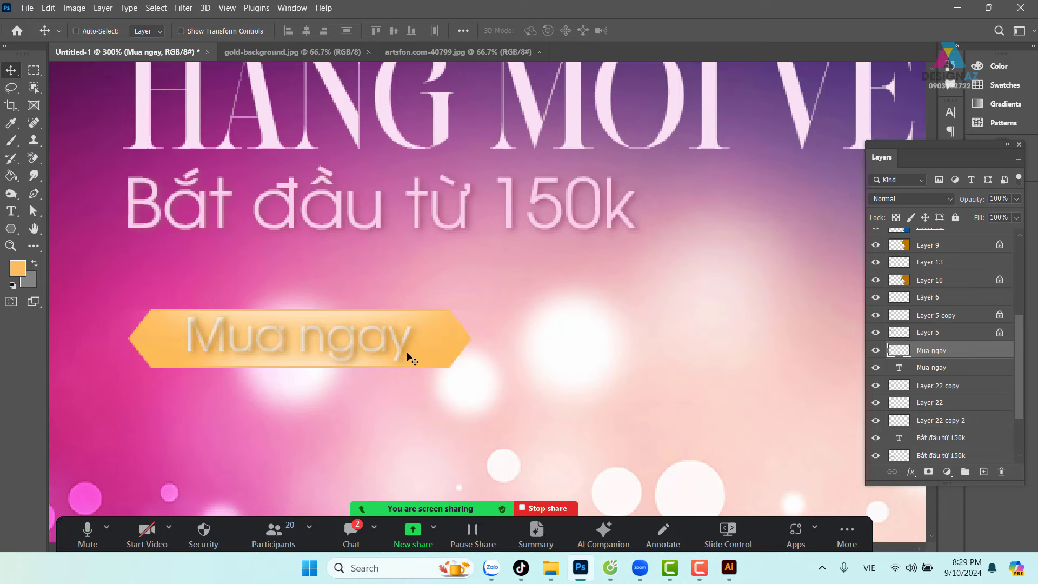
key(ctrl)
key(ctrl+bracketleft)
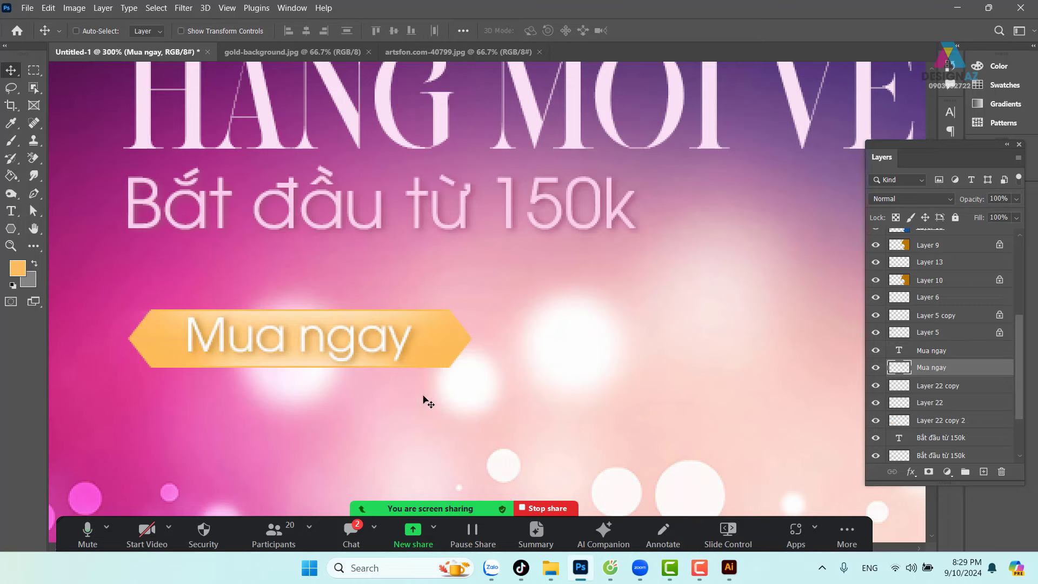
key(ctrl+1)
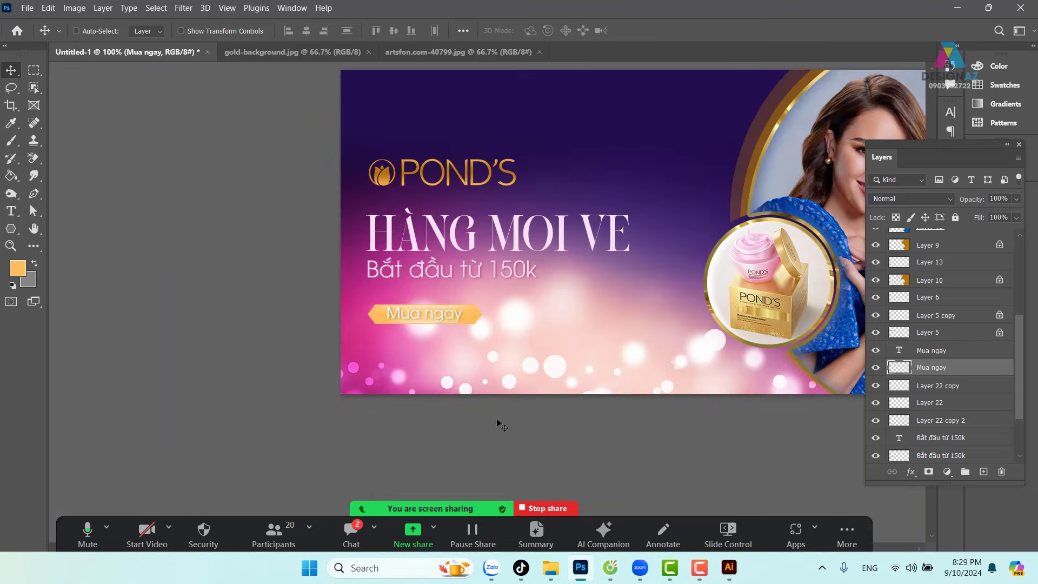
Recentre the banner view and make Layer 20 the working layer.
drag(574, 346, 542, 351)
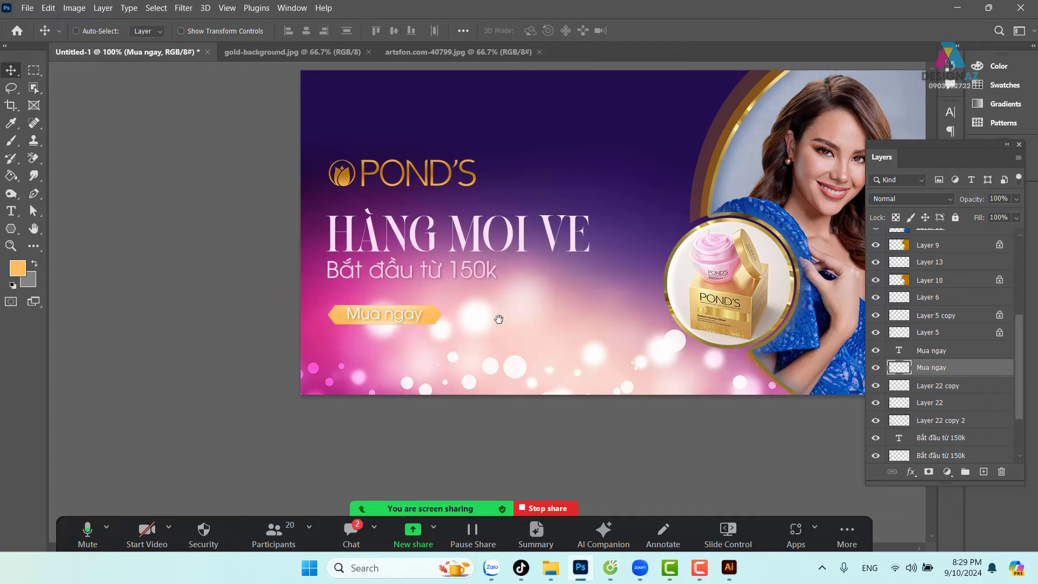
drag(569, 351, 393, 367)
right_click(404, 366)
click(421, 371)
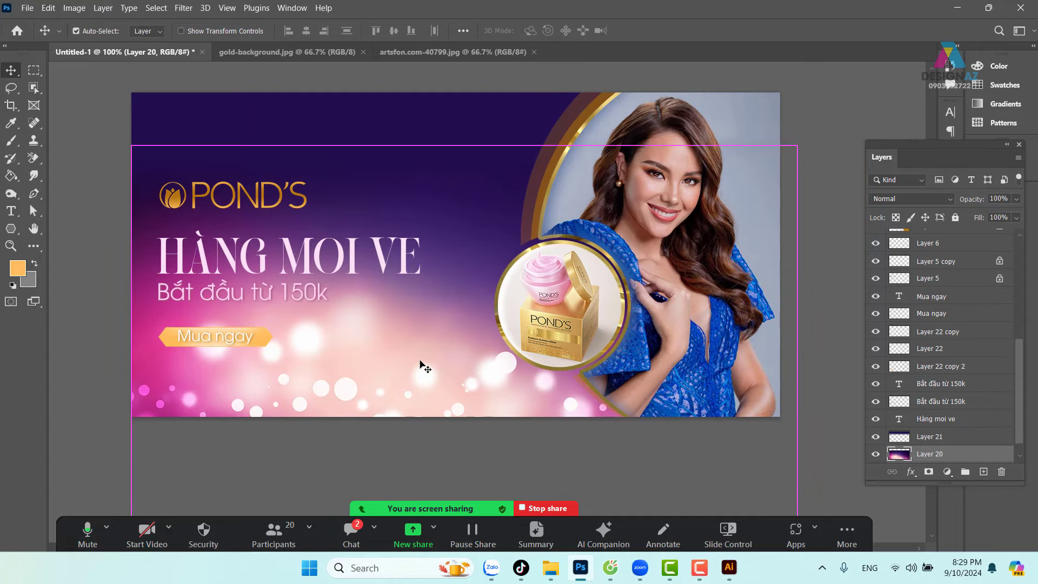
key(ctrl+o)
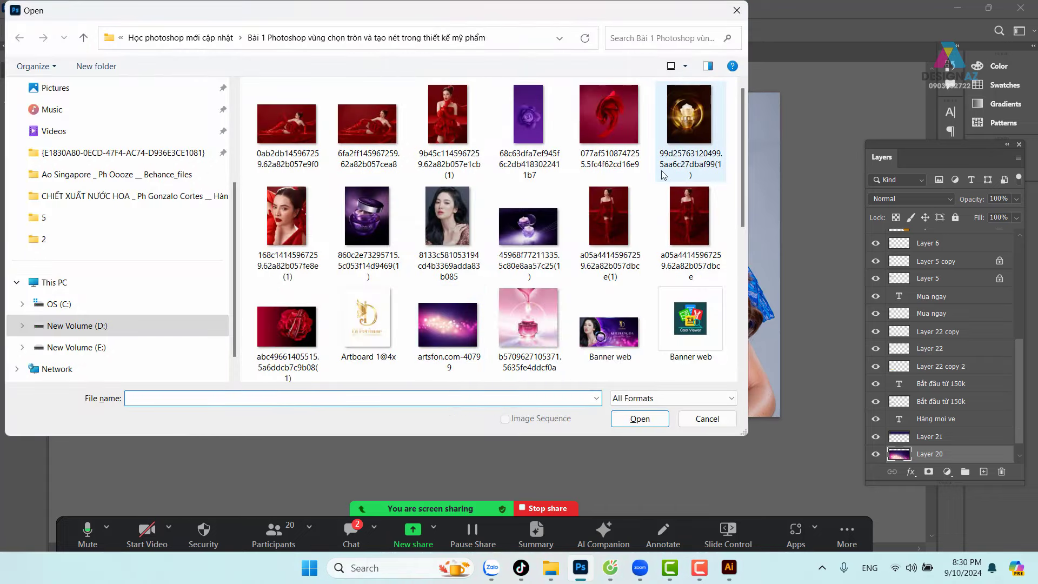
click(534, 117)
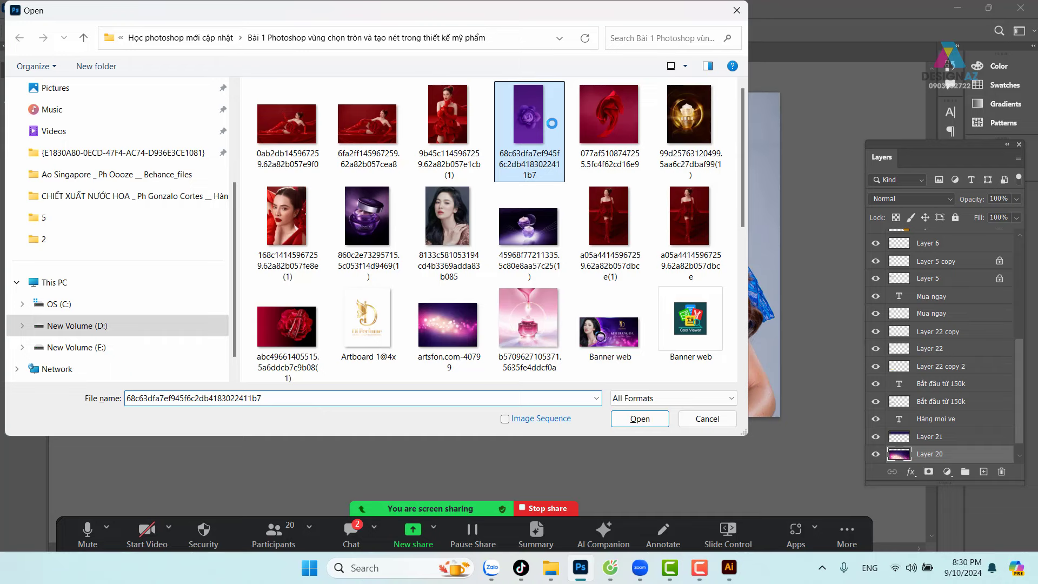
right_click(535, 116)
key(Escape)
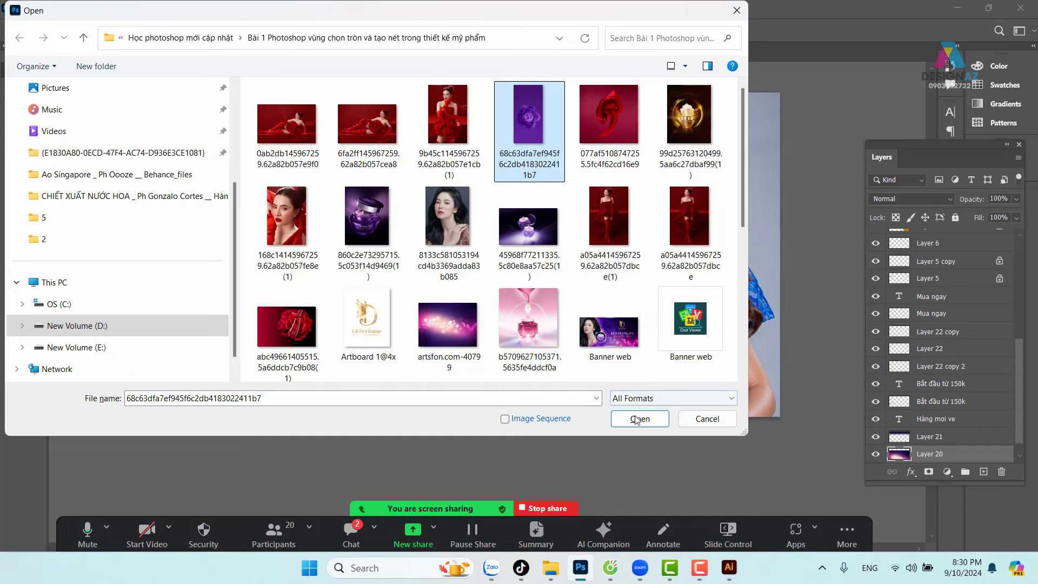
click(641, 419)
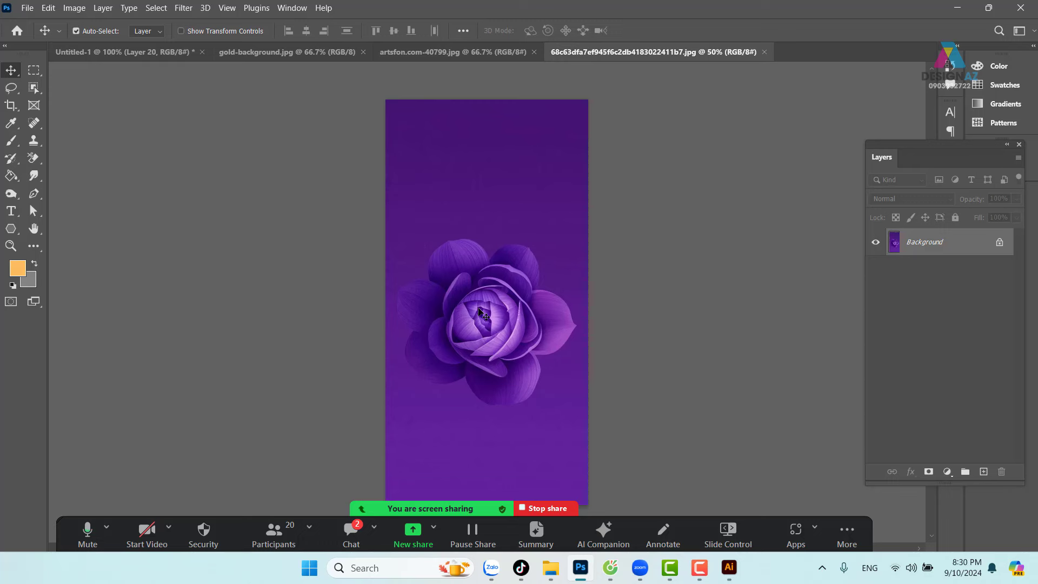
Copy the entire flower image and return to the banner with Layer 20 selected.
key(ctrl+a)
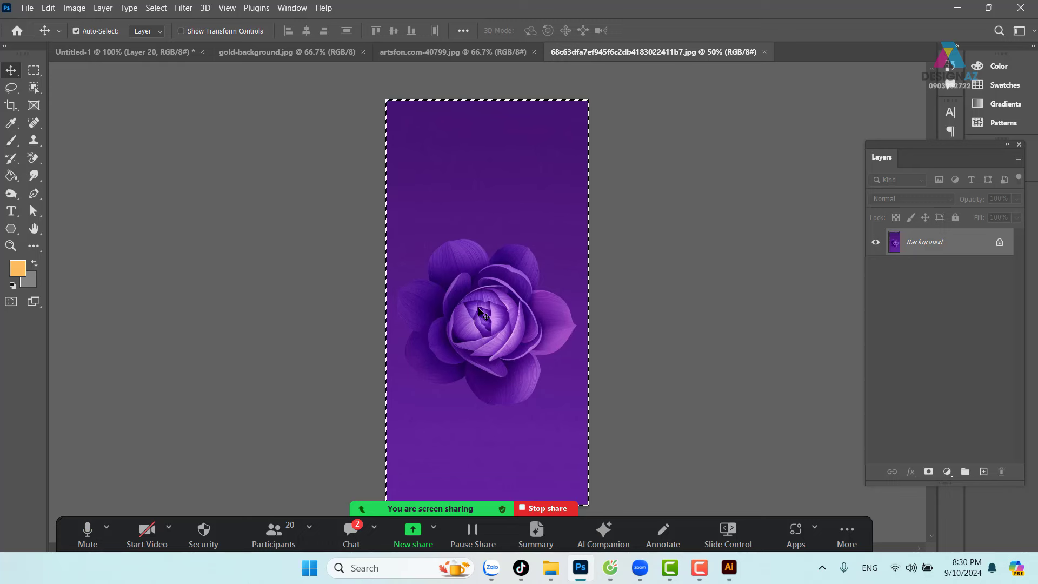
key(ctrl+c)
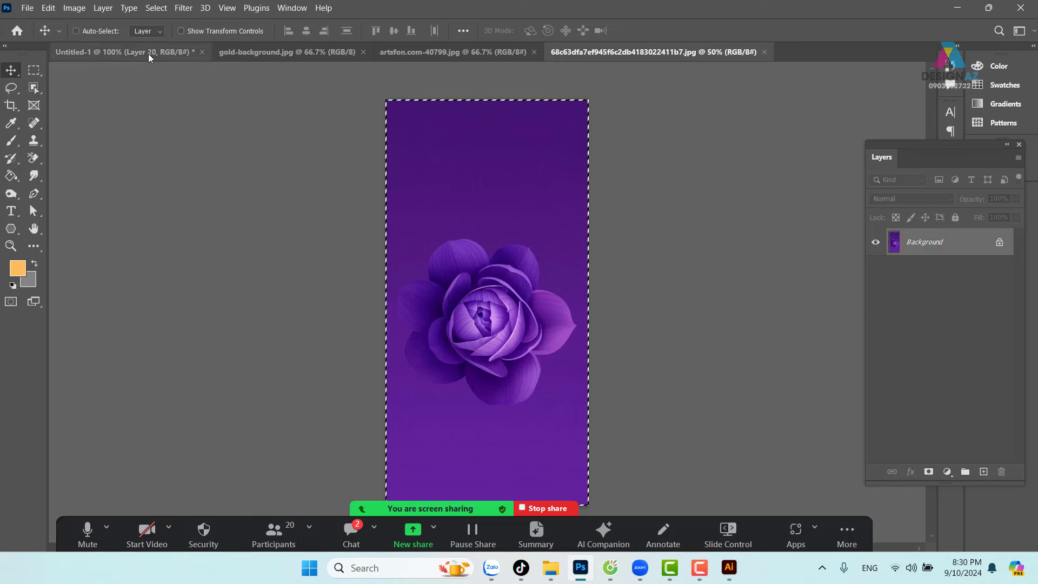
click(148, 52)
right_click(466, 333)
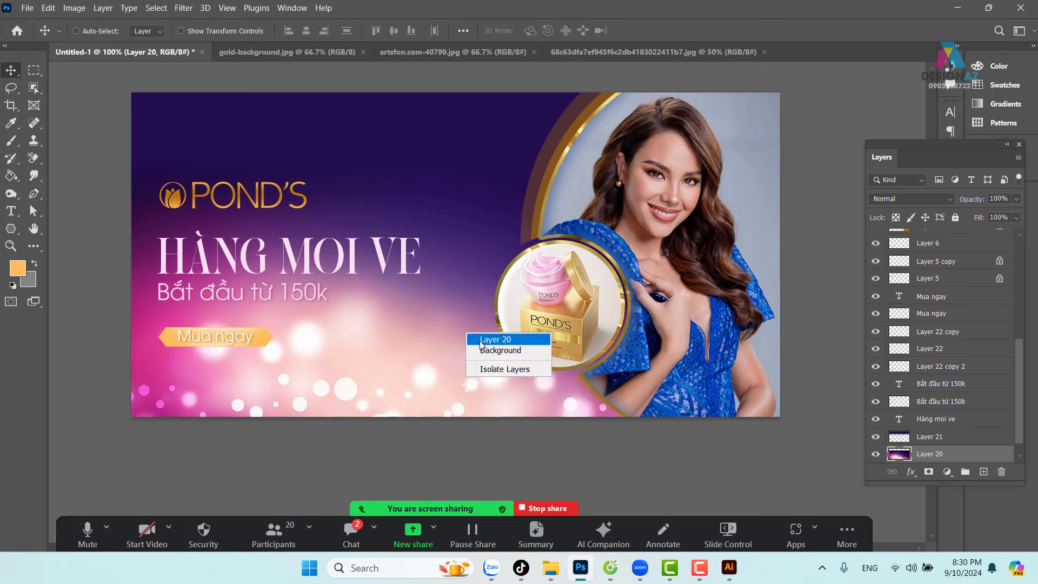
click(483, 339)
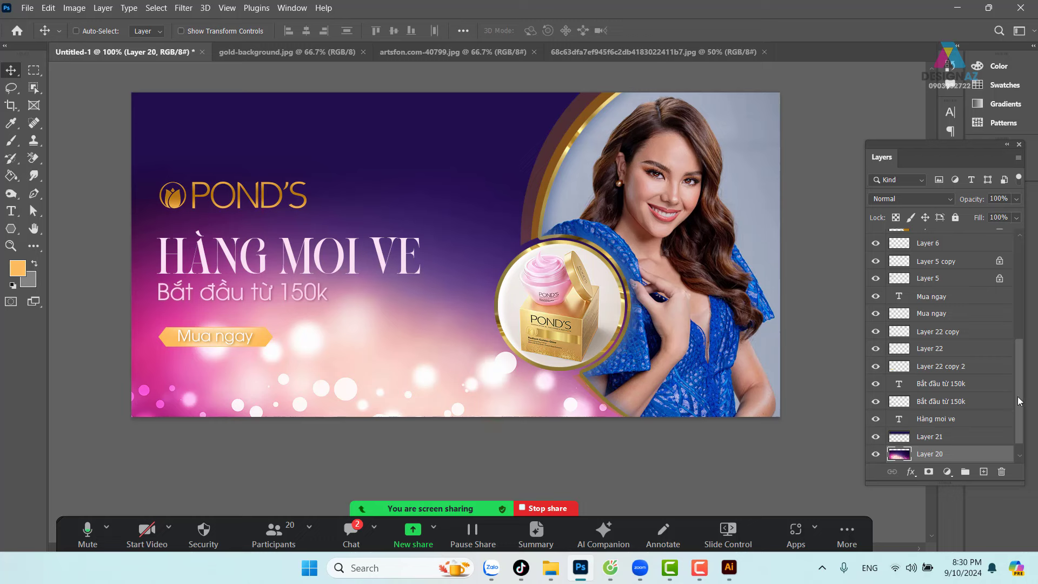
scroll(1019, 401, down, 1)
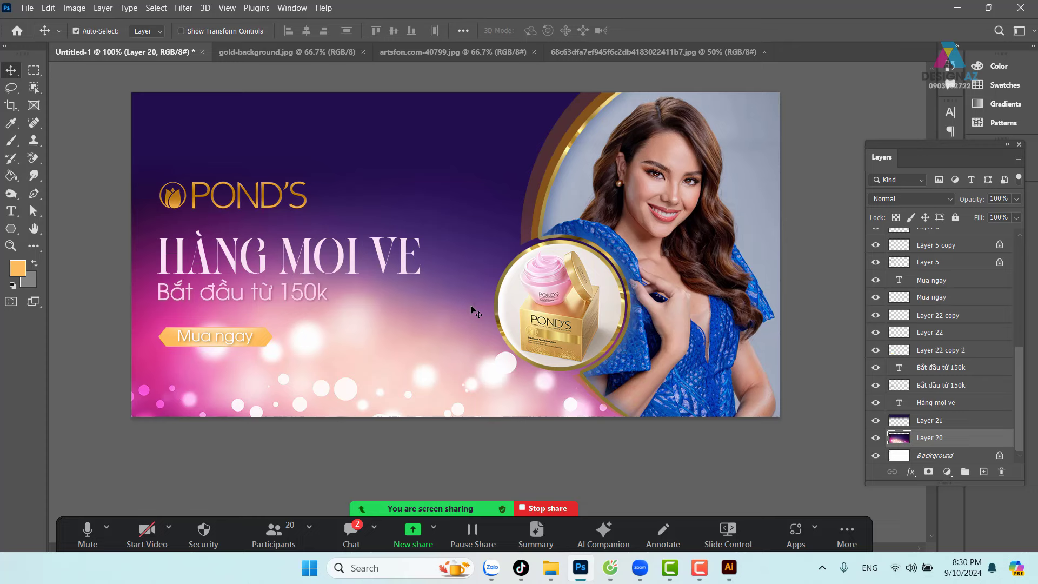
Paste the flower into the banner as Layer 23 and position it behind the cream jar.
key(ctrl+v)
mouse_move(442, 338)
mouse_down()
mouse_move(573, 187)
mouse_move(540, 122)
mouse_up()
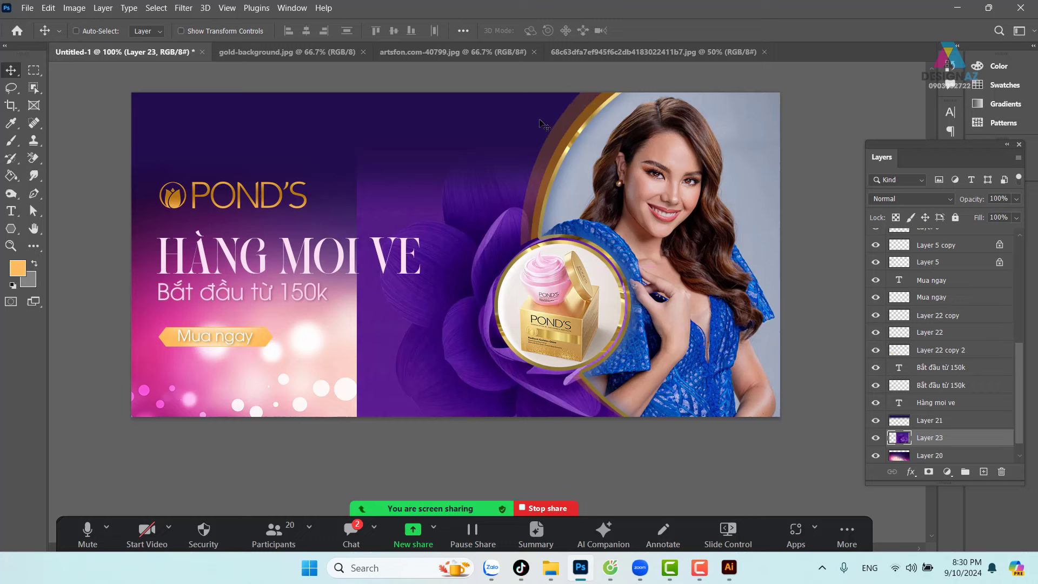
drag(482, 252, 476, 263)
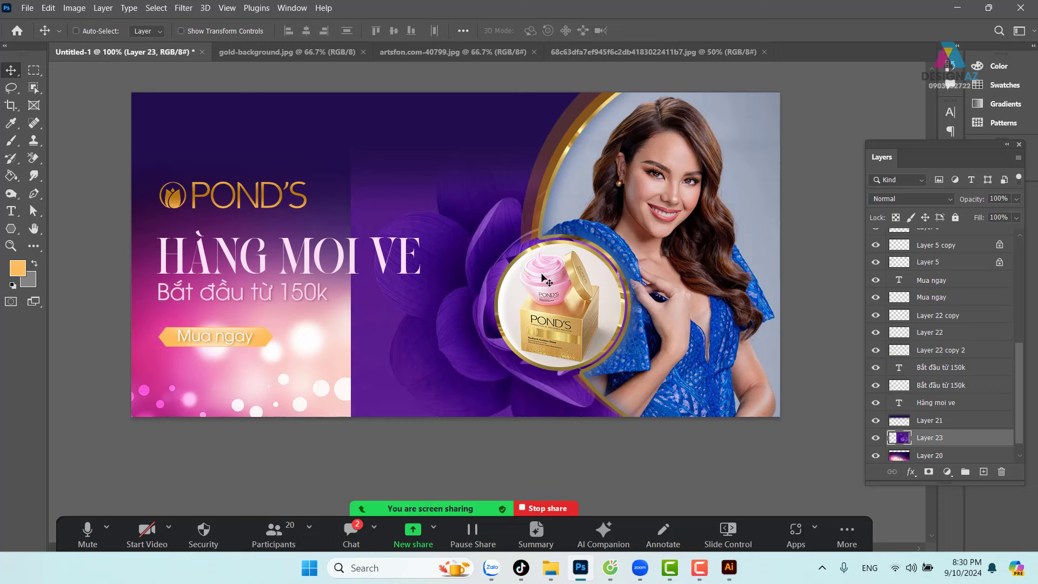
key(ctrl)
key(ctrl+t)
Flip Layer 23 horizontally and nudge it left behind the cream jar.
right_click(486, 256)
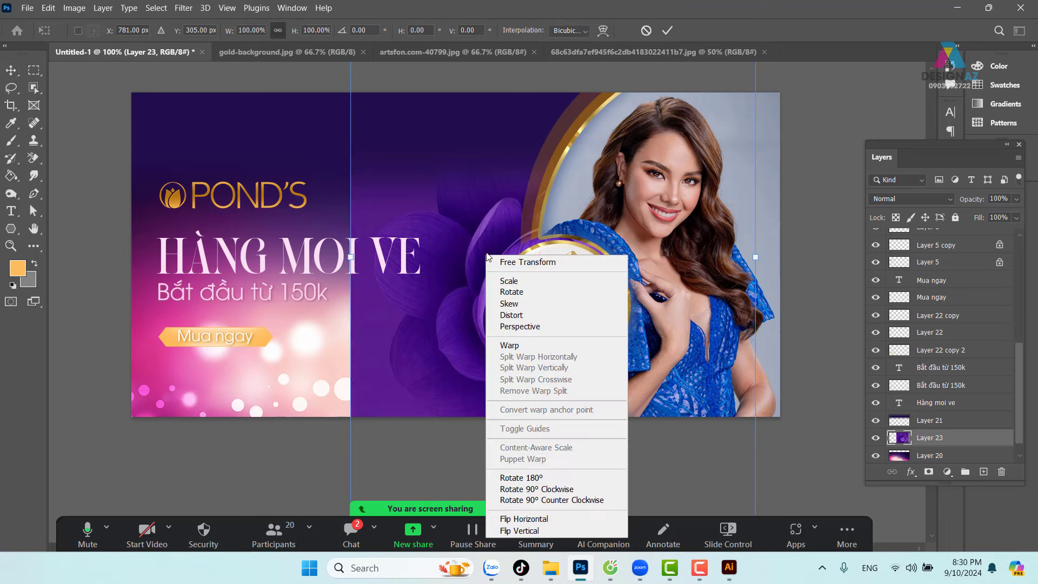
click(524, 519)
mouse_move(516, 380)
mouse_down()
mouse_move(492, 390)
mouse_move(507, 391)
mouse_up()
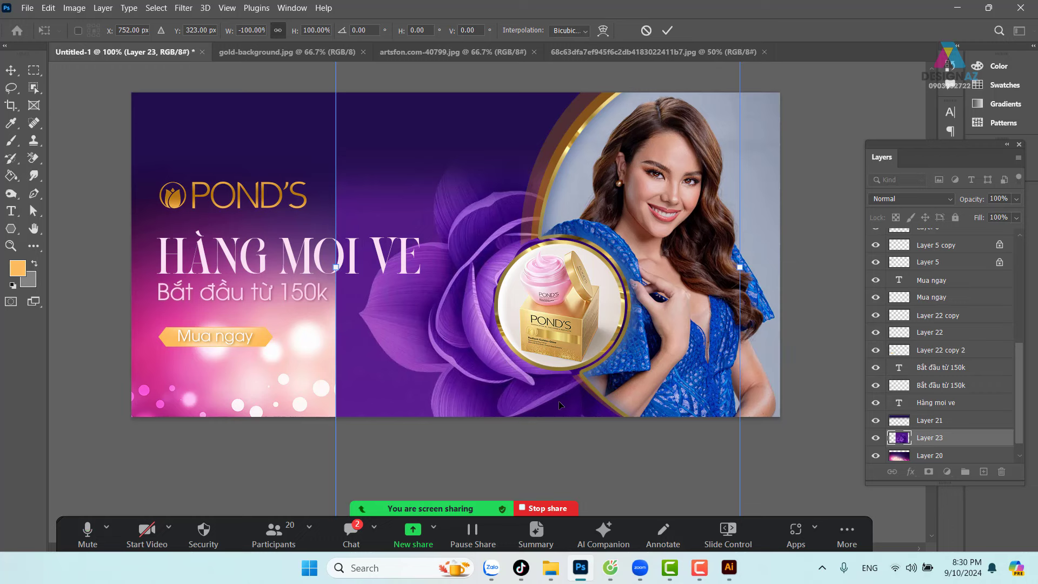
key(Return)
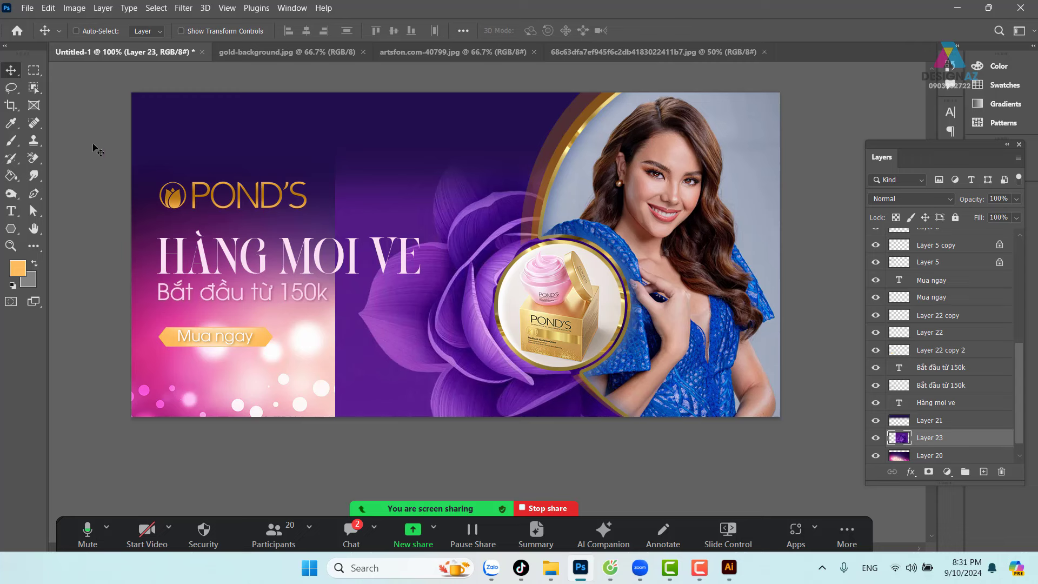
Try a rectangular selection beside the POND'S logo, then undo the change and deselect.
click(34, 70)
drag(303, 160, 374, 217)
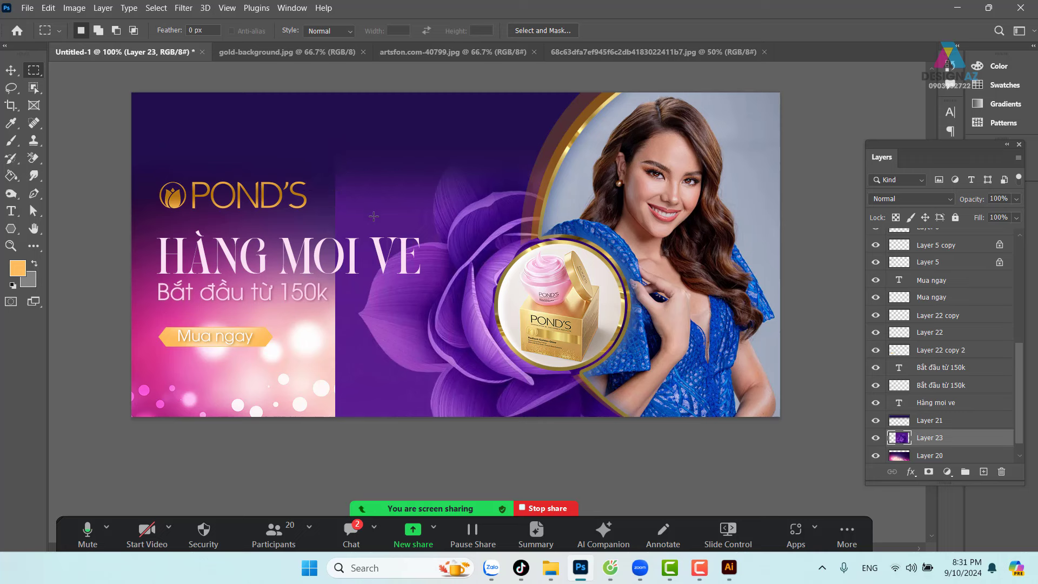
key(v)
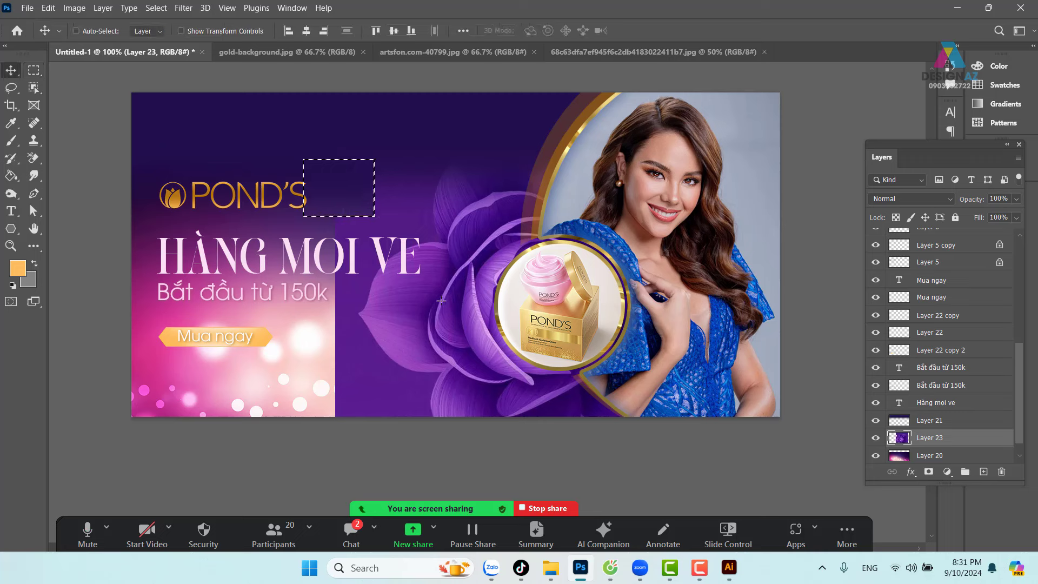
key(ctrl+d)
key(ctrl+z)
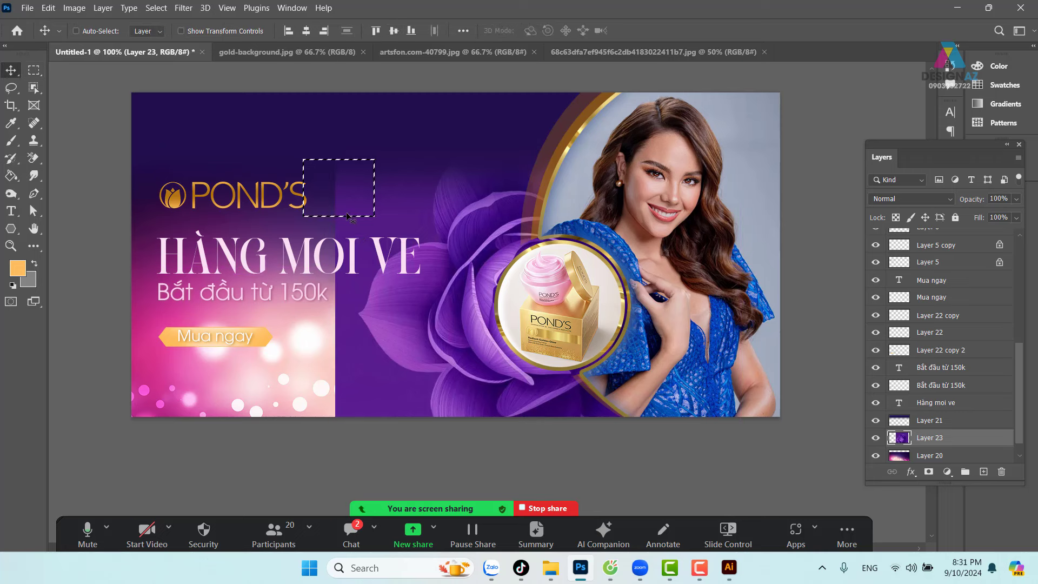
key(ctrl+d)
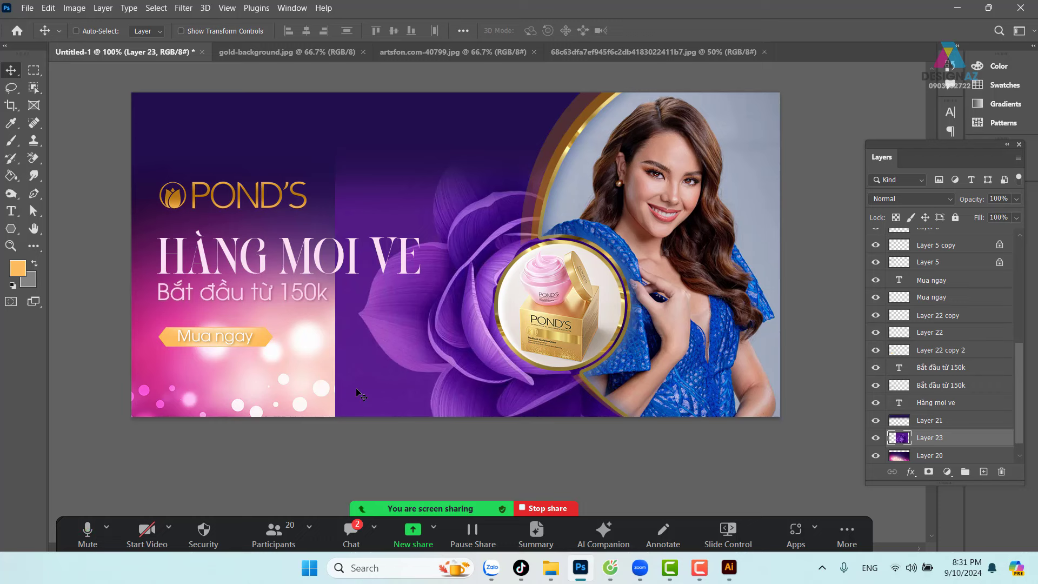
Select a tall strip along the flower's left edge, abandoning a trial leftward stretch.
click(34, 70)
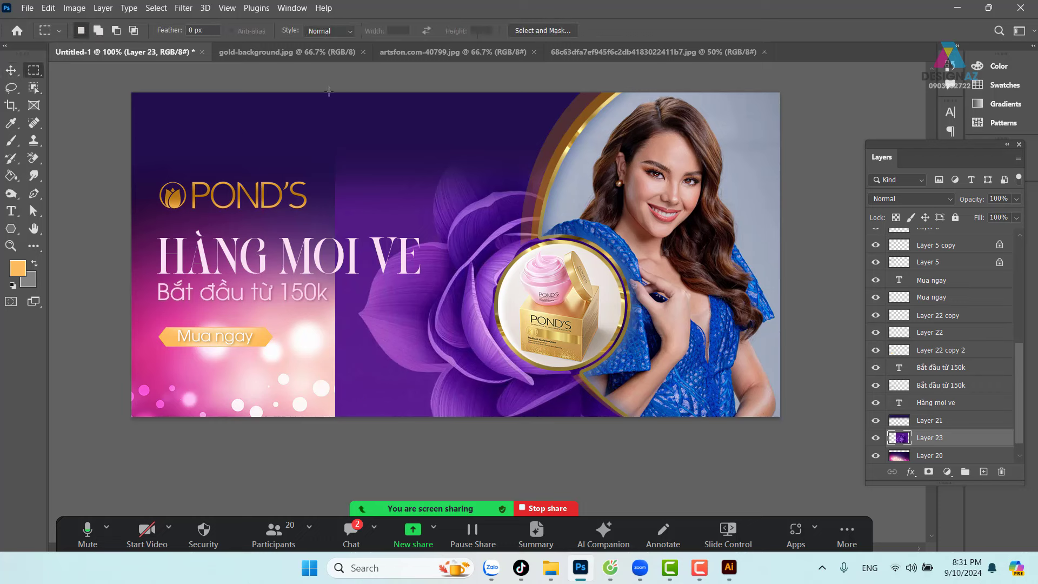
drag(326, 93, 360, 459)
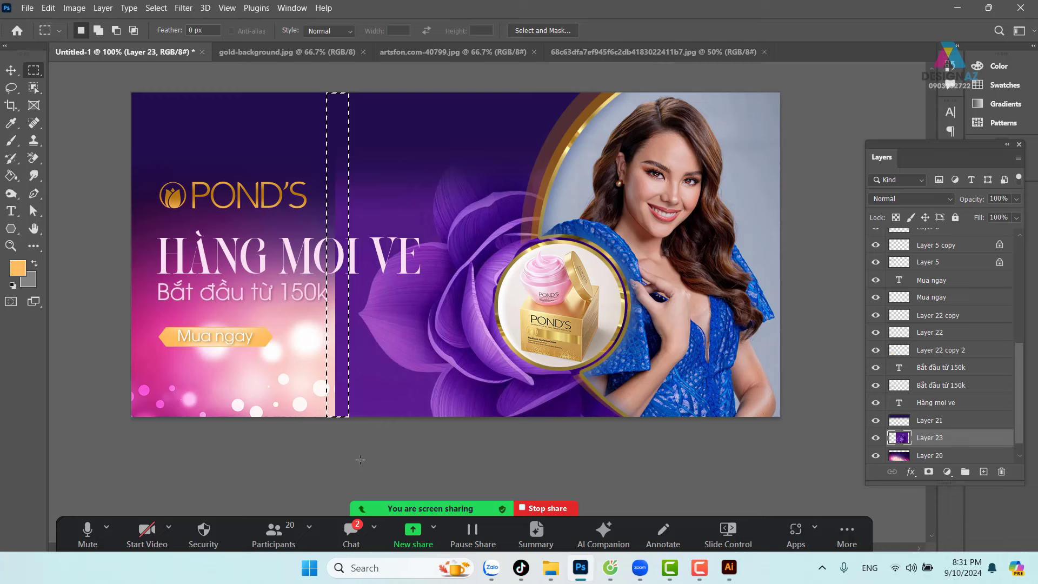
key(ctrl+t)
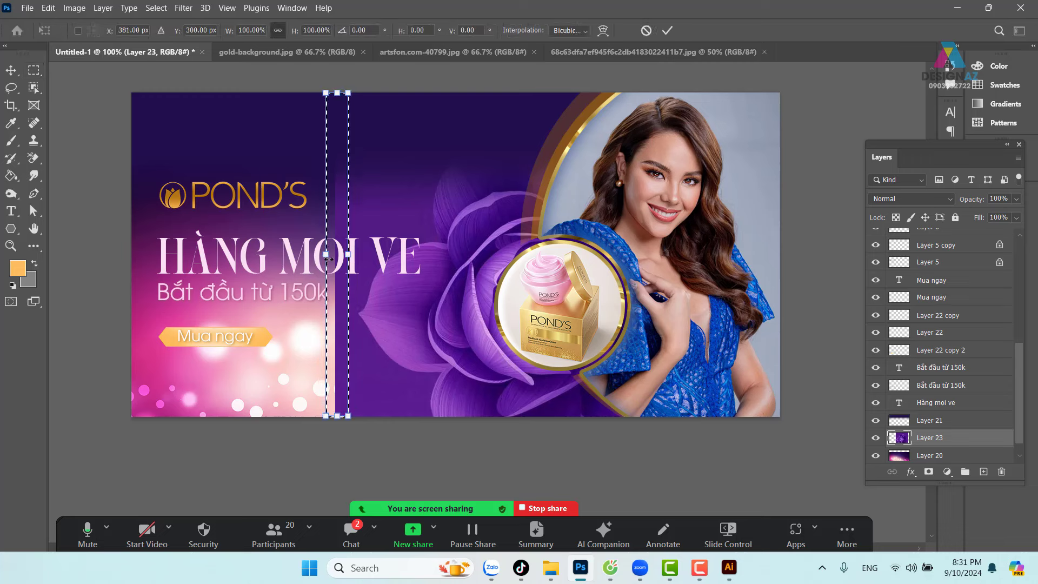
drag(325, 254, 69, 271)
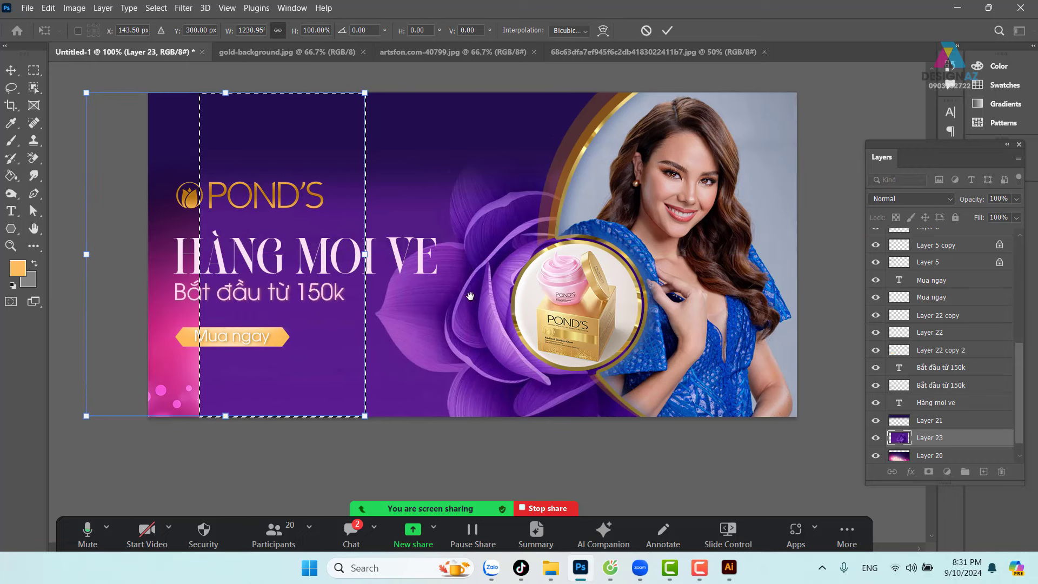
mouse_move(79, 250)
mouse_down()
mouse_move(265, 242)
mouse_move(127, 245)
mouse_up()
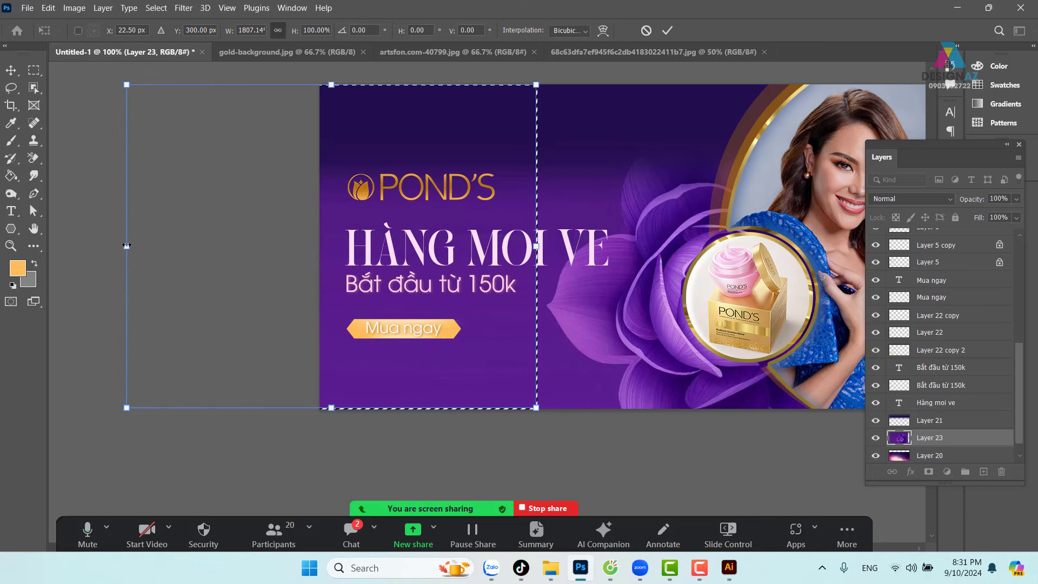
key(Return)
key(ctrl+d)
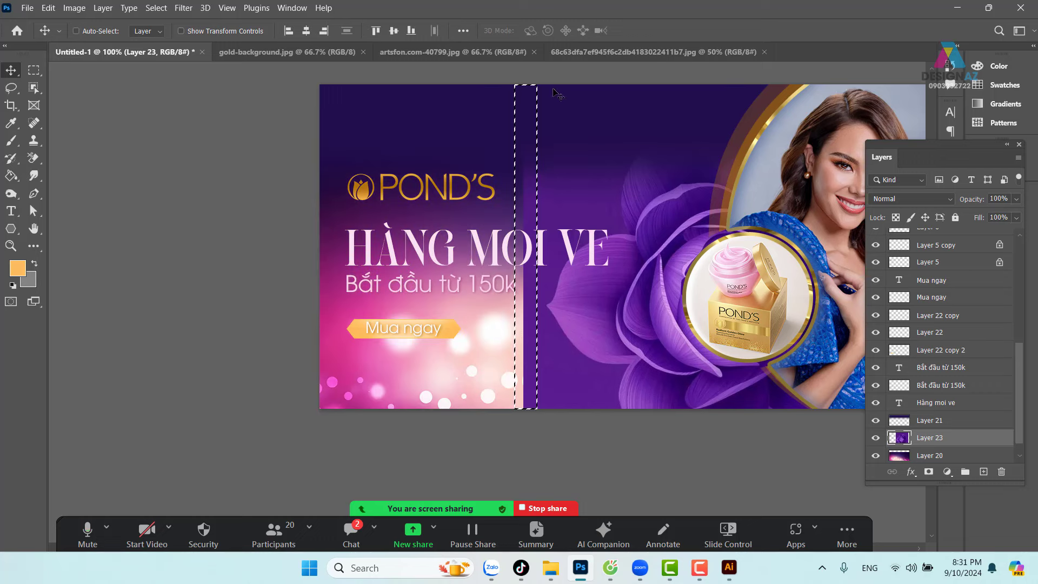
Delete the lighter purple seam strip so the flower ends at a straight edge.
key(Delete)
key(ctrl+d)
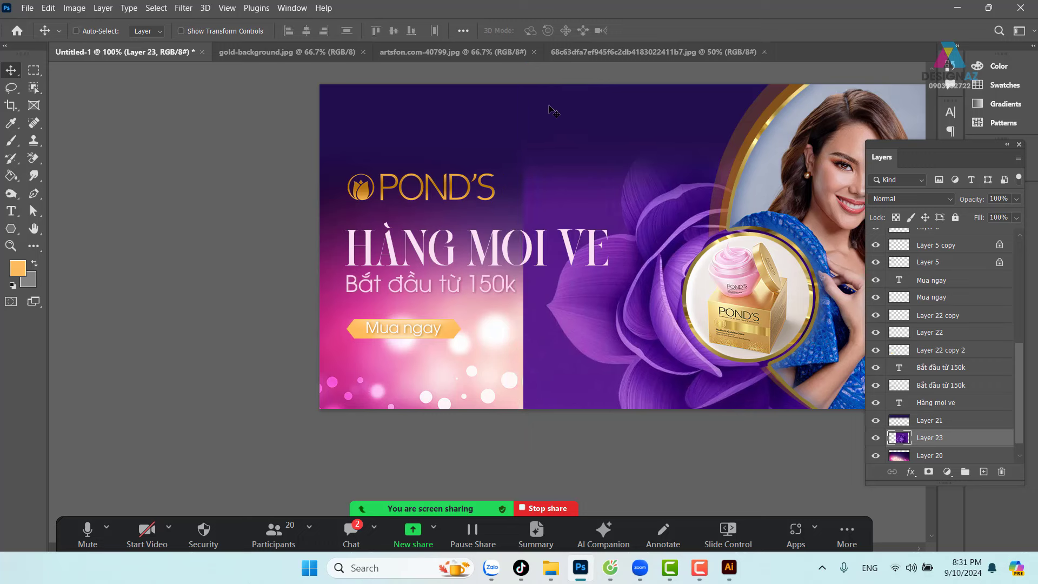
key(m)
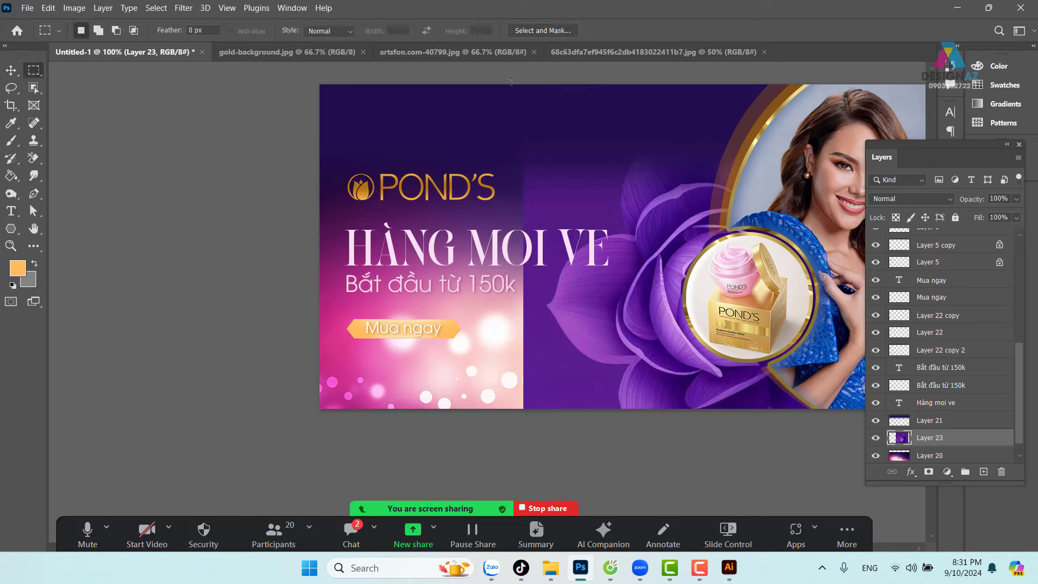
Copy a thin purple backdrop strip to Layer 24 and stretch it to the banner's left edge.
drag(519, 75, 541, 436)
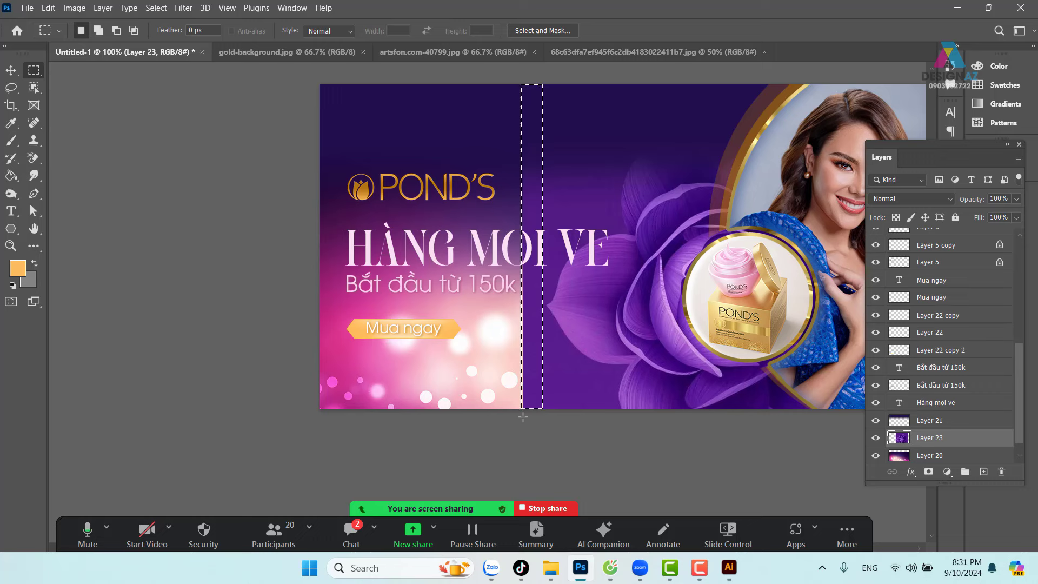
key(ctrl+j)
key(v)
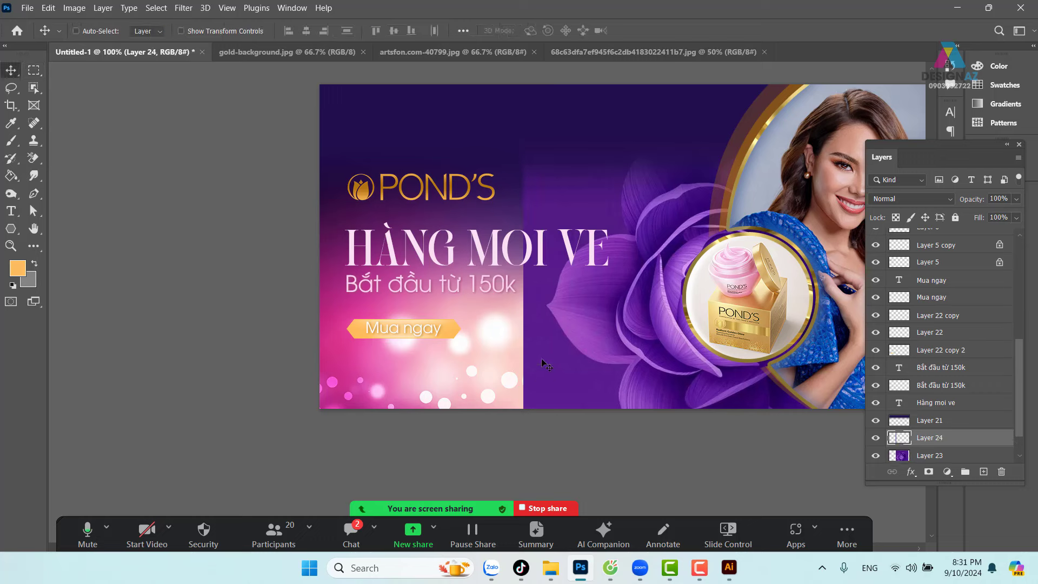
mouse_move(546, 362)
mouse_down()
mouse_move(476, 386)
mouse_move(524, 330)
mouse_up()
key(ctrl+t)
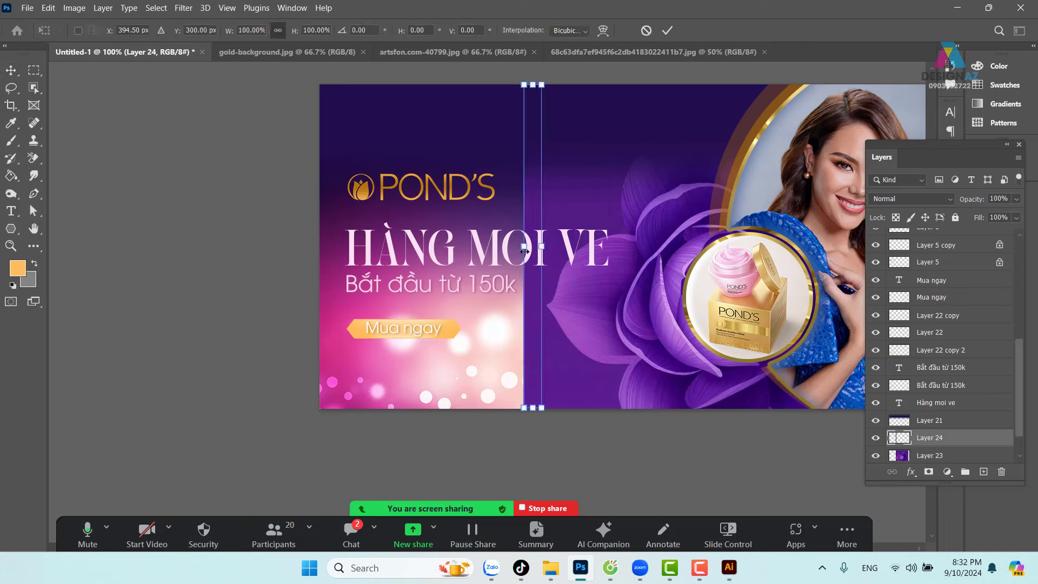
drag(524, 250, 322, 258)
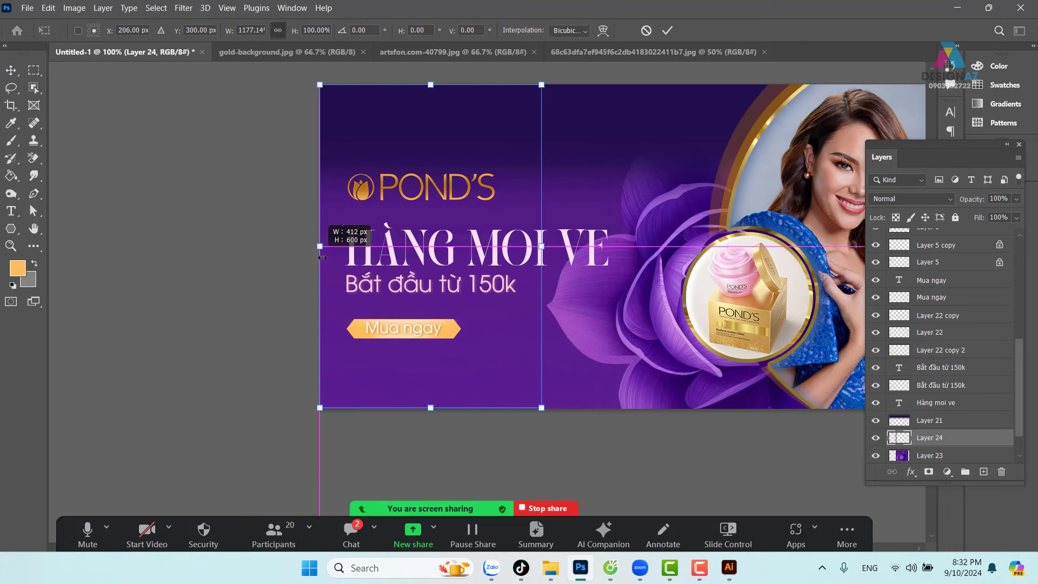
key(Return)
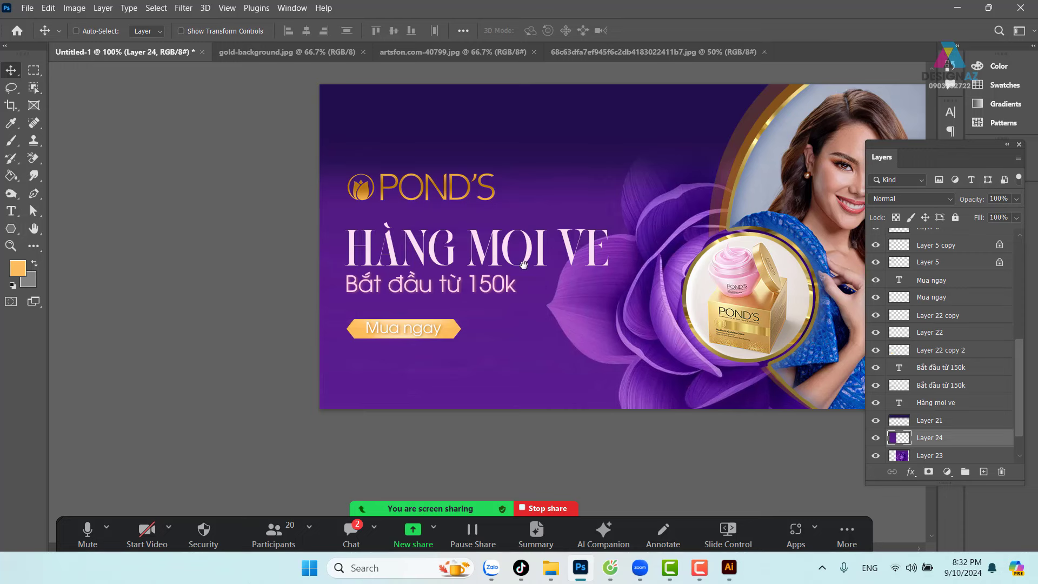
scroll(523, 264, right, 3)
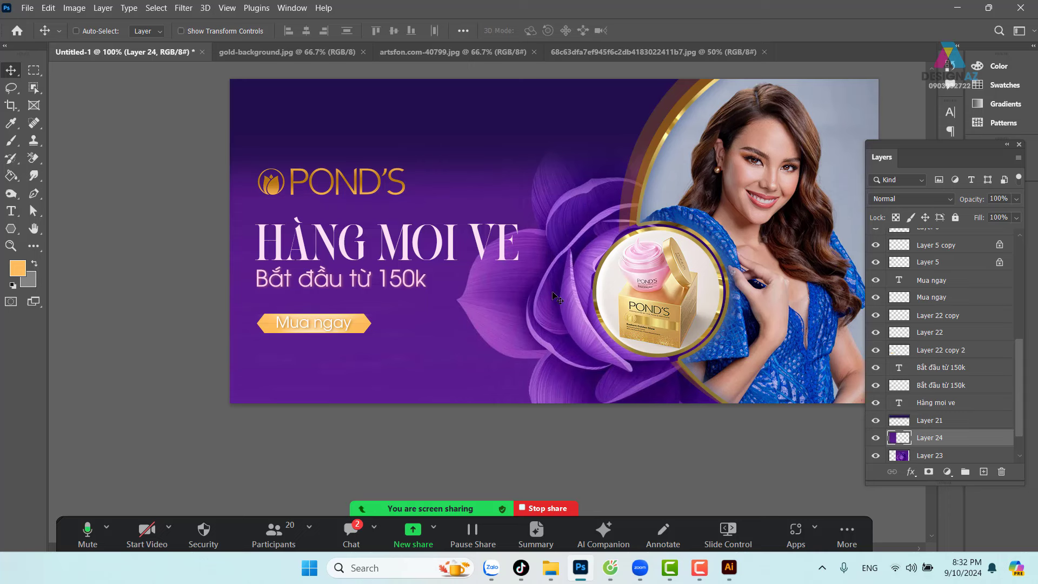
Select Layer 24 and Layer 23 together and merge them into Layer 24.
right_click(447, 329)
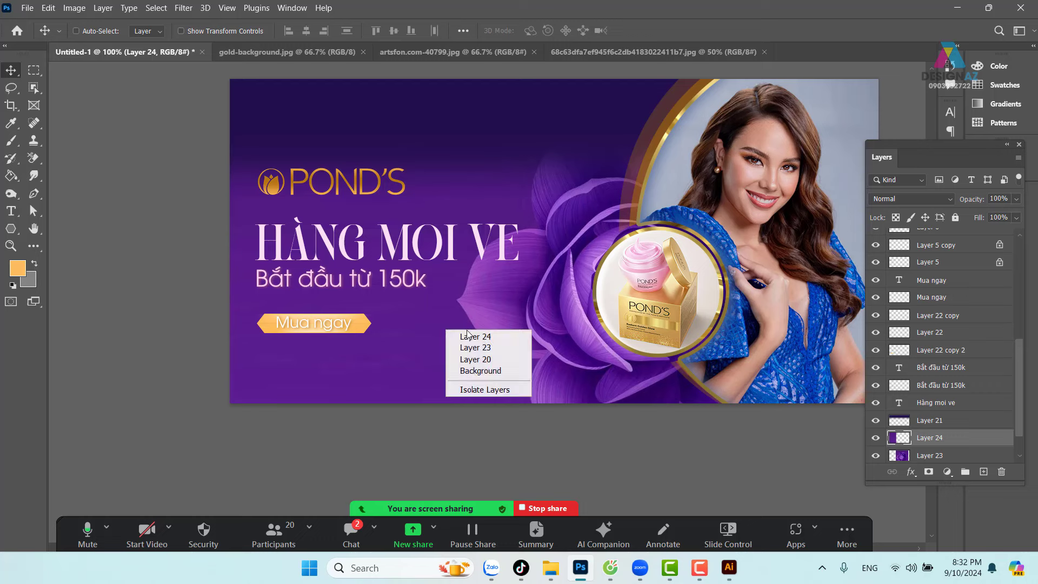
click(473, 335)
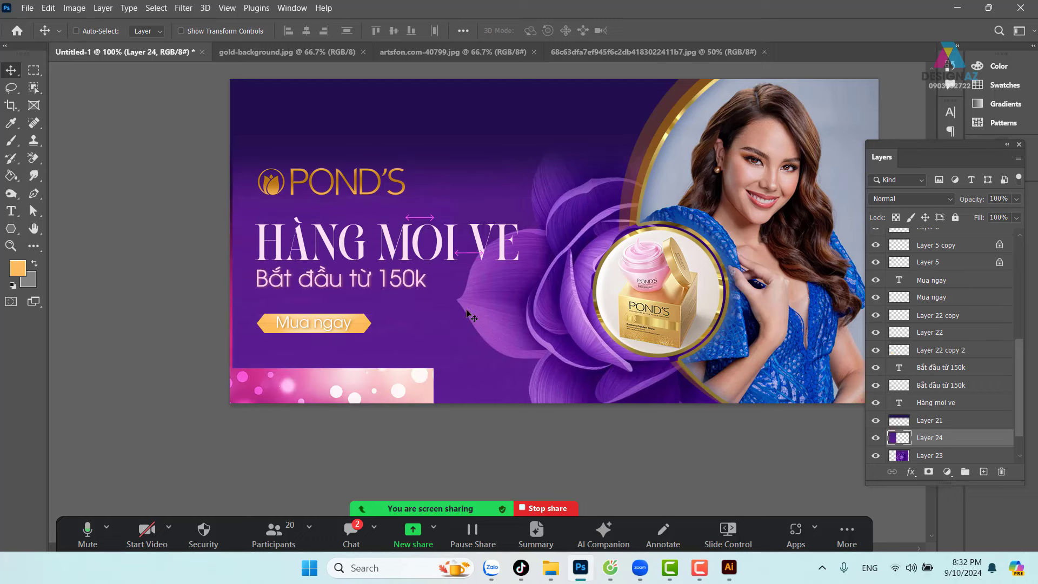
scroll(1013, 436, down, 2)
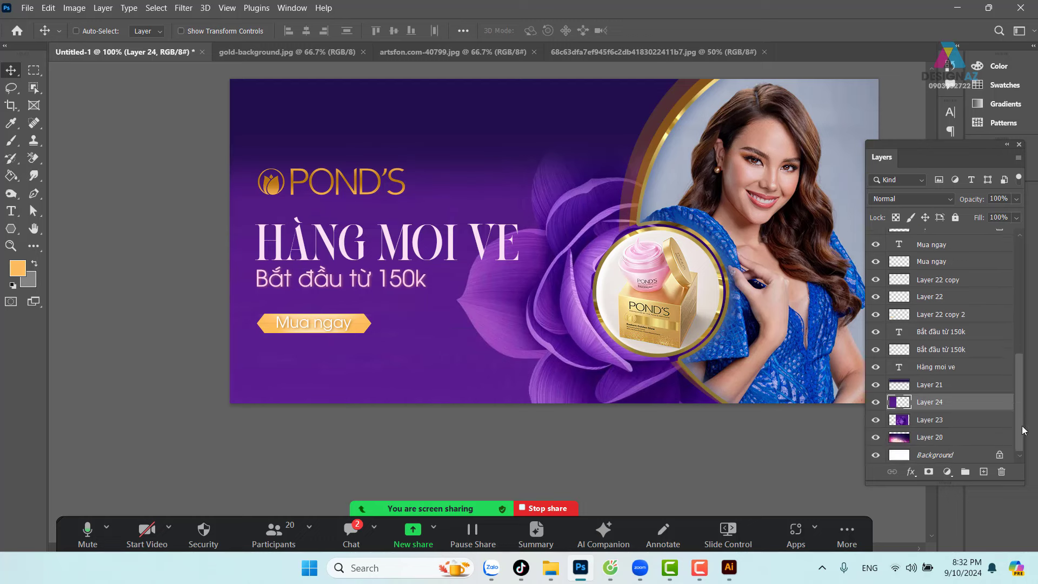
shift+click(957, 421)
drag(470, 368, 465, 325)
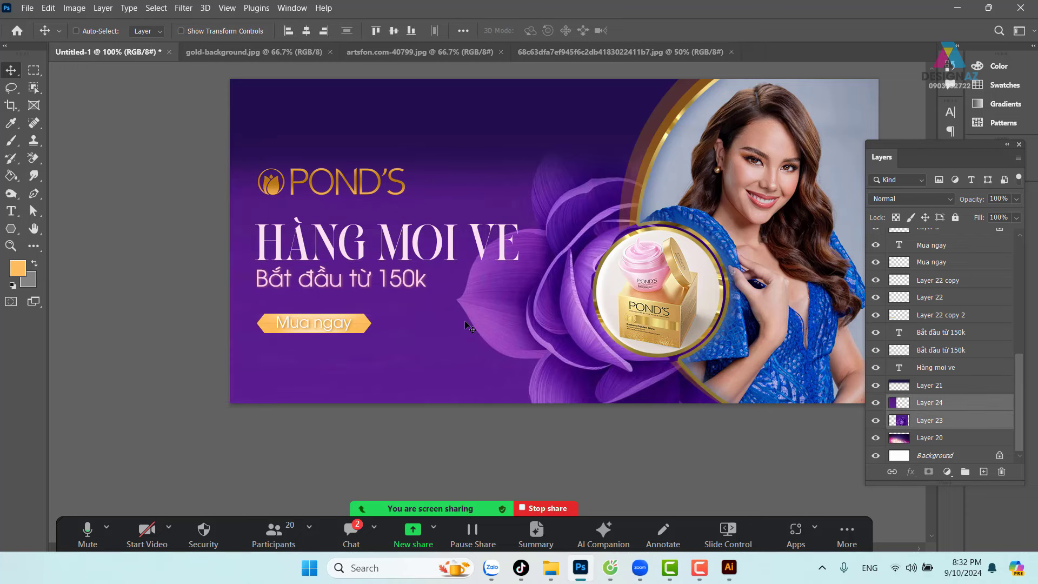
key(ctrl)
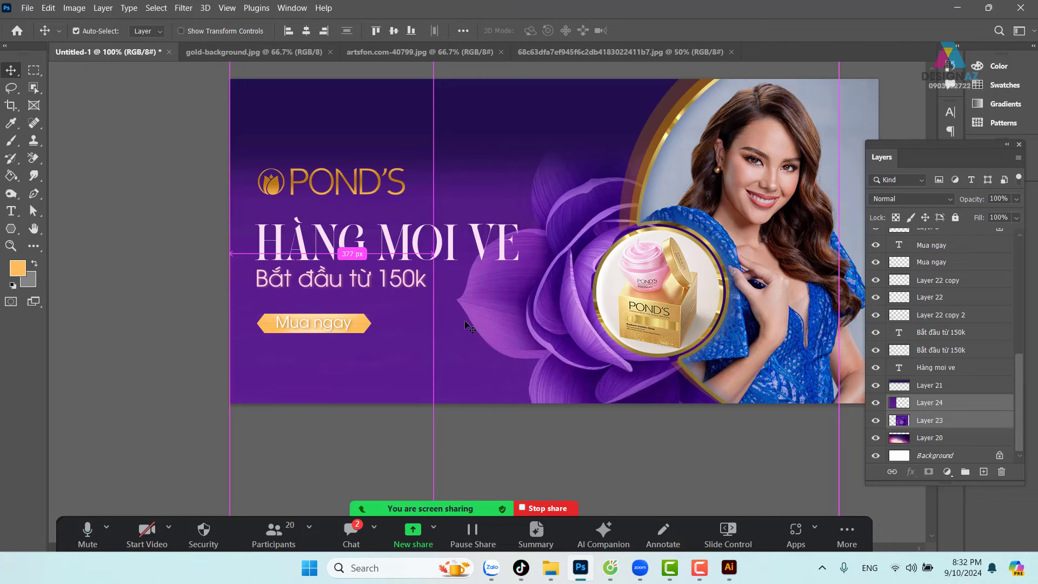
key(ctrl+e)
Nudge the merged purple backdrop so the left side blends seamlessly into the flowers.
drag(517, 293, 544, 305)
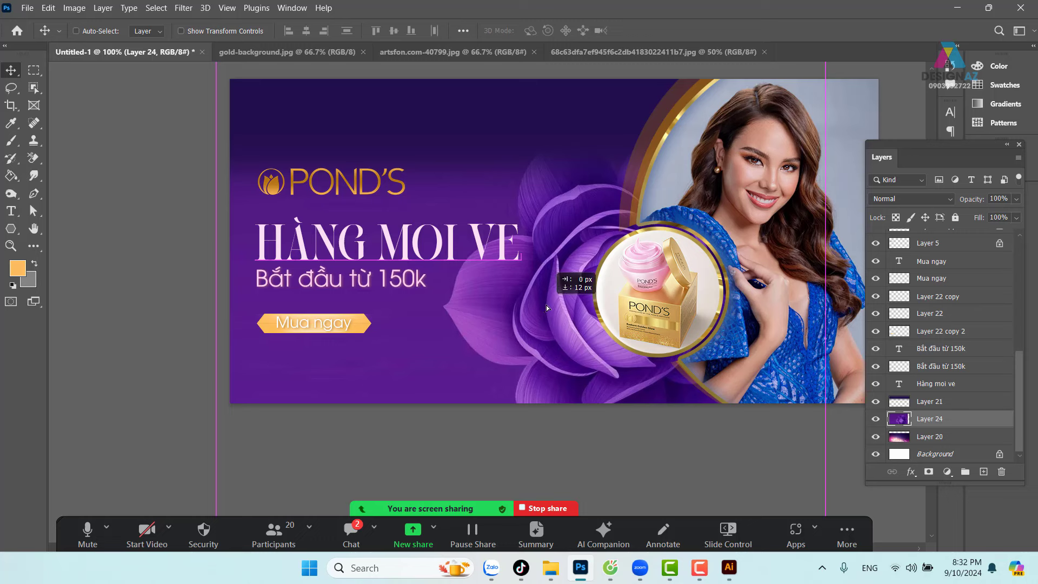
drag(546, 305, 551, 303)
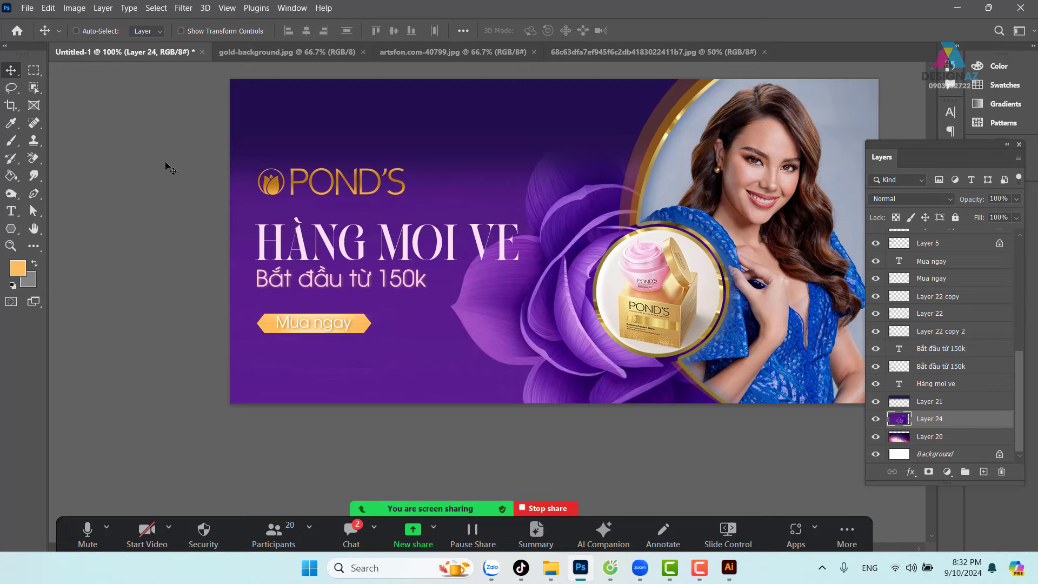
click(34, 70)
drag(197, 52, 175, 58)
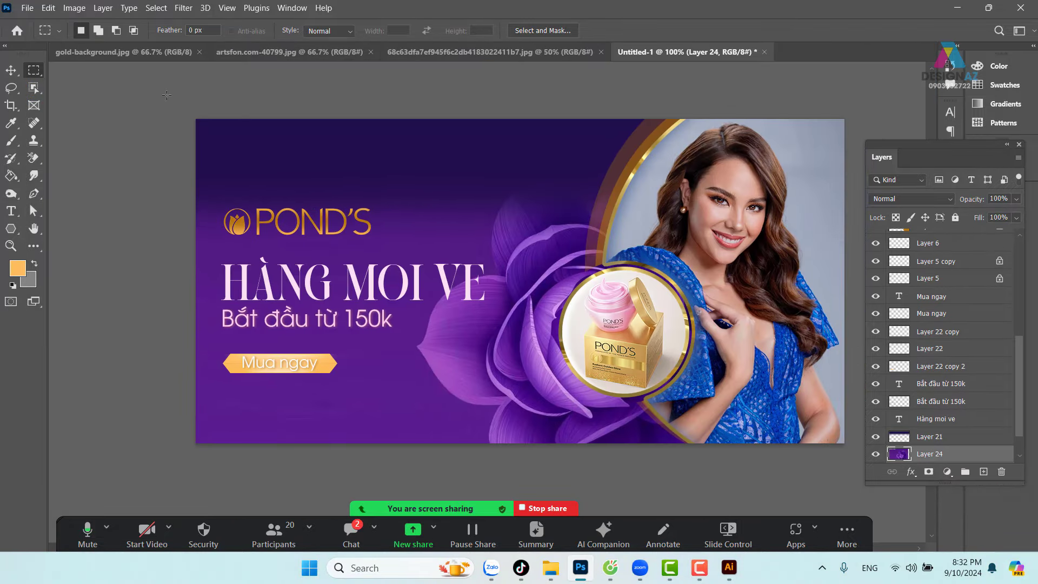
drag(196, 119, 418, 518)
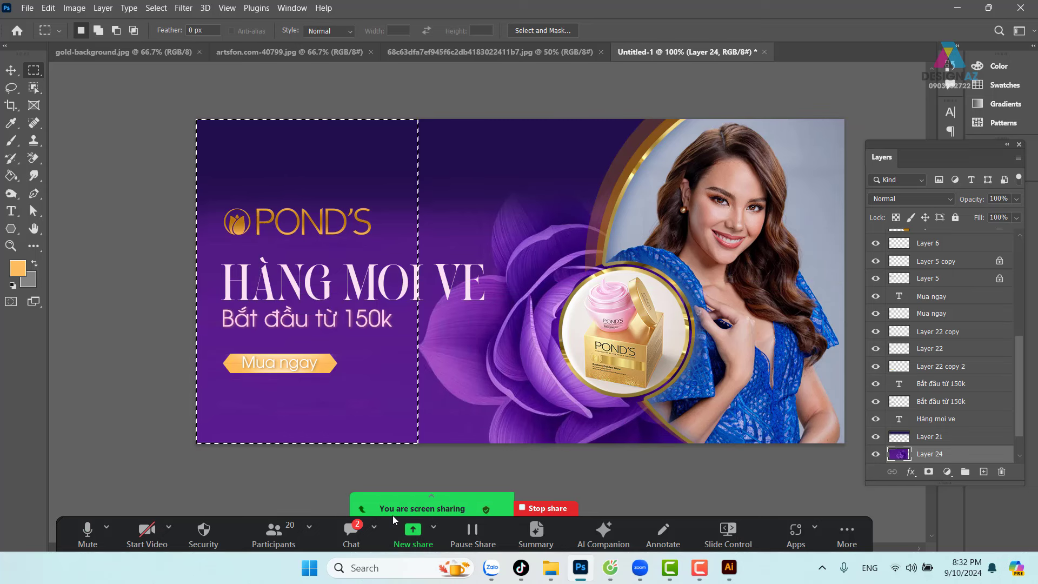
key(ctrl+v)
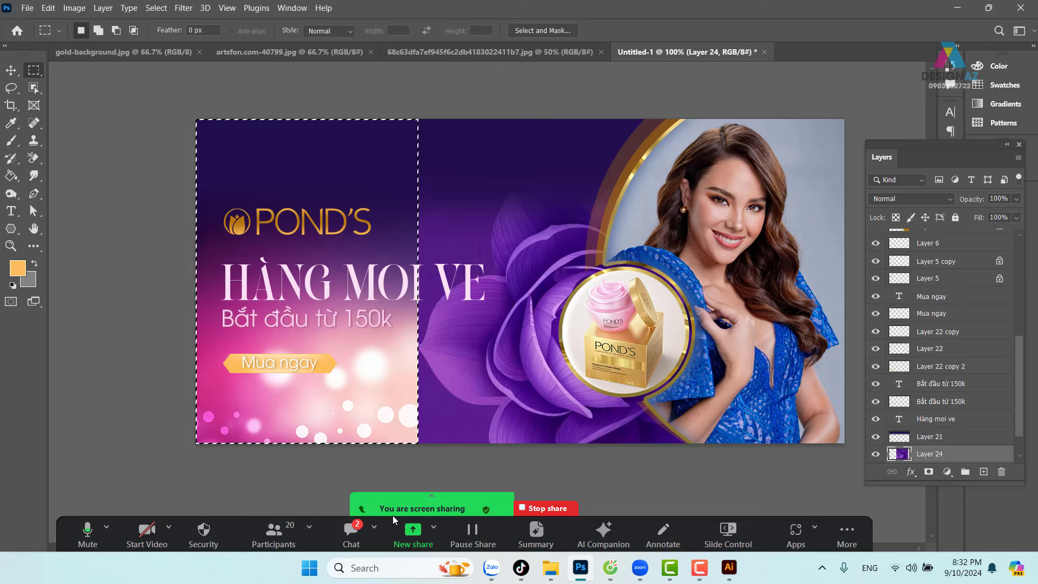
key(ctrl+z)
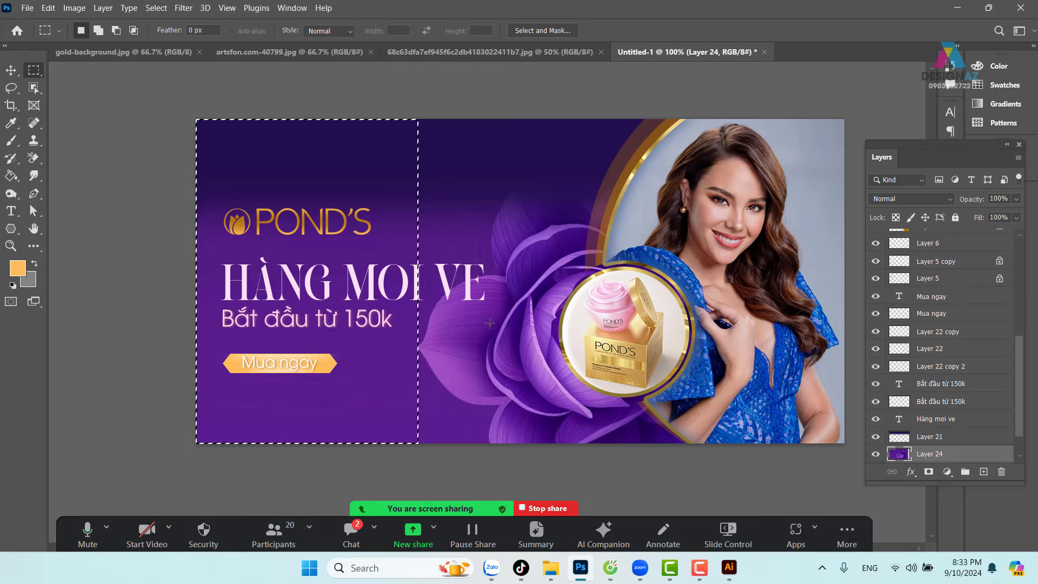
key(ctrl+minus)
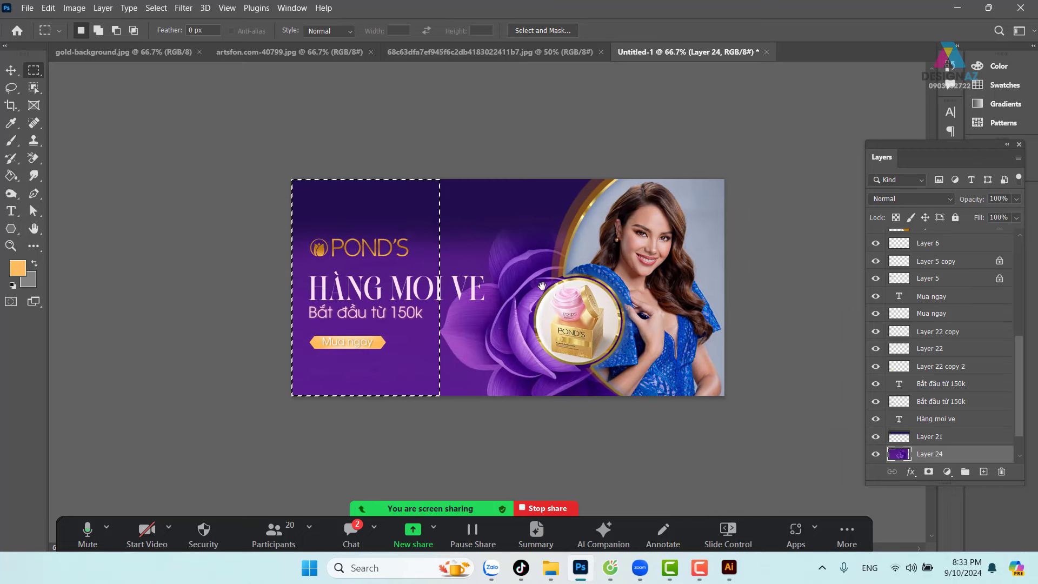
click(426, 269)
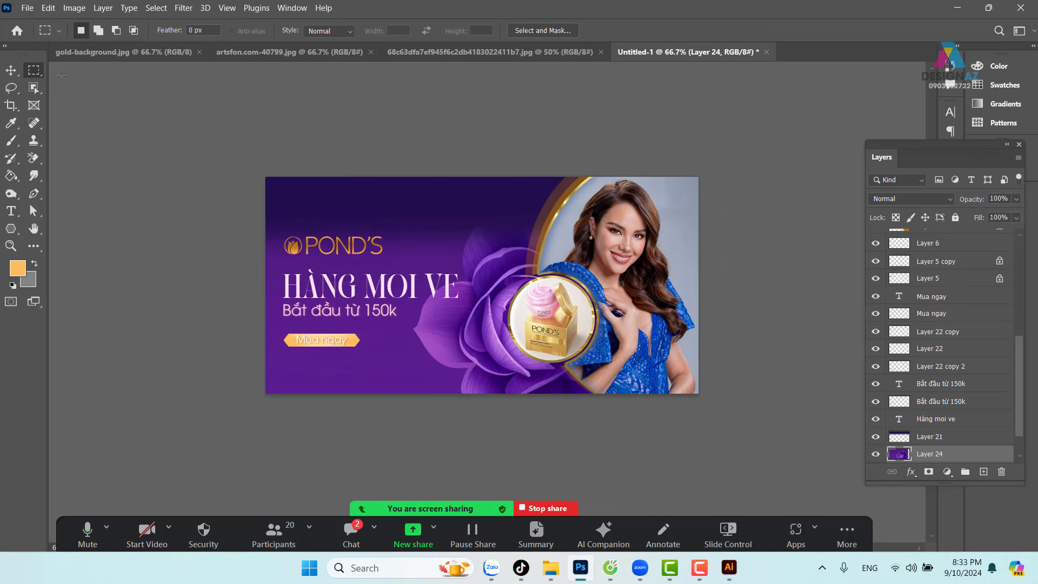
Draw a large elliptical selection over the banner's right, test-clearing it then undoing.
right_click(39, 72)
click(81, 82)
mouse_move(407, 161)
mouse_down()
mouse_move(862, 475)
mouse_move(859, 493)
mouse_up()
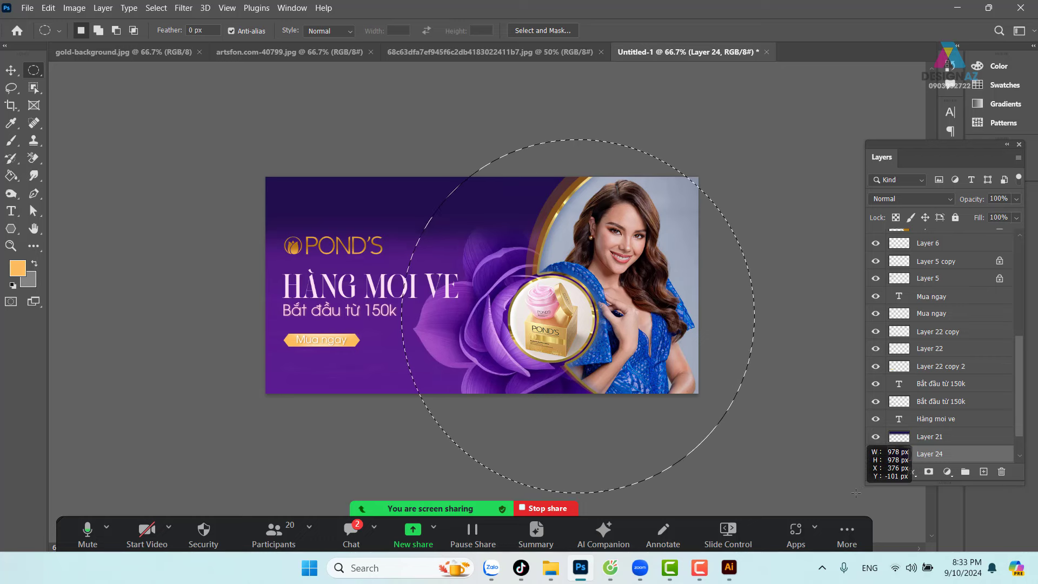
drag(859, 492, 862, 491)
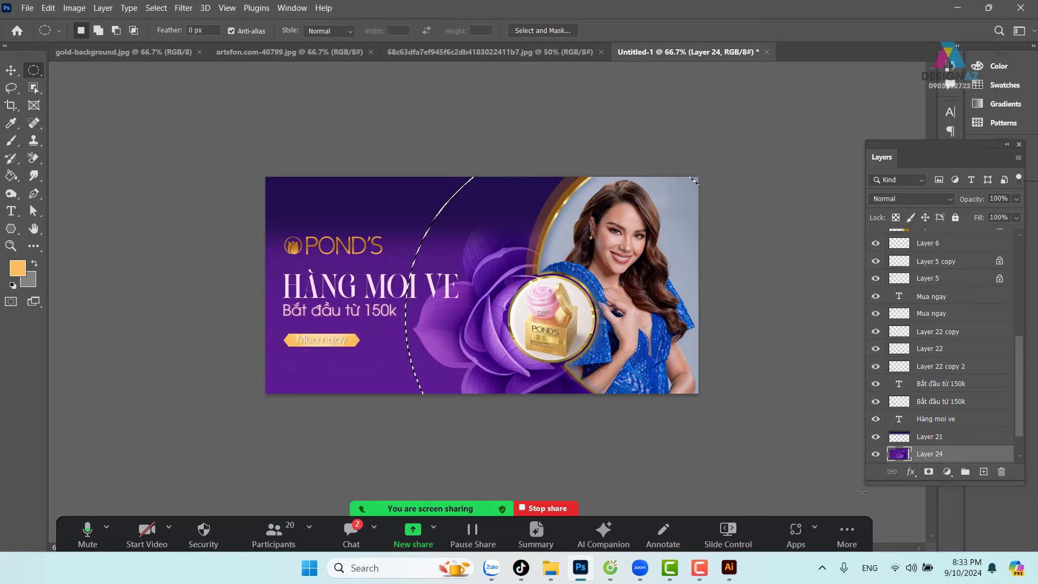
key(ctrl+plus)
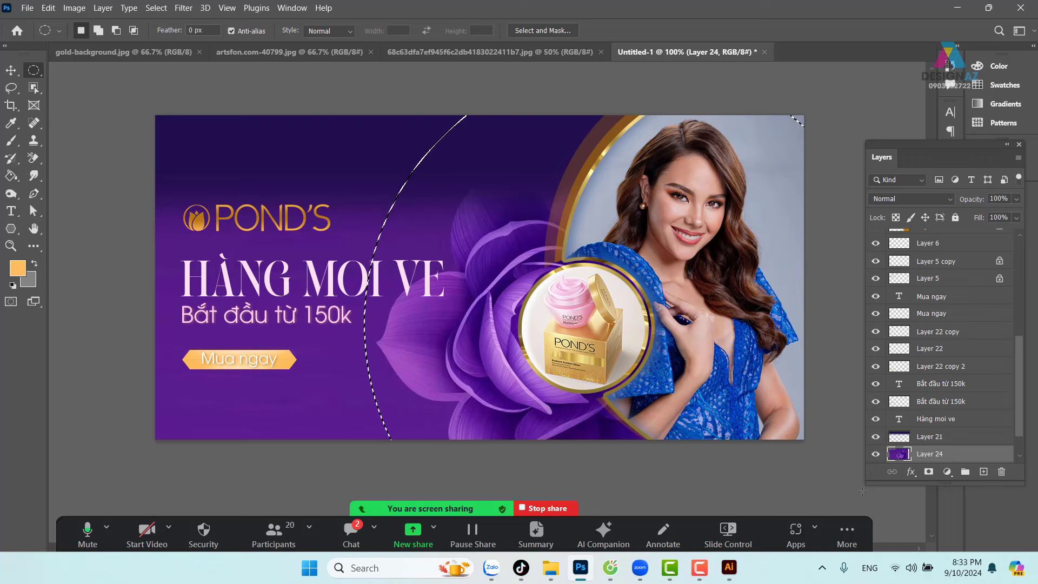
key(Delete)
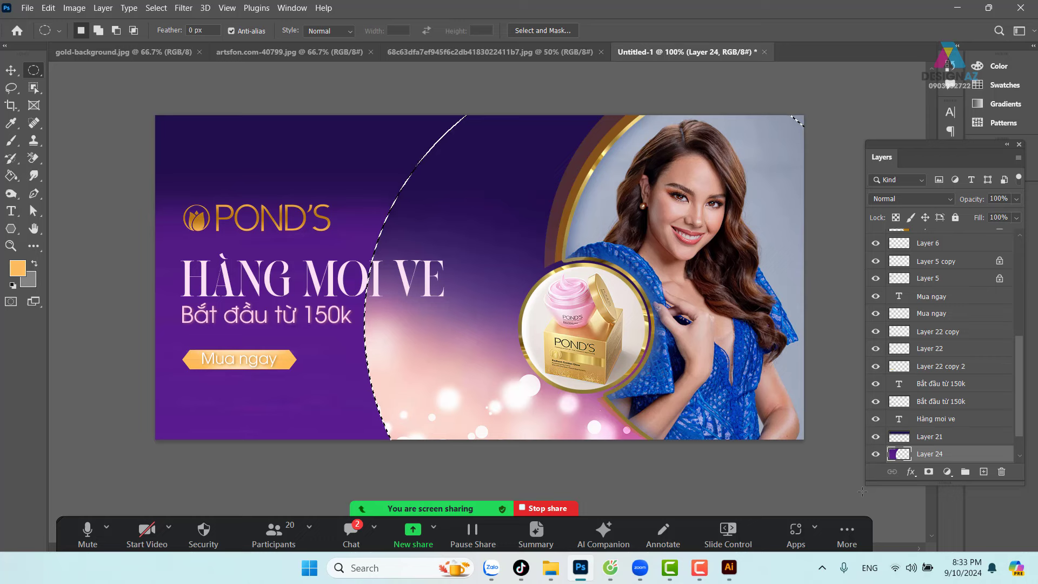
key(ctrl+z)
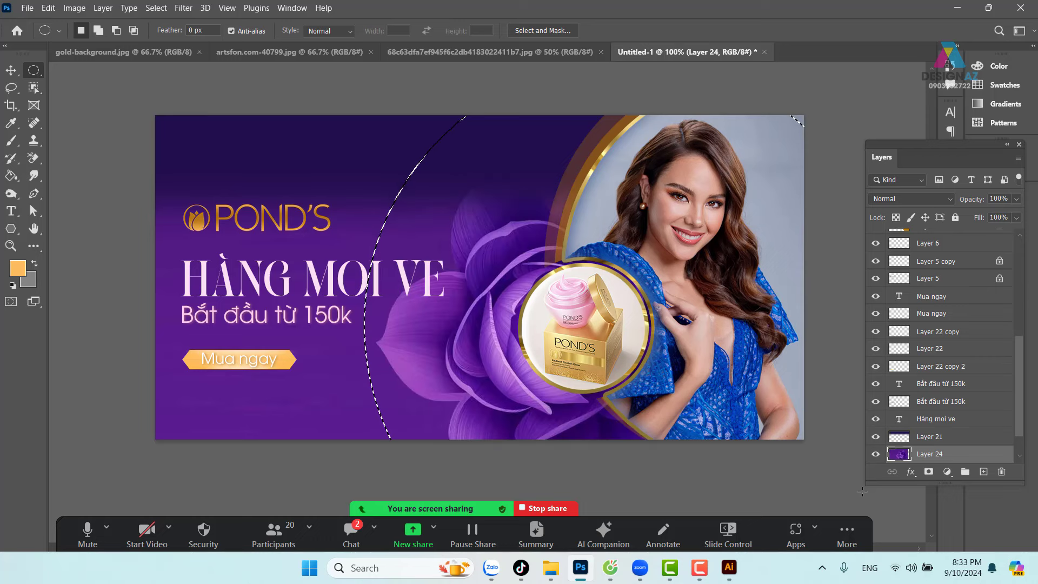
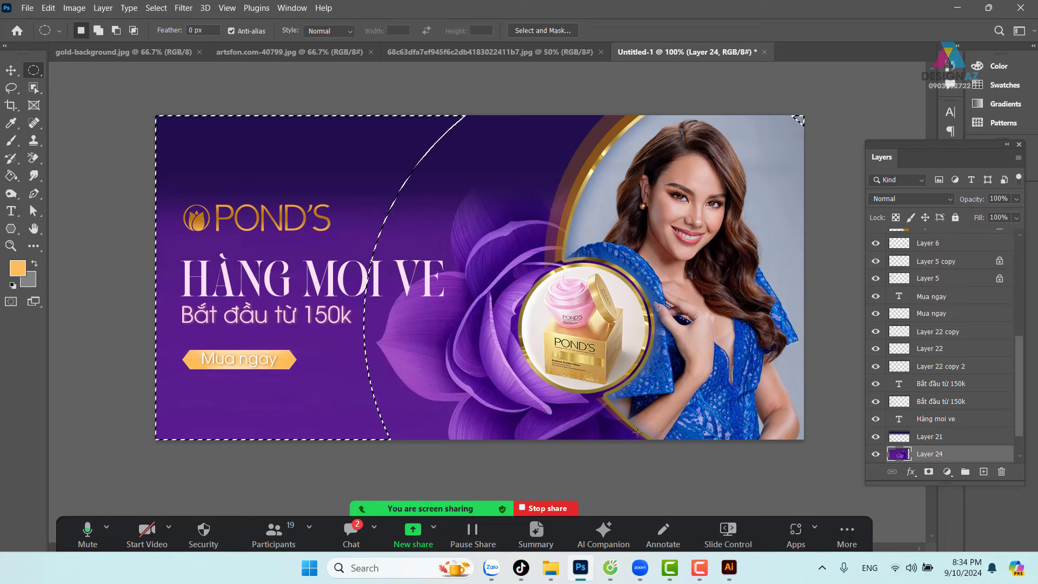
Feather the selection by 12 px and paste the pink bokeh image into it.
key(shift)
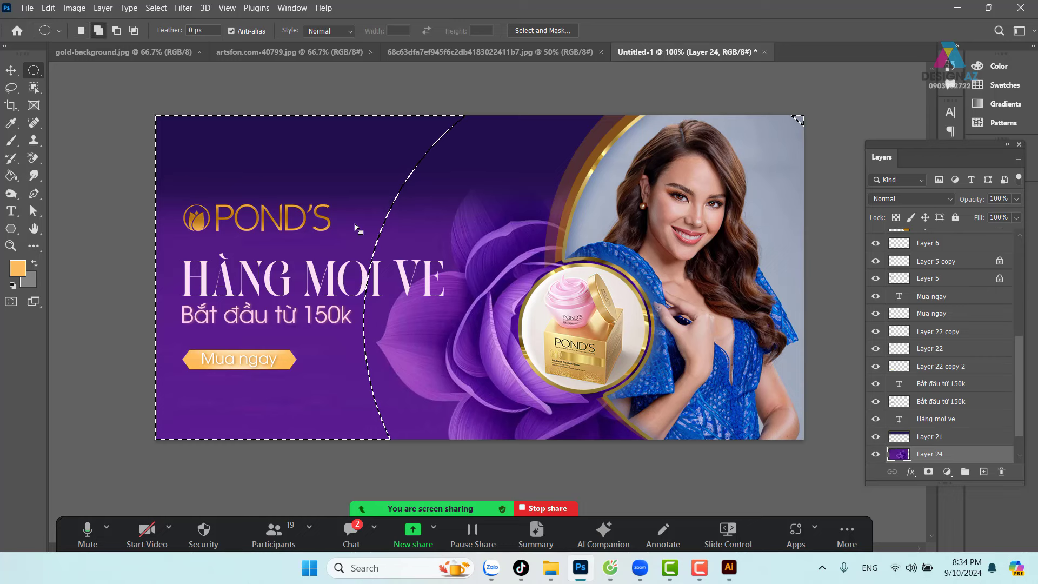
key(shift+F6)
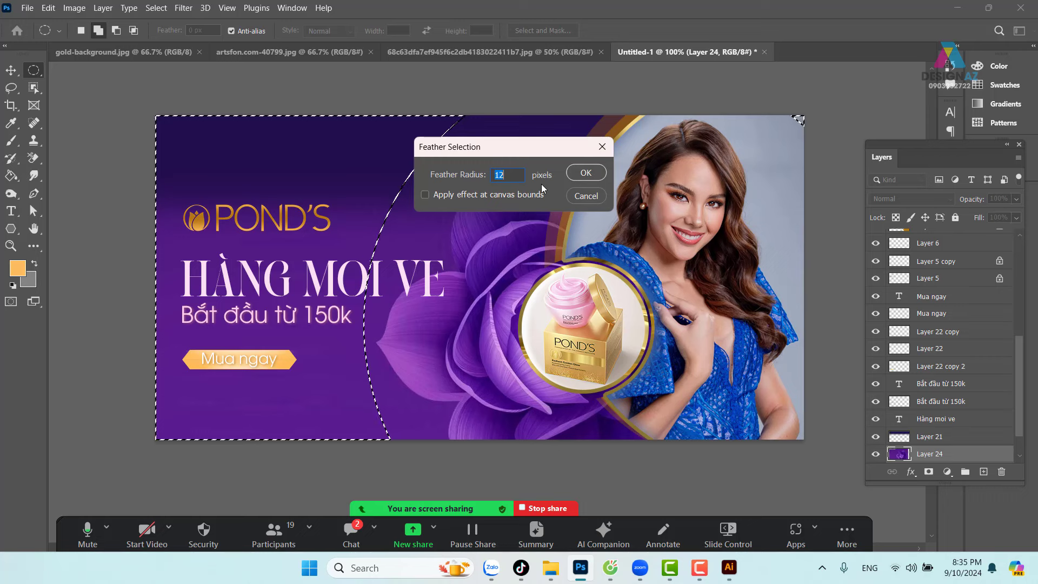
key(Return)
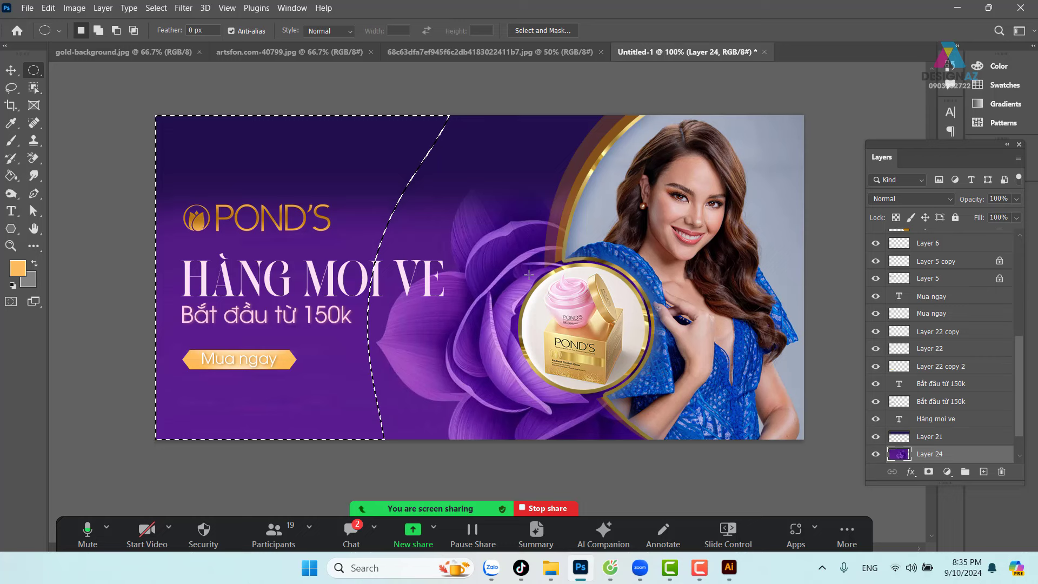
key(ctrl+shift+alt+v)
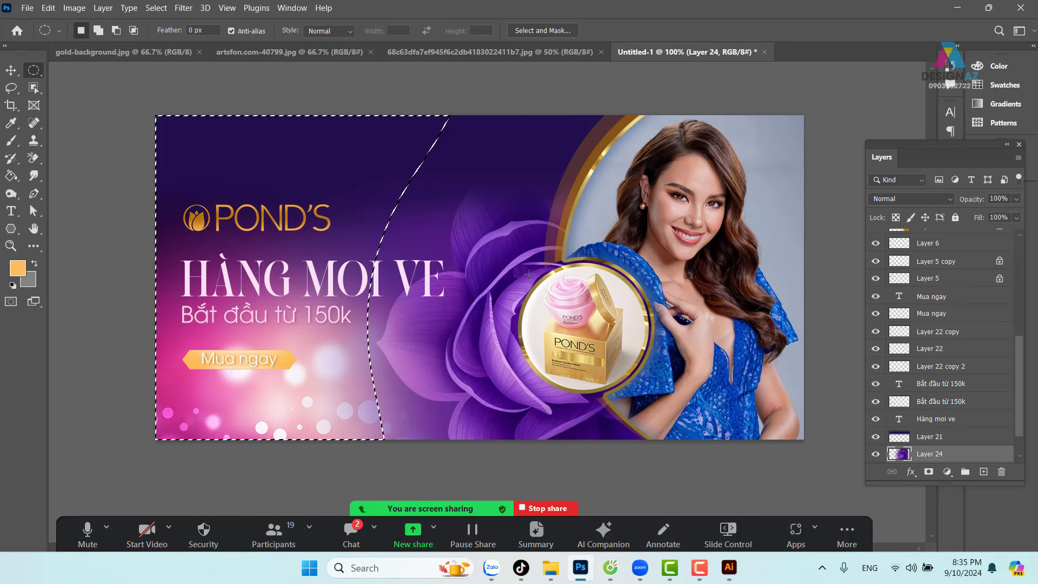
Deselect, hide the guides, then reposition and delete the purple band Layer 21.
key(v)
key(ctrl+d)
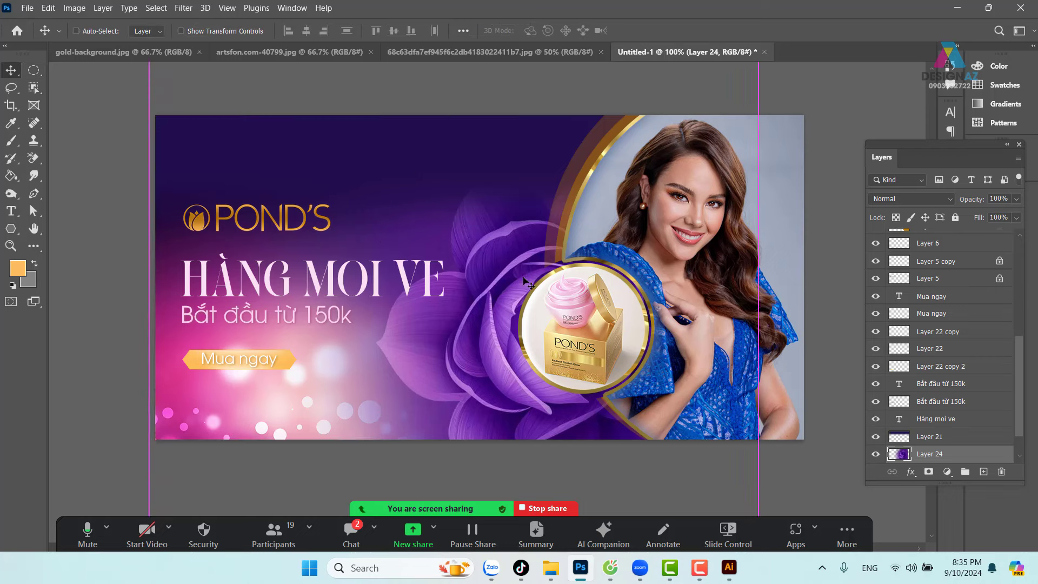
key(ctrl+semicolon)
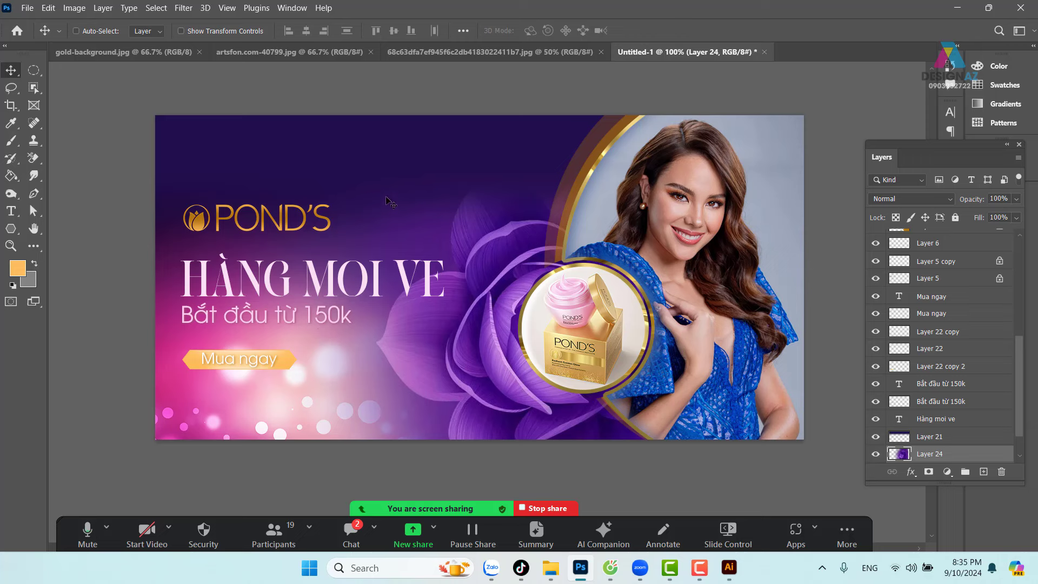
right_click(387, 201)
click(391, 198)
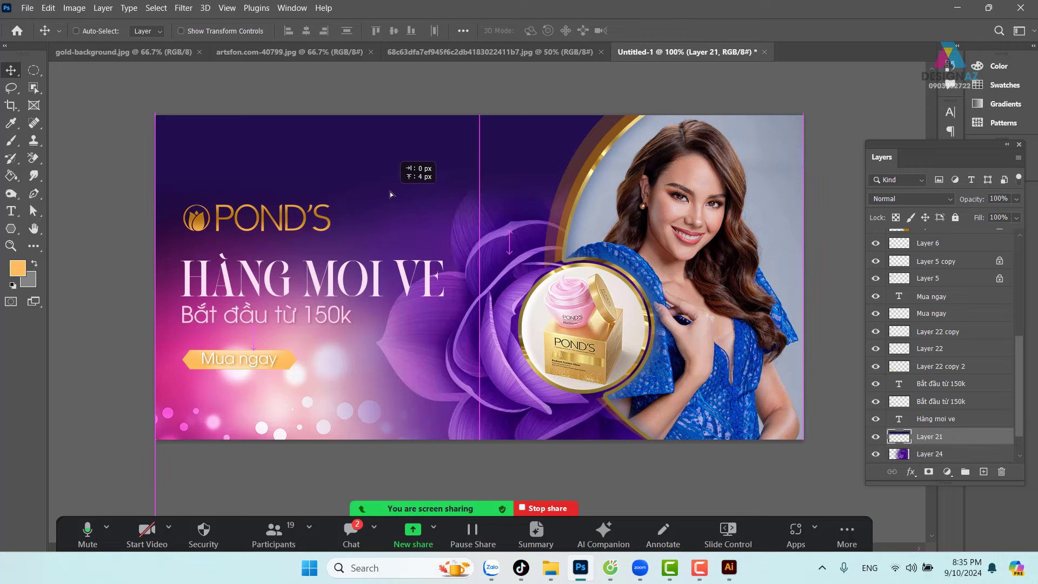
drag(390, 192, 388, 176)
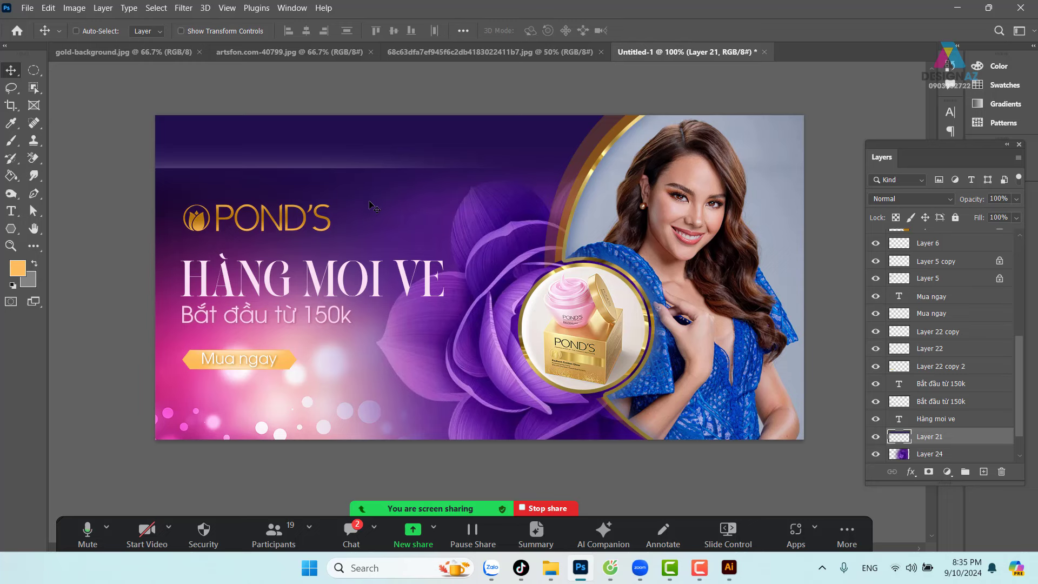
right_click(370, 203)
click(371, 204)
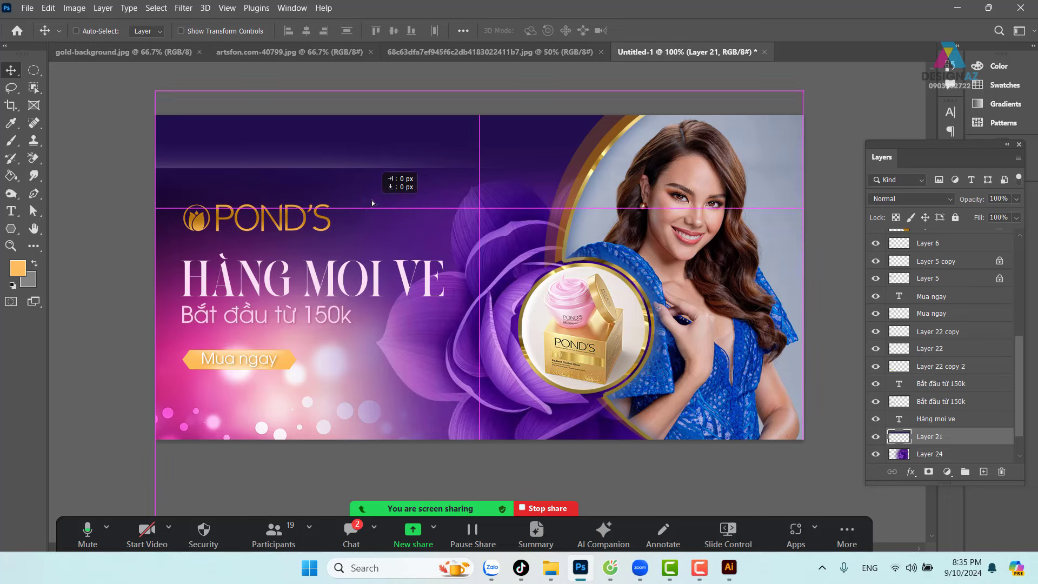
mouse_move(372, 202)
mouse_down()
mouse_move(372, 146)
mouse_move(385, 133)
mouse_up()
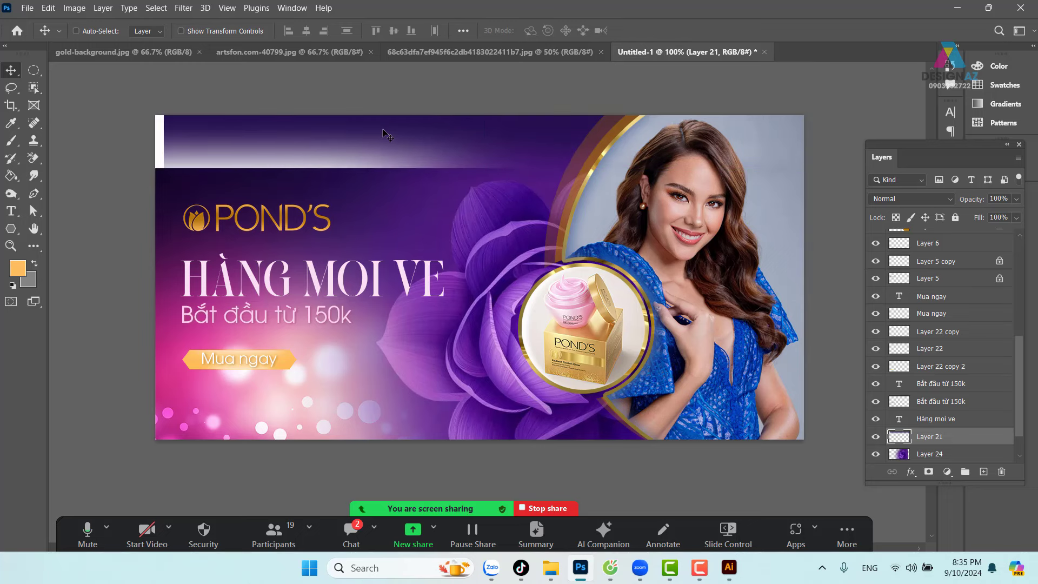
key(Delete)
Make Layer 20 active and marquee-select the banner's 1200 × 116 px top strip.
right_click(281, 184)
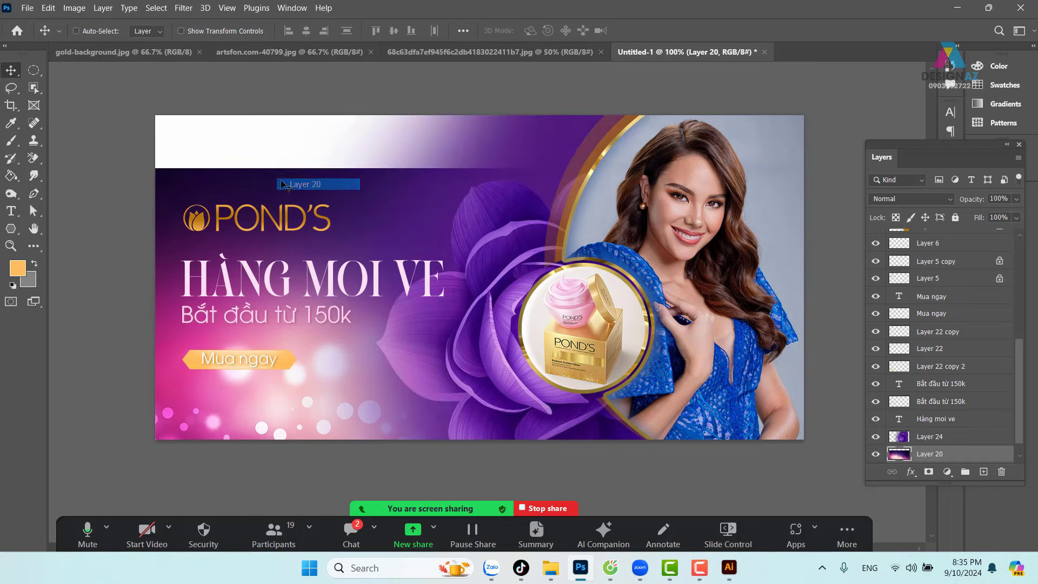
click(302, 184)
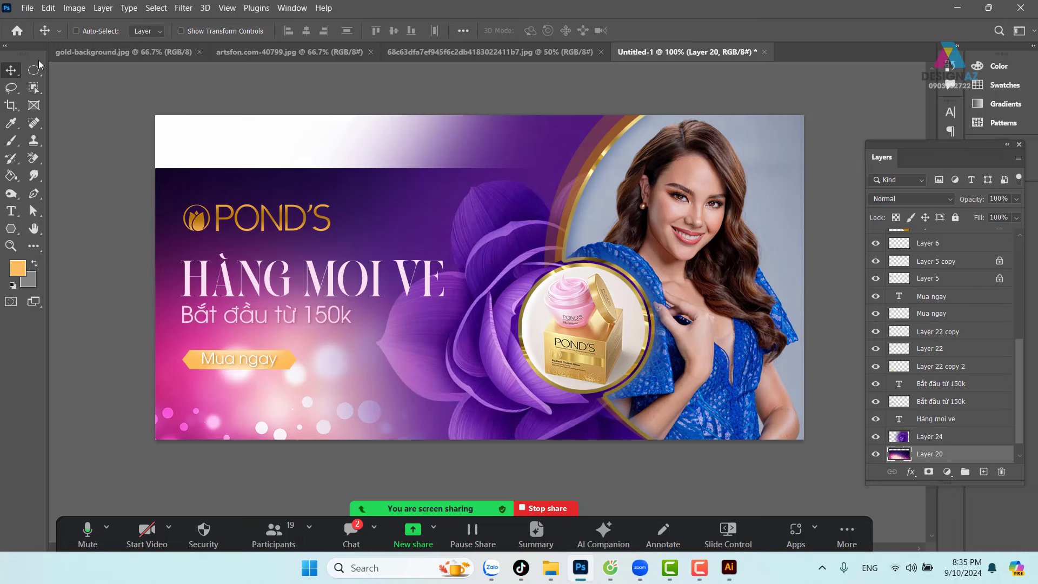
right_click(35, 69)
click(75, 69)
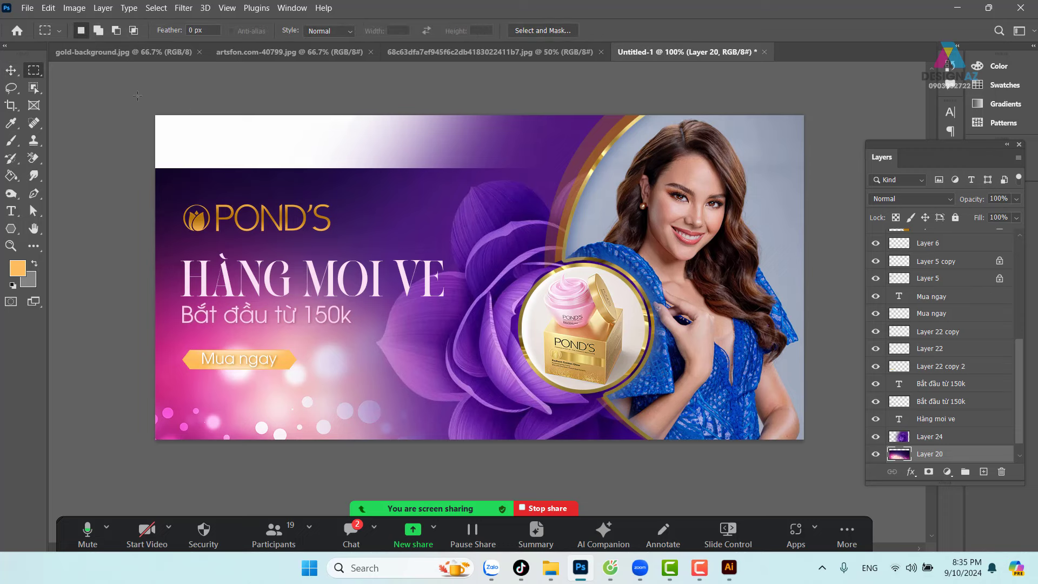
mouse_move(155, 115)
mouse_down()
mouse_move(831, 177)
mouse_move(813, 180)
mouse_up()
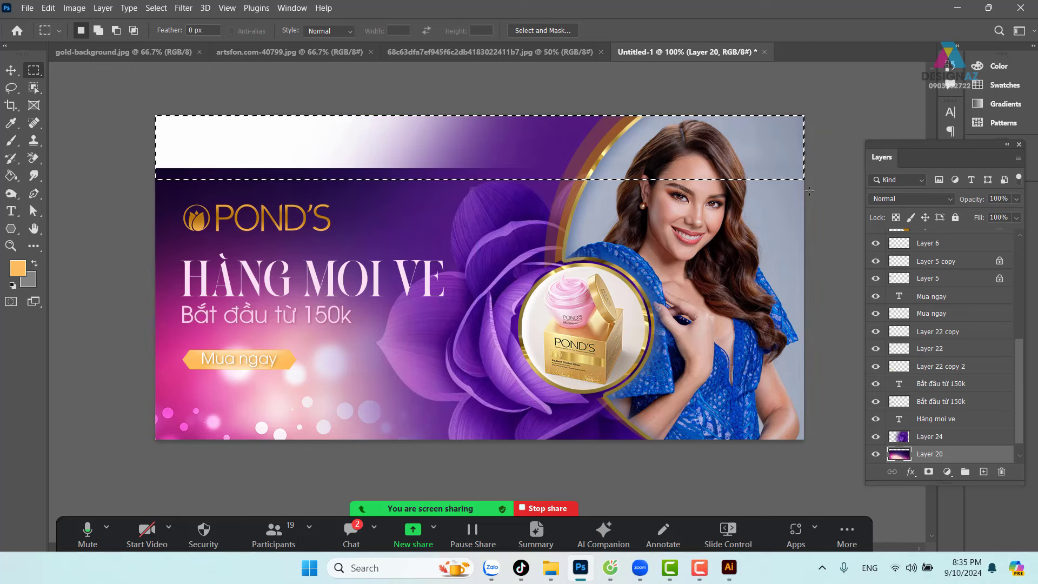
Stretch the selected strip upward with Free Transform, commit it, and deselect.
key(ctrl+t)
drag(479, 115, 477, 70)
scroll(475, 162, up, 3)
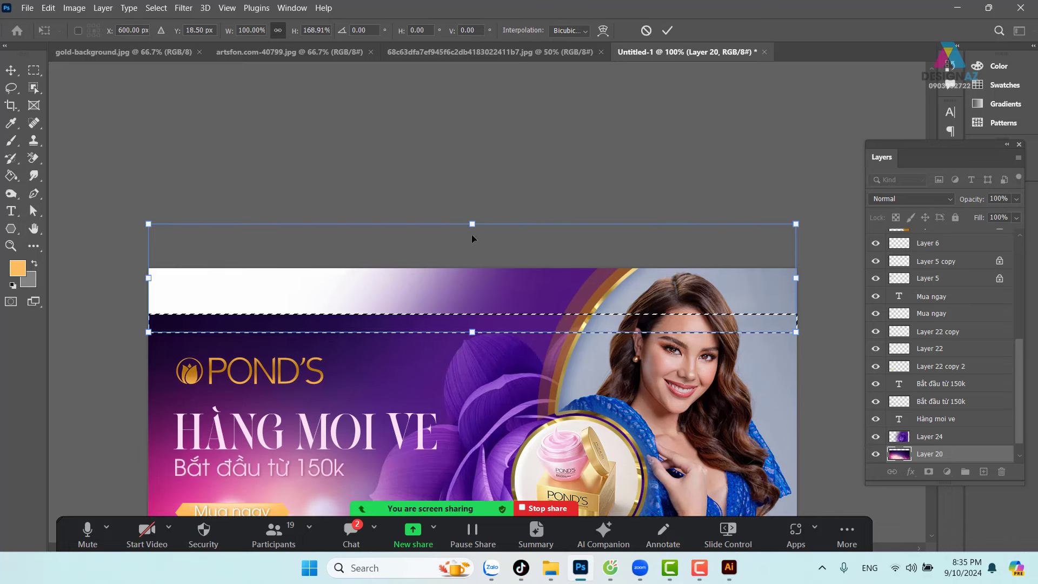
mouse_move(472, 220)
mouse_down()
mouse_move(474, 128)
mouse_move(459, 195)
mouse_move(461, 106)
mouse_up()
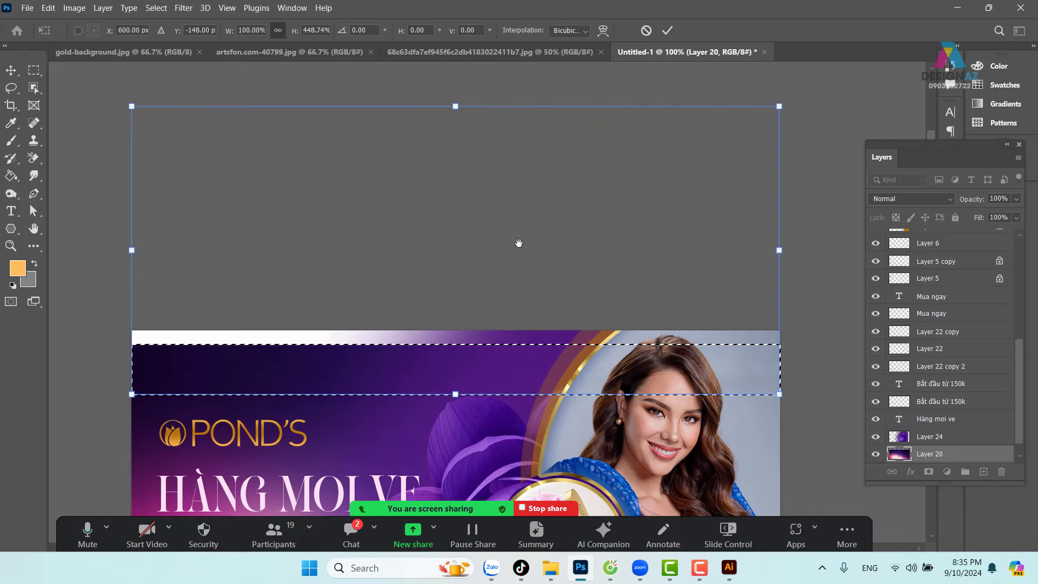
drag(517, 243, 523, 336)
drag(458, 201, 453, 112)
key(Return)
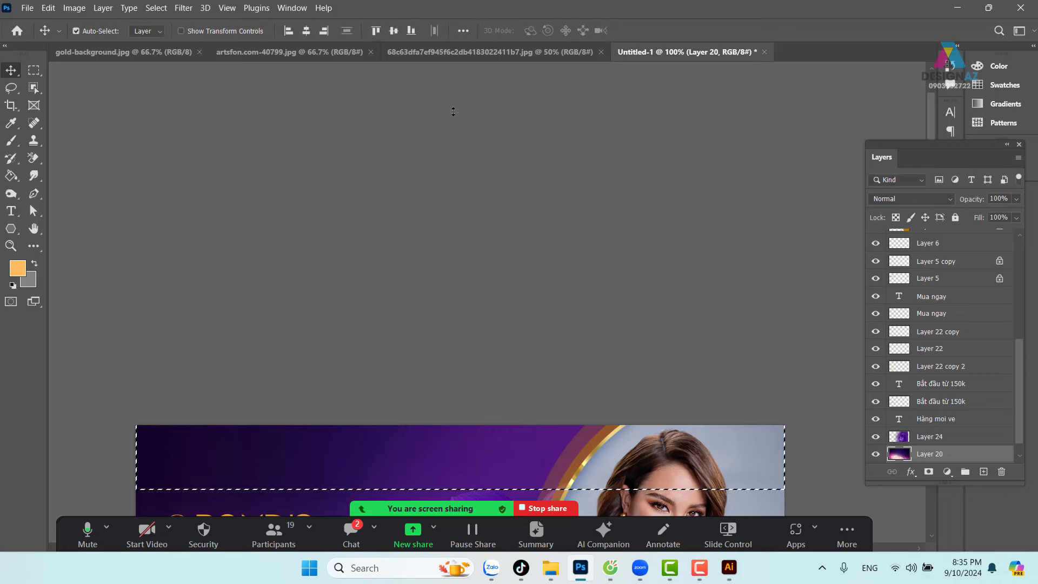
key(ctrl+d)
Copy the top strip to new Layer 25 and stretch it over the white band.
drag(447, 308, 457, 111)
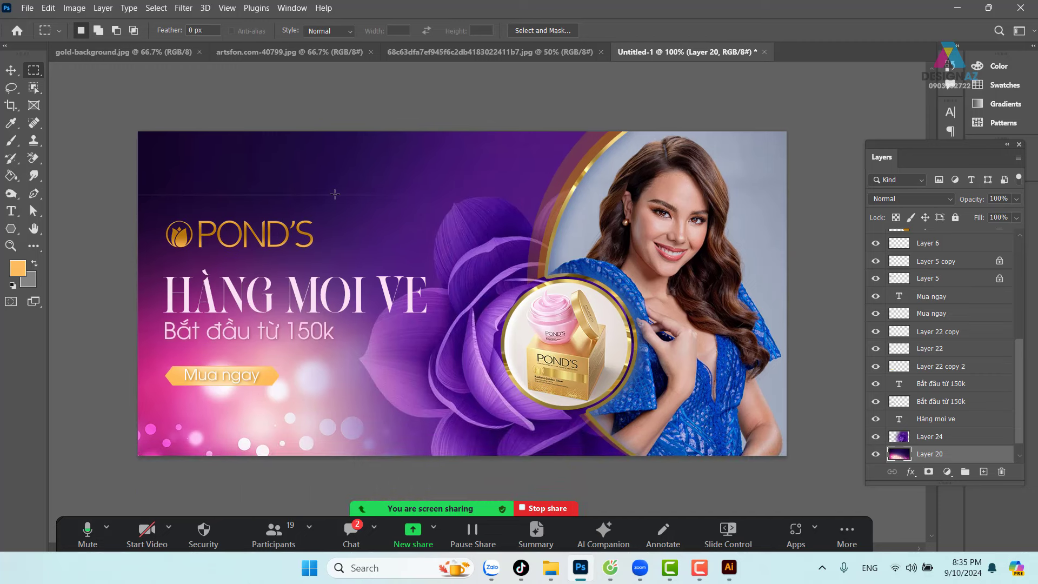
drag(335, 194, 136, 196)
key(Delete)
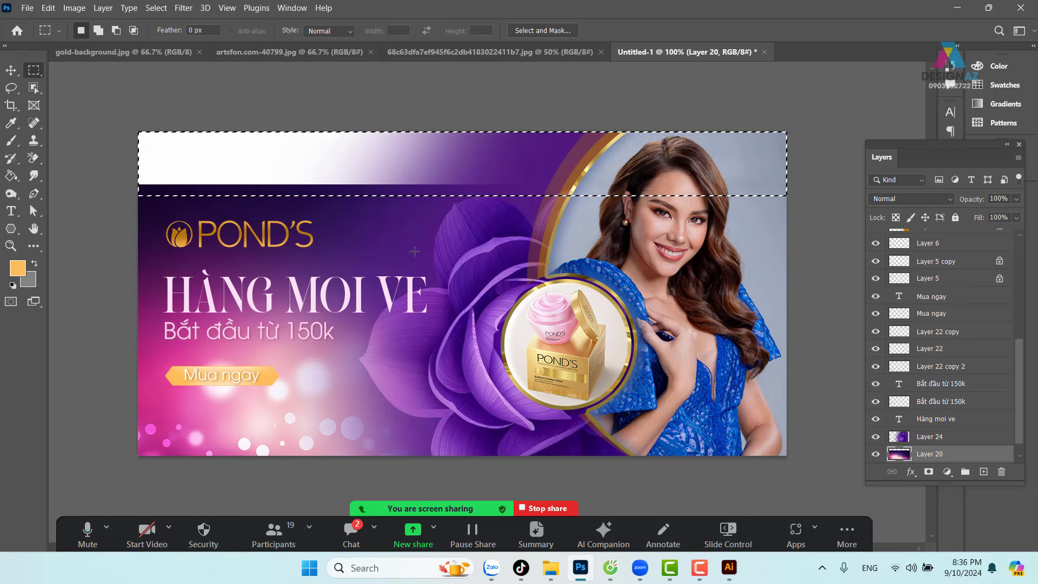
key(ctrl+j)
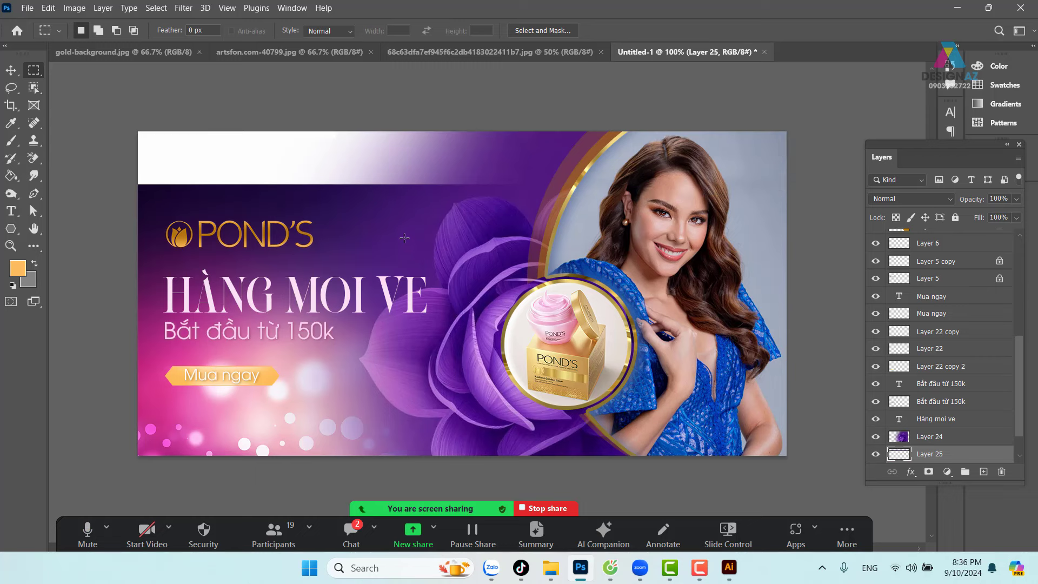
key(v)
mouse_move(344, 196)
mouse_down()
mouse_move(337, 151)
mouse_move(383, 238)
mouse_up()
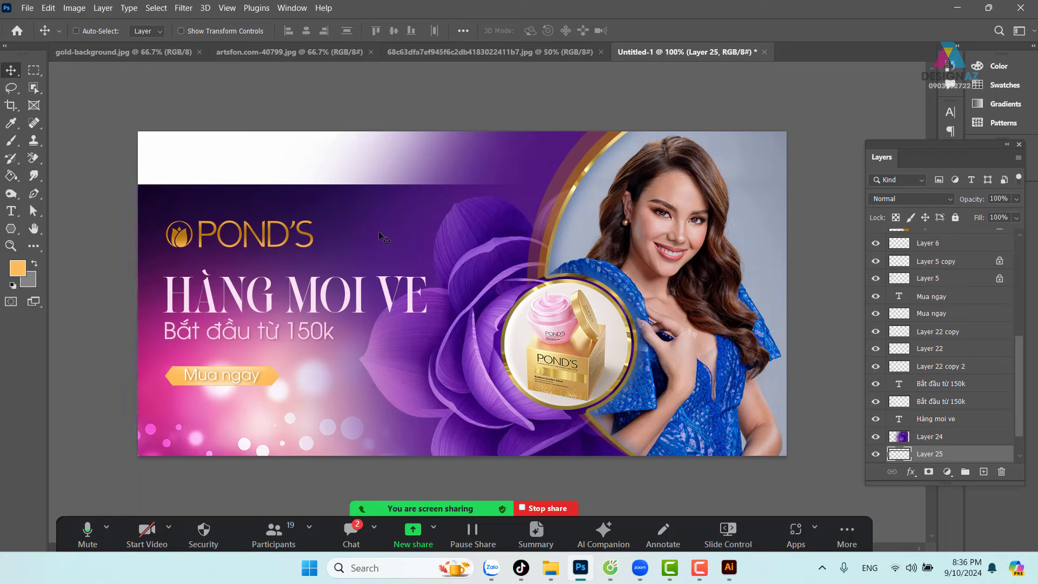
key(ctrl+t)
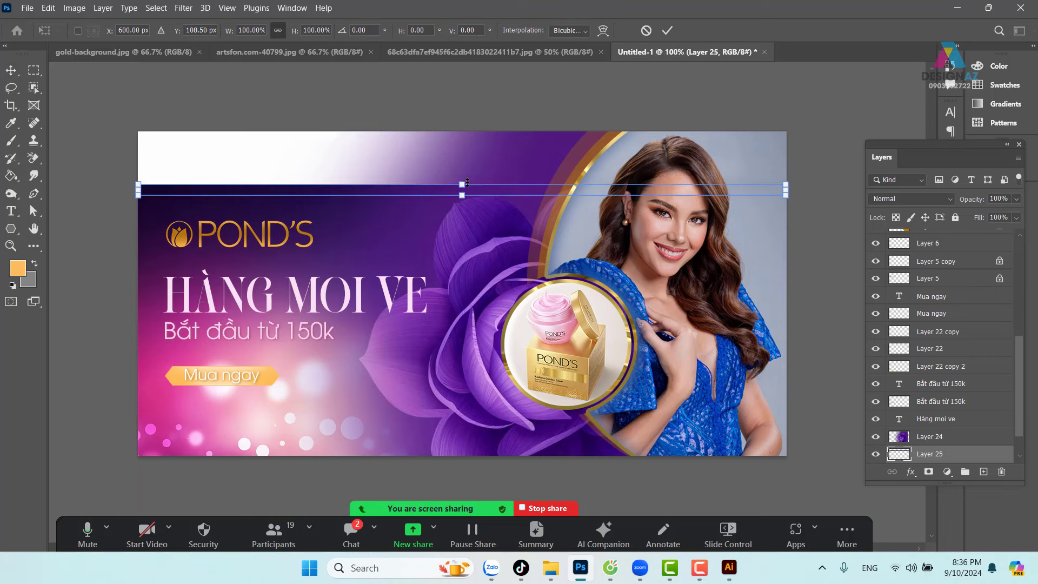
drag(467, 183, 456, 125)
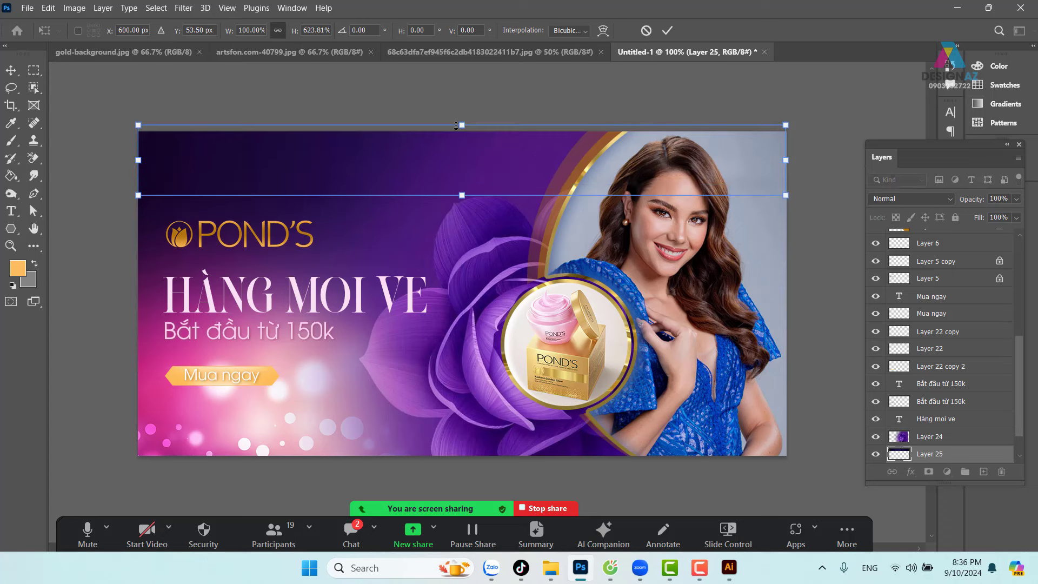
key(Return)
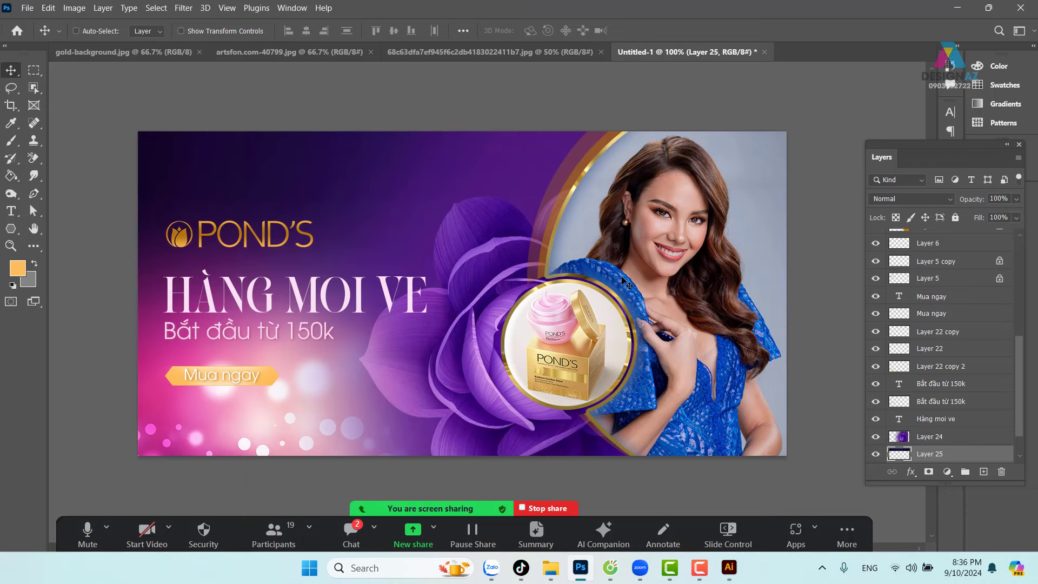
Make Layer 24 active, nudge it, and select the bottom strip with an 80 px feather.
scroll(527, 324, down, 2)
right_click(463, 372)
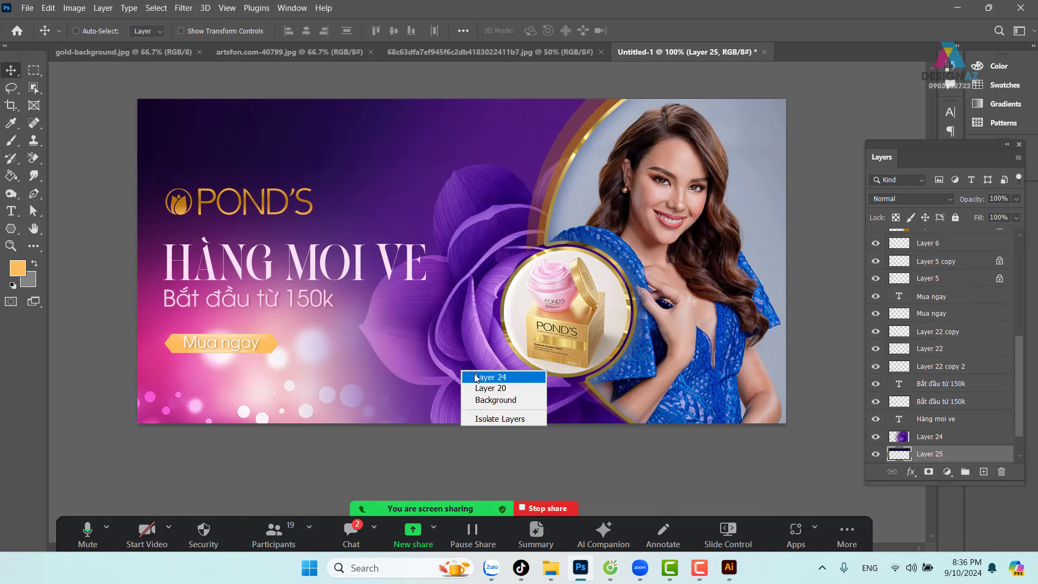
click(475, 373)
drag(469, 382, 475, 366)
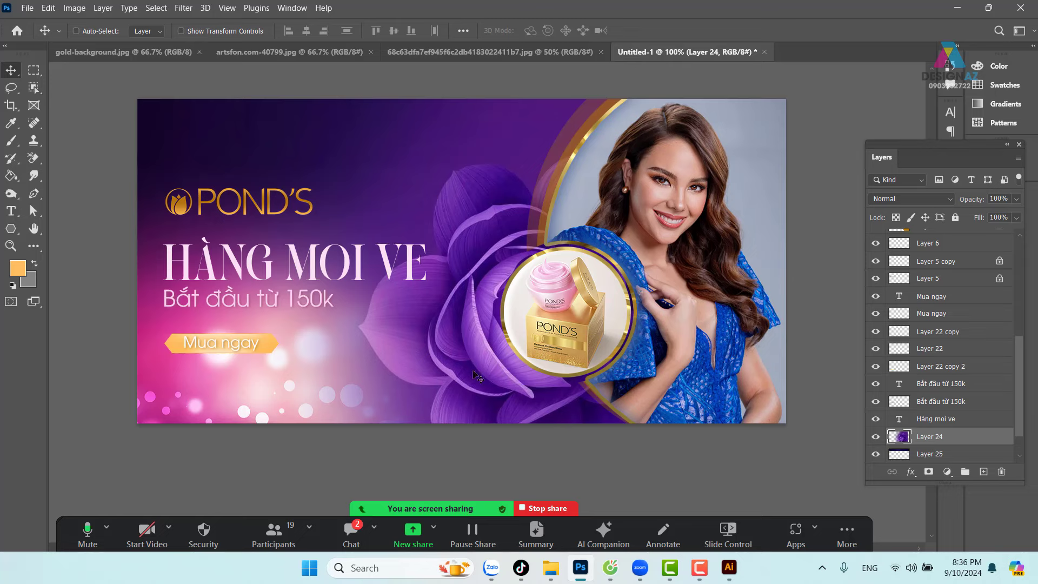
click(34, 70)
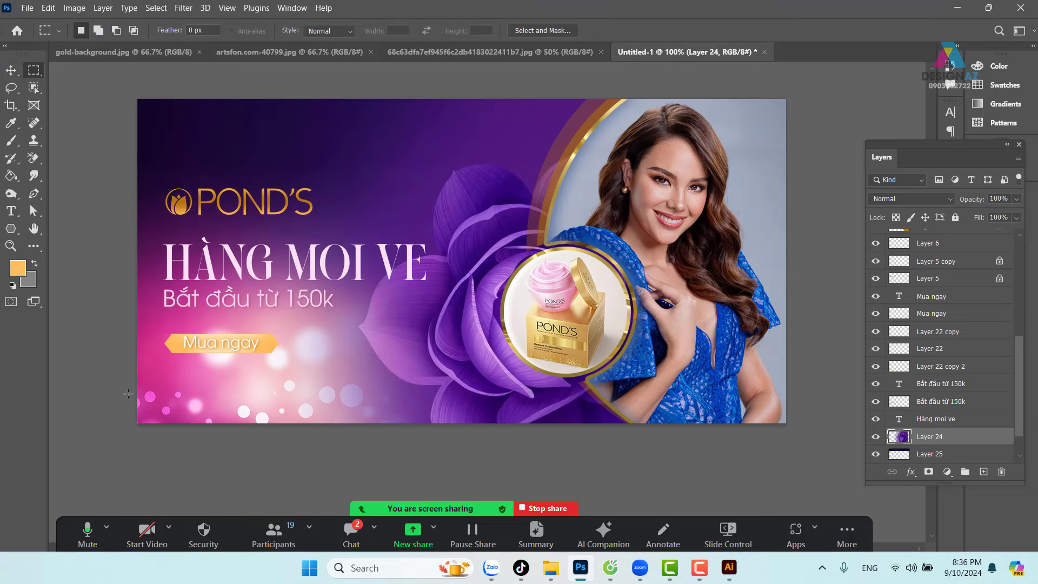
mouse_move(129, 394)
mouse_down()
mouse_move(834, 287)
mouse_move(730, 286)
mouse_up()
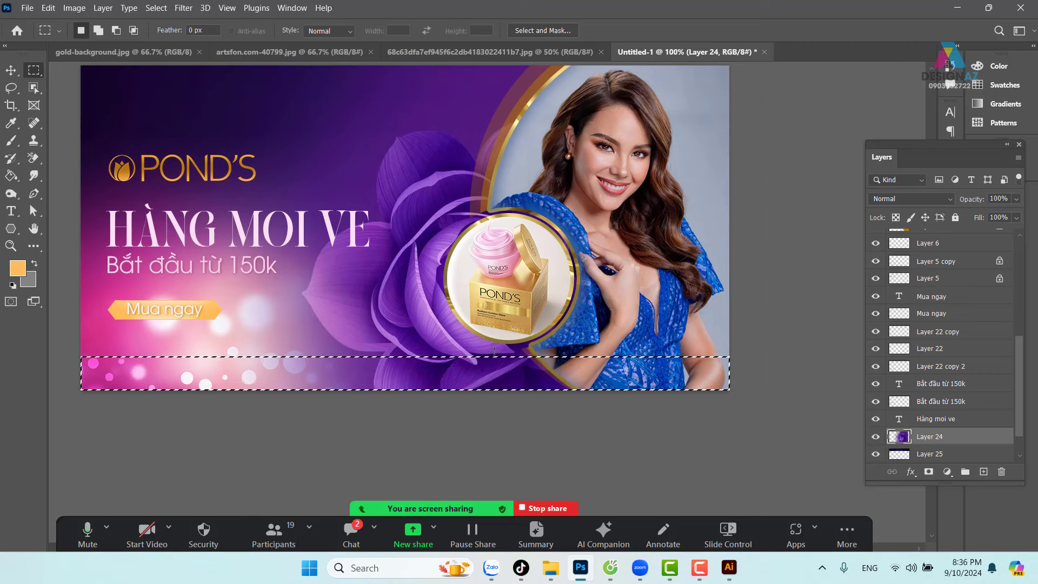
key(shift+F6)
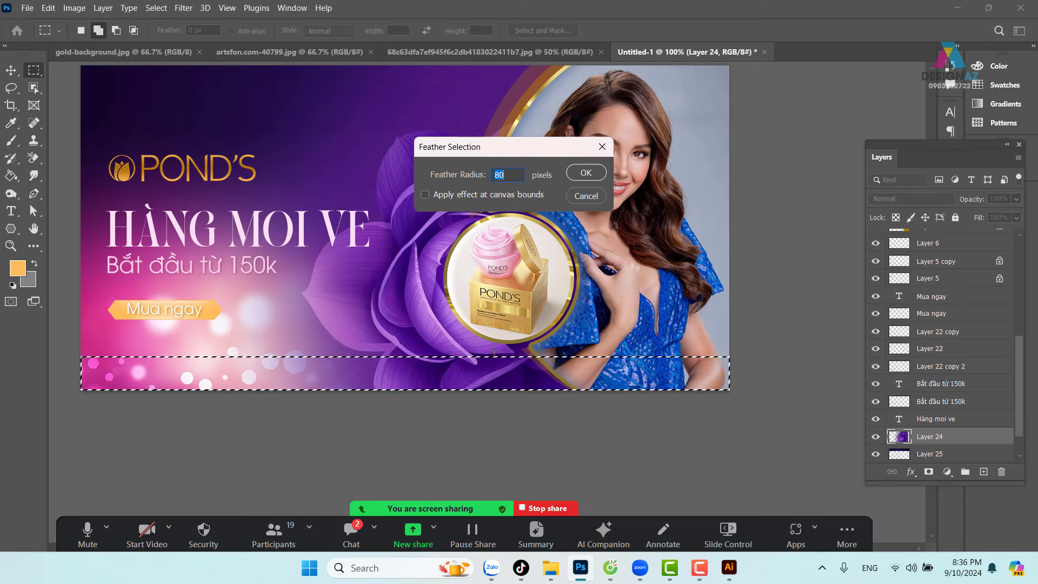
key(Return)
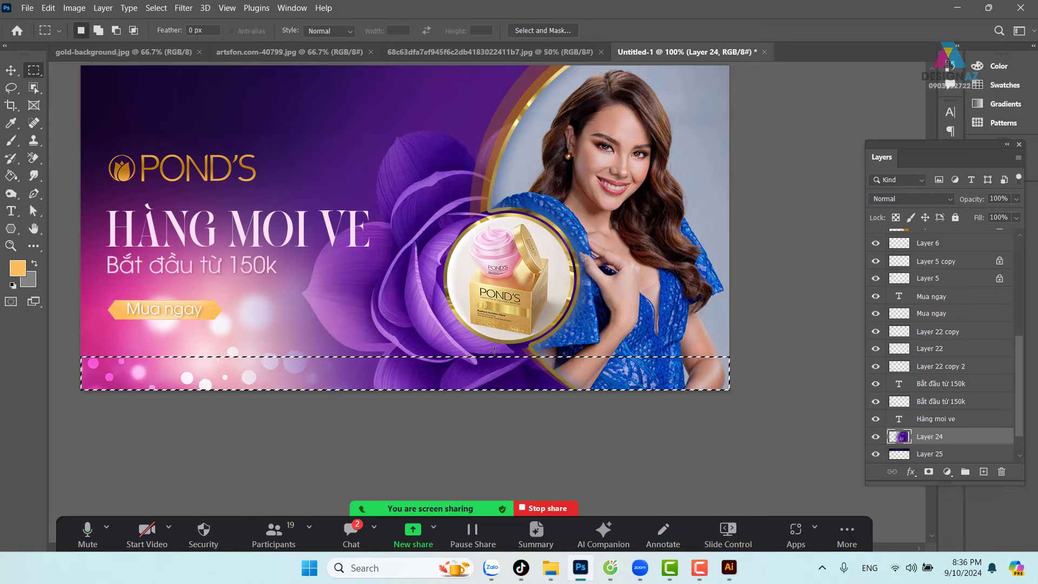
Shift the feathered selection to the banner's bottom edge and clear that strip of Layer 24.
key(Delete)
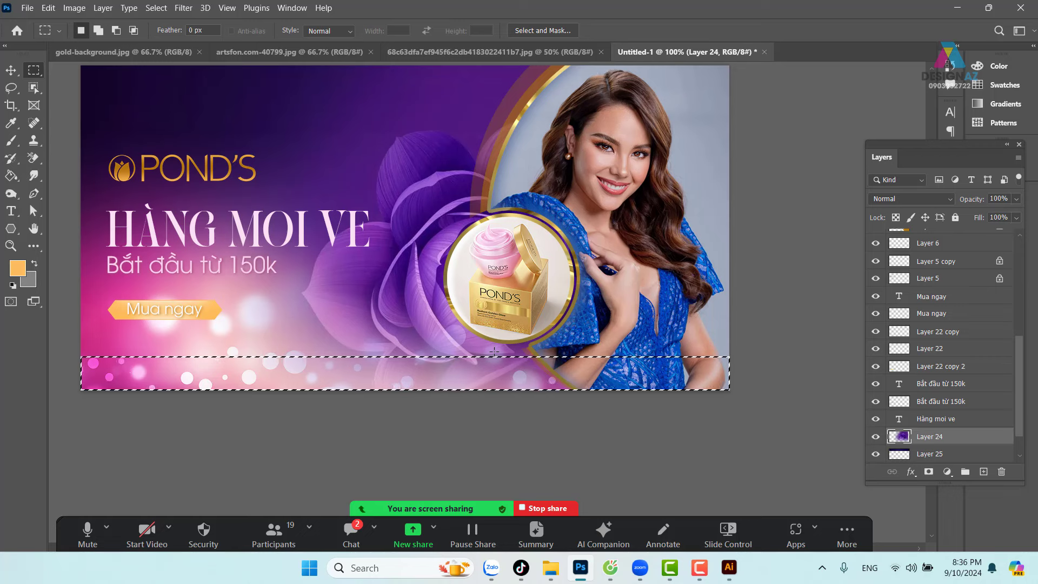
key(ctrl+z)
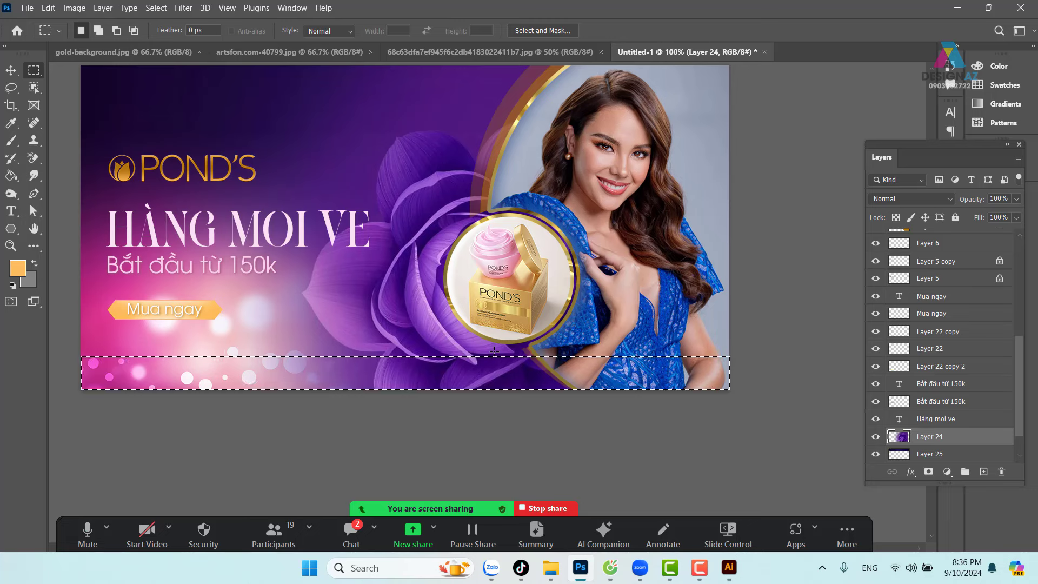
drag(394, 358, 406, 404)
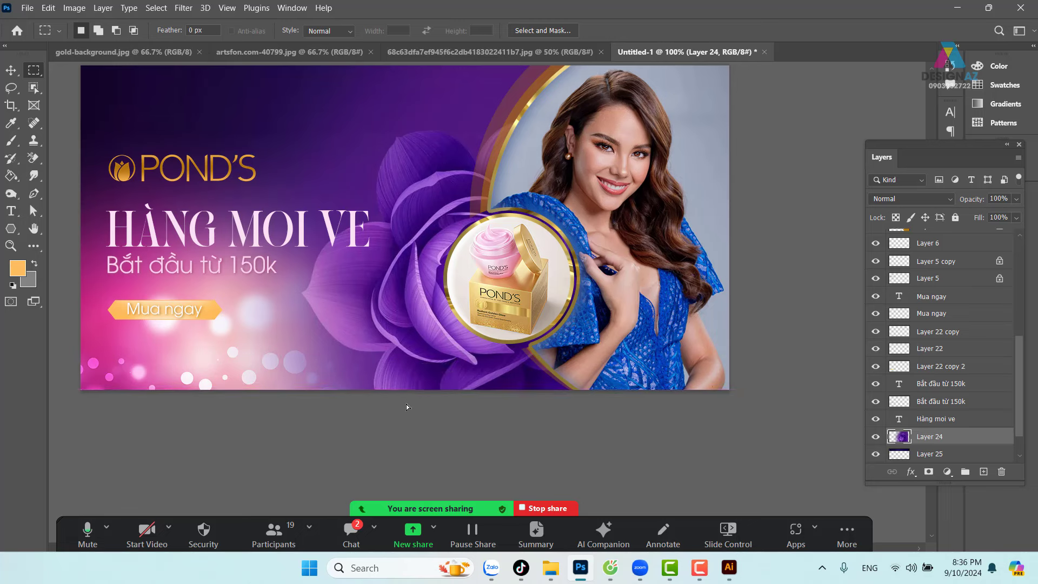
key(Delete)
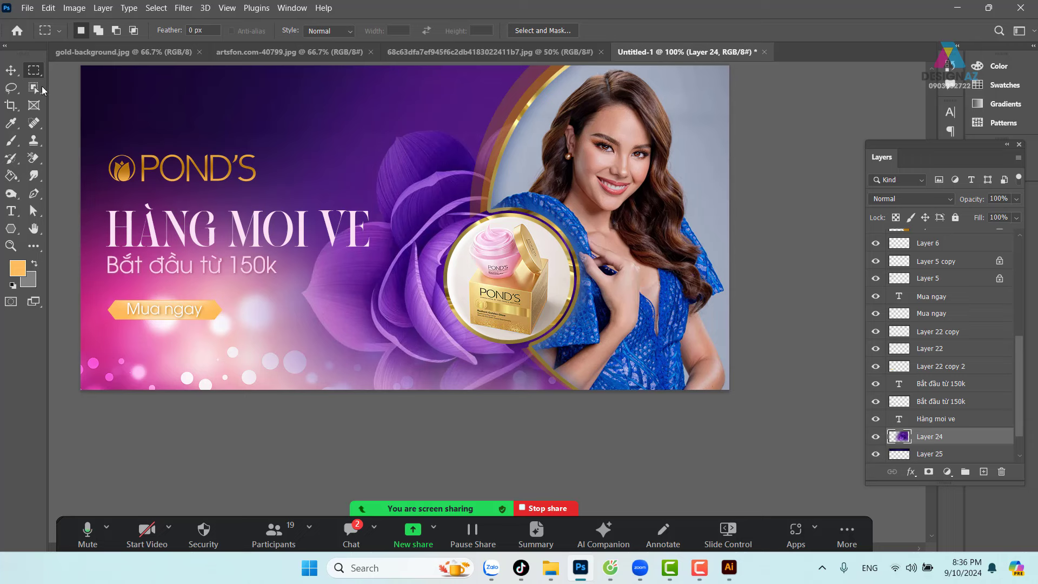
Select gold arc Layer 10, set it to 30% opacity, and sample the flower's purple.
click(10, 69)
right_click(508, 113)
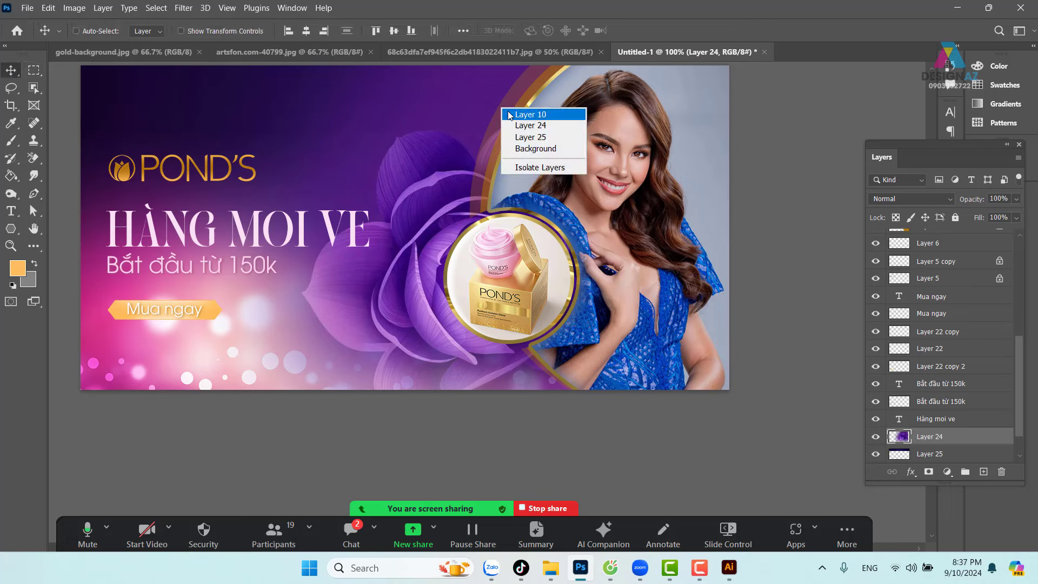
click(527, 114)
key(3)
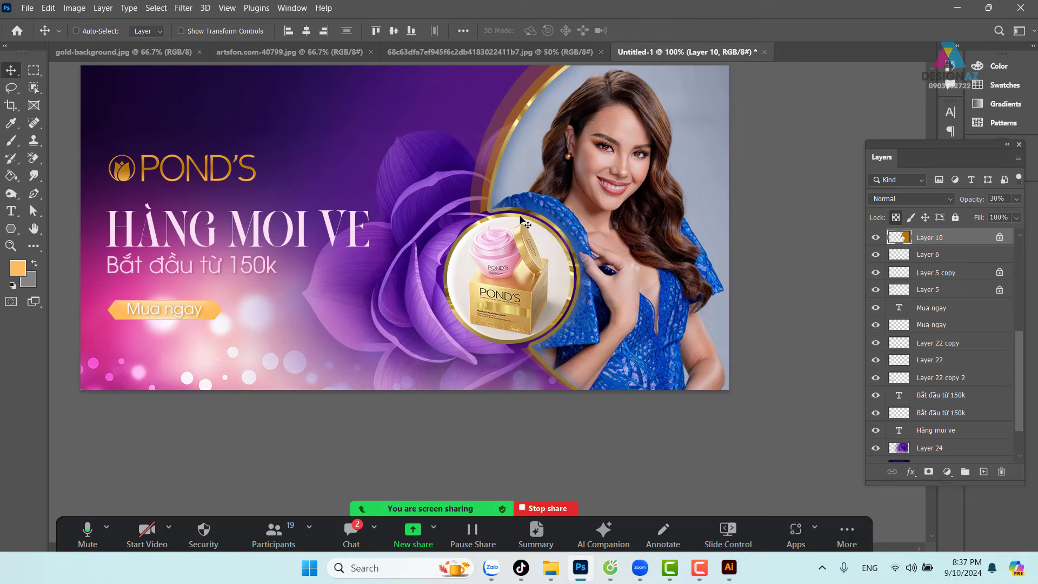
key(i)
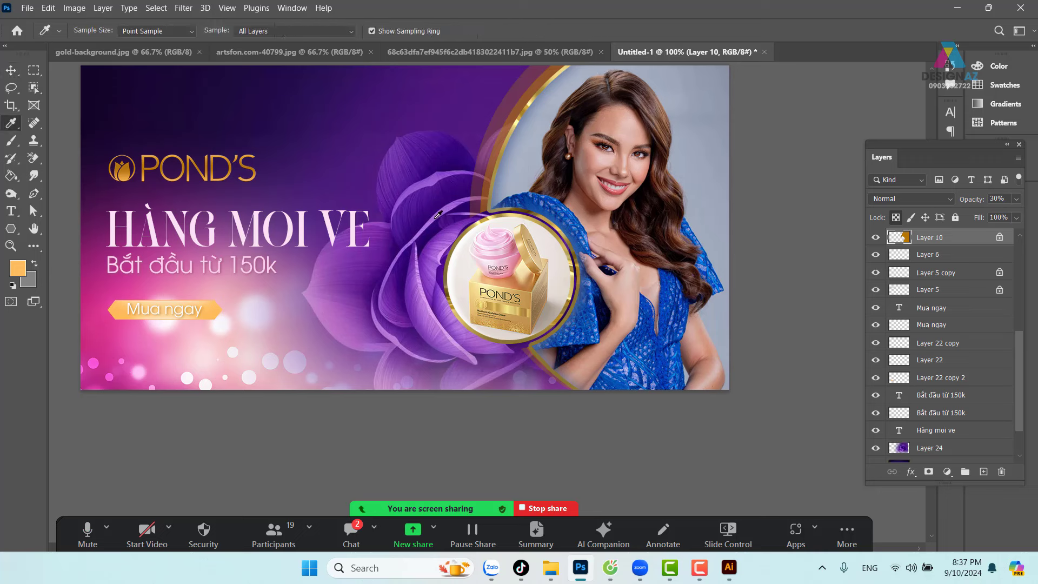
click(435, 216)
Try moving Layer 10, undo it, and raise its opacity to 100% for comparison.
click(11, 69)
drag(529, 152, 475, 153)
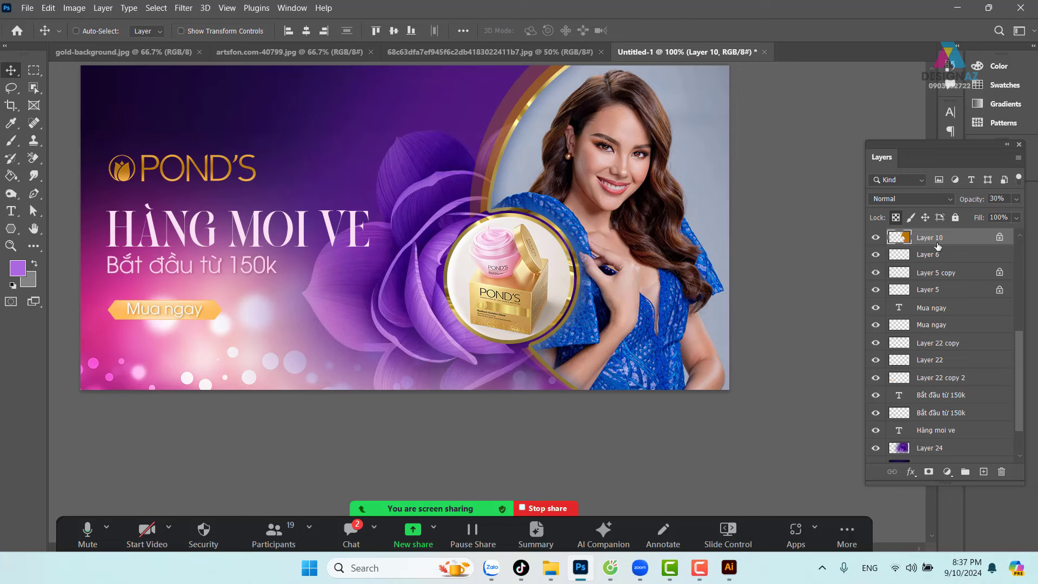
key(alt+shift)
drag(485, 149, 310, 154)
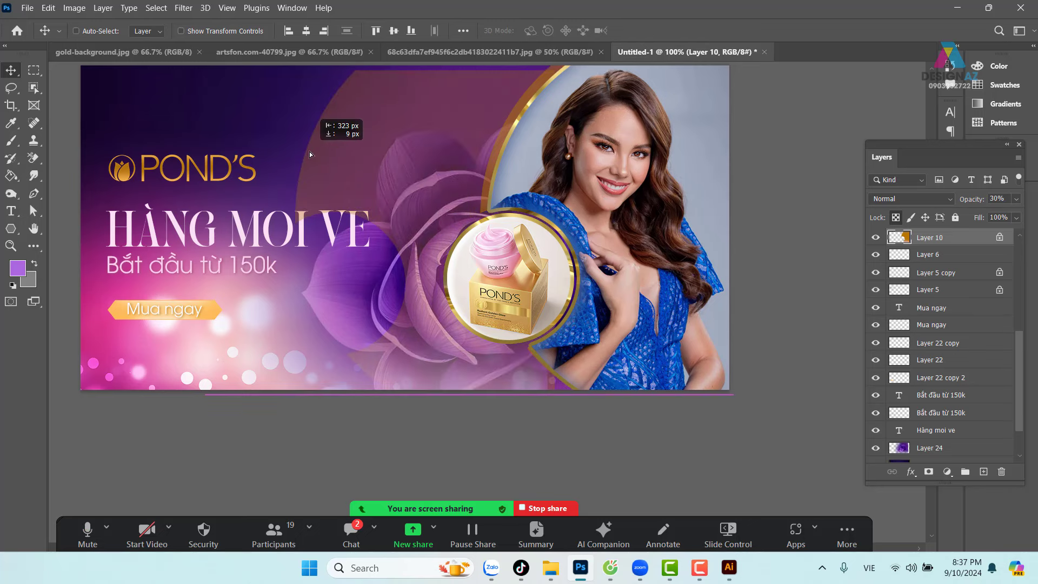
key(ctrl+z)
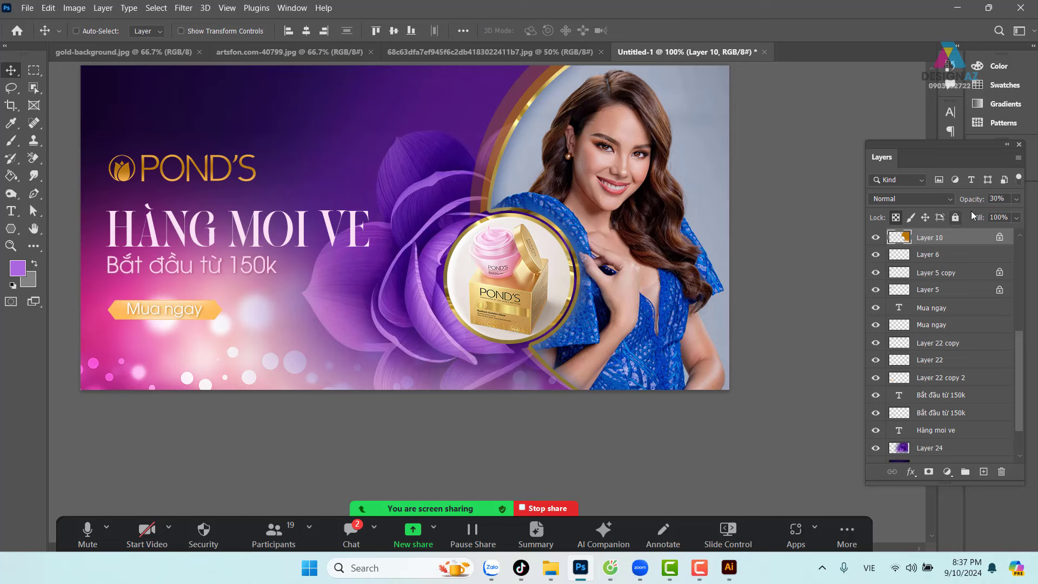
click(1015, 199)
drag(982, 215, 1014, 214)
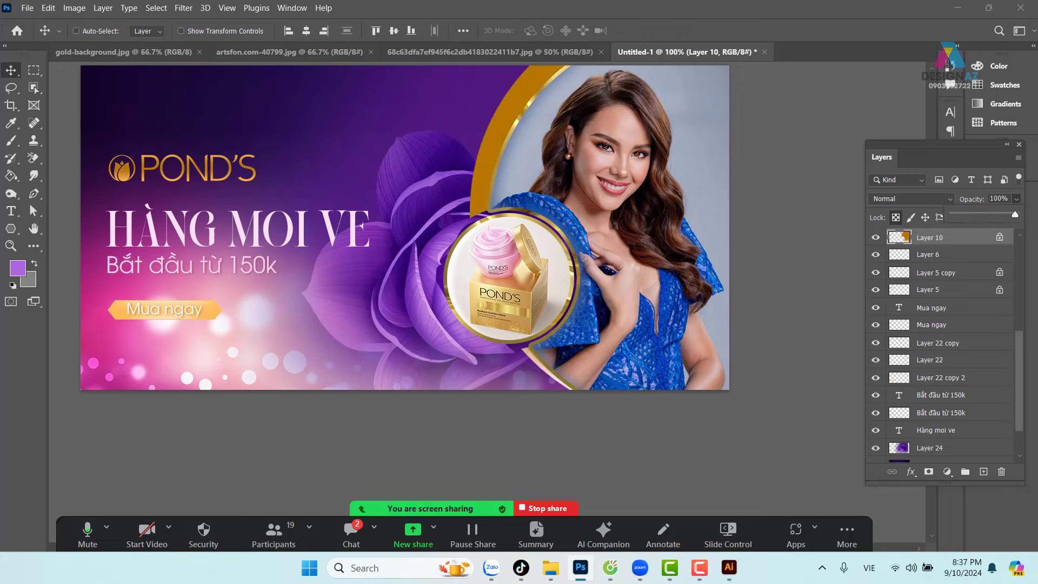
click(905, 260)
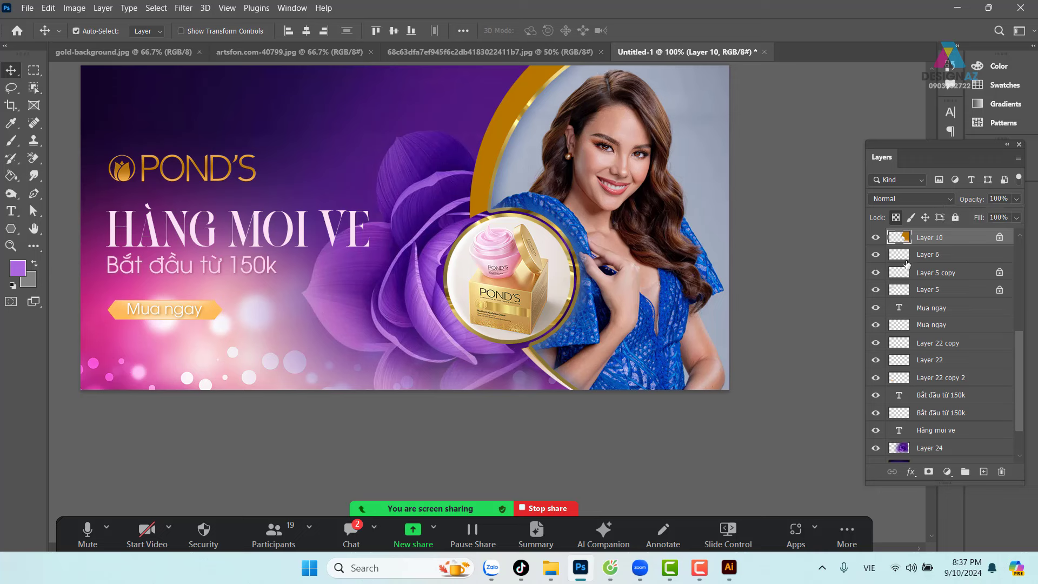
Confirm purple as the foreground colour and switch the input language to English.
key(ctrl)
click(18, 268)
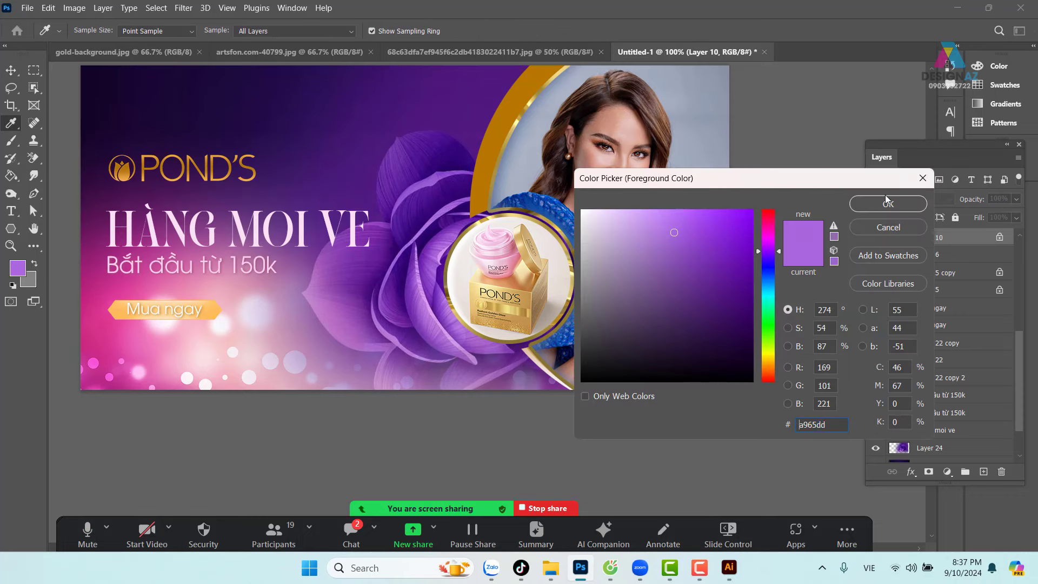
click(887, 204)
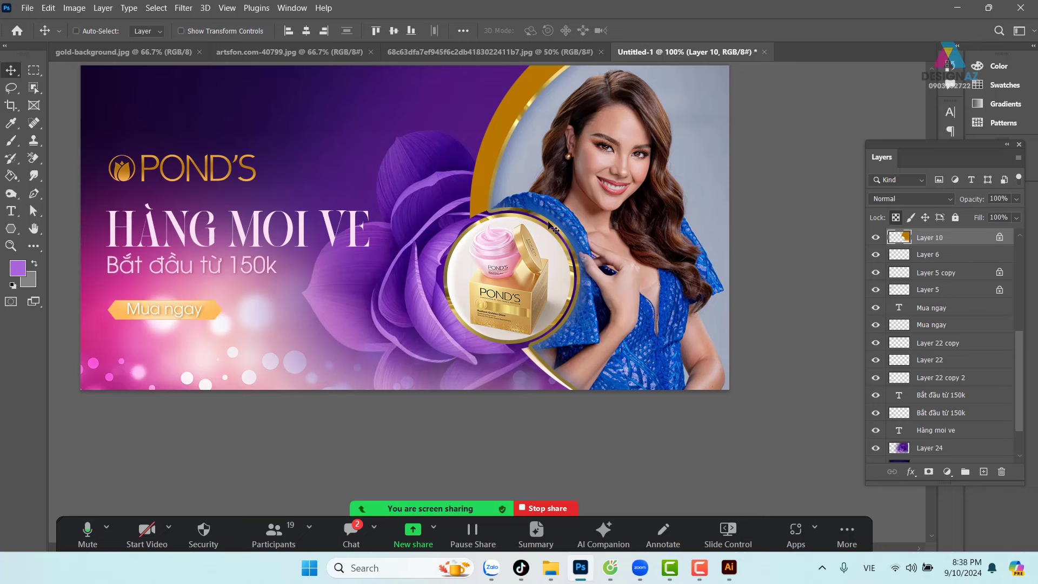
click(873, 570)
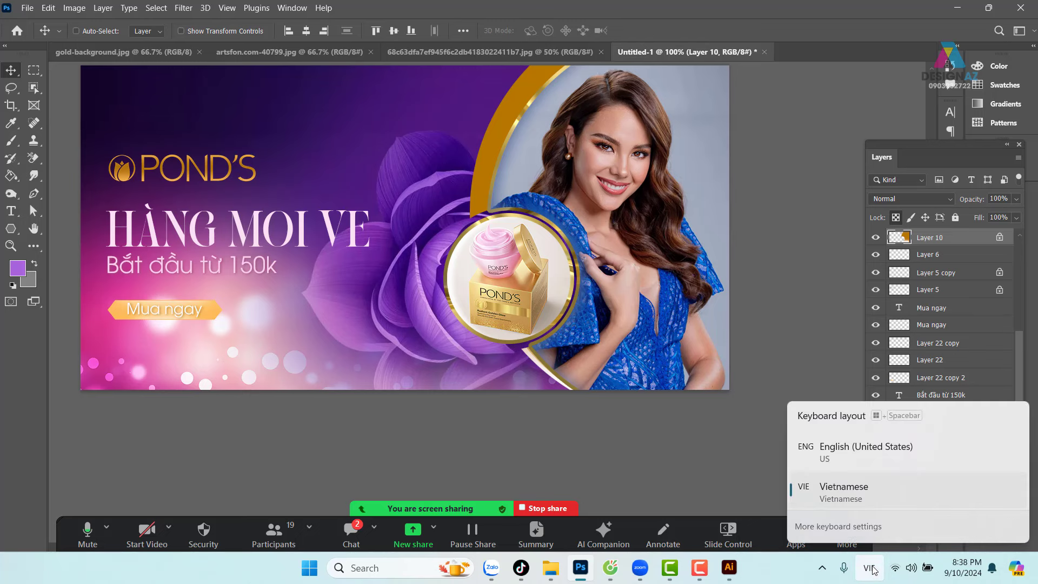
click(852, 453)
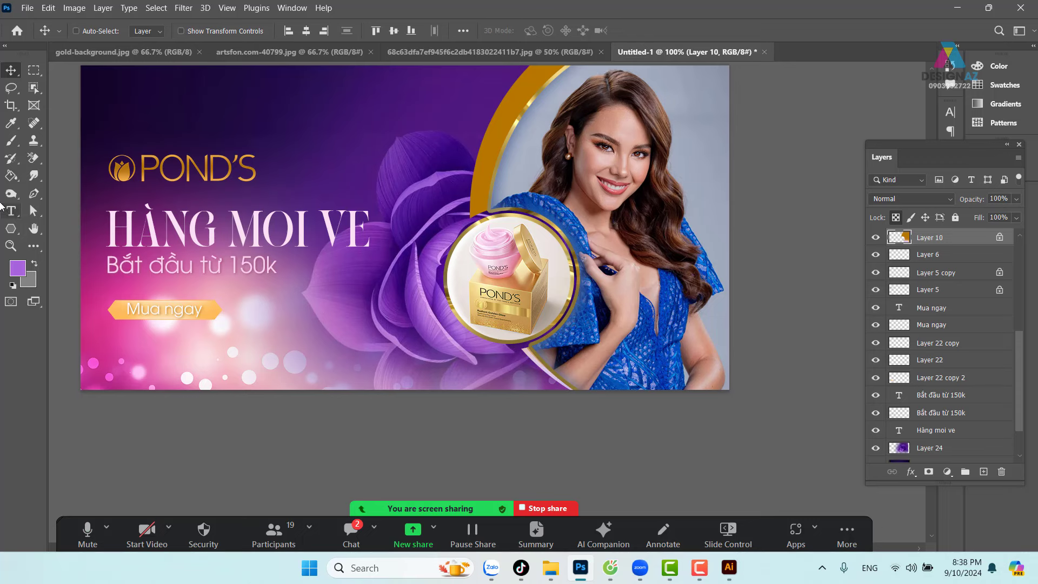
Reselect the gold arc layer and switch to the Paint Bucket tool.
mouse_move(422, 103)
mouse_down()
mouse_move(443, 201)
mouse_move(470, 149)
mouse_up()
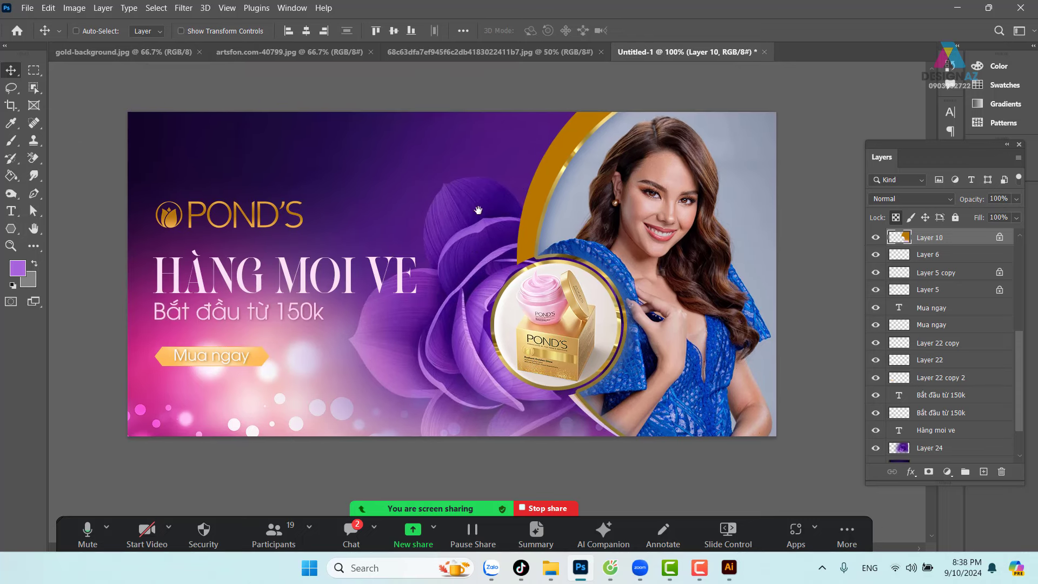
right_click(534, 181)
click(514, 187)
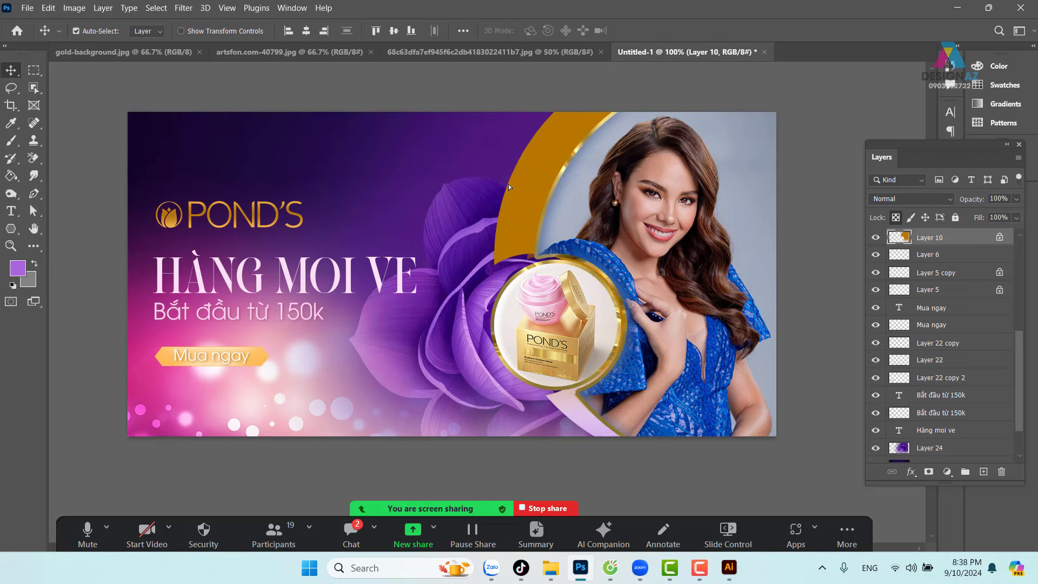
drag(514, 187, 513, 187)
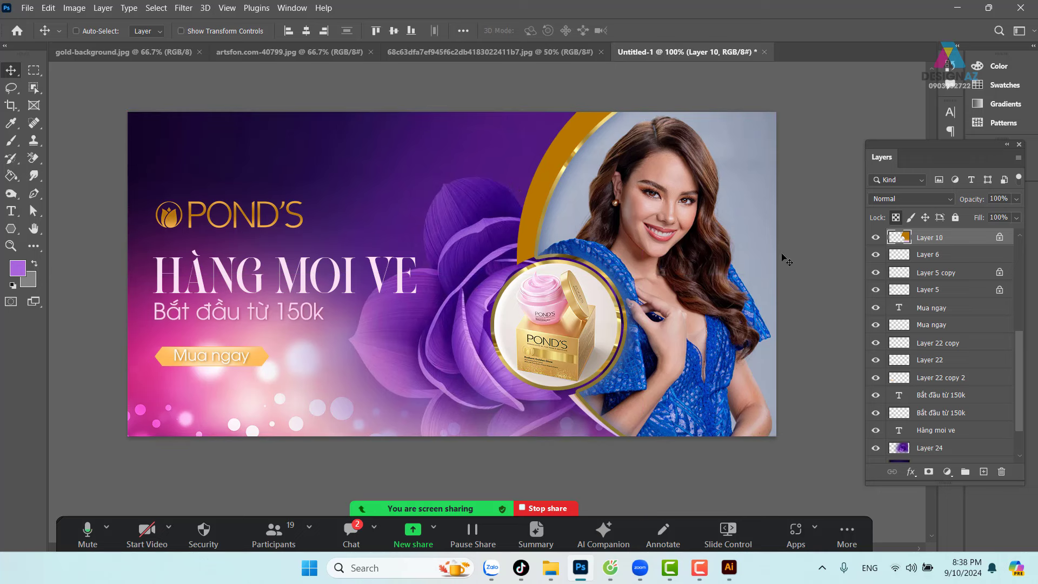
key(g)
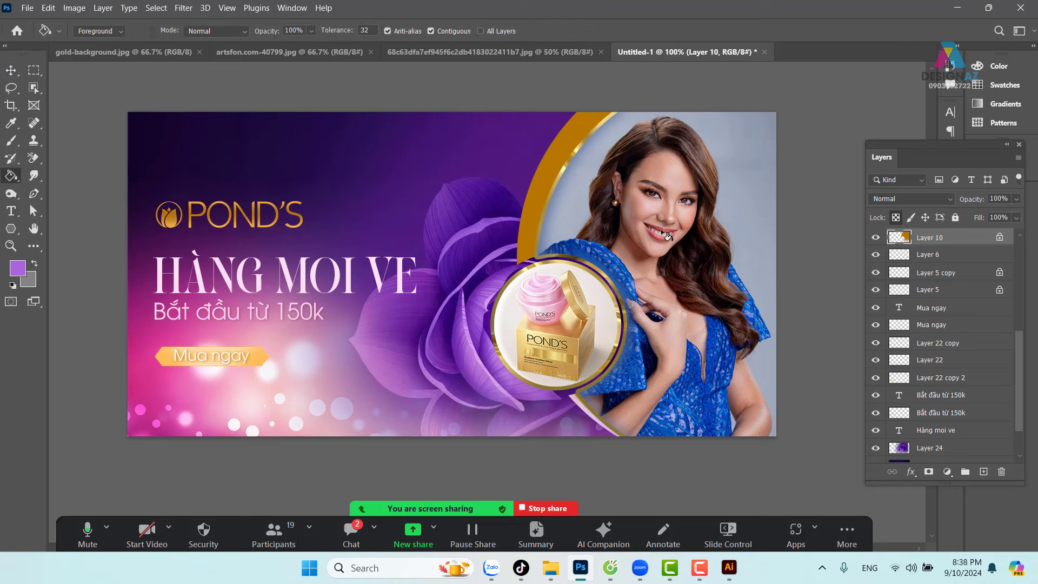
right_click(19, 178)
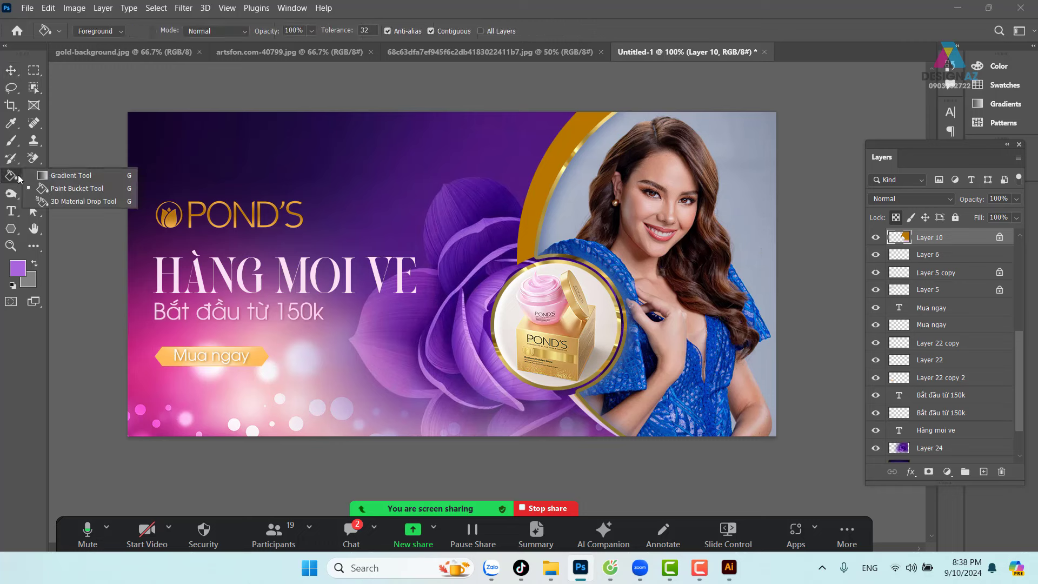
click(62, 189)
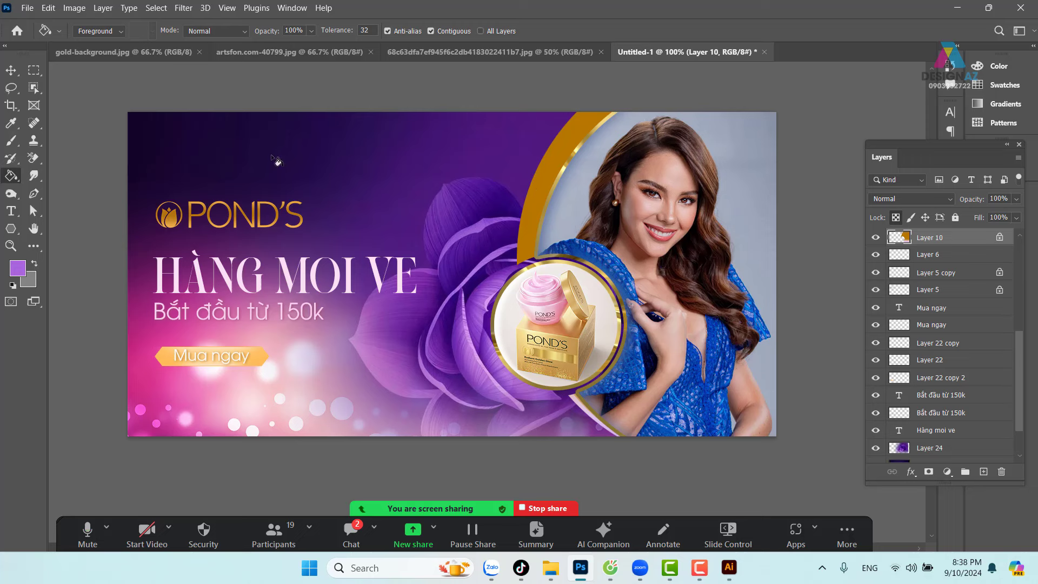
Try moving the gold arc left, undo, and set Layer 10 back to 30% opacity.
click(10, 70)
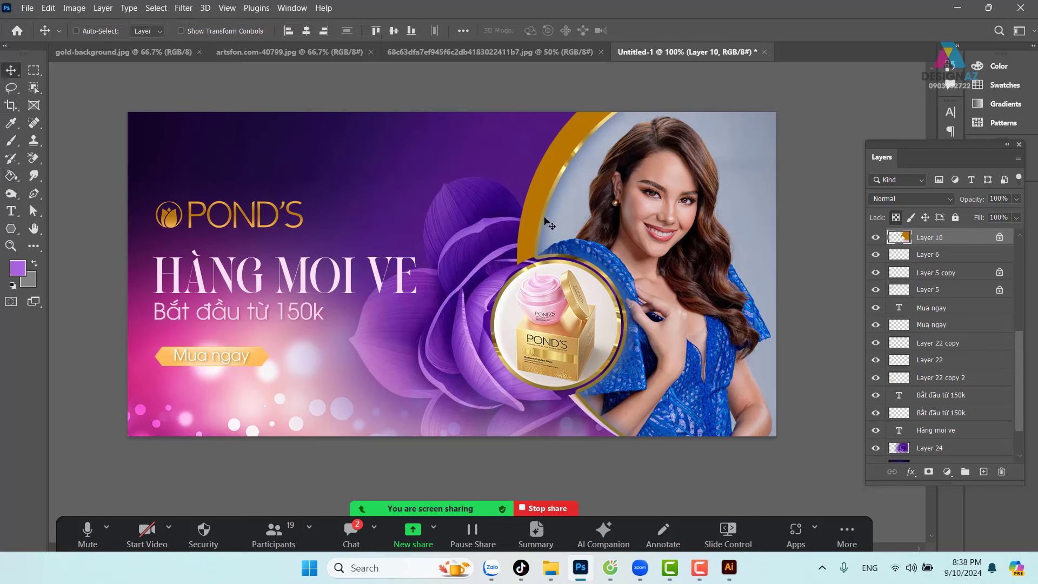
drag(549, 223, 436, 213)
key(ctrl+z)
key(3)
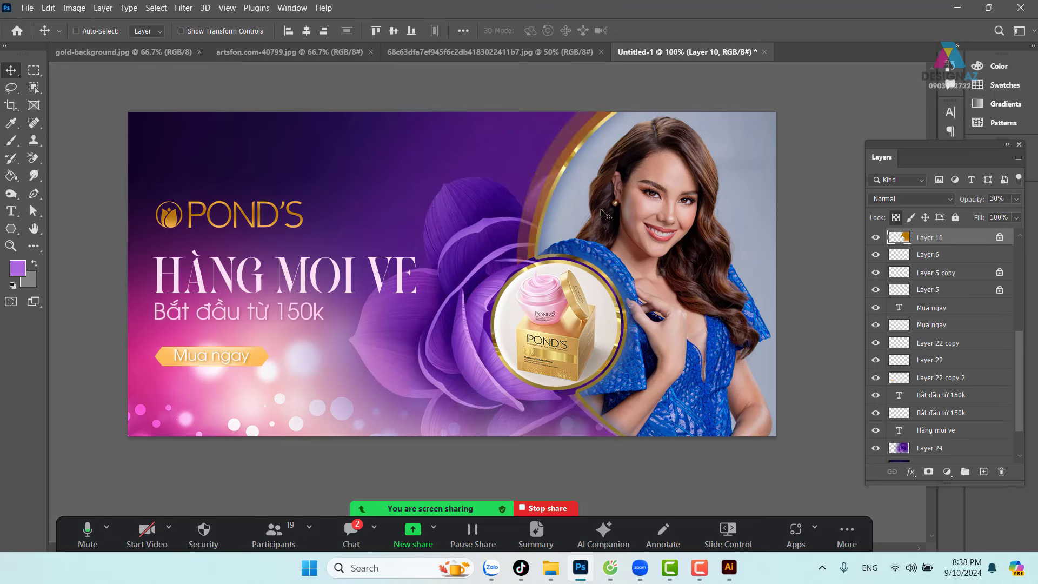
Test-move the Layer 10 gold arc several times, undoing each, keeping it at 30% opacity.
drag(539, 194, 500, 185)
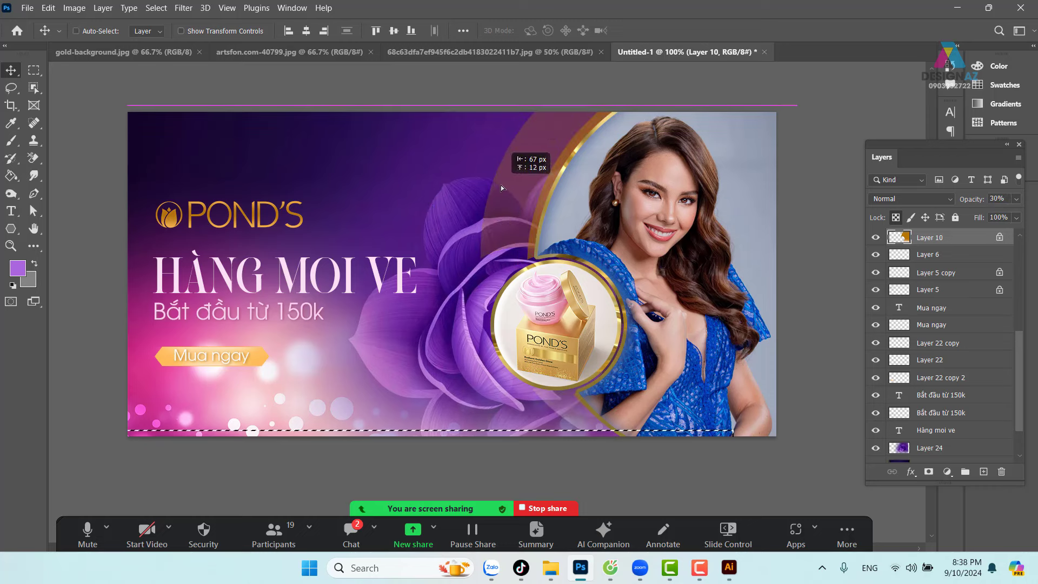
key(ctrl+z)
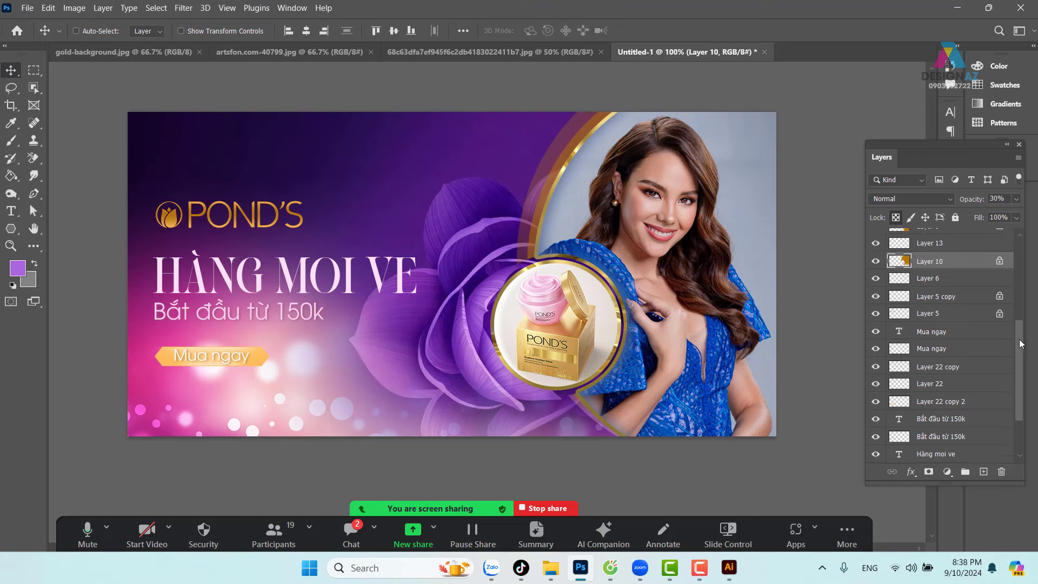
drag(1020, 360, 1019, 323)
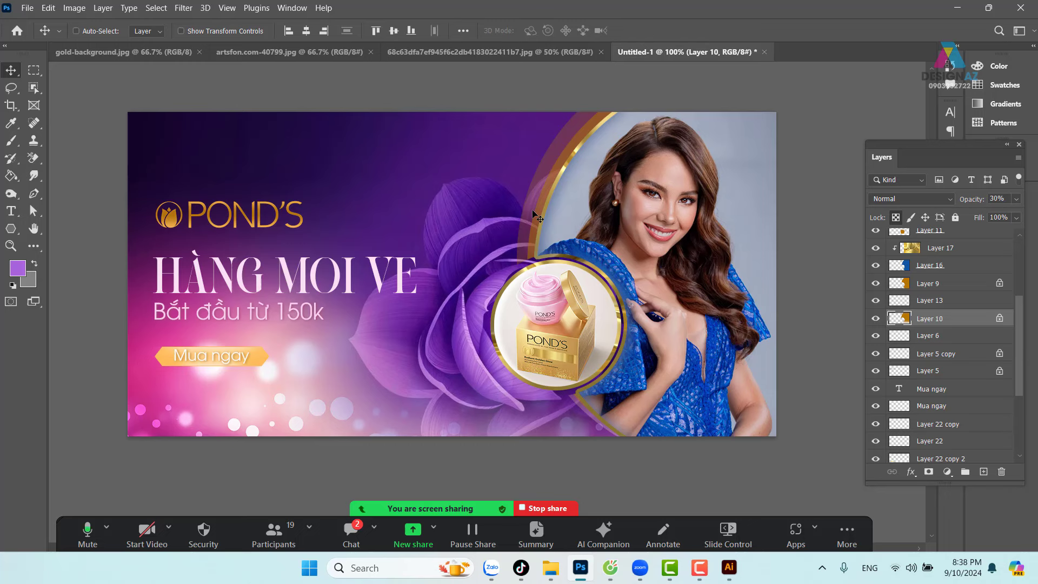
drag(535, 219, 574, 263)
drag(538, 206, 430, 183)
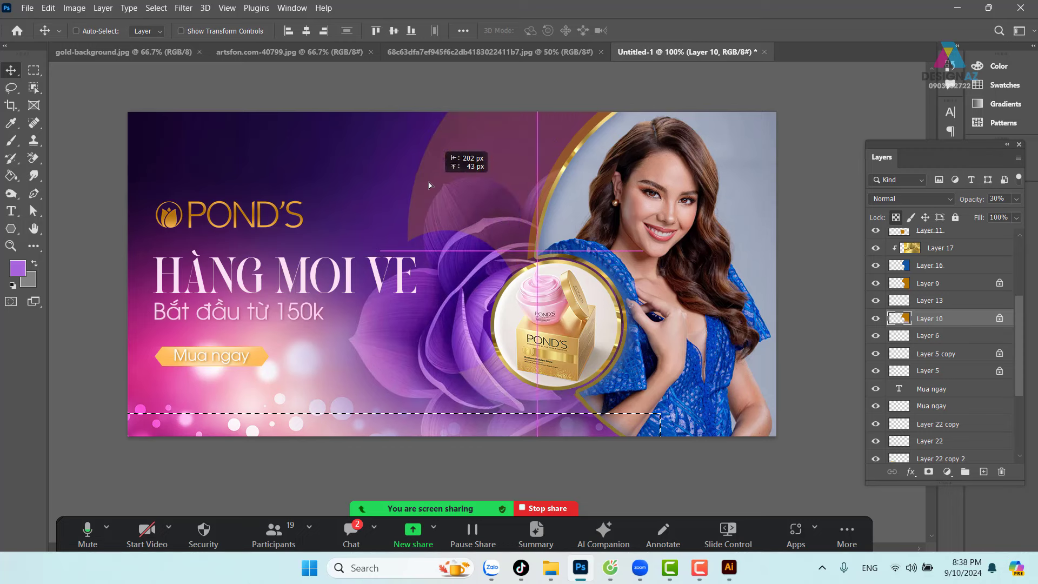
key(ctrl+z)
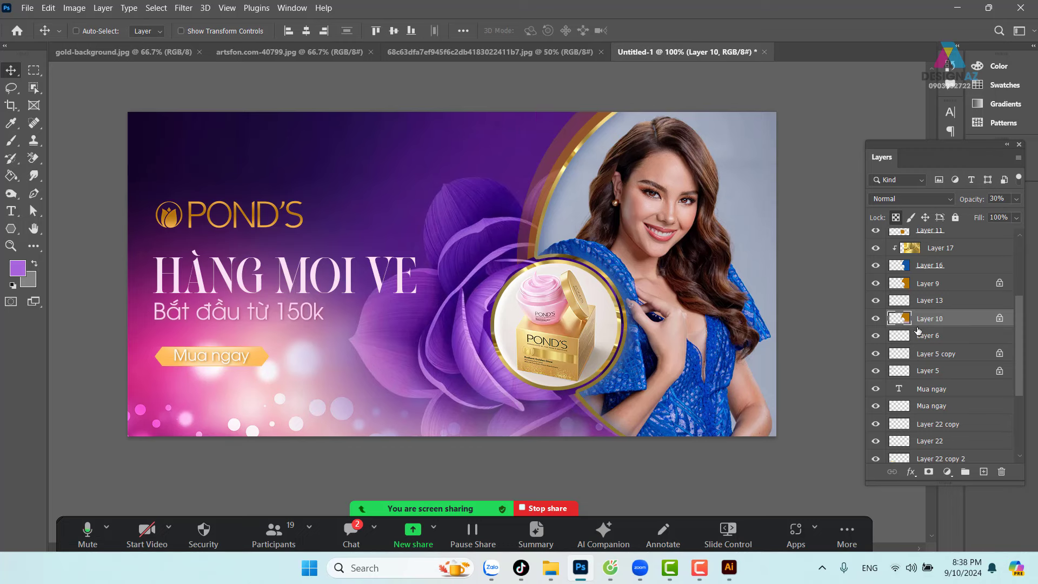
key(g)
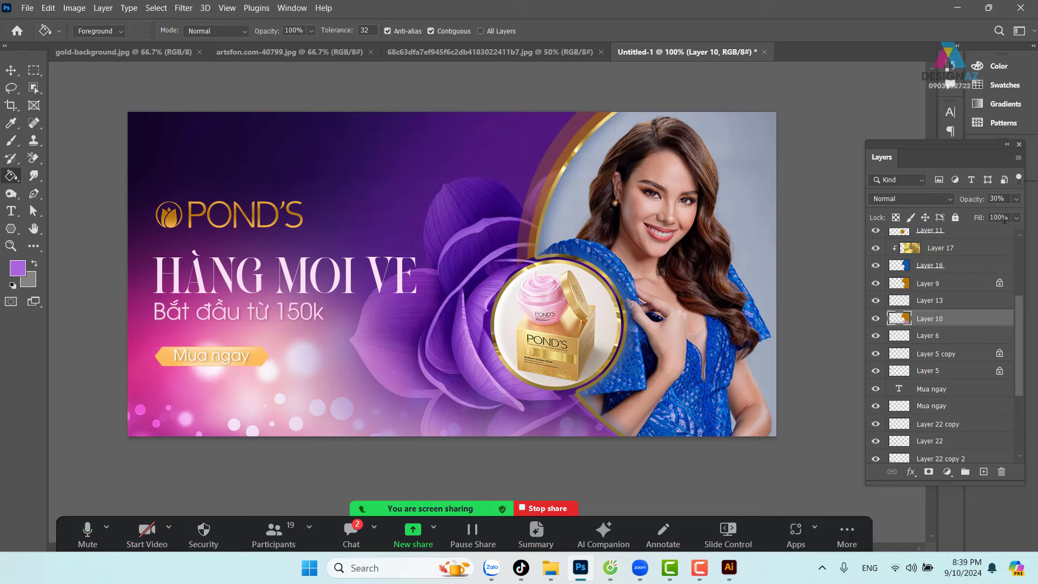
click(1016, 199)
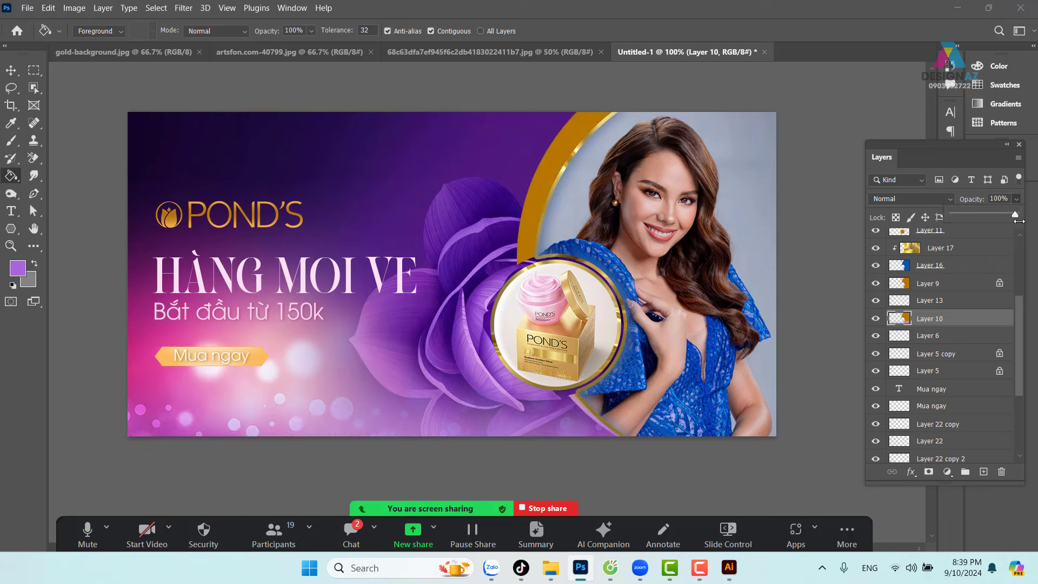
key(Escape)
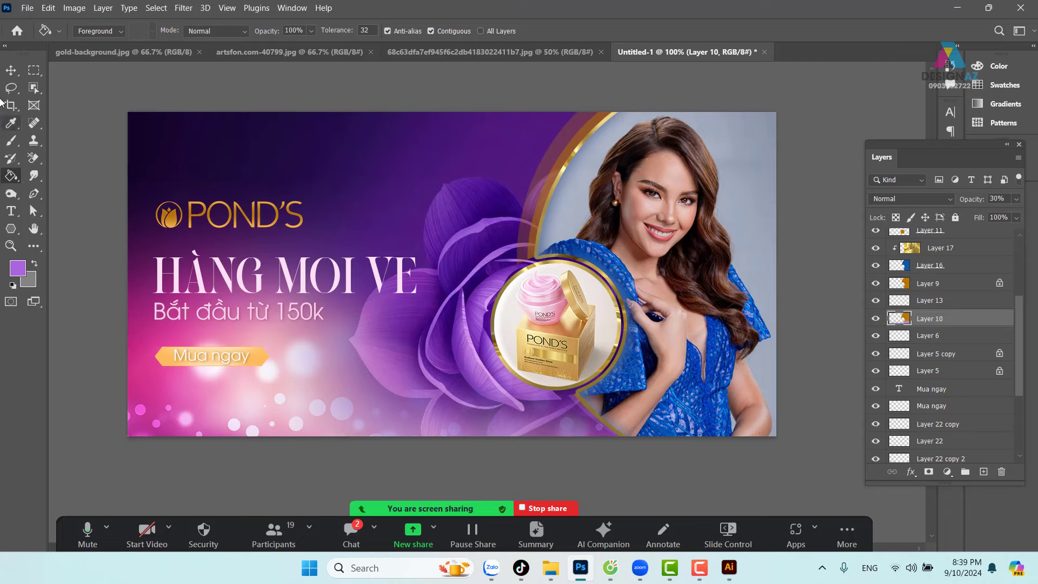
Bring the Illustrator font sample document forward and close it without saving.
click(11, 70)
click(737, 574)
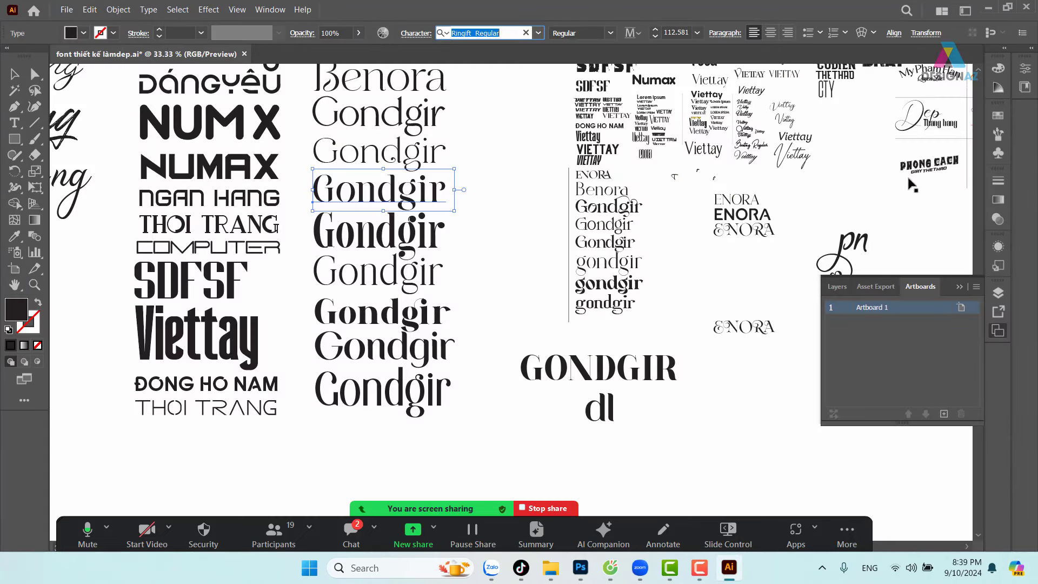
click(1026, 6)
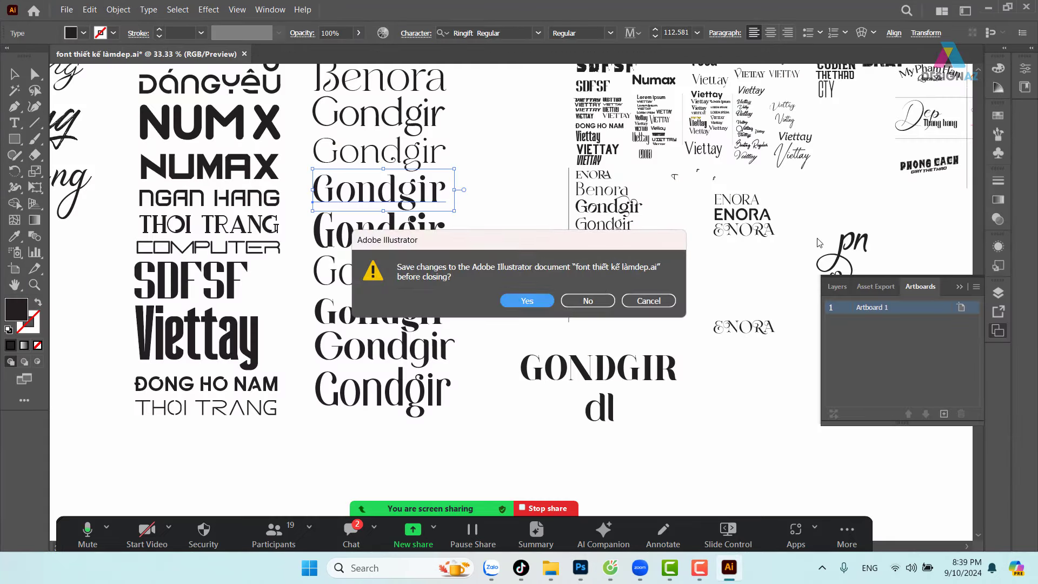
click(598, 301)
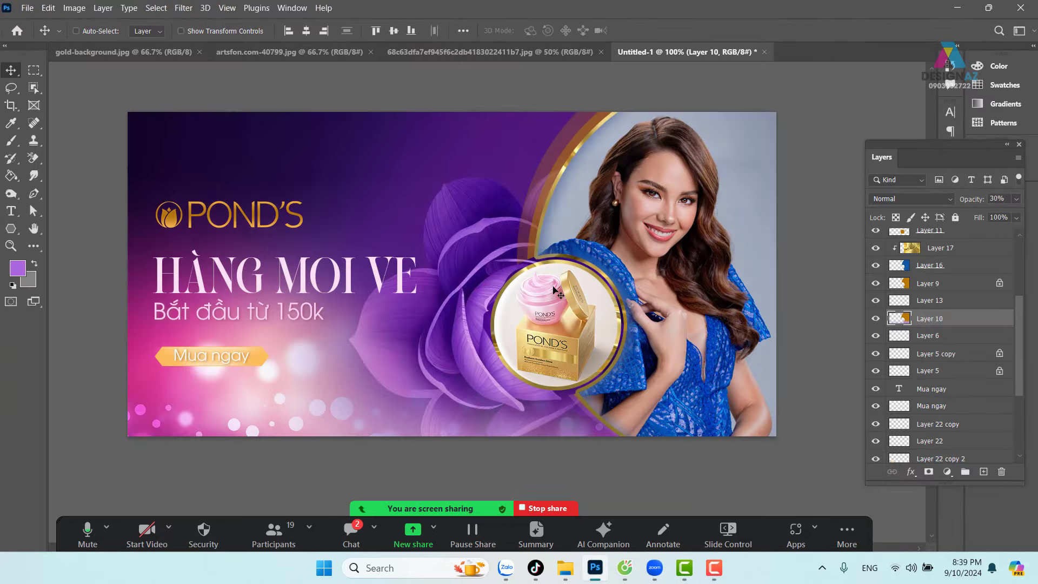
Save the banner as tk1.psd in the Downloads project folder with maximized compatibility.
key(ctrl)
key(ctrl+s)
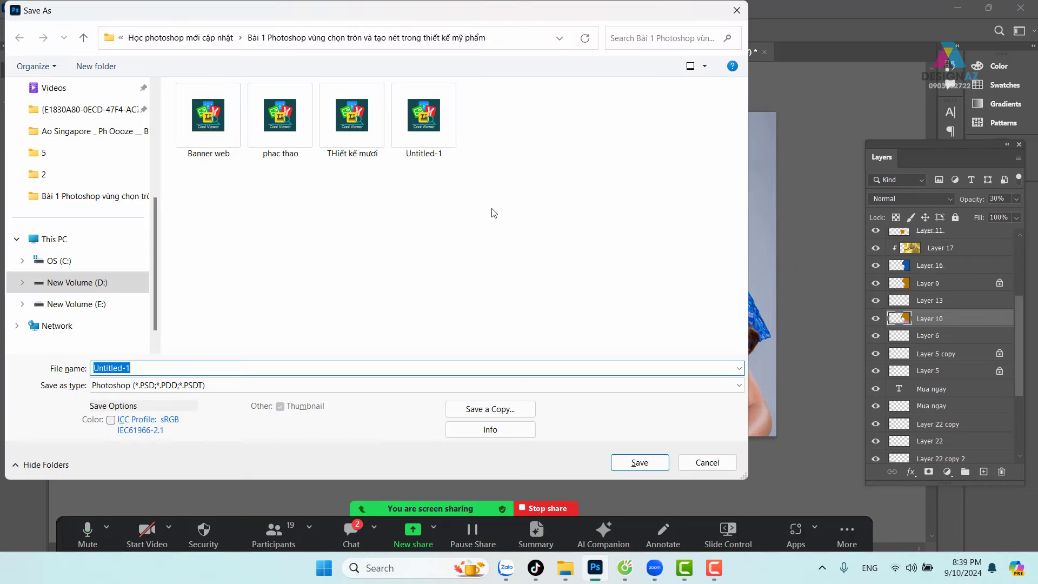
scroll(81, 244, up, 3)
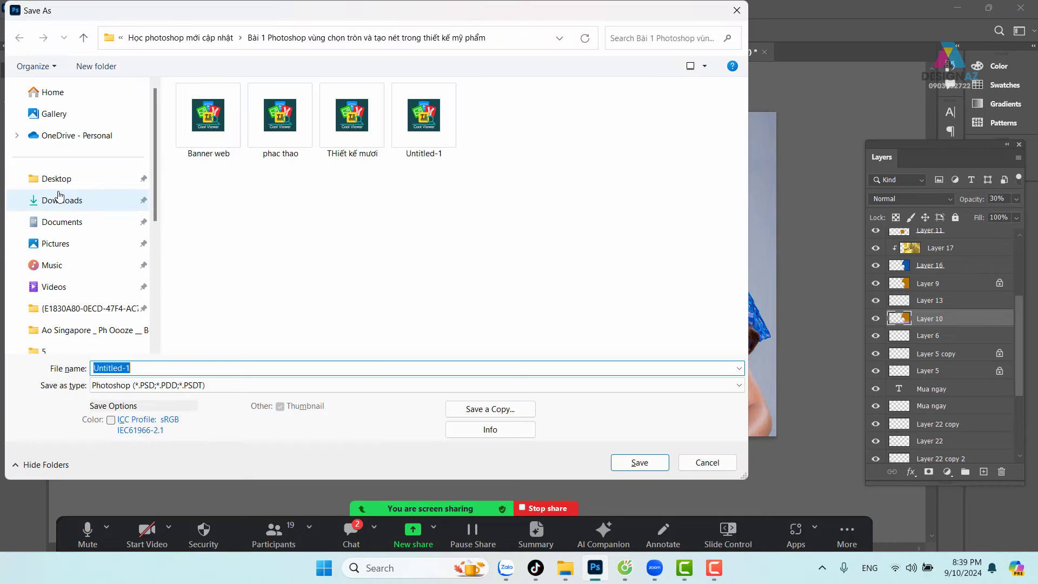
click(64, 202)
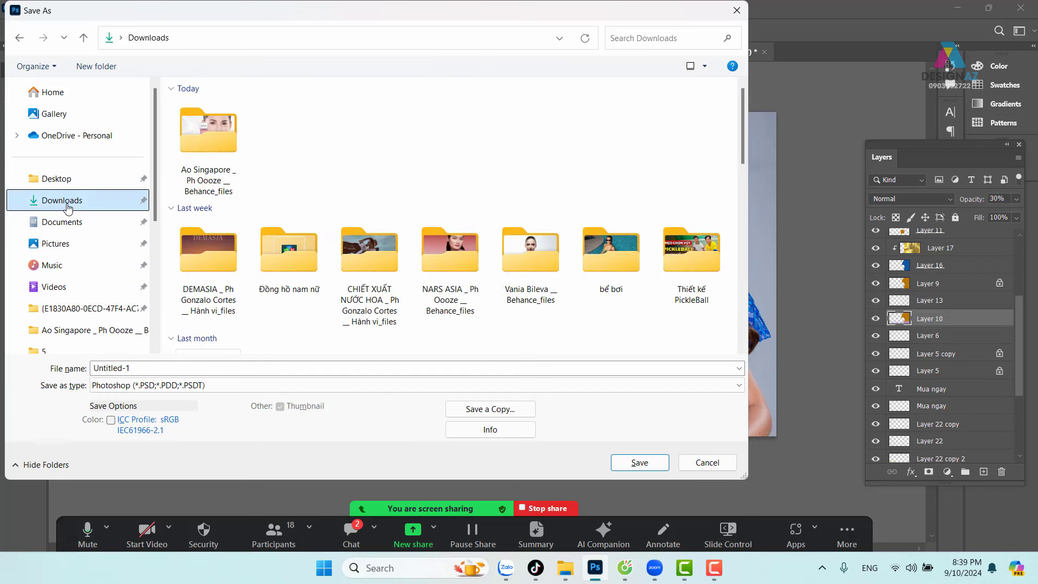
double_click(219, 135)
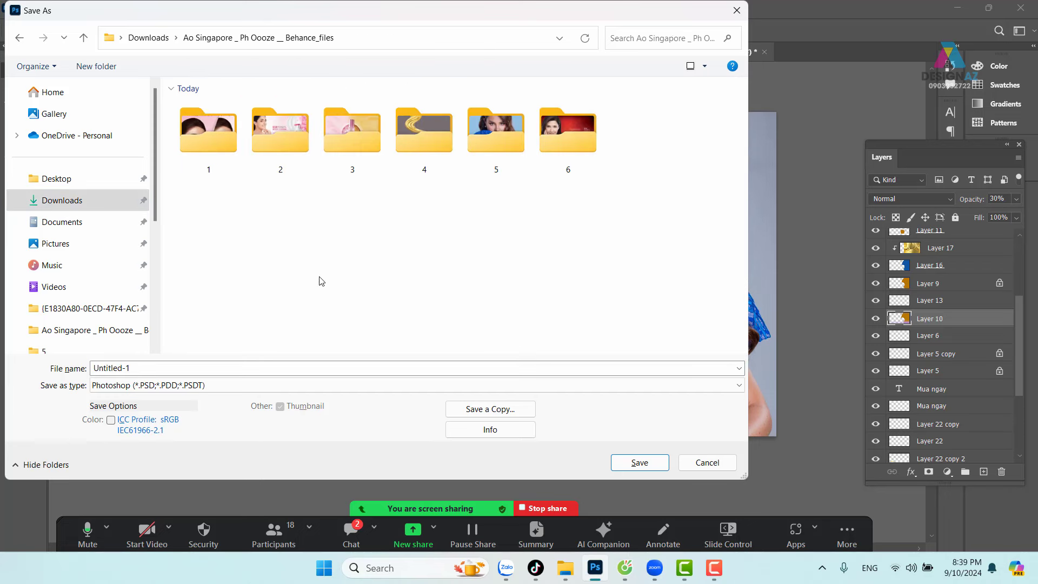
click(224, 369)
text(tk1)
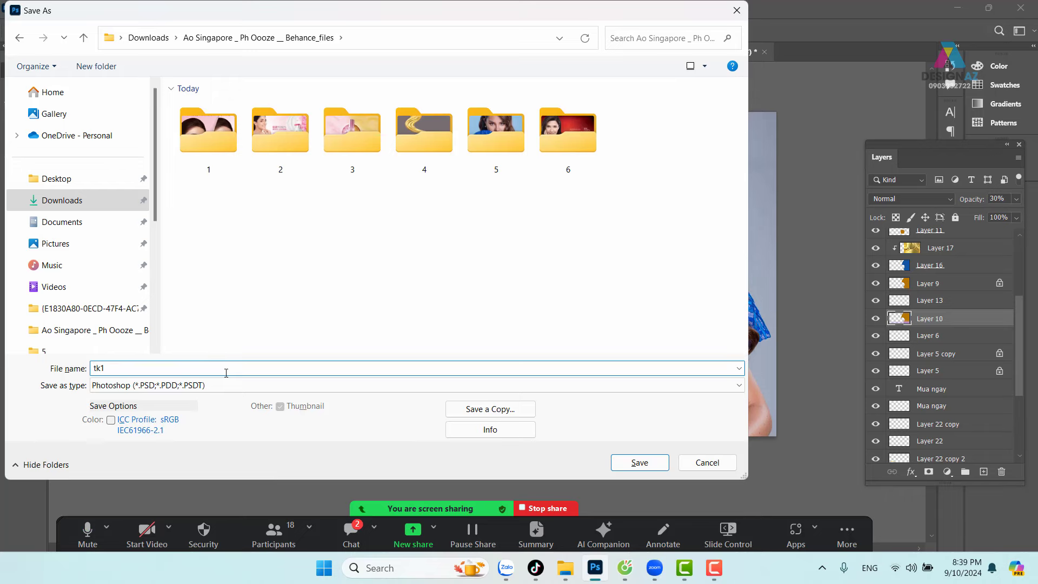
key(Return)
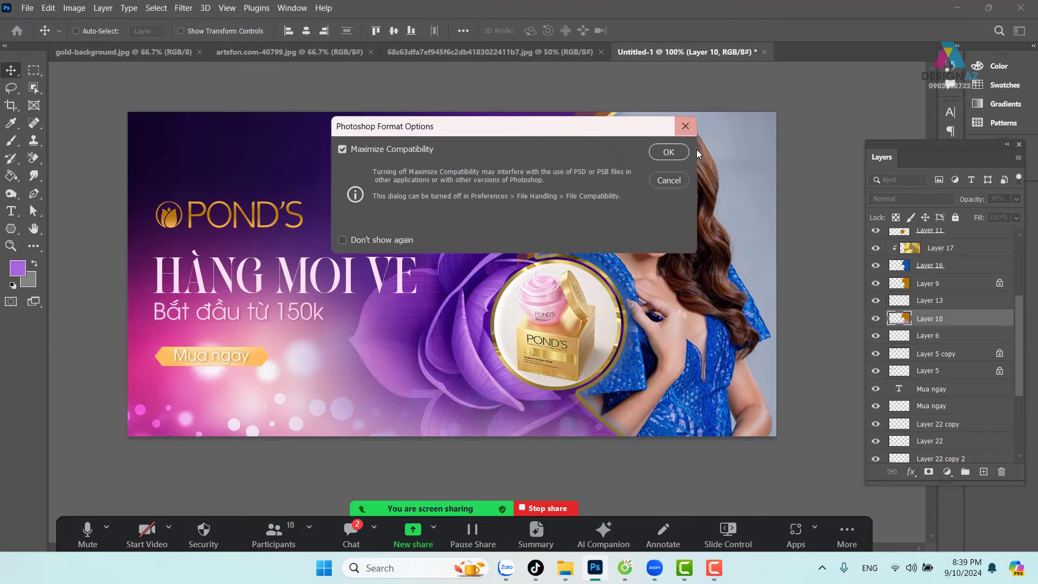
click(669, 152)
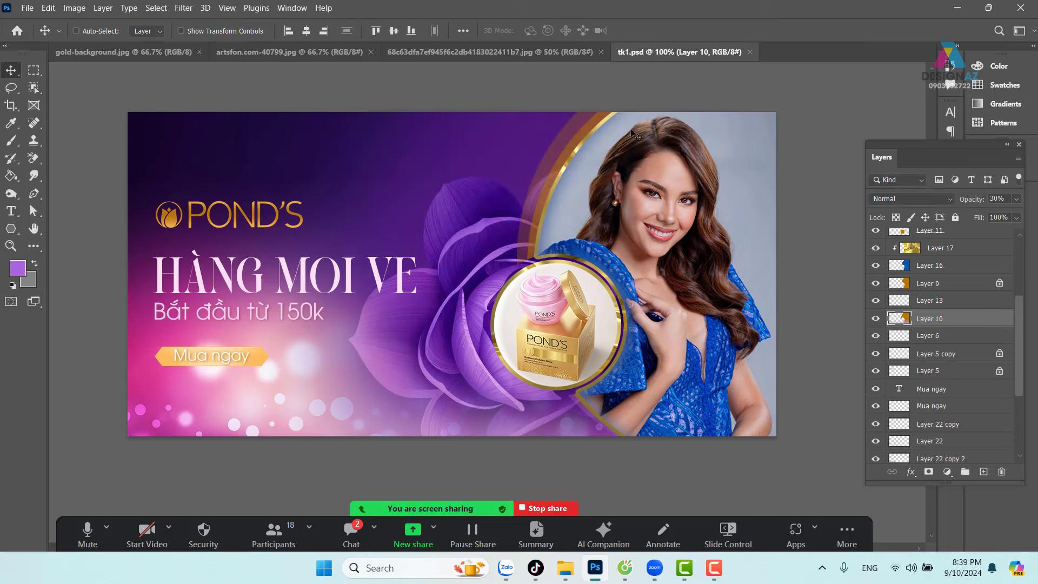
Lock Layer 10's transparent pixels and save tk1.psd.
right_click(554, 158)
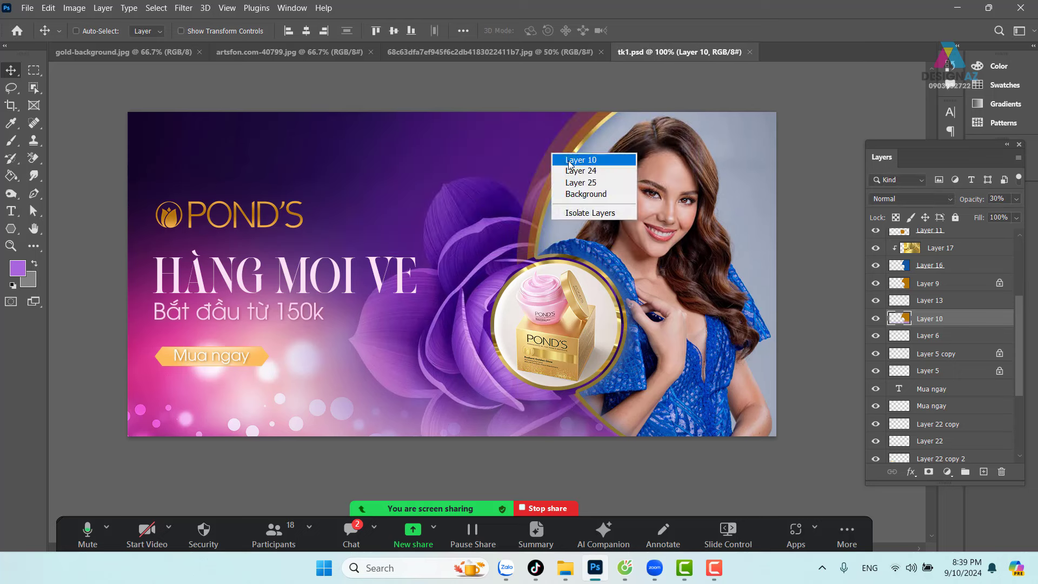
drag(554, 157, 525, 162)
key(ctrl+z)
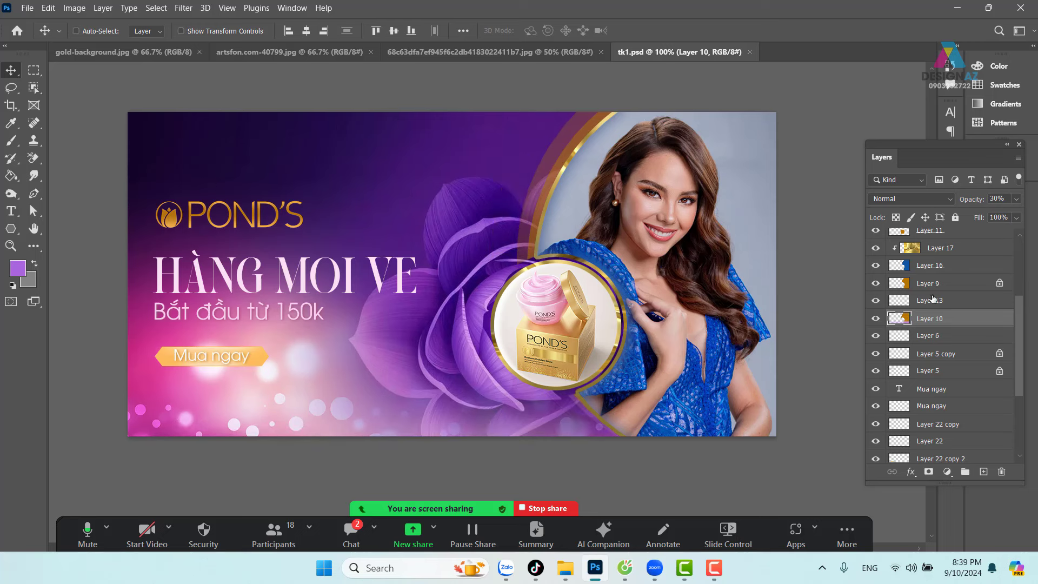
click(895, 217)
key(ctrl+s)
Close tk1.psd and the flower, bokeh and gold images, then reopen tk1.psd from Recent.
click(749, 52)
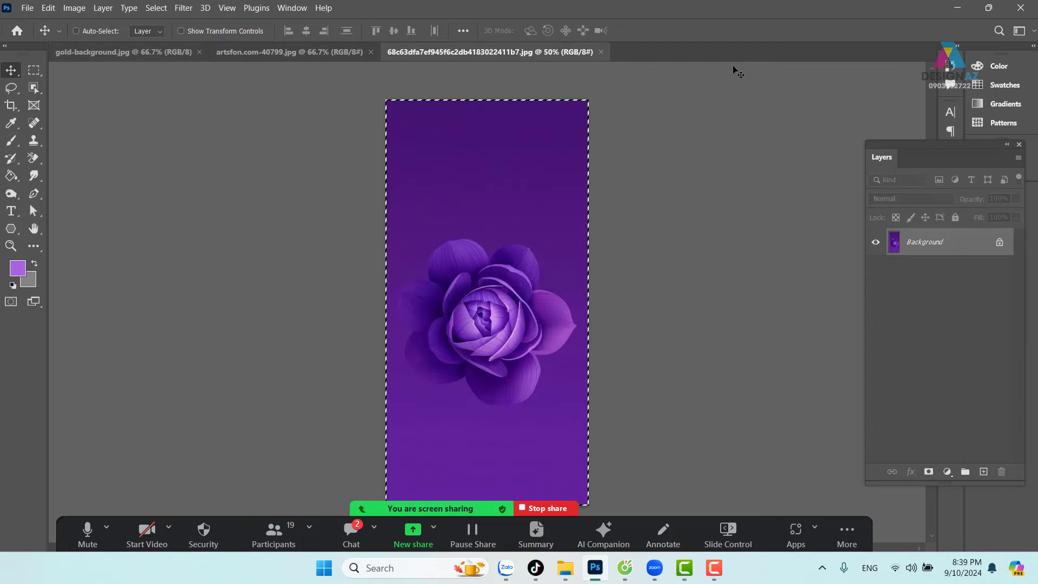
click(600, 52)
click(371, 52)
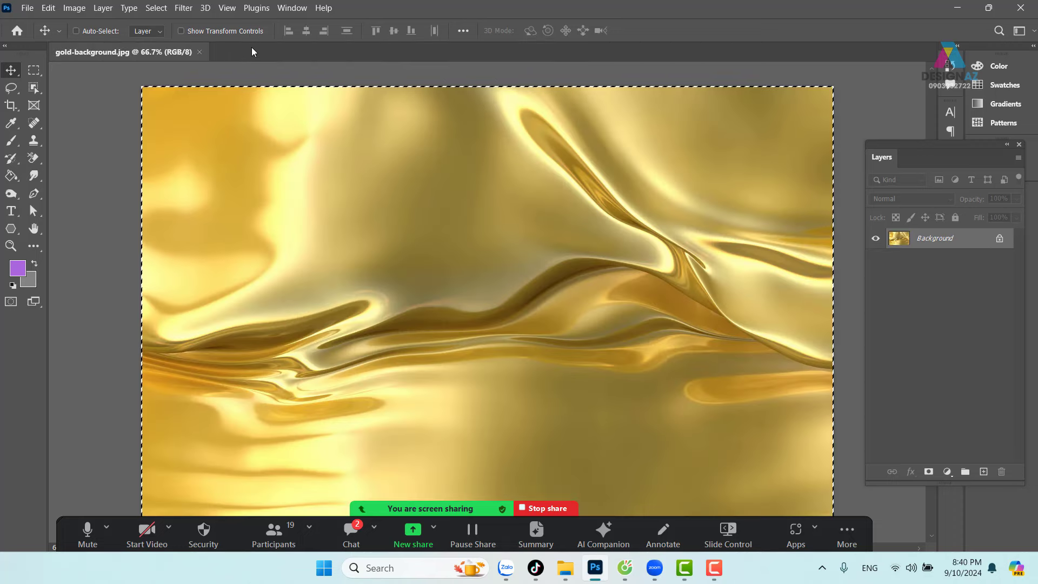
click(200, 52)
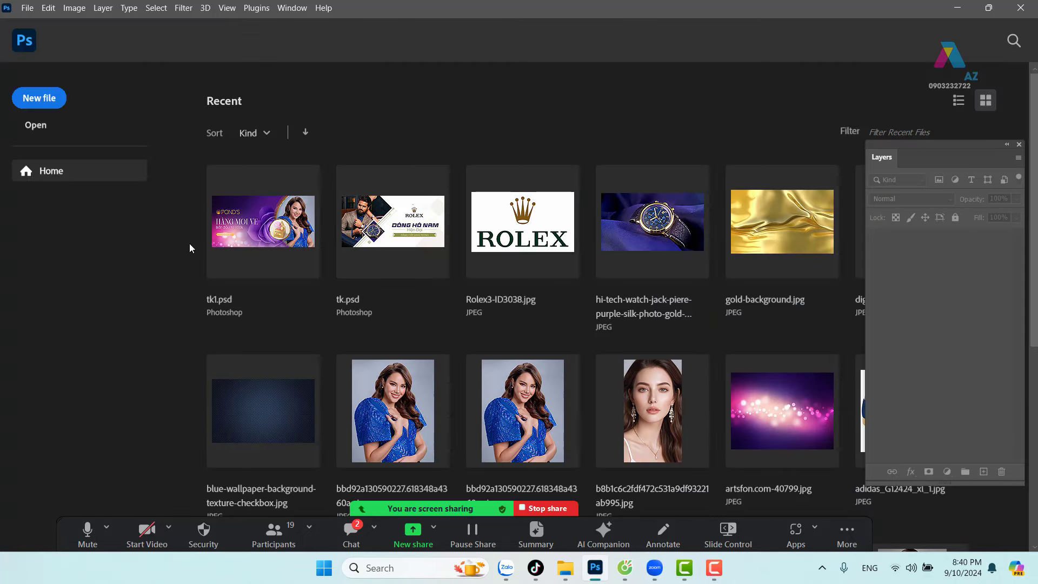
click(262, 245)
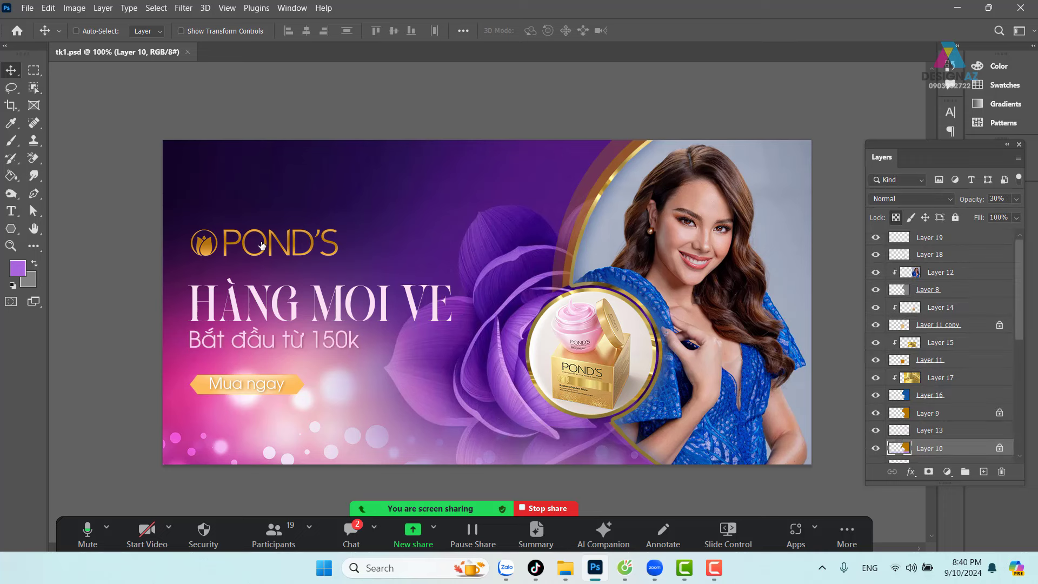
Fill Layer 10's gold arc with the purple foreground colour.
right_click(595, 169)
click(597, 172)
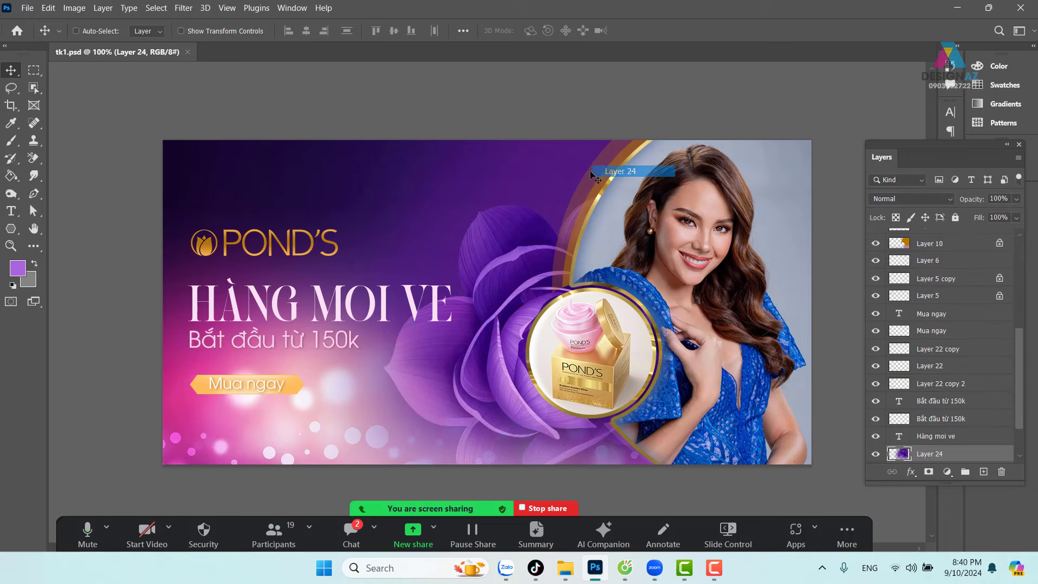
drag(569, 157, 560, 157)
key(ctrl+z)
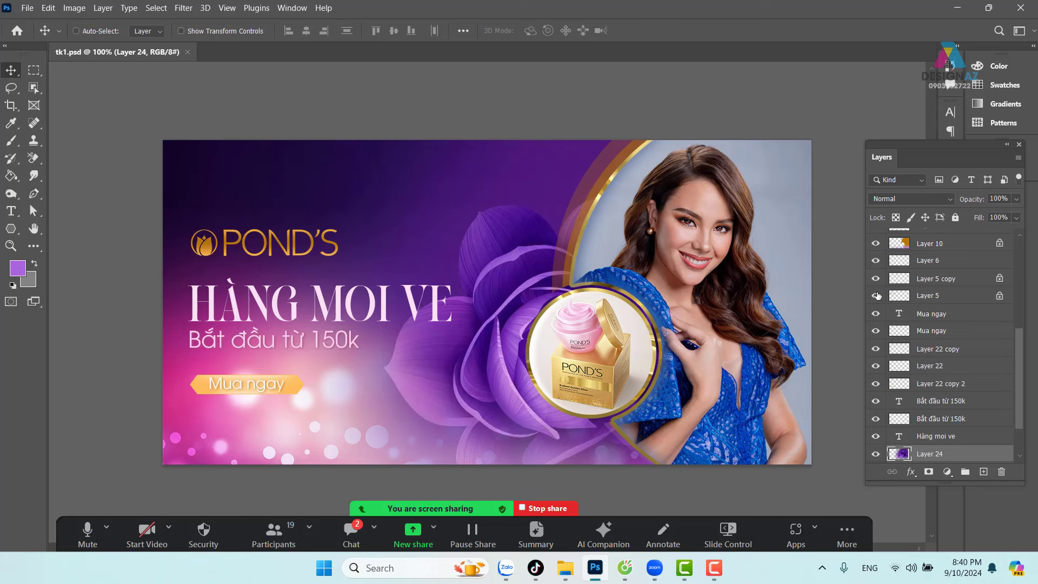
right_click(588, 174)
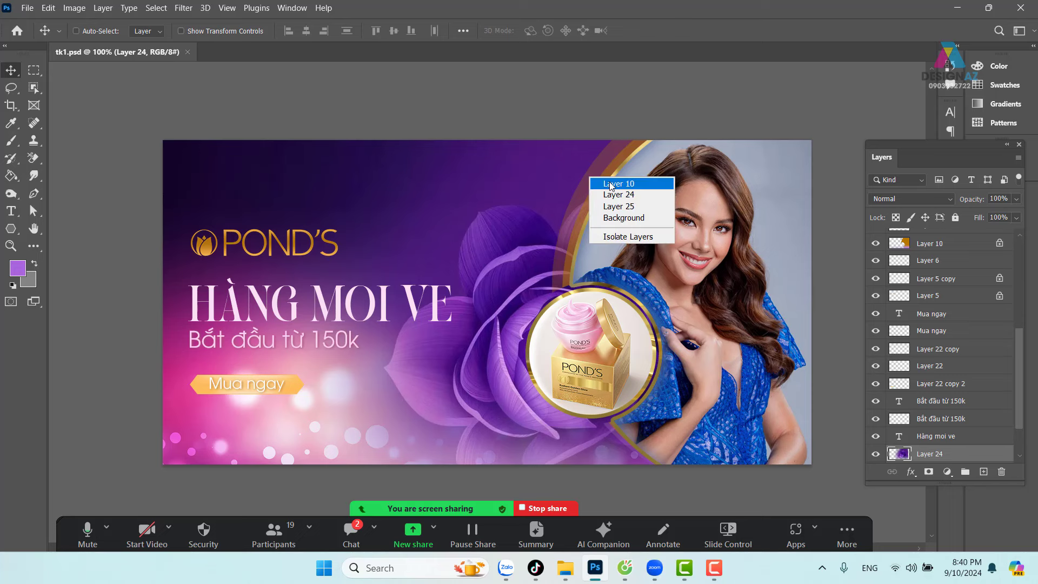
click(611, 185)
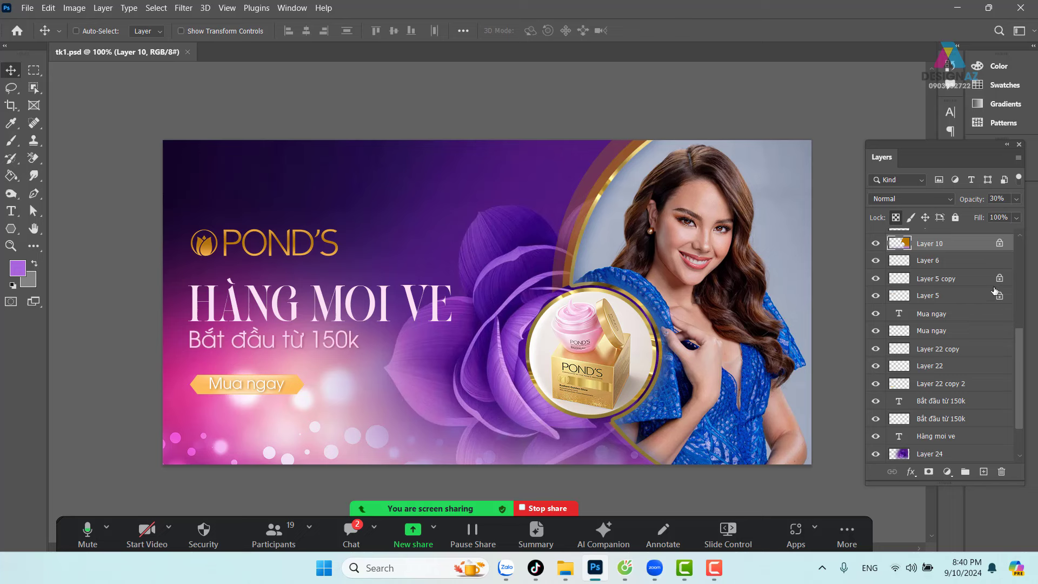
key(alt+BackSpace)
Set Layer 9 to 86% opacity and fill its arc with lavender #dbadff.
right_click(614, 165)
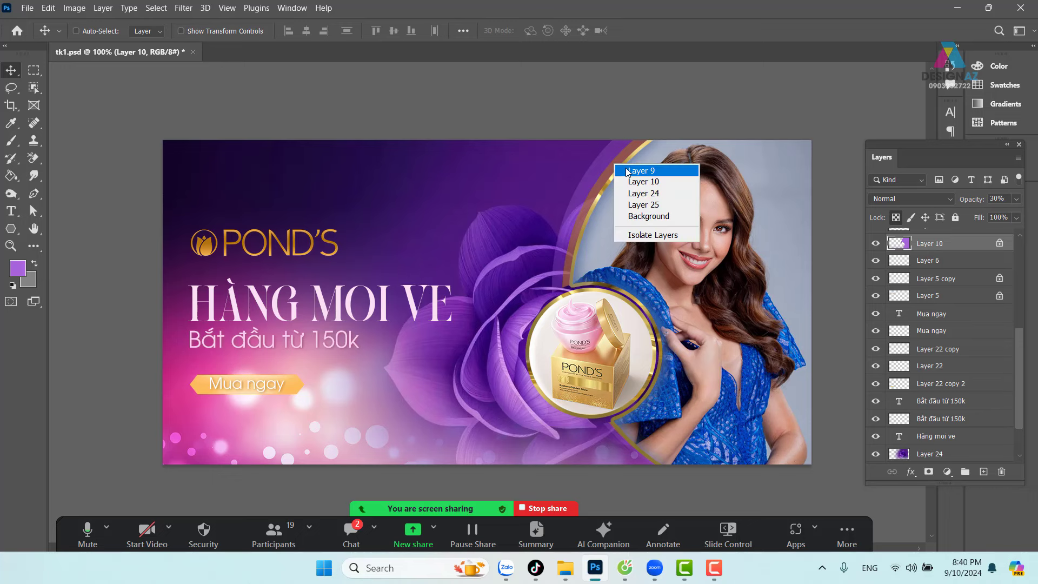
click(630, 170)
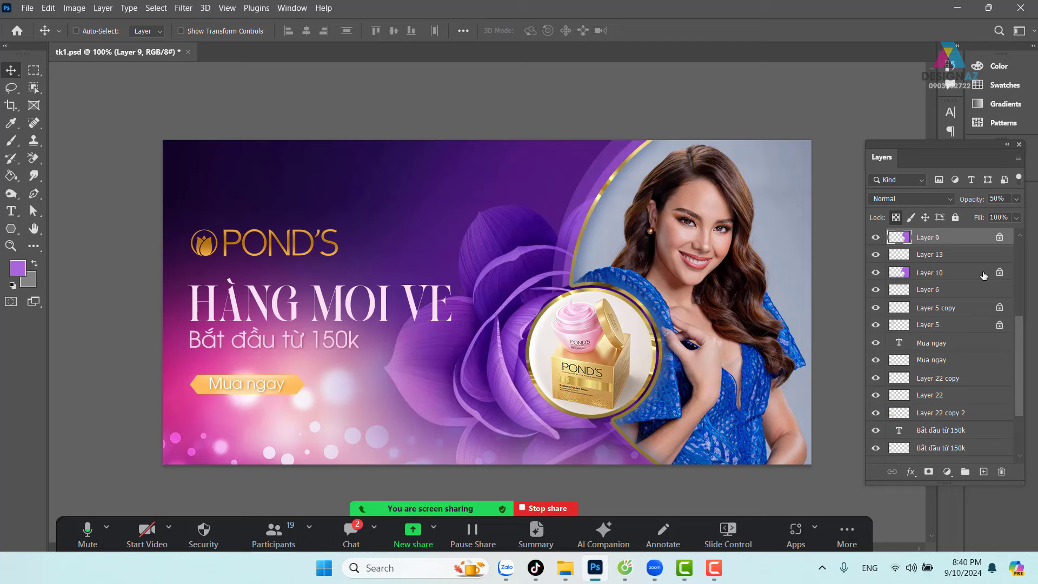
drag(742, 252, 696, 236)
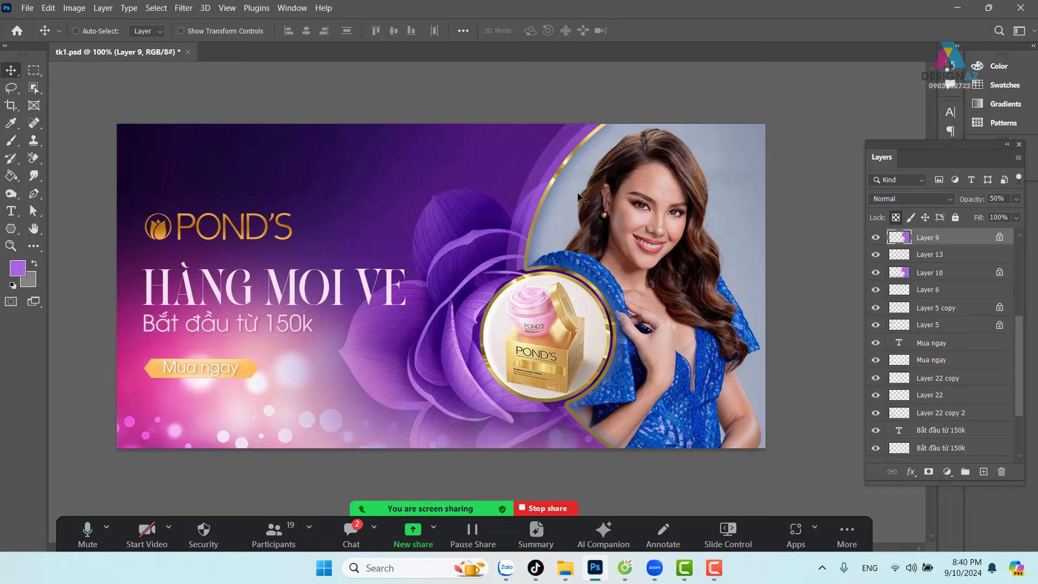
click(1016, 199)
drag(991, 213, 993, 213)
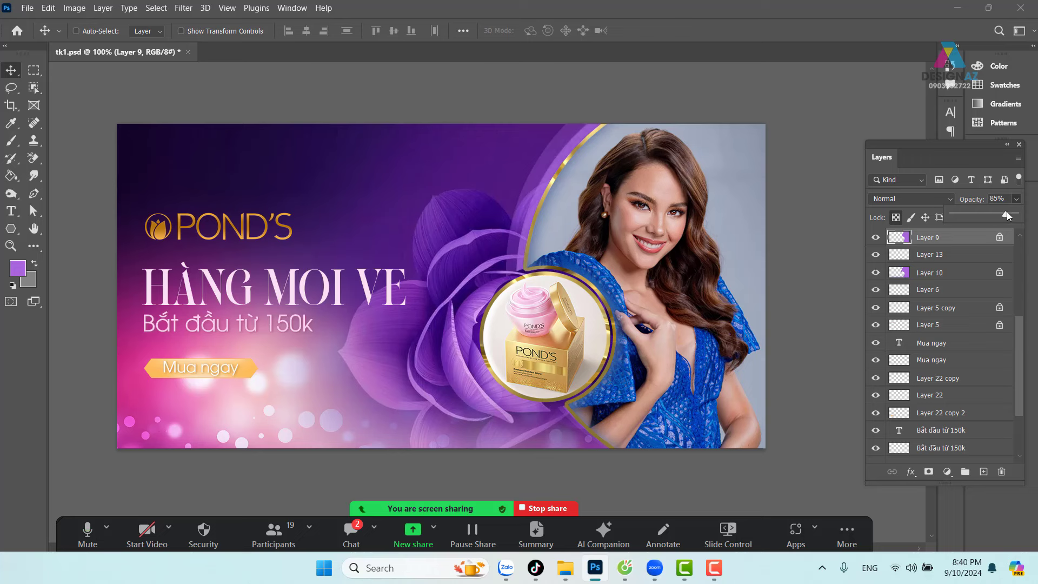
drag(1006, 211, 1008, 213)
click(17, 268)
click(637, 209)
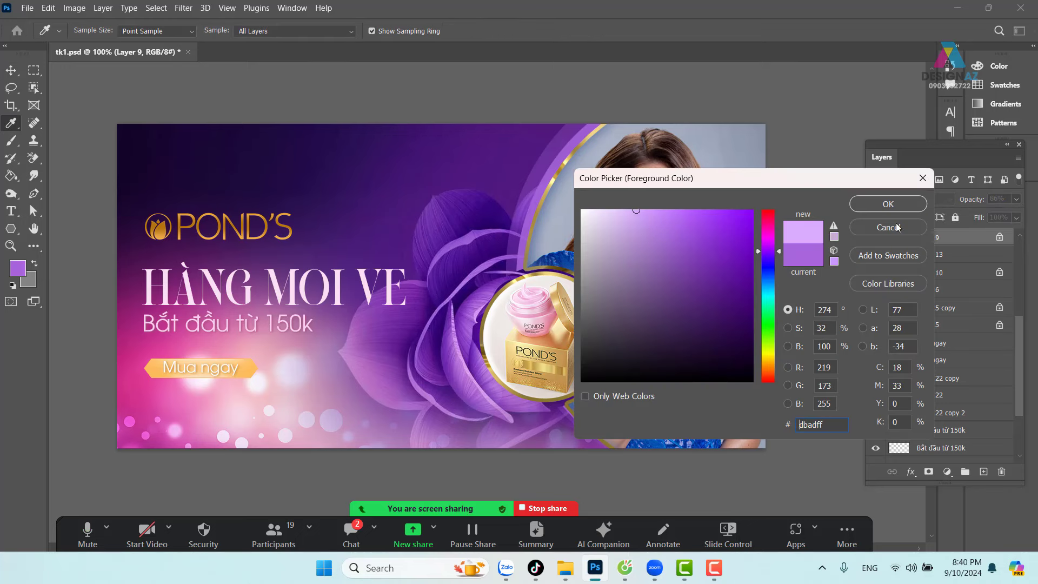
click(902, 203)
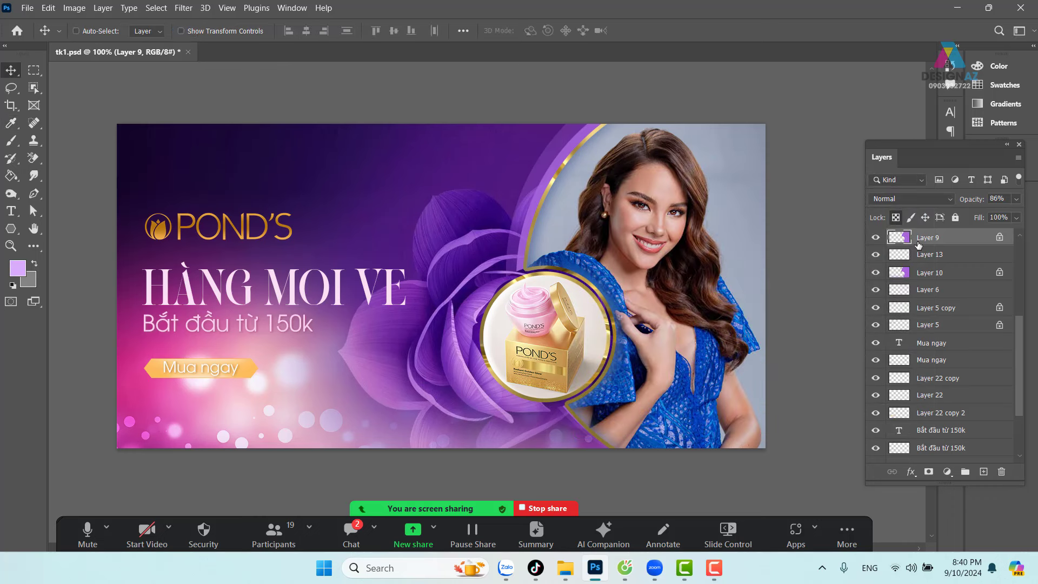
key(alt+BackSpace)
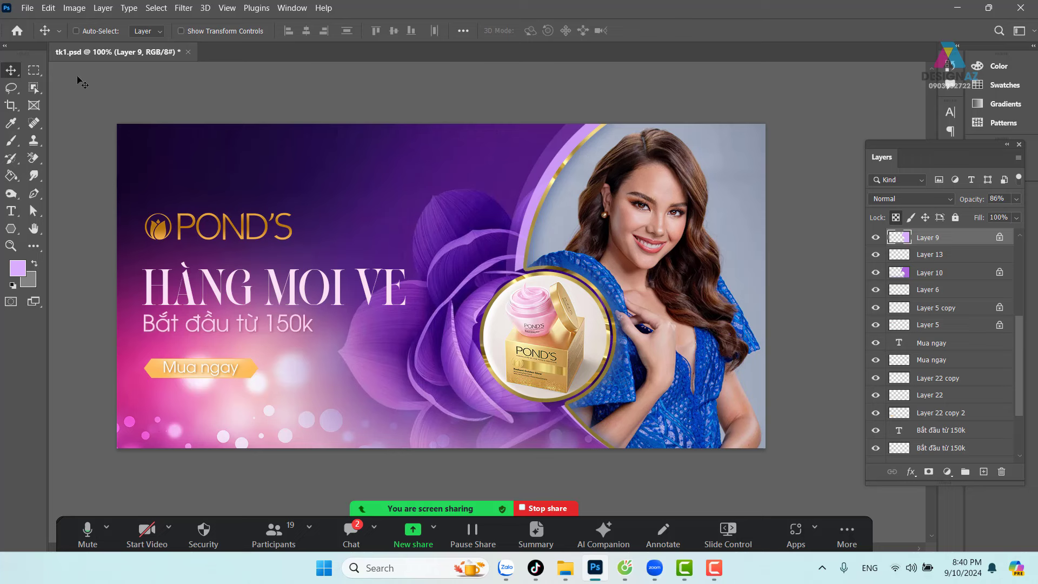
Feather a thin strip selection across the banner's top by 80 px, then drop it.
click(34, 69)
drag(117, 123, 890, 145)
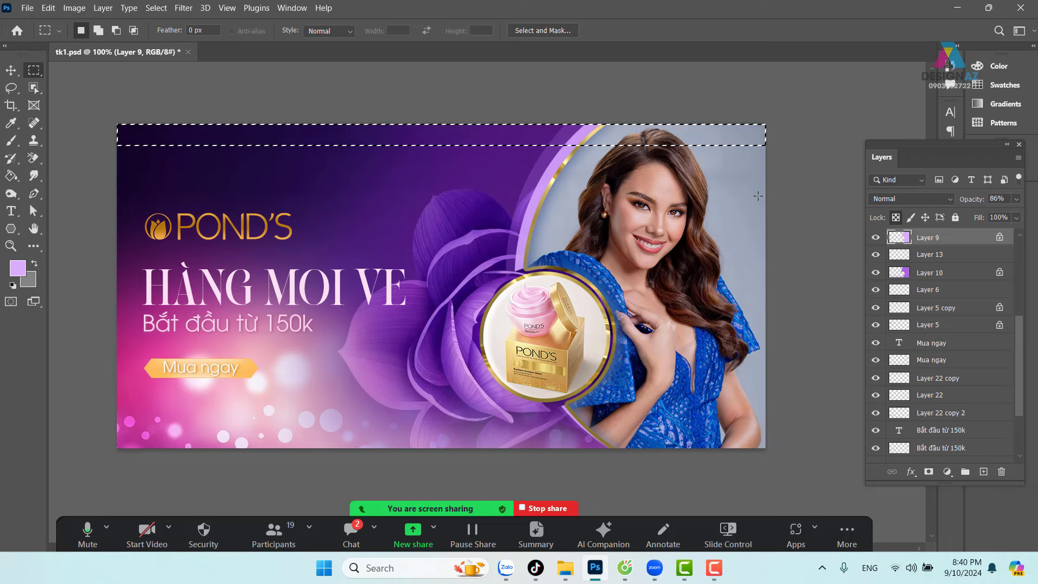
key(shift+F6)
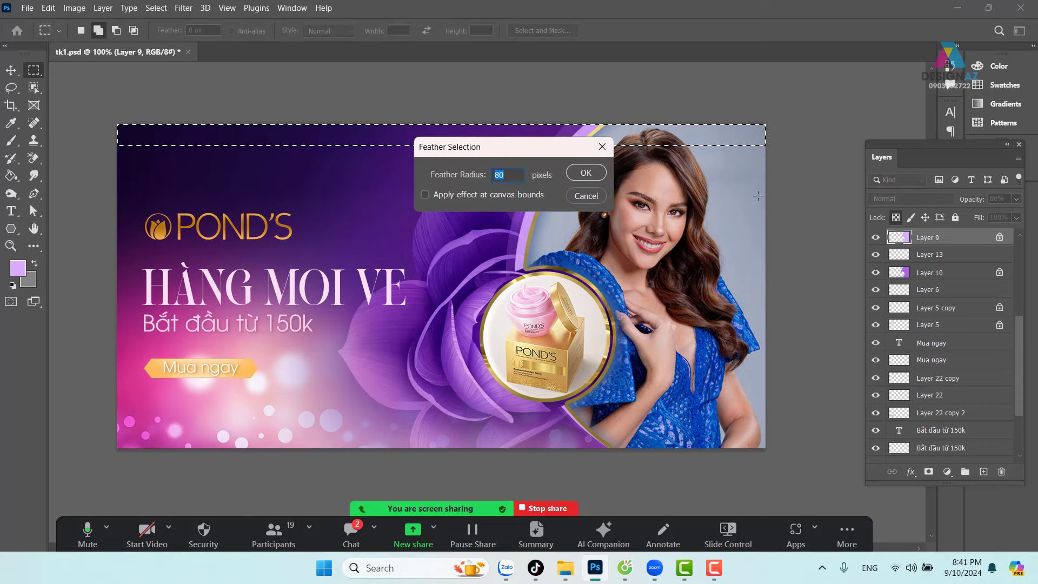
click(586, 172)
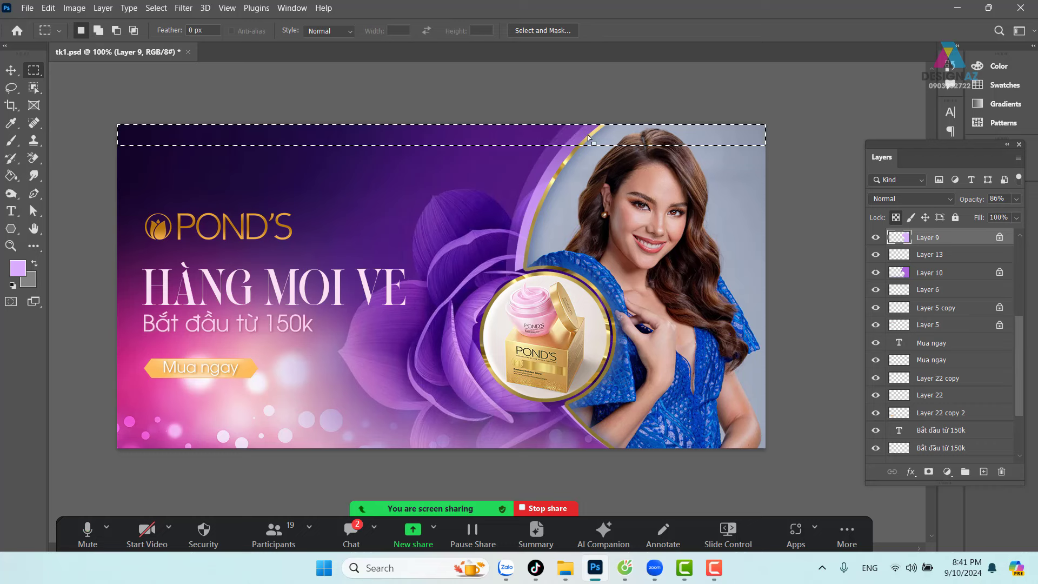
key(v)
key(ctrl+d)
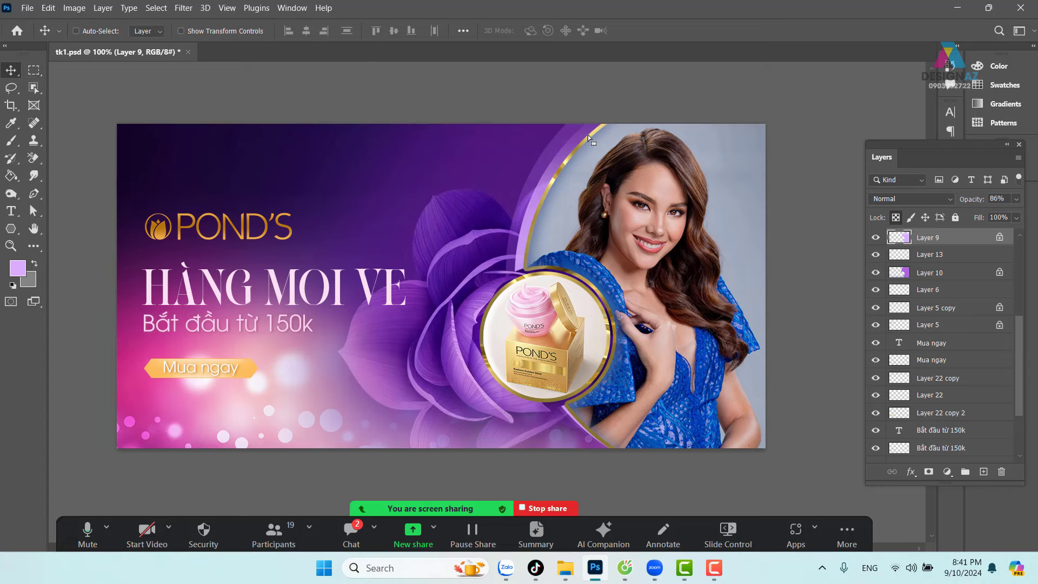
Move Layer 10's light arc 47 px left and set it to 50% opacity.
right_click(554, 154)
click(573, 168)
mouse_move(557, 156)
mouse_down()
mouse_move(531, 156)
mouse_move(557, 156)
mouse_up()
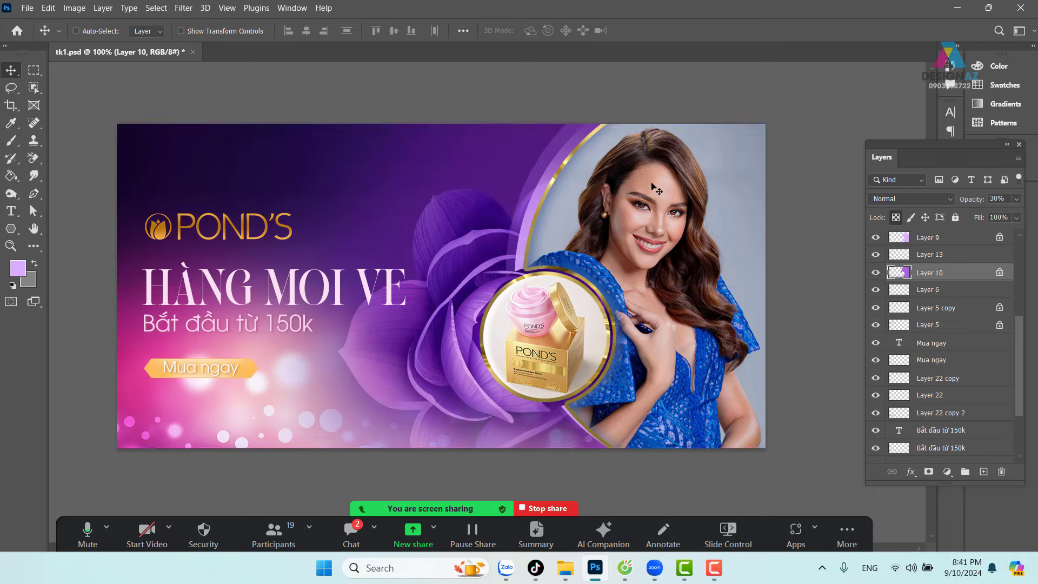
key(5)
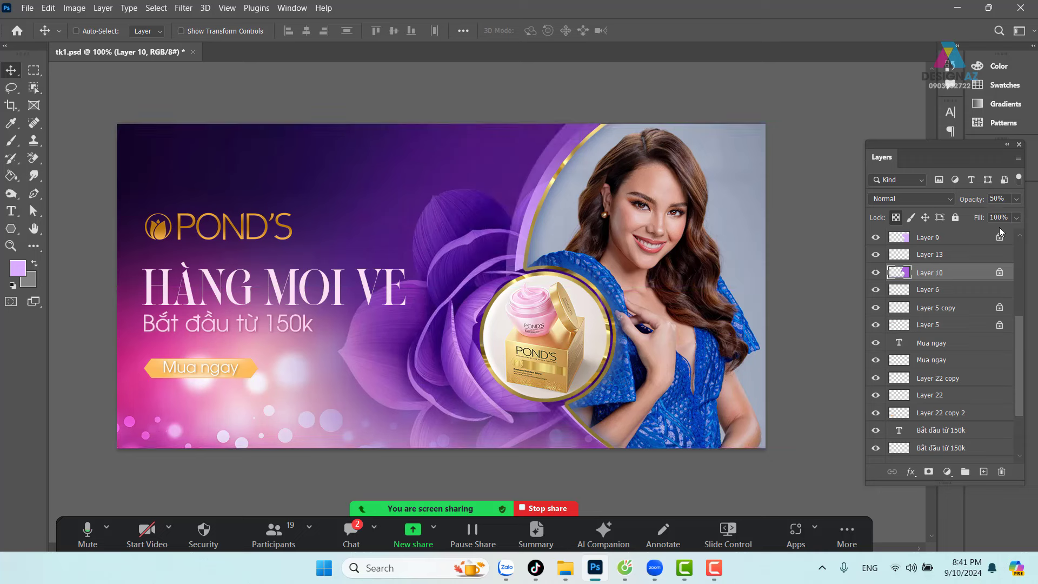
Select and feather a thin strip along the canvas top, then deselect it.
key(m)
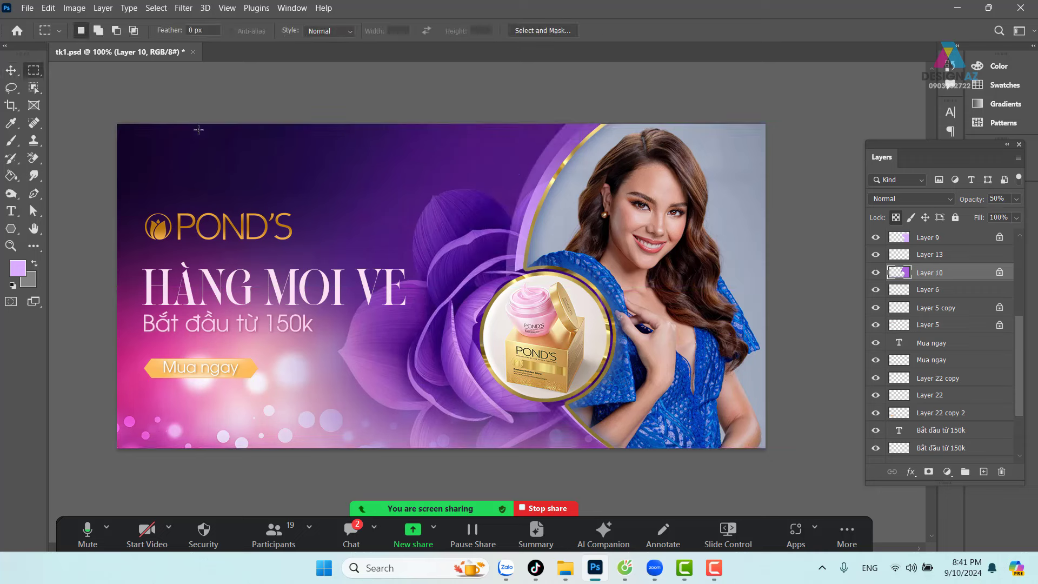
drag(116, 123, 810, 135)
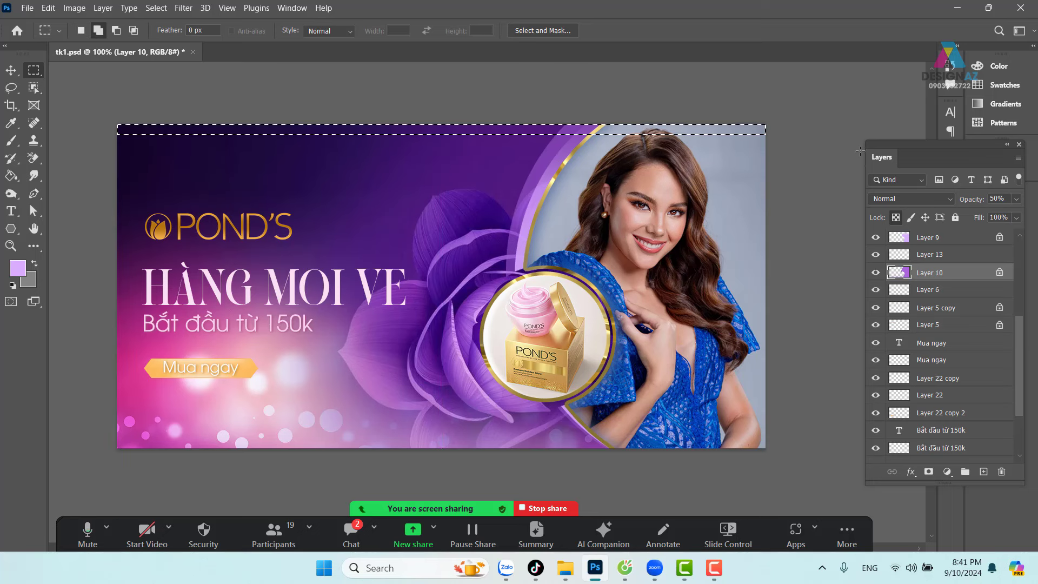
key(shift+F6)
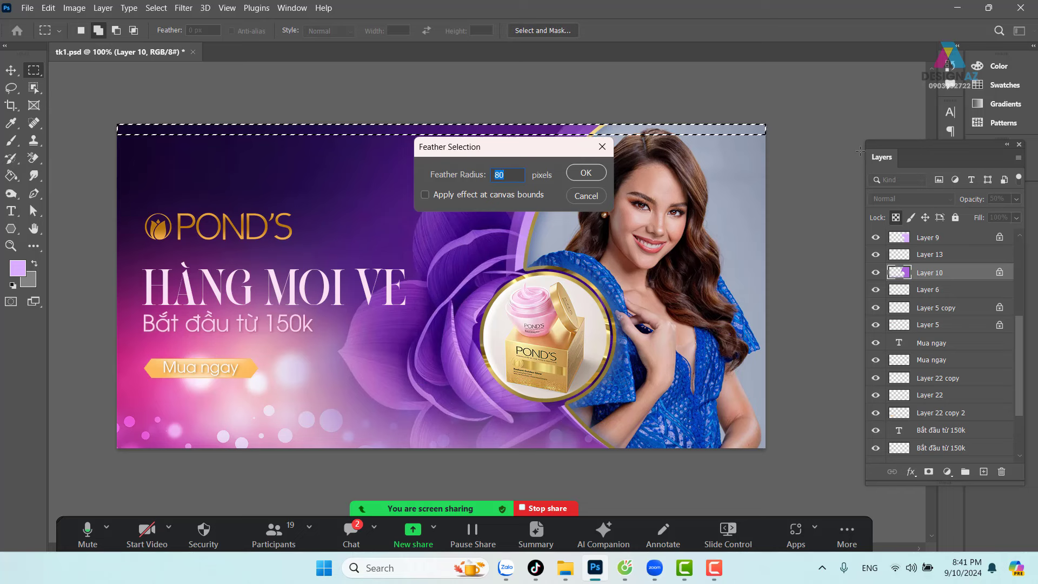
key(Escape)
key(v)
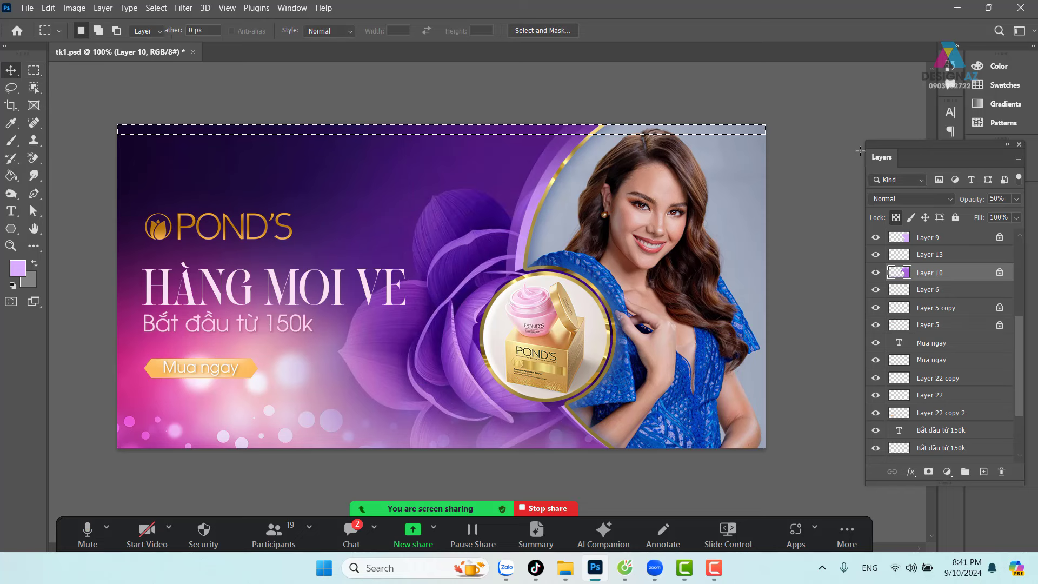
key(ctrl+d)
drag(610, 264, 591, 260)
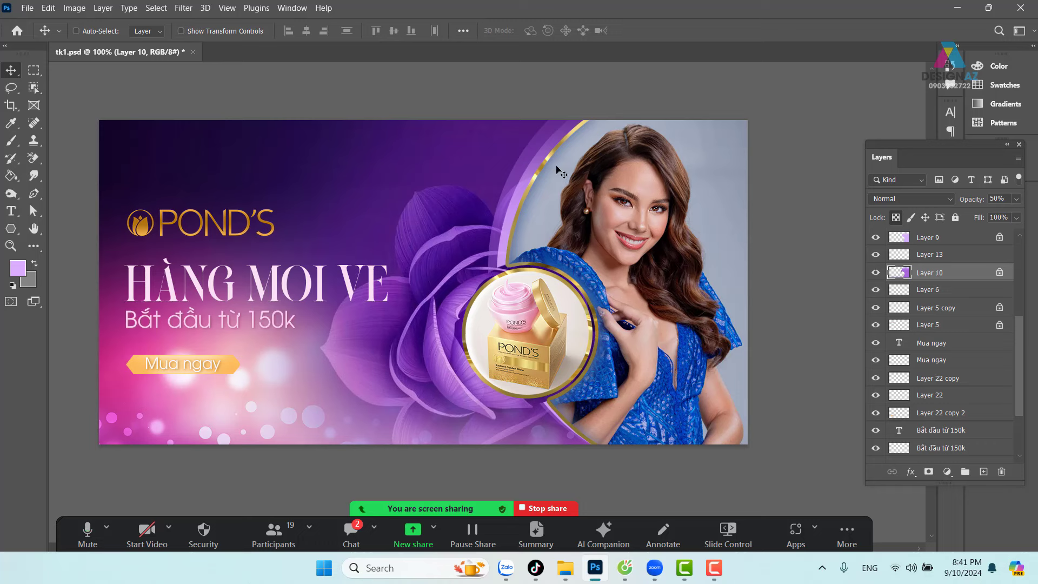
Duplicate Layer 19's glow ring, rotate the copy about 49°, shift it, and merge it down.
right_click(469, 335)
click(490, 340)
drag(489, 341, 578, 243)
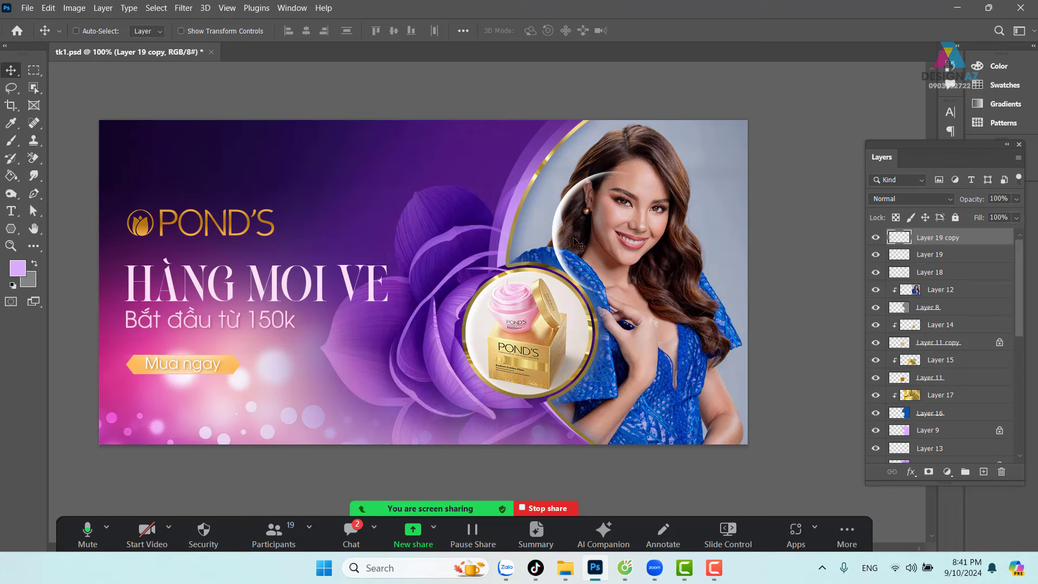
key(ctrl+t)
mouse_move(689, 159)
mouse_down()
mouse_move(720, 296)
mouse_move(634, 283)
mouse_move(625, 312)
mouse_move(638, 310)
mouse_move(627, 309)
mouse_move(636, 300)
mouse_move(606, 308)
mouse_move(653, 321)
mouse_up()
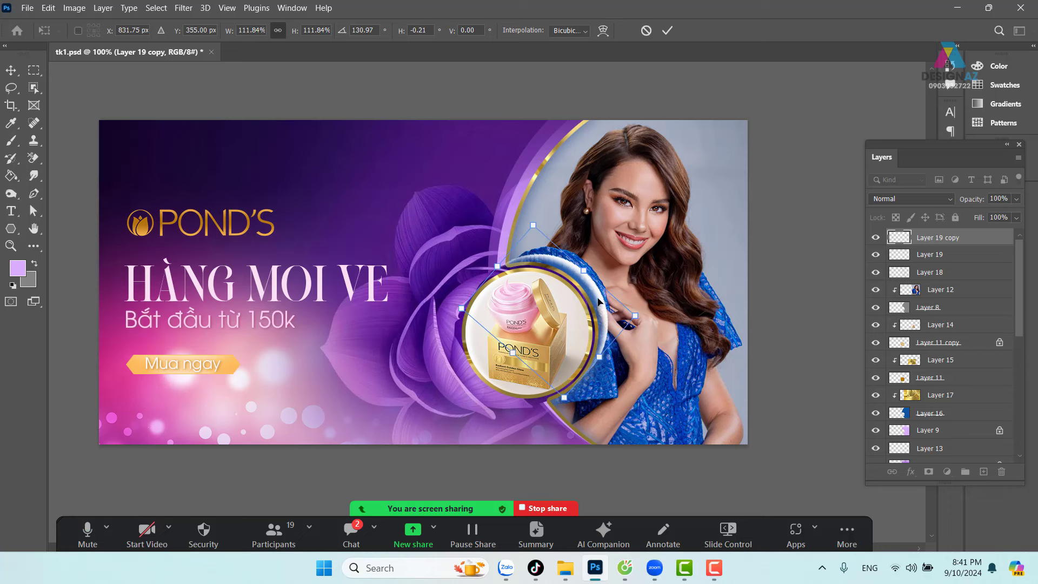
drag(599, 302, 589, 308)
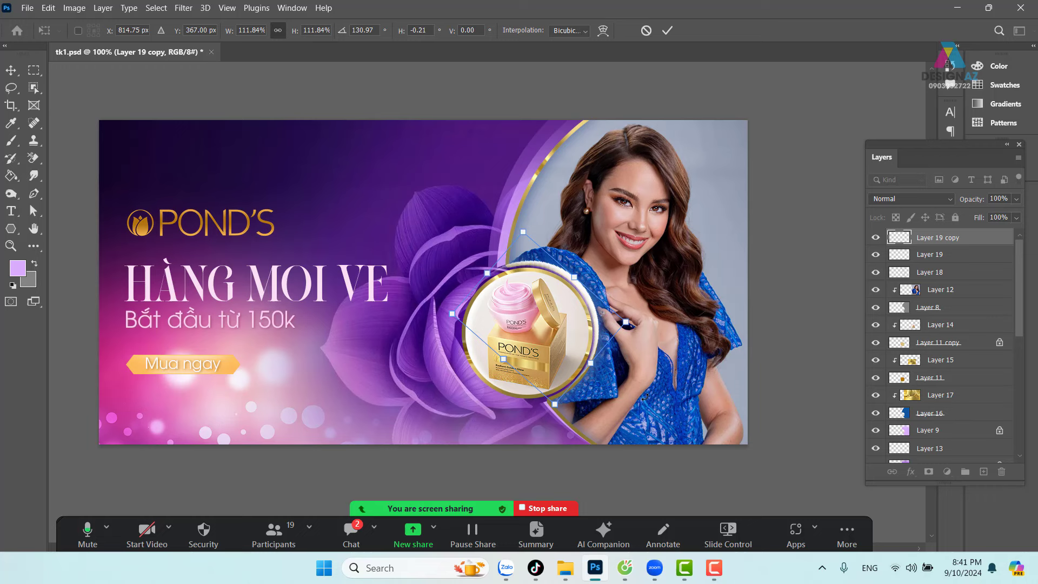
key(Return)
key(Delete)
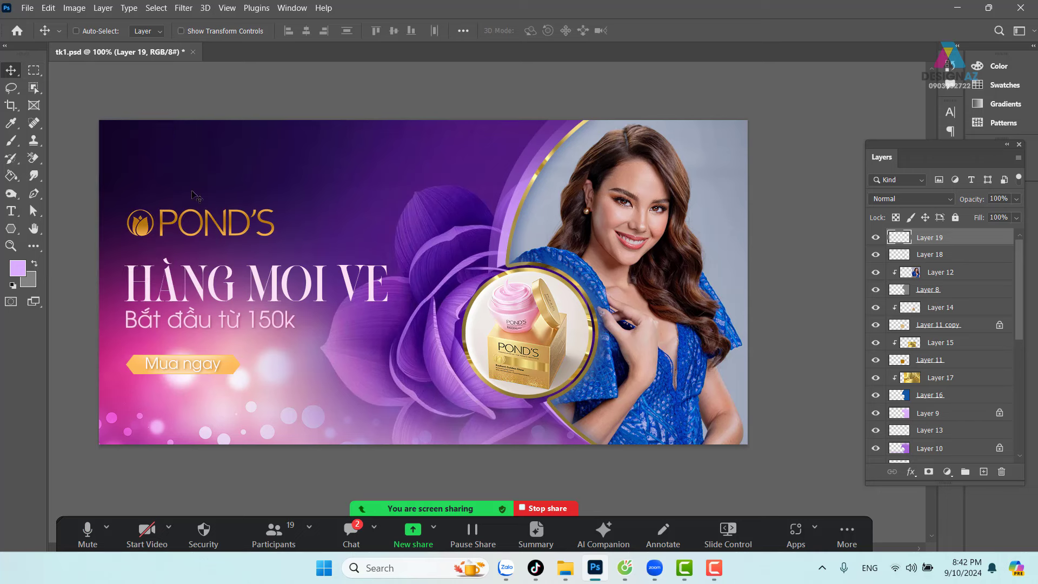
Add a light purple circle dot on a new layer at 50% opacity, moved up about 63 px.
click(34, 70)
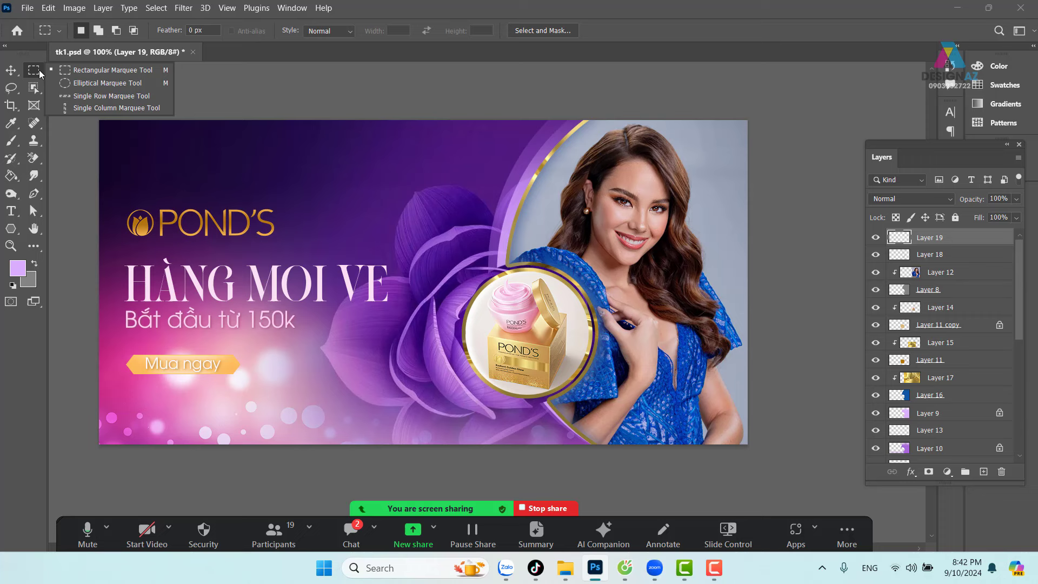
click(81, 84)
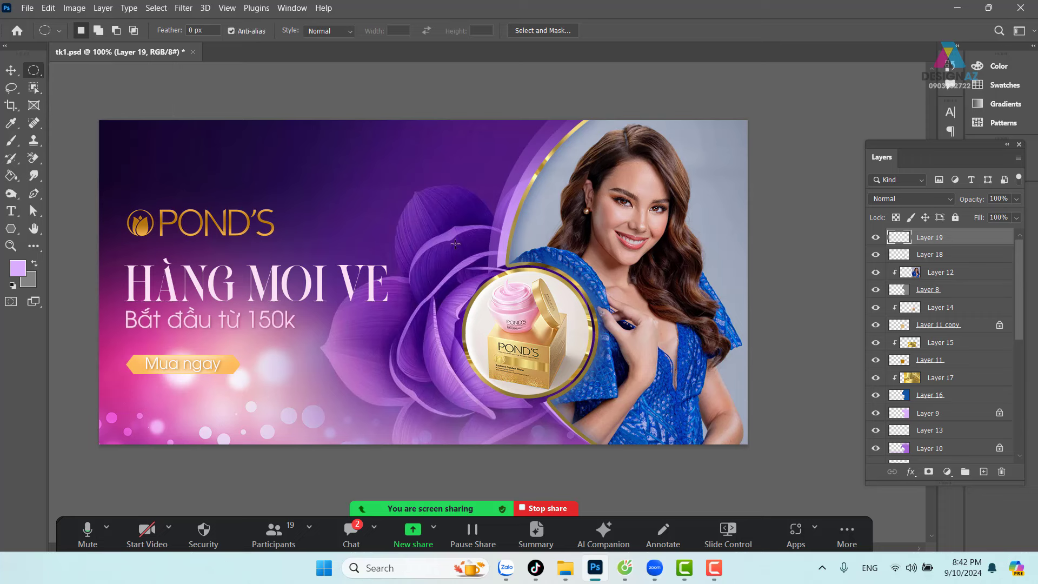
drag(462, 235, 483, 256)
click(984, 471)
key(alt+BackSpace)
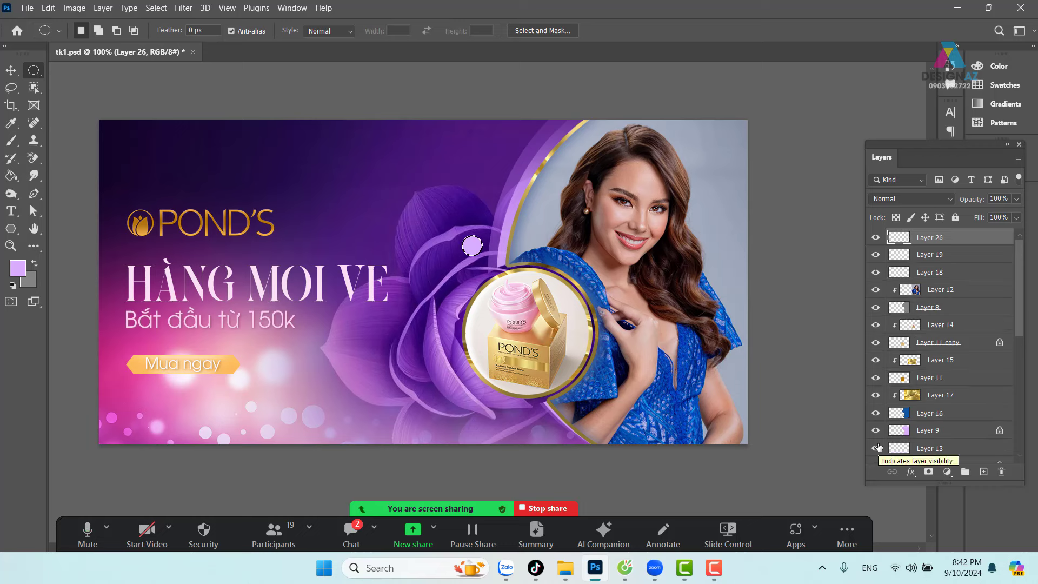
key(v)
key(ctrl+d)
key(m)
key(5)
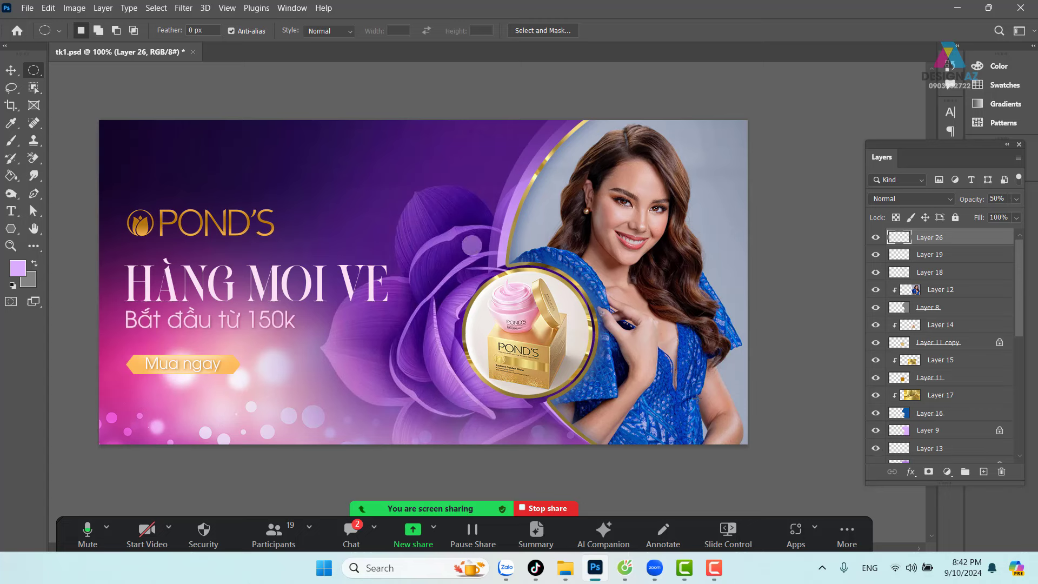
key(v)
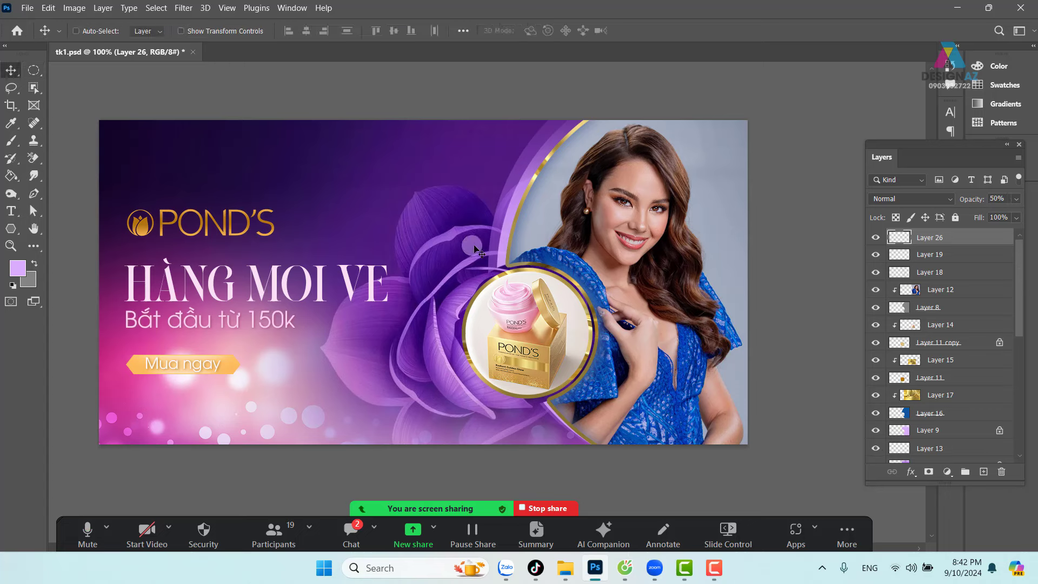
mouse_move(475, 248)
mouse_down()
mouse_move(475, 214)
mouse_move(501, 429)
mouse_move(433, 393)
mouse_move(439, 382)
mouse_move(531, 406)
mouse_up()
Shrink the duplicate dot to 25×25 px and place it above the first dot.
key(ctrl+t)
key(Return)
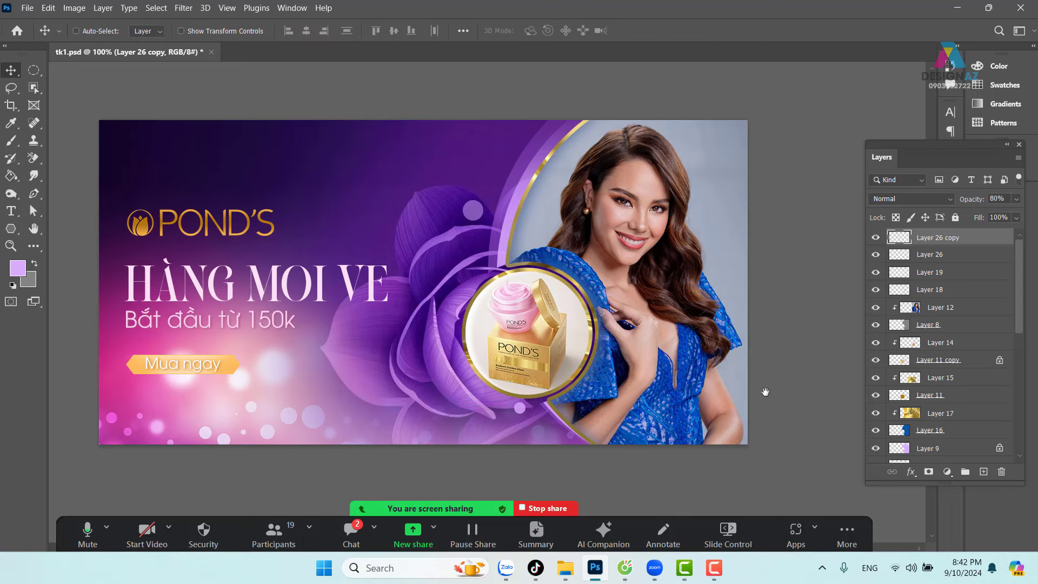
drag(765, 392, 720, 384)
drag(605, 362, 634, 359)
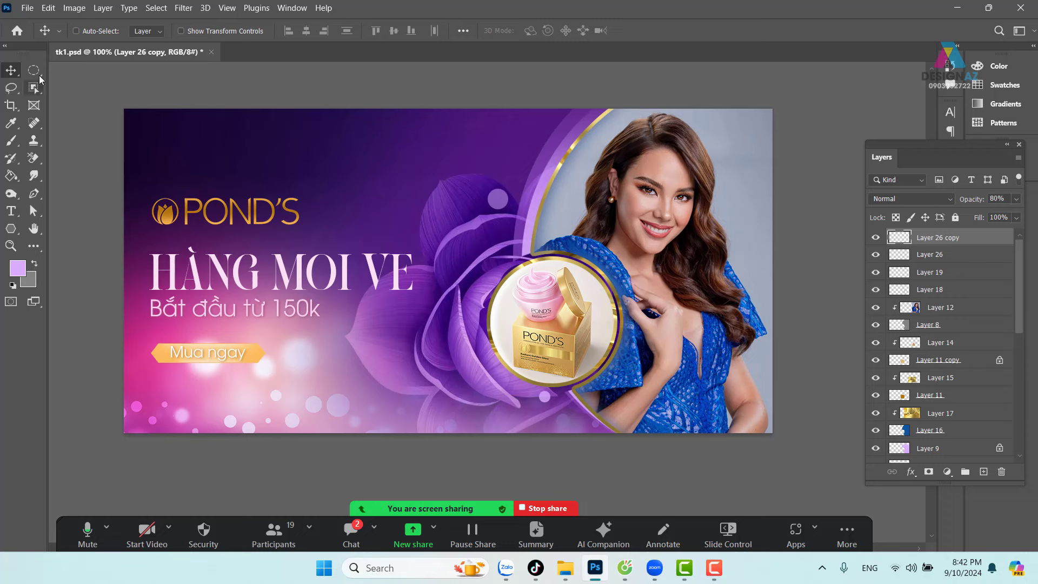
Fill a 40 px feathered strip along the canvas bottom with sampled dark blue on a new layer.
click(34, 70)
click(66, 73)
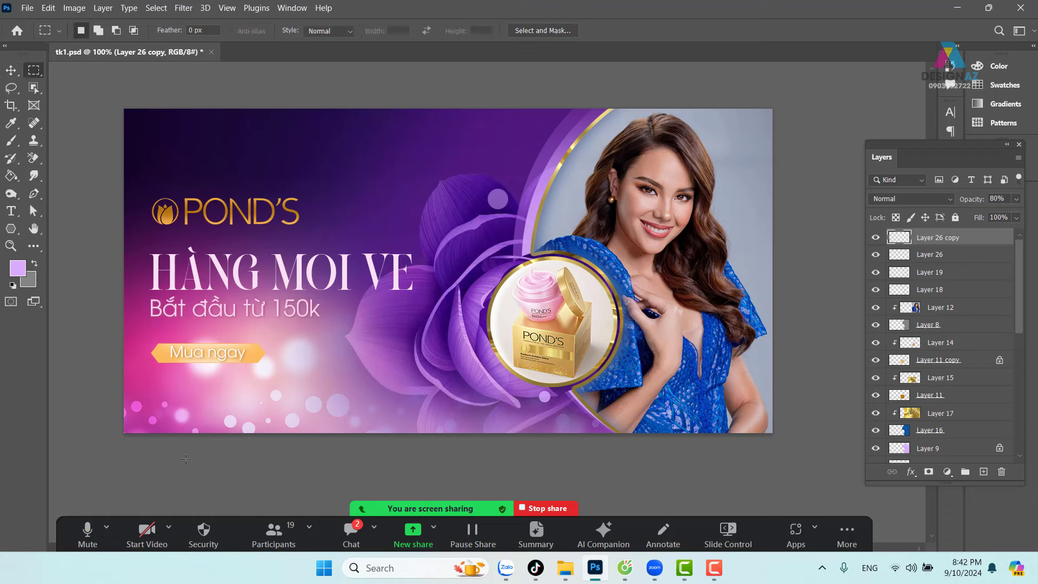
drag(107, 418, 779, 441)
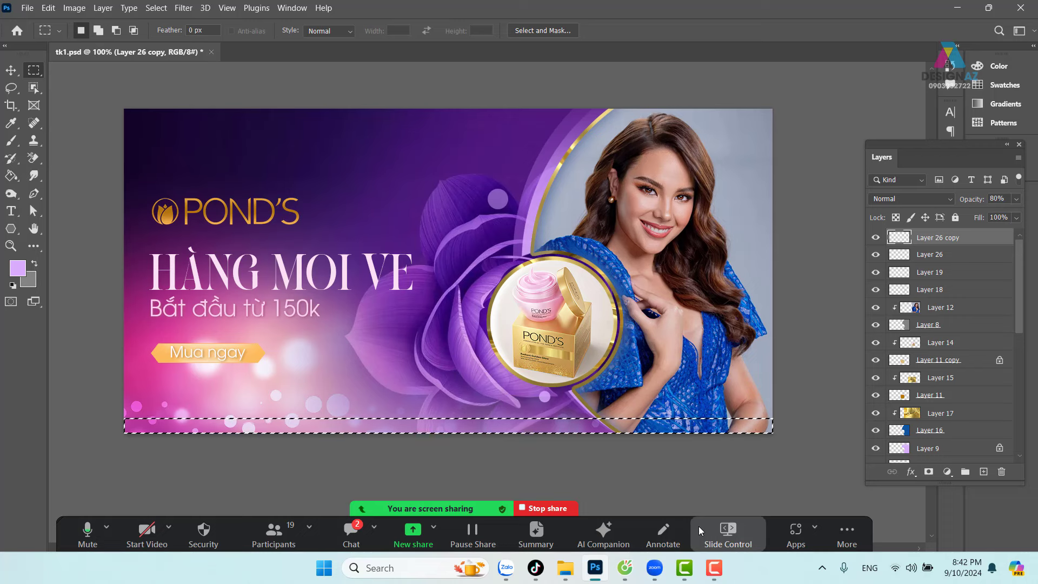
key(shift+F6)
text(40)
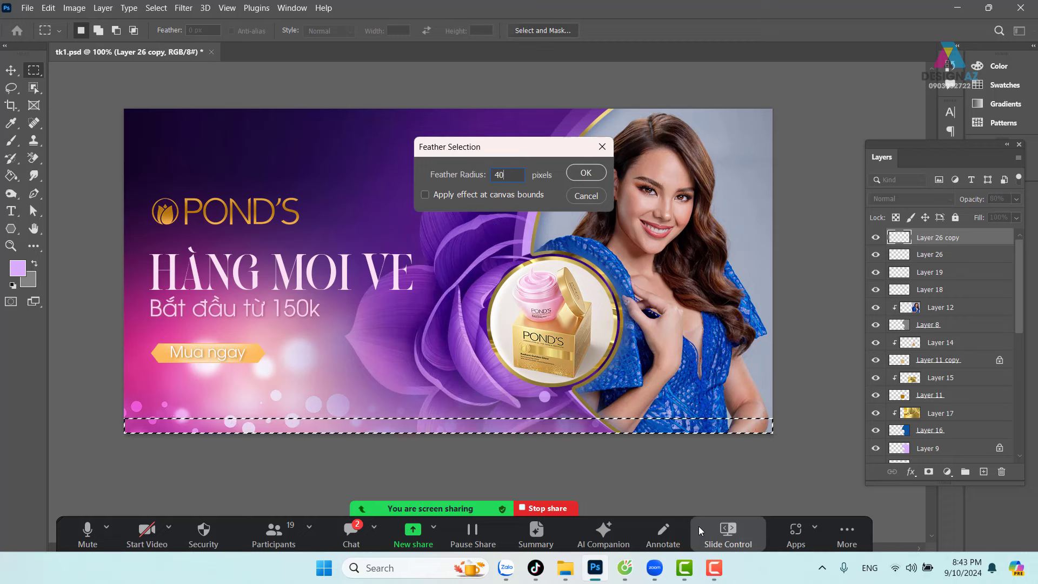
key(Return)
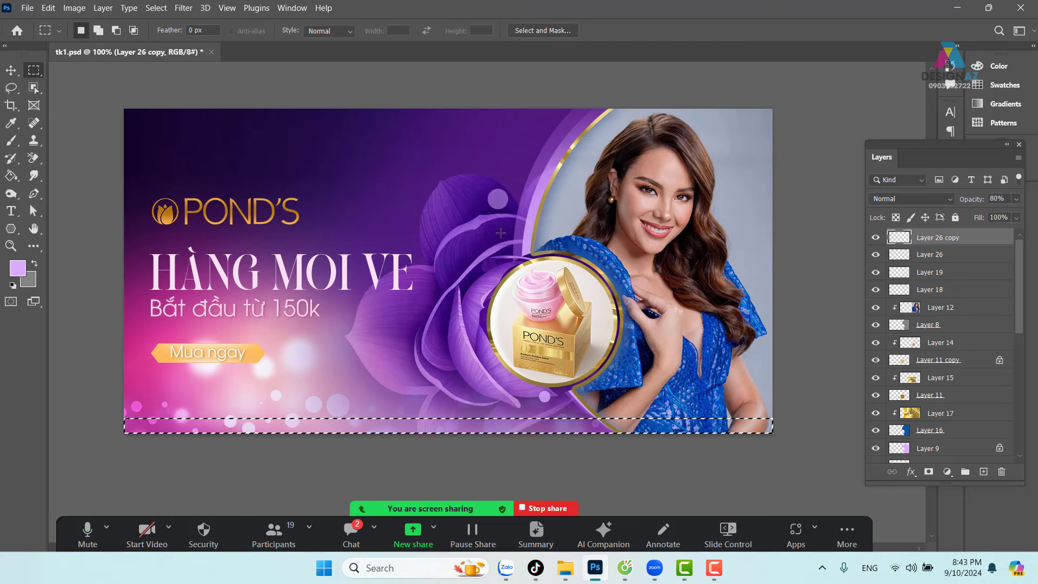
key(i)
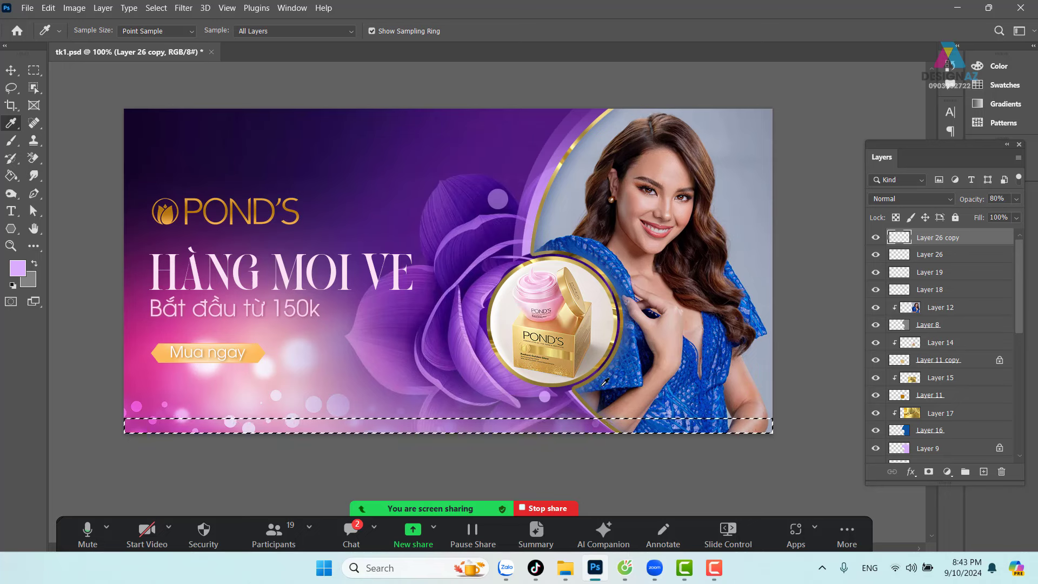
click(578, 380)
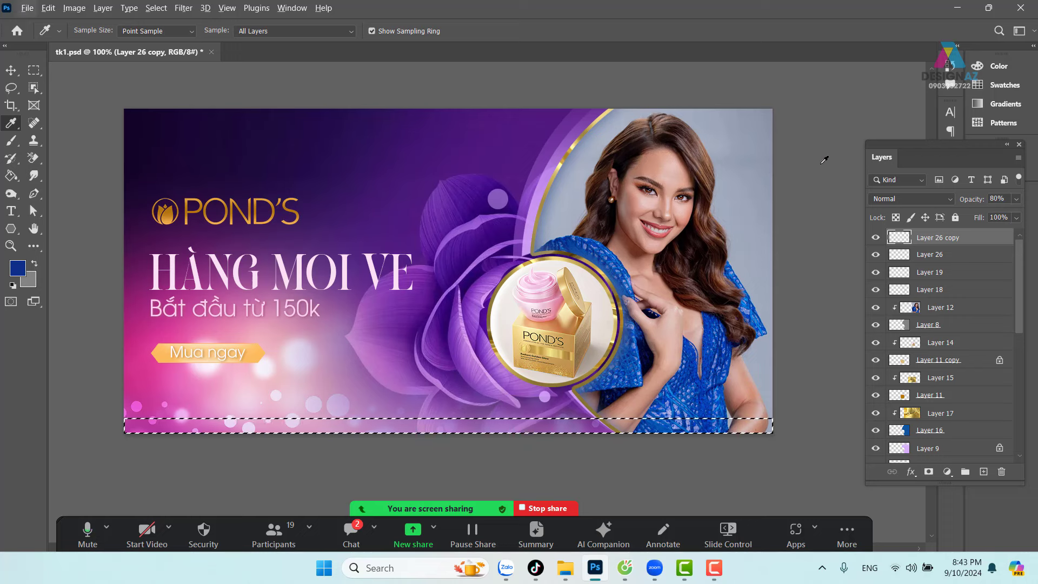
click(983, 472)
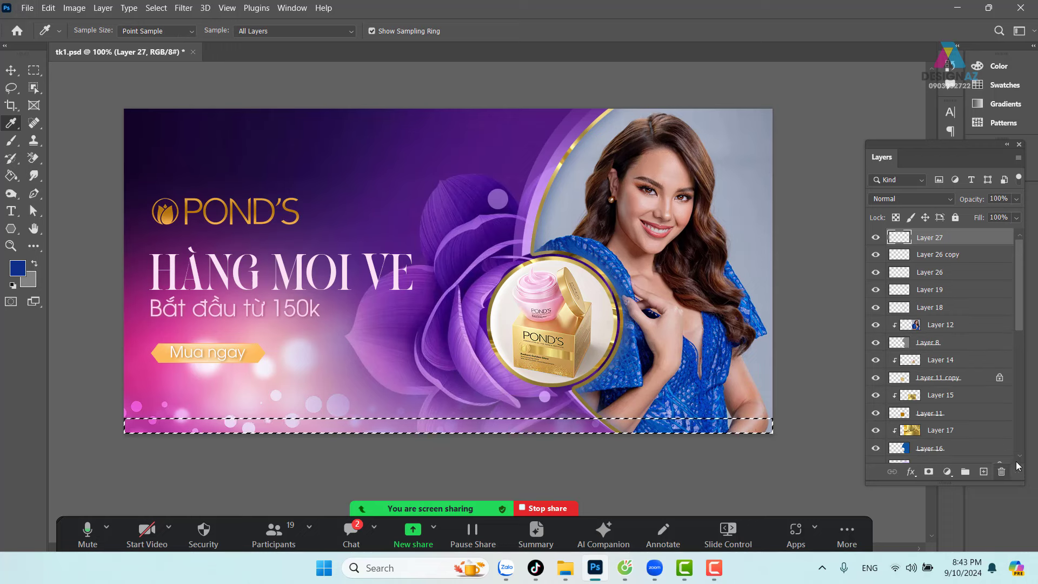
key(alt+BackSpace)
Refill the bottom strip with a darker navy blue, 0c225d.
scroll(1021, 448, down, 5)
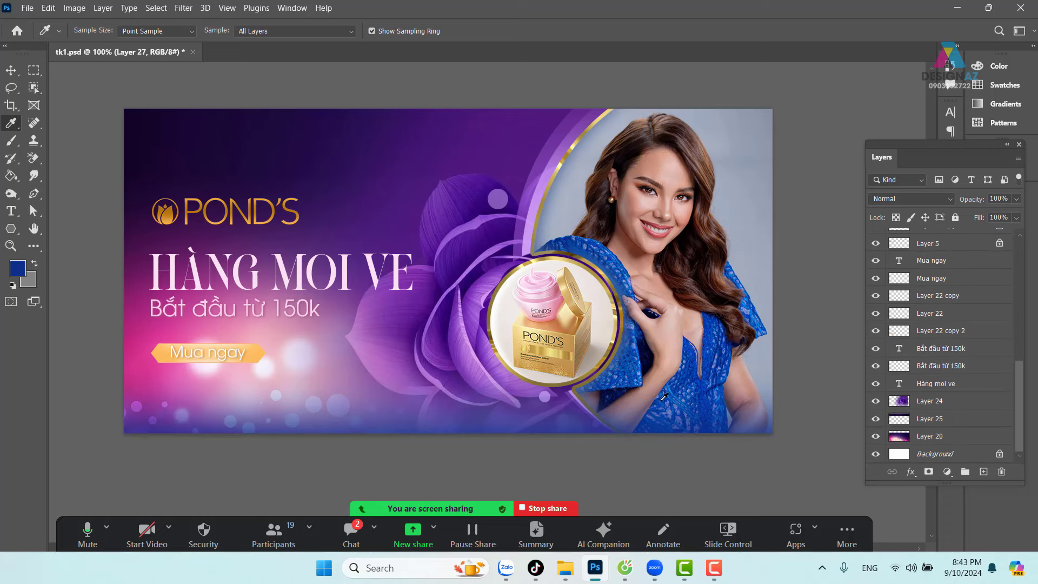
key(v)
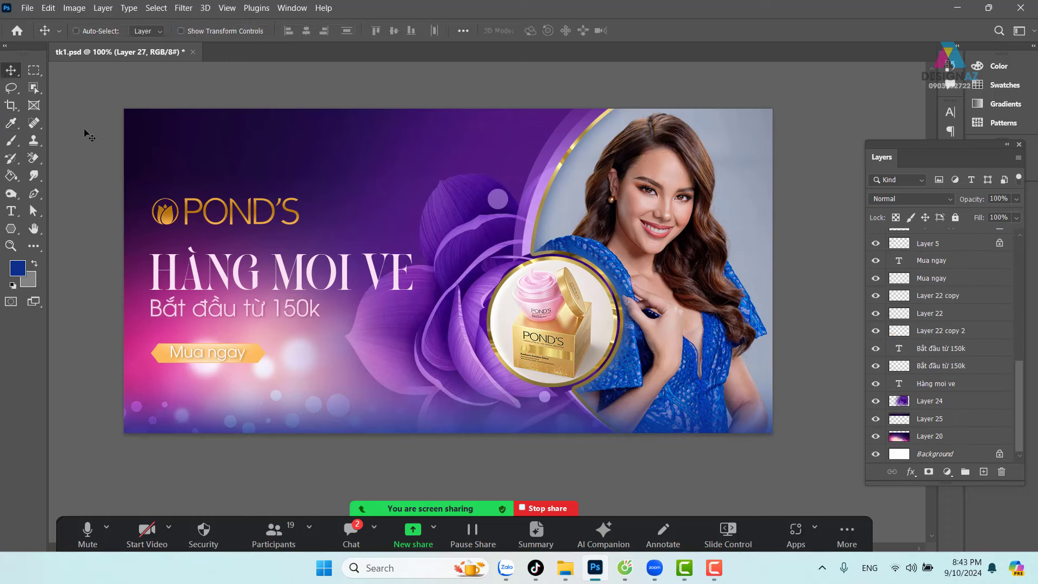
key(ctrl)
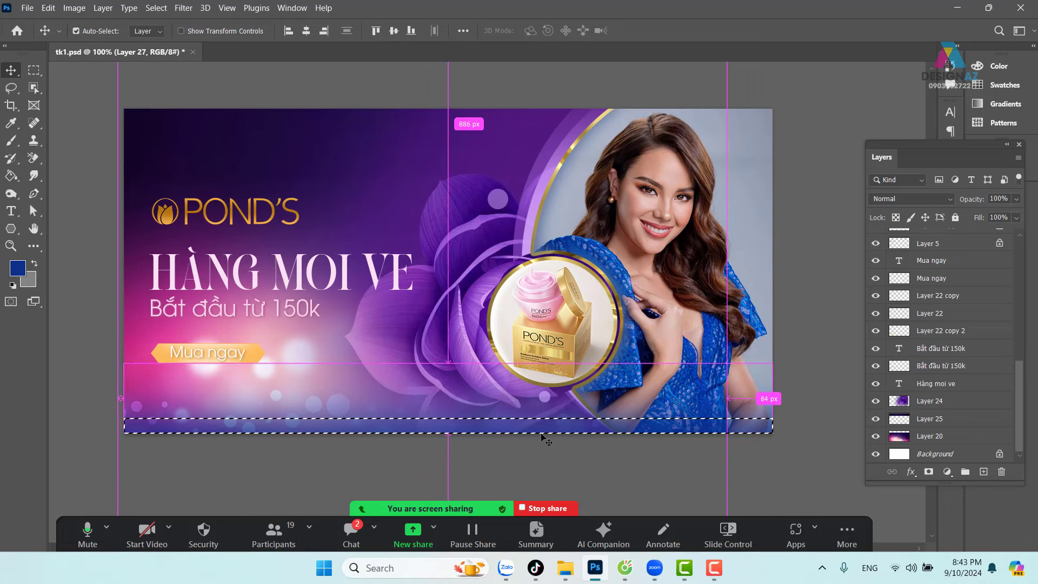
key(ctrl+z)
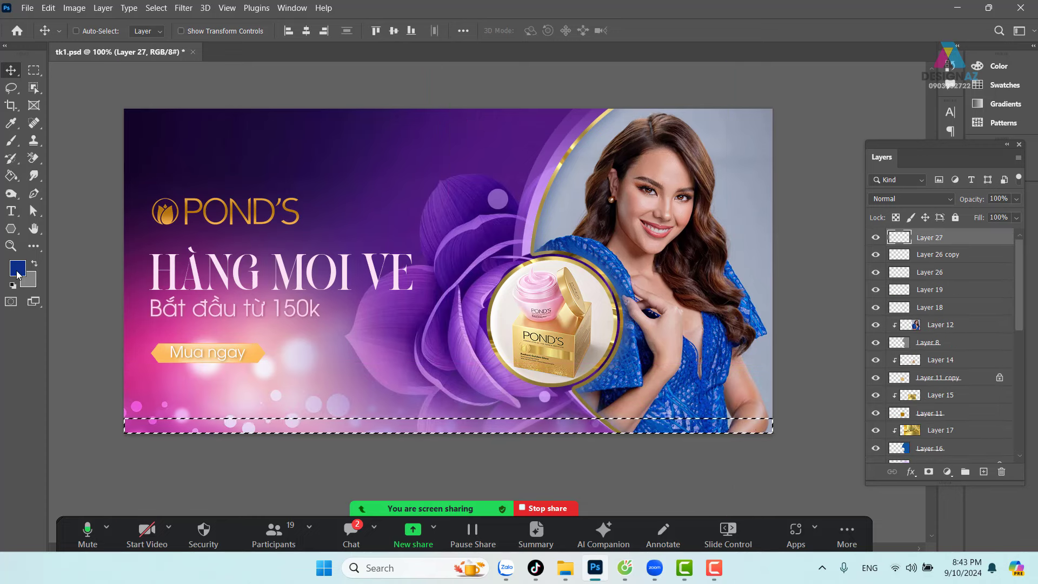
click(18, 269)
click(732, 319)
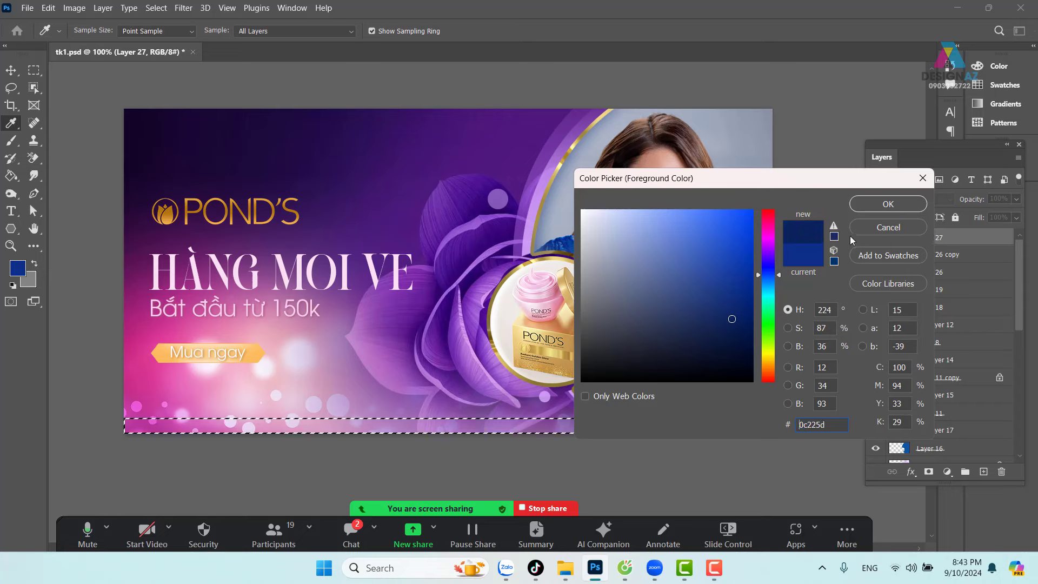
click(888, 204)
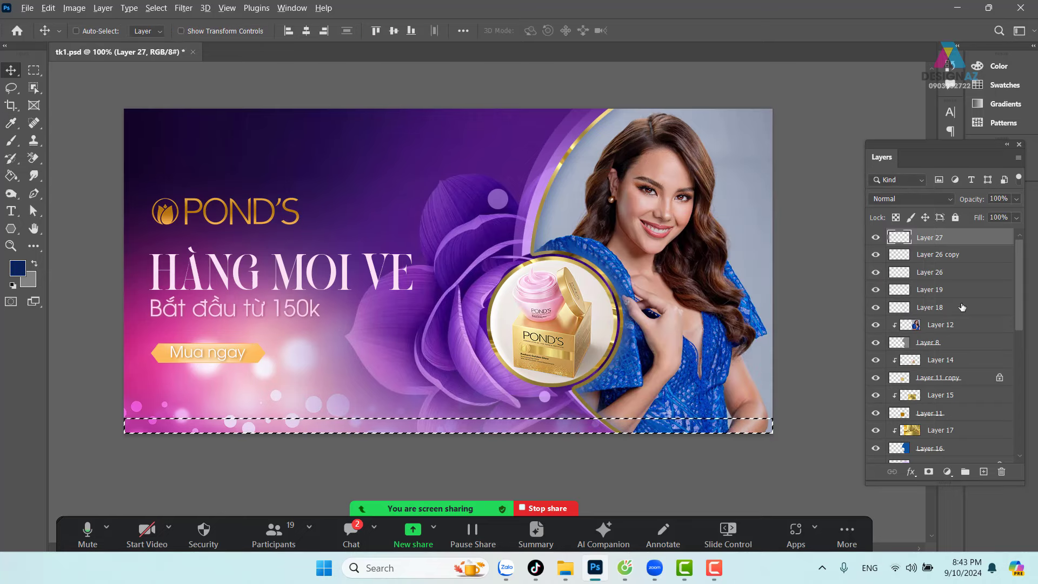
key(alt+BackSpace)
Open and cancel Layer 18's layer style, deselect, and zoom to 200% on the logo.
click(962, 307)
key(ctrl+plus)
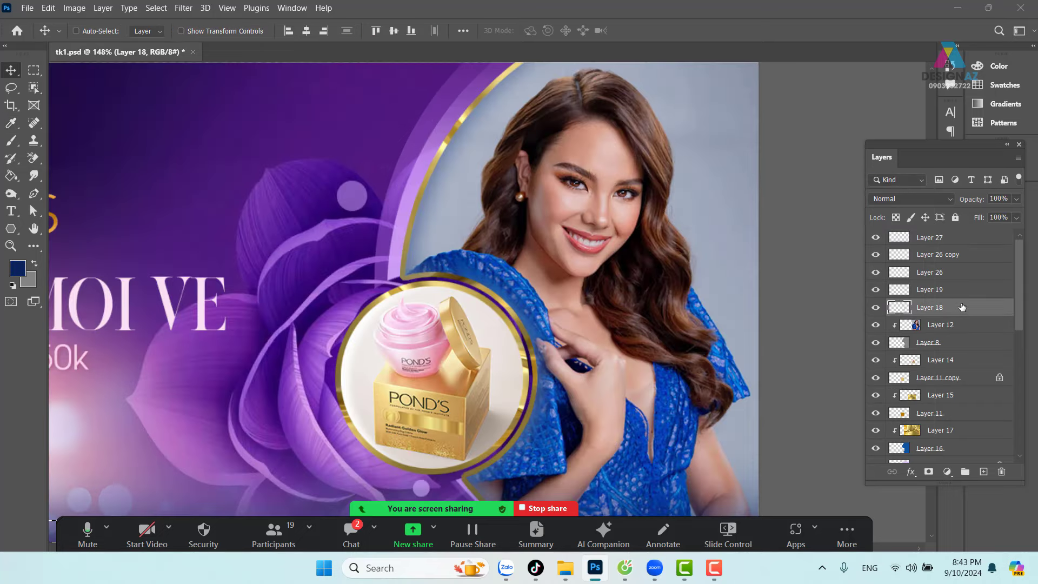
double_click(961, 307)
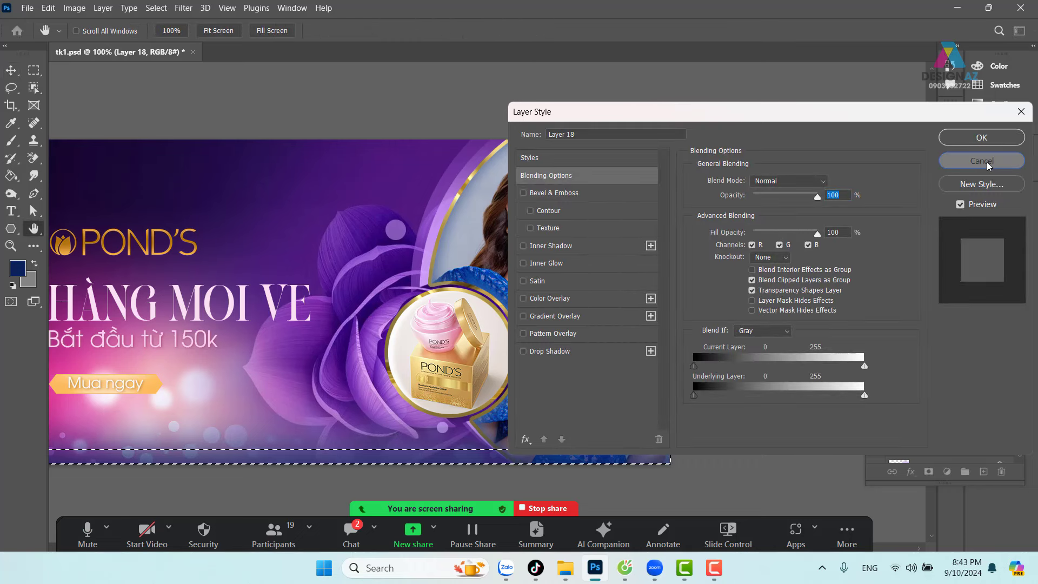
click(981, 161)
drag(352, 301, 483, 267)
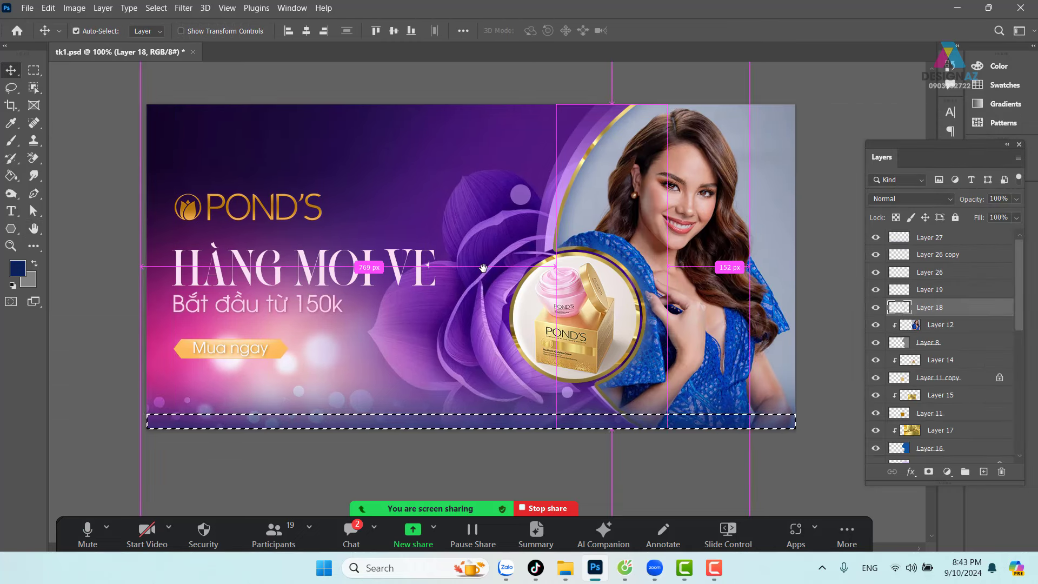
key(ctrl+d)
drag(420, 319, 444, 316)
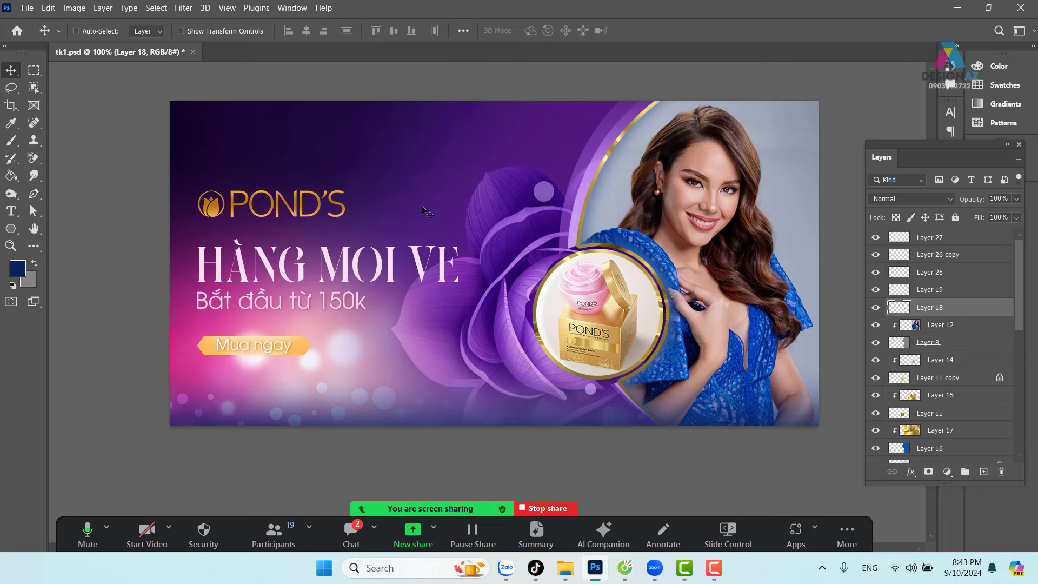
key(ctrl+plus)
Select the POND'S logo layer, Layer 5, and duplicate it.
scroll(432, 227, left, 5)
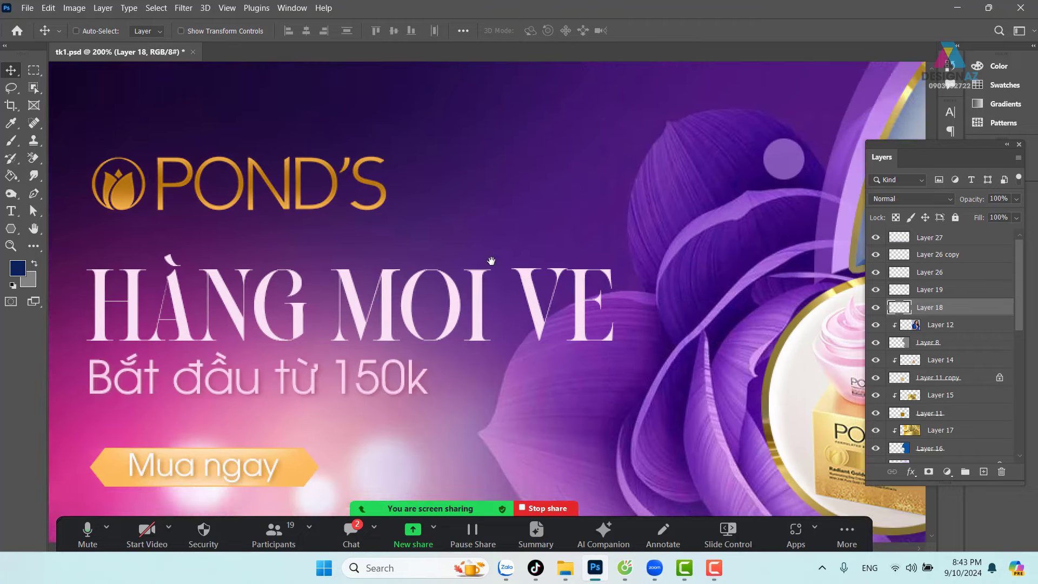
right_click(437, 225)
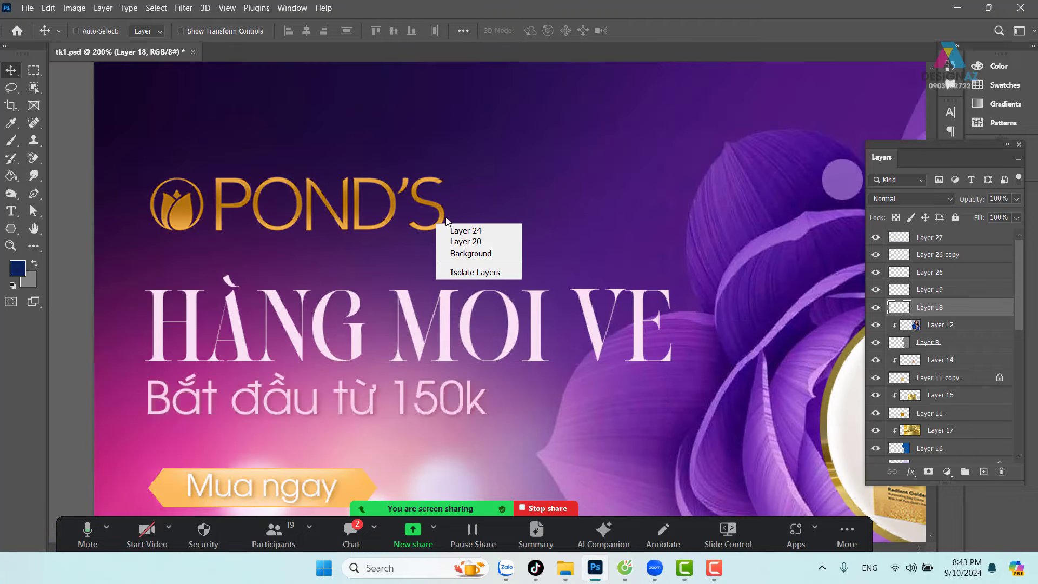
click(456, 231)
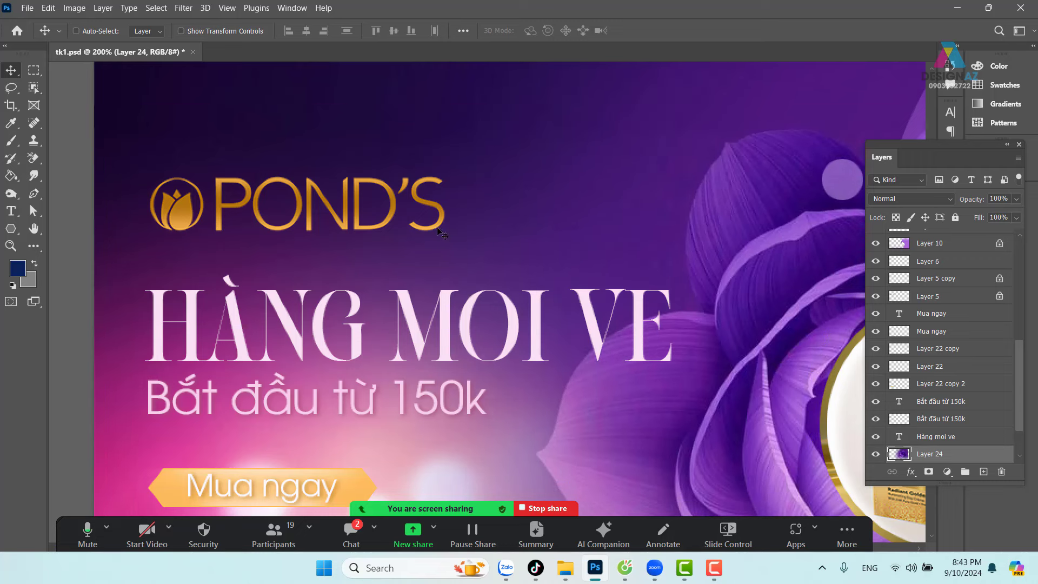
right_click(437, 231)
click(441, 243)
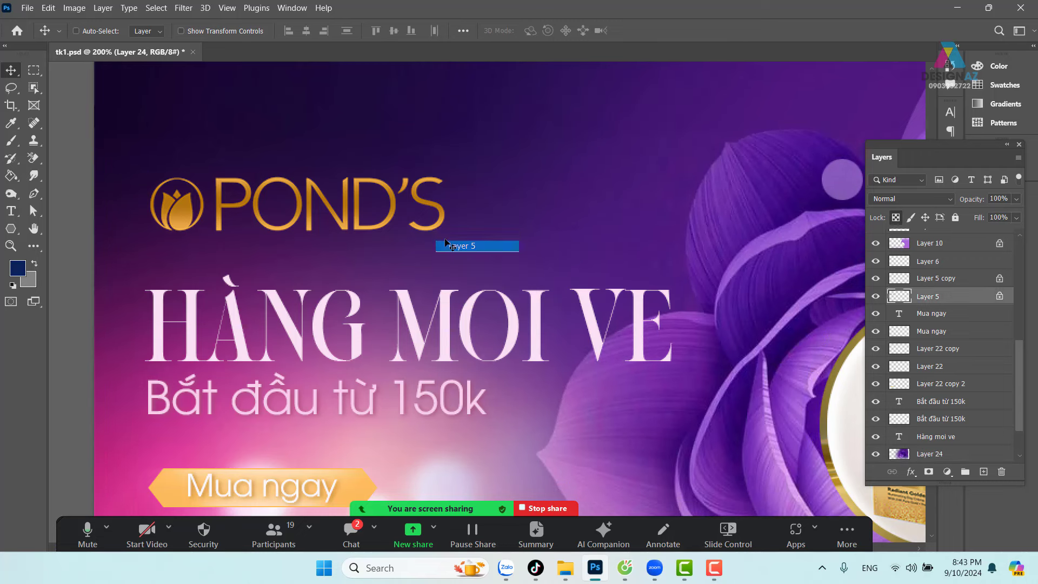
mouse_move(441, 243)
mouse_down()
mouse_move(445, 257)
mouse_move(725, 196)
mouse_up()
key(ctrl+z)
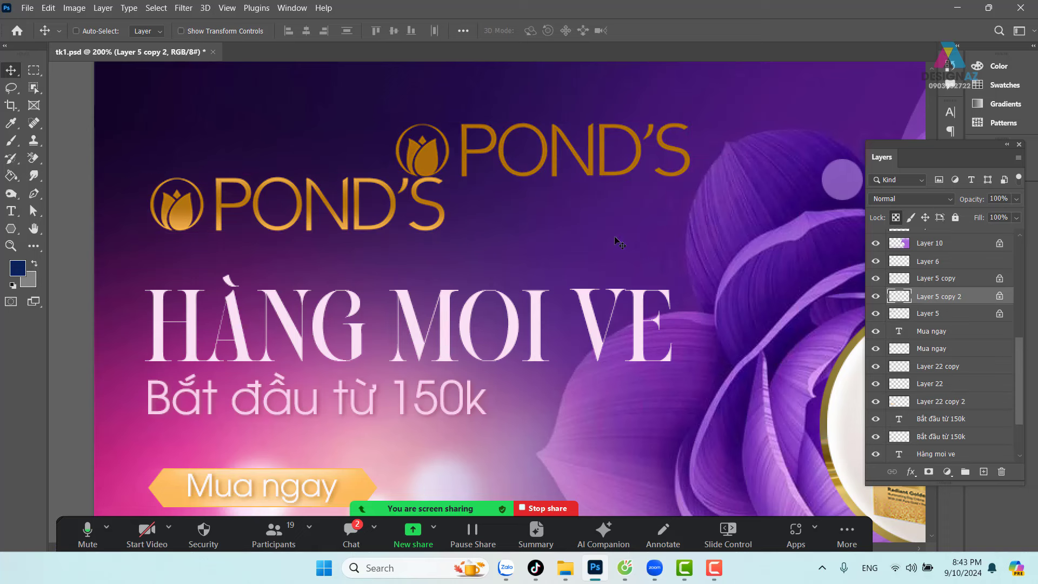
Lock transparency on the logo copy and fill it with dark purple sampled from the background.
click(1000, 297)
key(i)
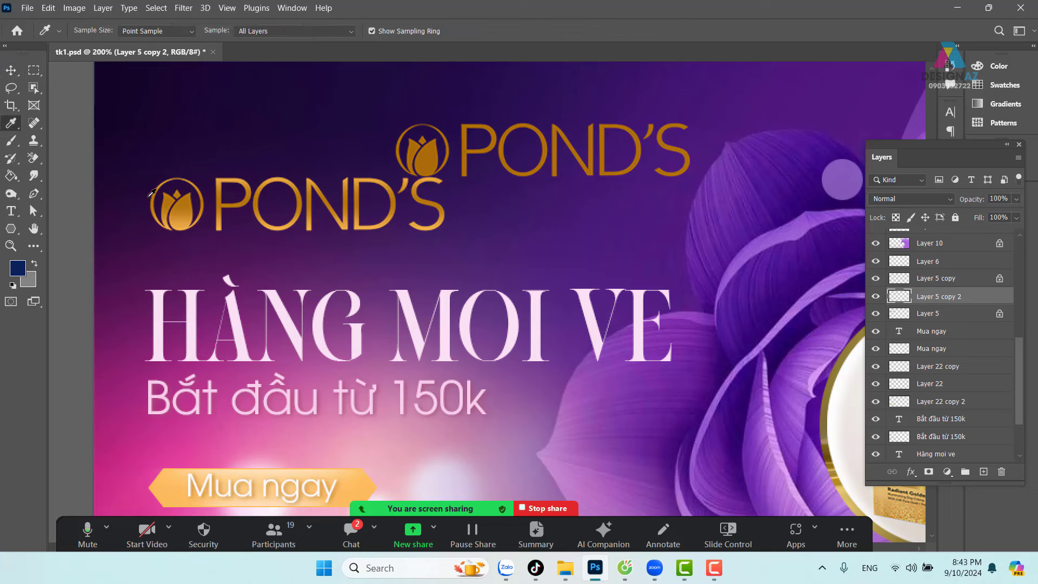
click(119, 159)
click(897, 219)
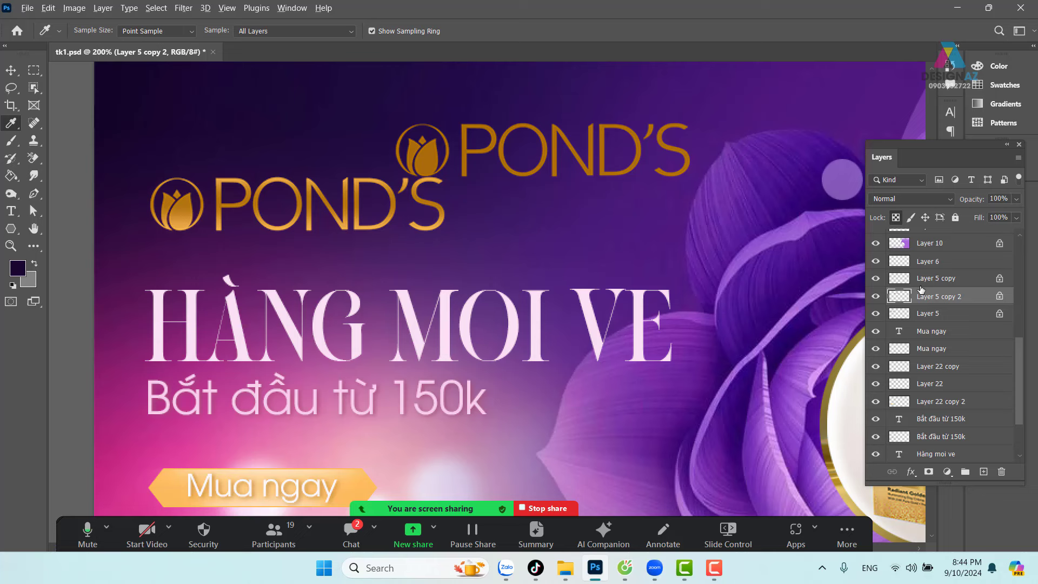
key(alt+Delete)
click(11, 72)
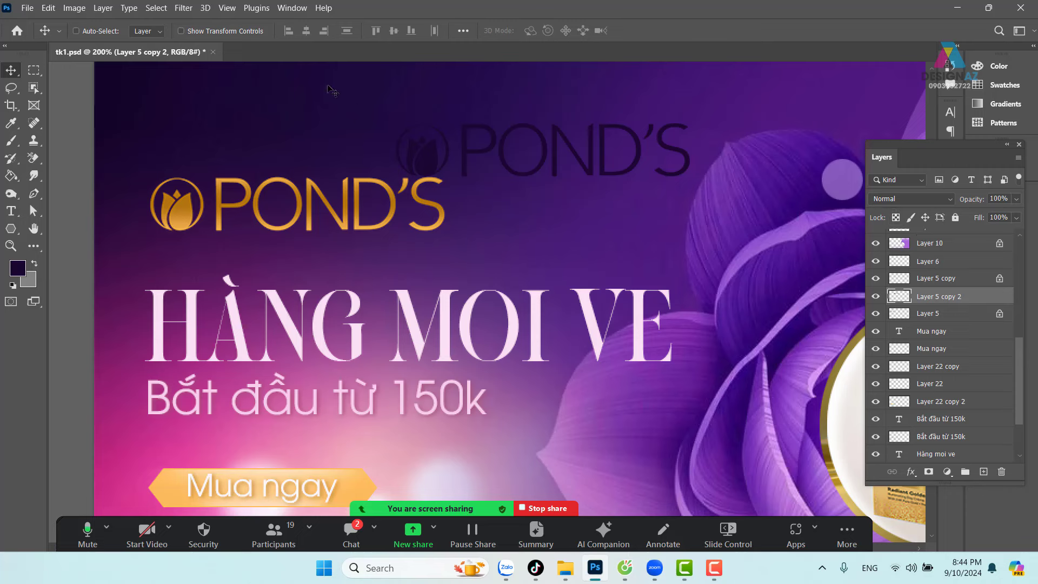
Apply a 2.3 px Gaussian Blur to the logo copy and place it behind the gold logo.
click(183, 8)
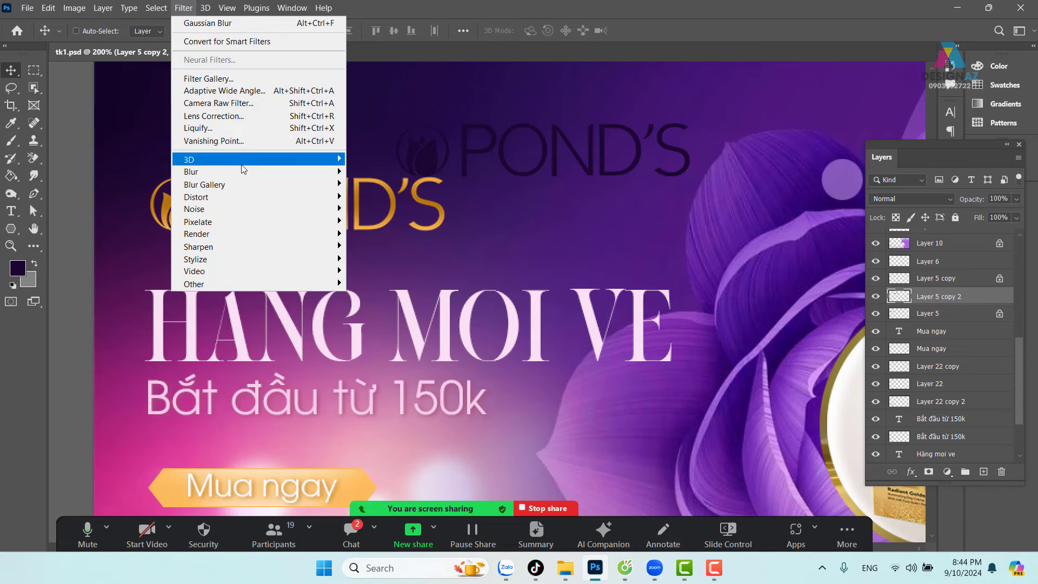
mouse_move(192, 172)
click(382, 221)
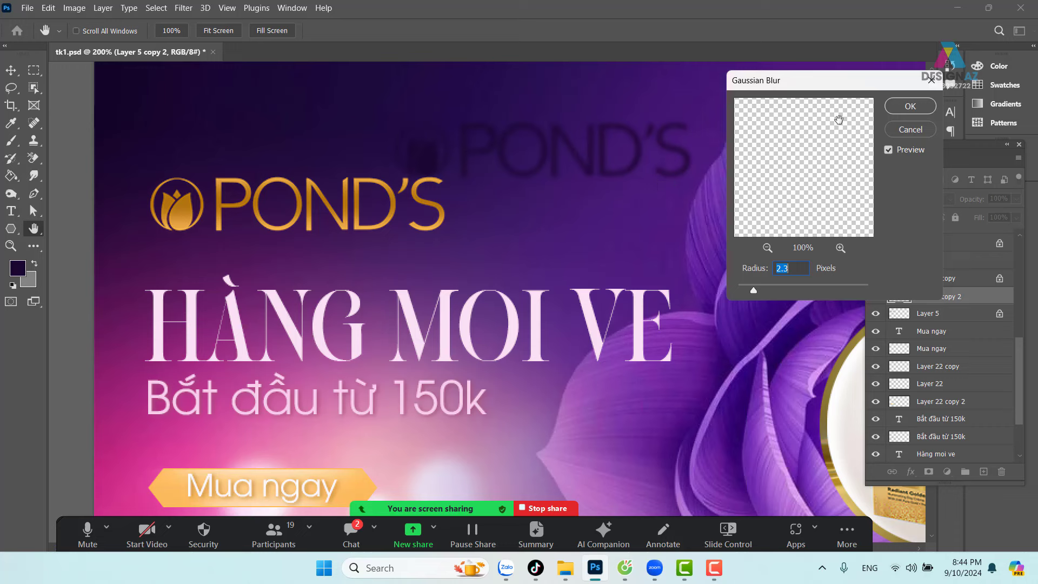
click(918, 110)
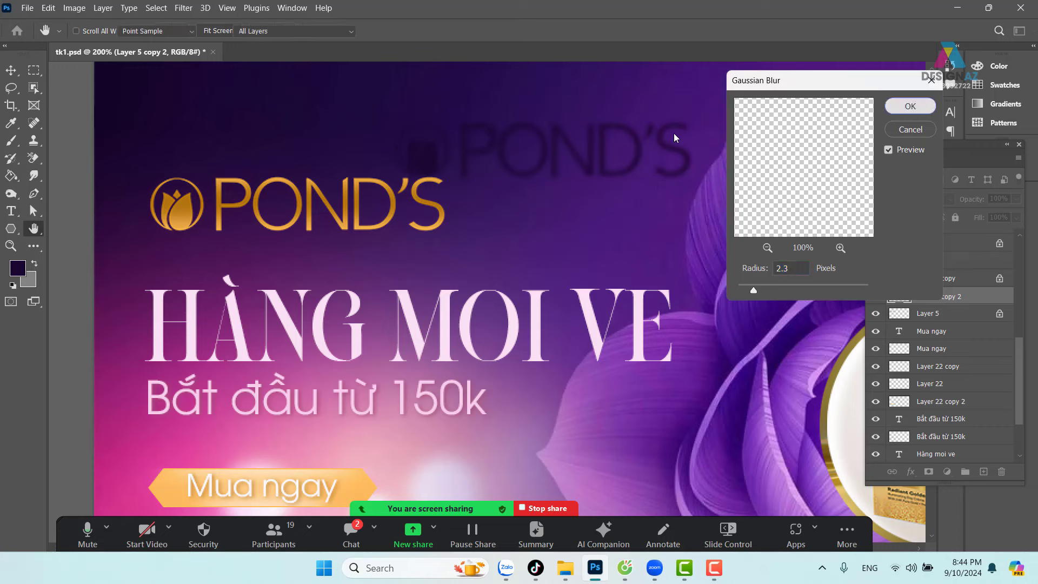
drag(564, 183, 334, 236)
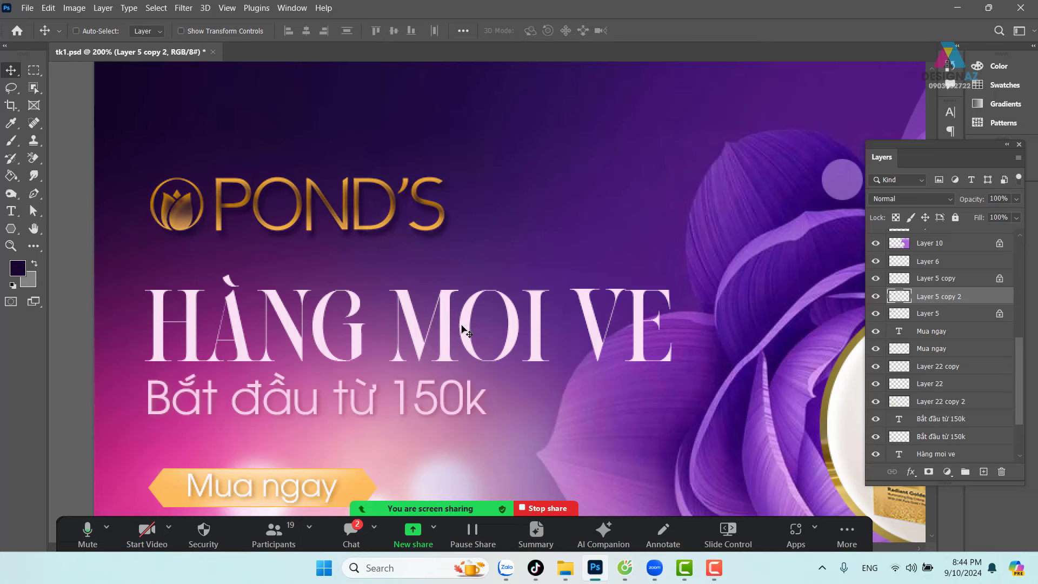
key(ctrl+bracketleft)
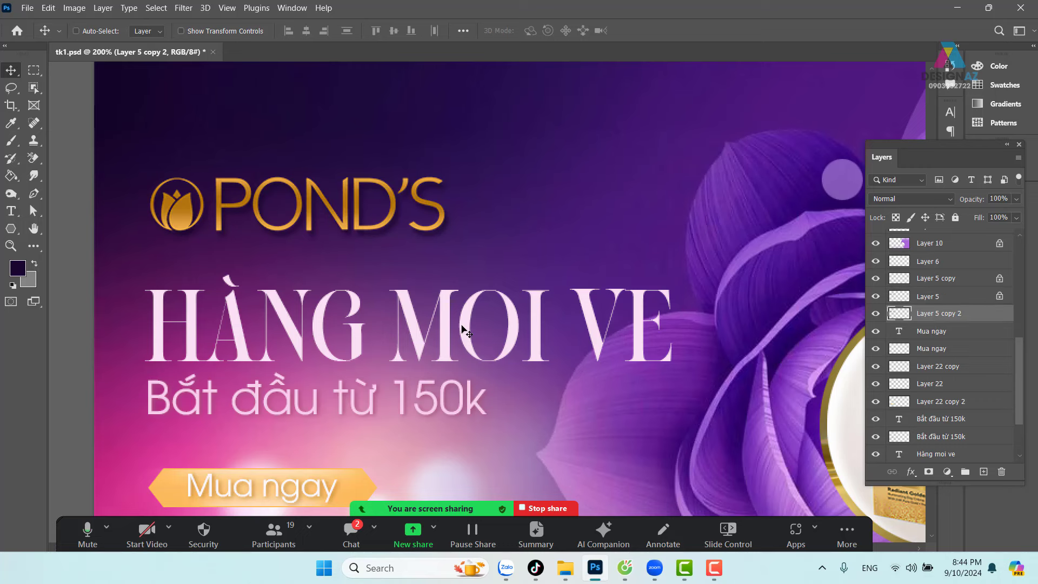
key(ctrl+minus)
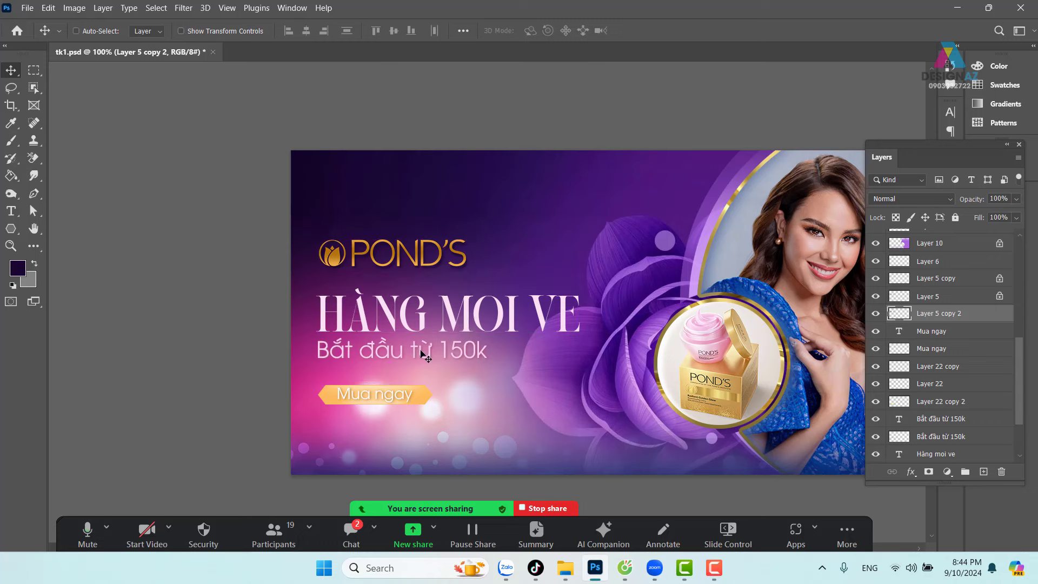
drag(513, 352, 507, 352)
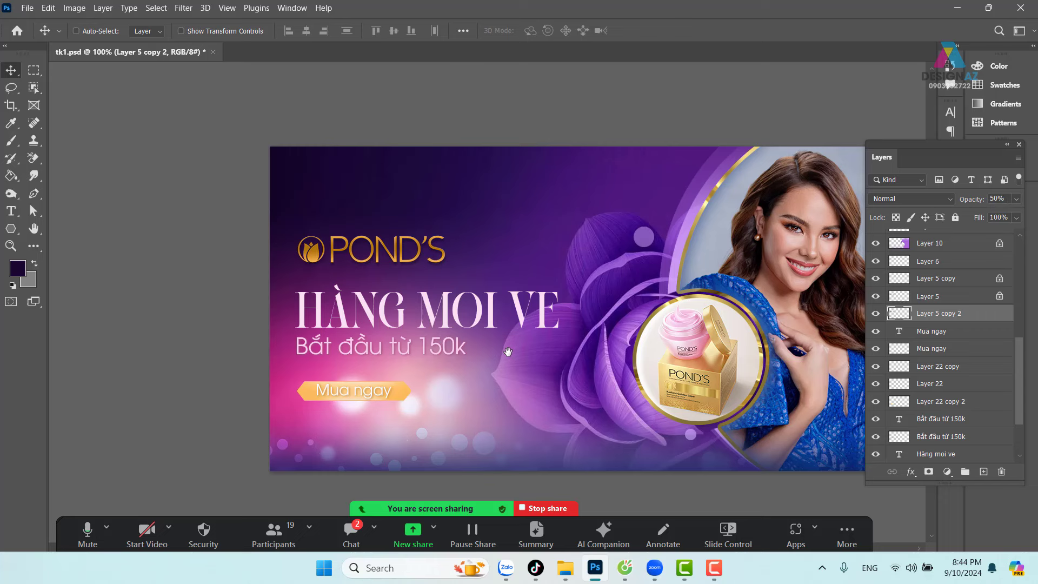
drag(604, 357, 494, 343)
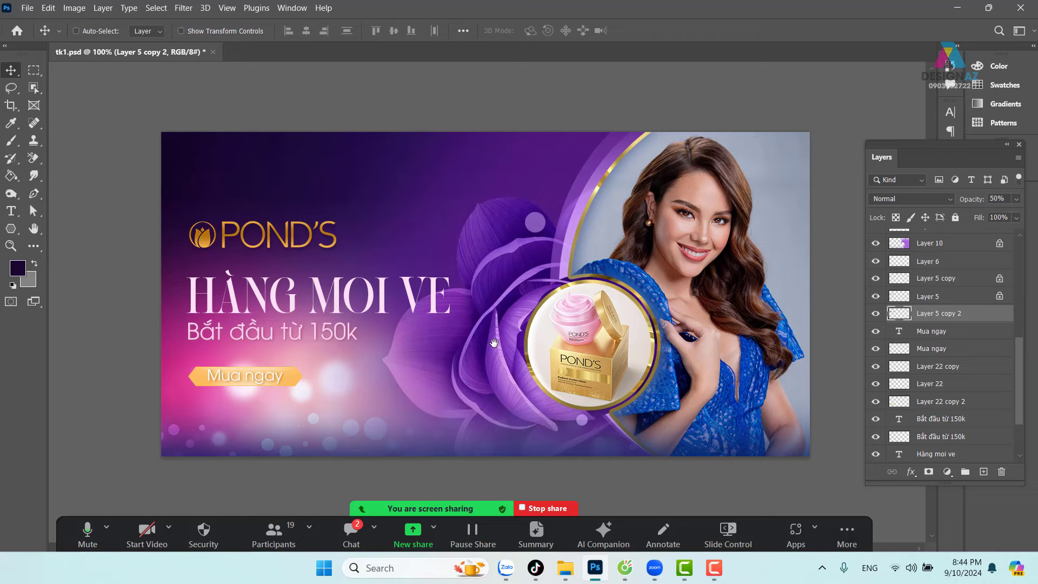
Duplicate the orange arrow shape to just below the Mua ngay button.
key(ctrl+plus)
drag(259, 390, 542, 202)
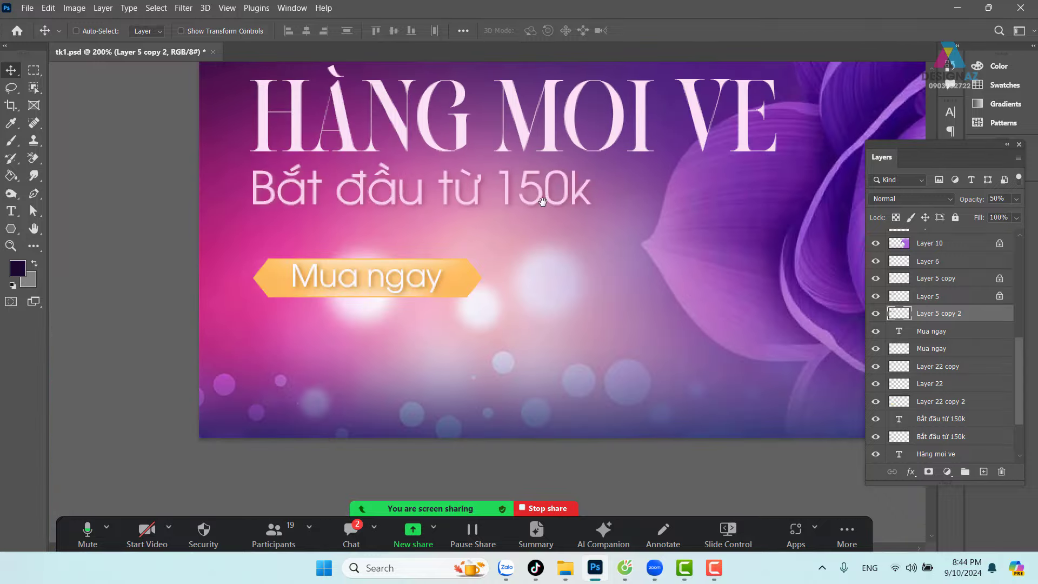
drag(476, 277, 527, 279)
key(ctrl+z)
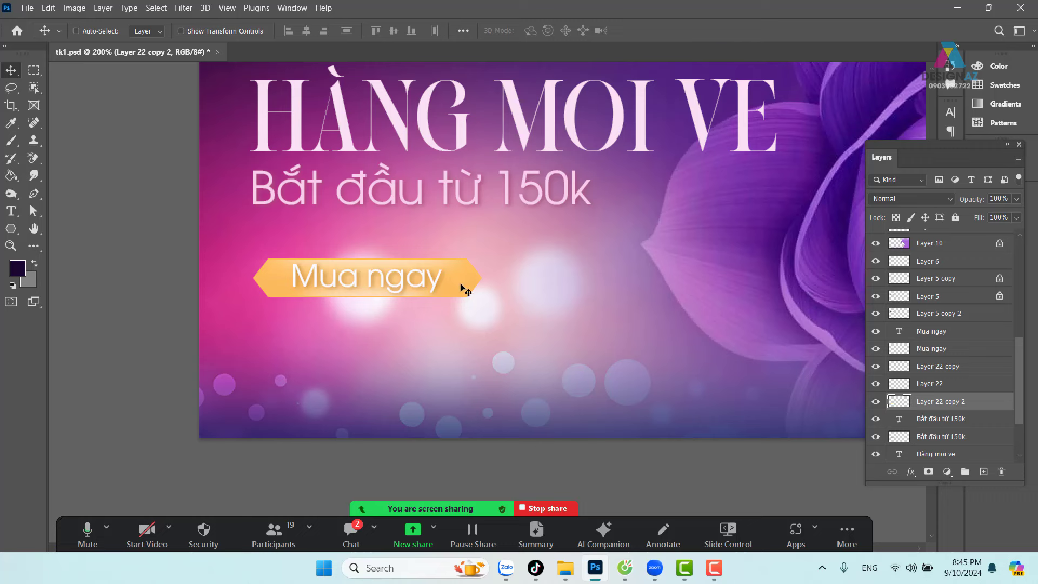
alt+drag(465, 291, 648, 343)
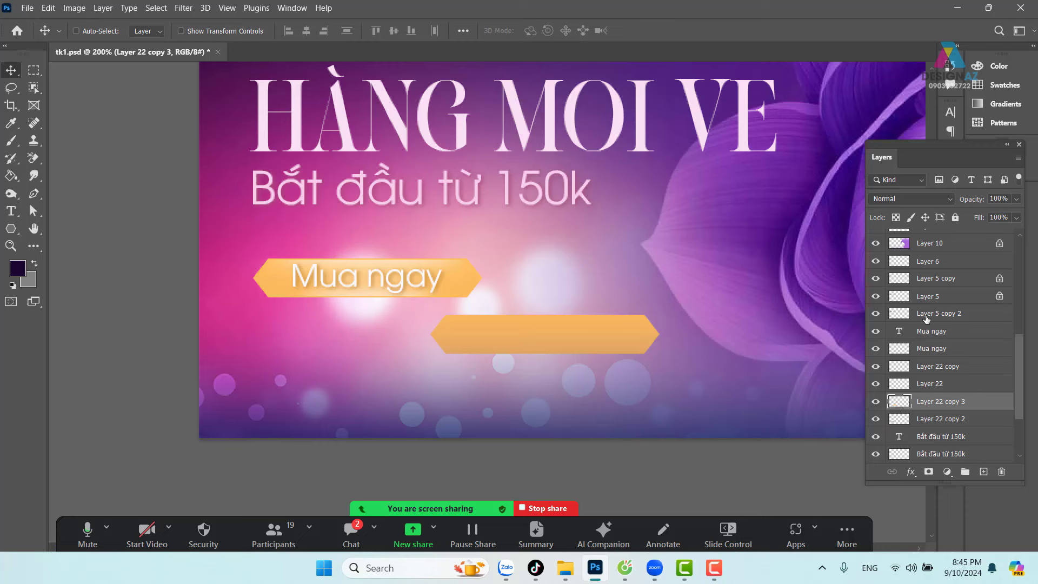
Lock the copy's transparency and fill it white, #ffffff.
click(895, 217)
key(alt+BackSpace)
key(ctrl+z)
click(21, 271)
text(ffffff)
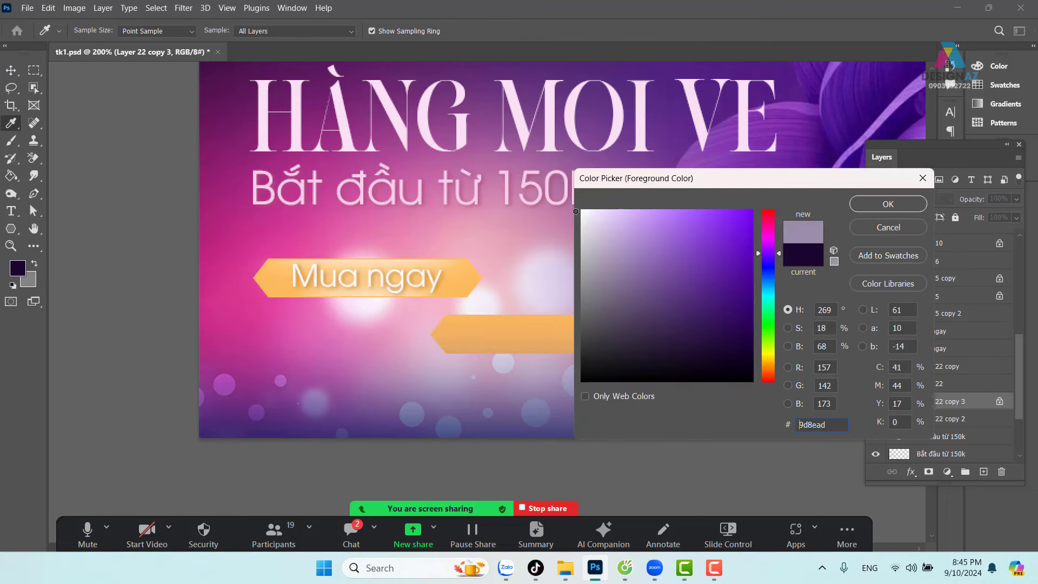
click(889, 204)
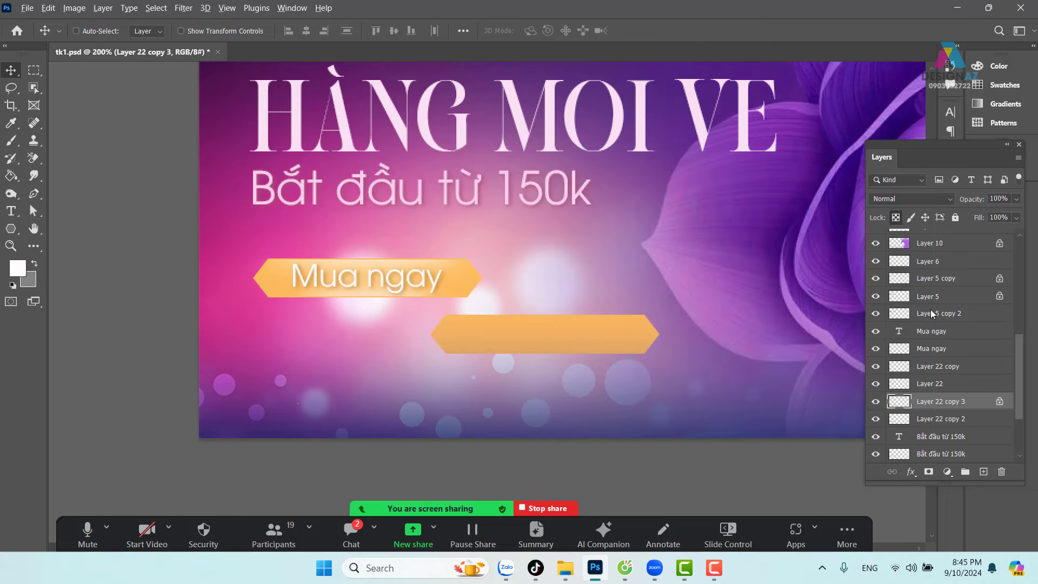
key(alt+BackSpace)
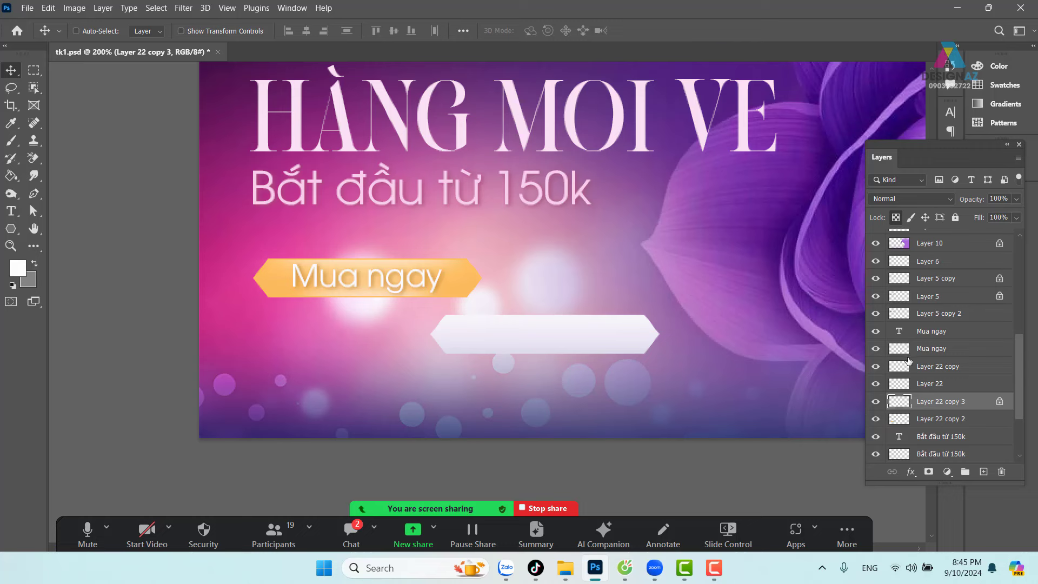
Unlock the white bar's transparency and apply a Gaussian Blur with a raised radius.
click(896, 218)
click(184, 8)
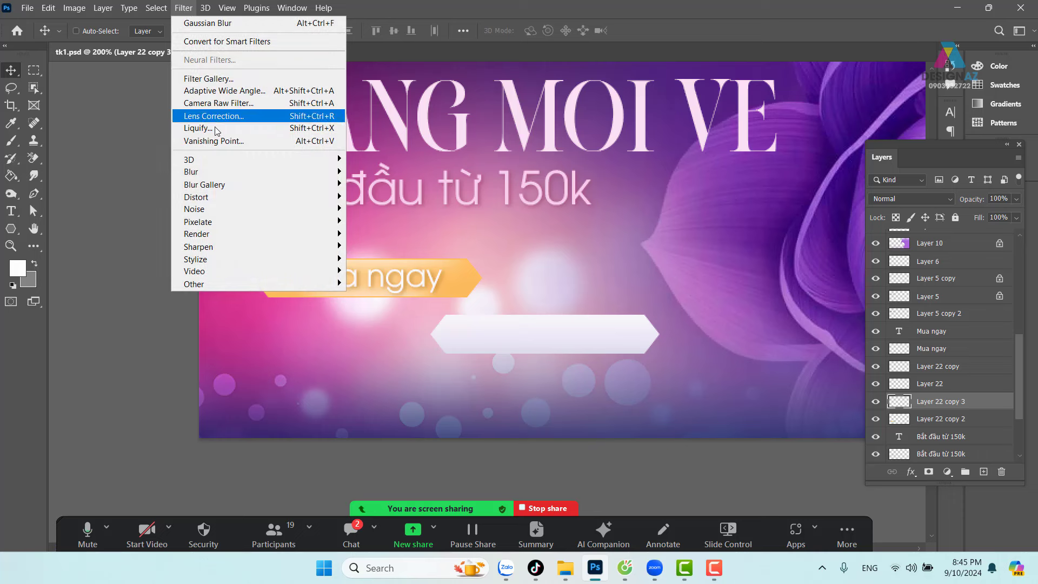
mouse_move(191, 171)
click(386, 224)
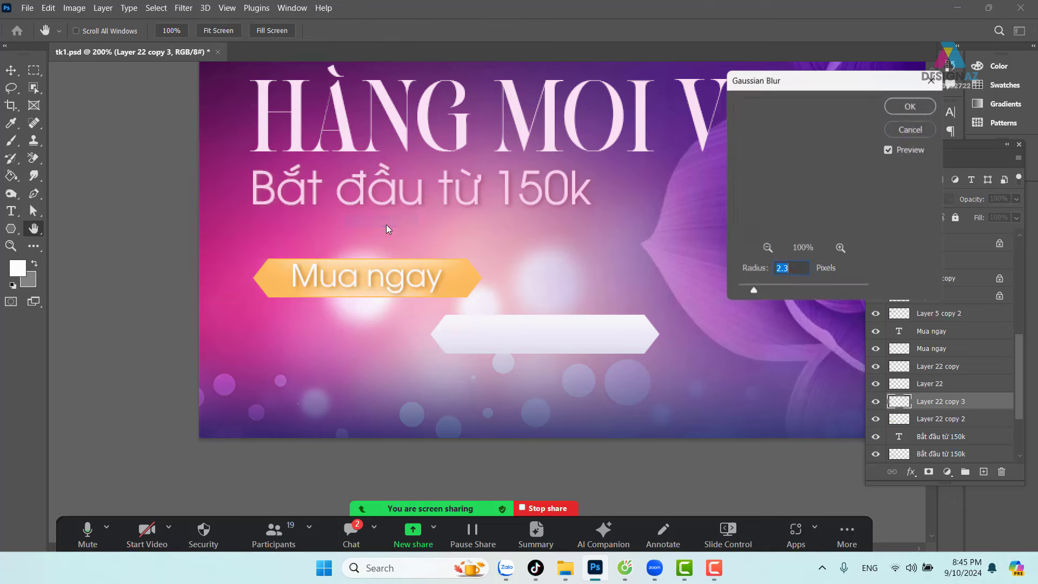
click(758, 291)
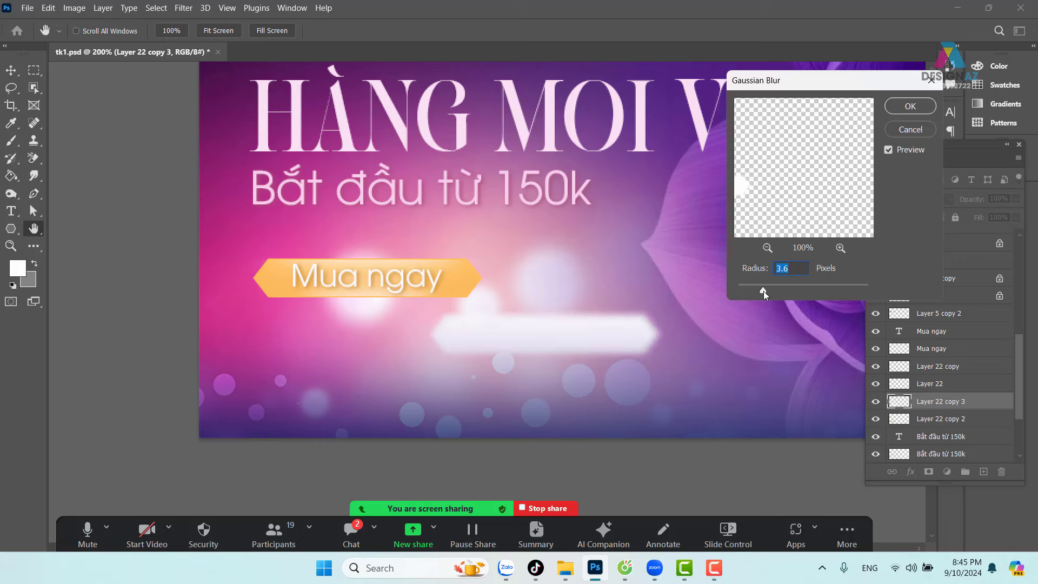
click(908, 108)
Move the blurred white glow behind the Mua ngay button and nudge it into place.
key(v)
mouse_move(658, 336)
mouse_down()
mouse_move(523, 325)
mouse_move(466, 280)
mouse_up()
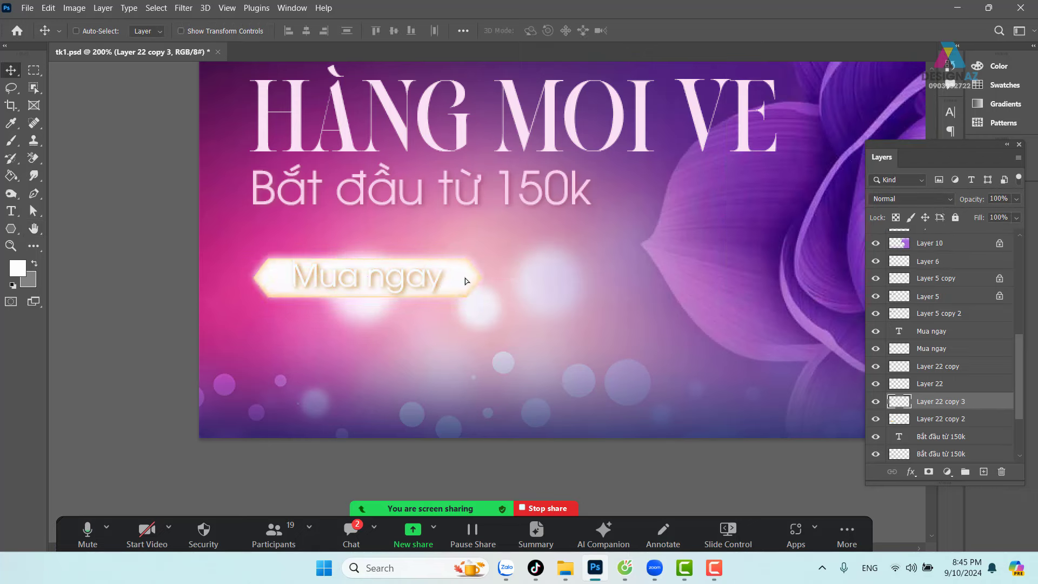
key(ctrl+bracketleft)
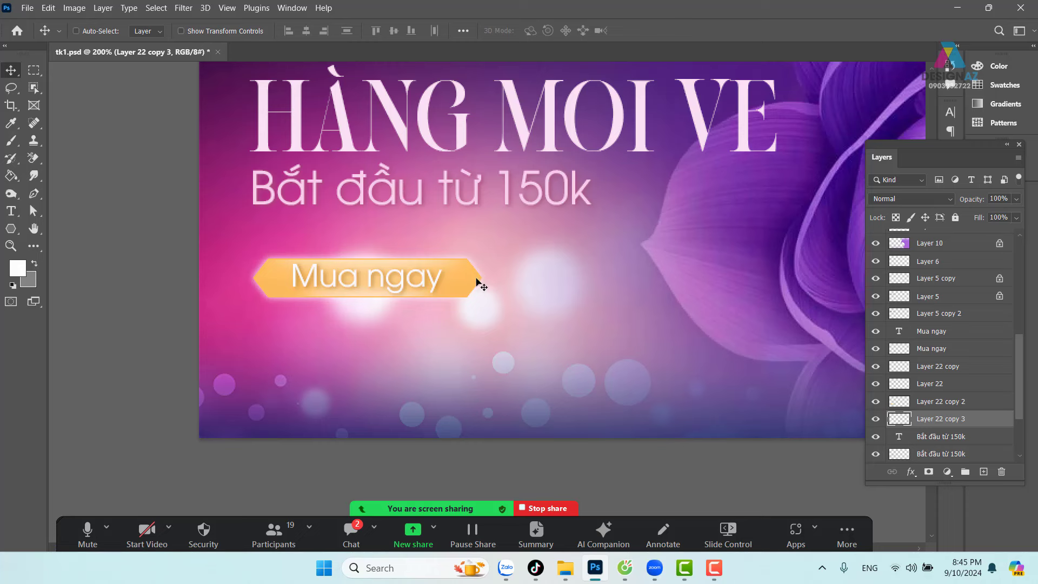
mouse_move(476, 282)
mouse_down()
mouse_move(437, 284)
mouse_move(486, 281)
mouse_up()
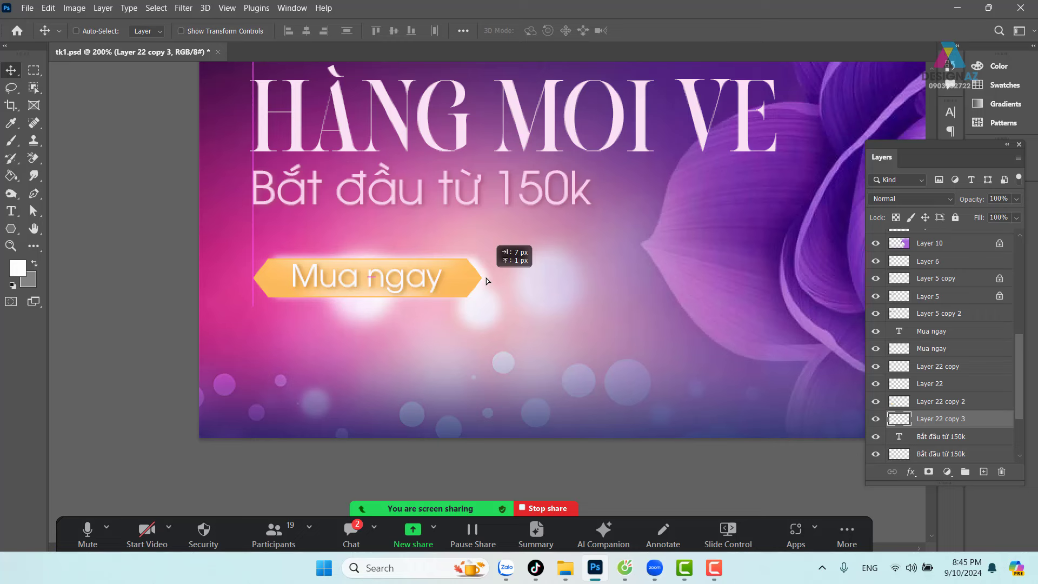
drag(487, 281, 489, 280)
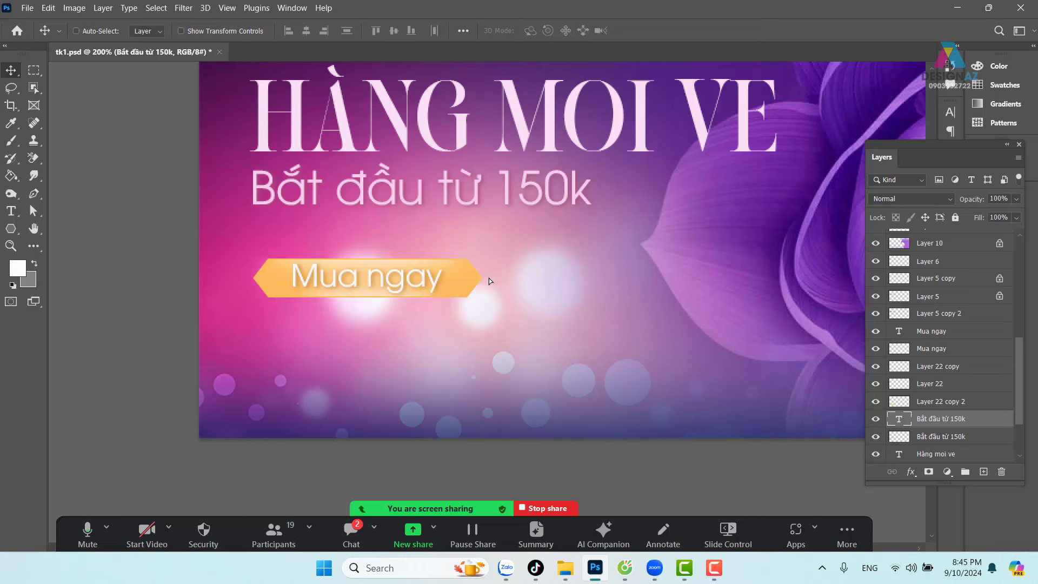
Delete the extra Layer 22 copy 3 and select the orange button layer, Layer 22 copy 2.
key(Delete)
drag(333, 314, 460, 289)
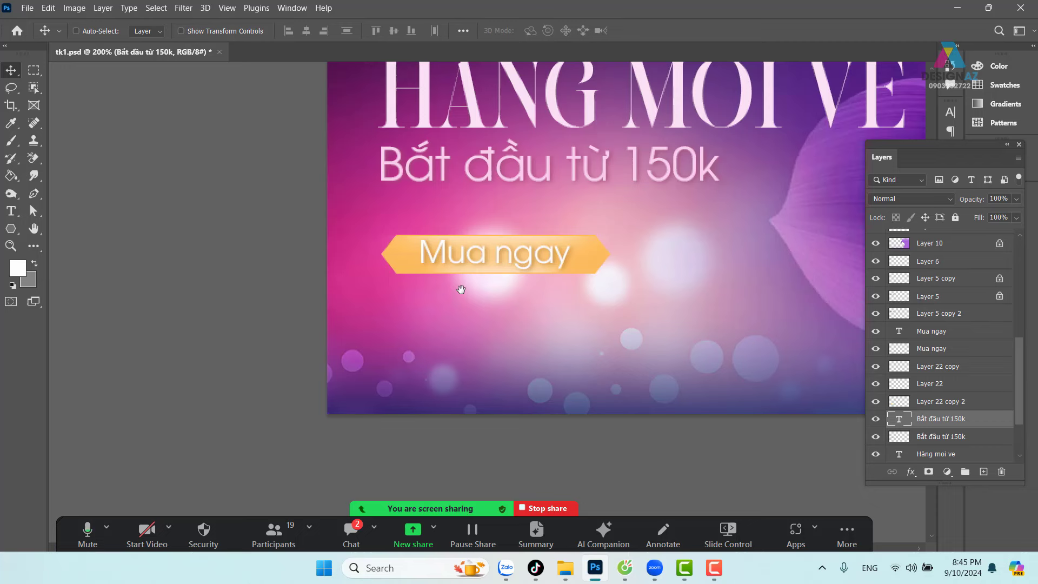
drag(401, 268, 401, 338)
key(ctrl+z)
right_click(405, 263)
click(422, 270)
drag(399, 294, 403, 361)
key(ctrl+z)
Make the lower button copy, Layer 22 copy 3, active and load its outline as a selection.
key(ctrl+plus)
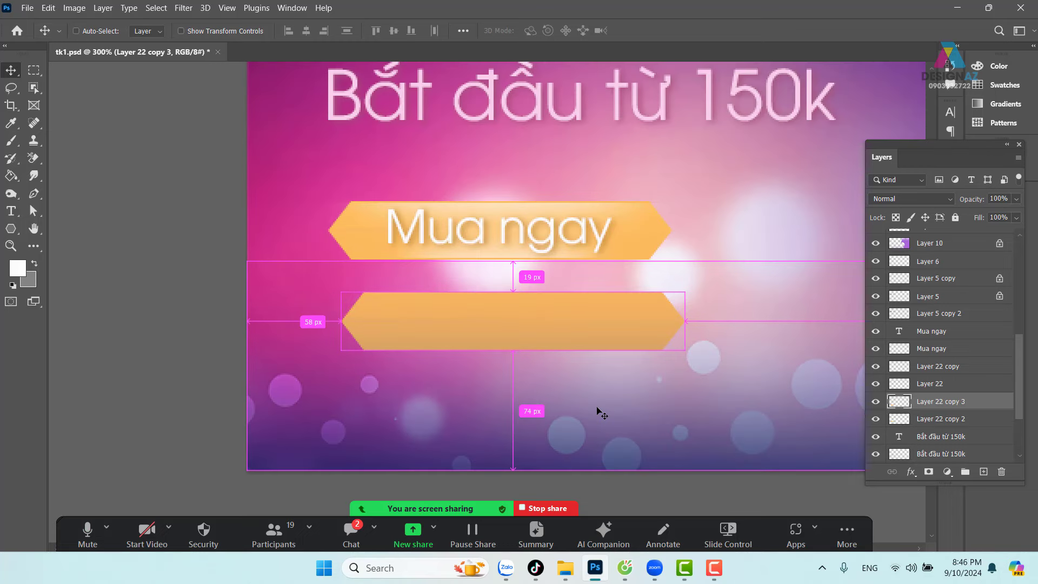
scroll(540, 368, right, 1)
scroll(444, 349, right, 3)
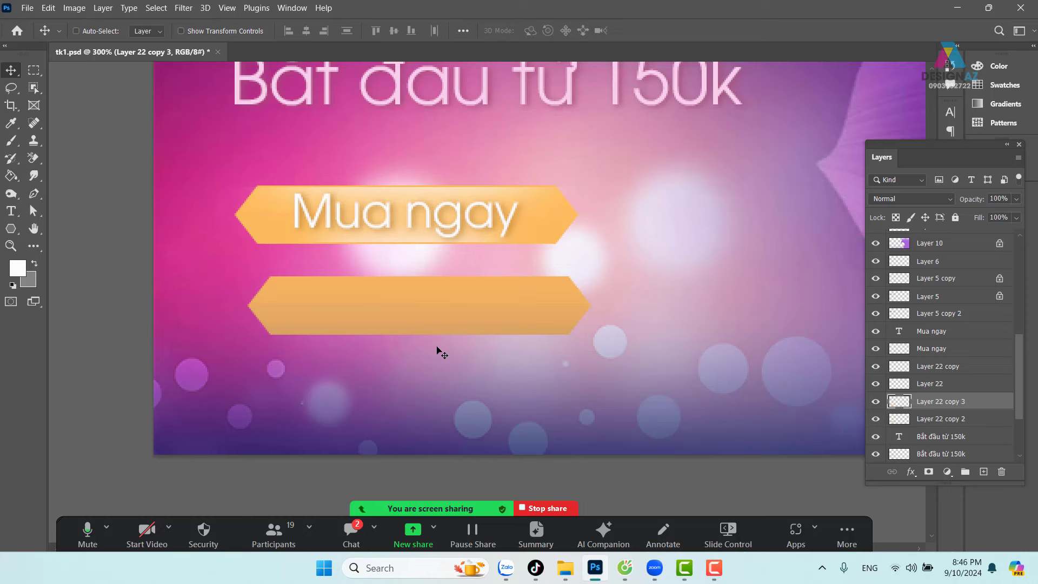
right_click(324, 304)
click(343, 310)
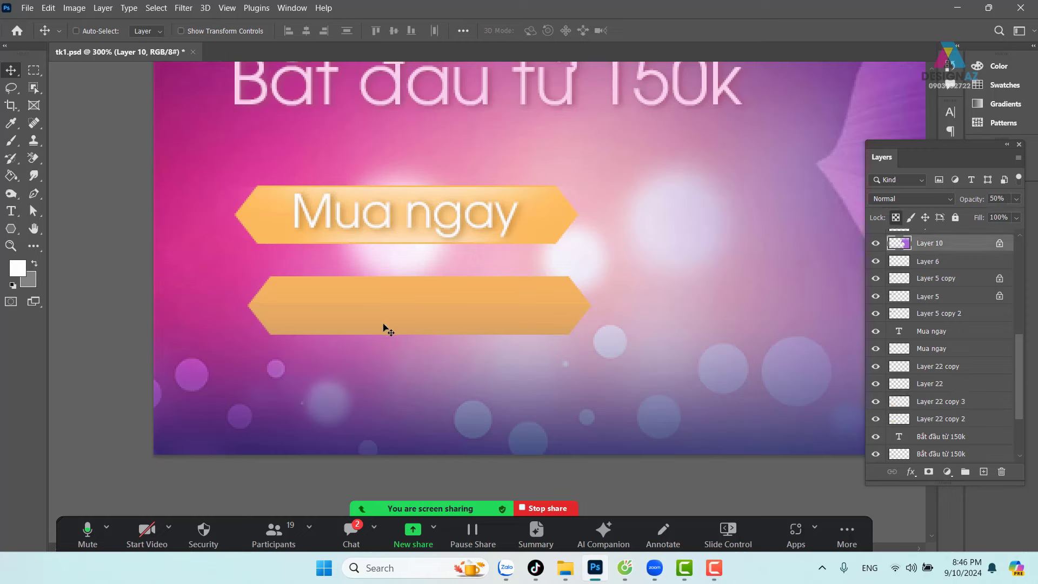
right_click(349, 303)
click(366, 312)
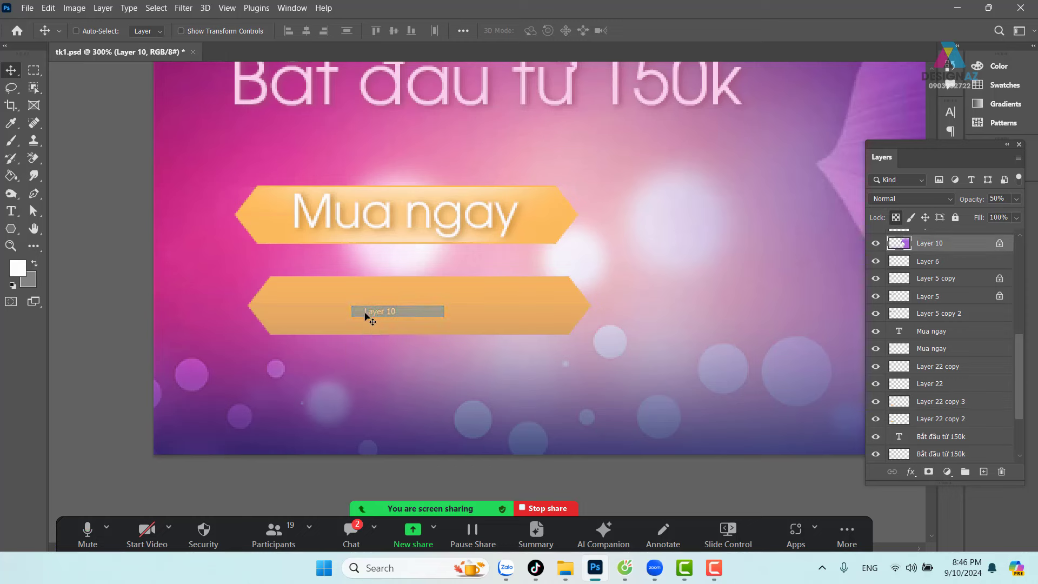
right_click(316, 305)
click(349, 323)
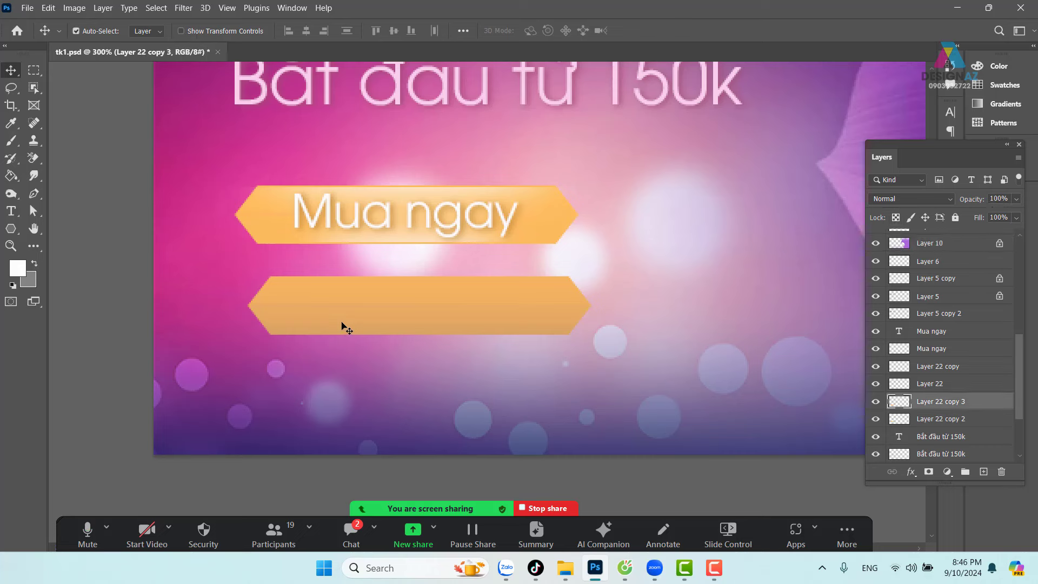
key(ctrl)
ctrl+click(906, 406)
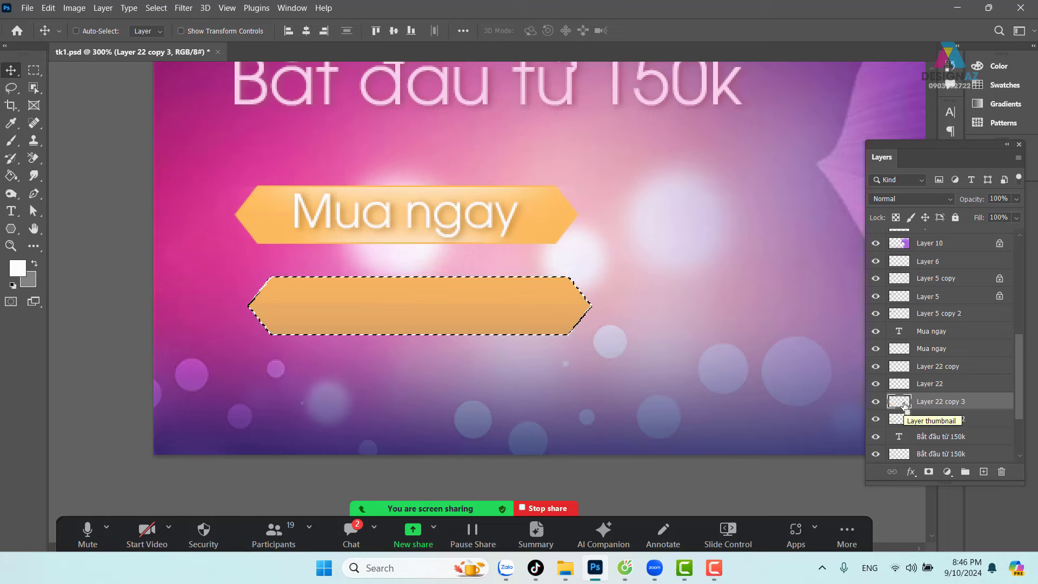
Shift the selection right and delete the orange fill, leaving only a thin chevron.
key(m)
key(Right)
key(Right)
key(Right)
key(Right)
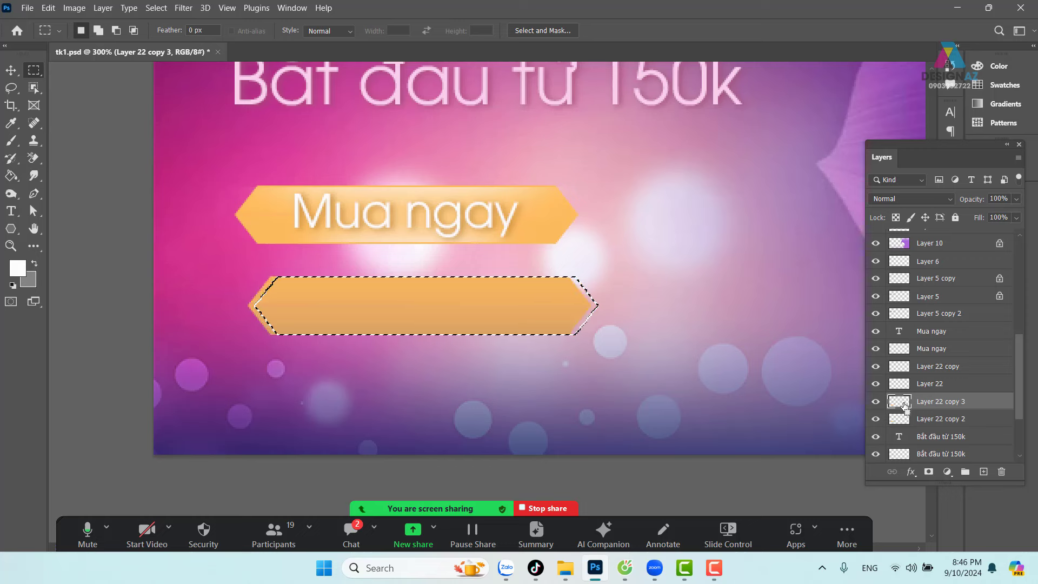
key(Right)
key(Right)
key(Right)
key(Right)
key(Right)
key(ctrl+plus)
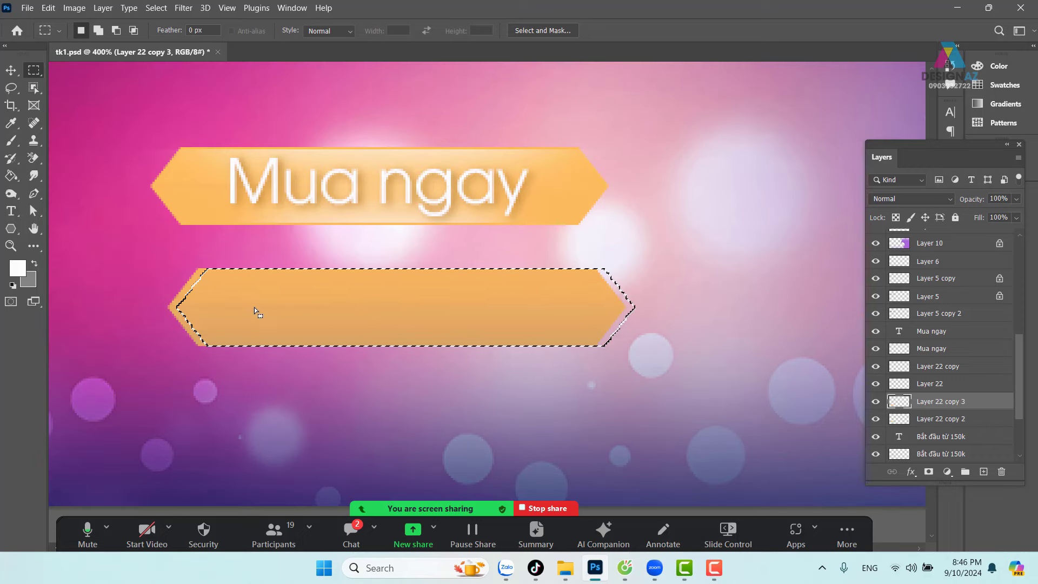
key(Delete)
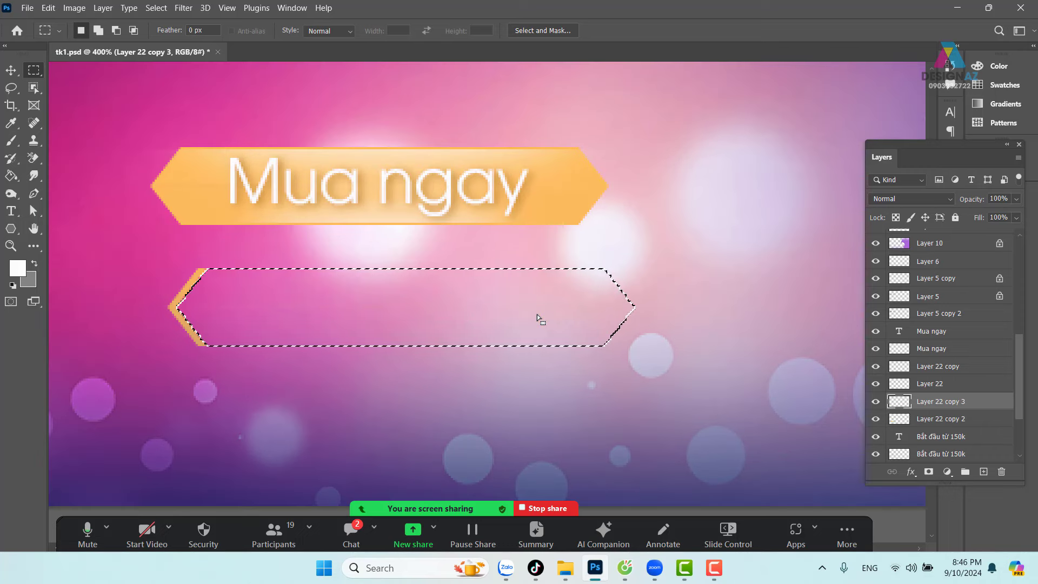
key(v)
key(ctrl+d)
key(m)
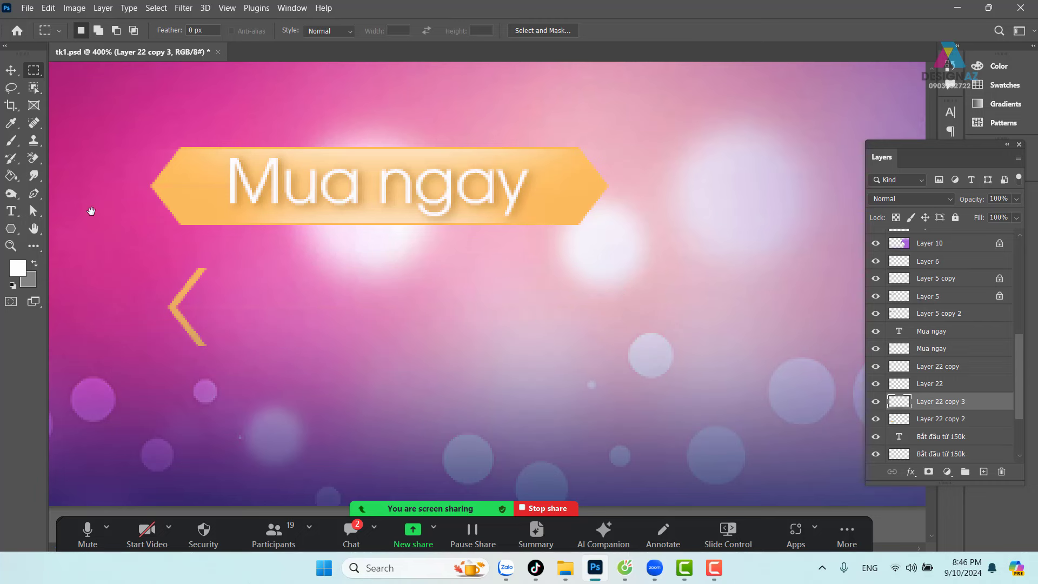
drag(202, 302, 370, 343)
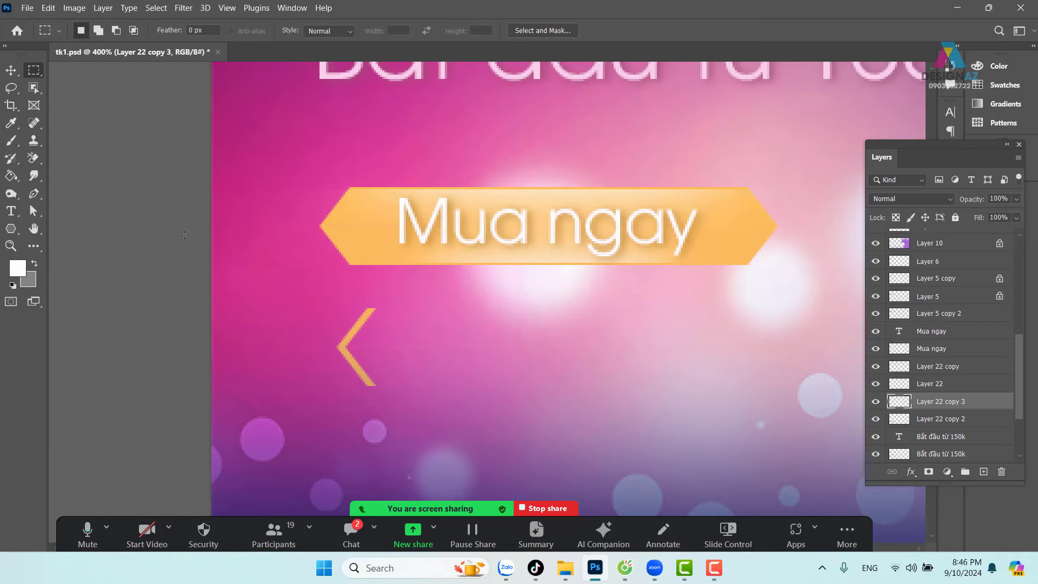
Move the chevron up and left and lock its transparent pixels.
click(11, 70)
drag(361, 340, 343, 320)
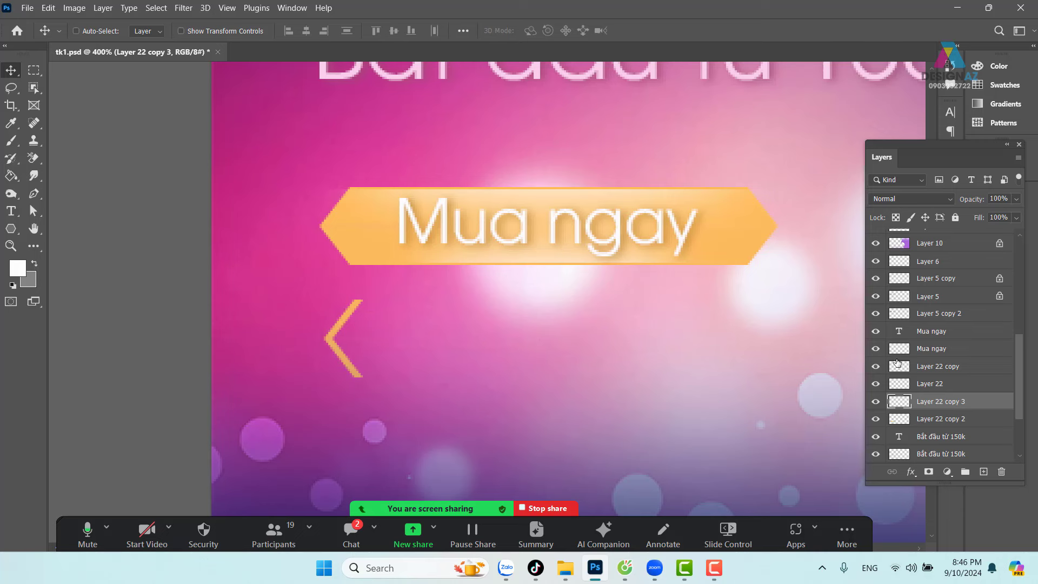
click(896, 217)
Recolour the chevron darker orange #cd8c37 and place it at the Mua ngay button's left end.
key(i)
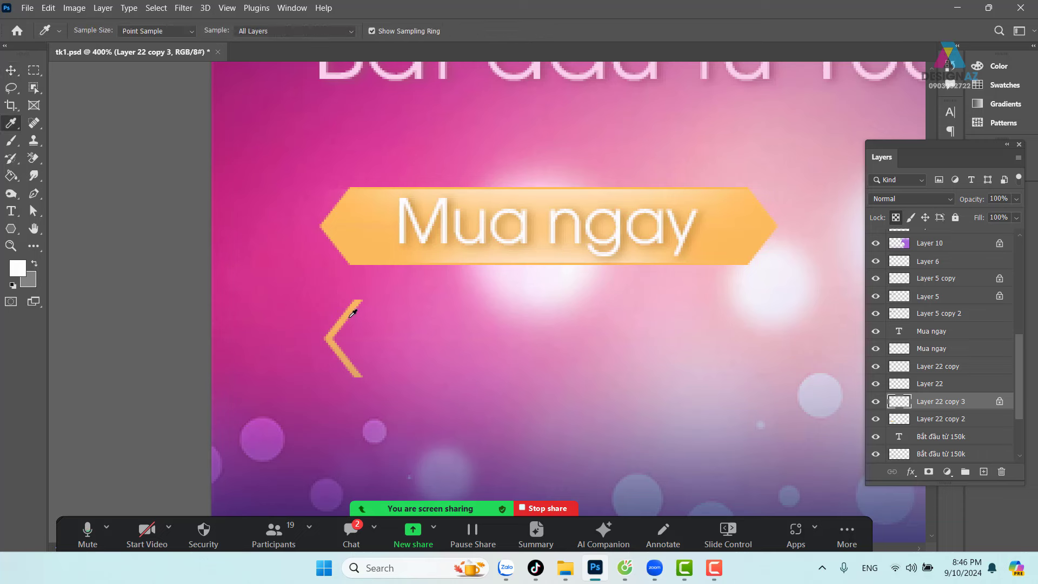
click(351, 312)
click(19, 267)
click(703, 241)
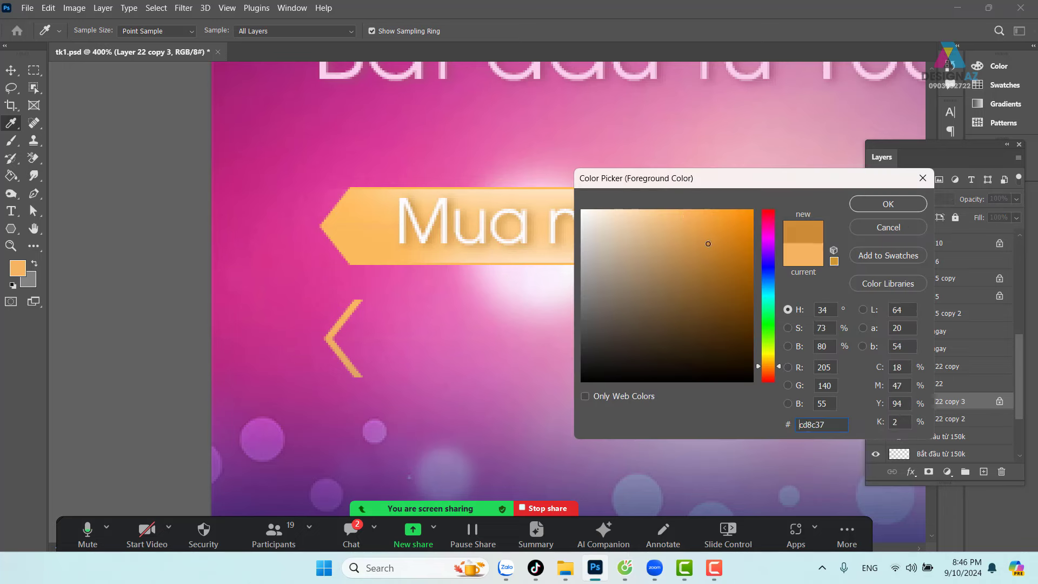
click(898, 205)
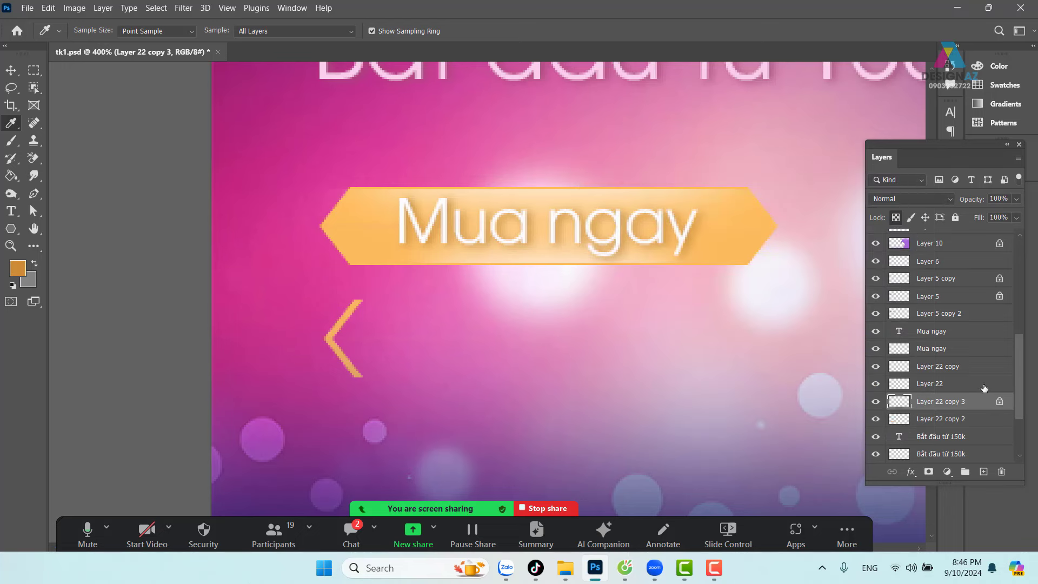
key(alt+BackSpace)
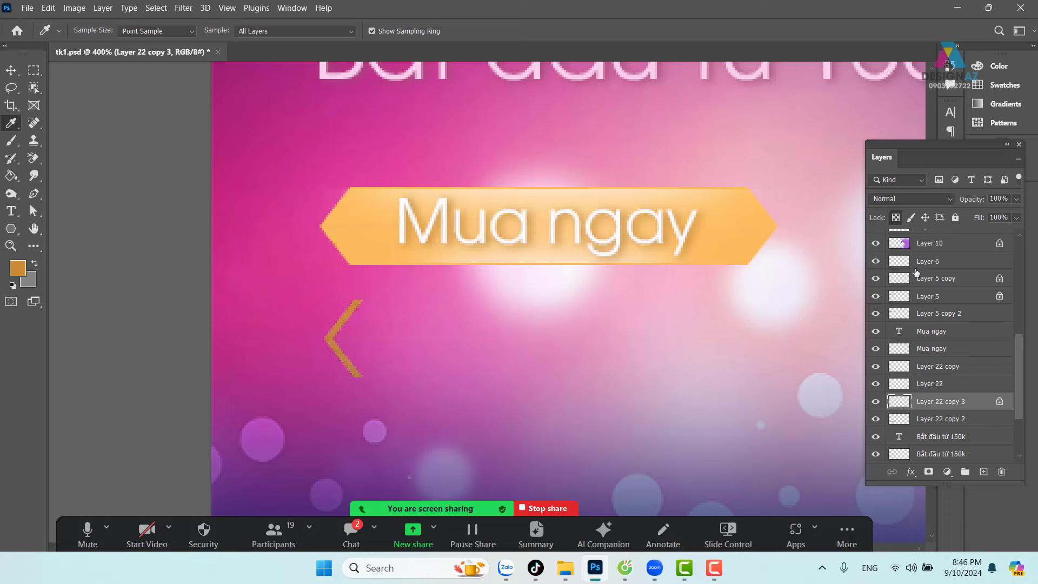
key(v)
mouse_move(355, 311)
mouse_down()
mouse_move(363, 278)
mouse_move(344, 220)
mouse_up()
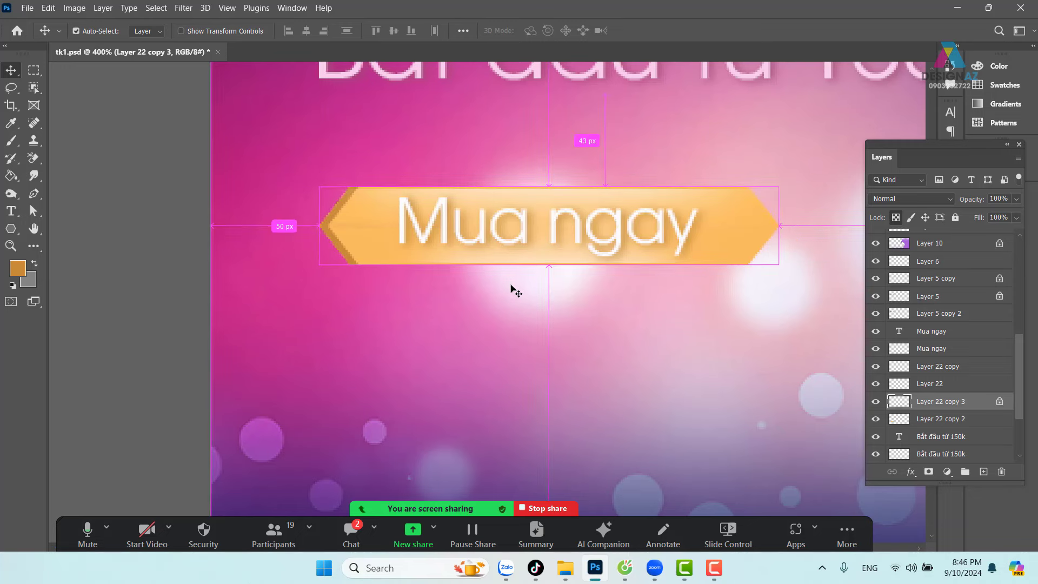
Feather a strip from the chevron's left edge to the M by 6 px, then deselect.
scroll(512, 290, up, 1)
drag(428, 230, 518, 246)
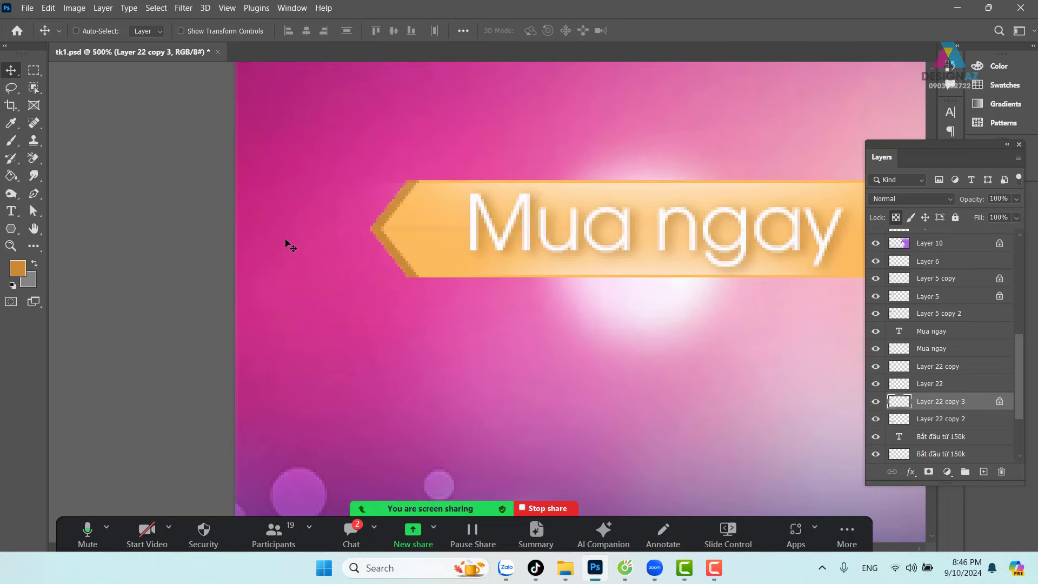
click(34, 69)
drag(236, 210, 510, 255)
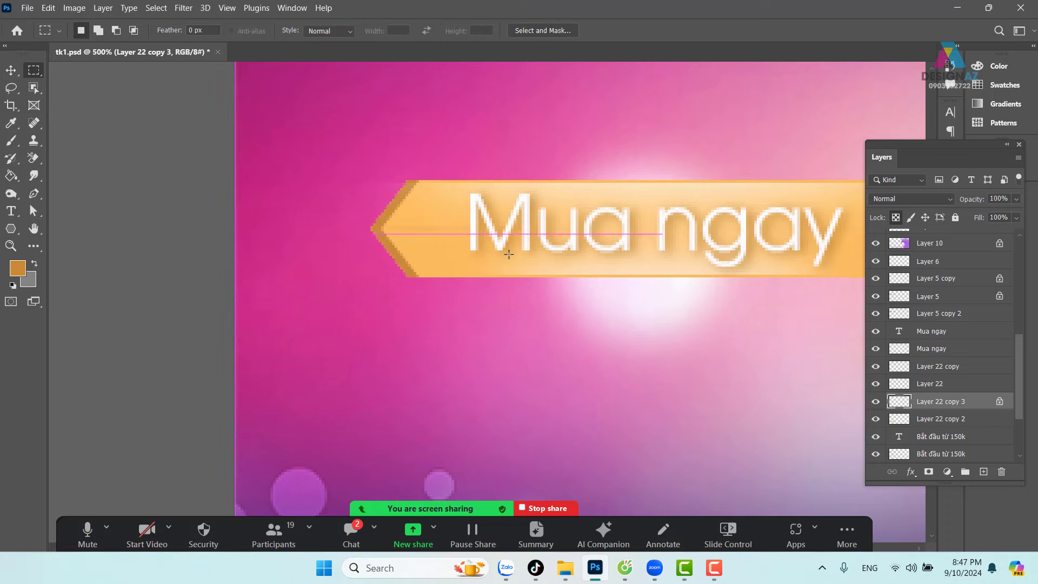
key(shift)
key(shift+F6)
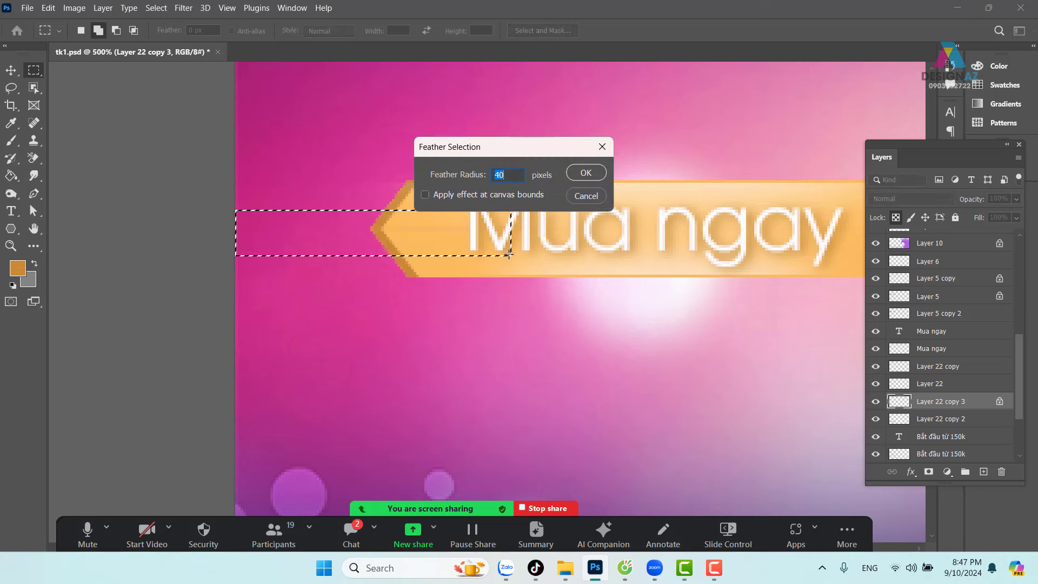
text(6)
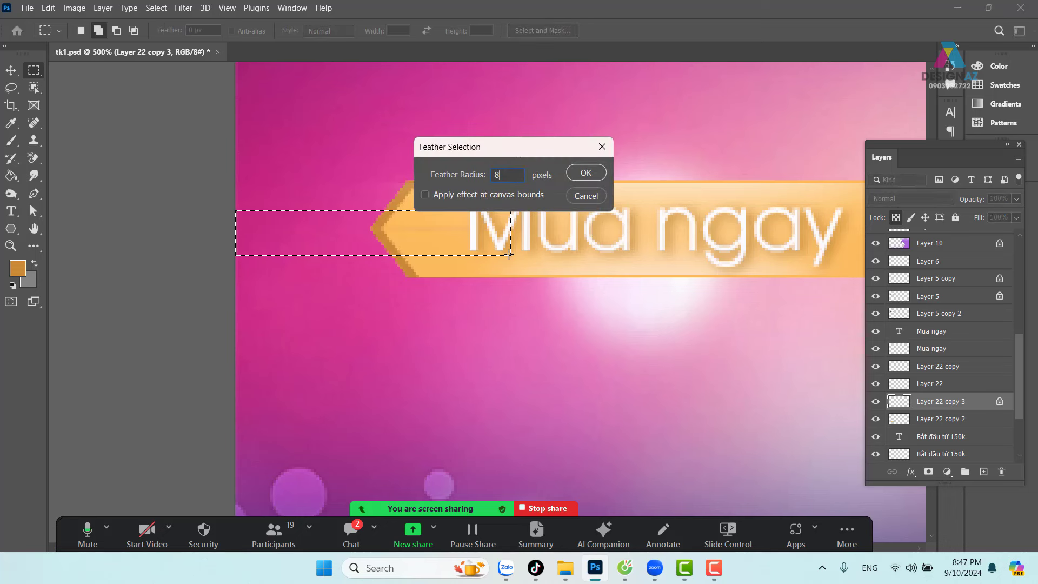
key(Return)
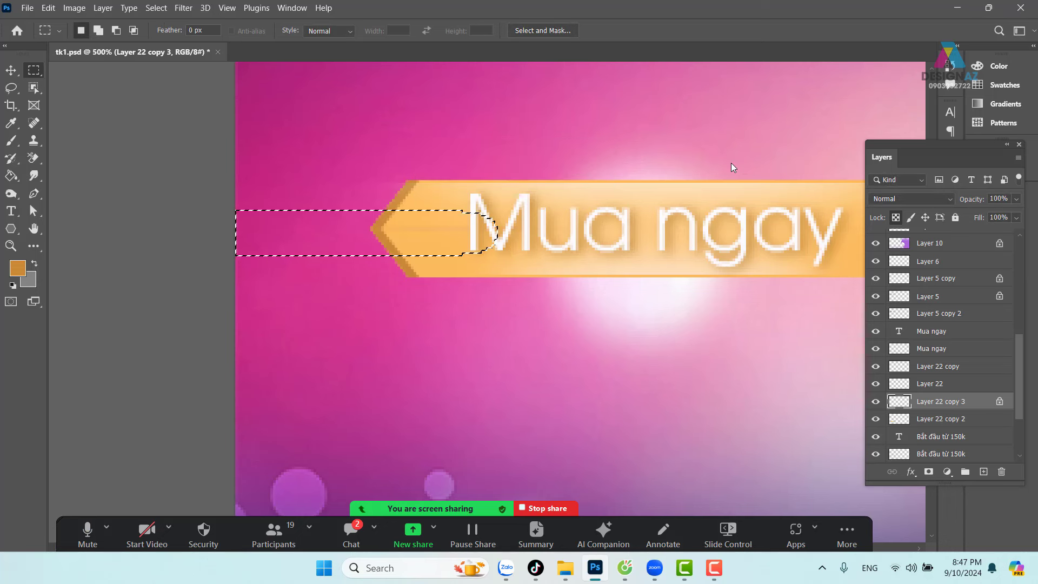
key(v)
key(ctrl+d)
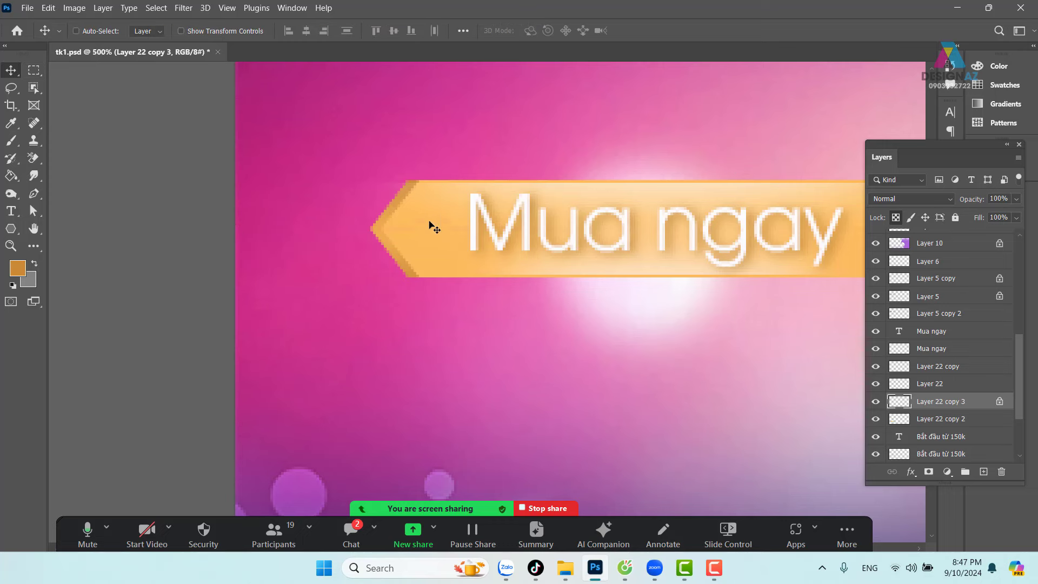
Zoom out and pan to view the whole banner.
key(ctrl+minus)
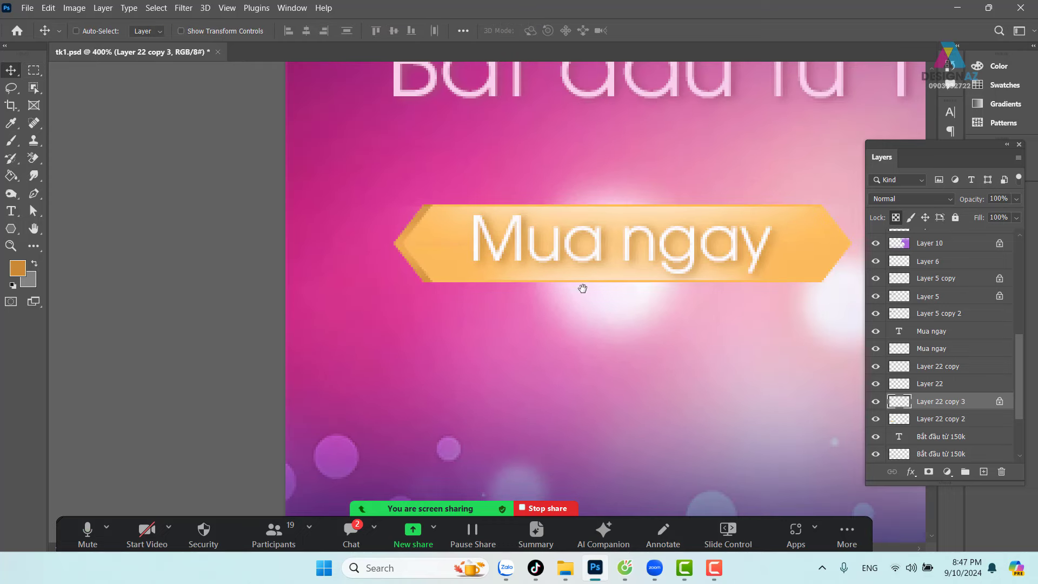
drag(581, 287, 386, 322)
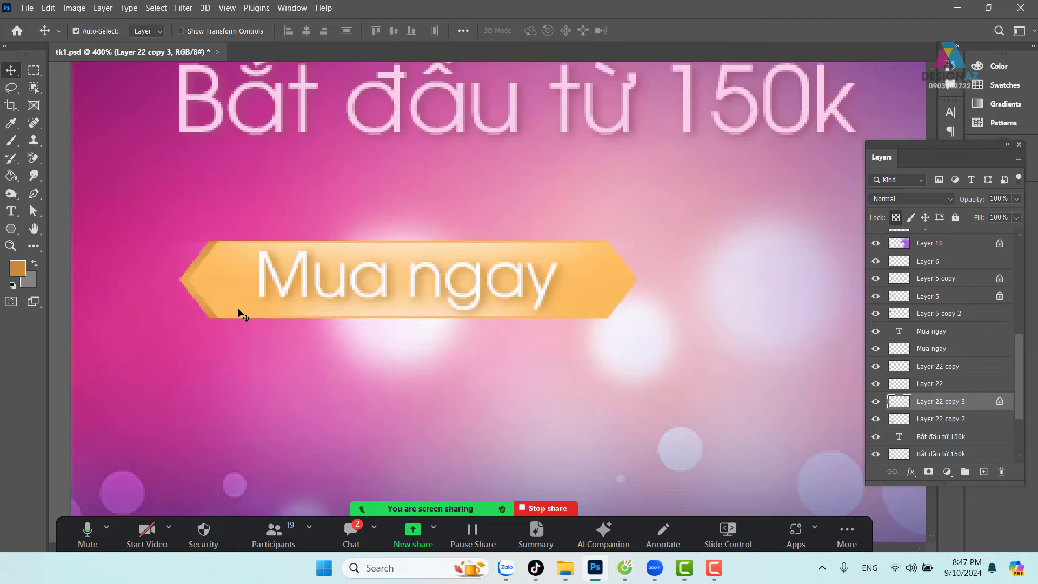
key(ctrl+minus)
key(ctrl+minus)
mouse_move(362, 307)
mouse_down()
mouse_move(335, 306)
mouse_move(549, 329)
mouse_move(573, 343)
mouse_up()
Flip the copied chevron horizontally and place it at the Mua ngay button's right end.
key(ctrl+t)
right_click(527, 292)
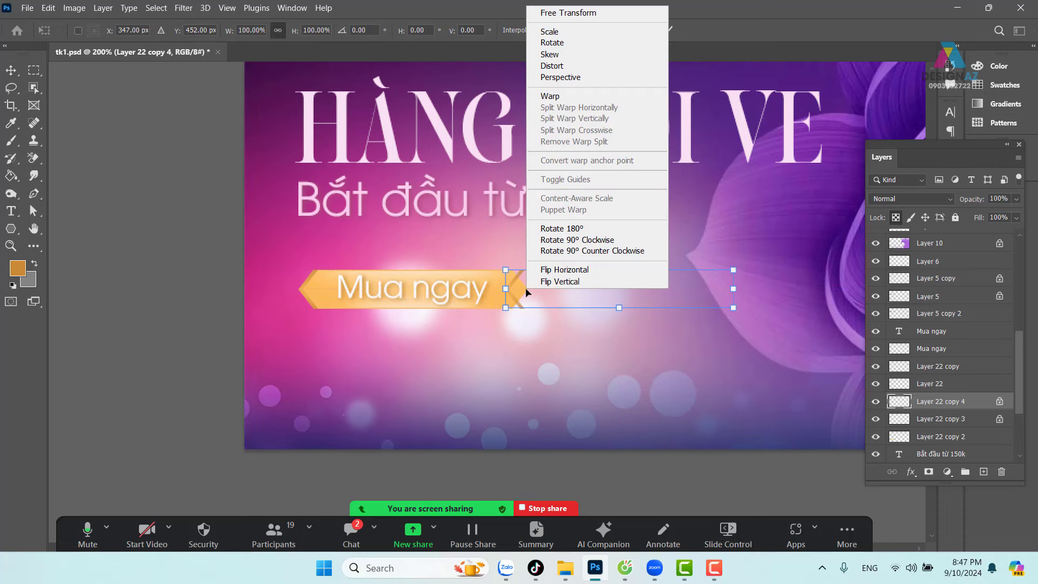
click(583, 277)
drag(719, 303, 518, 311)
key(Return)
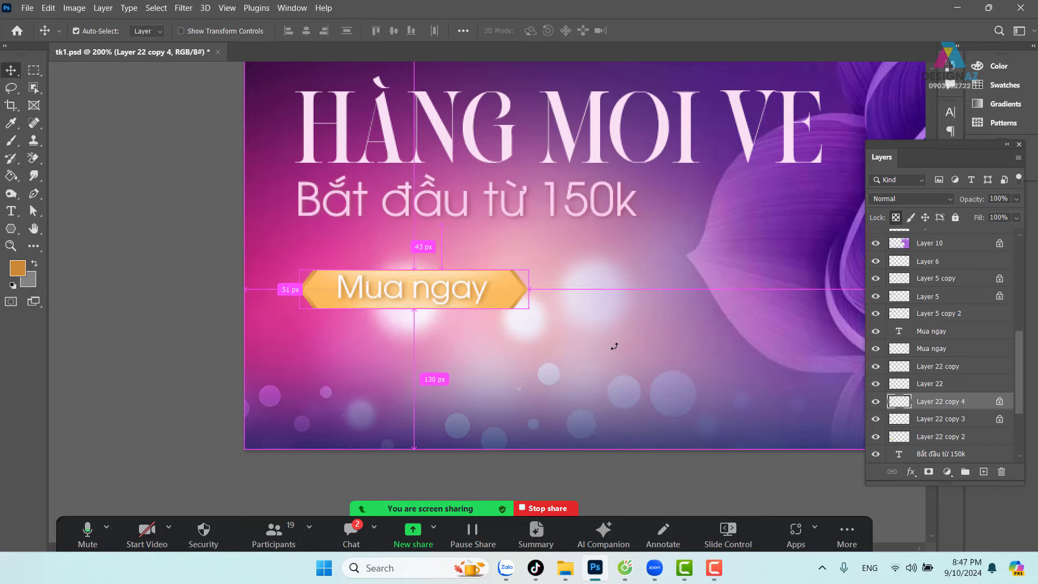
Set Layer 22 copy 4 to 50% opacity and recentre the banner at 100%.
key(ctrl+plus)
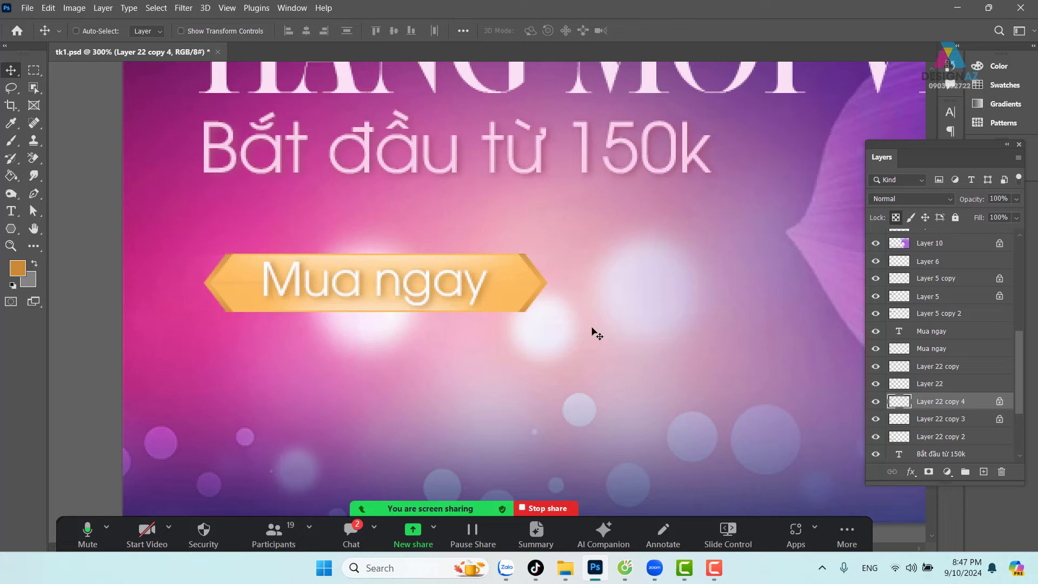
key(5)
key(ctrl+minus)
key(ctrl+minus)
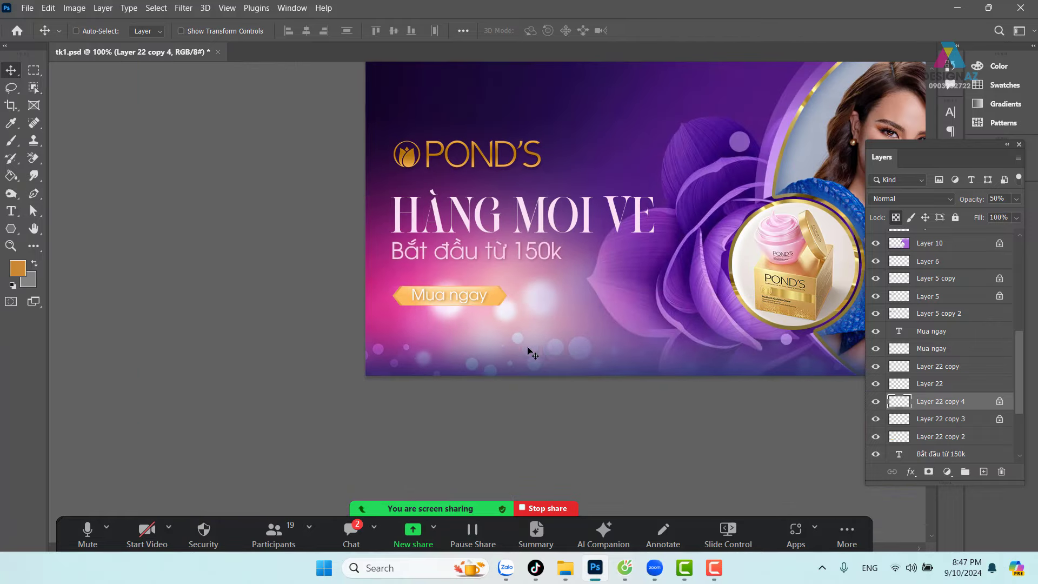
drag(585, 306, 500, 310)
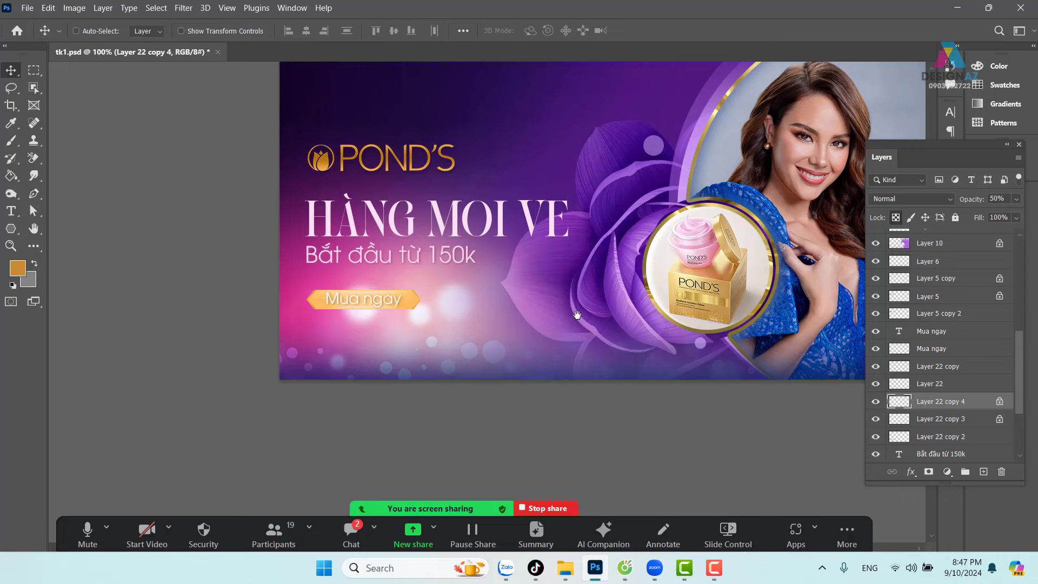
drag(577, 319, 461, 346)
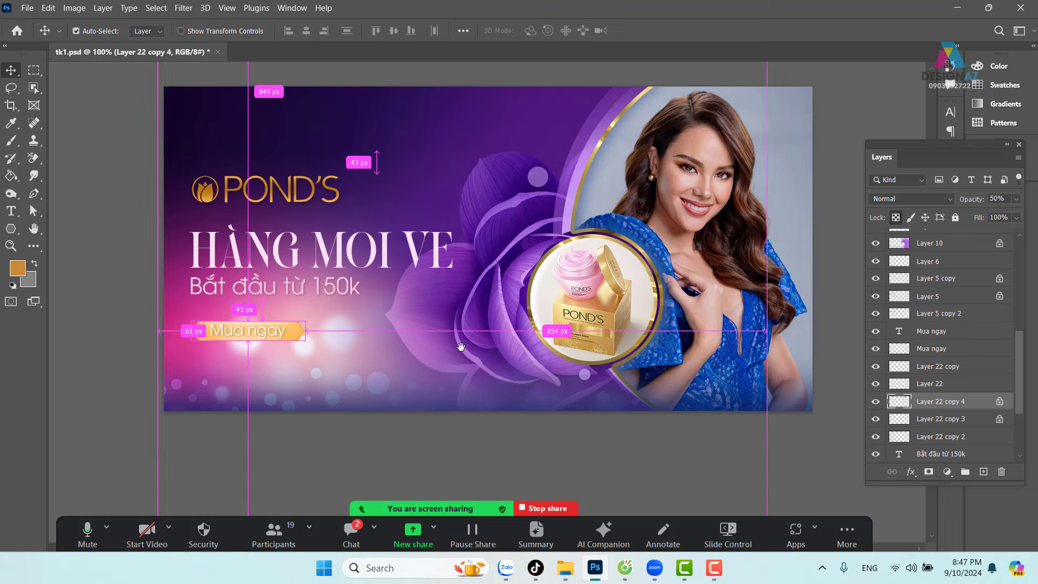
Browse to the texture folder under New Volume (E:) > thuvienanh > Backgroud.
key(ctrl+o)
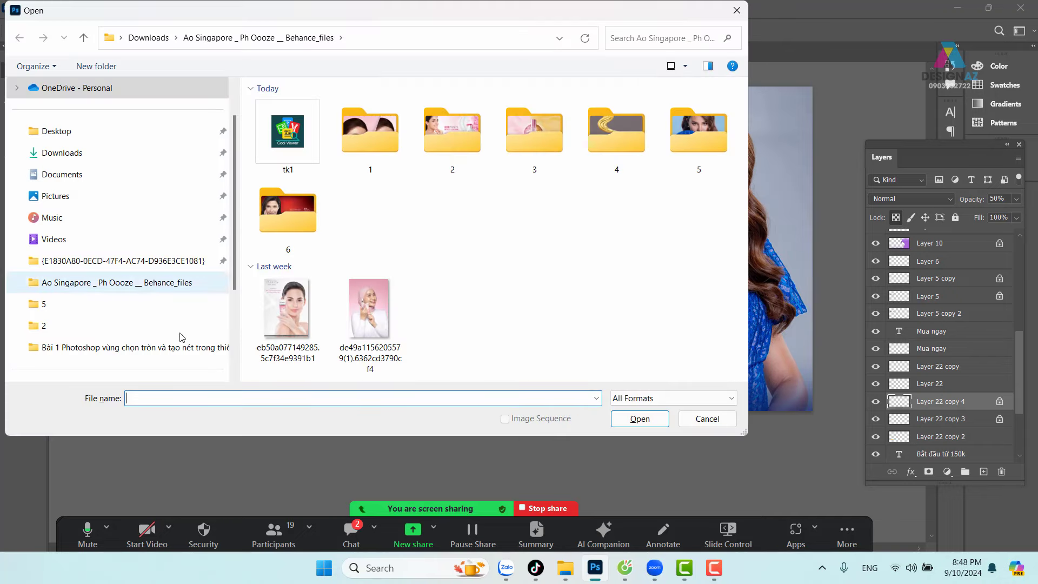
scroll(162, 335, down, 3)
click(130, 327)
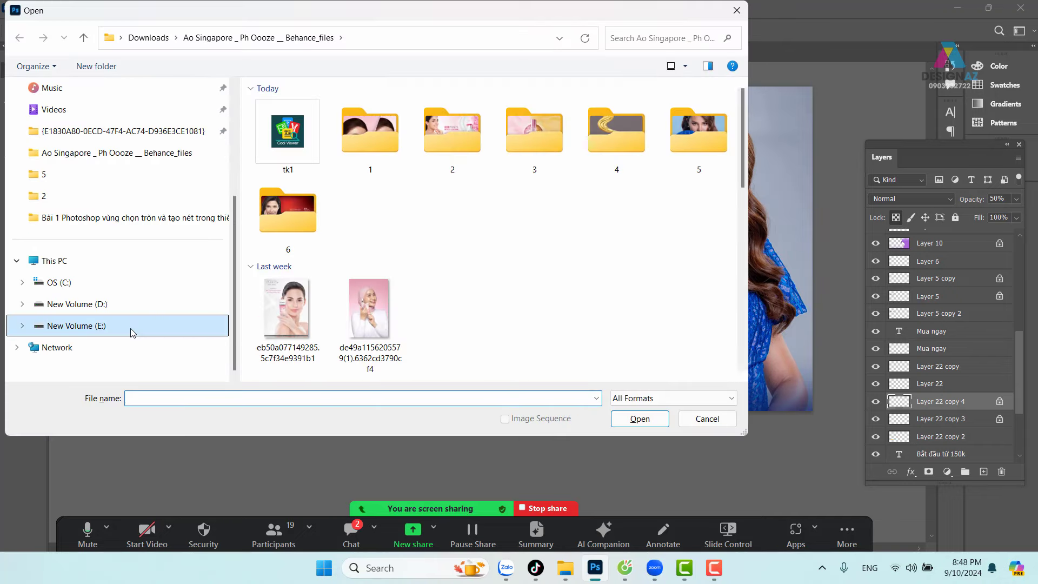
scroll(541, 233, down, 5)
scroll(555, 226, up, 2)
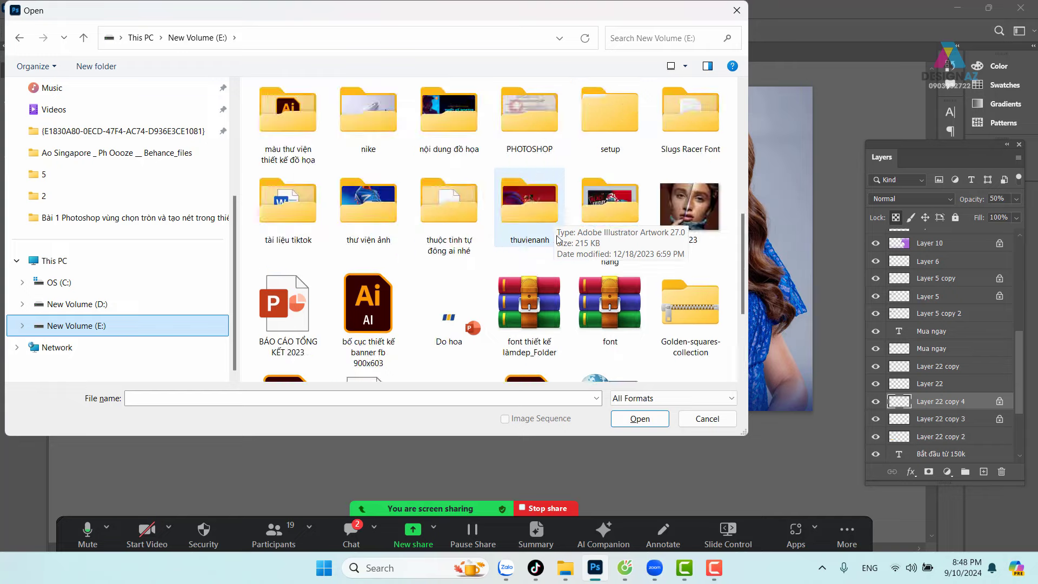
scroll(559, 240, down, 2)
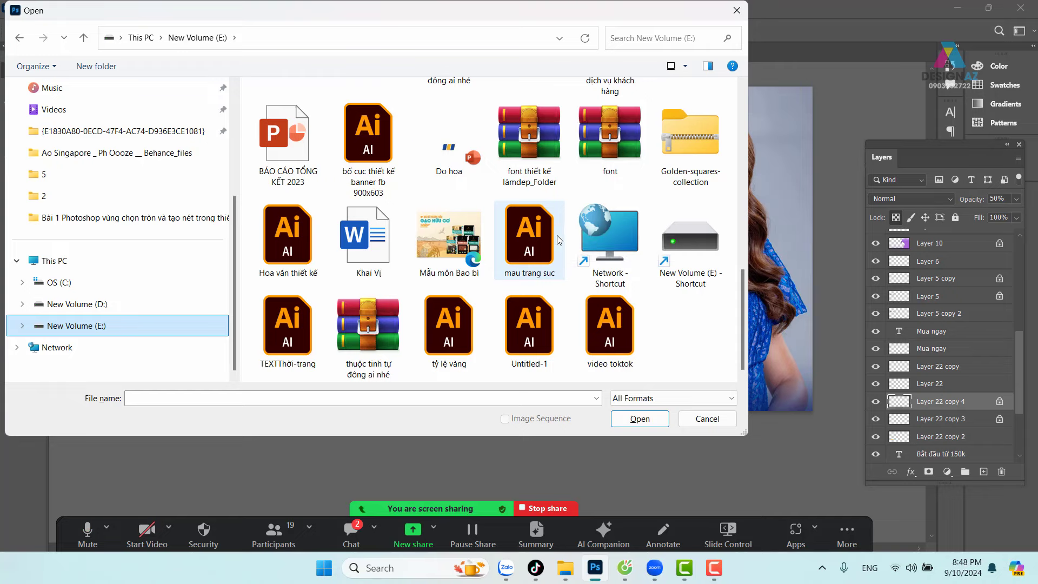
scroll(559, 239, up, 2)
double_click(546, 200)
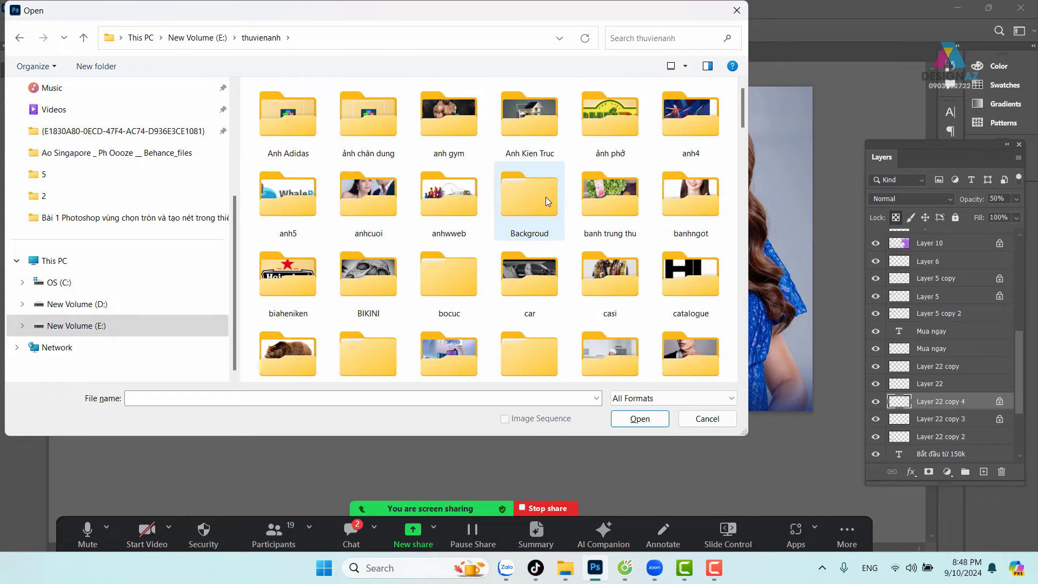
double_click(539, 215)
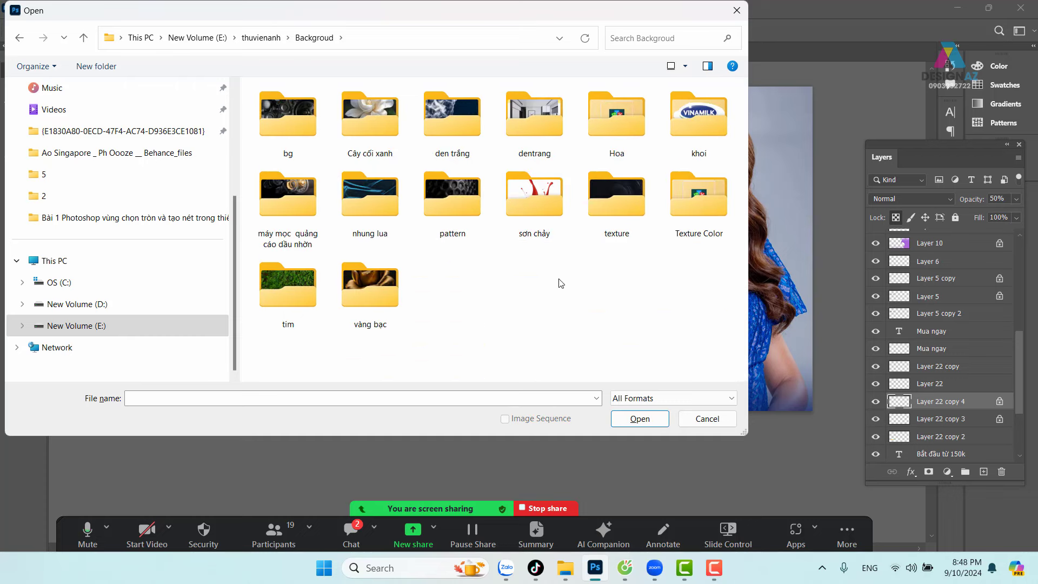
double_click(628, 213)
Find transformerslensflare31 in the texture folder and open it.
scroll(582, 202, down, 2)
scroll(582, 203, down, 3)
scroll(582, 203, down, 5)
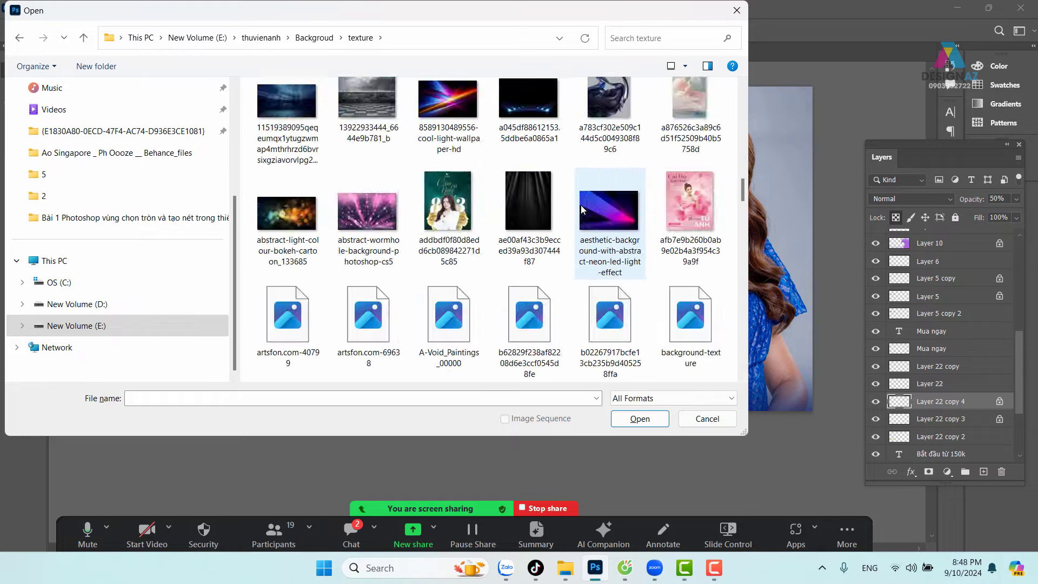
scroll(579, 206, down, 5)
scroll(579, 207, down, 5)
scroll(578, 209, down, 5)
scroll(579, 208, down, 5)
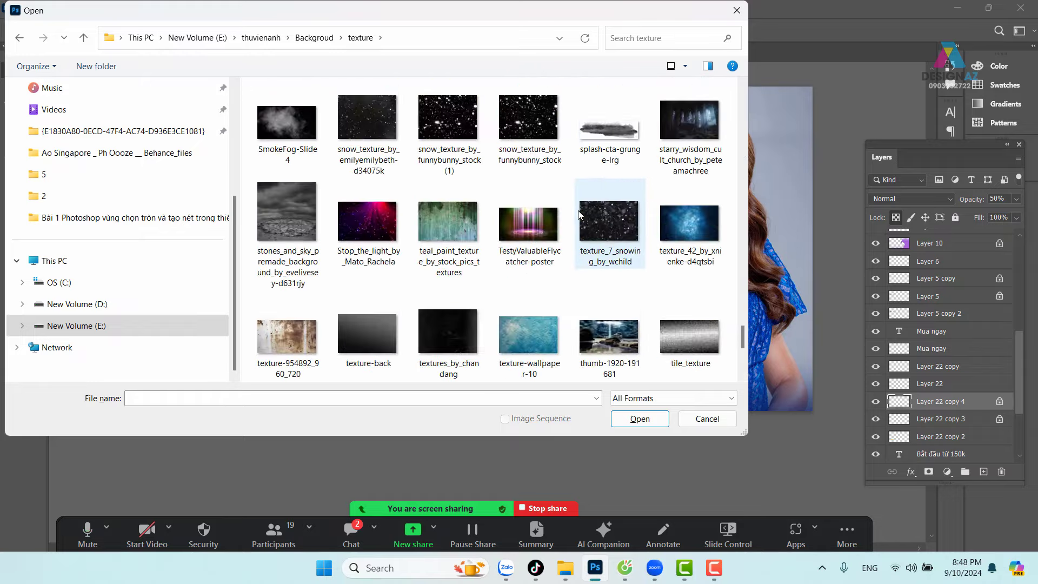
scroll(578, 209, down, 5)
scroll(579, 209, down, 3)
click(540, 89)
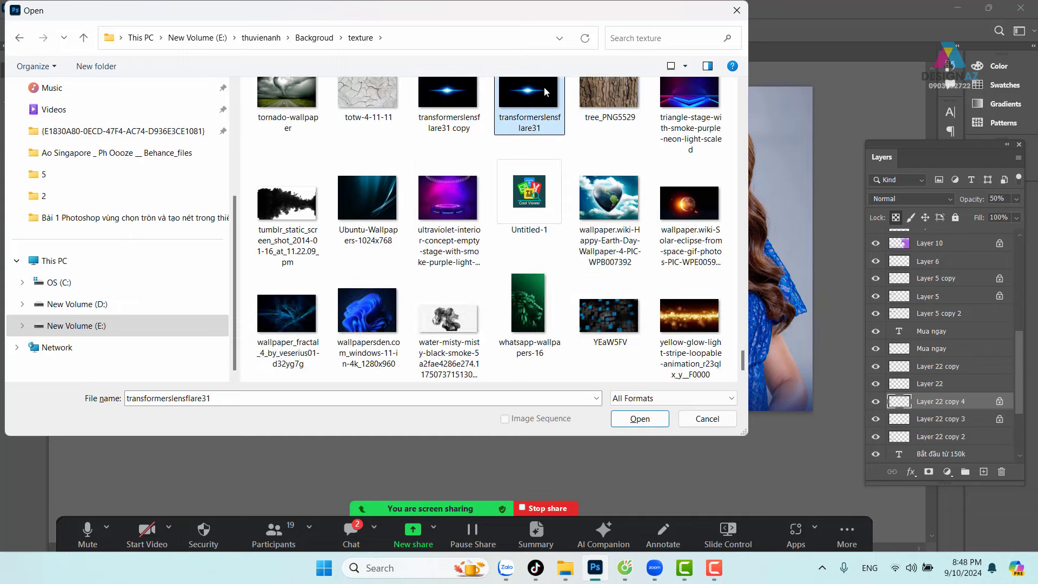
click(644, 419)
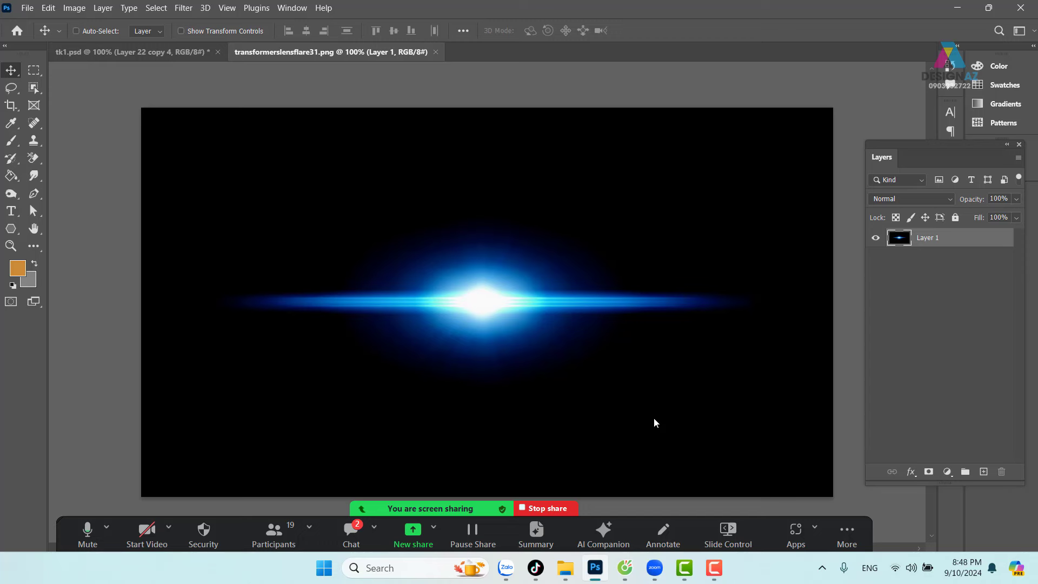
Paste the whole lens flare image into tk1.psd and shift it left and up.
key(ctrl+a)
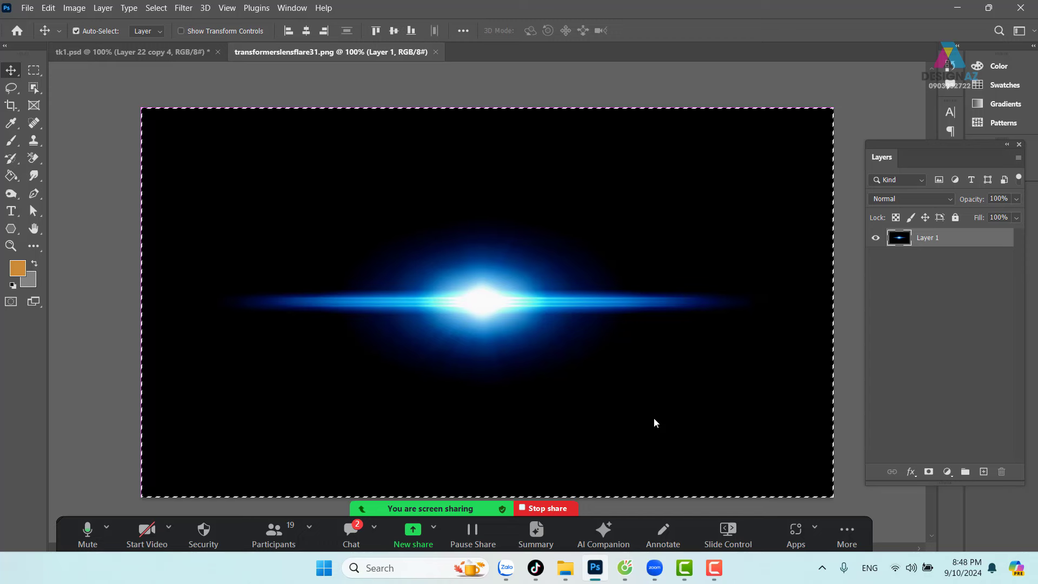
click(177, 52)
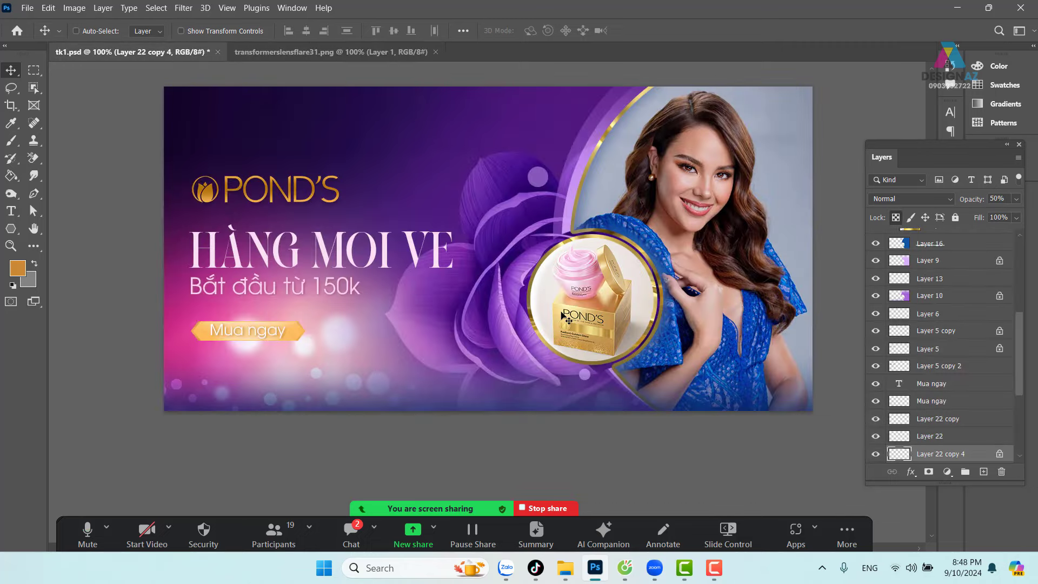
key(ctrl+v)
mouse_move(546, 333)
mouse_down()
mouse_move(390, 245)
mouse_move(389, 274)
mouse_up()
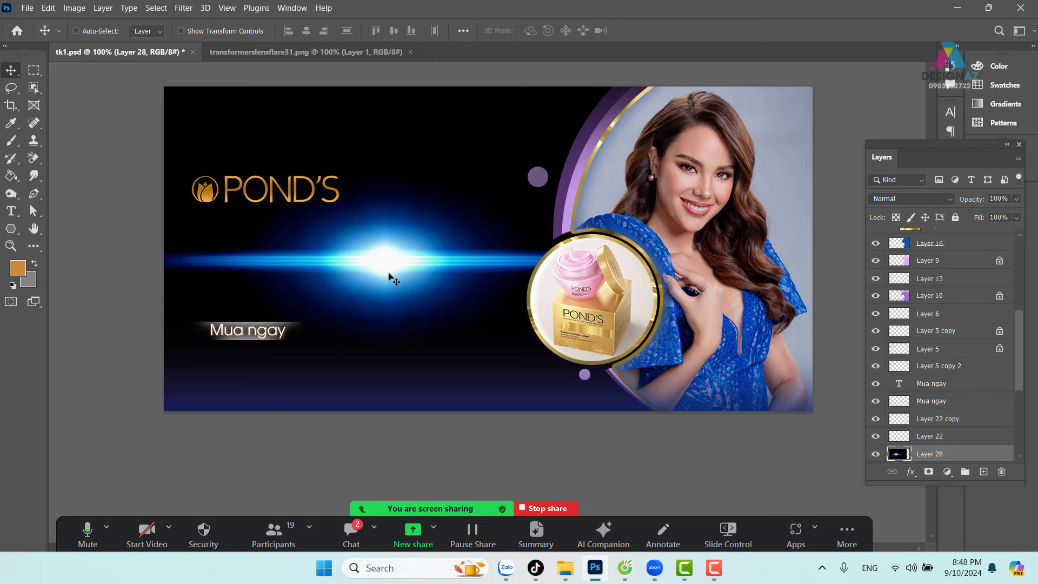
Set Layer 28's blend mode to Screen and nudge the flare down slightly.
click(941, 198)
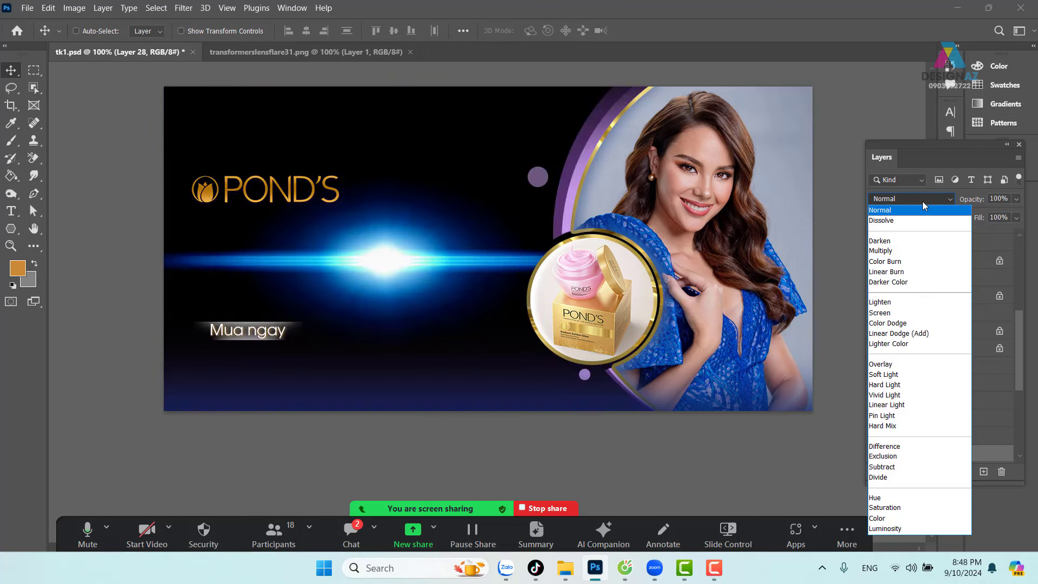
click(922, 208)
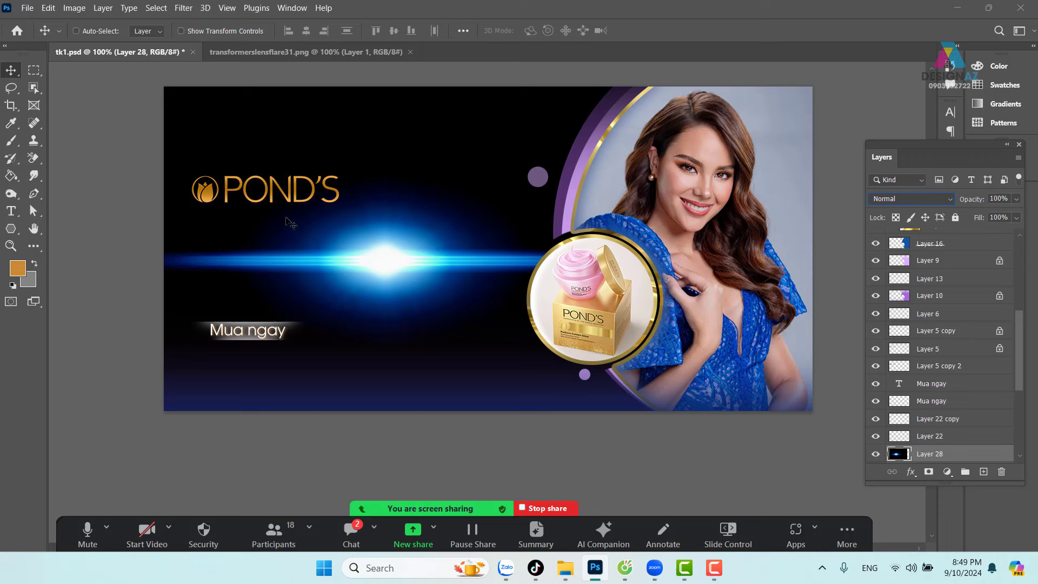
click(929, 207)
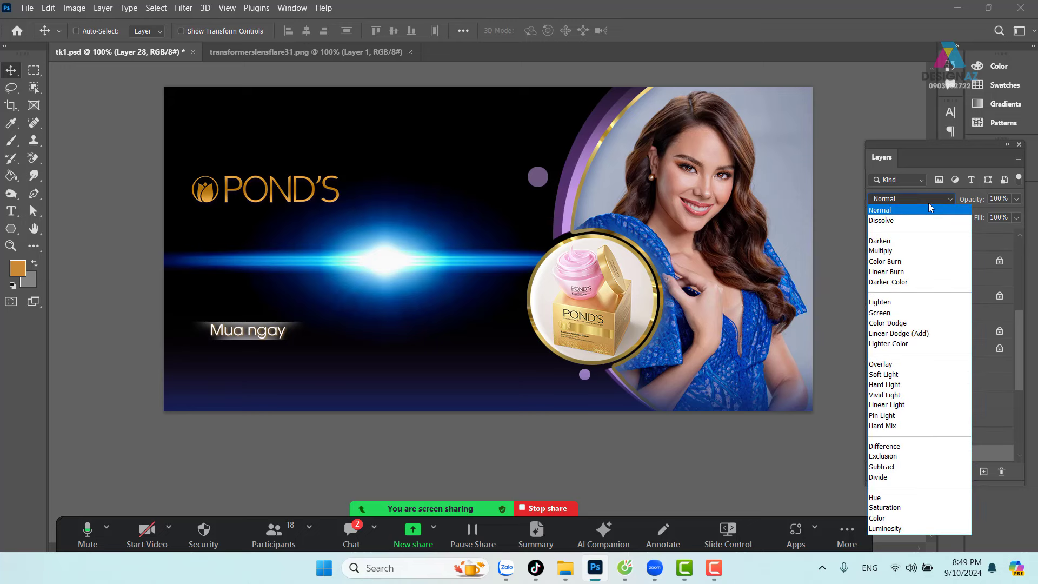
click(897, 313)
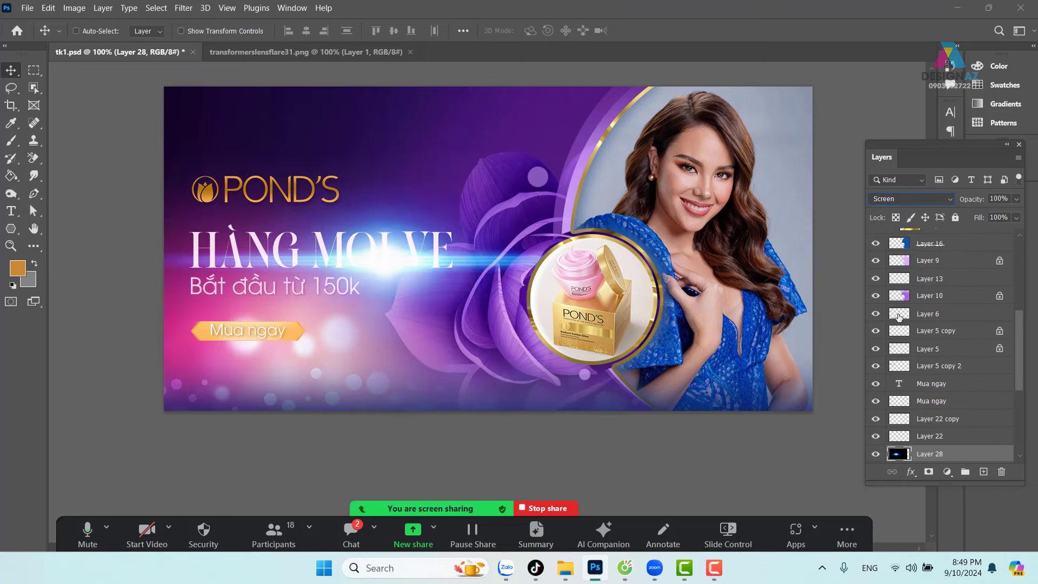
drag(443, 280, 434, 294)
Scale the flare to about 33% on the product circle's top rim and bring it to front.
key(ctrl+t)
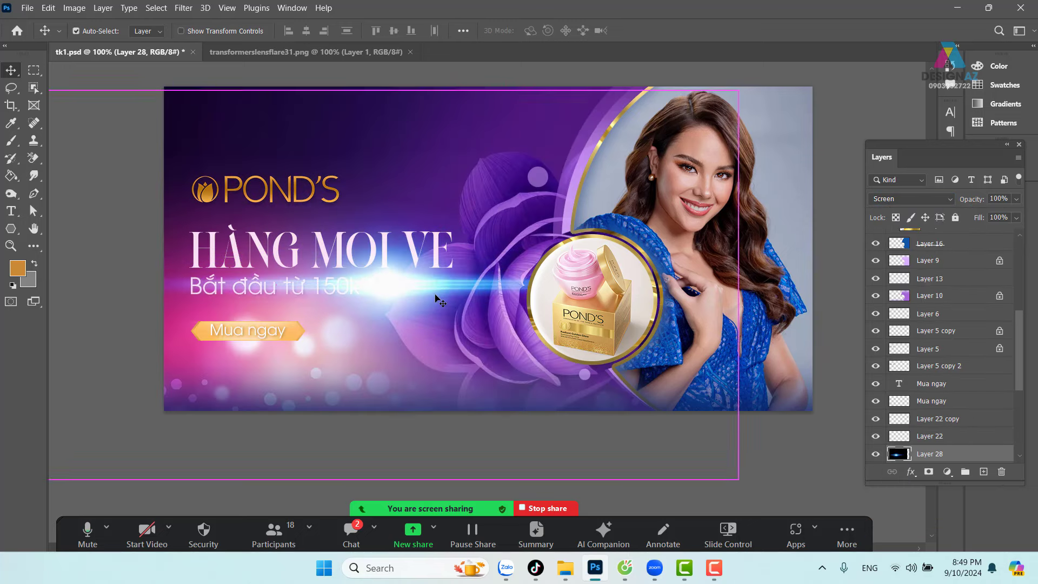
drag(738, 89, 382, 290)
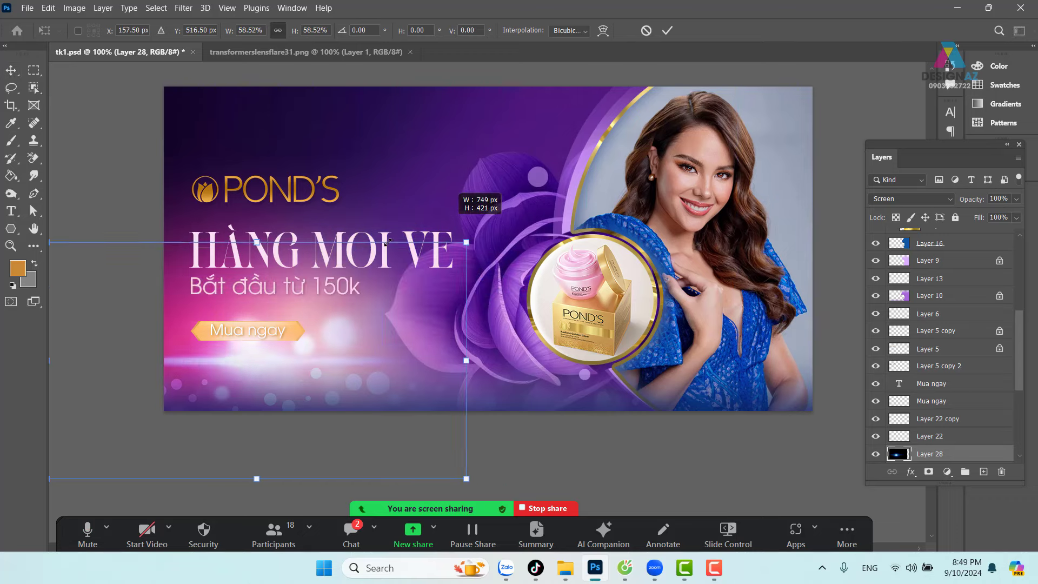
drag(301, 327, 386, 177)
drag(483, 130, 371, 160)
mouse_move(304, 216)
mouse_down()
mouse_move(323, 270)
mouse_move(317, 265)
mouse_up()
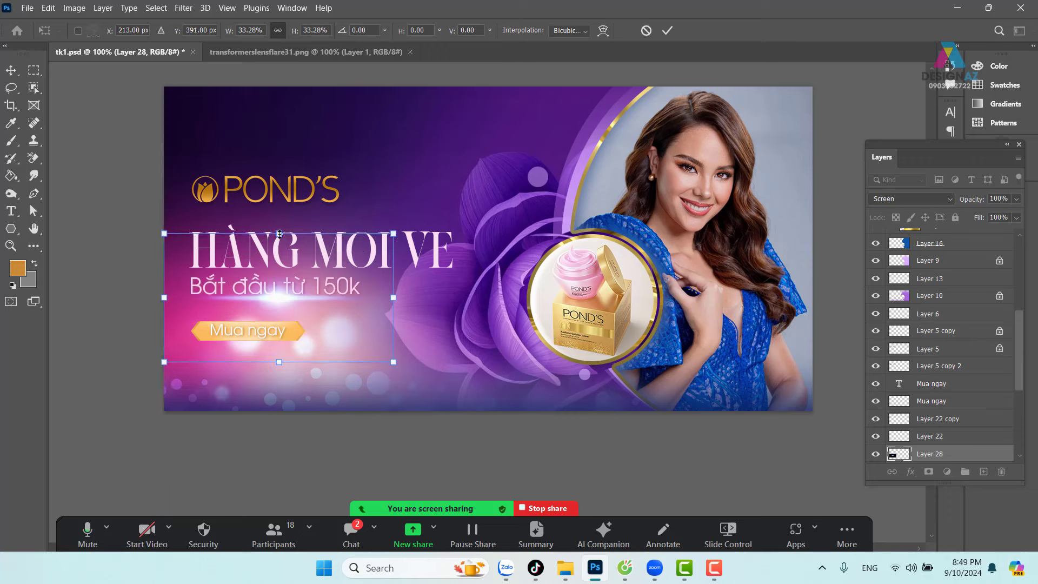
mouse_move(280, 234)
mouse_down()
mouse_move(307, 209)
mouse_move(639, 246)
mouse_move(616, 285)
mouse_up()
key(Return)
key(ctrl+shift+bracketright)
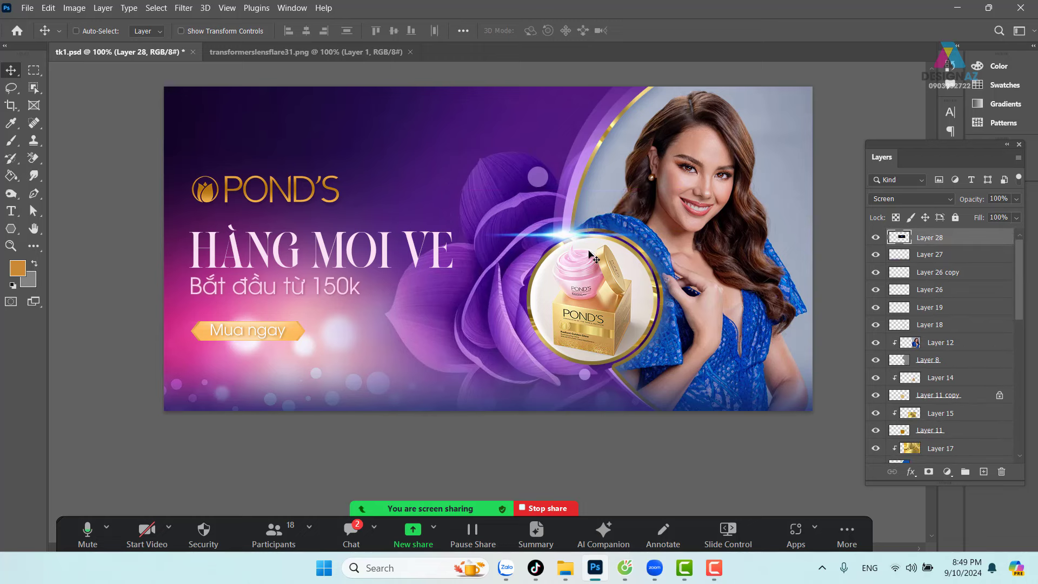
Narrow the flare, then duplicate it and rotate the copy 90 degrees.
key(ctrl+t)
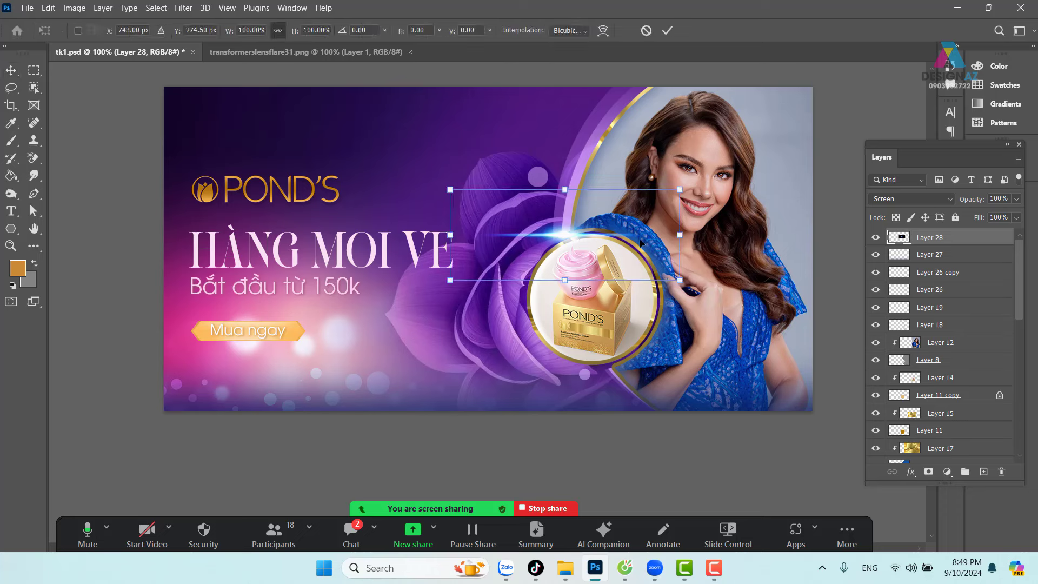
drag(679, 235, 609, 231)
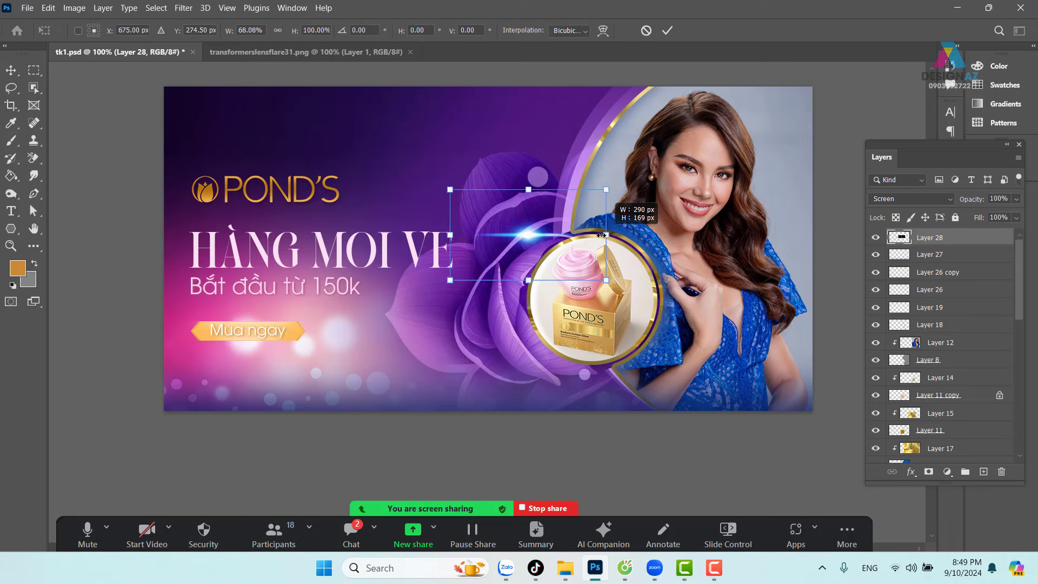
key(Return)
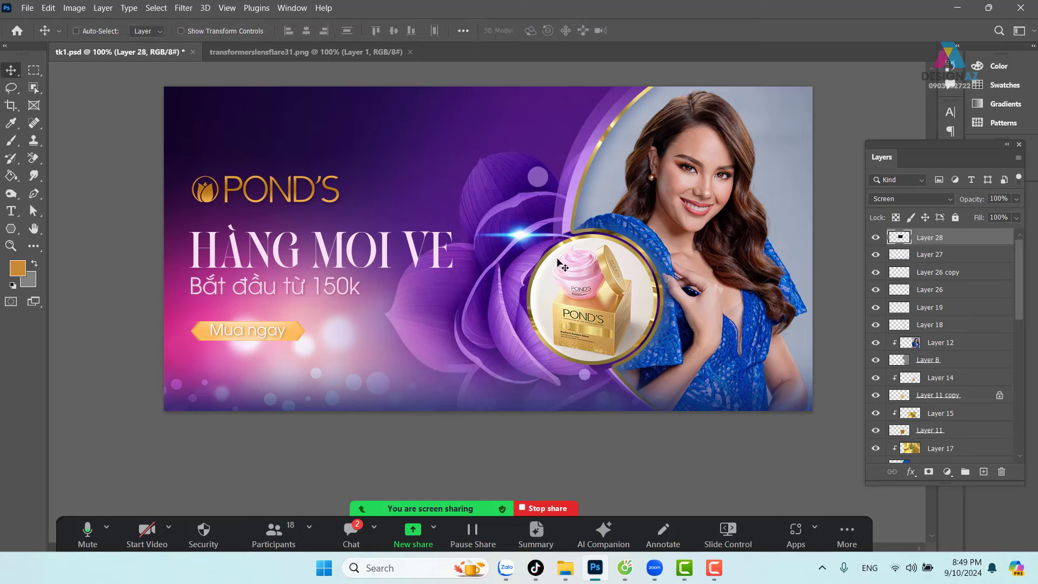
key(ctrl+j)
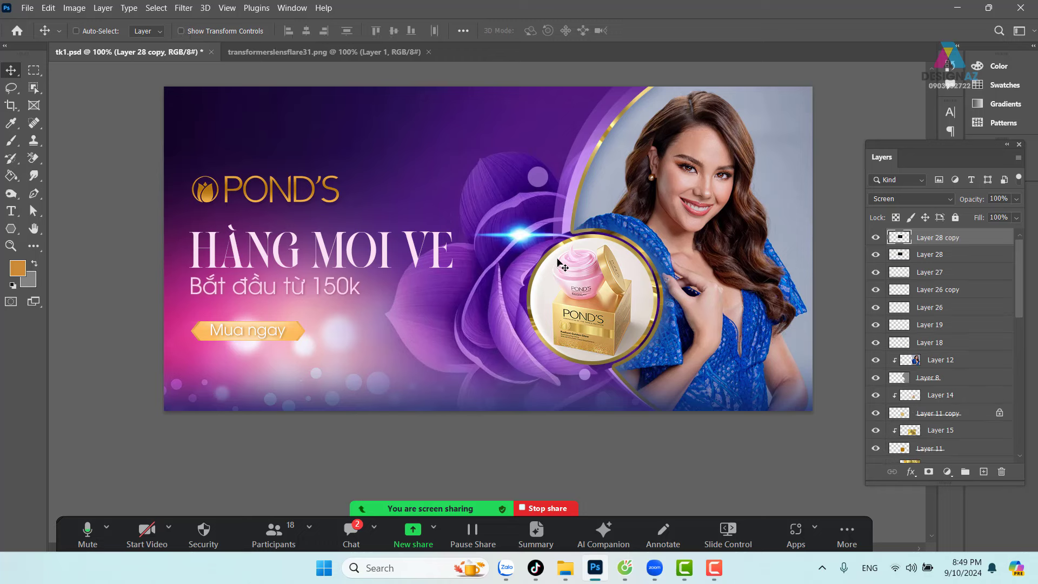
key(ctrl+t)
drag(585, 220, 553, 292)
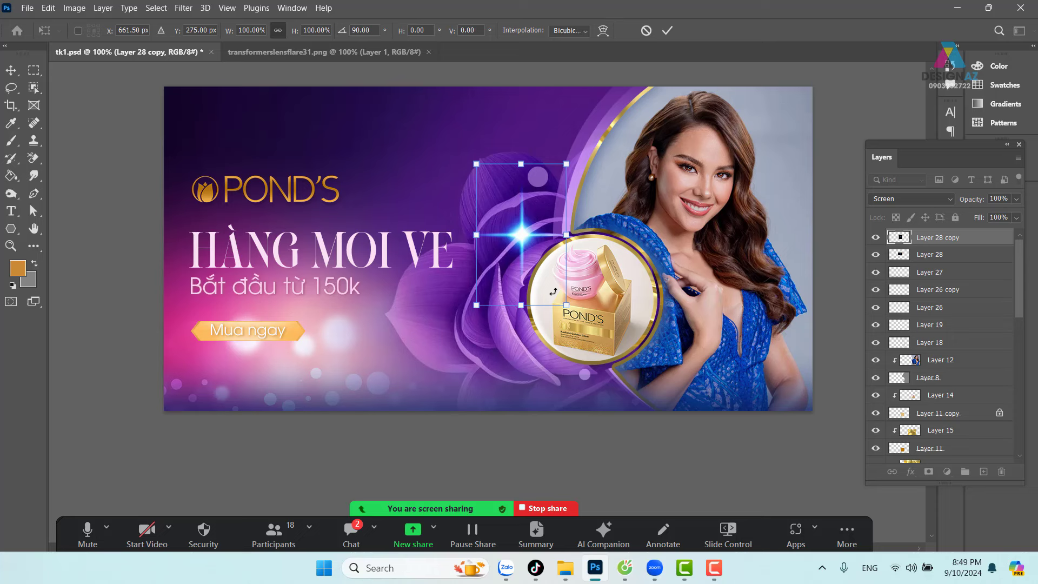
key(Return)
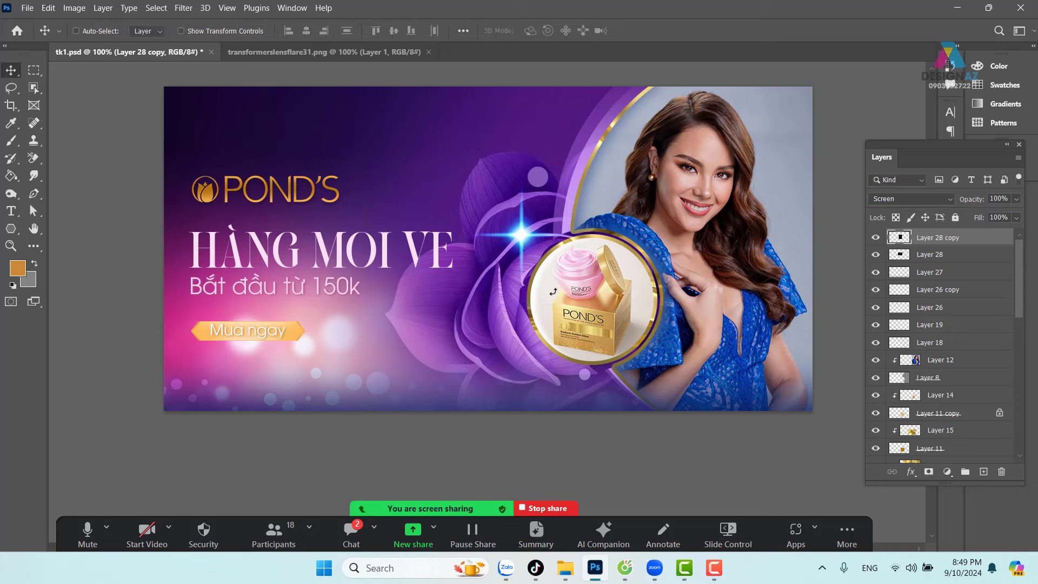
Select both flare layers and move them onto the cream jar's right edge.
shift+click(977, 255)
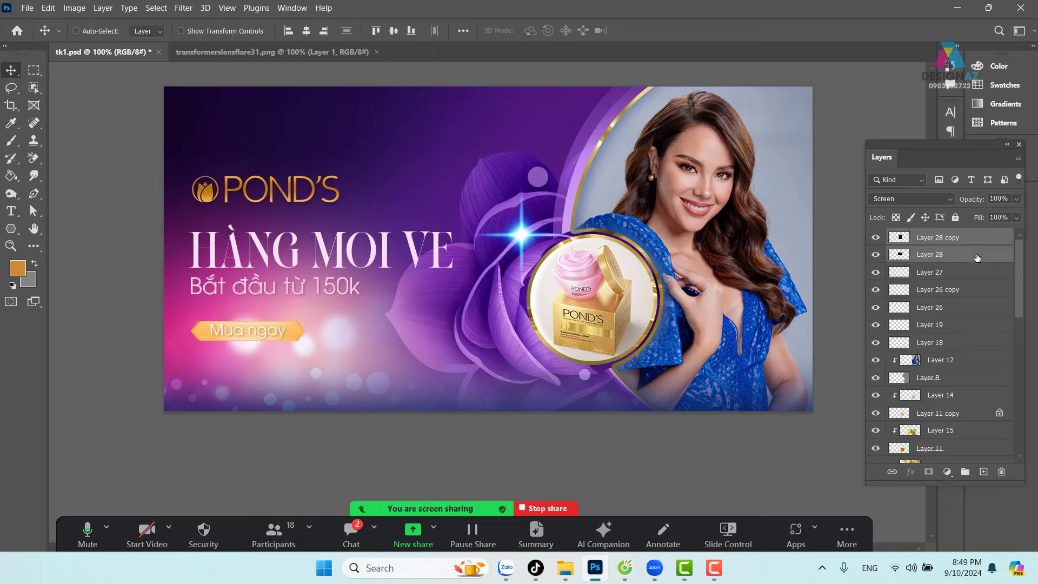
drag(551, 246, 600, 249)
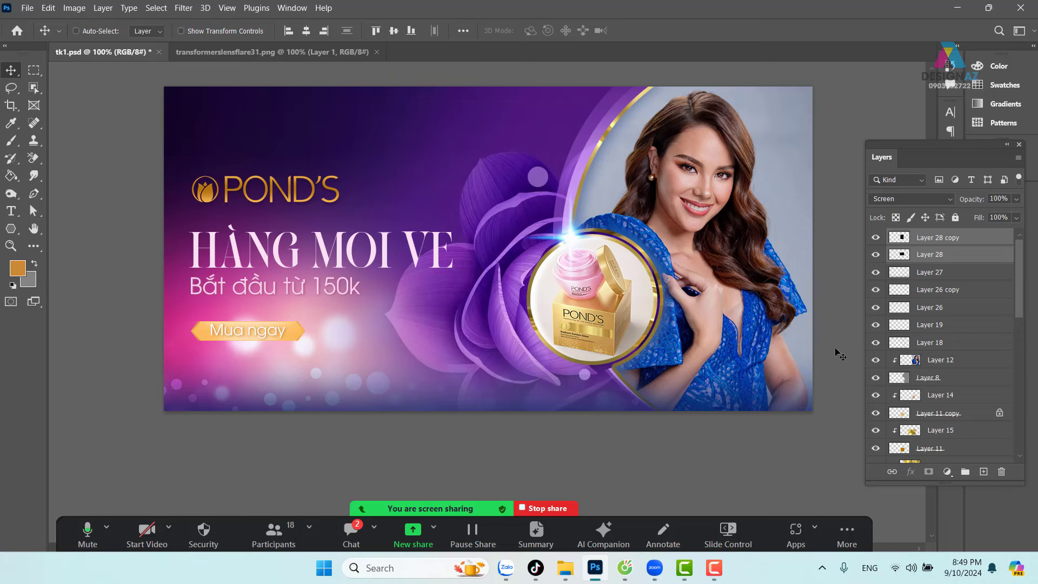
drag(647, 259, 679, 362)
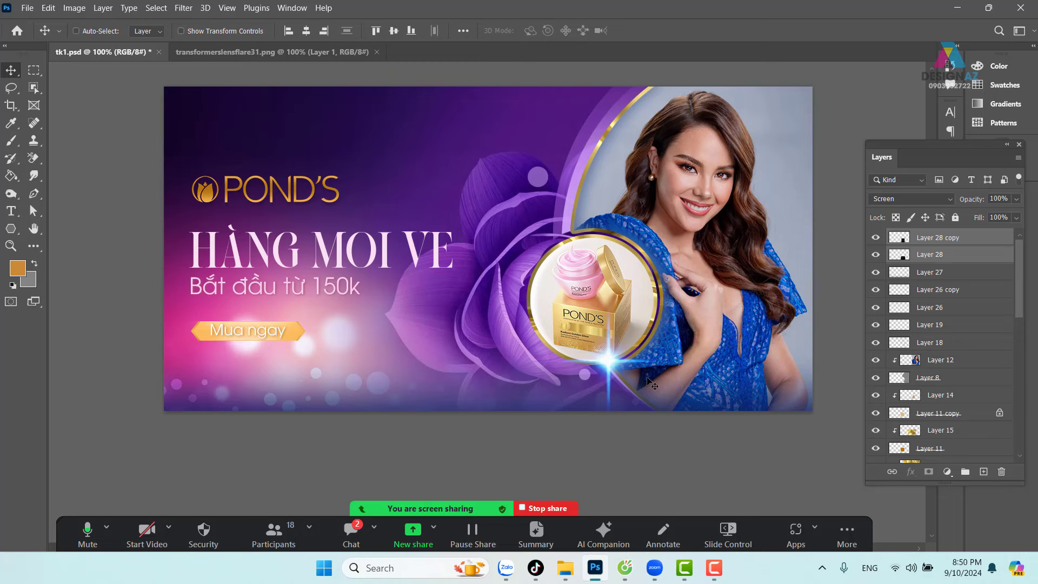
mouse_move(638, 350)
mouse_down()
mouse_move(690, 307)
mouse_move(551, 222)
mouse_move(561, 130)
mouse_up()
Duplicate the flare, rotate it 45° and scale it to about 68% above the purple flower.
key(ctrl+j)
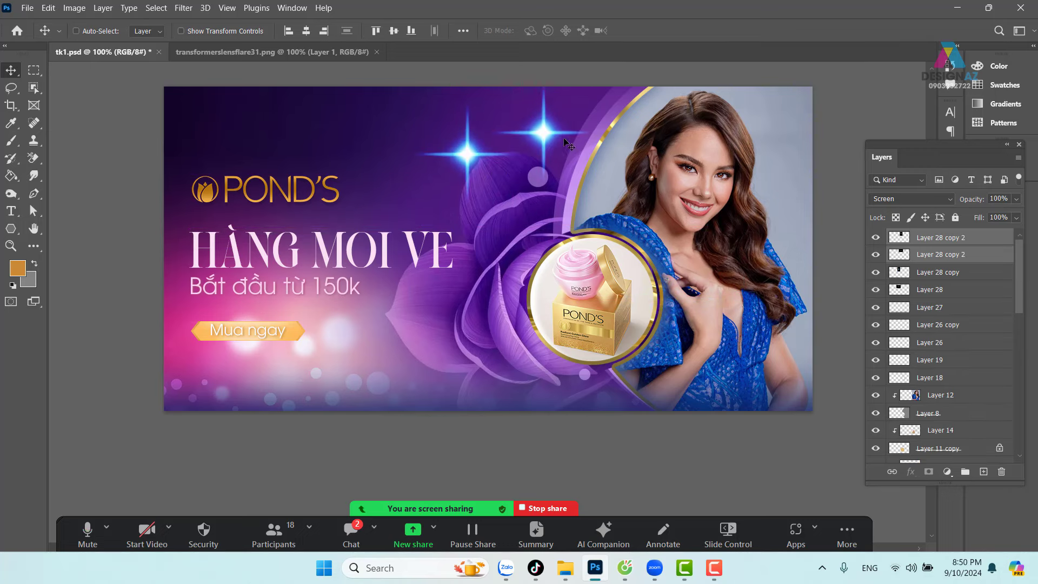
key(ctrl+t)
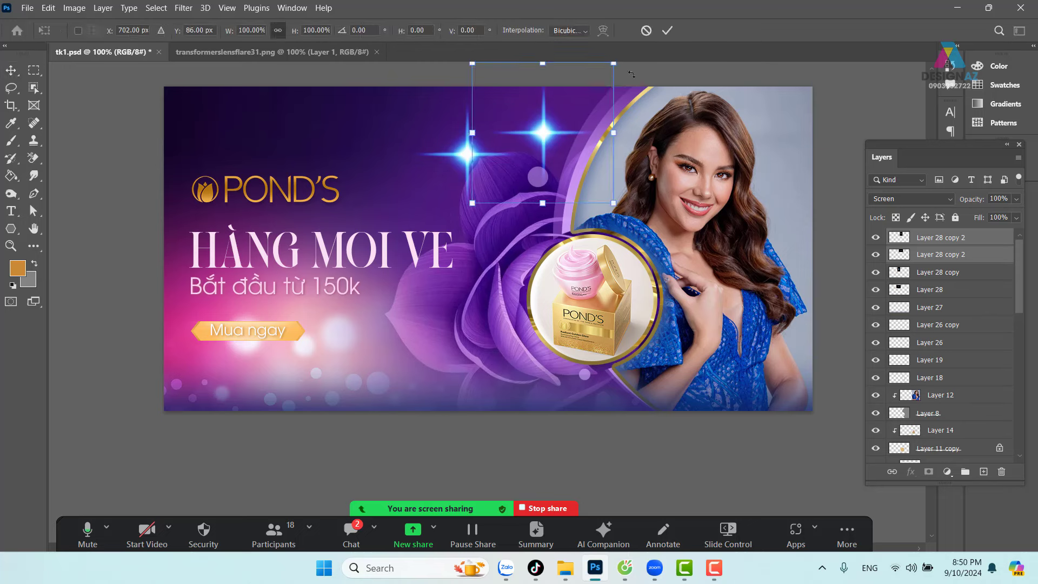
drag(631, 73, 643, 154)
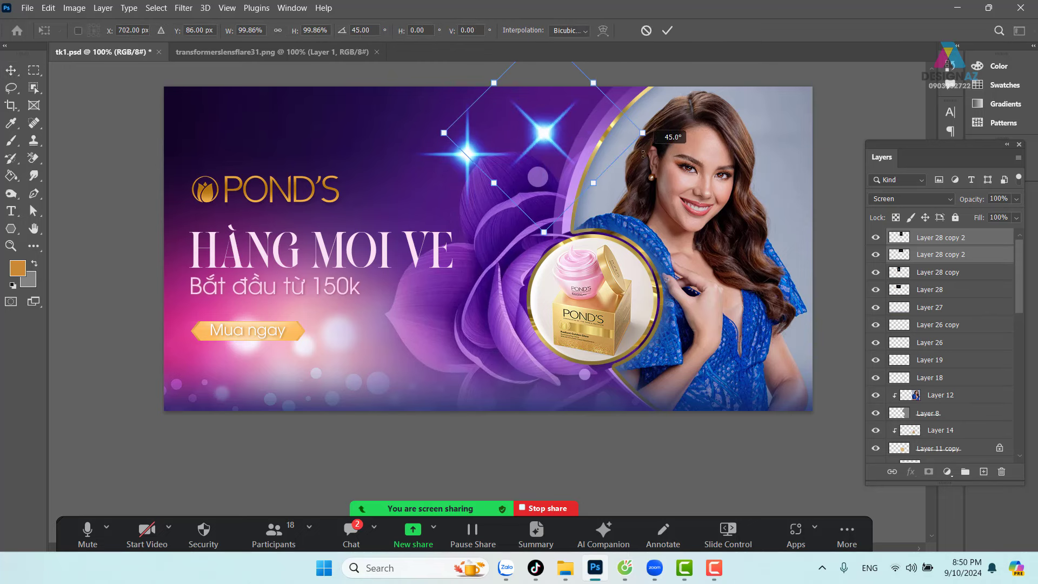
drag(569, 166, 493, 185)
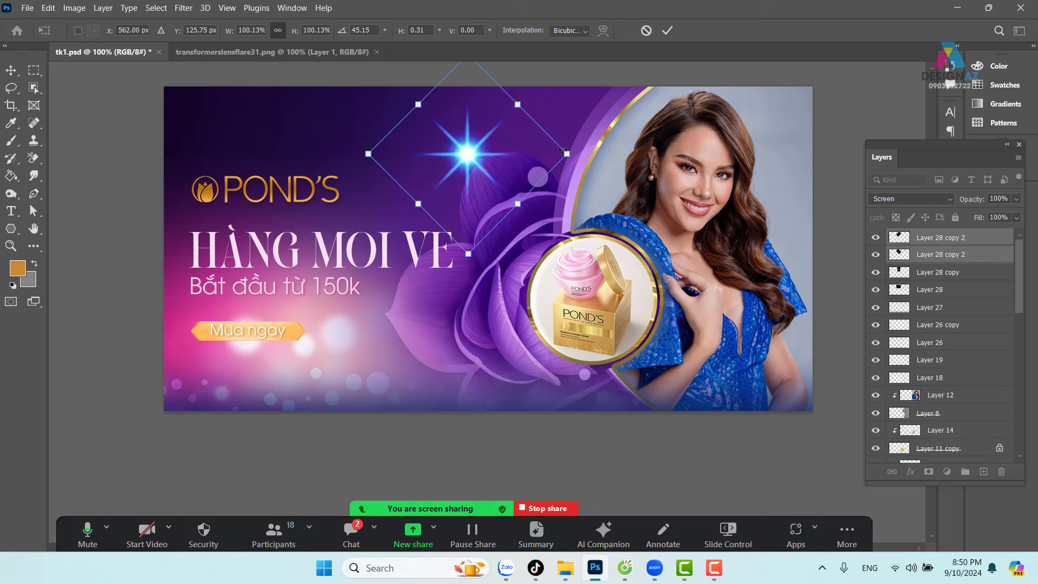
mouse_move(567, 153)
mouse_down()
mouse_move(545, 162)
mouse_move(526, 124)
mouse_up()
key(alt+shift)
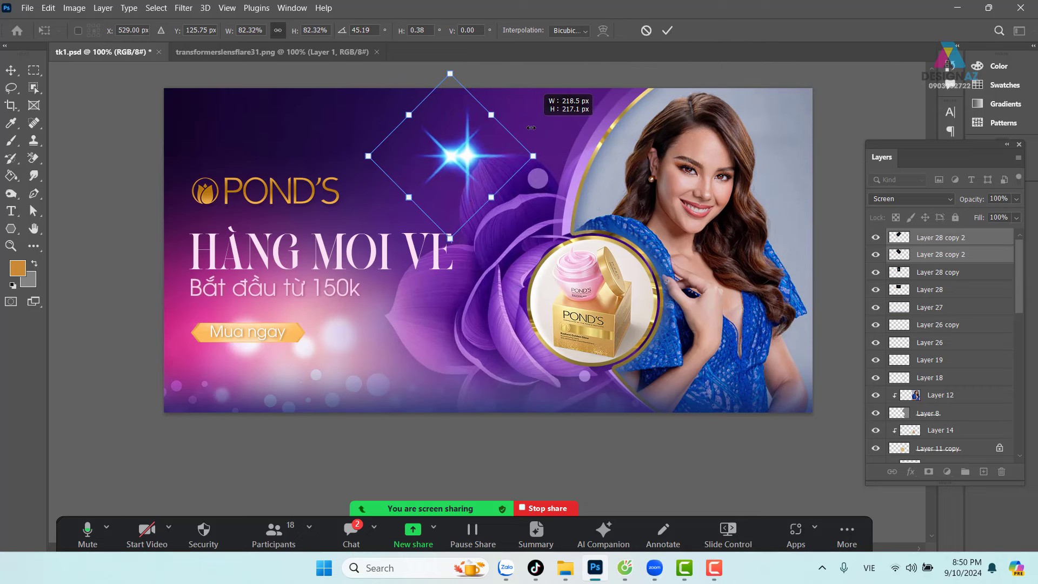
mouse_move(526, 125)
mouse_down()
mouse_move(559, 135)
mouse_move(562, 156)
mouse_move(535, 158)
mouse_up()
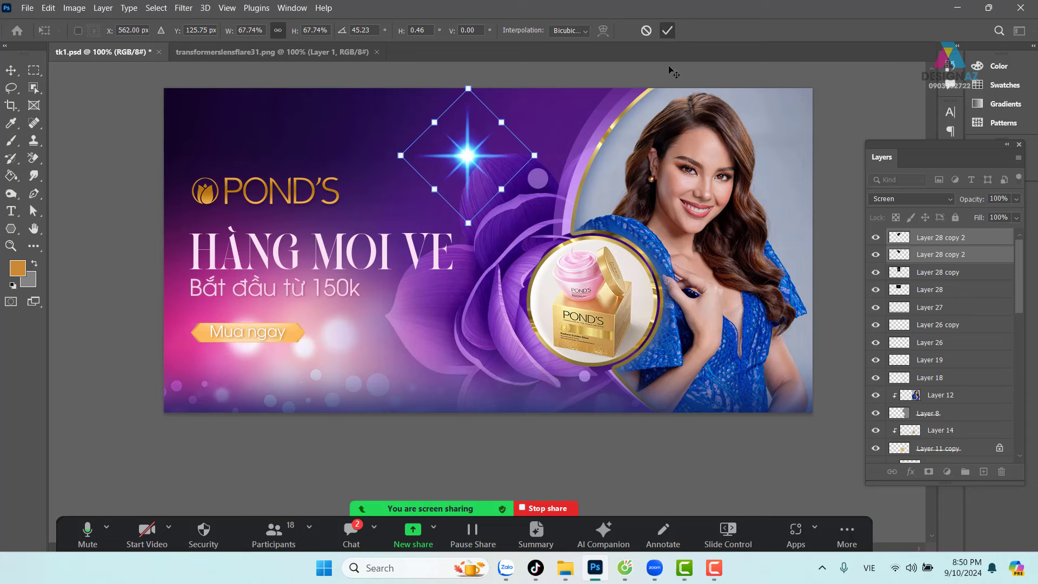
click(667, 30)
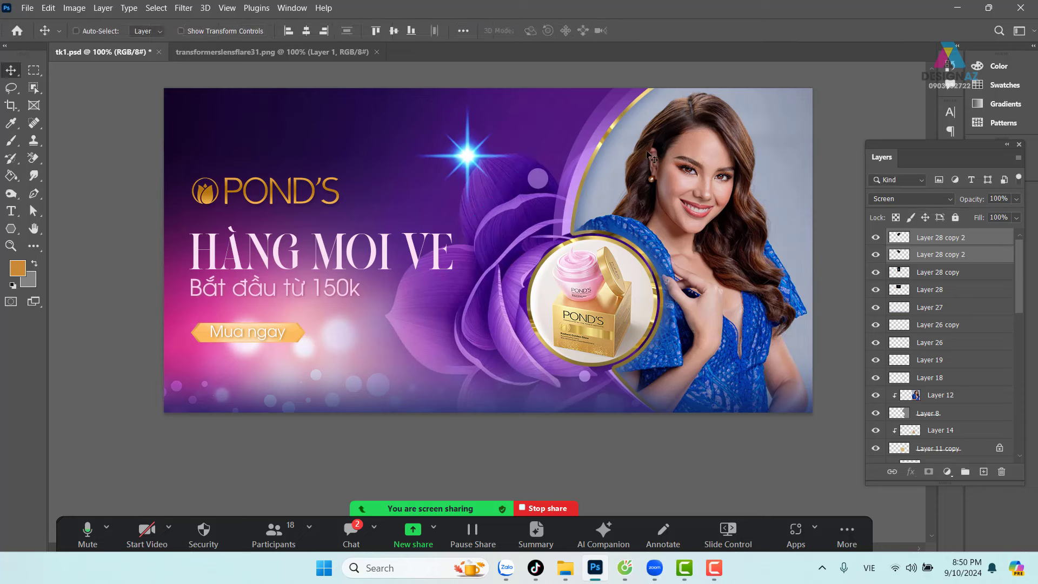
Merge Layer 28 through the top Layer 28 copy 2 into one layer and open its blend-mode list.
click(955, 296)
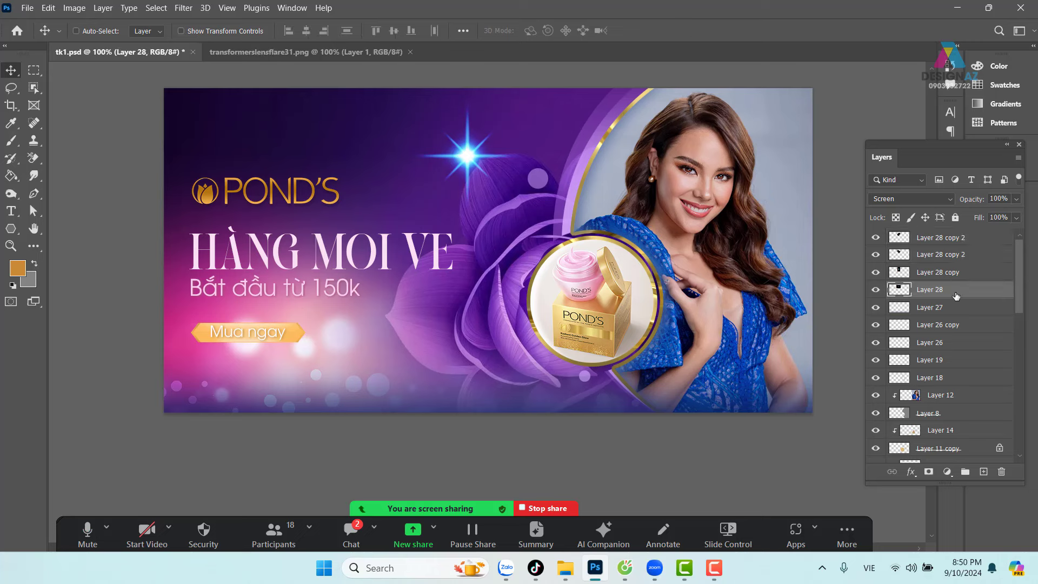
shift+click(971, 239)
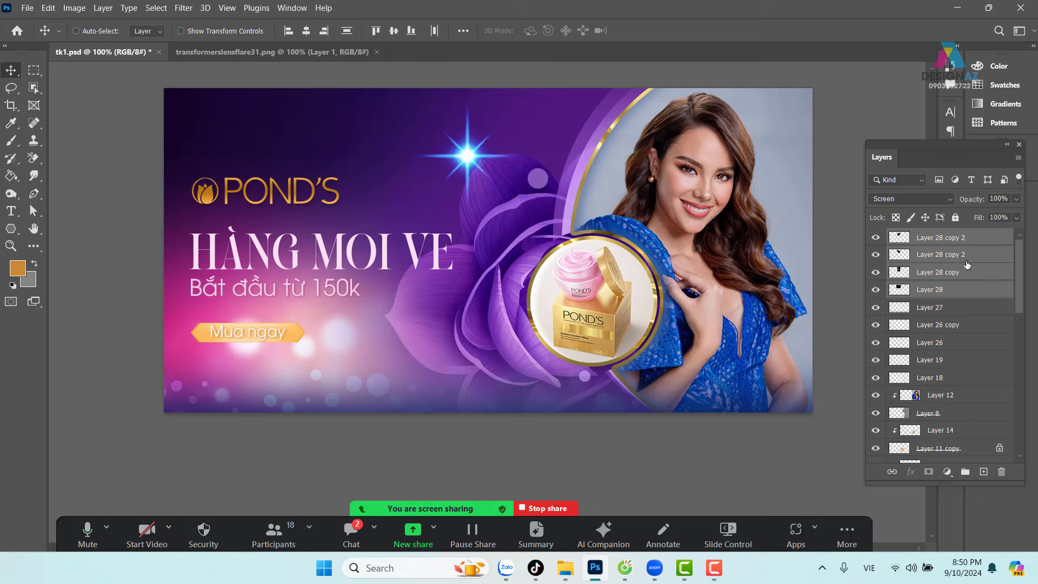
key(ctrl)
key(ctrl+e)
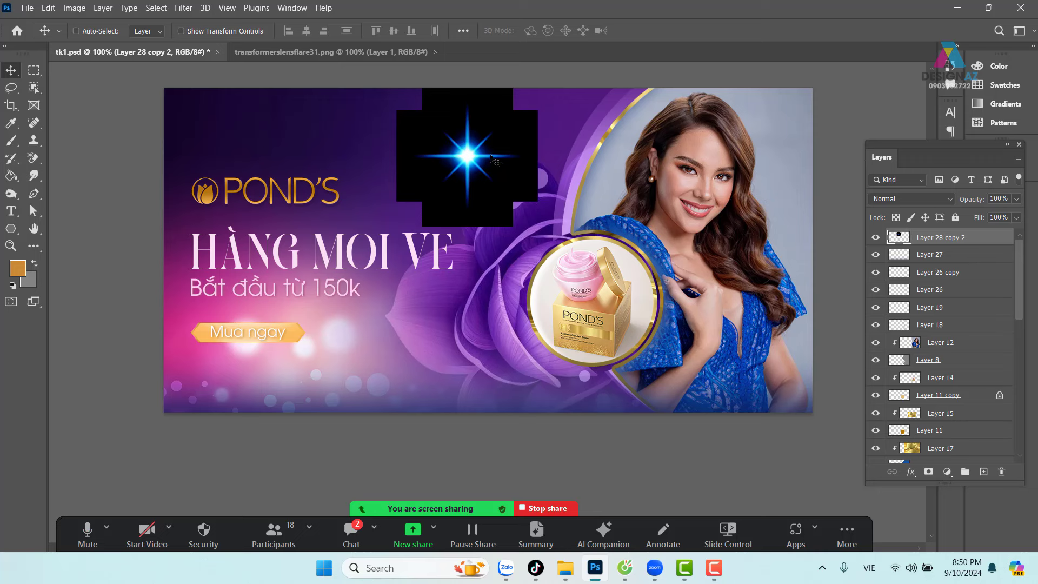
click(928, 199)
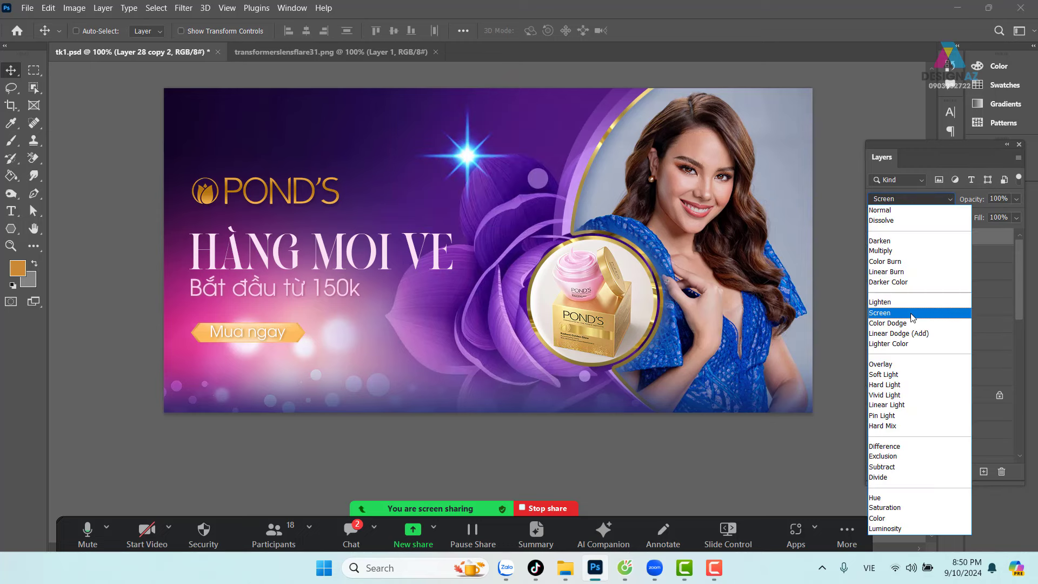
Set the flare to Screen, move it to the circle's bottom edge and scale it to ~78%.
click(911, 313)
drag(515, 202, 653, 415)
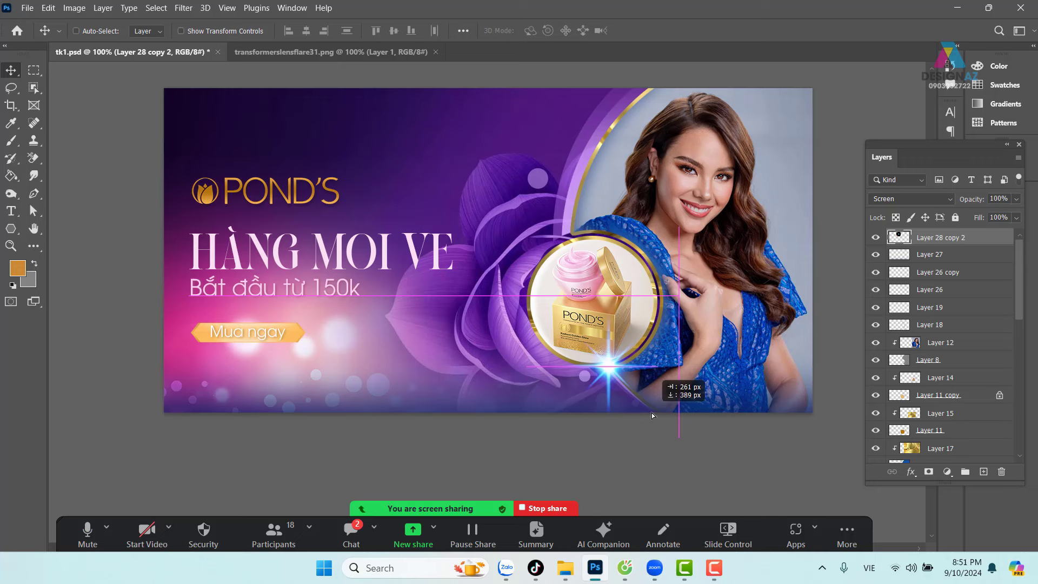
drag(651, 413, 651, 419)
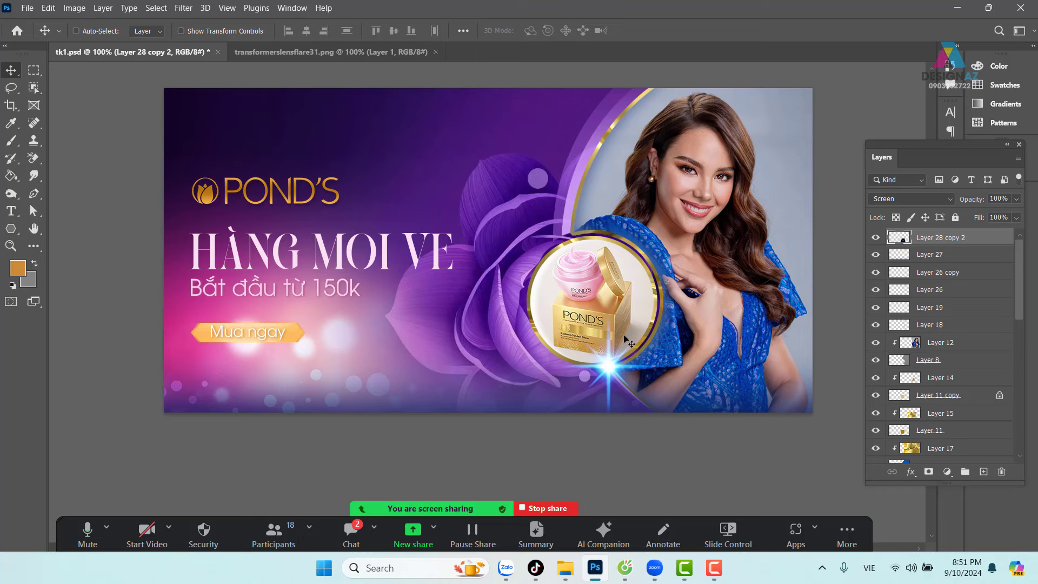
key(ctrl+t)
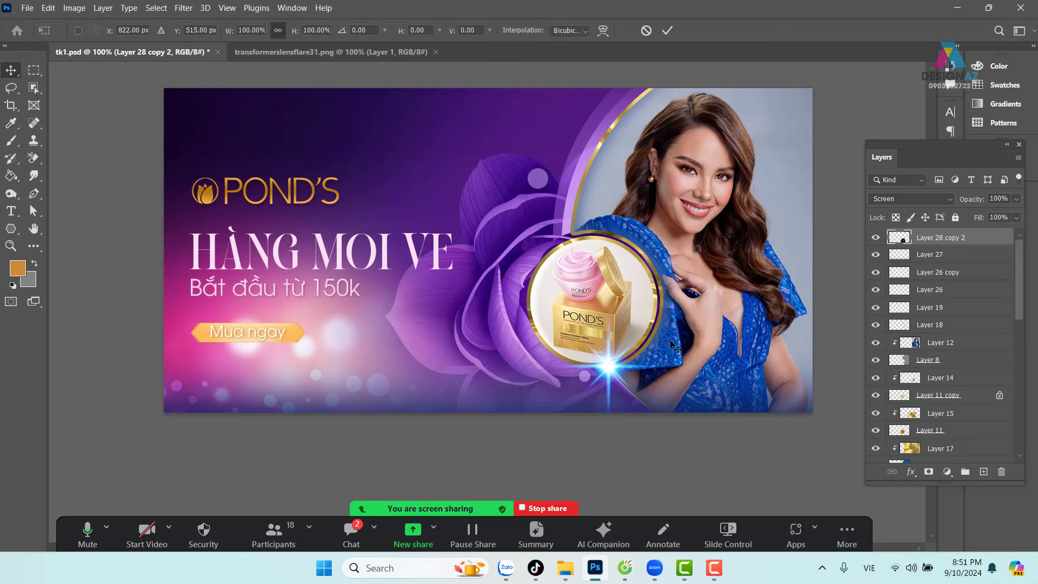
drag(679, 295, 661, 309)
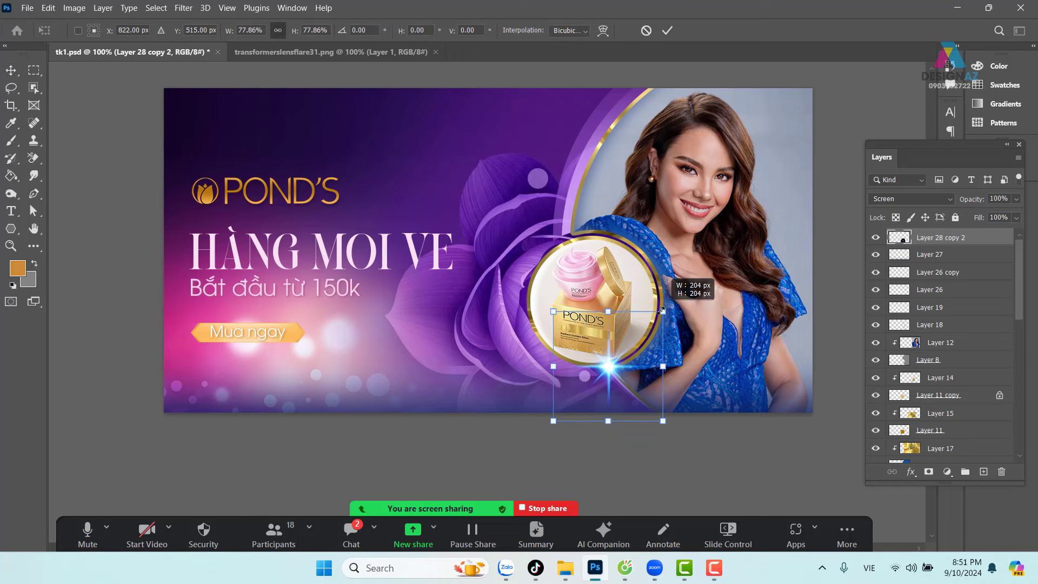
key(Return)
Try a ~75% flare copy at the circle's upper left, then delete it.
drag(610, 368, 537, 269)
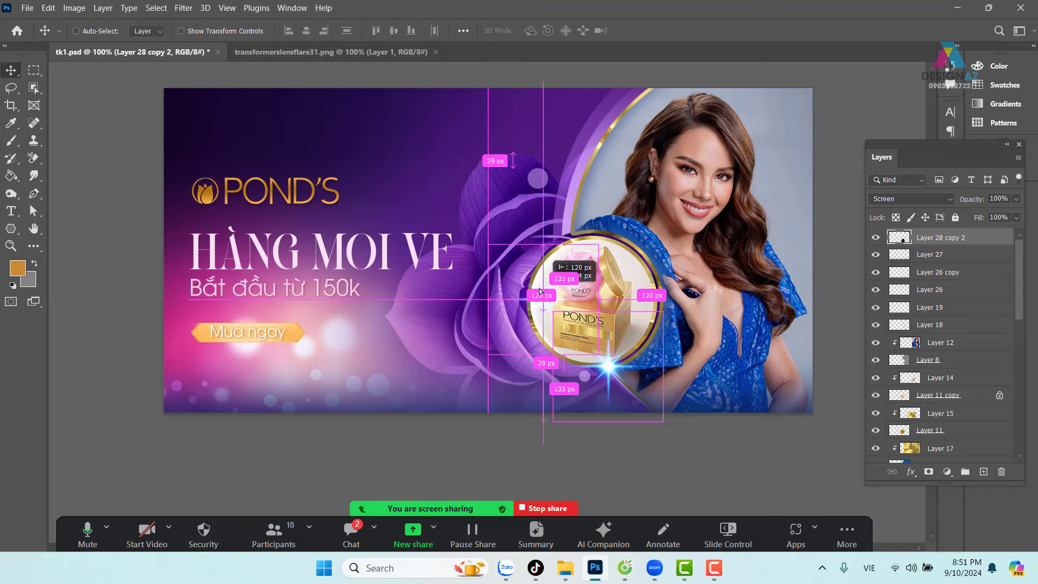
key(ctrl+j)
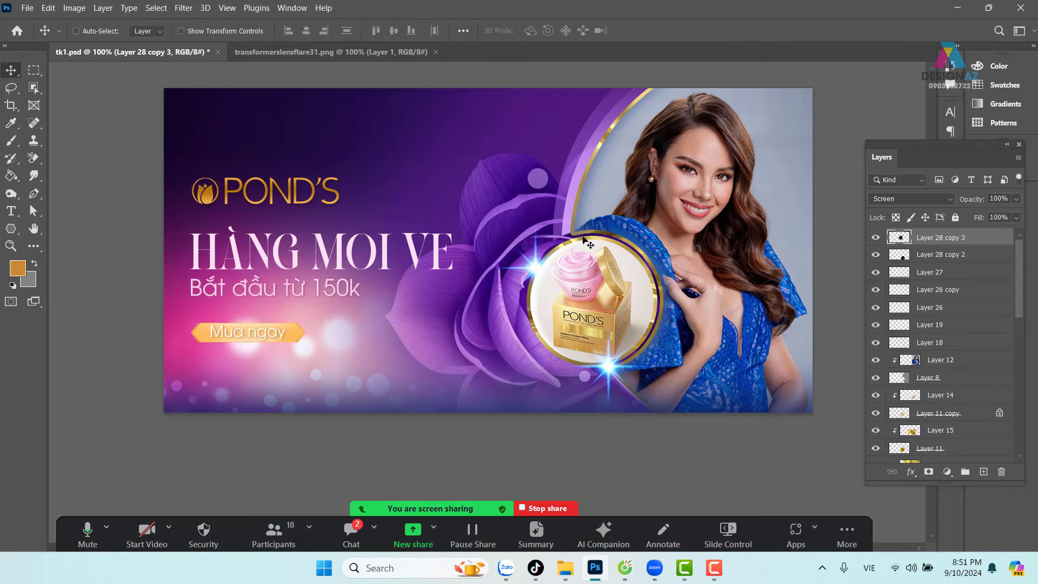
key(ctrl+t)
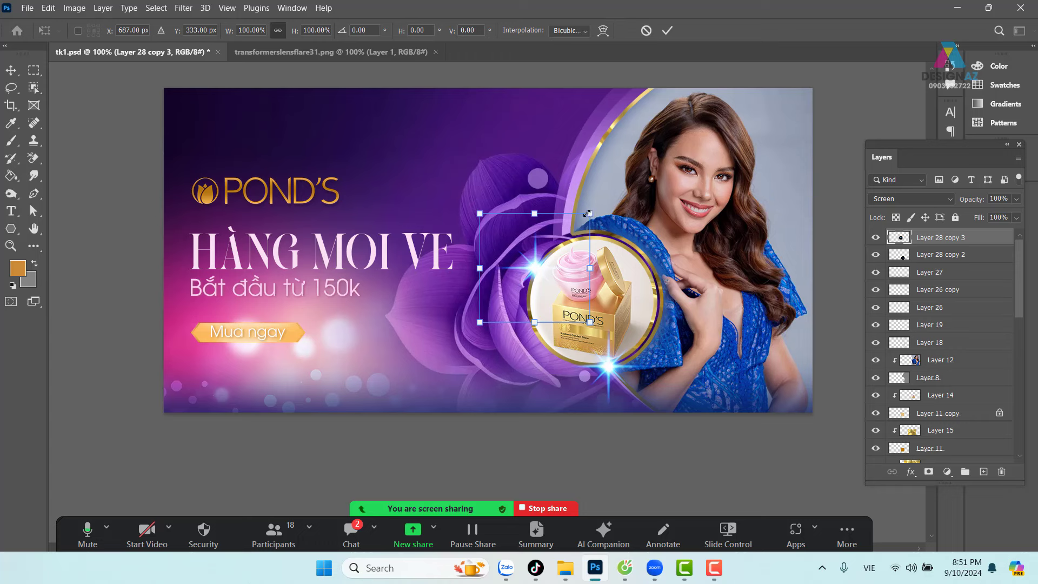
mouse_move(590, 213)
mouse_down()
mouse_move(574, 217)
mouse_move(577, 227)
mouse_up()
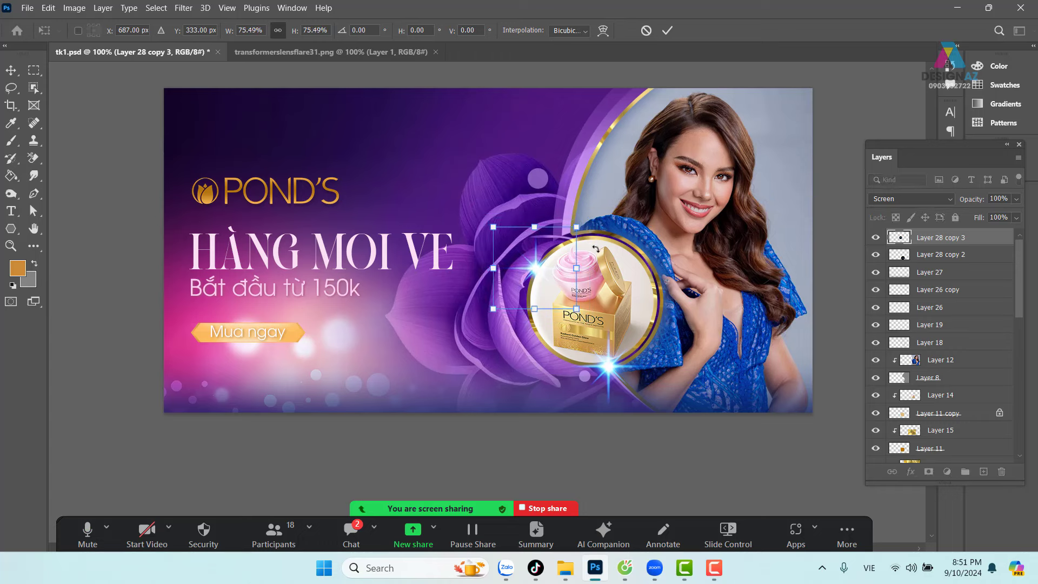
key(Return)
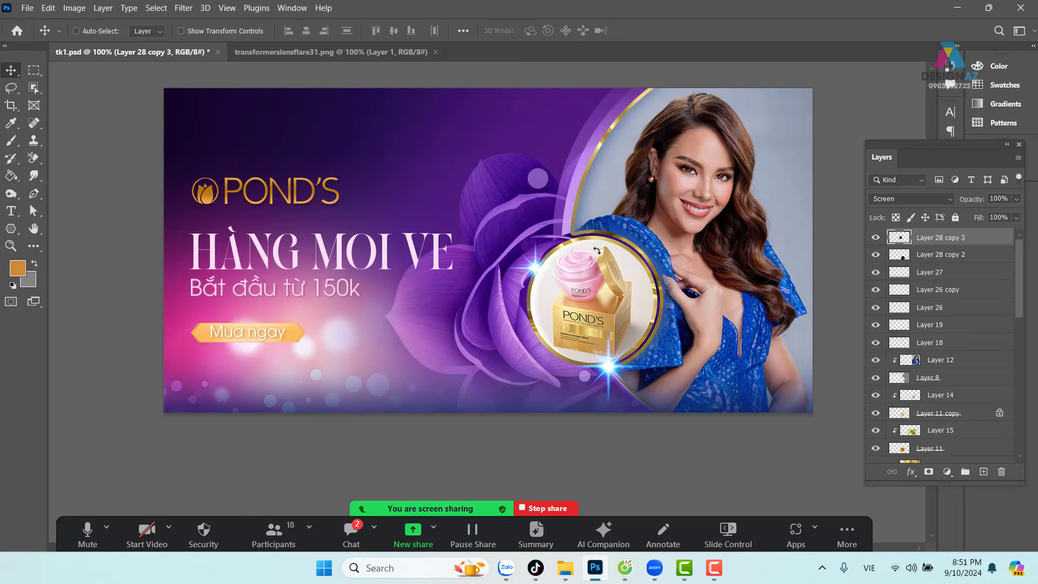
mouse_move(597, 250)
mouse_down()
mouse_move(671, 387)
mouse_move(590, 240)
mouse_move(621, 373)
mouse_up()
key(Delete)
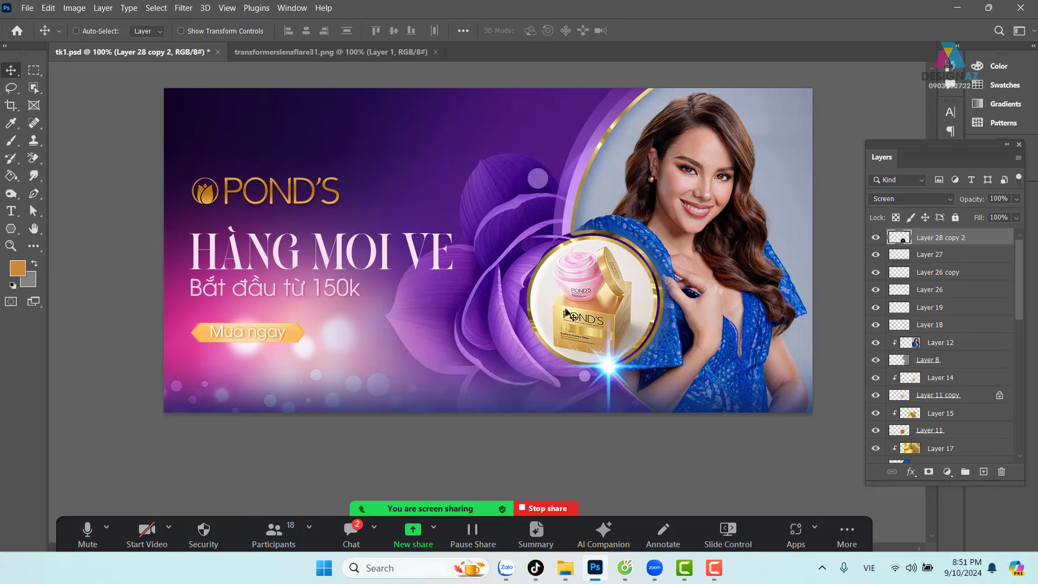
Select Layer 24 and add a new empty layer above it.
right_click(486, 162)
click(506, 169)
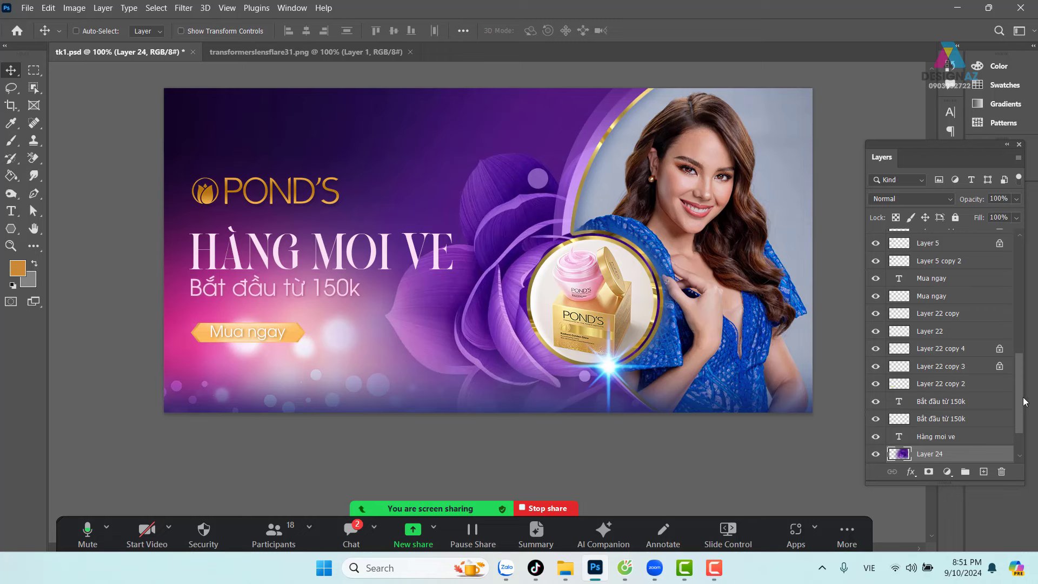
drag(1021, 402, 1025, 434)
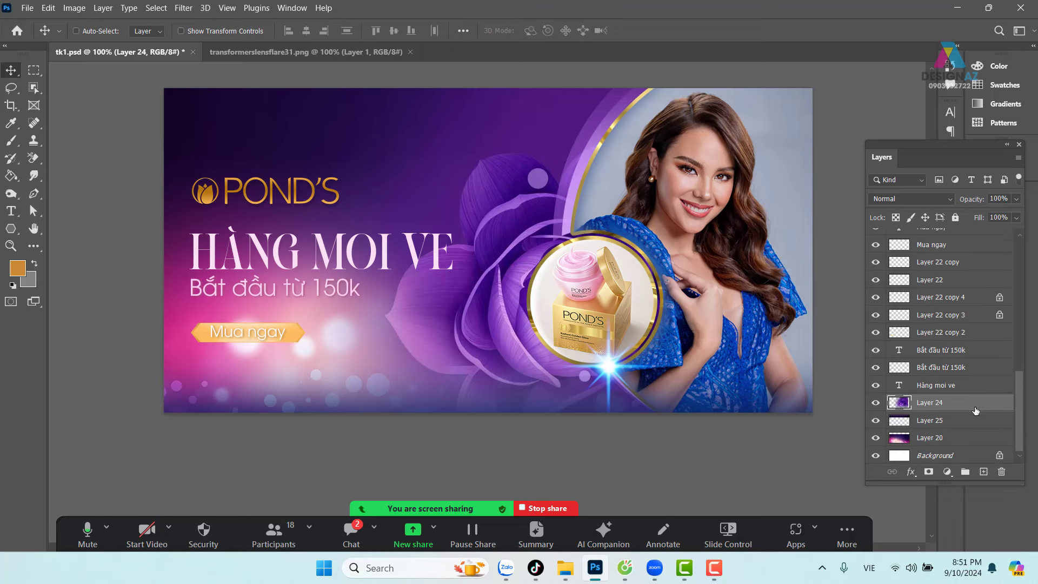
click(983, 473)
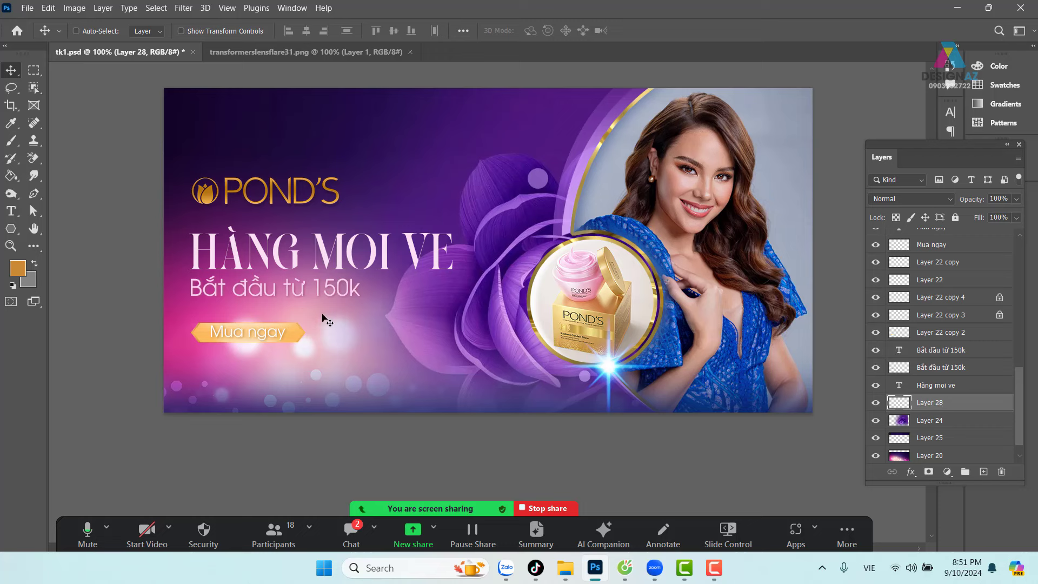
Check the layers under the flower, button and image, selecting Layers 24, 20 and 27.
right_click(483, 308)
click(496, 315)
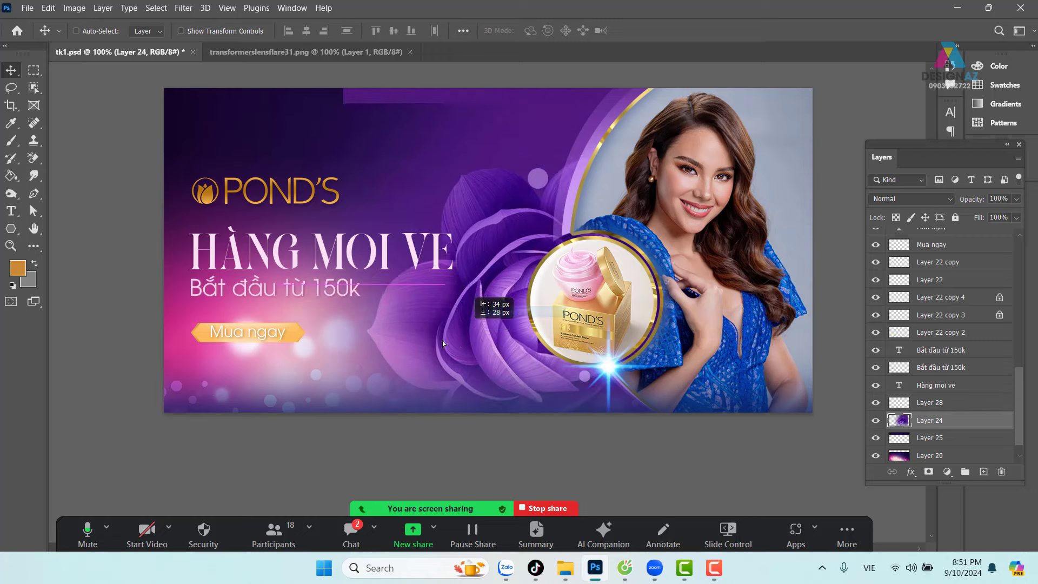
right_click(176, 324)
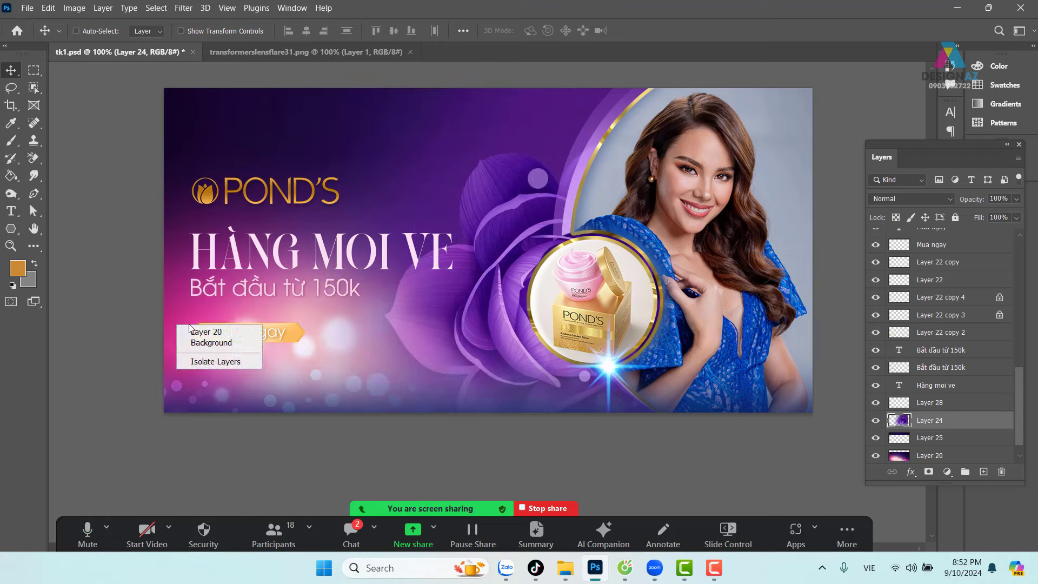
click(181, 333)
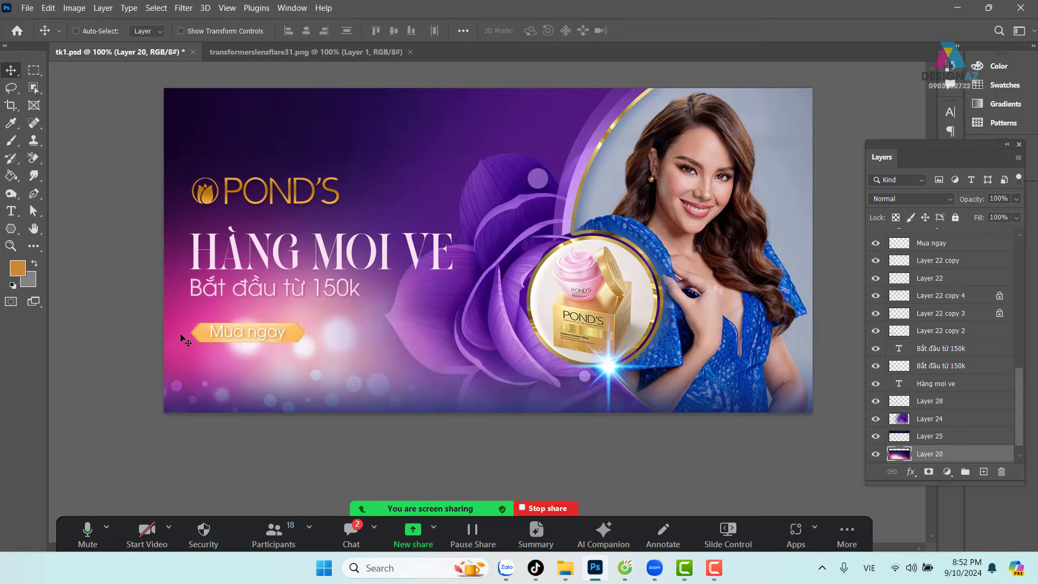
right_click(343, 410)
click(361, 415)
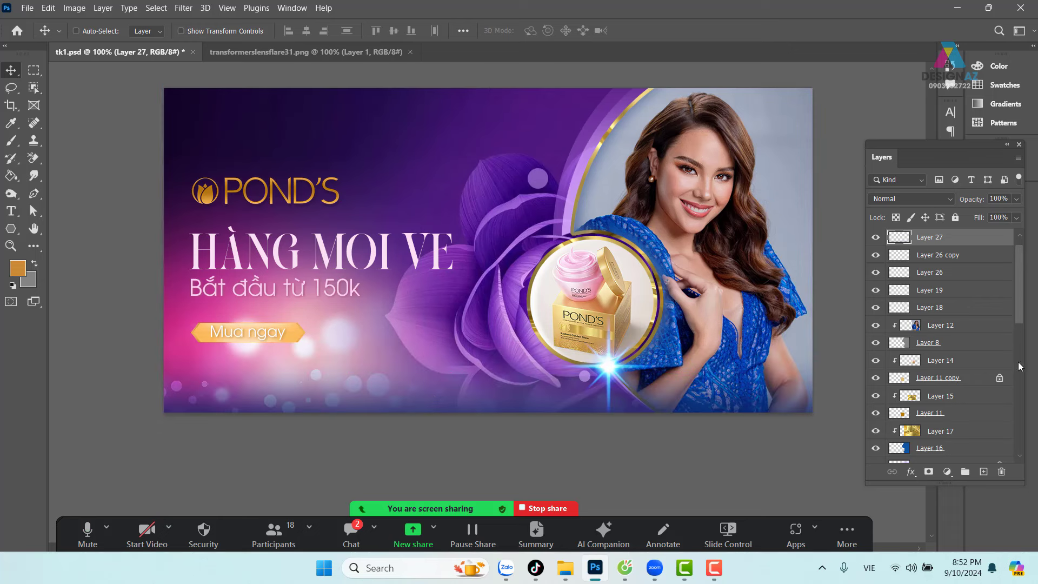
drag(1022, 305, 1034, 440)
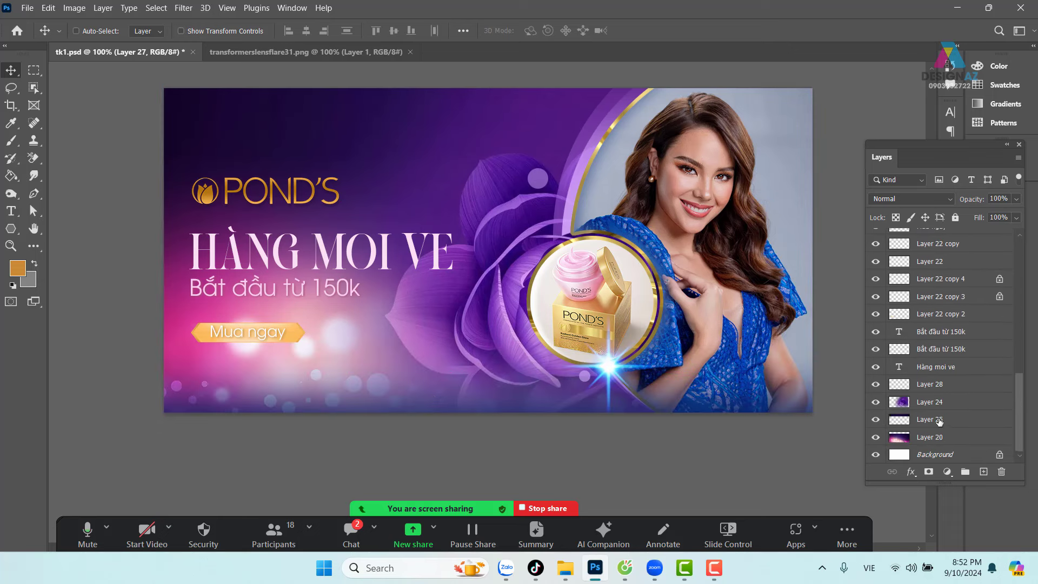
Select Layer 28, try filling it twice and dismiss both errors, then add a new layer above it.
click(954, 384)
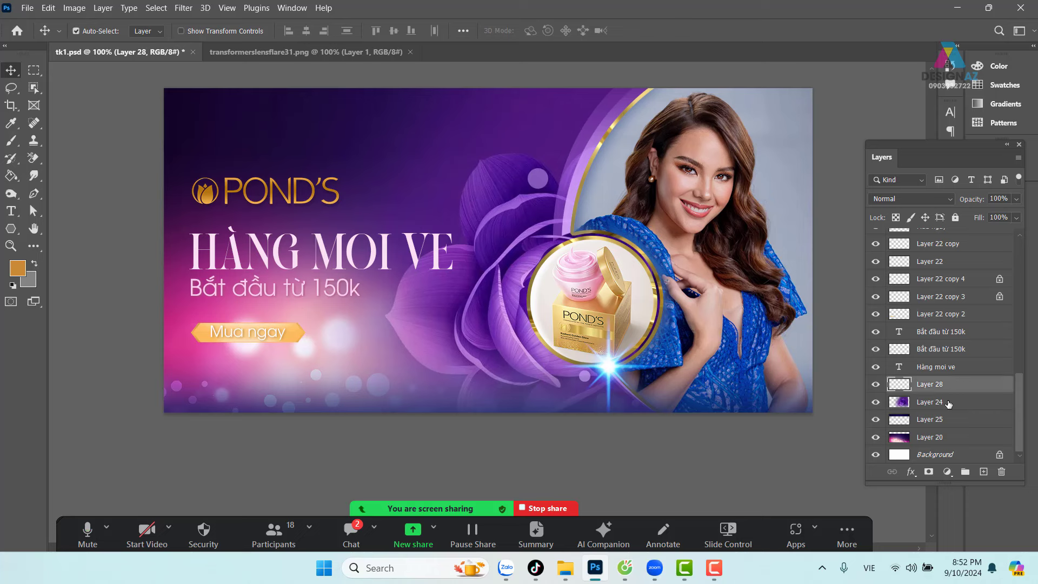
key(ctrl+alt+BackSpace)
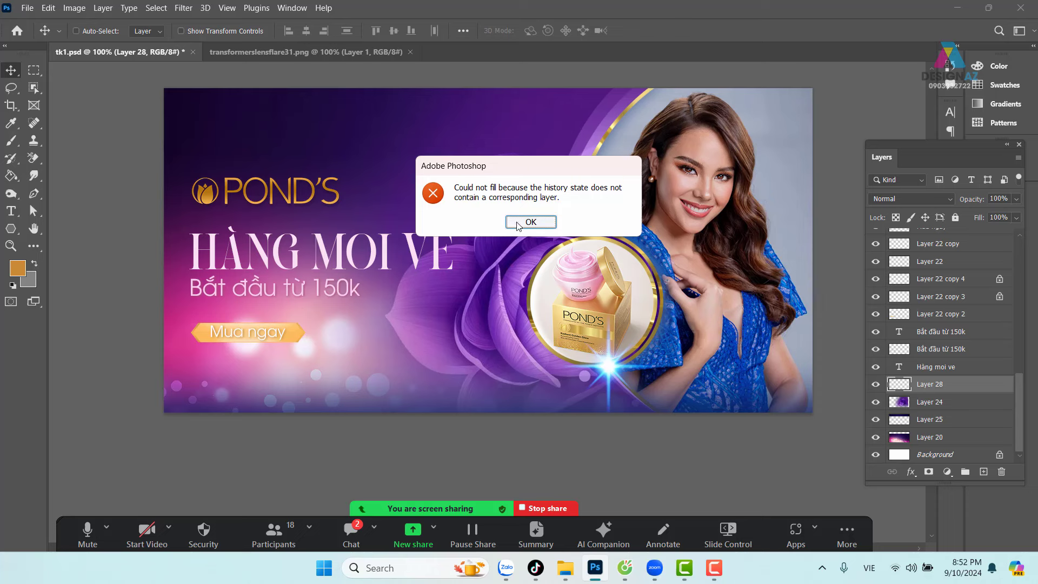
click(518, 224)
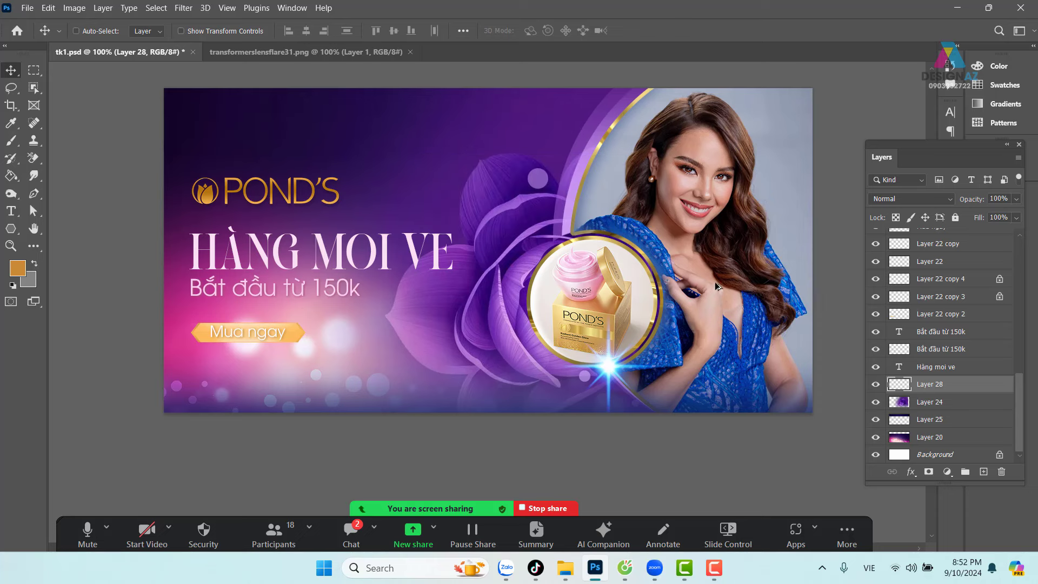
key(ctrl+alt+BackSpace)
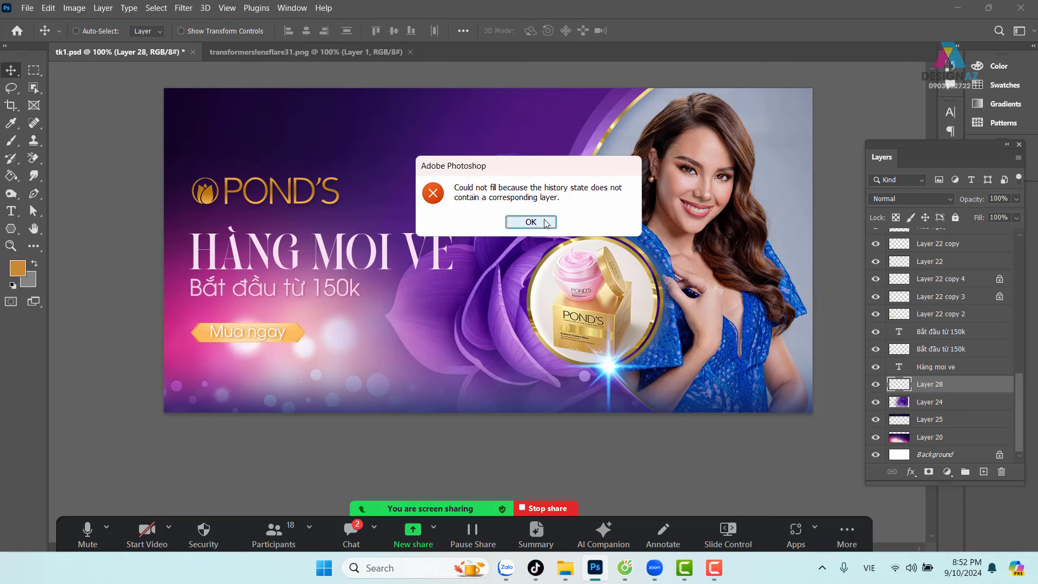
click(543, 224)
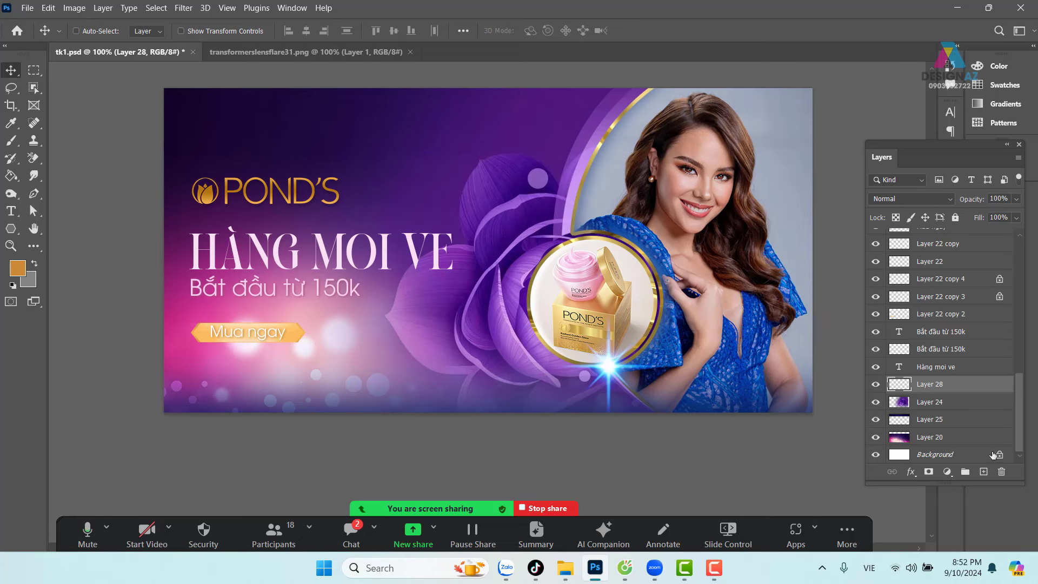
click(984, 472)
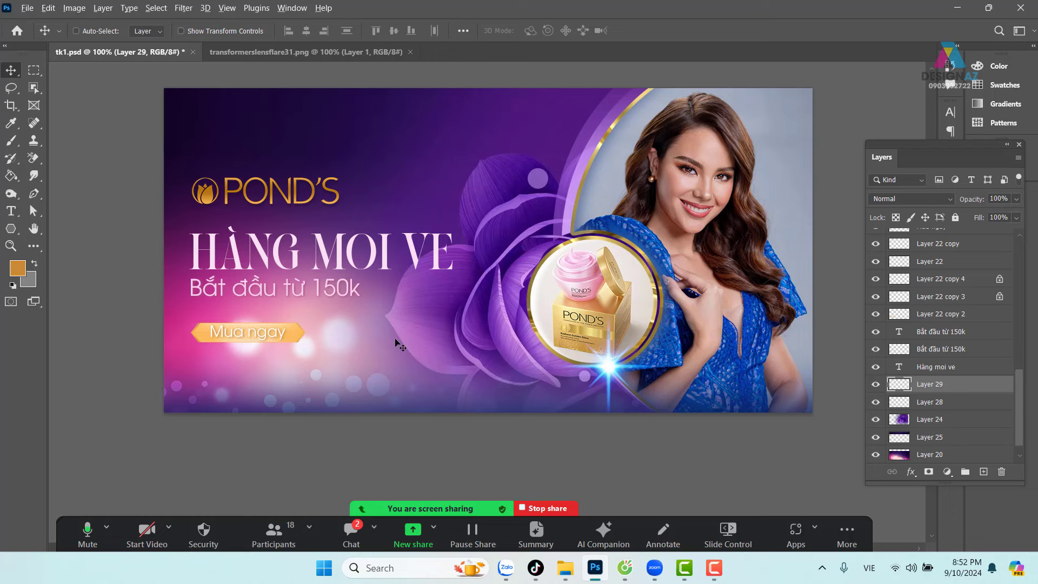
Fill Layer 29 with the orange foreground colour and set its blend mode to Color.
key(alt+BackSpace)
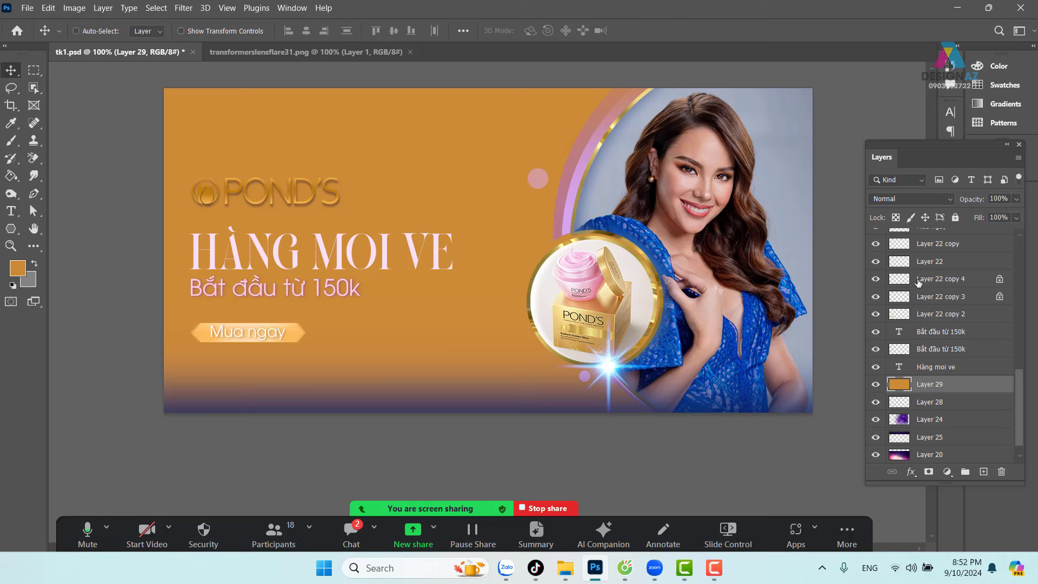
click(927, 199)
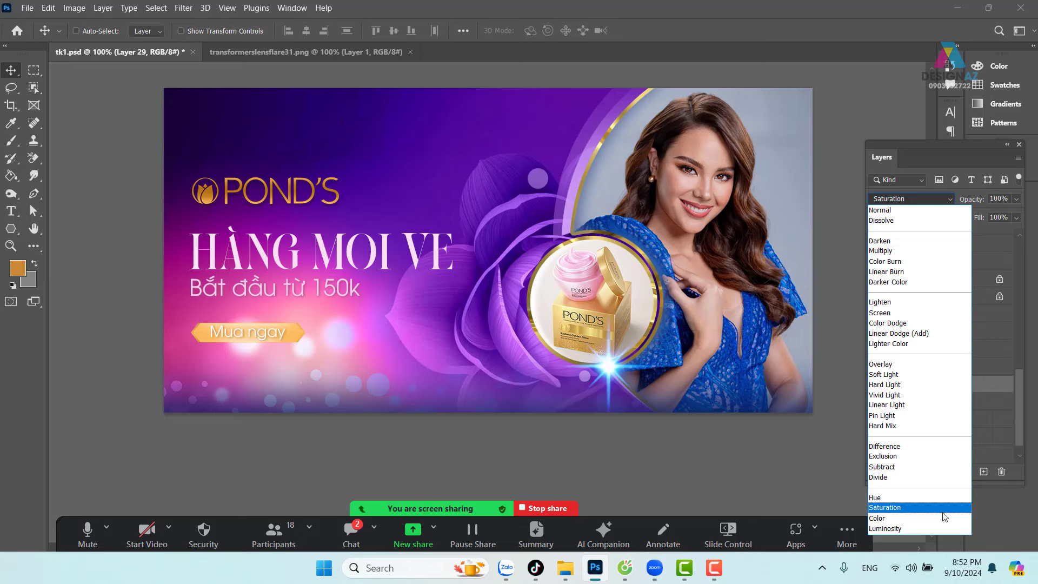
click(941, 518)
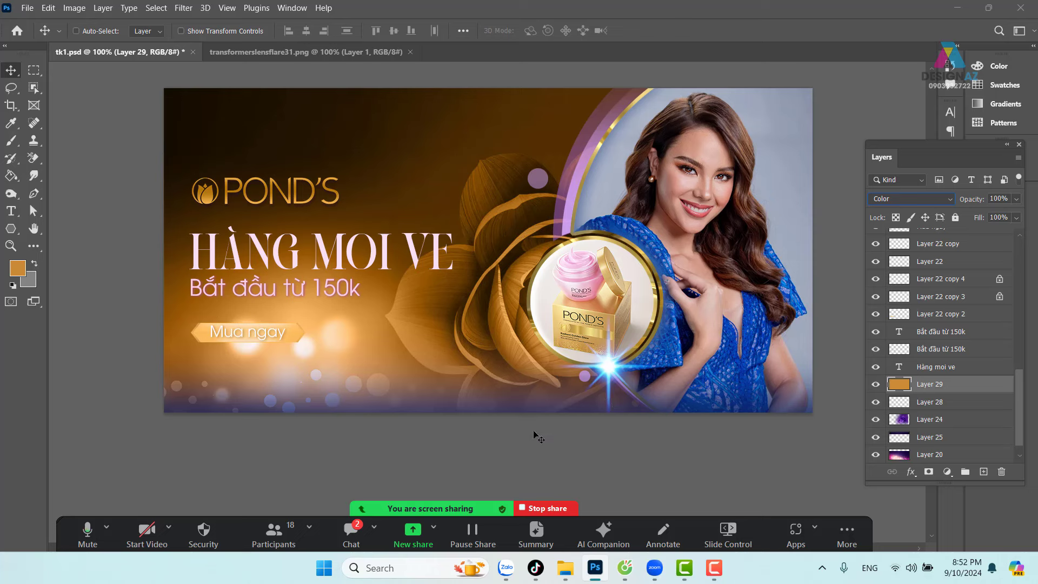
right_click(537, 412)
Undo moving Layer 27's purple bottom strip and lock its transparent pixels.
click(557, 416)
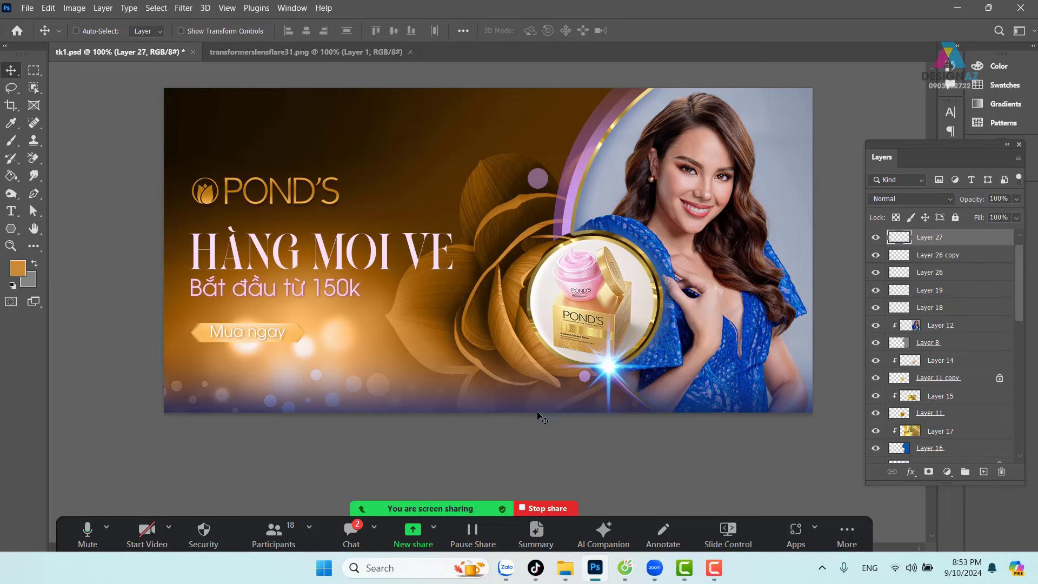
drag(538, 417, 514, 377)
key(ctrl+z)
click(896, 218)
Sample the banner's top-left dark brown and make it a more saturated foreground colour.
key(i)
click(239, 125)
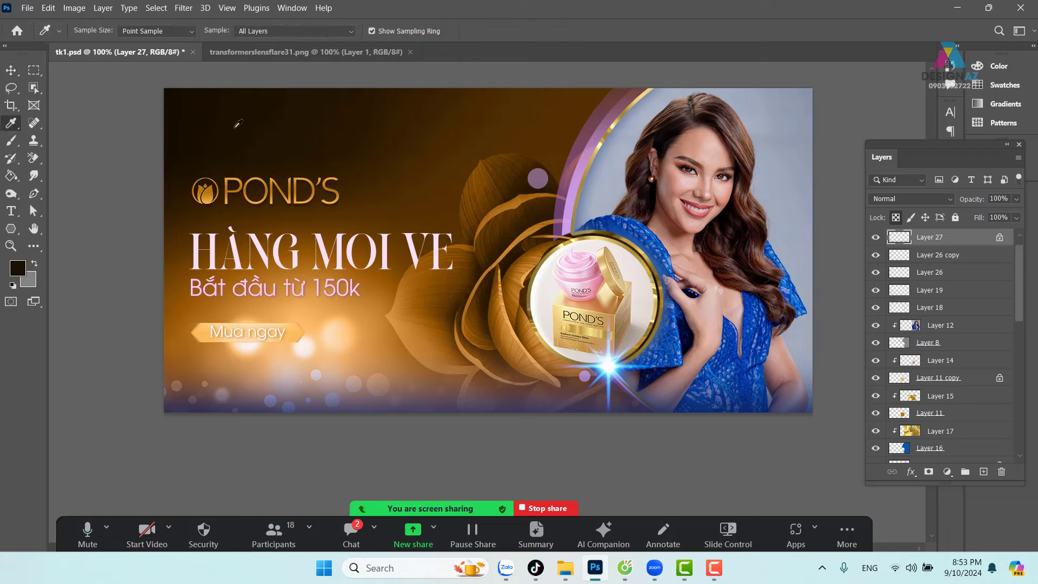
click(18, 268)
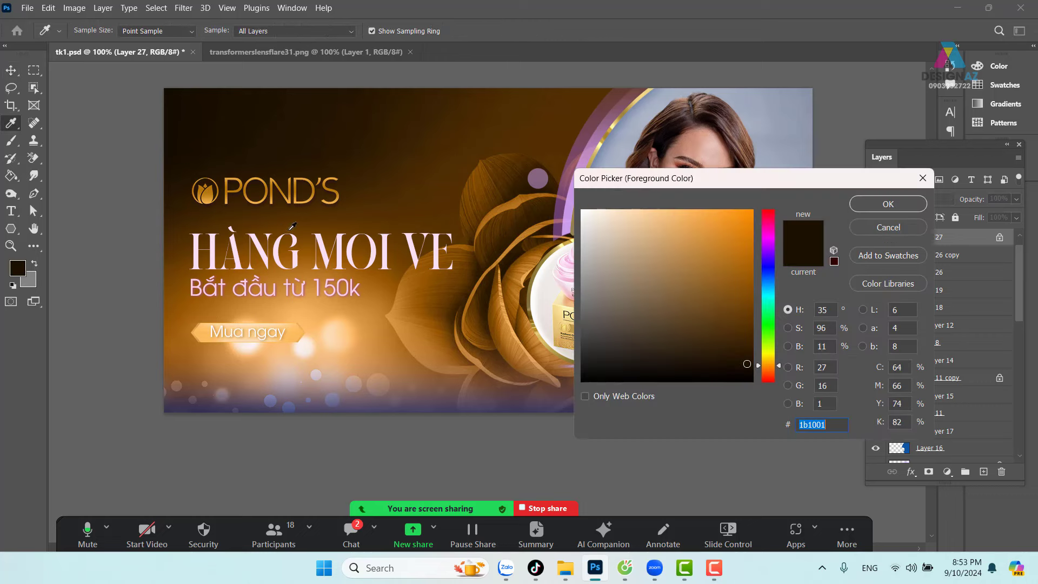
drag(748, 340, 752, 347)
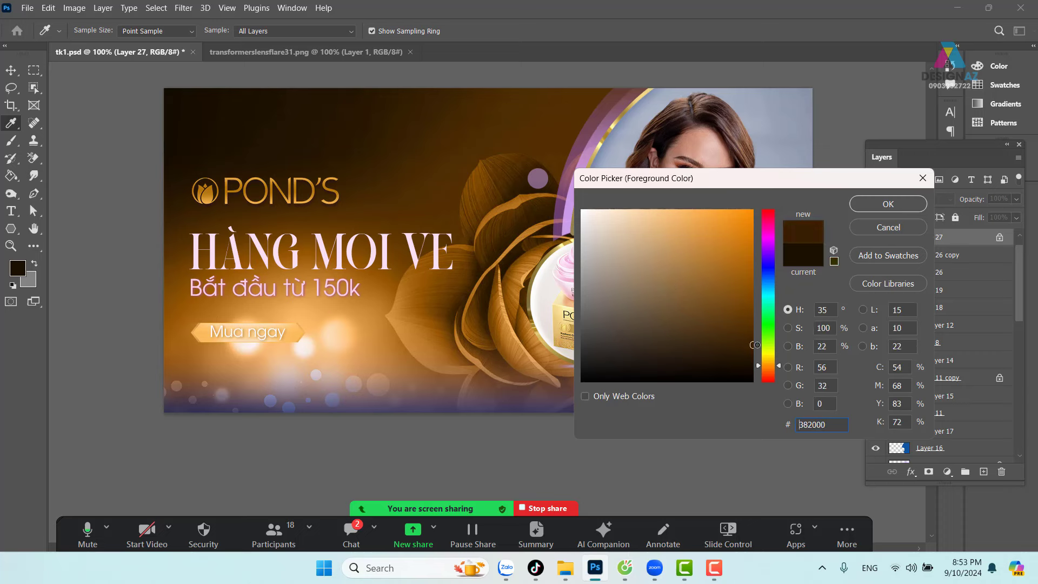
click(888, 204)
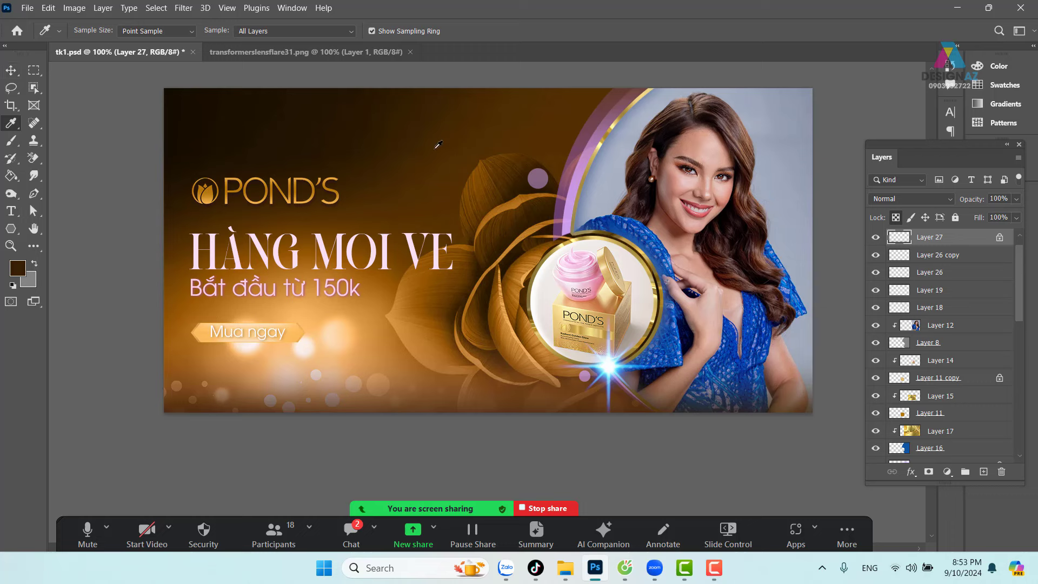
Select the orange tint Layer 29, try lowering and moving it, then delete it.
click(20, 71)
right_click(481, 132)
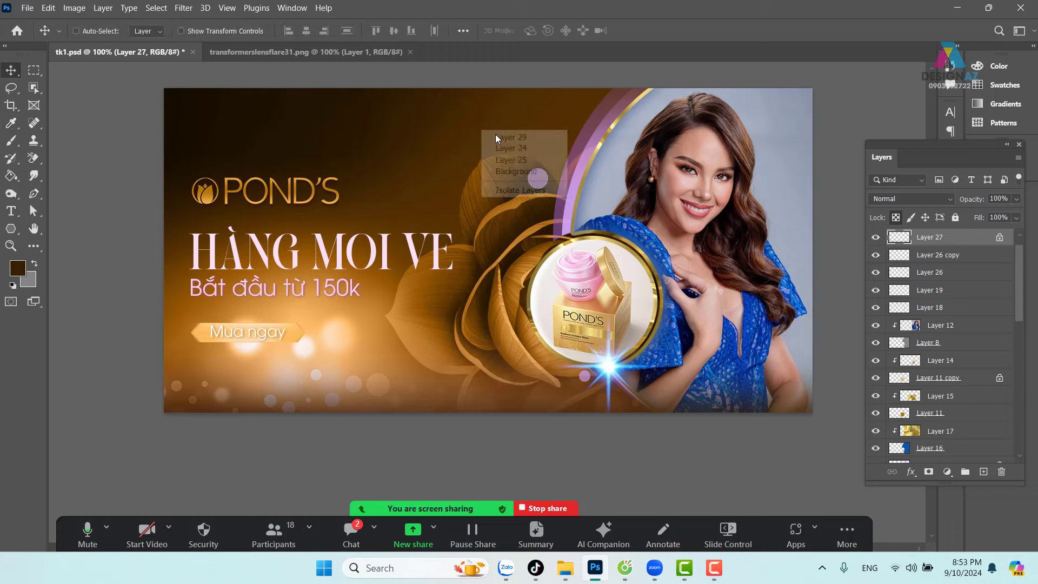
click(522, 138)
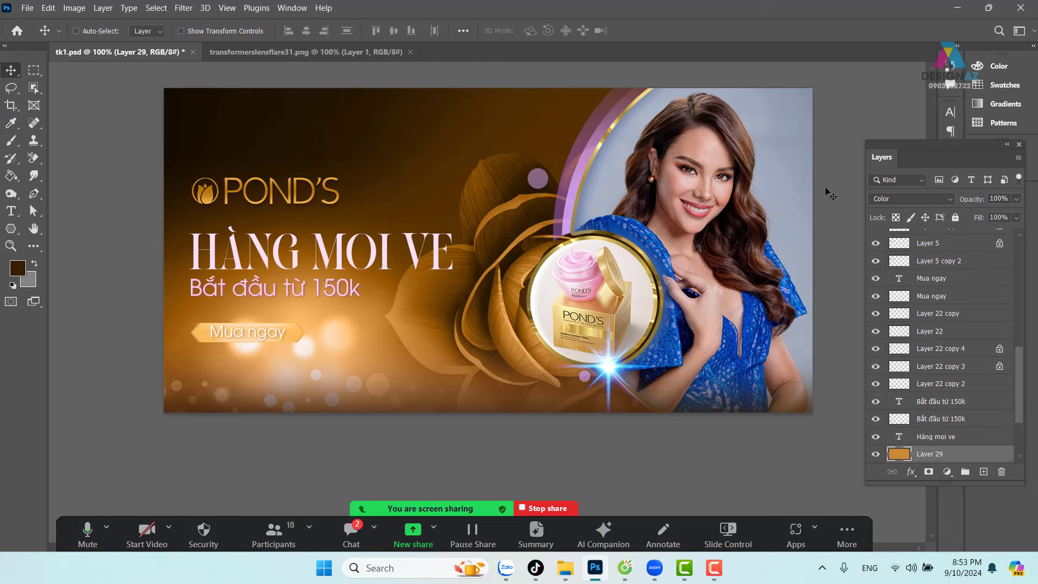
key(5)
drag(429, 185, 446, 140)
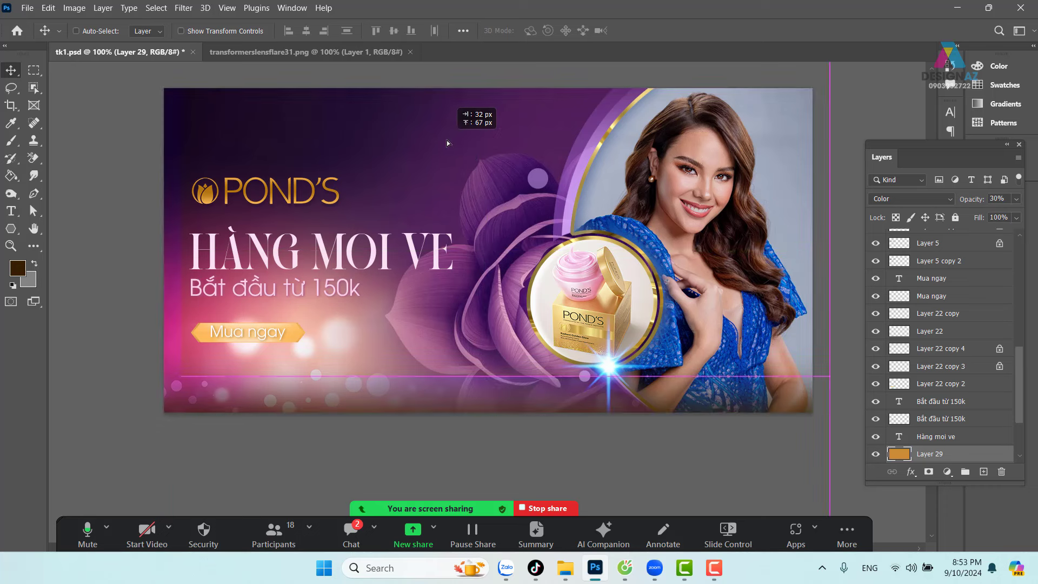
key(Delete)
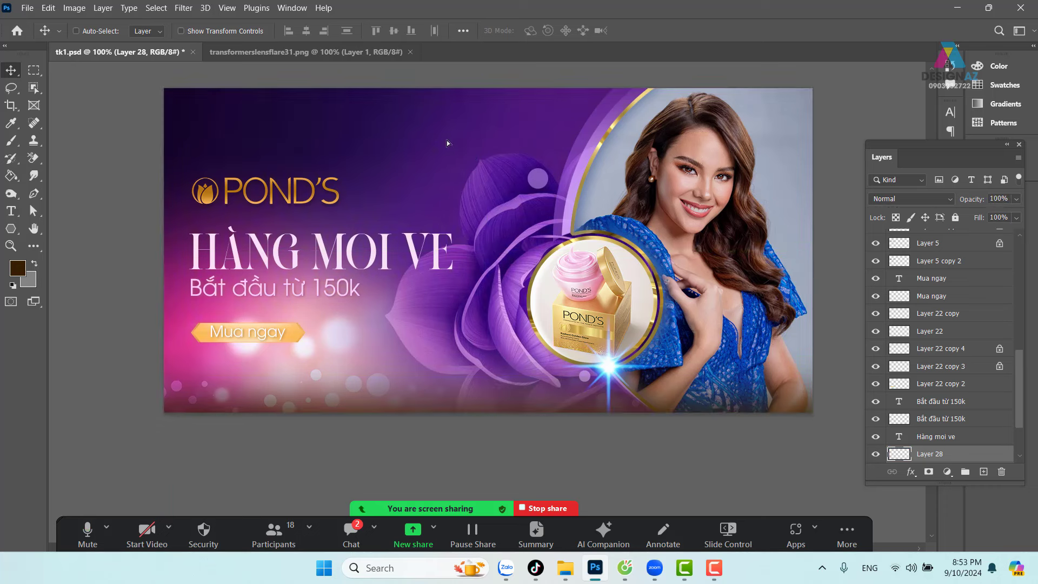
Save the banner and select the lens flare layer Layer 28 copy 2.
key(ctrl+s)
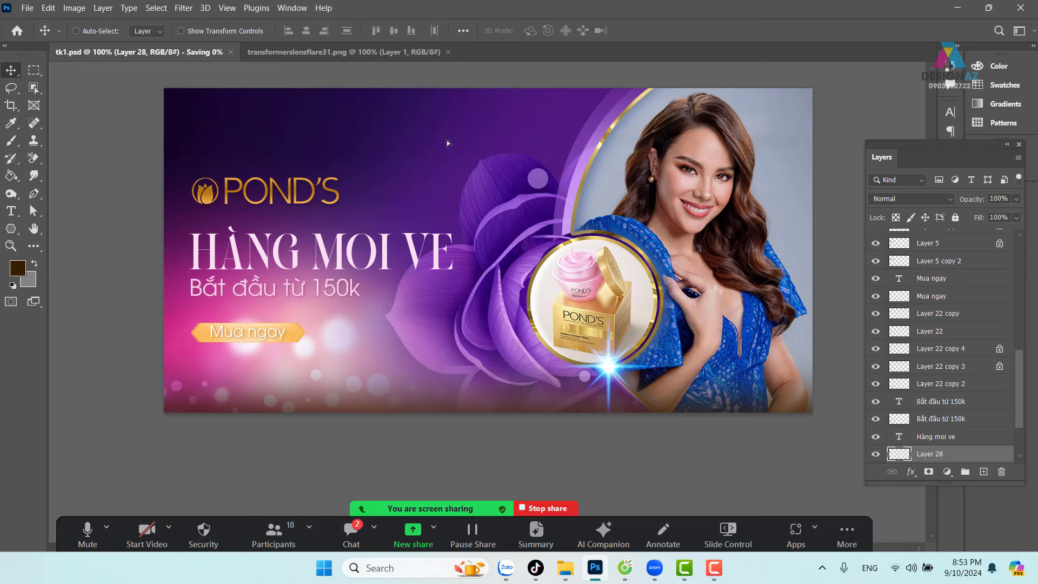
right_click(610, 371)
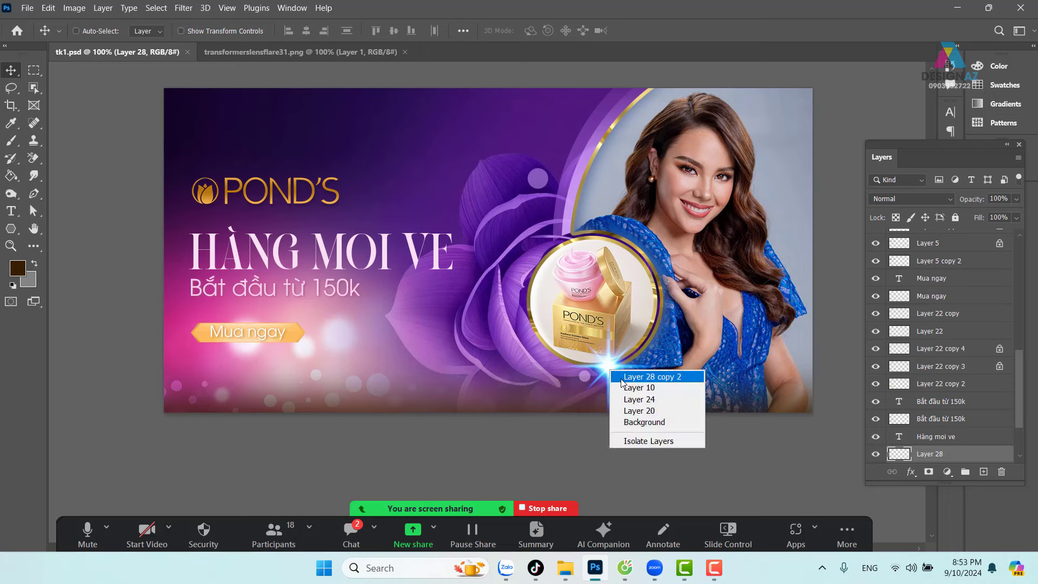
click(616, 374)
Scale the lens flare to about 55% and place a copy at the circle's upper-left edge.
key(ctrl+t)
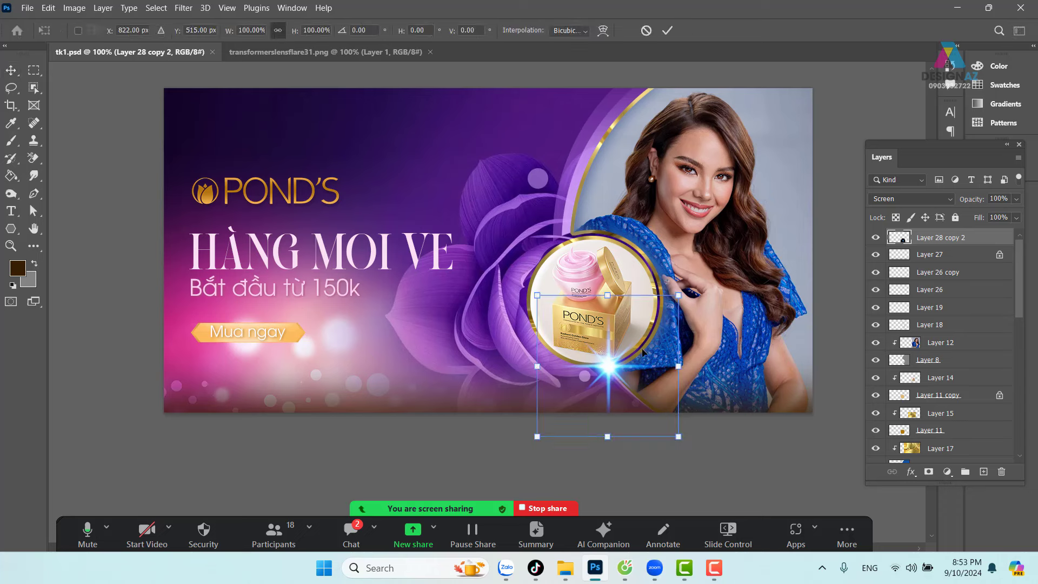
drag(679, 296, 644, 323)
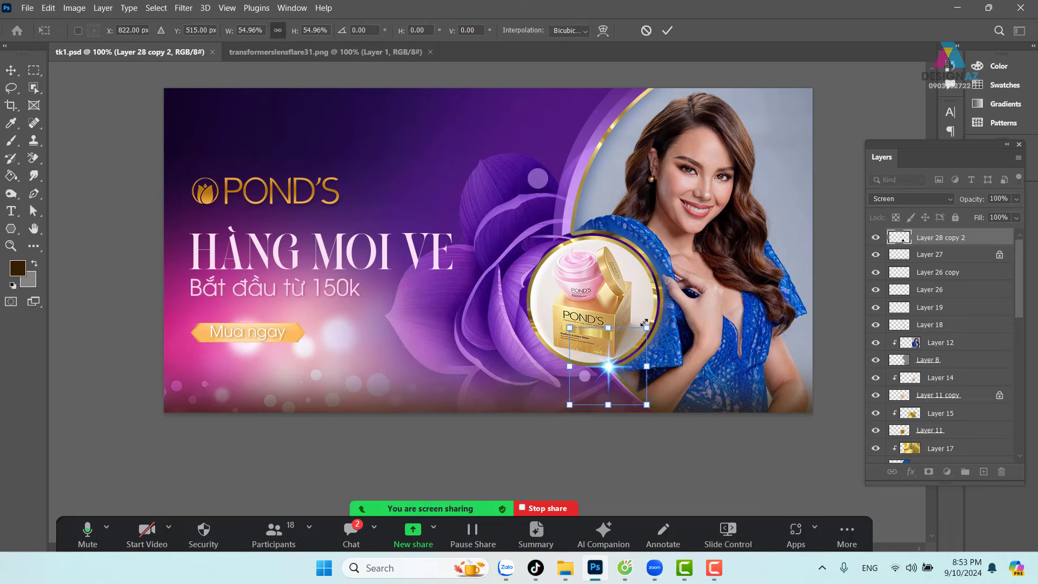
key(Return)
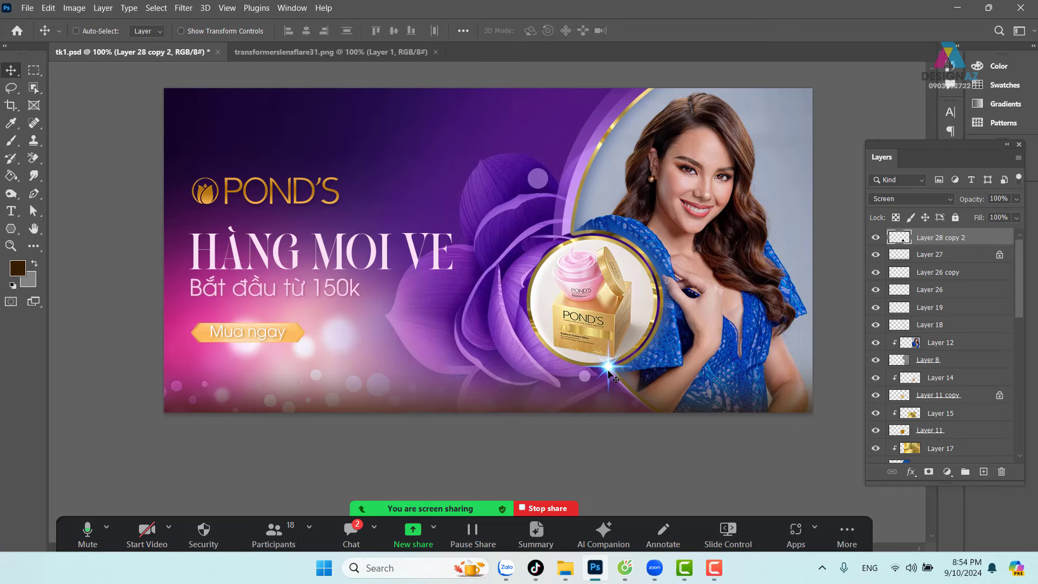
mouse_move(609, 373)
mouse_down()
mouse_move(502, 226)
mouse_move(605, 374)
mouse_move(619, 377)
mouse_move(575, 240)
mouse_up()
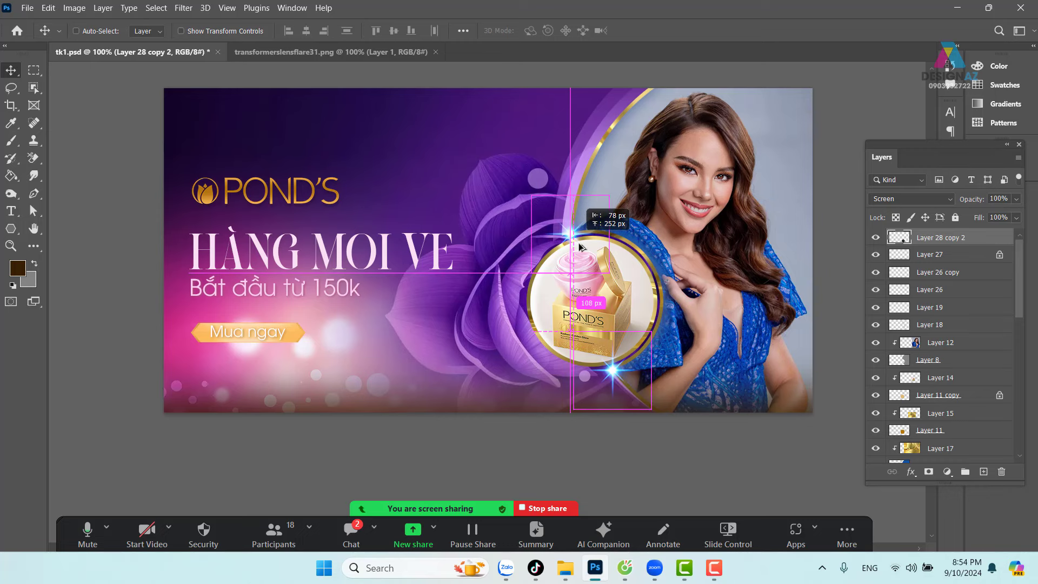
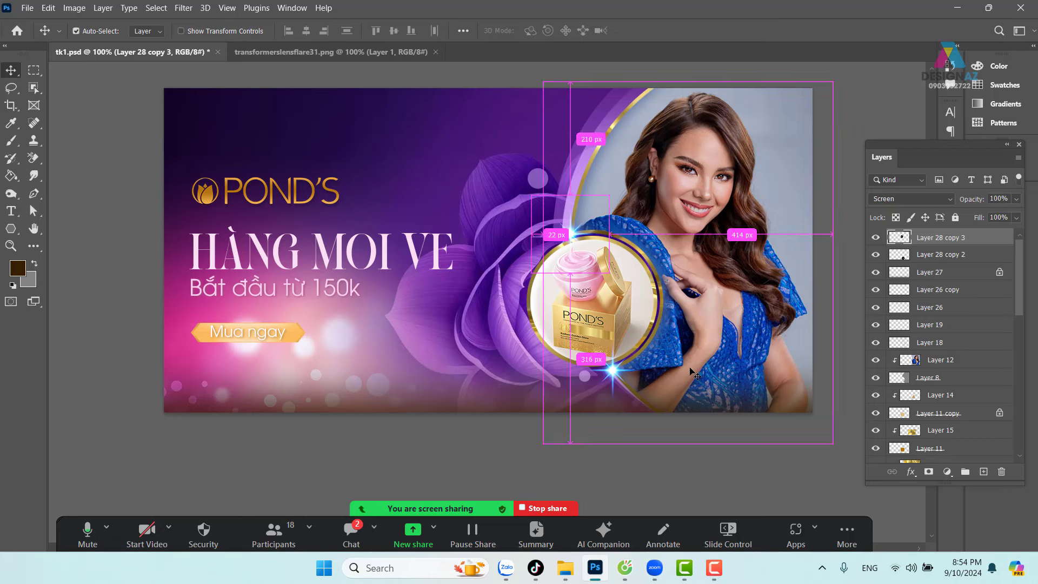
Save the POND'S banner document with the lens-flare sparkles in place.
key(ctrl+s)
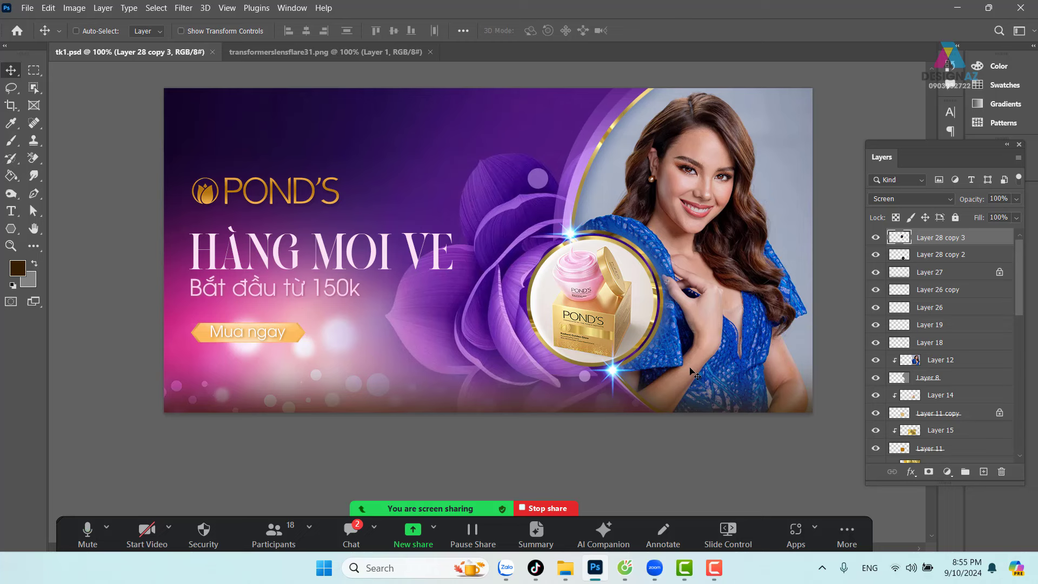
Select Layer 27 from the canvas layer list and fill it with dark purple #15052a.
right_click(523, 408)
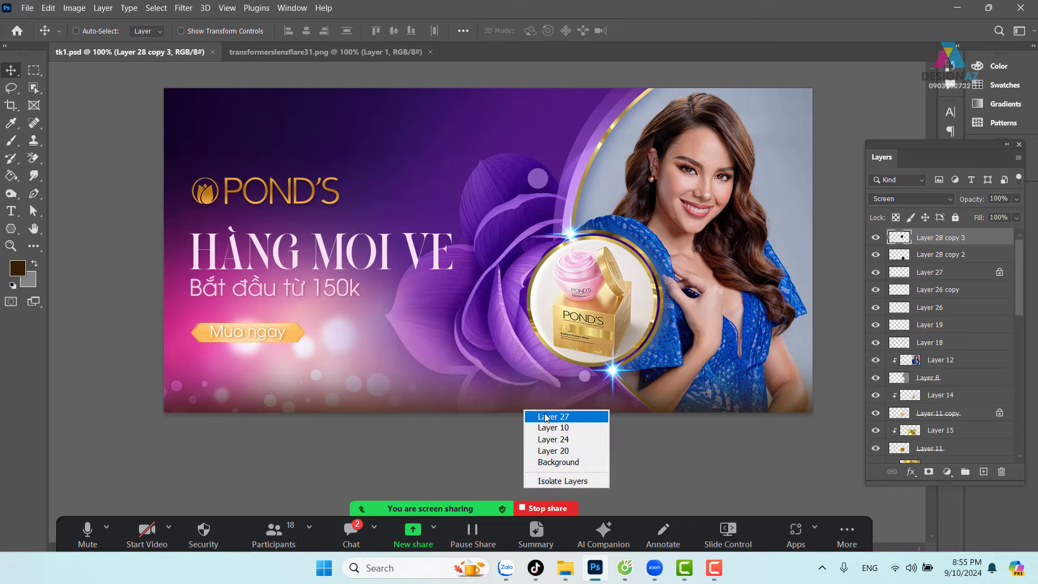
click(547, 415)
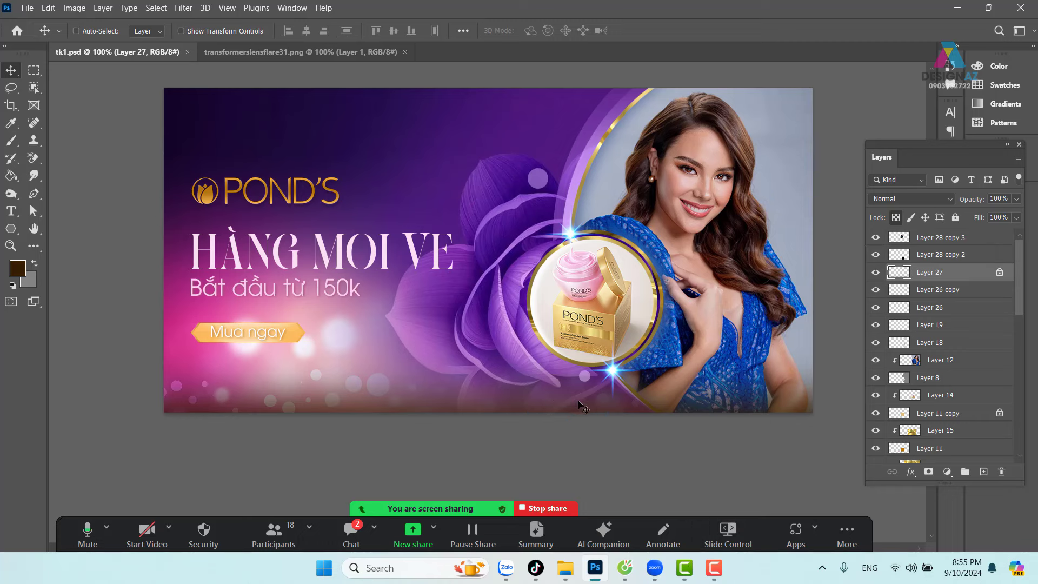
click(17, 267)
click(183, 114)
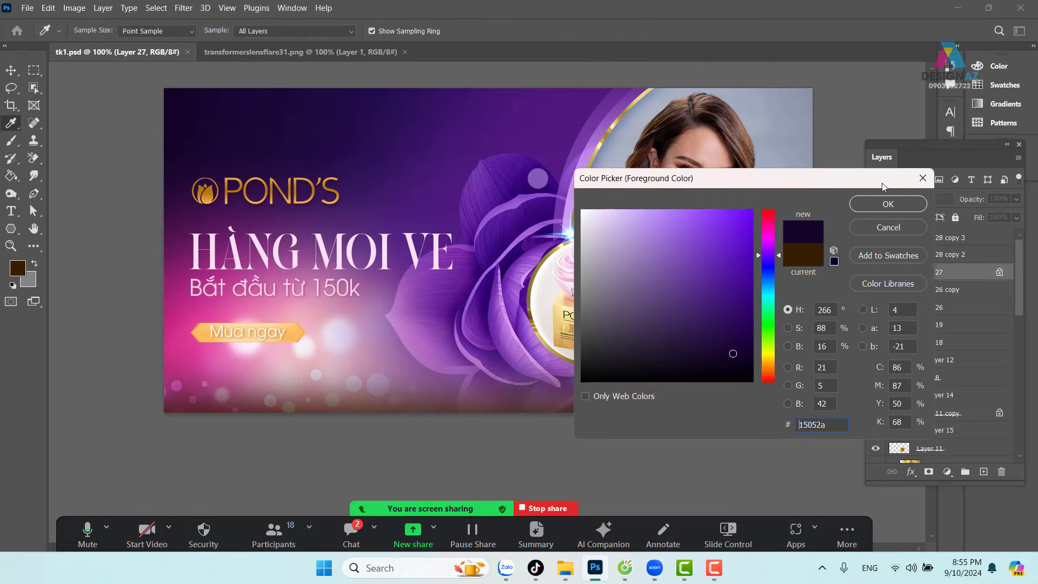
click(904, 202)
key(v)
key(alt+BackSpace)
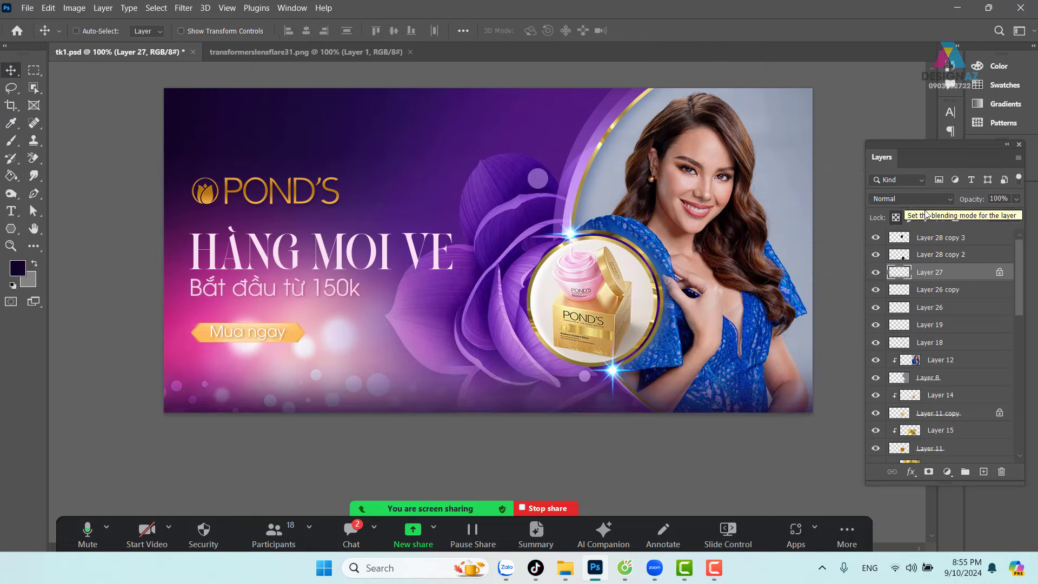
Save the finished POND'S banner.
key(ctrl+s)
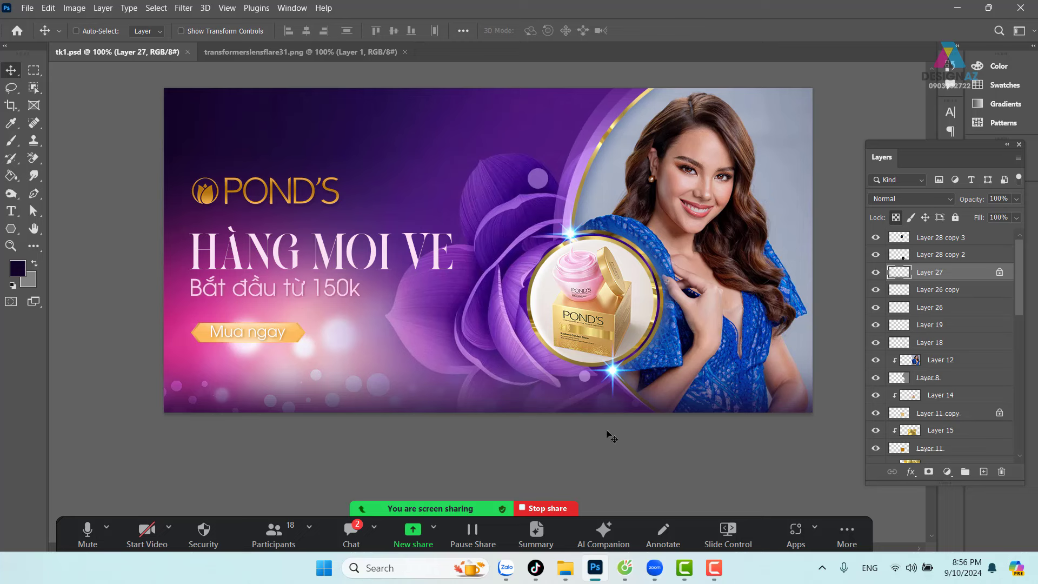
Stop sharing the screen in Zoom, returning to the meeting window.
click(546, 508)
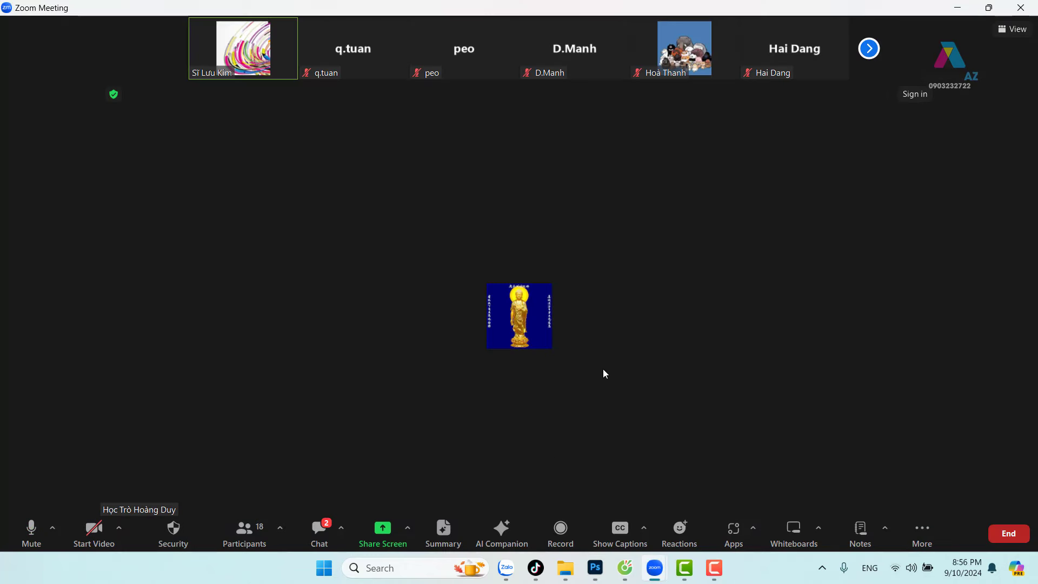